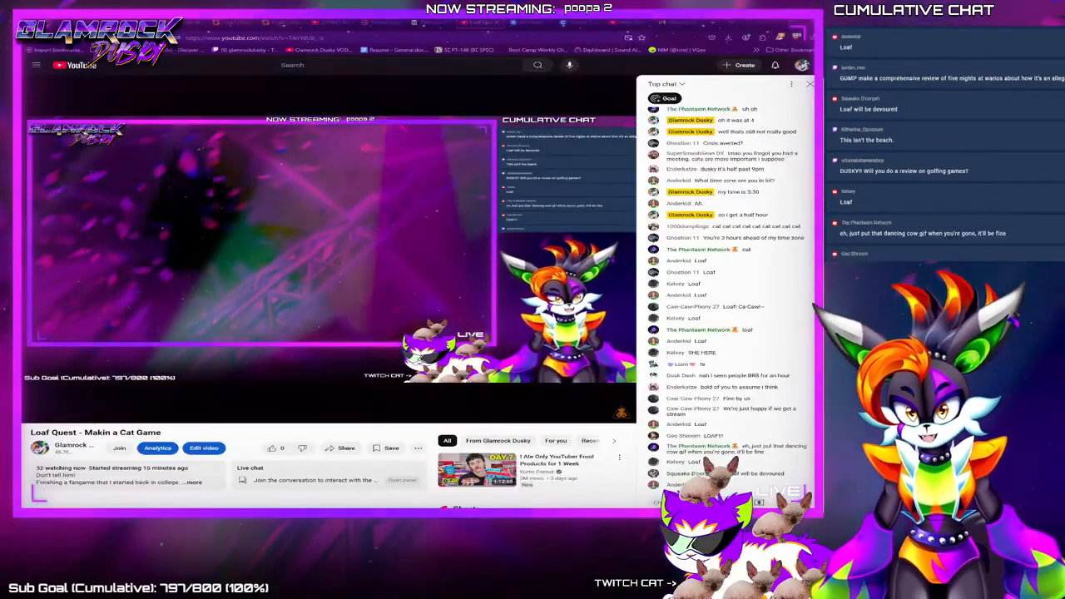
# Switch to PaintTool SAI and examine the drawn cat's face against the reference photo, briefly hiding and restoring the line art layer
pyautogui.hotkey('alt', 'Tab')
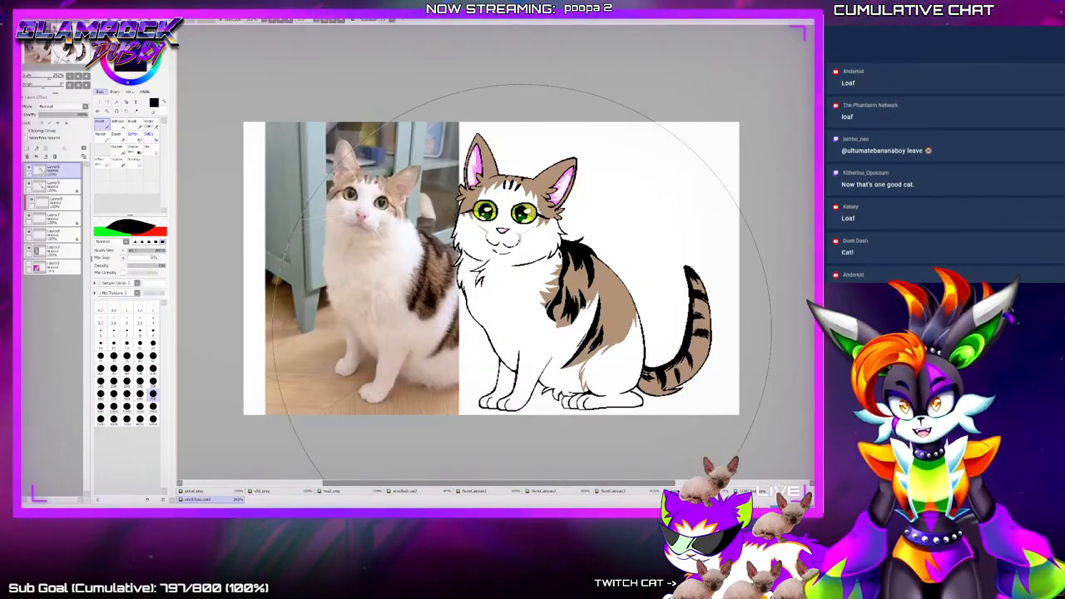
pyautogui.scroll(3, 504, 218)
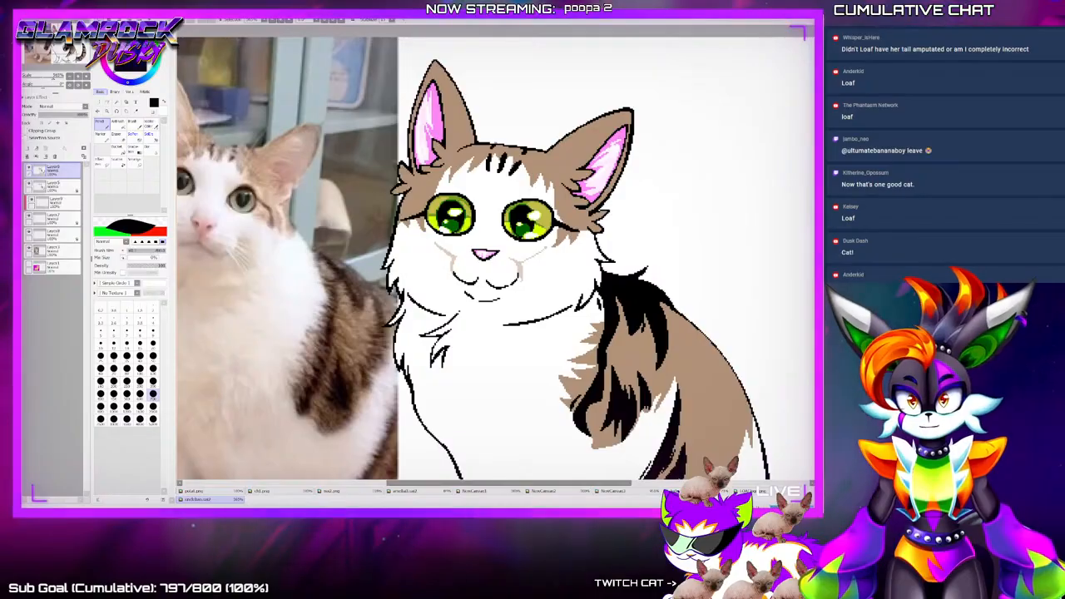
pyautogui.scroll(4, 495, 209)
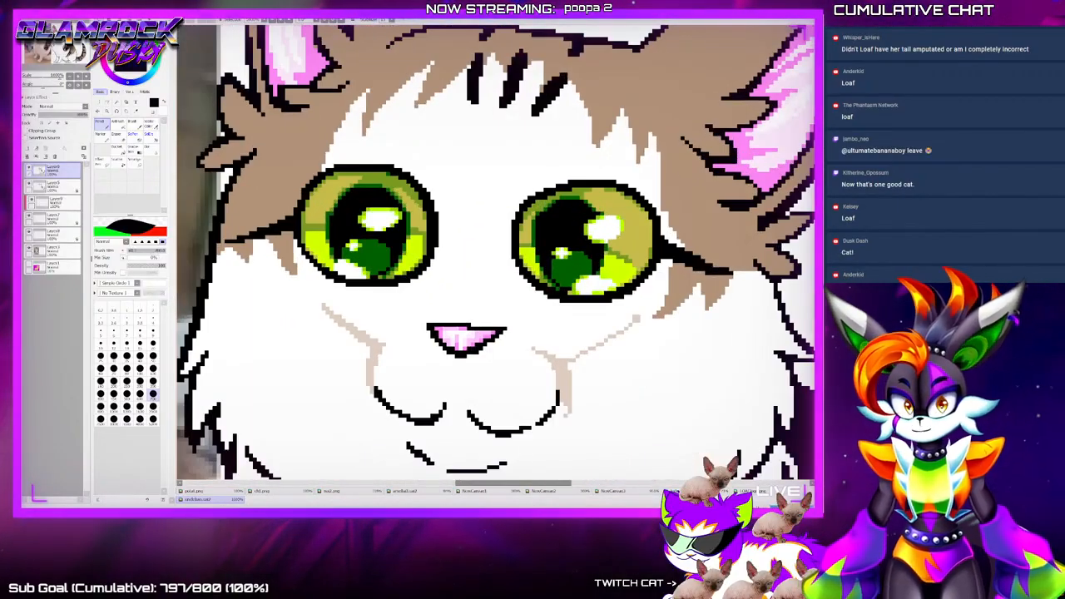
pyautogui.scroll(-5, 495, 250)
pyautogui.scroll(2, 268, 328)
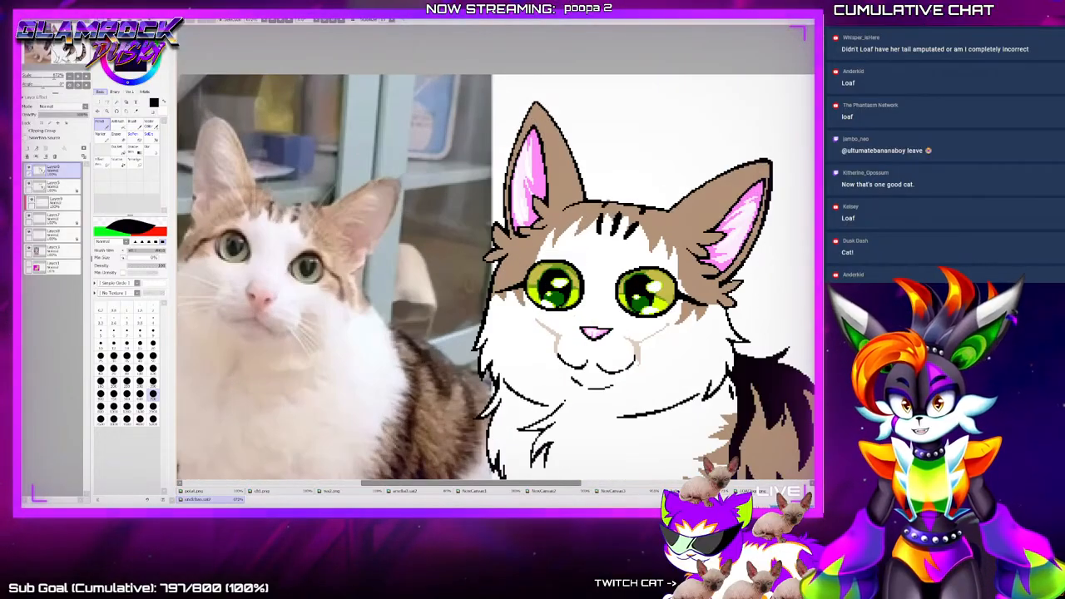
pyautogui.scroll(4, 628, 336)
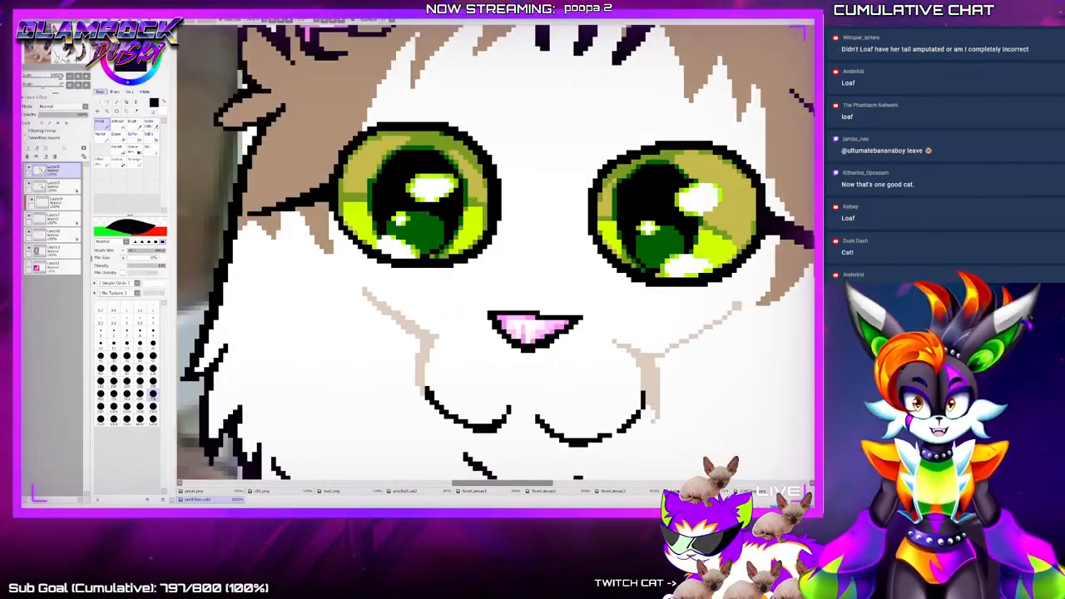
pyautogui.scroll(-3, 533, 319)
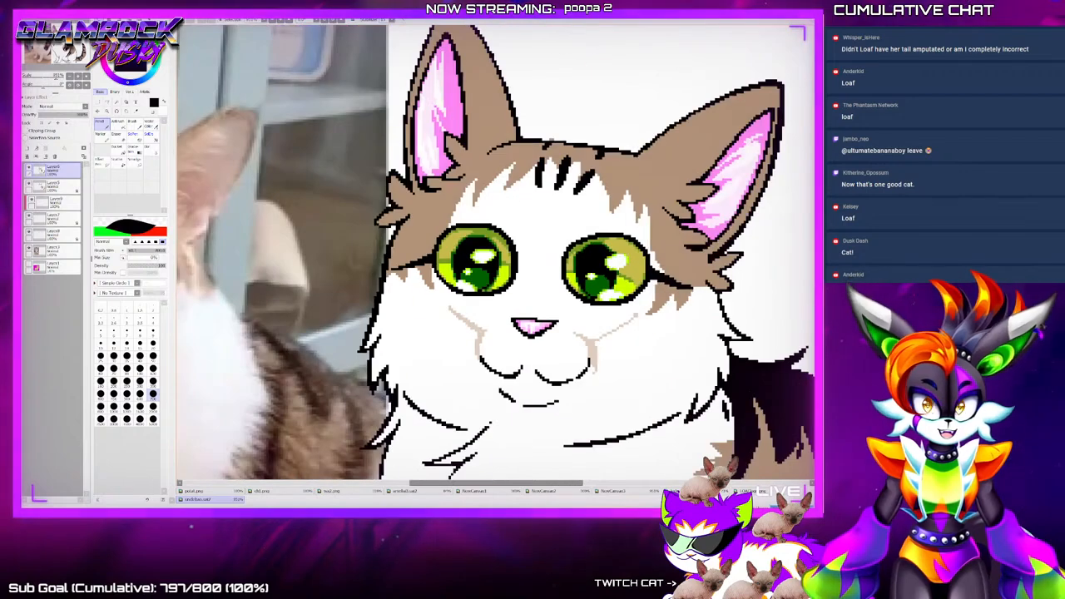
pyautogui.scroll(2, 526, 318)
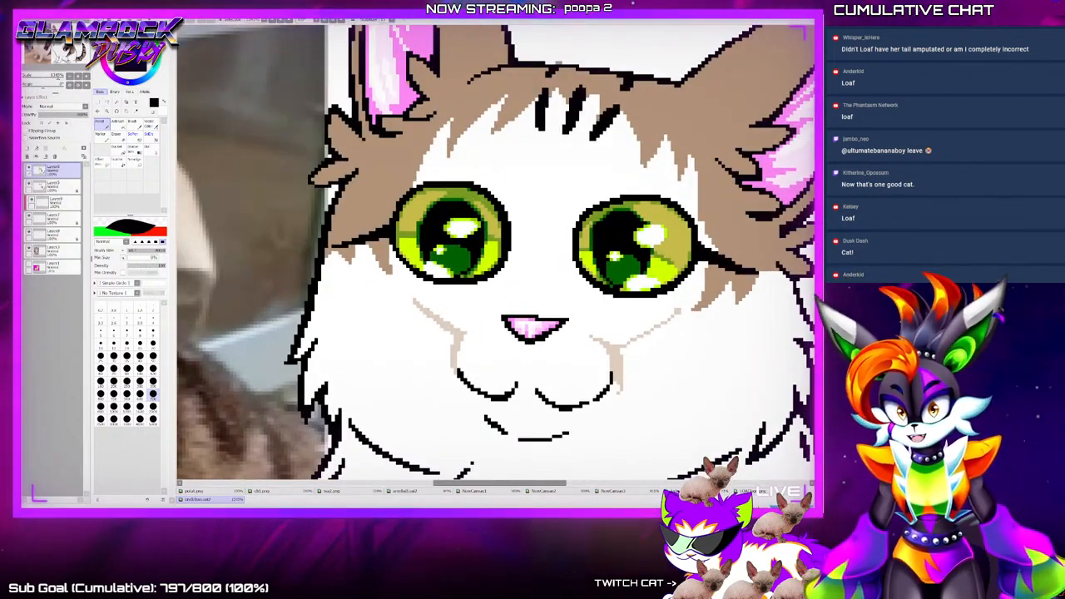
pyautogui.scroll(-1, 411, 408)
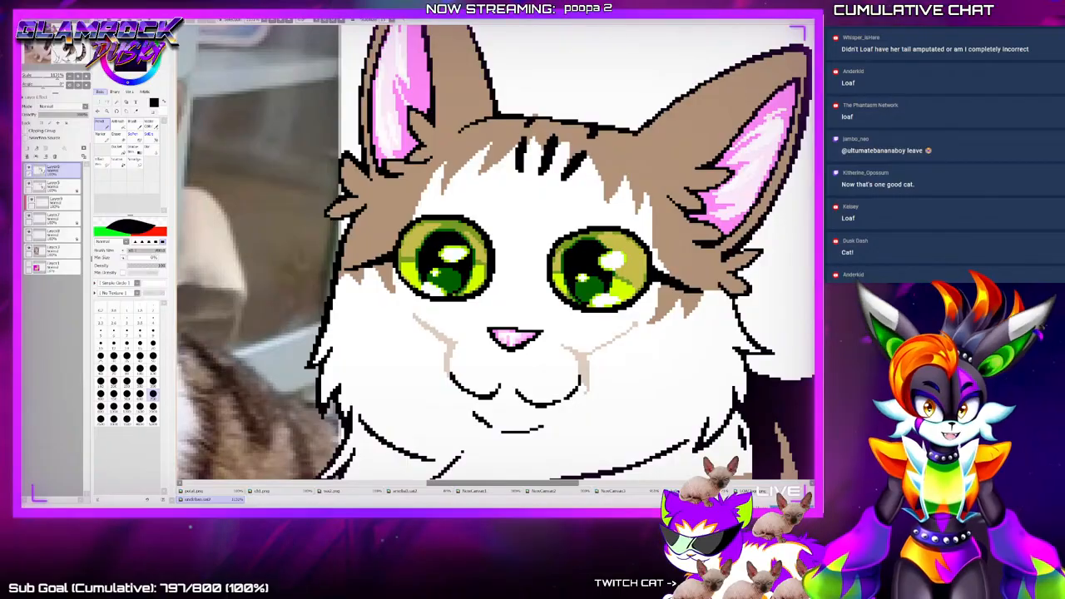
pyautogui.scroll(-4, 449, 416)
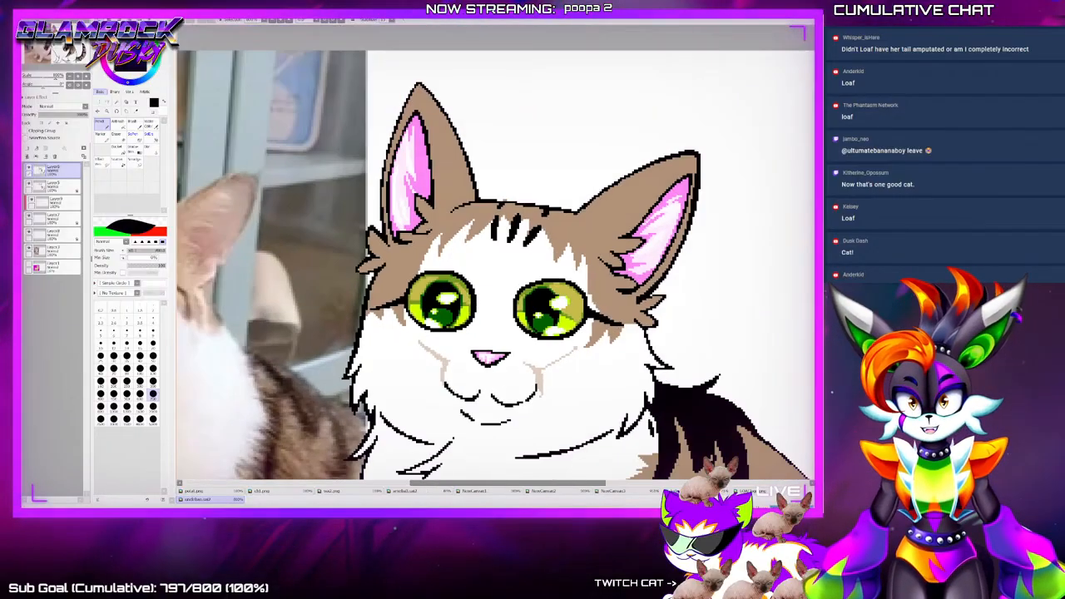
pyautogui.scroll(2, 441, 404)
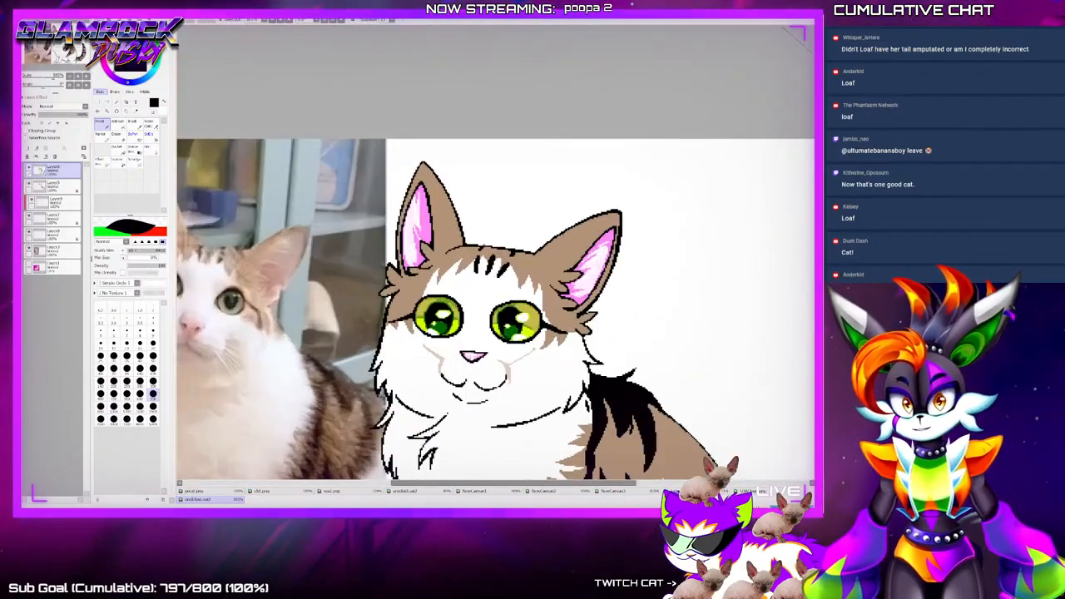
pyautogui.scroll(2, 482, 332)
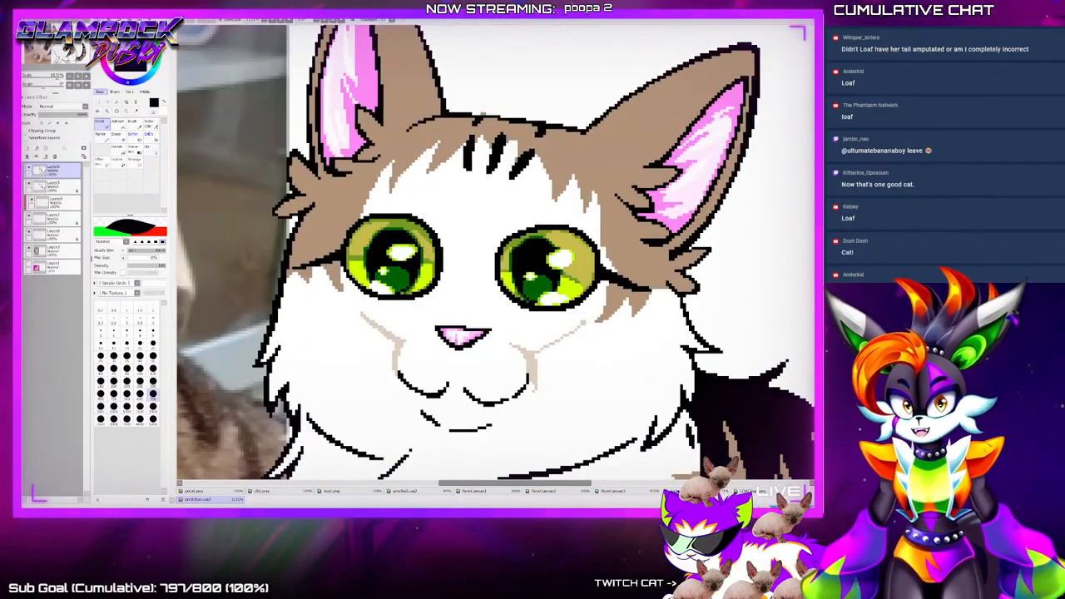
pyautogui.scroll(-4, 495, 249)
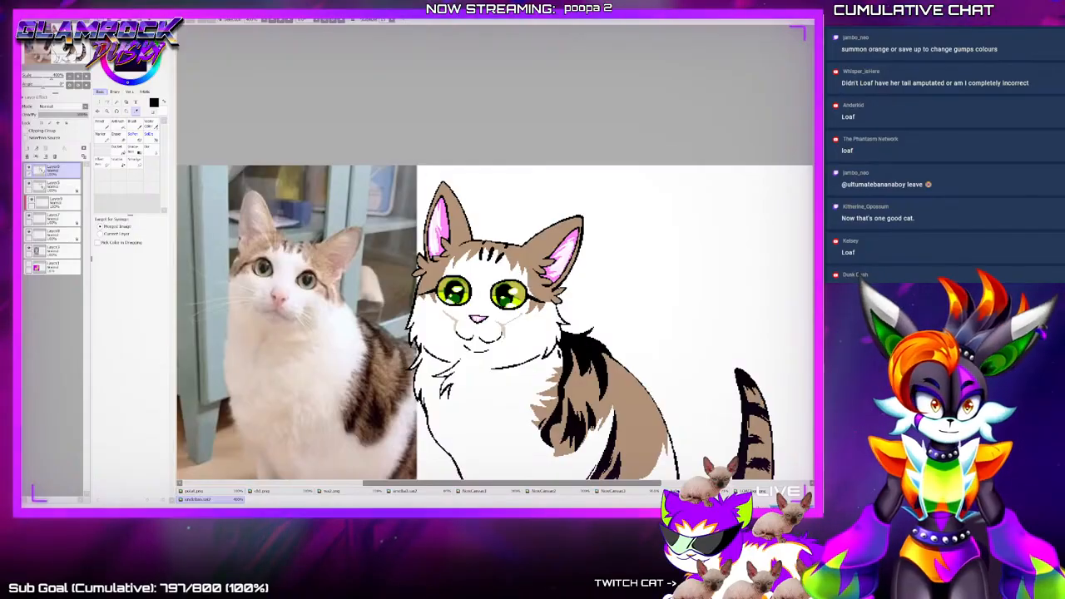
pyautogui.scroll(1, 440, 324)
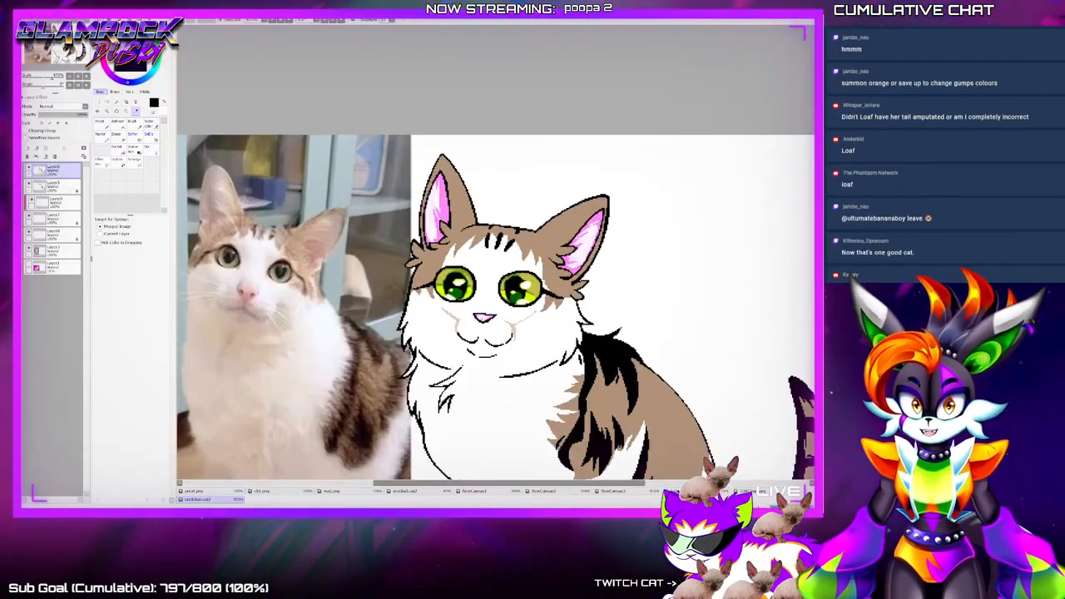
pyautogui.scroll(3, 510, 288)
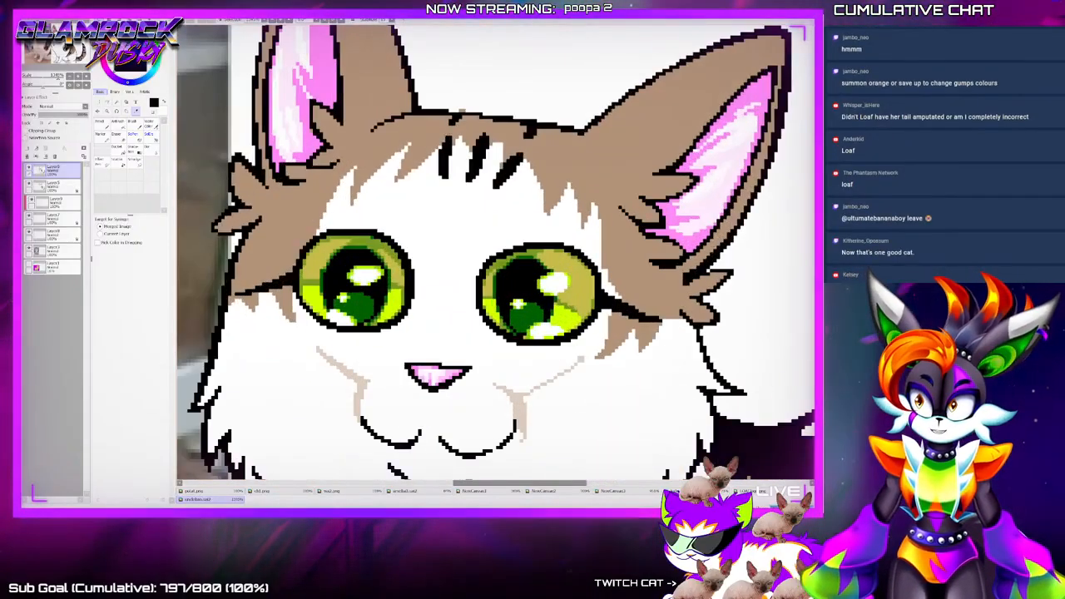
pyautogui.click(29, 169)
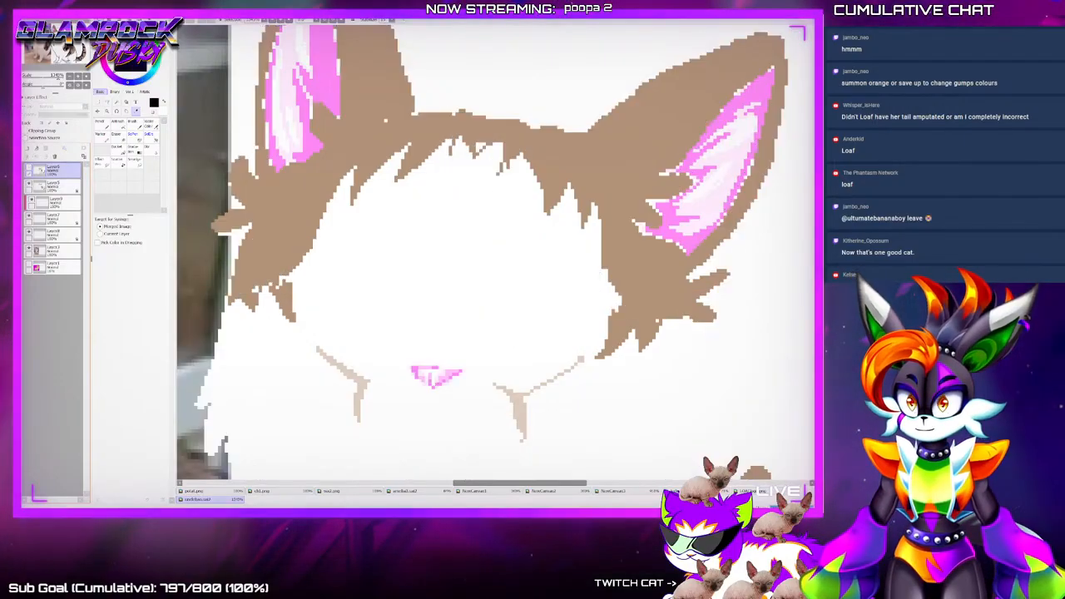
pyautogui.click(29, 168)
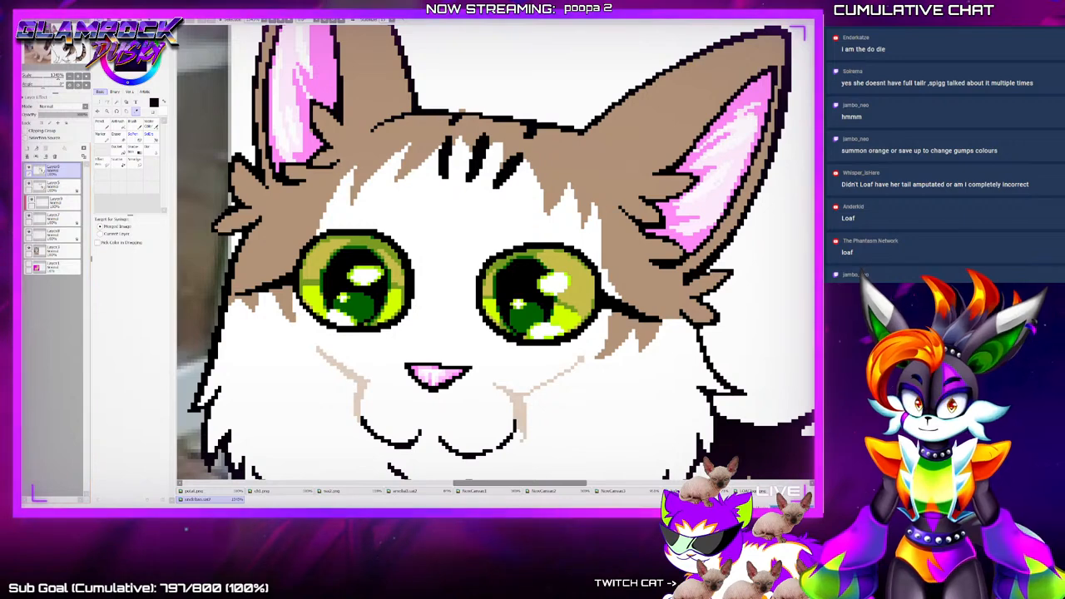
# Set small brush sizes for the regular eraser and the binary eraser
pyautogui.press('e')
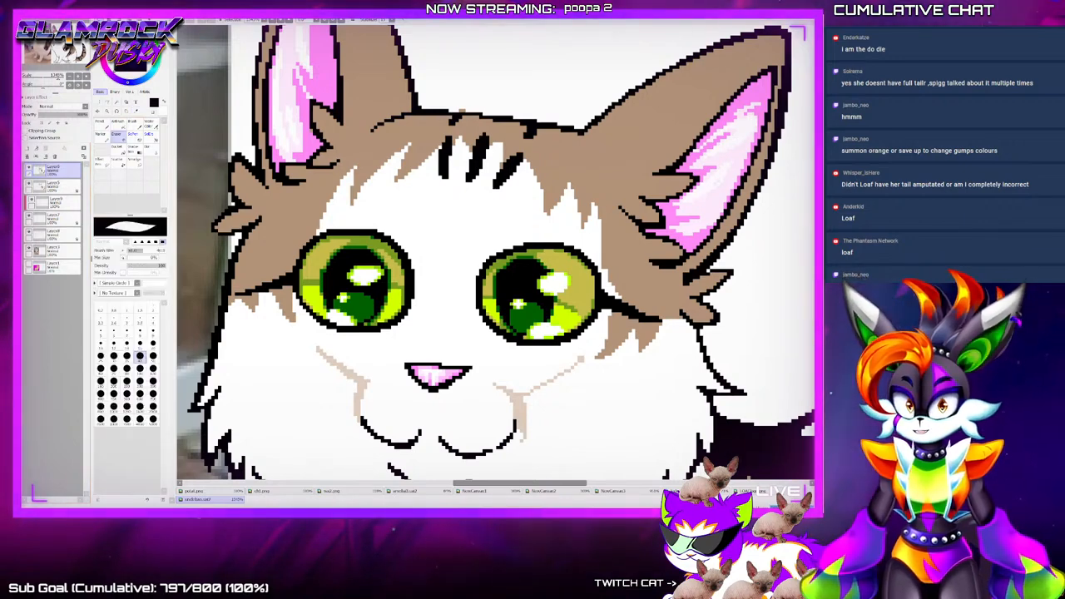
pyautogui.click(126, 320)
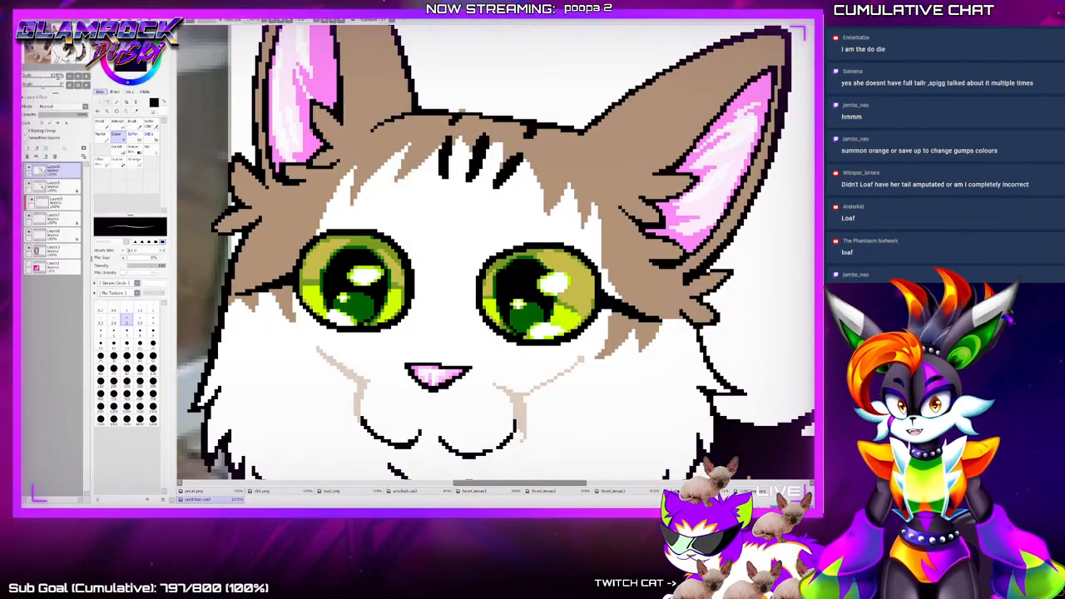
pyautogui.press('e')
pyautogui.click(126, 304)
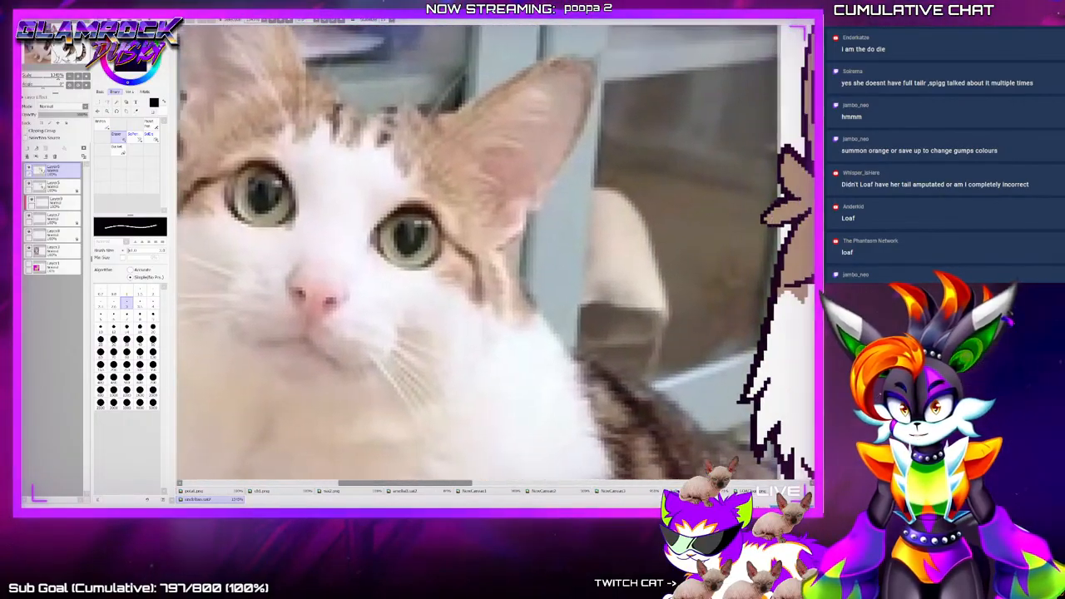
# Sample the pale beige of the muzzle markings and shade the inner edge of the cat's left-hand eye with the binary pen
pyautogui.moveTo(599, 333)
pyautogui.mouseDown()
pyautogui.moveTo(406, 270)
pyautogui.moveTo(373, 316)
pyautogui.moveTo(416, 255)
pyautogui.mouseUp()
pyautogui.press('n')
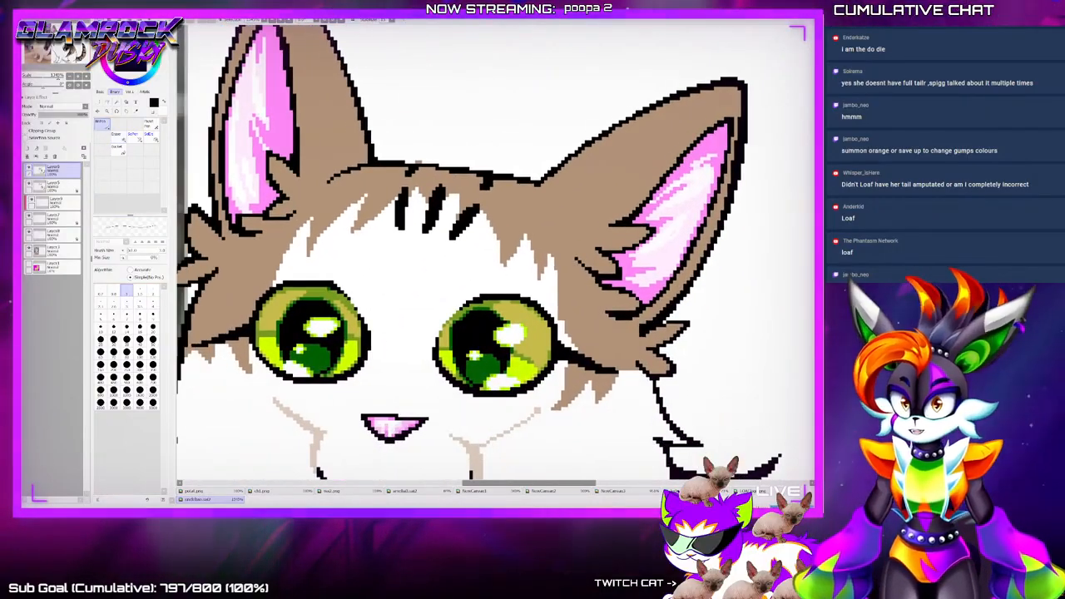
pyautogui.moveTo(449, 291); pyautogui.dragTo(496, 333)
pyautogui.scroll(2, 496, 252)
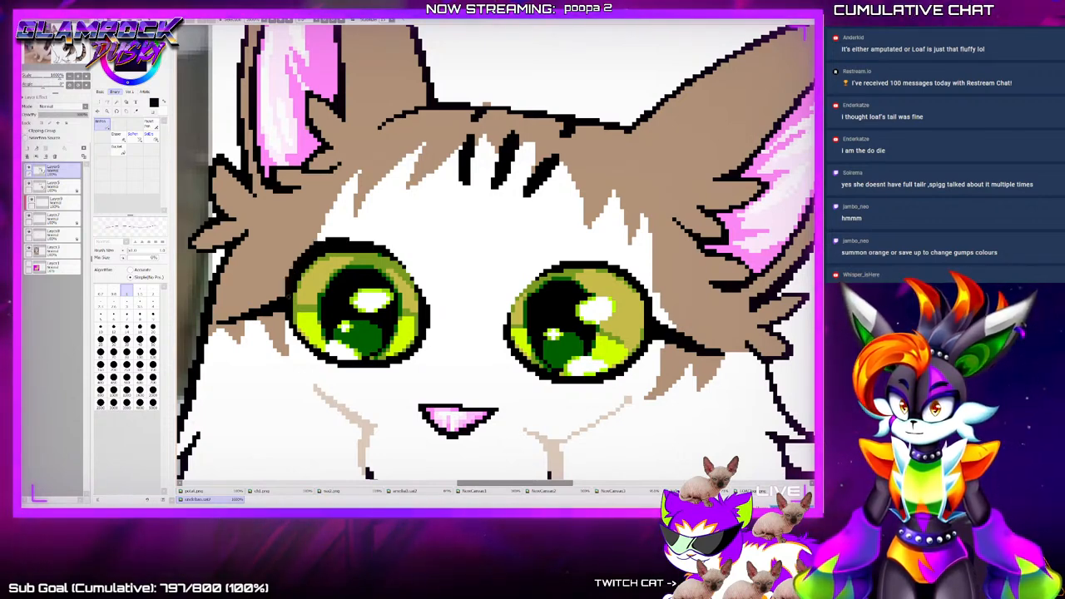
pyautogui.press('End')
pyautogui.press('End')
pyautogui.press('End')
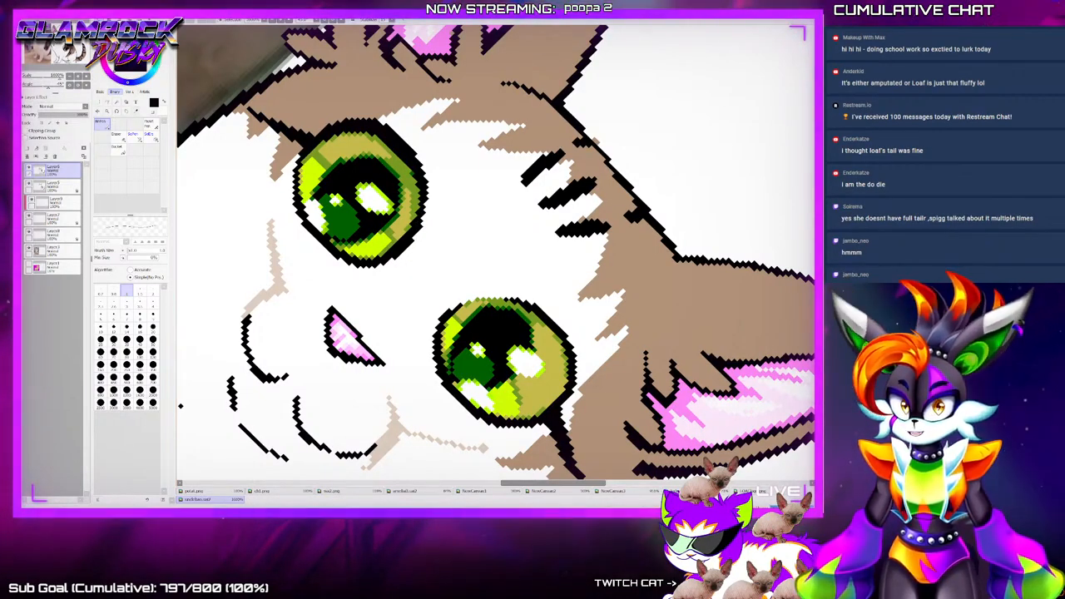
pyautogui.keyDown('alt'); pyautogui.click(390, 437); pyautogui.keyUp('alt')
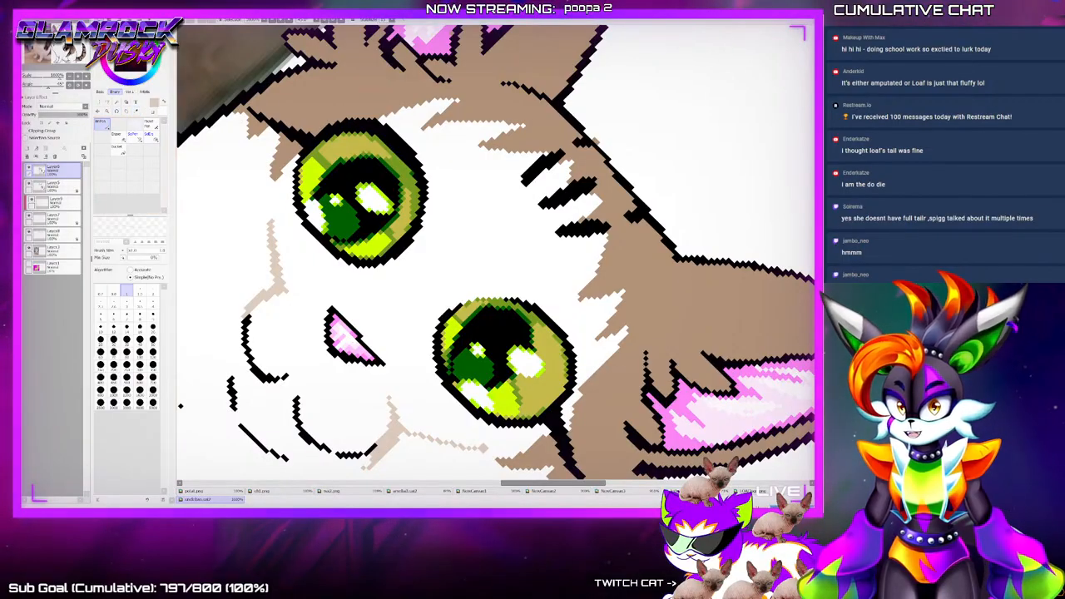
pyautogui.moveTo(422, 213); pyautogui.dragTo(406, 264)
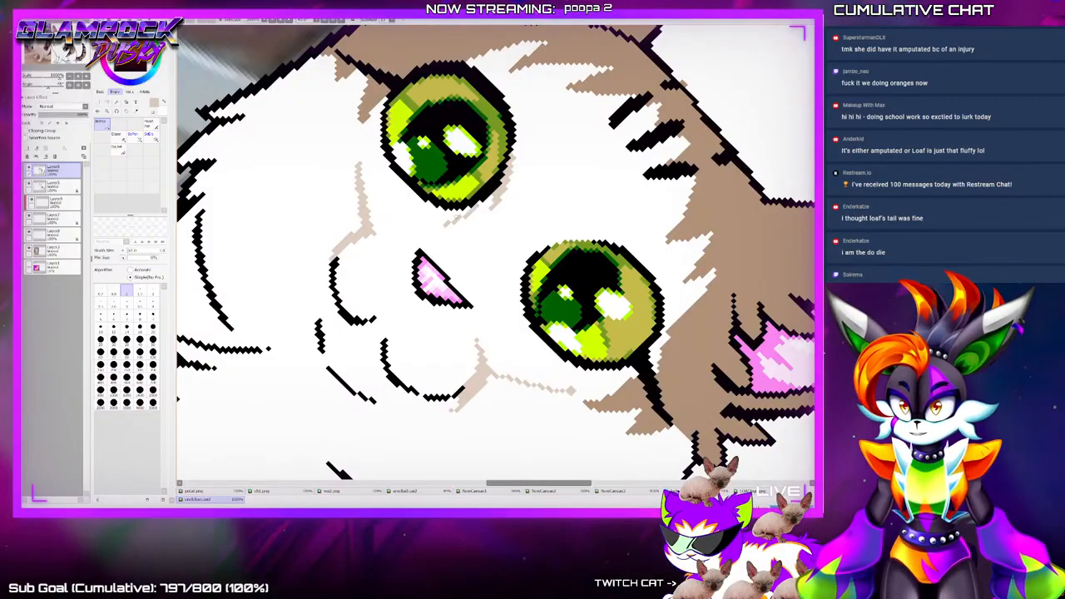
pyautogui.moveTo(481, 207); pyautogui.dragTo(446, 223)
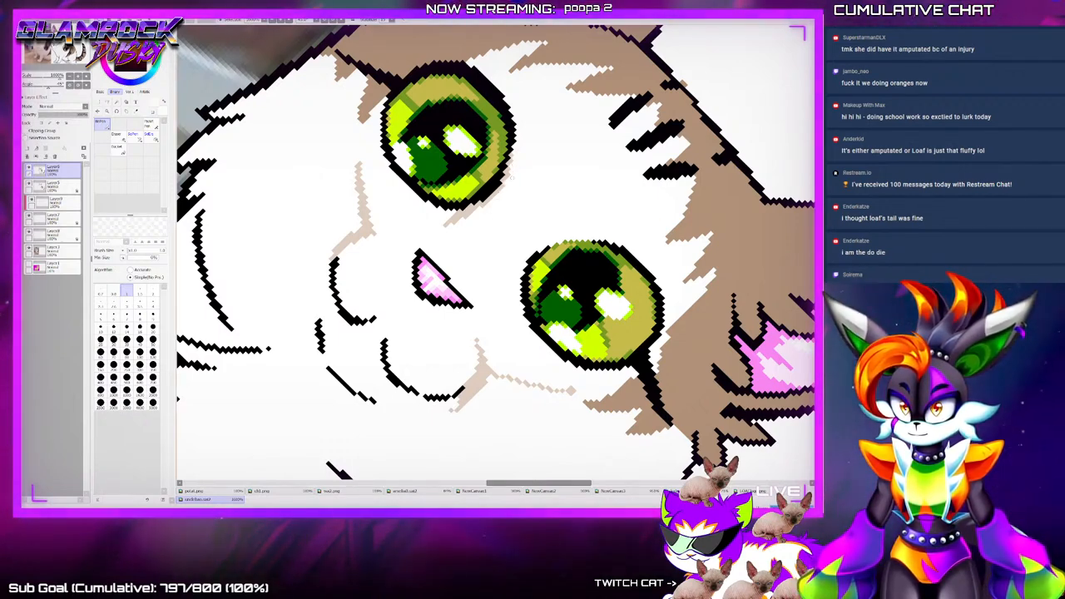
pyautogui.press('Delete')
pyautogui.press('Home')
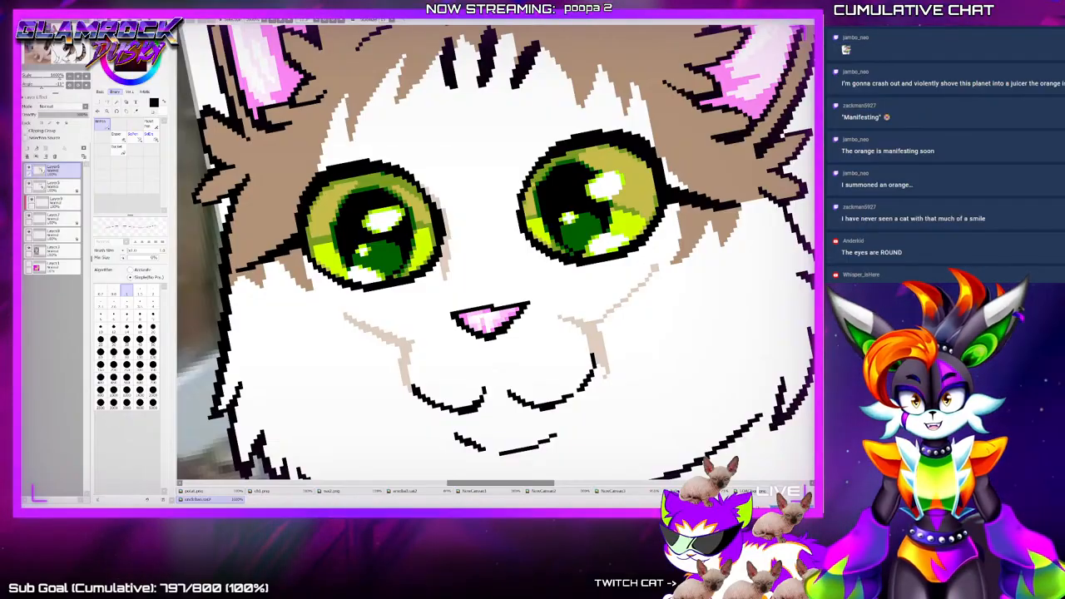
# Shade the inner and lower edge of the right-hand eye and its outer corner in the same pale beige with the binary pen
pyautogui.scroll(-10, 574, 333)
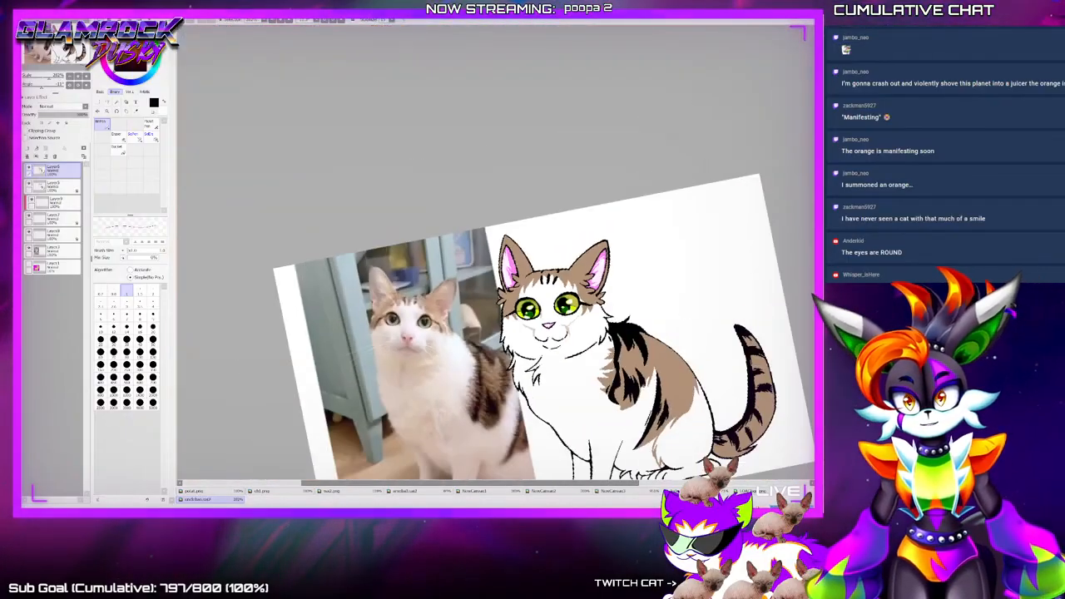
pyautogui.scroll(3, 408, 325)
pyautogui.scroll(2, 449, 320)
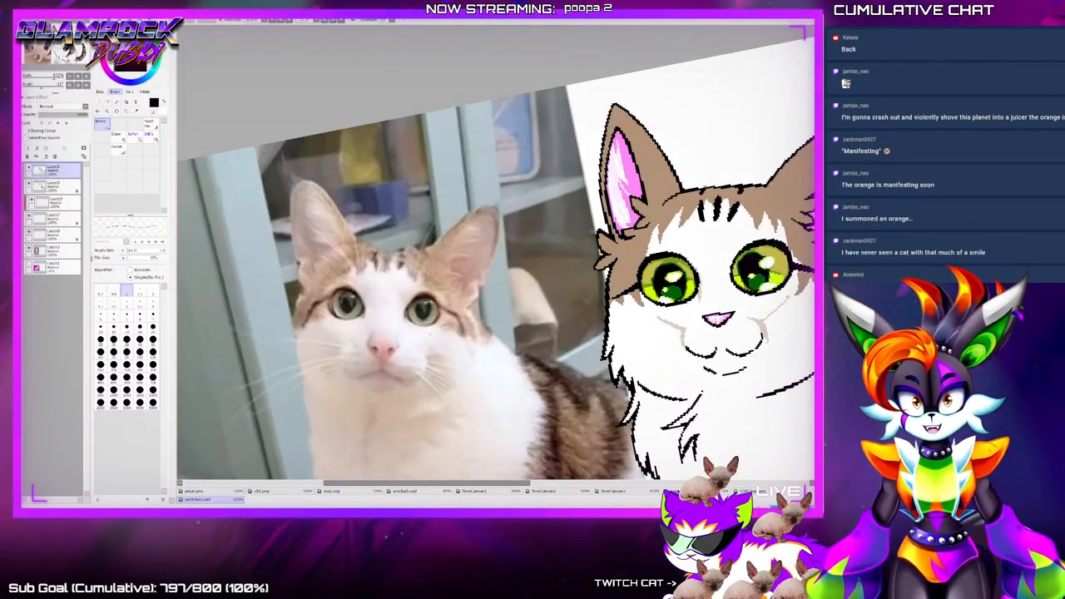
pyautogui.scroll(-1, 362, 320)
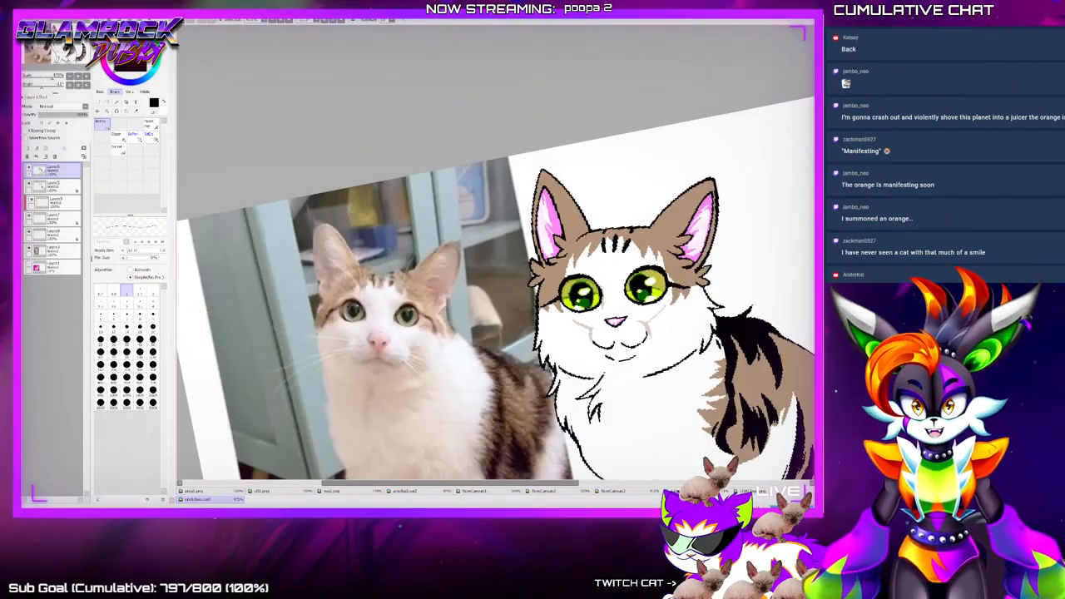
pyautogui.press('alt')
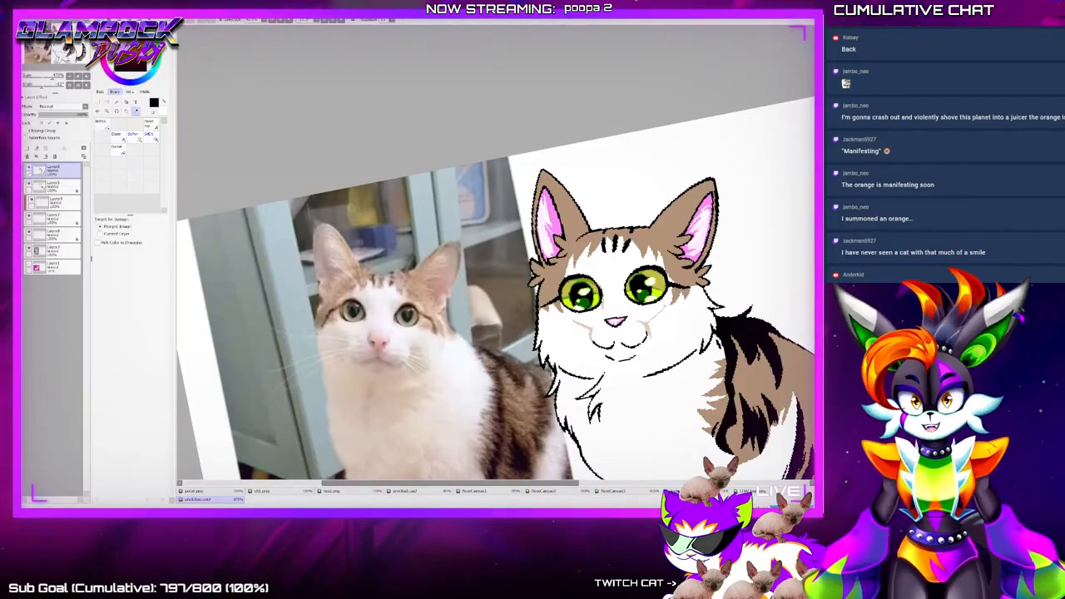
pyautogui.scroll(5, 651, 284)
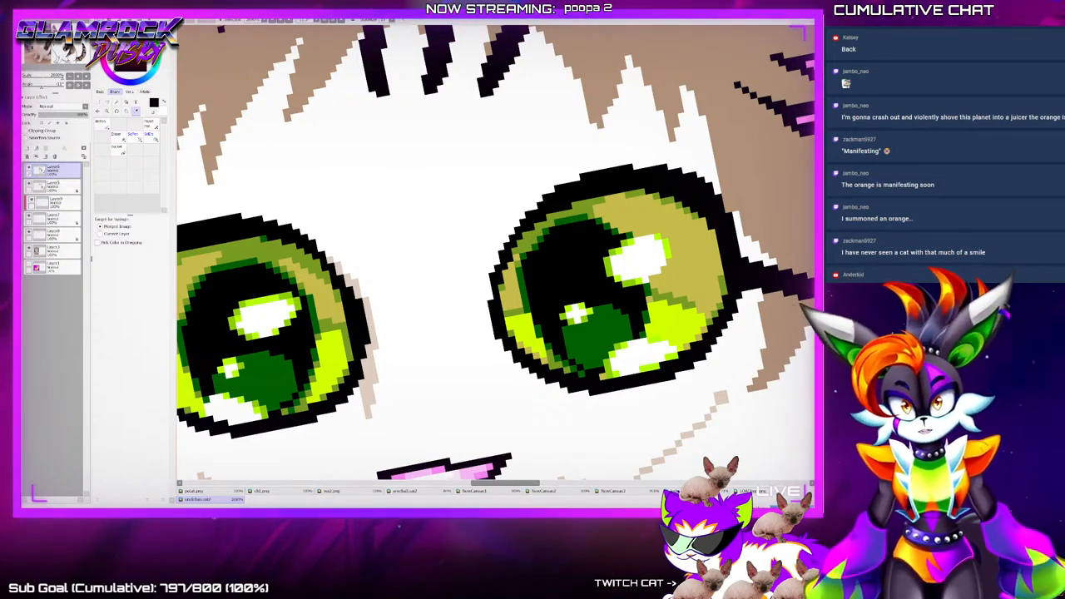
pyautogui.press('n')
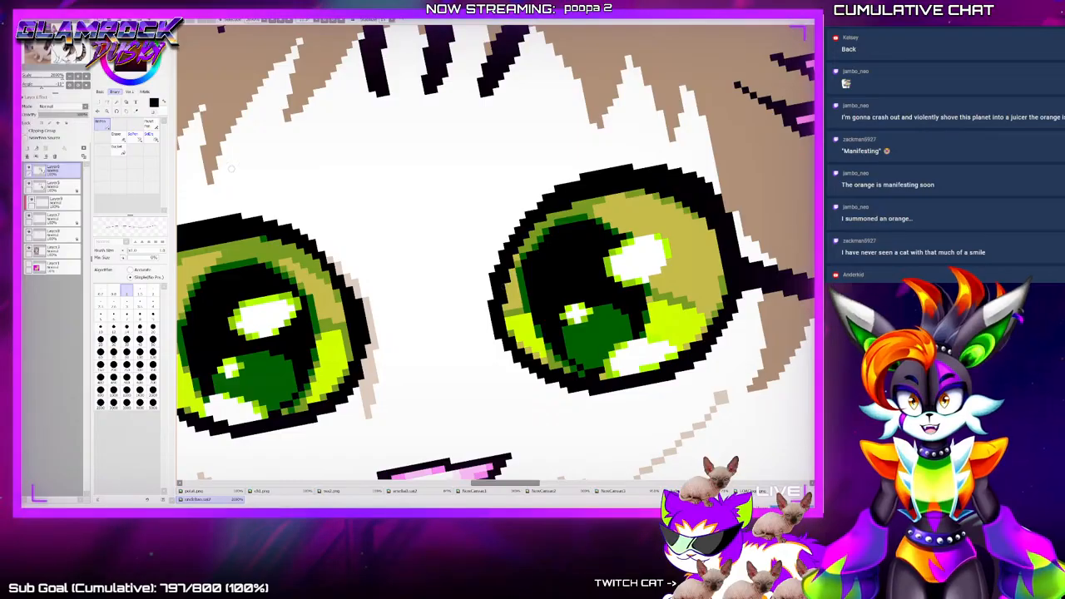
pyautogui.press('alt')
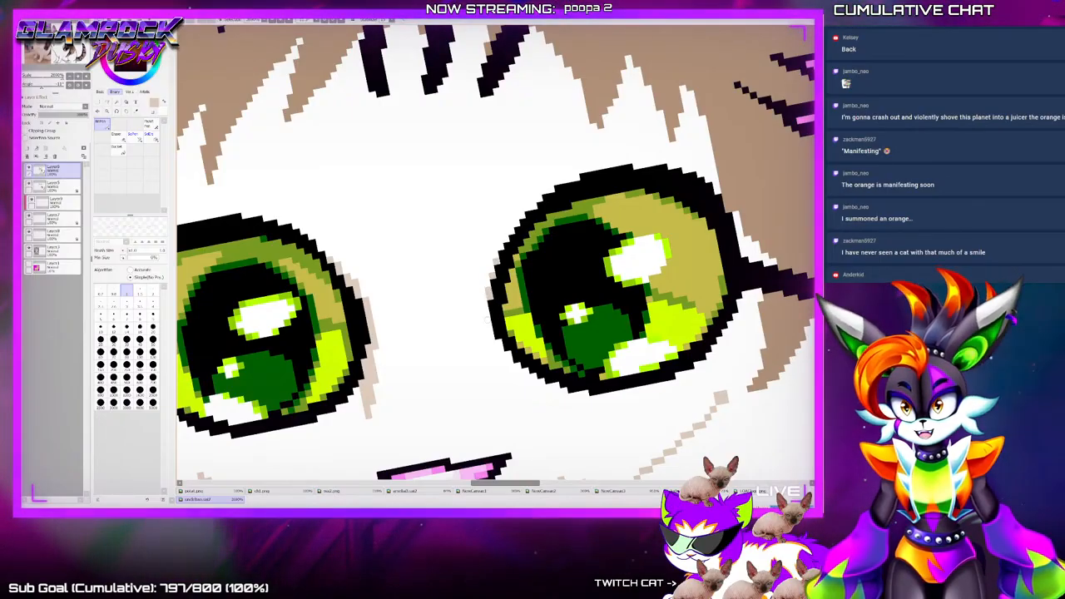
pyautogui.moveTo(488, 287); pyautogui.dragTo(509, 393)
pyautogui.moveTo(497, 350)
pyautogui.mouseDown()
pyautogui.moveTo(509, 379)
pyautogui.moveTo(521, 378)
pyautogui.mouseUp()
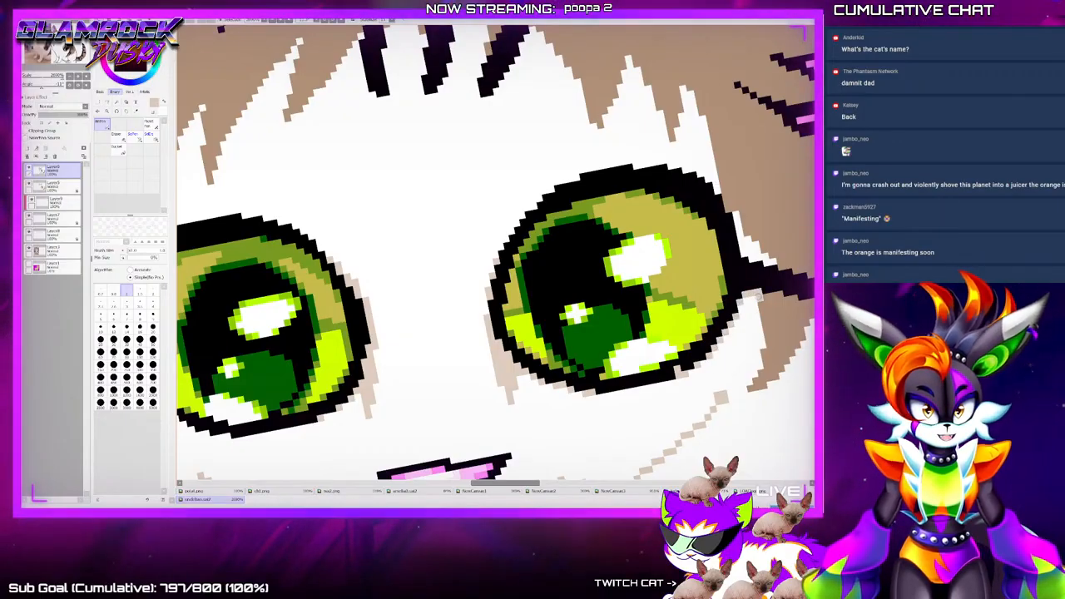
pyautogui.click(757, 296)
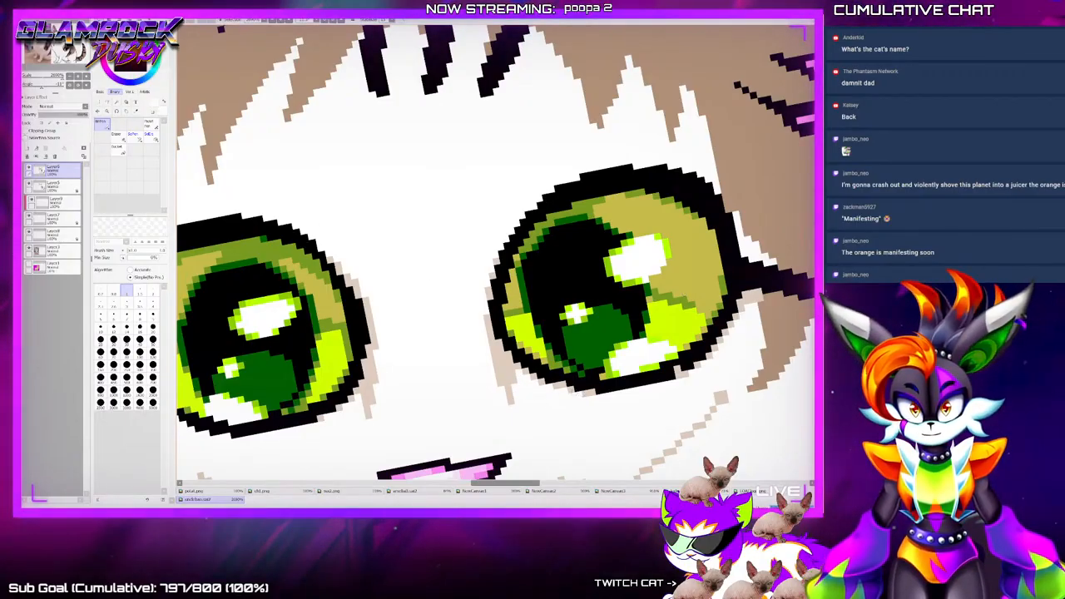
# Examine the whole cat drawing against the reference photo and straighten the rotated canvas view
pyautogui.scroll(-6, 740, 415)
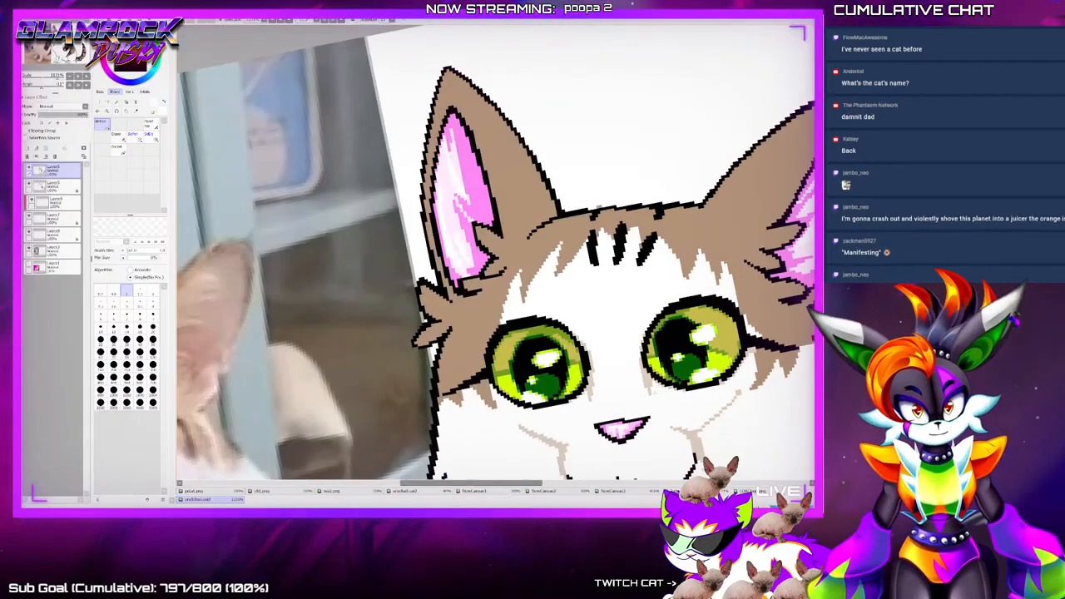
pyautogui.scroll(-3, 740, 414)
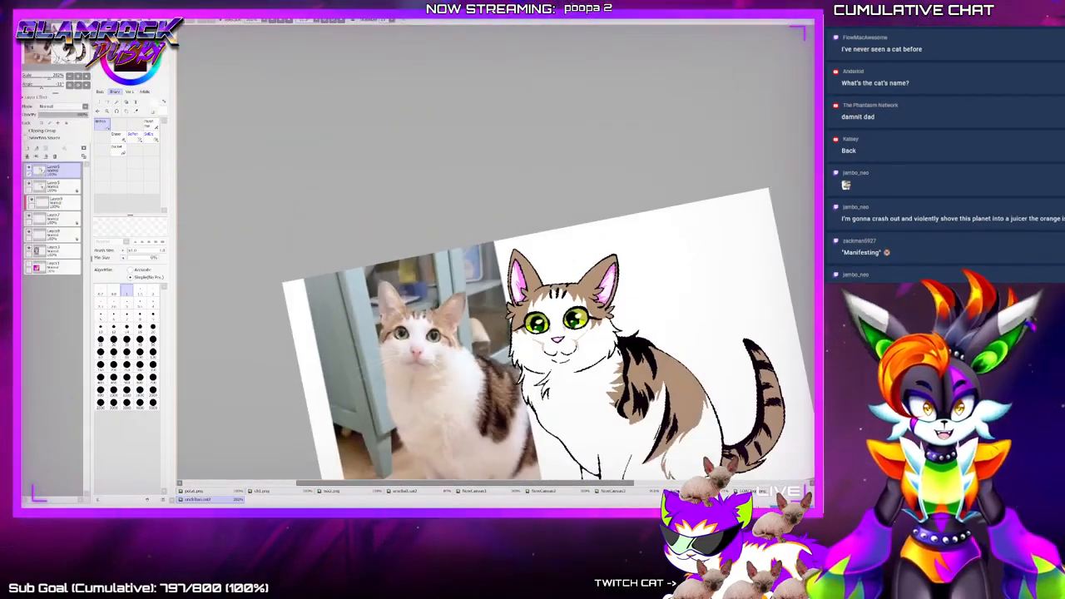
pyautogui.scroll(-2, 740, 415)
pyautogui.scroll(2, 500, 333)
pyautogui.scroll(-2, 499, 333)
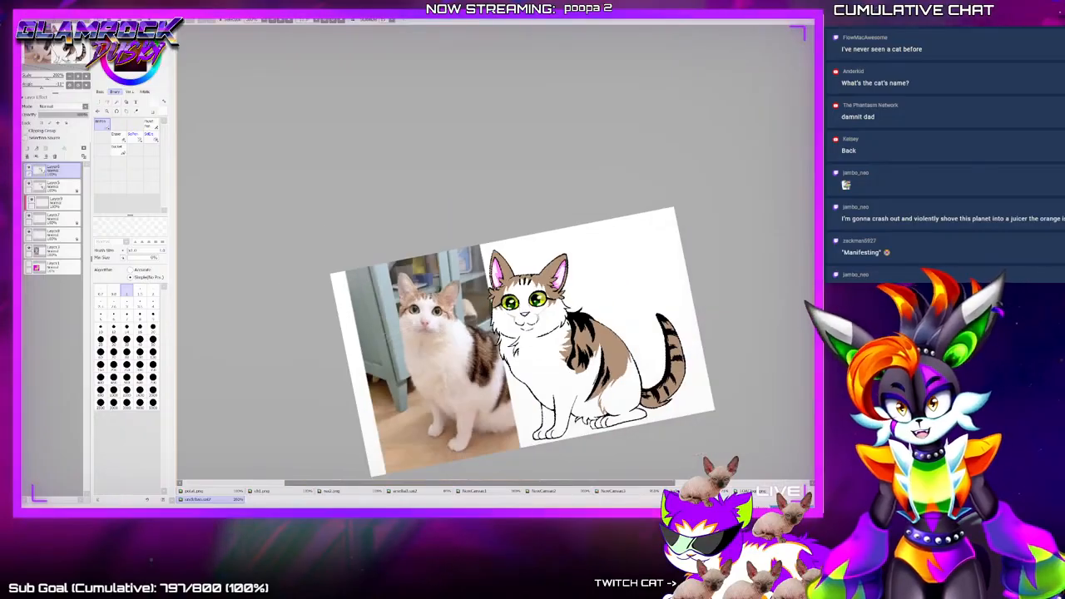
pyautogui.scroll(4, 500, 332)
pyautogui.scroll(2, 358, 291)
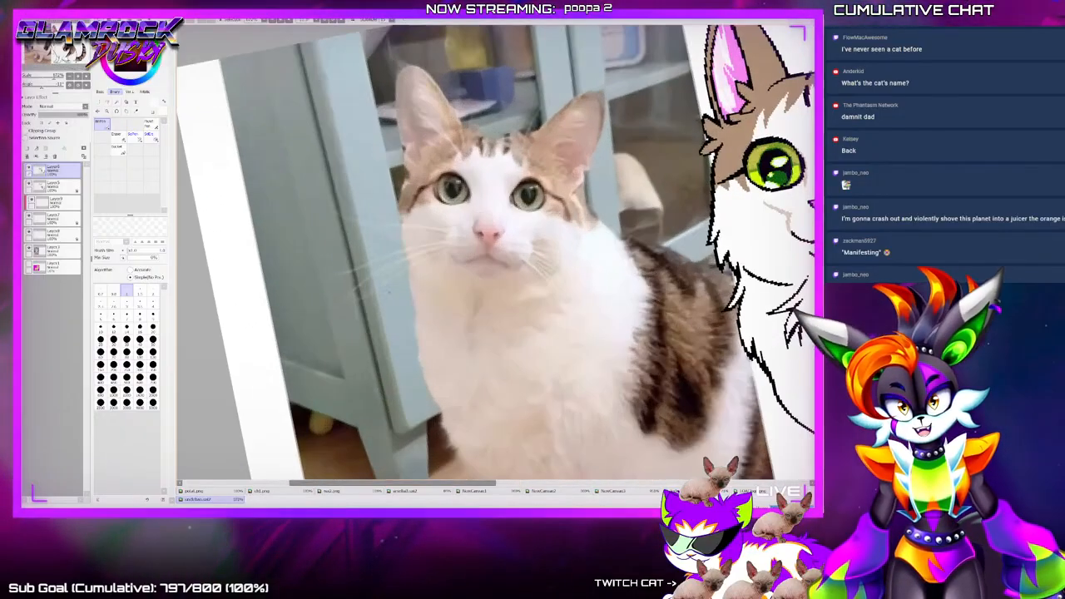
pyautogui.press('End')
pyautogui.press('End')
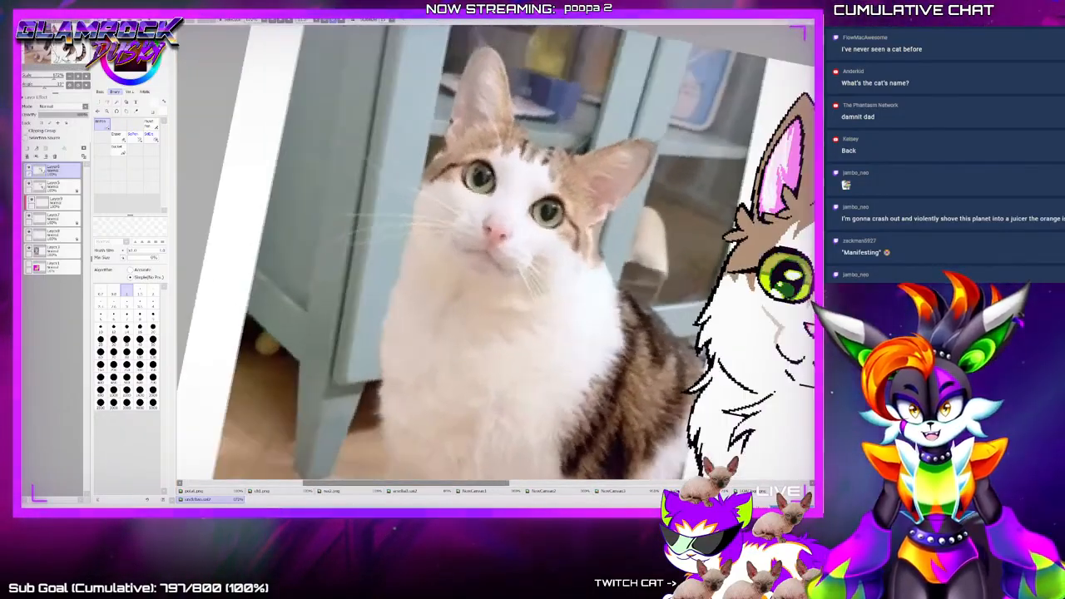
pyautogui.press('Delete')
pyautogui.scroll(-2, 421, 245)
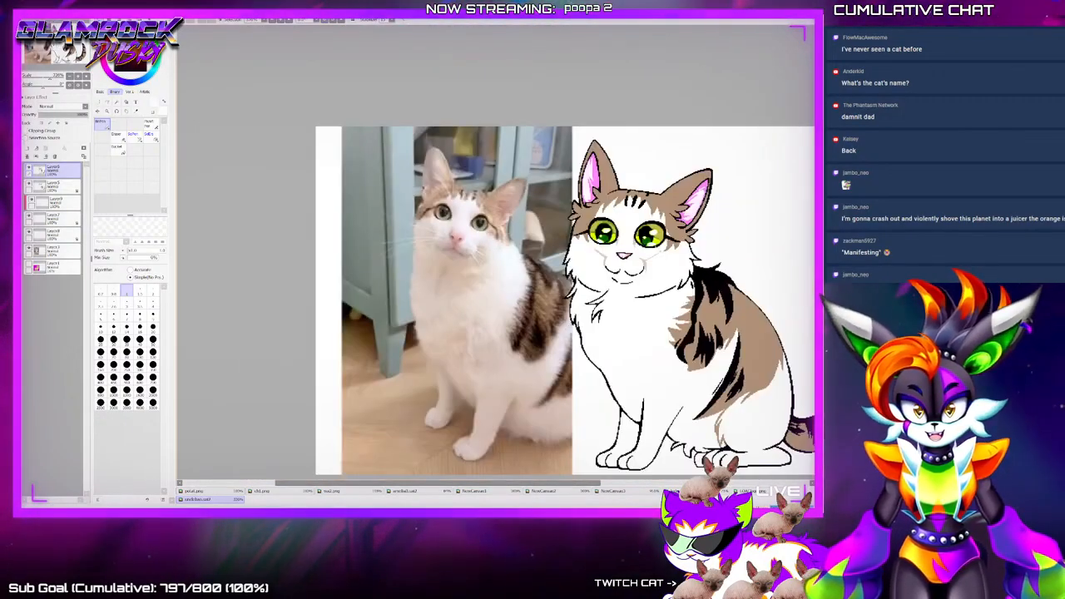
pyautogui.scroll(-1, 421, 247)
pyautogui.scroll(2, 668, 327)
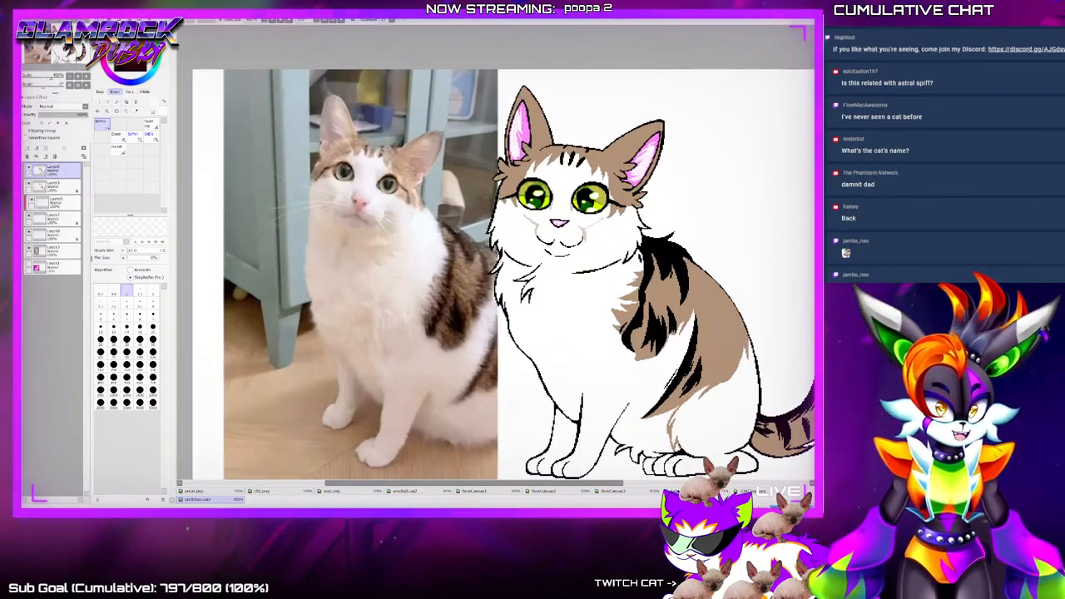
pyautogui.scroll(-1, 574, 209)
pyautogui.scroll(3, 574, 208)
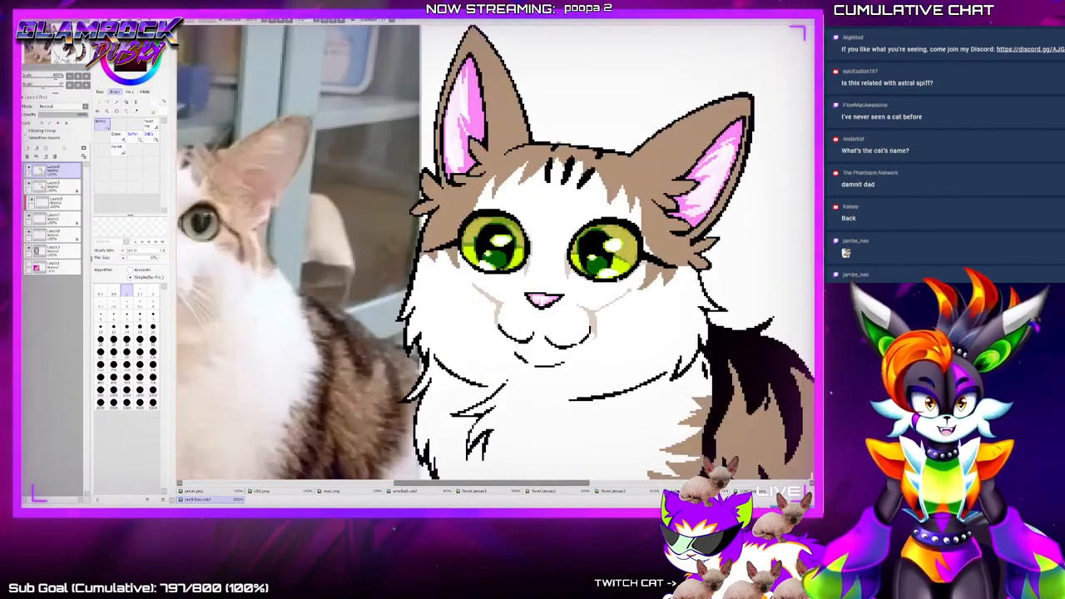
# Touch up the iris edge of the right-hand eye with the binary pen, using olive green and mustard yellow sampled from the eye
pyautogui.scroll(3, 575, 237)
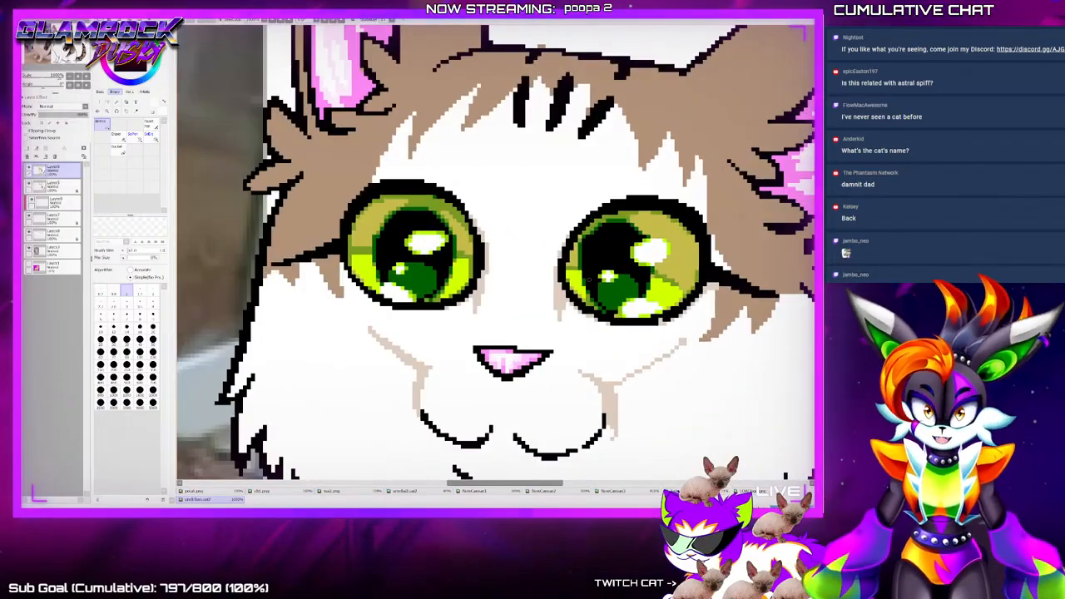
pyautogui.scroll(-1, 623, 247)
pyautogui.scroll(3, 622, 248)
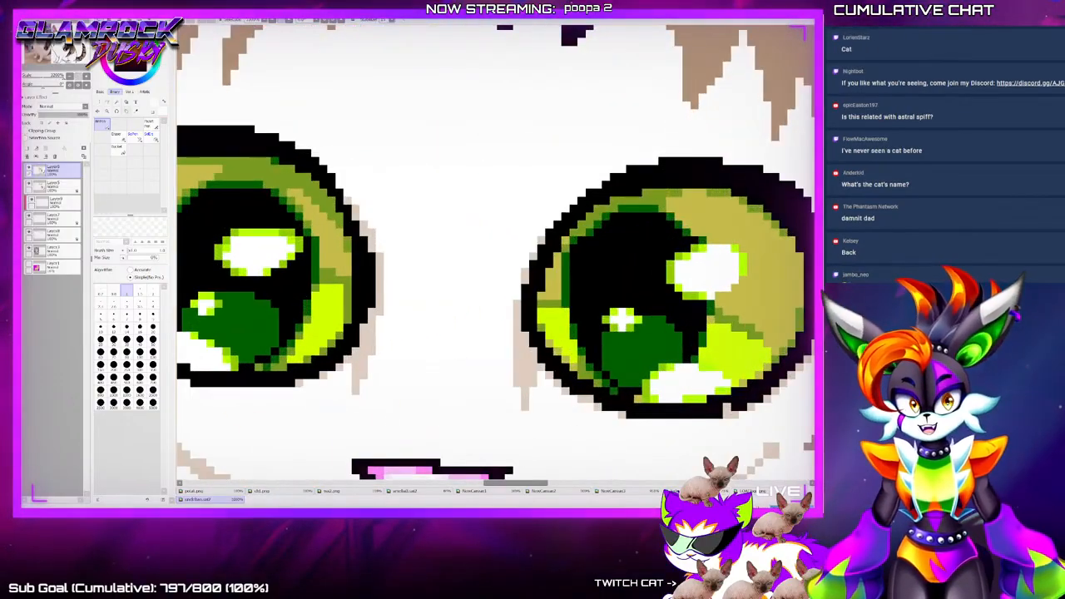
pyautogui.press('space')
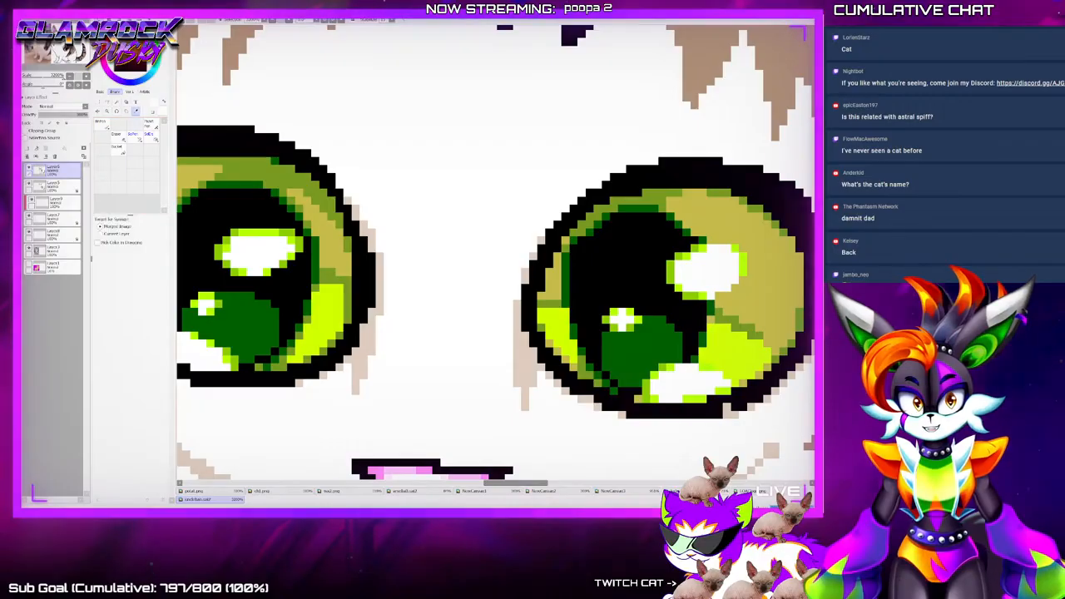
pyautogui.keyDown('alt'); pyautogui.click(736, 329); pyautogui.keyUp('alt')
pyautogui.press('b')
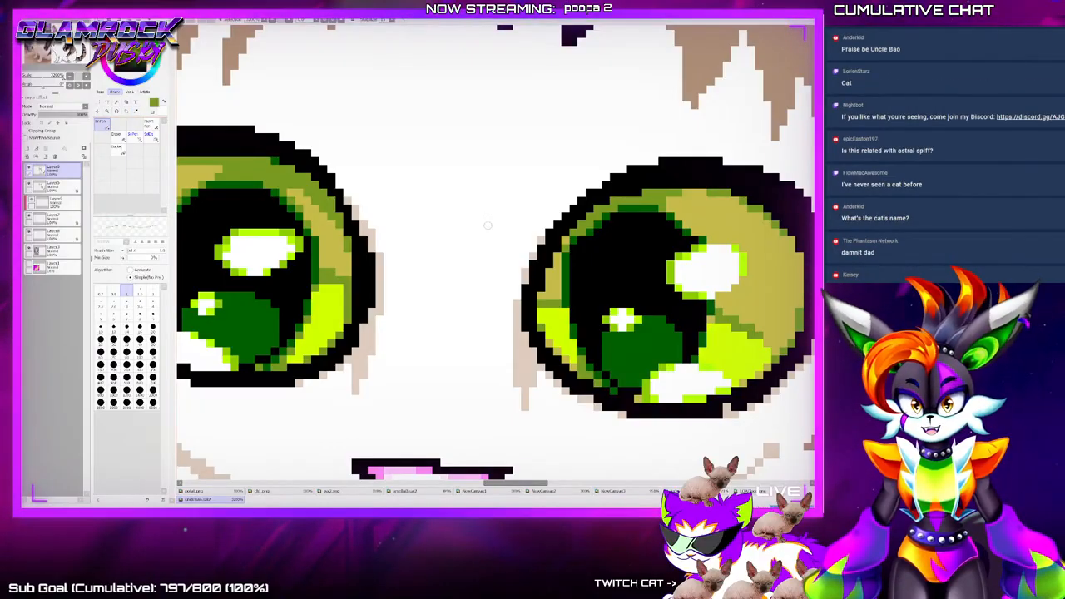
pyautogui.click(575, 256)
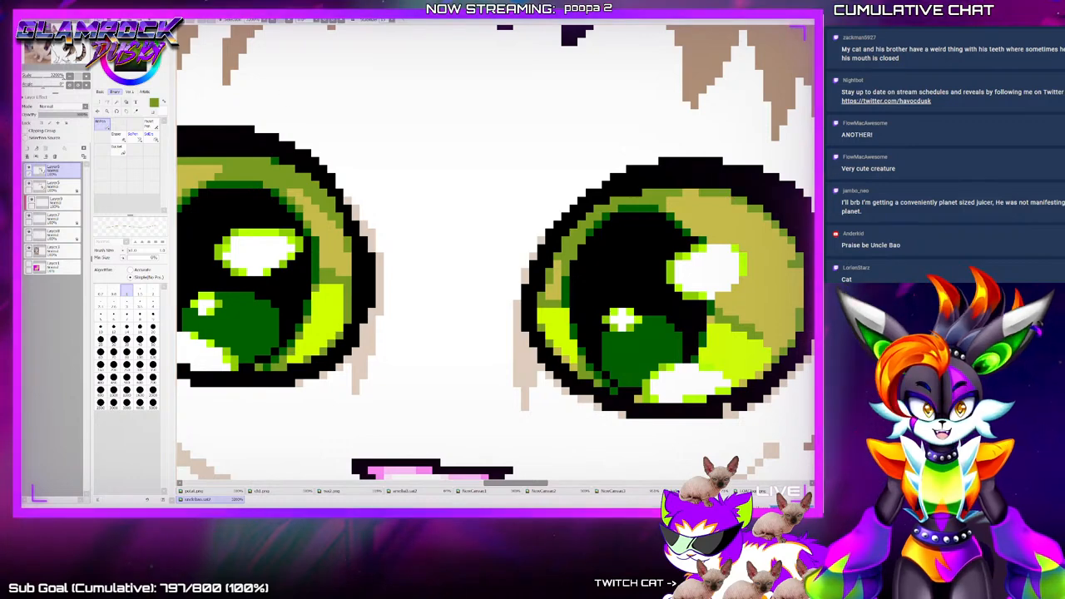
pyautogui.keyDown('alt'); pyautogui.click(732, 210); pyautogui.keyUp('alt')
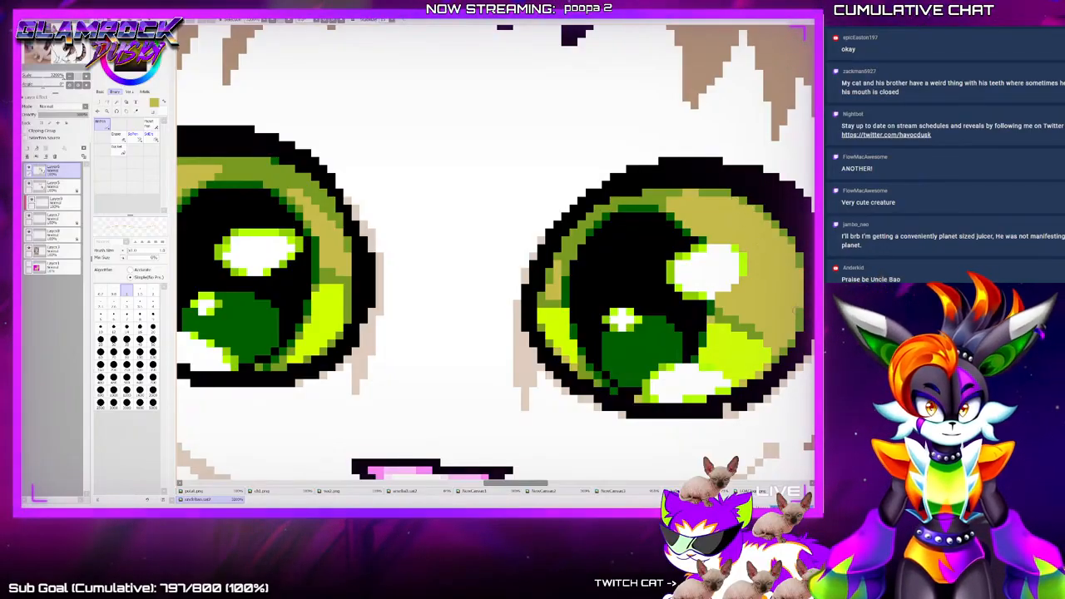
pyautogui.press('x')
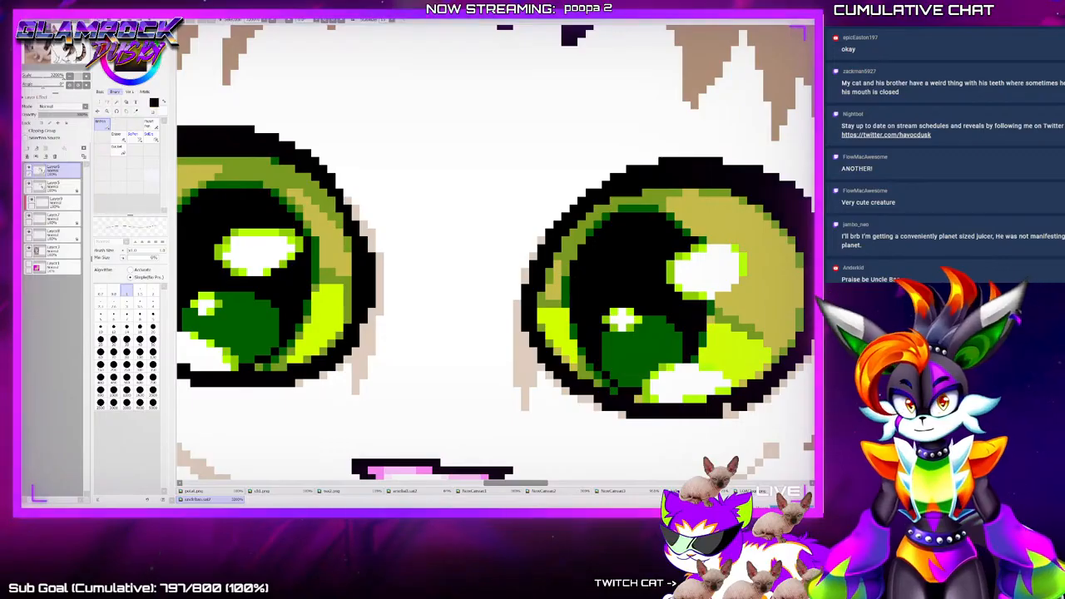
# Compare the drawn cat's face, body markings and tail with the reference photo at several magnifications
pyautogui.scroll(-2, 634, 371)
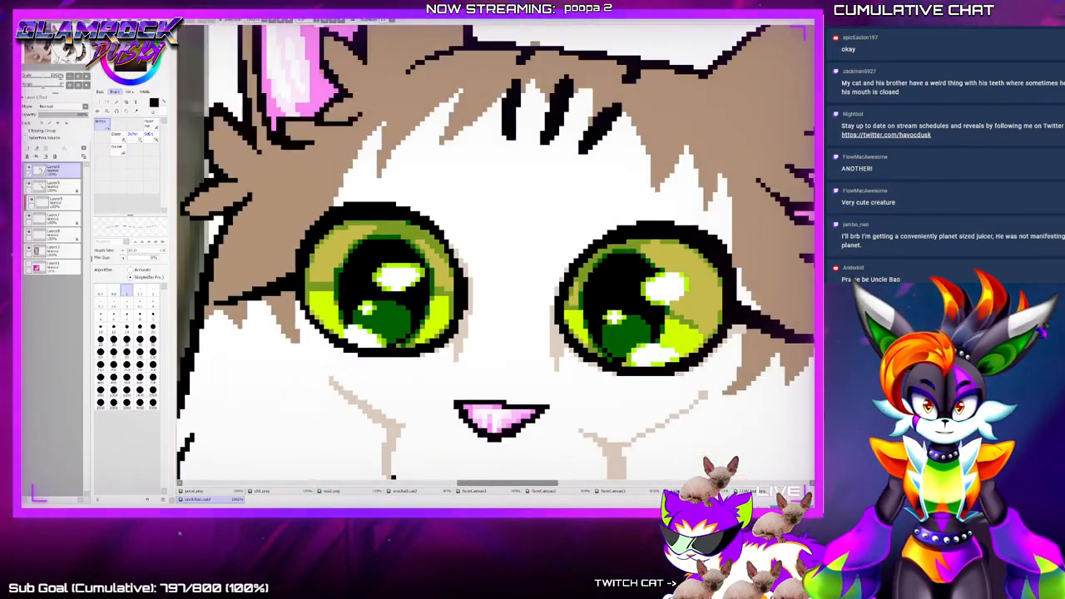
pyautogui.scroll(-2, 414, 293)
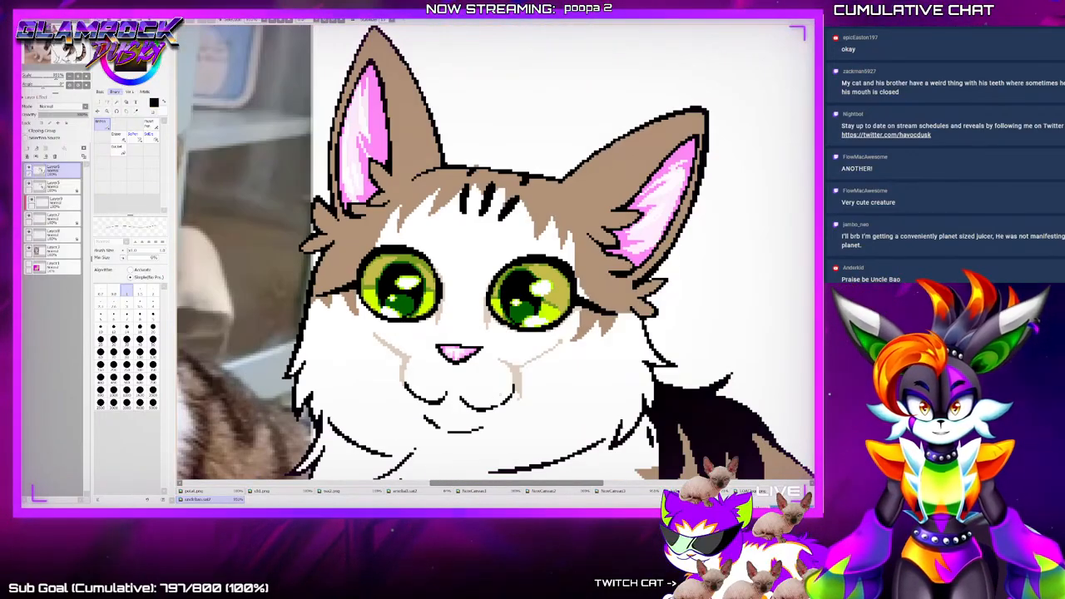
pyautogui.scroll(-2, 513, 274)
pyautogui.scroll(-3, 512, 478)
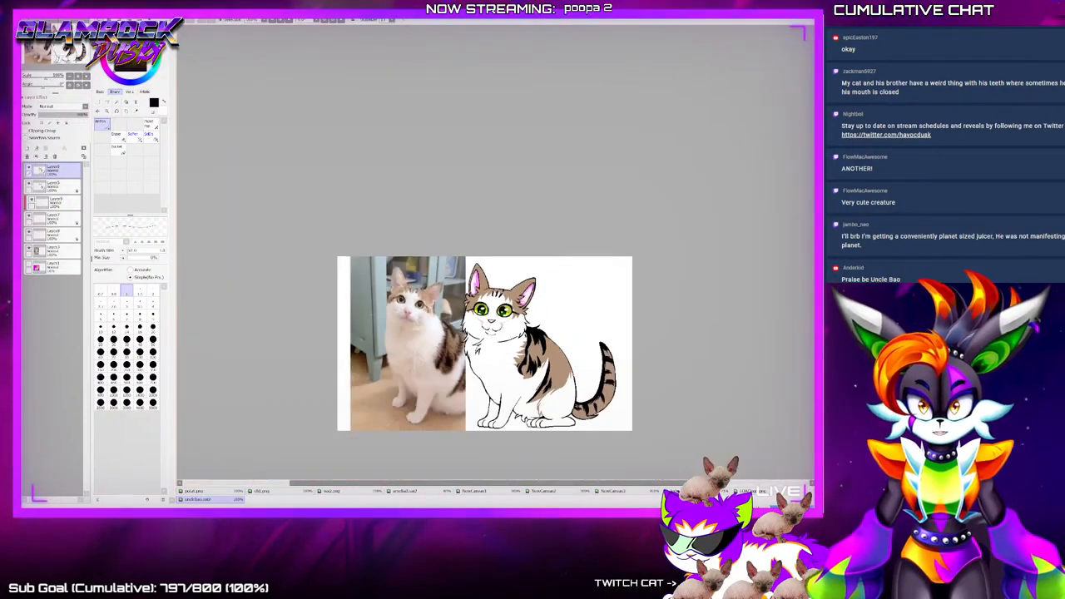
pyautogui.scroll(2, 463, 392)
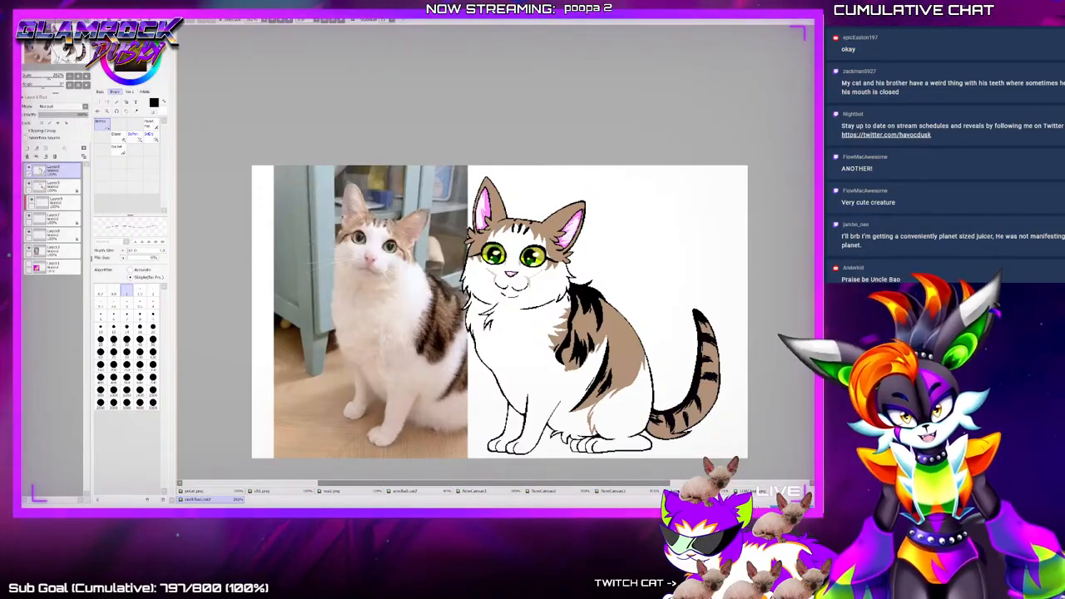
pyautogui.scroll(1, 633, 456)
pyautogui.scroll(1, 516, 451)
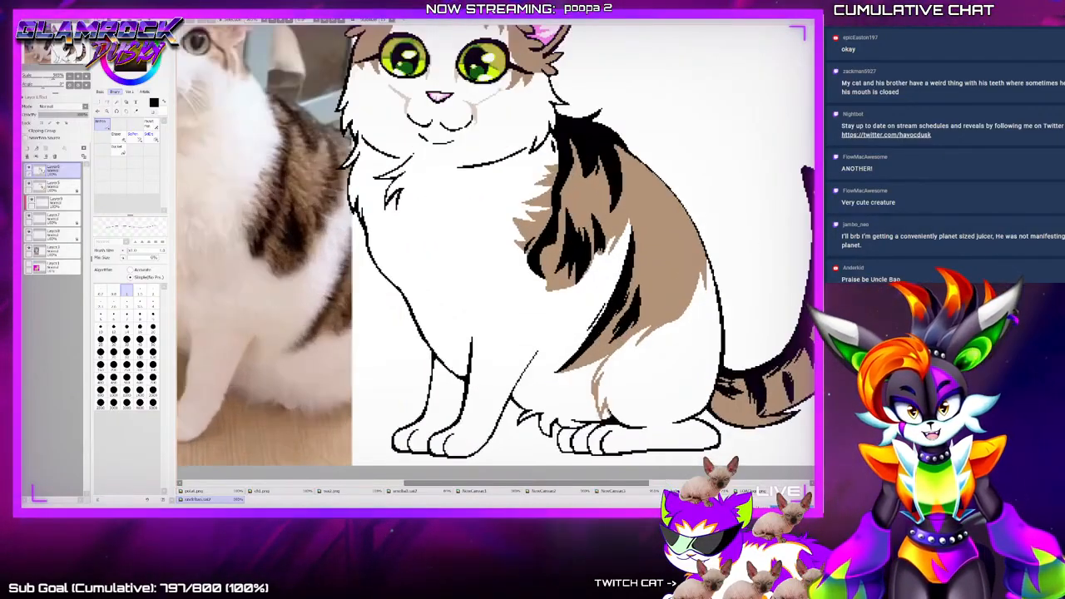
pyautogui.scroll(1, 501, 344)
pyautogui.scroll(-2, 509, 342)
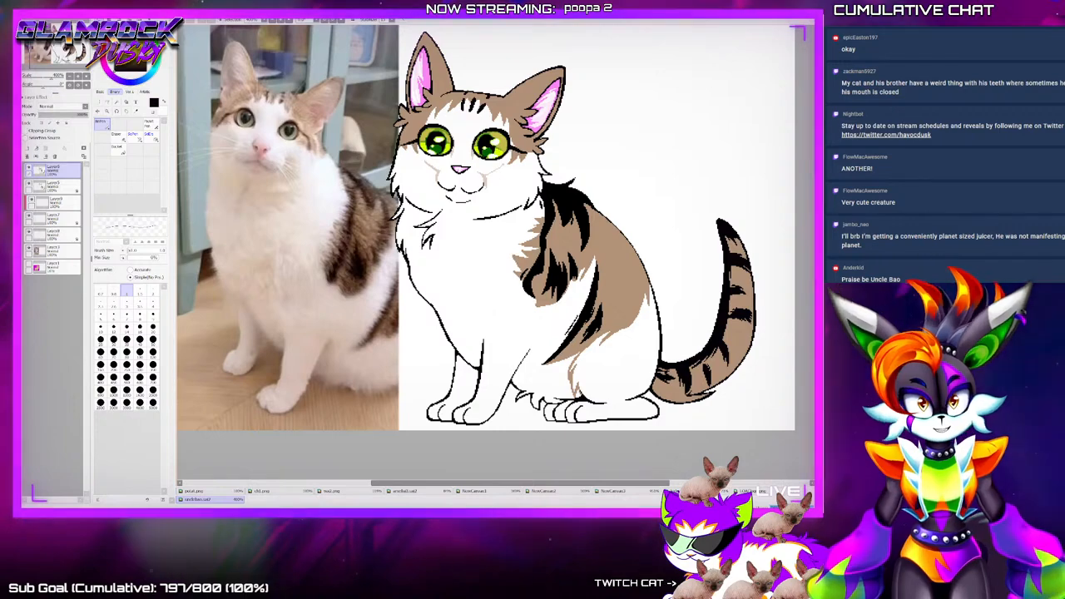
pyautogui.scroll(1, 466, 164)
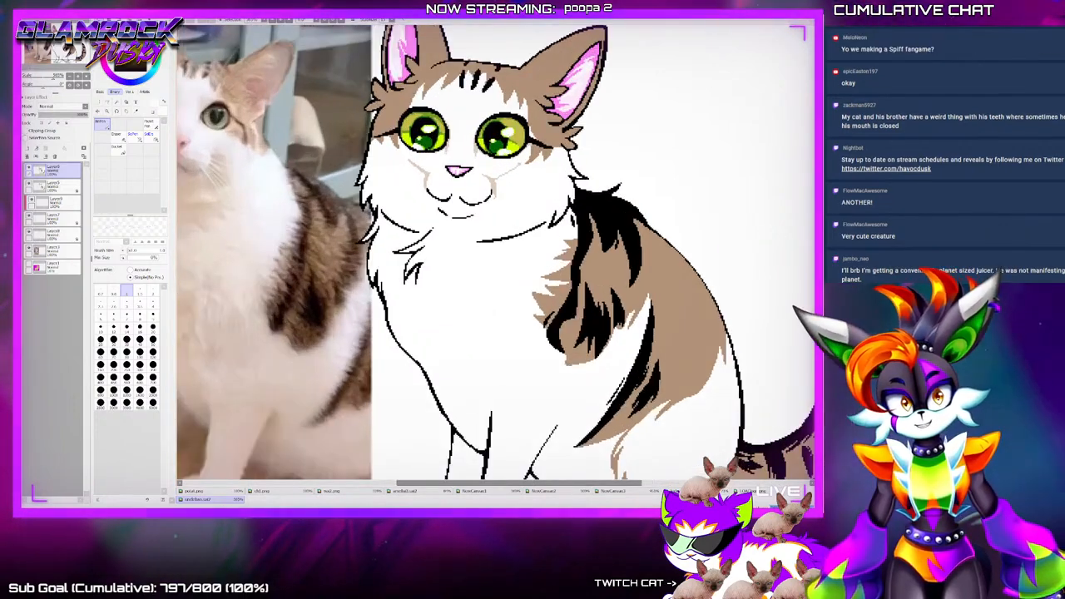
pyautogui.scroll(-1, 450, 210)
pyautogui.scroll(1, 274, 154)
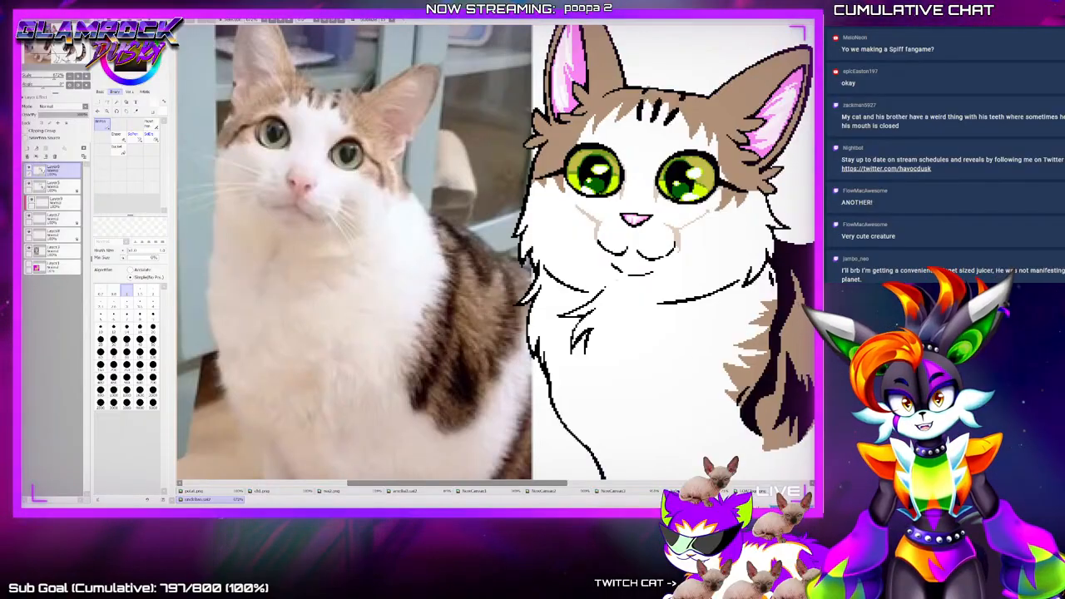
# Remove the lower tip of the right-hand muzzle marking and draw chin contours on both sides of the mouth in the sampled pale beige
pyautogui.scroll(1, 662, 219)
pyautogui.scroll(1, 662, 220)
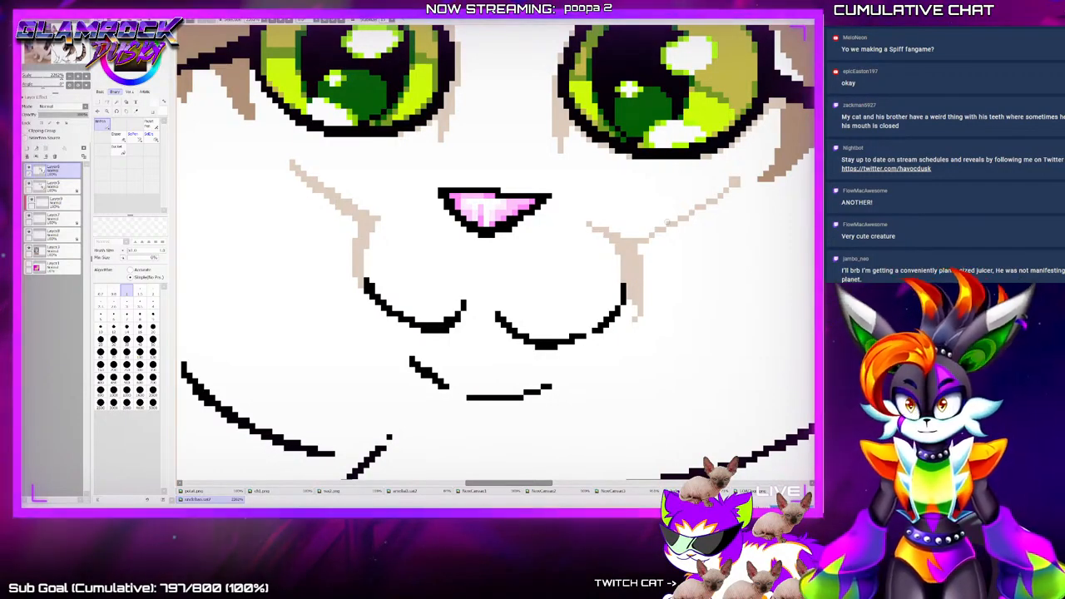
pyautogui.hotkey('ctrl', 'z')
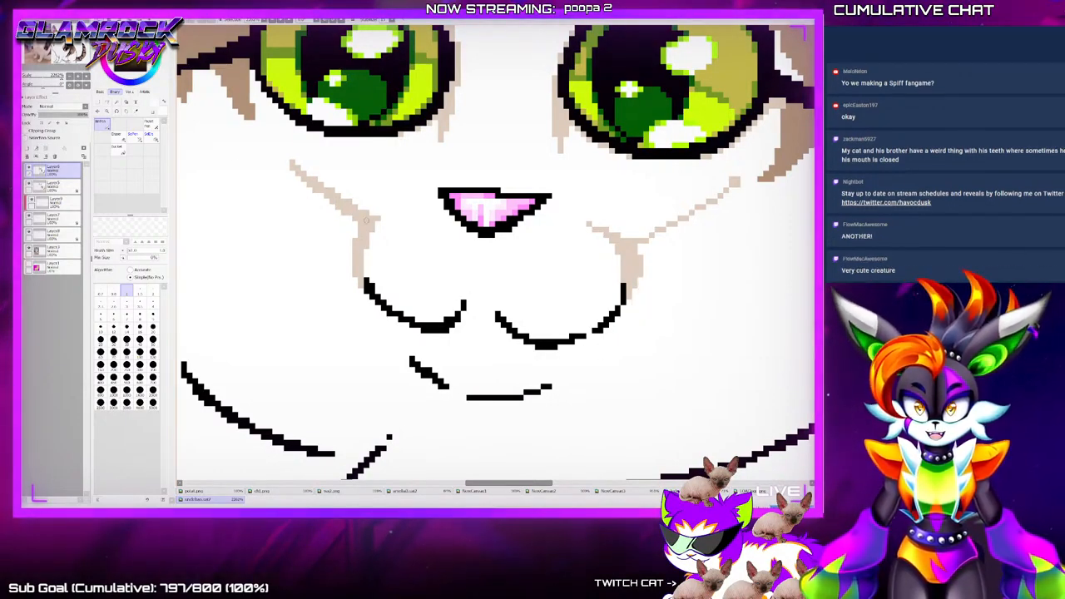
pyautogui.press('alt')
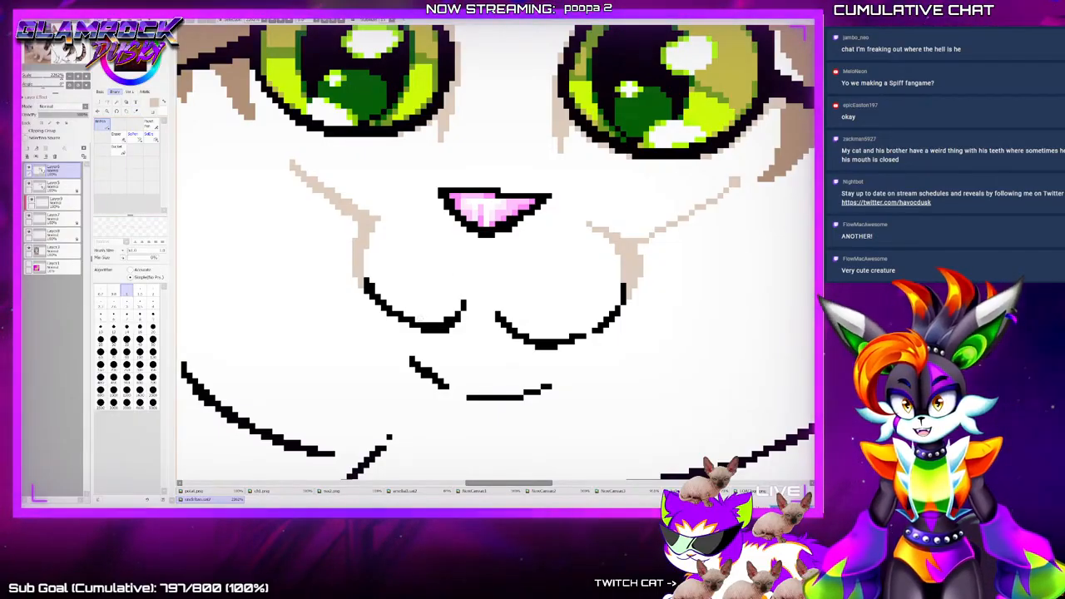
pyautogui.moveTo(400, 356); pyautogui.dragTo(379, 319)
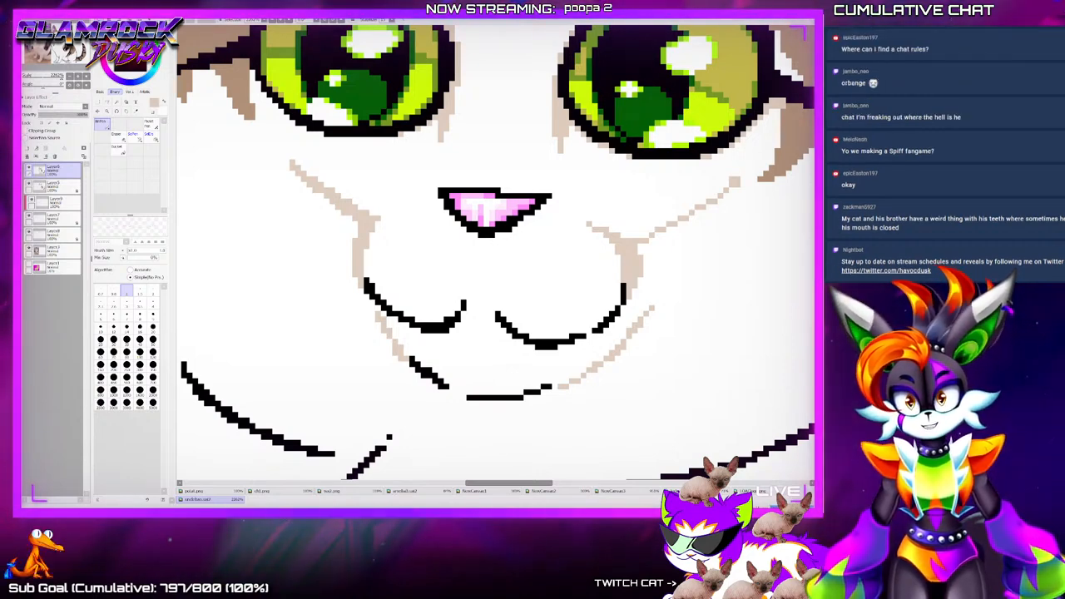
# Shade a narrow wedge between the nose and the mouth in pale beige and thicken the shading beside the mouth's right-hand corner
pyautogui.scroll(-3, 521, 373)
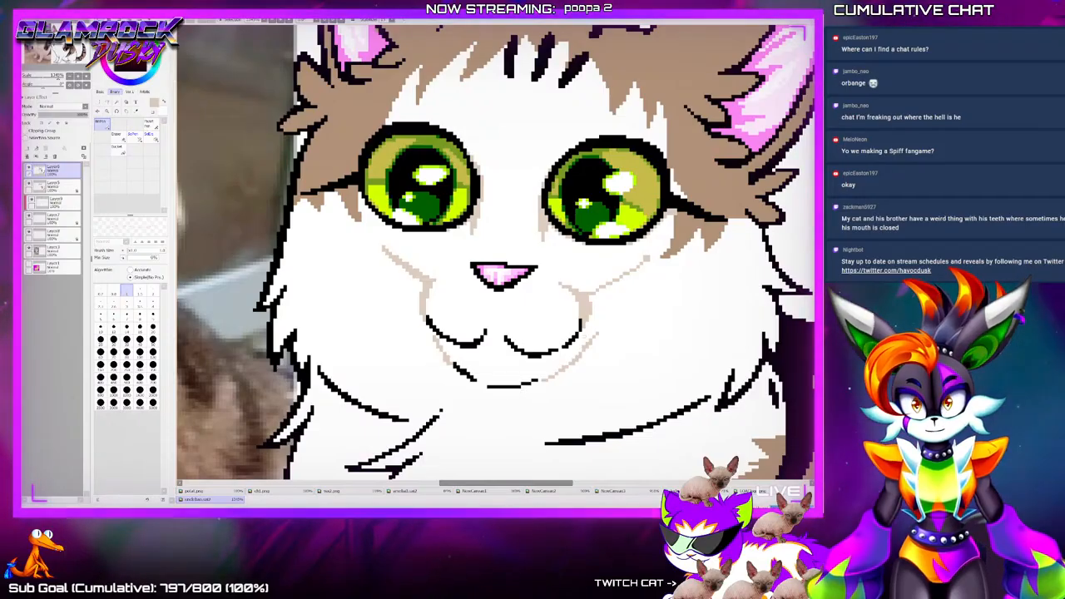
pyautogui.scroll(1, 577, 355)
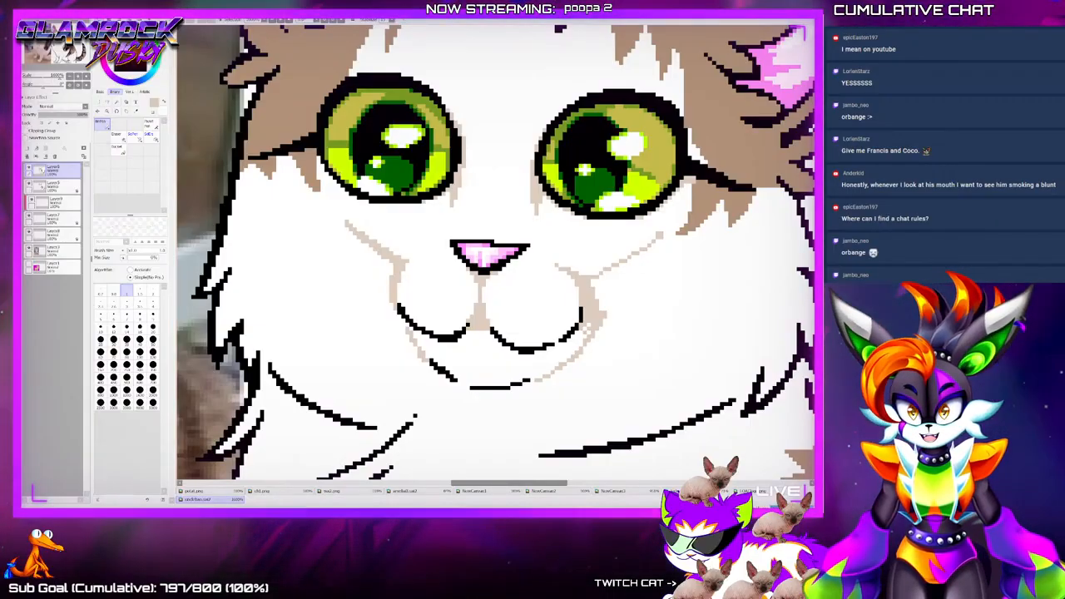
pyautogui.scroll(-5, 501, 366)
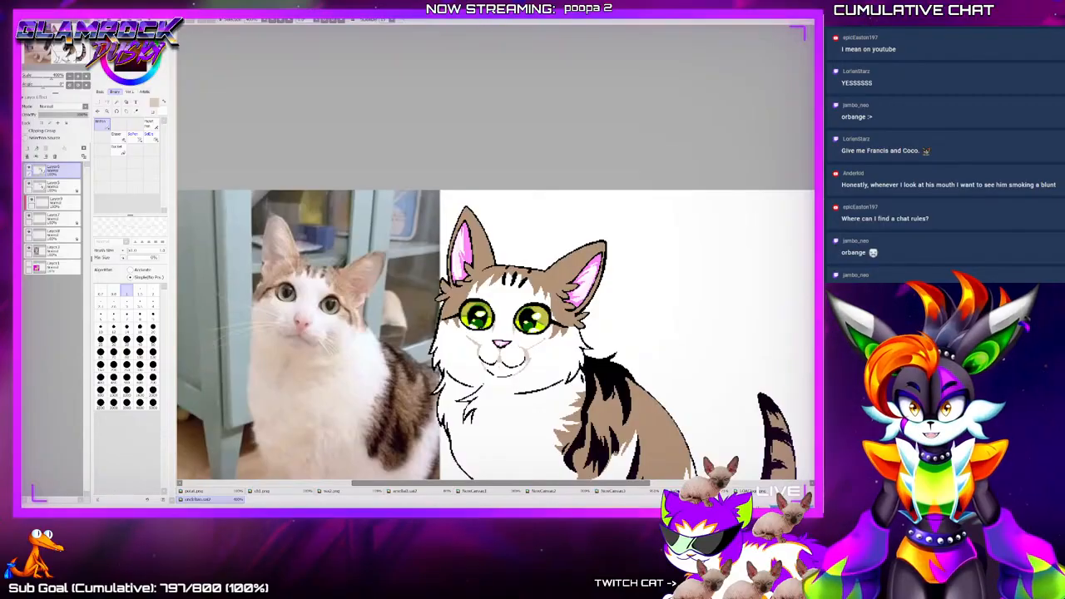
pyautogui.scroll(5, 534, 382)
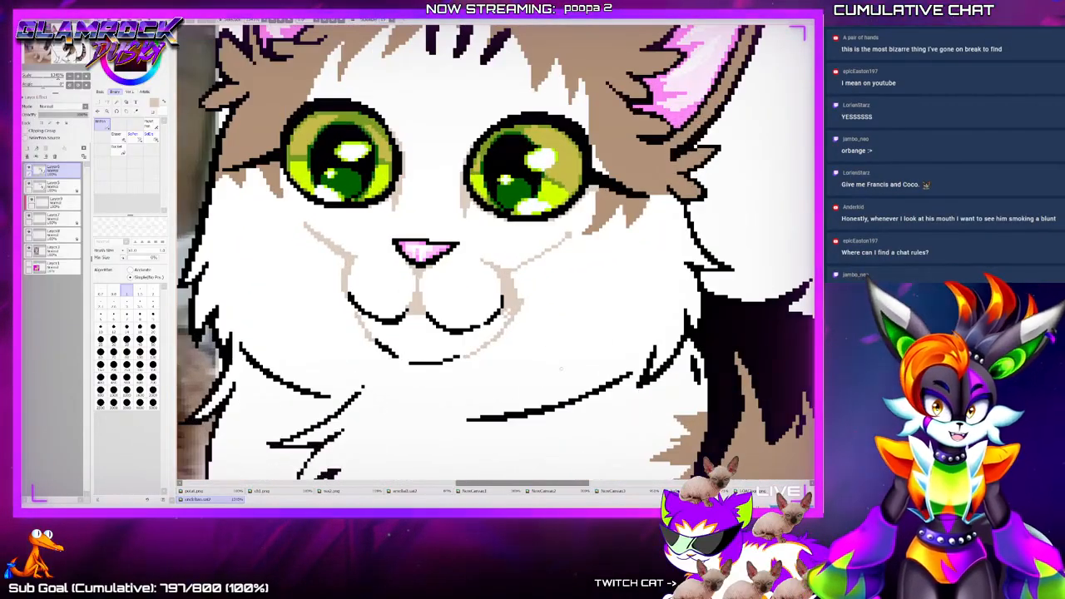
pyautogui.scroll(-2, 552, 345)
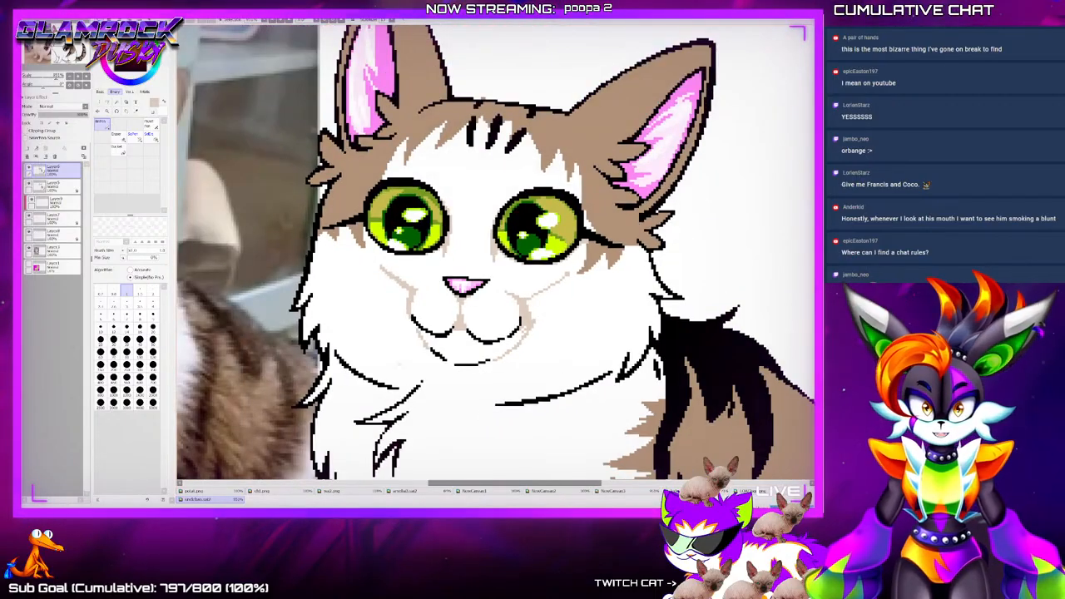
# Fill in the right-hand muzzle marking toward the cheek and add jagged pale beige fur strokes across the right-hand lower cheek
pyautogui.scroll(2, 465, 357)
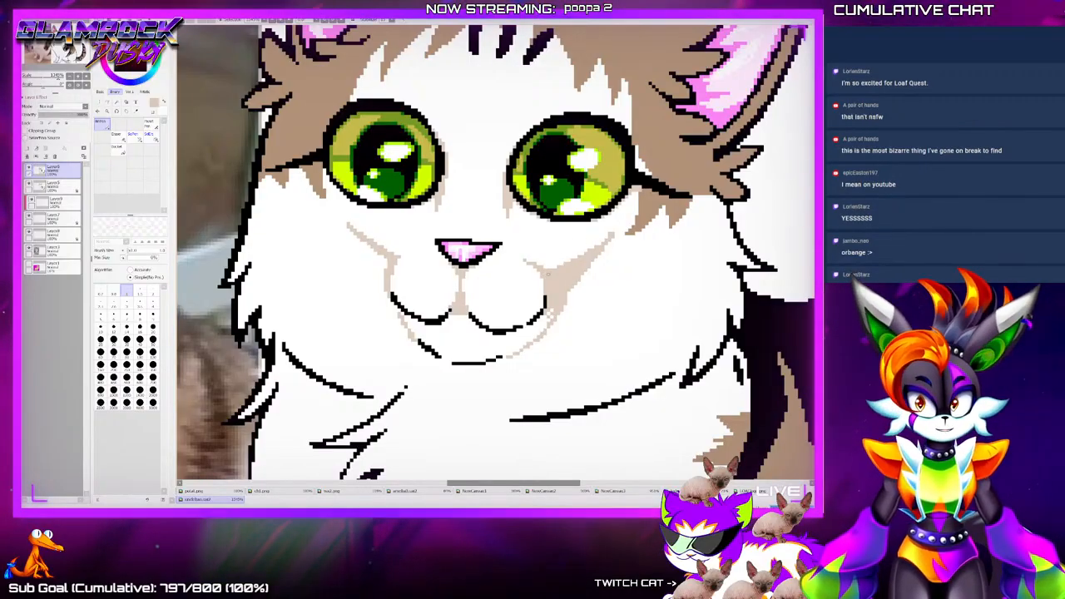
pyautogui.moveTo(562, 332)
pyautogui.mouseDown()
pyautogui.moveTo(597, 359)
pyautogui.moveTo(684, 332)
pyautogui.mouseUp()
pyautogui.moveTo(632, 379); pyautogui.dragTo(661, 357)
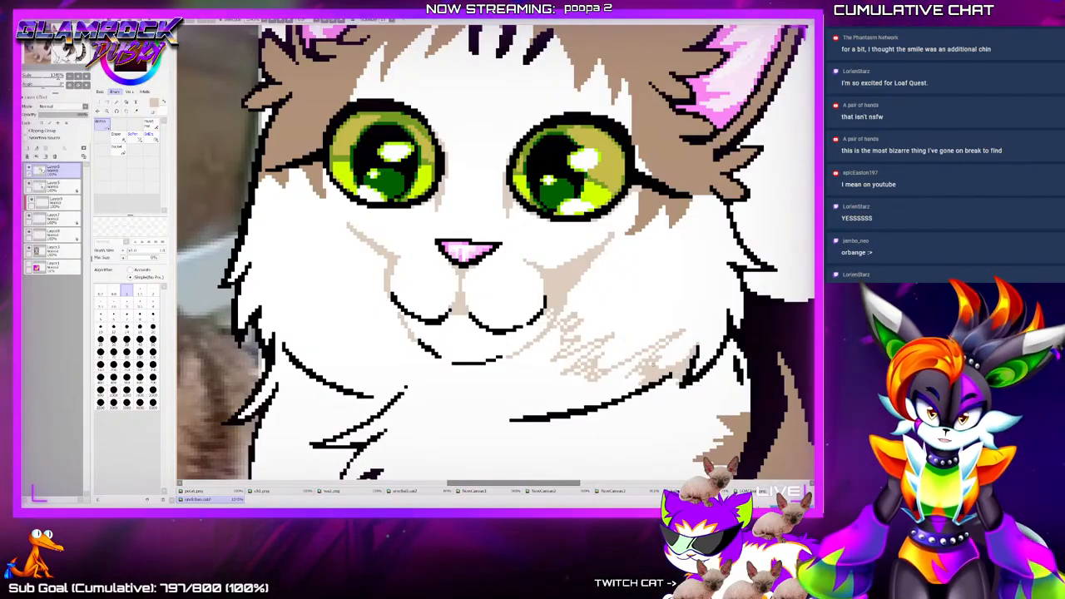
pyautogui.scroll(-5, 558, 380)
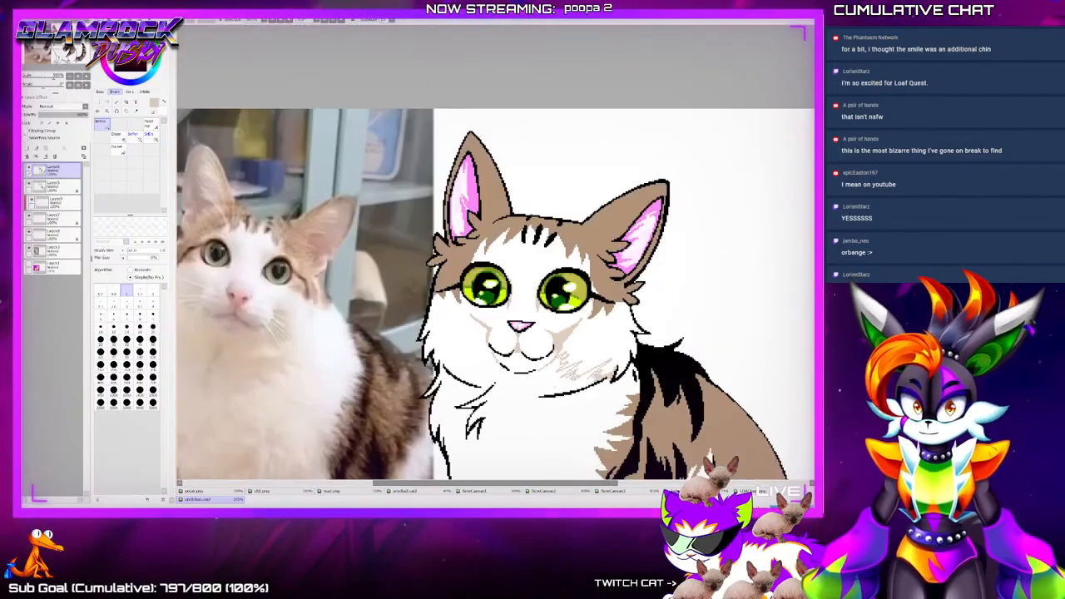
# Compare the drawn cat with the reference photo at several magnifications and check the drawing with the brown fur markings temporarily hidden
pyautogui.scroll(-3, 496, 374)
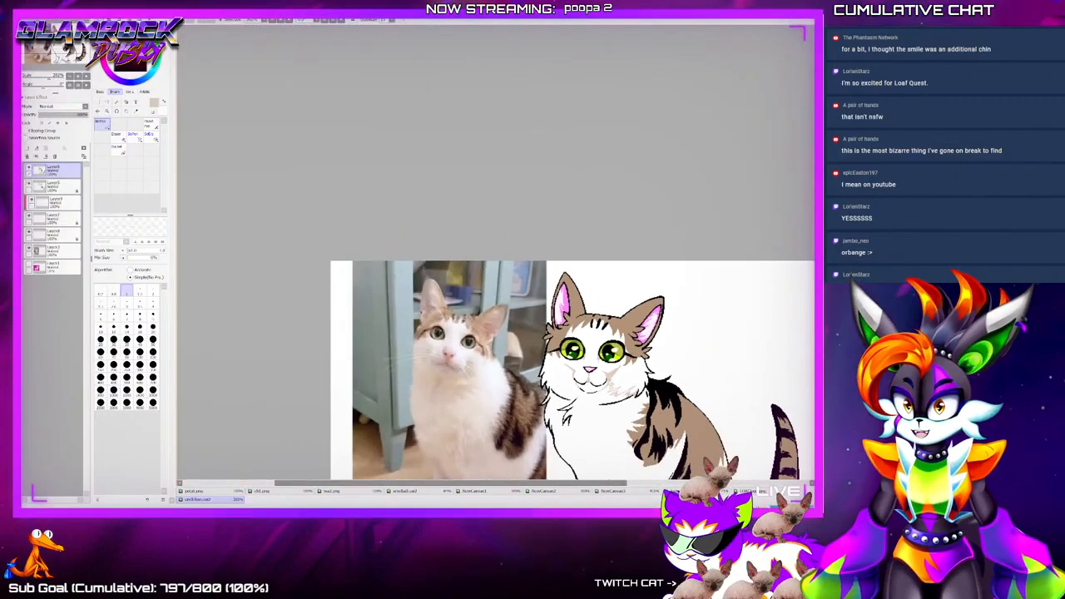
pyautogui.scroll(2, 631, 389)
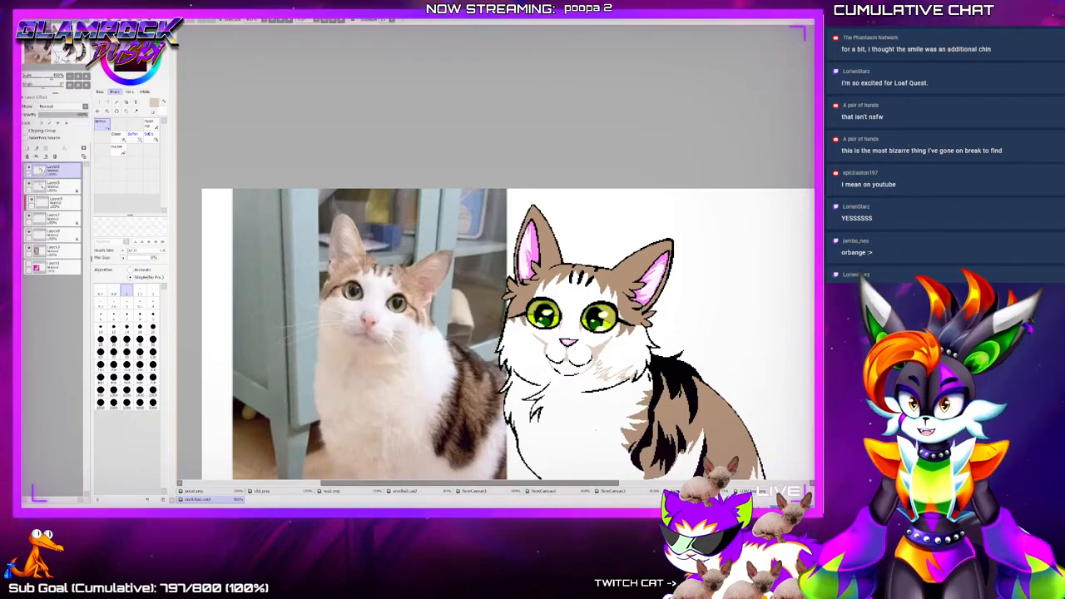
pyautogui.scroll(-3, 564, 351)
pyautogui.scroll(2, 610, 435)
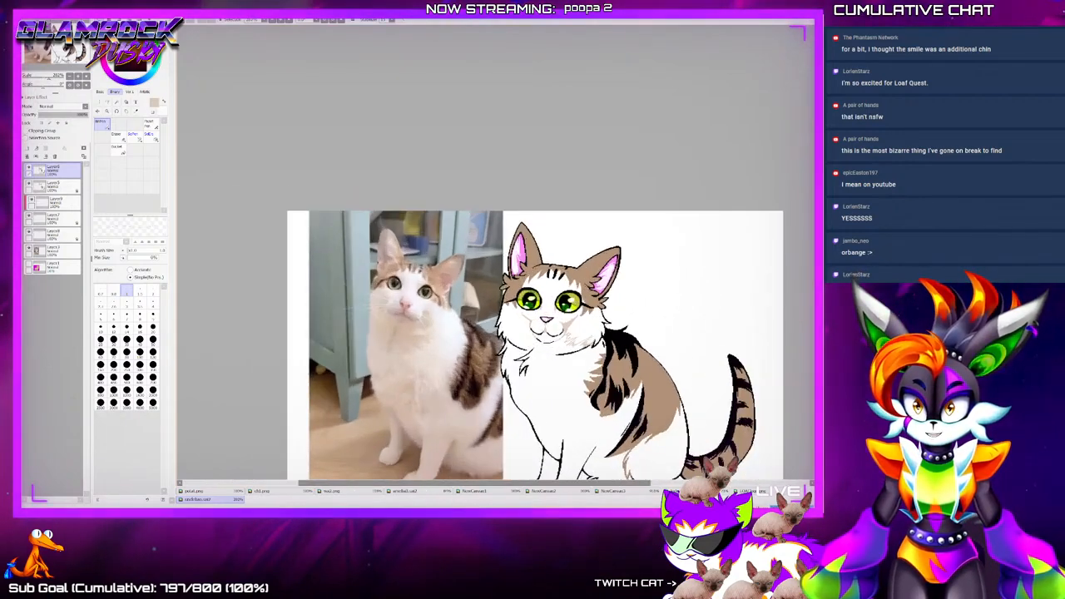
pyautogui.scroll(-2, 542, 365)
pyautogui.scroll(6, 570, 427)
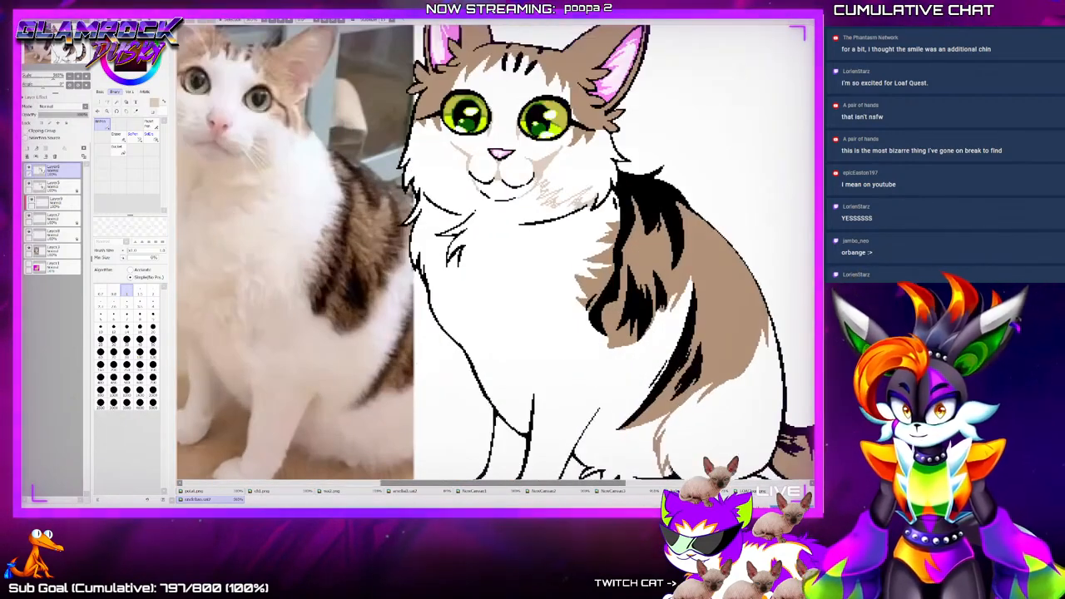
pyautogui.click(29, 185)
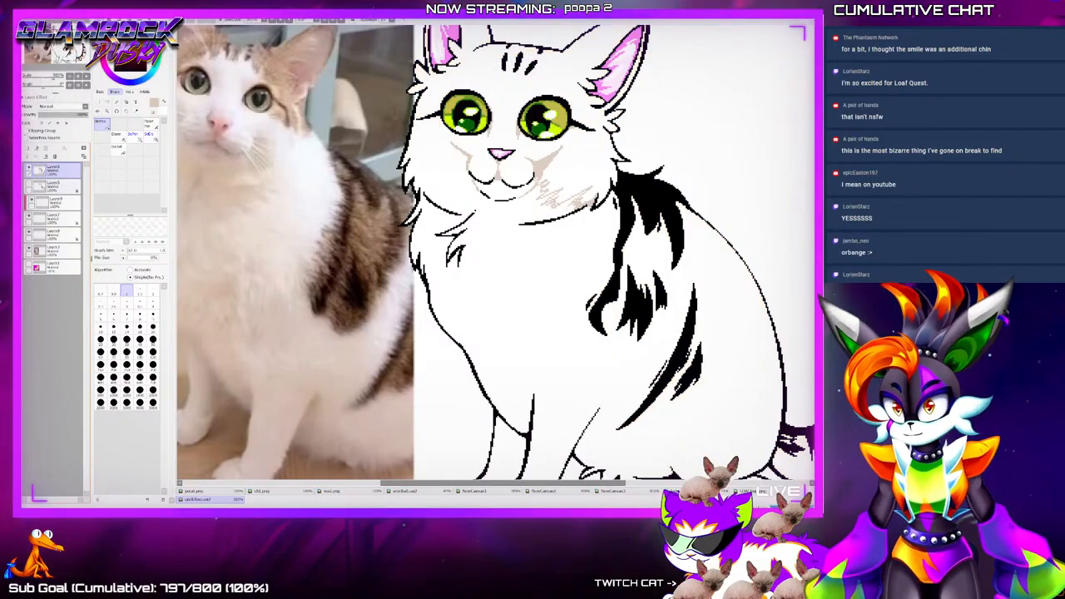
pyautogui.click(29, 185)
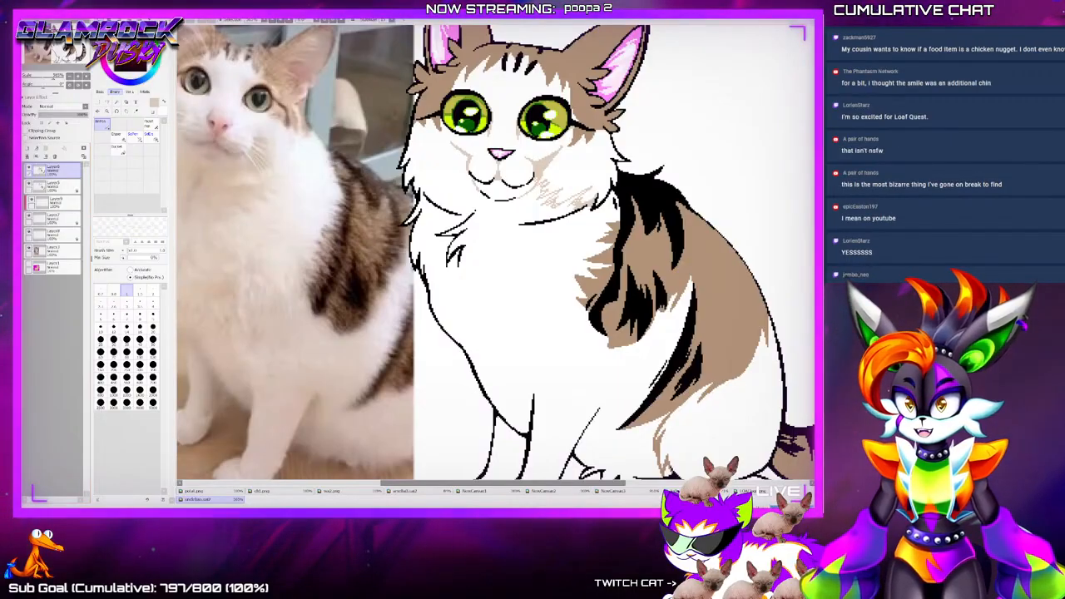
# Draw jagged pale beige fur strokes across the left-hand lower cheek and fill both lower cheek shadows on the clipped layer
pyautogui.scroll(3, 520, 124)
pyautogui.scroll(1, 533, 191)
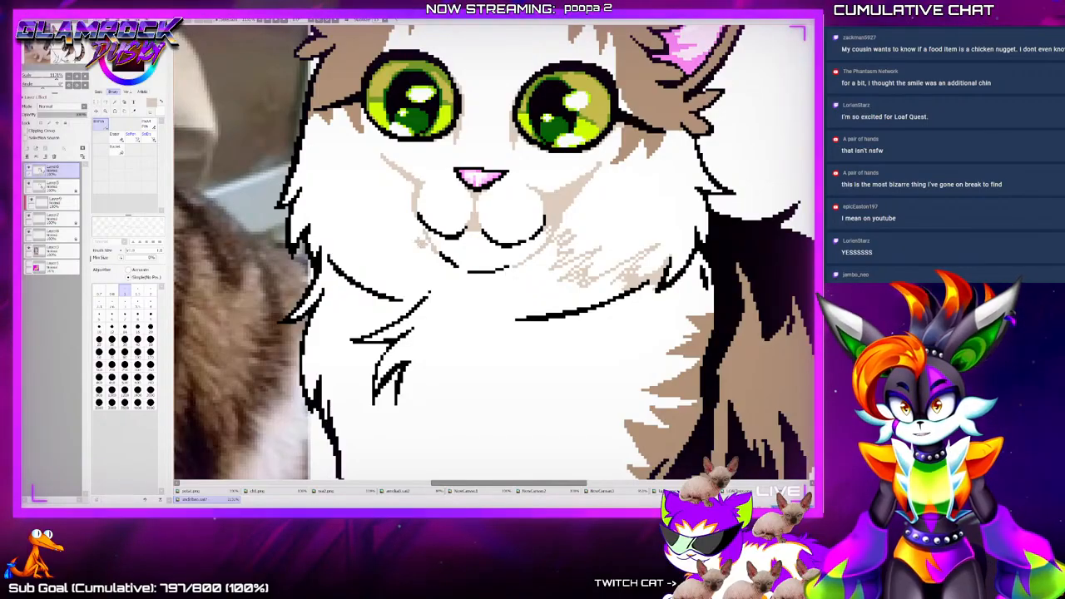
pyautogui.moveTo(419, 248); pyautogui.dragTo(385, 268)
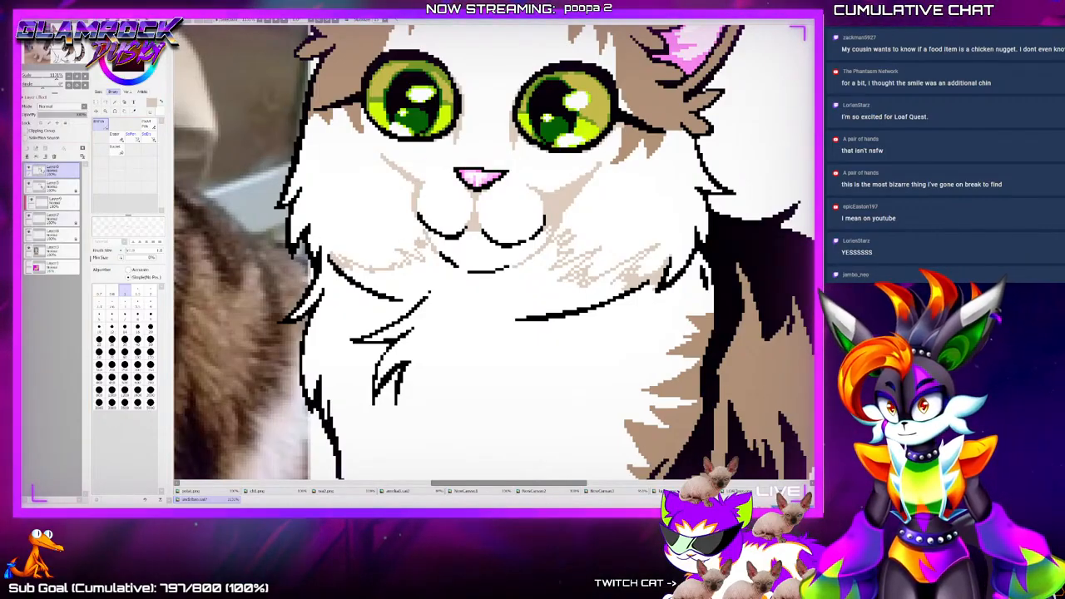
pyautogui.click(56, 218)
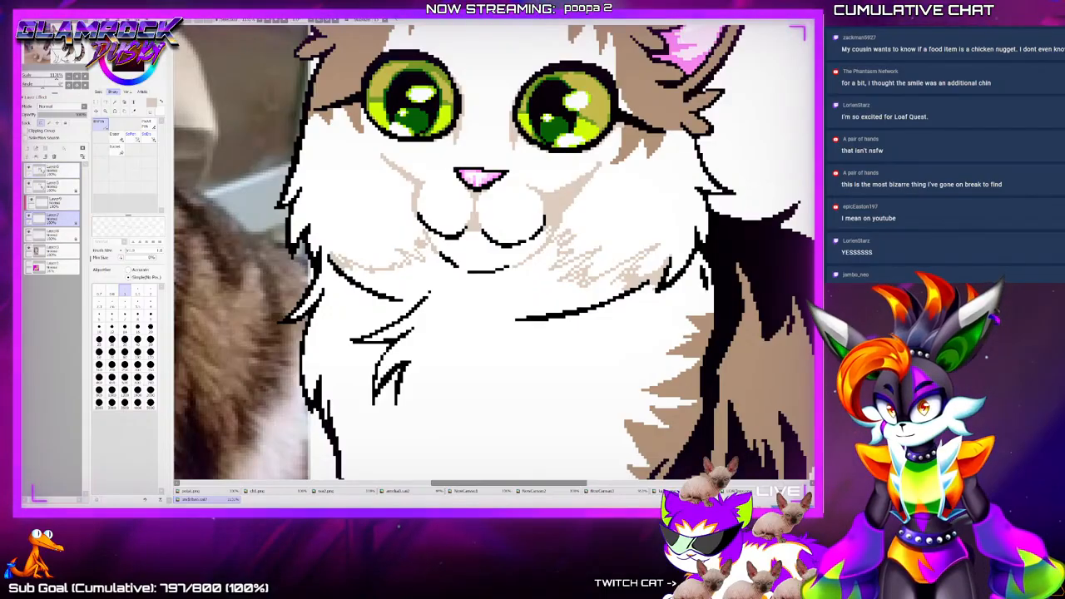
pyautogui.click(55, 201)
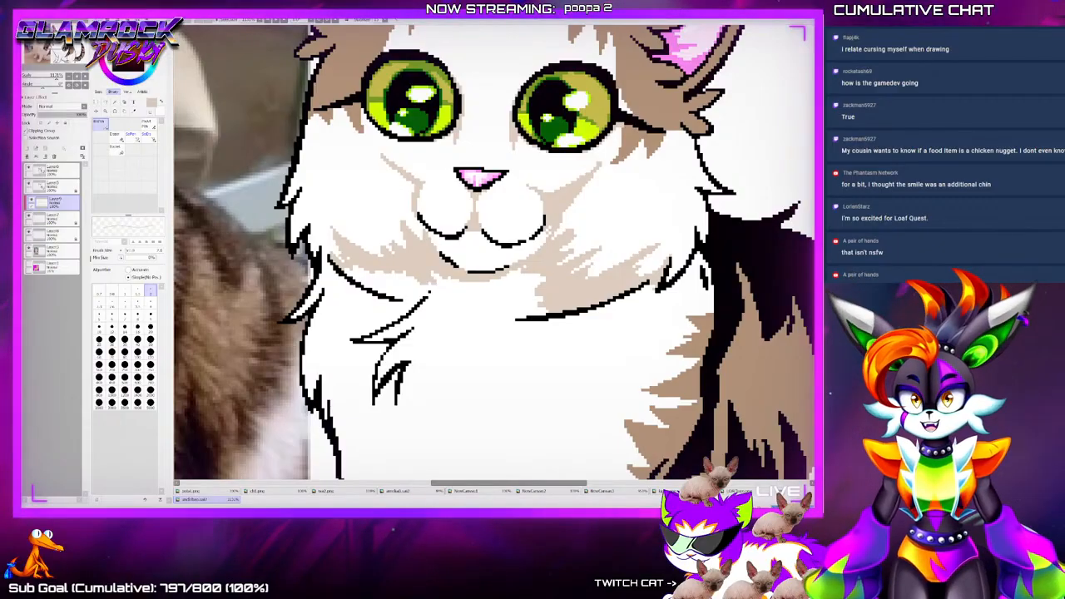
# Fill the gap beneath the chin in pale beige with a larger brush, joining the two cheek shadows along the jaw
pyautogui.keyDown('alt'); pyautogui.moveTo(581, 164); pyautogui.dragTo(617, 274); pyautogui.keyUp('alt')
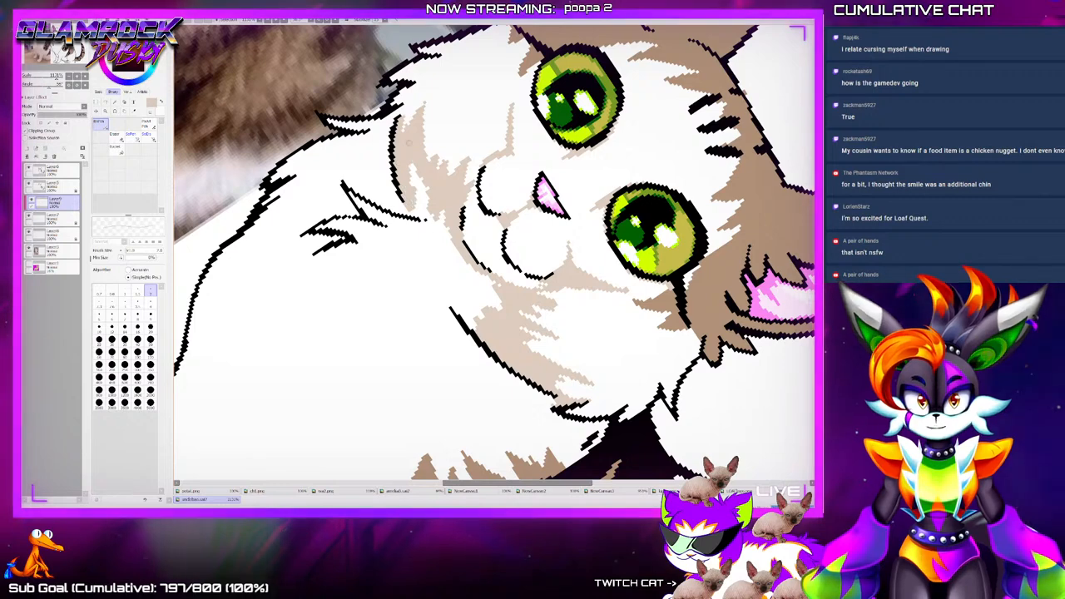
pyautogui.moveTo(408, 164); pyautogui.dragTo(428, 217)
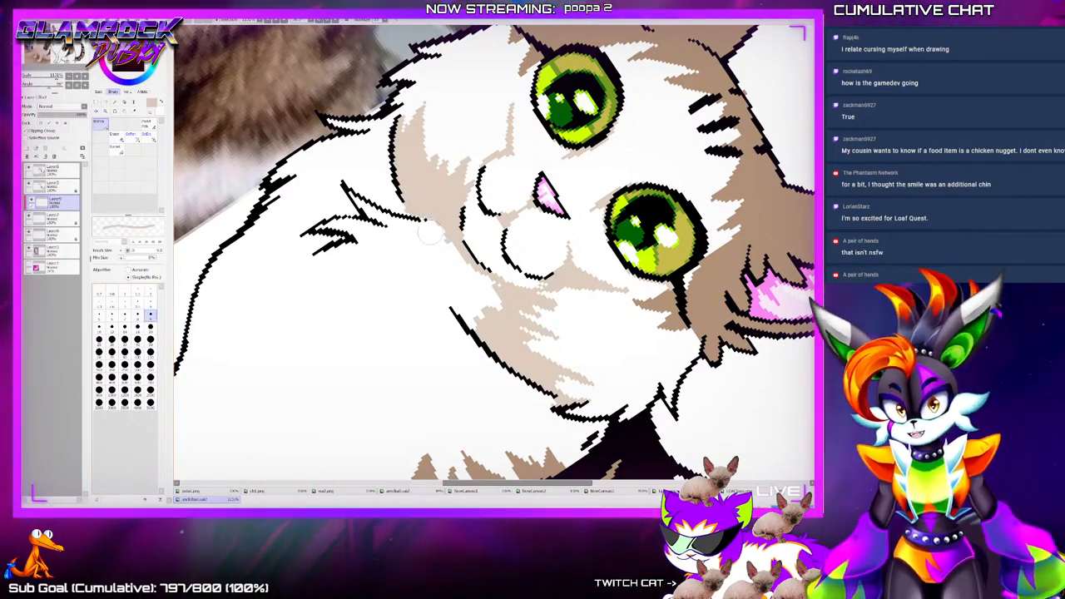
pyautogui.moveTo(427, 206)
pyautogui.mouseDown()
pyautogui.moveTo(456, 274)
pyautogui.moveTo(445, 260)
pyautogui.mouseUp()
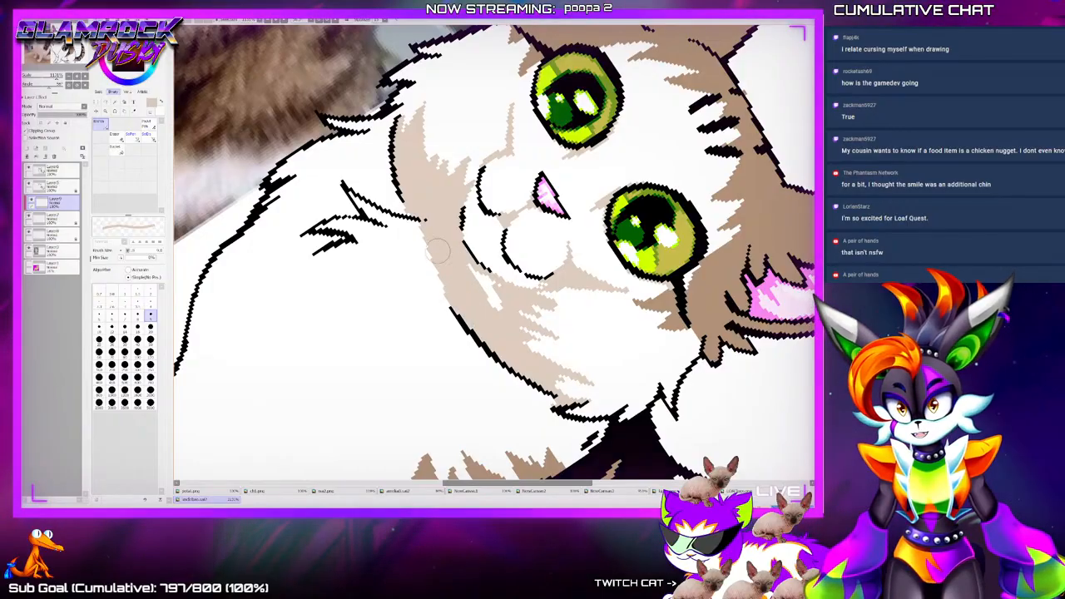
pyautogui.moveTo(493, 299)
pyautogui.mouseDown()
pyautogui.moveTo(468, 275)
pyautogui.moveTo(488, 293)
pyautogui.mouseUp()
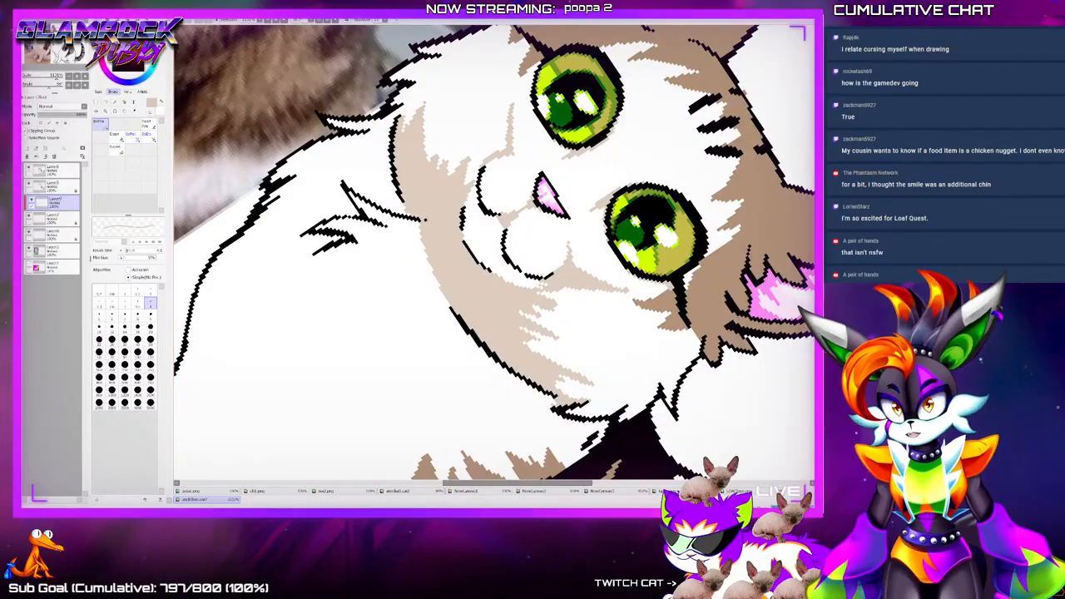
# Sketch thin zigzag fur outlines in pale beige from below the chin down the chest to the front leg
pyautogui.press('Delete')
pyautogui.press('Delete')
pyautogui.press('Delete')
pyautogui.press('Delete')
pyautogui.press('Delete')
pyautogui.press('pagedown')
pyautogui.press('pagedown')
pyautogui.press('pagedown')
pyautogui.press('pagedown')
pyautogui.press('pagedown')
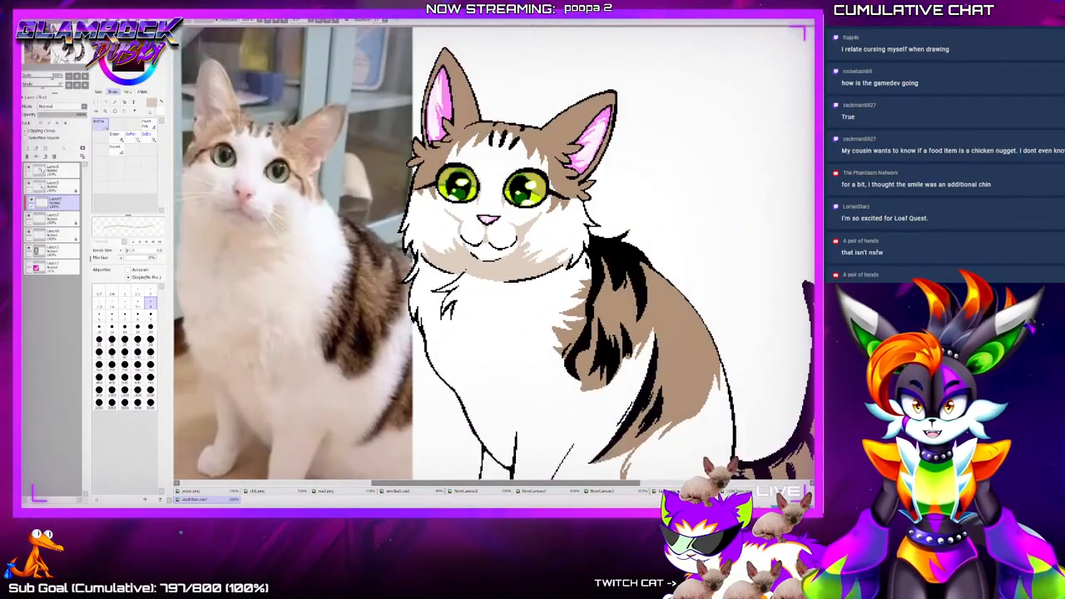
pyautogui.moveTo(533, 333); pyautogui.dragTo(580, 264, button='middle')
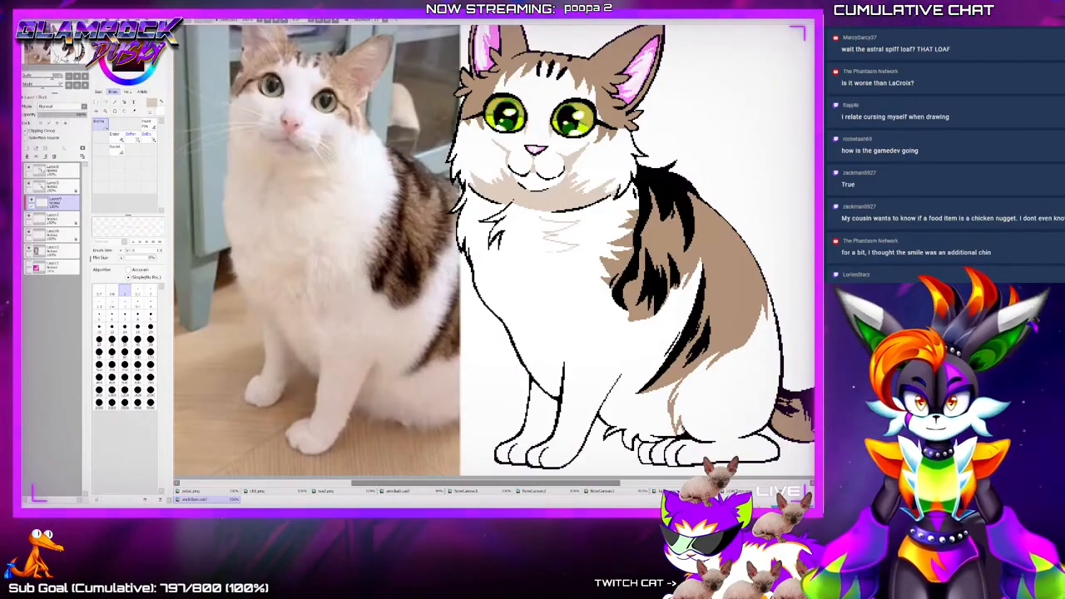
pyautogui.moveTo(542, 241)
pyautogui.mouseDown()
pyautogui.moveTo(524, 268)
pyautogui.moveTo(548, 285)
pyautogui.mouseUp()
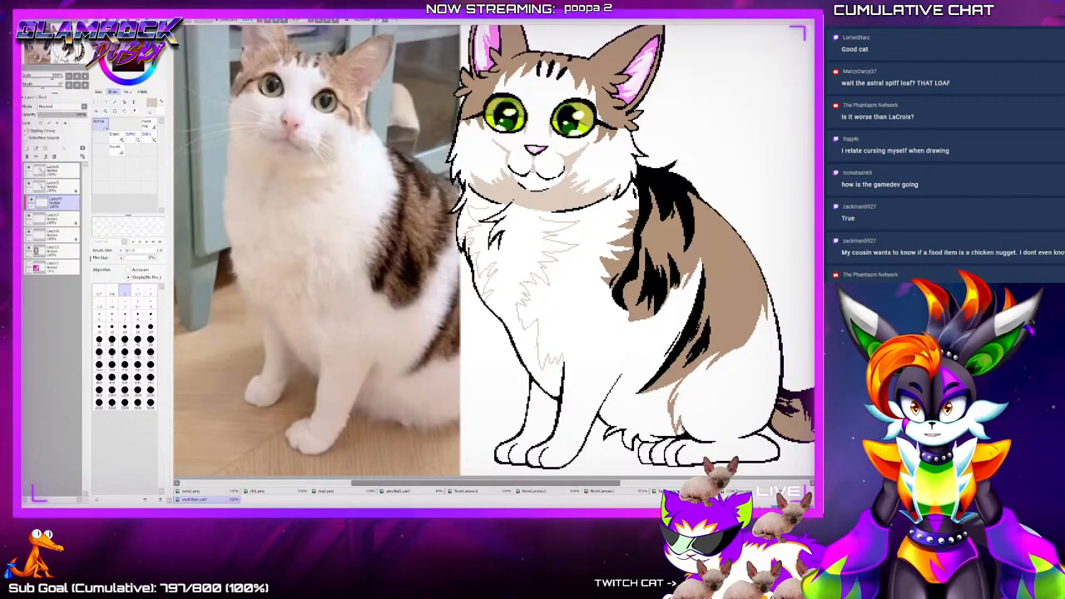
# Shade a small patch above the front leg and add jagged pale beige tuft outlines along the chest's left-hand edge
pyautogui.click(151, 290)
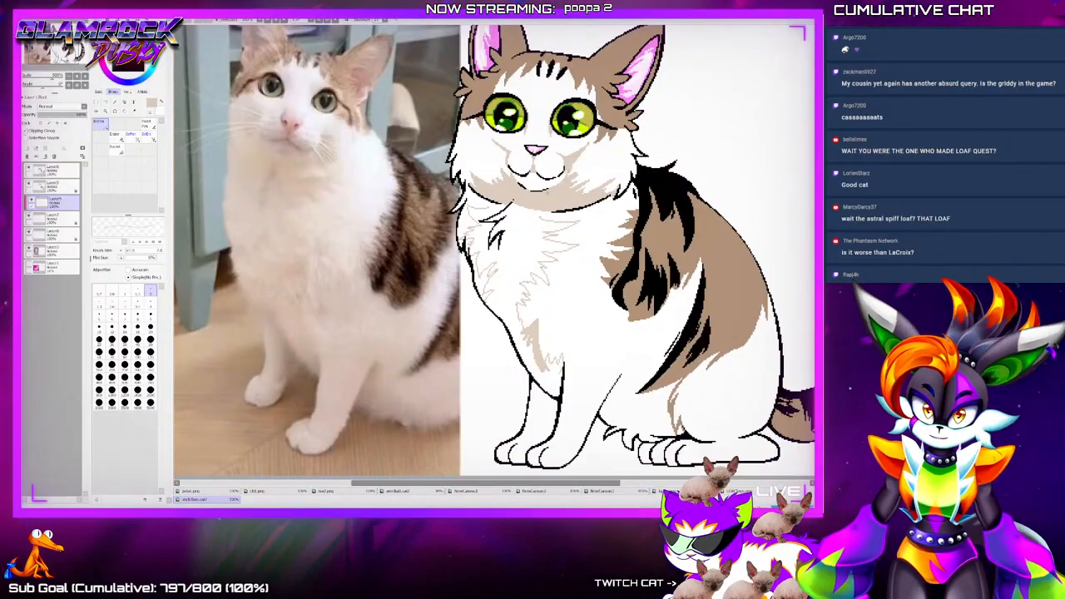
pyautogui.scroll(1, 536, 216)
pyautogui.scroll(3, 500, 249)
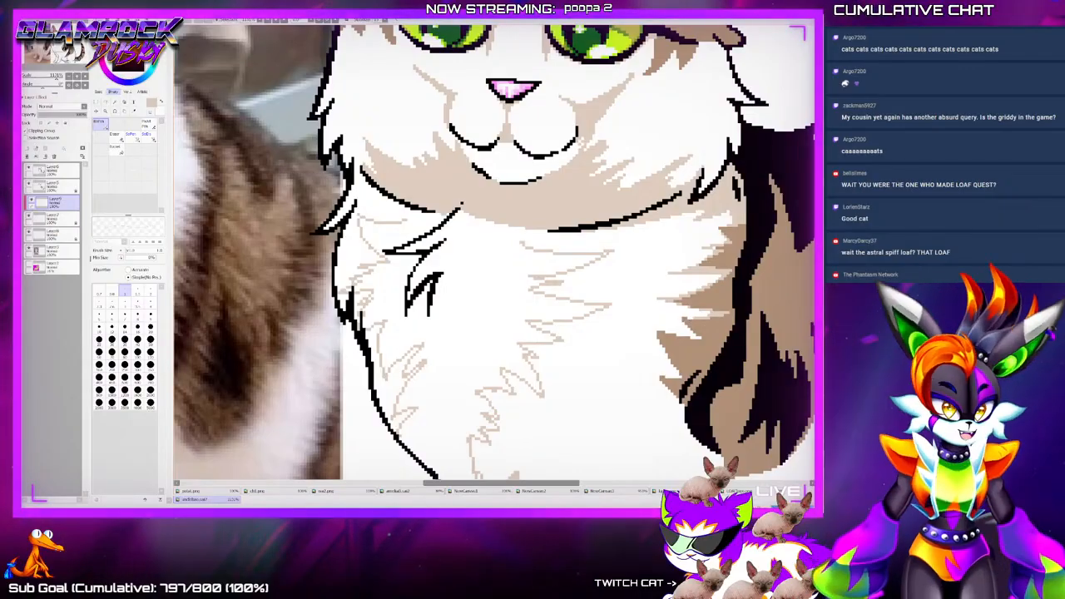
# Fill the lower chest above the front leg in pale beige up to the body outline, using a larger brush
pyautogui.scroll(-5, 571, 262)
pyautogui.scroll(-6, 564, 259)
pyautogui.scroll(3, 563, 266)
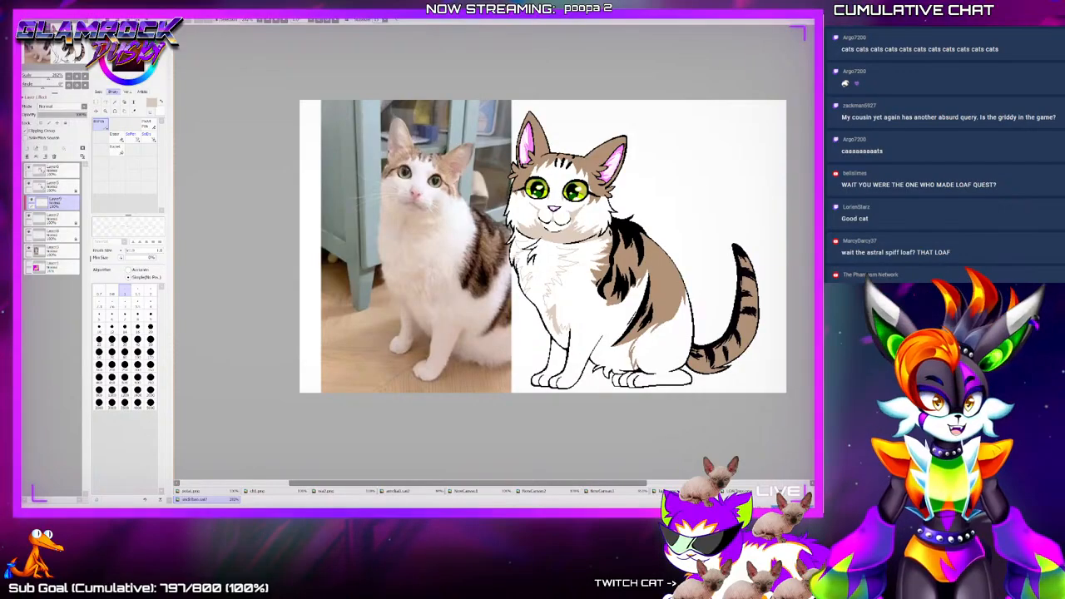
pyautogui.scroll(2, 555, 300)
pyautogui.scroll(1, 555, 300)
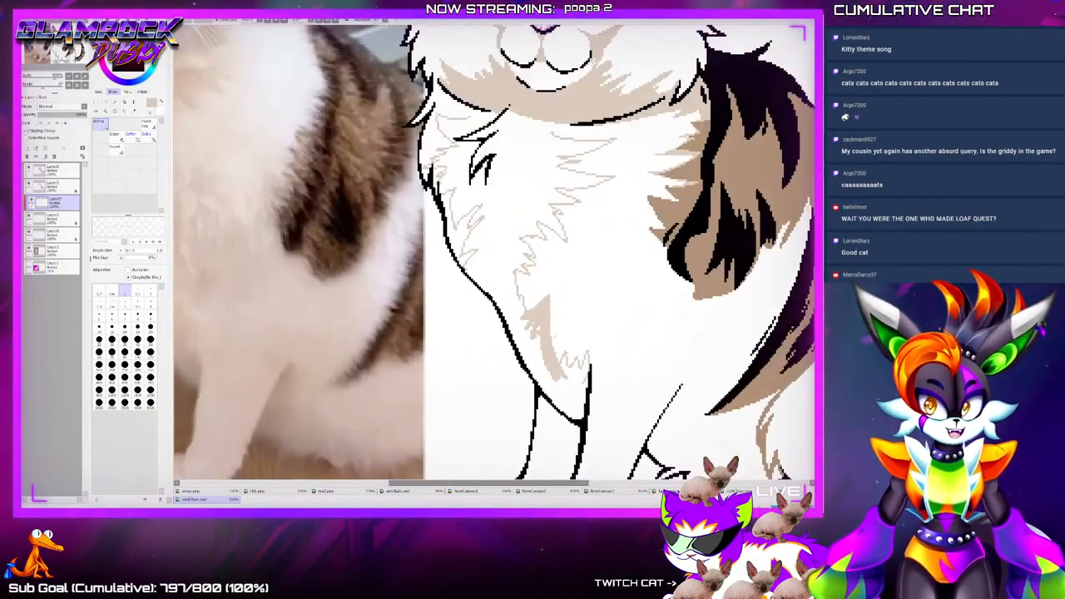
pyautogui.scroll(1, 587, 370)
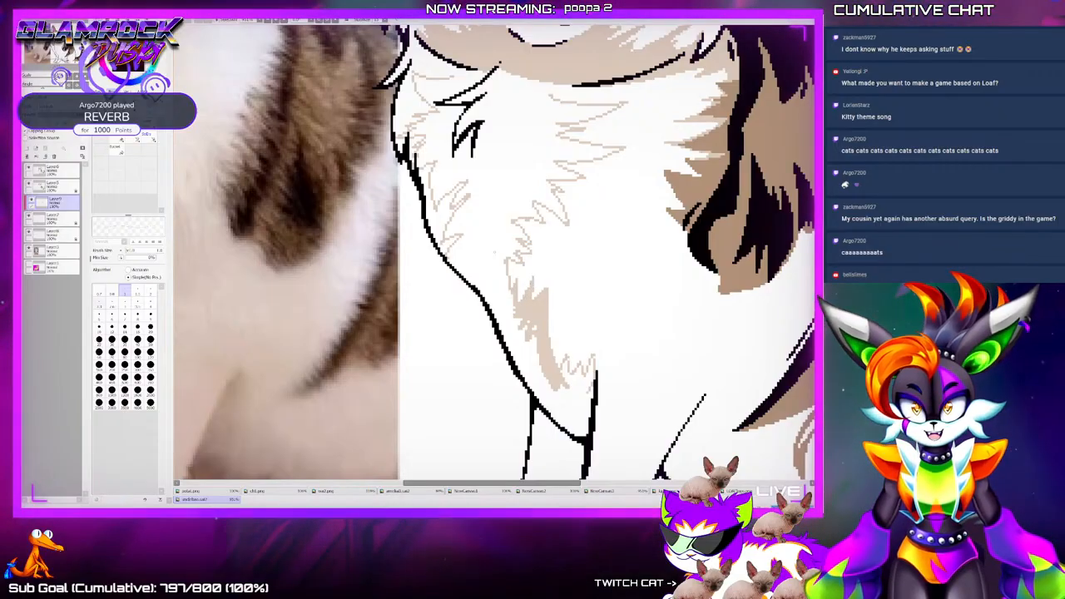
pyautogui.click(151, 303)
pyautogui.moveTo(498, 309)
pyautogui.mouseDown()
pyautogui.moveTo(582, 432)
pyautogui.moveTo(588, 390)
pyautogui.moveTo(572, 388)
pyautogui.moveTo(580, 421)
pyautogui.mouseUp()
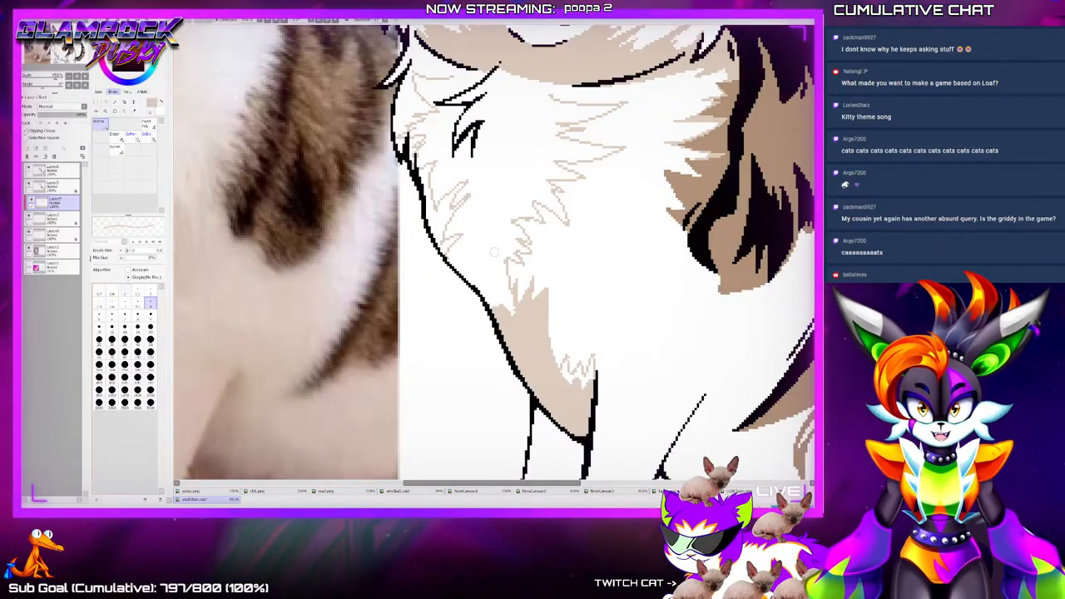
# Extend the lower chest shadow with spiky fur tips and draw pale beige fur strokes beside the brown shoulder patch
pyautogui.click(124, 290)
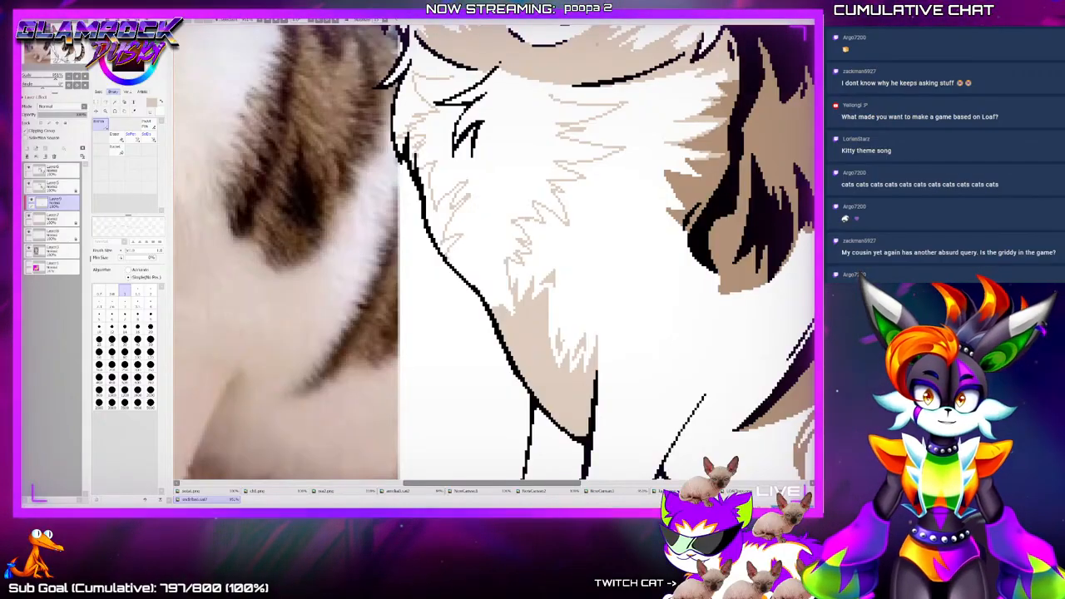
pyautogui.keyDown('alt'); pyautogui.moveTo(599, 358); pyautogui.dragTo(640, 224); pyautogui.keyUp('alt')
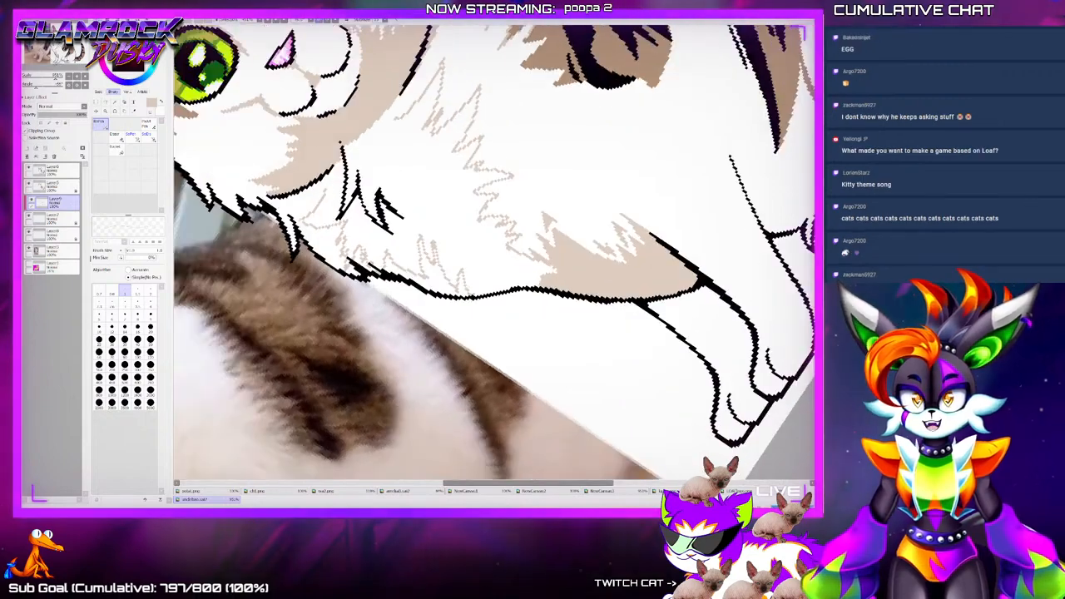
pyautogui.scroll(5, 494, 253)
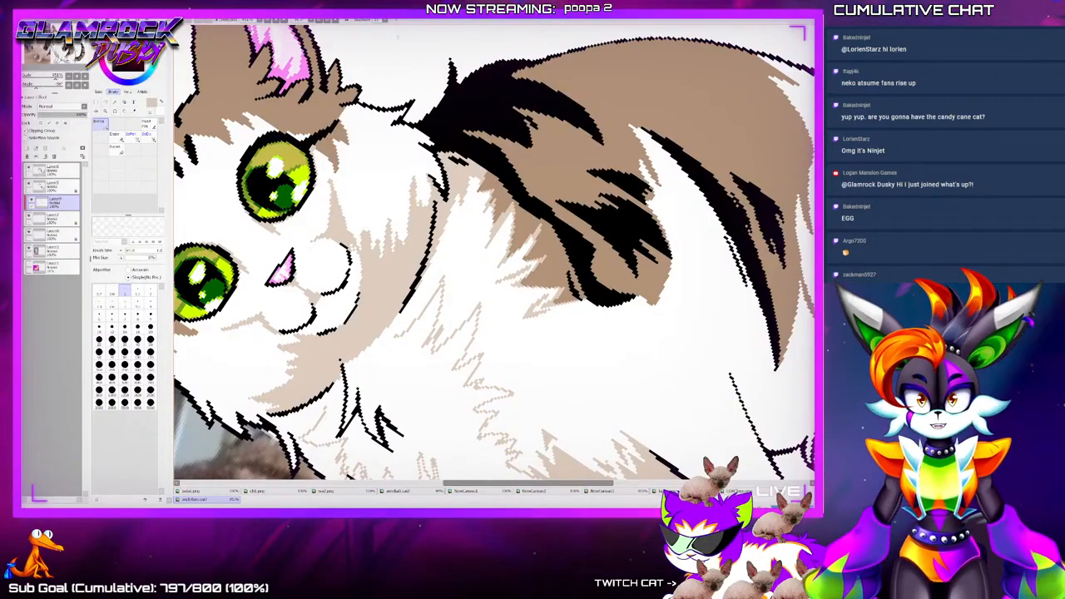
# Fill the outlined chest fur in pale beige from the neck down to the lower chest and along the left-hand body edge
pyautogui.press('Delete')
pyautogui.press('Delete')
pyautogui.press('Delete')
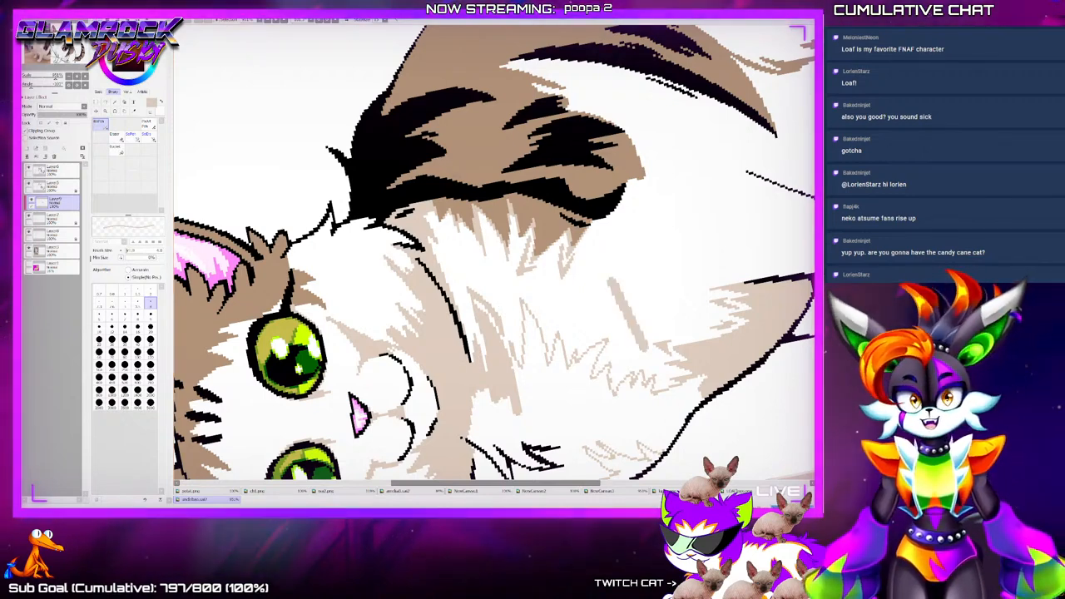
pyautogui.moveTo(705, 376); pyautogui.dragTo(661, 403)
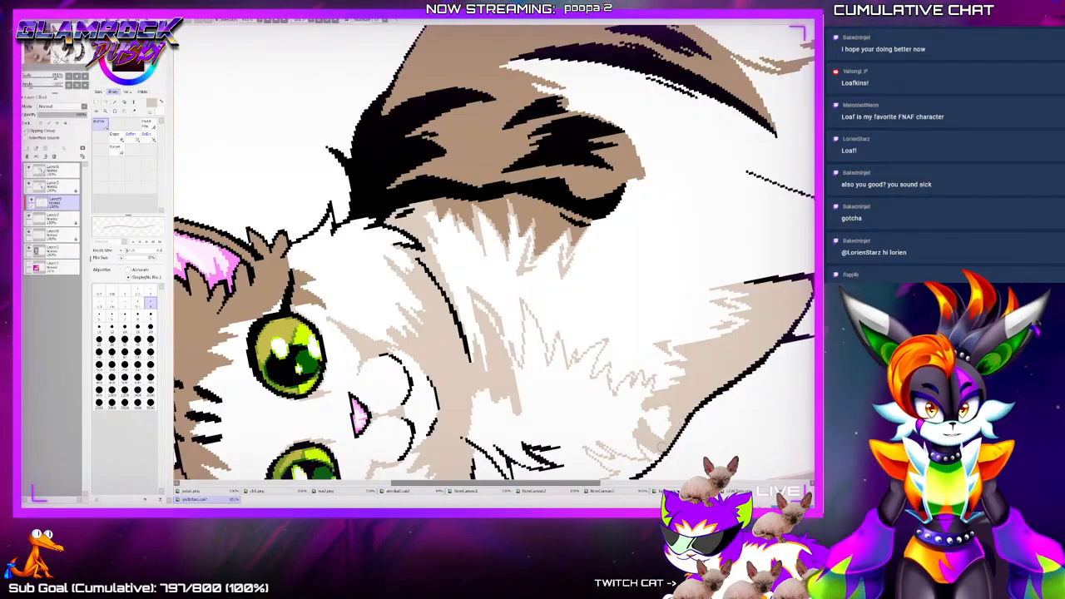
pyautogui.moveTo(668, 409)
pyautogui.mouseDown()
pyautogui.moveTo(646, 421)
pyautogui.moveTo(615, 416)
pyautogui.mouseUp()
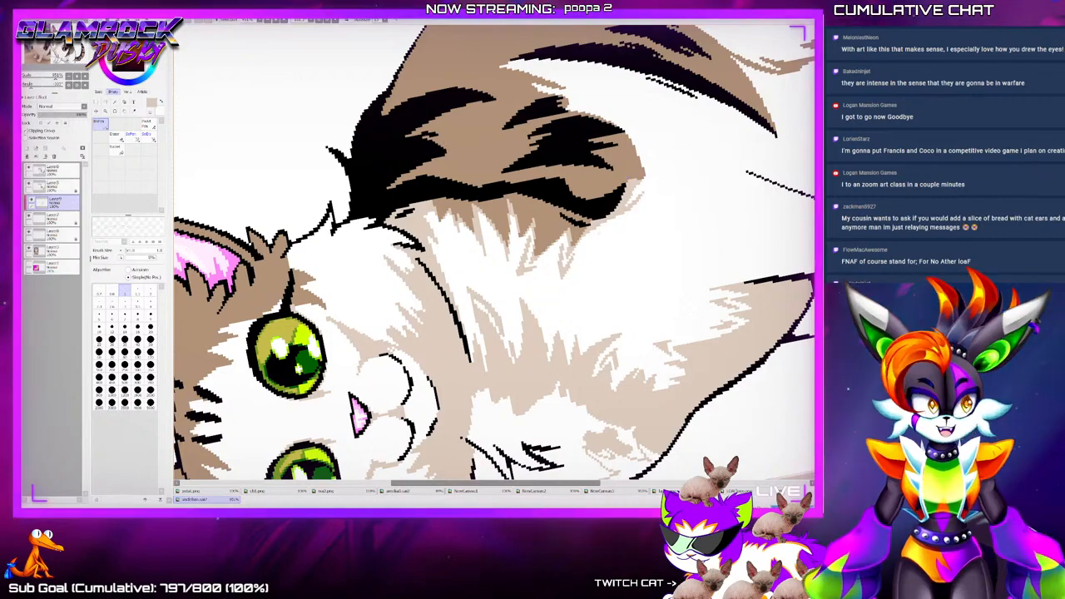
# Fill the left-hand neck and chest edge around the black fur tufts in pale beige, leaving white spiky tips
pyautogui.scroll(-4, 593, 238)
pyautogui.scroll(4, 571, 331)
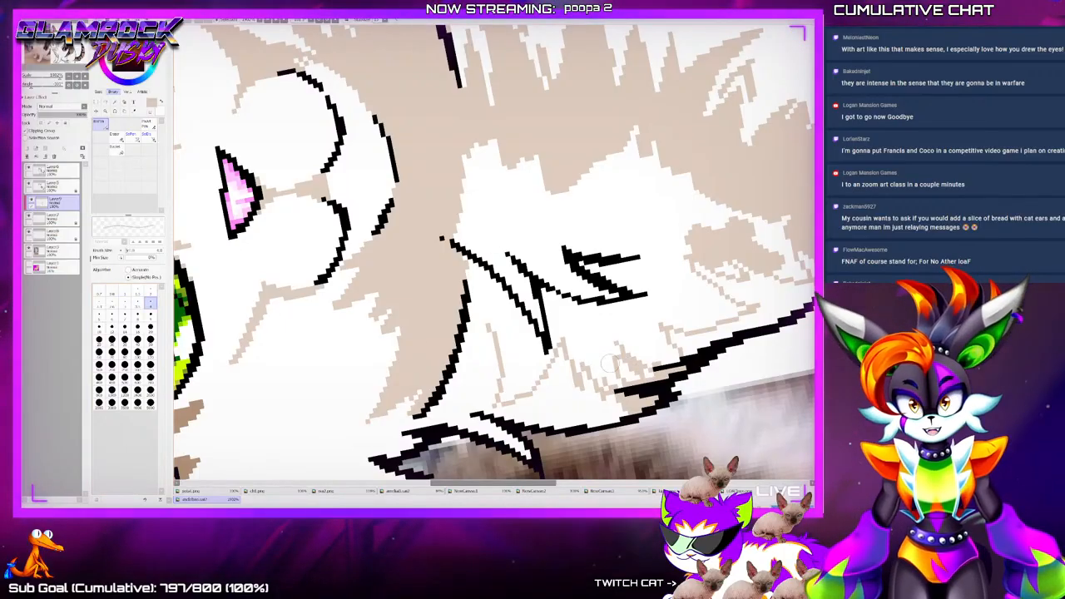
pyautogui.moveTo(592, 346)
pyautogui.mouseDown()
pyautogui.moveTo(608, 371)
pyautogui.moveTo(607, 333)
pyautogui.moveTo(663, 358)
pyautogui.moveTo(645, 320)
pyautogui.moveTo(583, 332)
pyautogui.moveTo(566, 308)
pyautogui.mouseUp()
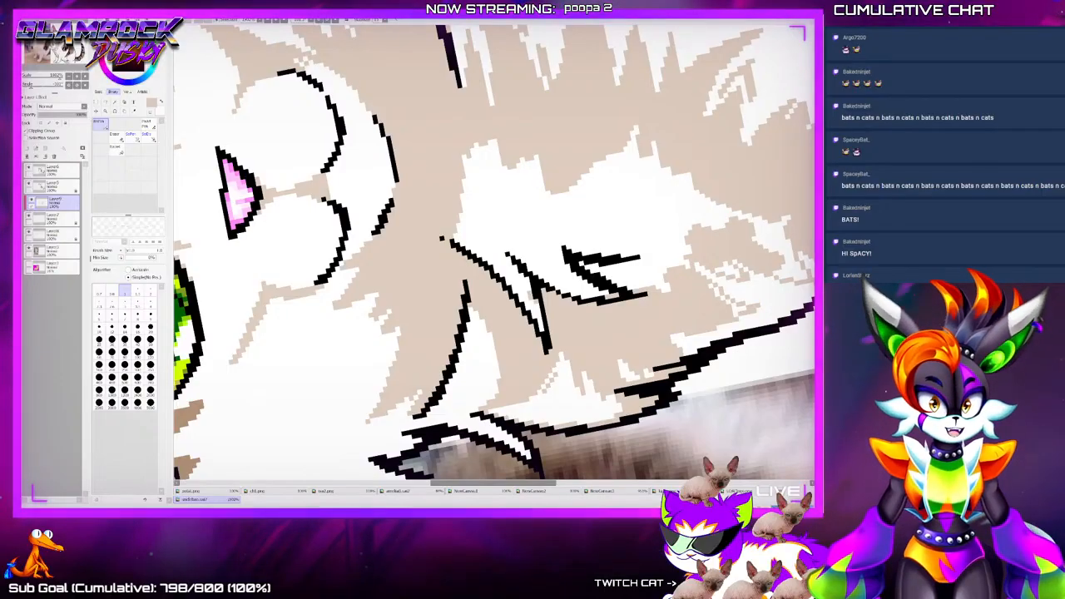
# Shade the white wedge between the left-hand cheek line and the neck tuft in pale beige, leaving a narrow white tip
pyautogui.scroll(-7, 562, 298)
pyautogui.scroll(8, 570, 316)
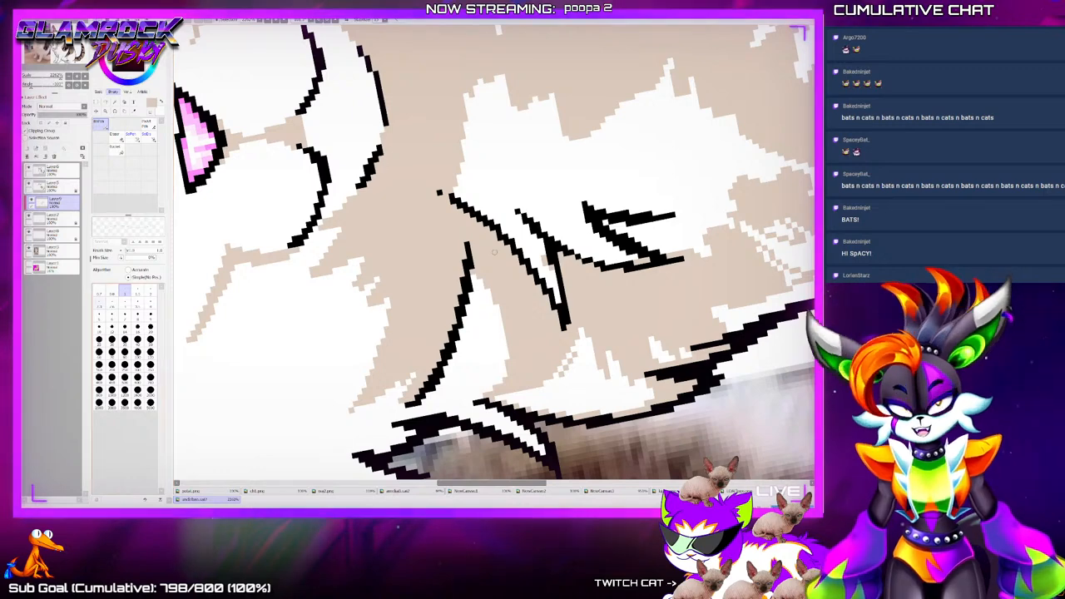
pyautogui.press(']')
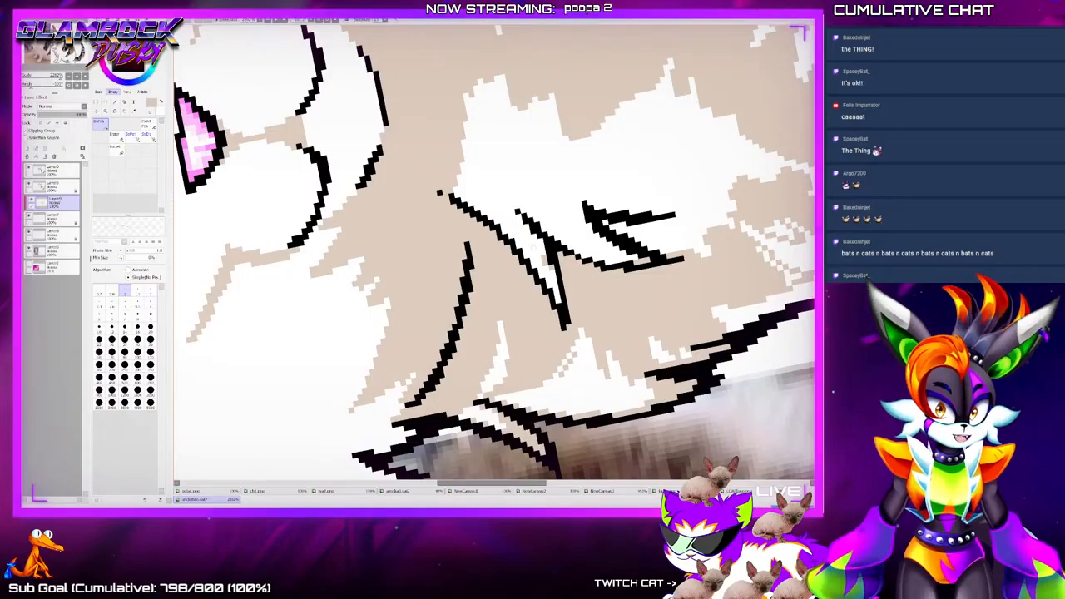
# Fill the narrow white gaps between the black lines of the left-hand neck tuft with pale beige
pyautogui.scroll(-3, 509, 221)
pyautogui.scroll(2, 510, 221)
pyautogui.scroll(4, 557, 239)
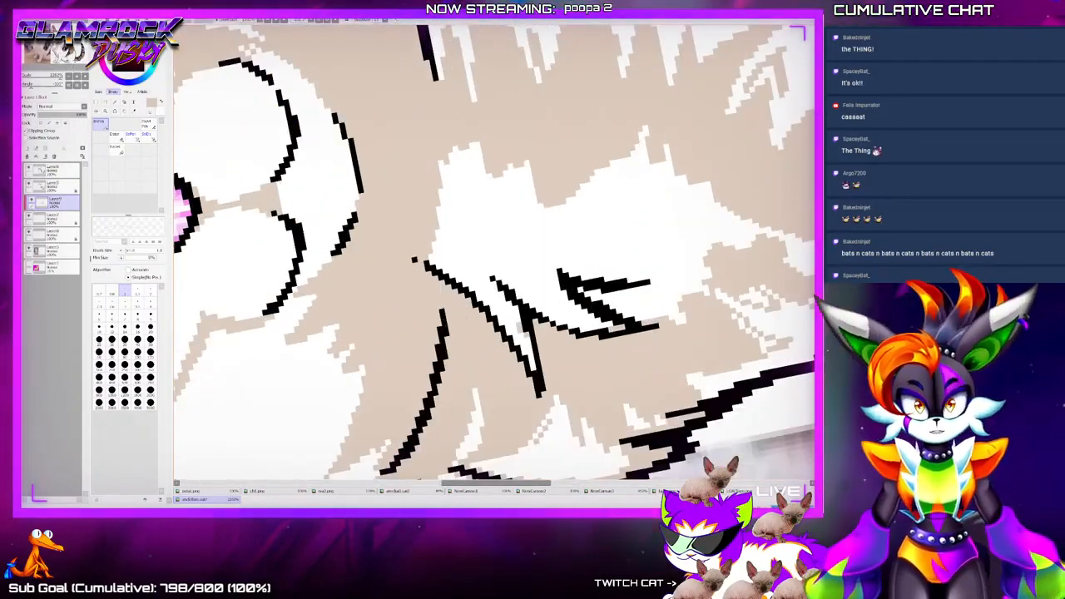
pyautogui.moveTo(498, 288); pyautogui.dragTo(532, 367)
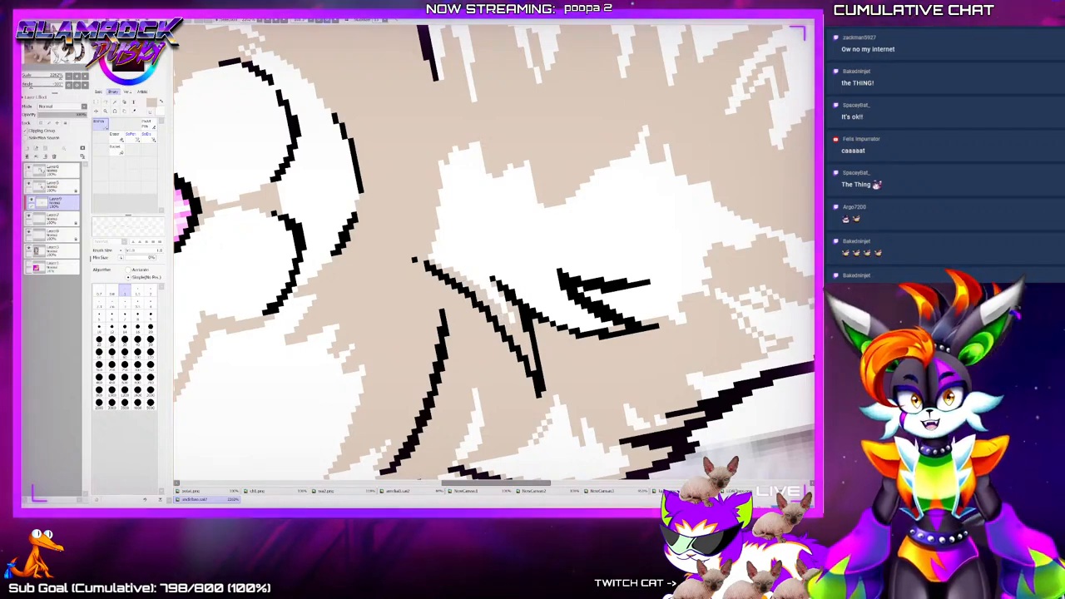
# Fill the large white patch beside the central black neck tuft with pale beige using a larger brush, leaving white slivers along the tuft lines
pyautogui.press('End')
pyautogui.press('End')
pyautogui.press('End')
pyautogui.press('End')
pyautogui.press('End')
pyautogui.press('End')
pyautogui.press('End')
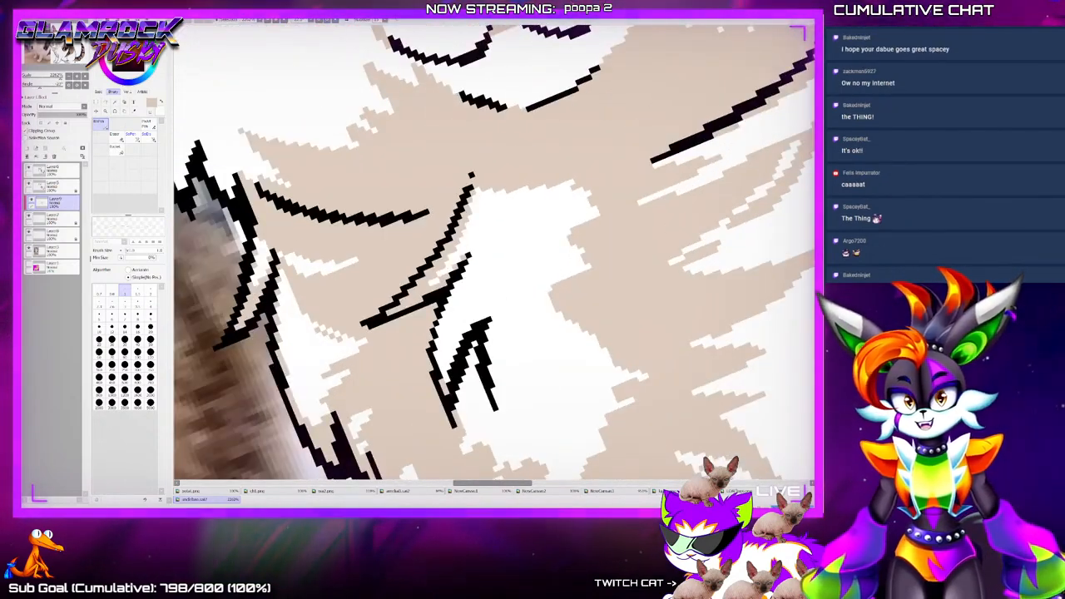
pyautogui.press('pagedown')
pyautogui.press('pagedown')
pyautogui.press('pagedown')
pyautogui.press('pagedown')
pyautogui.press('pagedown')
pyautogui.press('pagedown')
pyautogui.press('pagedown')
pyautogui.click(151, 303)
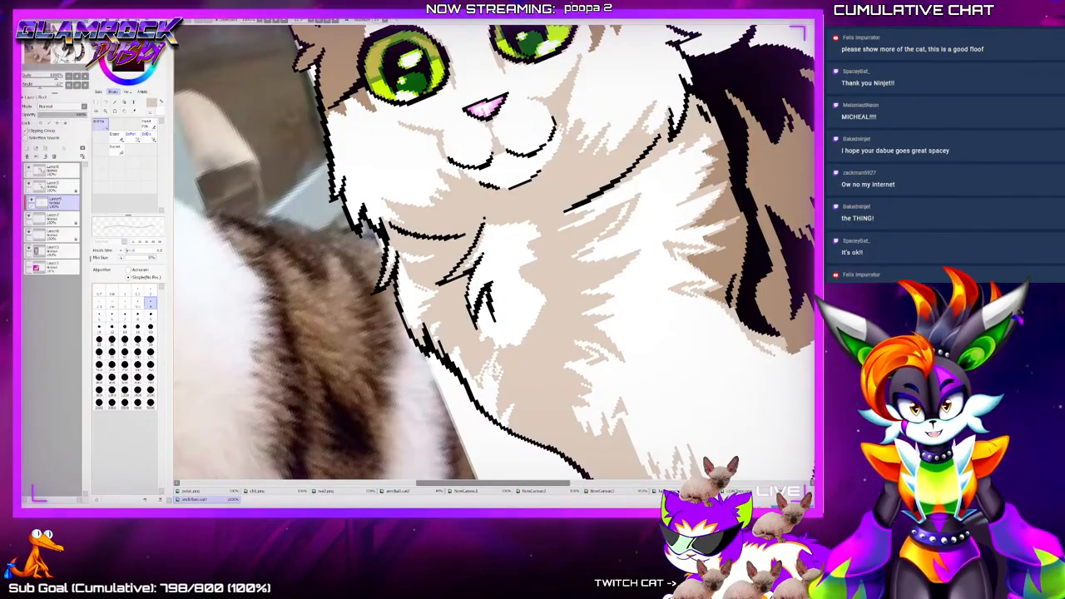
pyautogui.click(124, 291)
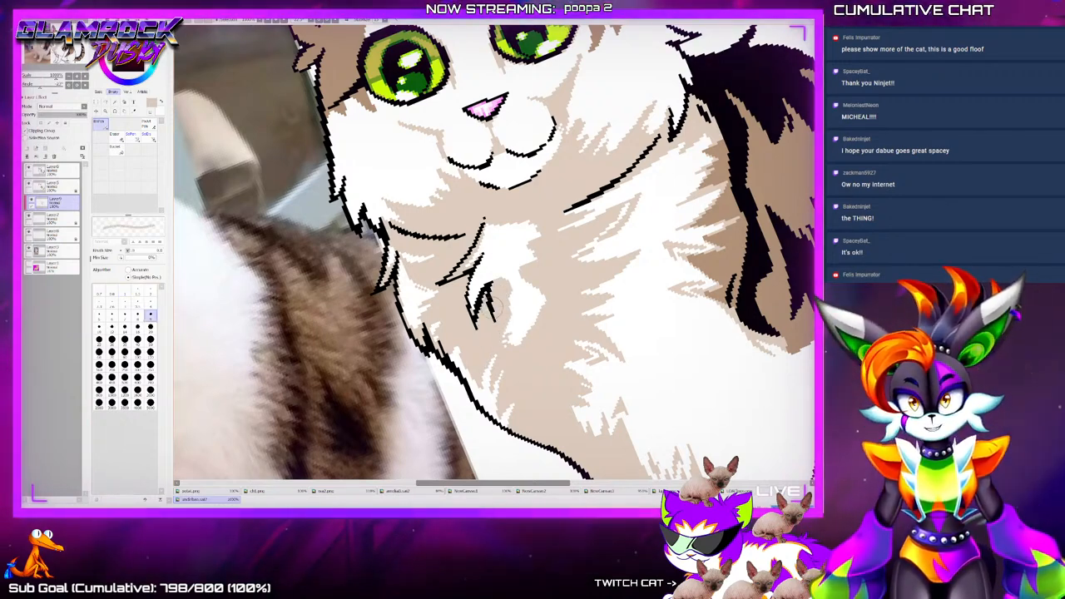
pyautogui.moveTo(508, 277)
pyautogui.mouseDown()
pyautogui.moveTo(521, 323)
pyautogui.moveTo(507, 336)
pyautogui.mouseUp()
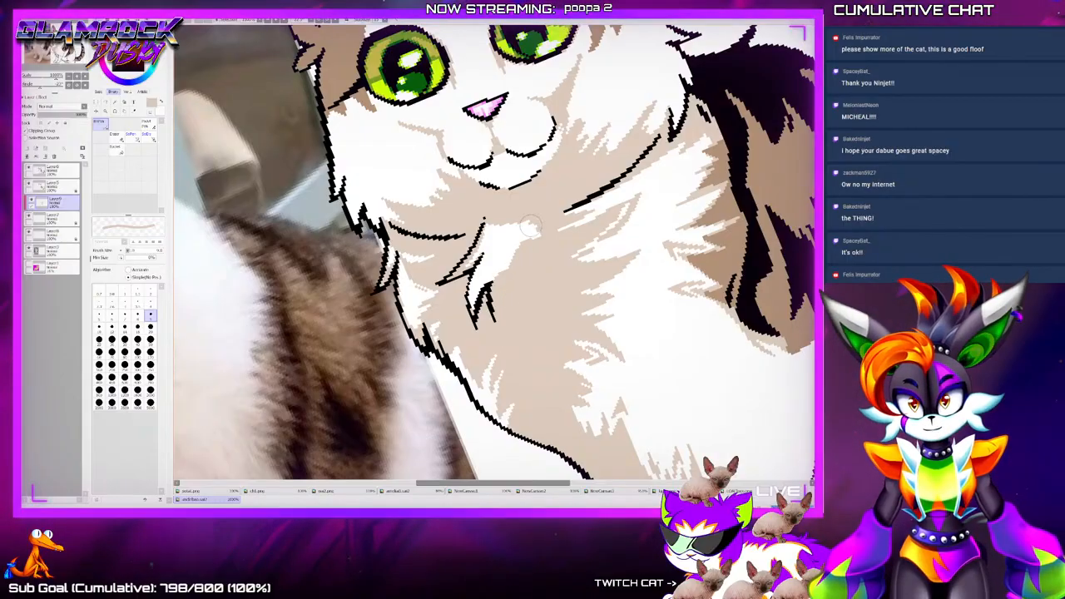
pyautogui.moveTo(537, 275); pyautogui.dragTo(524, 244)
pyautogui.click(125, 290)
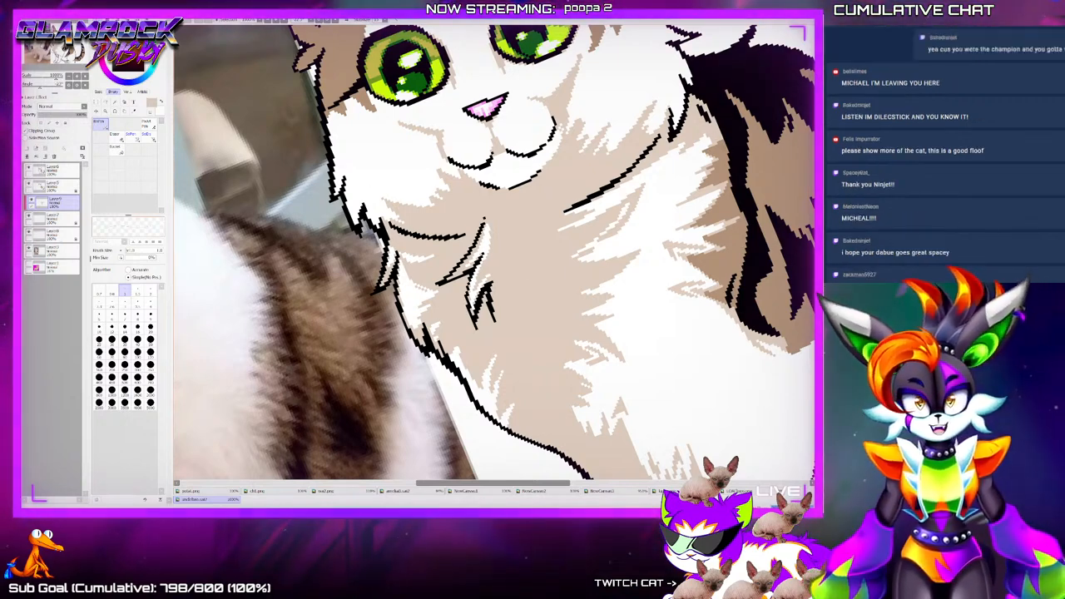
# Compare the shaded cat drawing with the reference photo, checking the chest, body and face
pyautogui.scroll(-1, 463, 253)
pyautogui.scroll(-1, 494, 253)
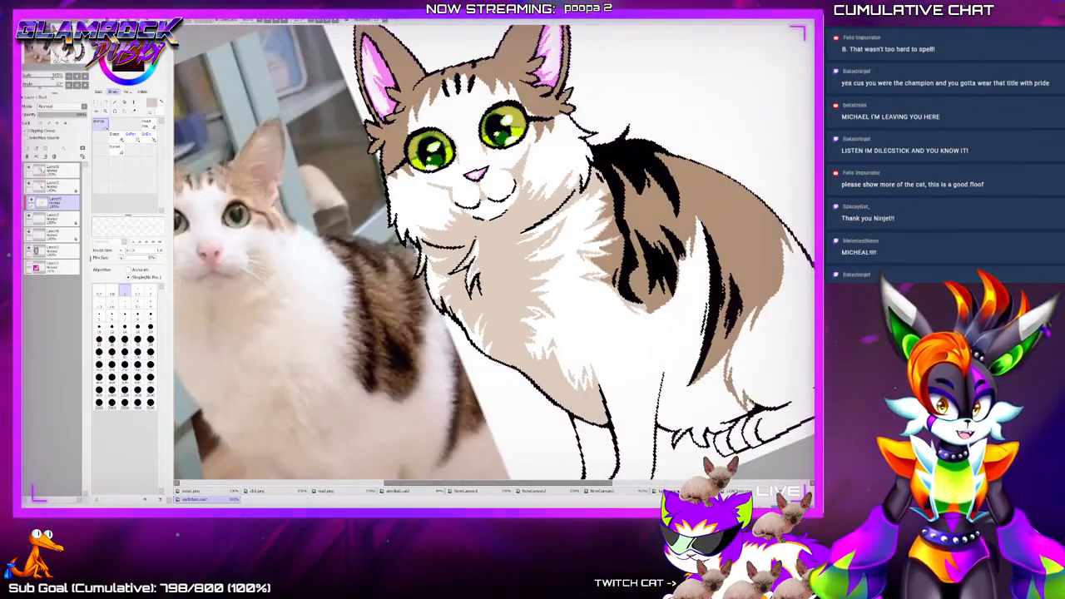
pyautogui.scroll(-4, 538, 279)
pyautogui.scroll(3, 593, 278)
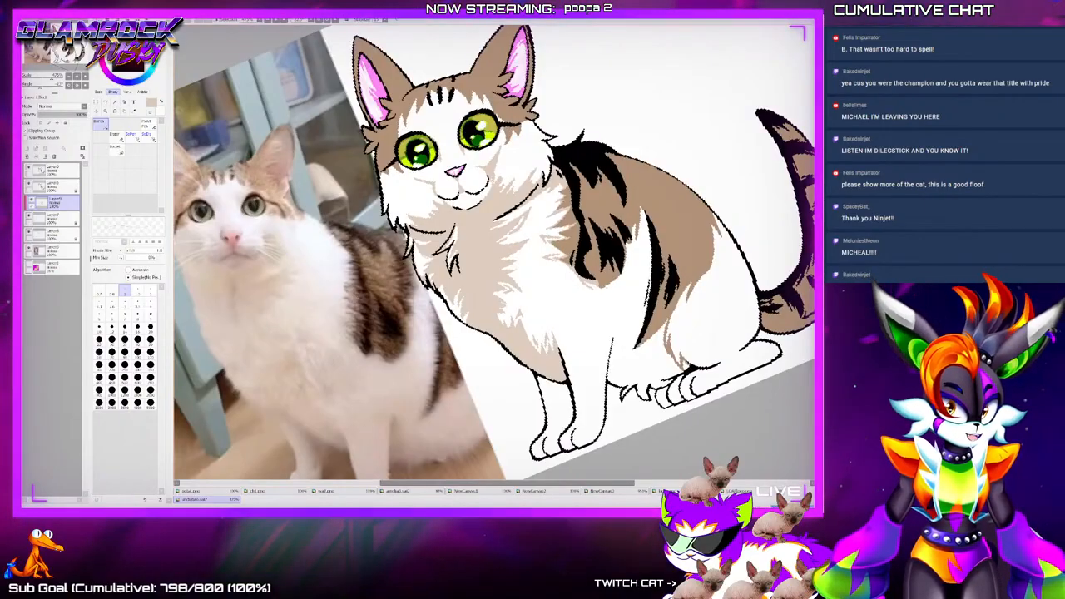
pyautogui.scroll(-2, 603, 334)
pyautogui.scroll(5, 602, 334)
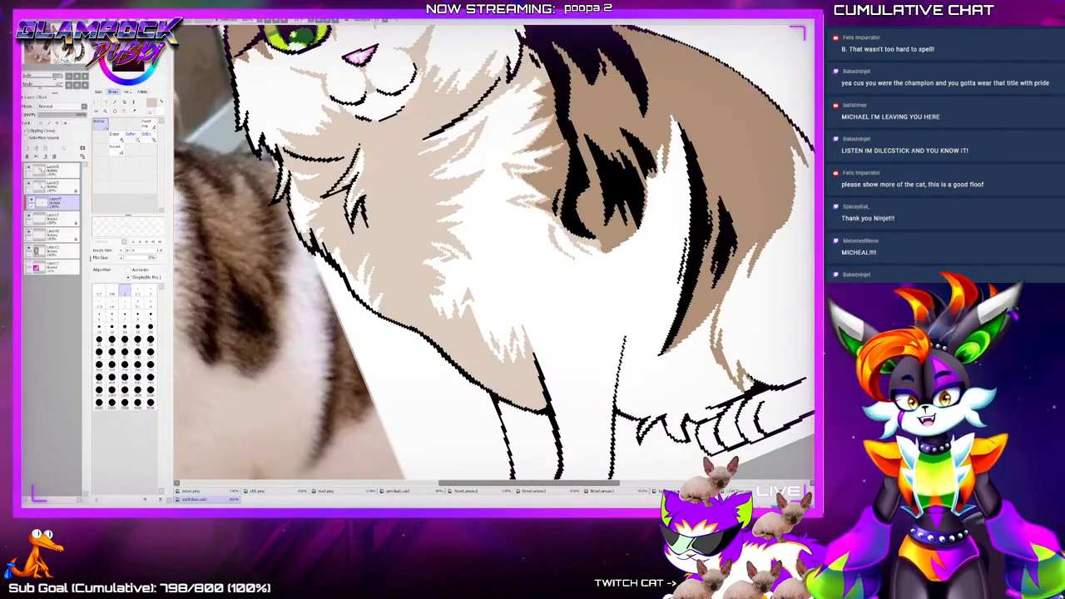
pyautogui.press('e')
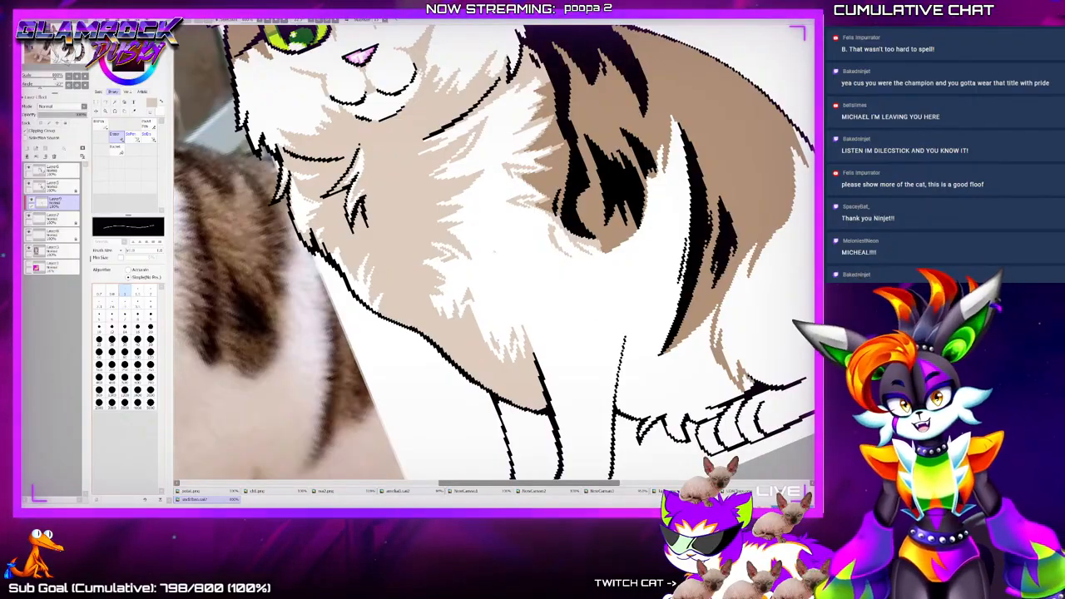
pyautogui.press('n')
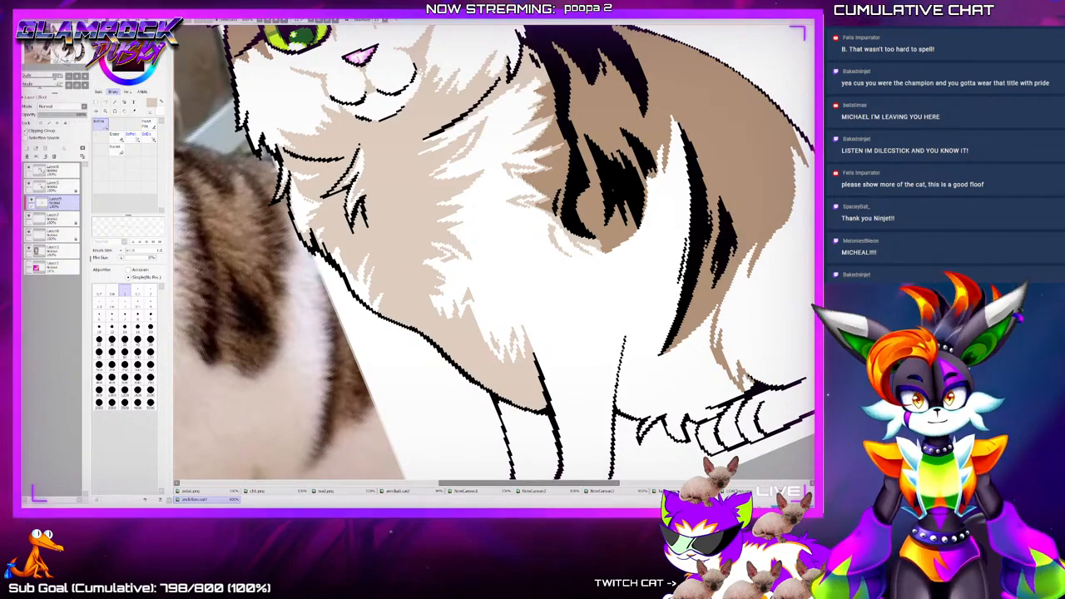
pyautogui.scroll(-7, 603, 216)
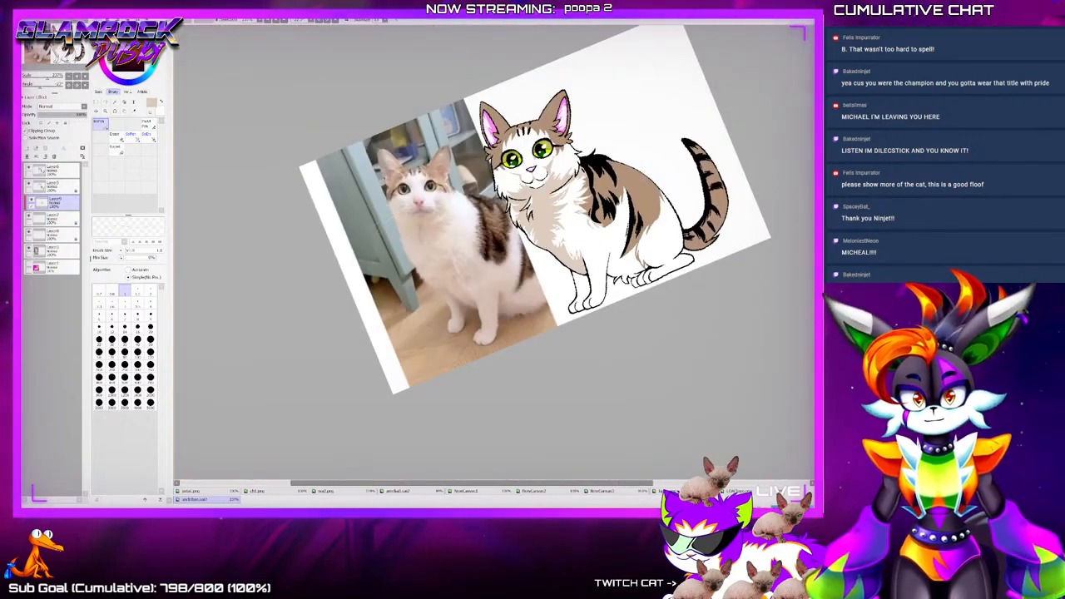
pyautogui.scroll(8, 533, 158)
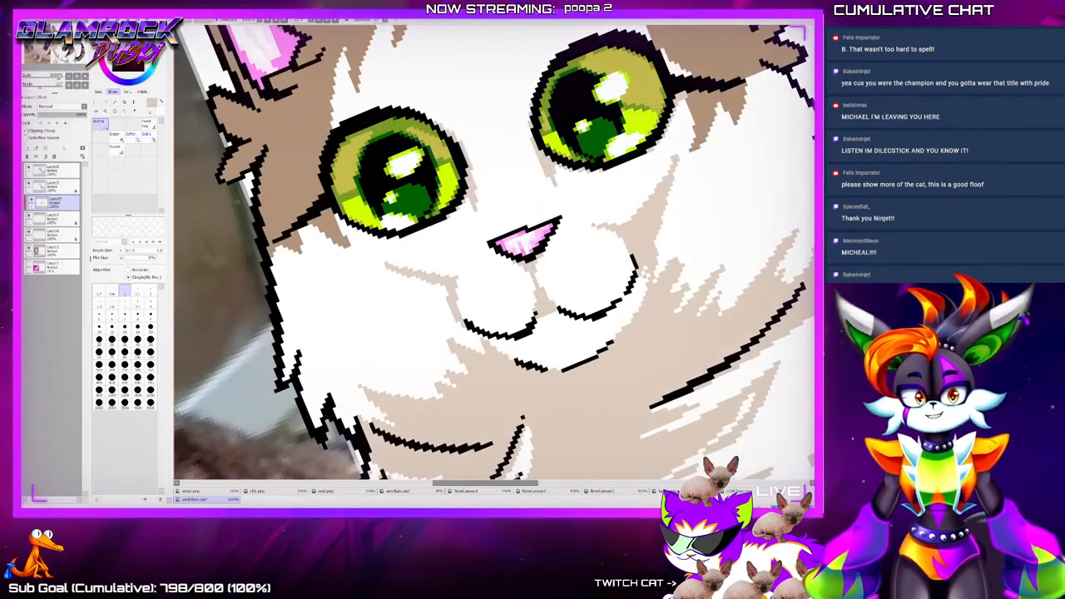
# Compare the face with the white base layer beneath the fur shading hidden and shown
pyautogui.hotkey('ctrl', 'z')
pyautogui.hotkey('ctrl', 'y')
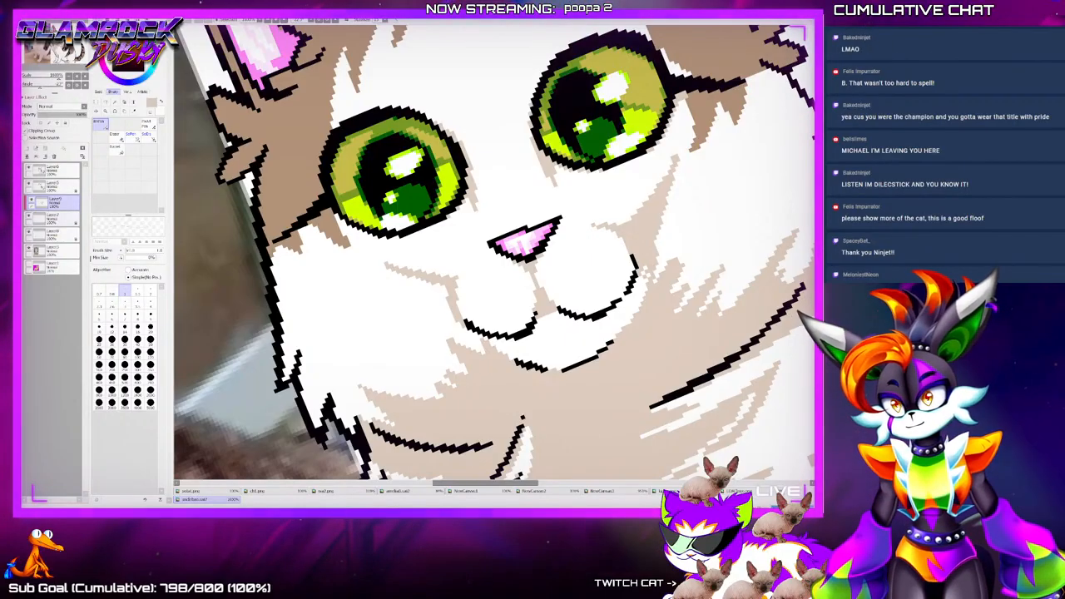
pyautogui.hotkey('ctrl', 'z')
pyautogui.hotkey('ctrl', 'y')
pyautogui.hotkey('ctrl', 'z')
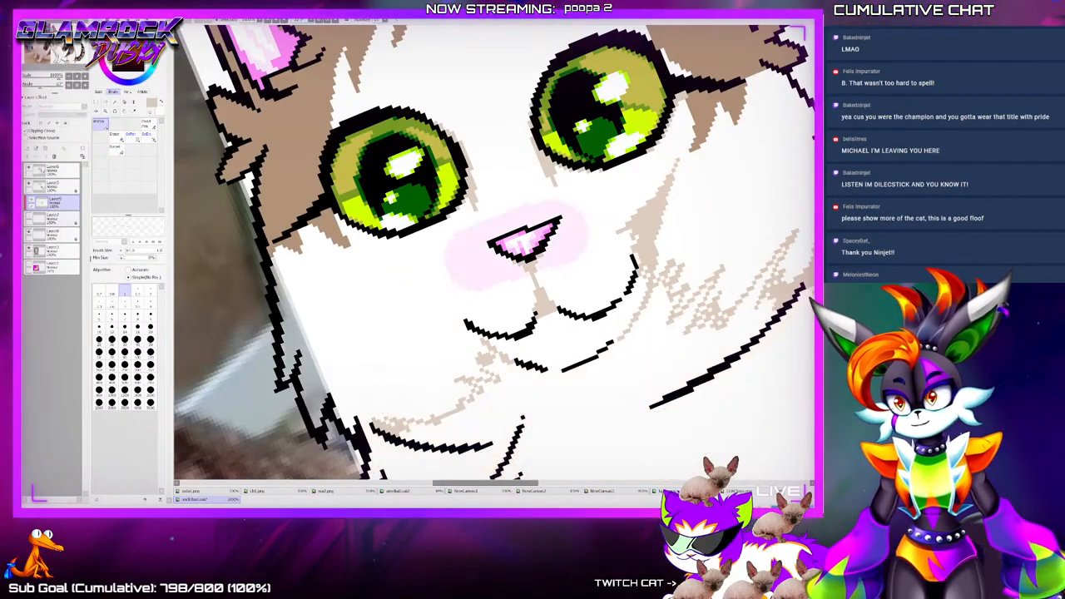
pyautogui.click(58, 219)
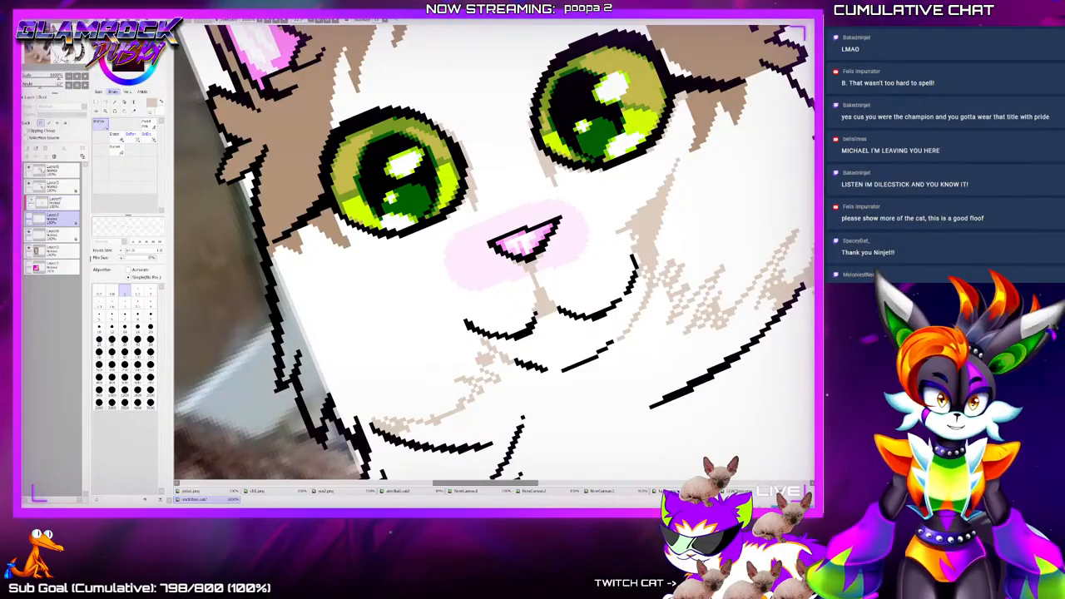
pyautogui.click(29, 217)
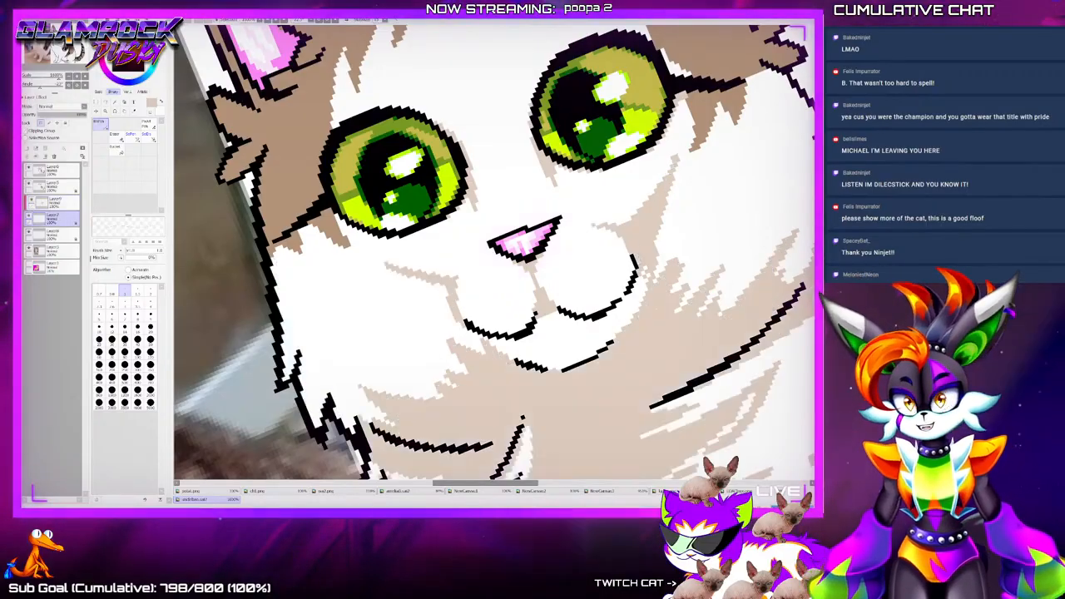
pyautogui.click(29, 217)
pyautogui.click(29, 217)
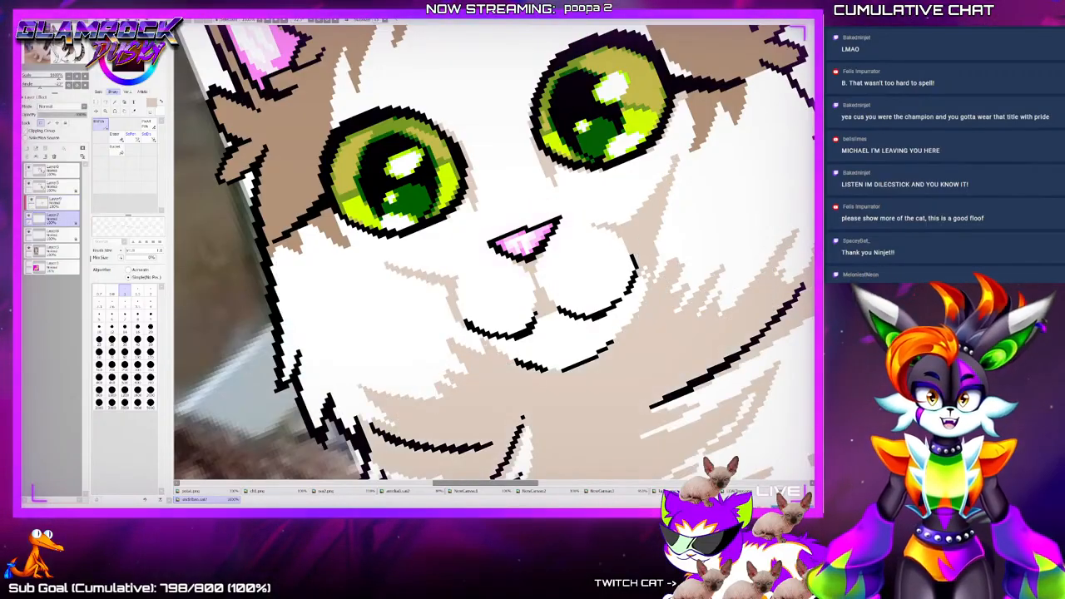
pyautogui.click(29, 217)
pyautogui.click(29, 217)
pyautogui.click(29, 217)
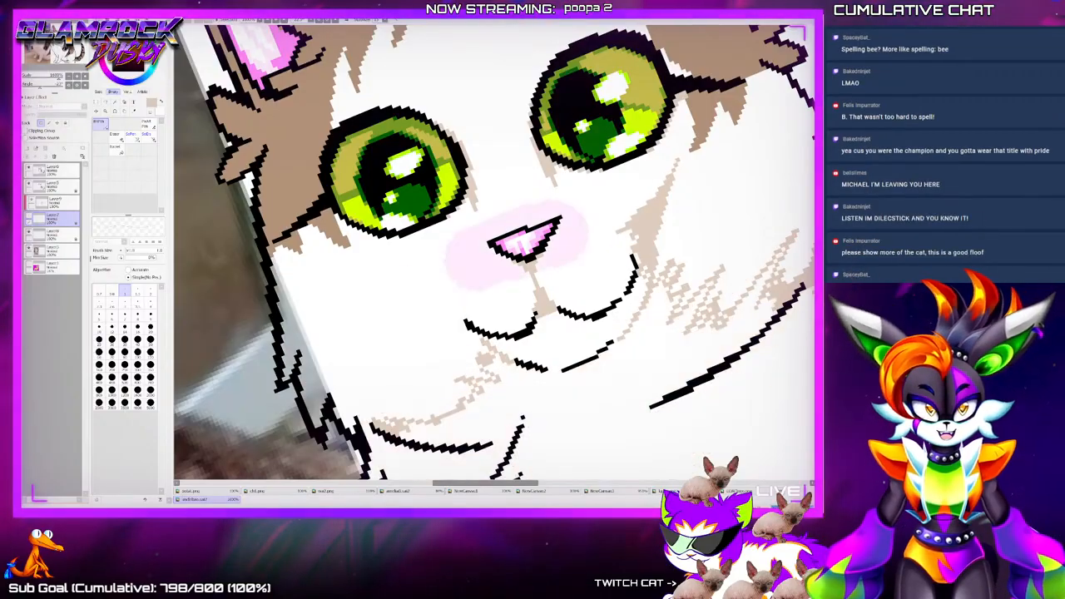
pyautogui.click(29, 218)
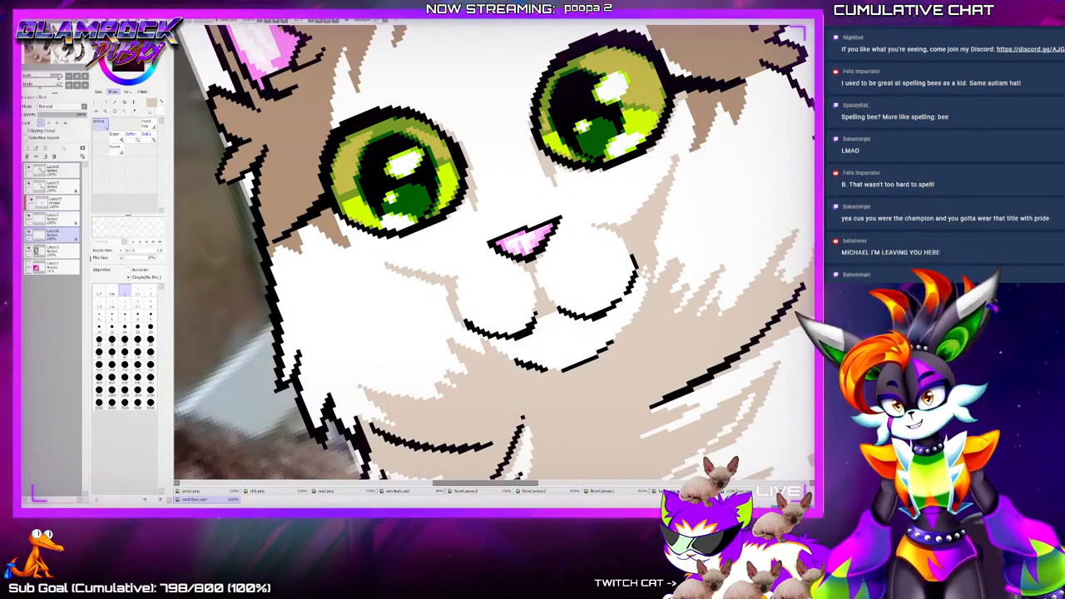
# Add a new layer above the topmost layer of the cat drawing
pyautogui.click(29, 168)
pyautogui.click(29, 168)
pyautogui.click(60, 170)
pyautogui.click(28, 148)
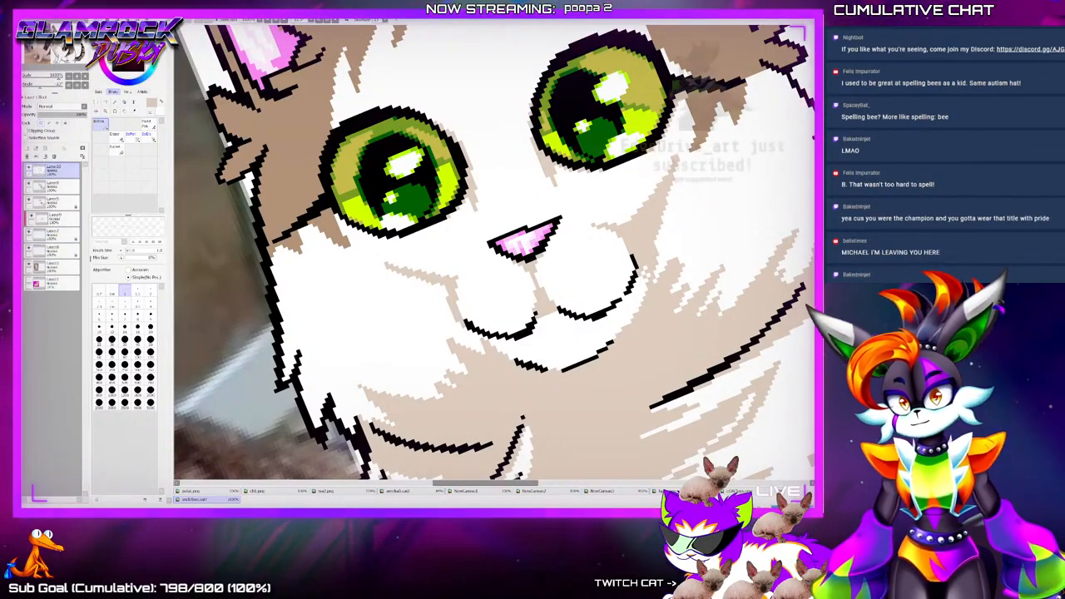
# Paint over the nose's black upper outline on another new top layer in light pink sampled from the nose, giving it a ragged upper edge
pyautogui.press('alt')
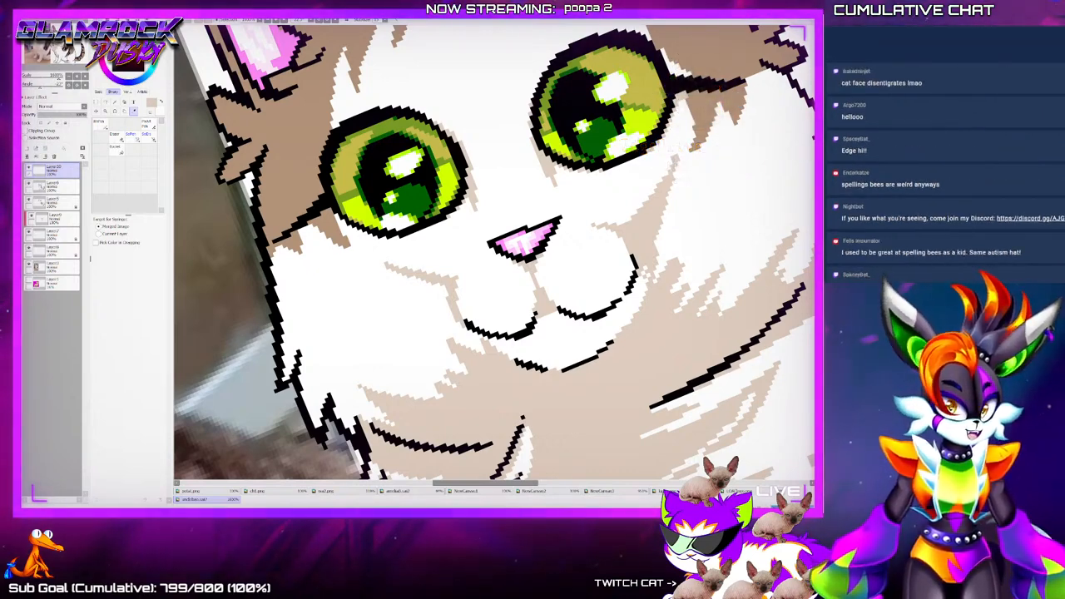
pyautogui.scroll(-2, 566, 329)
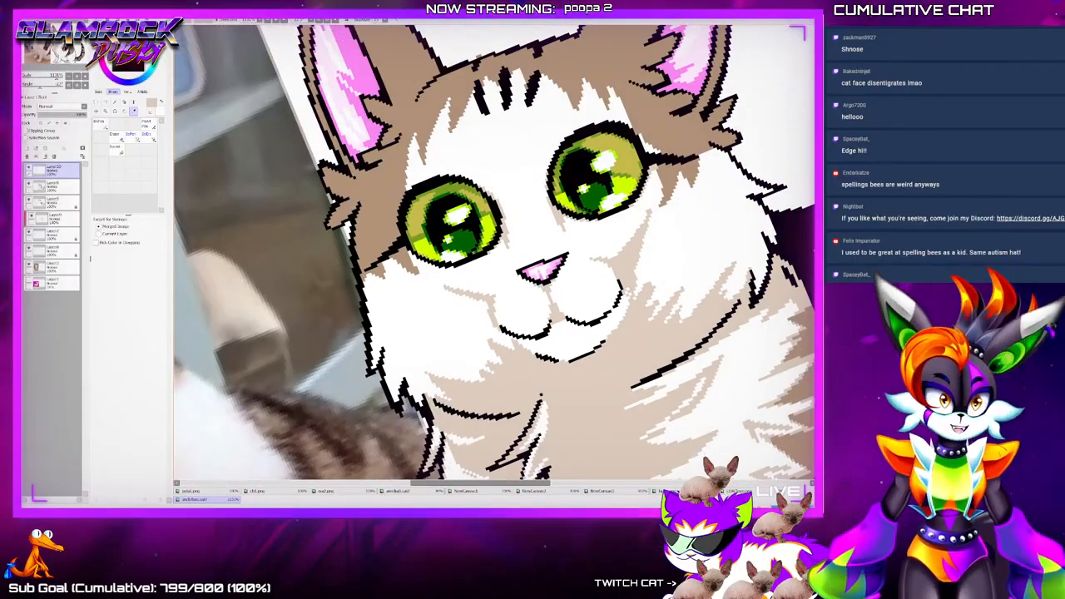
pyautogui.scroll(-5, 541, 271)
pyautogui.scroll(7, 549, 258)
pyautogui.scroll(3, 520, 300)
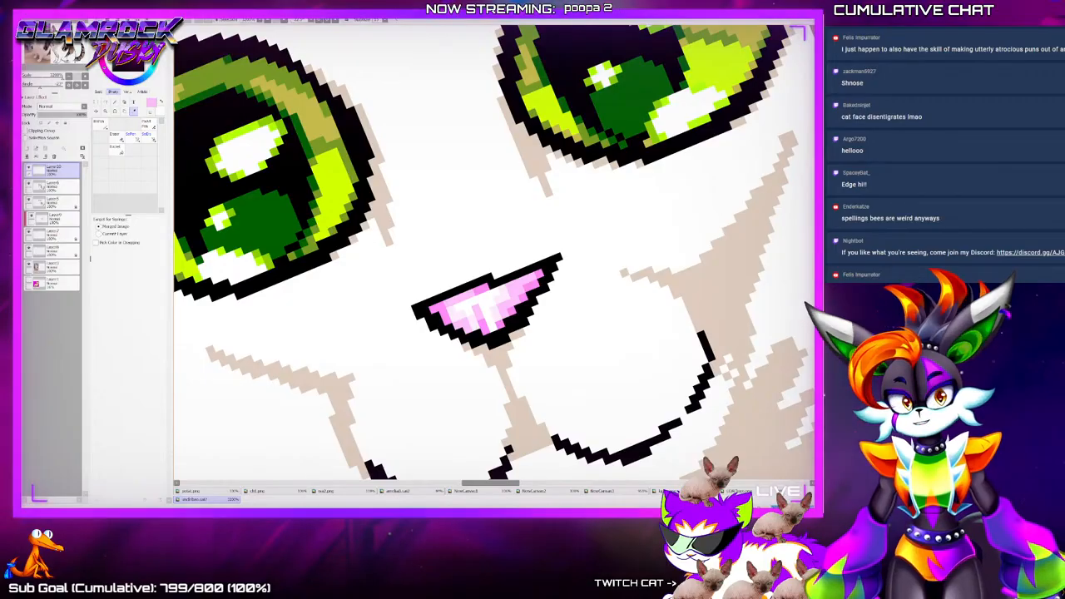
pyautogui.press('n')
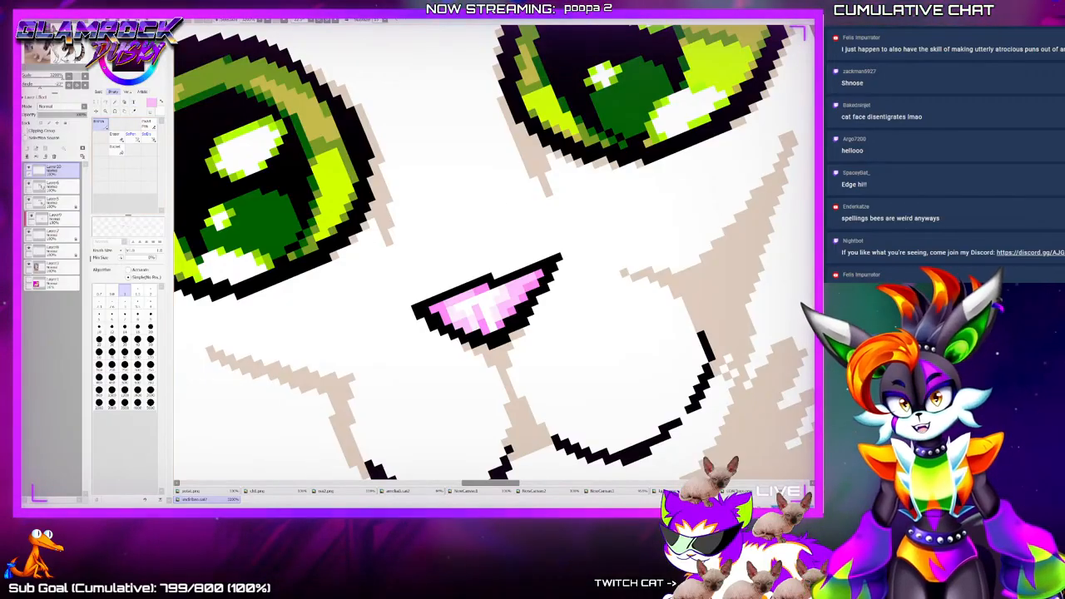
pyautogui.click(27, 148)
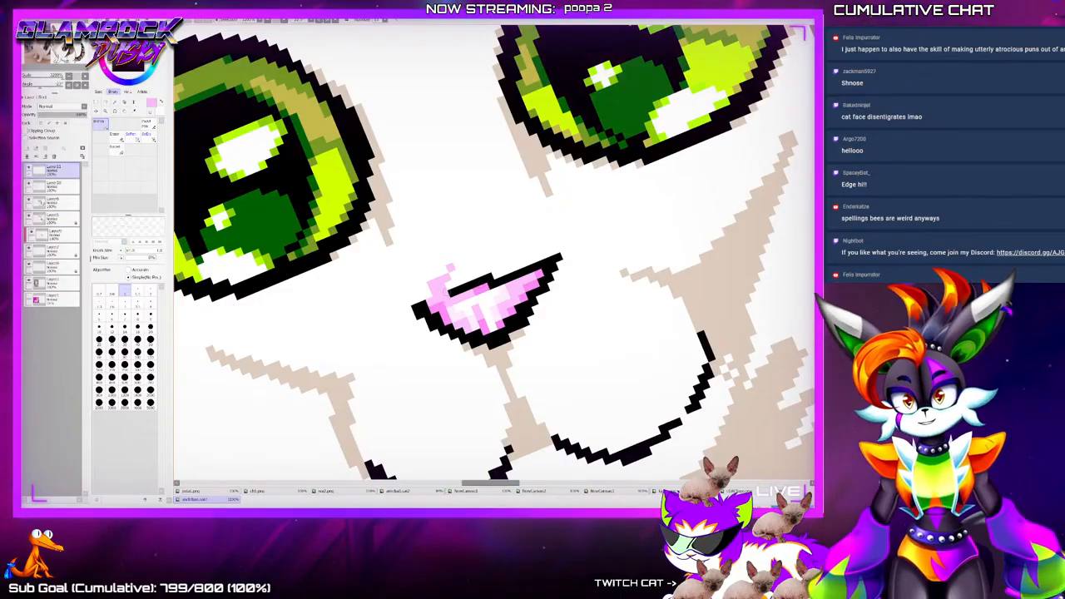
pyautogui.moveTo(452, 276)
pyautogui.mouseDown()
pyautogui.moveTo(466, 287)
pyautogui.moveTo(540, 261)
pyautogui.mouseUp()
pyautogui.moveTo(527, 259)
pyautogui.mouseDown()
pyautogui.moveTo(492, 254)
pyautogui.moveTo(422, 288)
pyautogui.mouseUp()
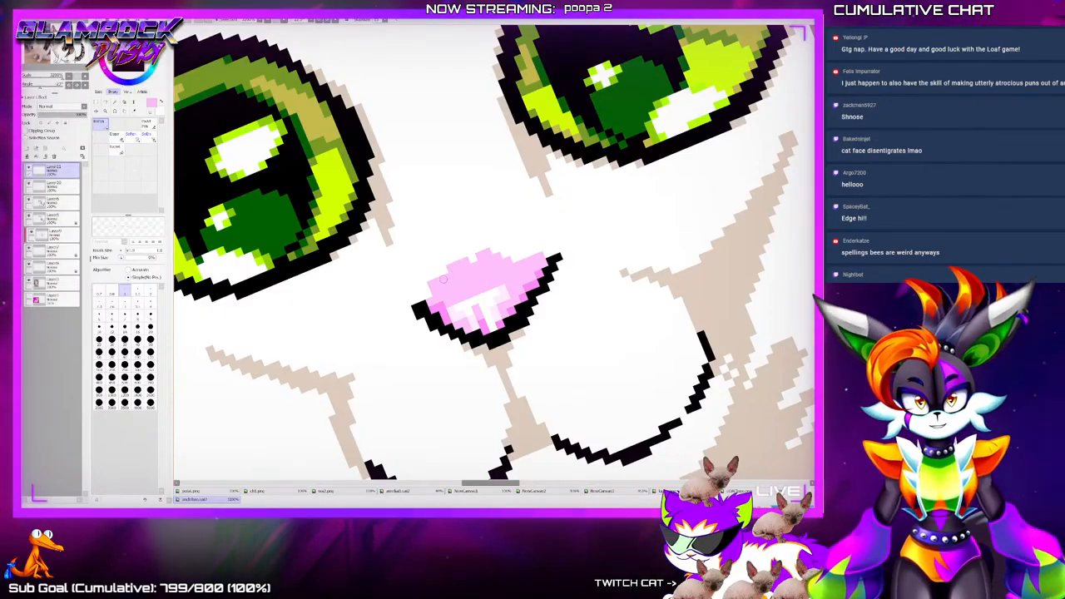
pyautogui.moveTo(532, 246); pyautogui.dragTo(425, 271)
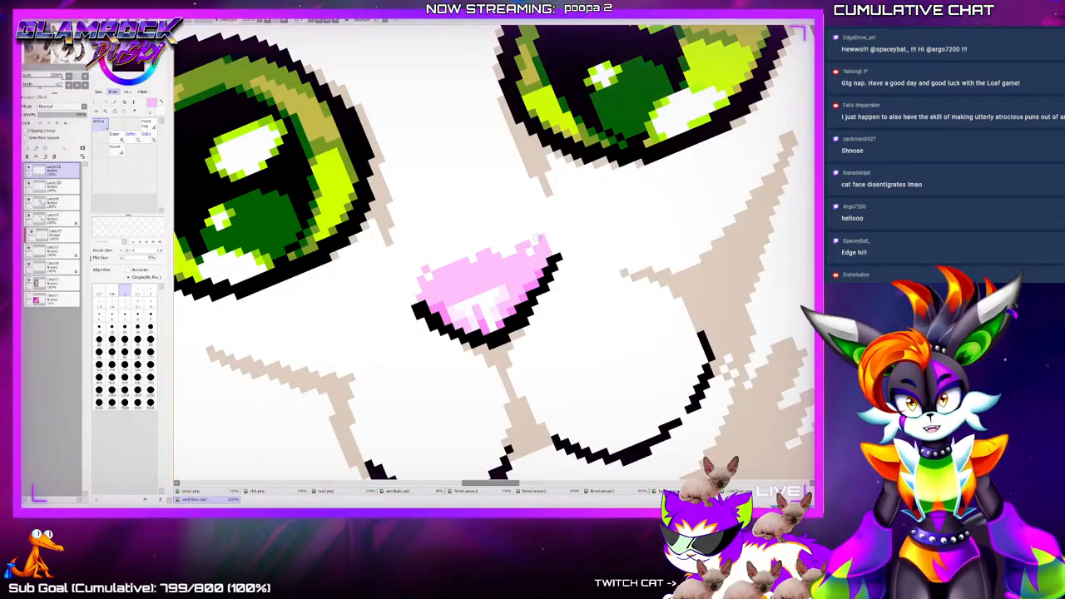
# Compare the repainted pink nose with the cat's nose in the reference photo
pyautogui.scroll(-3, 505, 242)
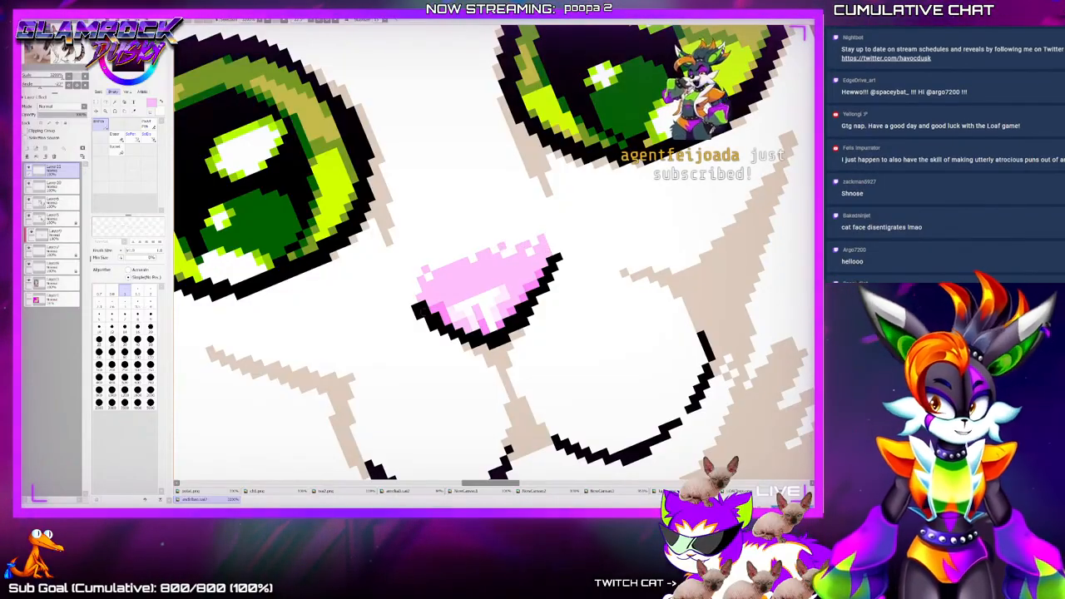
pyautogui.scroll(-1, 505, 242)
pyautogui.scroll(-3, 505, 242)
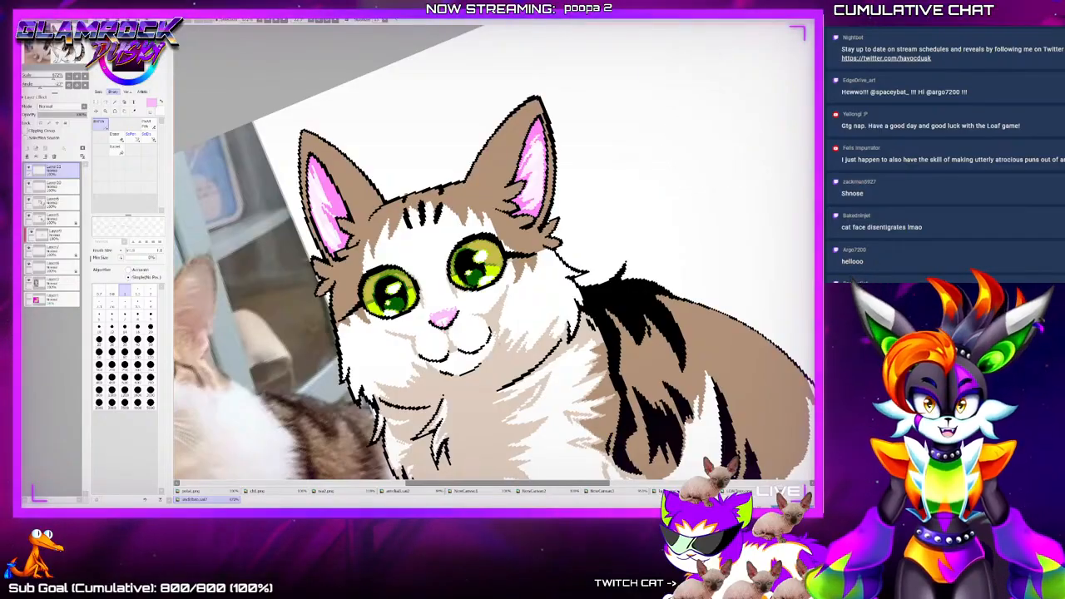
pyautogui.scroll(-3, 491, 250)
pyautogui.scroll(8, 445, 316)
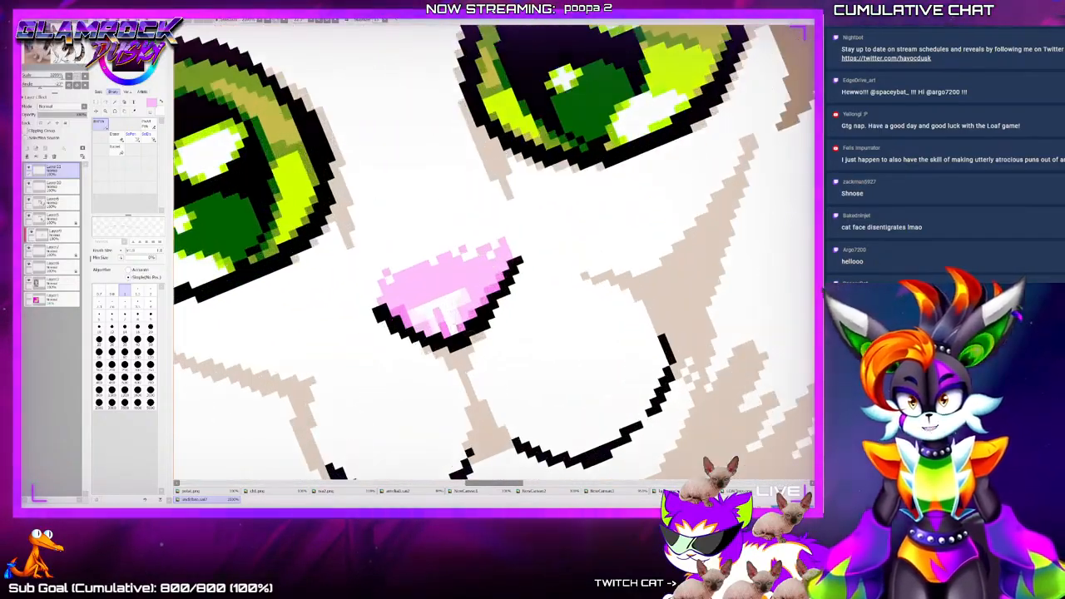
pyautogui.scroll(-6, 489, 353)
pyautogui.scroll(-2, 308, 385)
pyautogui.scroll(6, 258, 377)
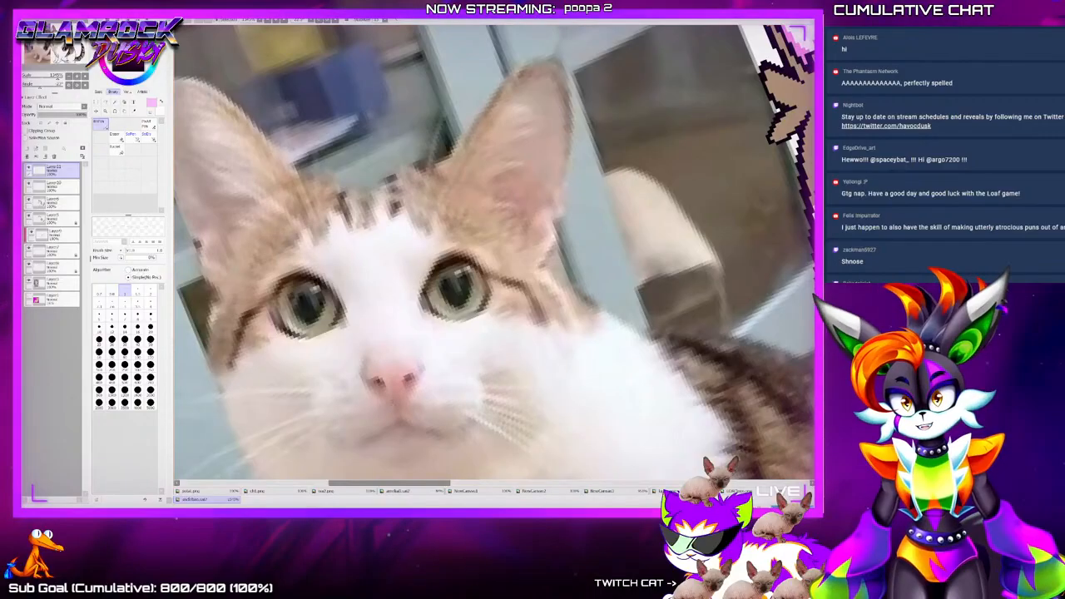
pyautogui.scroll(2, 400, 399)
pyautogui.scroll(-2, 408, 396)
pyautogui.scroll(2, 408, 396)
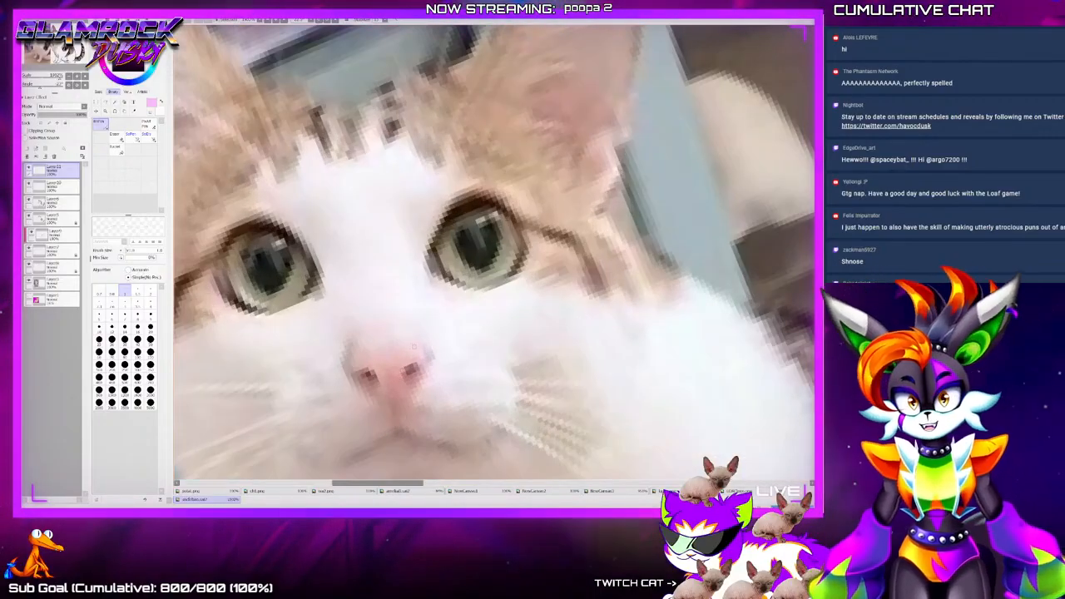
pyautogui.scroll(-5, 409, 389)
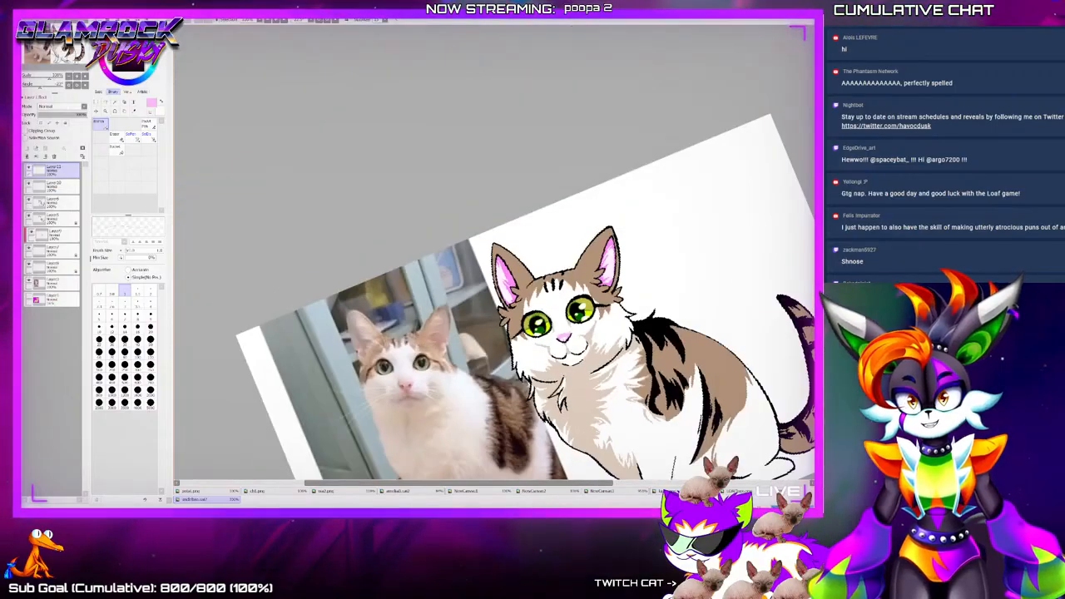
# Shade the nose's lower corners in magenta and add wispy tufts along its upper edge in very pale pink sampled from the nose highlight
pyautogui.scroll(8, 558, 337)
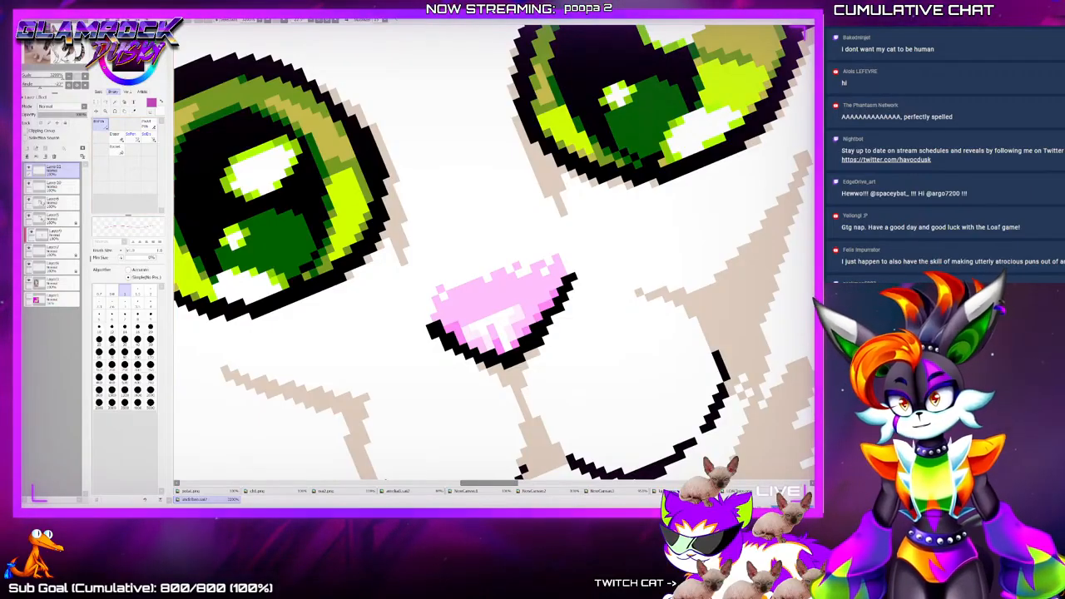
pyautogui.click(527, 318)
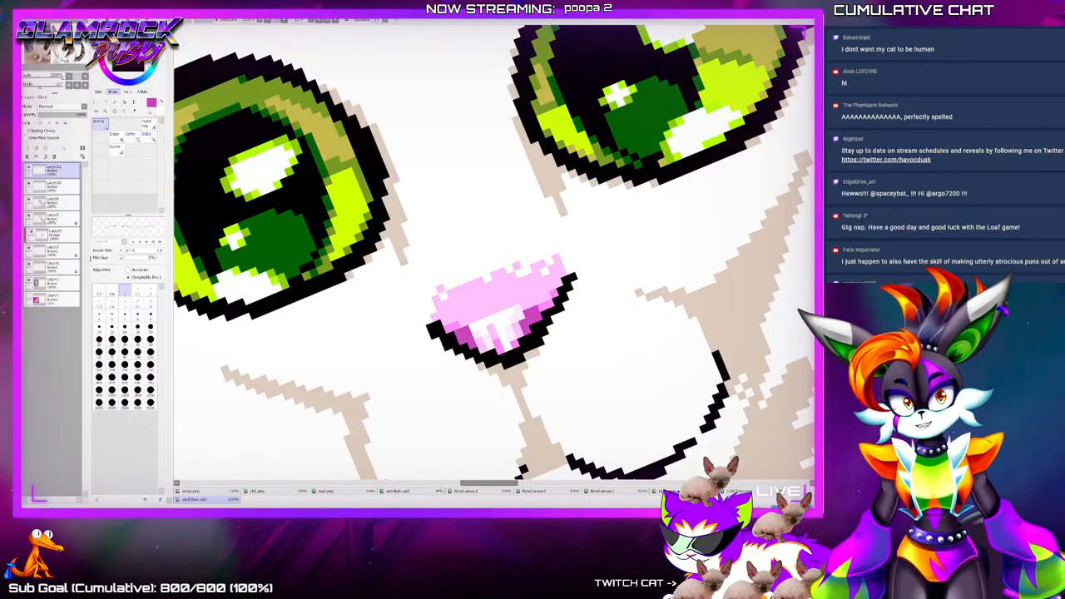
pyautogui.click(134, 111)
pyautogui.click(503, 320)
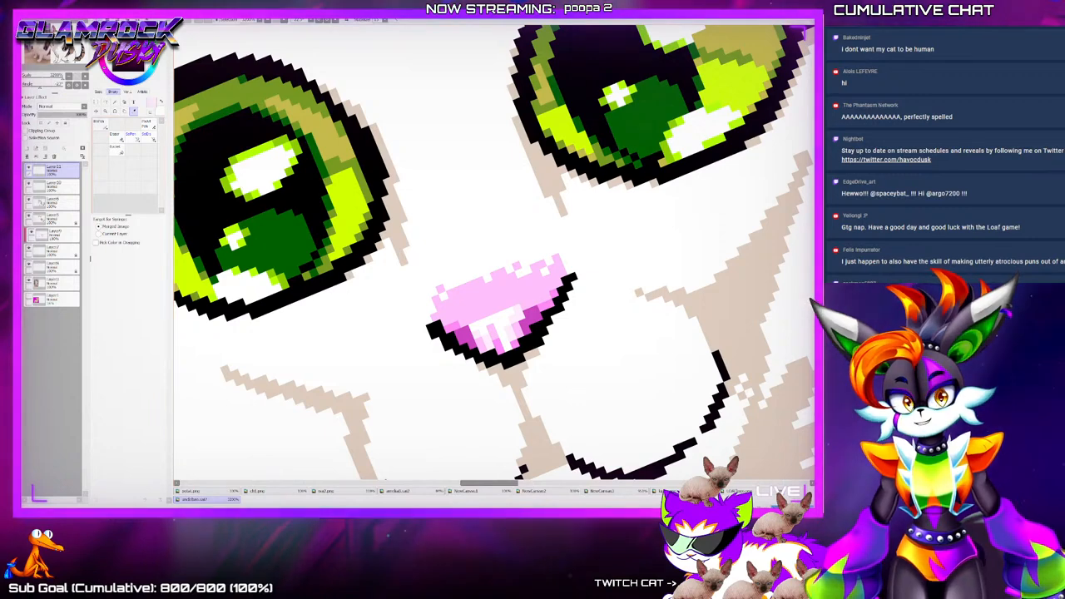
pyautogui.press('n')
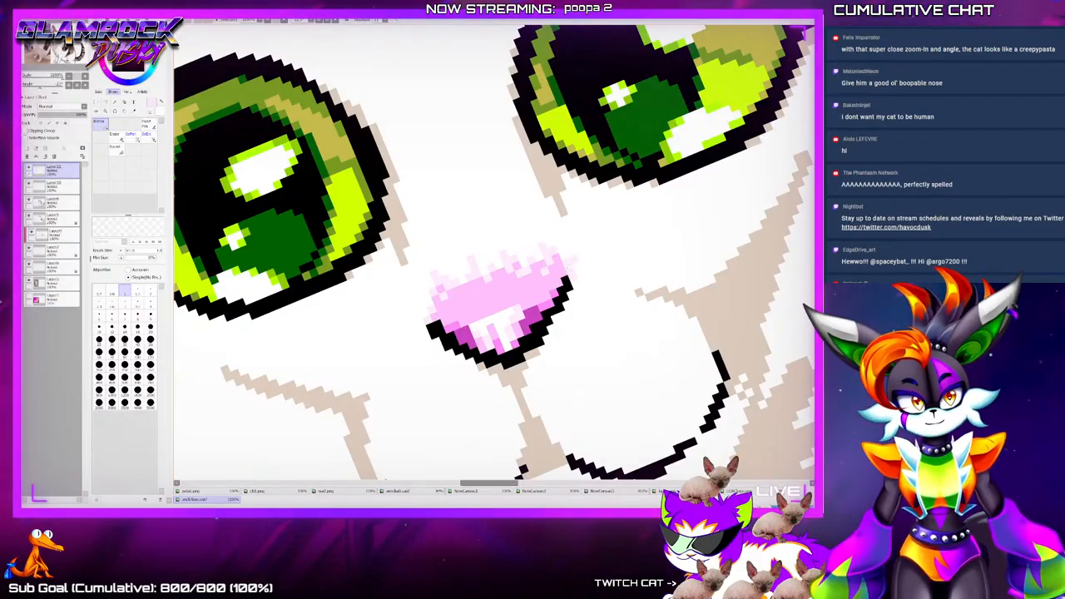
# Blend the nose's middle into its highlight with ragged paler pink pixels, using tones sampled from the nose
pyautogui.press('alt')
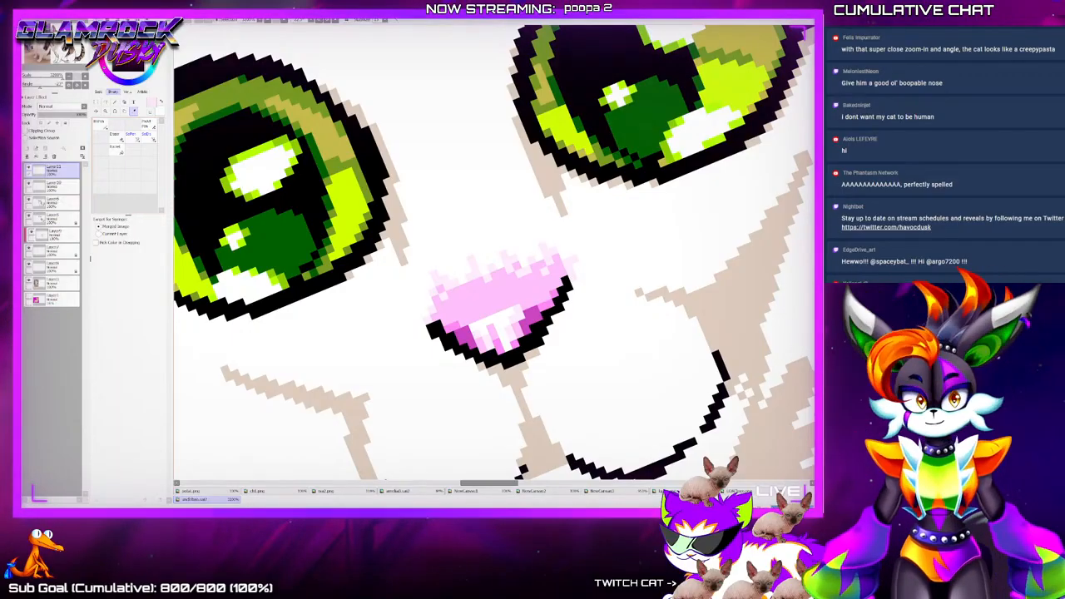
pyautogui.keyDown('alt'); pyautogui.click(470, 305); pyautogui.keyUp('alt')
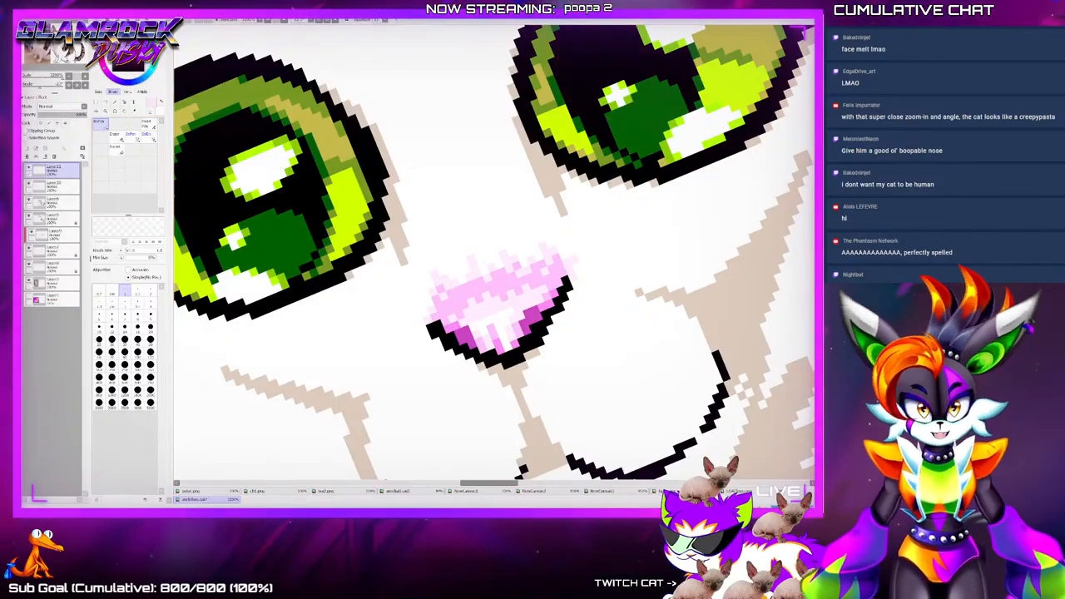
pyautogui.press('alt')
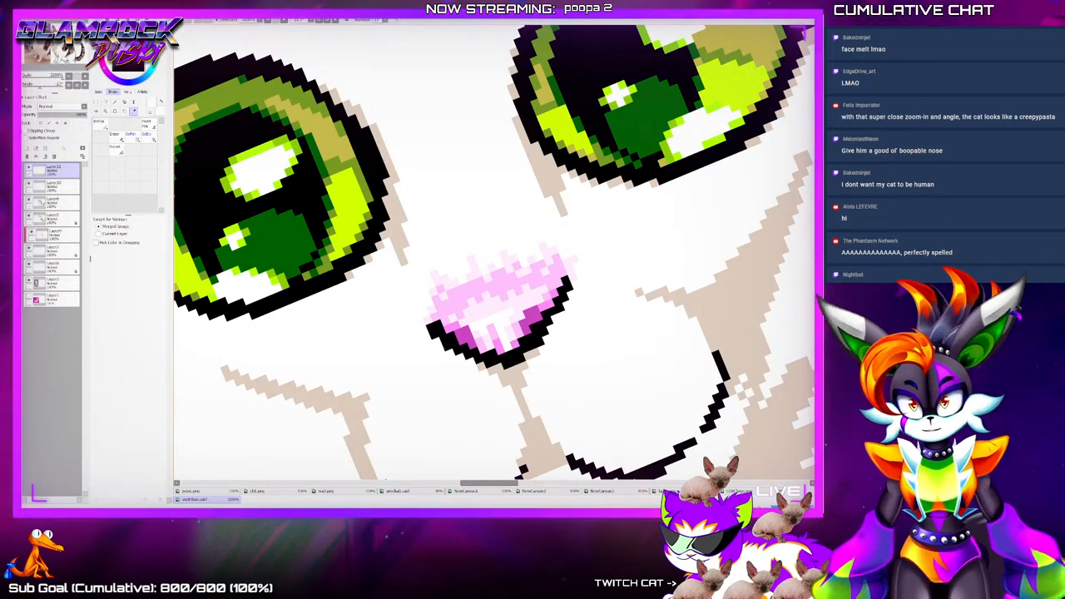
pyautogui.keyDown('alt'); pyautogui.click(502, 264); pyautogui.keyUp('alt')
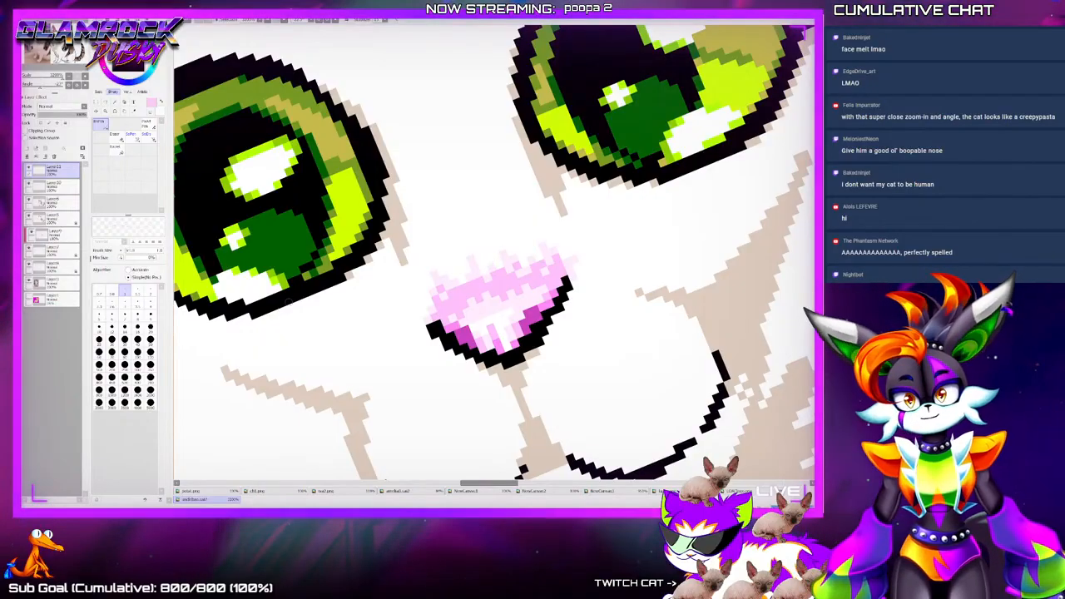
# Straighten the rotated canvas and compare the repainted nose and the whole cat drawing with the reference photo
pyautogui.scroll(-5, 472, 293)
pyautogui.scroll(-3, 472, 293)
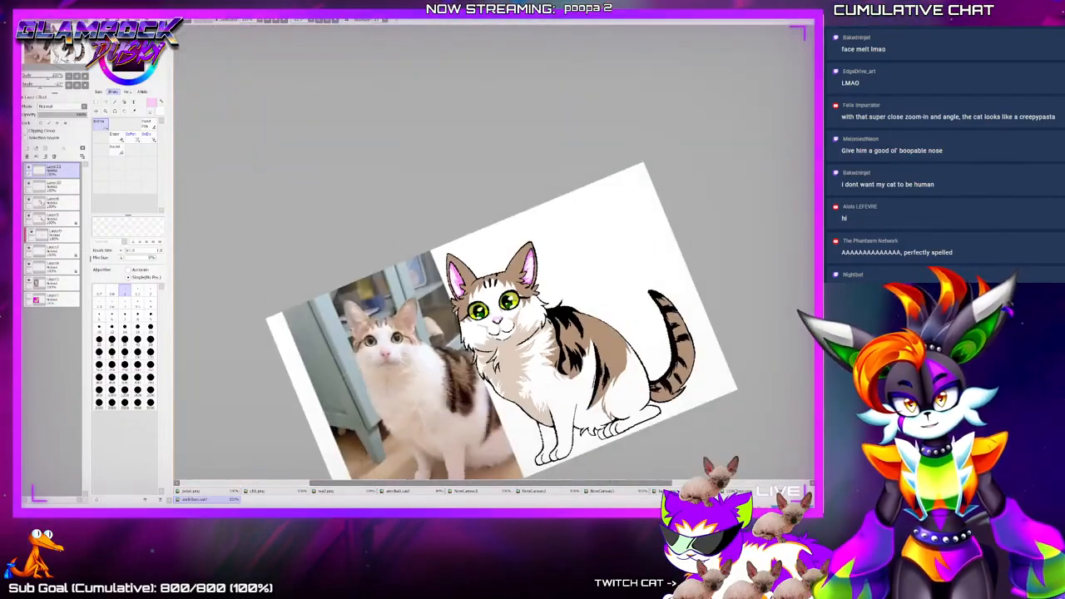
pyautogui.press('Home')
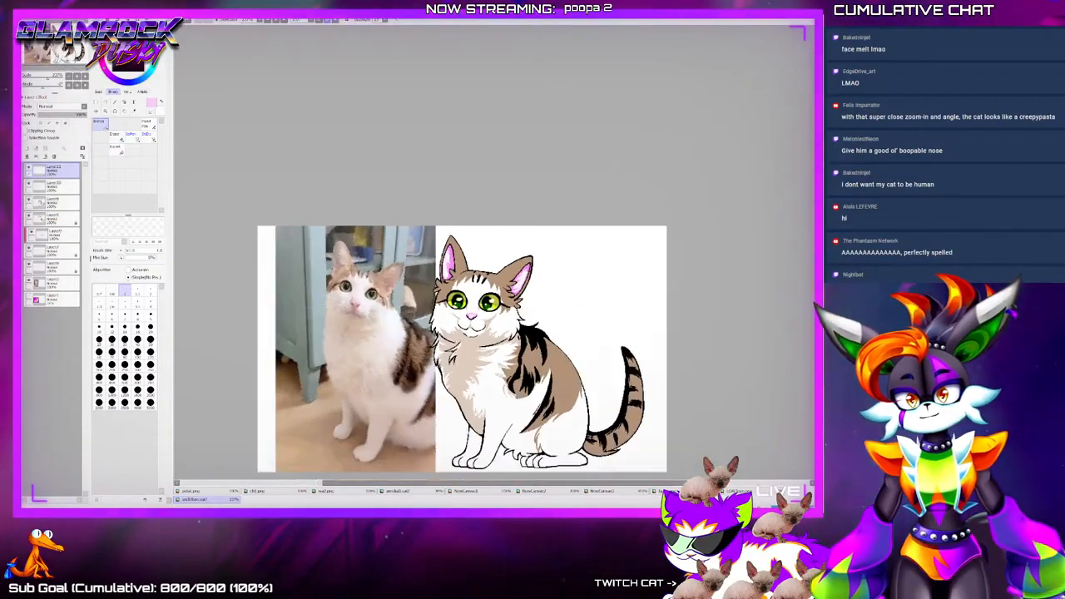
pyautogui.scroll(2, 472, 293)
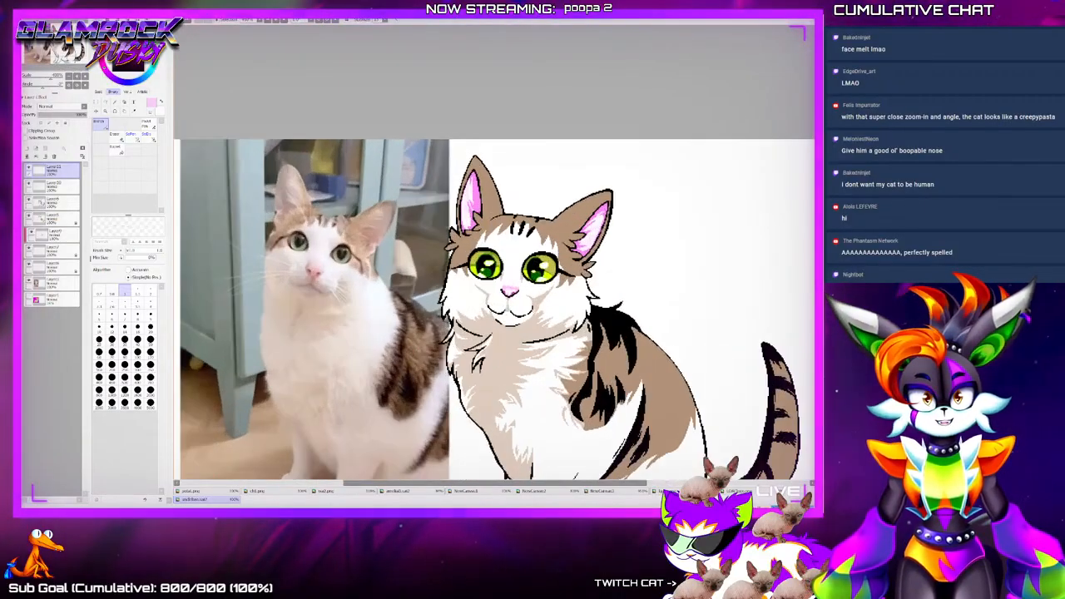
pyautogui.scroll(2, 525, 308)
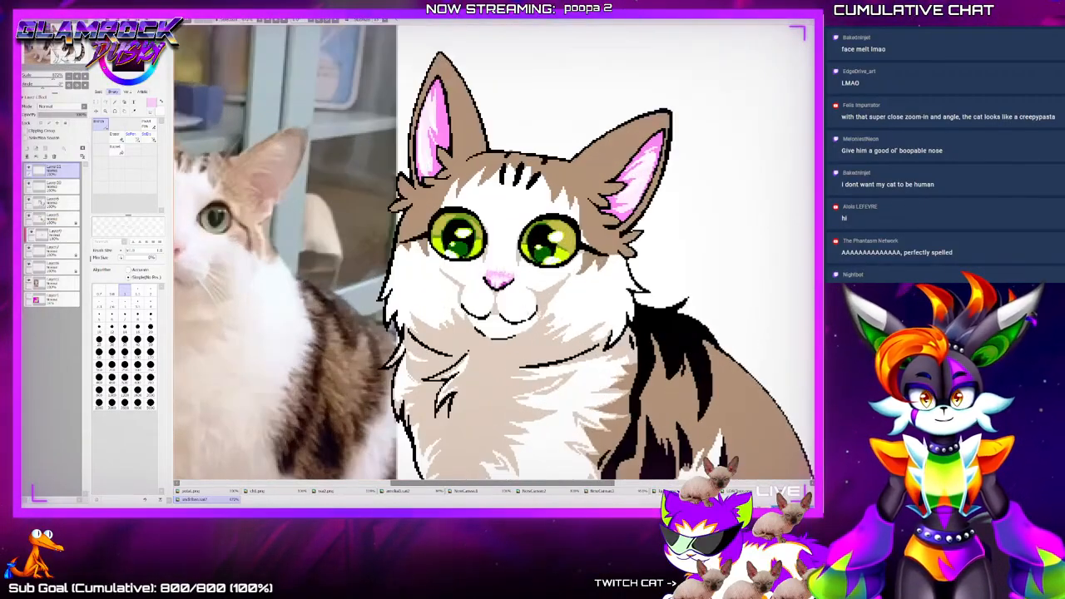
pyautogui.scroll(-2, 500, 283)
pyautogui.scroll(6, 499, 283)
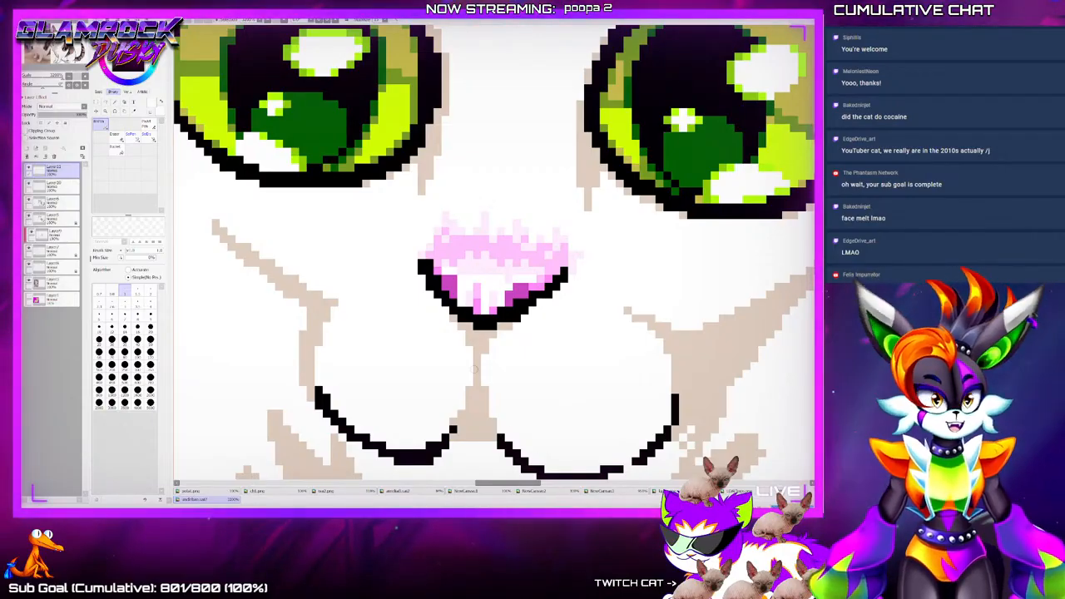
pyautogui.scroll(-6, 468, 346)
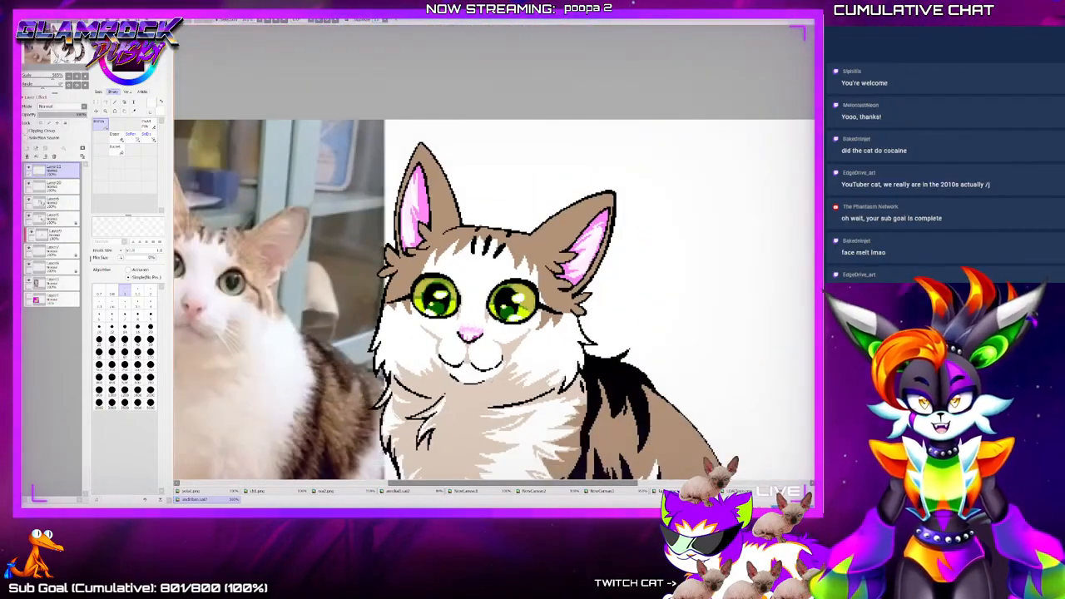
pyautogui.scroll(-8, 495, 359)
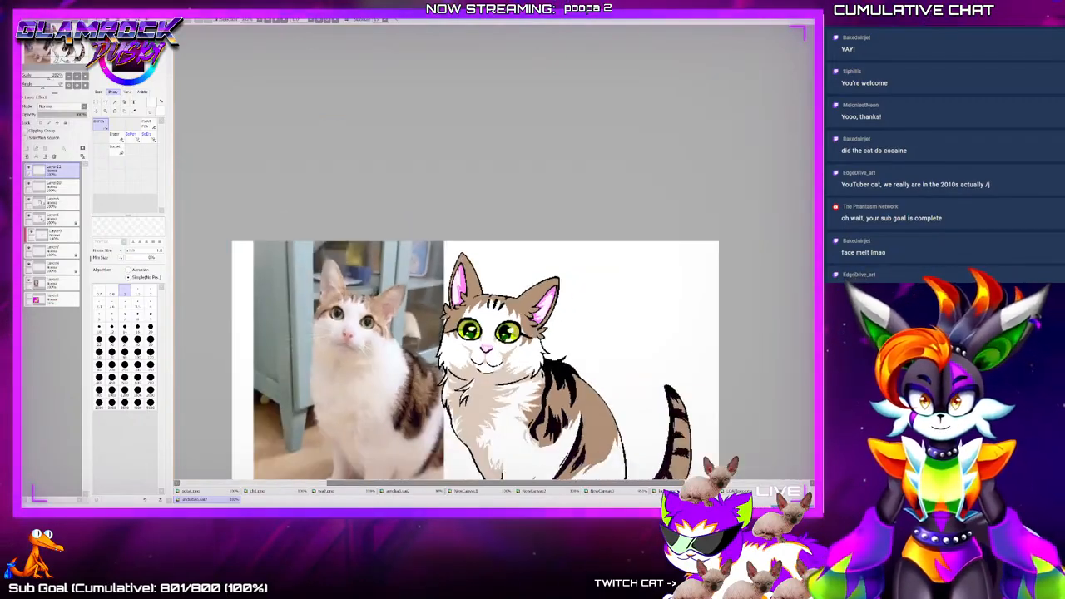
pyautogui.scroll(8, 496, 432)
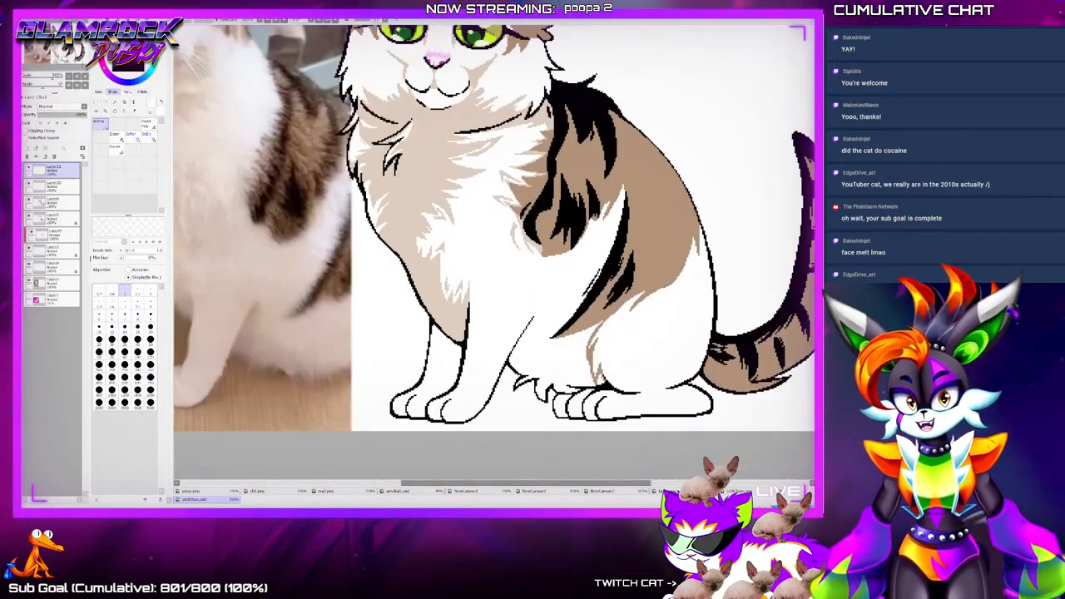
# Paint fine pale beige fur strands below the brown haunch patch and on the belly tuft on the fur shading layer, using the sampled beige
pyautogui.press('alt')
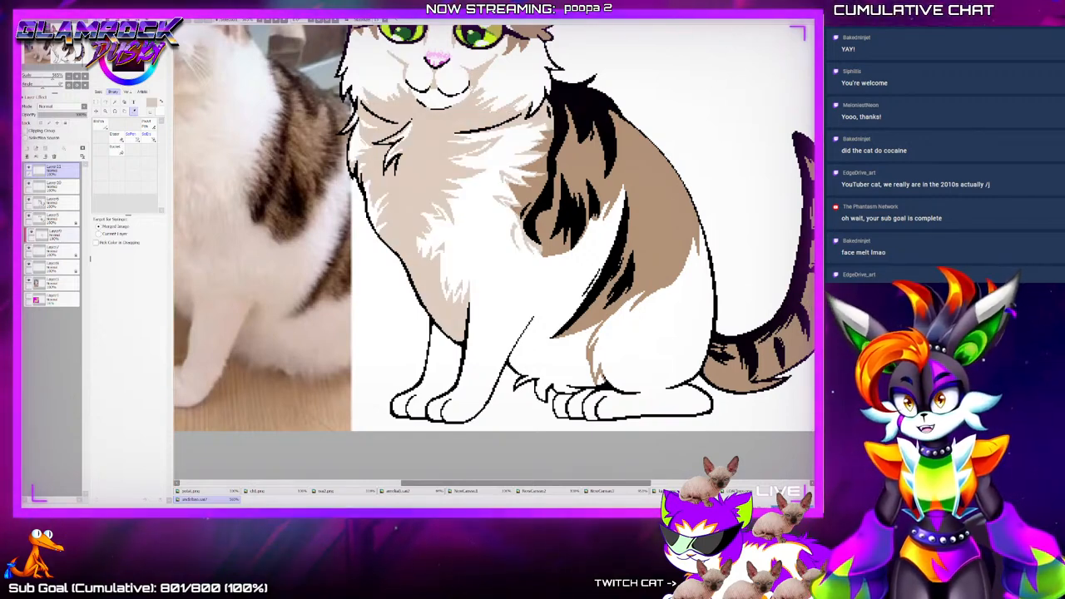
pyautogui.click(55, 234)
pyautogui.press('n')
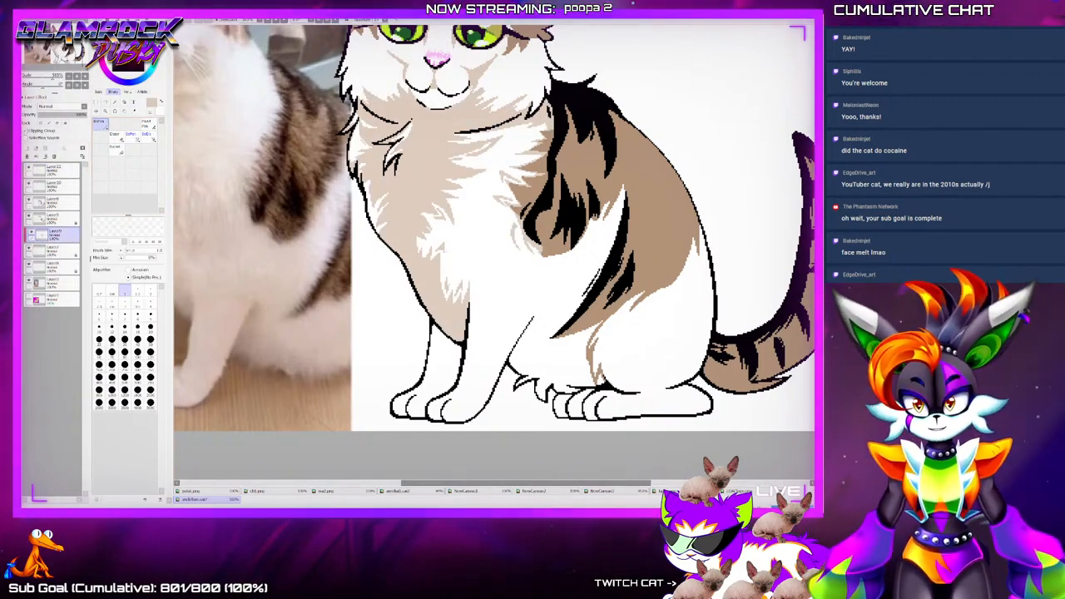
pyautogui.scroll(3, 431, 430)
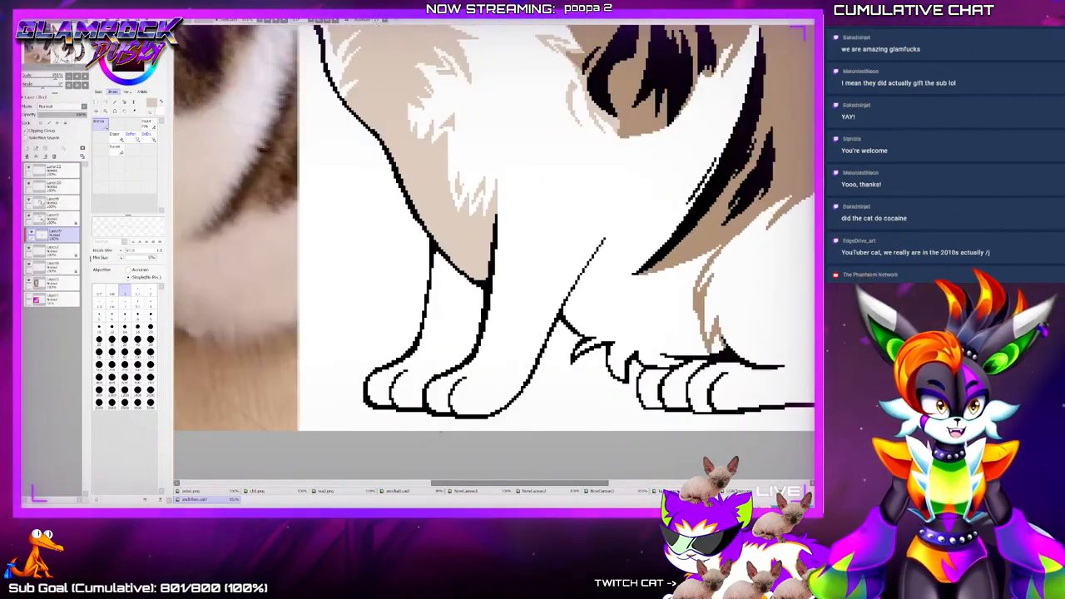
pyautogui.scroll(1, 483, 356)
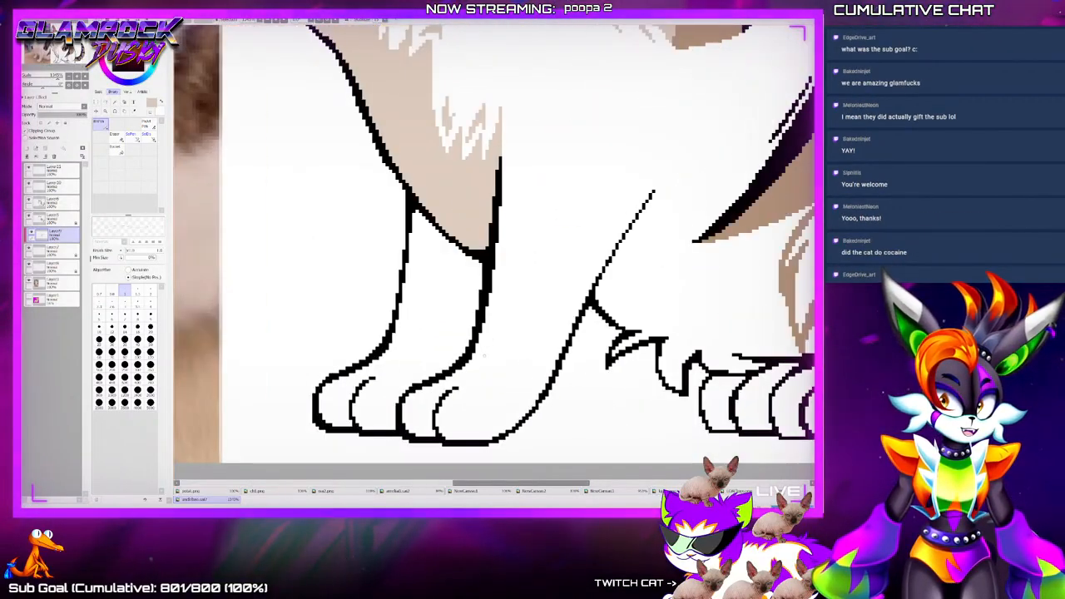
pyautogui.scroll(-1, 485, 356)
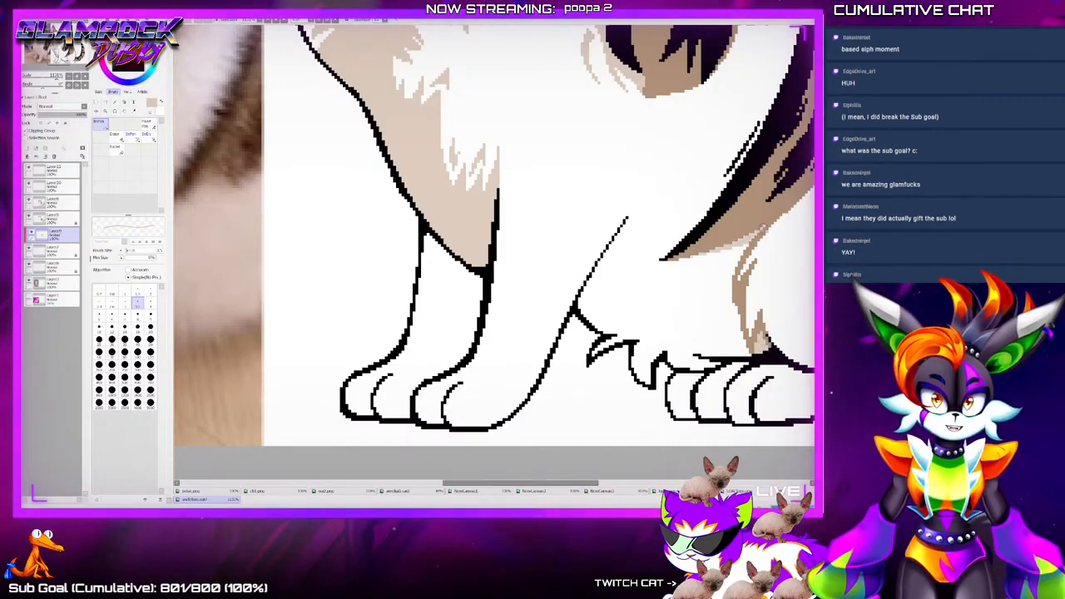
pyautogui.click(125, 291)
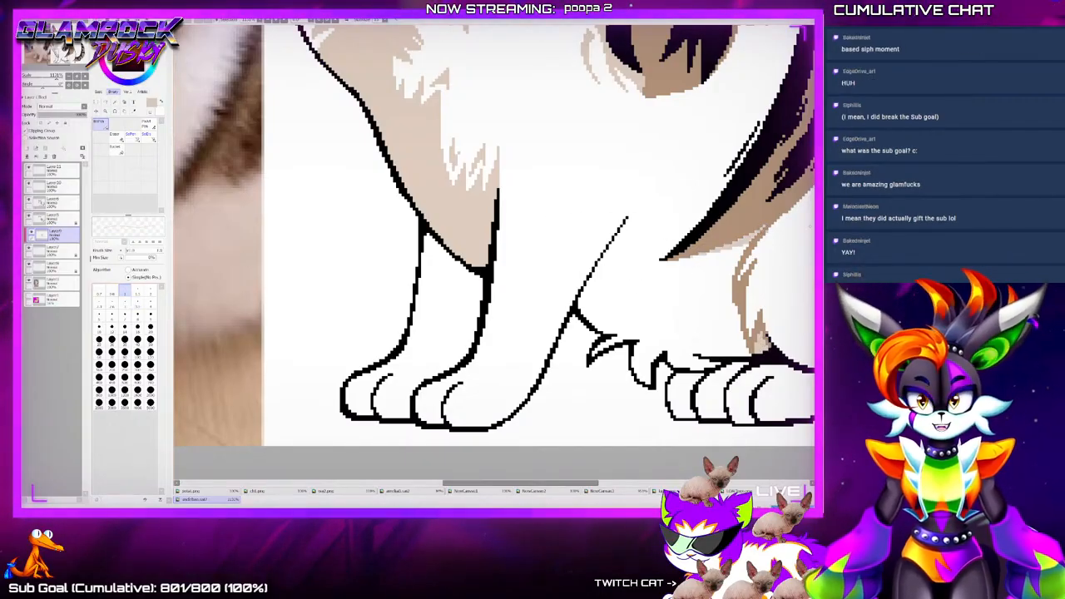
pyautogui.moveTo(743, 247); pyautogui.dragTo(707, 272)
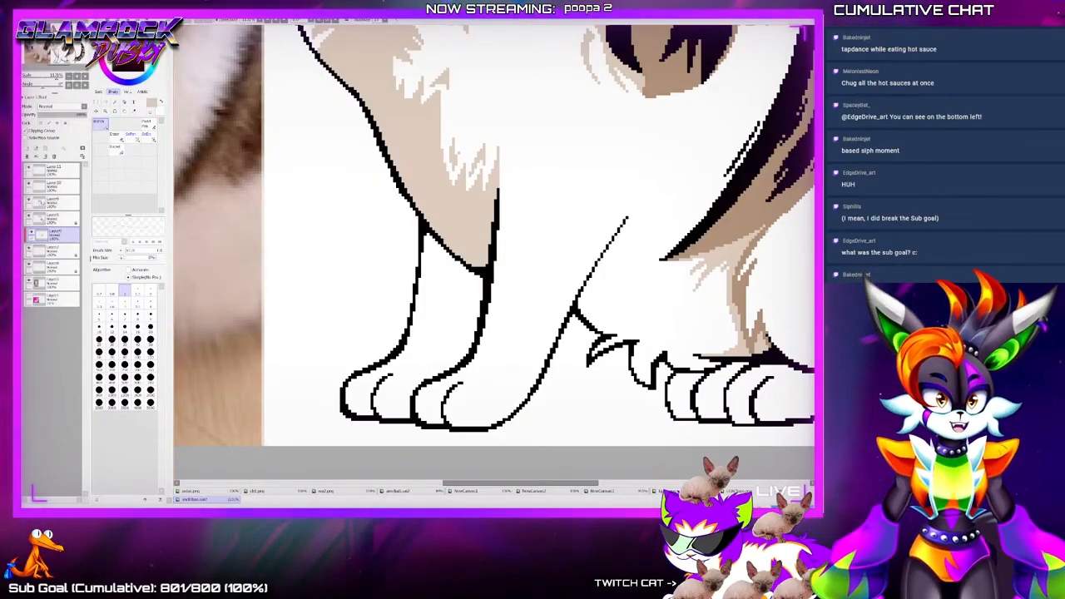
pyautogui.moveTo(680, 334); pyautogui.dragTo(649, 365)
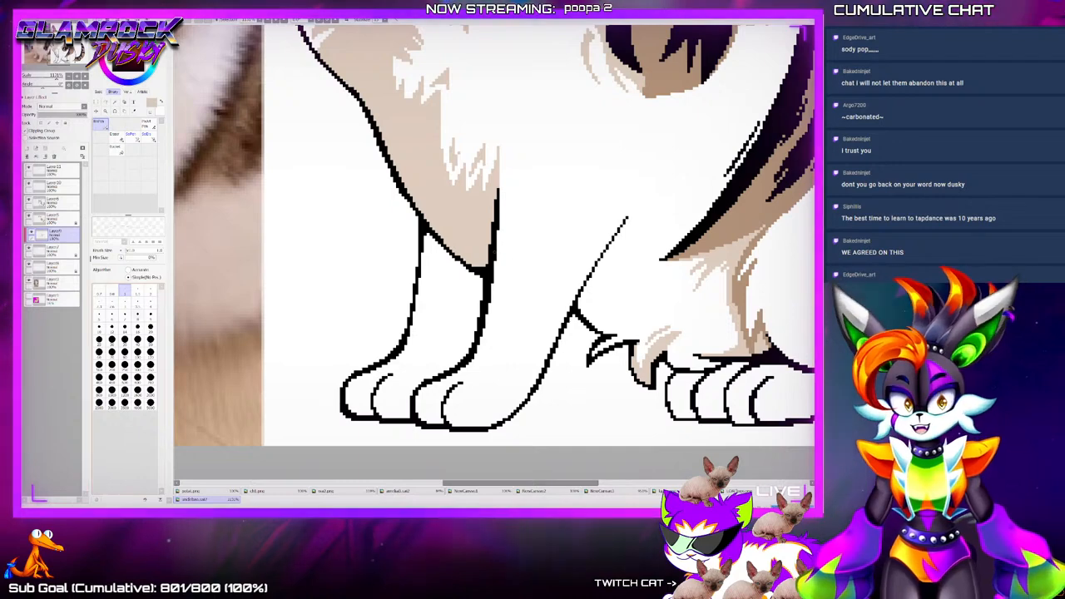
# Fill the cat's far front leg and paw with pale beige shading using a larger brush
pyautogui.click(151, 315)
pyautogui.moveTo(365, 379)
pyautogui.mouseDown()
pyautogui.moveTo(394, 380)
pyautogui.moveTo(401, 406)
pyautogui.moveTo(425, 358)
pyautogui.moveTo(449, 352)
pyautogui.mouseUp()
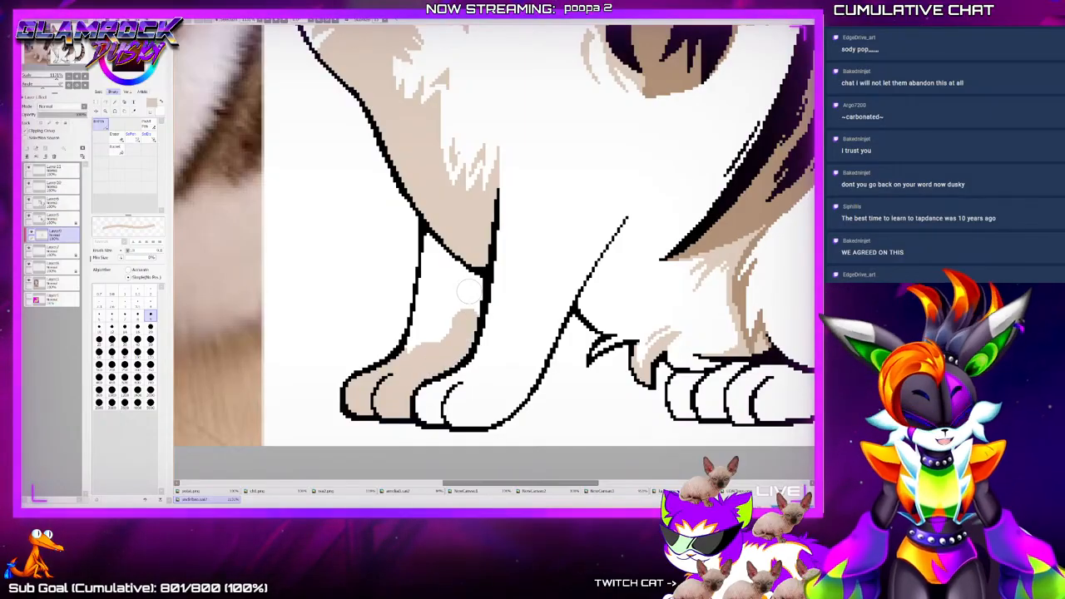
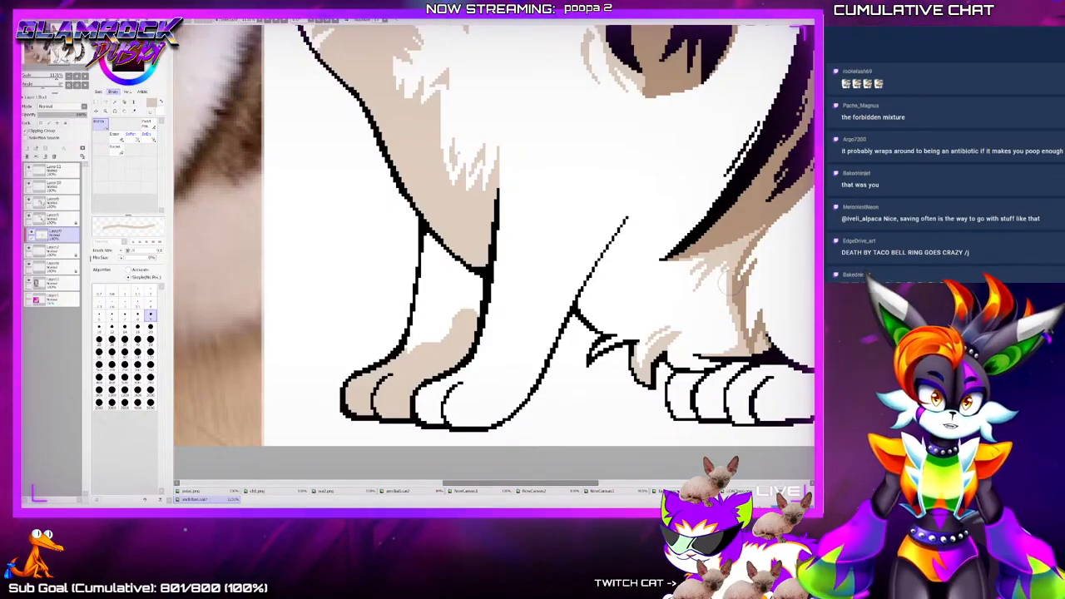
pyautogui.scroll(-5, 651, 396)
pyautogui.scroll(5, 649, 394)
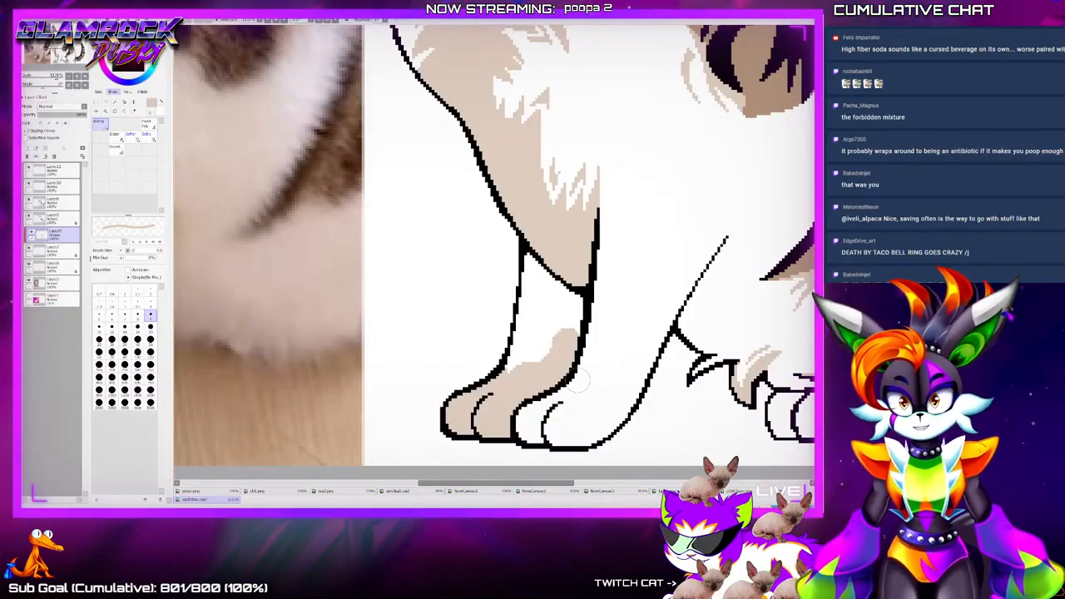
pyautogui.moveTo(507, 372)
pyautogui.mouseDown()
pyautogui.moveTo(528, 342)
pyautogui.moveTo(534, 356)
pyautogui.moveTo(563, 293)
pyautogui.moveTo(537, 287)
pyautogui.moveTo(520, 319)
pyautogui.mouseUp()
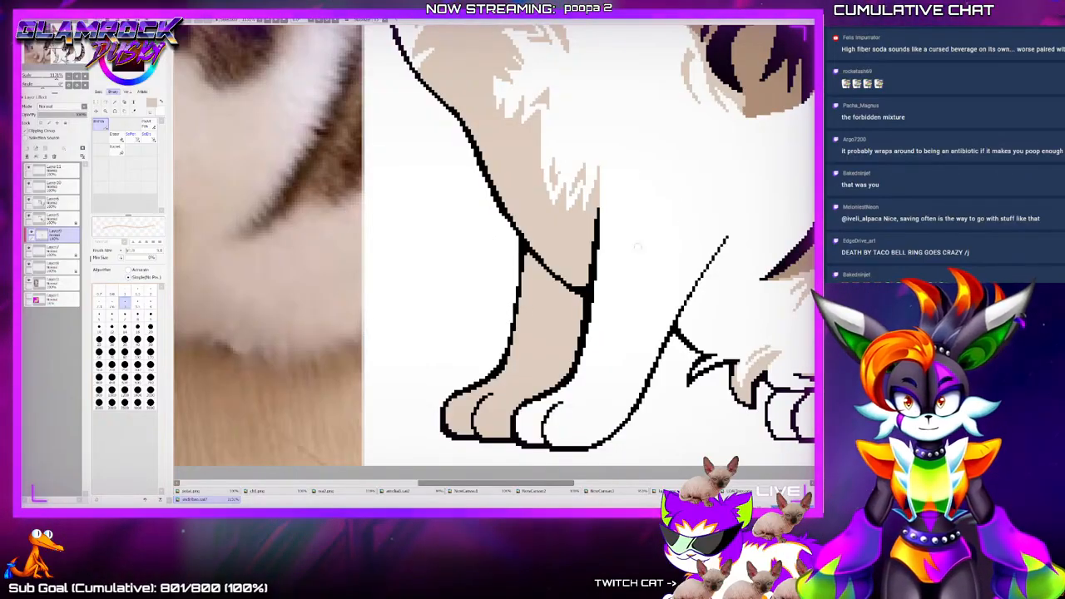
# Shade the rear side of the near front leg in pale beige and erase thin strands at its upper end for a furry edge
pyautogui.moveTo(707, 231)
pyautogui.mouseDown()
pyautogui.moveTo(576, 441)
pyautogui.moveTo(610, 424)
pyautogui.moveTo(594, 446)
pyautogui.moveTo(636, 343)
pyautogui.moveTo(651, 359)
pyautogui.moveTo(655, 296)
pyautogui.mouseUp()
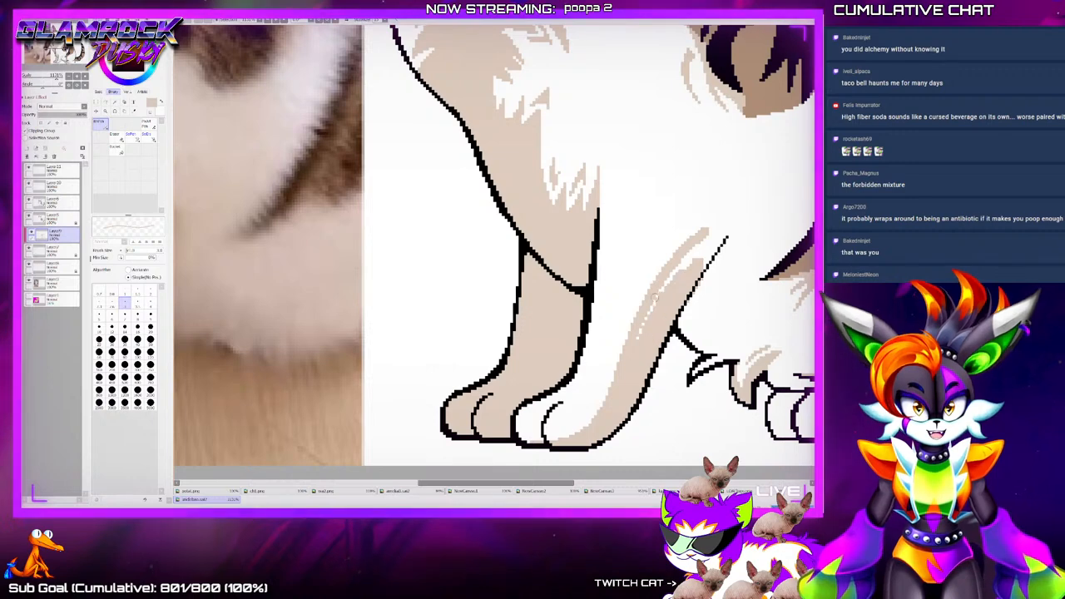
pyautogui.moveTo(729, 225); pyautogui.dragTo(696, 272)
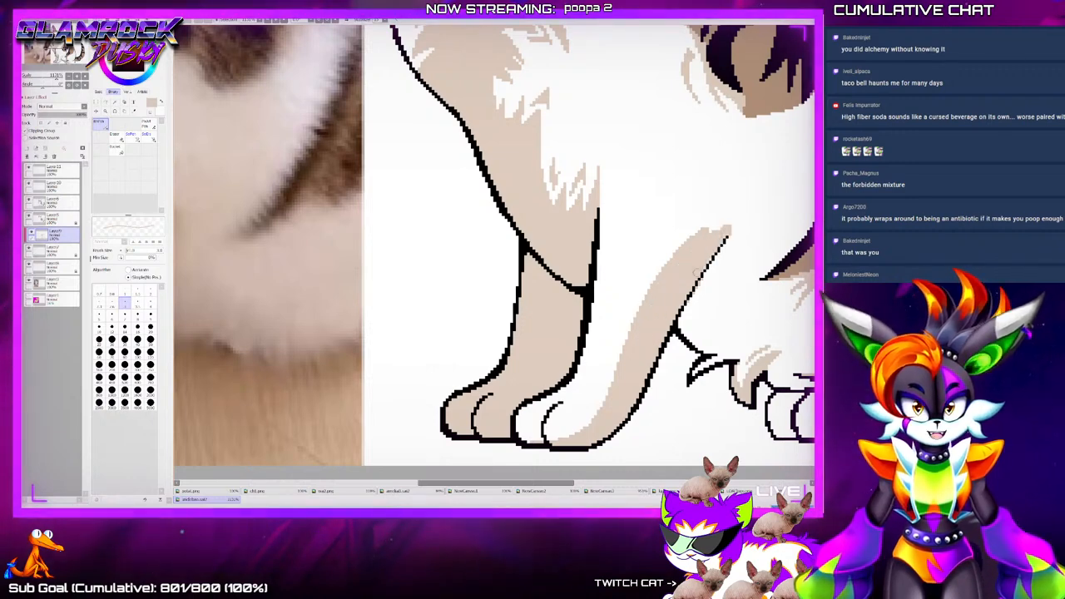
pyautogui.press('e')
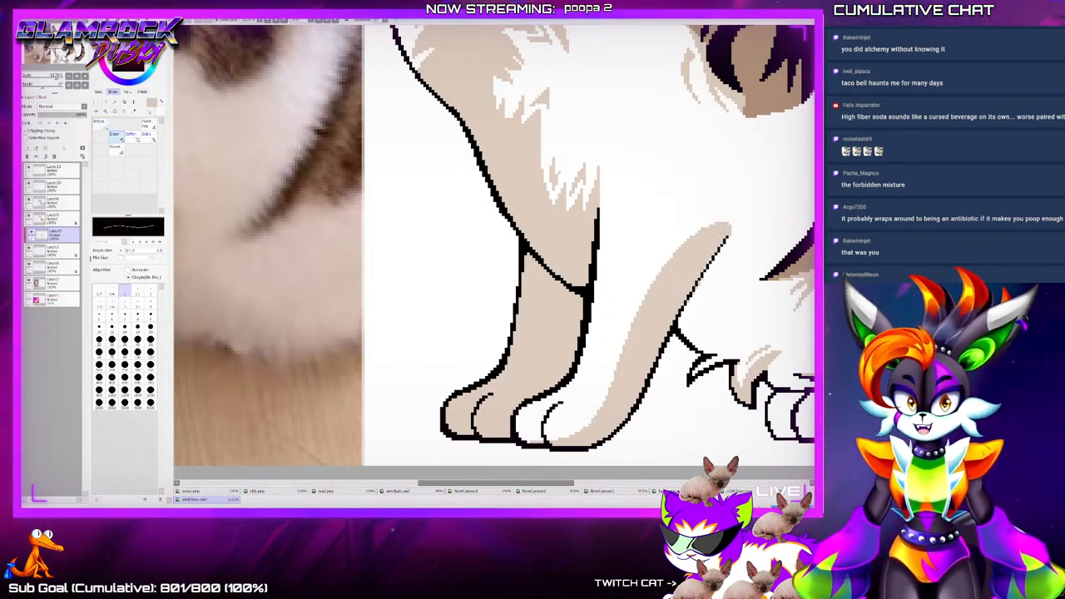
pyautogui.moveTo(704, 242); pyautogui.dragTo(731, 223)
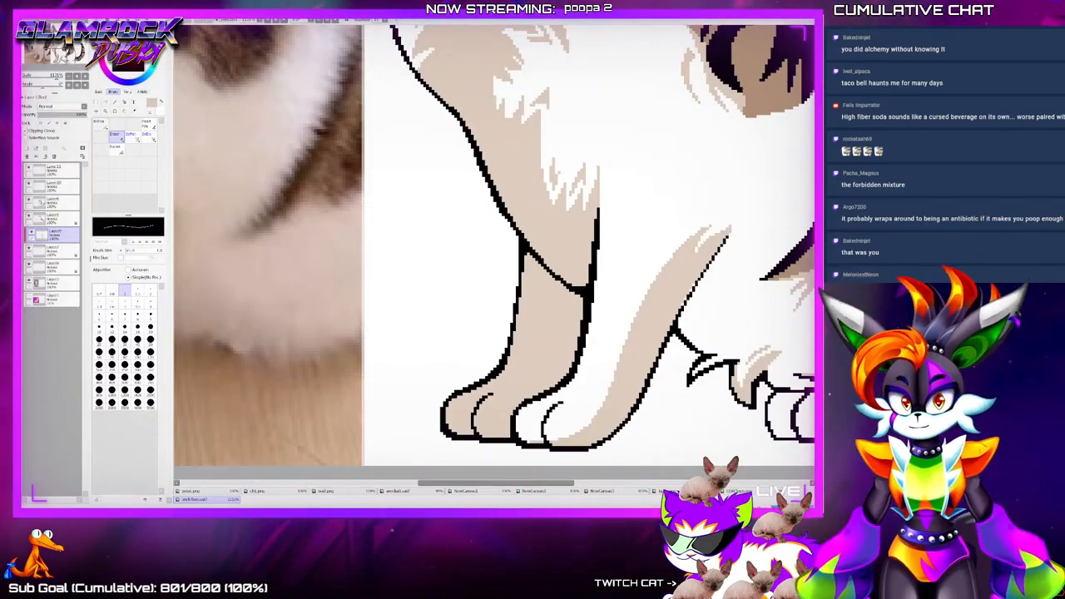
pyautogui.press('b')
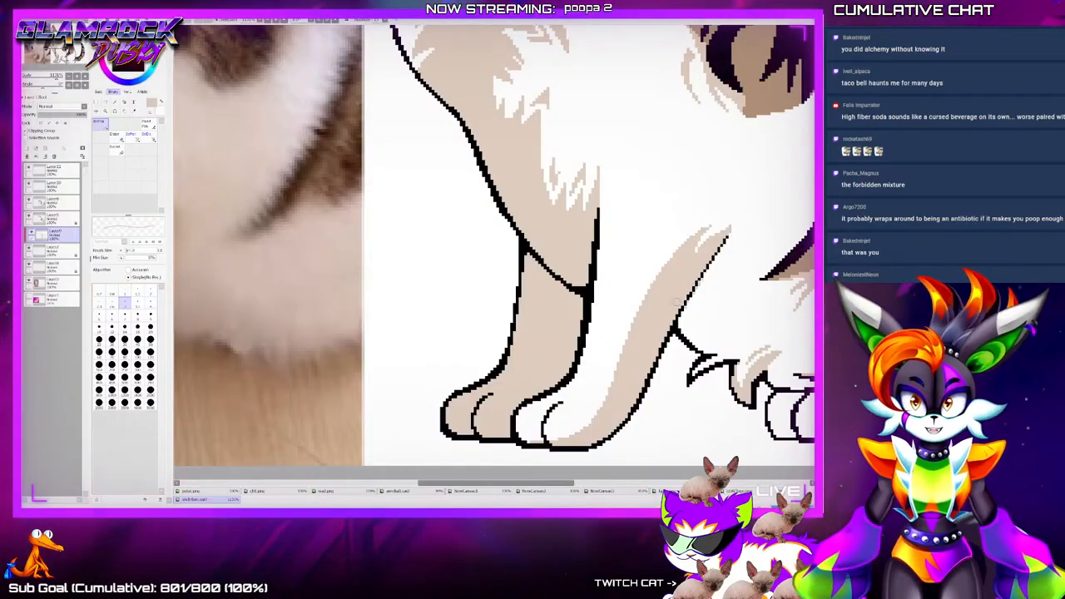
pyautogui.press('e')
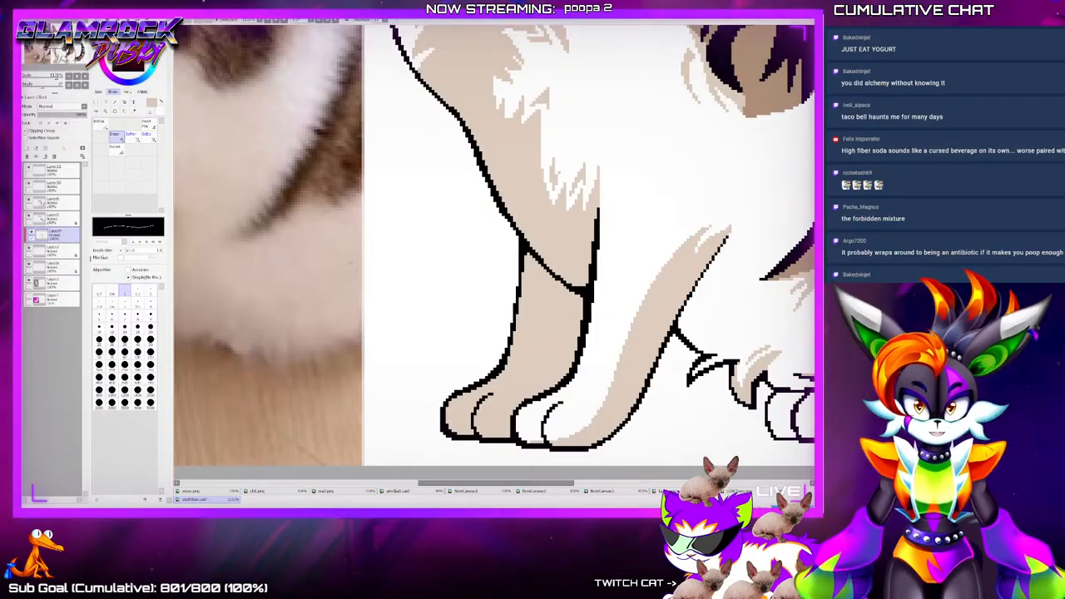
pyautogui.press('b')
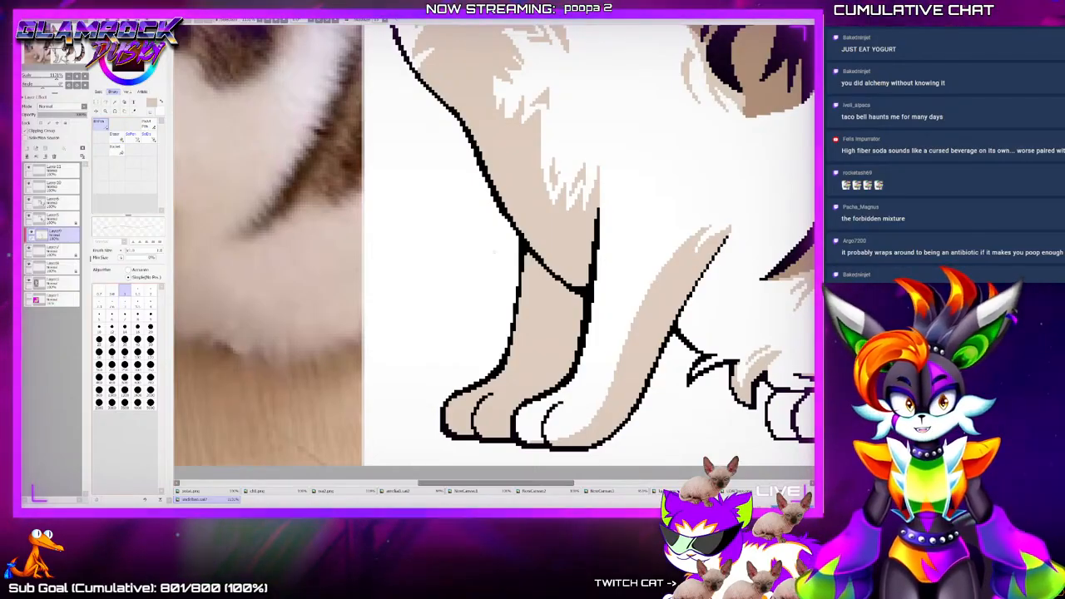
# Paint fine pale beige strands along the upper front edge of the near front leg's shading, refining them with the eraser
pyautogui.moveTo(657, 260); pyautogui.dragTo(689, 234)
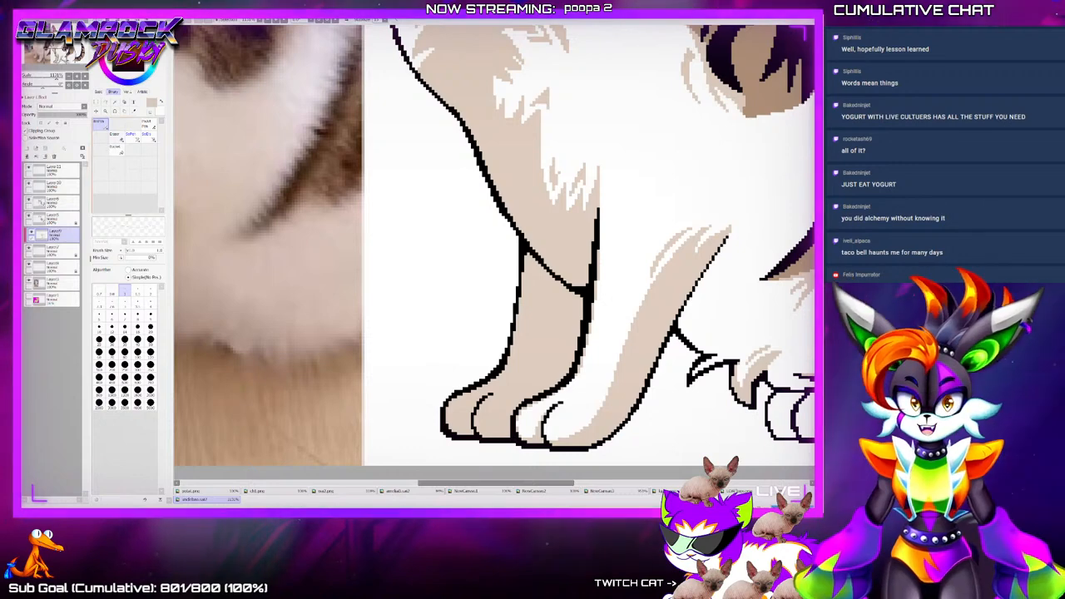
pyautogui.press('e')
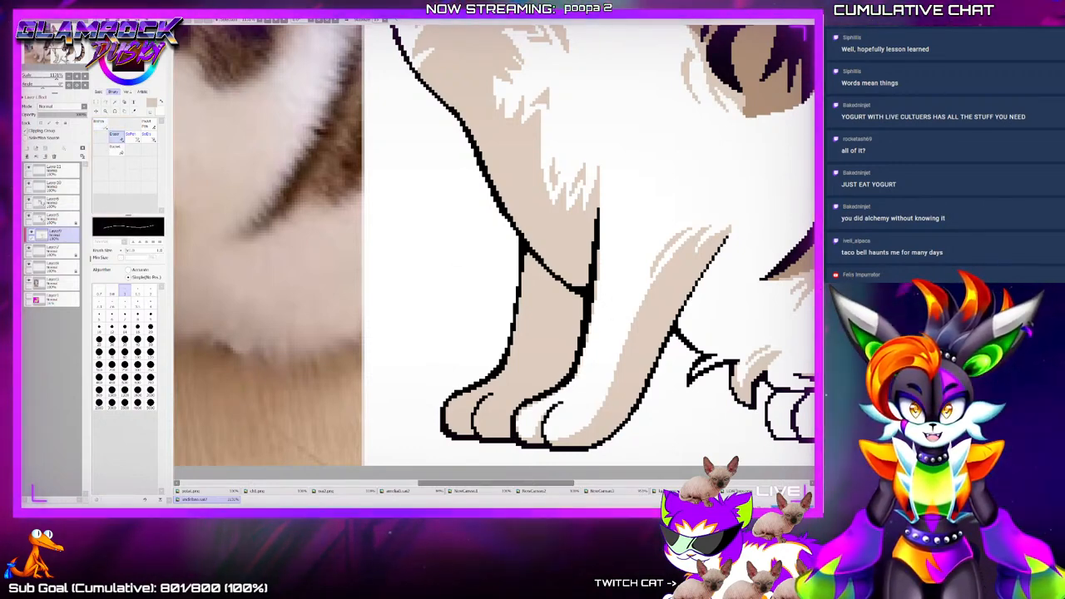
pyautogui.press('b')
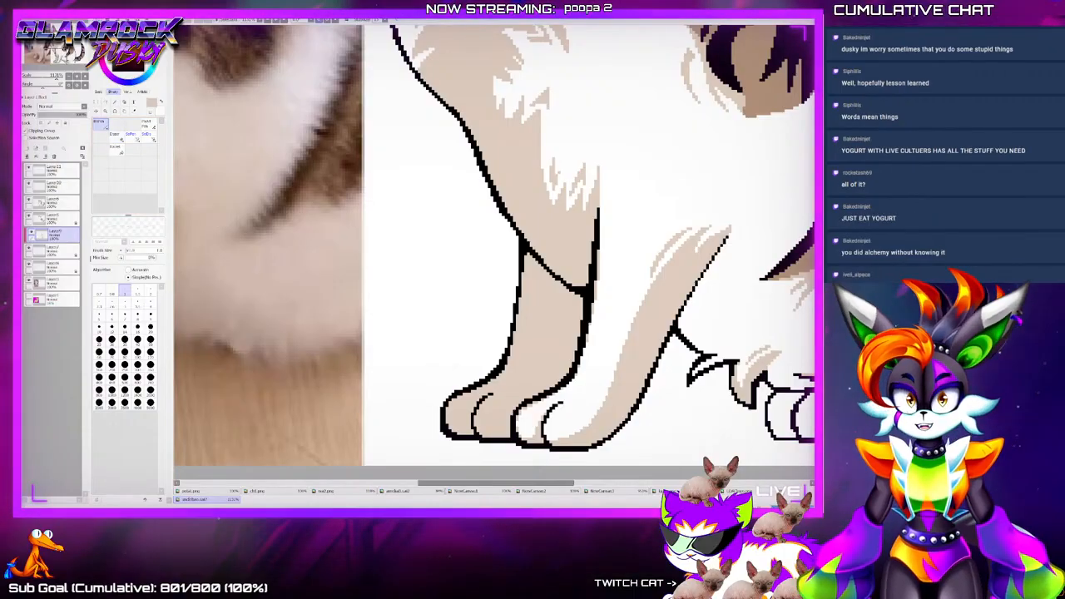
pyautogui.press('End')
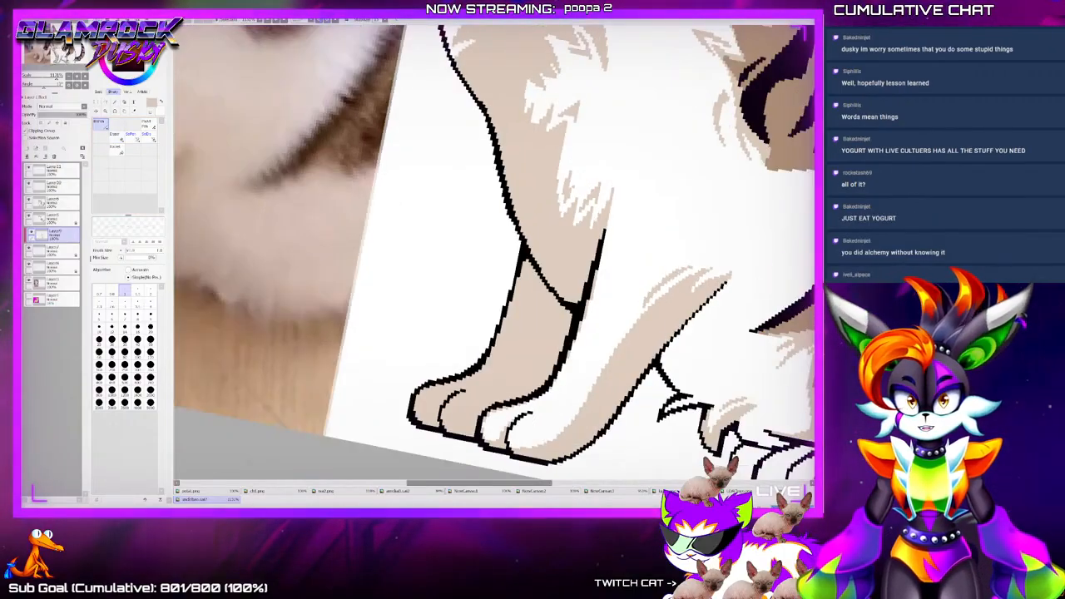
pyautogui.press('Delete')
pyautogui.press('pageup')
pyautogui.press('pageup')
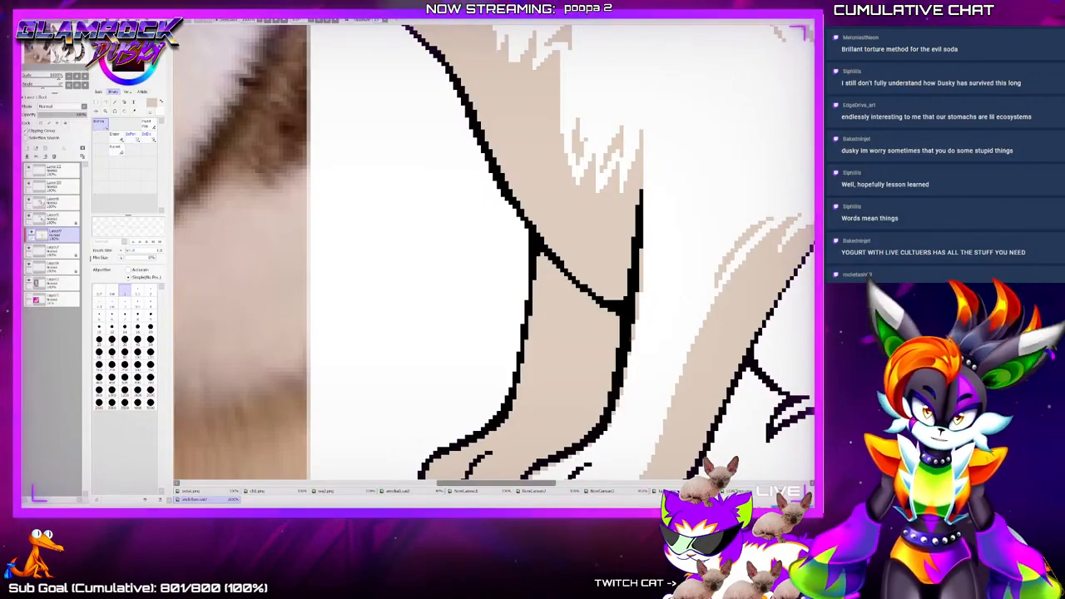
pyautogui.press('e')
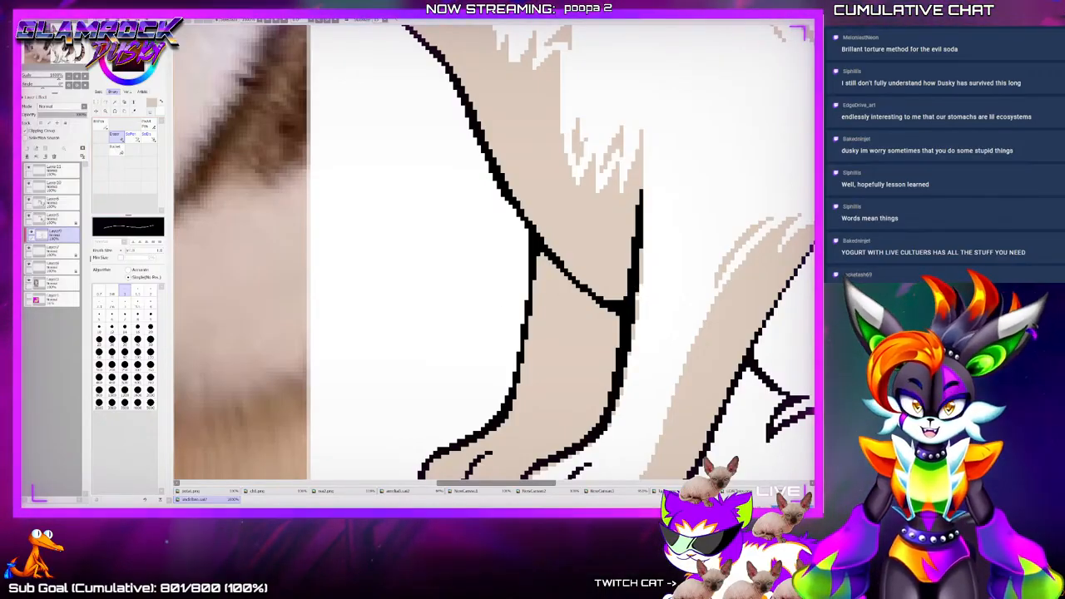
pyautogui.press('n')
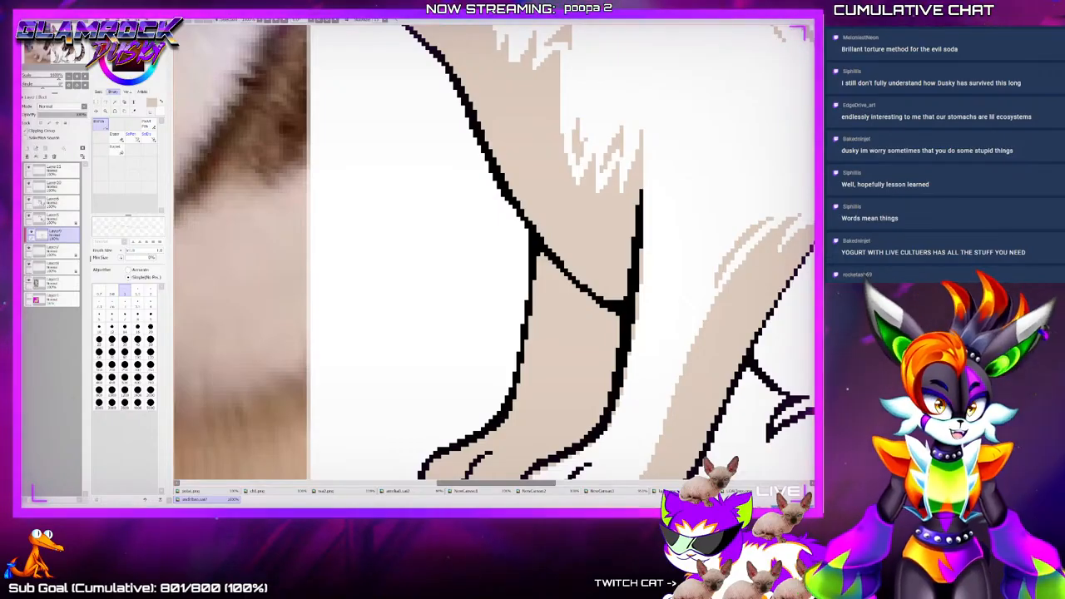
# Add thin pale beige fur strands along the front edge of the shading on the near front leg's lower half
pyautogui.scroll(-3, 562, 250)
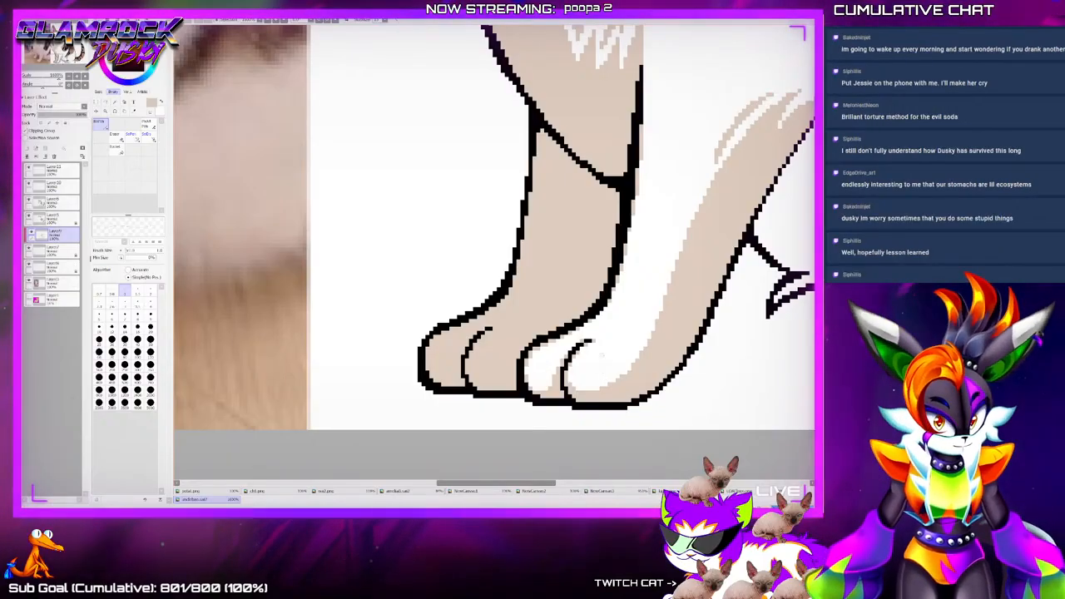
pyautogui.moveTo(654, 305); pyautogui.dragTo(635, 373)
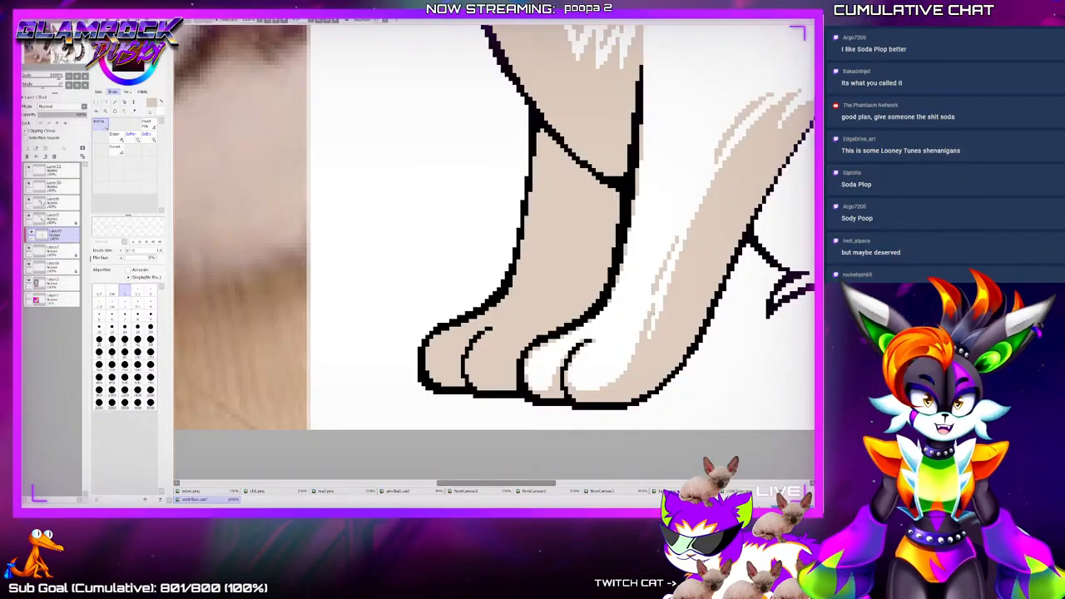
pyautogui.scroll(5, 494, 253)
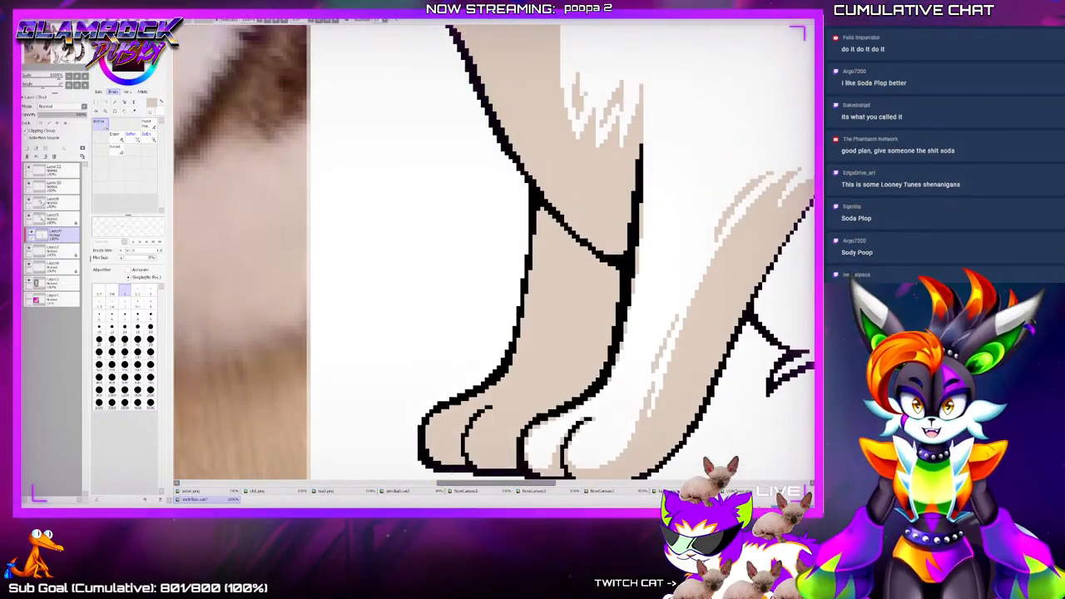
# Erase white highlights from the shading on the far front leg's toes and front edge, leaving a few fine beige strands
pyautogui.press('e')
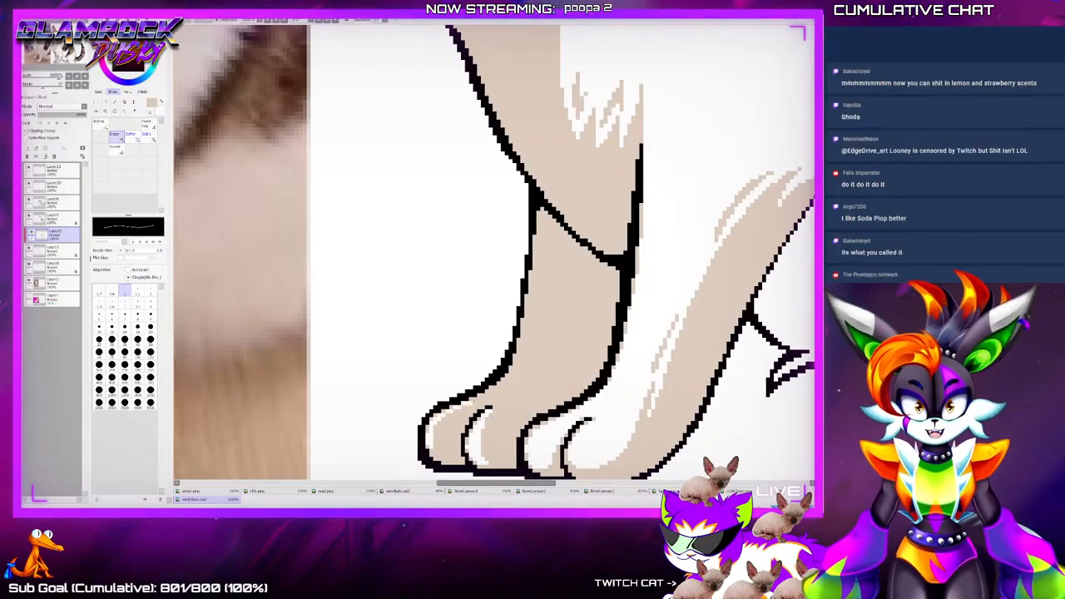
pyautogui.moveTo(450, 414)
pyautogui.mouseDown()
pyautogui.moveTo(433, 431)
pyautogui.moveTo(439, 444)
pyautogui.moveTo(432, 437)
pyautogui.moveTo(445, 455)
pyautogui.mouseUp()
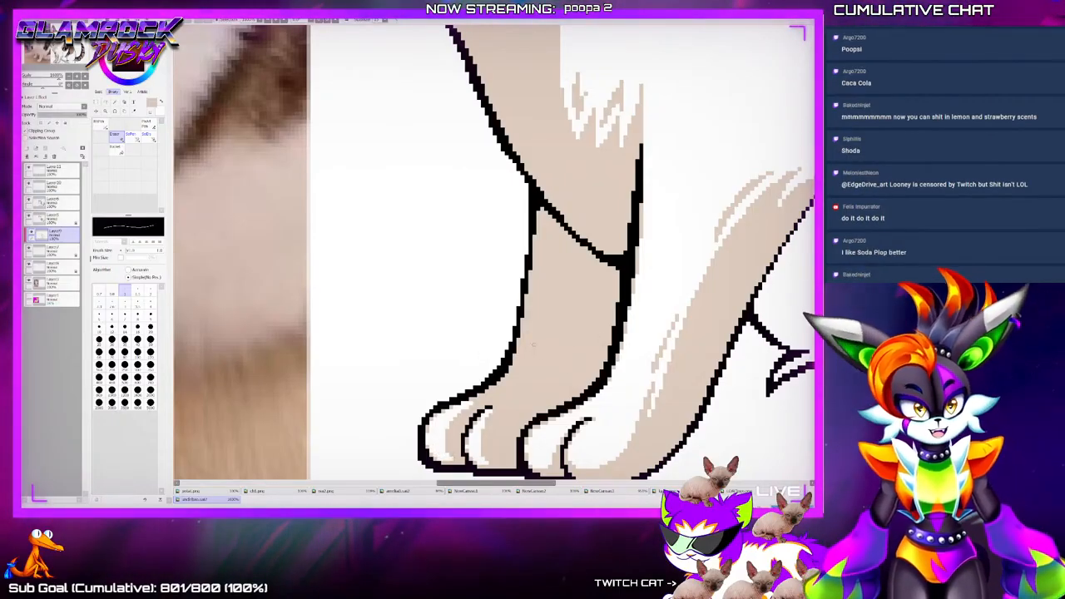
pyautogui.moveTo(537, 237); pyautogui.dragTo(526, 331)
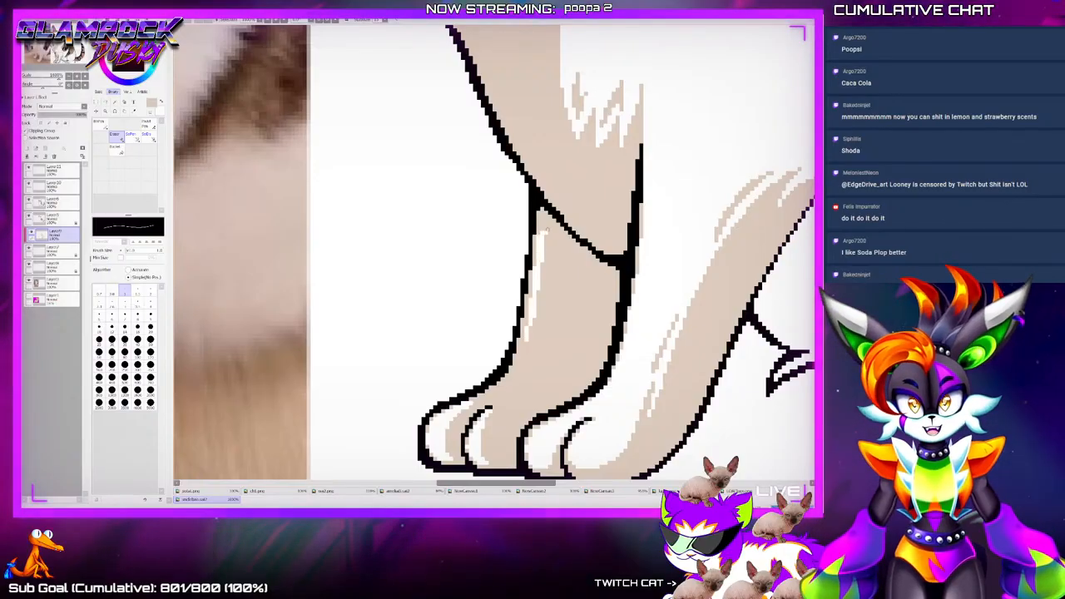
pyautogui.moveTo(545, 228); pyautogui.dragTo(525, 353)
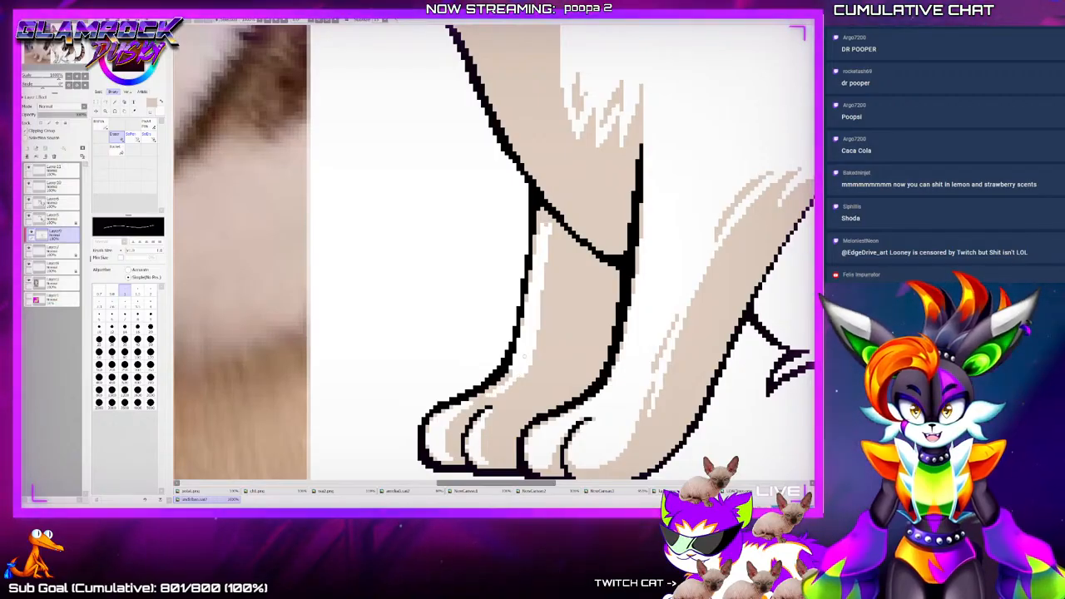
pyautogui.press('n')
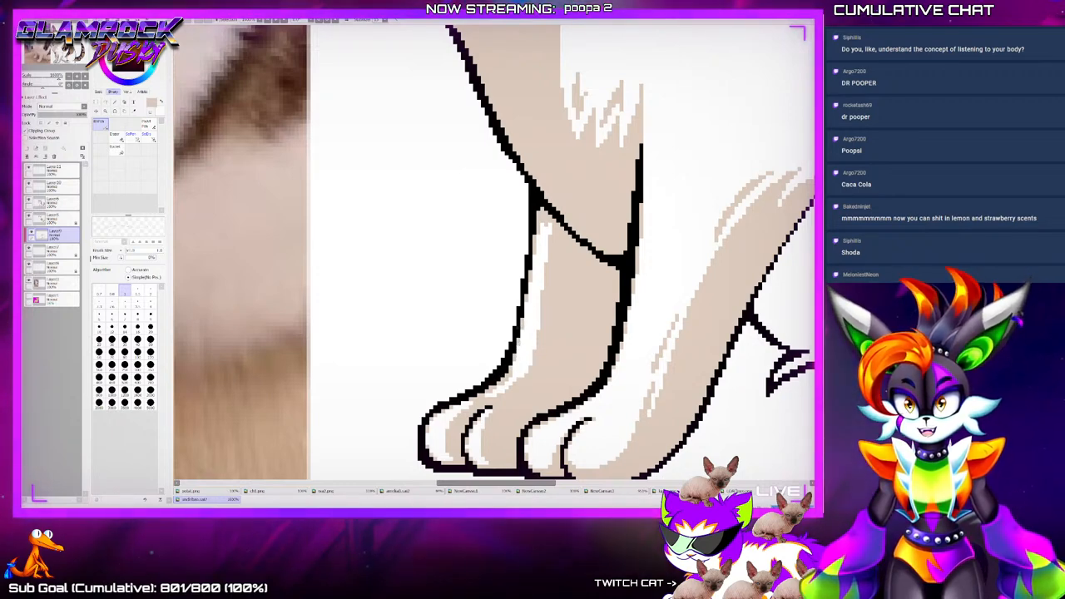
pyautogui.press('e')
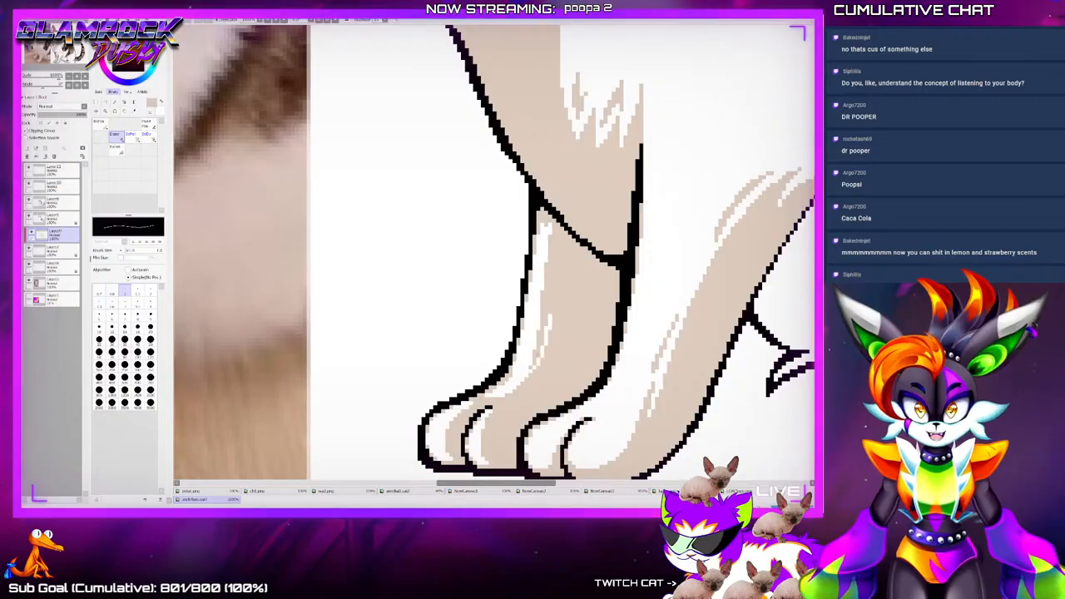
pyautogui.moveTo(542, 331); pyautogui.dragTo(534, 357)
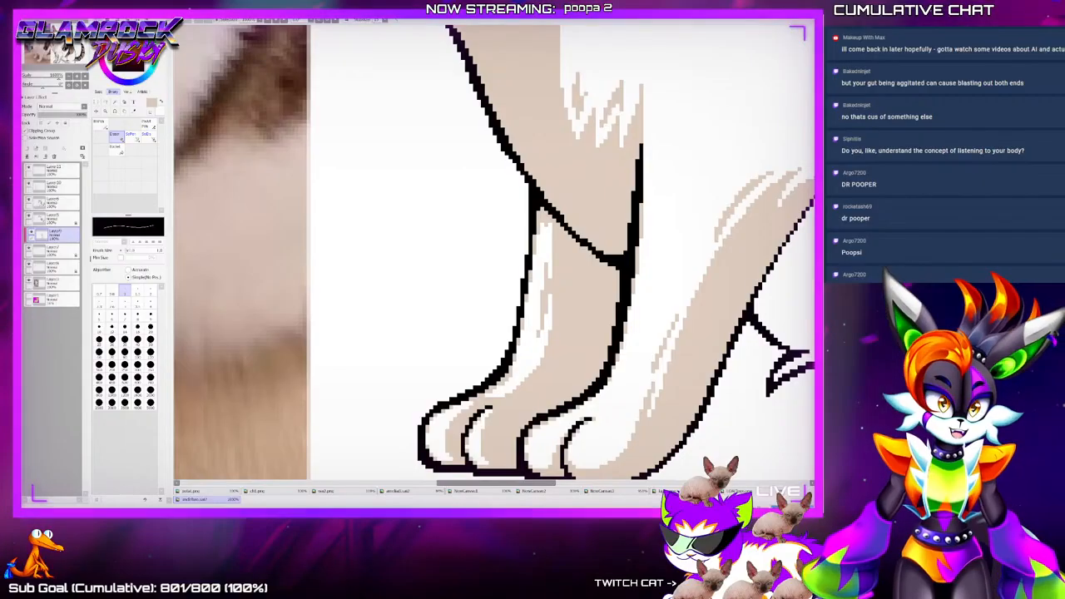
# Fill the white fur between the dark patches on the cat's side with pale beige using a larger brush
pyautogui.scroll(-8, 576, 375)
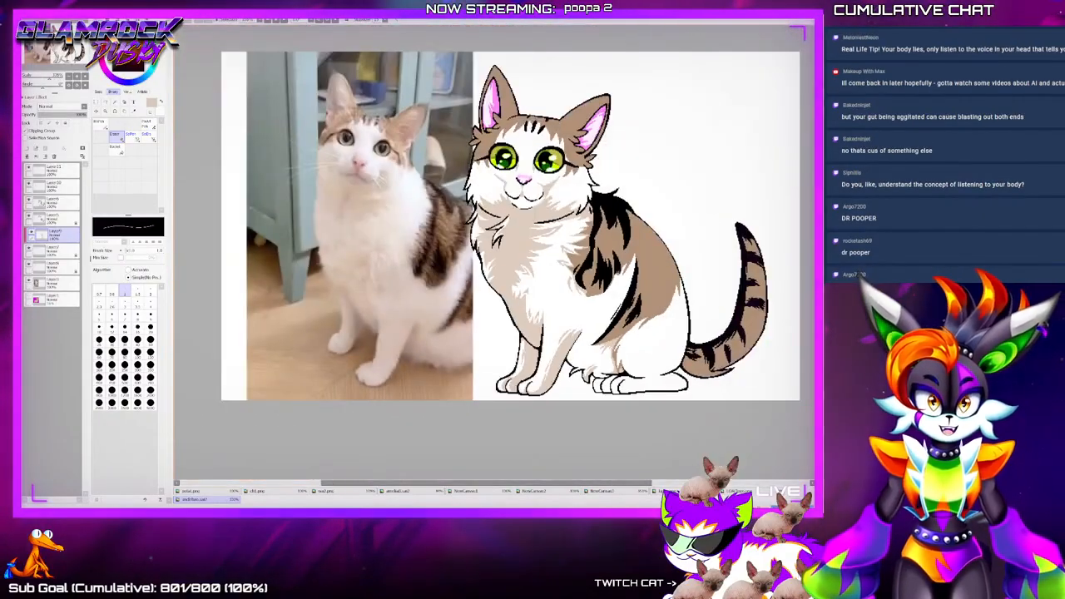
pyautogui.scroll(4, 552, 385)
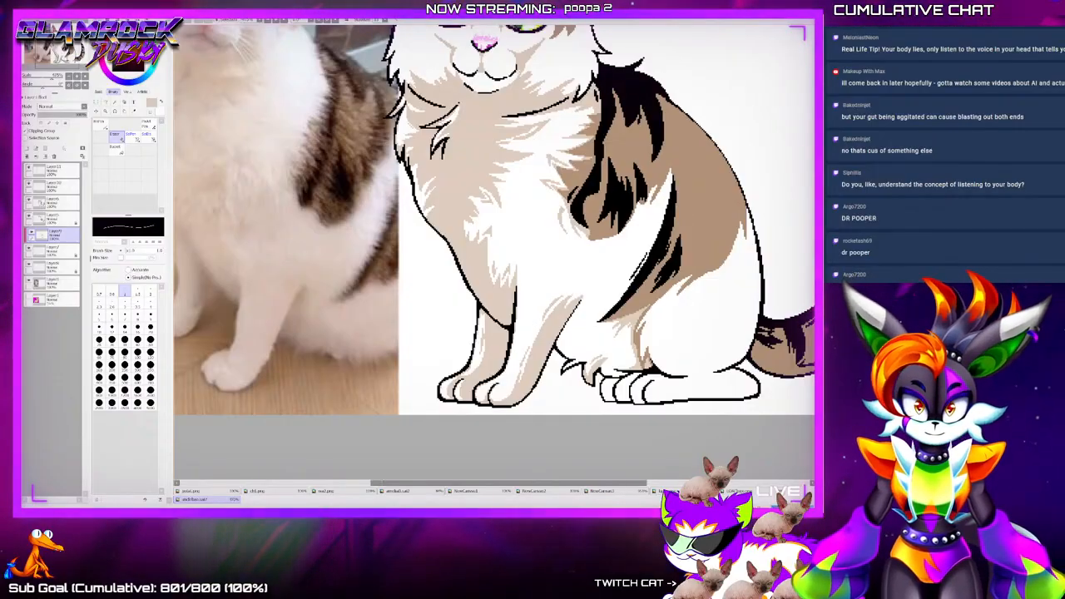
pyautogui.scroll(-3, 471, 265)
pyautogui.scroll(2, 673, 259)
pyautogui.scroll(3, 605, 271)
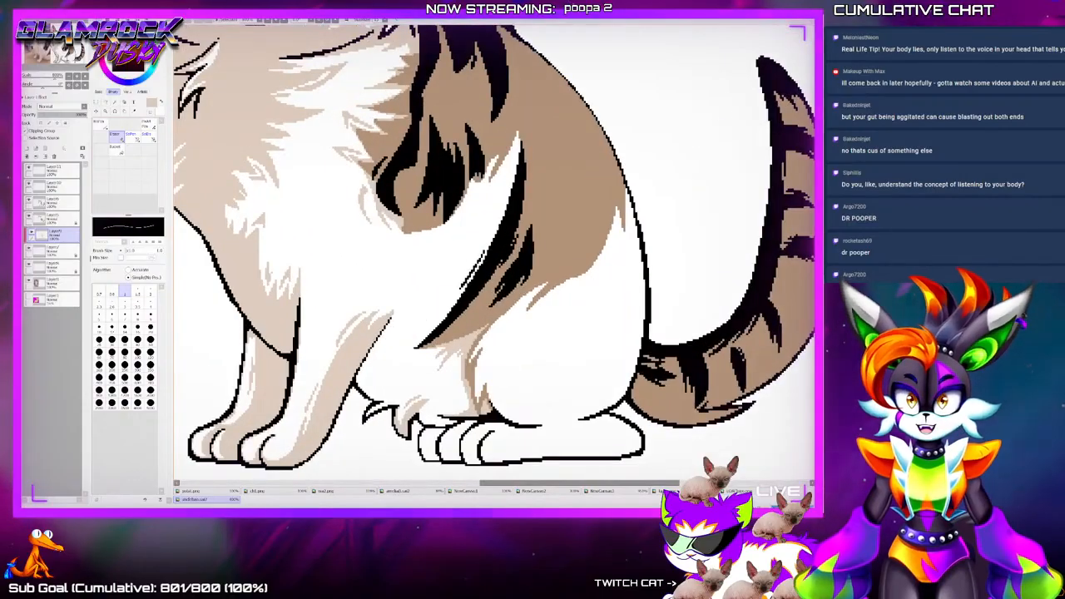
pyautogui.click(100, 124)
pyautogui.click(151, 303)
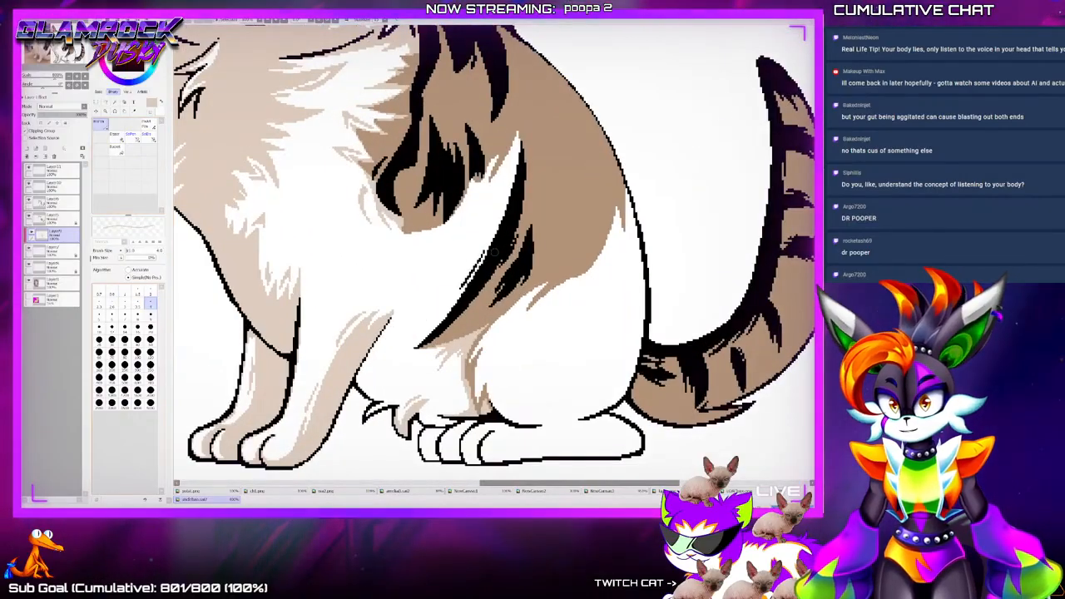
pyautogui.press(']')
pyautogui.press(']')
pyautogui.press(']')
pyautogui.press(']')
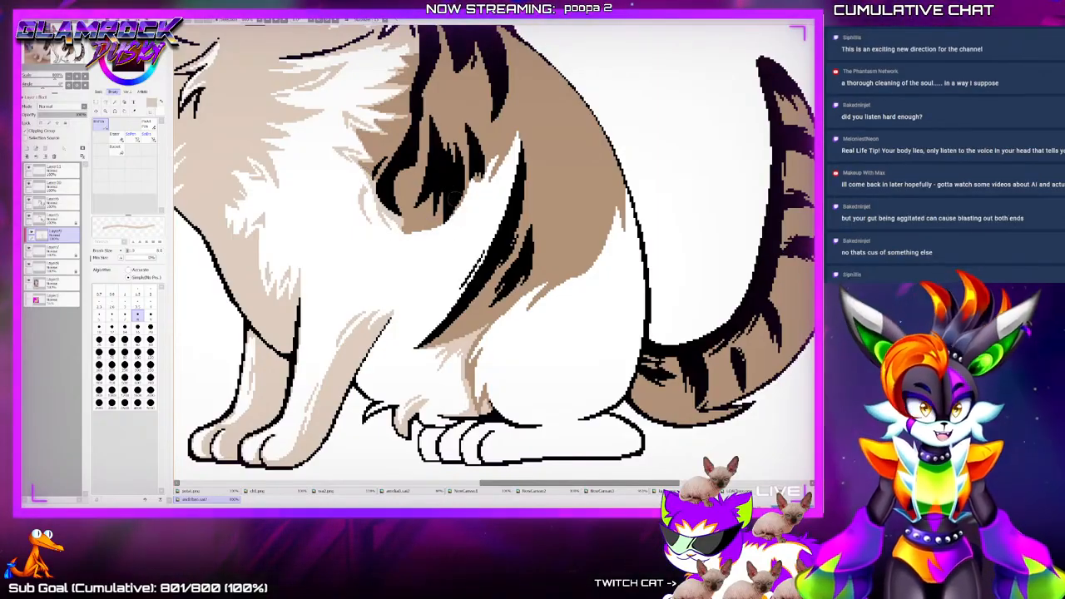
pyautogui.moveTo(463, 207)
pyautogui.mouseDown()
pyautogui.moveTo(472, 243)
pyautogui.moveTo(459, 295)
pyautogui.moveTo(499, 197)
pyautogui.mouseUp()
pyautogui.moveTo(478, 253)
pyautogui.mouseDown()
pyautogui.moveTo(472, 181)
pyautogui.moveTo(512, 148)
pyautogui.mouseUp()
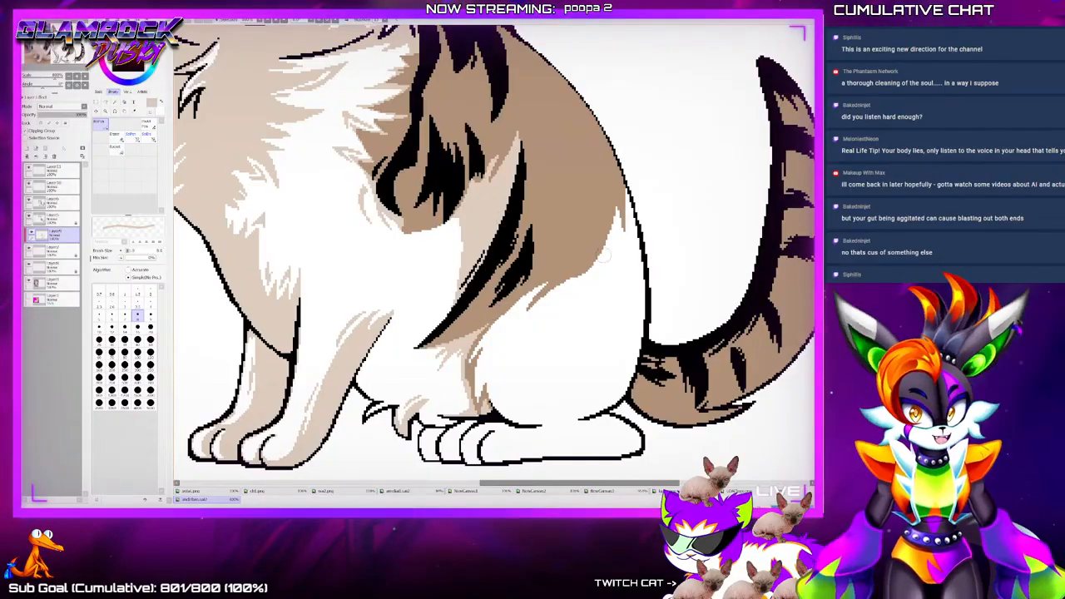
# Shade the rear side of the haunch in pale beige up to the brown patch and refine its edge with a 1-pixel brush
pyautogui.moveTo(559, 285)
pyautogui.mouseDown()
pyautogui.moveTo(584, 378)
pyautogui.moveTo(576, 412)
pyautogui.moveTo(626, 354)
pyautogui.moveTo(597, 393)
pyautogui.moveTo(600, 258)
pyautogui.moveTo(582, 283)
pyautogui.mouseUp()
pyautogui.moveTo(597, 394)
pyautogui.mouseDown()
pyautogui.moveTo(622, 283)
pyautogui.moveTo(636, 333)
pyautogui.moveTo(655, 261)
pyautogui.mouseUp()
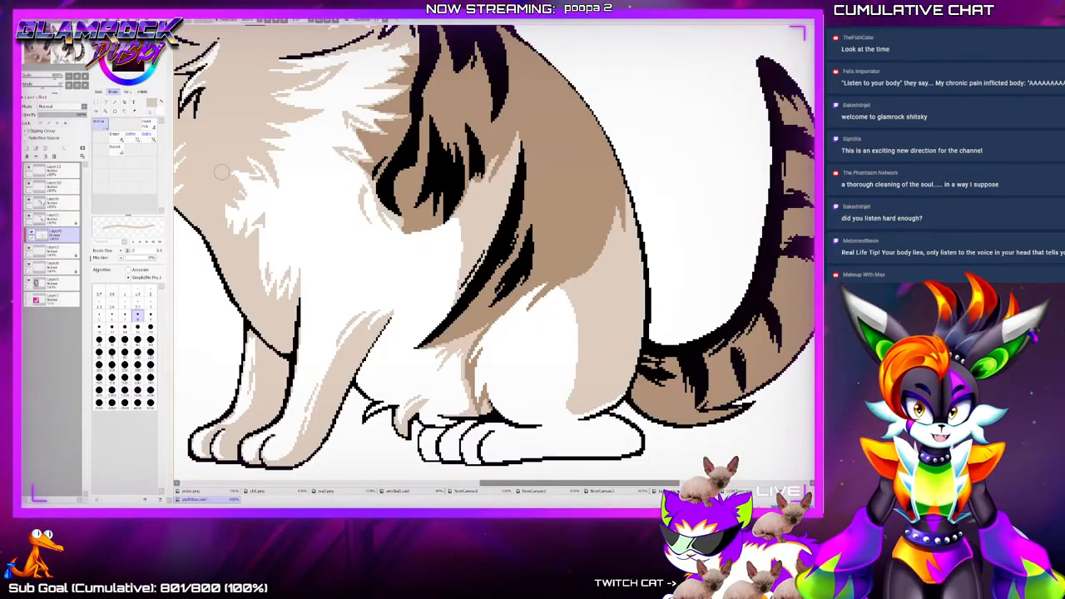
pyautogui.click(124, 292)
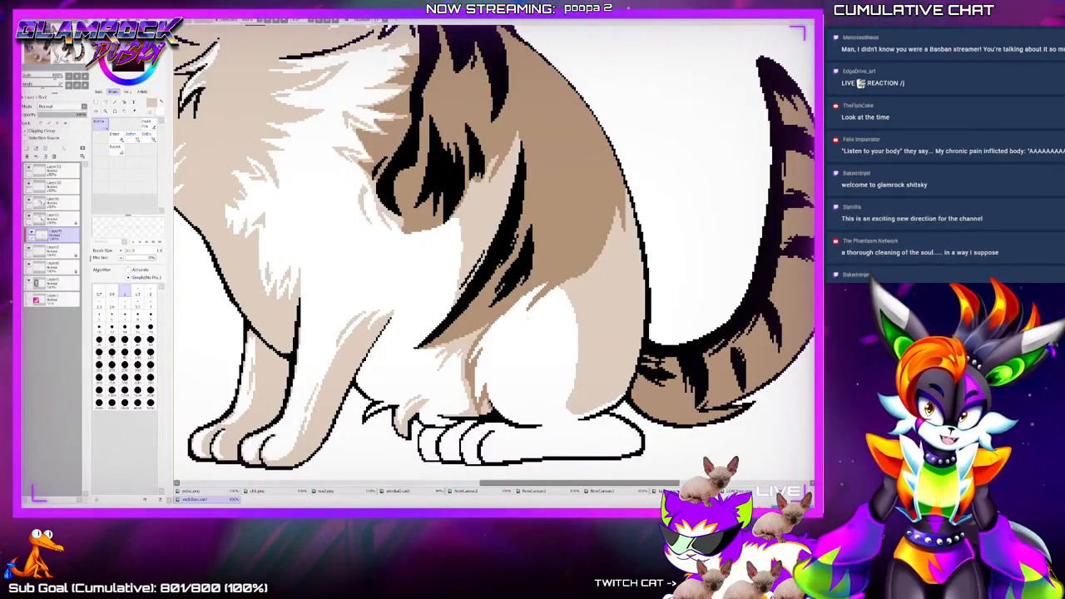
pyautogui.scroll(2, 542, 427)
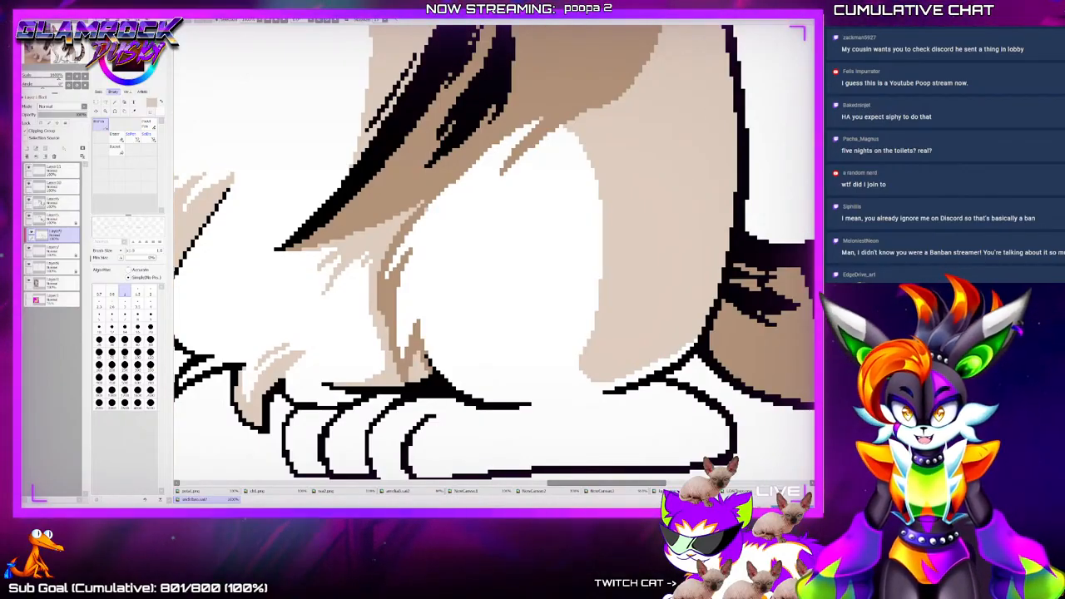
# Extend the haunch's pale beige shading forward above the hind foot and end it in fine fur strands
pyautogui.scroll(-4, 487, 241)
pyautogui.scroll(3, 520, 326)
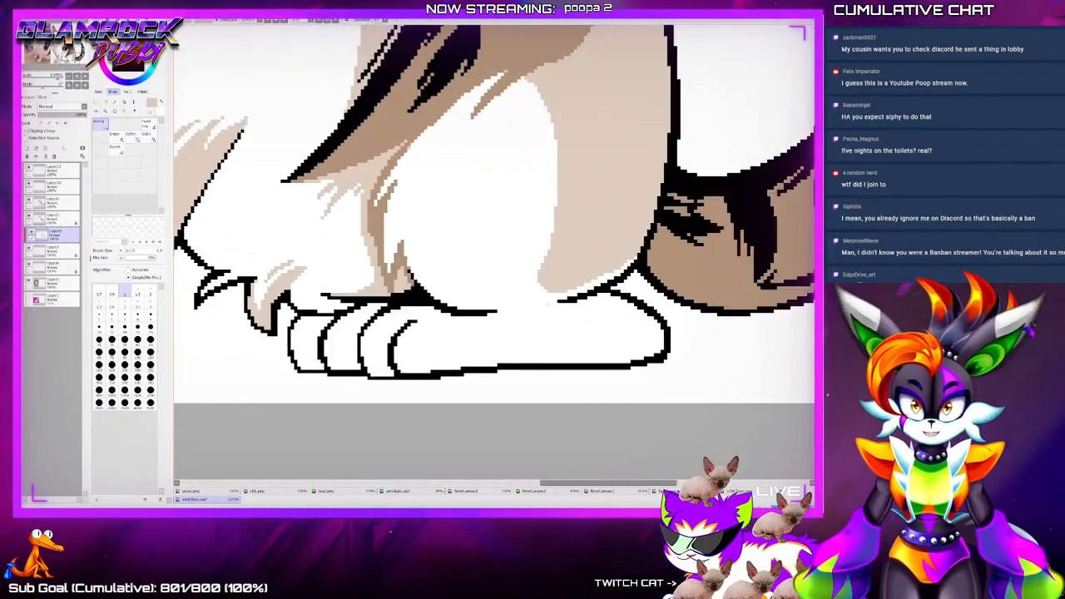
pyautogui.scroll(1, 552, 162)
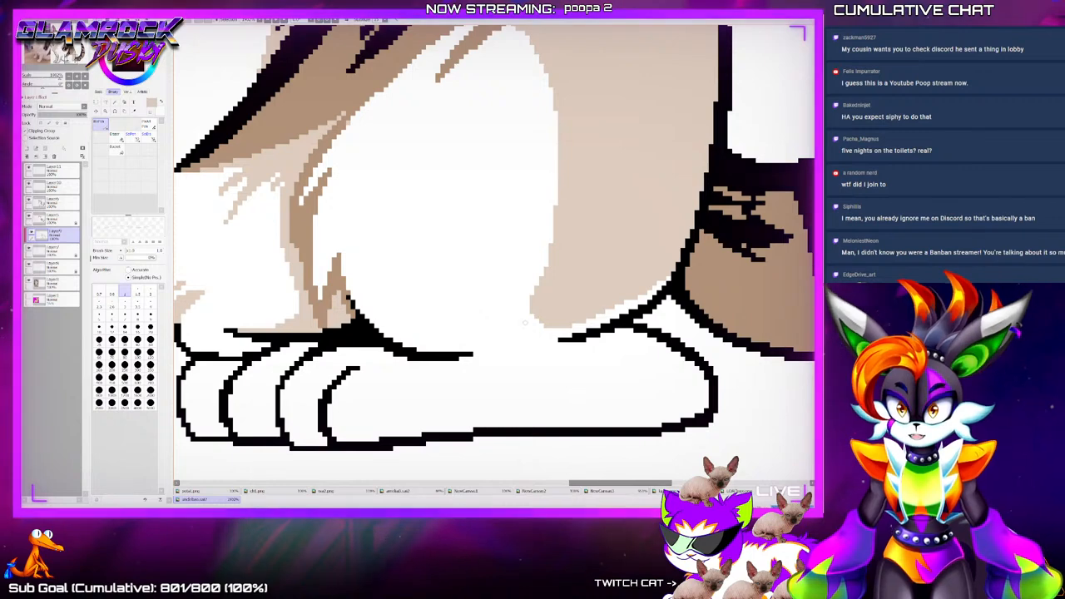
pyautogui.moveTo(495, 333); pyautogui.dragTo(518, 323)
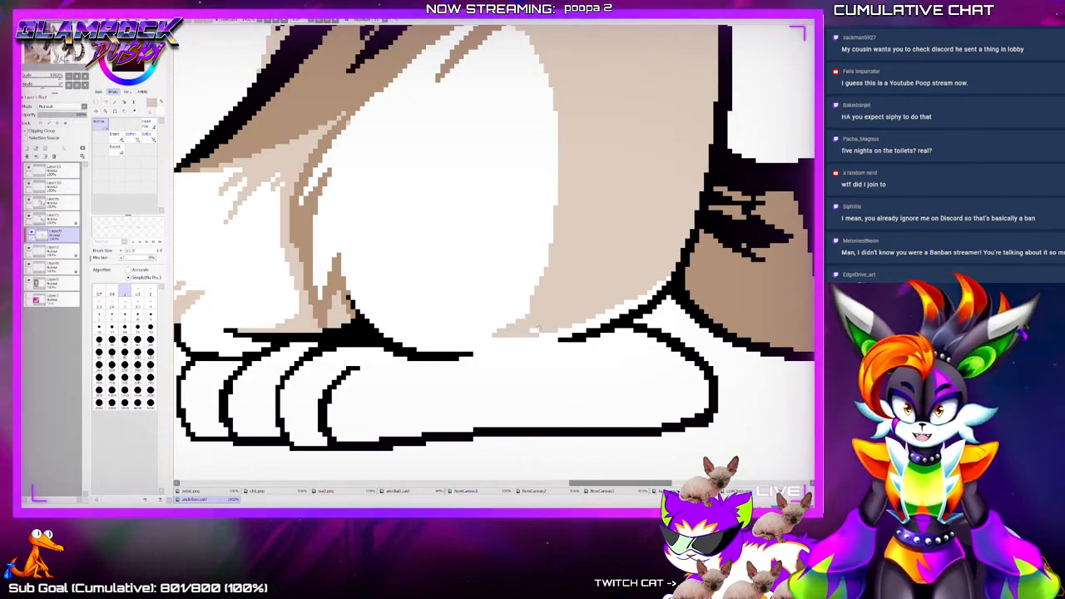
pyautogui.moveTo(518, 322); pyautogui.dragTo(476, 335)
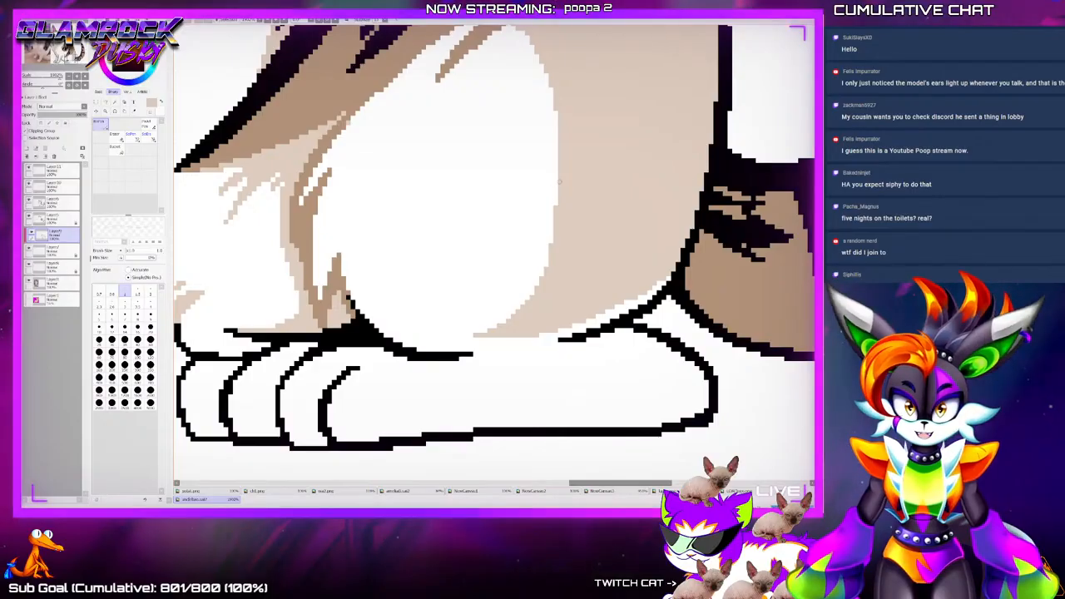
pyautogui.moveTo(509, 287)
pyautogui.mouseDown()
pyautogui.moveTo(546, 252)
pyautogui.moveTo(500, 306)
pyautogui.moveTo(518, 284)
pyautogui.mouseUp()
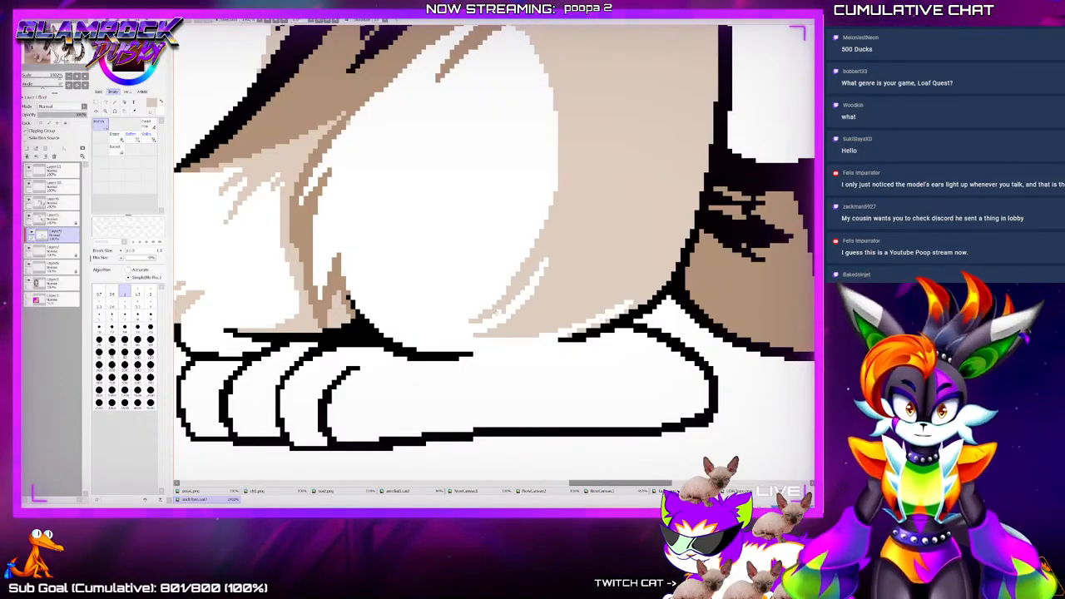
pyautogui.moveTo(543, 274); pyautogui.dragTo(517, 299)
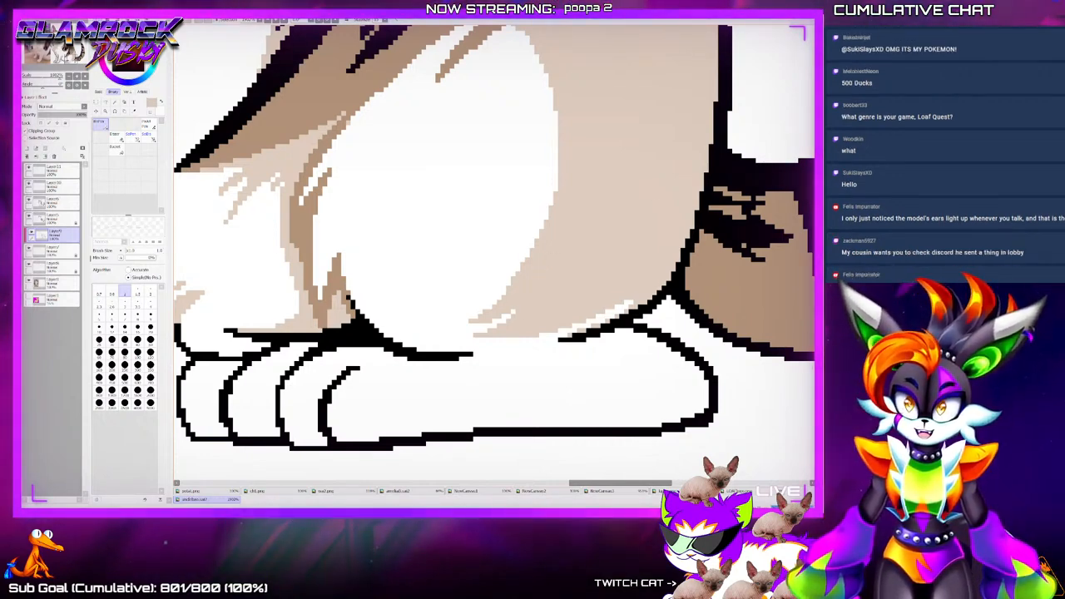
# Blend the haunch's upper and front edges with pale beige shading and thin strands around the brown fur tufts
pyautogui.scroll(5, 543, 171)
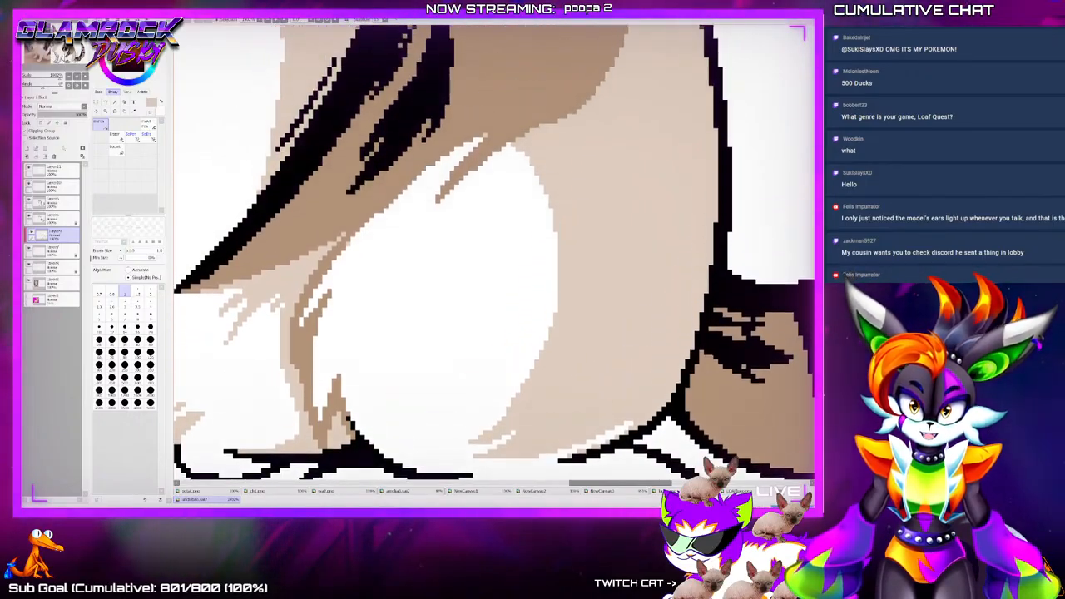
pyautogui.moveTo(525, 178); pyautogui.dragTo(499, 179)
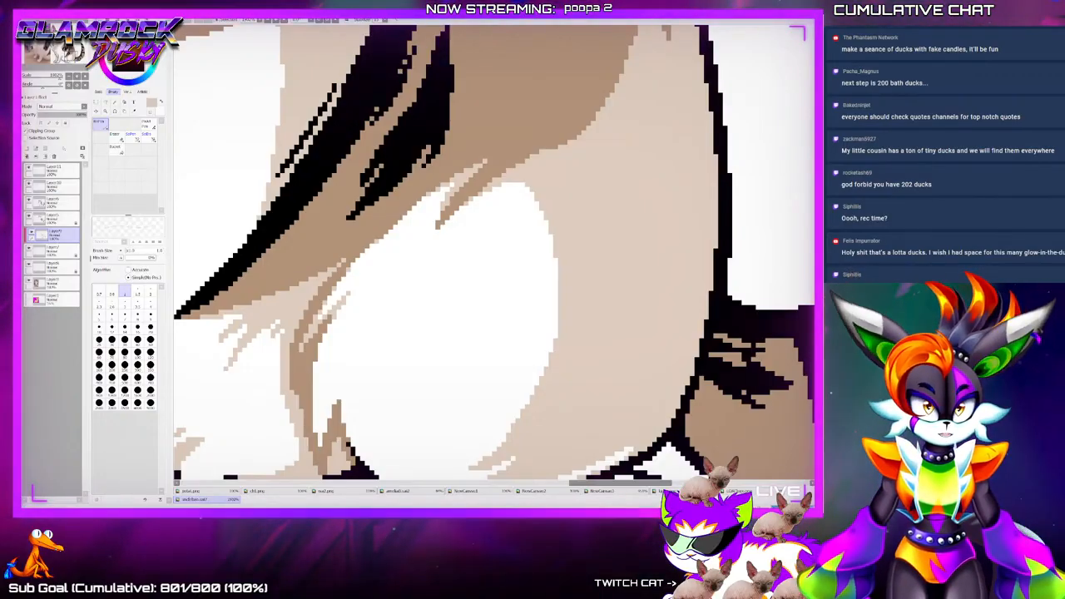
pyautogui.scroll(-6, 534, 291)
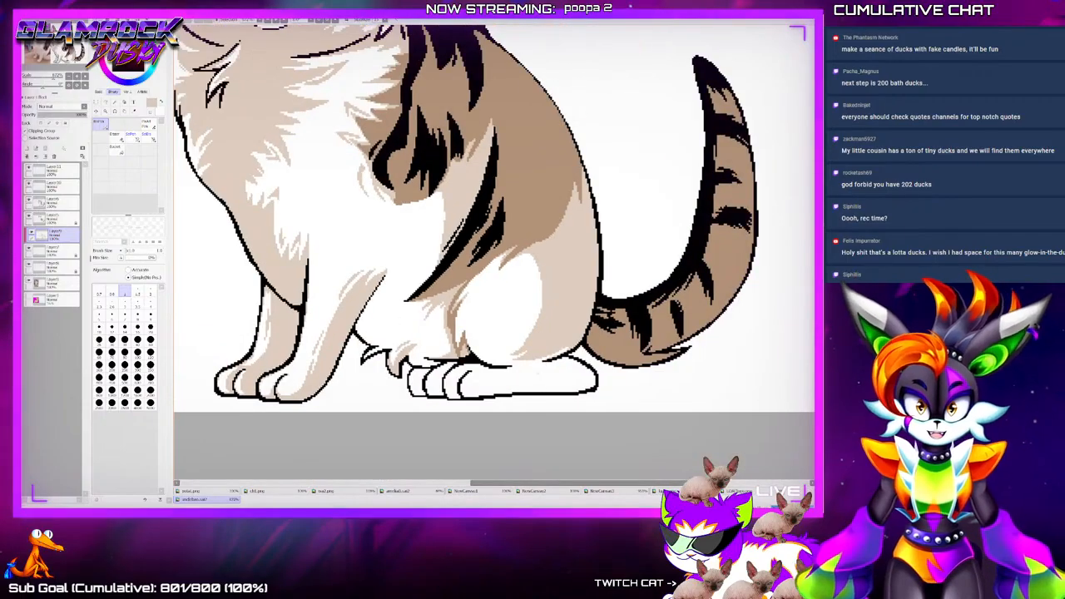
# Draw thin pale beige fur strands inside the white area along the haunch's rear and upper edges
pyautogui.scroll(6, 496, 270)
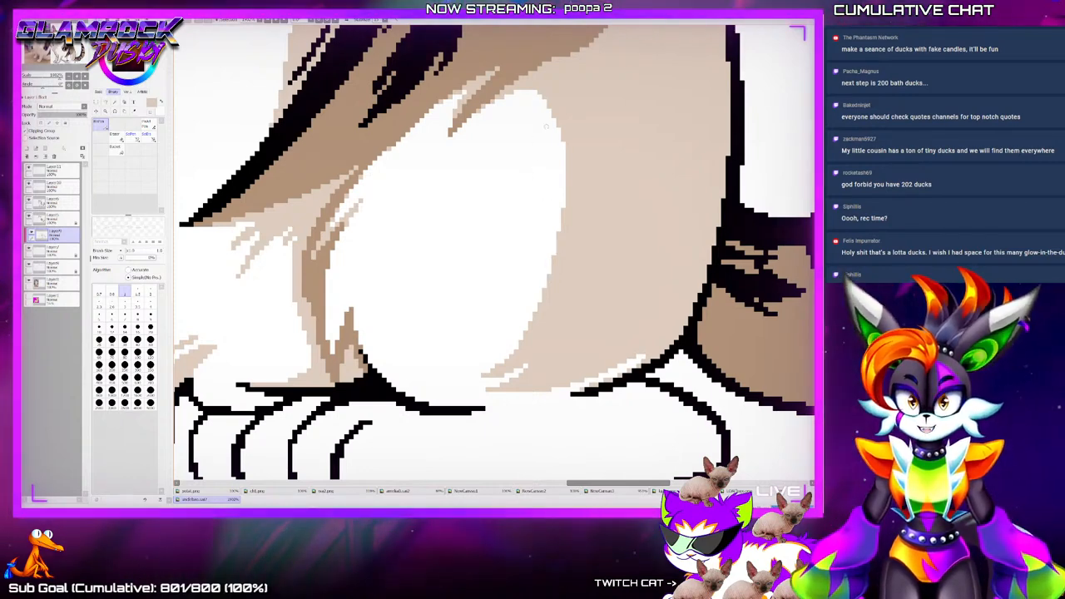
pyautogui.moveTo(547, 126)
pyautogui.mouseDown()
pyautogui.moveTo(545, 200)
pyautogui.moveTo(546, 131)
pyautogui.mouseUp()
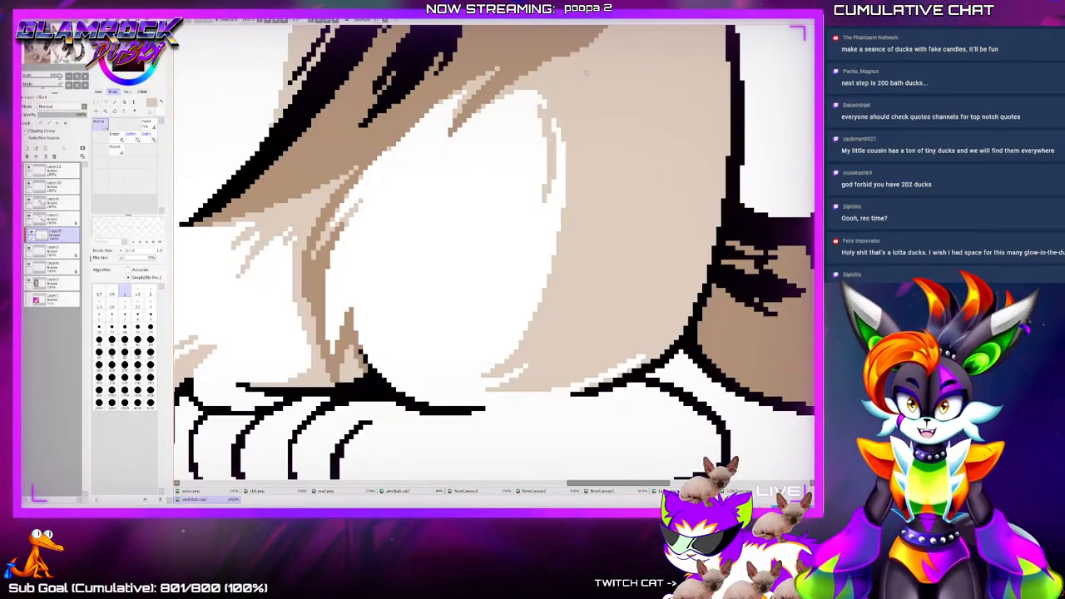
pyautogui.scroll(2, 516, 166)
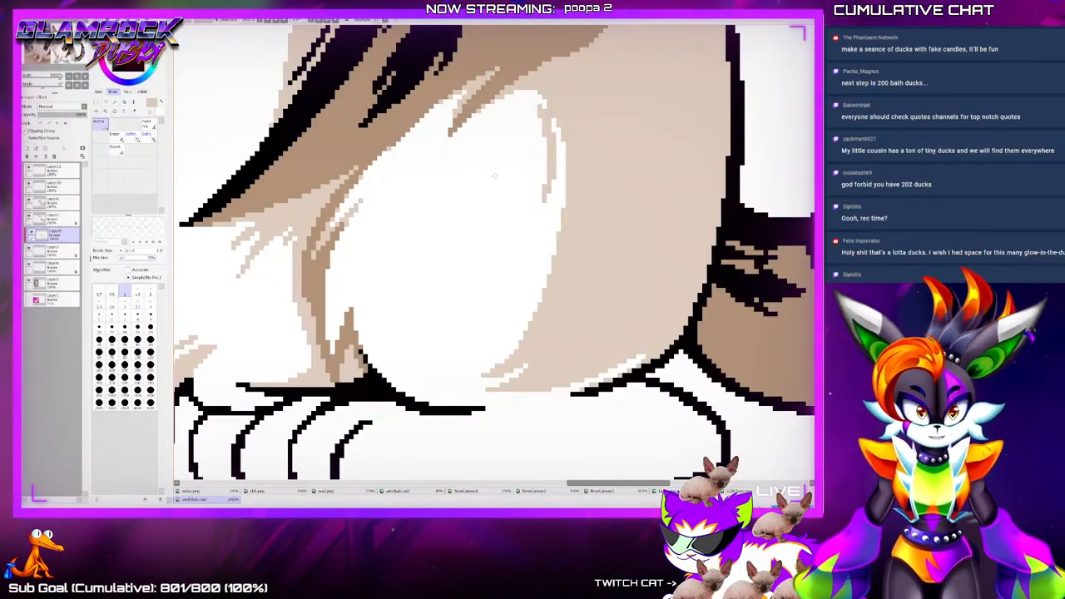
pyautogui.scroll(-2, 351, 280)
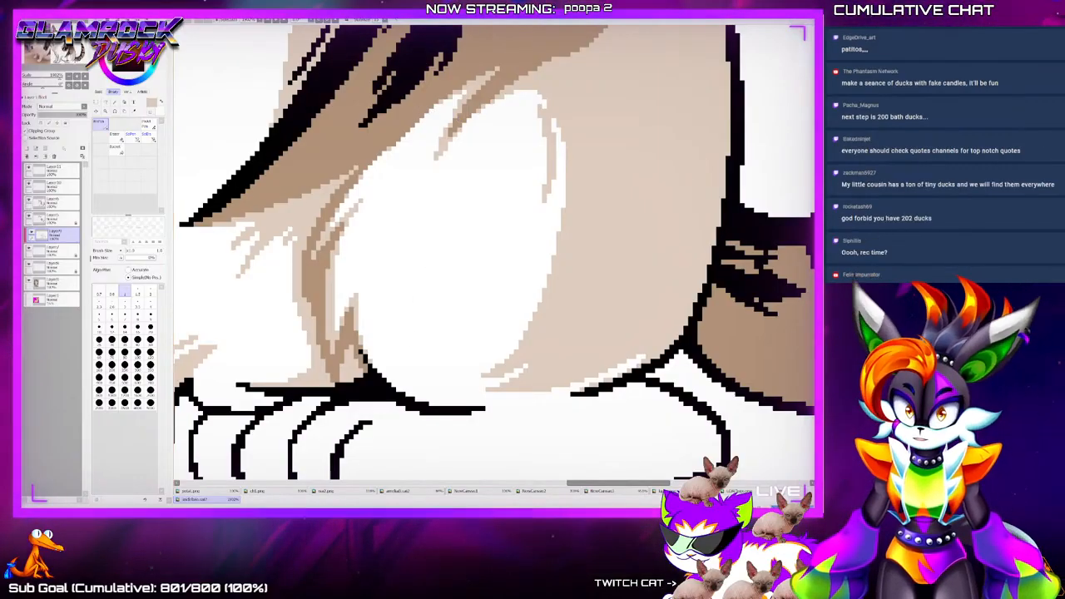
# Edge the haunch's lower front curve in pale beige along the black outline above the hind foot
pyautogui.press('End')
pyautogui.press('End')
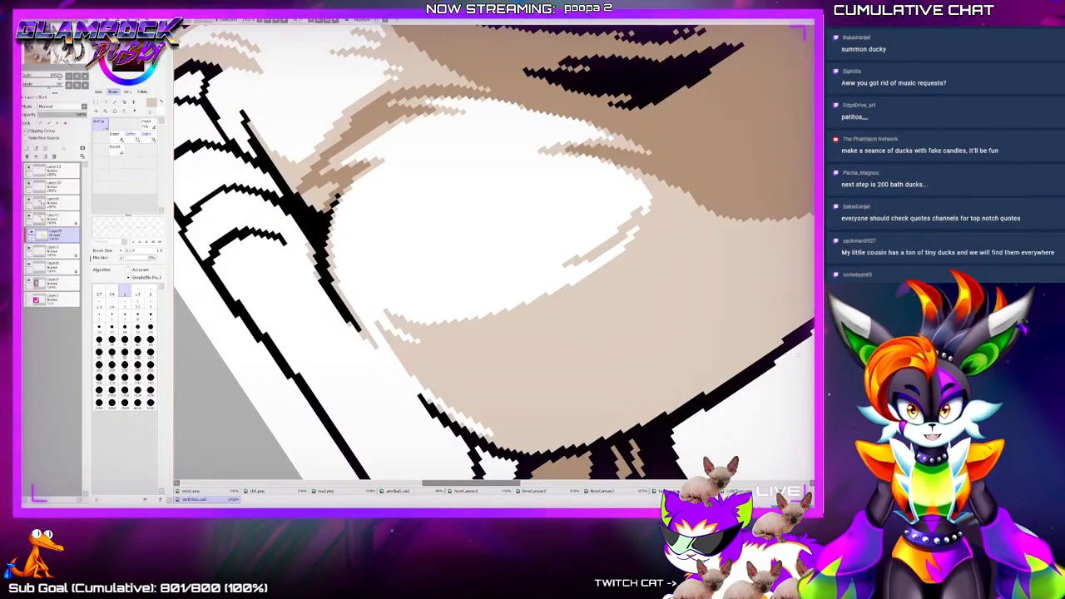
pyautogui.scroll(-3, 495, 252)
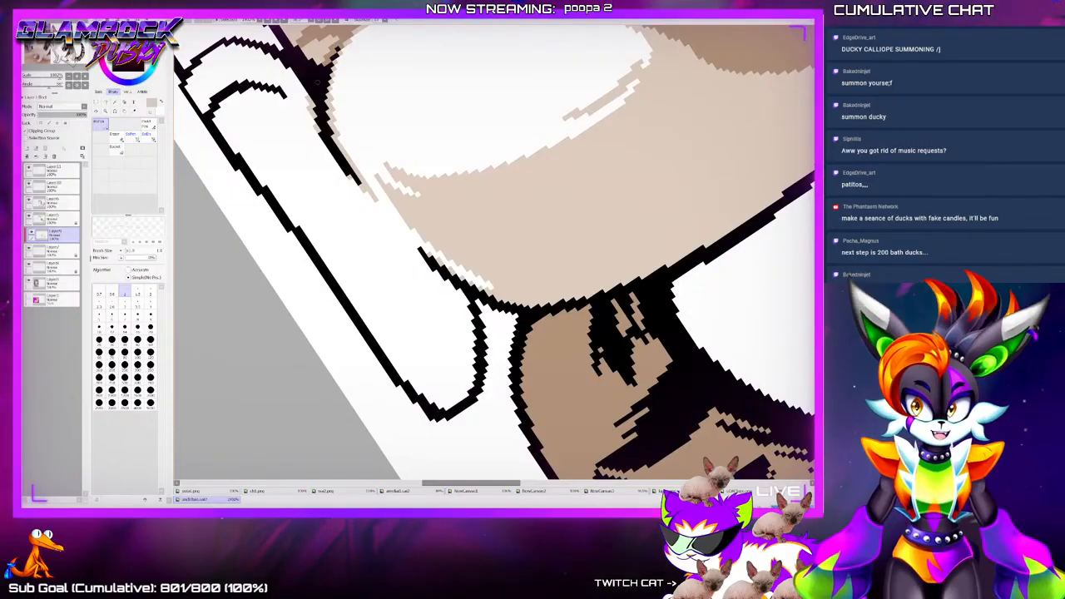
pyautogui.press('Delete')
pyautogui.press('Delete')
pyautogui.press('Delete')
pyautogui.press('Delete')
pyautogui.press('Delete')
pyautogui.press('Delete')
pyautogui.press('Delete')
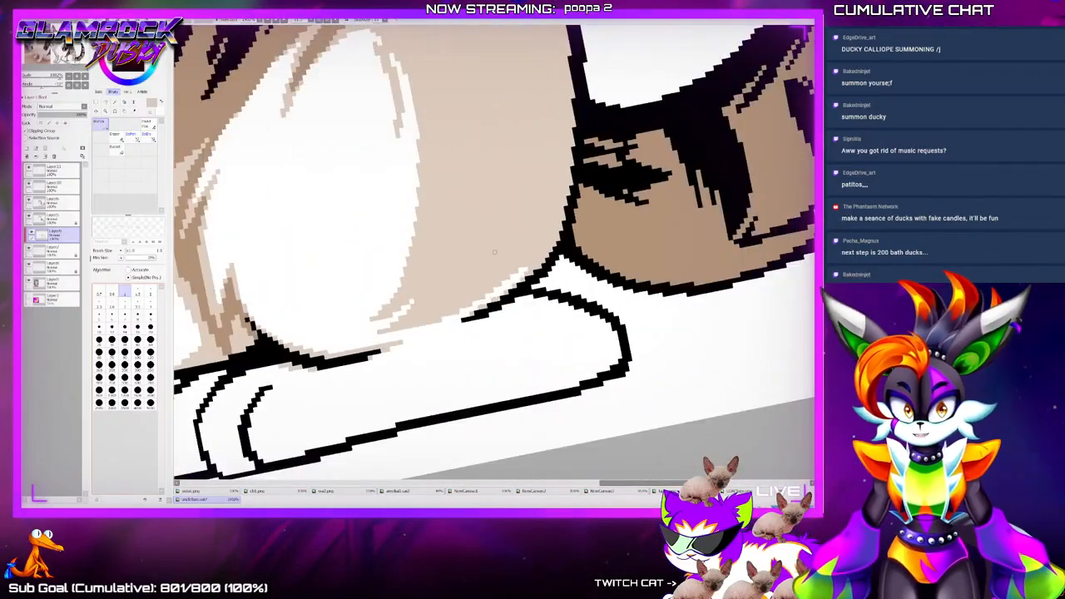
# Fill the hind foot's heel with pale beige using a 2-pixel brush and continue the shading along the sole
pyautogui.click(150, 291)
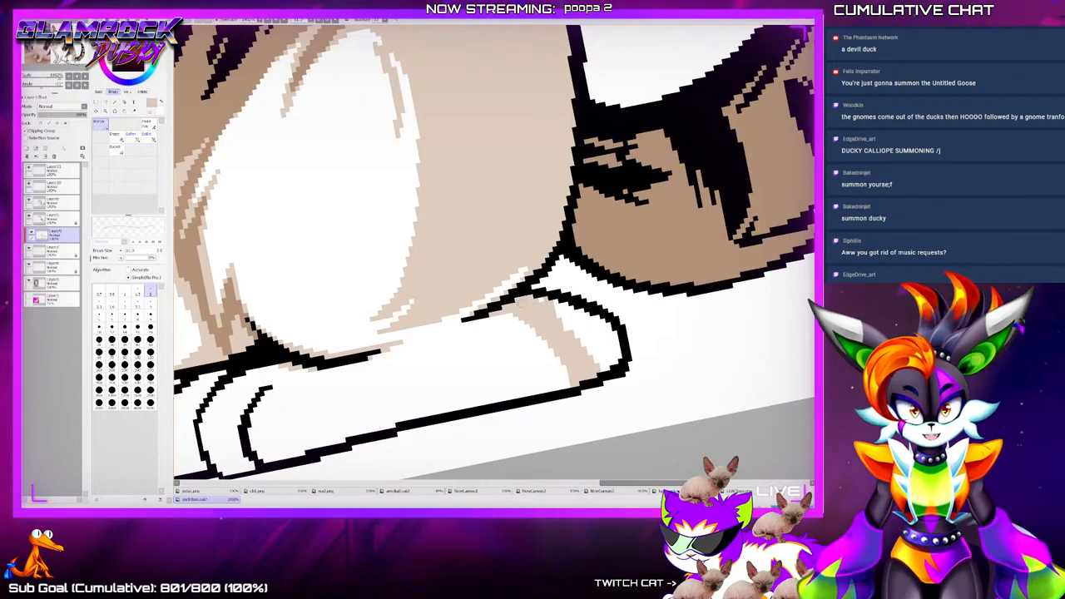
pyautogui.moveTo(576, 331); pyautogui.dragTo(593, 358)
pyautogui.moveTo(597, 317); pyautogui.dragTo(612, 366)
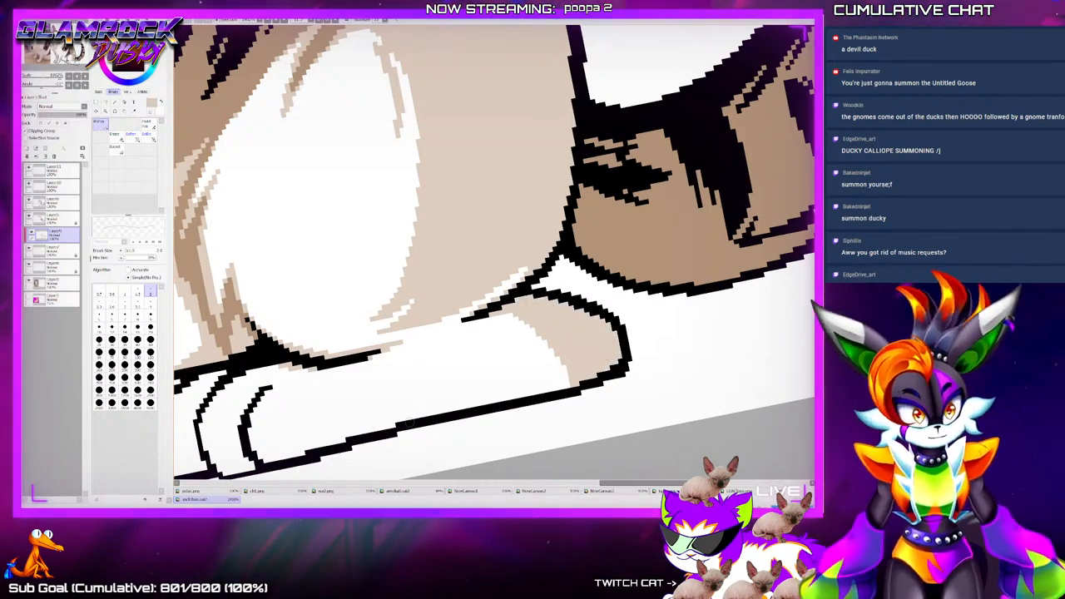
pyautogui.moveTo(574, 379)
pyautogui.mouseDown()
pyautogui.moveTo(509, 392)
pyautogui.moveTo(569, 384)
pyautogui.mouseUp()
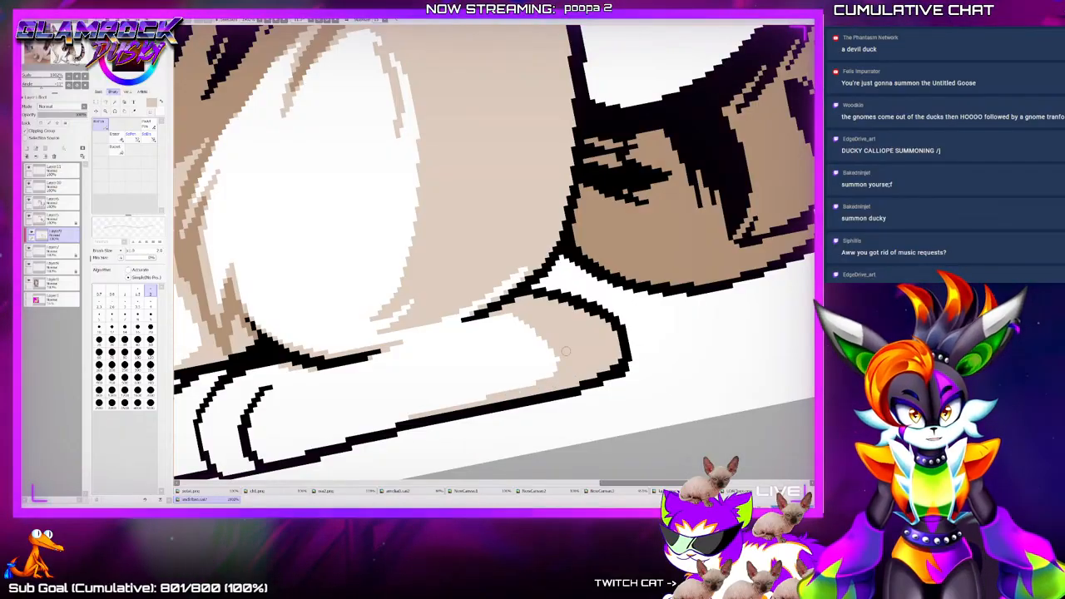
# Shade the top of the hind foot beneath the haunch in pale beige with a 1-pixel brush, joining it to the heel
pyautogui.press('[')
pyautogui.press('[')
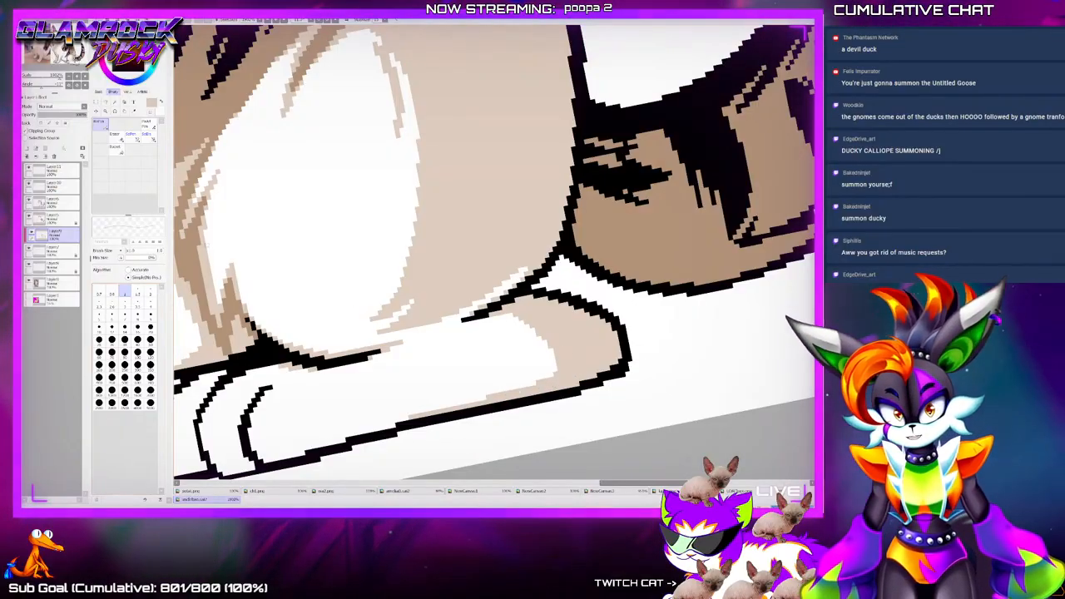
pyautogui.moveTo(381, 353); pyautogui.dragTo(479, 333)
pyautogui.moveTo(412, 344); pyautogui.dragTo(496, 323)
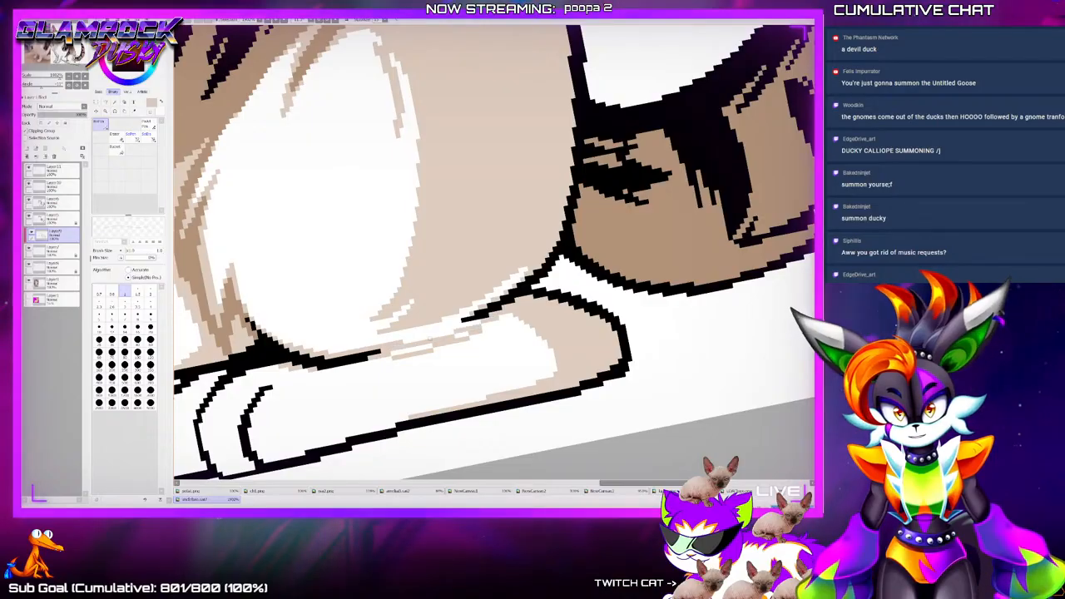
pyautogui.moveTo(436, 344); pyautogui.dragTo(396, 353)
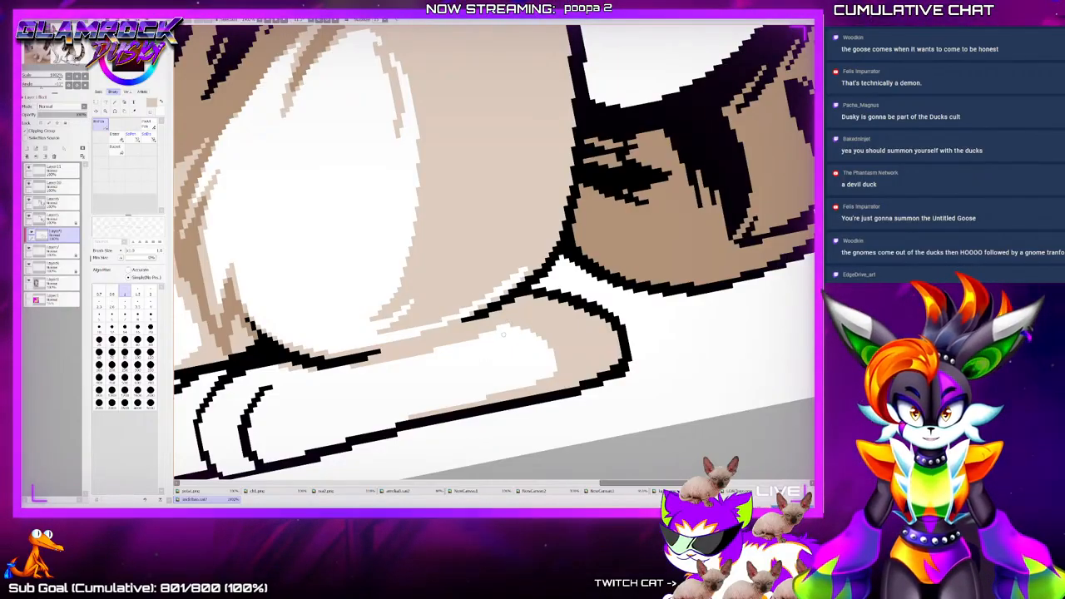
# Shade the hind foot's toes in pale beige, filling the frontmost toe completely with a 2-pixel brush
pyautogui.scroll(-4, 523, 366)
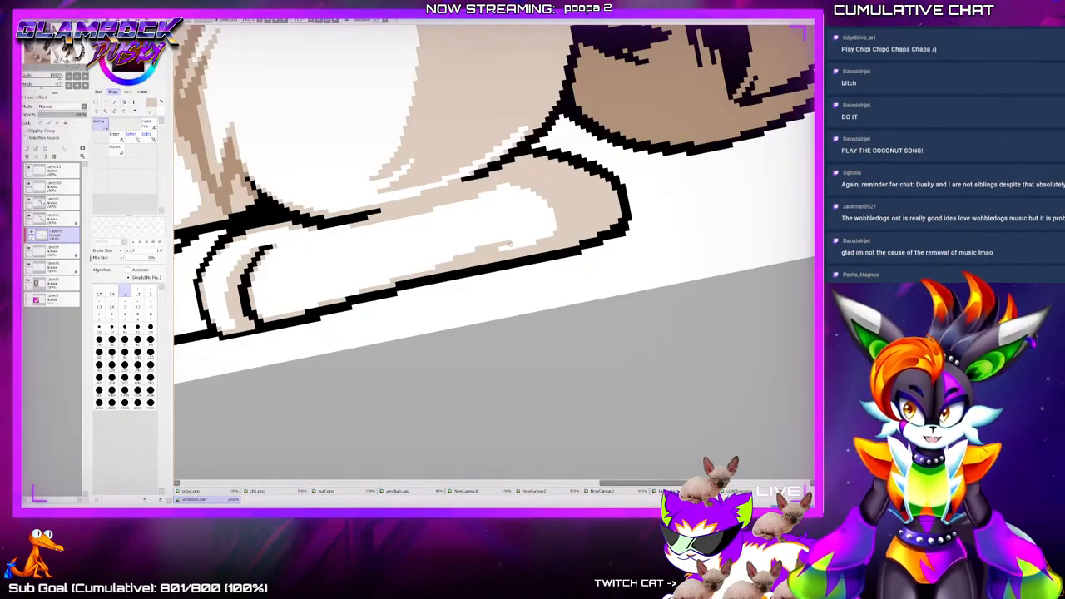
pyautogui.moveTo(646, 483); pyautogui.dragTo(619, 483)
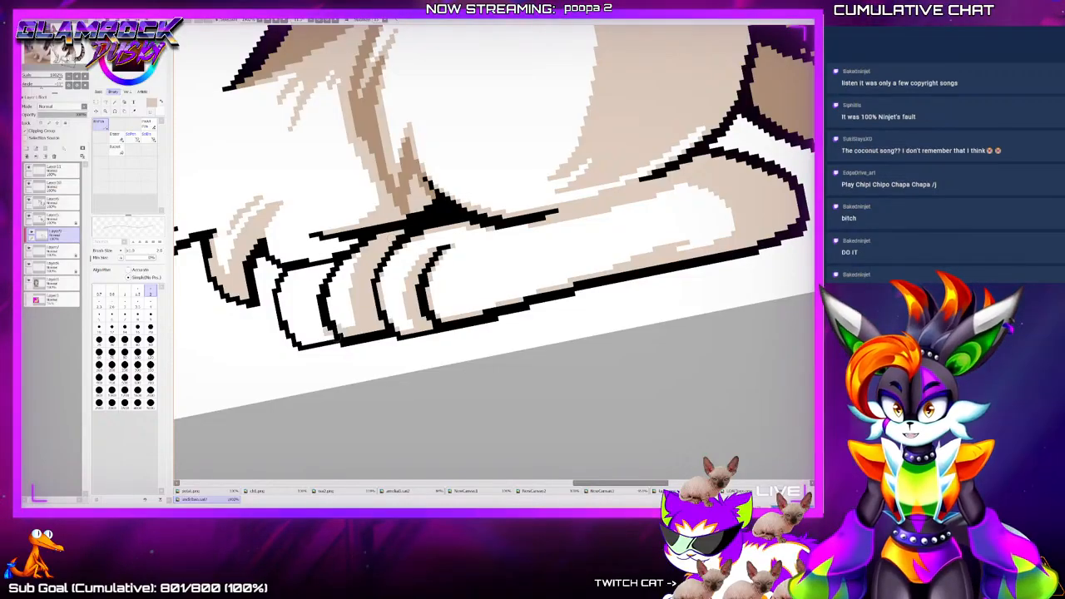
pyautogui.press('[')
pyautogui.press('[')
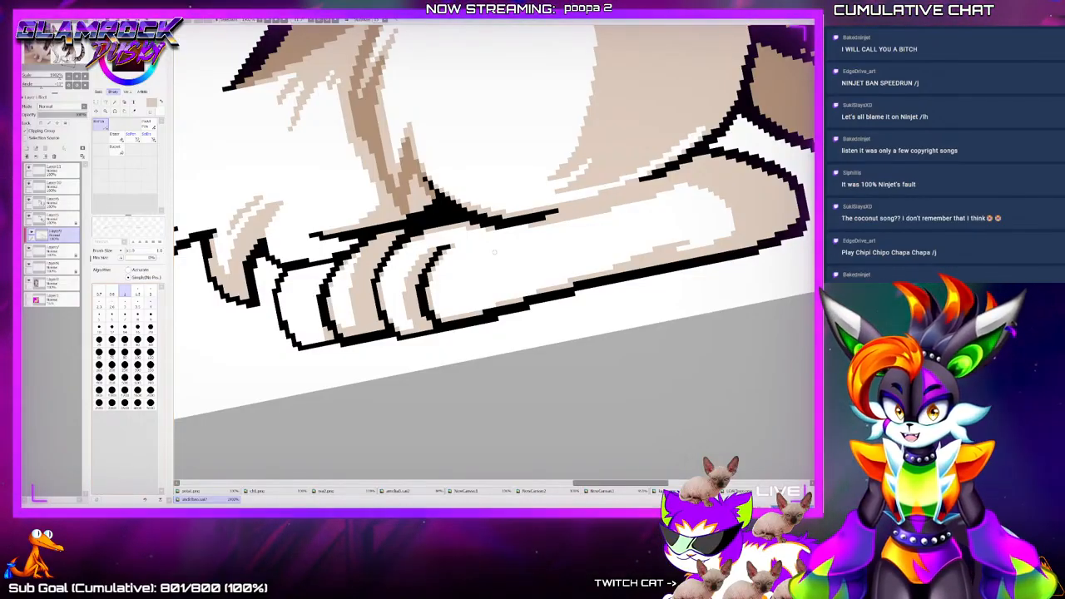
pyautogui.click(150, 302)
pyautogui.moveTo(298, 280)
pyautogui.mouseDown()
pyautogui.moveTo(307, 367)
pyautogui.moveTo(306, 287)
pyautogui.mouseUp()
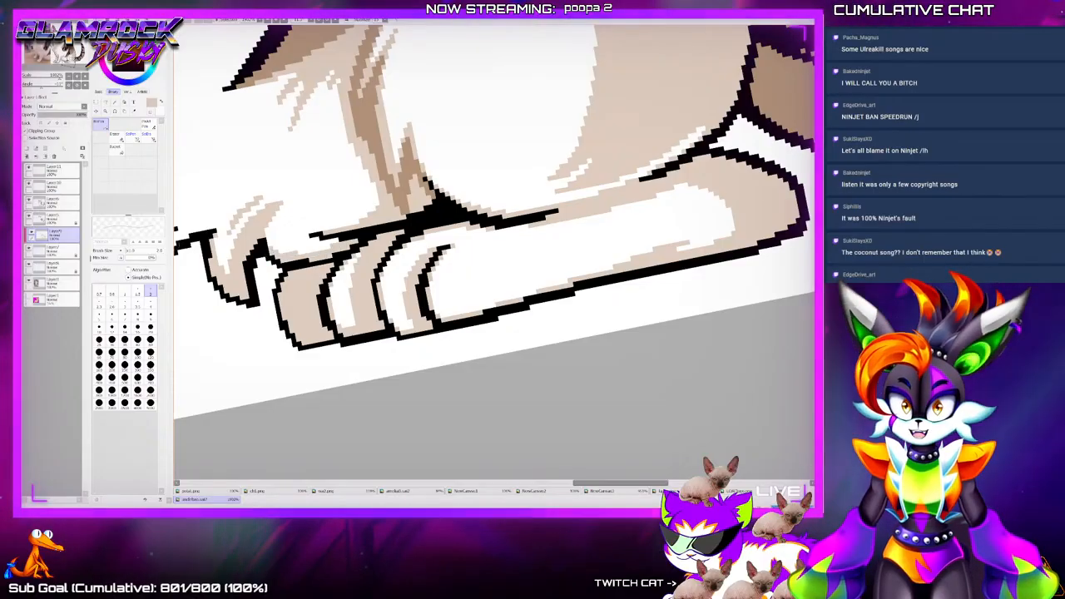
# Add fine pale beige fur strands to the belly just above the hind toes with a 1-pixel brush
pyautogui.press('[')
pyautogui.press('[')
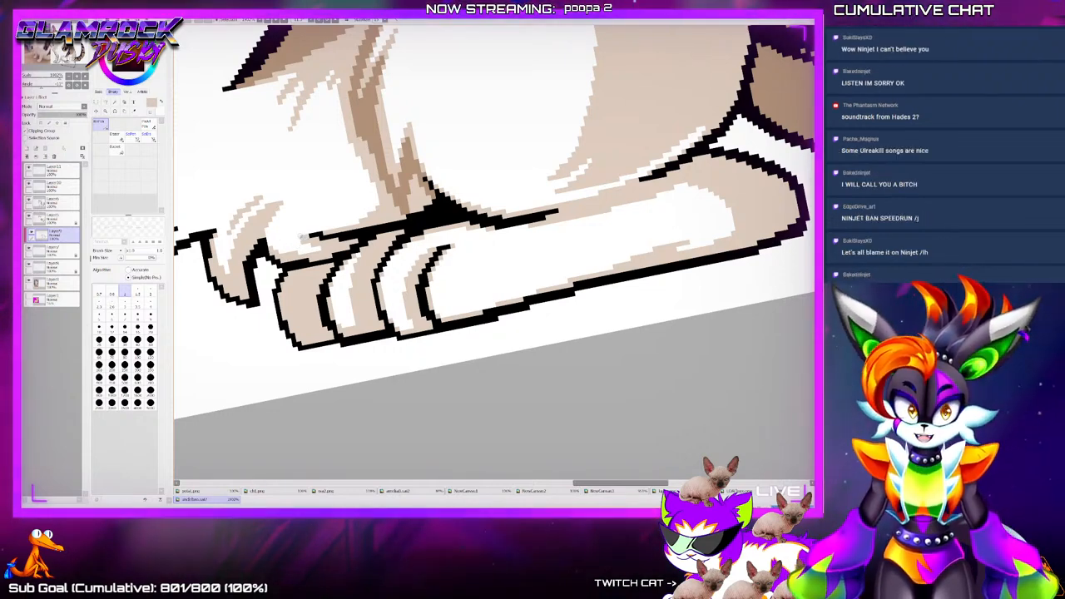
pyautogui.moveTo(302, 235); pyautogui.dragTo(287, 231)
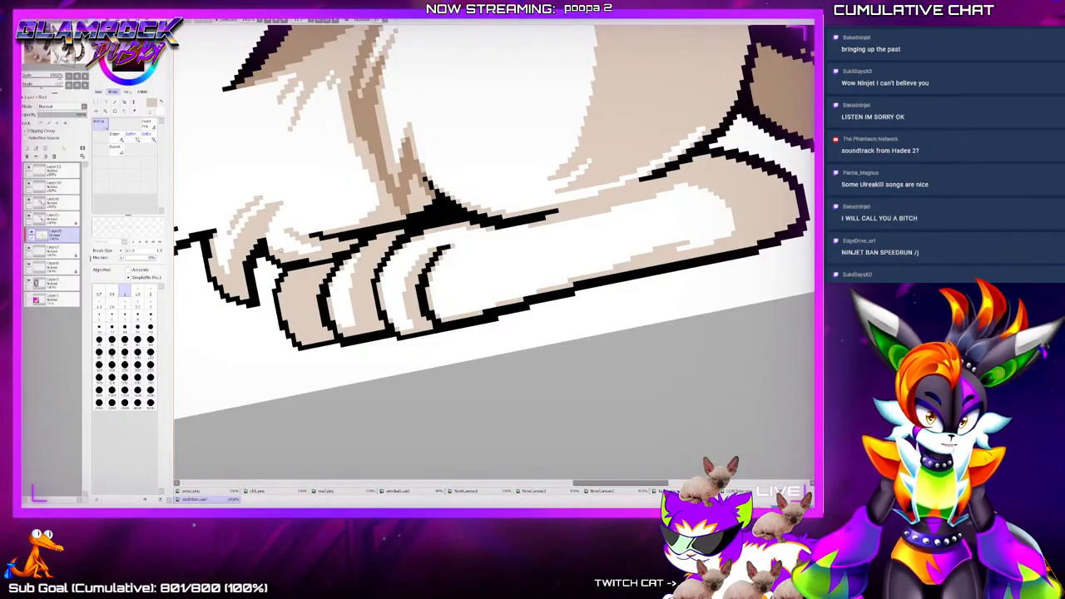
# Shade the belly's front edge behind the front leg in pale beige and add strands at the top of the leg's shading
pyautogui.scroll(-3, 442, 425)
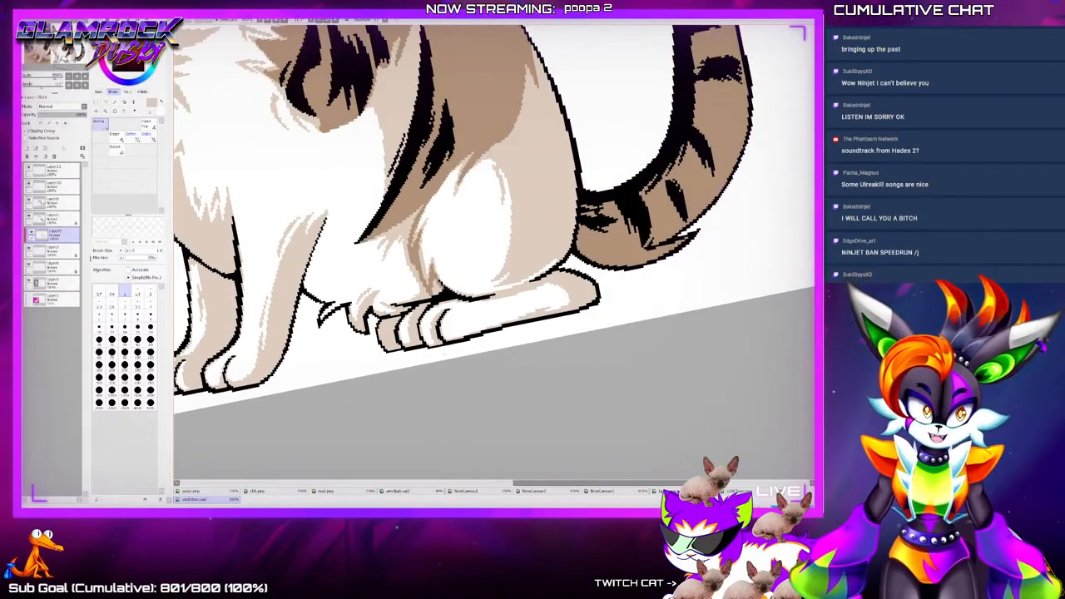
pyautogui.scroll(4, 336, 243)
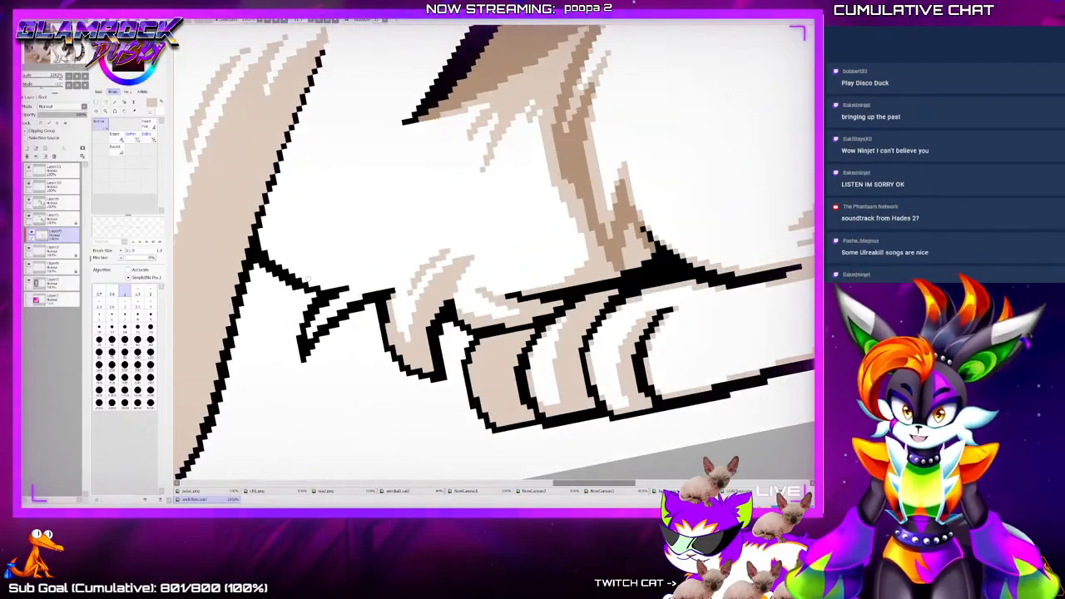
pyautogui.press('End')
pyautogui.press('End')
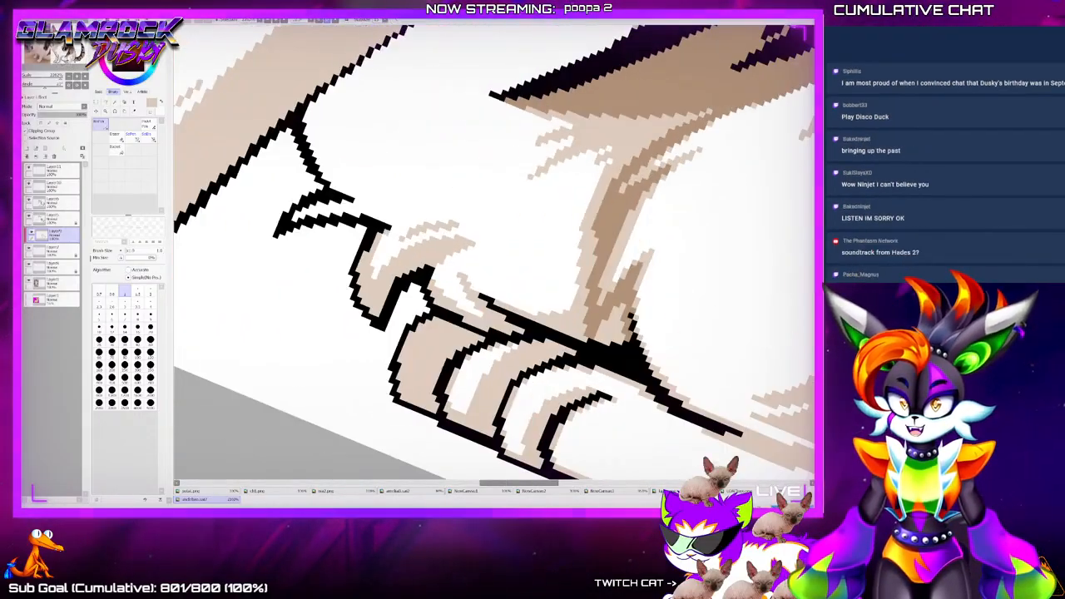
pyautogui.scroll(-3, 307, 261)
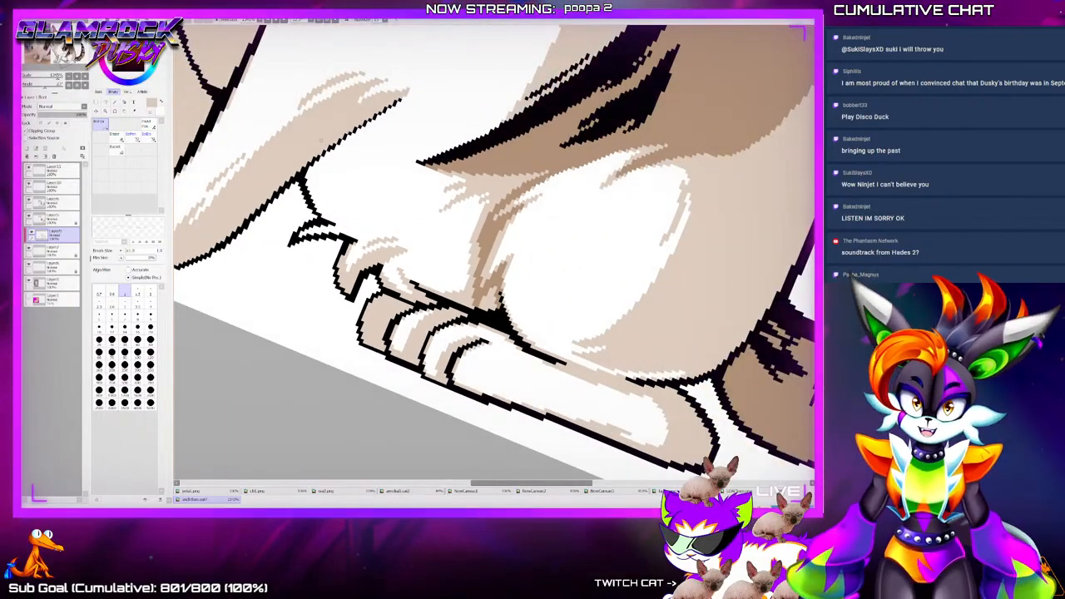
pyautogui.scroll(3, 382, 124)
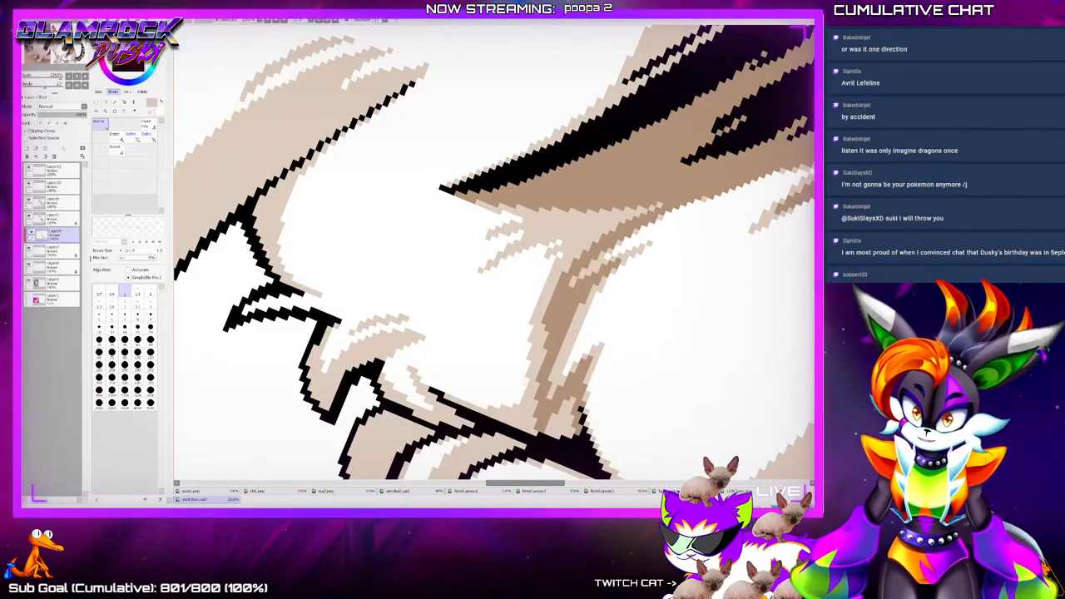
# Extend the pale beige shading into the belly's small pointed fur tuft and up along the front leg's rear outline
pyautogui.scroll(-7, 504, 382)
pyautogui.scroll(3, 466, 380)
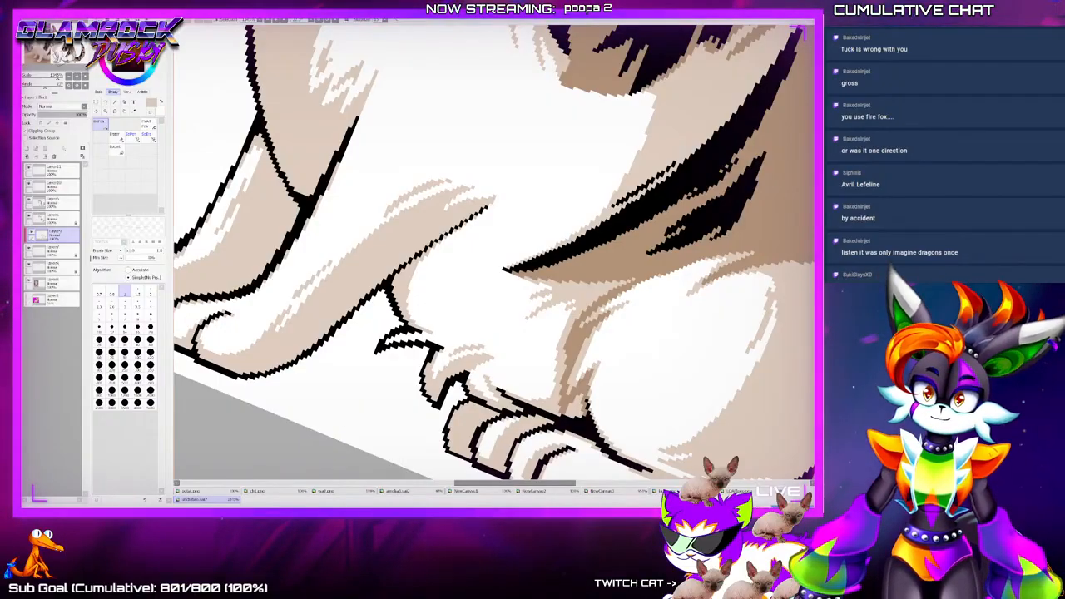
pyautogui.scroll(-4, 473, 402)
pyautogui.scroll(8, 437, 376)
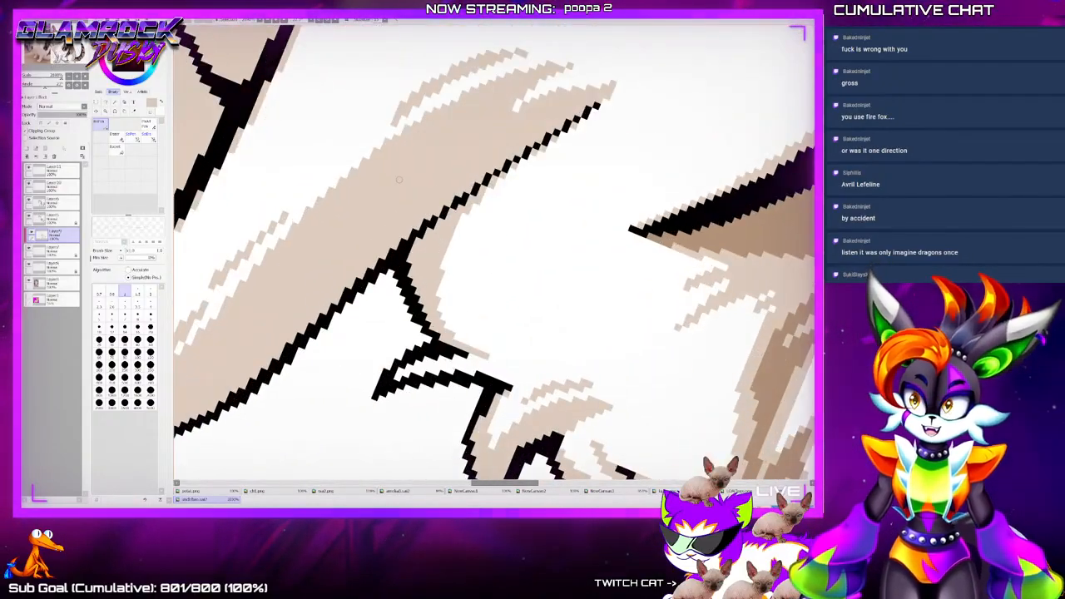
pyautogui.keyDown('alt'); pyautogui.moveTo(382, 59); pyautogui.dragTo(290, 161); pyautogui.keyUp('alt')
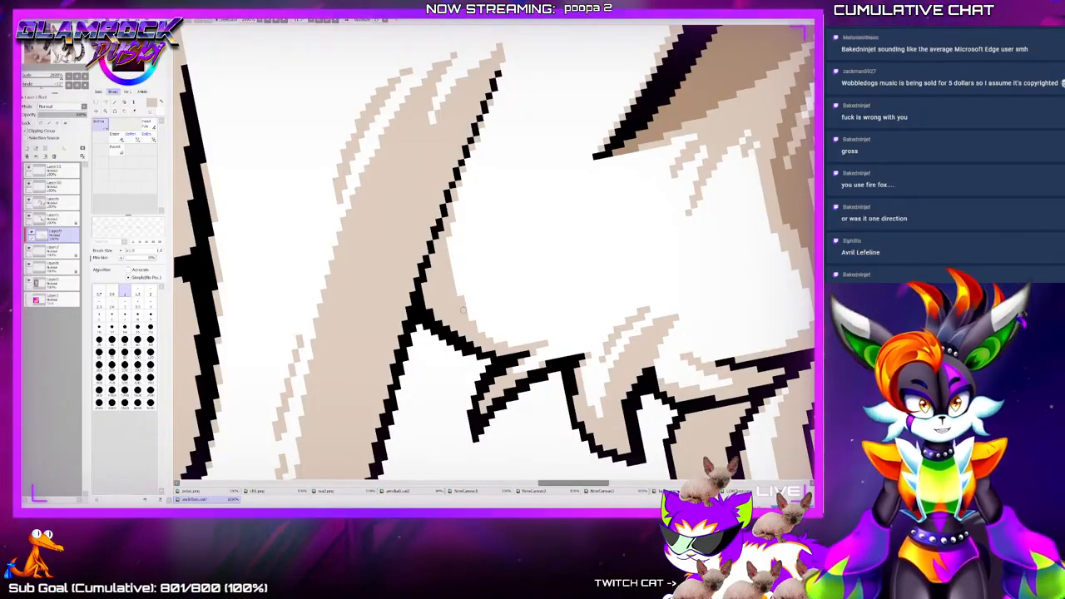
pyautogui.scroll(-6, 472, 309)
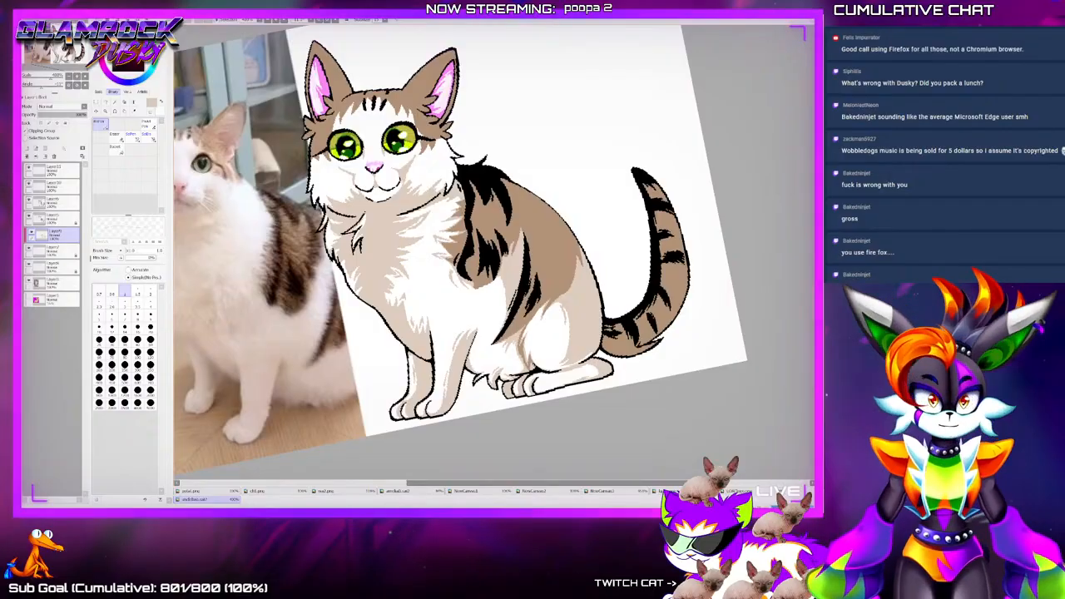
# Break up the lower tip of the long black side stripe with pale beige strands on the topmost layer
pyautogui.scroll(1, 504, 344)
pyautogui.scroll(5, 536, 326)
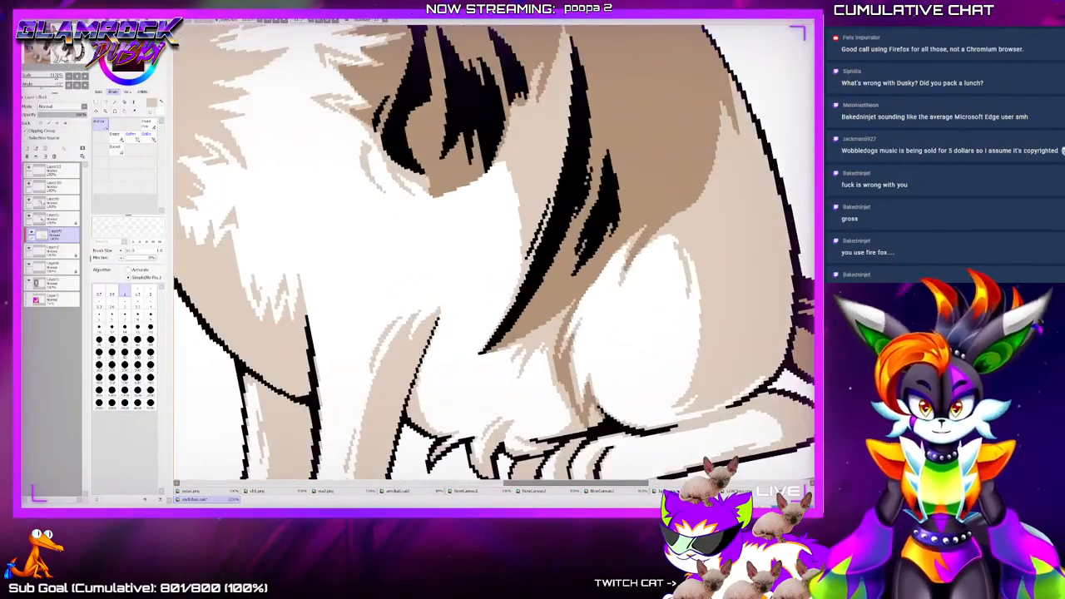
pyautogui.scroll(1, 536, 325)
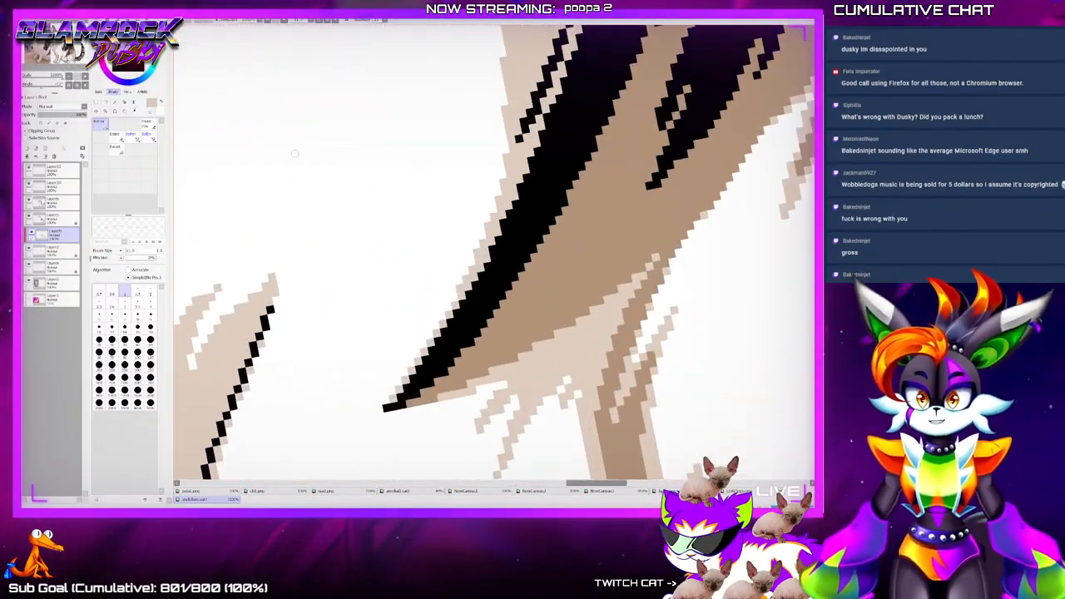
pyautogui.click(55, 169)
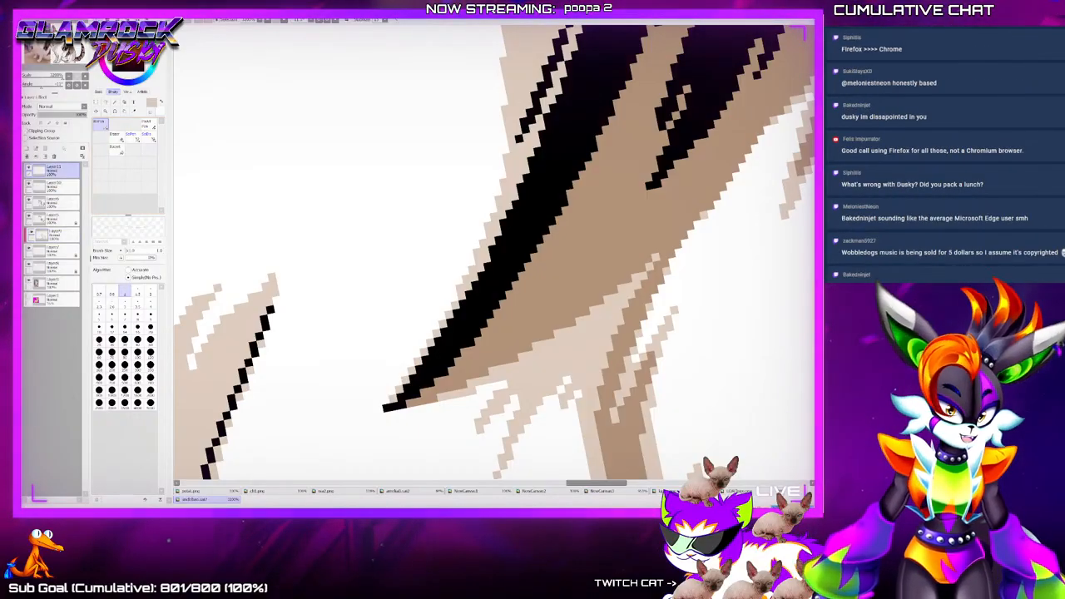
pyautogui.moveTo(385, 408); pyautogui.dragTo(485, 347)
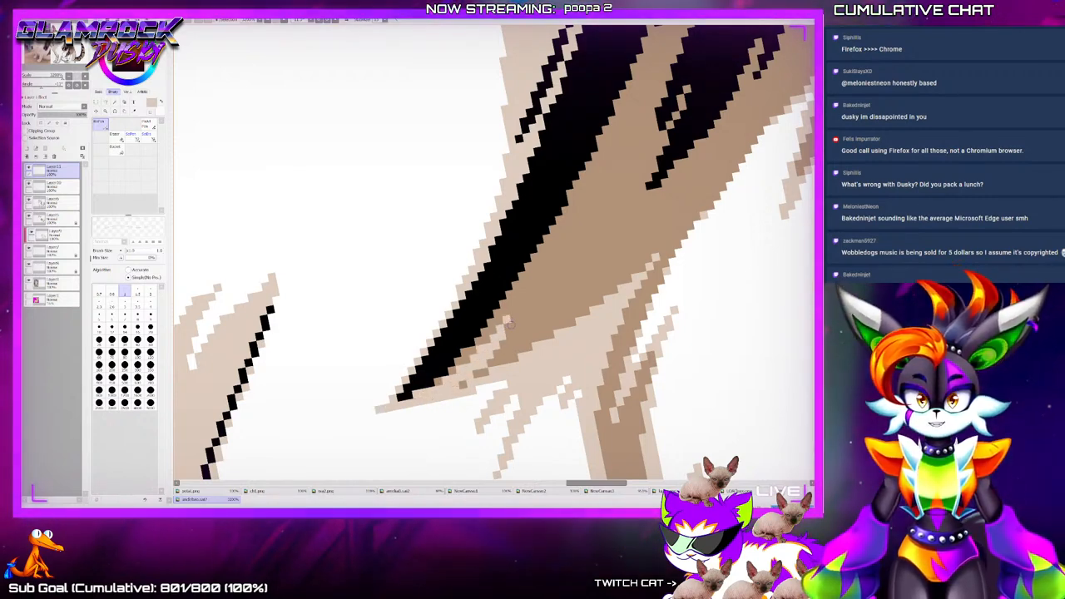
pyautogui.scroll(-5, 547, 313)
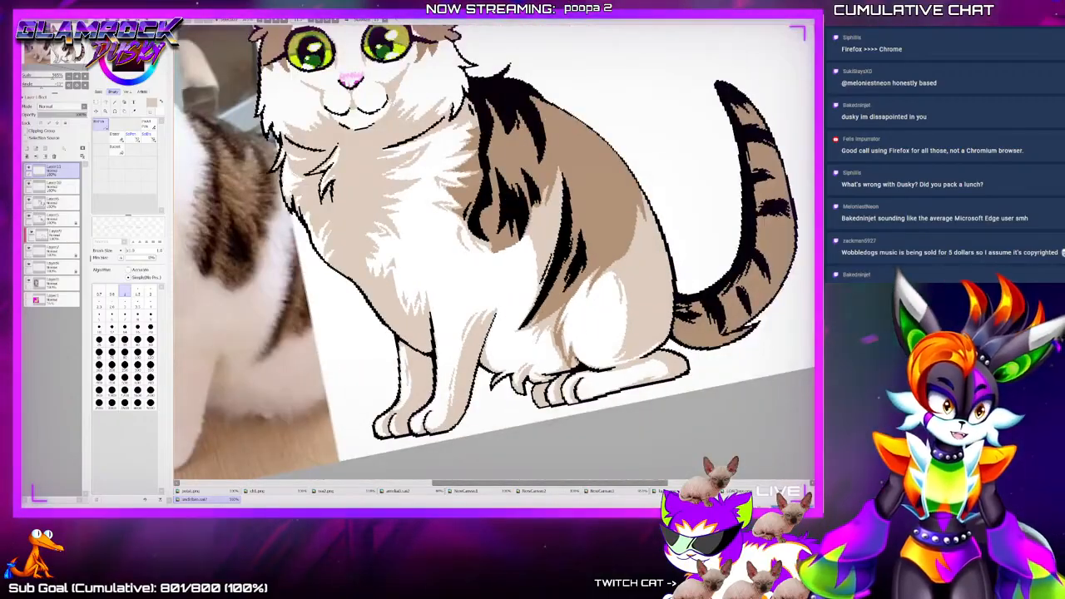
# Blend the lower edge of the brown patch into the haunch with short pale beige fur strands
pyautogui.scroll(4, 419, 233)
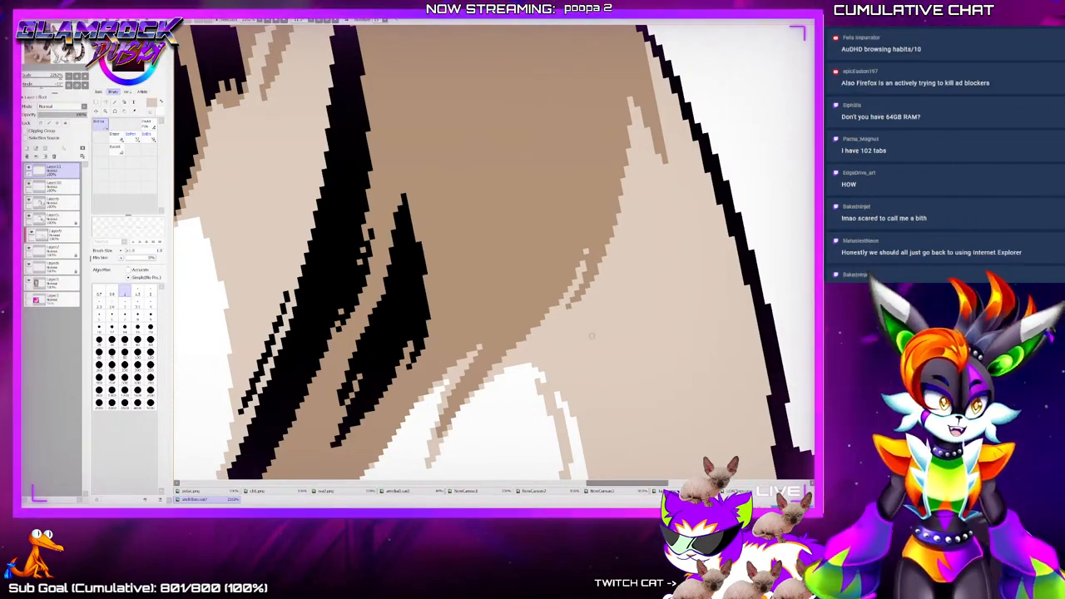
pyautogui.scroll(-11, 491, 284)
pyautogui.scroll(2, 573, 377)
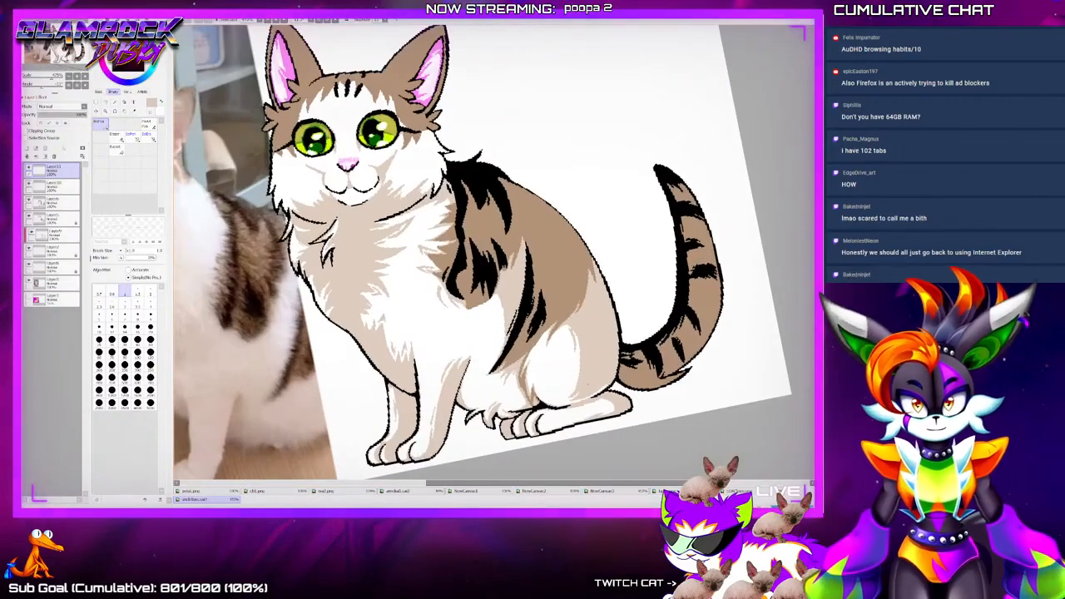
# Add a new clipping-group layer directly above the layer holding the brown fur patches
pyautogui.scroll(3, 556, 458)
pyautogui.scroll(-3, 504, 403)
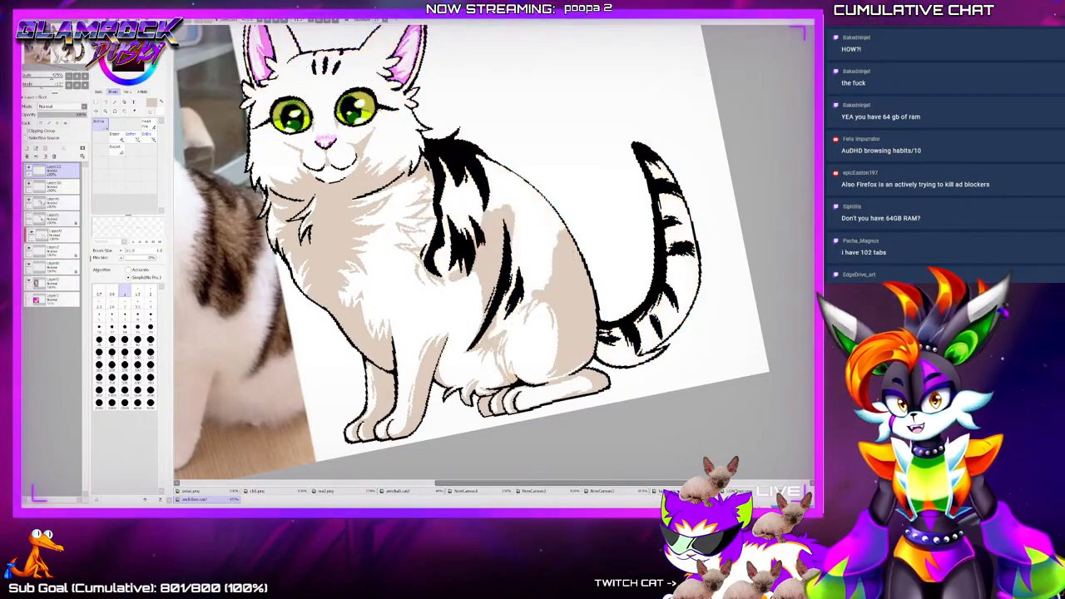
pyautogui.click(51, 218)
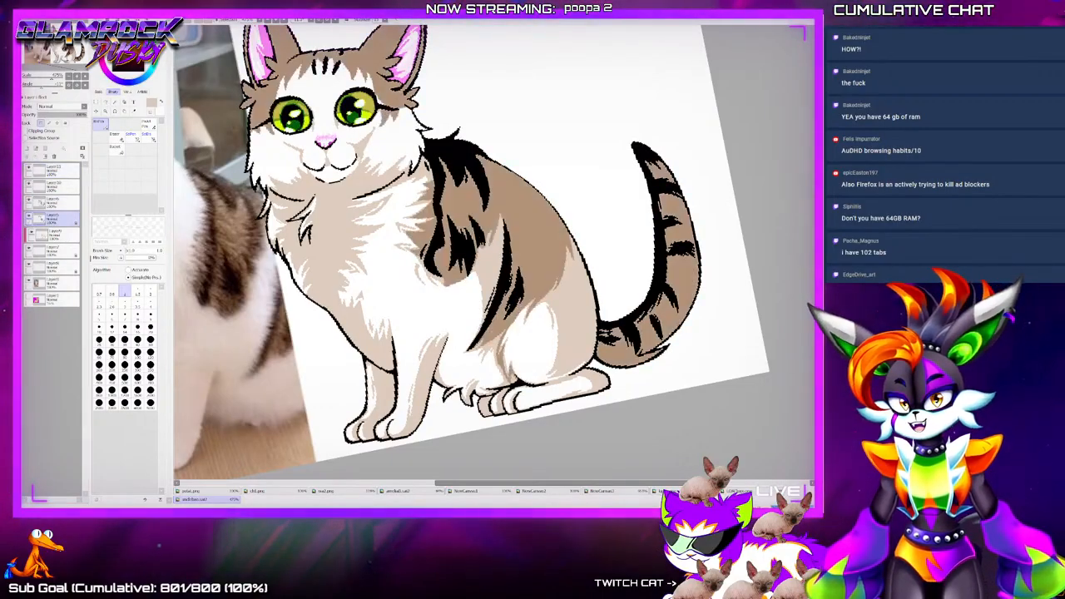
pyautogui.click(27, 149)
pyautogui.click(41, 131)
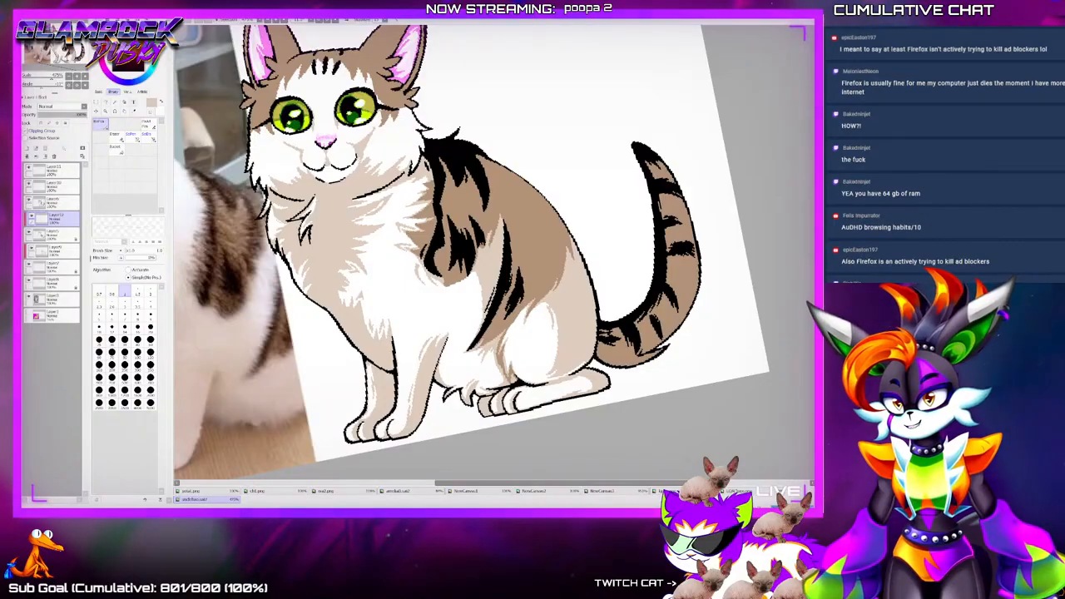
# Lock the transparency of the black markings layer and recolor the lower shoulder and side stripes in very dark reddish brown
pyautogui.press('alt')
pyautogui.scroll(9, 479, 254)
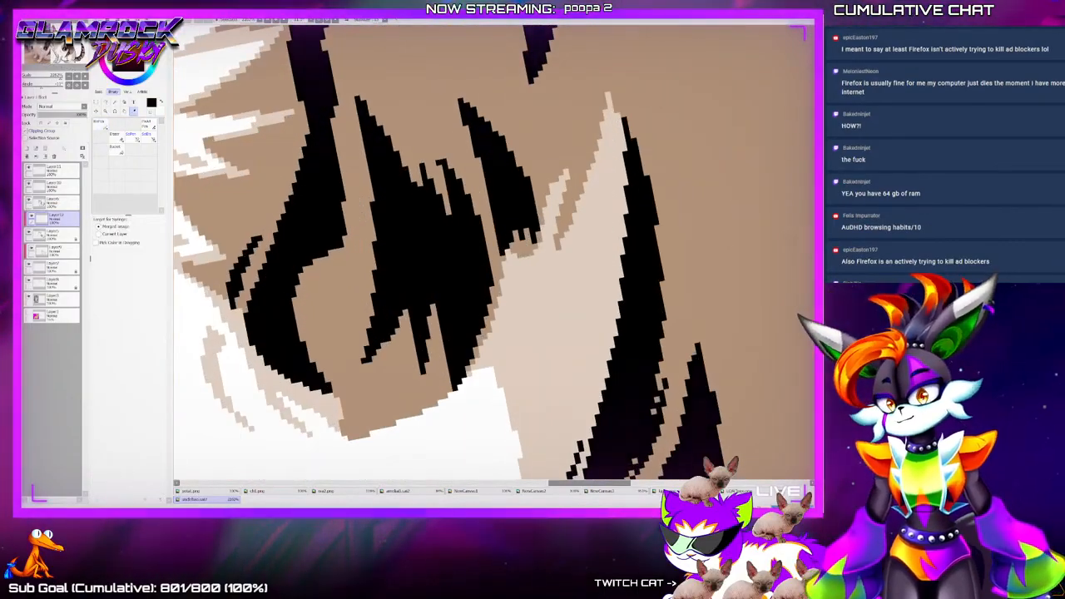
pyautogui.click(136, 68)
pyautogui.click(55, 200)
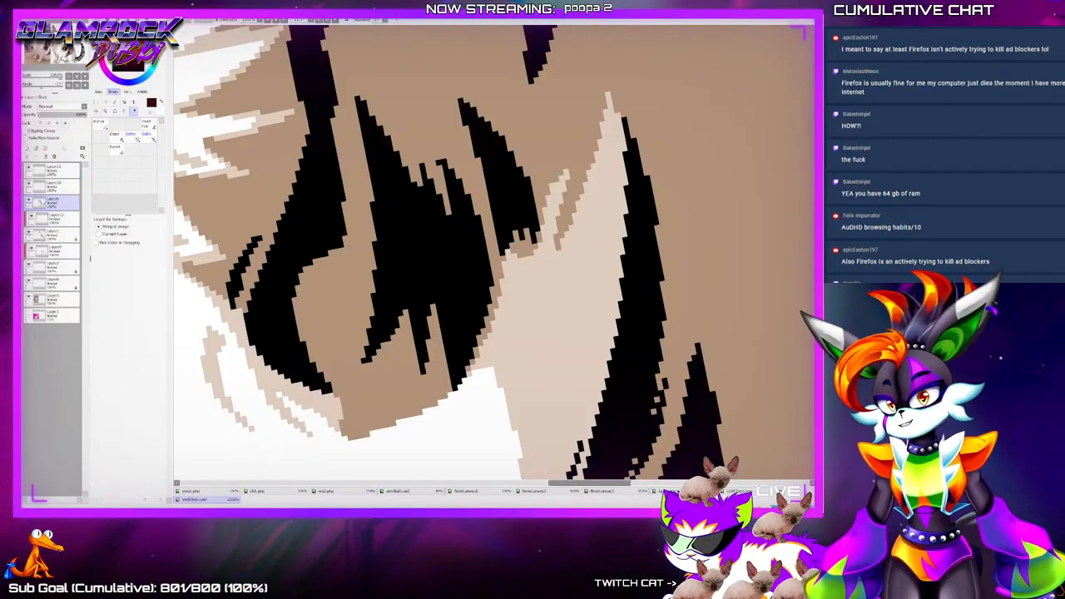
pyautogui.click(100, 125)
pyautogui.moveTo(472, 258); pyautogui.dragTo(502, 261)
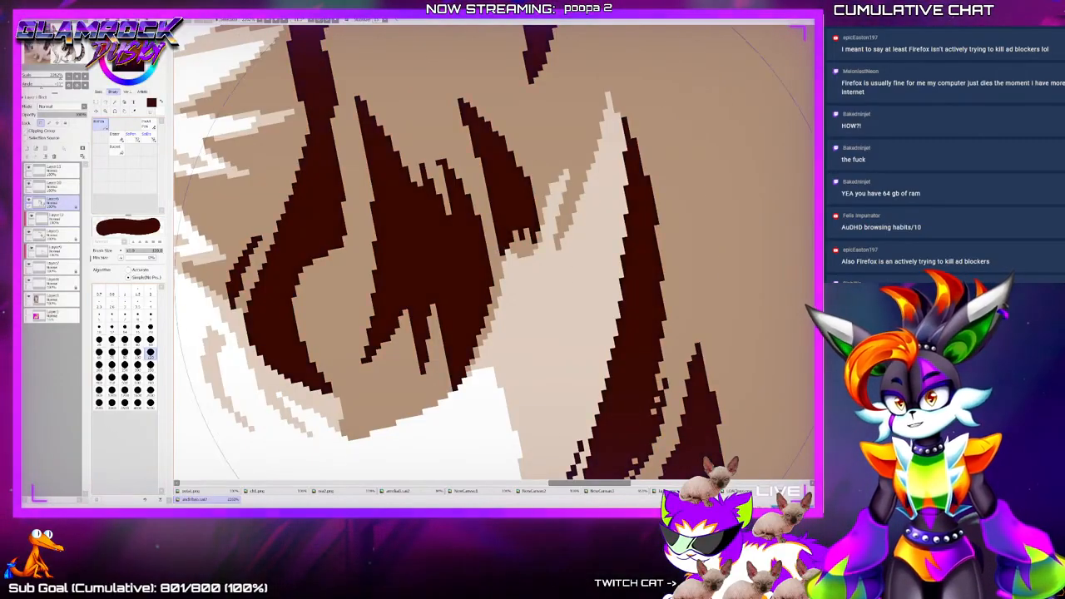
pyautogui.scroll(-4, 505, 260)
pyautogui.scroll(-3, 505, 261)
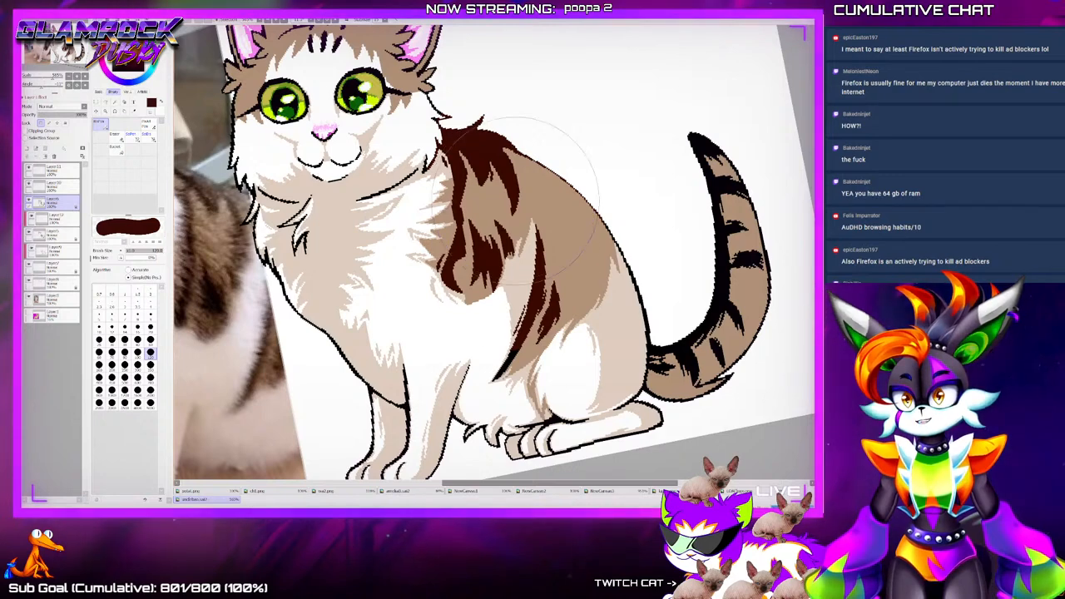
pyautogui.moveTo(478, 212)
pyautogui.mouseDown()
pyautogui.moveTo(450, 167)
pyautogui.moveTo(344, 258)
pyautogui.mouseUp()
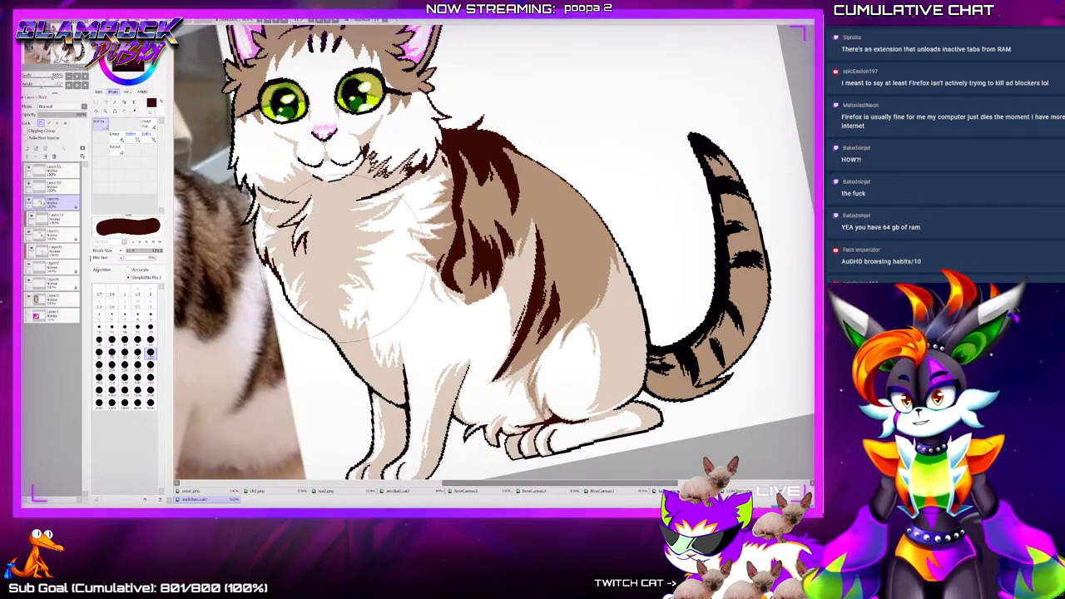
pyautogui.hotkey('ctrl', 'z')
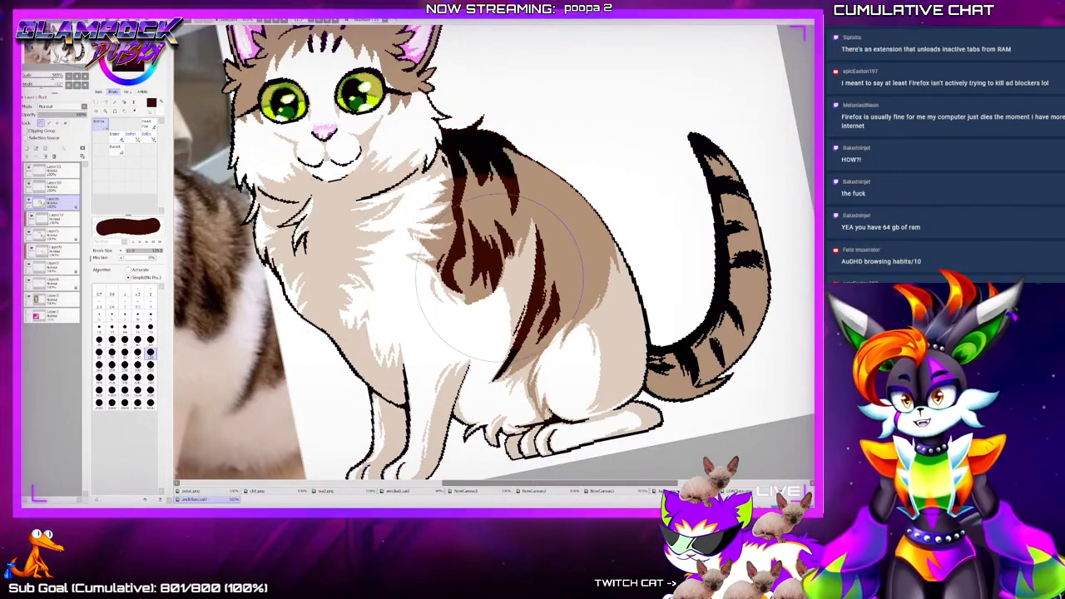
# Recolor the tail's black bands and outline in dark reddish brown with the large brush
pyautogui.moveTo(497, 281)
pyautogui.mouseDown()
pyautogui.moveTo(566, 358)
pyautogui.moveTo(704, 292)
pyautogui.mouseUp()
pyautogui.scroll(4, 701, 283)
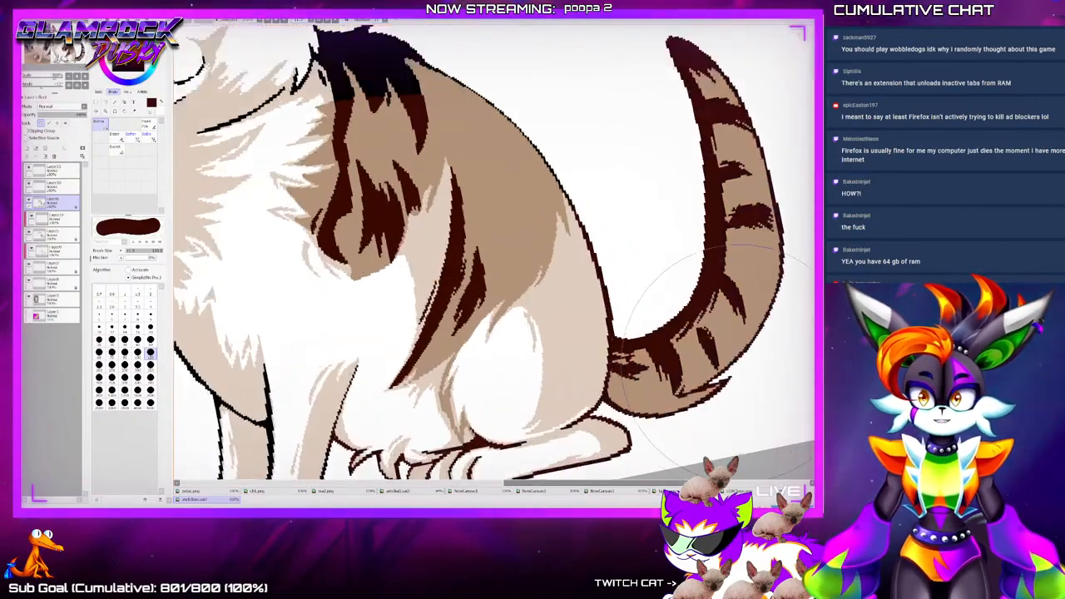
pyautogui.scroll(-3, 583, 266)
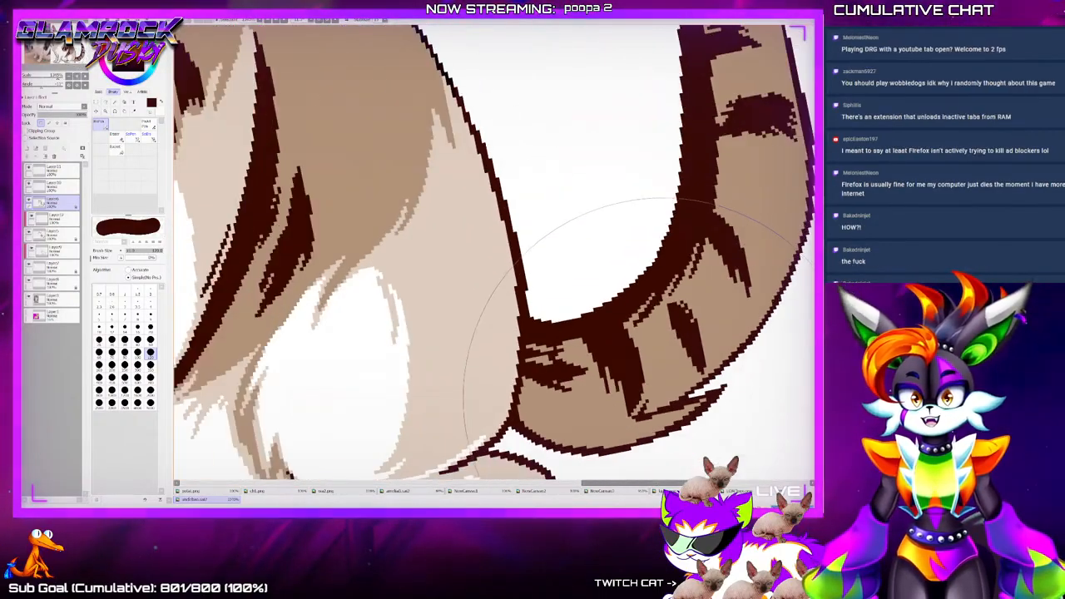
pyautogui.scroll(-1, 583, 266)
pyautogui.scroll(-3, 582, 267)
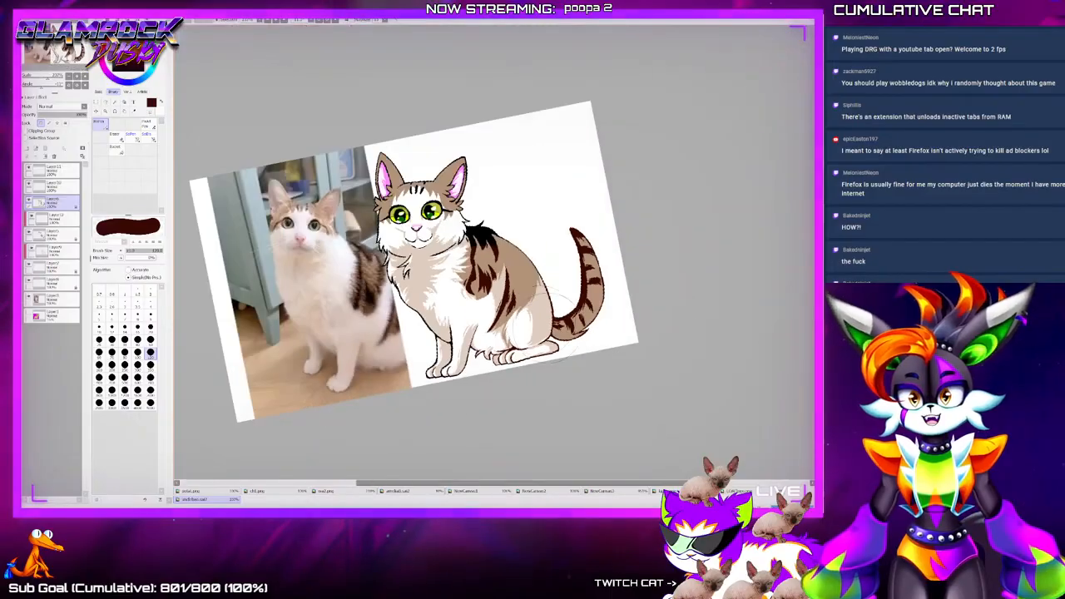
# Recolor the remaining black of the upper shoulder patch in dark reddish brown, including its pointed tuft and adjoining back outline
pyautogui.scroll(5, 491, 283)
pyautogui.scroll(2, 491, 283)
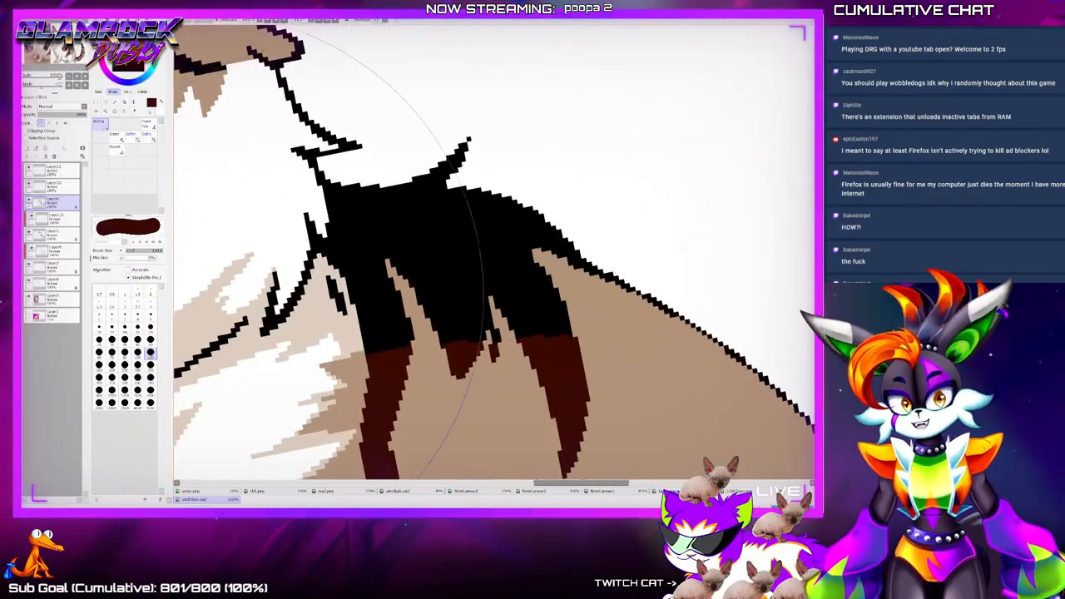
pyautogui.moveTo(273, 296)
pyautogui.mouseDown()
pyautogui.moveTo(375, 267)
pyautogui.moveTo(380, 213)
pyautogui.moveTo(488, 109)
pyautogui.moveTo(433, 349)
pyautogui.moveTo(553, 337)
pyautogui.mouseUp()
pyautogui.scroll(-2, 462, 251)
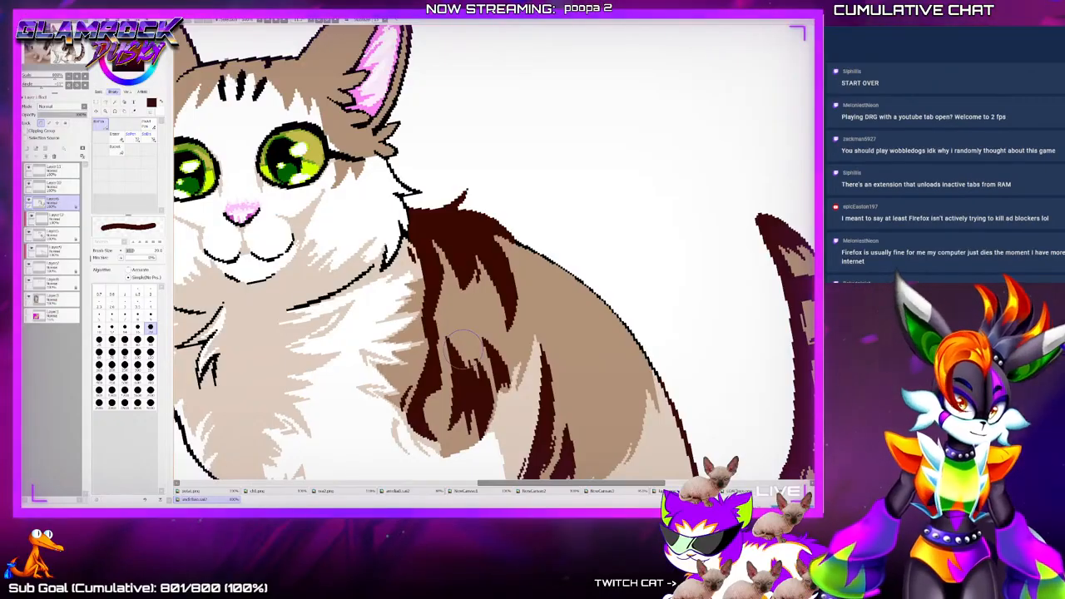
pyautogui.scroll(-5, 463, 343)
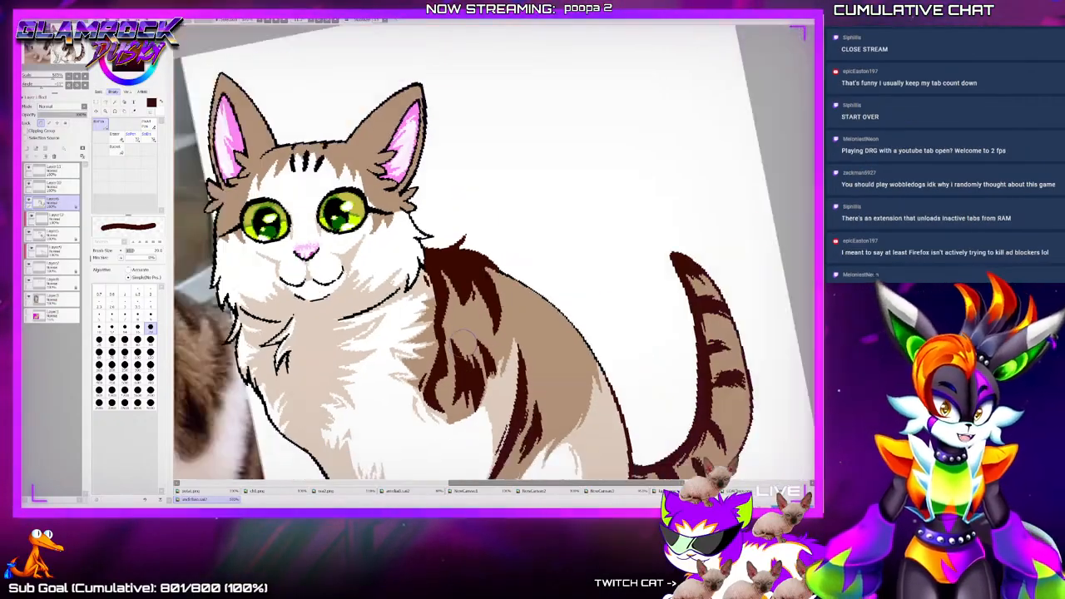
pyautogui.scroll(6, 473, 331)
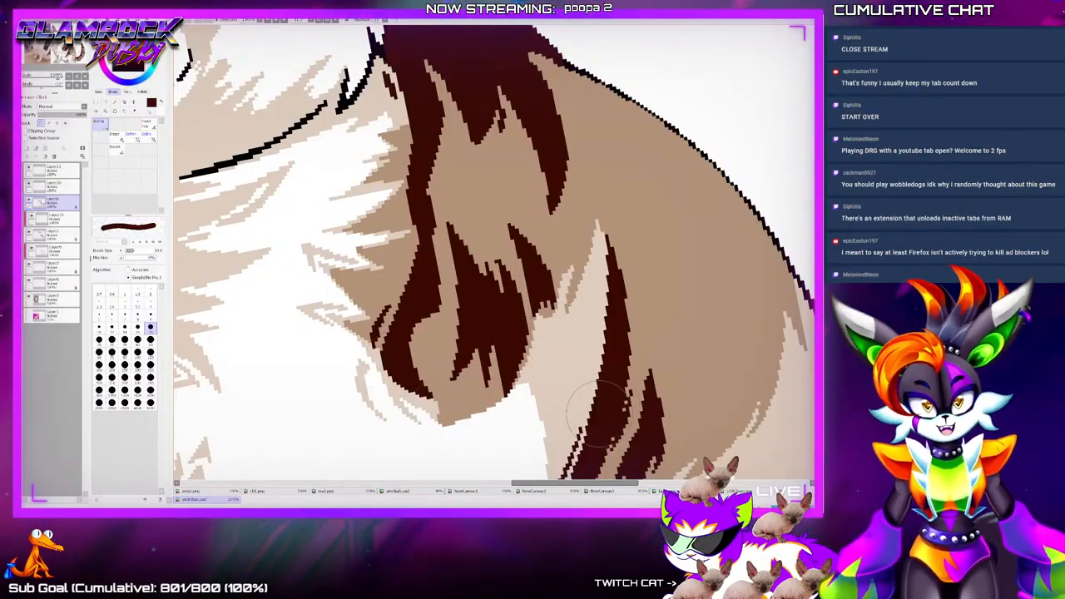
# Recolor the short black stripes on the cat's forehead and crown in dark reddish brown
pyautogui.scroll(-6, 605, 401)
pyautogui.scroll(6, 414, 192)
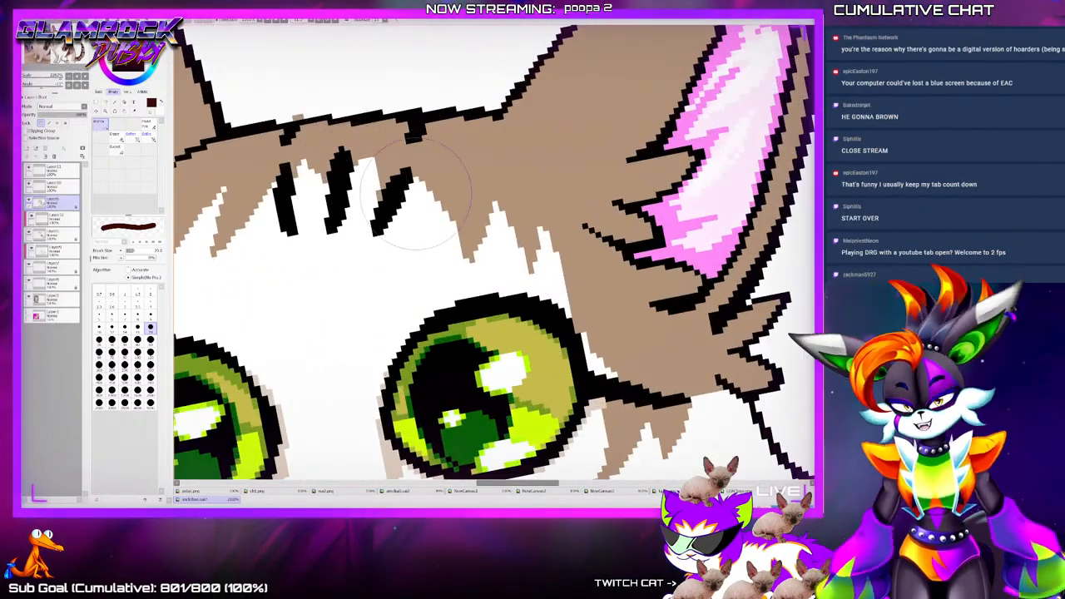
pyautogui.moveTo(413, 191); pyautogui.dragTo(266, 239)
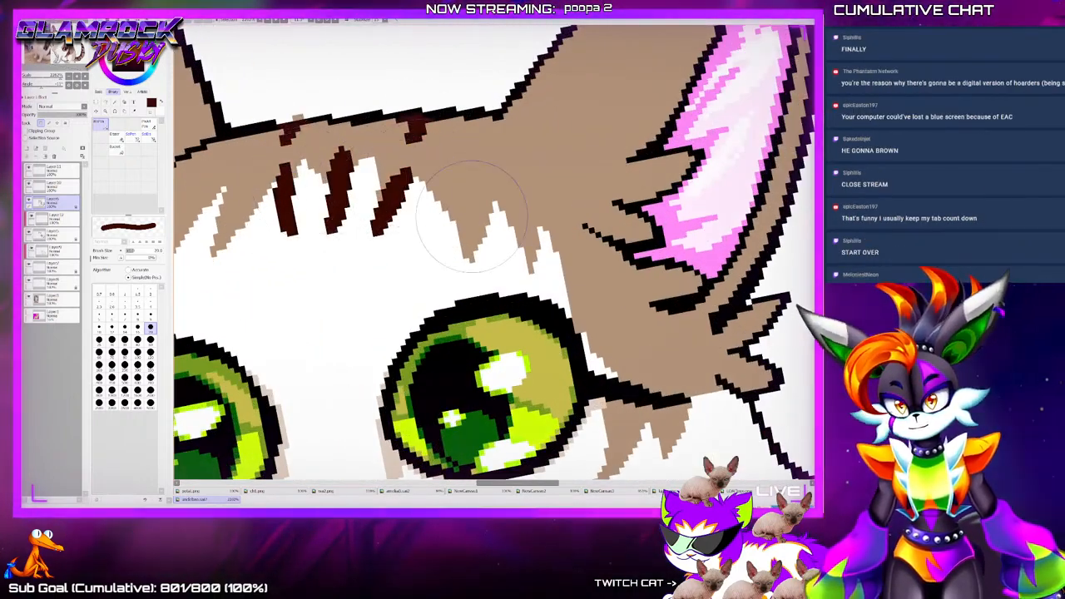
pyautogui.scroll(-2, 466, 242)
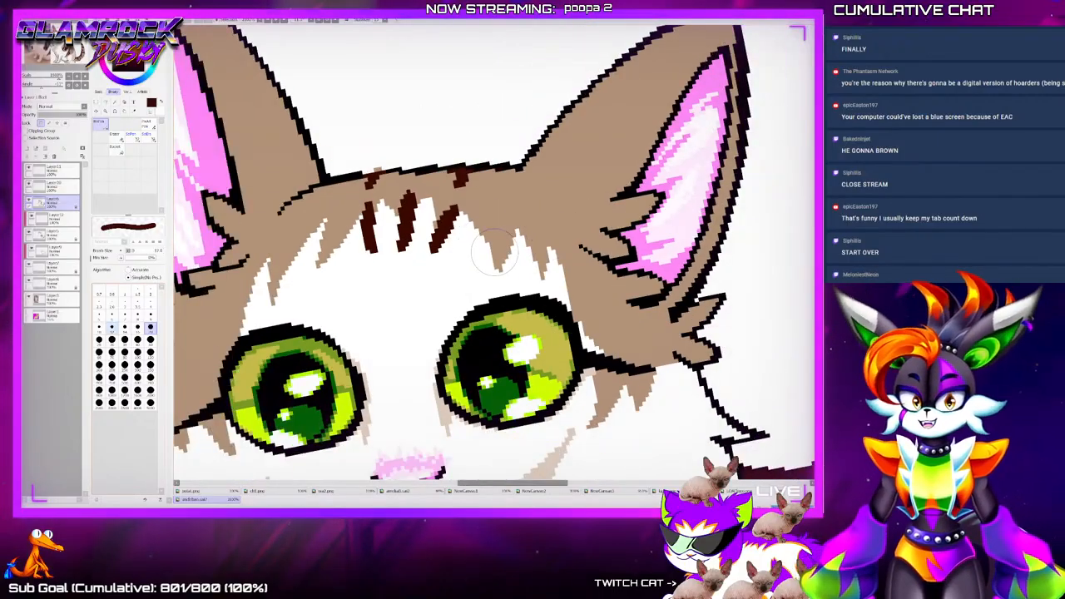
# Recolor the black streaks extending from the outer corners of both eyes in dark reddish brown, using a smaller brush
pyautogui.scroll(2, 496, 254)
pyautogui.moveTo(645, 312)
pyautogui.mouseDown()
pyautogui.moveTo(640, 337)
pyautogui.moveTo(599, 342)
pyautogui.moveTo(689, 354)
pyautogui.mouseUp()
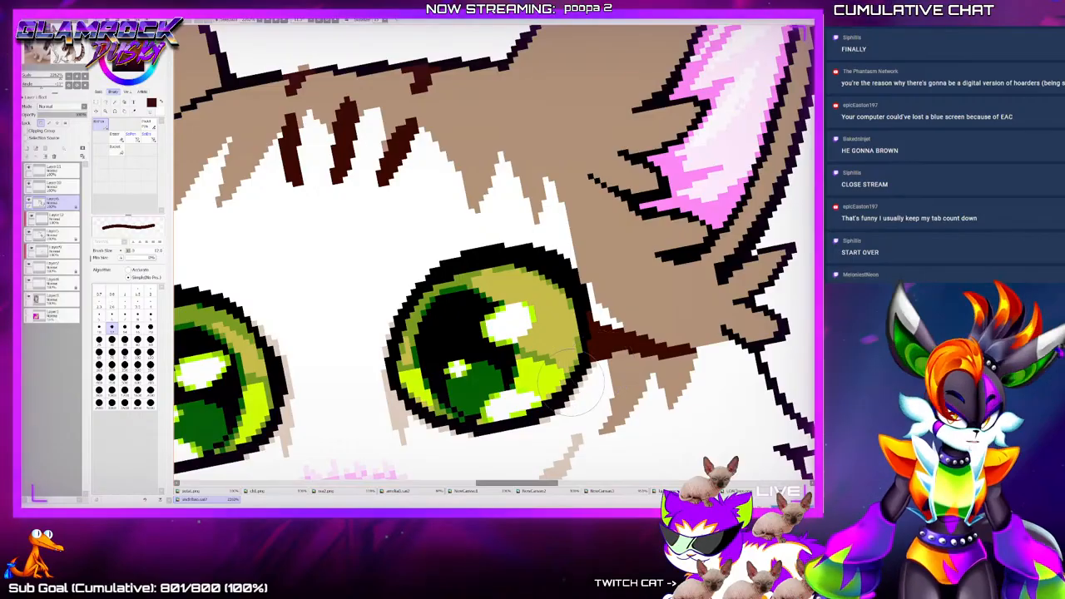
pyautogui.scroll(-3, 573, 381)
pyautogui.scroll(-1, 431, 316)
pyautogui.scroll(4, 357, 383)
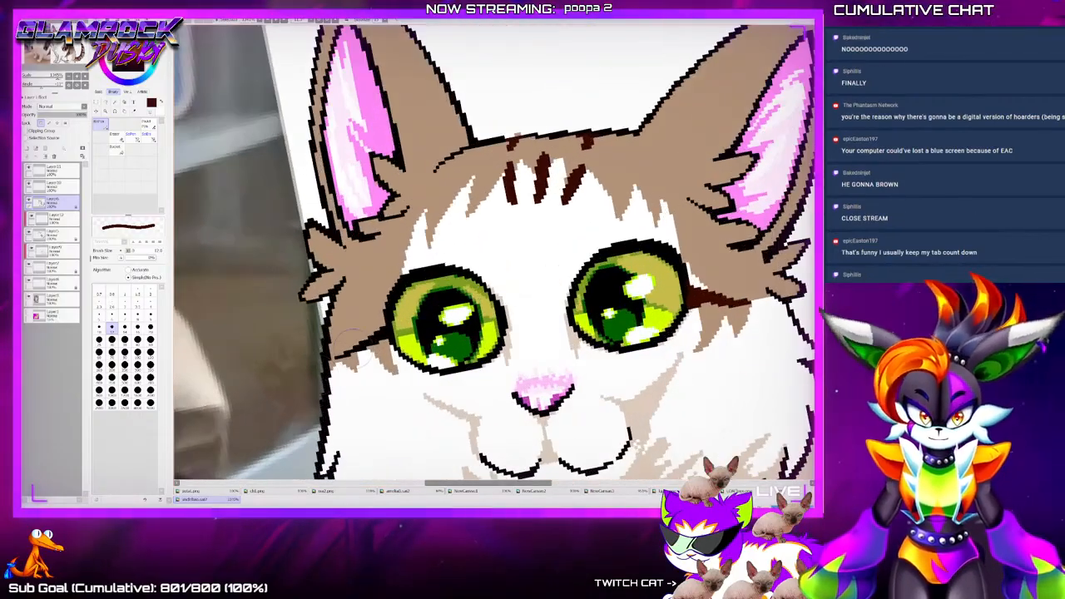
pyautogui.moveTo(351, 385); pyautogui.dragTo(379, 356)
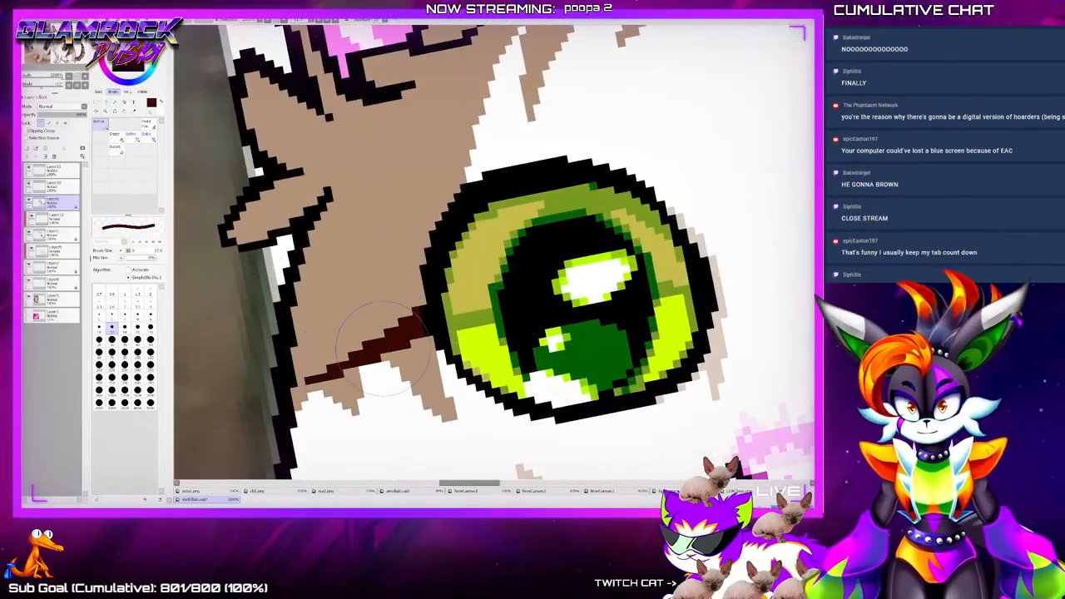
pyautogui.scroll(-5, 383, 350)
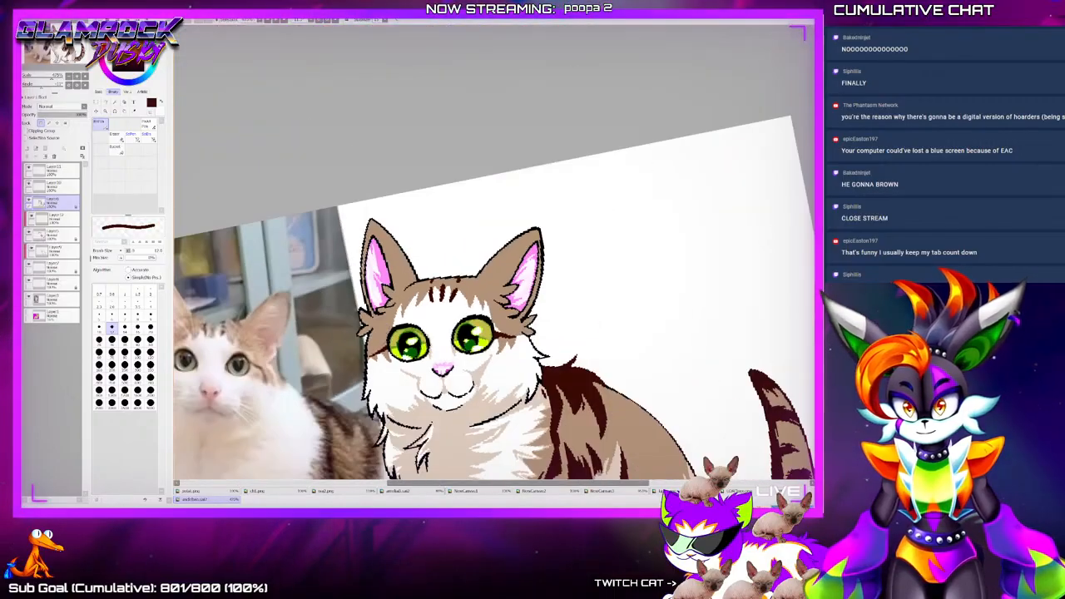
# Check the recolored face markings against the reference photo, hiding and showing their layer once
pyautogui.scroll(-1, 457, 308)
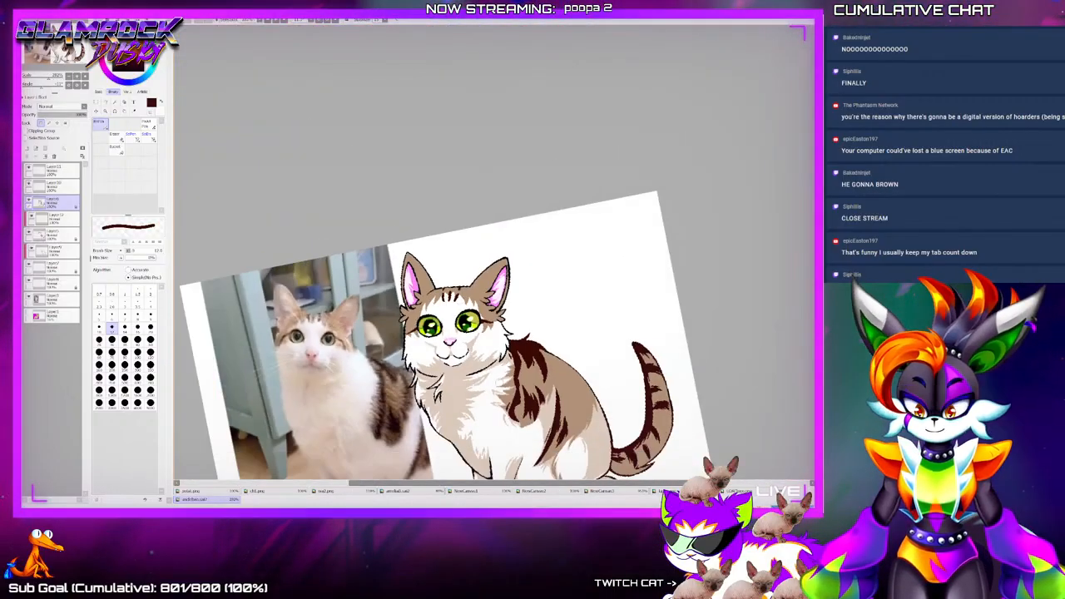
pyautogui.scroll(3, 451, 357)
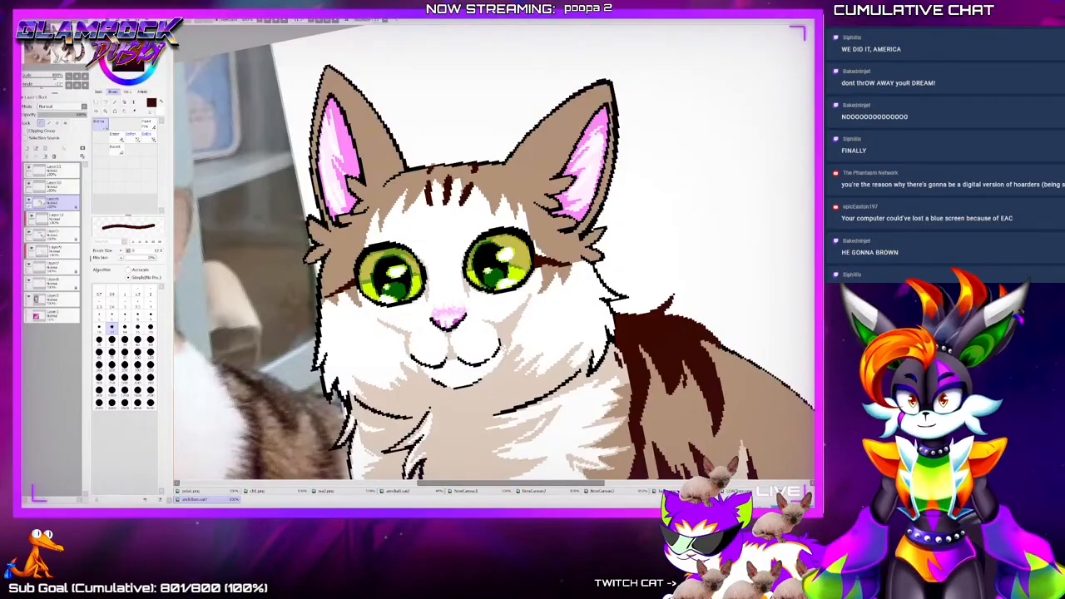
pyautogui.click(29, 200)
pyautogui.click(29, 201)
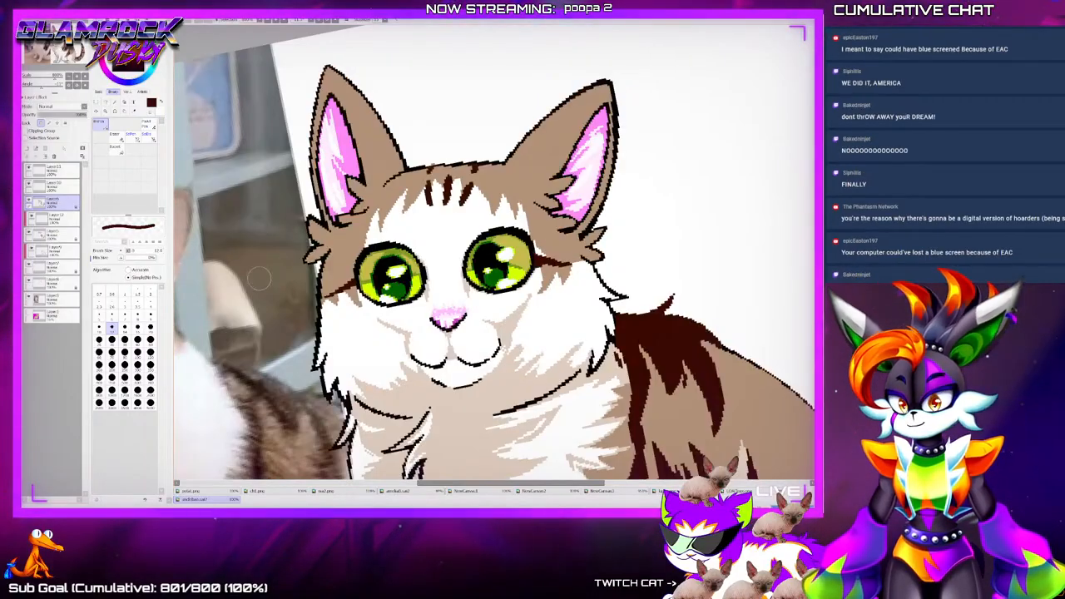
pyautogui.scroll(-3, 401, 302)
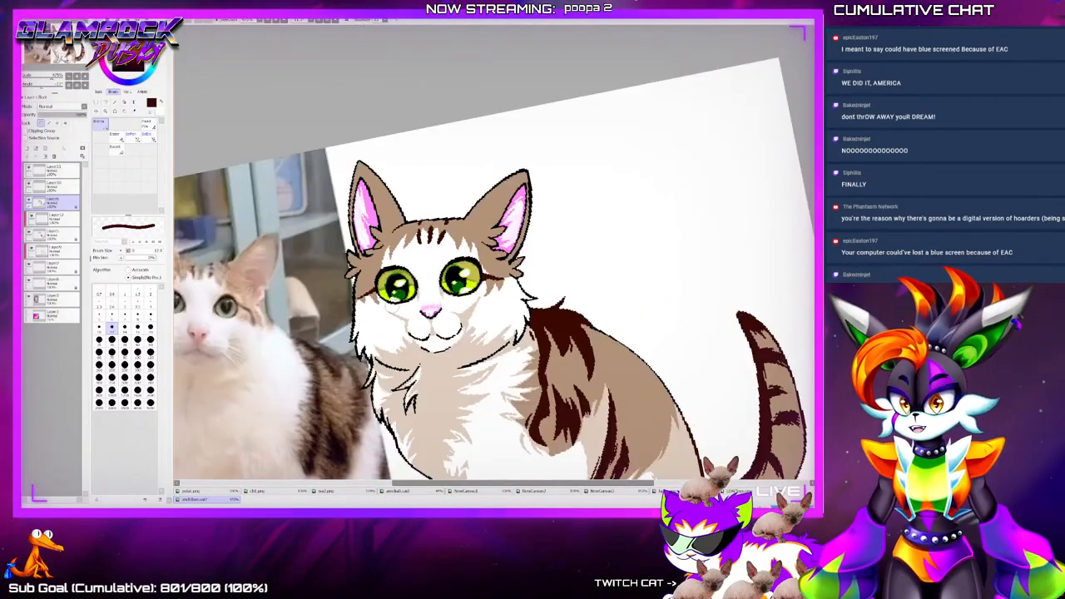
pyautogui.scroll(4, 450, 304)
pyautogui.scroll(1, 443, 301)
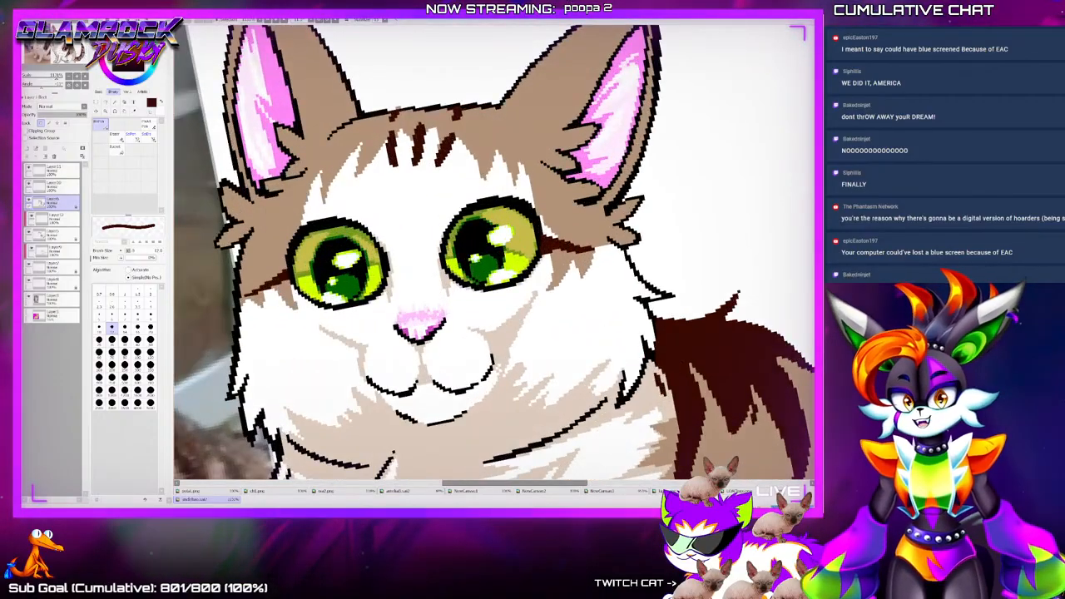
# Sample black from the eye and touch up the eye outlines beside the dark brown corner streaks with a fine brush
pyautogui.rightClick(492, 250)
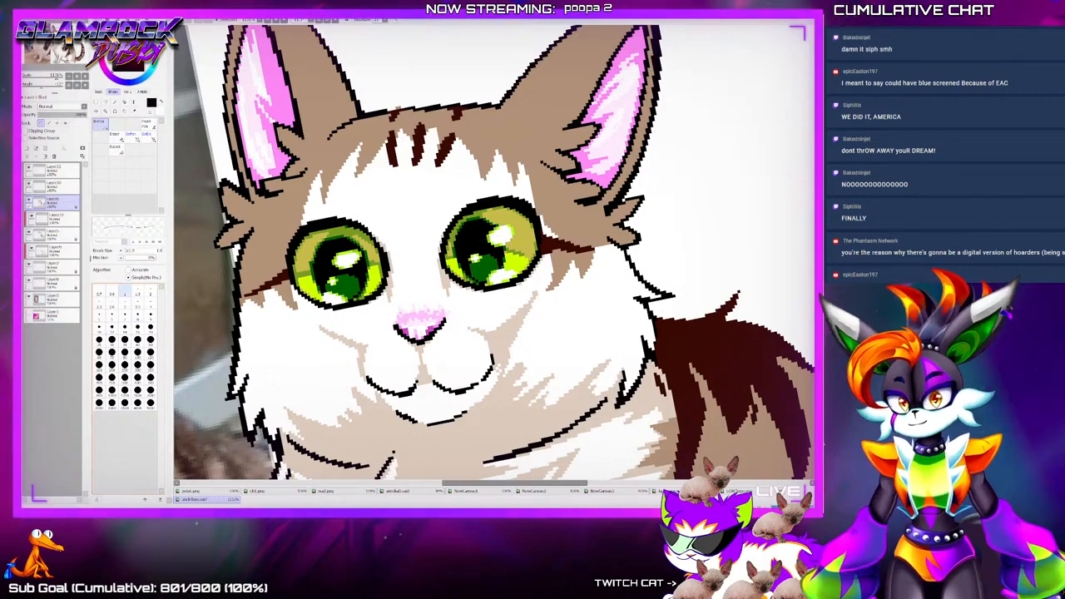
pyautogui.scroll(2, 589, 237)
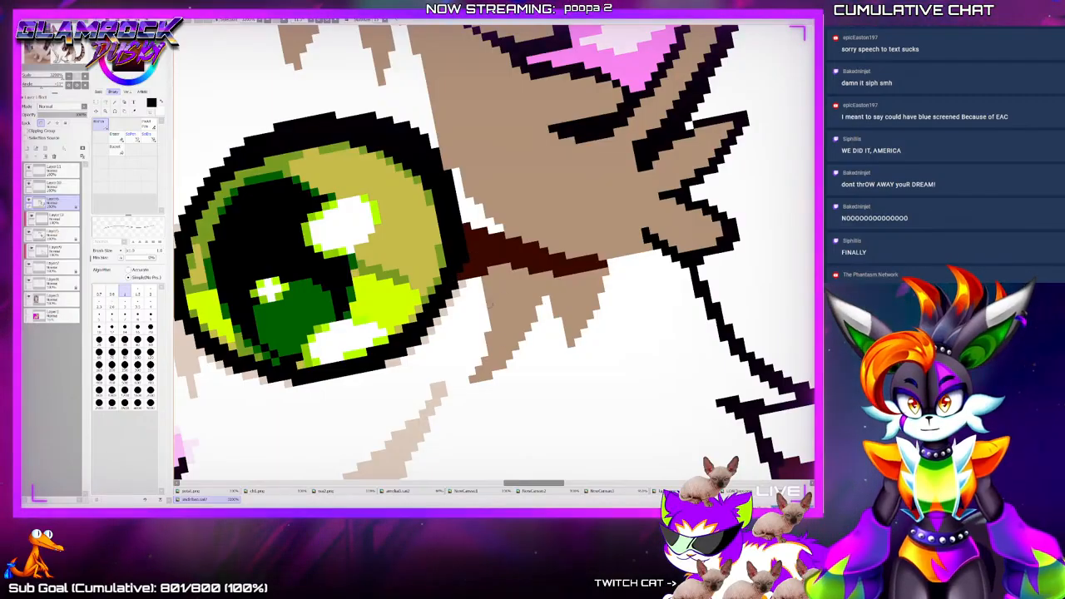
pyautogui.scroll(-2, 459, 276)
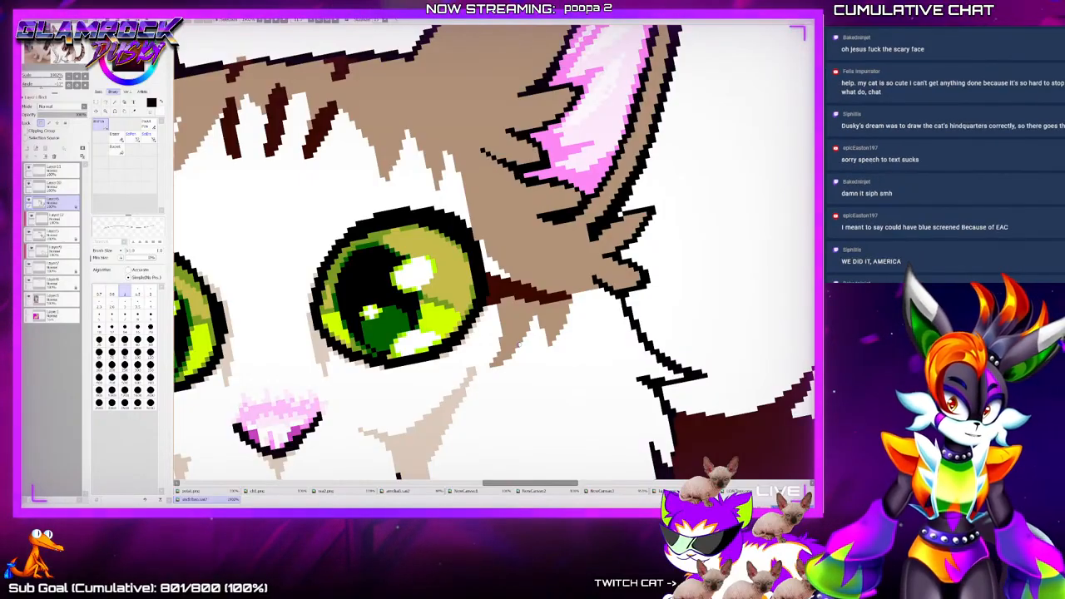
pyautogui.scroll(-2, 524, 349)
pyautogui.scroll(5, 239, 364)
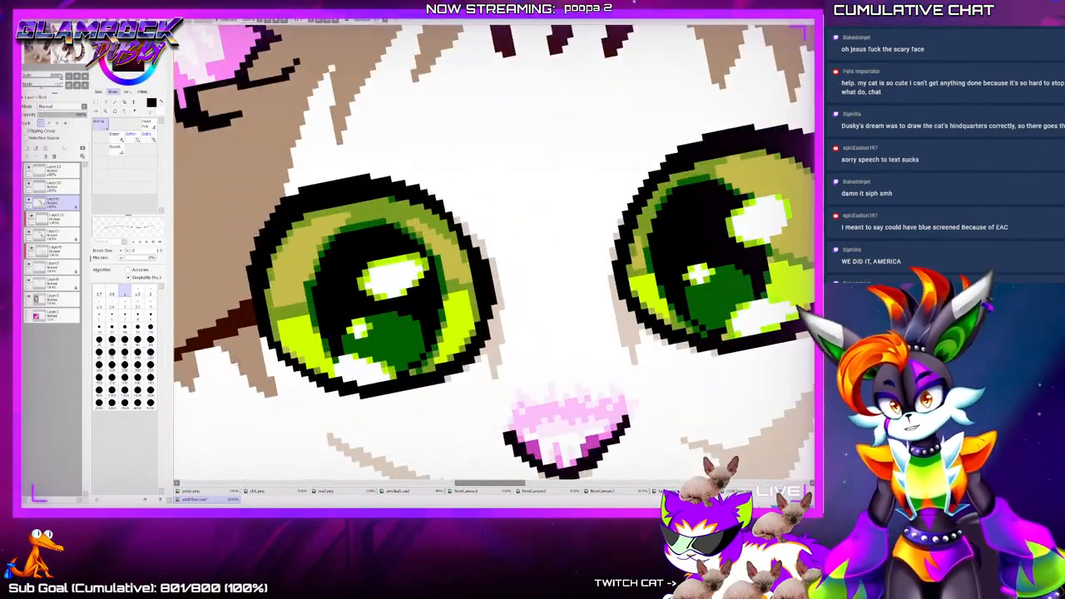
# Review the recolored body and tail markings beside the reference photo, toggling their layer's visibility off and on
pyautogui.scroll(-10, 308, 333)
pyautogui.scroll(-4, 450, 307)
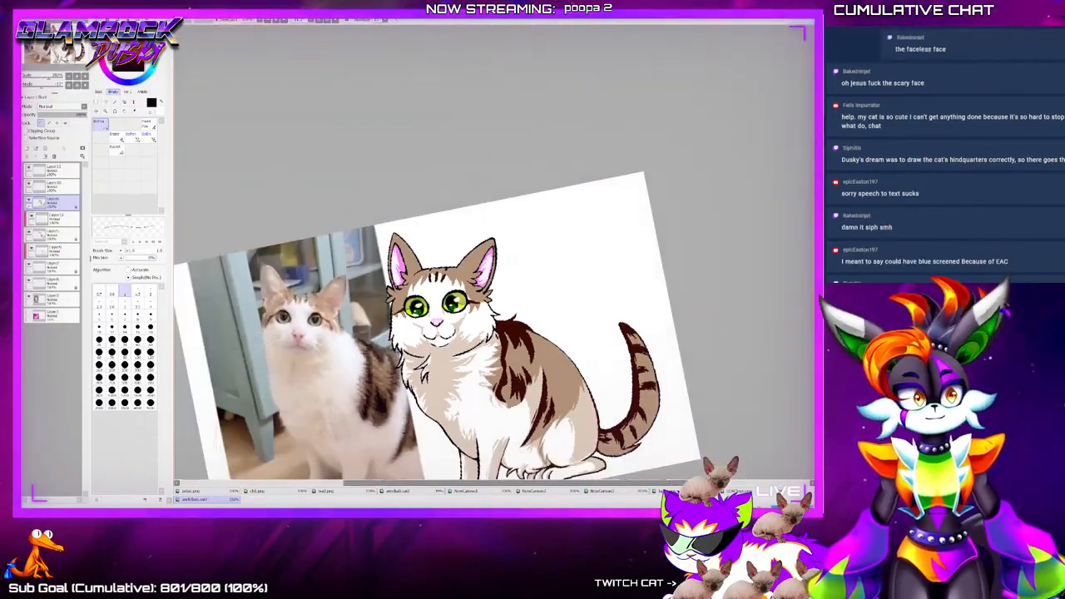
pyautogui.scroll(6, 463, 441)
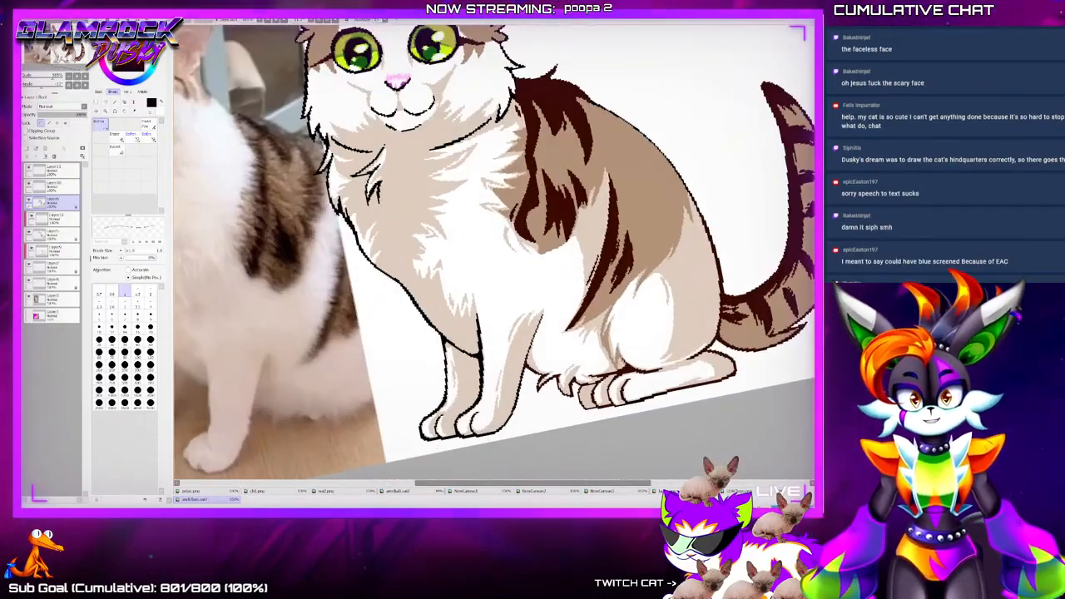
pyautogui.click(30, 201)
pyautogui.click(29, 201)
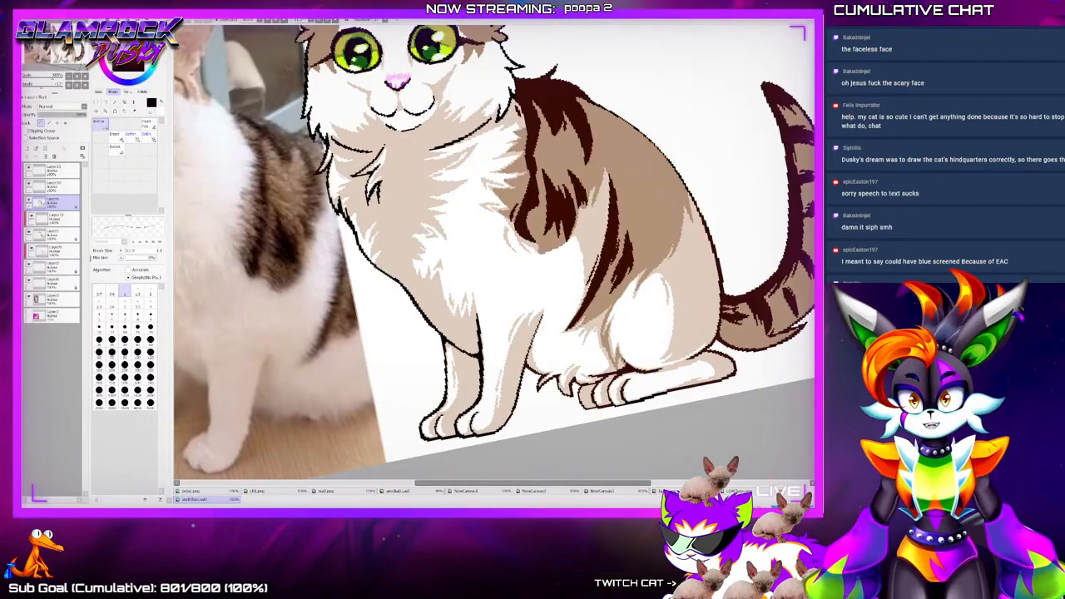
# On the layer below the current one, sample the marking's dark brown and edge the flank marking's outer left side with lighter reddish-brown pixels
pyautogui.click(58, 218)
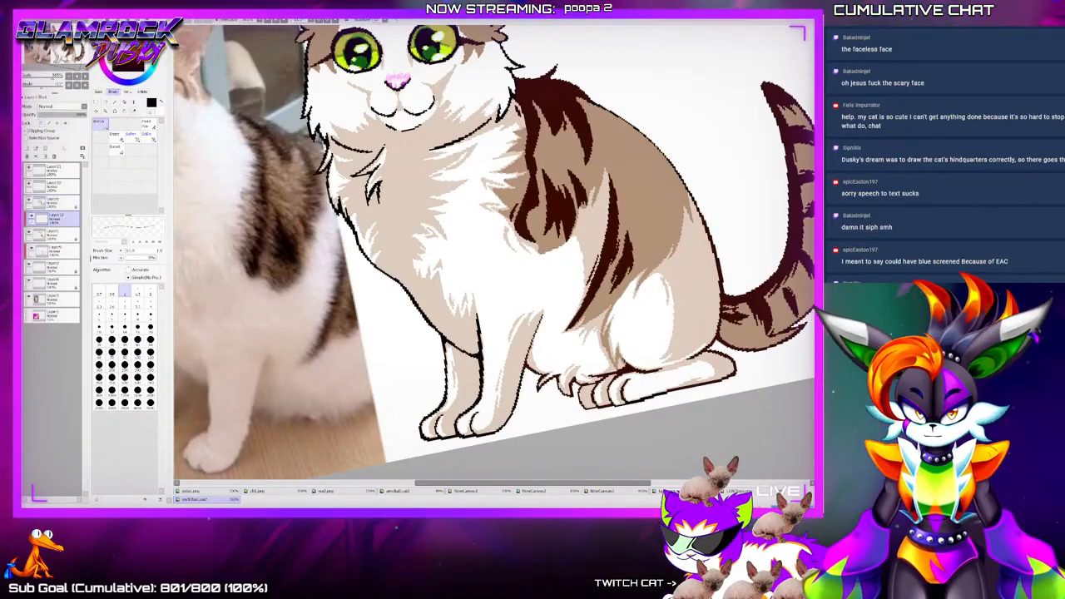
pyautogui.press('alt')
pyautogui.keyDown('alt'); pyautogui.click(551, 218); pyautogui.keyUp('alt')
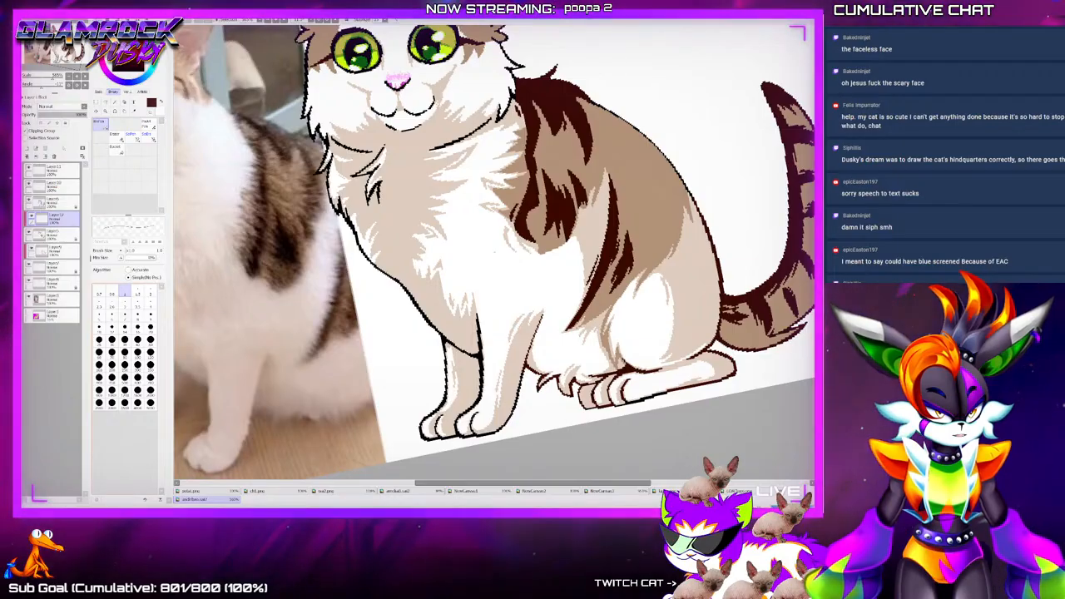
pyautogui.scroll(5, 526, 255)
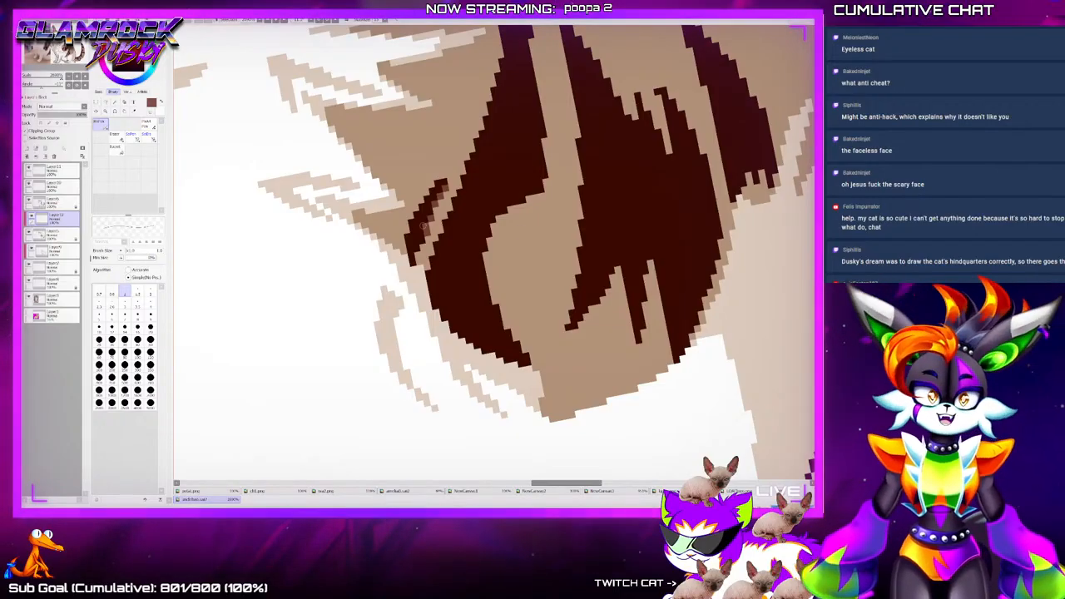
pyautogui.moveTo(446, 198); pyautogui.dragTo(432, 237)
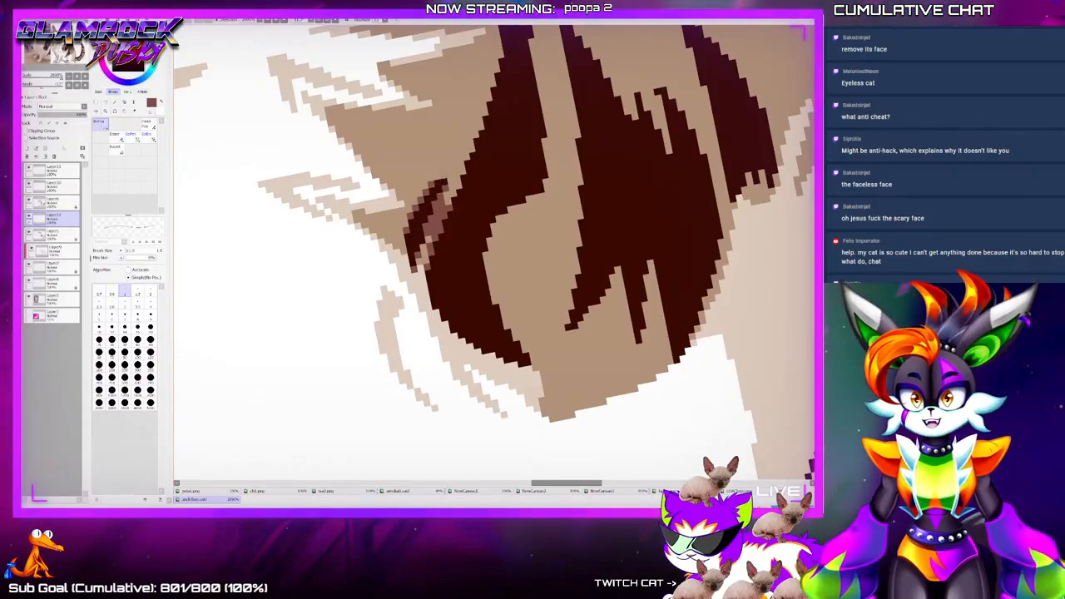
pyautogui.moveTo(438, 178); pyautogui.dragTo(453, 159)
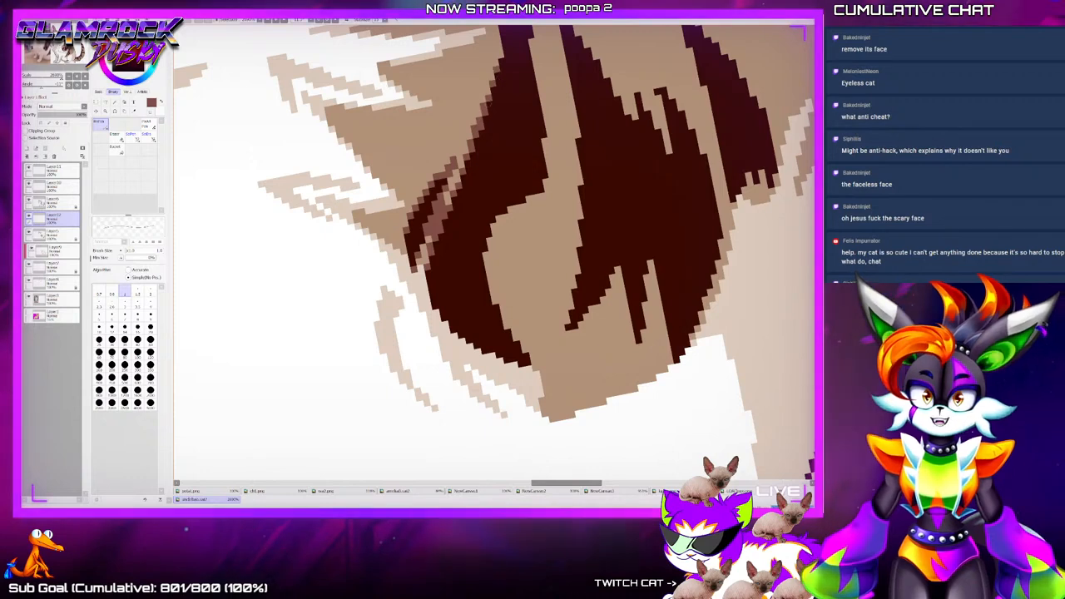
# Add lighter reddish-brown transition pixels along the flank marking's inner curl and between its lower pointed tips
pyautogui.moveTo(538, 196)
pyautogui.mouseDown()
pyautogui.moveTo(491, 220)
pyautogui.moveTo(498, 306)
pyautogui.moveTo(550, 372)
pyautogui.mouseUp()
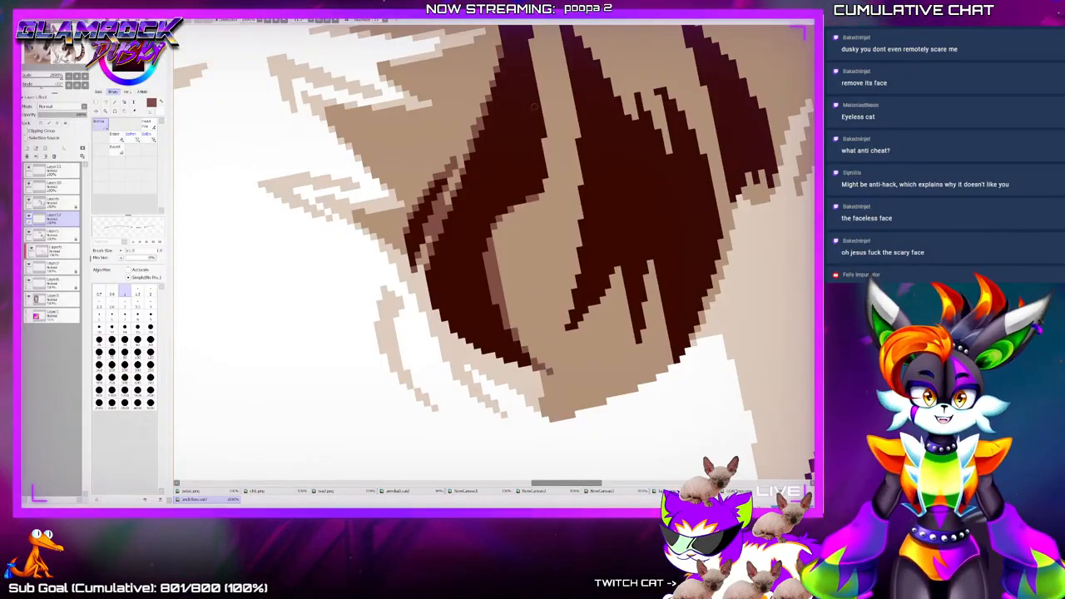
pyautogui.moveTo(563, 328); pyautogui.dragTo(578, 271)
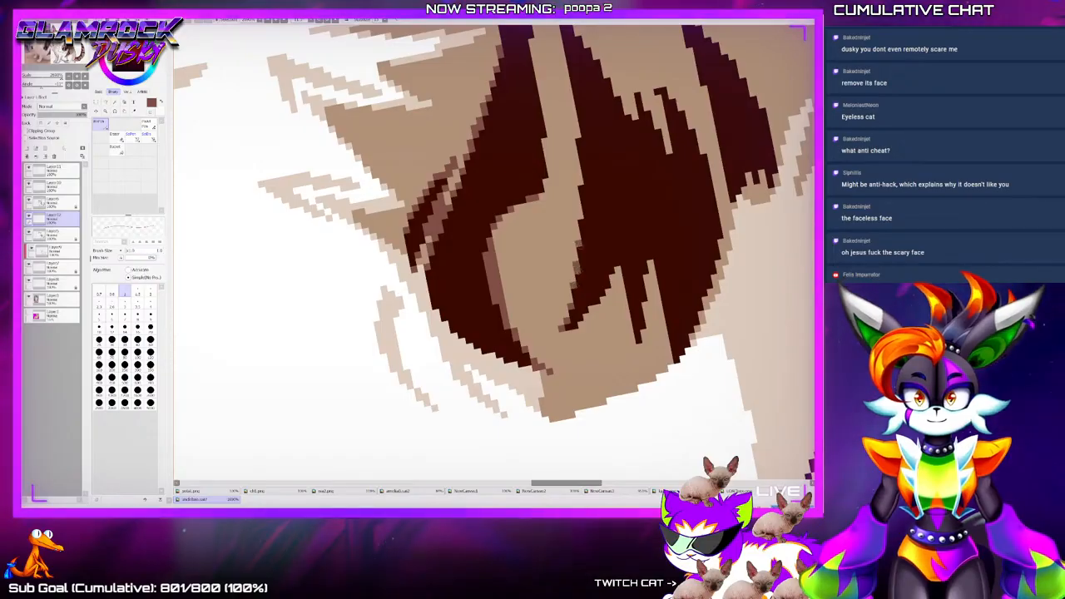
pyautogui.moveTo(576, 168); pyautogui.dragTo(580, 218)
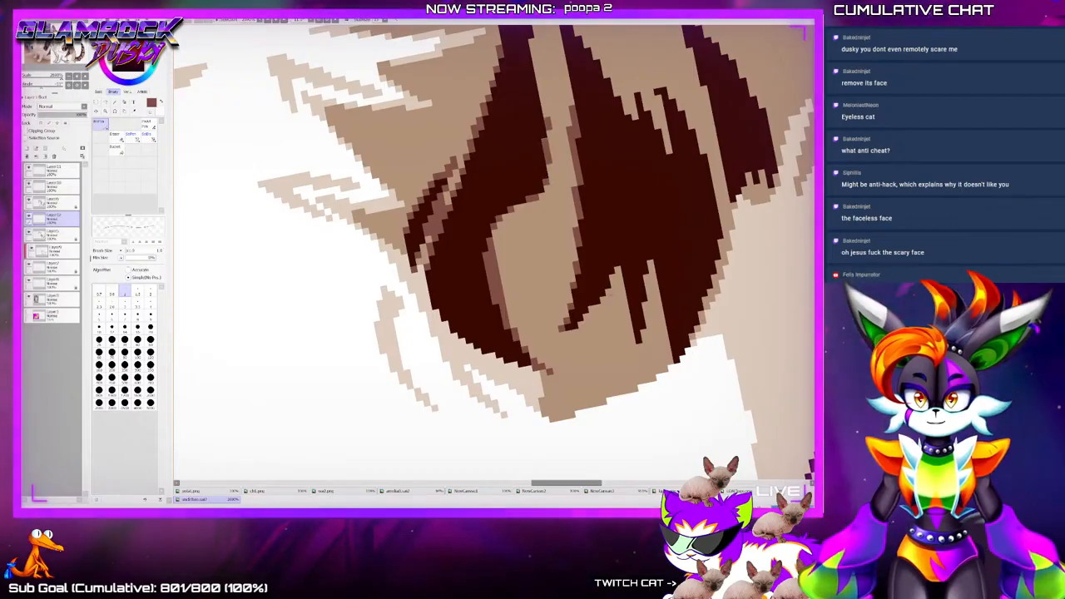
pyautogui.moveTo(601, 301)
pyautogui.mouseDown()
pyautogui.moveTo(618, 269)
pyautogui.moveTo(621, 319)
pyautogui.mouseUp()
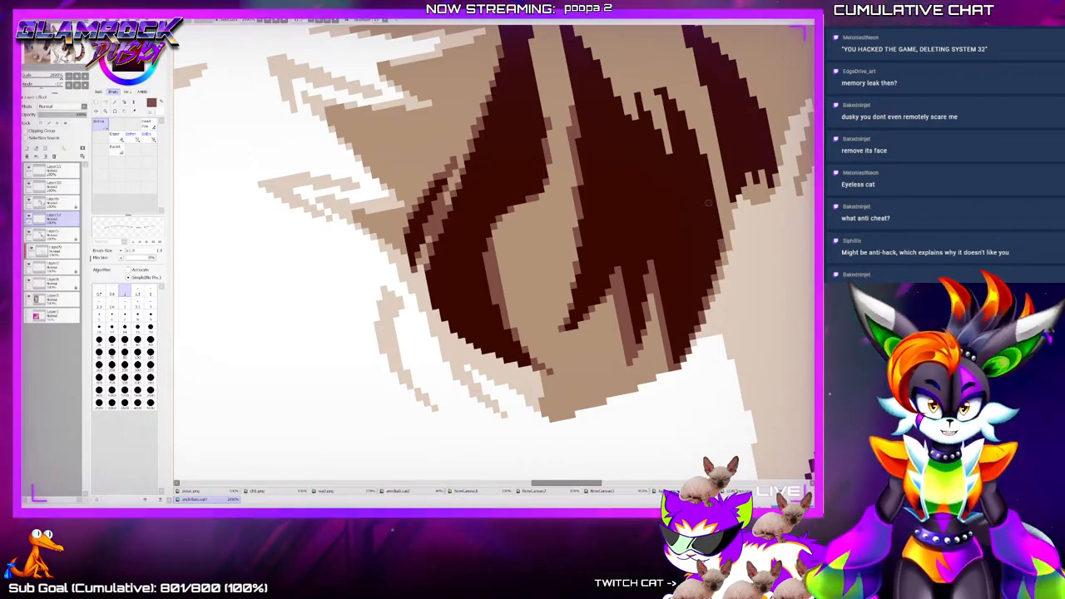
# Shade the notches and spikes along the upper edge of the central flank marking with lighter reddish brown
pyautogui.scroll(-8, 617, 335)
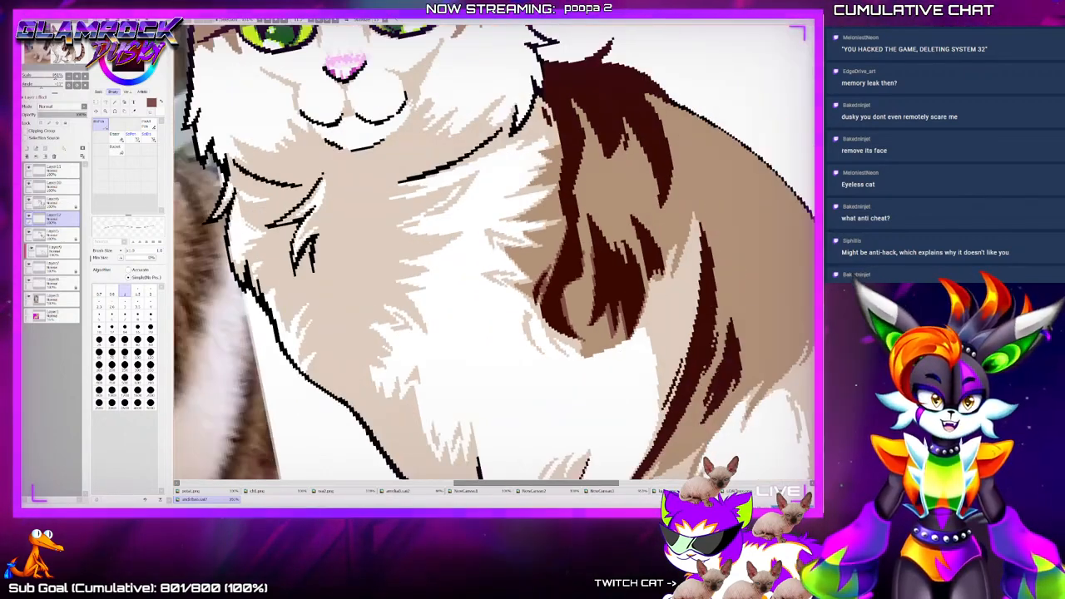
pyautogui.scroll(6, 681, 324)
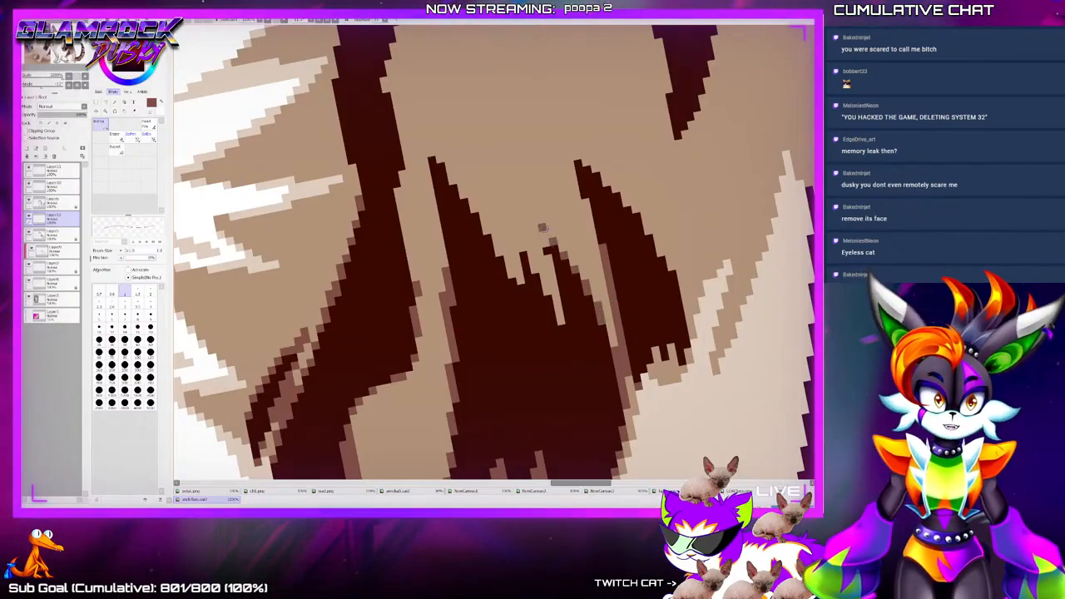
pyautogui.moveTo(542, 228); pyautogui.dragTo(561, 322)
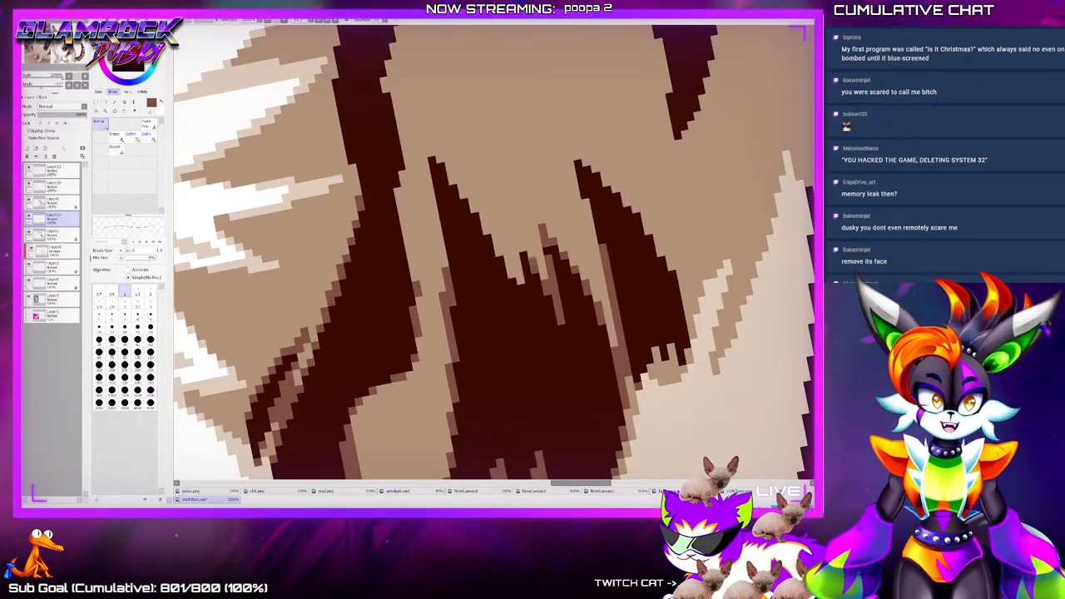
pyautogui.moveTo(519, 231)
pyautogui.mouseDown()
pyautogui.moveTo(513, 275)
pyautogui.moveTo(546, 288)
pyautogui.mouseUp()
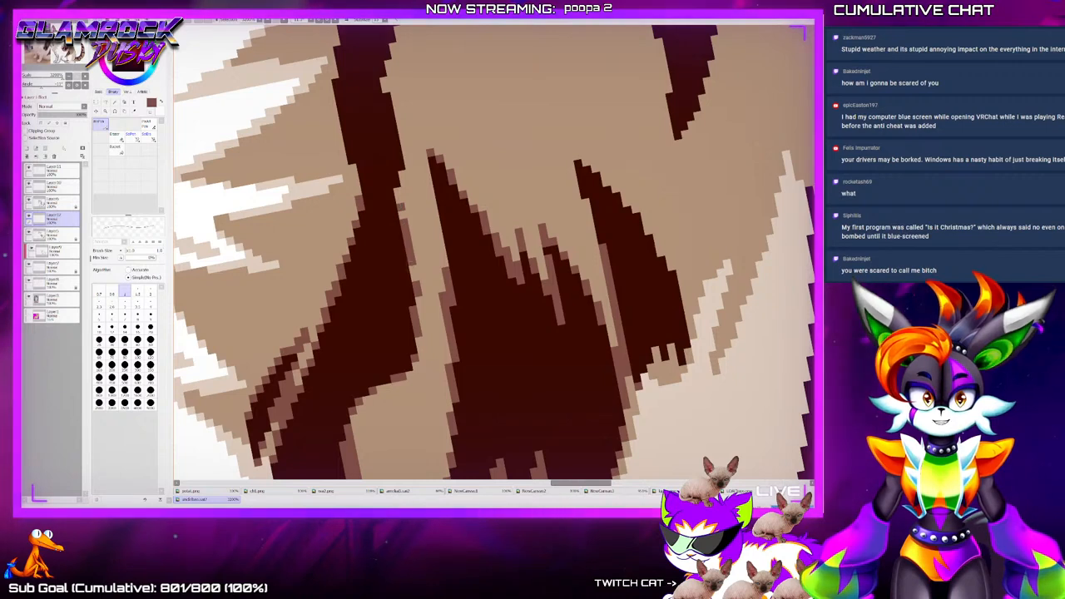
# Extend lighter reddish-brown edging along the sides and upper tips of the long flank stripe and the neighbouring markings
pyautogui.moveTo(413, 227)
pyautogui.mouseDown()
pyautogui.moveTo(403, 174)
pyautogui.moveTo(457, 309)
pyautogui.mouseUp()
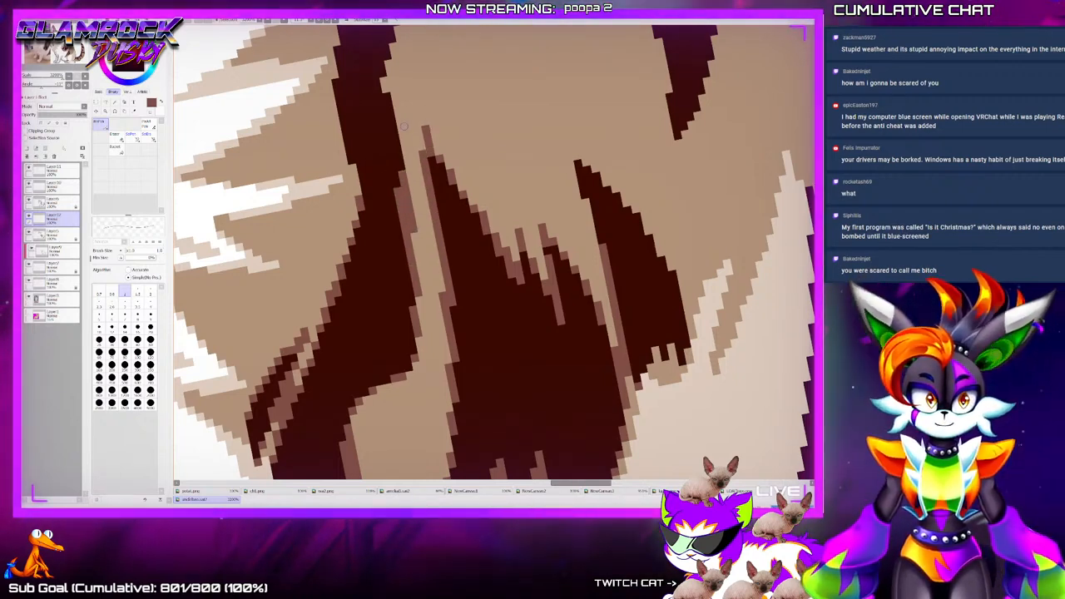
pyautogui.moveTo(415, 115)
pyautogui.mouseDown()
pyautogui.moveTo(425, 153)
pyautogui.moveTo(405, 147)
pyautogui.moveTo(385, 63)
pyautogui.mouseUp()
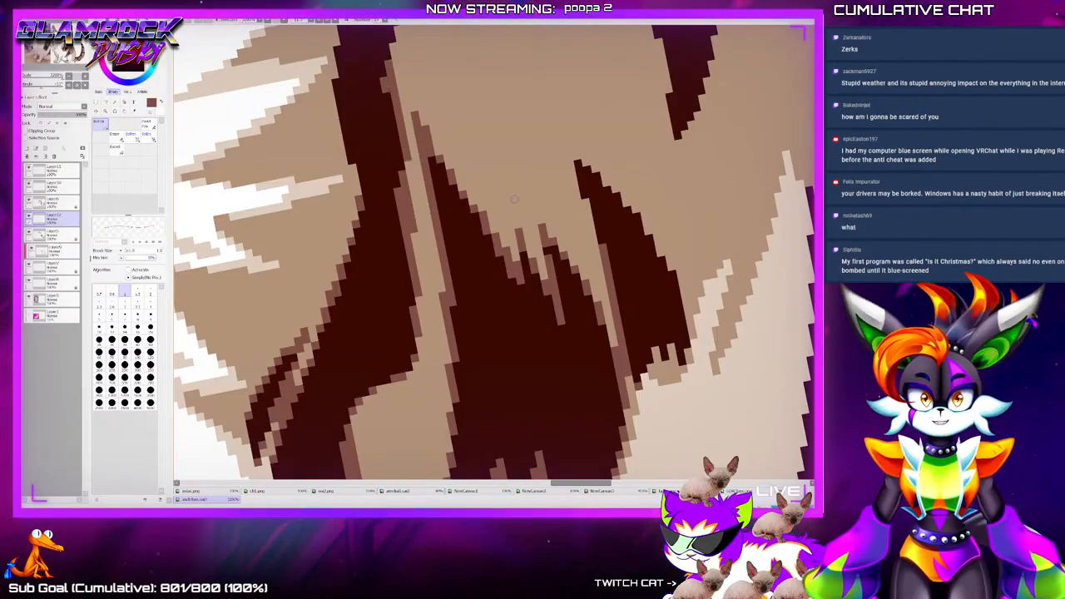
pyautogui.moveTo(591, 218); pyautogui.dragTo(574, 150)
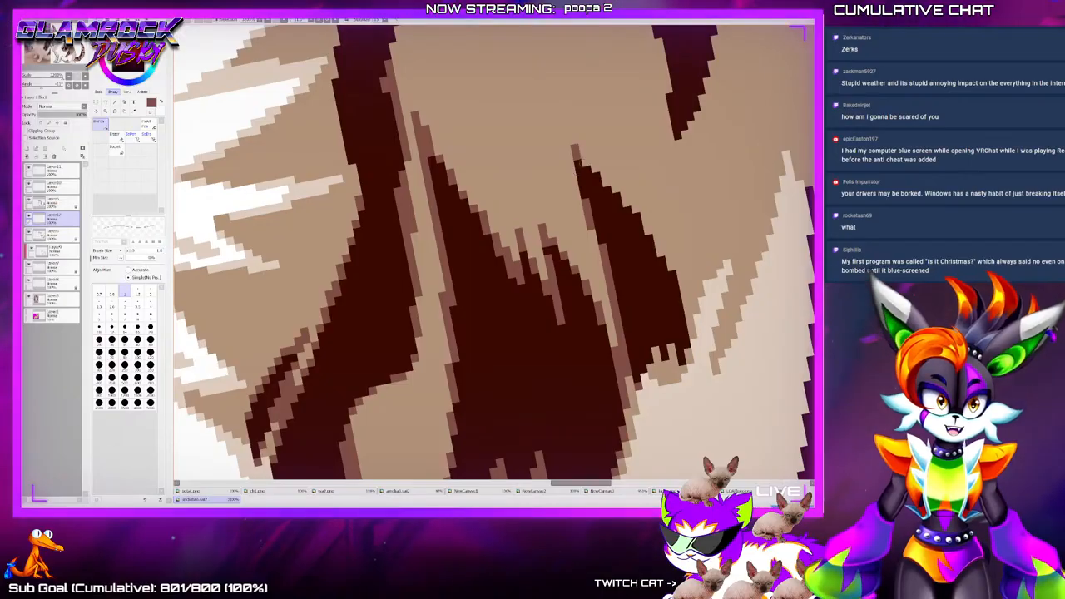
pyautogui.moveTo(652, 240); pyautogui.dragTo(627, 198)
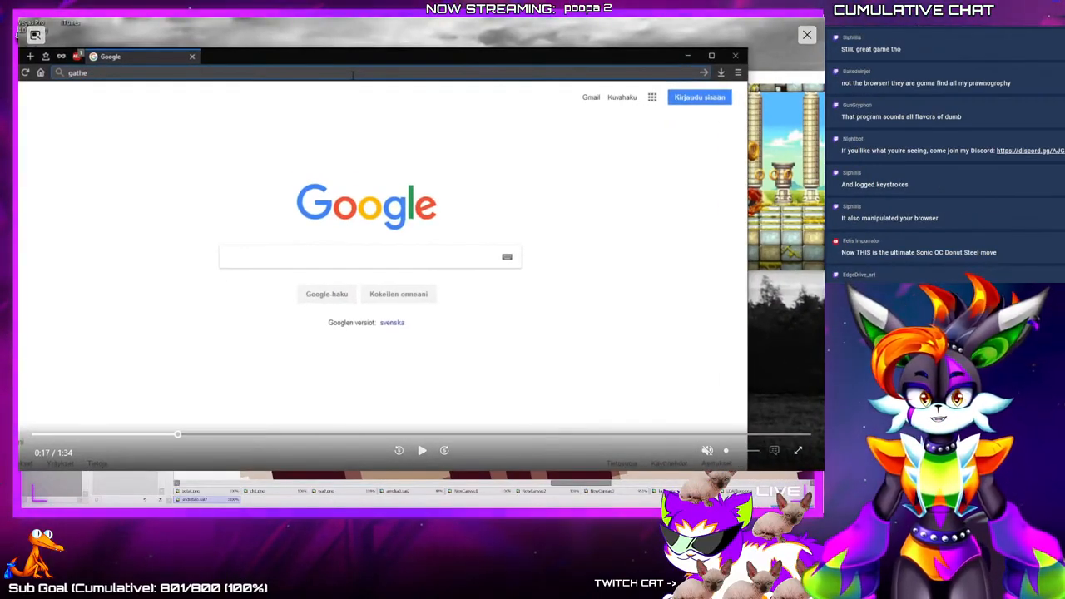
# Resume the paused game video and replay it from near the beginning
pyautogui.click(422, 450)
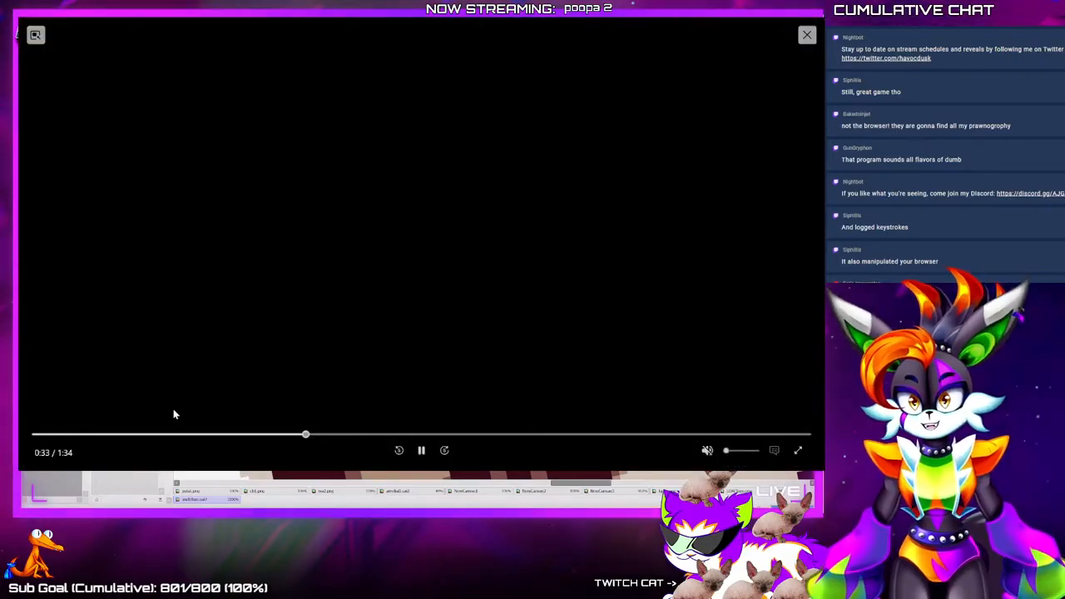
pyautogui.click(59, 434)
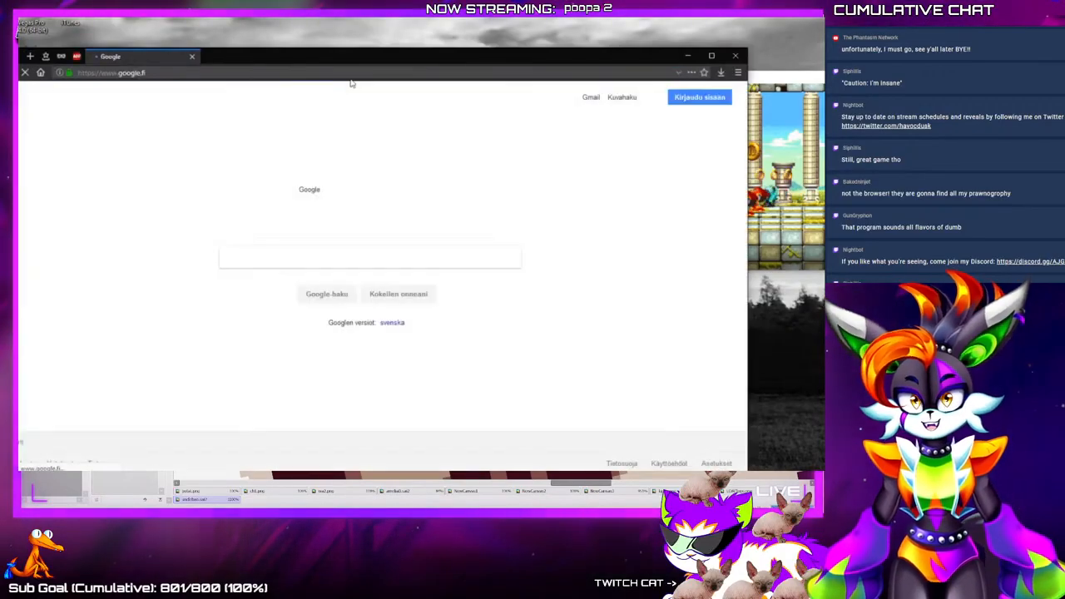
pyautogui.press('BackSpace')
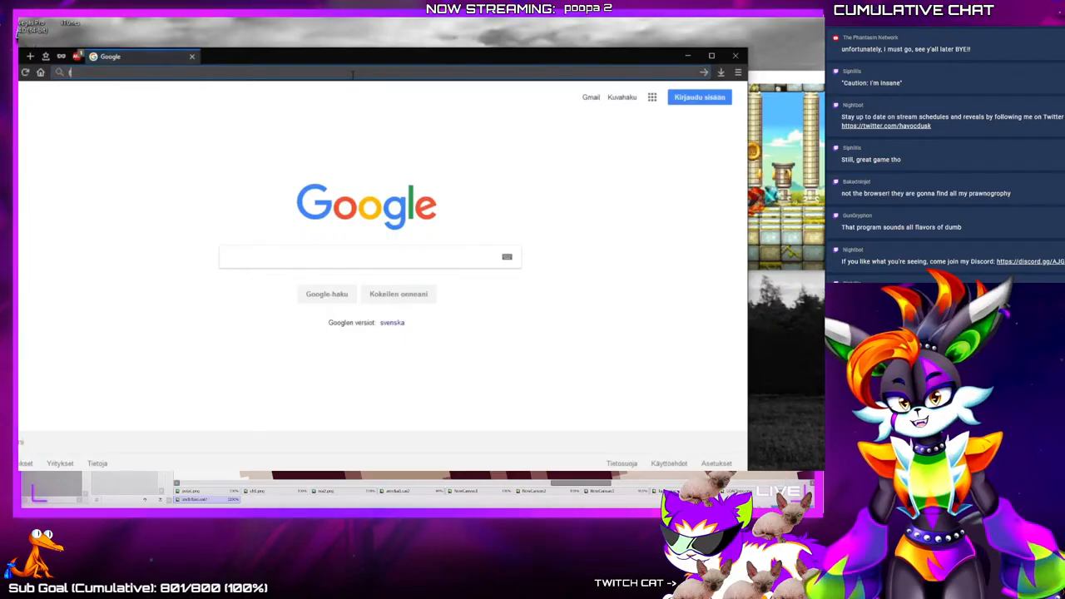
pyautogui.write('gathe')
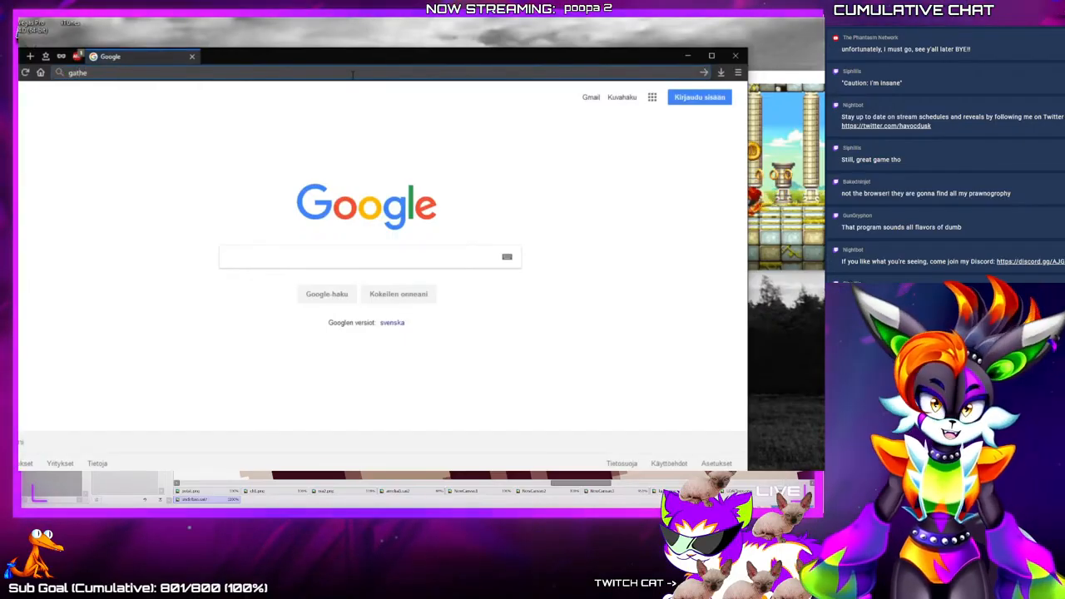
pyautogui.write('r battle')
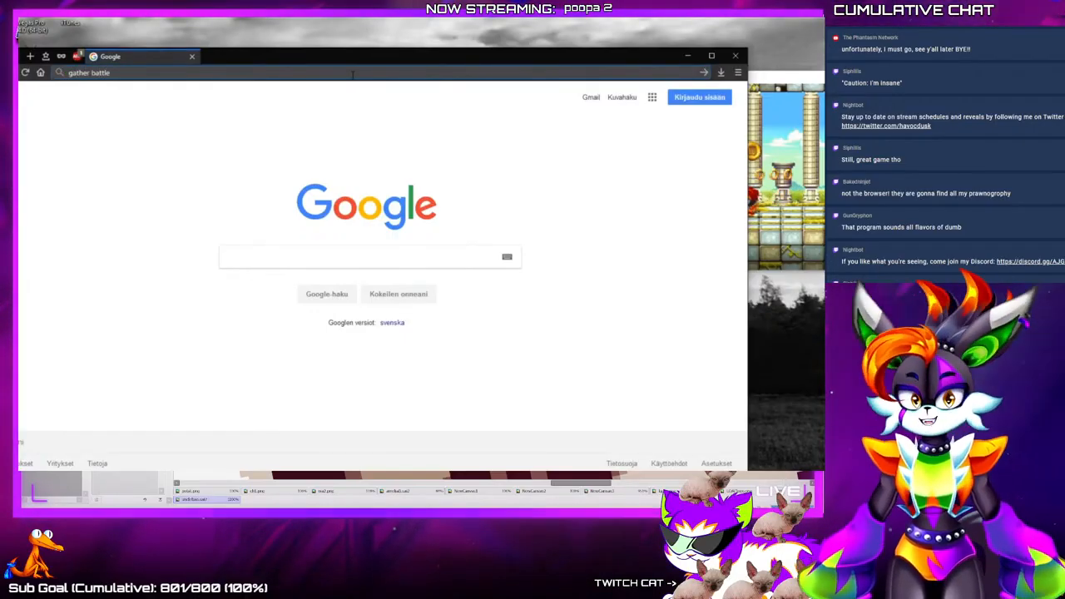
pyautogui.write(' cheats')
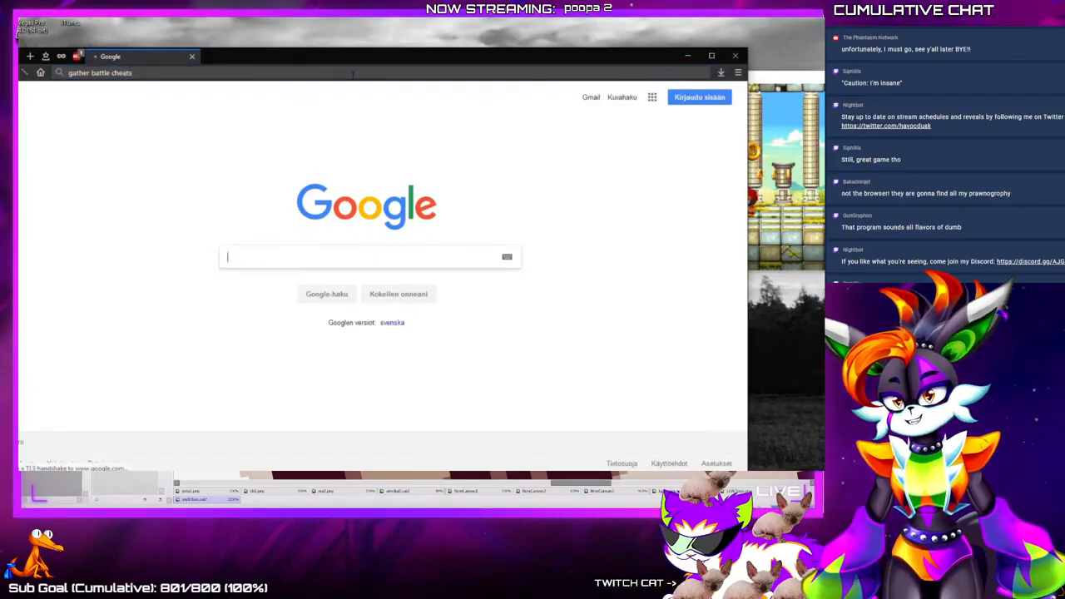
pyautogui.press('Return')
pyautogui.hotkey('ctrl', 'w')
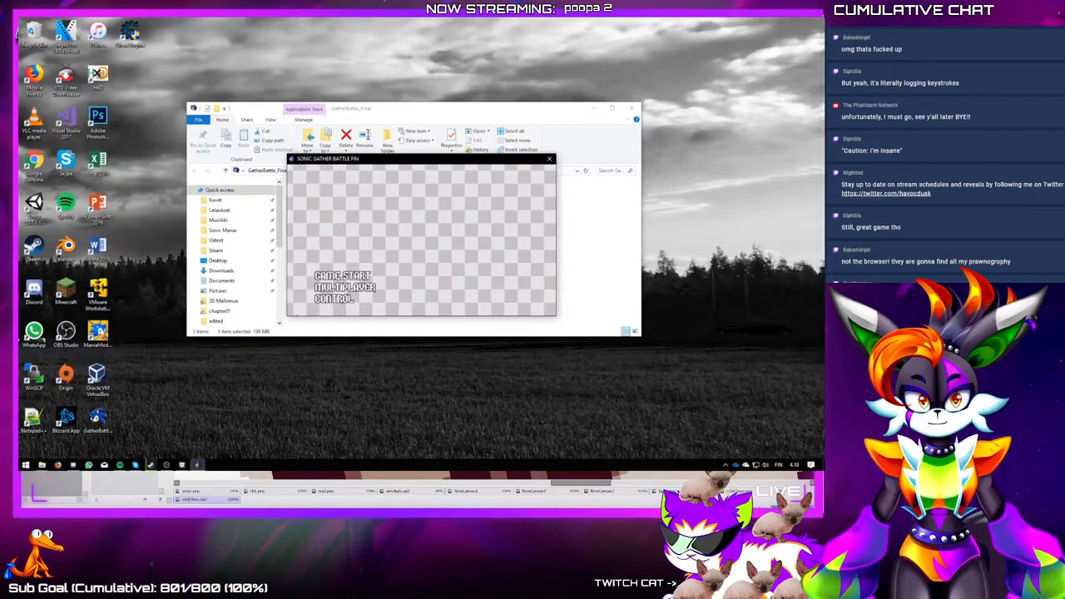
pyautogui.click(550, 159)
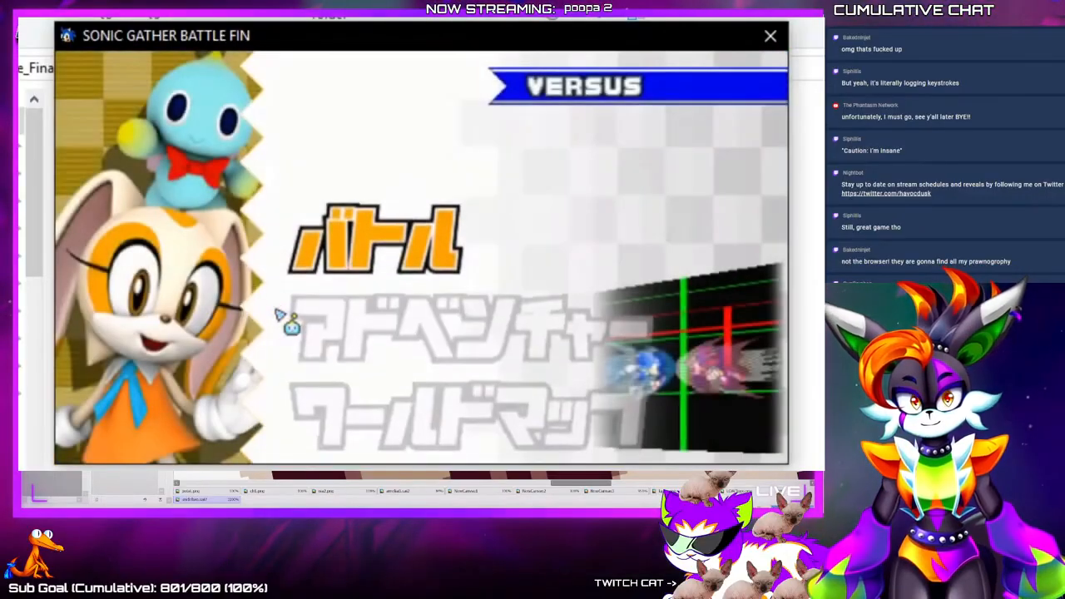
pyautogui.press('Down')
pyautogui.press('Up')
pyautogui.press('Return')
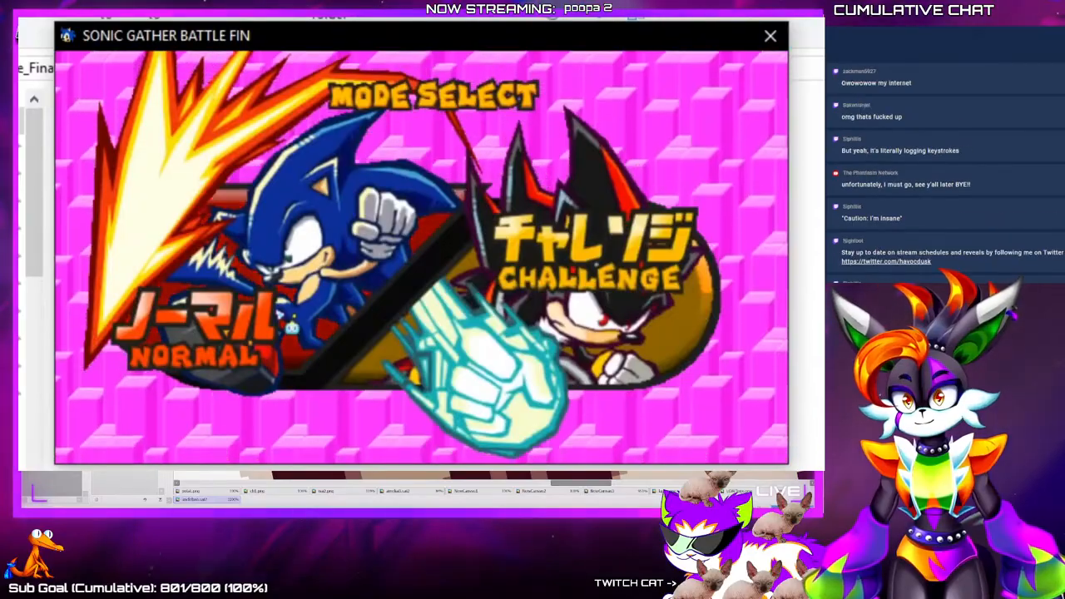
pyautogui.press('Return')
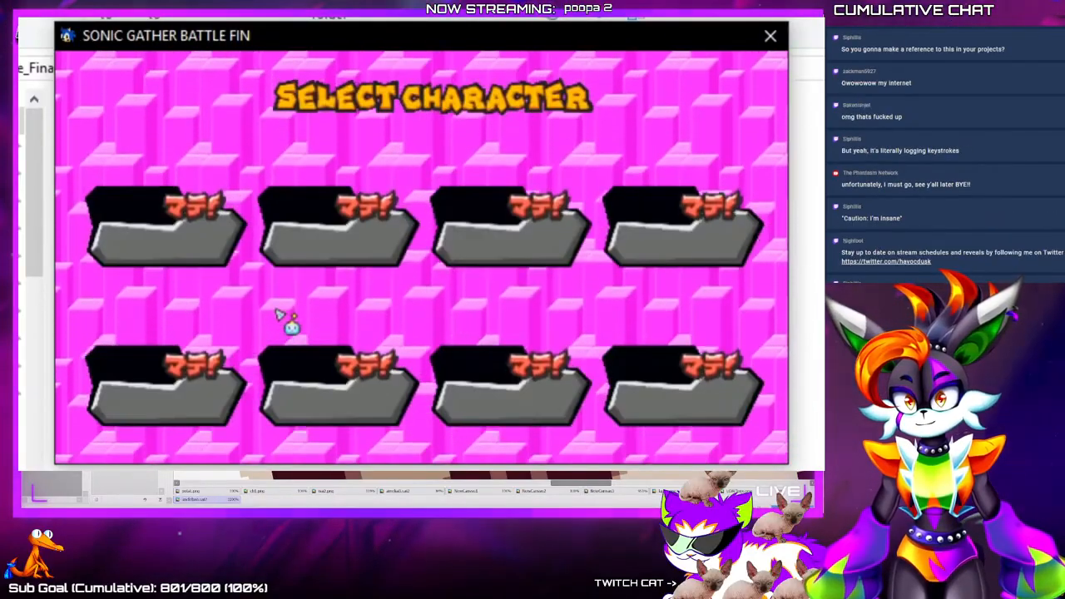
pyautogui.press('Return')
pyautogui.press('Return')
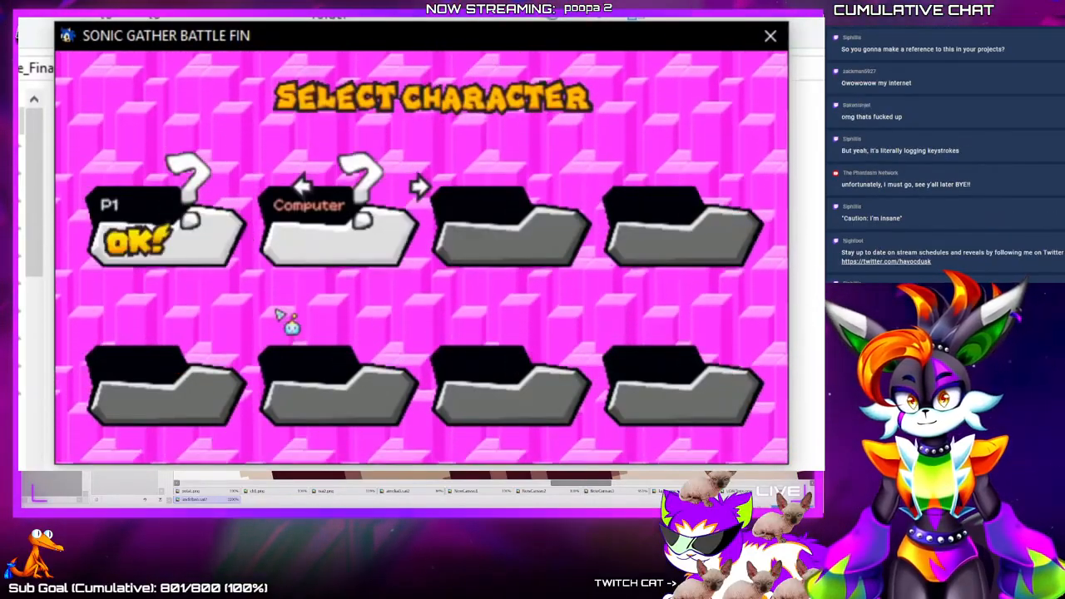
pyautogui.press('Return')
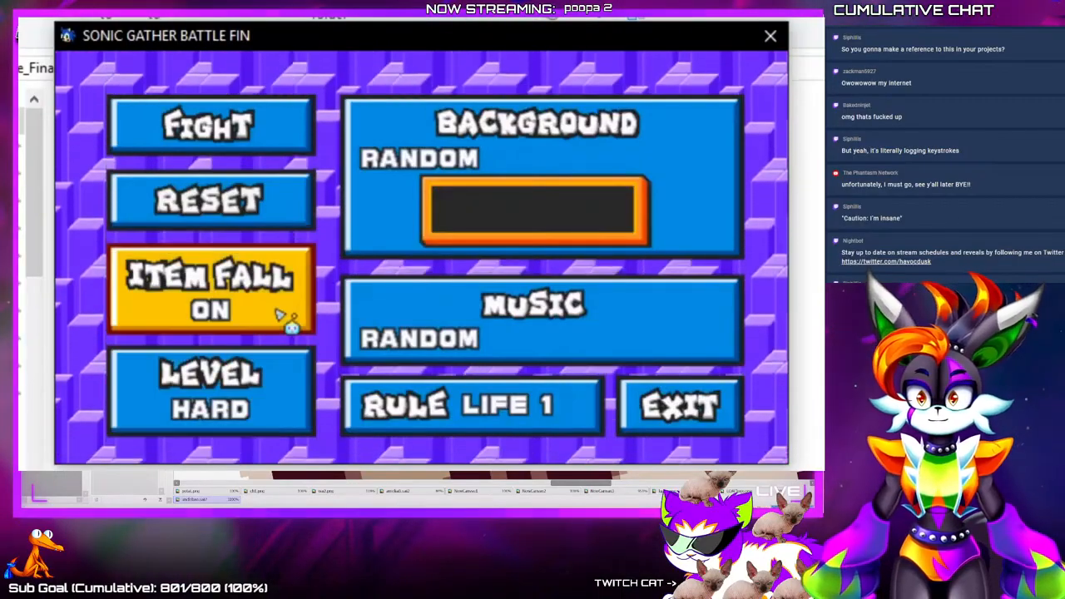
pyautogui.press('Up')
pyautogui.press('Up')
pyautogui.press('Return')
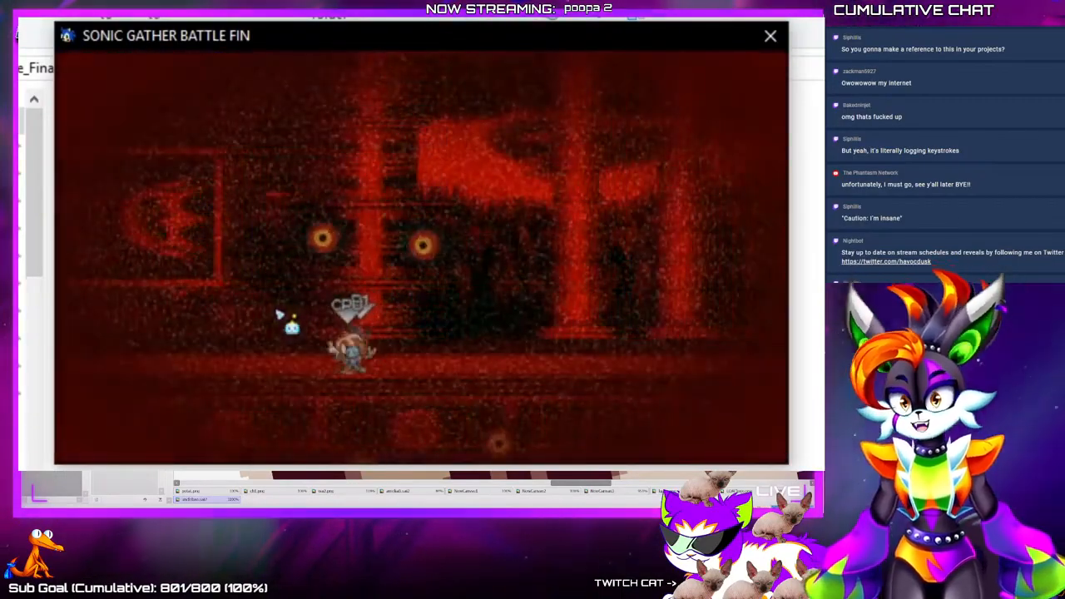
pyautogui.press('Right')
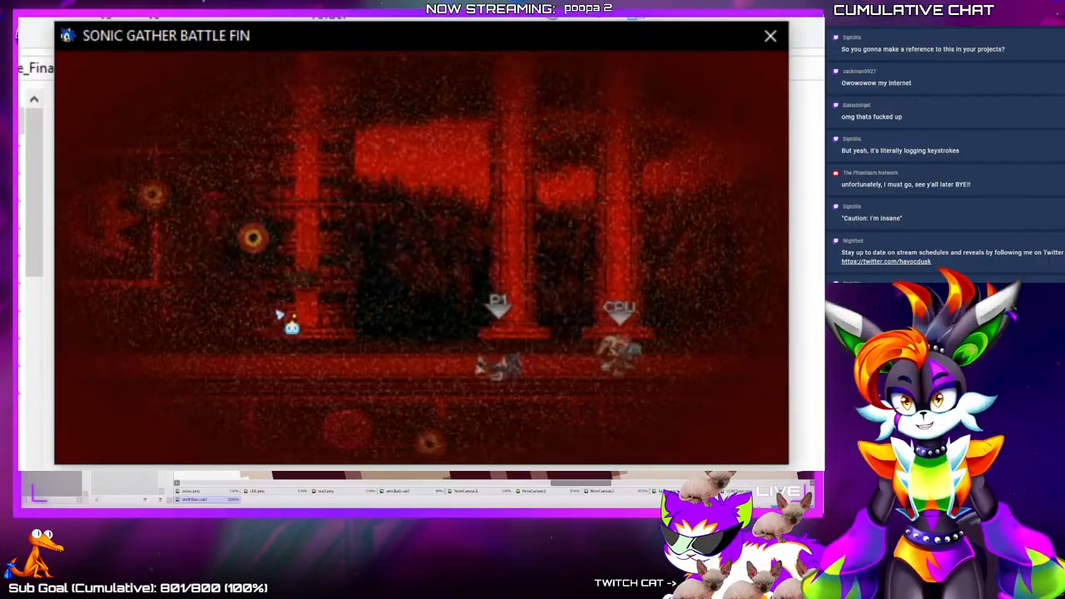
pyautogui.press('Left')
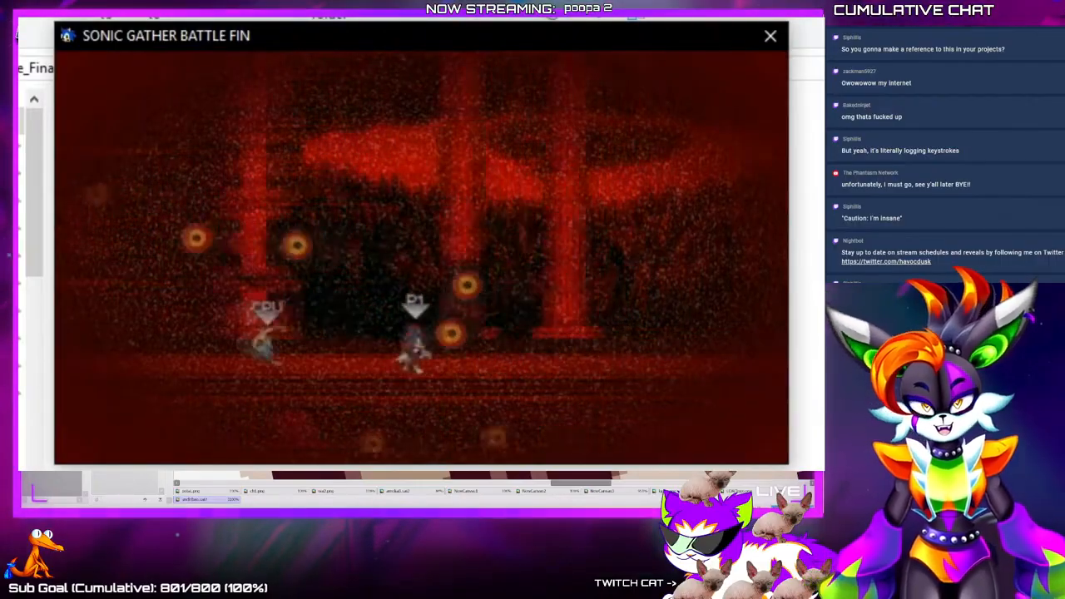
pyautogui.press('Right')
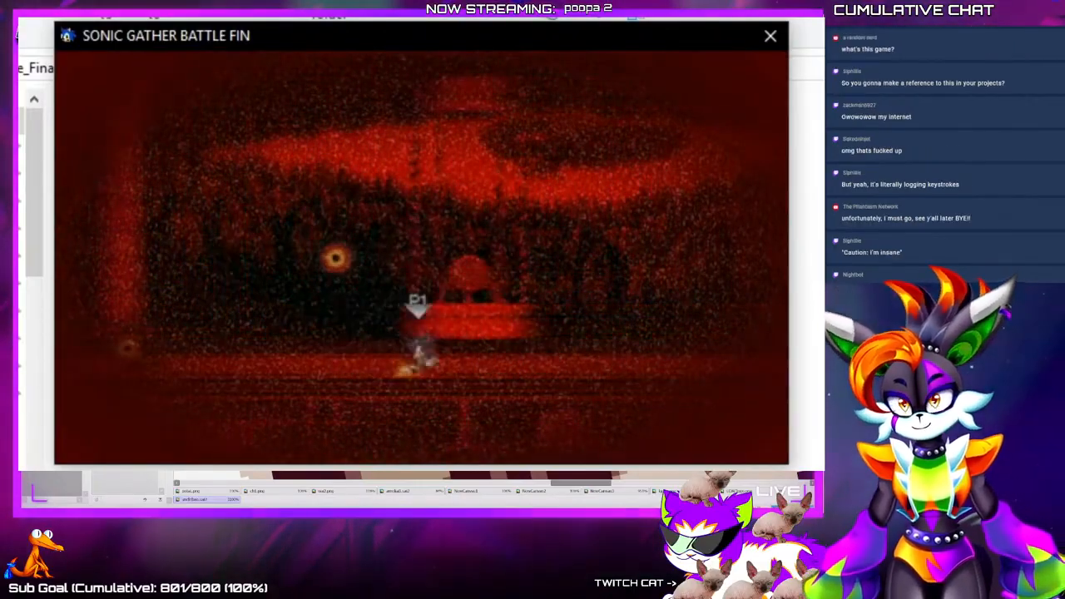
pyautogui.press('z')
pyautogui.press('Right')
pyautogui.press('Left')
pyautogui.press('z')
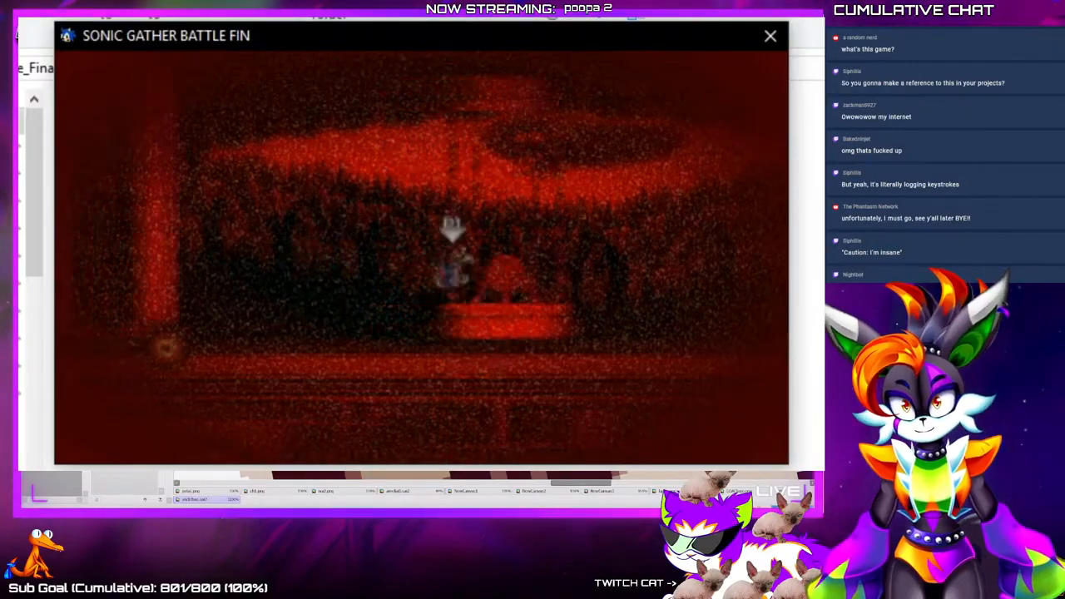
pyautogui.press('Left')
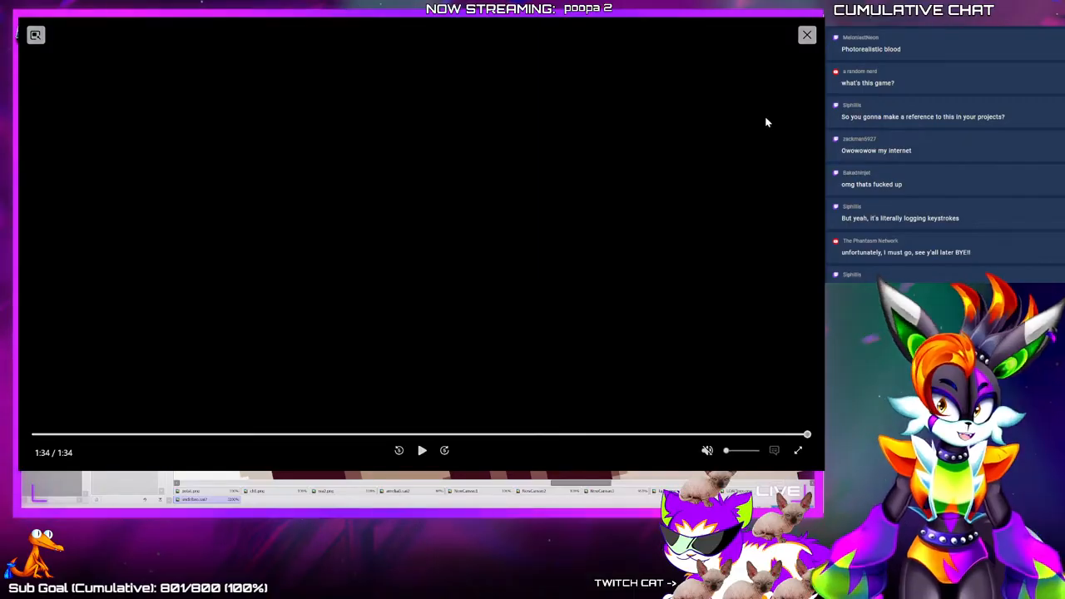
# Close the game video and add lighter reddish-brown edging around the pointed lower tip of the back marking's outer prong
pyautogui.click(807, 35)
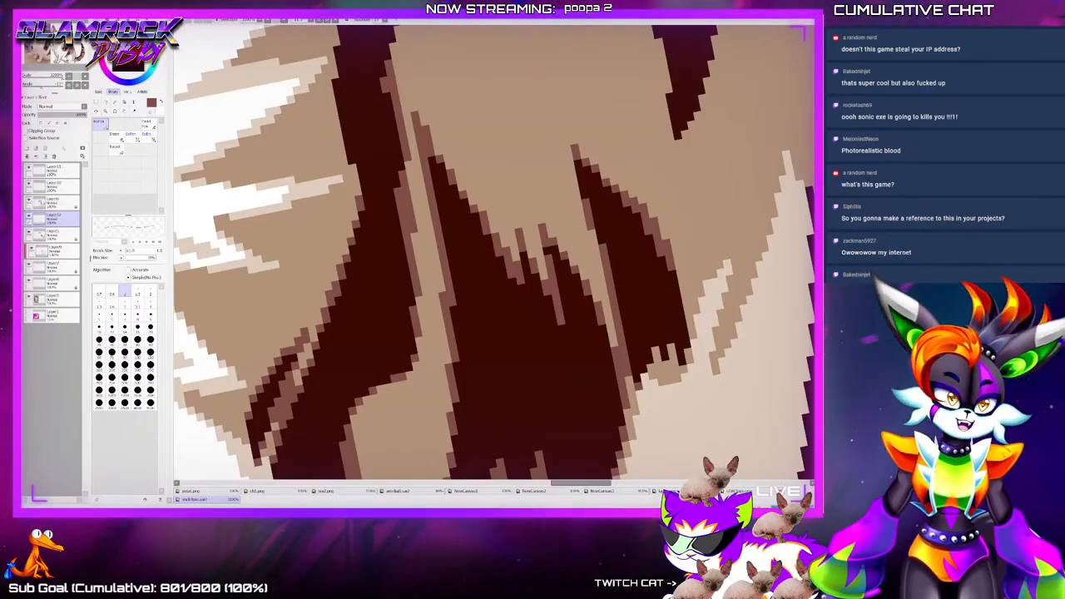
pyautogui.scroll(-7, 576, 200)
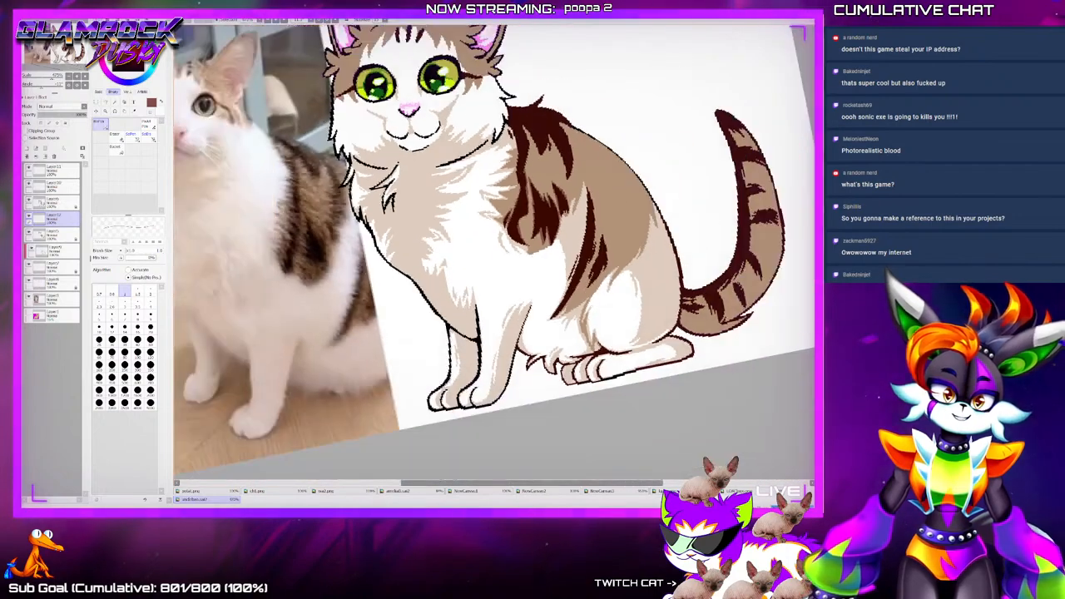
pyautogui.scroll(3, 580, 143)
pyautogui.scroll(2, 580, 142)
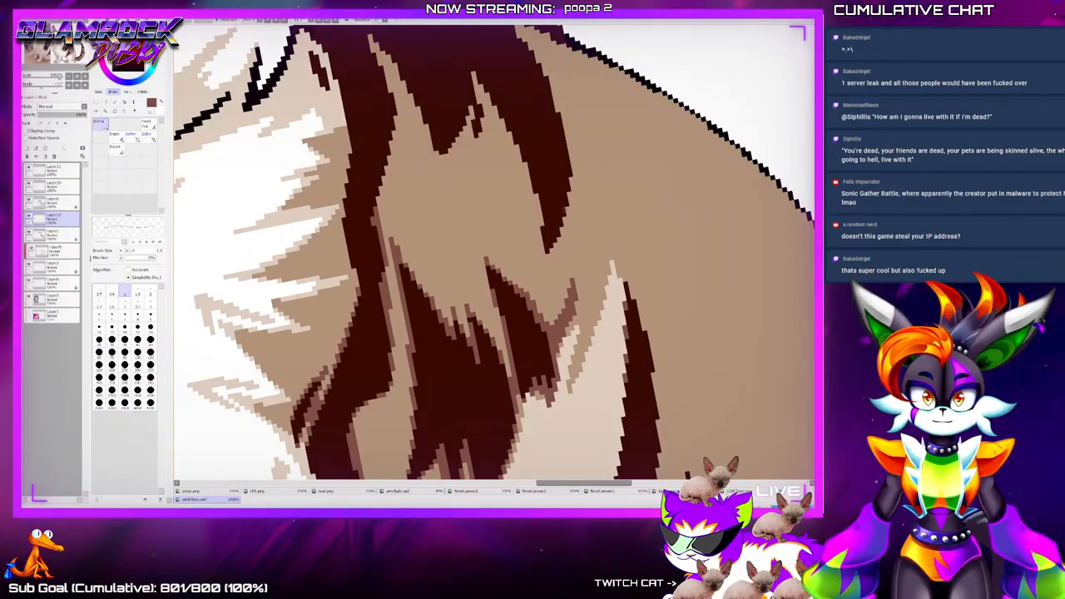
pyautogui.moveTo(568, 213); pyautogui.dragTo(543, 270)
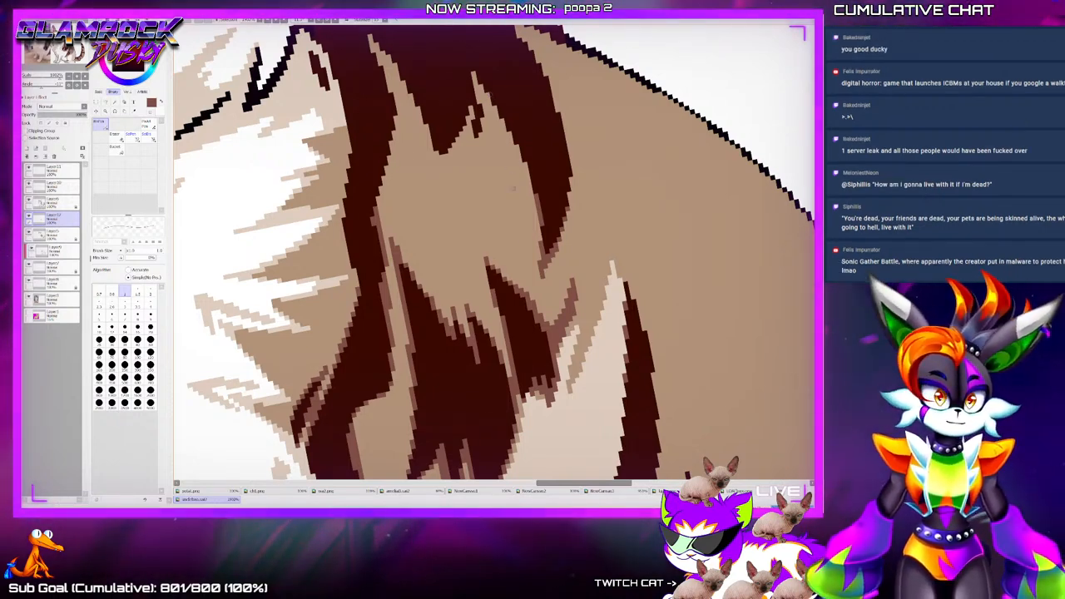
# Shade the inner edge of the long shoulder stripe with lighter reddish brown at brush size 4
pyautogui.scroll(-5, 581, 320)
pyautogui.scroll(5, 463, 154)
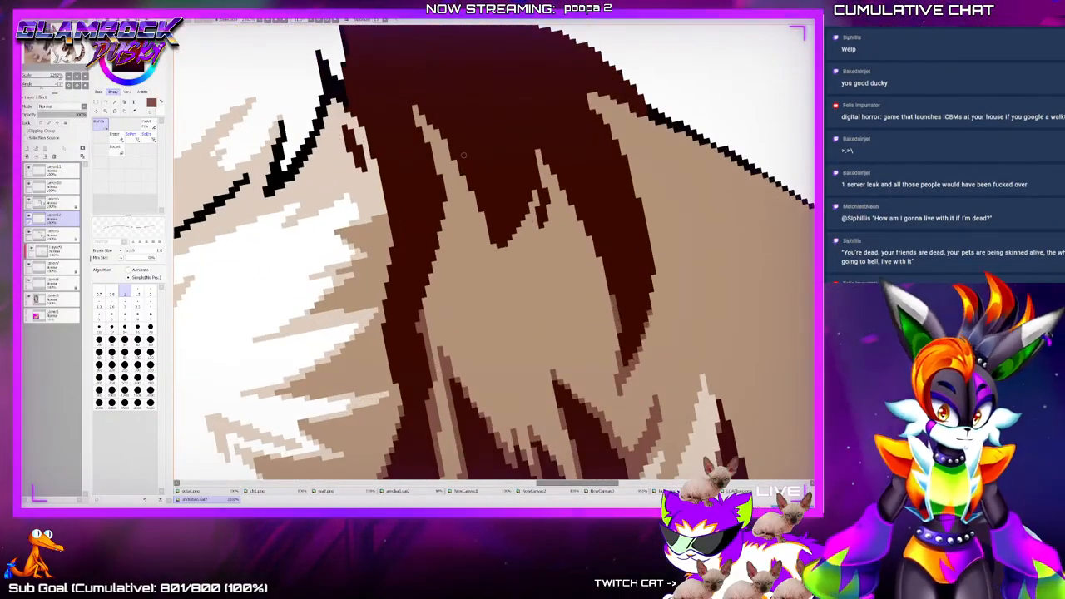
pyautogui.click(151, 303)
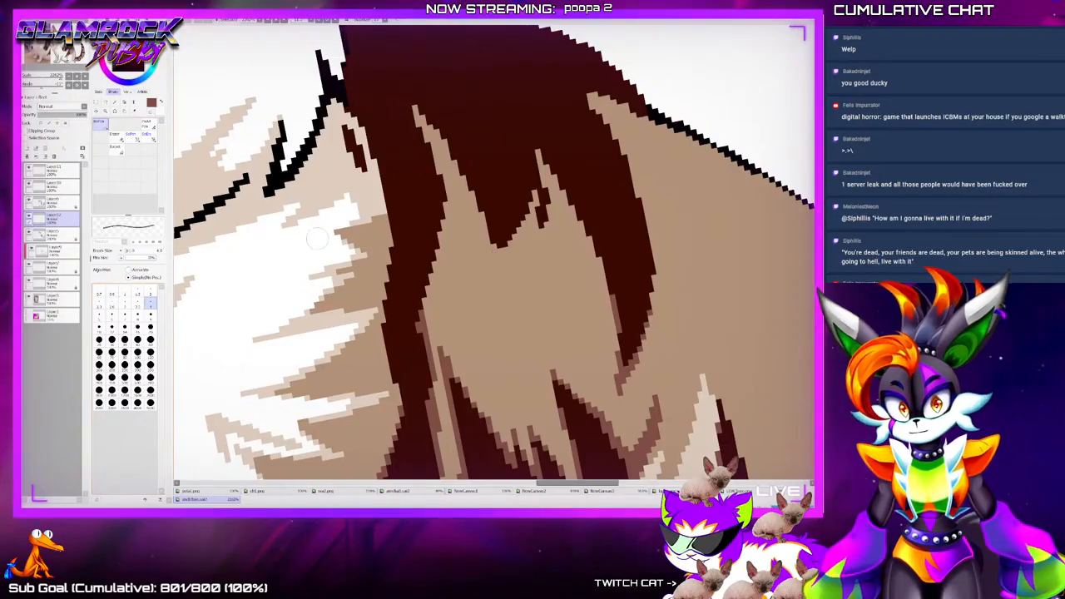
pyautogui.moveTo(424, 109); pyautogui.dragTo(408, 335)
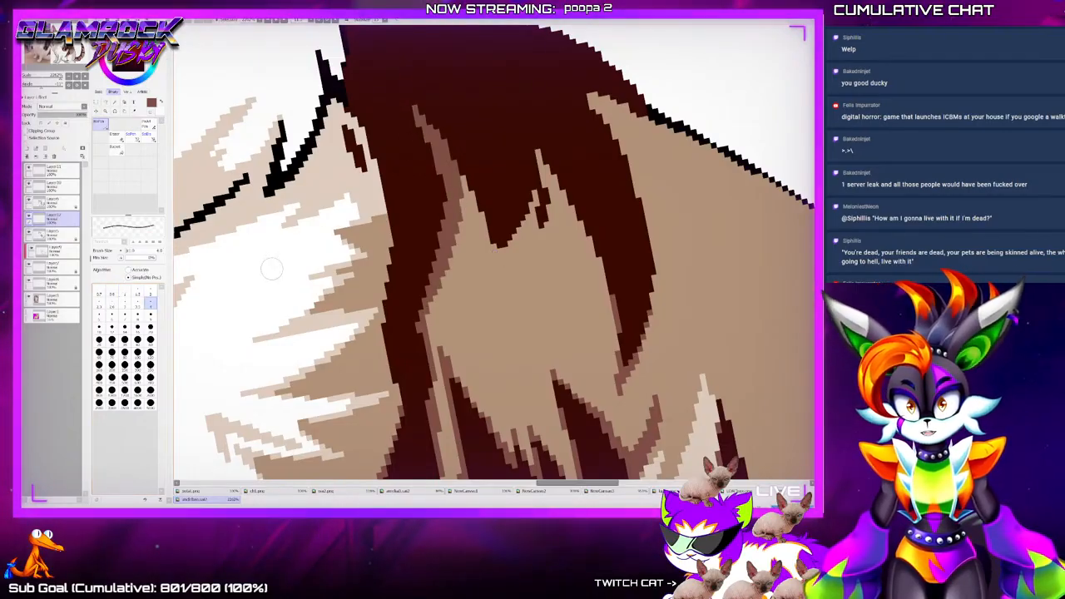
# Reduce the brush to size 1 and extend lighter reddish-brown spikes below the back marking's jagged middle point
pyautogui.press('[')
pyautogui.press('[')
pyautogui.press('[')
pyautogui.press('[')
pyautogui.press('[')
pyautogui.press('[')
pyautogui.press('[')
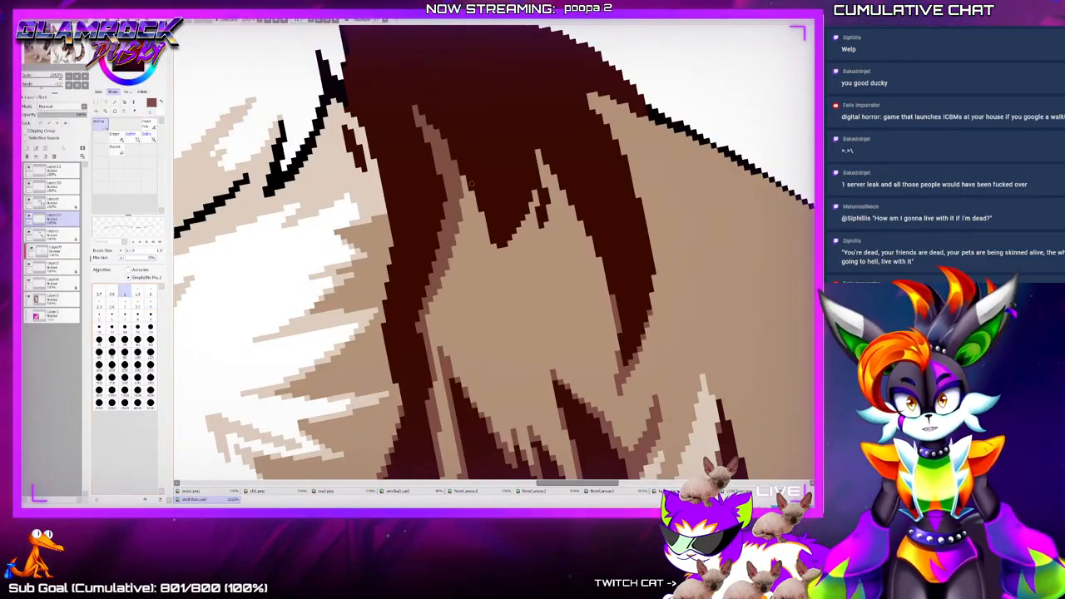
pyautogui.moveTo(476, 199); pyautogui.dragTo(496, 291)
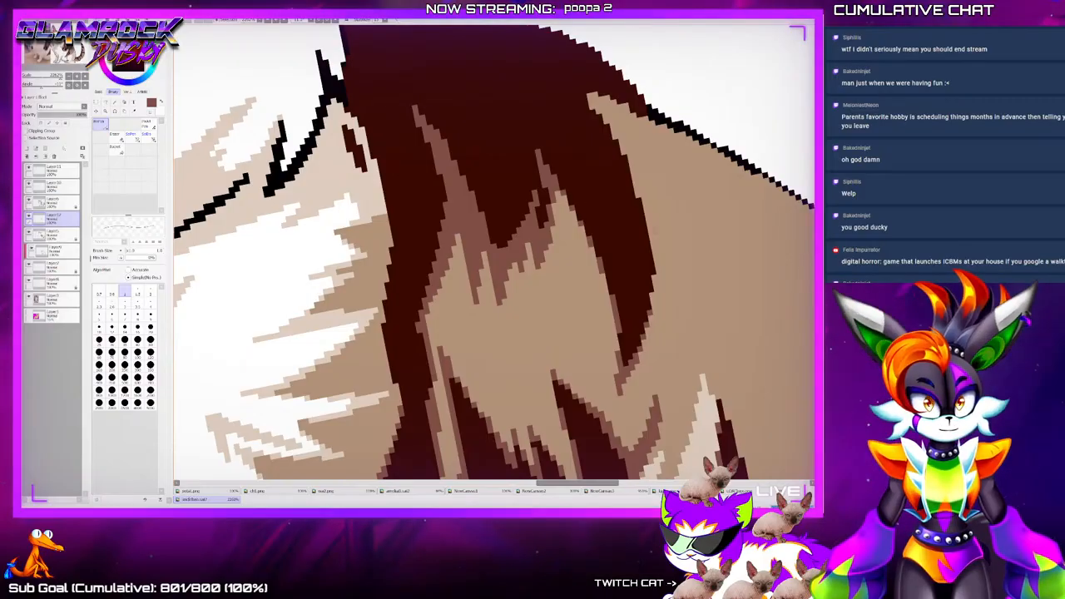
# Fill the notch beneath the back outline with lighter reddish brown at size 4, then edge the outer prong at size 1
pyautogui.scroll(3, 687, 272)
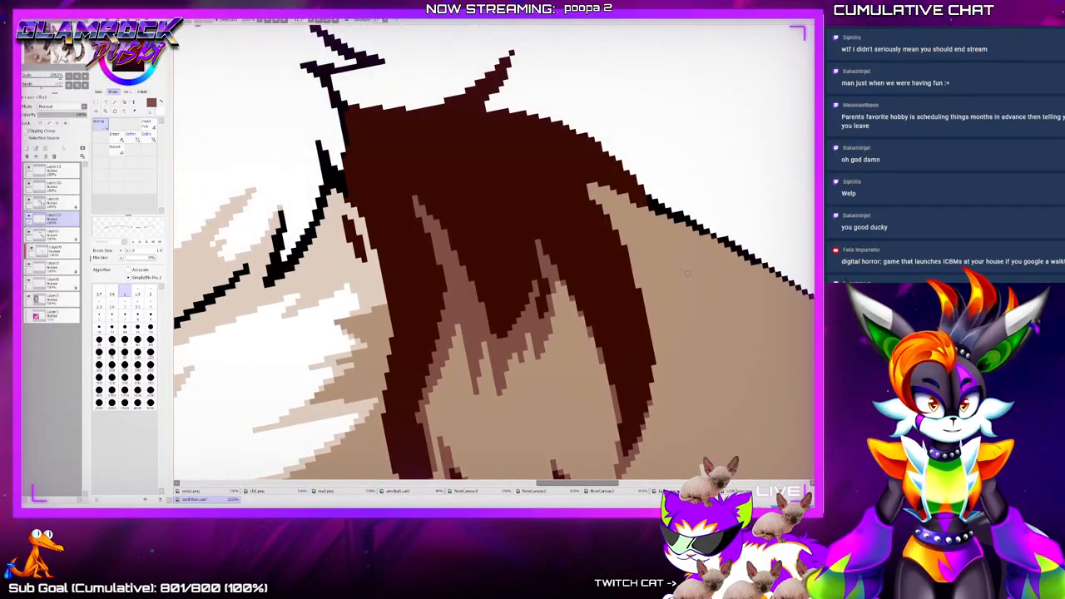
pyautogui.scroll(-3, 688, 272)
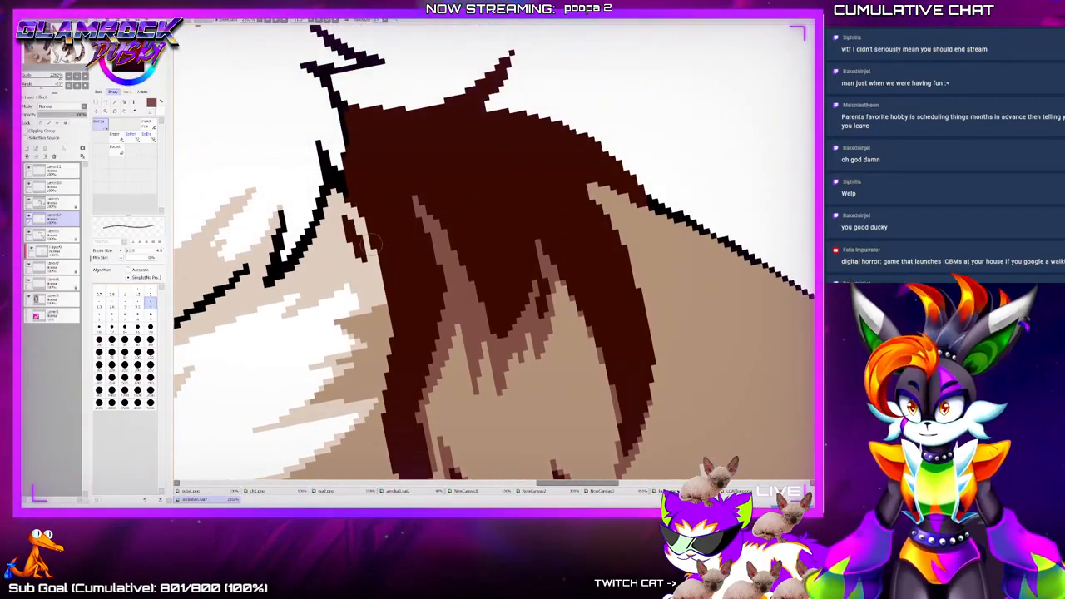
pyautogui.press(']')
pyautogui.scroll(3, 697, 236)
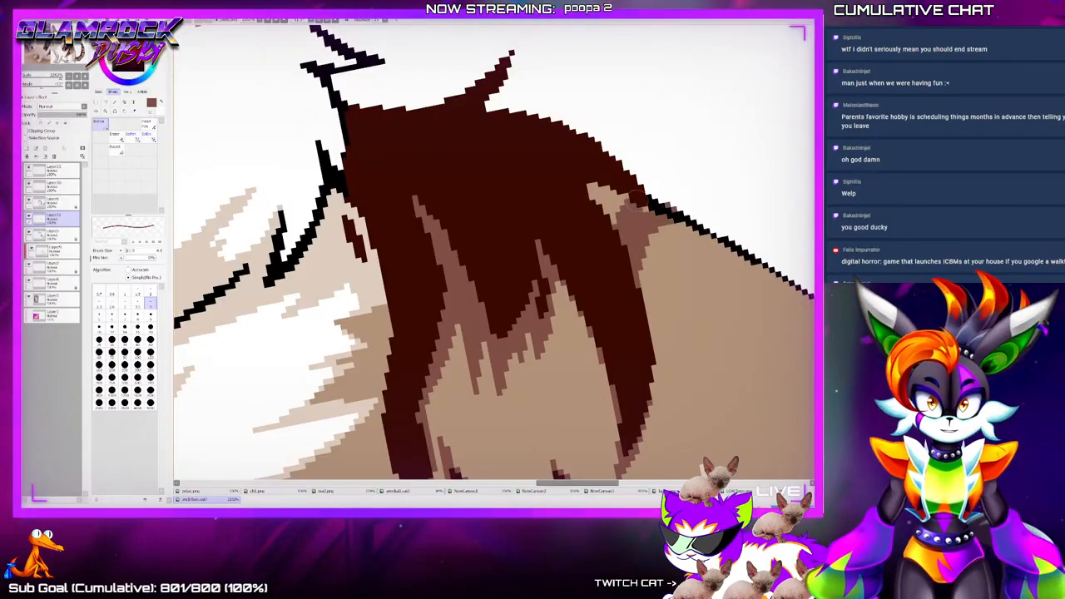
pyautogui.press('[')
pyautogui.press('[')
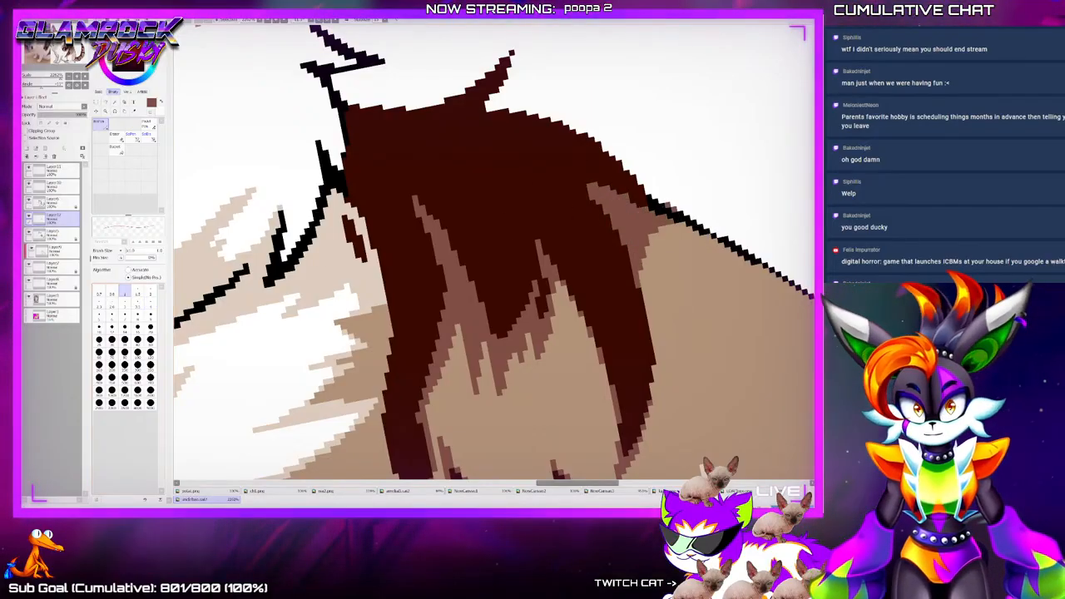
pyautogui.moveTo(662, 388); pyautogui.dragTo(642, 247)
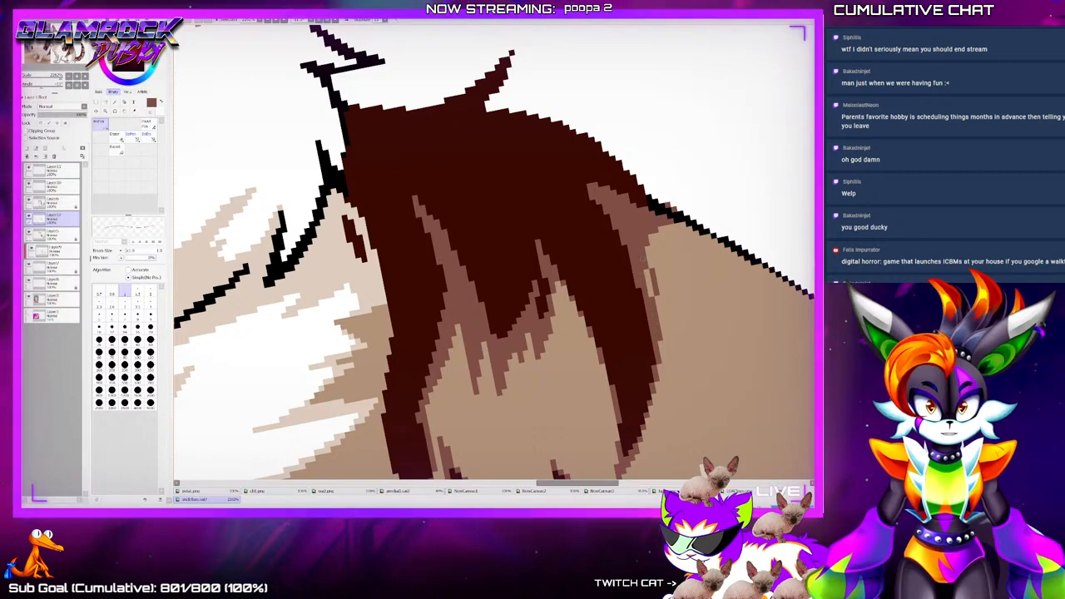
pyautogui.scroll(-3, 495, 249)
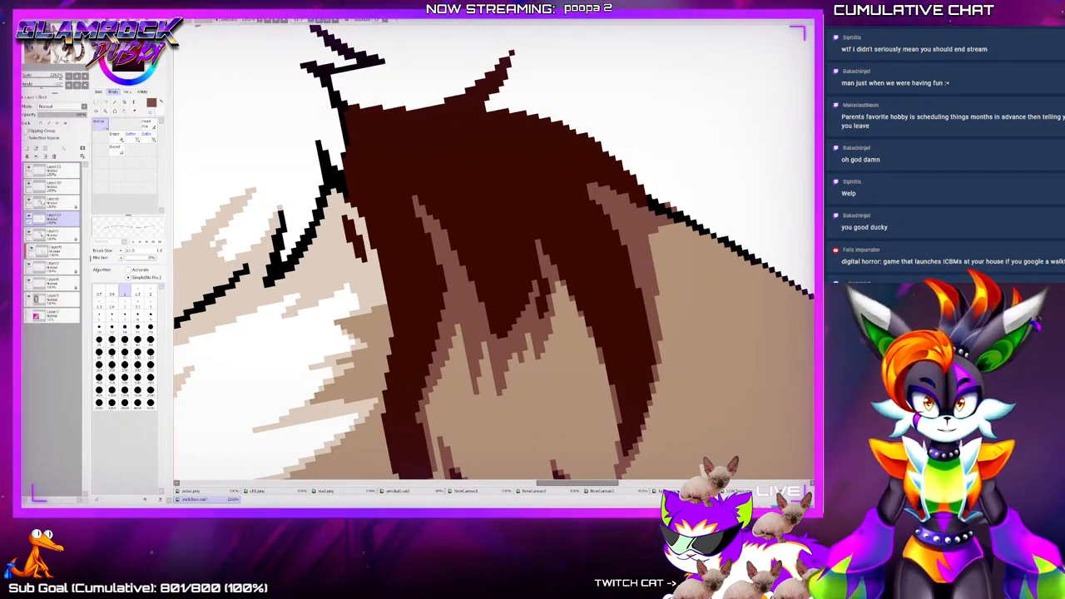
# Shade a thin lighter reddish-brown band along the inside of the back outline, from the marking down to the haunch
pyautogui.scroll(3, 494, 250)
pyautogui.press('End')
pyautogui.press('End')
pyautogui.press('End')
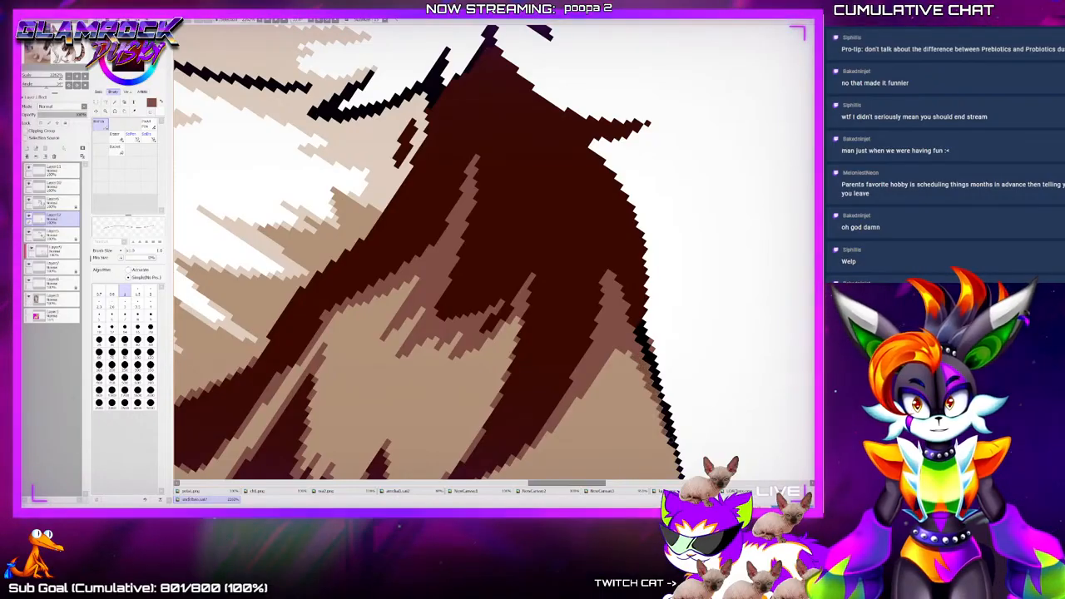
pyautogui.scroll(-3, 494, 250)
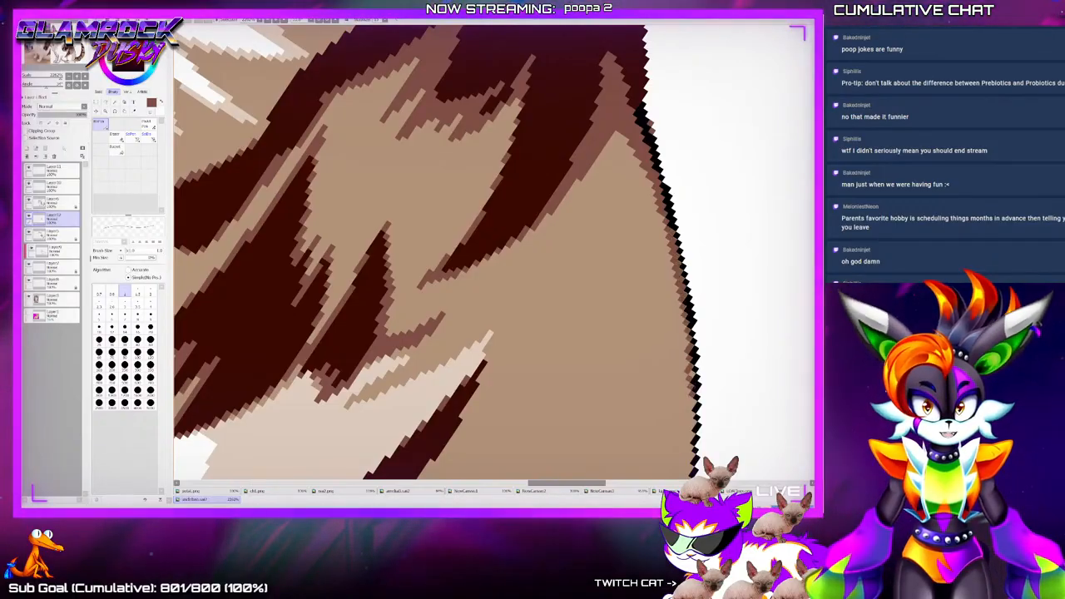
pyautogui.scroll(-5, 491, 250)
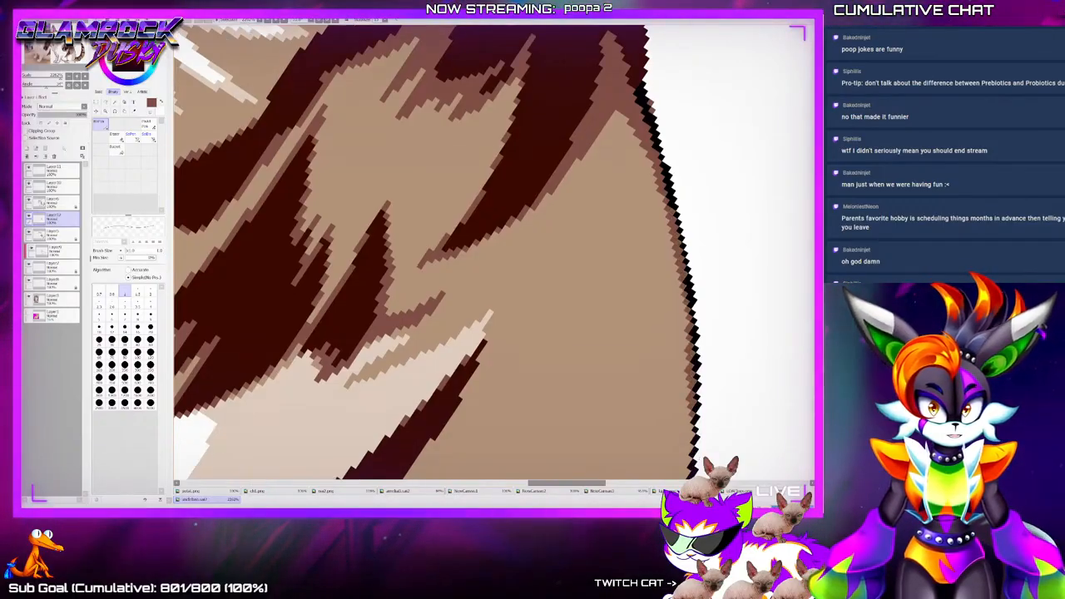
pyautogui.moveTo(691, 232); pyautogui.dragTo(682, 305)
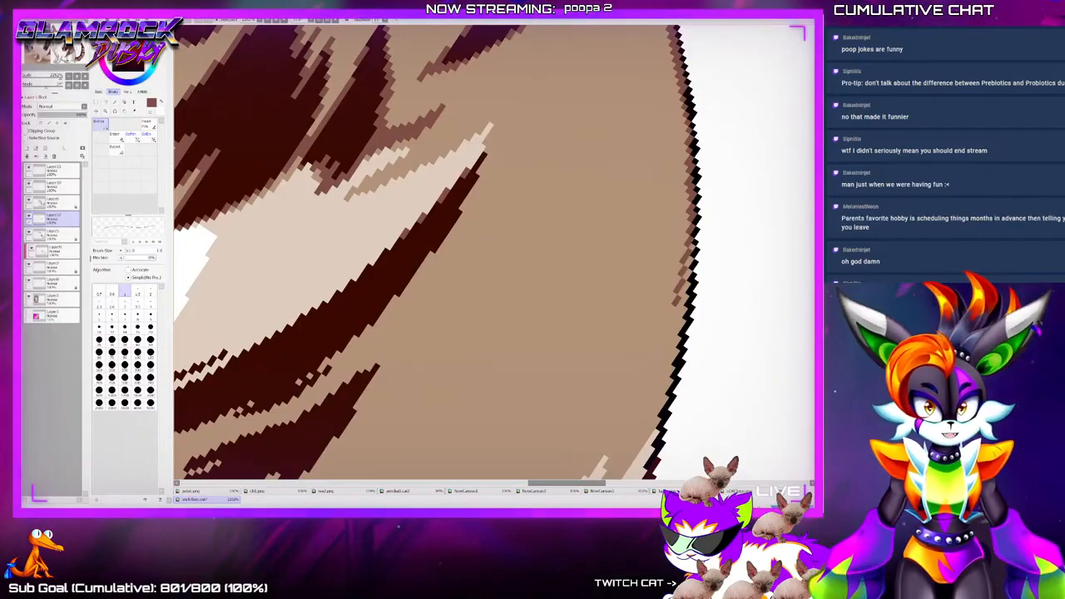
pyautogui.moveTo(688, 260); pyautogui.dragTo(672, 355)
pyautogui.moveTo(680, 301); pyautogui.dragTo(635, 433)
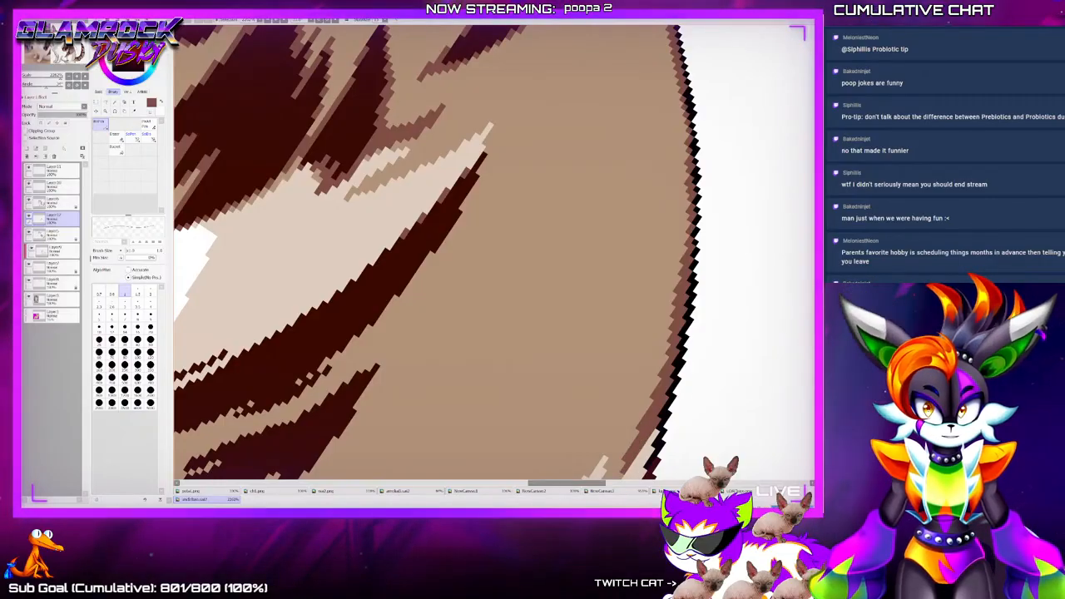
# Add lighter reddish-brown pixels around the upper tip and outer edge of the short lower flank stripe
pyautogui.scroll(-4, 433, 250)
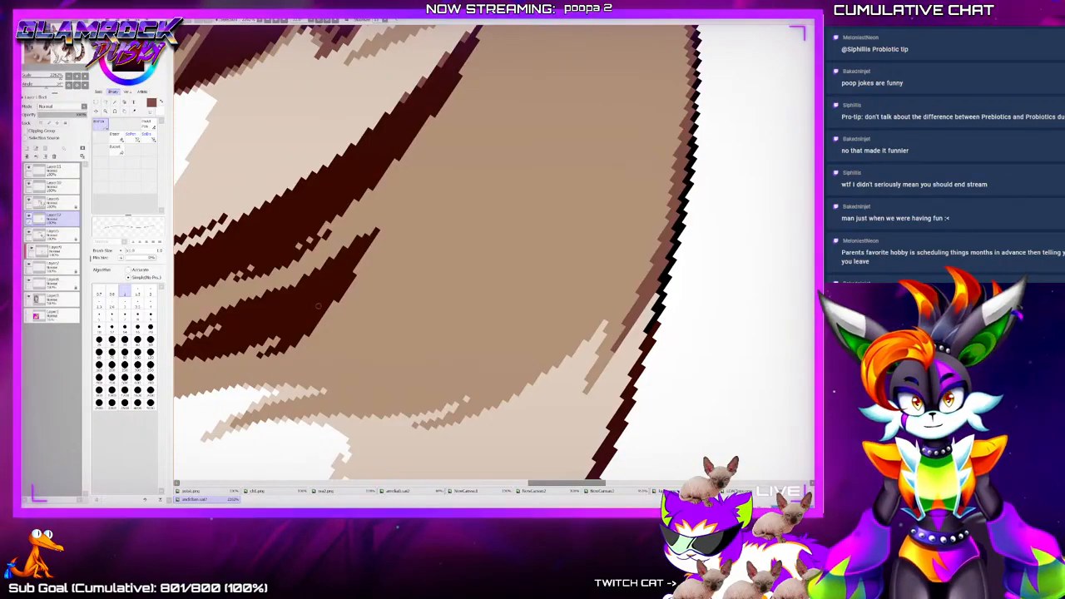
pyautogui.moveTo(389, 201); pyautogui.dragTo(353, 270)
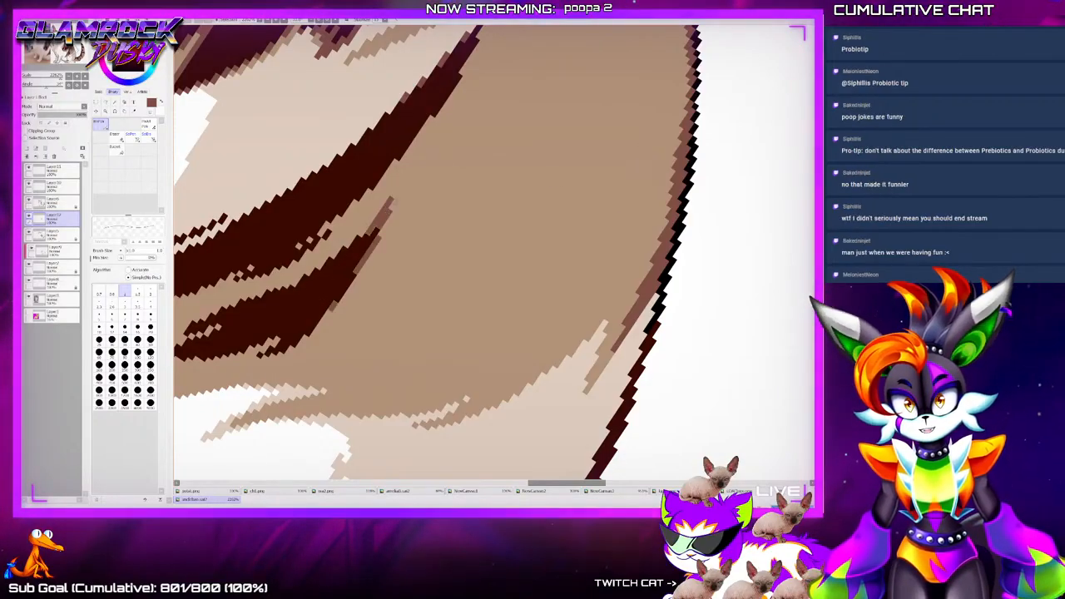
pyautogui.moveTo(393, 228)
pyautogui.mouseDown()
pyautogui.moveTo(332, 317)
pyautogui.moveTo(371, 265)
pyautogui.mouseUp()
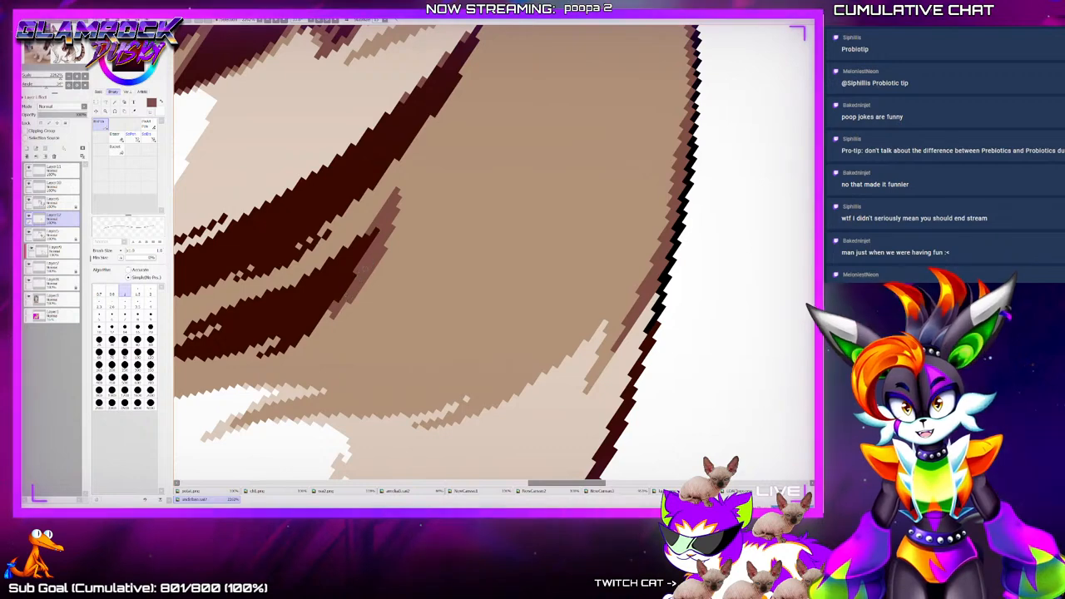
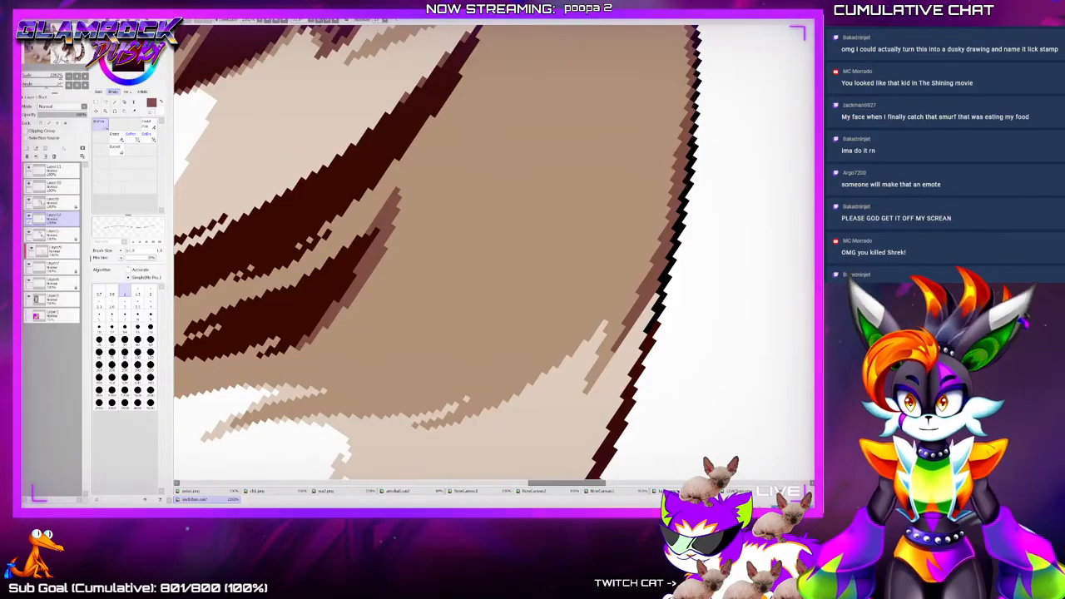
# Fill the gap between the two lower flank stripes and edge the long stripe's outer side with lighter reddish brown
pyautogui.scroll(-2, 541, 387)
pyautogui.scroll(2, 539, 388)
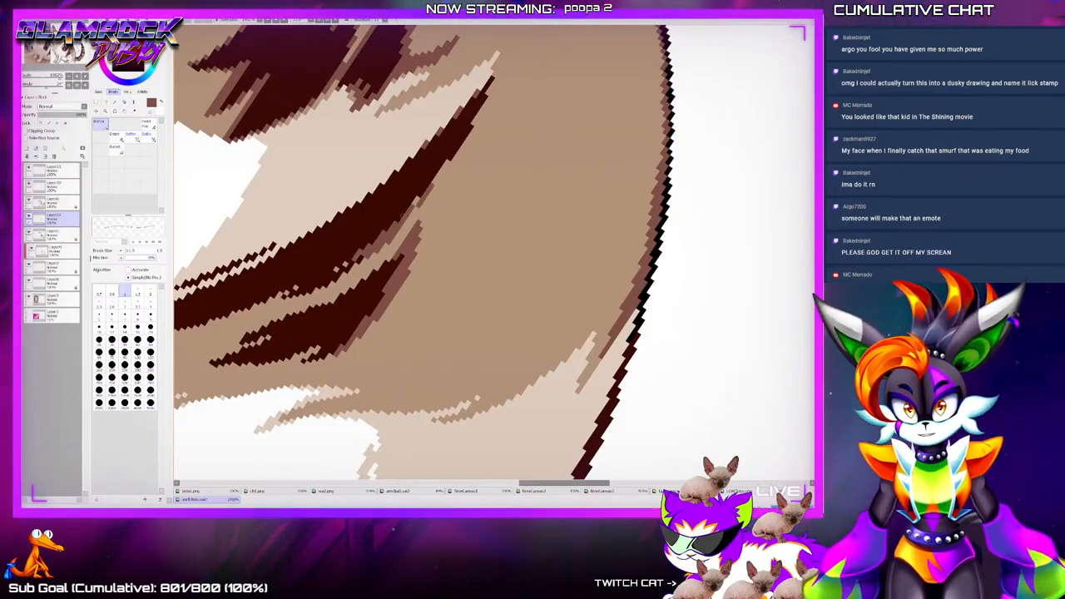
pyautogui.moveTo(374, 270); pyautogui.dragTo(388, 251)
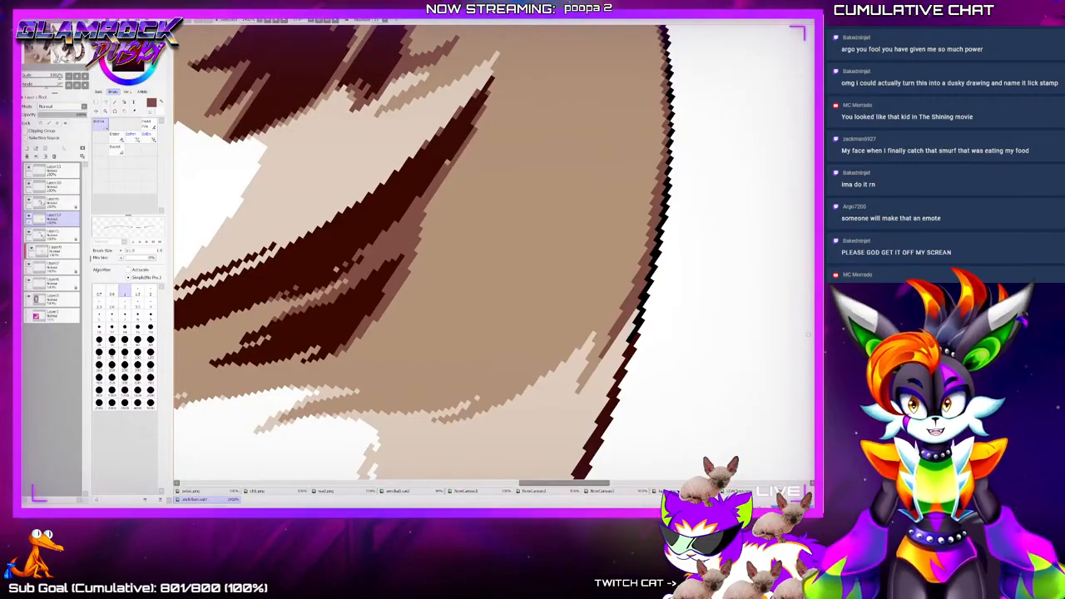
pyautogui.scroll(4, 494, 252)
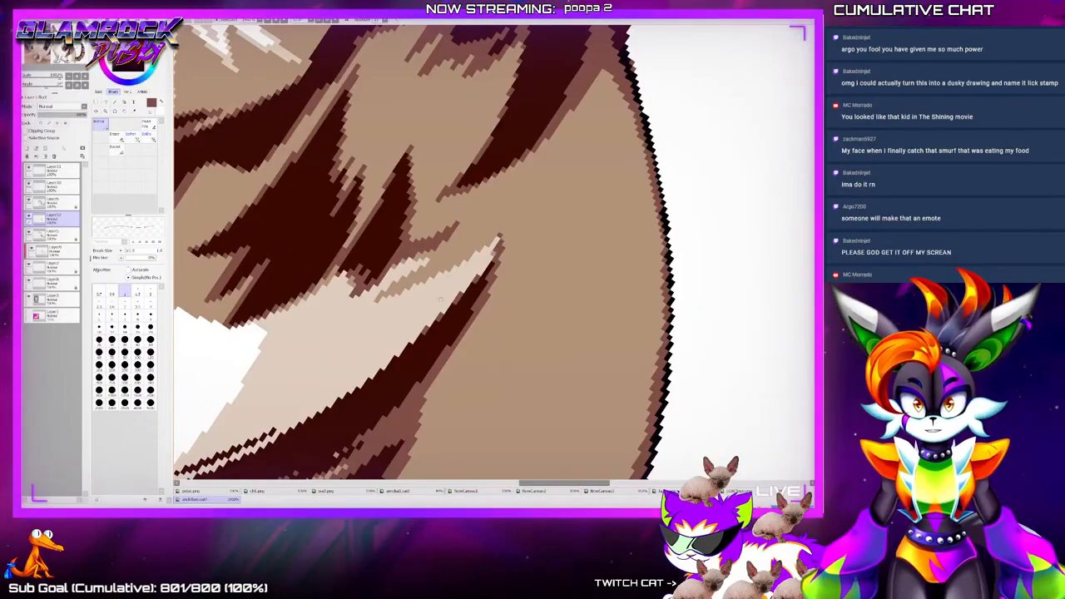
# Extend lighter reddish-brown edging along the lower inner side of the long flank stripe and around the short stripe's lower end
pyautogui.scroll(-6, 491, 249)
pyautogui.scroll(6, 456, 319)
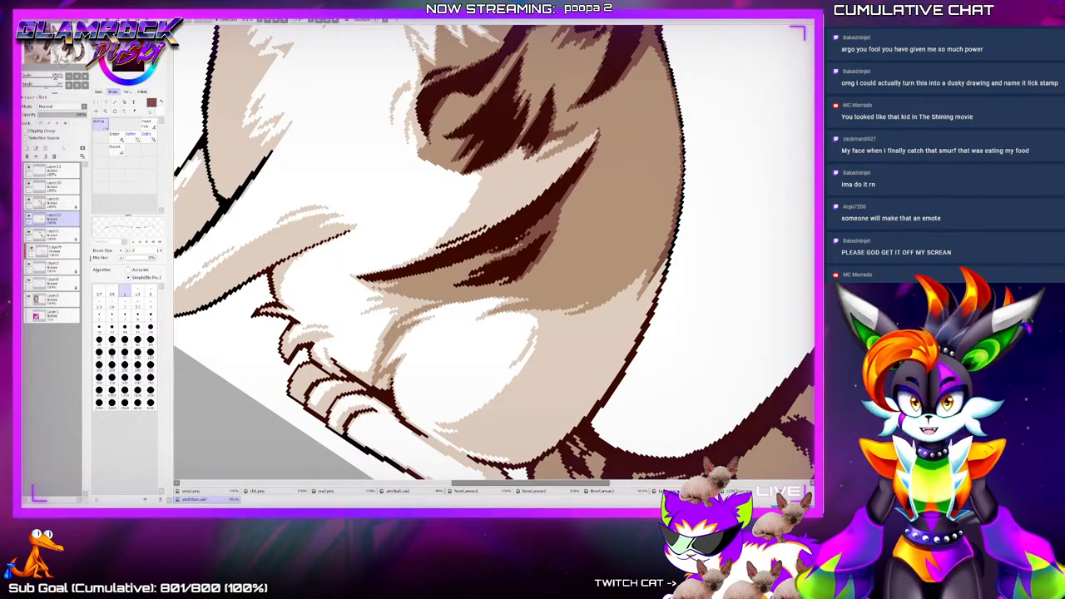
pyautogui.press('Delete')
pyautogui.press('Delete')
pyautogui.press('Delete')
pyautogui.press('Delete')
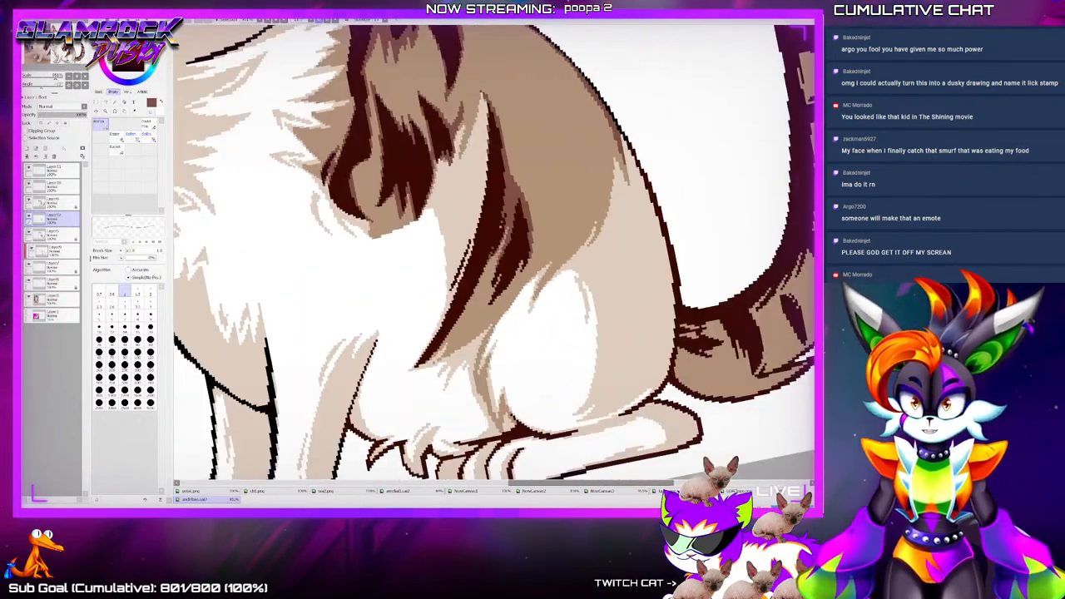
pyautogui.press('pageup')
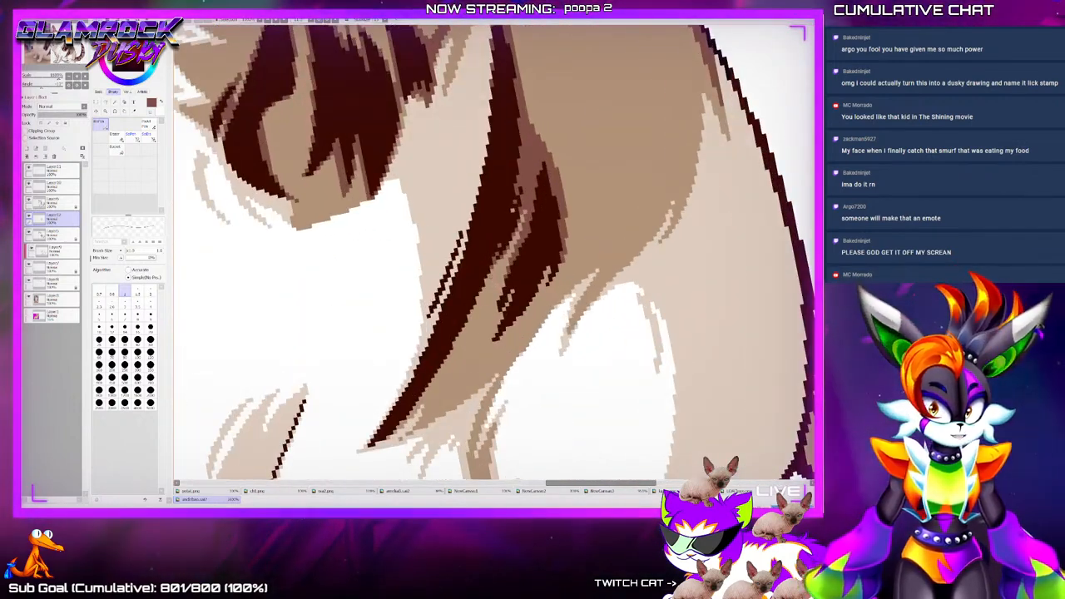
pyautogui.press('pageup')
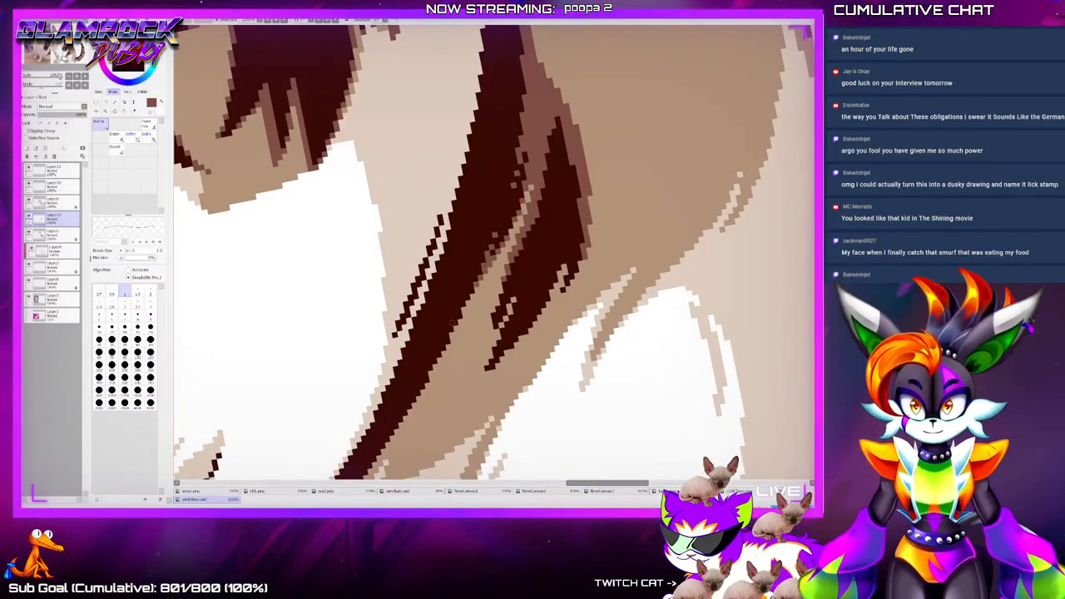
pyautogui.moveTo(486, 276); pyautogui.dragTo(441, 361)
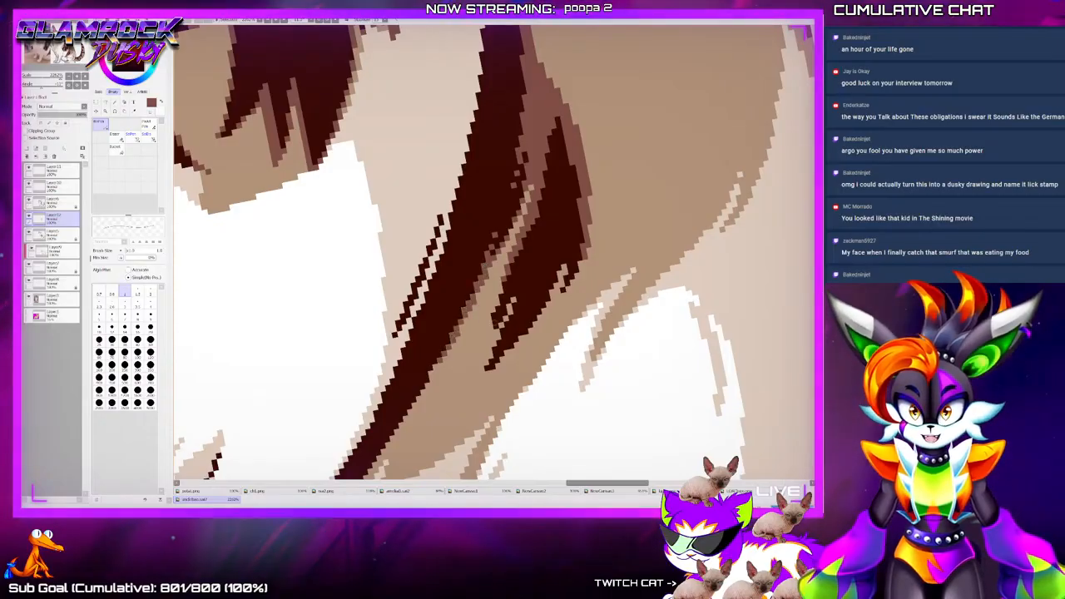
pyautogui.moveTo(491, 331); pyautogui.dragTo(474, 359)
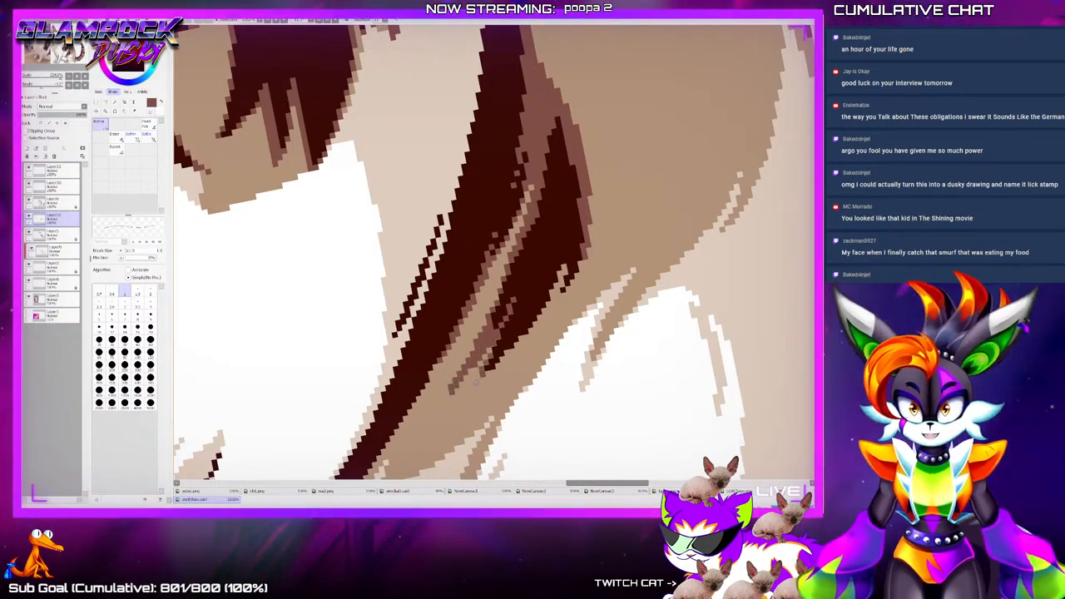
pyautogui.moveTo(566, 265); pyautogui.dragTo(523, 345)
pyautogui.moveTo(556, 307); pyautogui.dragTo(446, 416)
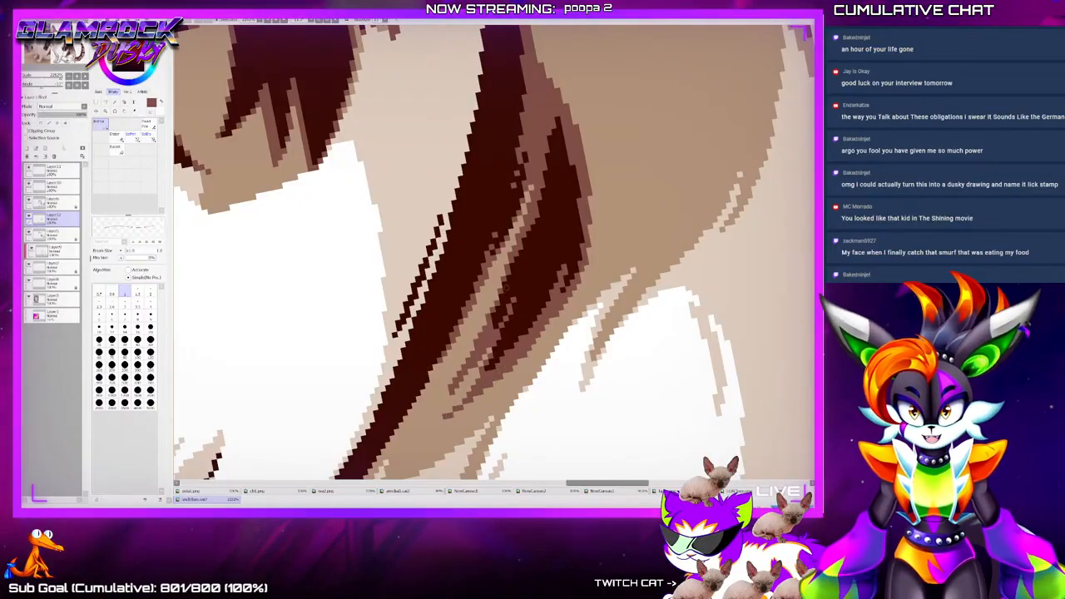
pyautogui.scroll(-5, 511, 287)
pyautogui.scroll(5, 542, 129)
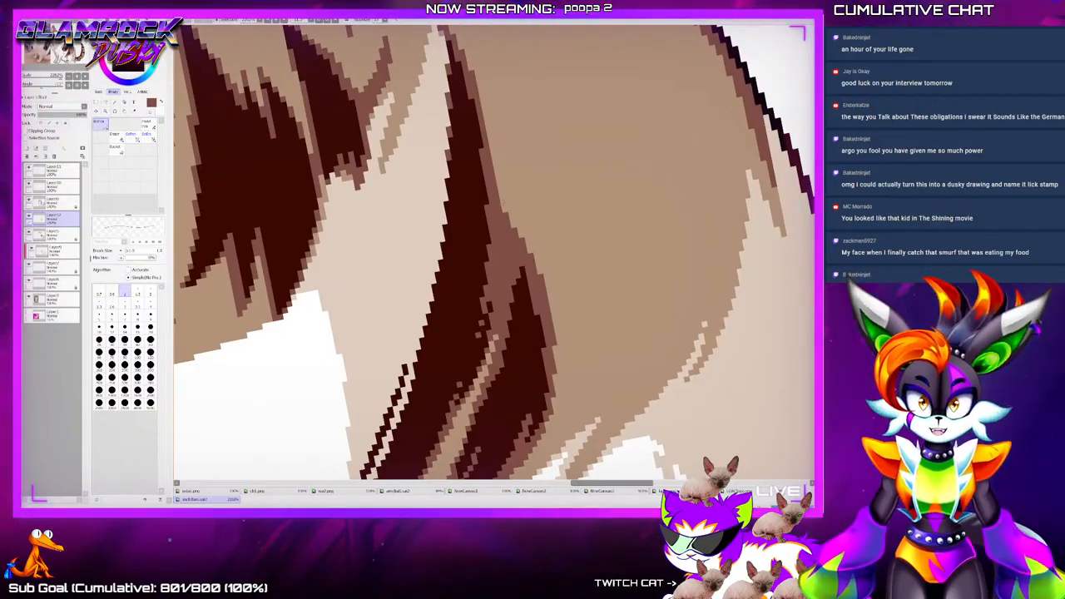
# Add reddish-brown hair strokes beside the dark flank stripe and trim the pointed tip of the light patch with tan
pyautogui.moveTo(516, 186); pyautogui.dragTo(545, 271)
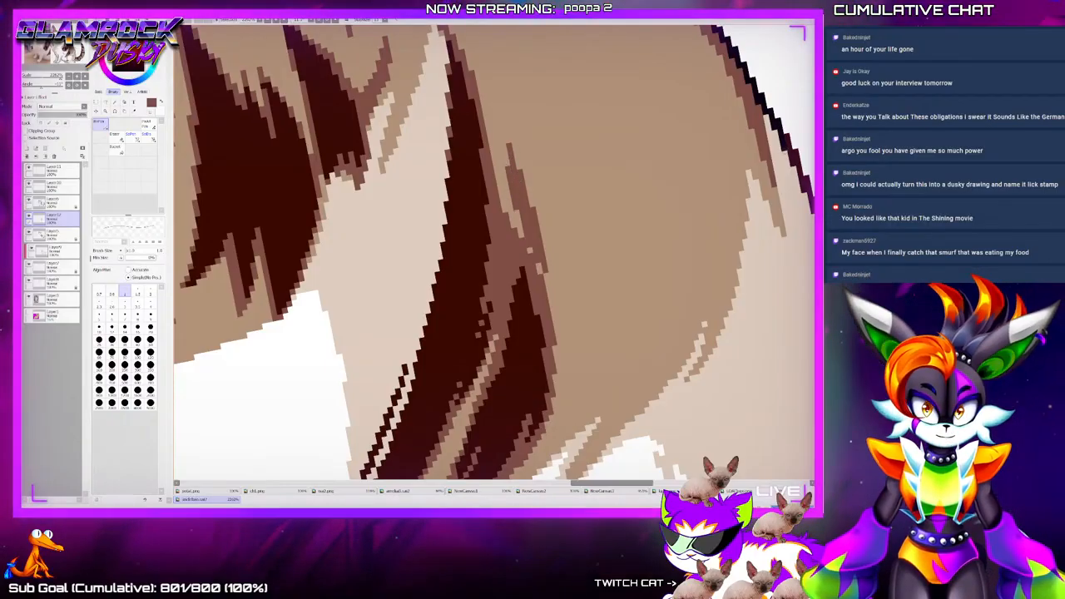
pyautogui.scroll(-5, 494, 253)
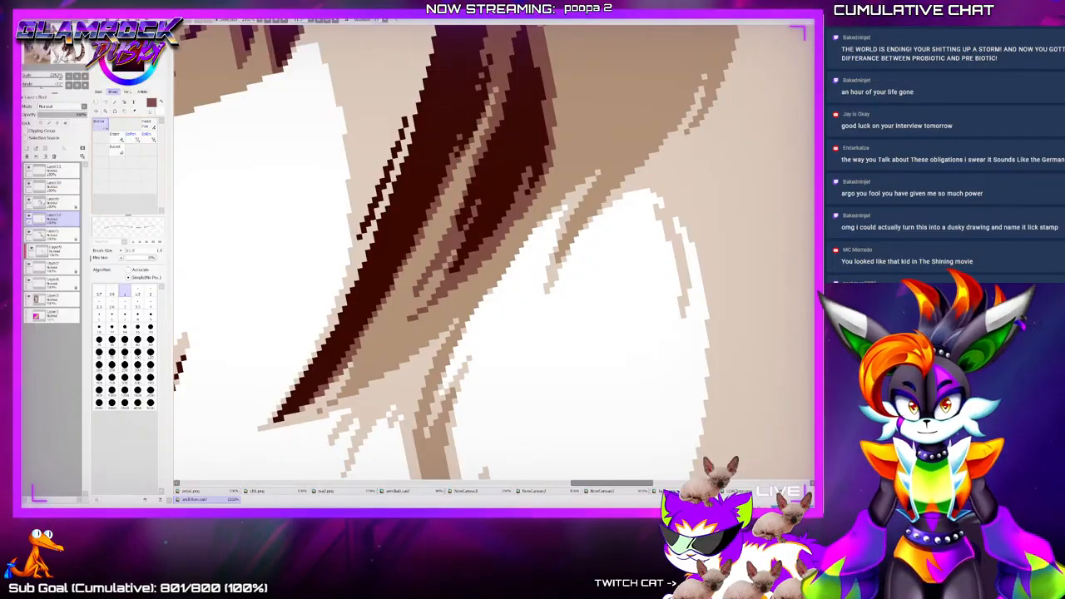
pyautogui.keyDown('alt'); pyautogui.click(454, 238); pyautogui.keyUp('alt')
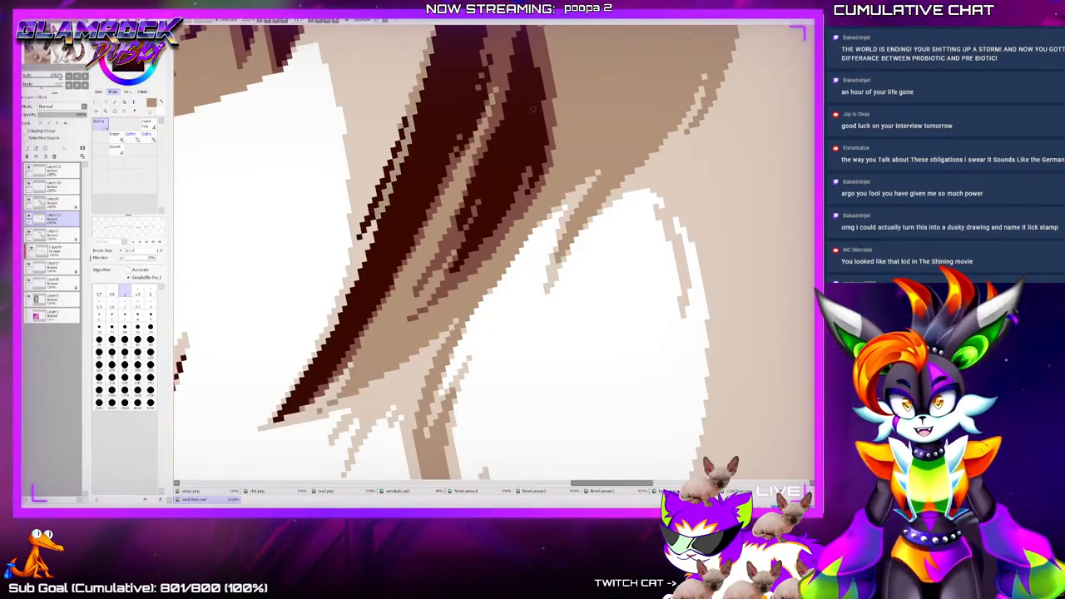
pyautogui.scroll(3, 762, 338)
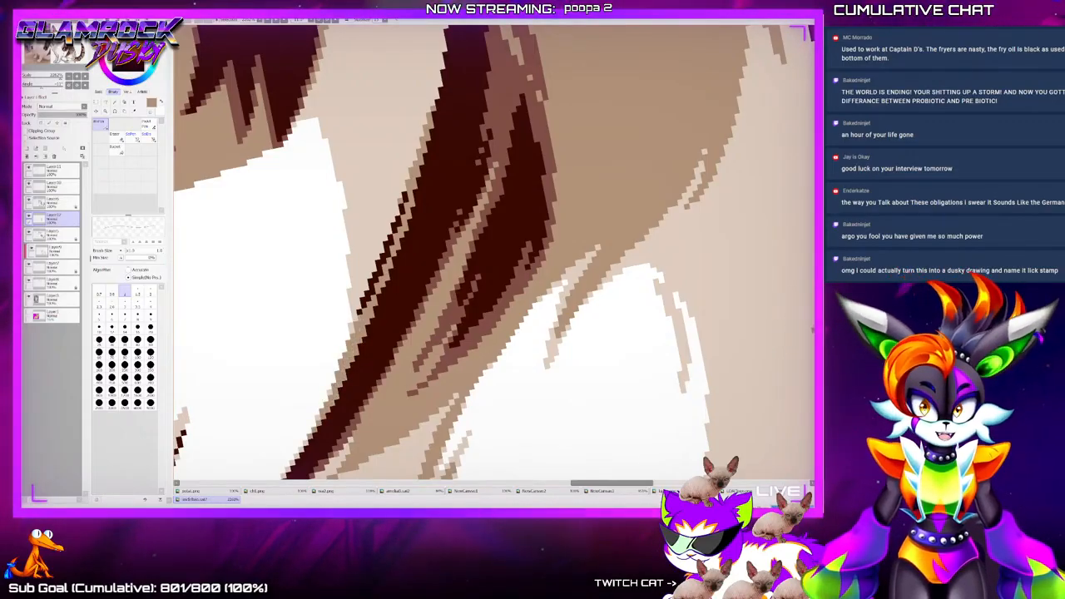
pyautogui.scroll(3, 495, 254)
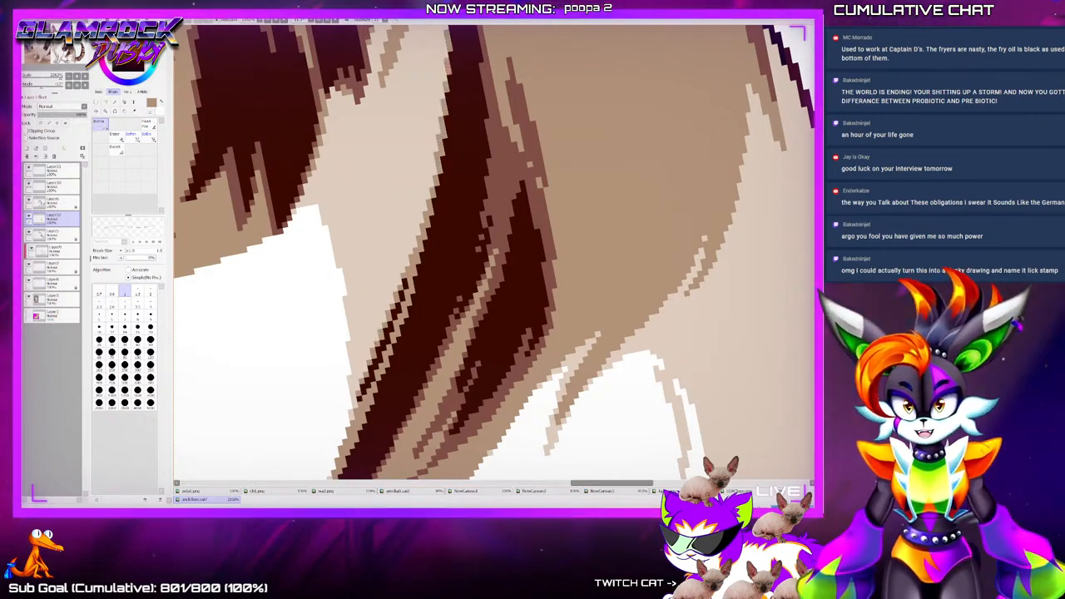
pyautogui.scroll(3, 648, 224)
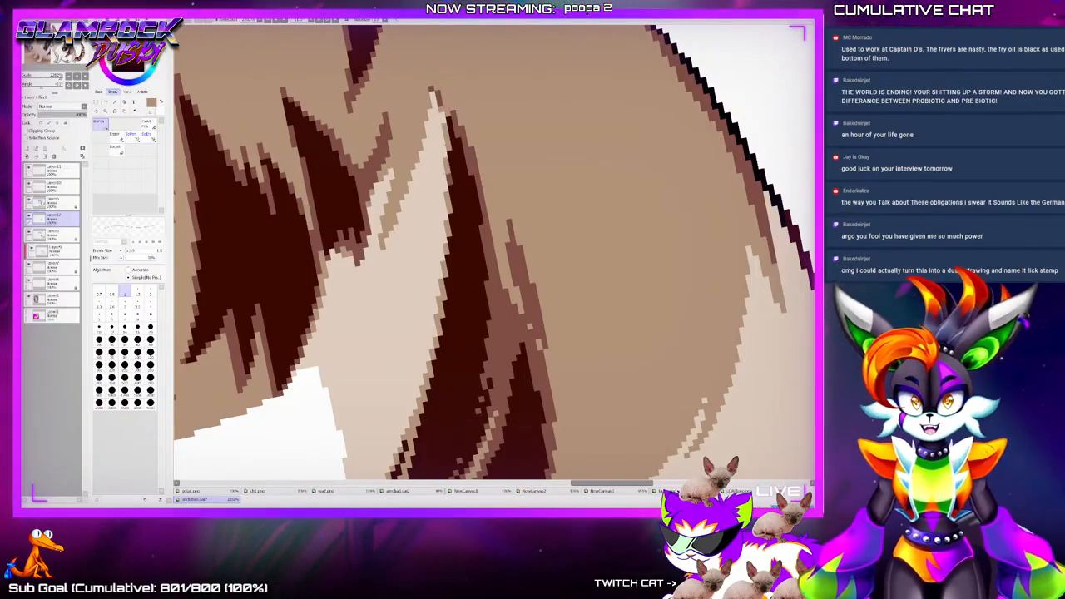
pyautogui.moveTo(442, 98); pyautogui.dragTo(450, 150)
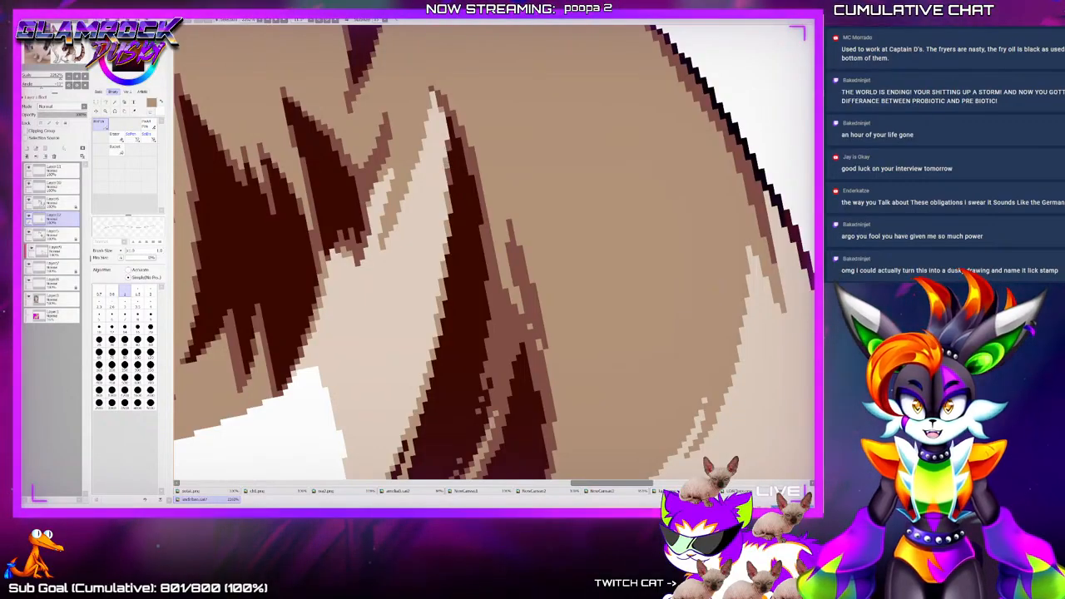
pyautogui.moveTo(433, 93); pyautogui.dragTo(443, 138)
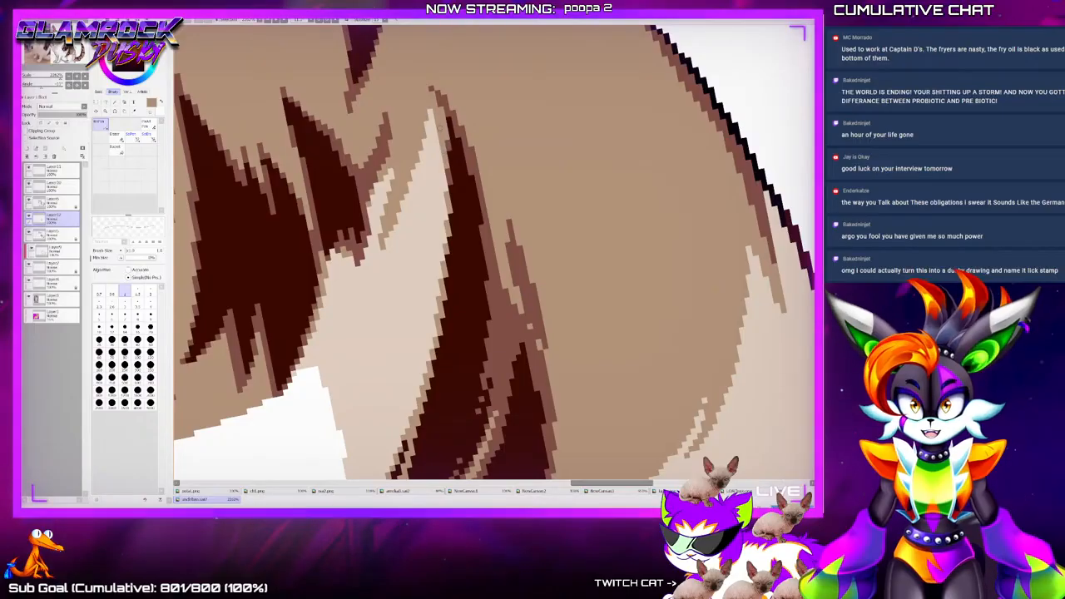
# Examine the markings on the cat's flank and back, the whole figure, and the front legs and paws
pyautogui.scroll(-6, 500, 215)
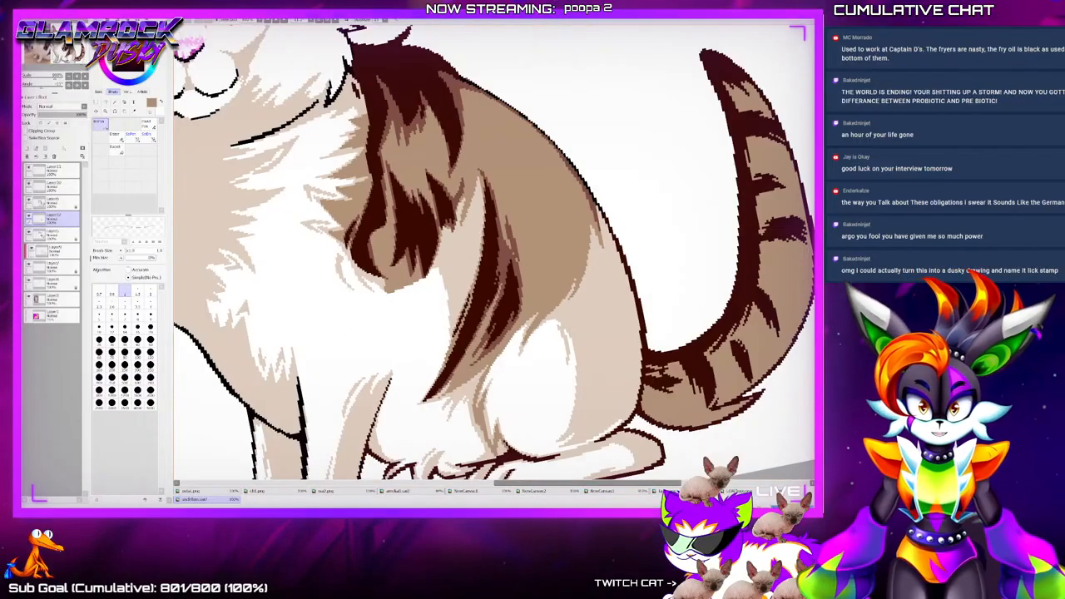
pyautogui.scroll(3, 649, 445)
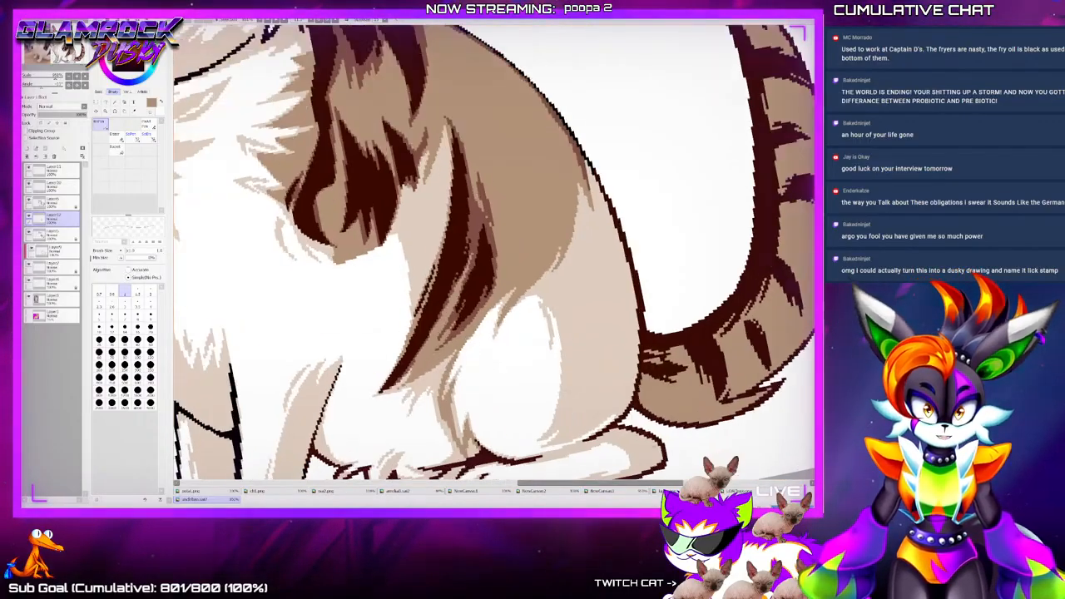
pyautogui.scroll(2, 616, 399)
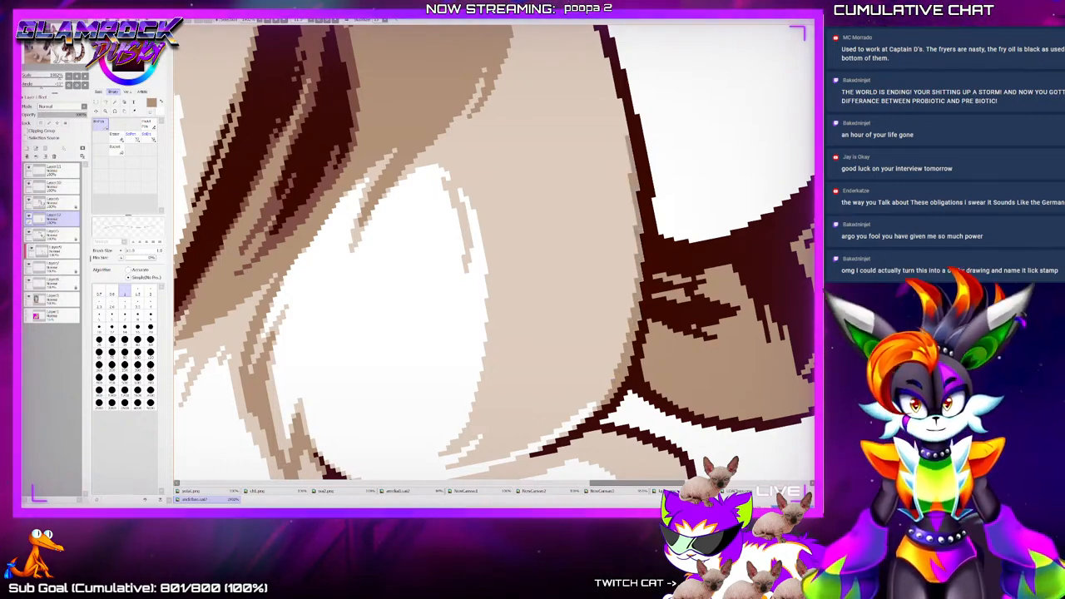
pyautogui.moveTo(818, 299); pyautogui.dragTo(818, 273)
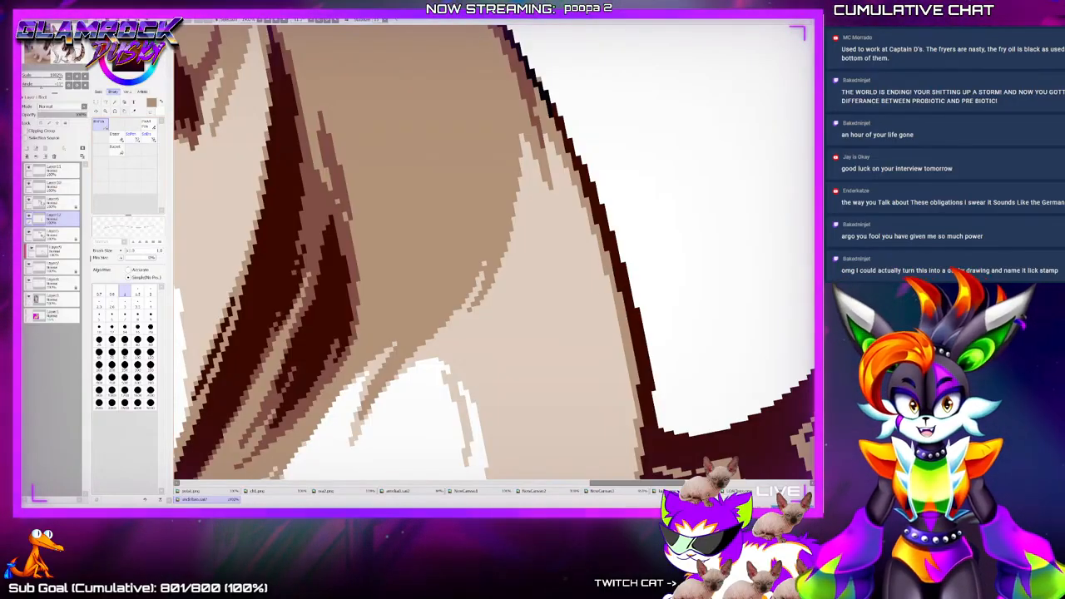
pyautogui.keyDown('alt'); pyautogui.click(331, 187); pyautogui.keyUp('alt')
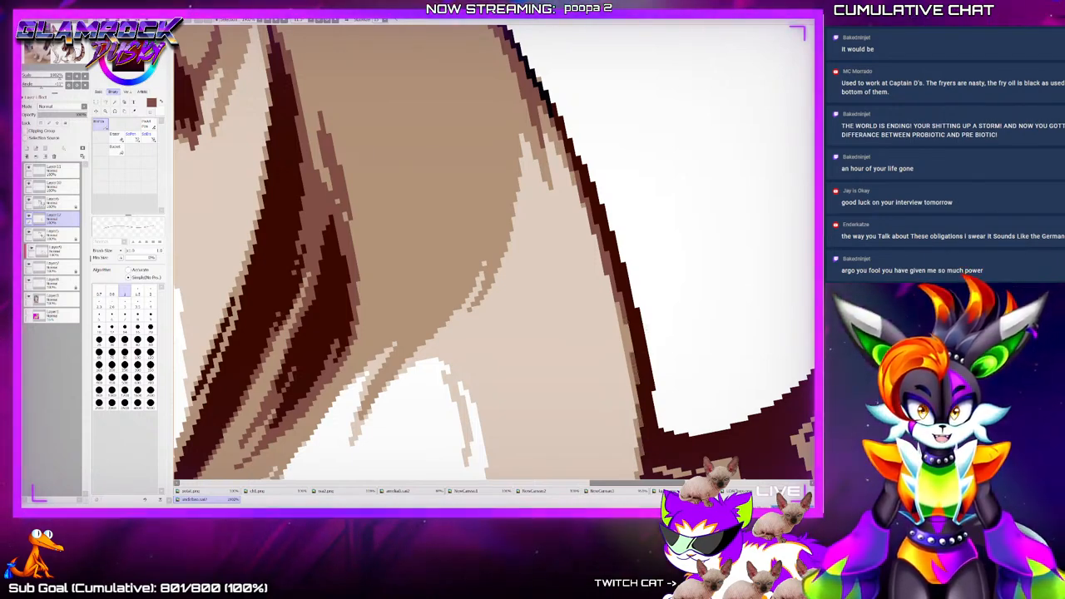
pyautogui.scroll(-5, 626, 316)
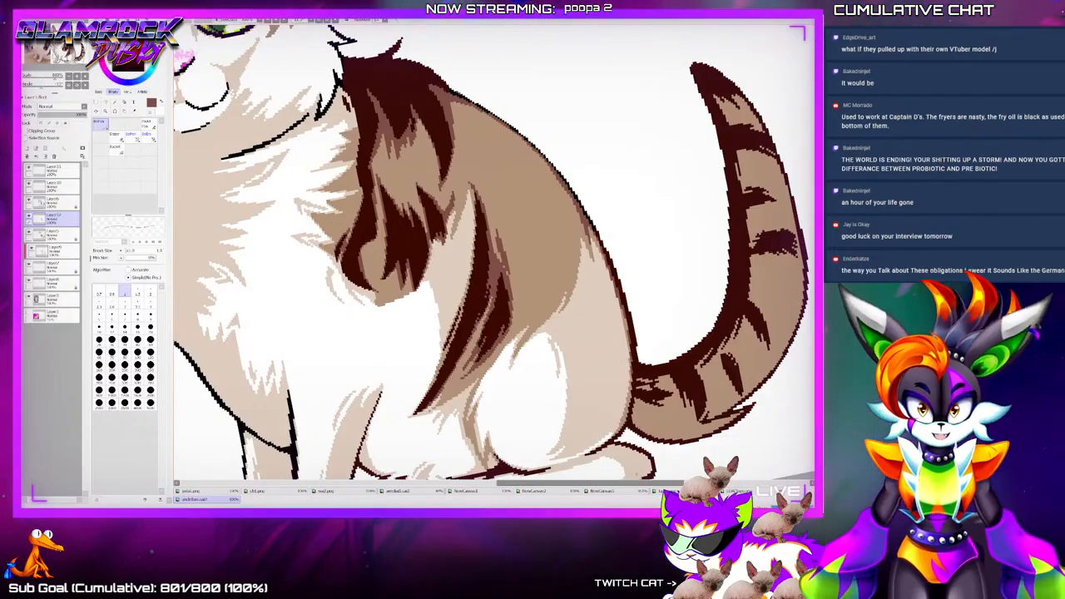
pyautogui.scroll(-7, 630, 333)
pyautogui.scroll(5, 604, 390)
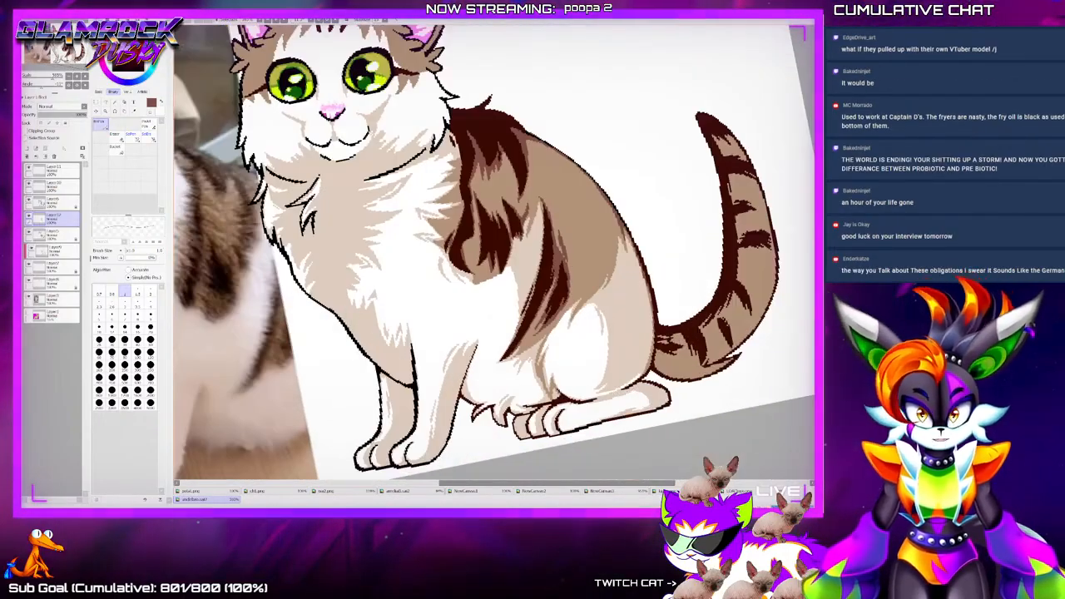
pyautogui.scroll(-2, 811, 316)
pyautogui.scroll(4, 811, 317)
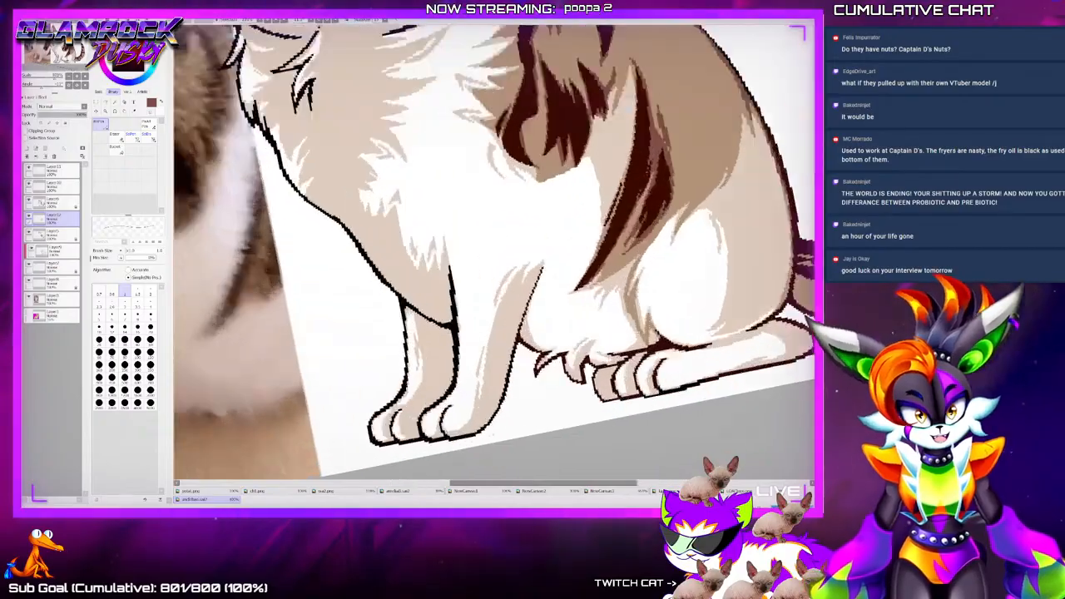
pyautogui.scroll(4, 367, 426)
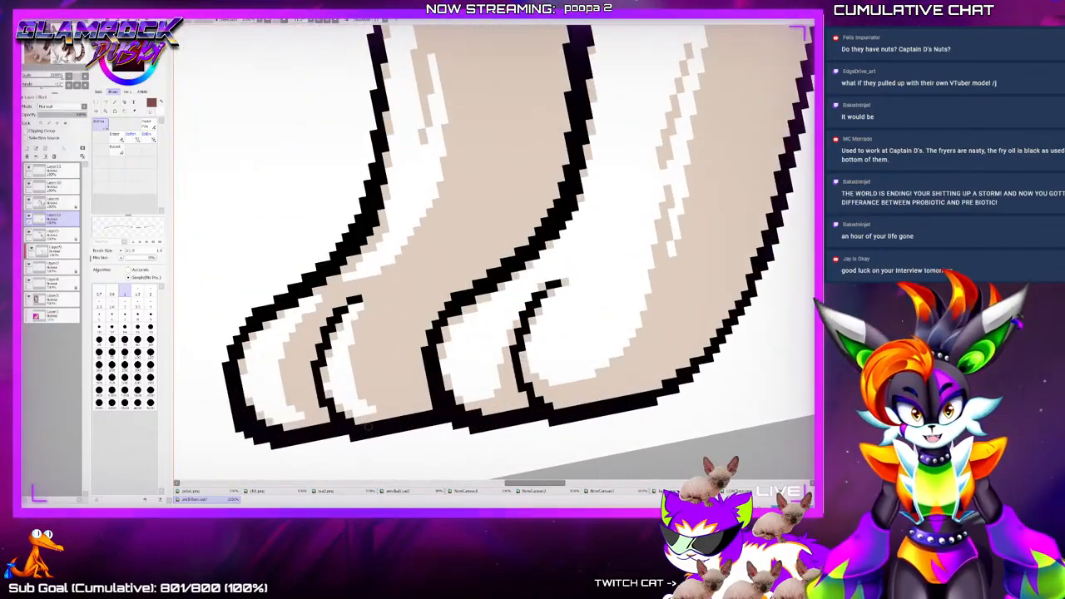
pyautogui.scroll(-1, 379, 361)
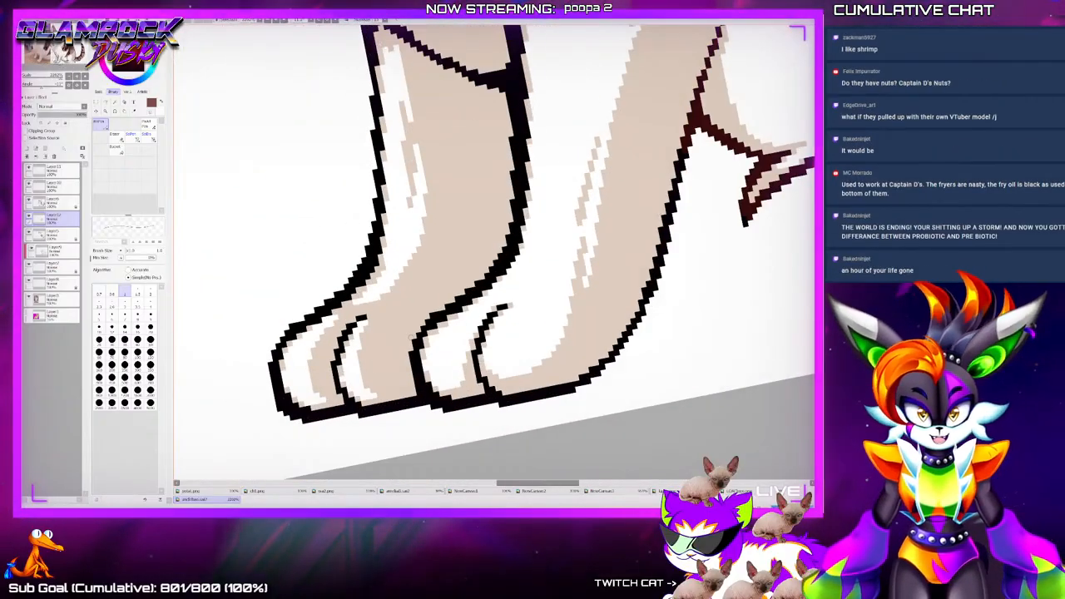
pyautogui.scroll(-4, 495, 250)
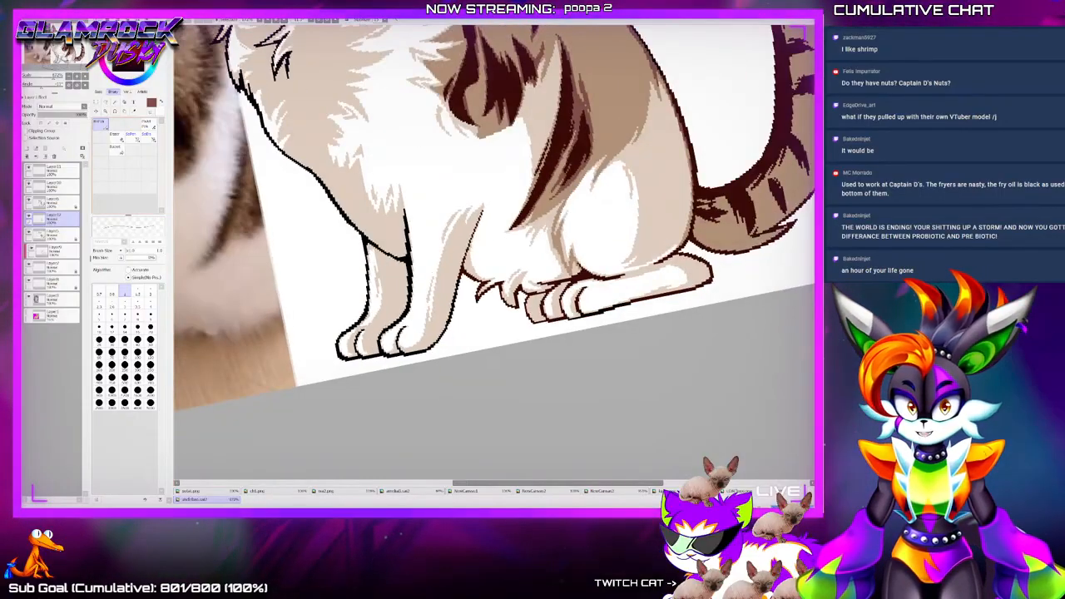
# Pick the tan fur colour and add a clipped layer directly above the light beige shading layer
pyautogui.press('alt')
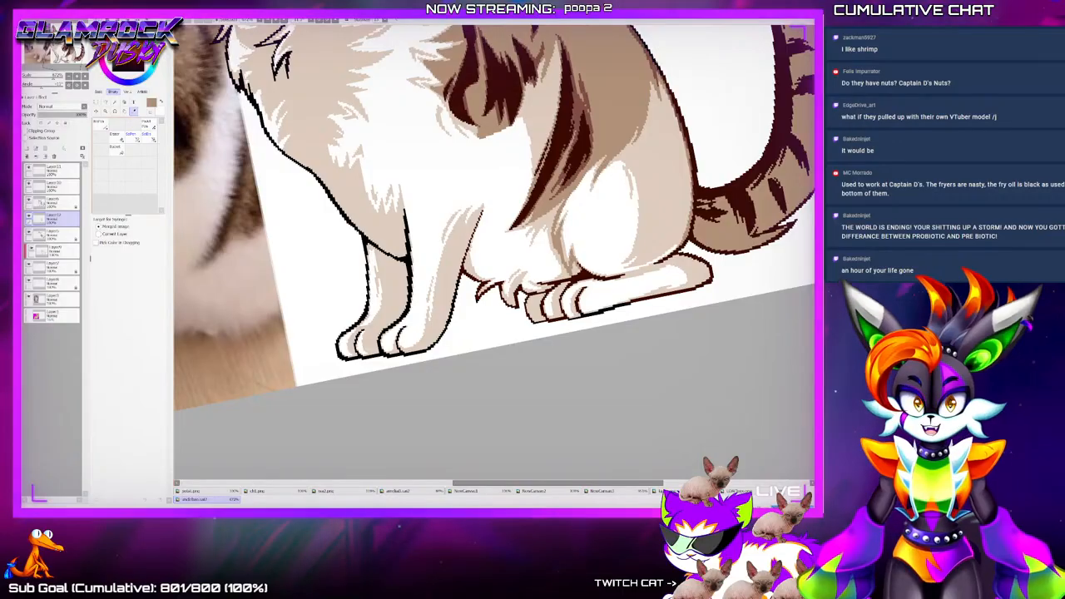
pyautogui.press('n')
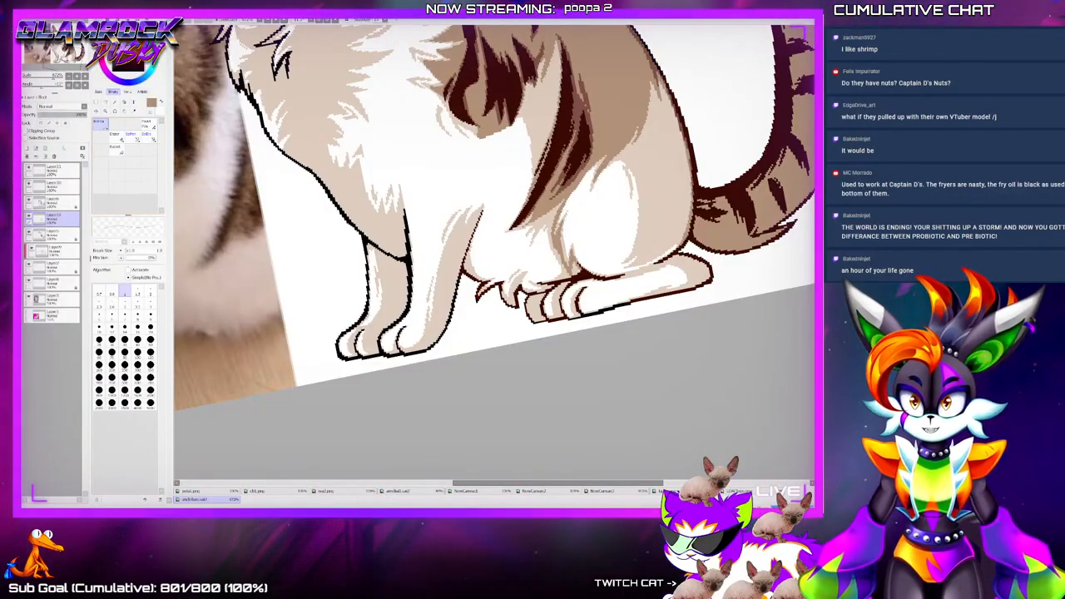
pyautogui.click(29, 233)
pyautogui.click(29, 233)
pyautogui.click(29, 233)
pyautogui.click(30, 233)
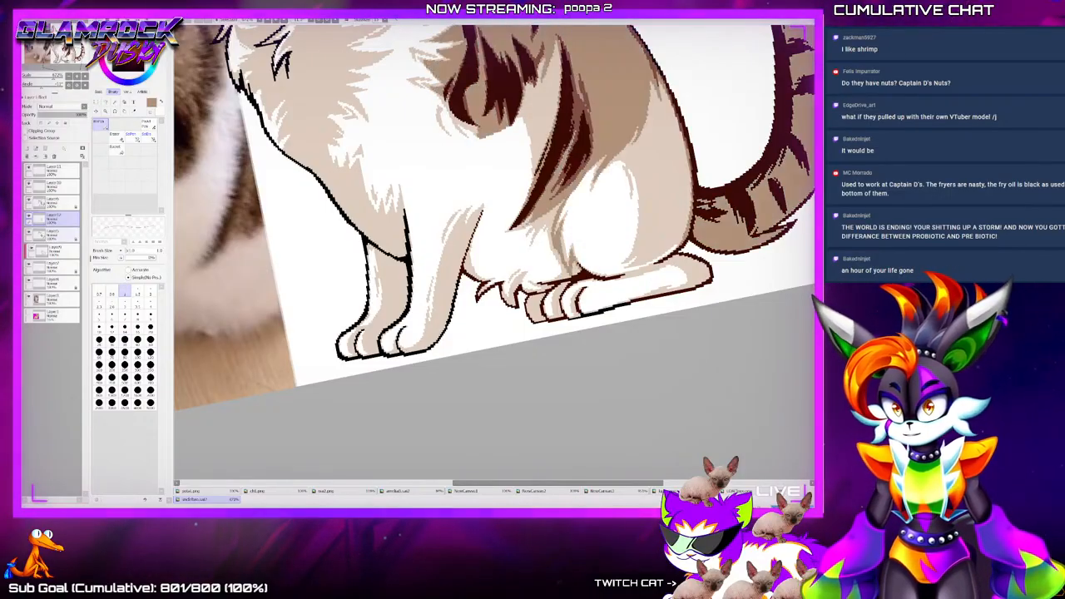
pyautogui.click(31, 249)
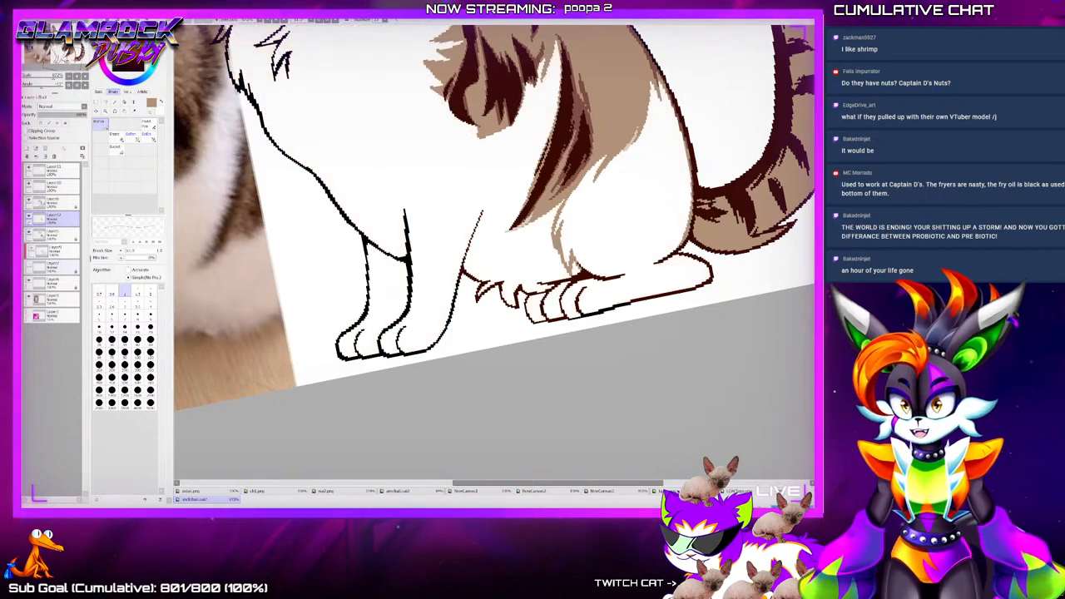
pyautogui.click(31, 248)
pyautogui.click(60, 268)
pyautogui.click(60, 252)
pyautogui.click(32, 248)
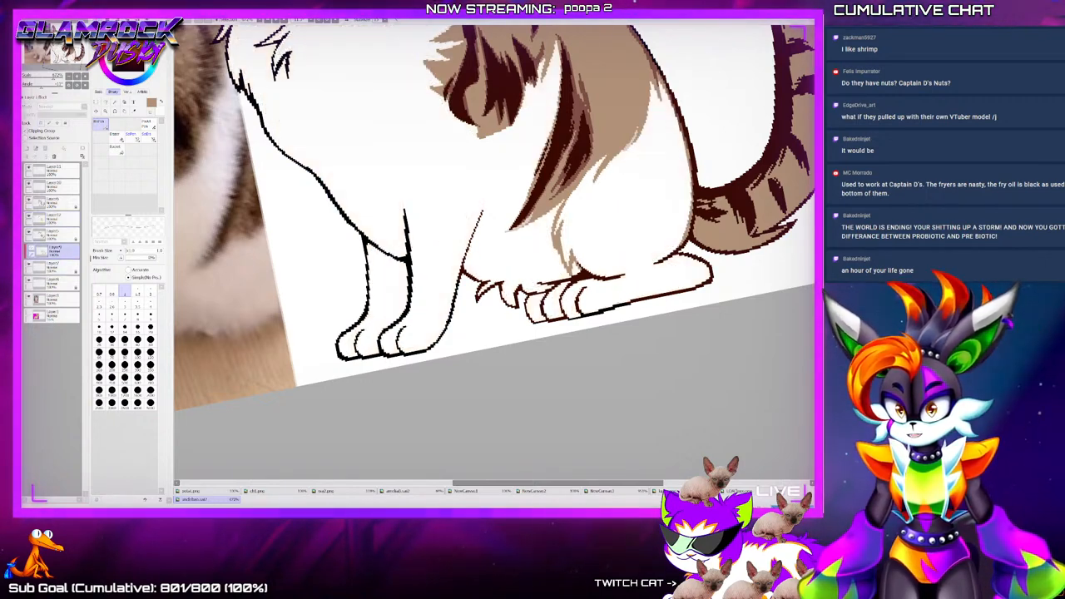
pyautogui.click(32, 249)
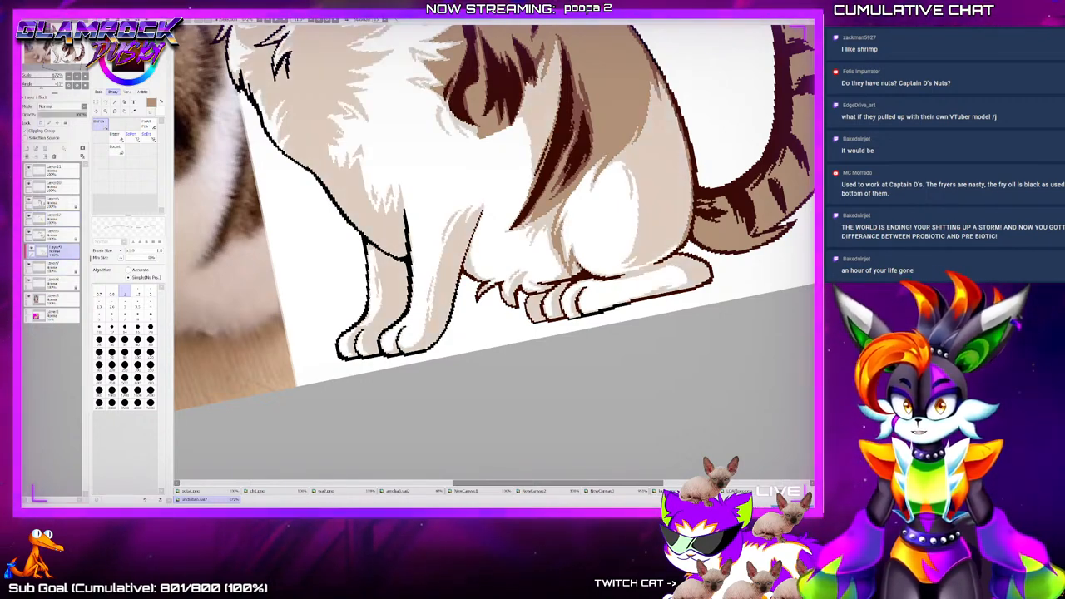
pyautogui.click(28, 148)
# Paint darker tan shading on the far front leg, along the paw's outline and down the inner side below the elbow
pyautogui.scroll(5, 357, 338)
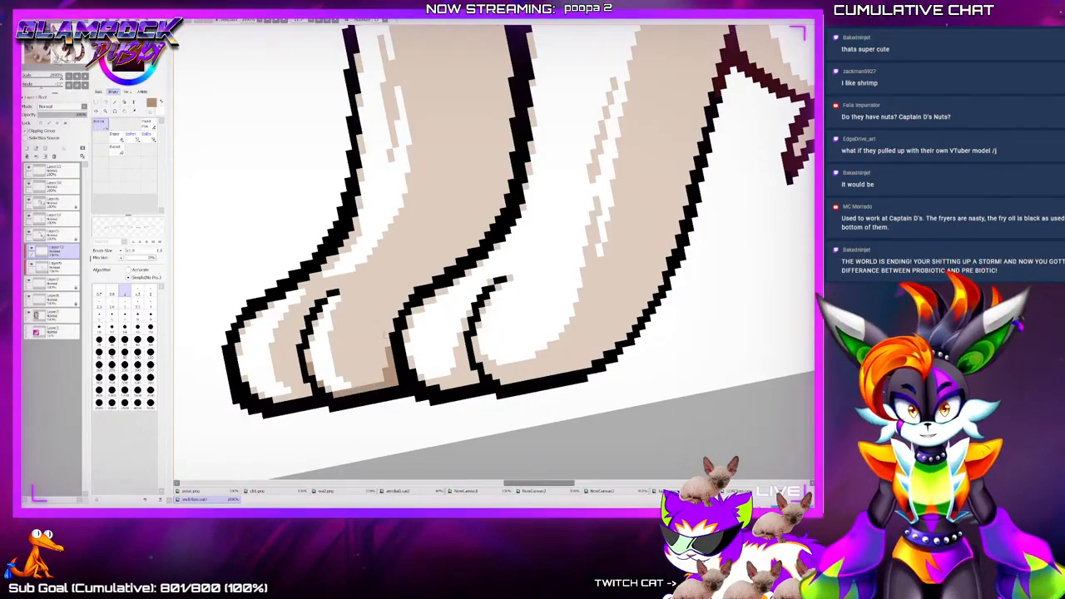
pyautogui.moveTo(395, 332)
pyautogui.mouseDown()
pyautogui.moveTo(406, 298)
pyautogui.moveTo(521, 152)
pyautogui.mouseUp()
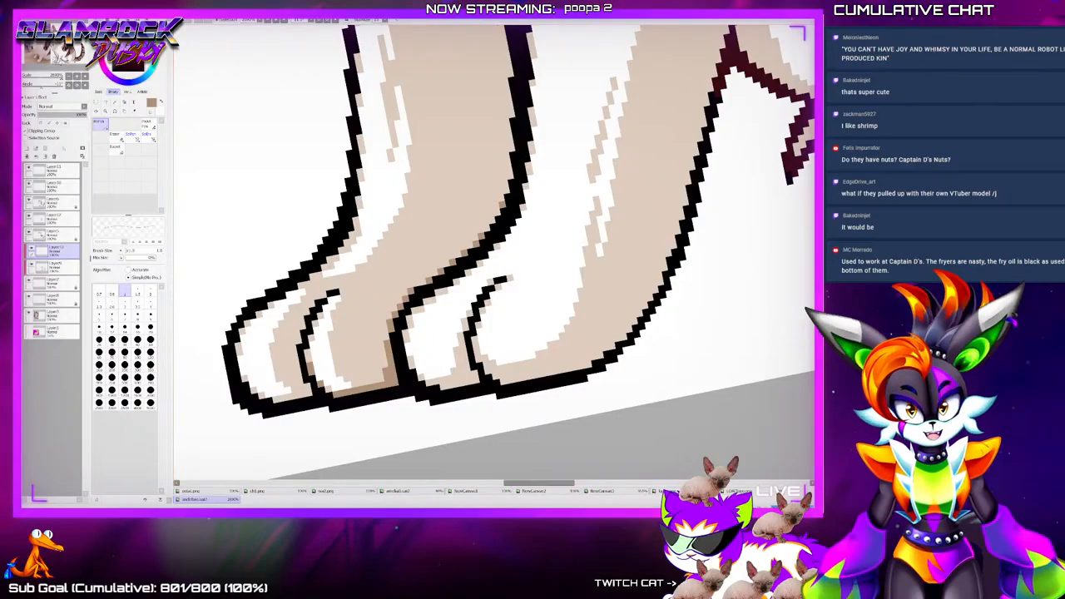
pyautogui.scroll(4, 725, 309)
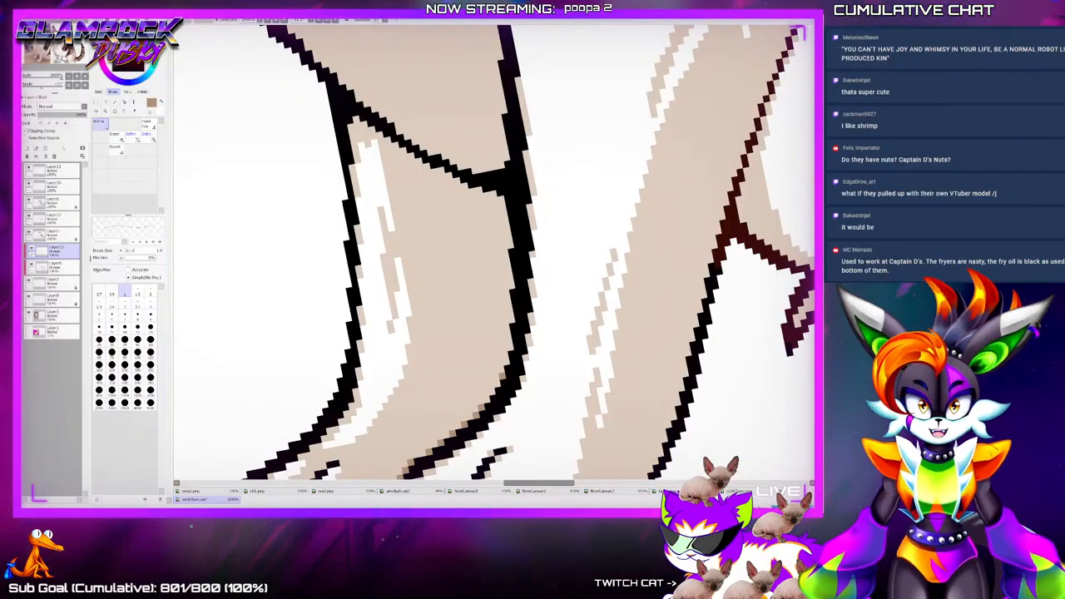
pyautogui.scroll(-4, 494, 250)
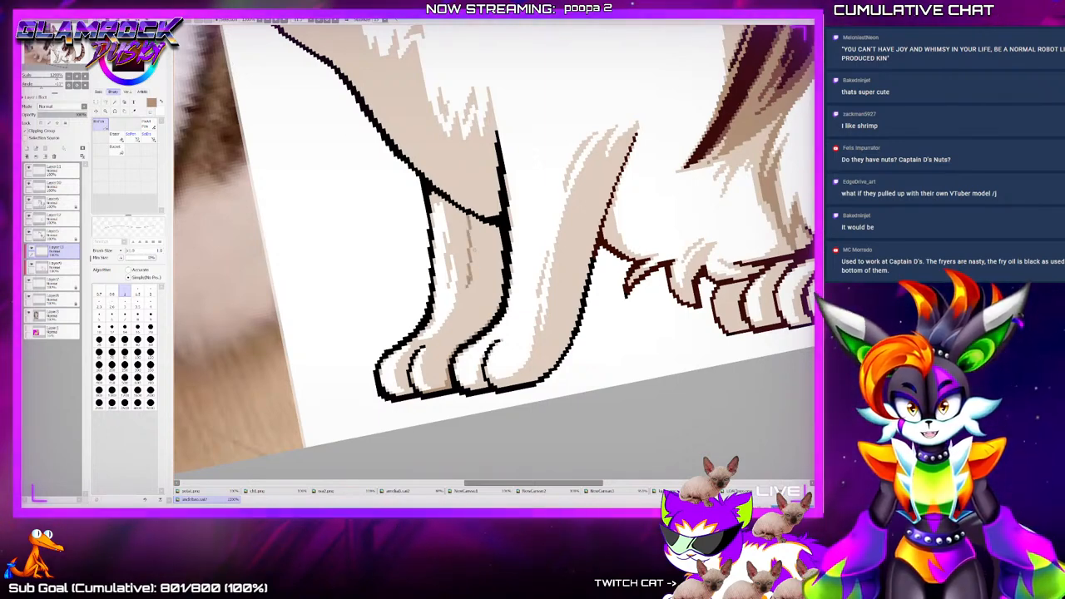
pyautogui.moveTo(470, 212); pyautogui.dragTo(474, 271)
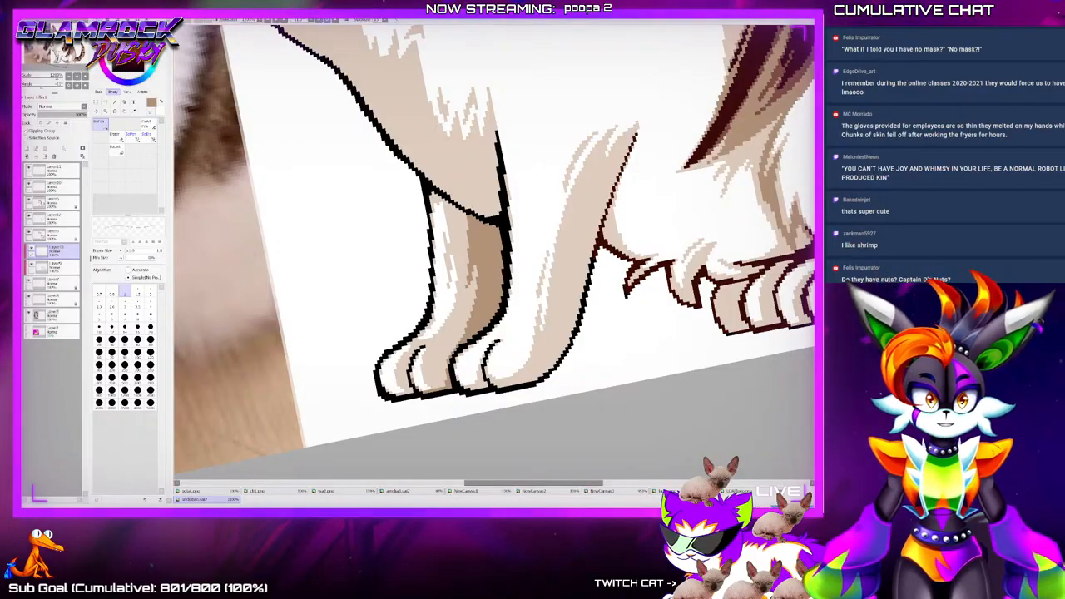
# Shade the far leg's upper edge and paint tan fur strokes down the near front leg, using brush sizes 1 and 2
pyautogui.press('End')
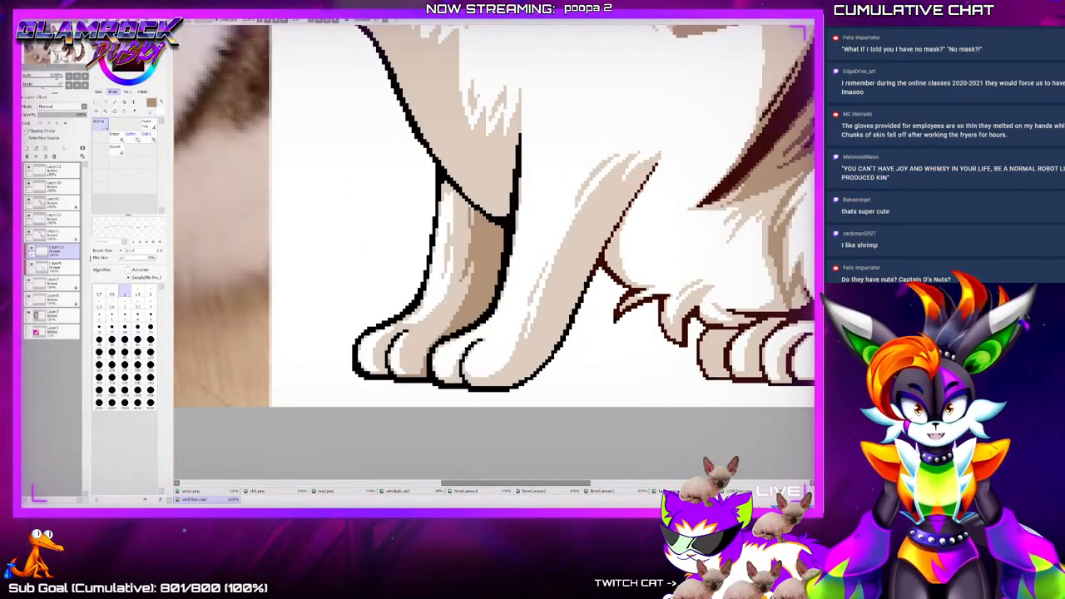
pyautogui.moveTo(463, 196); pyautogui.dragTo(458, 232)
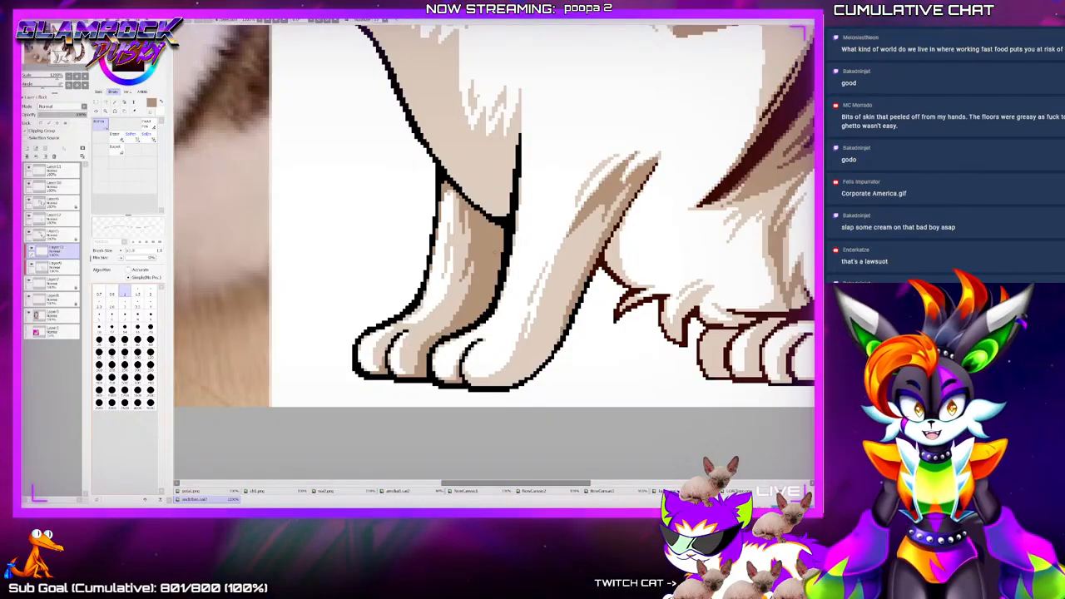
pyautogui.click(151, 291)
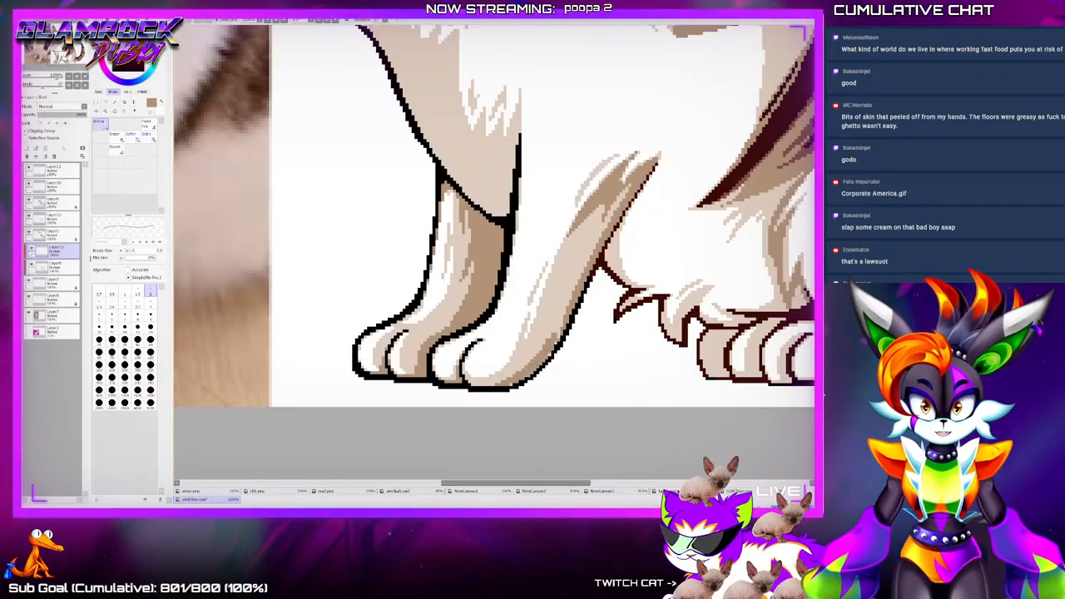
pyautogui.press('[')
pyautogui.press('[')
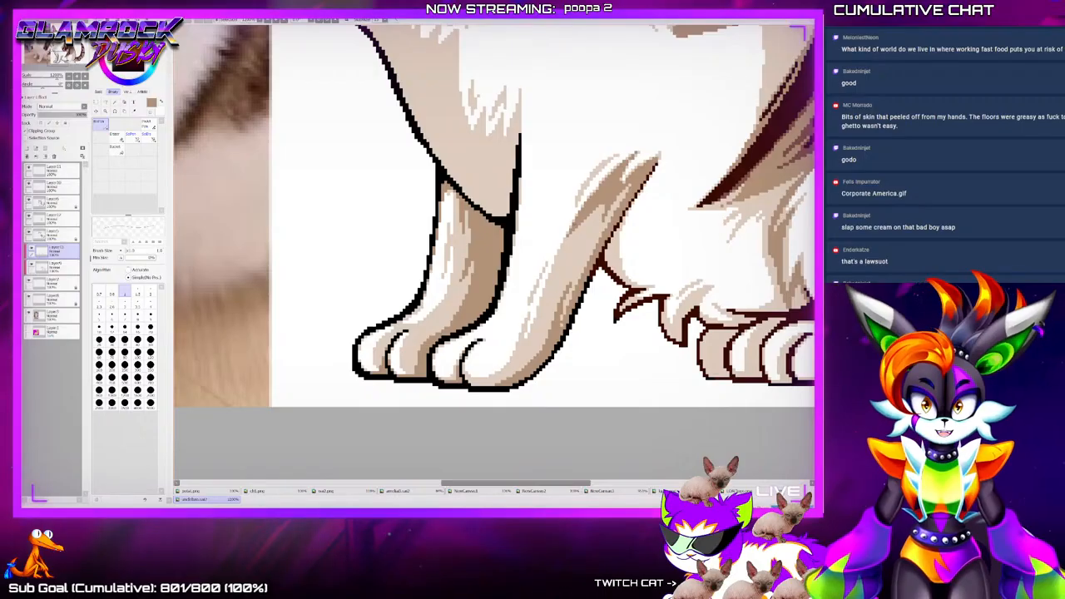
pyautogui.press('Delete')
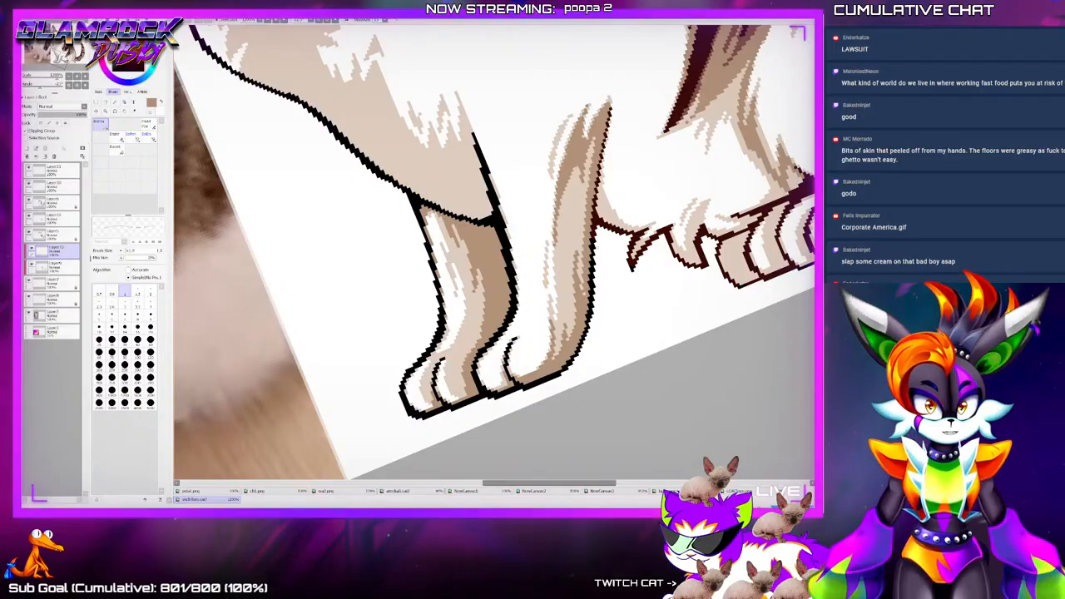
# Paint tan shading on the farthest hind toe and the fur tufts under the belly
pyautogui.keyDown('alt'); pyautogui.moveTo(476, 106); pyautogui.dragTo(561, 120); pyautogui.keyUp('alt')
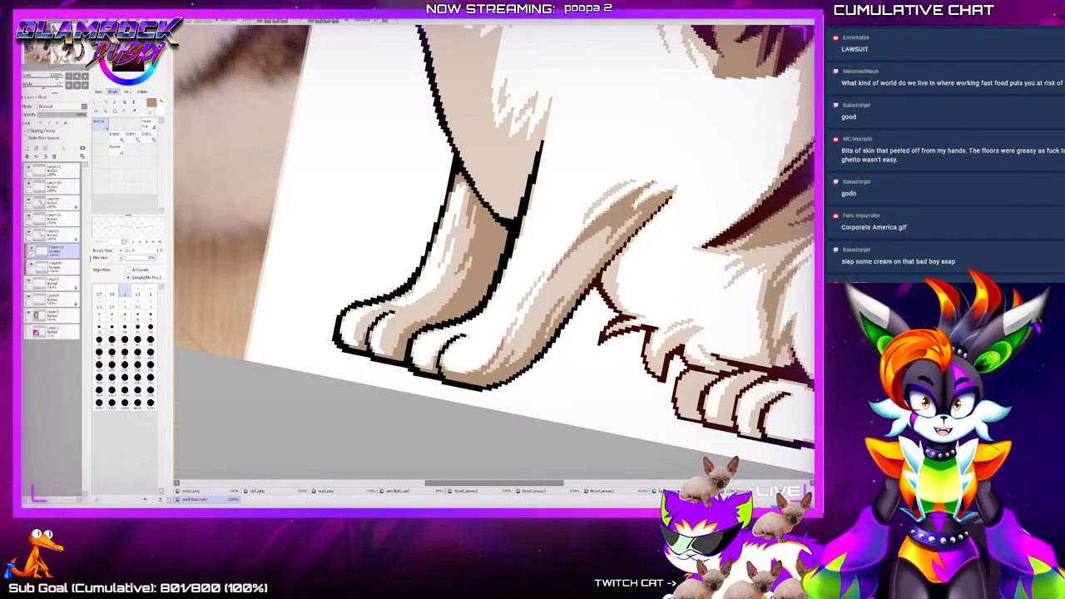
pyautogui.press('Delete')
pyautogui.press('Delete')
pyautogui.press('Delete')
pyautogui.press('Delete')
pyautogui.press('Delete')
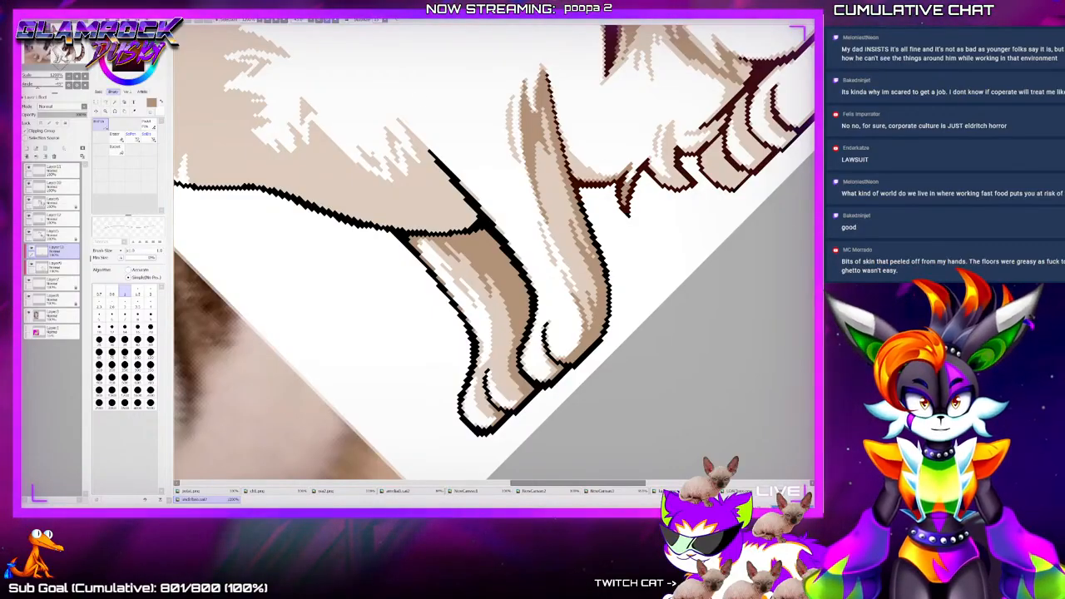
pyautogui.press('Home')
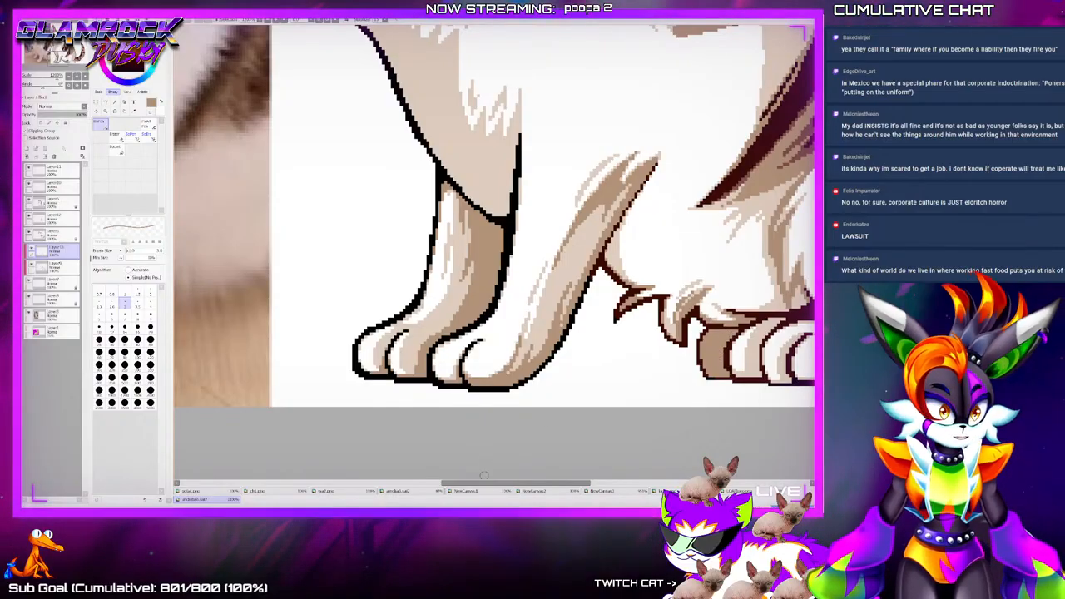
# Shade the hind foot's heel and upper edge with tan, using brush size 1
pyautogui.moveTo(491, 483); pyautogui.dragTo(549, 482)
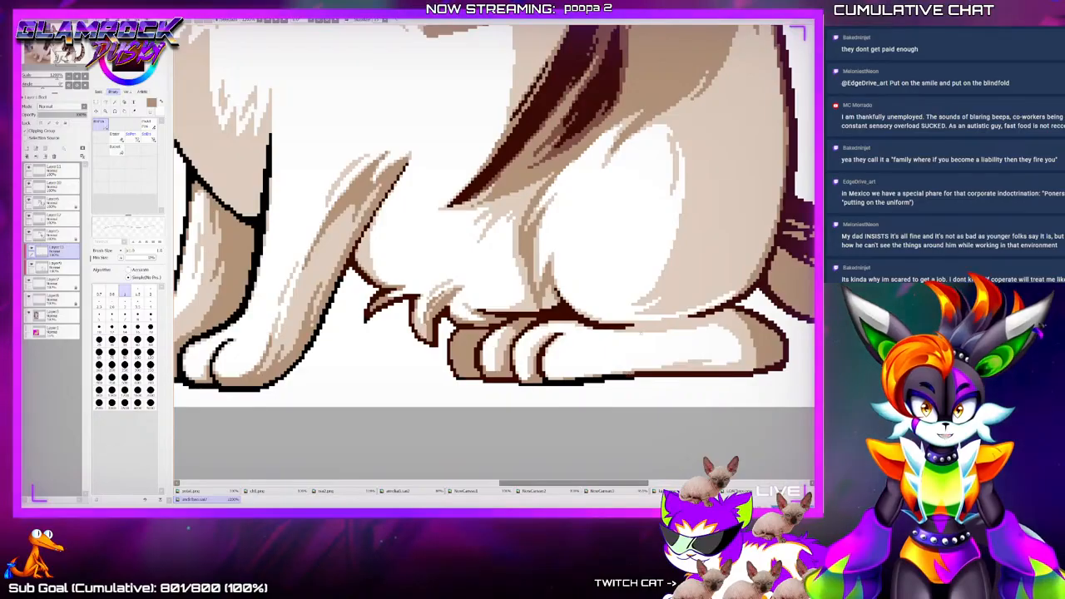
pyautogui.press('Delete')
pyautogui.press('Delete')
pyautogui.press('Delete')
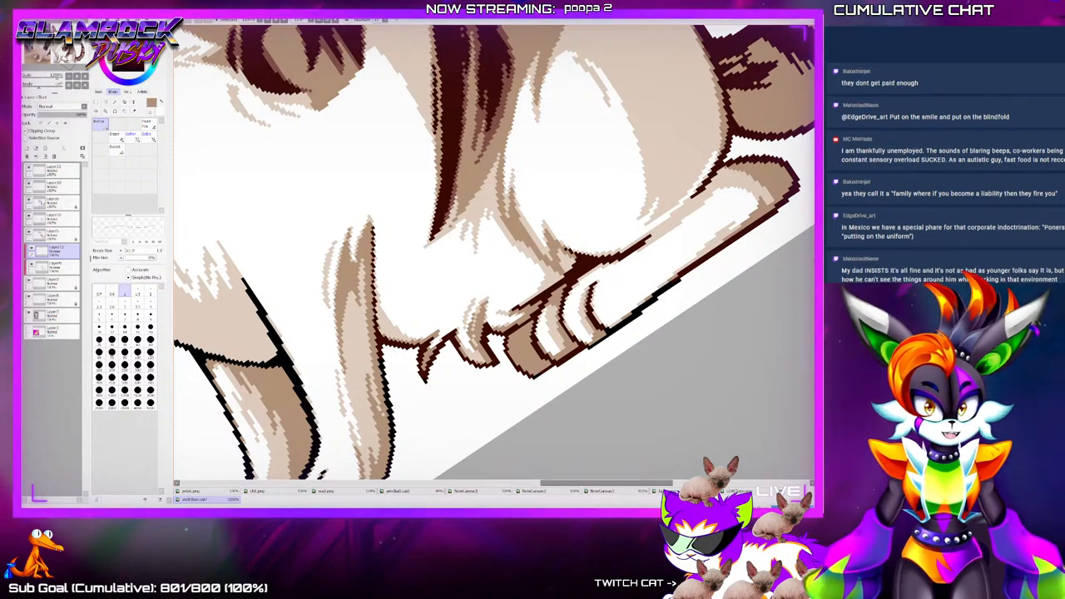
pyautogui.scroll(3, 494, 253)
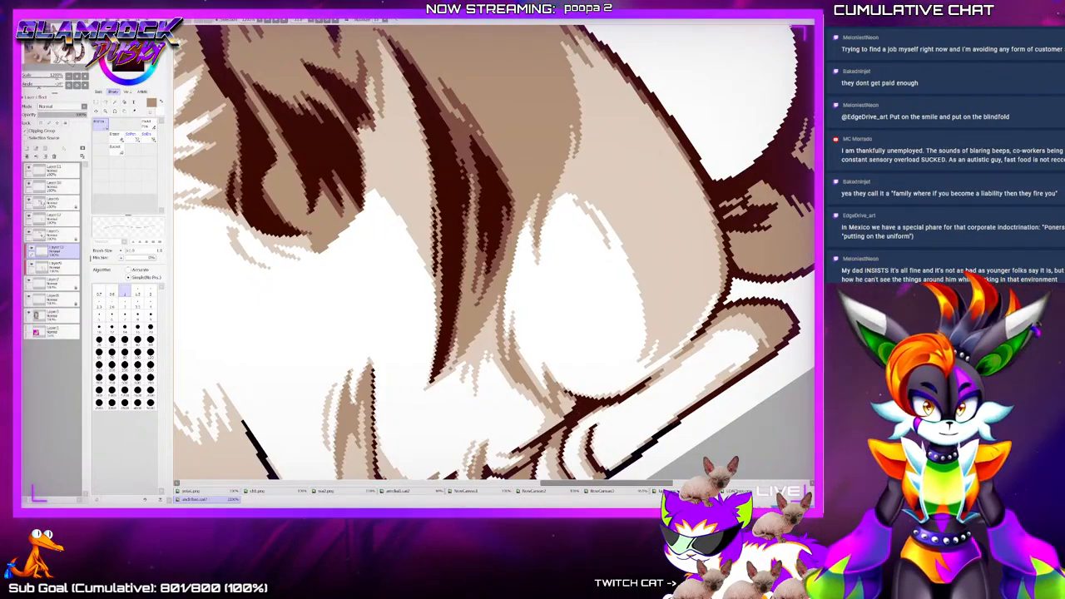
pyautogui.scroll(5, 494, 253)
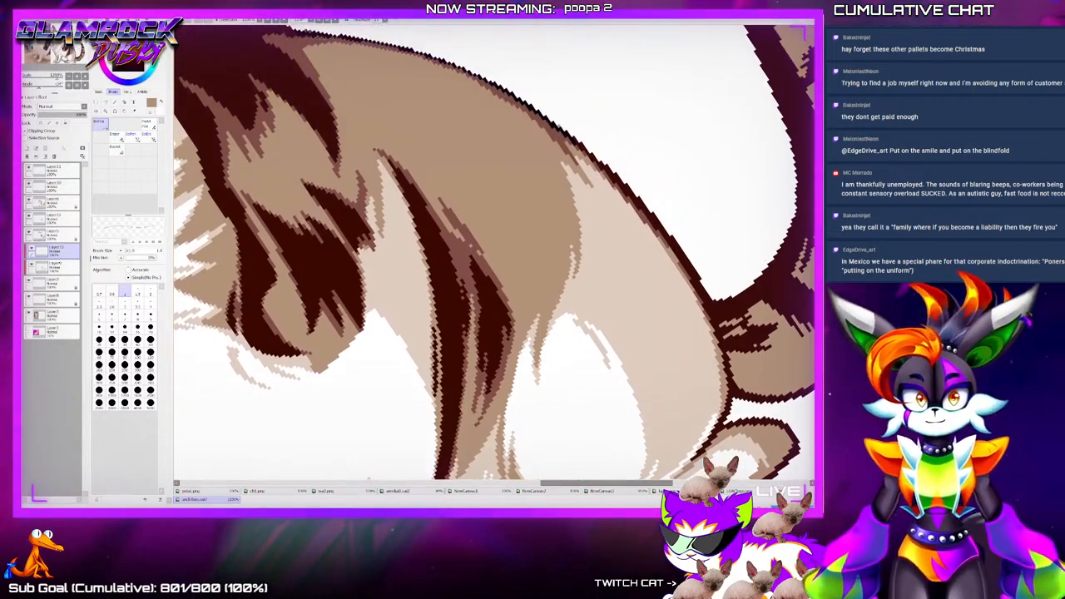
# Paint a curved tan shading stroke along the rear edge of the haunch's white patch
pyautogui.press('End')
pyautogui.press('End')
pyautogui.press('End')
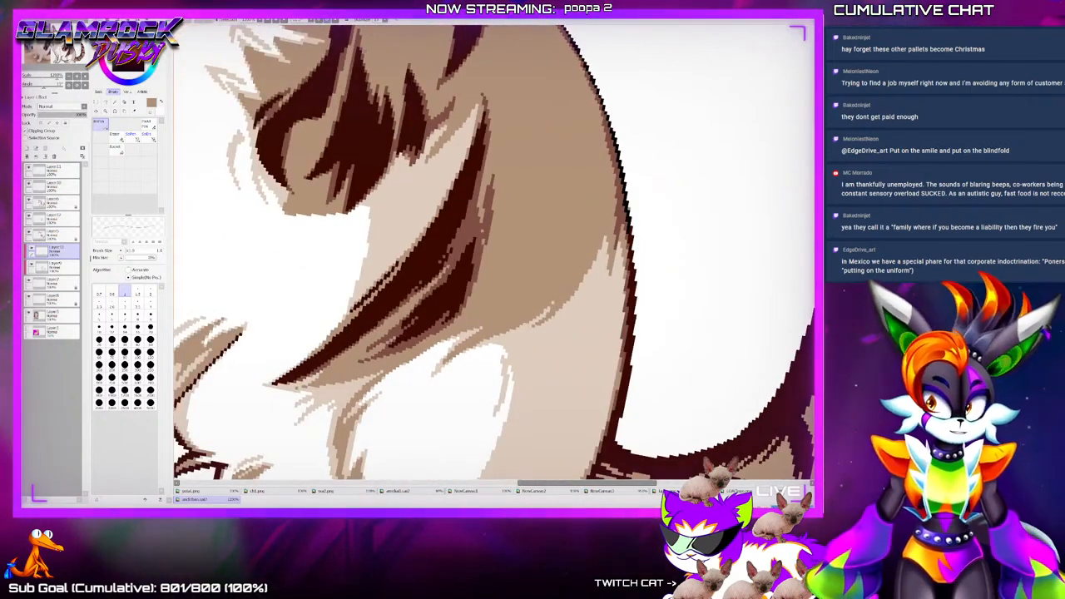
pyautogui.scroll(1, 493, 275)
pyautogui.scroll(-5, 492, 274)
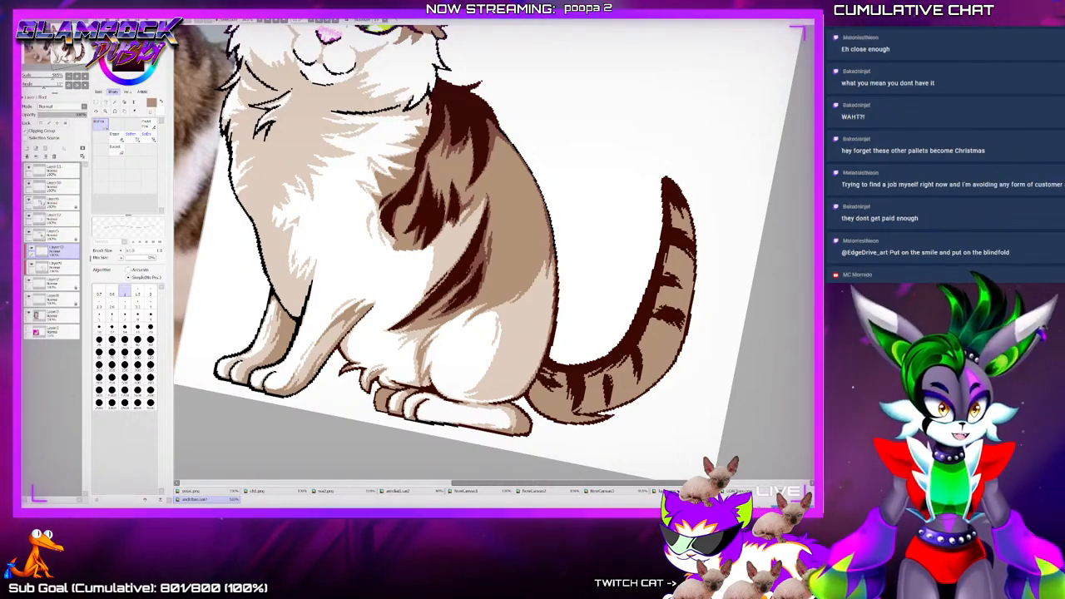
pyautogui.scroll(-5, 513, 412)
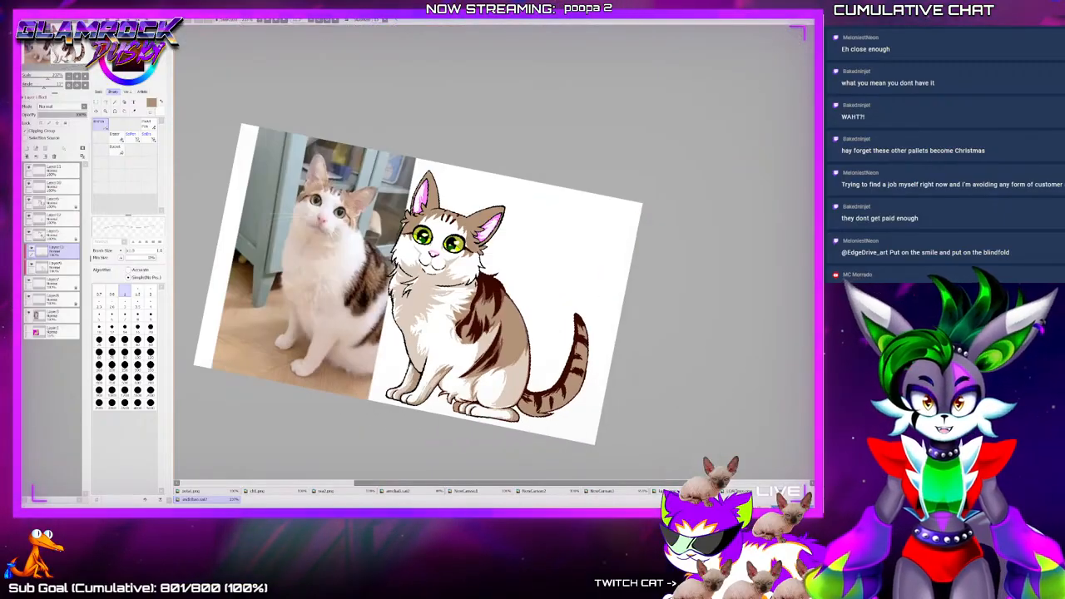
pyautogui.scroll(5, 487, 406)
pyautogui.scroll(2, 512, 387)
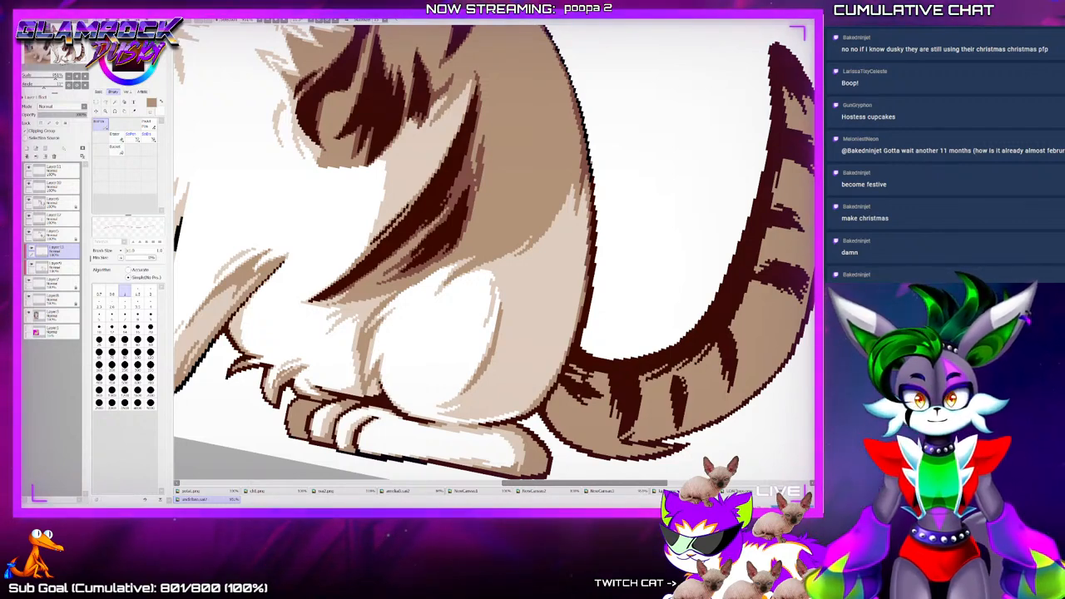
pyautogui.scroll(-4, 496, 296)
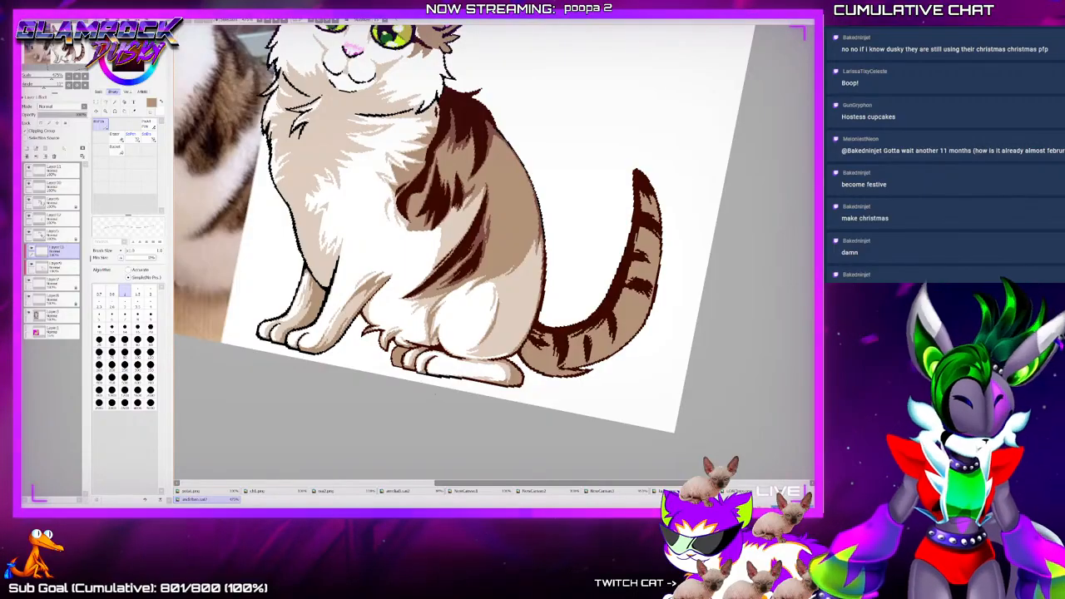
pyautogui.scroll(1, 500, 389)
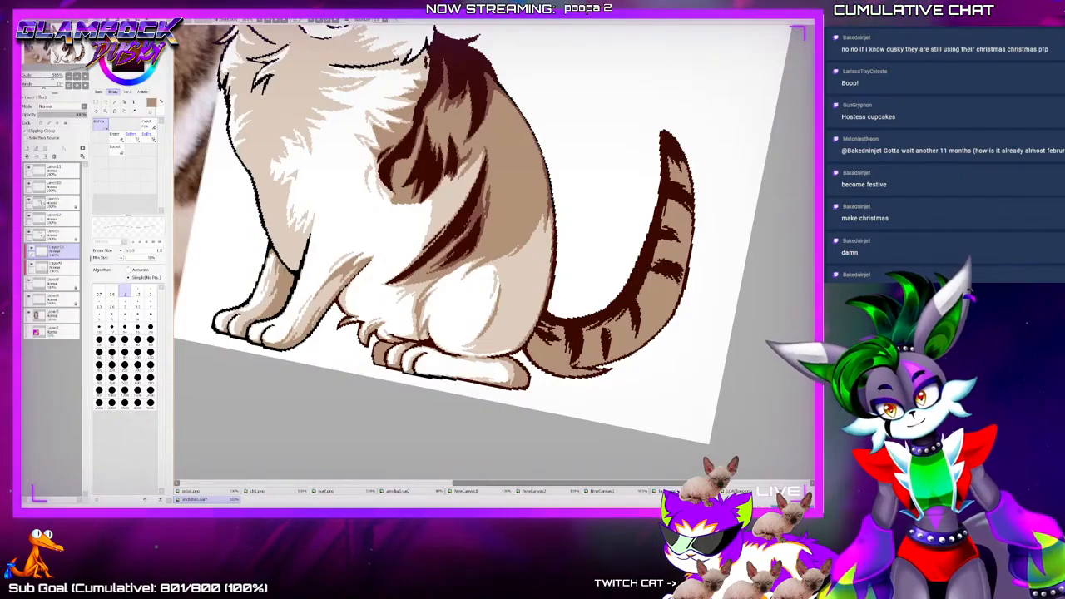
# Pick the muted reddish brown and select the layer below the dark stripes, checking both layers' content by toggling their visibility
pyautogui.press('alt')
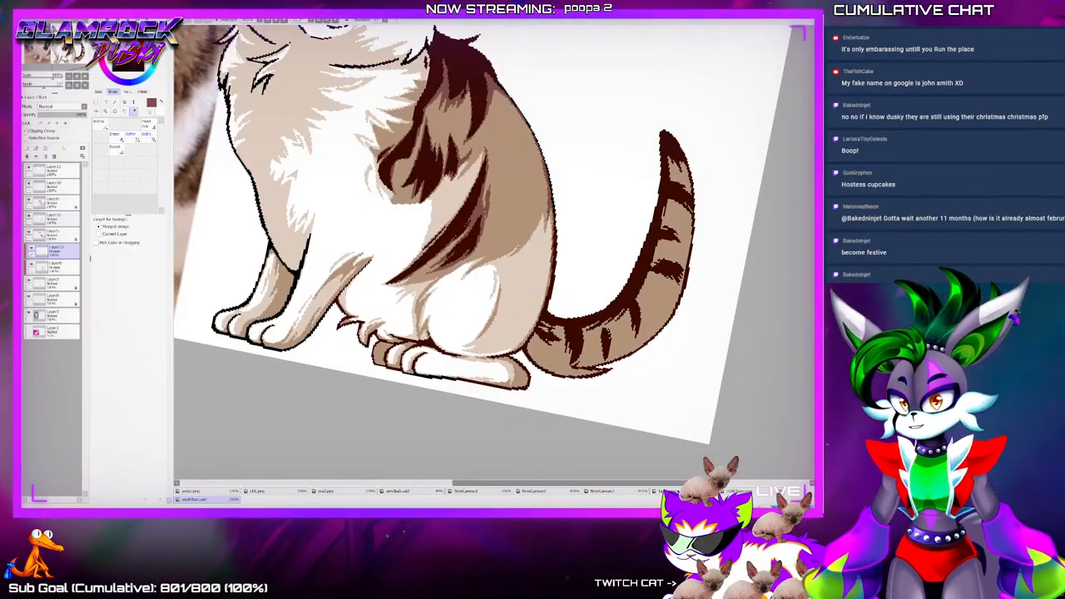
pyautogui.click(28, 218)
pyautogui.click(28, 218)
pyautogui.click(56, 219)
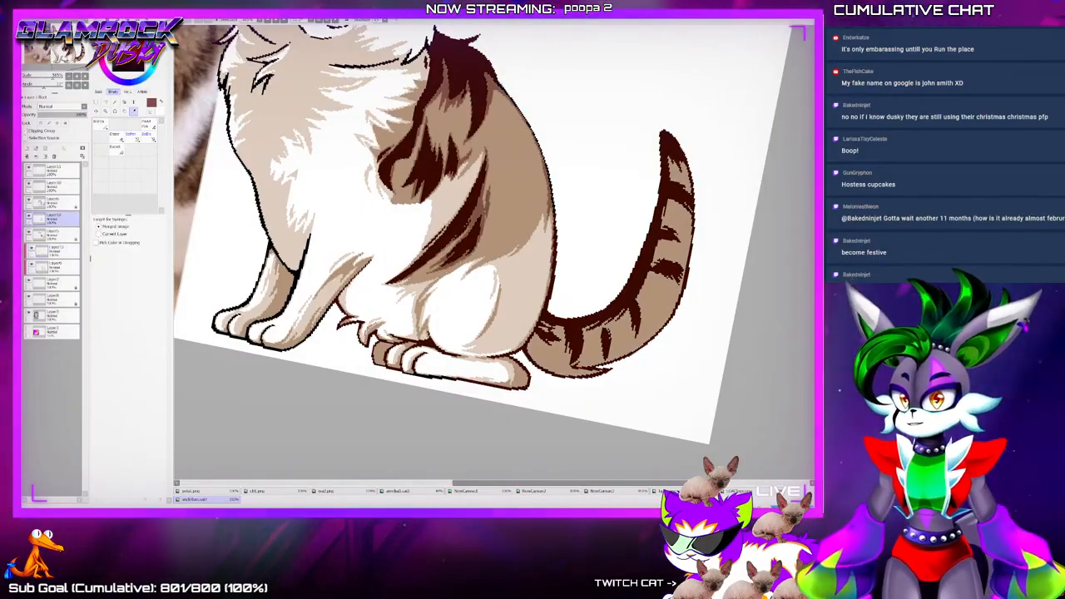
pyautogui.click(28, 217)
pyautogui.click(28, 218)
pyautogui.click(29, 217)
pyautogui.click(28, 217)
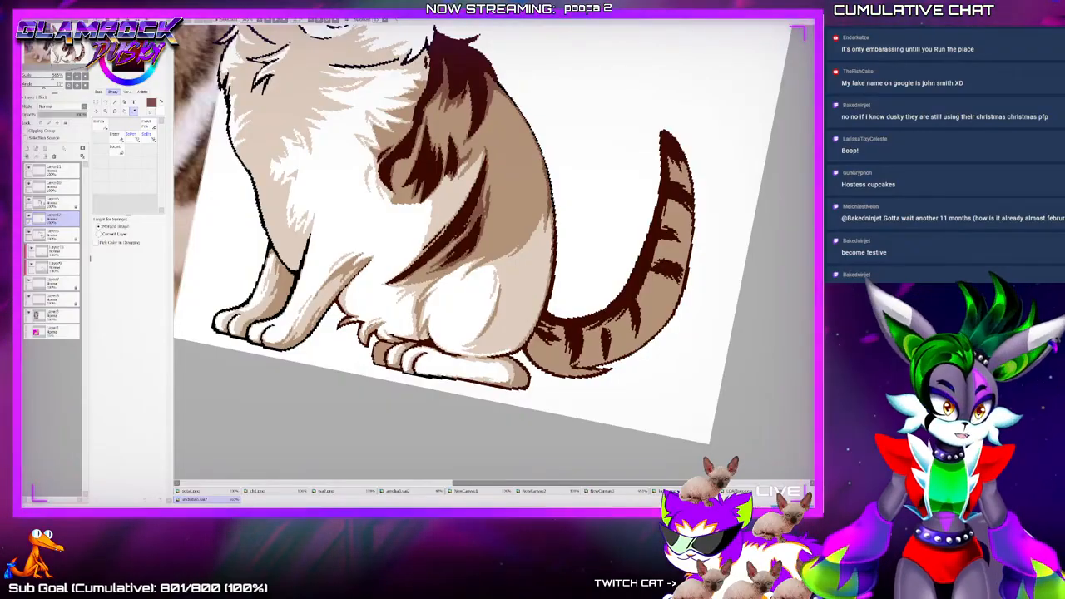
pyautogui.click(28, 201)
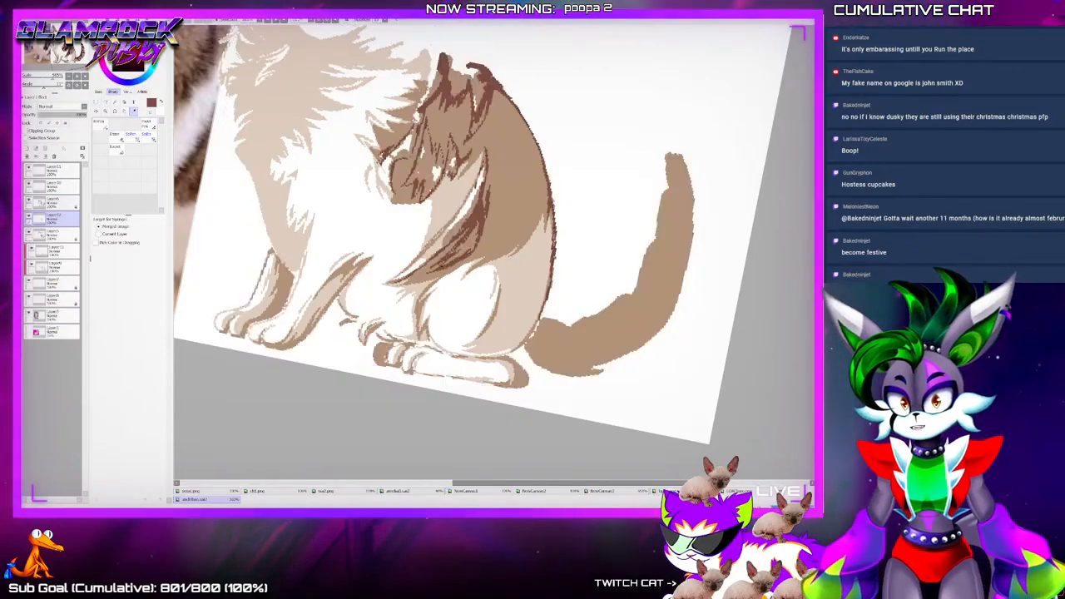
pyautogui.click(28, 200)
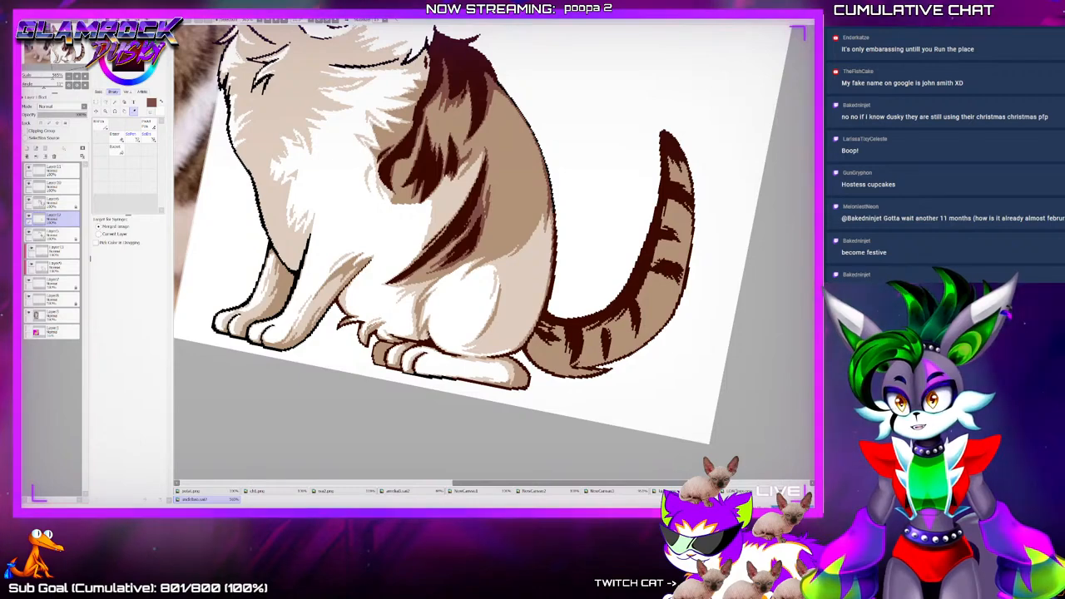
# Paint reddish brown between the dark stripes at the tail's base and along its inner curve, using brush size 4
pyautogui.press('n')
pyautogui.scroll(3, 569, 351)
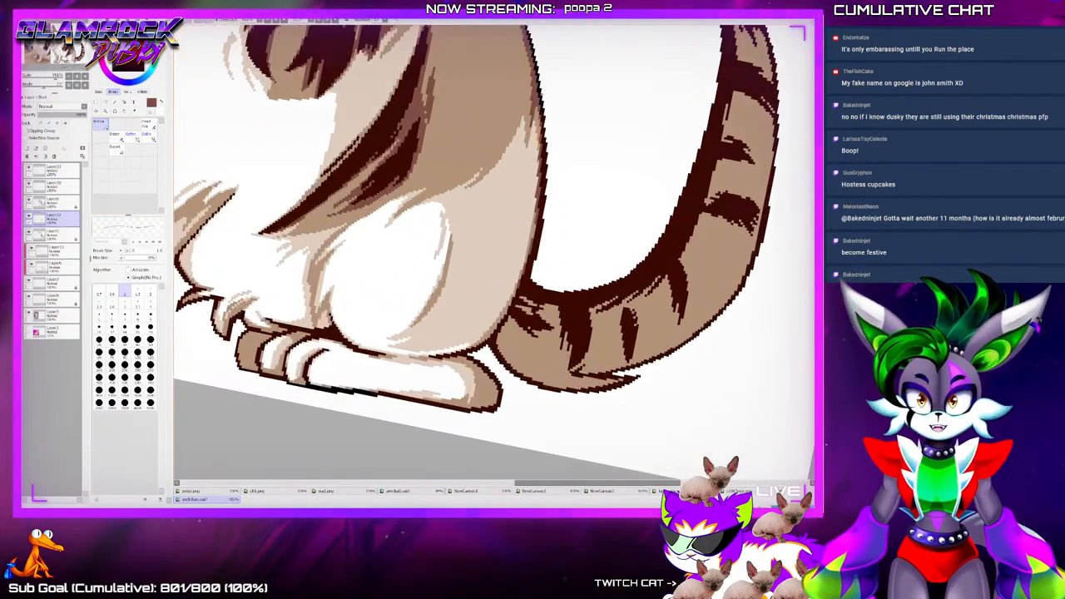
pyautogui.press('Delete')
pyautogui.press('Delete')
pyautogui.press('Delete')
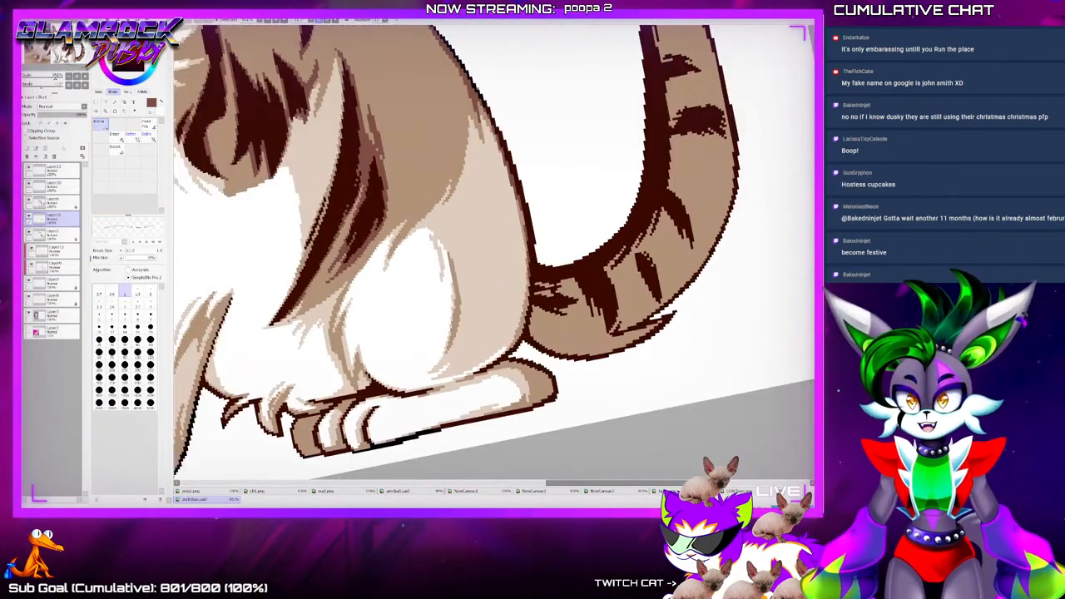
pyautogui.scroll(3, 625, 289)
pyautogui.scroll(2, 616, 300)
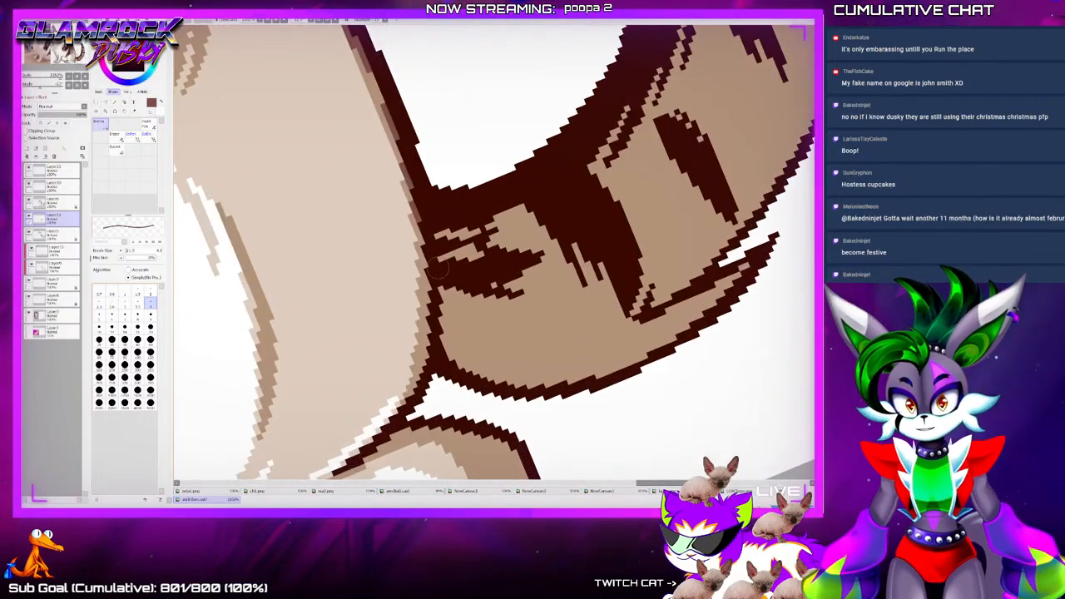
pyautogui.moveTo(472, 229); pyautogui.dragTo(535, 216)
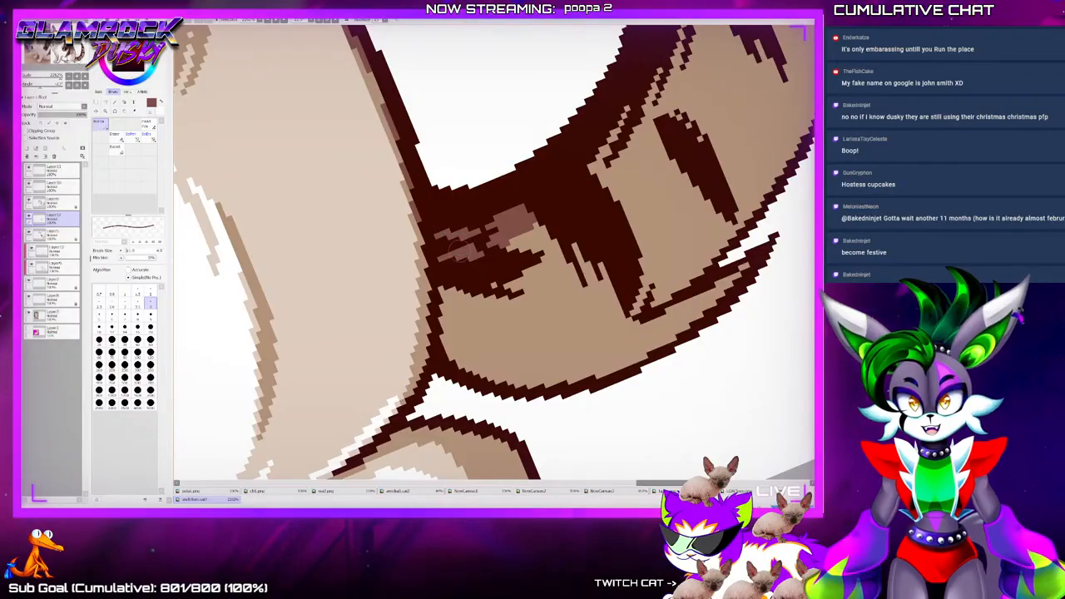
pyautogui.moveTo(475, 237)
pyautogui.mouseDown()
pyautogui.moveTo(554, 254)
pyautogui.moveTo(536, 262)
pyautogui.mouseUp()
pyautogui.moveTo(588, 285); pyautogui.dragTo(580, 252)
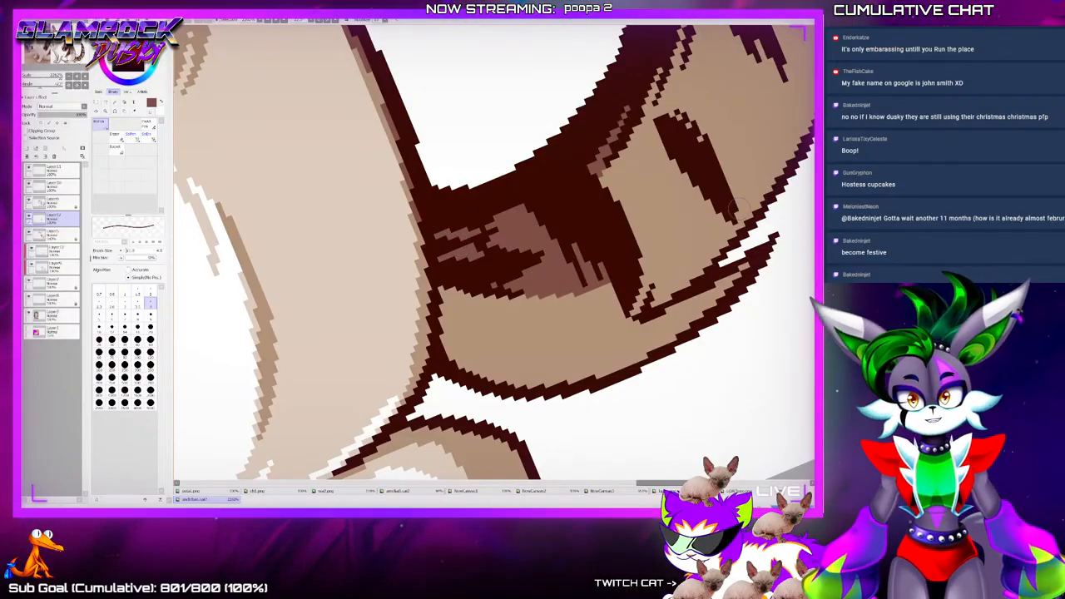
# Add fine reddish-brown fur strokes below the tail-base stripe and along the tail's lower tuft, using brush size 1
pyautogui.click(125, 291)
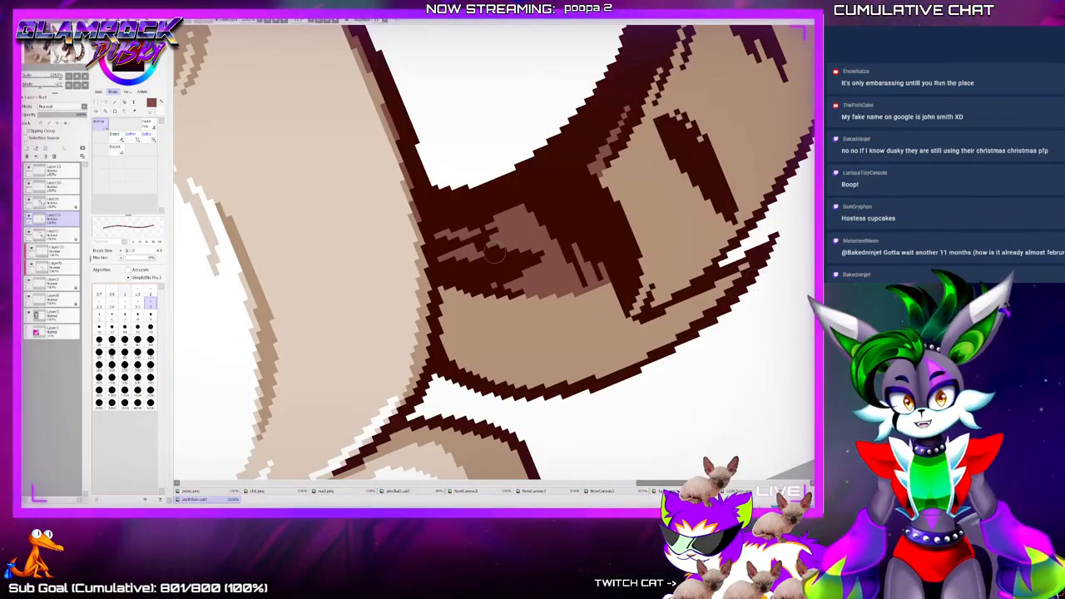
pyautogui.moveTo(606, 288)
pyautogui.mouseDown()
pyautogui.moveTo(610, 316)
pyautogui.moveTo(582, 328)
pyautogui.moveTo(608, 303)
pyautogui.moveTo(538, 339)
pyautogui.mouseUp()
pyautogui.moveTo(614, 317); pyautogui.dragTo(587, 327)
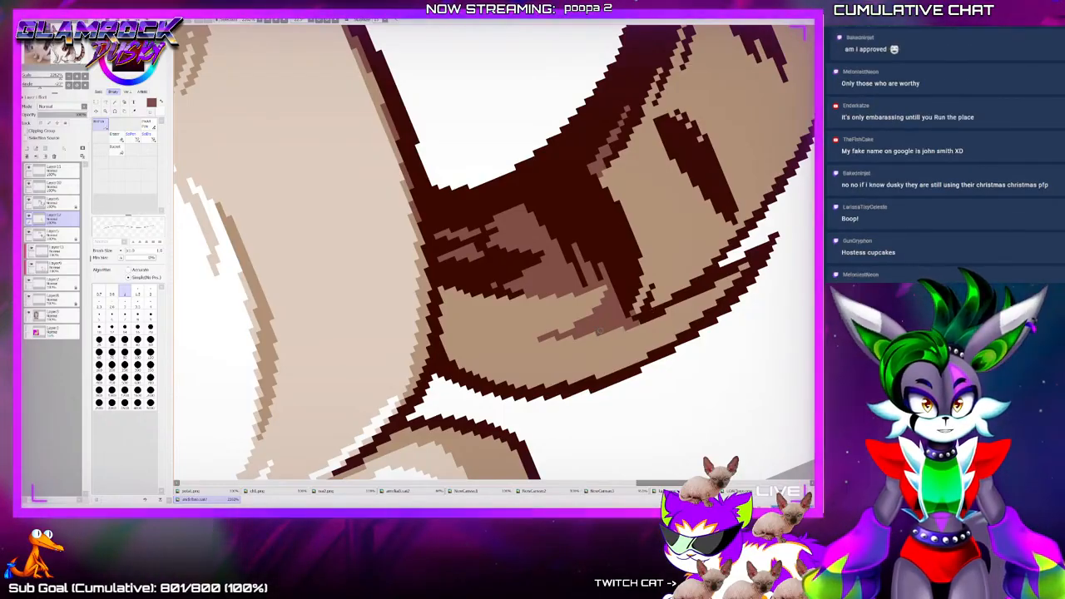
pyautogui.moveTo(728, 287); pyautogui.dragTo(663, 311)
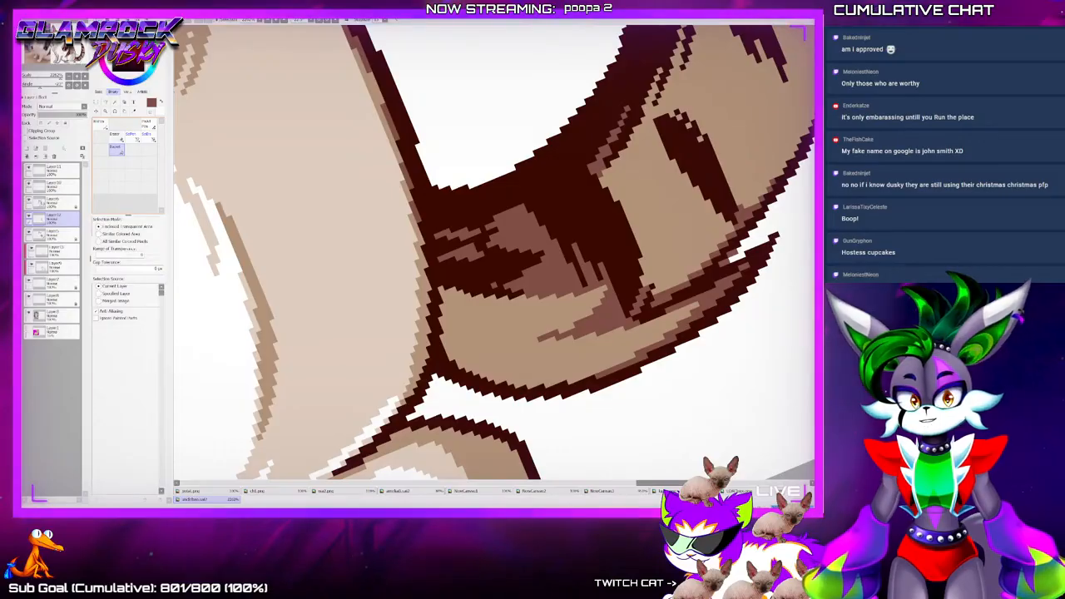
pyautogui.press('e')
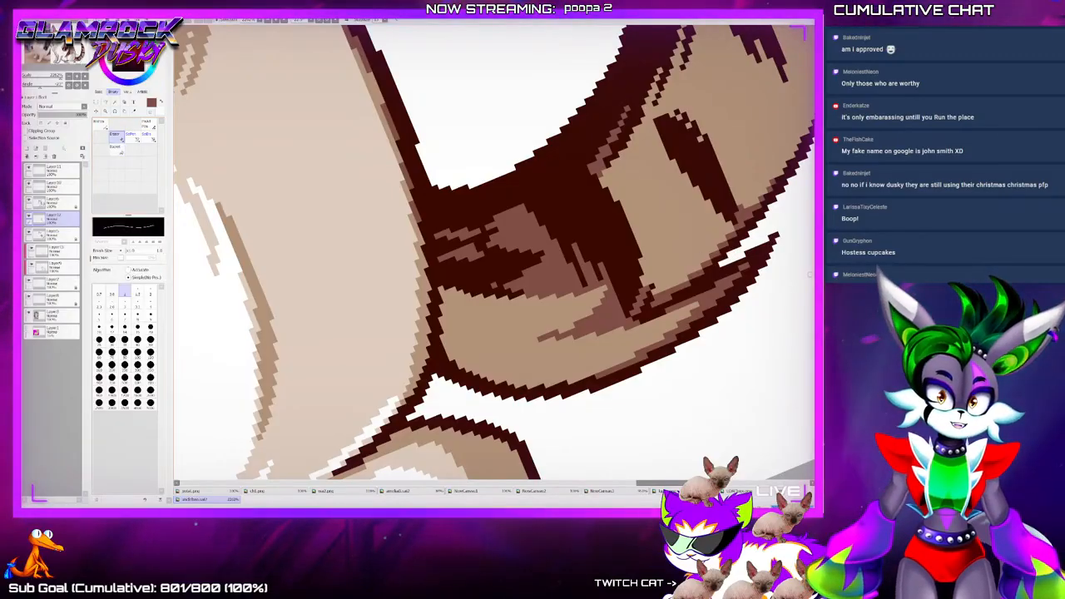
pyautogui.scroll(3, 331, 231)
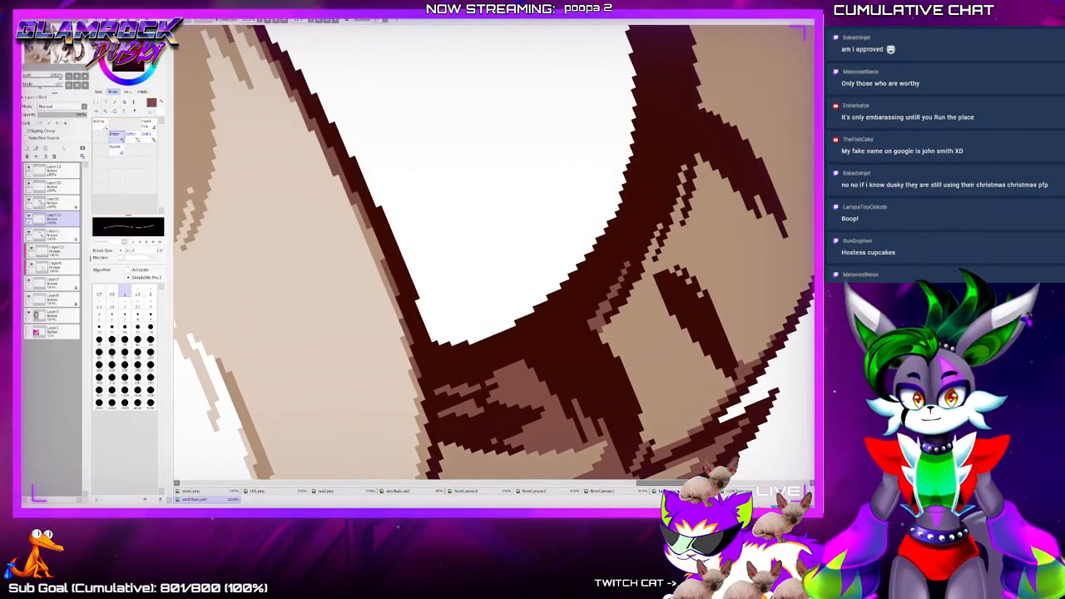
# Paint reddish-brown fur strokes between the stripes on the tail's lower bend with a slightly larger brush, refining them at size 1
pyautogui.click(100, 124)
pyautogui.click(137, 292)
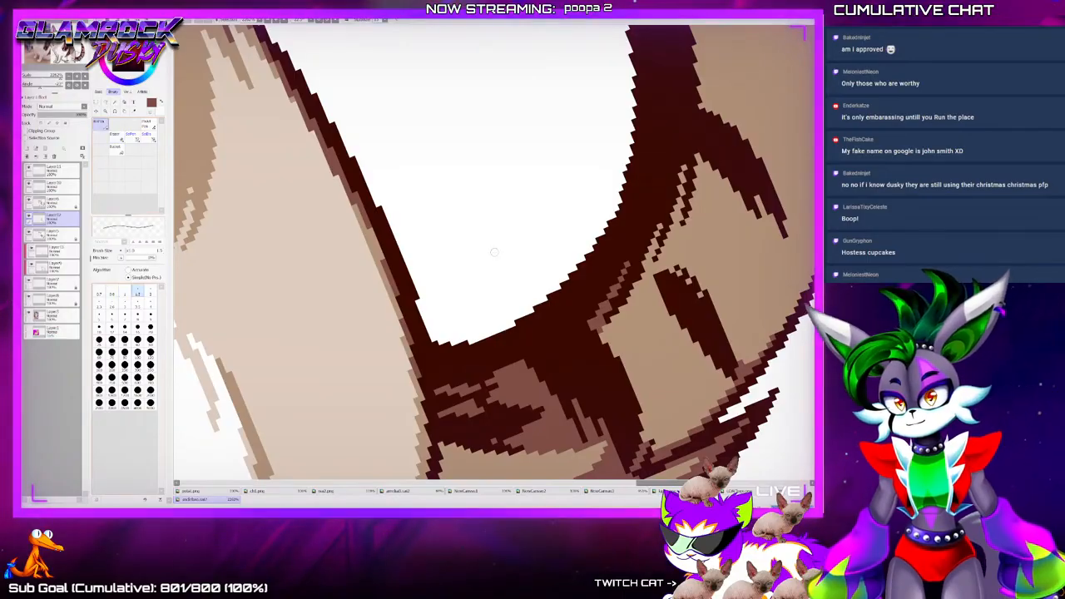
pyautogui.scroll(-4, 332, 43)
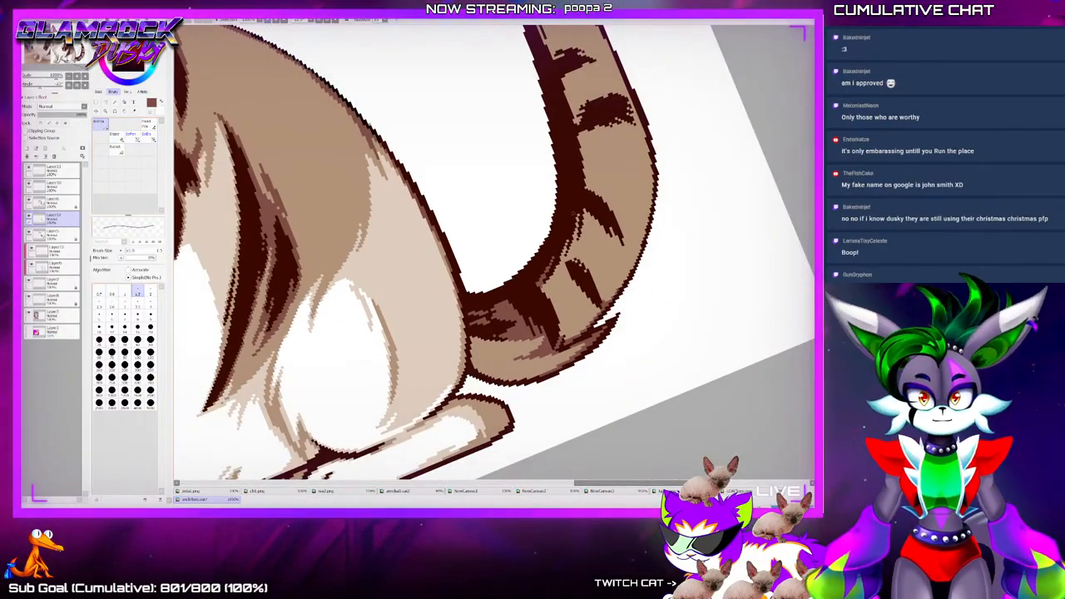
pyautogui.moveTo(580, 210); pyautogui.dragTo(549, 296)
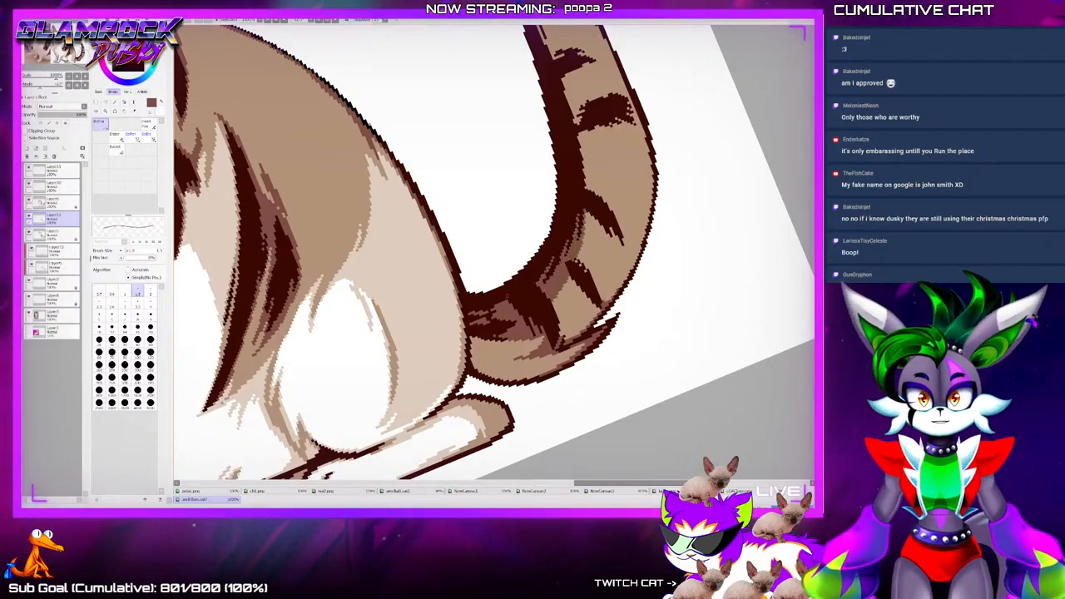
pyautogui.press('[')
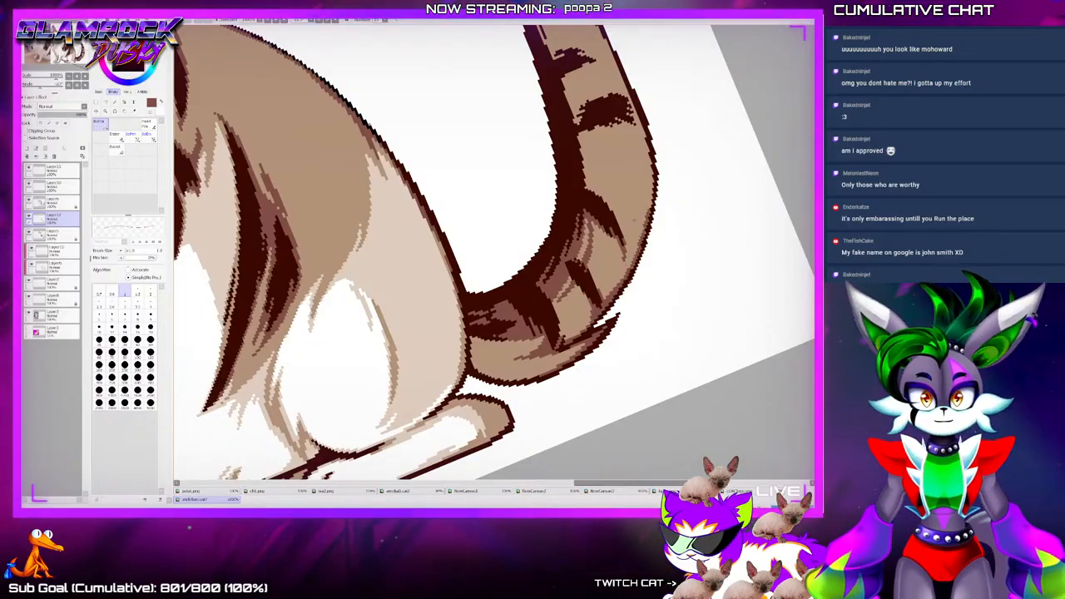
# Shade the edges of the tan patch above the tail's bend with reddish brown, using a larger brush and then size 1
pyautogui.scroll(3, 494, 250)
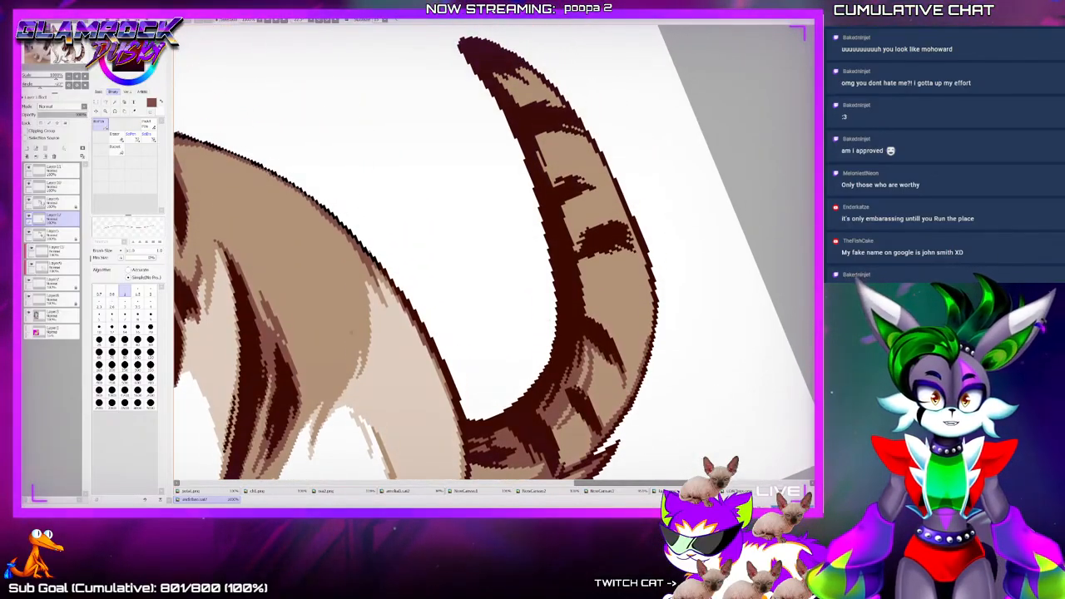
pyautogui.press(']')
pyautogui.press(']')
pyautogui.press(']')
pyautogui.press(']')
pyautogui.press(']')
pyautogui.press(']')
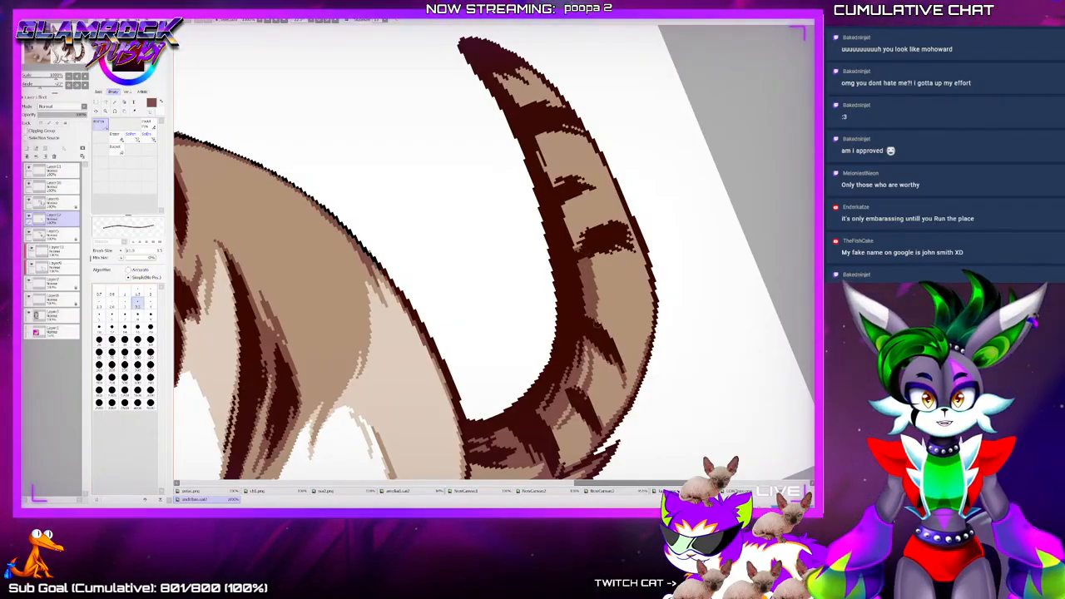
pyautogui.press('[')
pyautogui.press('[')
pyautogui.press('[')
pyautogui.press('[')
pyautogui.press('[')
pyautogui.press('[')
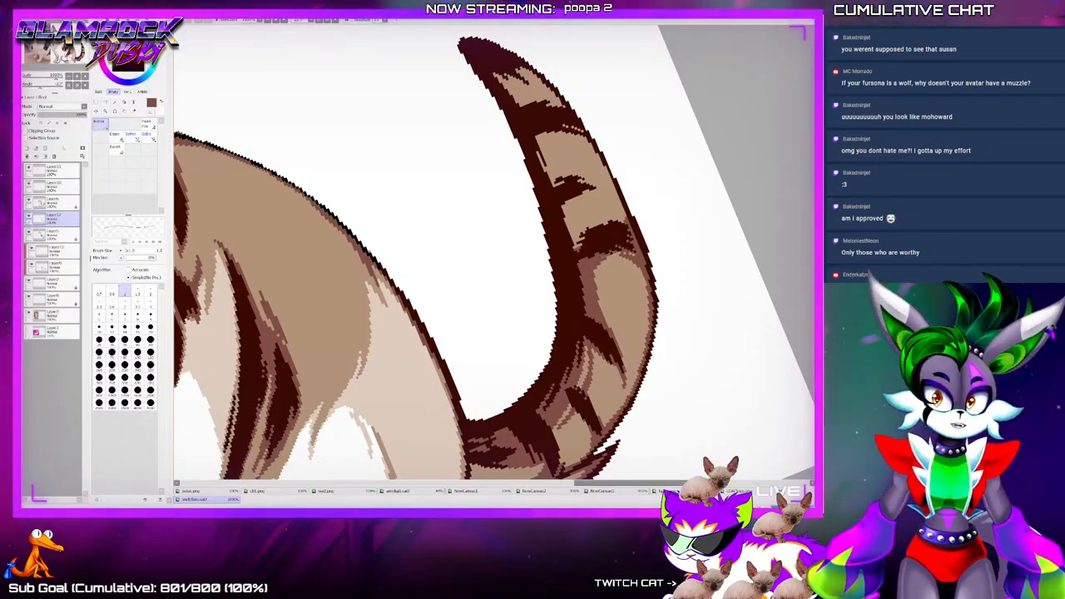
# Paint reddish brown between the dark stripes from the tail's tip to its bend, using brush size 4 and then finer sizes down to 1
pyautogui.scroll(2, 495, 267)
pyautogui.scroll(2, 494, 283)
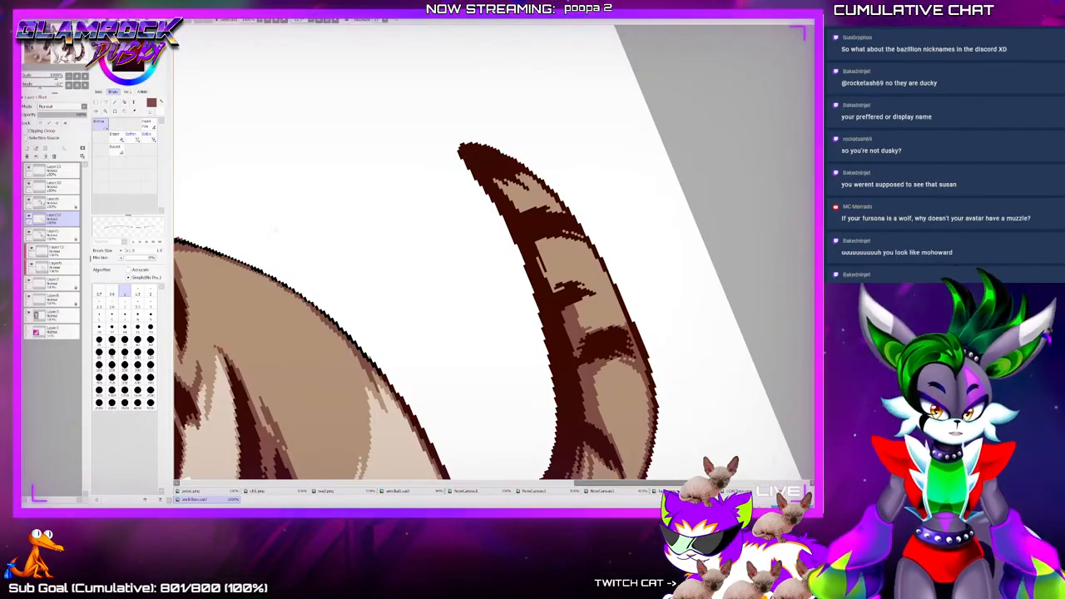
pyautogui.press('Delete')
pyautogui.press('Delete')
pyautogui.press('Delete')
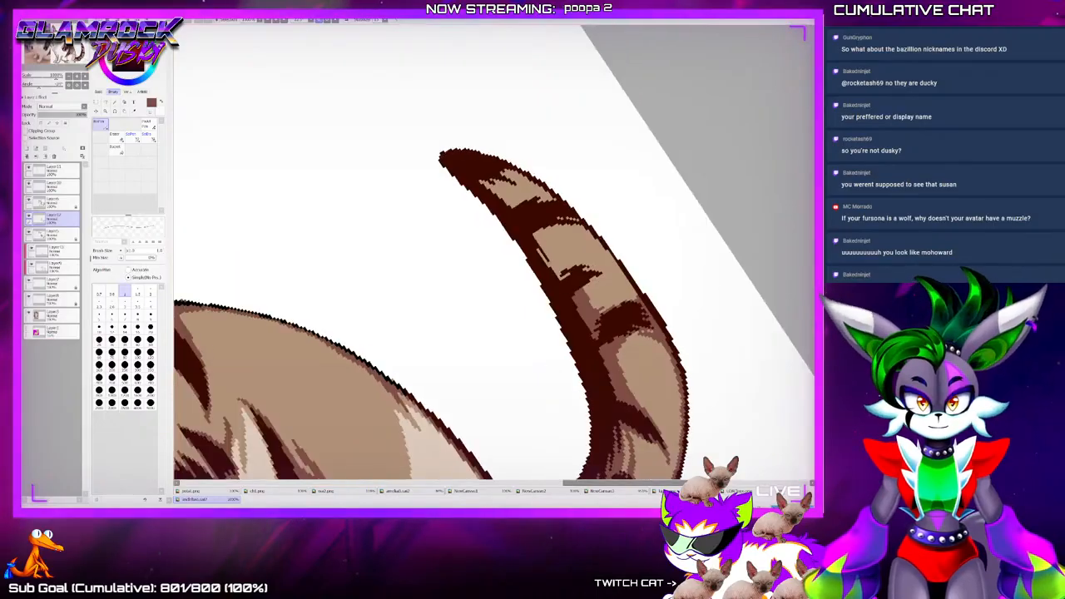
pyautogui.press('Delete')
pyautogui.press('Delete')
pyautogui.press('Delete')
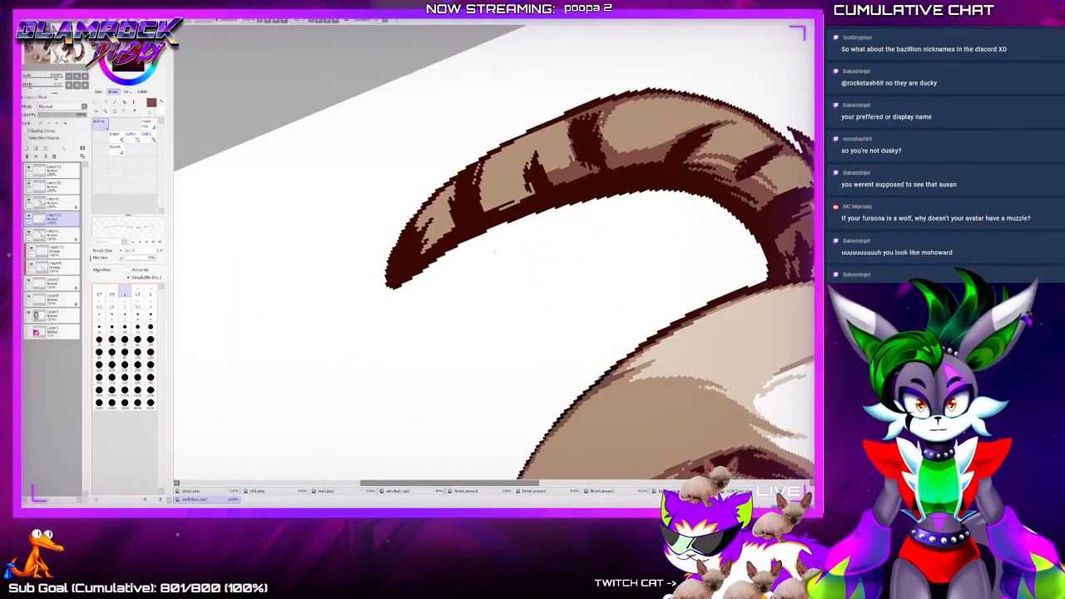
pyautogui.click(150, 303)
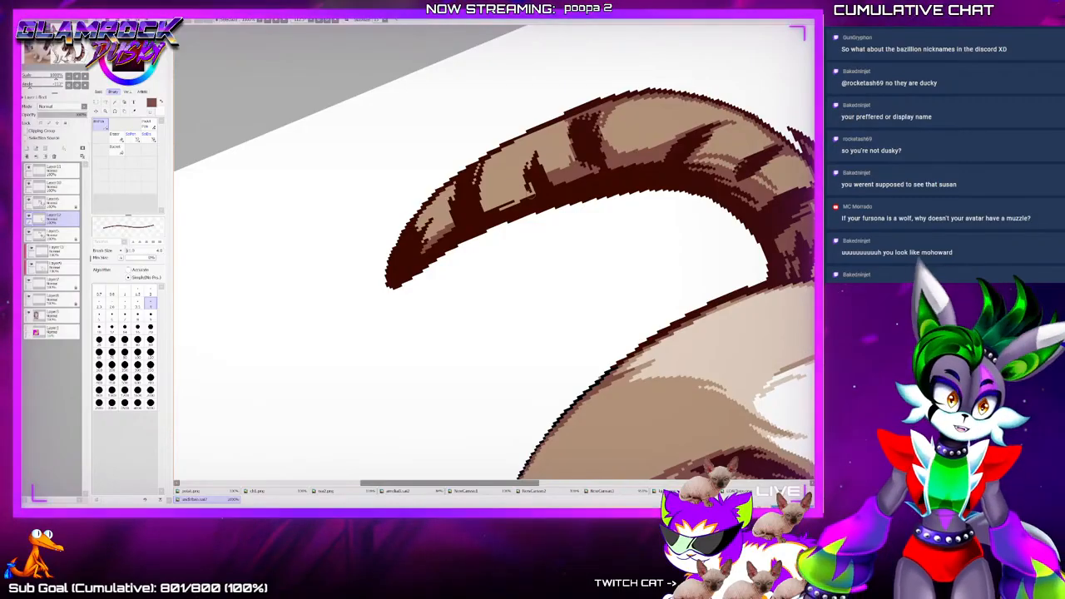
pyautogui.moveTo(543, 186)
pyautogui.mouseDown()
pyautogui.moveTo(426, 240)
pyautogui.moveTo(454, 209)
pyautogui.mouseUp()
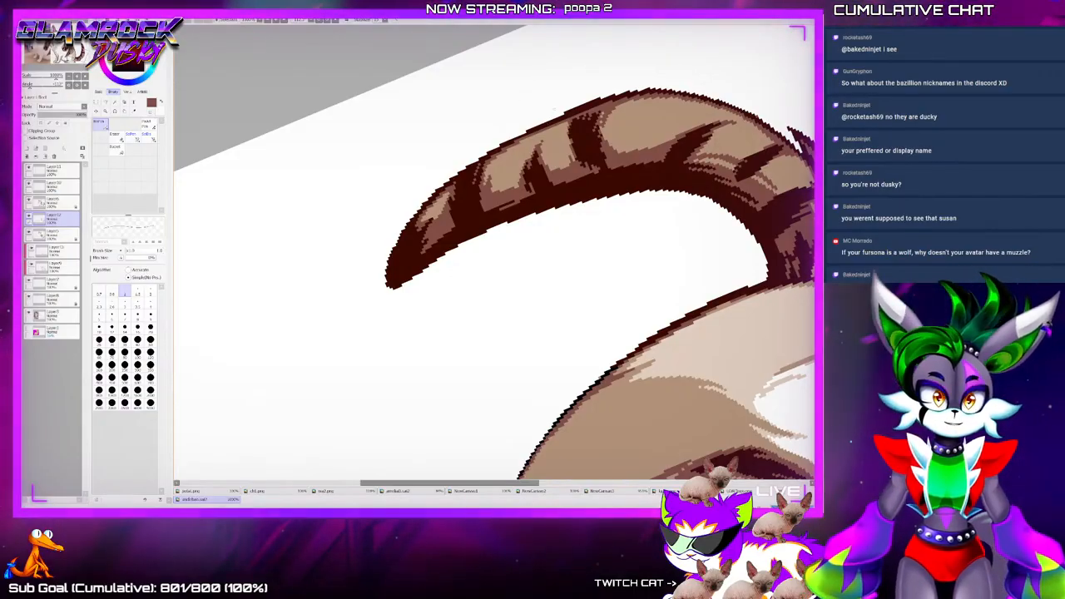
pyautogui.scroll(-6, 556, 211)
pyautogui.scroll(6, 597, 156)
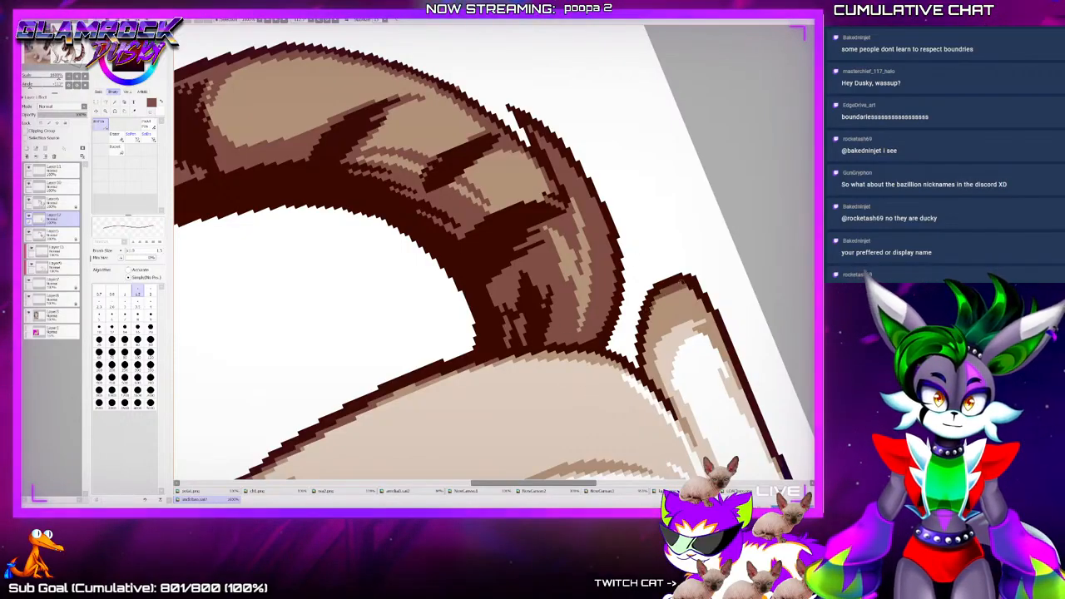
pyautogui.press('[')
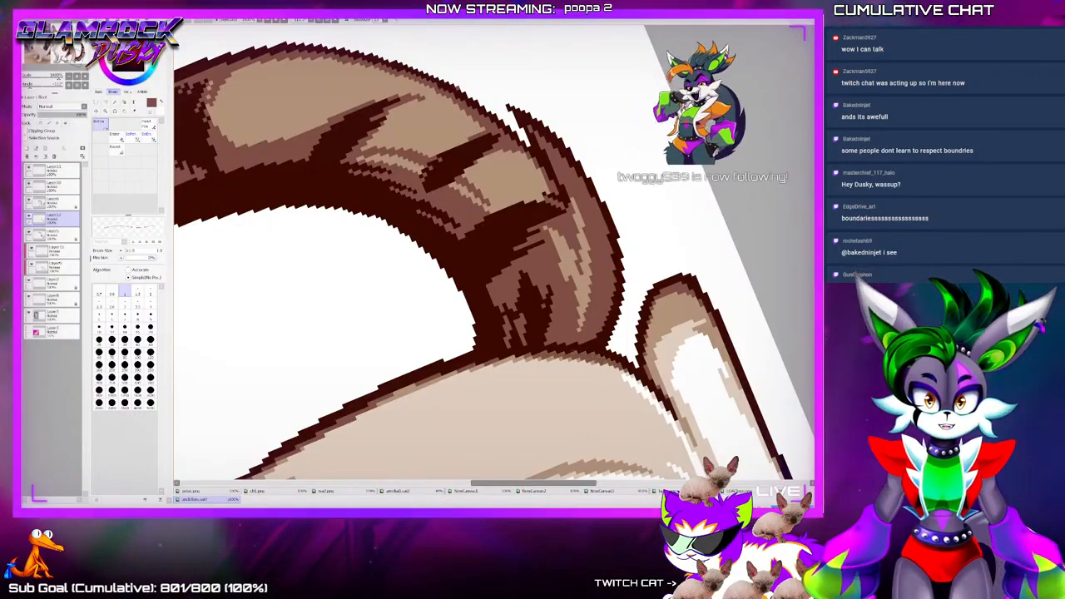
# Examine the cat's tail, legs, body and face for areas that still need shading, comparing them with the reference photo
pyautogui.scroll(-11, 550, 355)
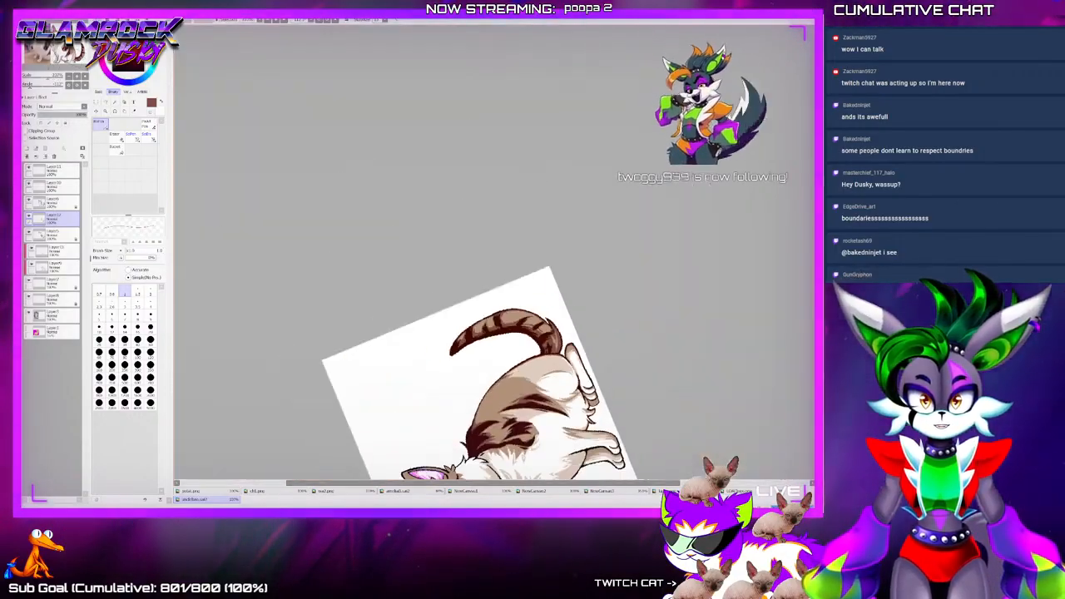
pyautogui.scroll(6, 566, 375)
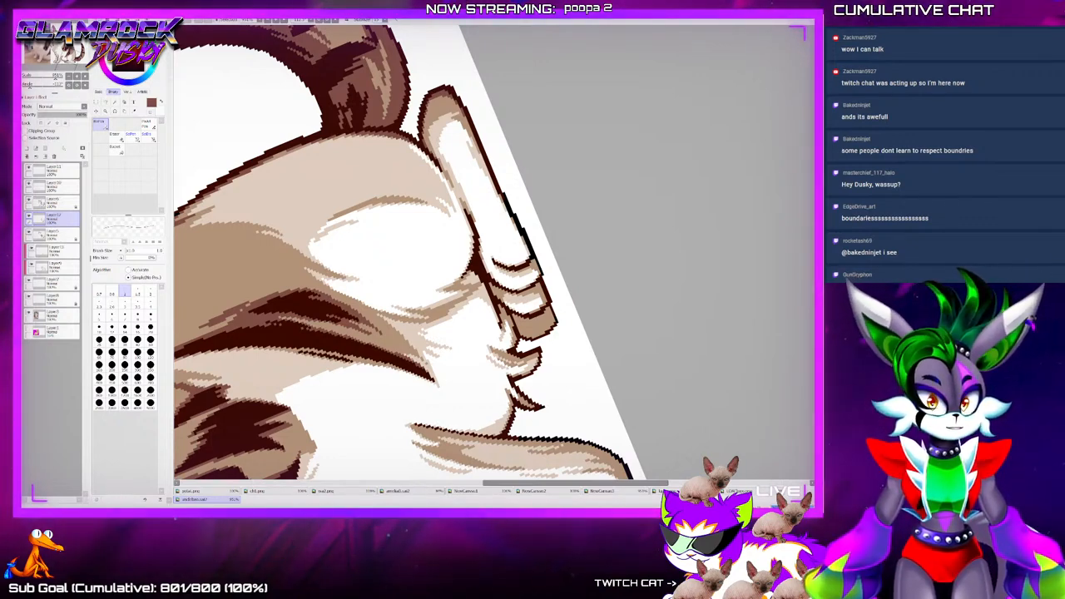
pyautogui.scroll(-8, 534, 301)
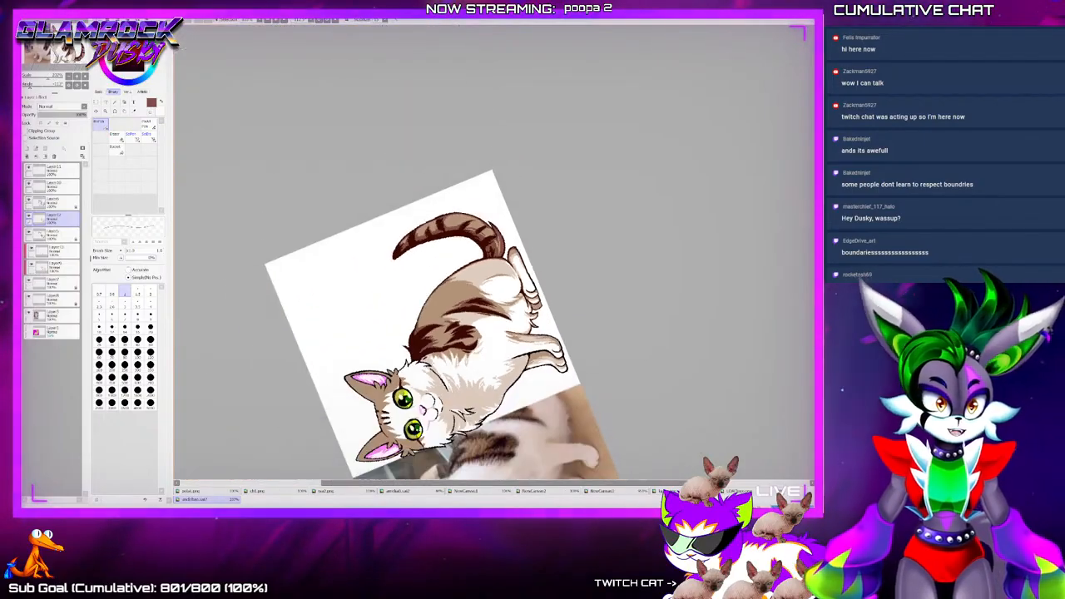
pyautogui.scroll(4, 556, 370)
pyautogui.scroll(3, 532, 325)
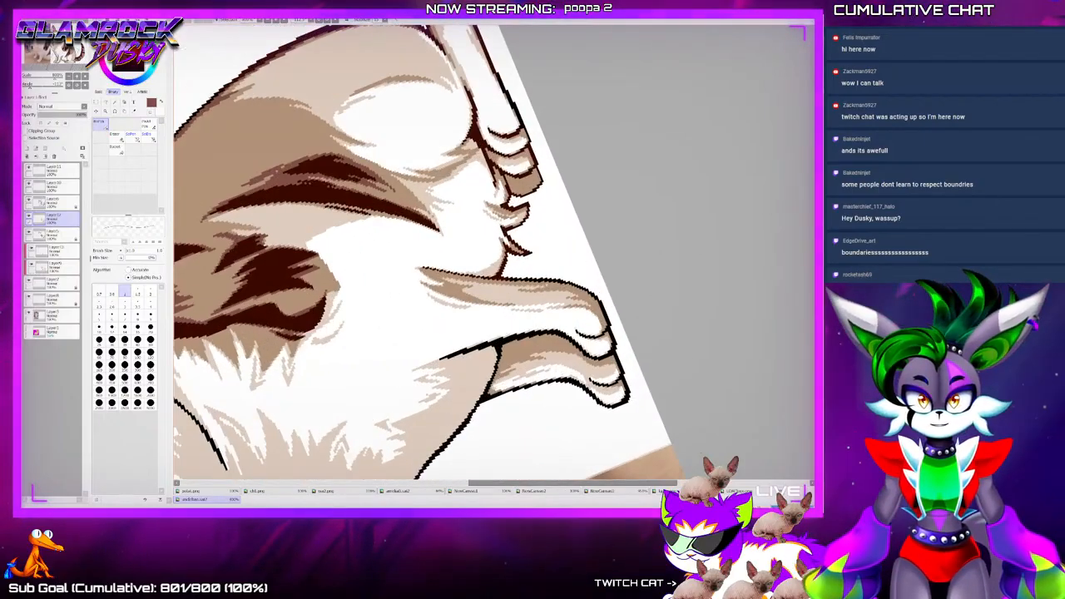
pyautogui.scroll(-2, 533, 325)
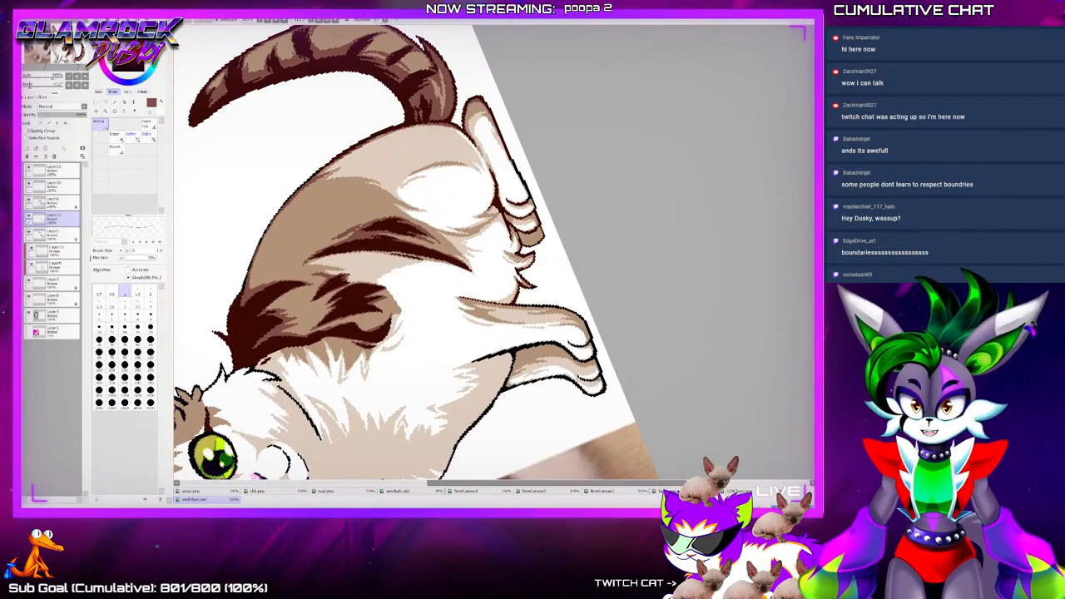
pyautogui.scroll(-2, 491, 249)
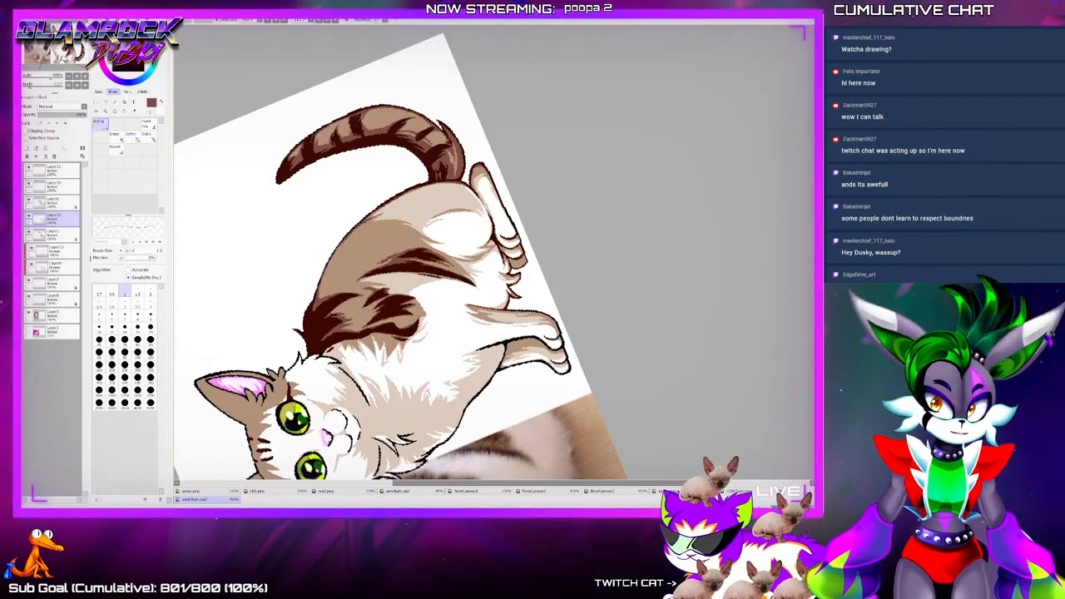
pyautogui.scroll(-2, 474, 314)
pyautogui.scroll(1, 416, 379)
pyautogui.scroll(2, 362, 431)
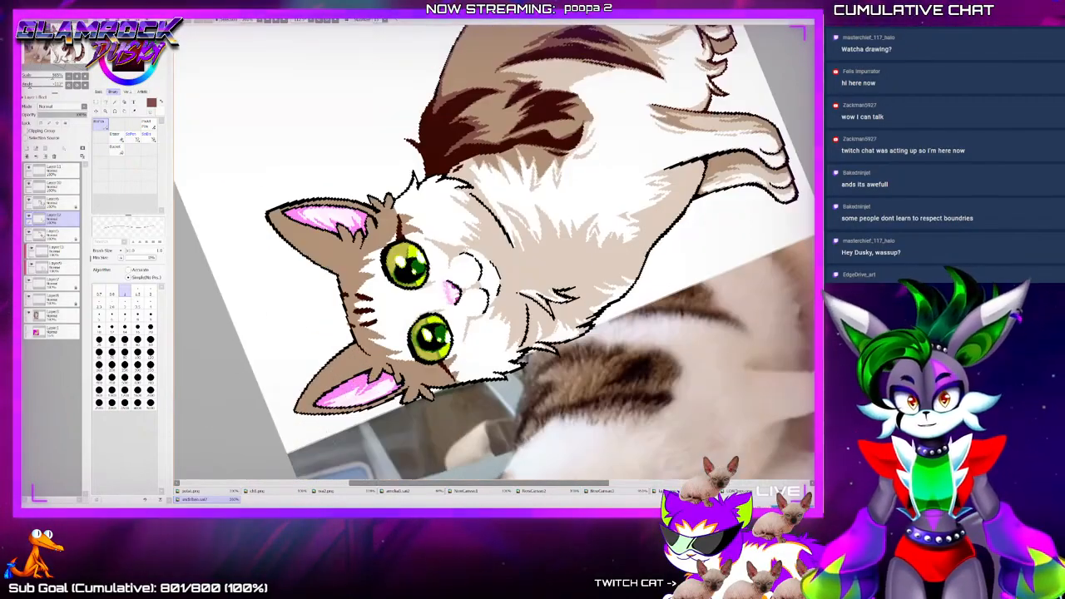
# Paint reddish-brown shading along the outer edge and base of the cat's left-hand ear and on its inner fur tufts, using brush size 1
pyautogui.scroll(3, 321, 374)
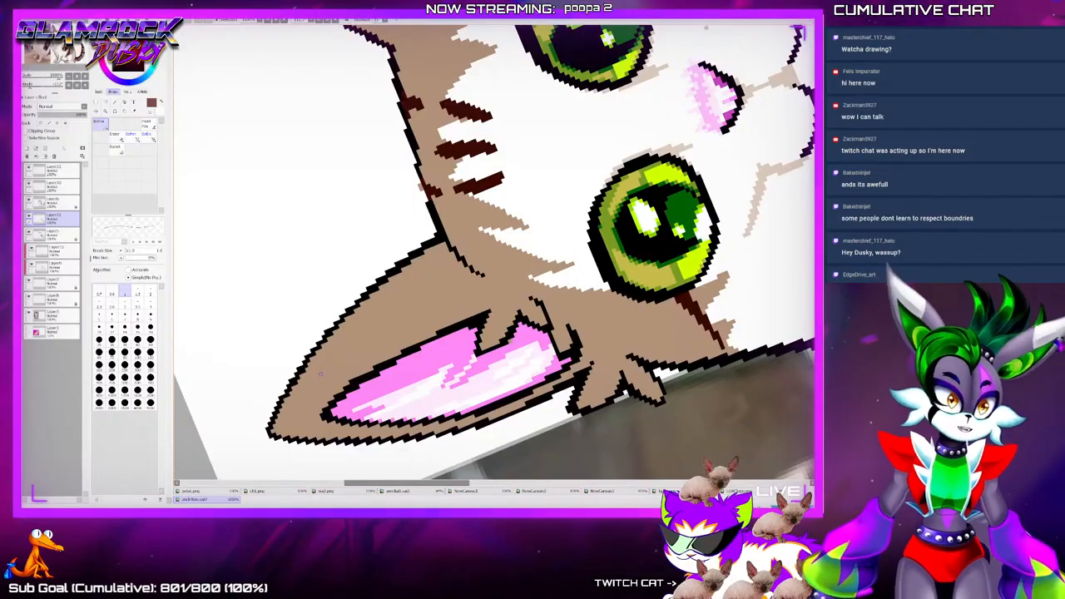
pyautogui.moveTo(458, 260); pyautogui.dragTo(407, 274)
pyautogui.moveTo(388, 289)
pyautogui.mouseDown()
pyautogui.moveTo(410, 279)
pyautogui.moveTo(324, 352)
pyautogui.mouseUp()
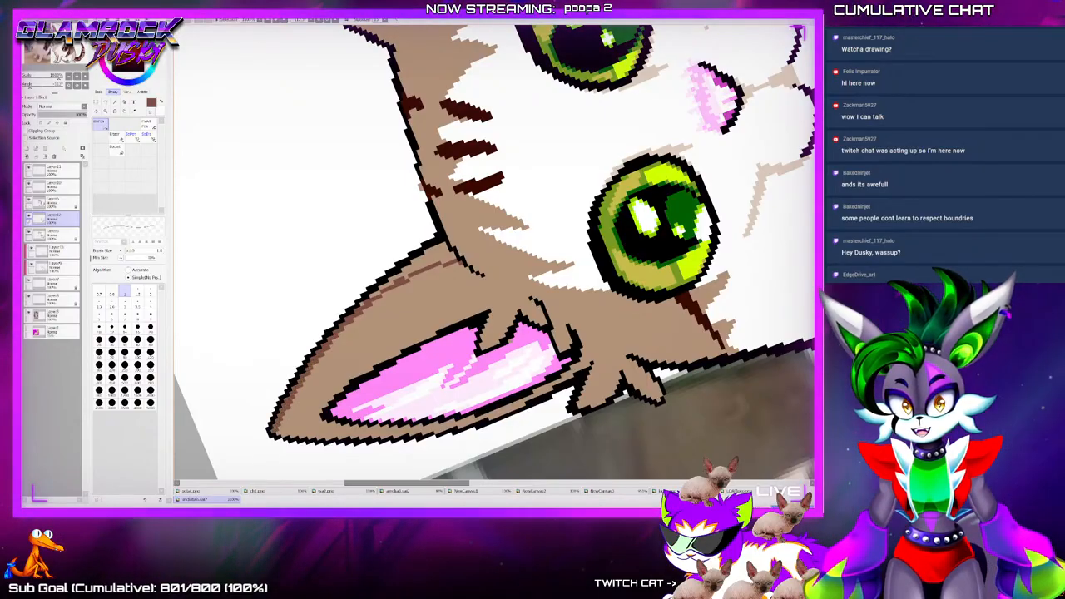
pyautogui.moveTo(390, 280); pyautogui.dragTo(442, 254)
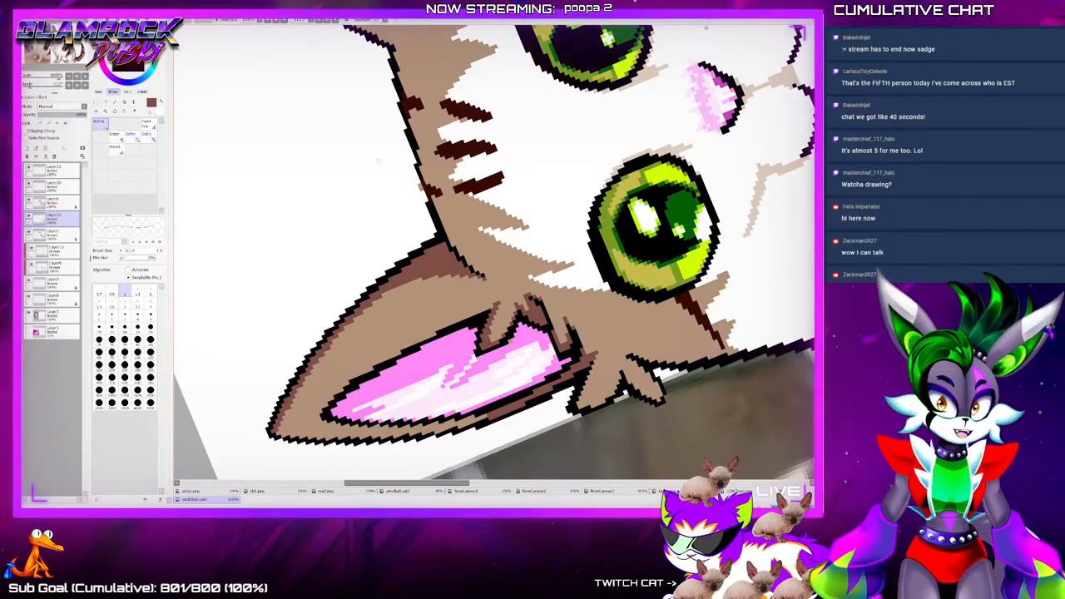
# Extend the reddish-brown shading around the same ear's tip and along the rim beside the pink inner ear
pyautogui.press('Delete')
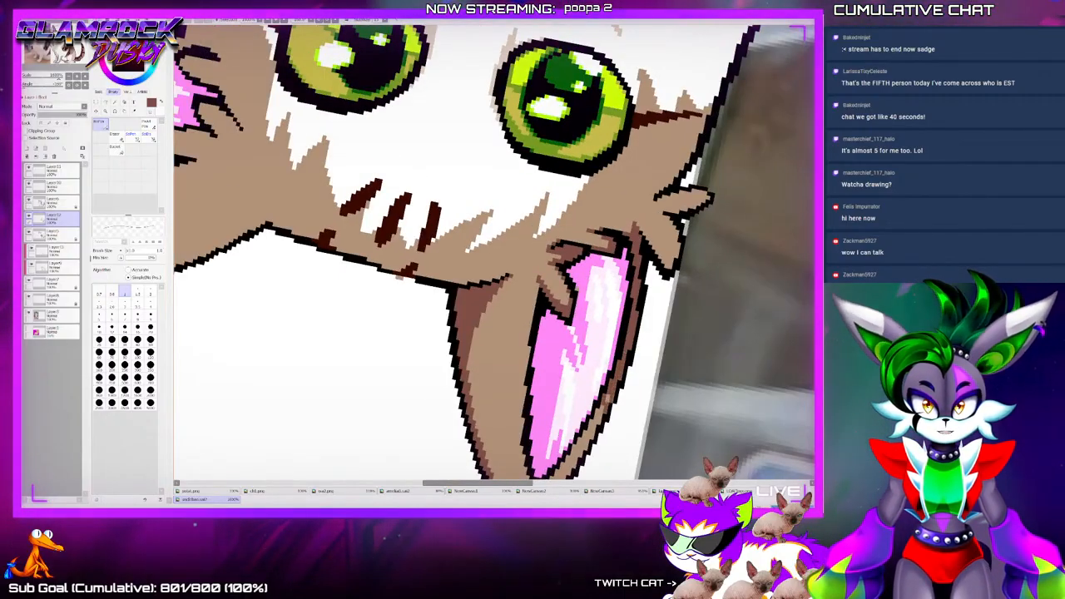
pyautogui.scroll(-3, 494, 250)
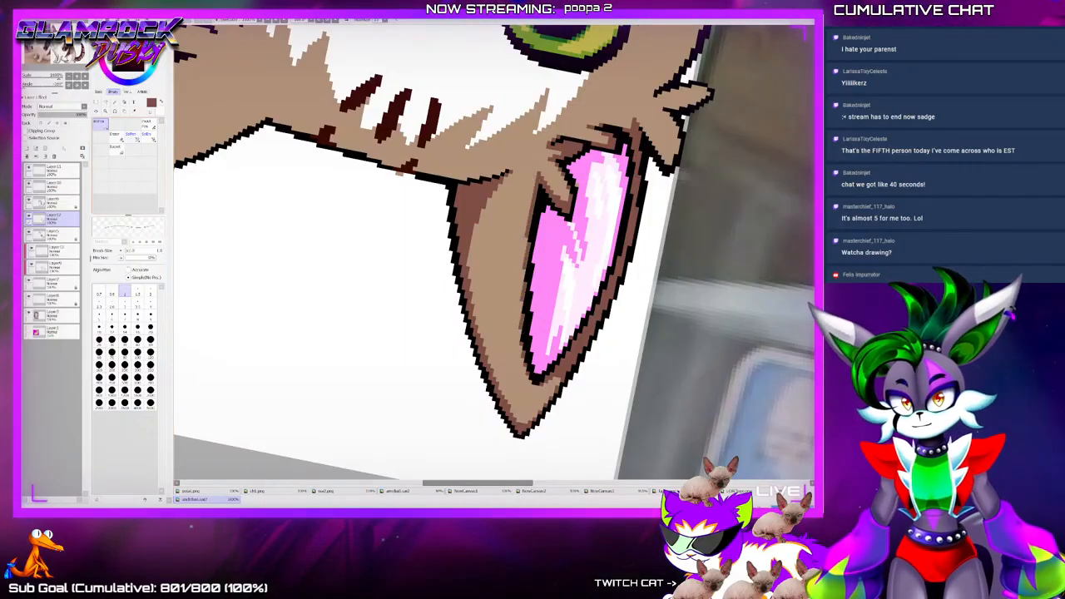
pyautogui.press('e')
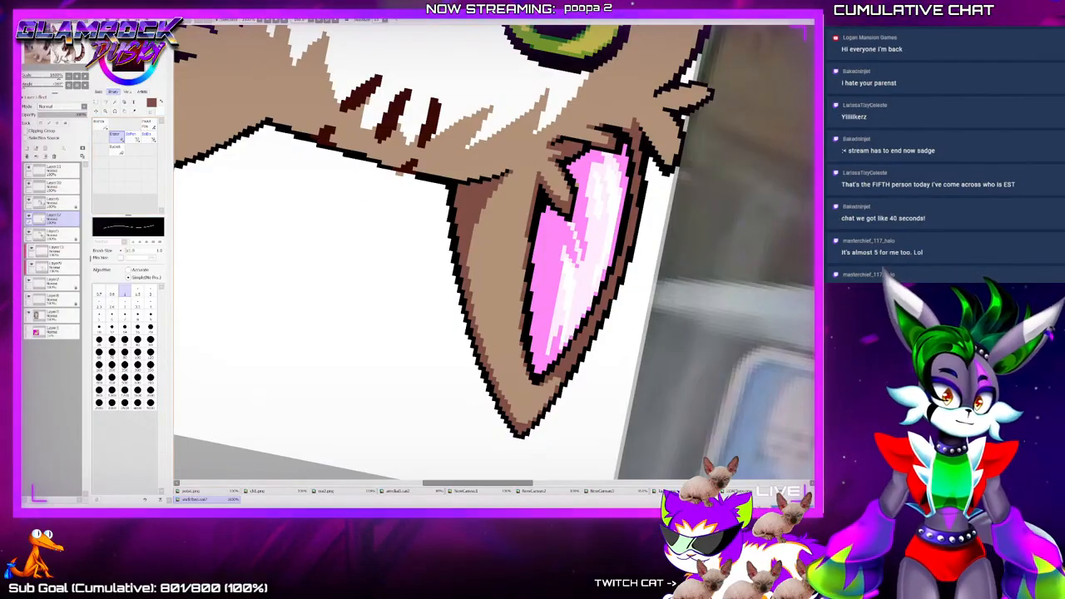
# Shade the cheek fur tufts below the ears, the forehead stripes and the dark lines beside the eyes with reddish brown at brush size 1
pyautogui.scroll(5, 494, 253)
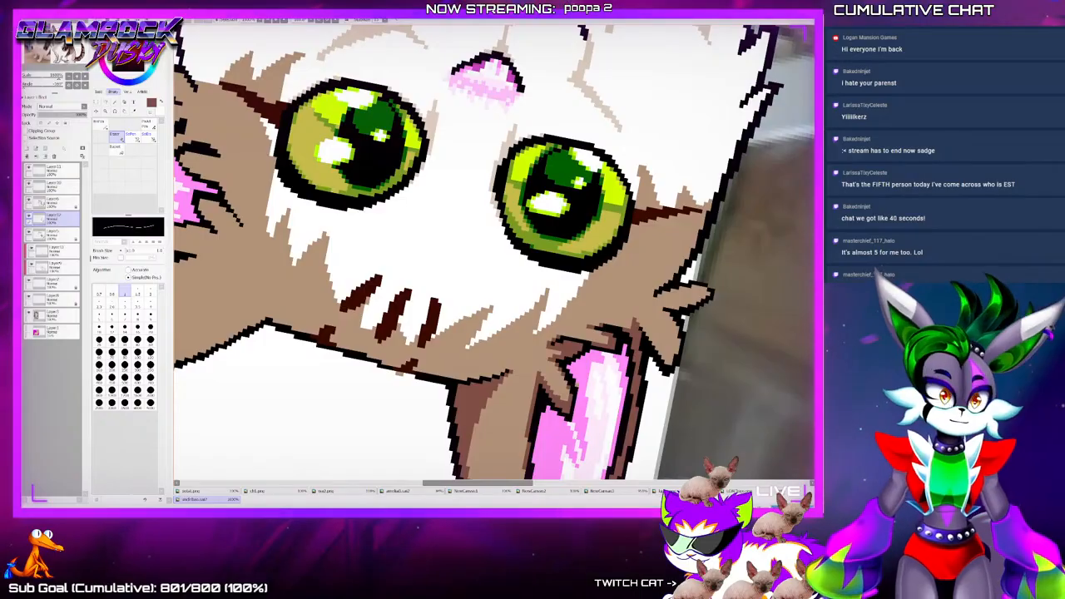
pyautogui.press('n')
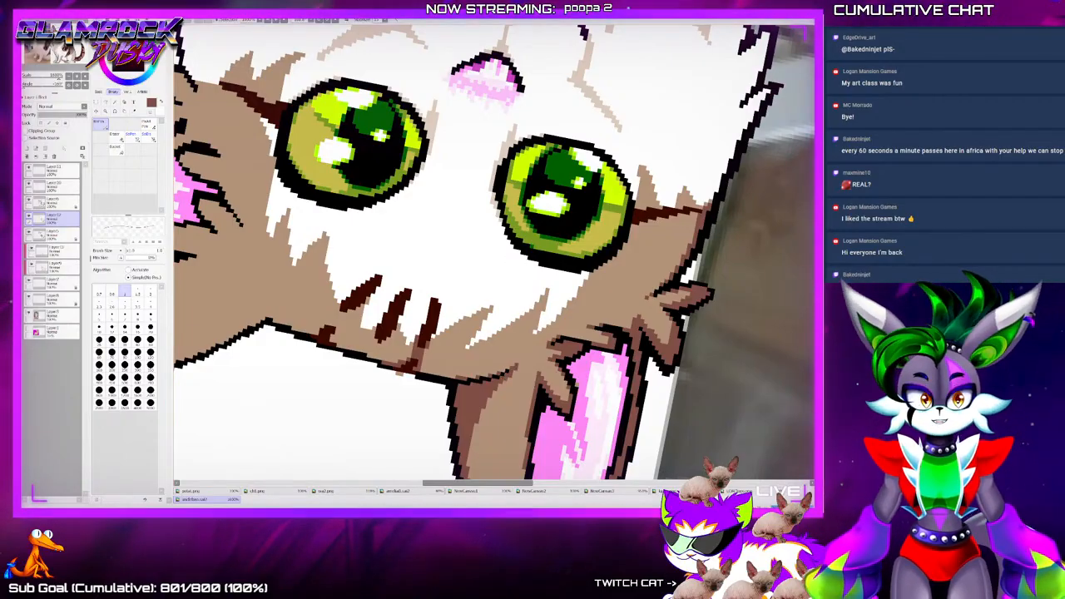
pyautogui.press('Delete')
pyautogui.press('Delete')
pyautogui.press('Delete')
pyautogui.press('Delete')
pyautogui.press('Delete')
pyautogui.press('Delete')
pyautogui.press('Delete')
pyautogui.press('Delete')
pyautogui.press('Delete')
pyautogui.press('Delete')
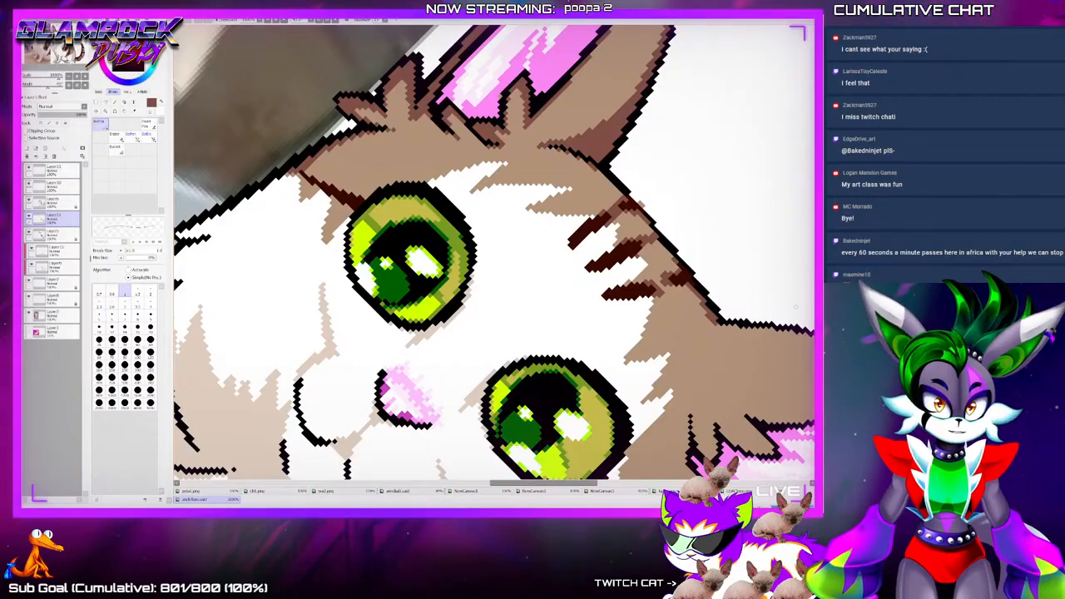
pyautogui.scroll(-3, 495, 253)
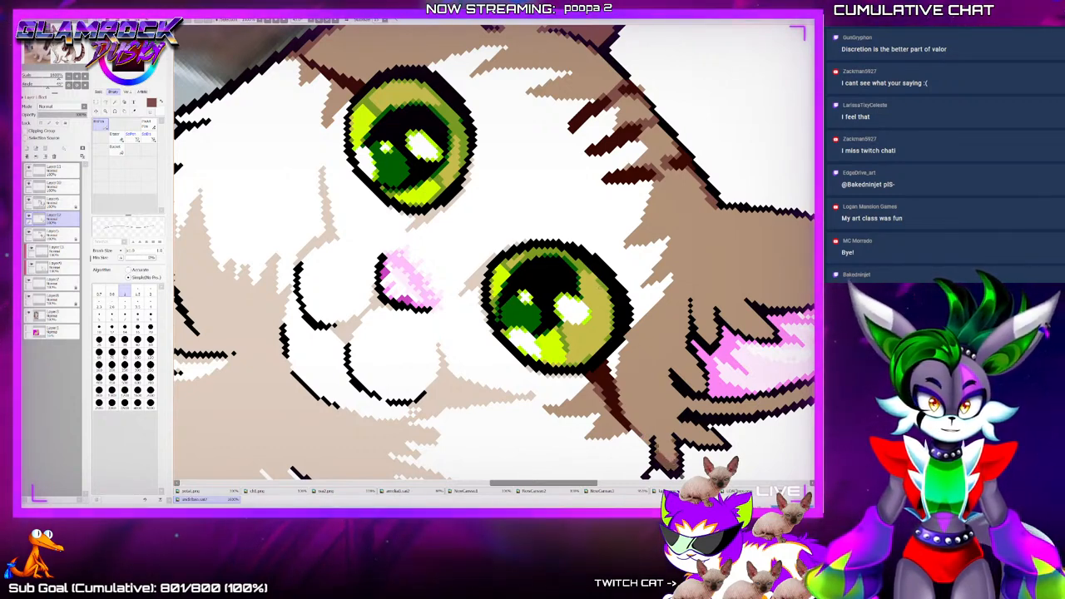
# Review the shading on the whole cat and its upright face against the reference photo
pyautogui.scroll(-5, 518, 174)
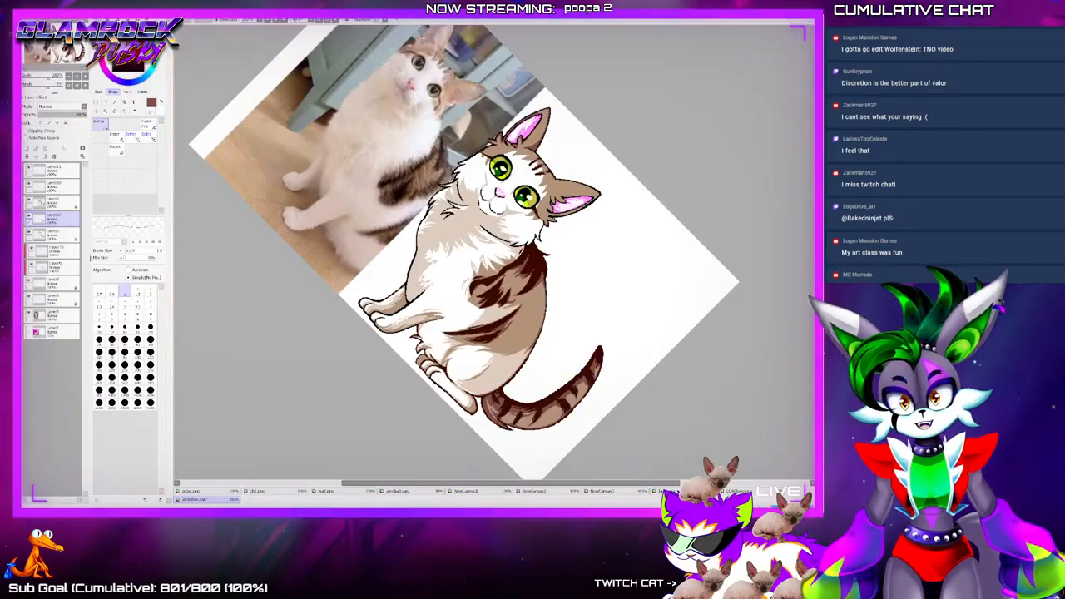
pyautogui.scroll(1, 546, 230)
pyautogui.scroll(3, 531, 258)
pyautogui.scroll(-3, 520, 282)
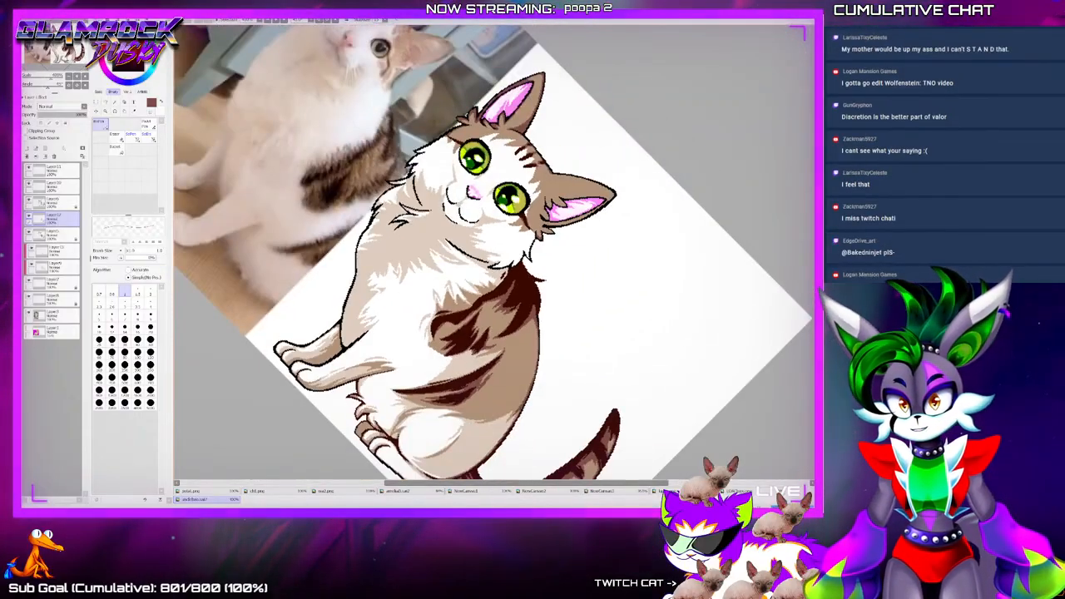
pyautogui.scroll(3, 561, 188)
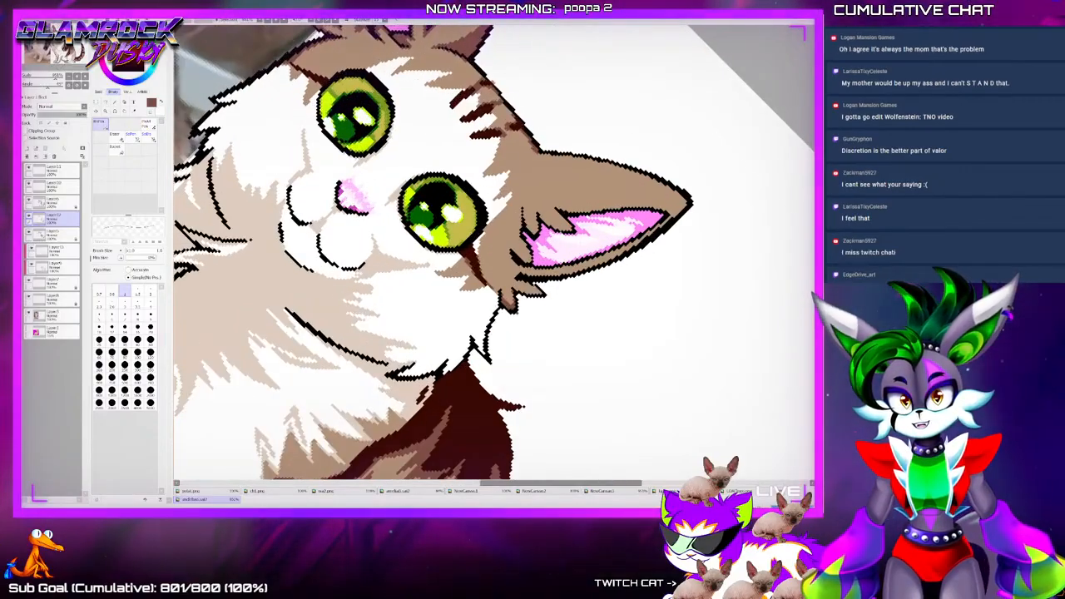
pyautogui.press('Delete')
pyautogui.press('Delete')
pyautogui.press('Delete')
pyautogui.press('Delete')
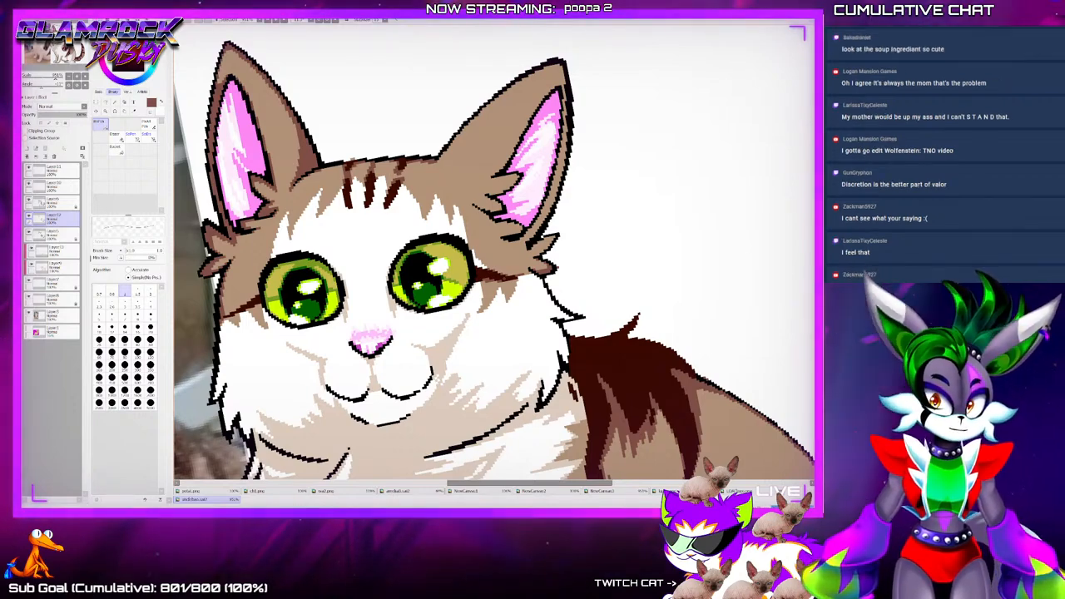
pyautogui.scroll(-4, 557, 311)
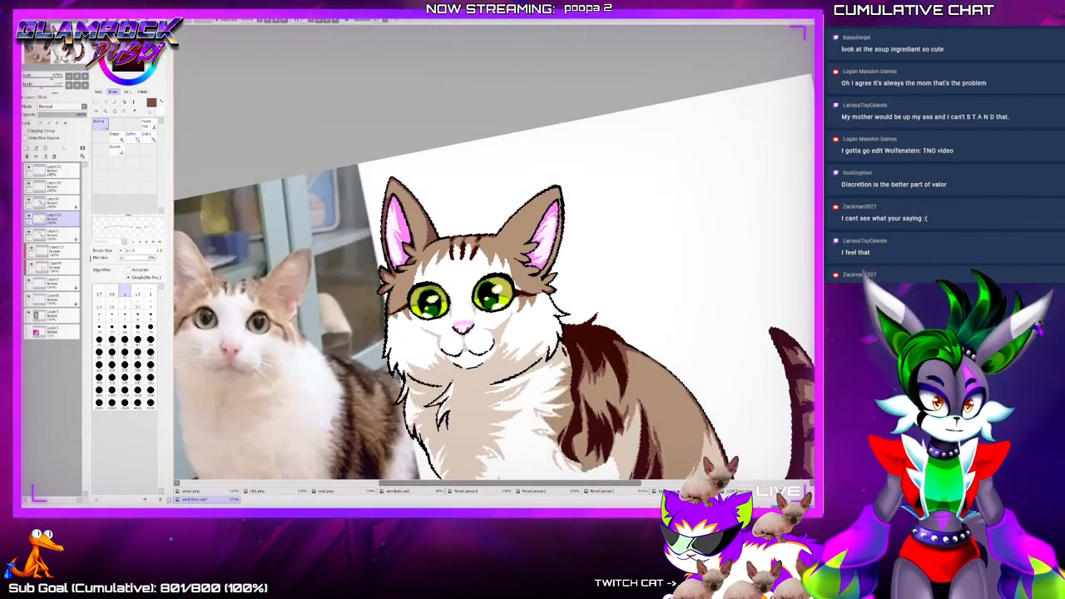
# Paint reddish-brown shading at the base of the cat's right-hand ear and up its narrow outer rim
pyautogui.scroll(4, 554, 268)
pyautogui.scroll(2, 544, 102)
pyautogui.scroll(2, 489, 250)
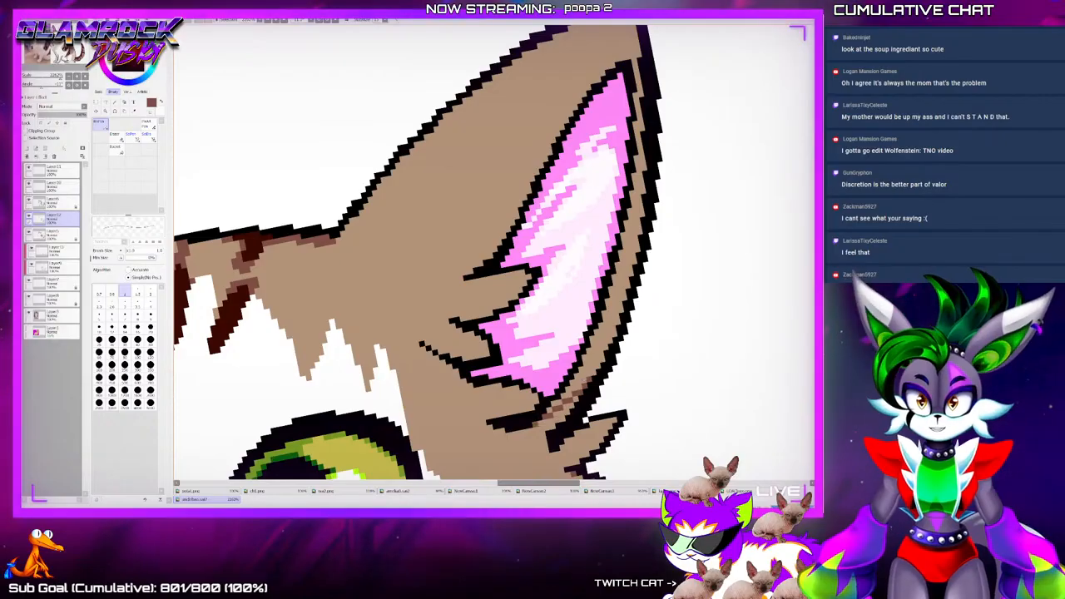
pyautogui.moveTo(559, 417); pyautogui.dragTo(516, 433)
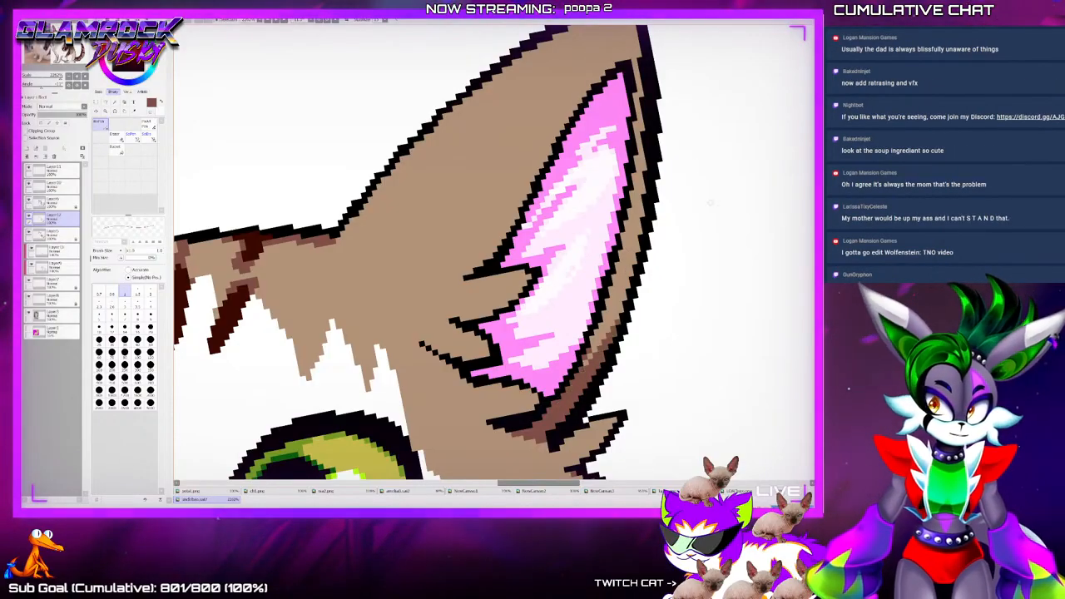
pyautogui.scroll(2, 495, 250)
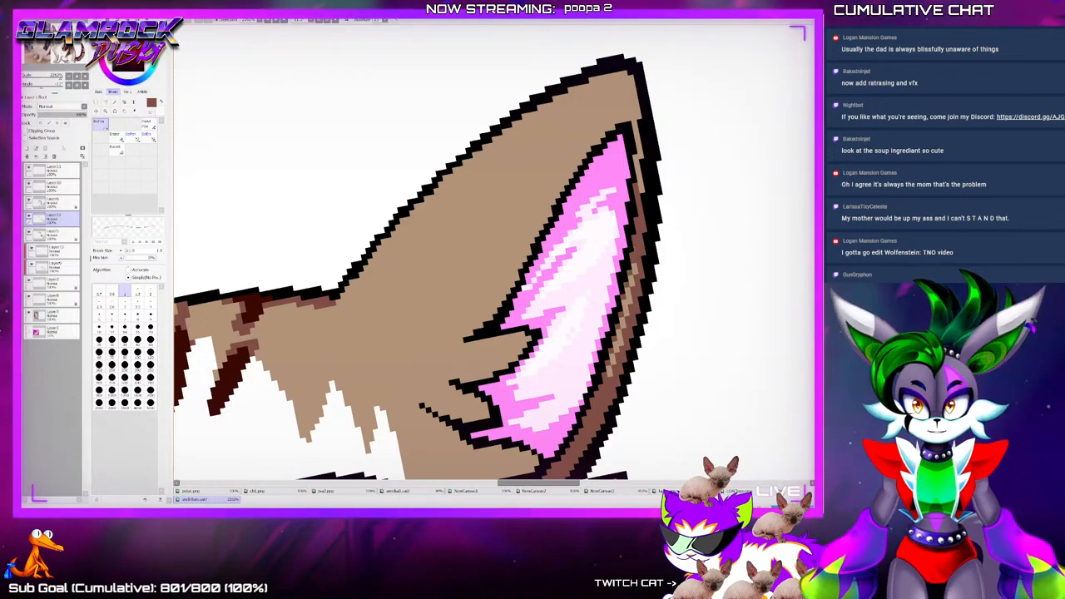
# Shade the right-hand ear's tip, upper outline and the edge along the pink inner ear with reddish brown
pyautogui.scroll(2, 491, 266)
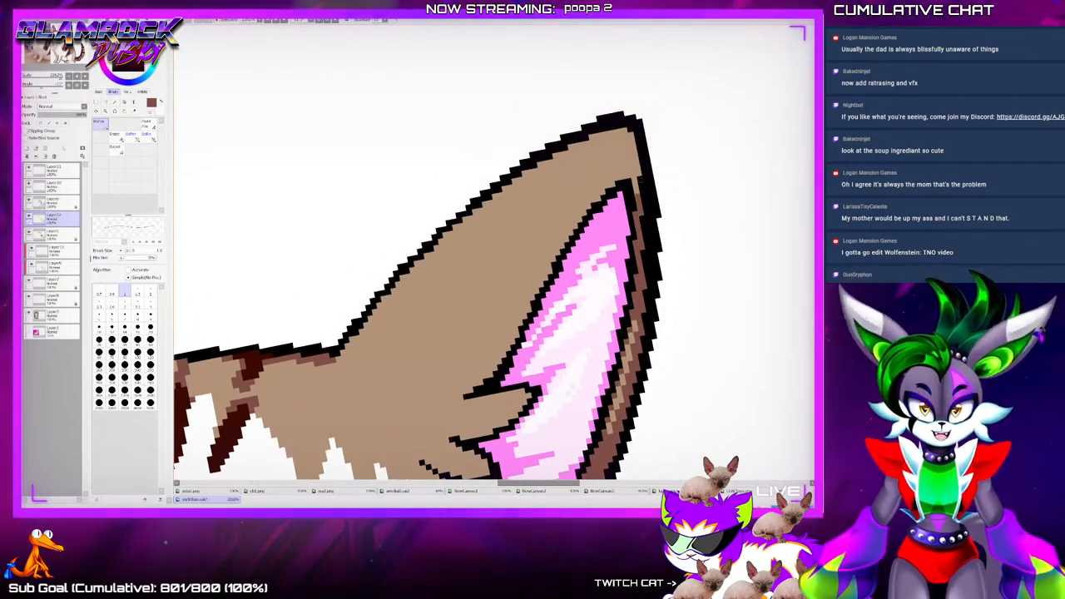
pyautogui.moveTo(628, 129); pyautogui.dragTo(629, 164)
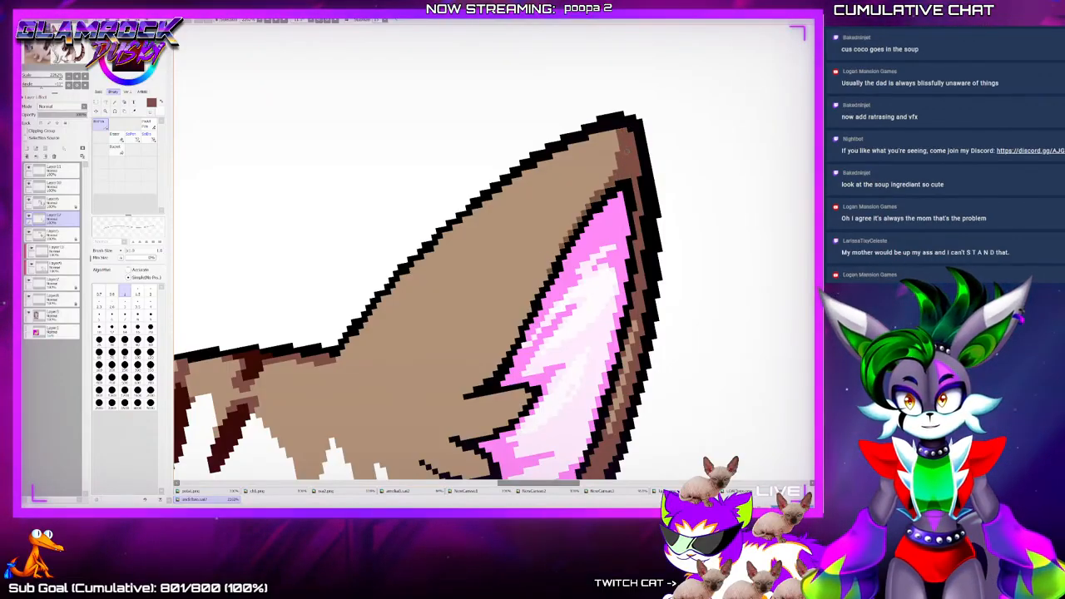
pyautogui.moveTo(610, 183); pyautogui.dragTo(614, 127)
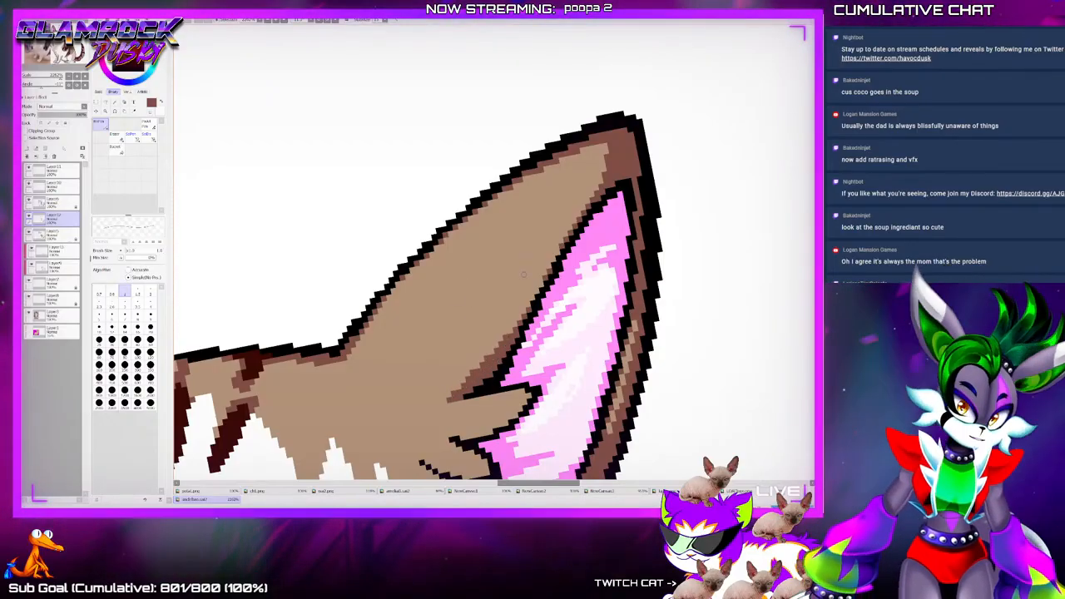
# Shade the inner fur tufts at the base of the cat's right-hand ear with reddish brown along their black outlines
pyautogui.scroll(-5, 524, 274)
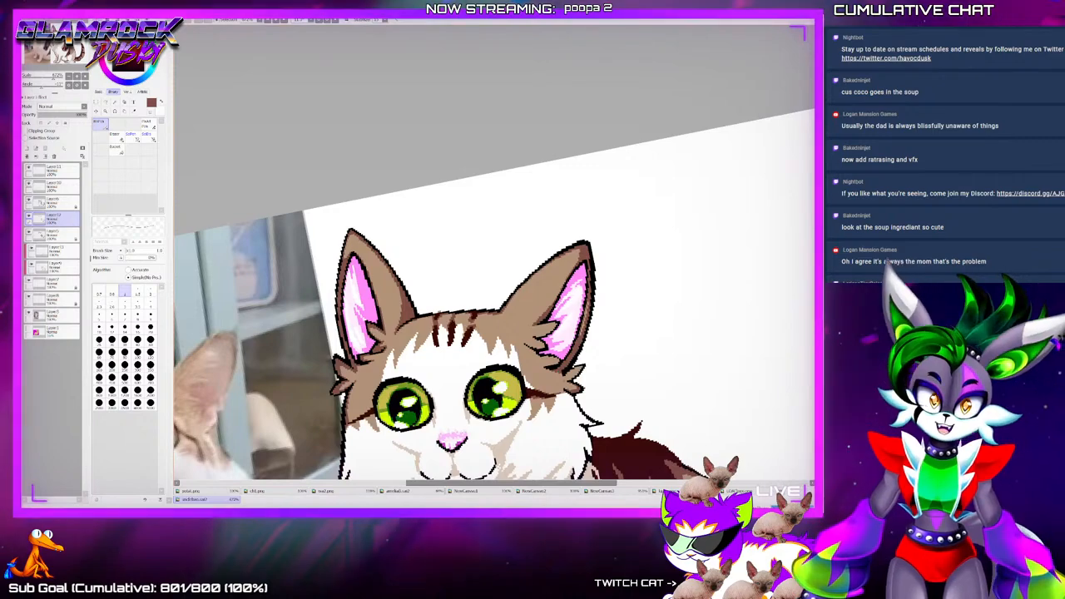
pyautogui.scroll(8, 503, 273)
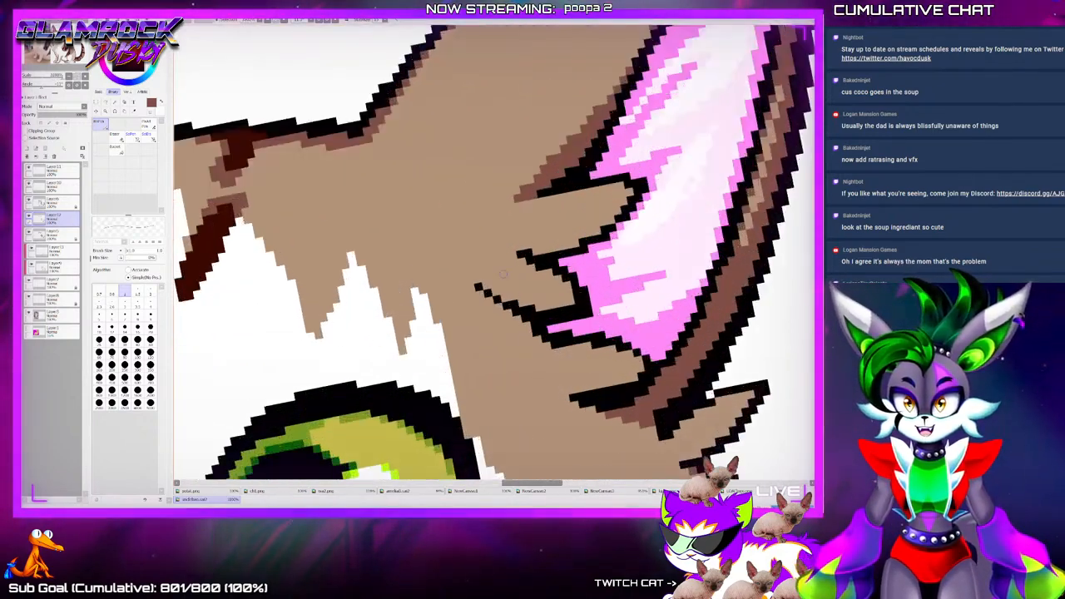
pyautogui.press('Delete')
pyautogui.press('Delete')
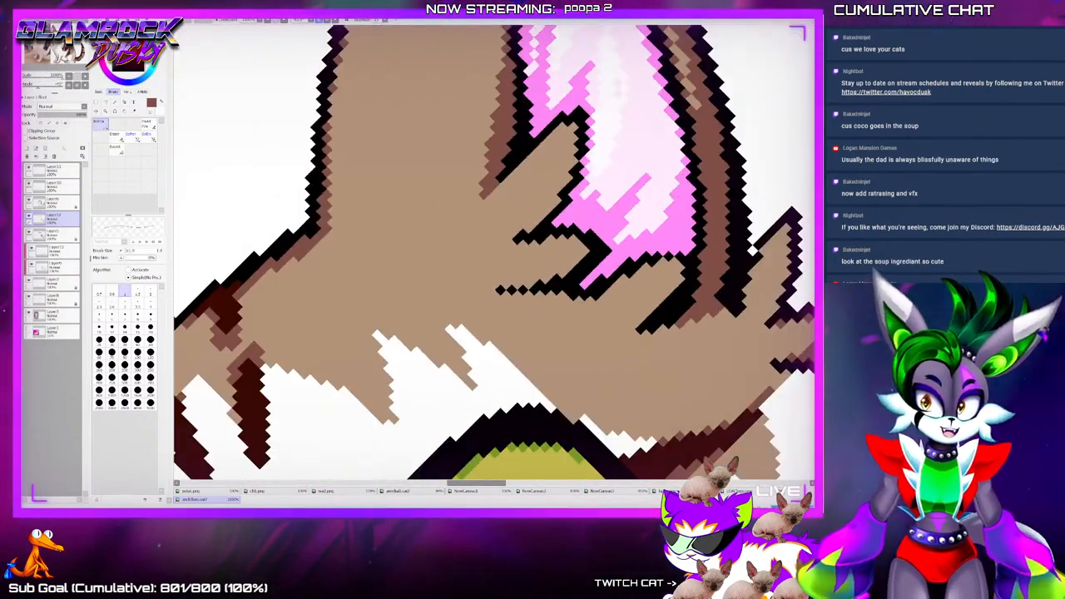
pyautogui.press('Delete')
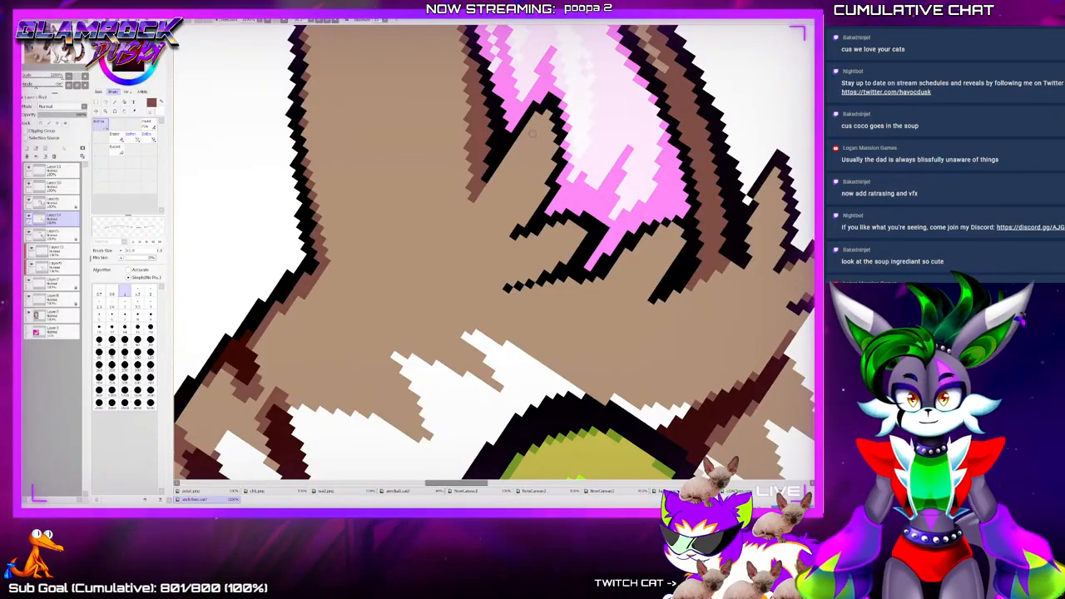
pyautogui.moveTo(541, 125); pyautogui.dragTo(532, 198)
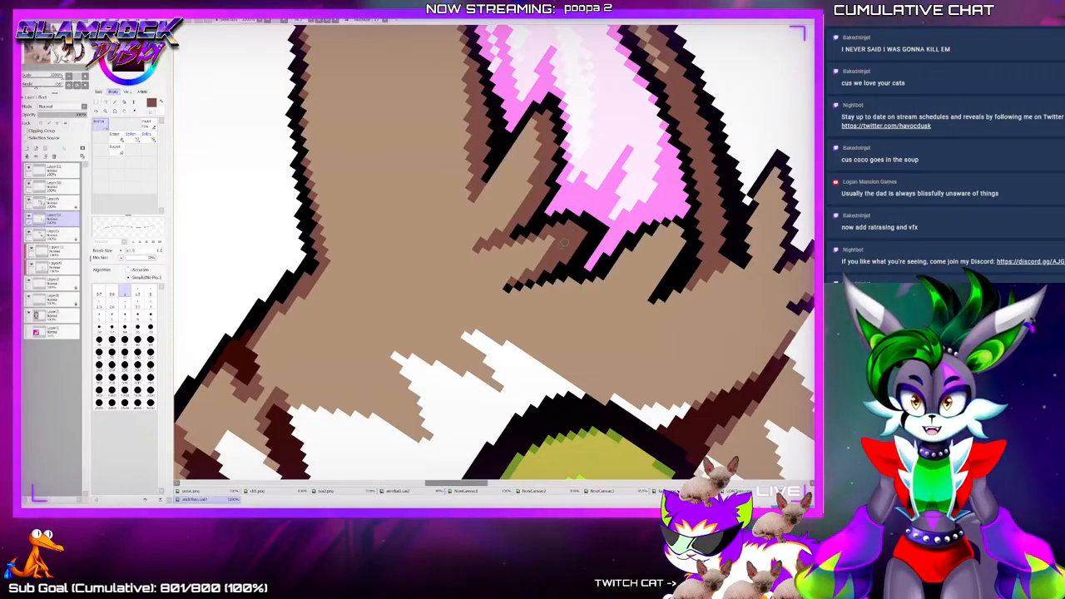
pyautogui.moveTo(626, 291); pyautogui.dragTo(681, 223)
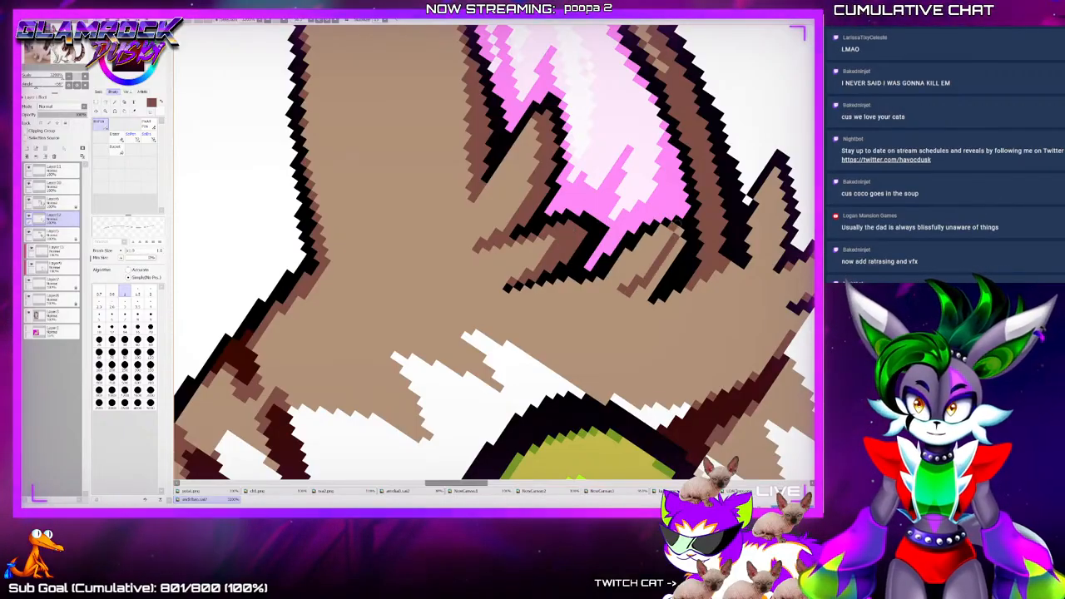
pyautogui.moveTo(623, 291)
pyautogui.mouseDown()
pyautogui.moveTo(605, 299)
pyautogui.moveTo(617, 302)
pyautogui.mouseUp()
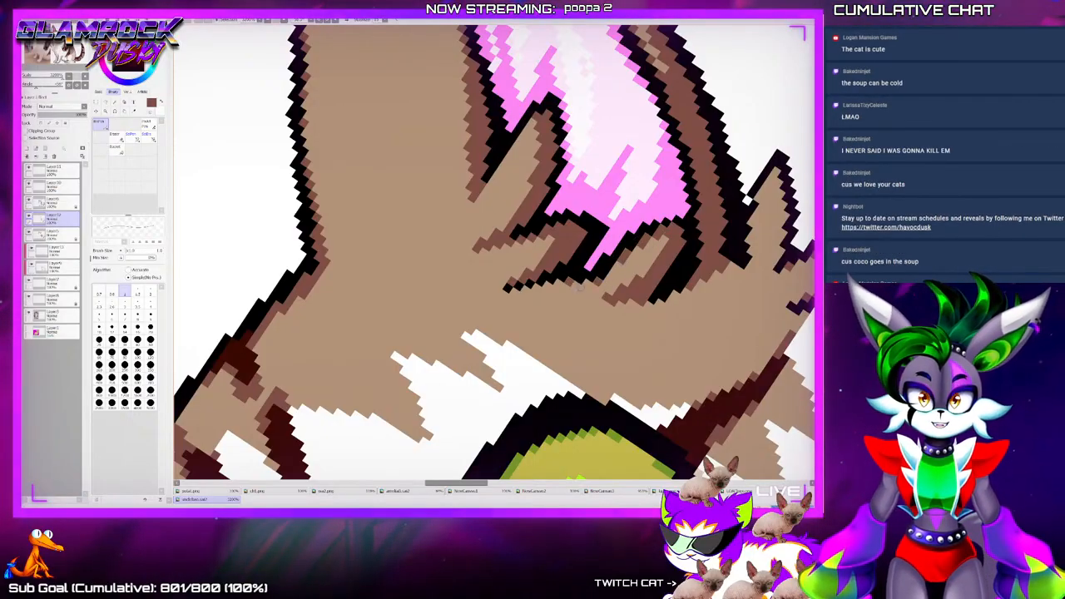
pyautogui.moveTo(564, 283); pyautogui.dragTo(502, 294)
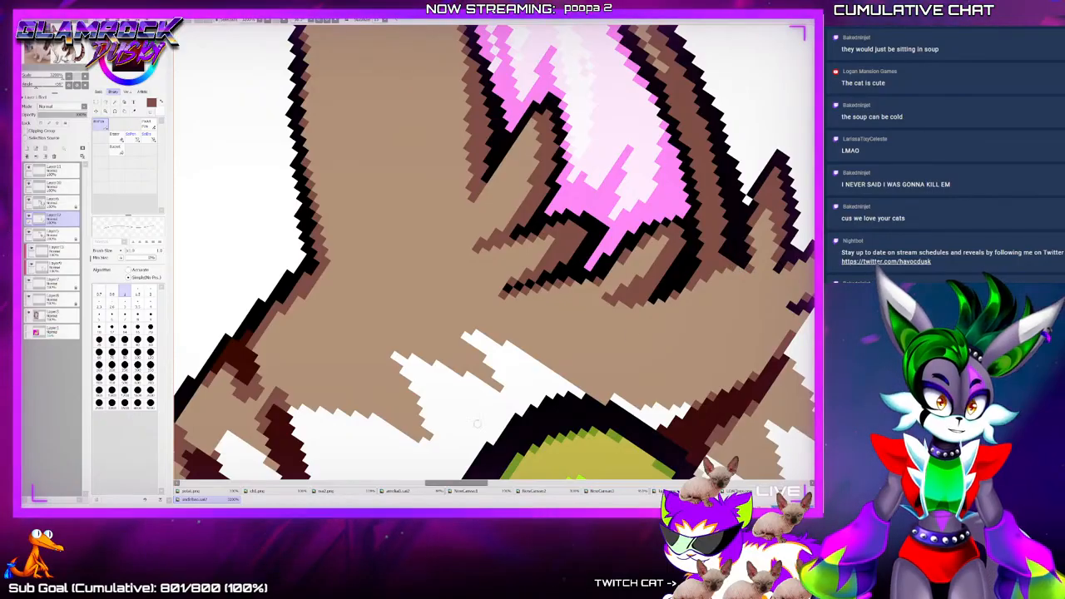
# Paint reddish-brown shading under the outer cheek tufts and along the dark line beside the right-hand eye
pyautogui.hscroll(5, 494, 252)
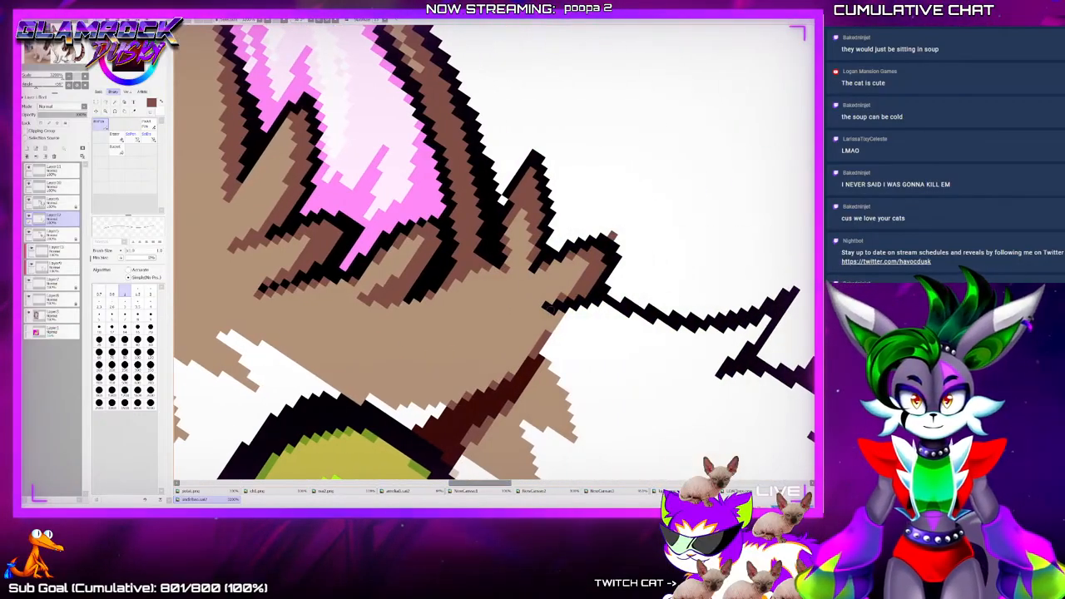
pyautogui.moveTo(526, 310); pyautogui.dragTo(556, 315)
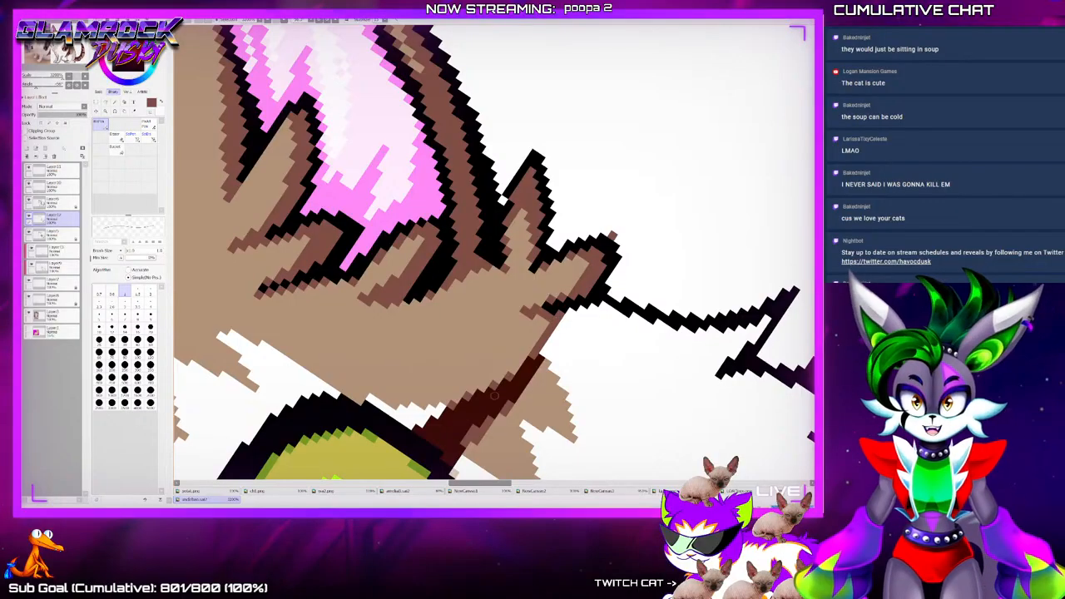
pyautogui.moveTo(494, 396); pyautogui.dragTo(525, 376)
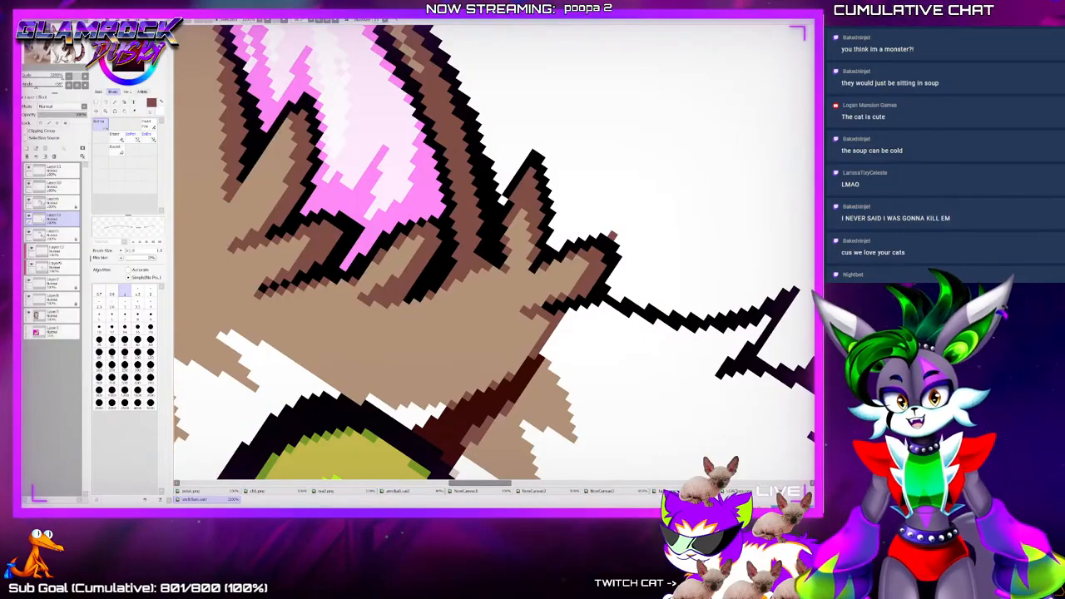
# Sample the light beige fur shading and paint it around the brown patches beside the right-hand eye and on the upper cheek edge
pyautogui.press('alt')
pyautogui.scroll(-4, 492, 255)
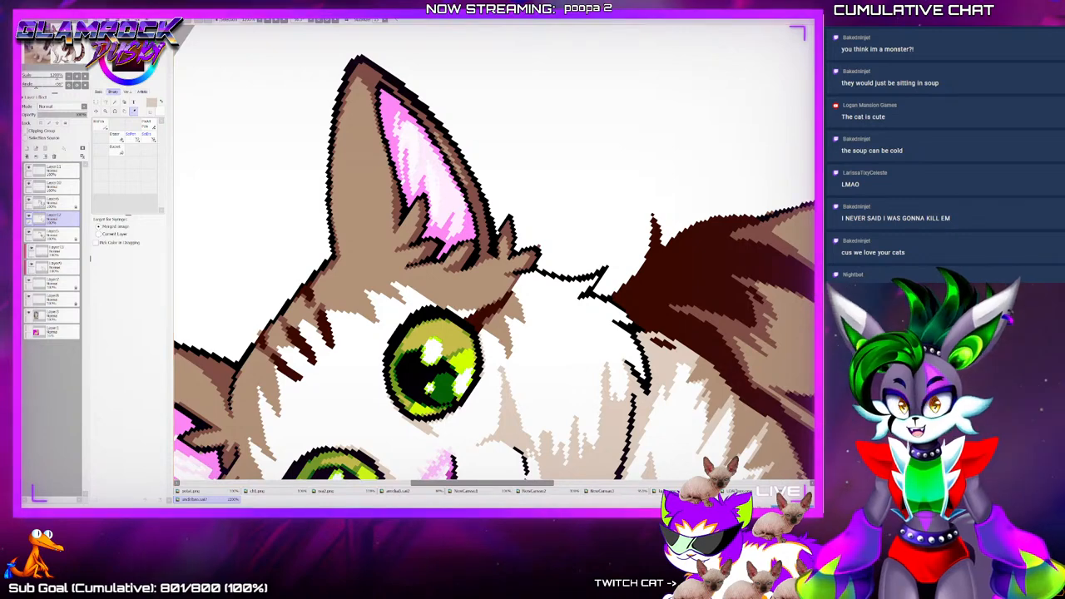
pyautogui.keyDown('alt'); pyautogui.click(520, 417); pyautogui.keyUp('alt')
pyautogui.scroll(2, 487, 251)
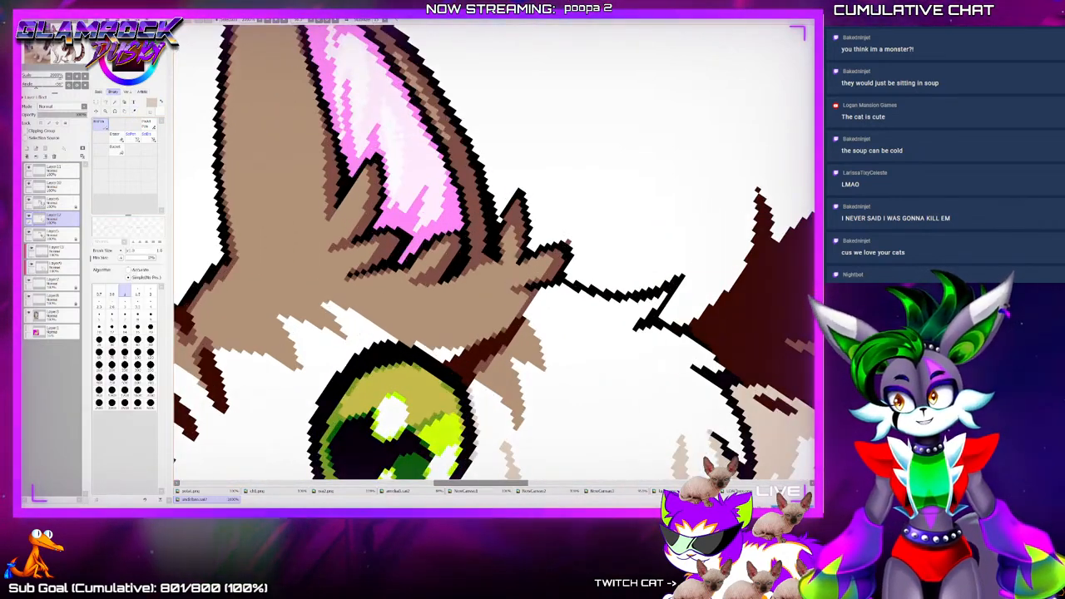
pyautogui.scroll(-3, 685, 249)
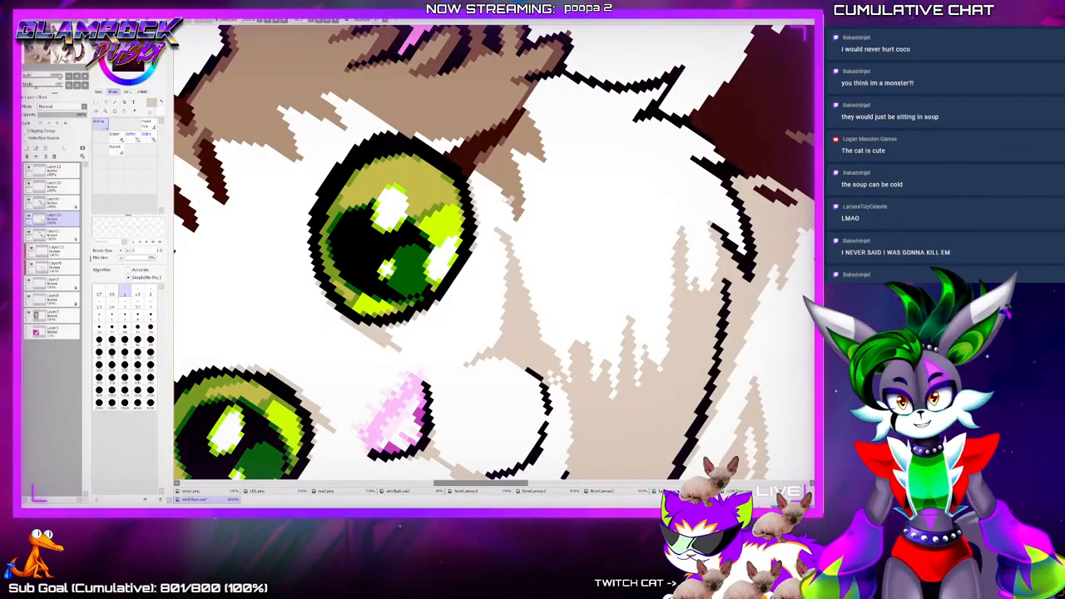
pyautogui.press('End')
pyautogui.press('End')
pyautogui.press('End')
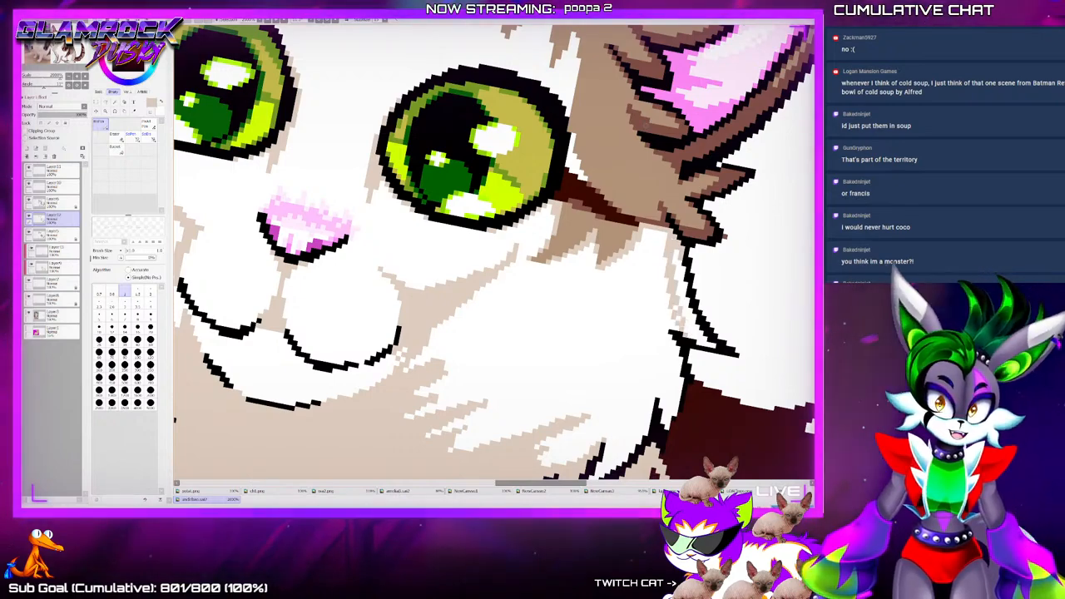
# Extend the light-beige shading down the outer edge of the right-hand white cheek to the jaw
pyautogui.scroll(-5, 622, 246)
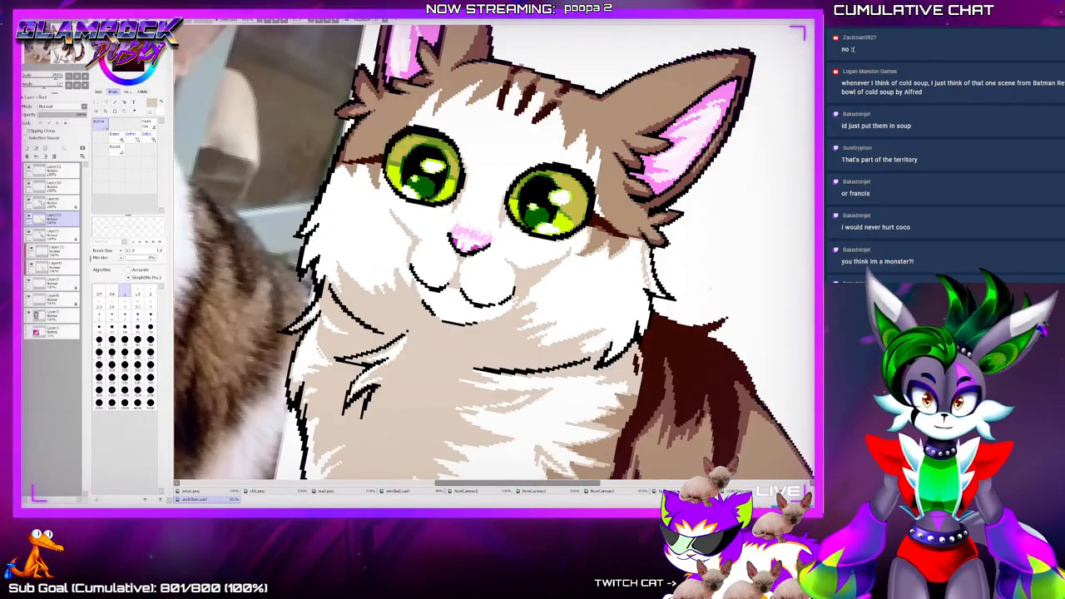
pyautogui.scroll(4, 682, 291)
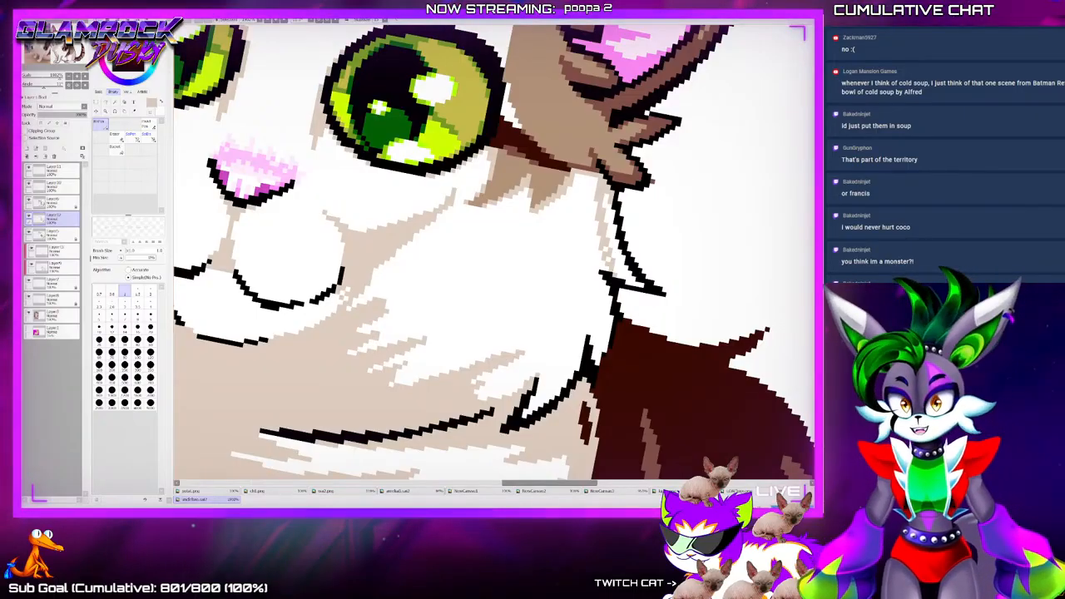
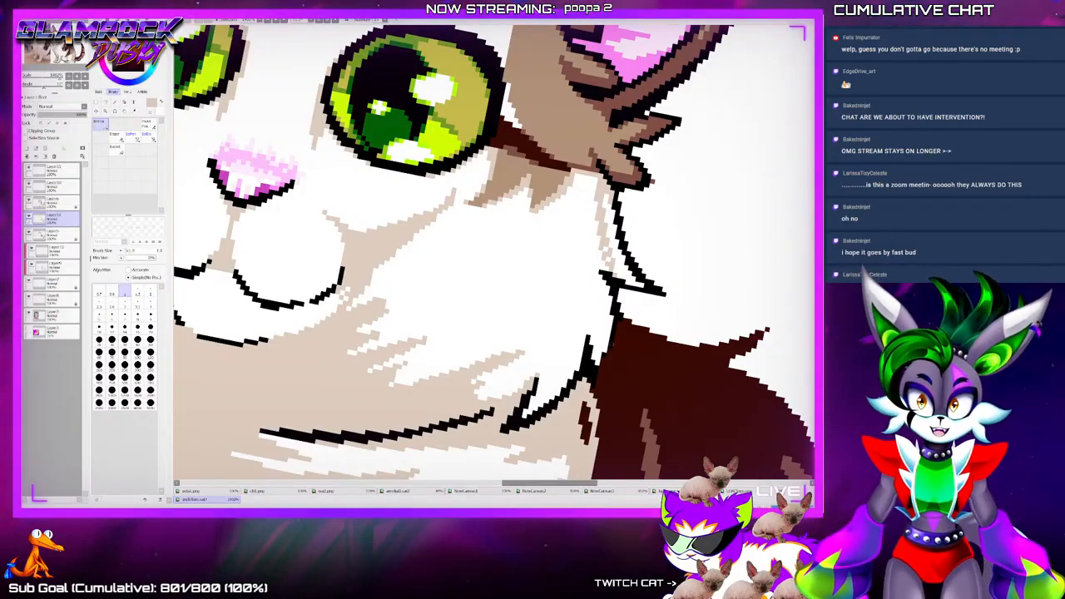
pyautogui.scroll(-6, 617, 321)
pyautogui.scroll(5, 643, 312)
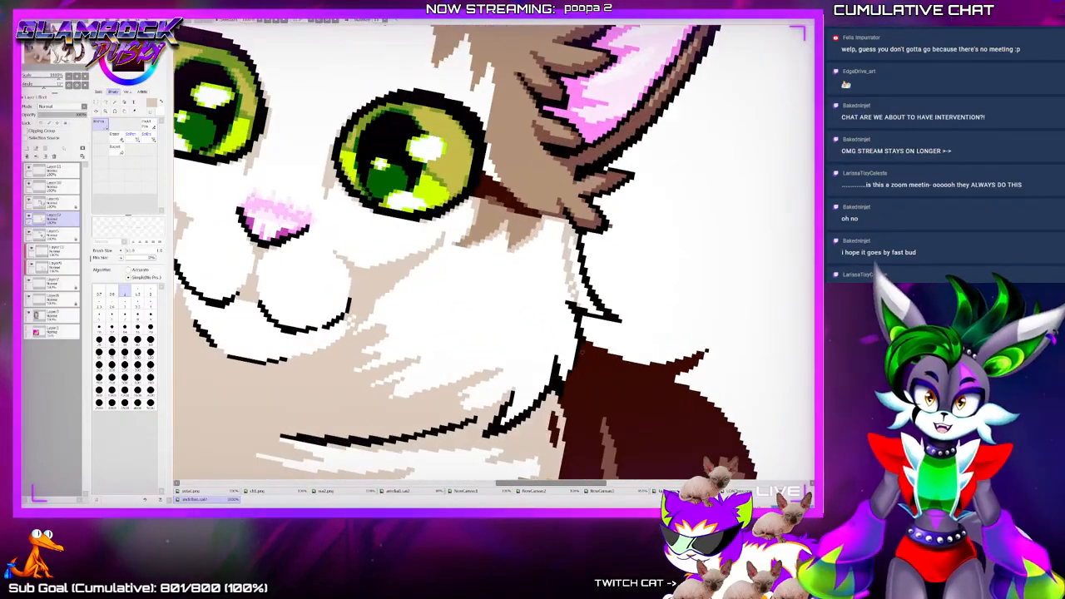
pyautogui.scroll(2, 564, 340)
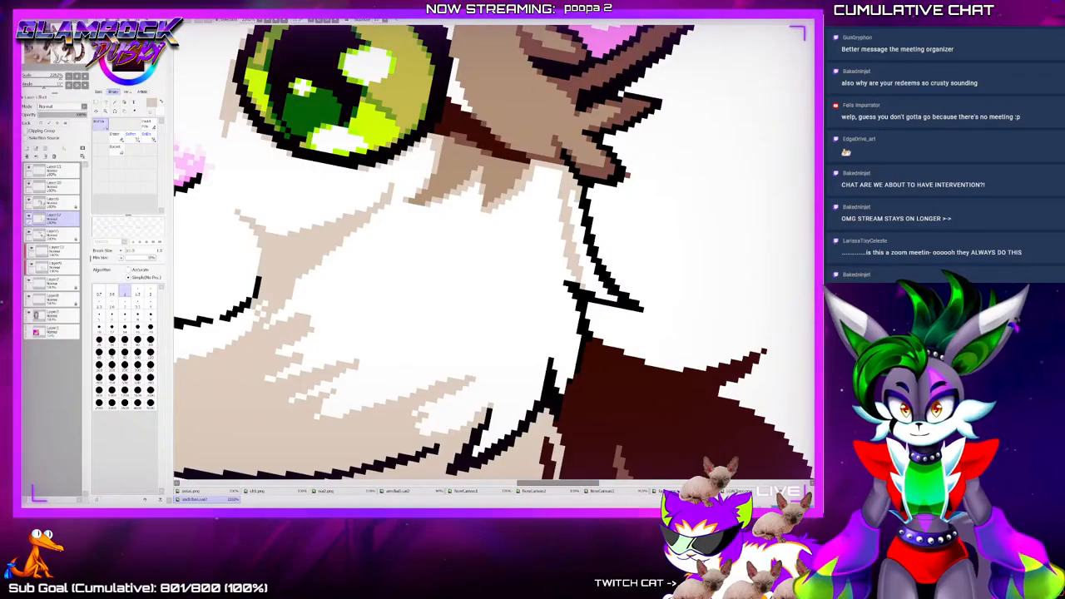
pyautogui.scroll(-2, 501, 333)
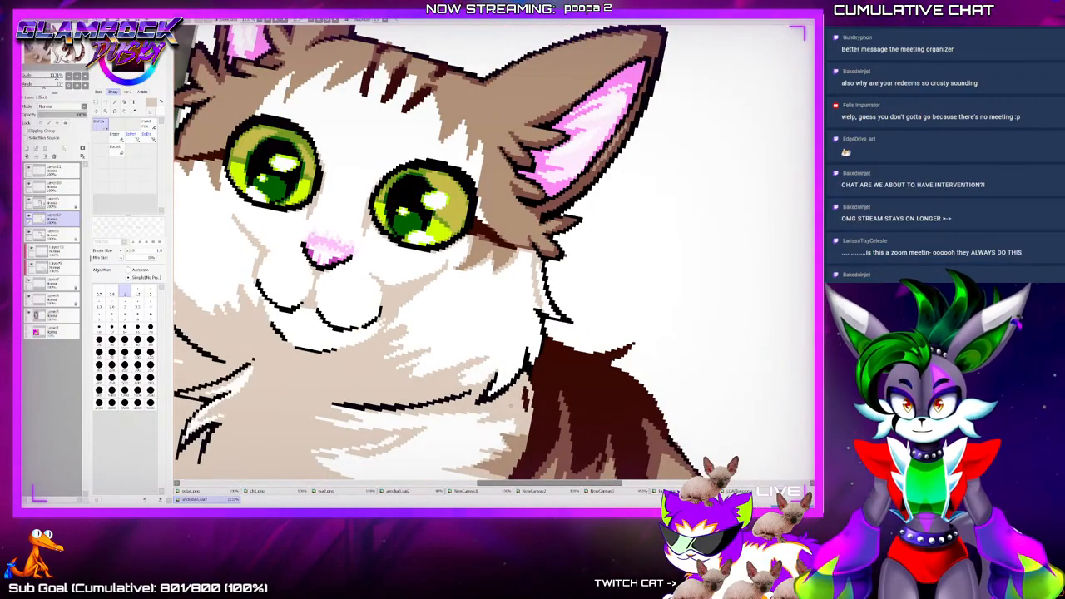
pyautogui.scroll(2, 507, 342)
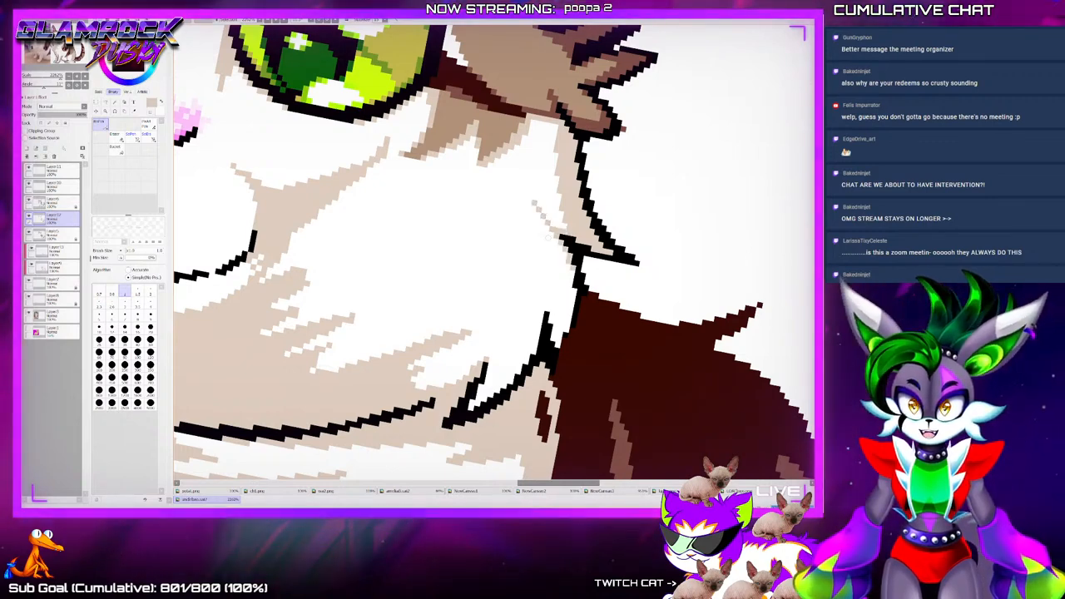
pyautogui.moveTo(535, 206); pyautogui.dragTo(562, 332)
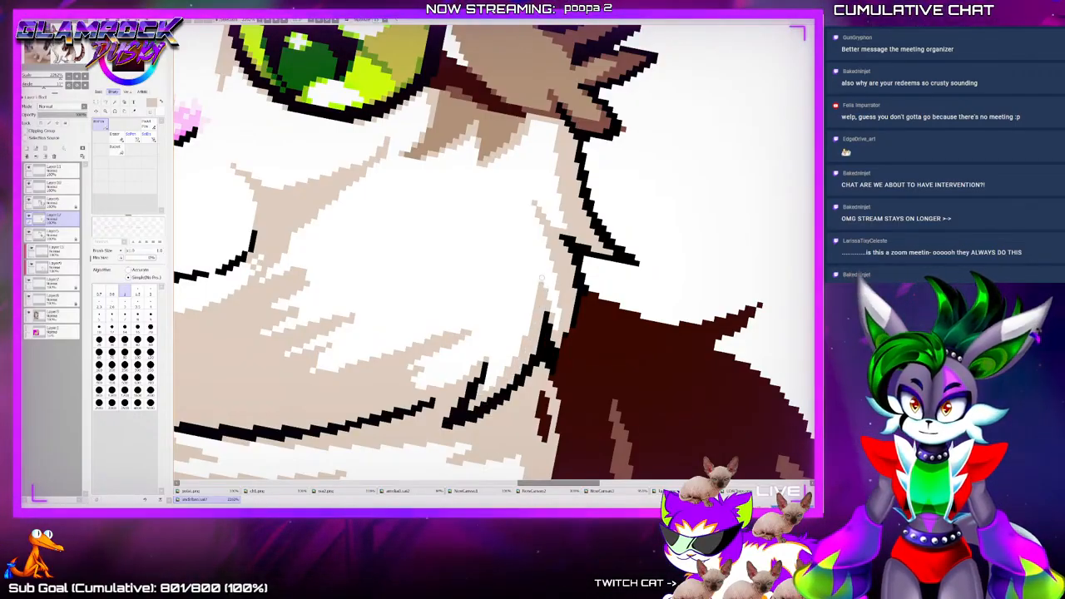
# On a new layer, paint light-beige fur strands along the forehead's brown-and-white border at brush size 1 and erase stray pixels
pyautogui.scroll(-10, 534, 221)
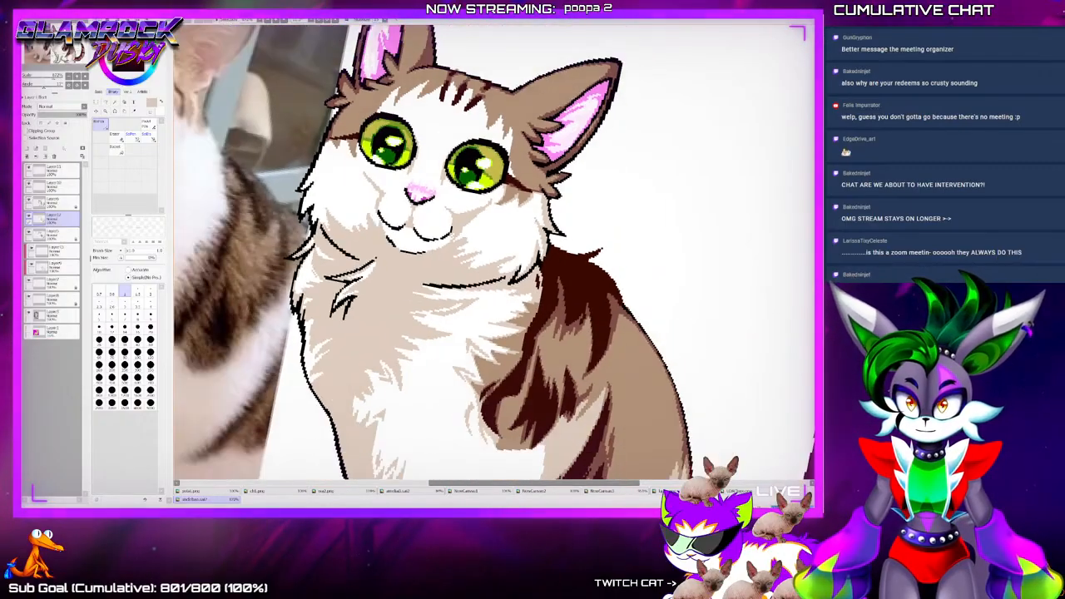
pyautogui.scroll(5, 458, 179)
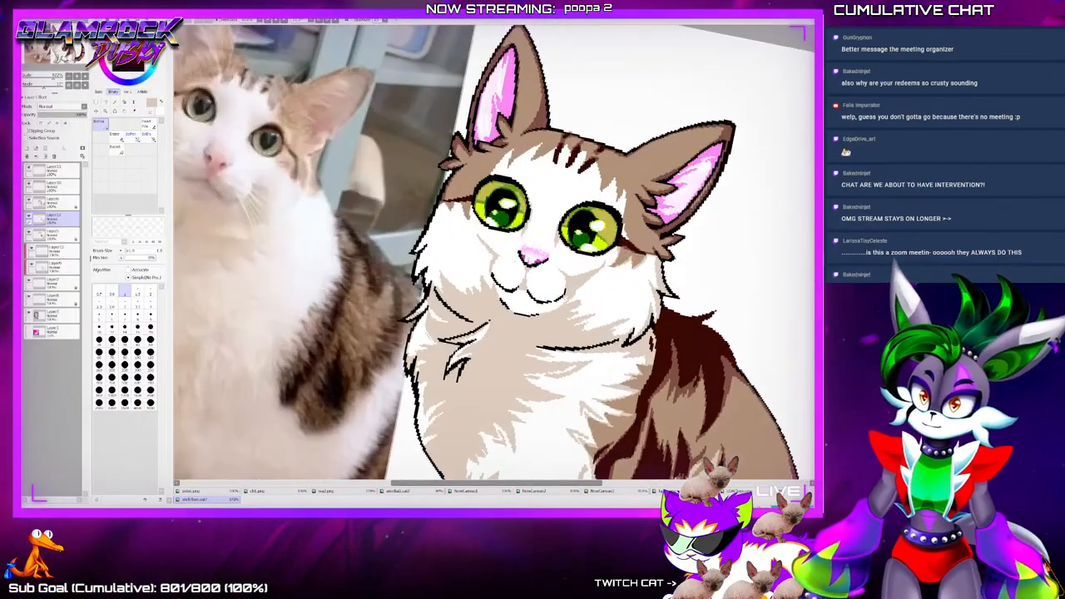
pyautogui.scroll(4, 587, 175)
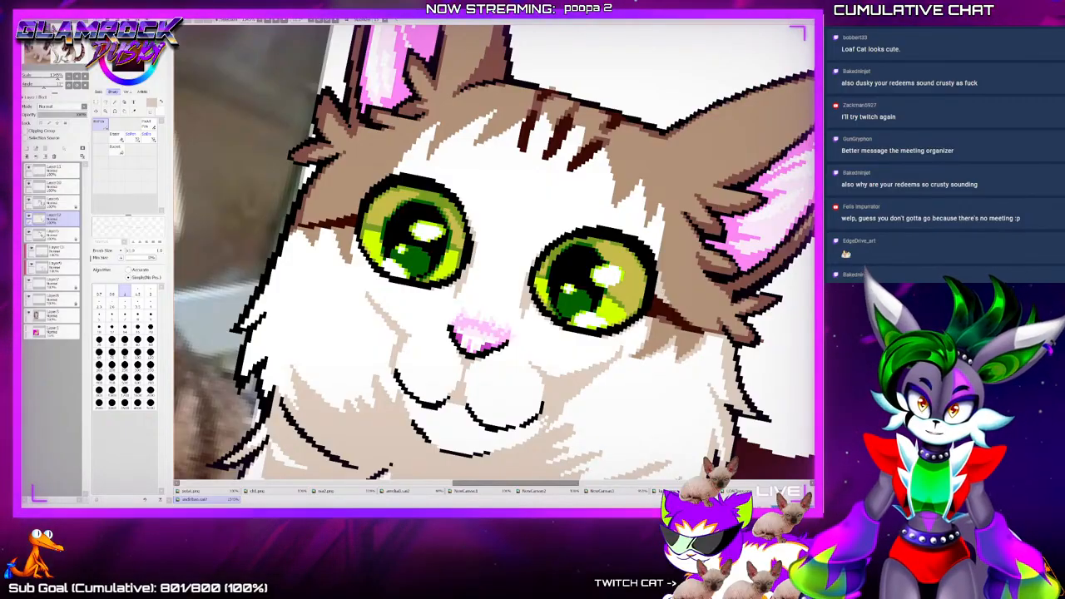
pyautogui.scroll(3, 239, 263)
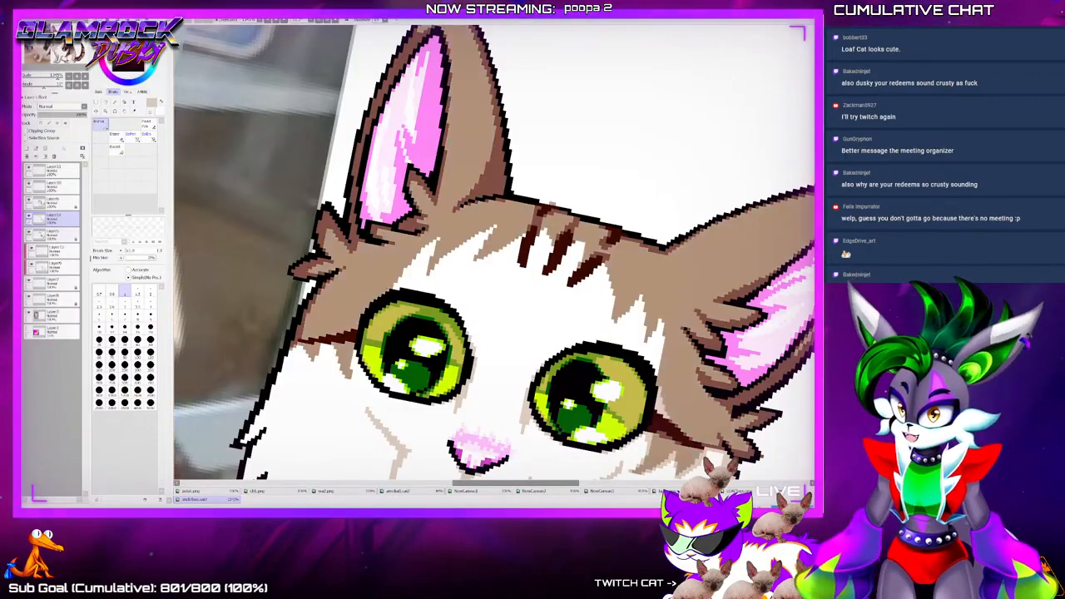
pyautogui.click(58, 251)
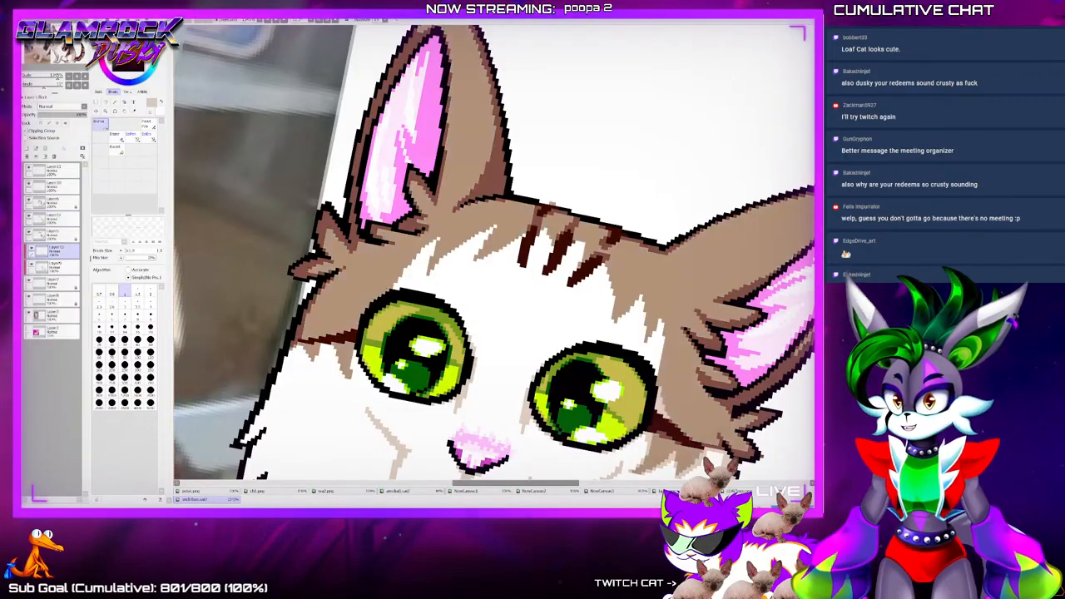
pyautogui.click(27, 148)
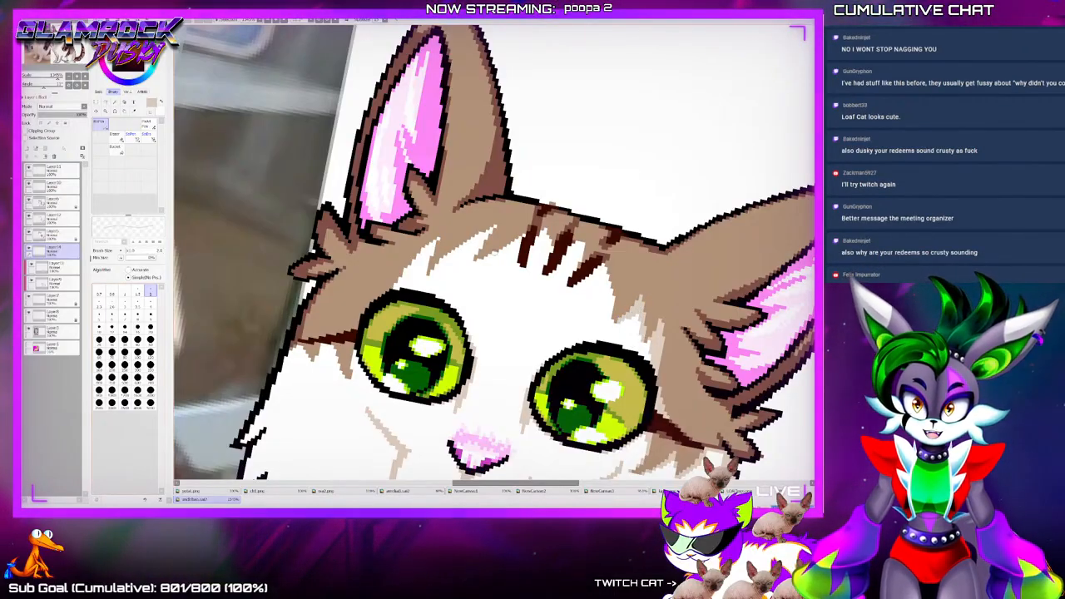
pyautogui.click(125, 292)
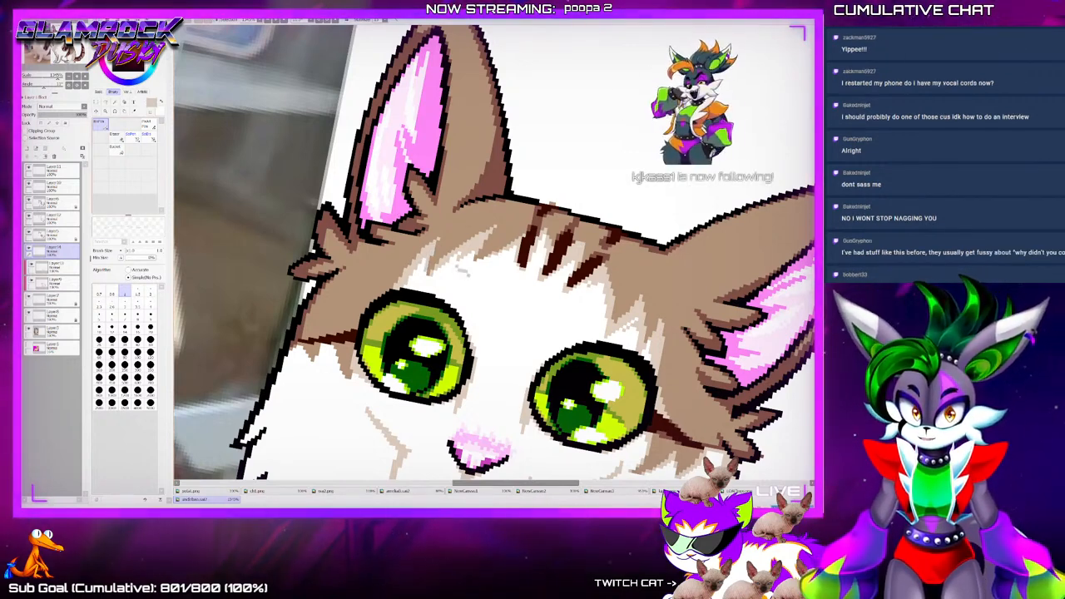
pyautogui.press('e')
pyautogui.moveTo(457, 267); pyautogui.dragTo(469, 273)
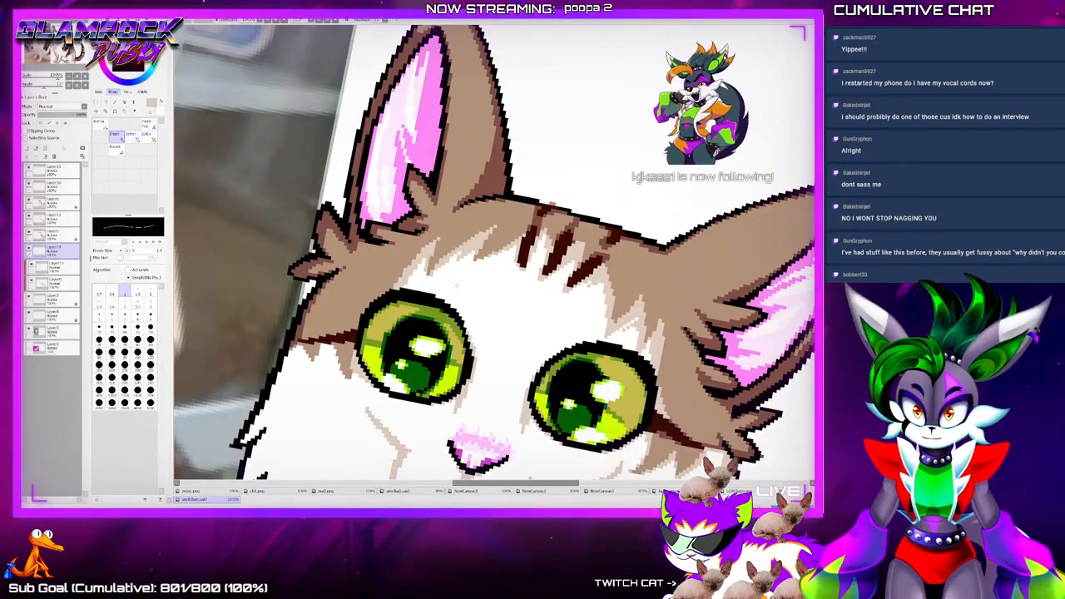
pyautogui.press('n')
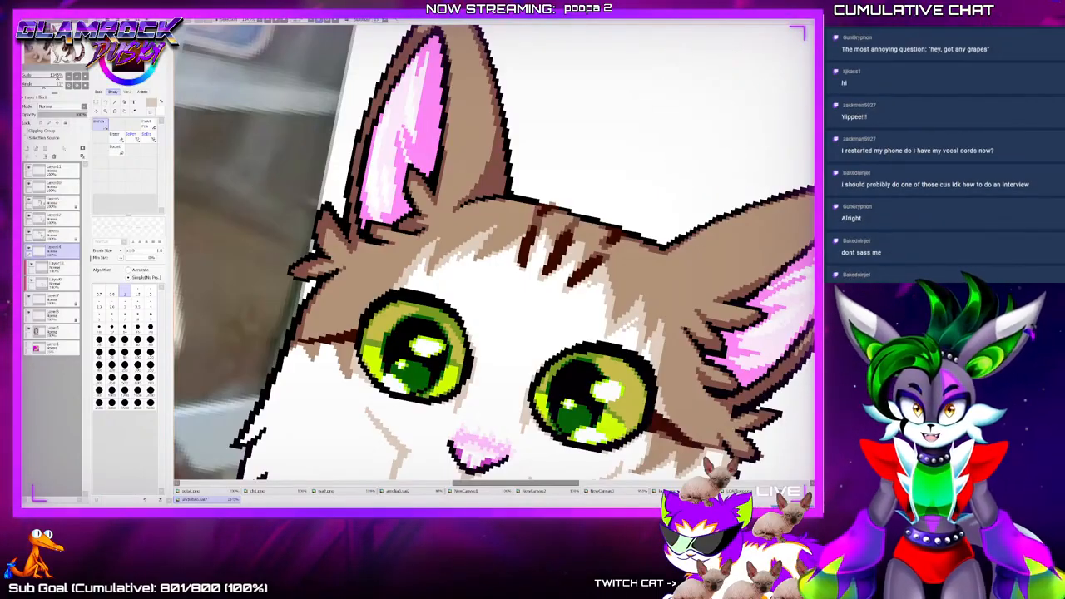
# Paint light-beige fur strands under the brown patch beside the left-hand eye and down the left-hand cheek edge
pyautogui.keyDown('alt'); pyautogui.moveTo(235, 293); pyautogui.dragTo(311, 64); pyautogui.keyUp('alt')
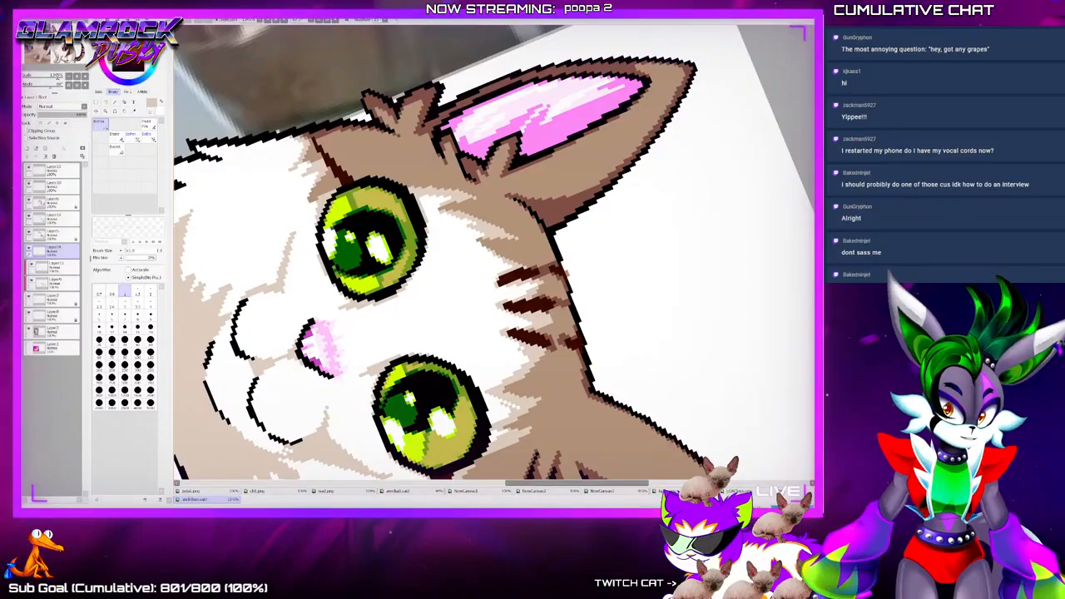
pyautogui.keyDown('alt'); pyautogui.moveTo(557, 361); pyautogui.dragTo(619, 261); pyautogui.keyUp('alt')
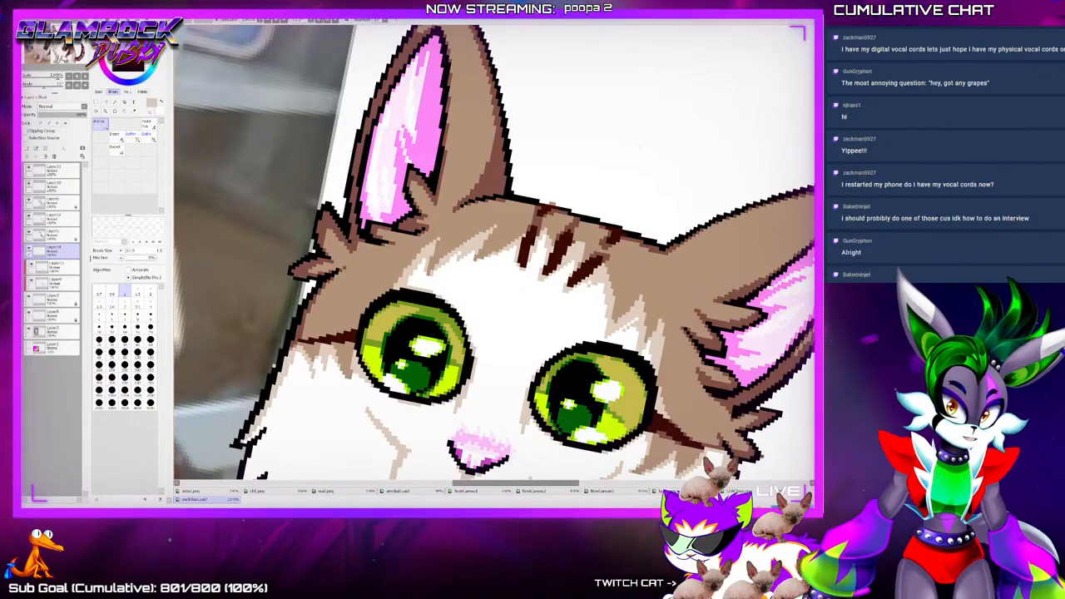
pyautogui.scroll(-3, 494, 252)
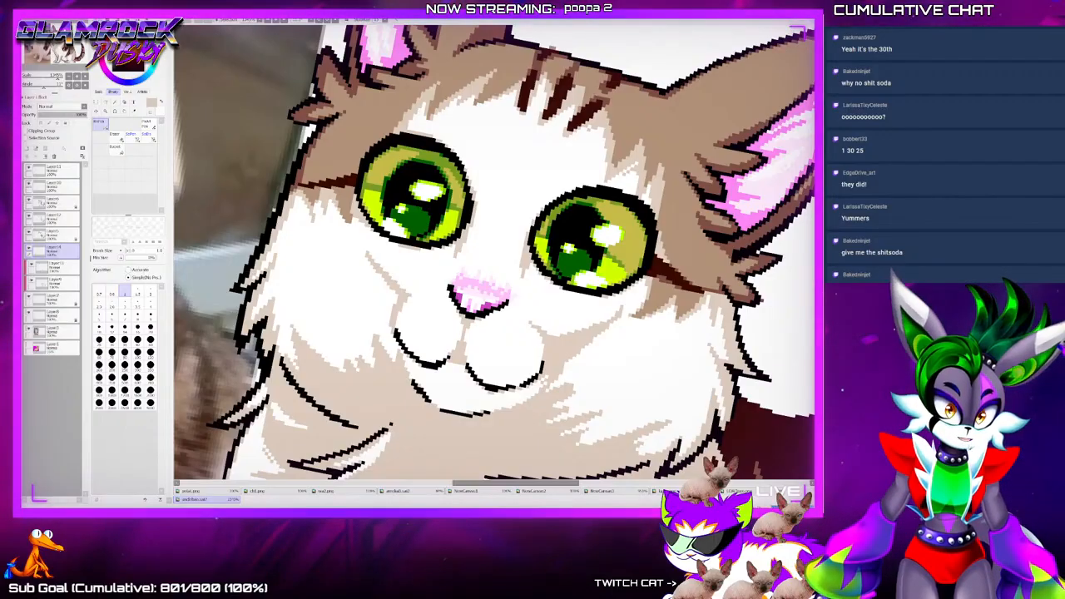
# Examine the beige shading around the eyes, muzzle and cheeks, and compare the whole cat drawing with the reference photo
pyautogui.scroll(-9, 570, 365)
pyautogui.scroll(8, 569, 372)
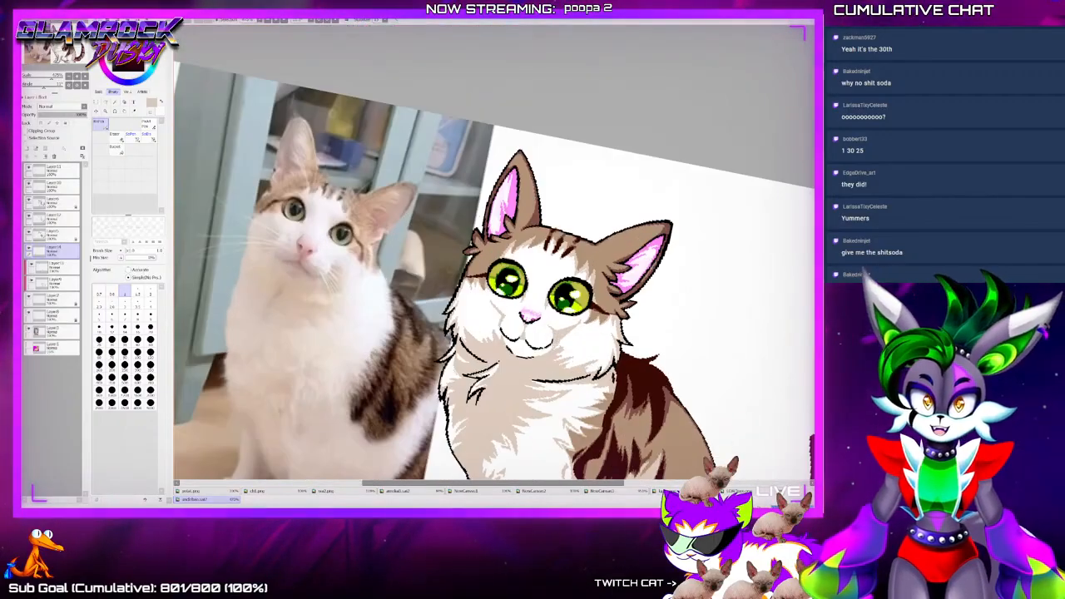
pyautogui.scroll(3, 500, 366)
pyautogui.scroll(-6, 500, 366)
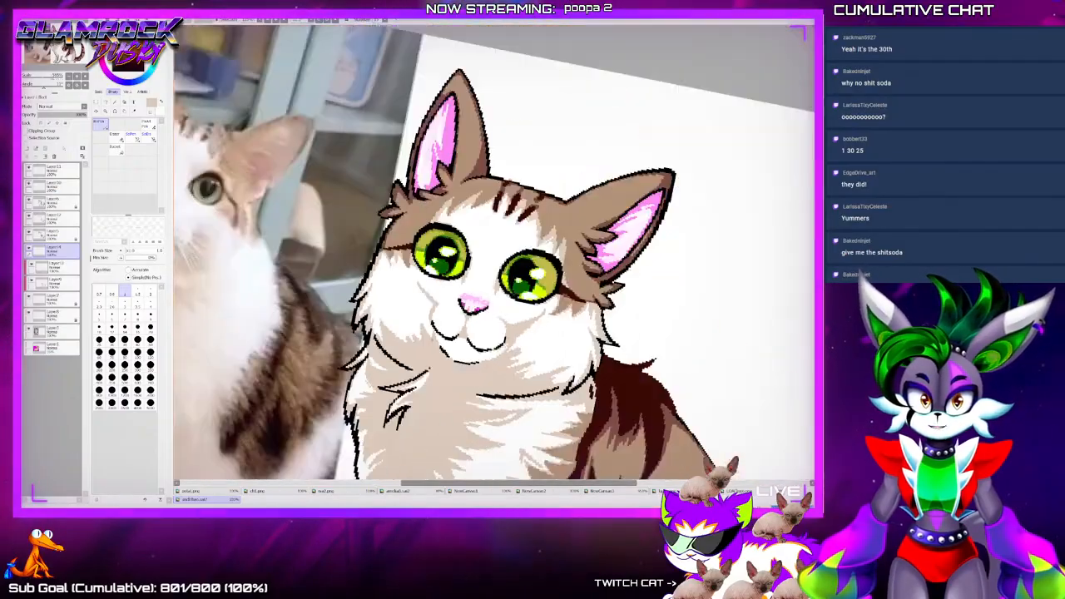
pyautogui.scroll(3, 500, 366)
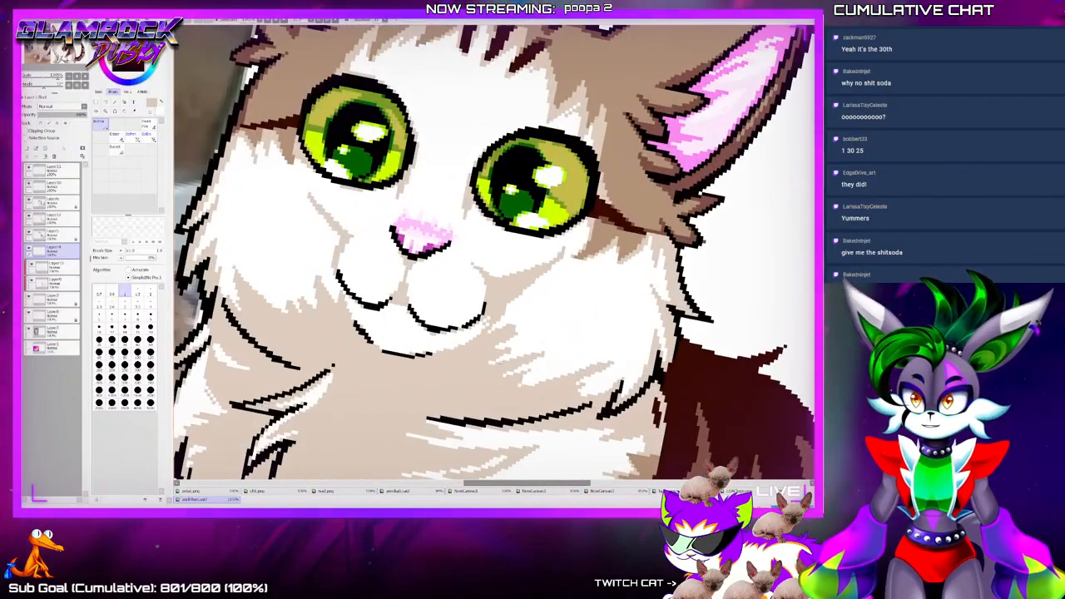
pyautogui.scroll(2, 290, 272)
pyautogui.scroll(-2, 289, 272)
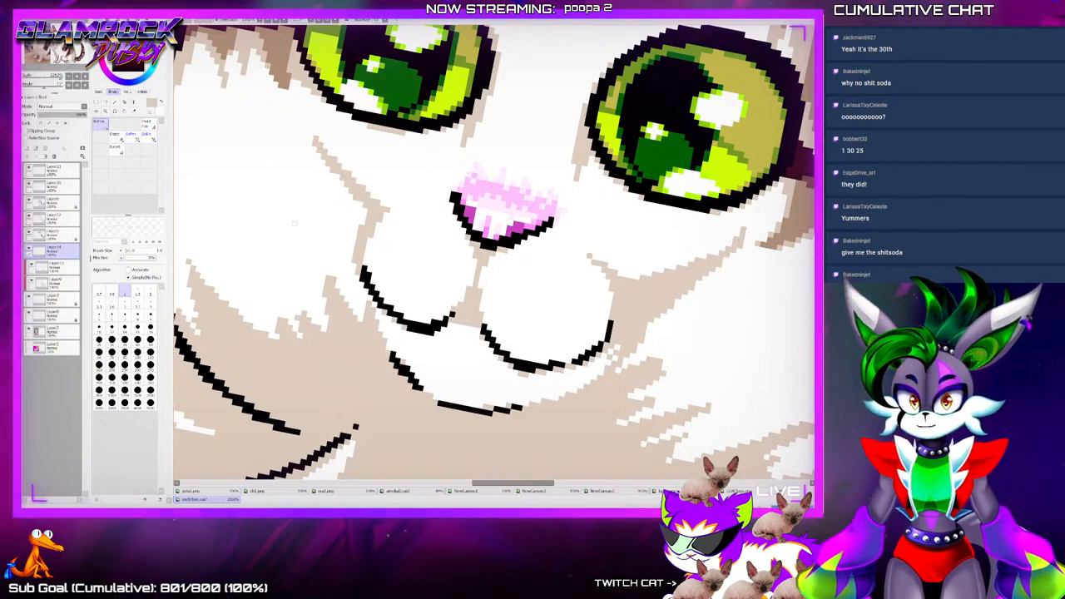
pyautogui.scroll(2, 290, 272)
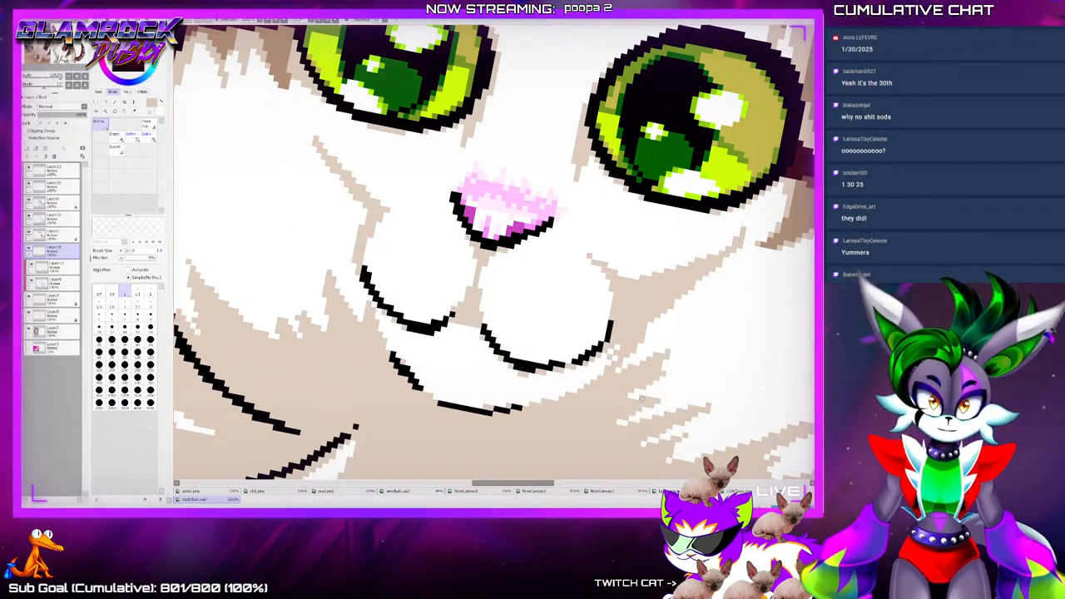
pyautogui.scroll(-2, 663, 396)
pyautogui.scroll(2, 658, 408)
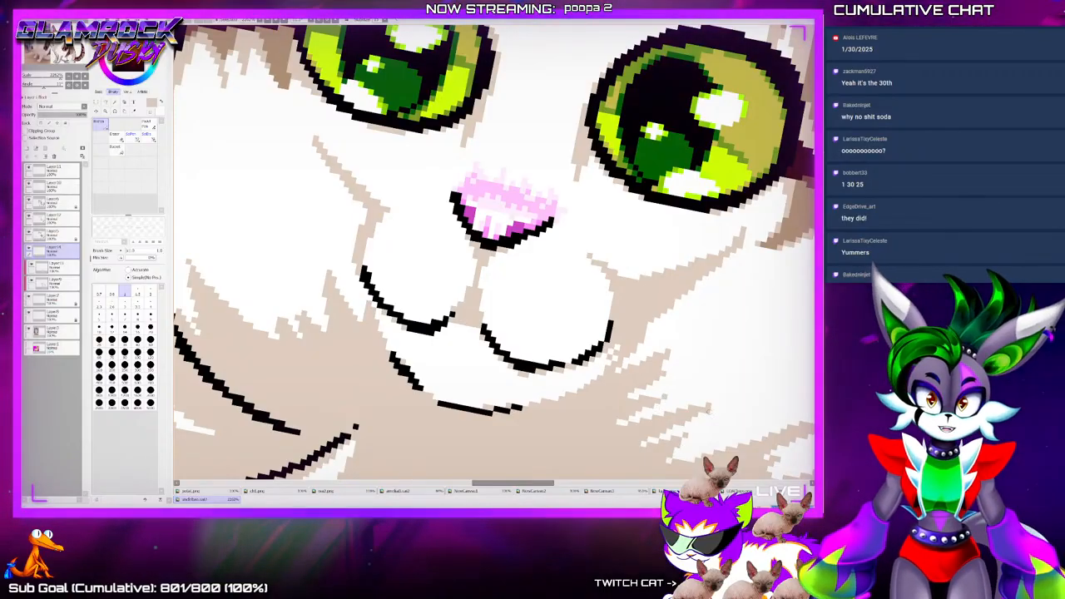
pyautogui.scroll(-2, 661, 433)
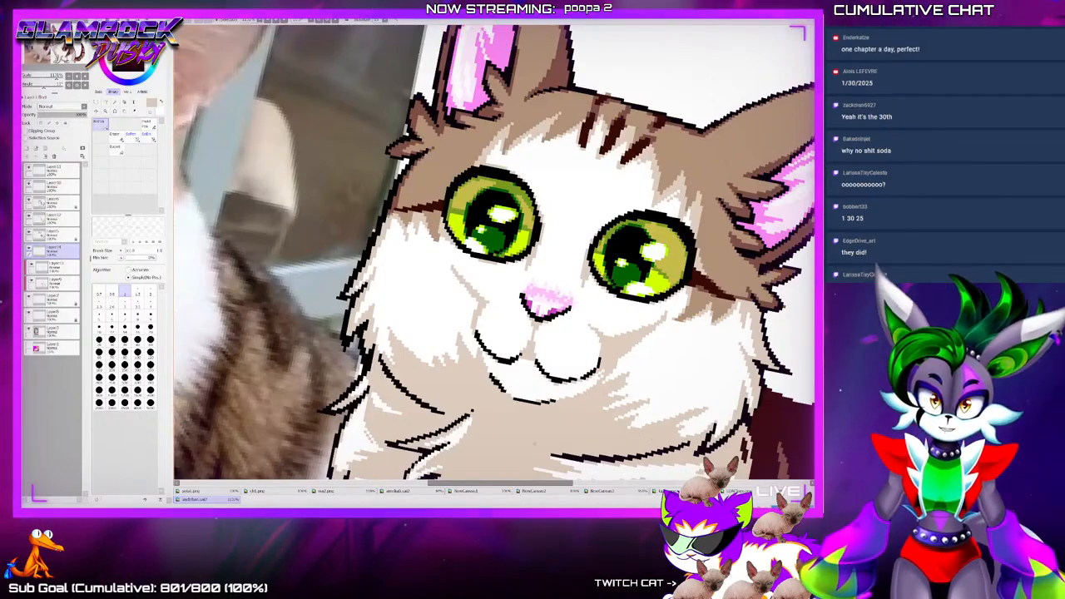
pyautogui.scroll(-1, 449, 298)
pyautogui.scroll(-6, 449, 300)
pyautogui.scroll(-5, 457, 341)
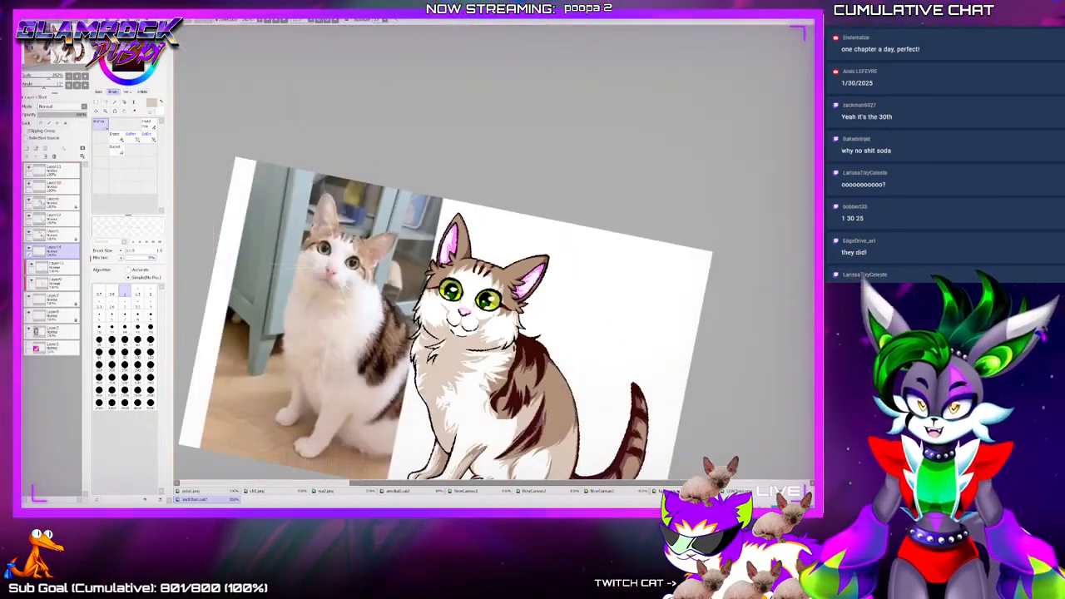
# Paint light-beige fur pixels along the lower edge of the brown patch on the cat's side, bordering the white belly
pyautogui.scroll(10, 466, 341)
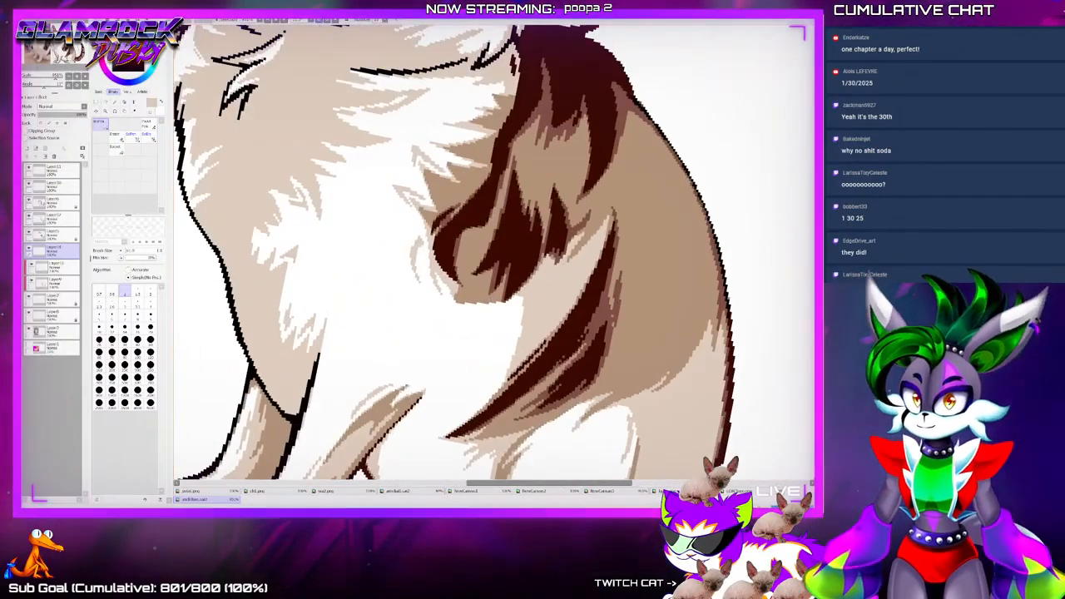
pyautogui.scroll(1, 466, 342)
pyautogui.press('Delete')
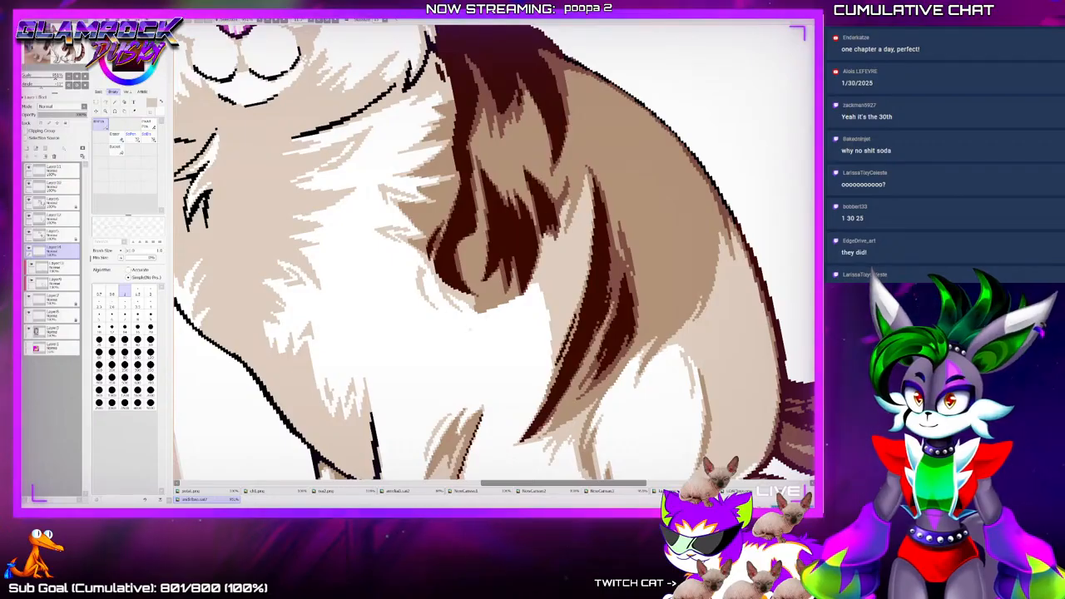
pyautogui.scroll(2, 502, 302)
pyautogui.scroll(1, 503, 302)
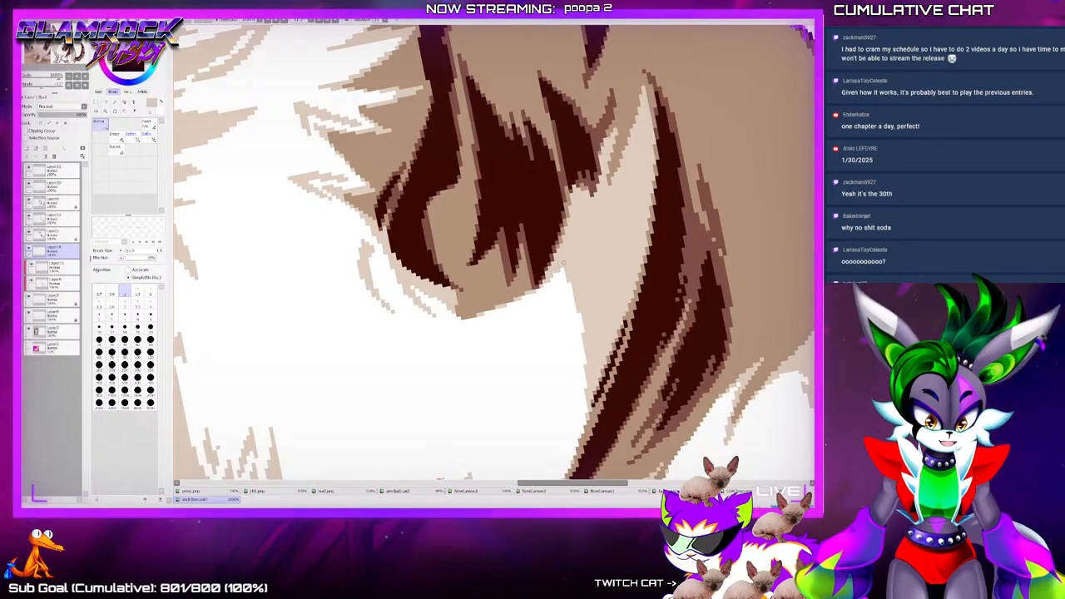
pyautogui.moveTo(468, 325); pyautogui.dragTo(487, 318)
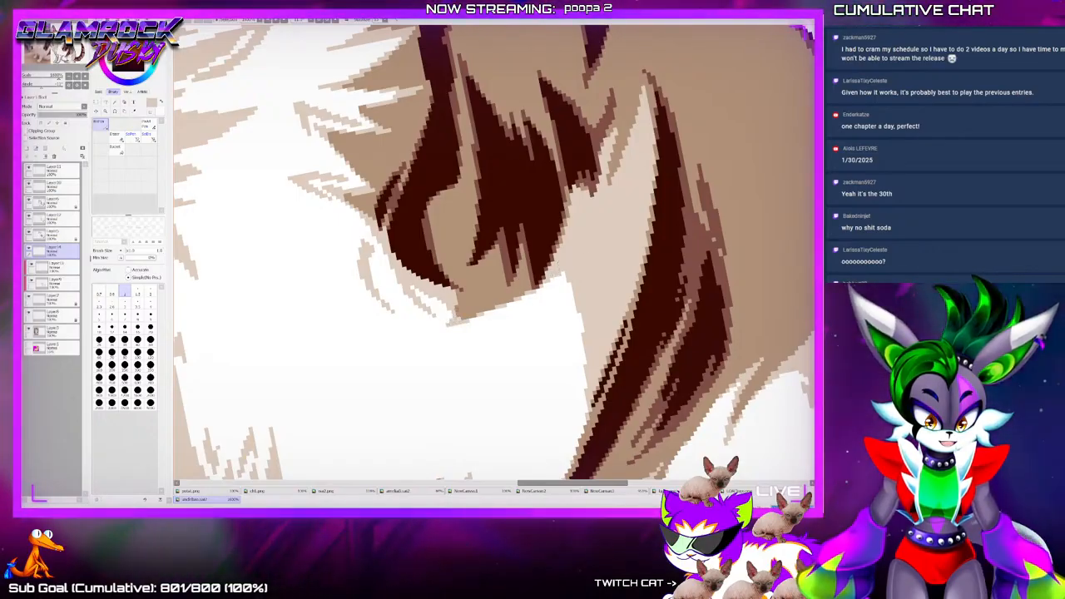
# Review the shading of the body, front legs, paws and tail, and compare the full drawing with the reference photo
pyautogui.scroll(-8, 495, 254)
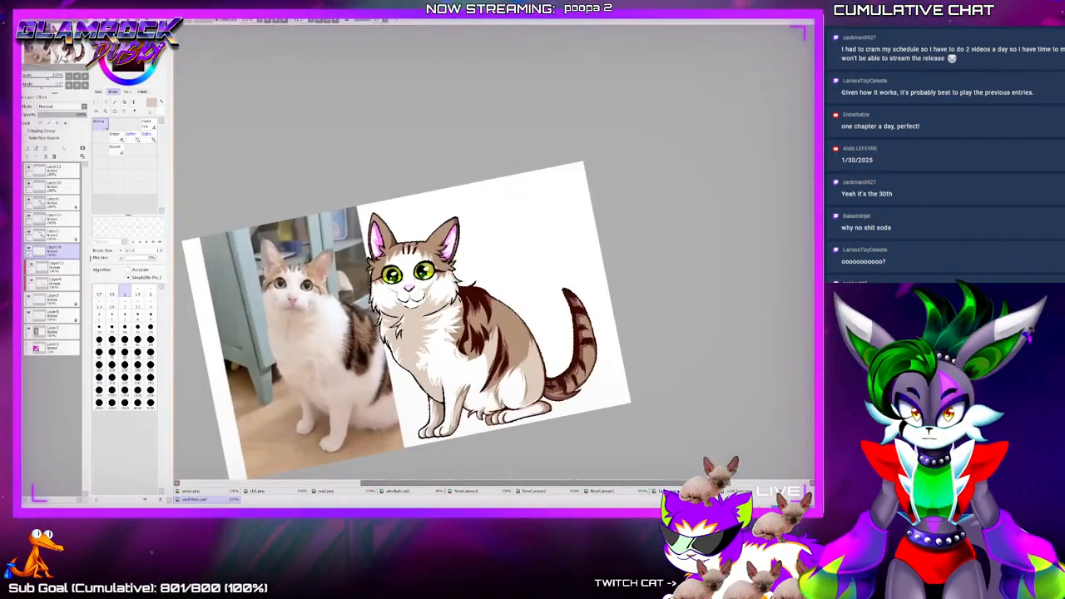
pyautogui.scroll(4, 482, 431)
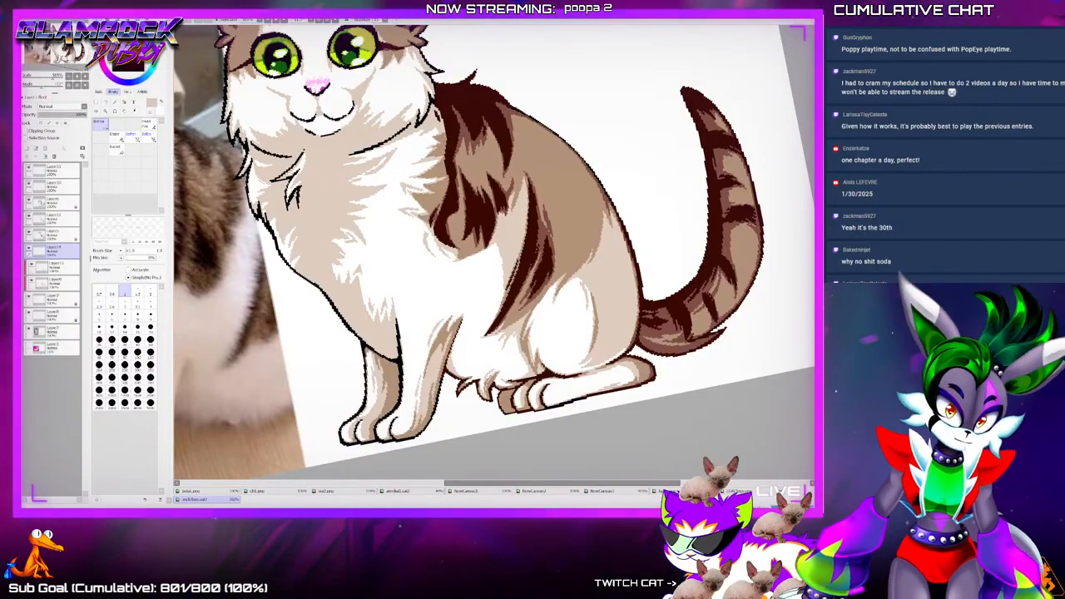
pyautogui.scroll(-3, 556, 413)
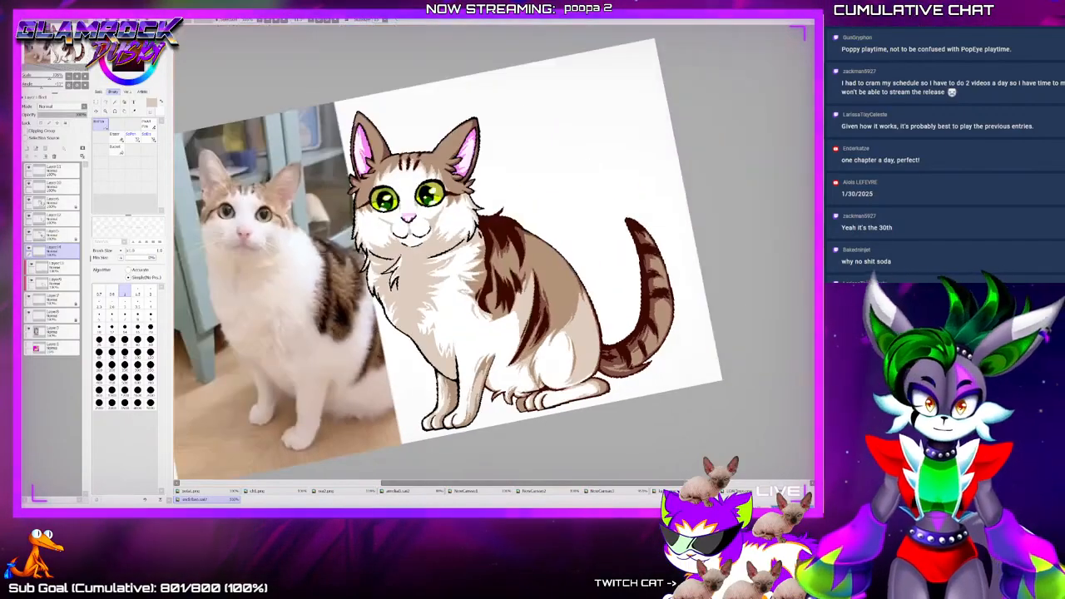
pyautogui.scroll(-3, 503, 413)
pyautogui.scroll(3, 502, 413)
pyautogui.scroll(5, 500, 420)
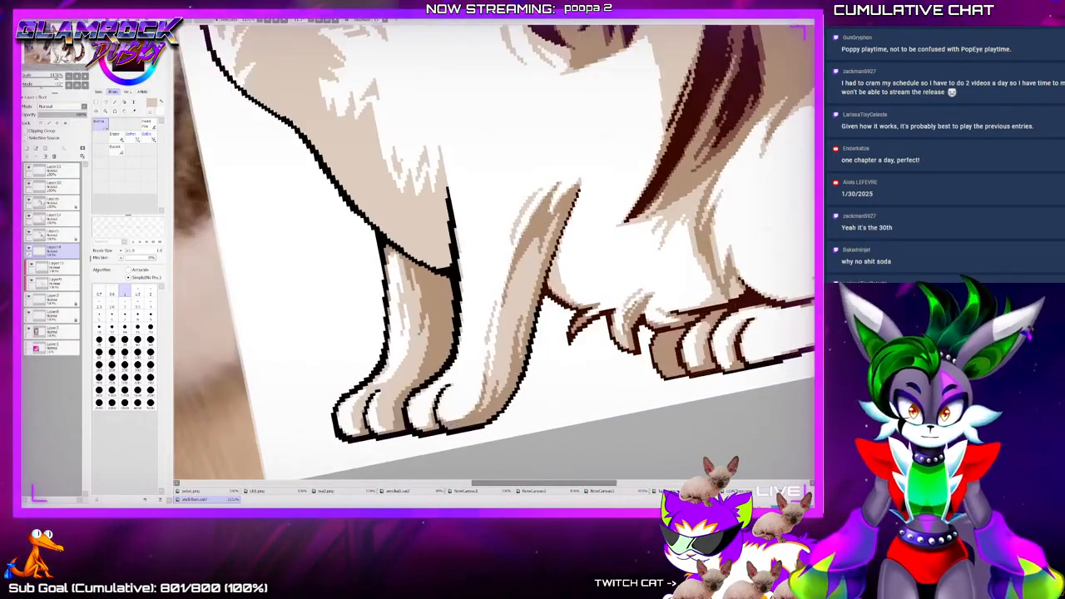
pyautogui.scroll(-3, 466, 398)
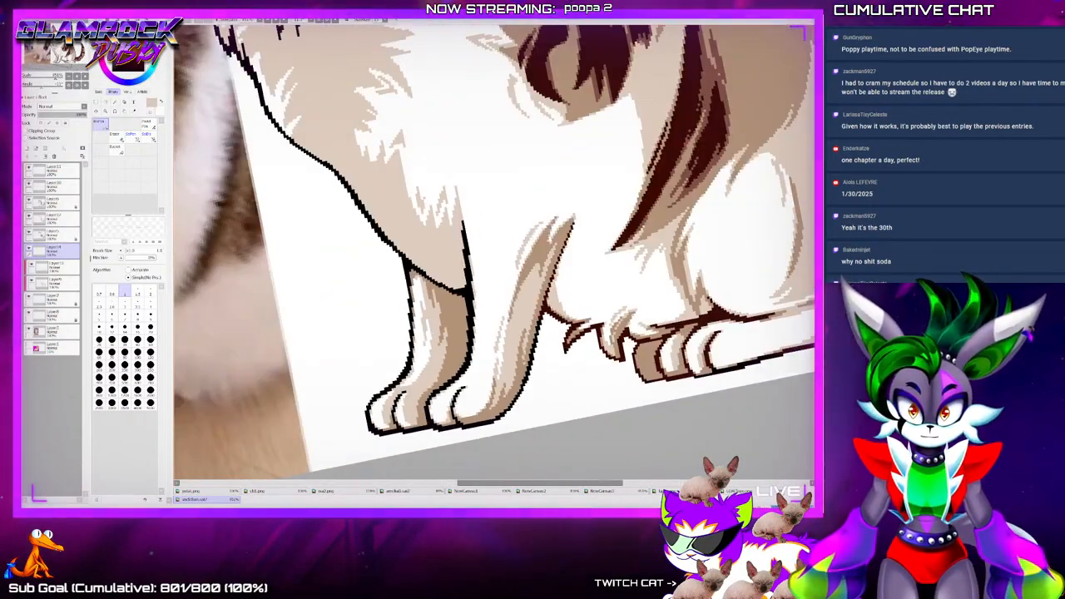
pyautogui.scroll(-5, 493, 249)
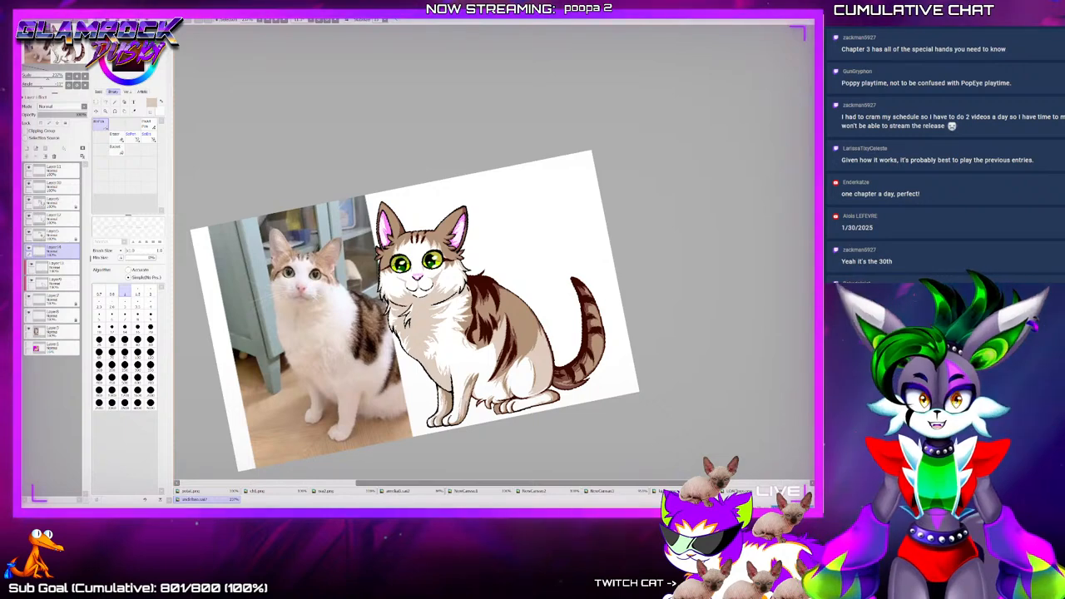
pyautogui.scroll(-2, 415, 311)
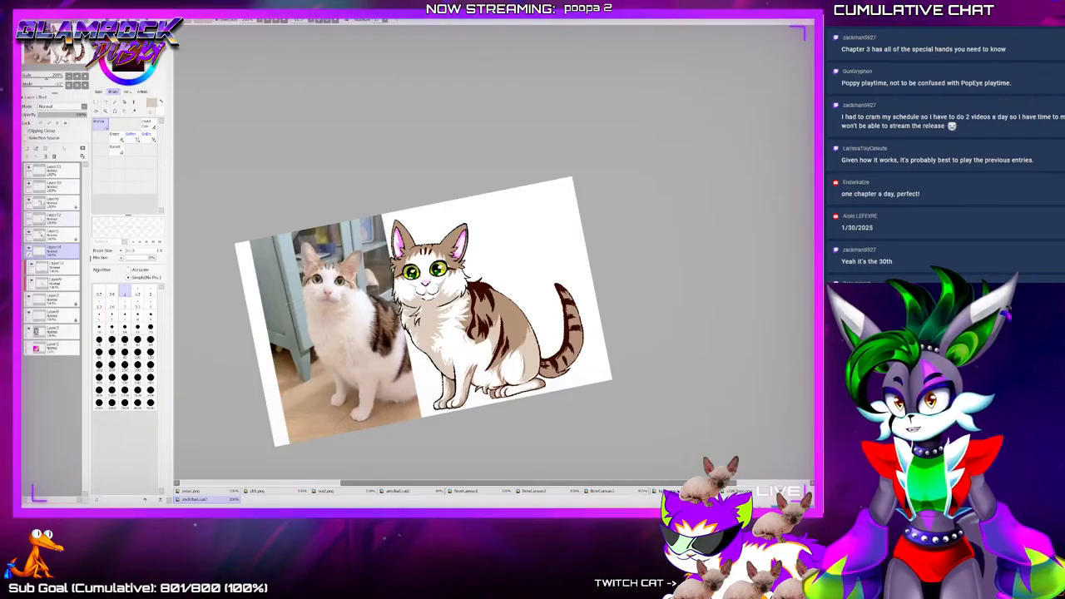
# Activate the layer two above the light-beige fur layer, sample the reddish brown, and touch up the shading around the right-hand ear
pyautogui.click(29, 217)
pyautogui.click(57, 218)
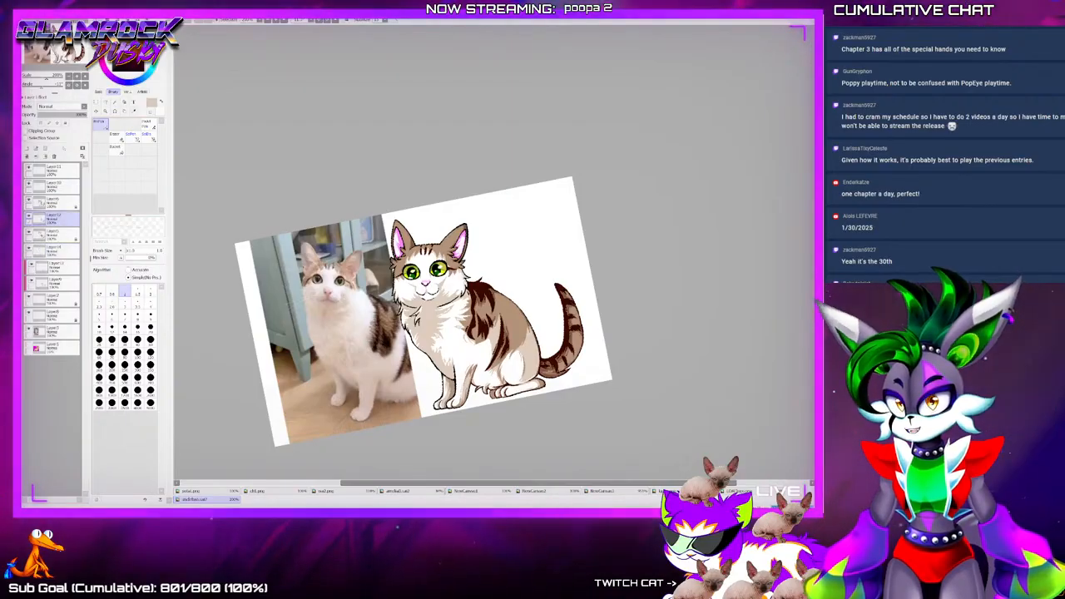
pyautogui.press('i')
pyautogui.scroll(5, 432, 233)
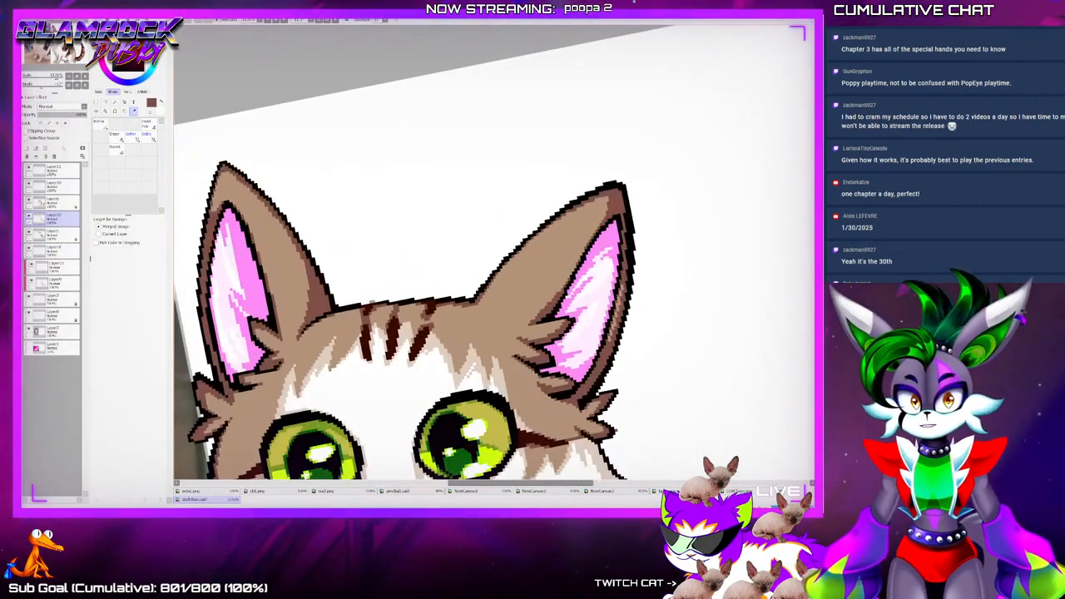
pyautogui.press('n')
pyautogui.scroll(1, 527, 283)
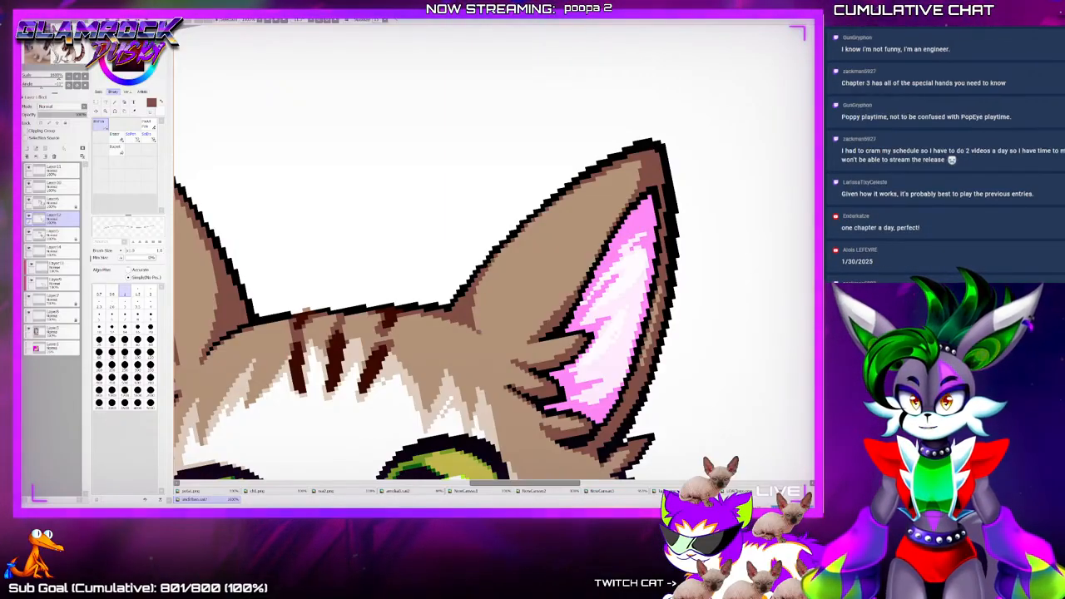
# Reset the canvas rotation and look over the complete cat drawing beside the reference photo
pyautogui.scroll(-6, 491, 295)
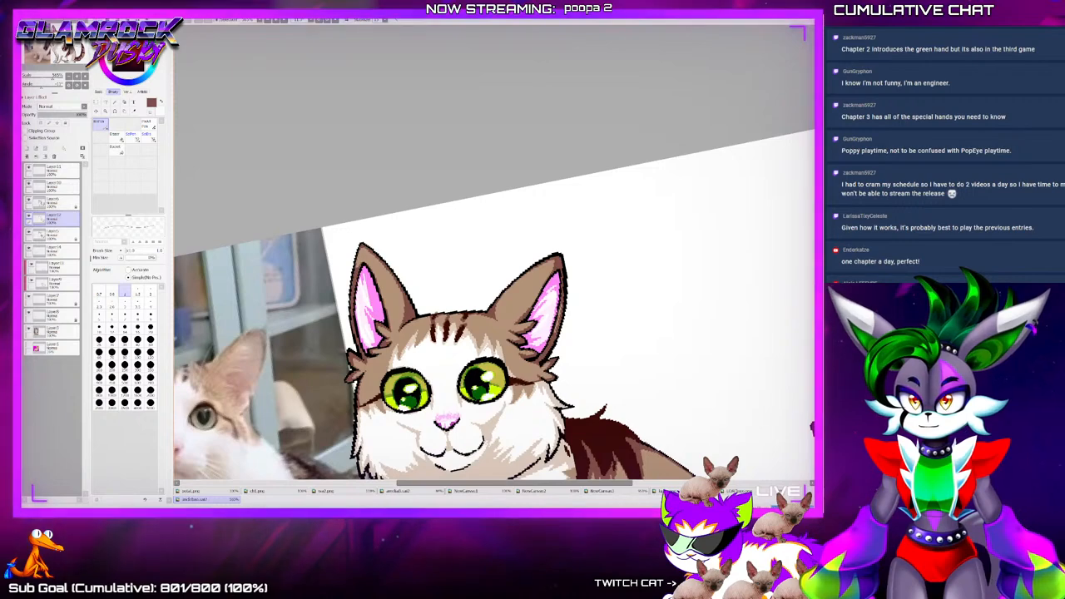
pyautogui.scroll(-1, 572, 298)
pyautogui.scroll(-3, 498, 303)
pyautogui.scroll(-2, 493, 219)
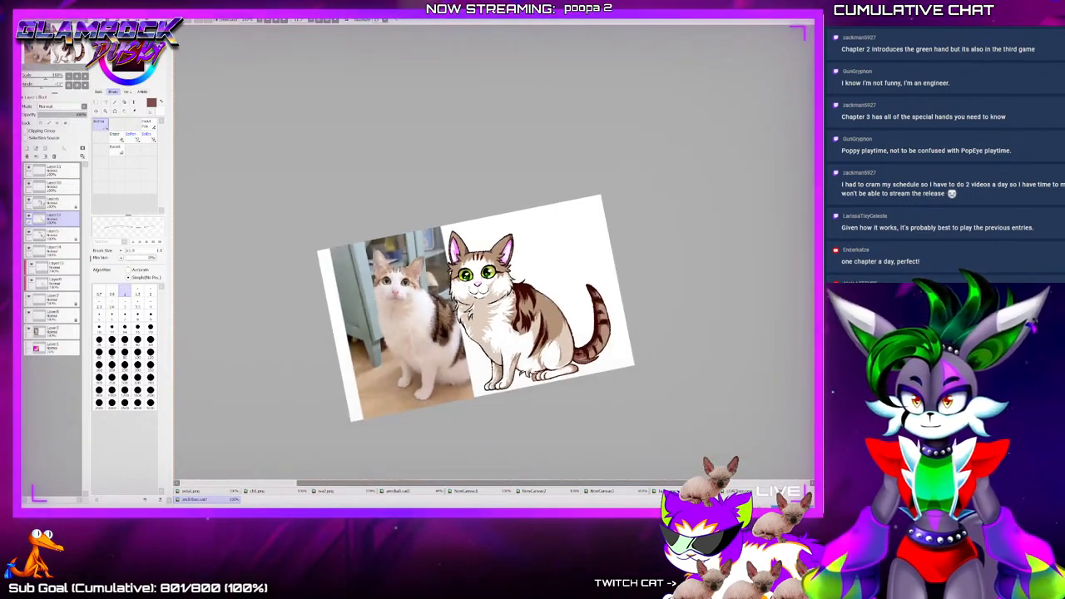
pyautogui.scroll(4, 556, 381)
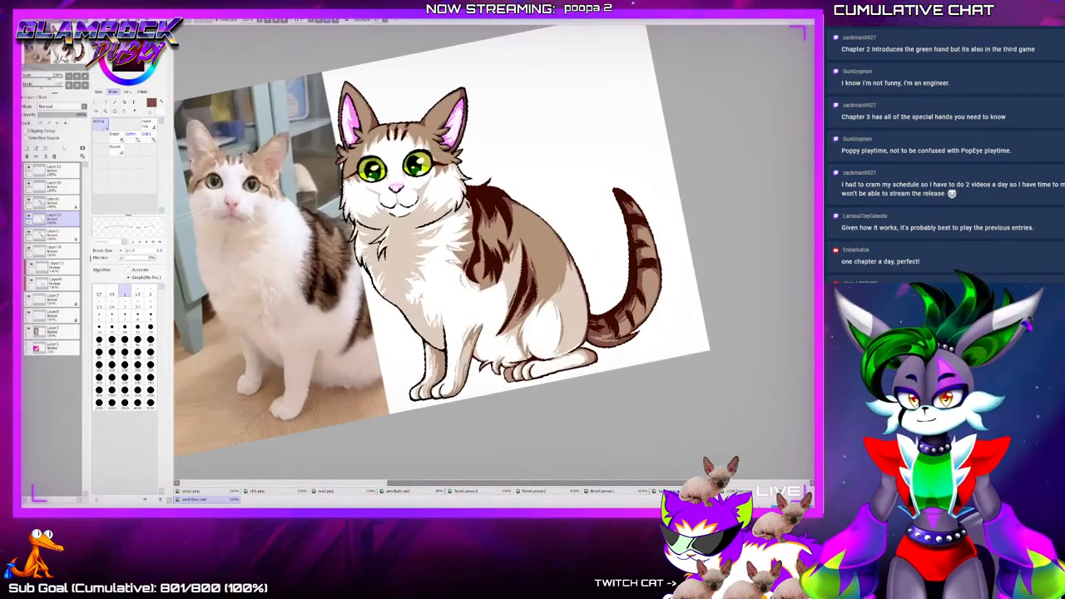
pyautogui.press('Home')
pyautogui.scroll(-1, 497, 332)
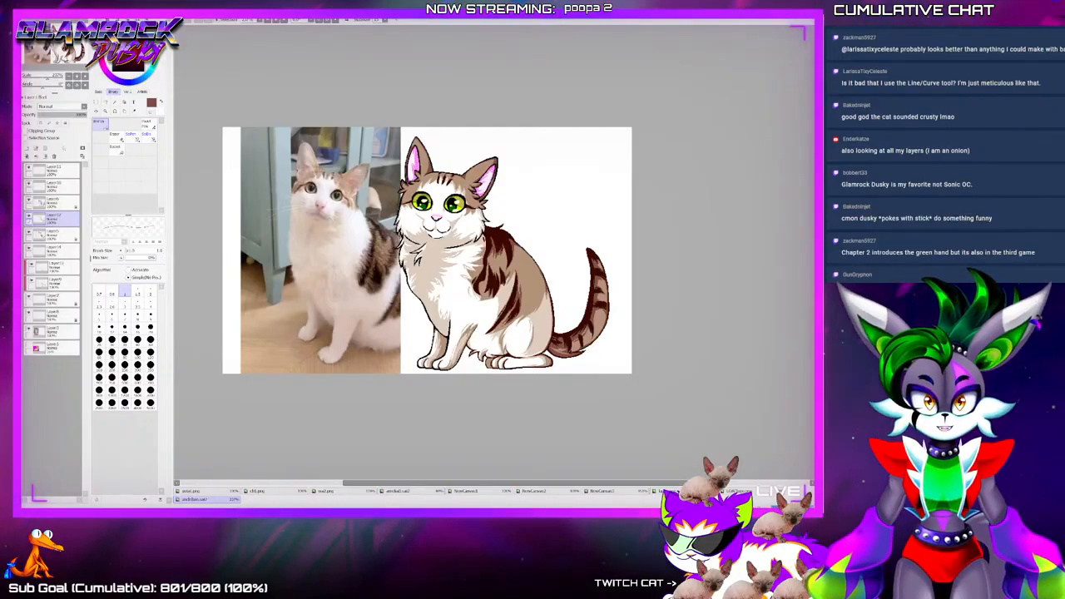
# Switch to the Clickteam Fusion game project and move the teal diamond with the drawn face up above the battle scene
pyautogui.hotkey('alt', 'Tab')
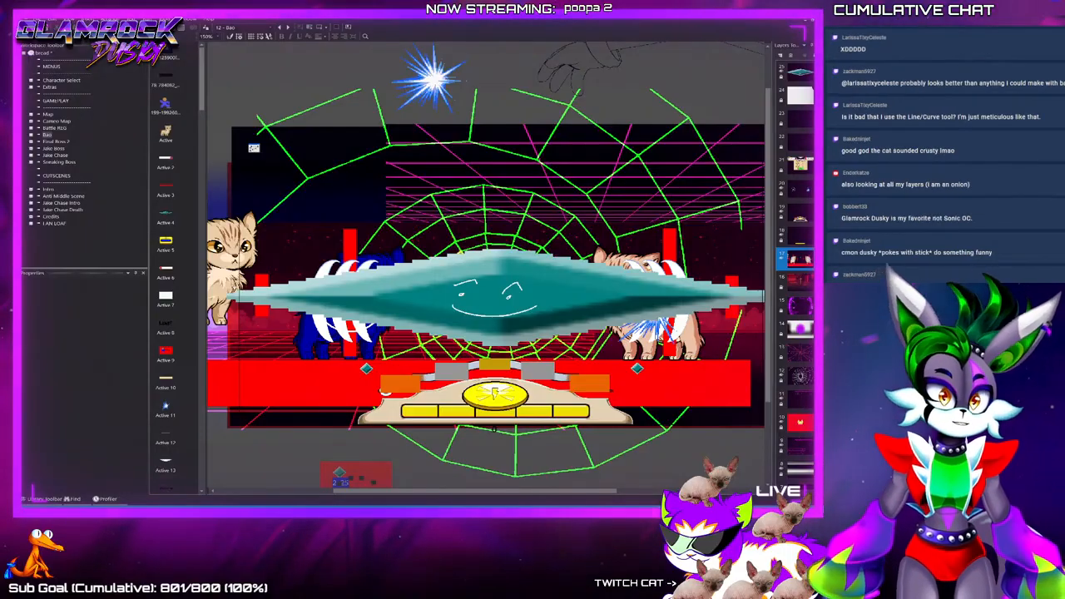
pyautogui.click(782, 287)
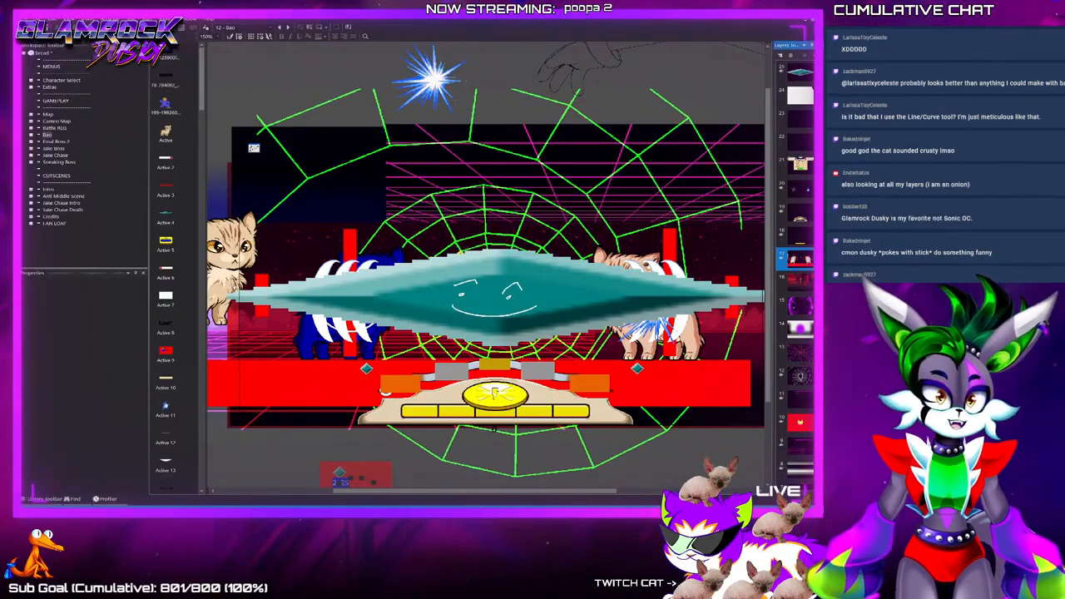
pyautogui.click(500, 296)
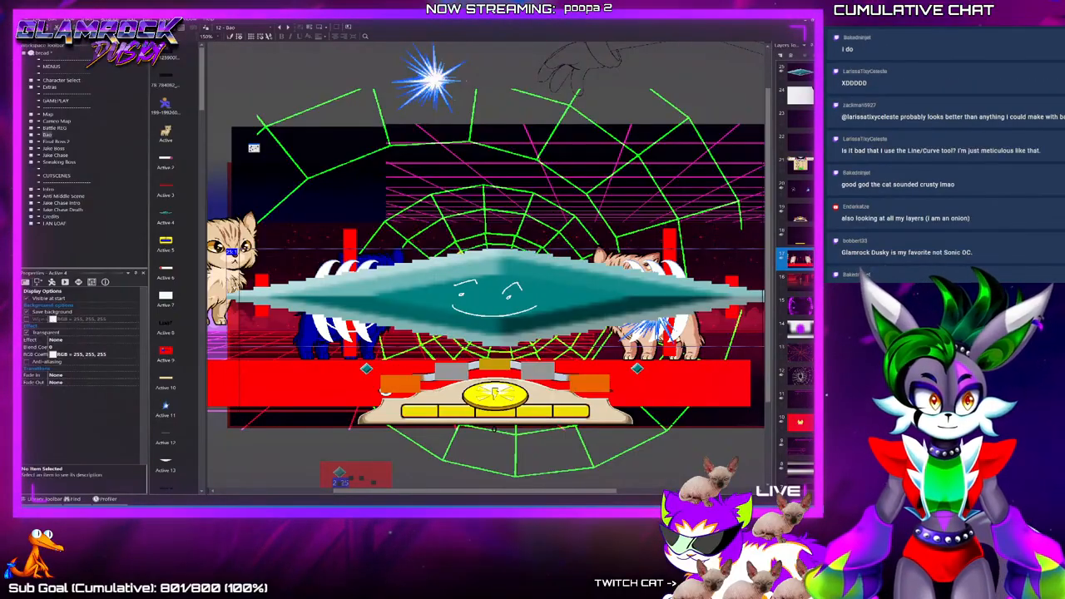
pyautogui.moveTo(499, 296); pyautogui.dragTo(520, 68)
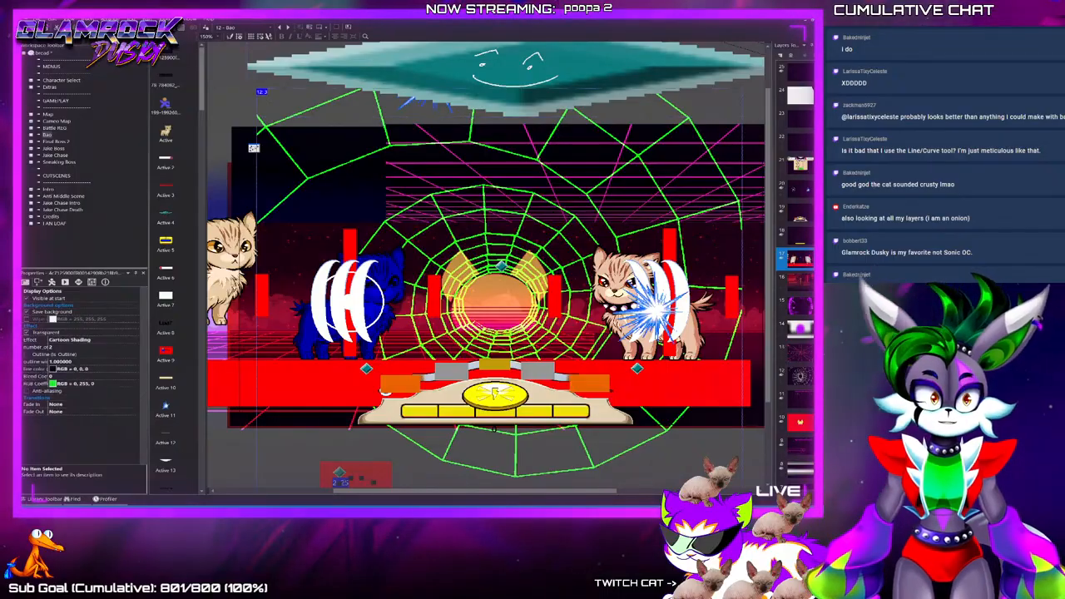
# Delete the green web tunnel and the green glow circle over the cat-eared sun from the battle scene
pyautogui.press('Delete')
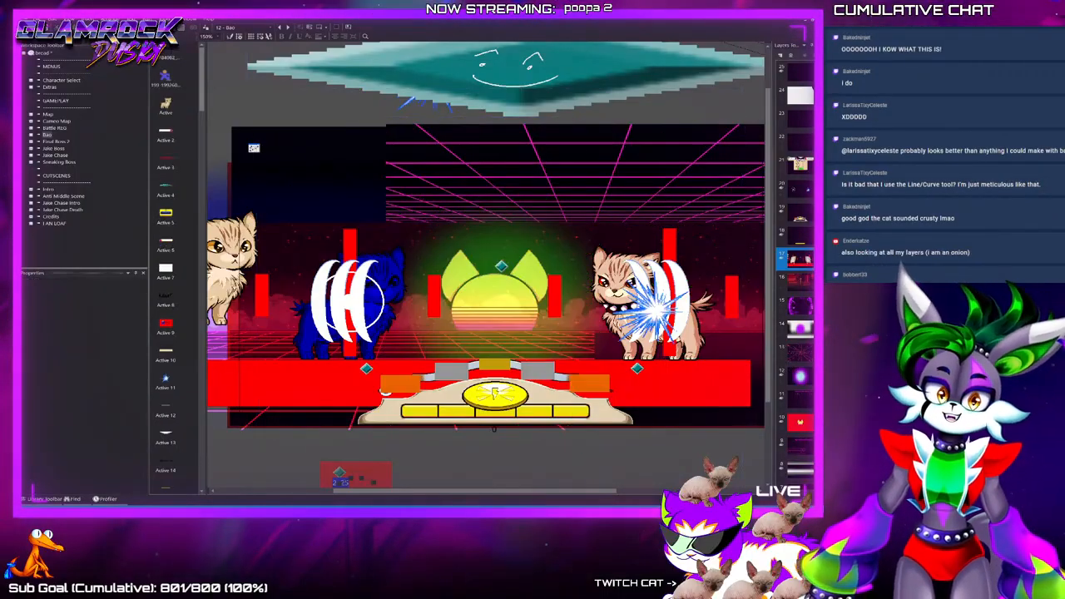
pyautogui.click(497, 275)
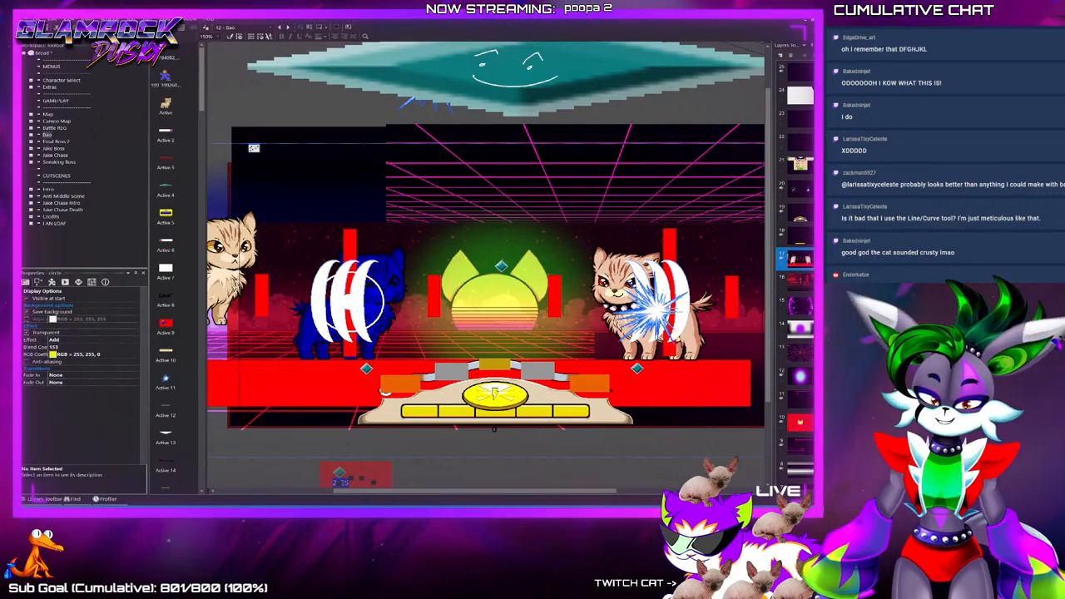
pyautogui.press('Delete')
# Select the enemy cat object and look over the uncovered battle scene
pyautogui.click(625, 291)
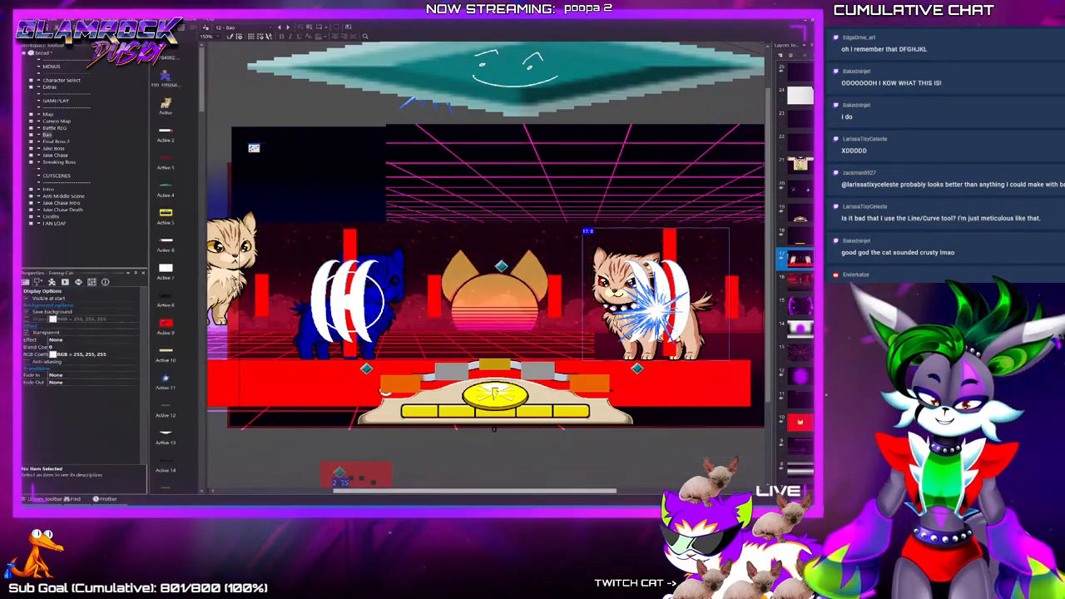
pyautogui.hscroll(-2, 486, 266)
pyautogui.hscroll(1, 486, 266)
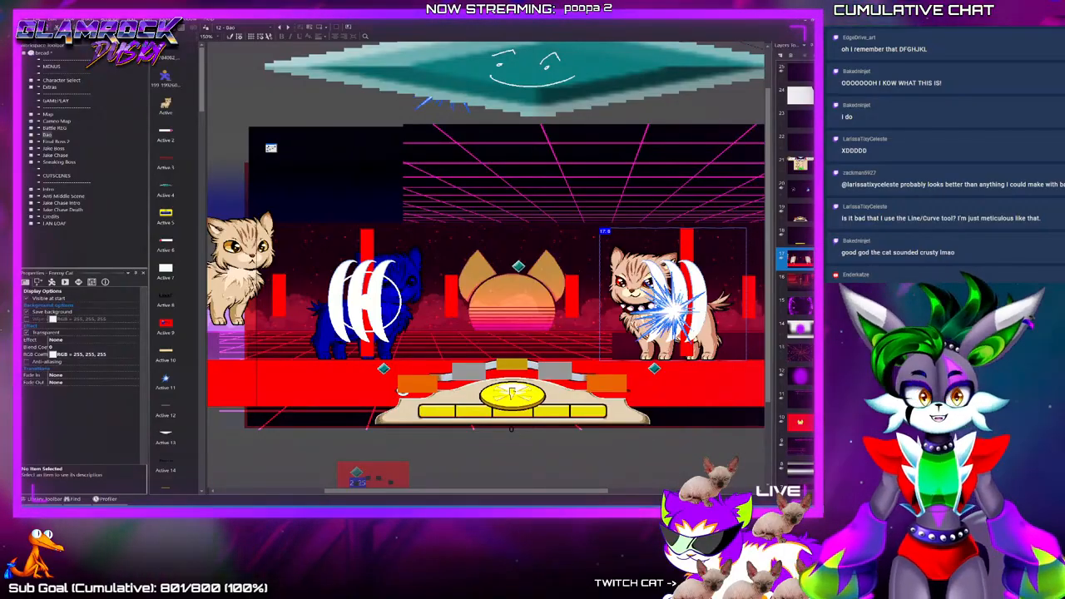
pyautogui.scroll(2, 486, 266)
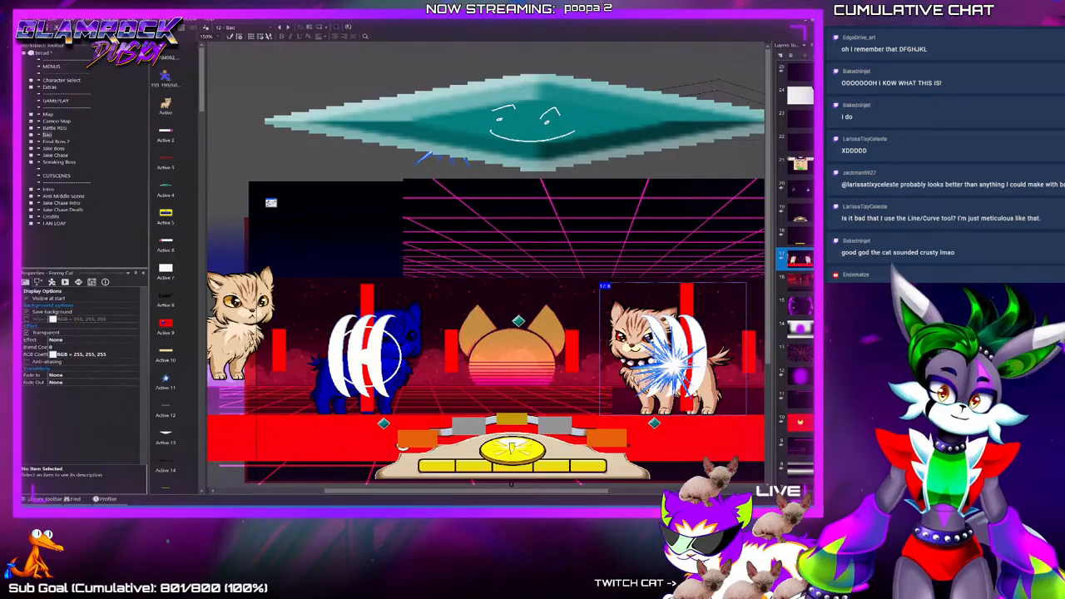
# Delete the faint blue line overlay on layer 13 of the Bao frame and select the cat-eared sun
pyautogui.click(799, 352)
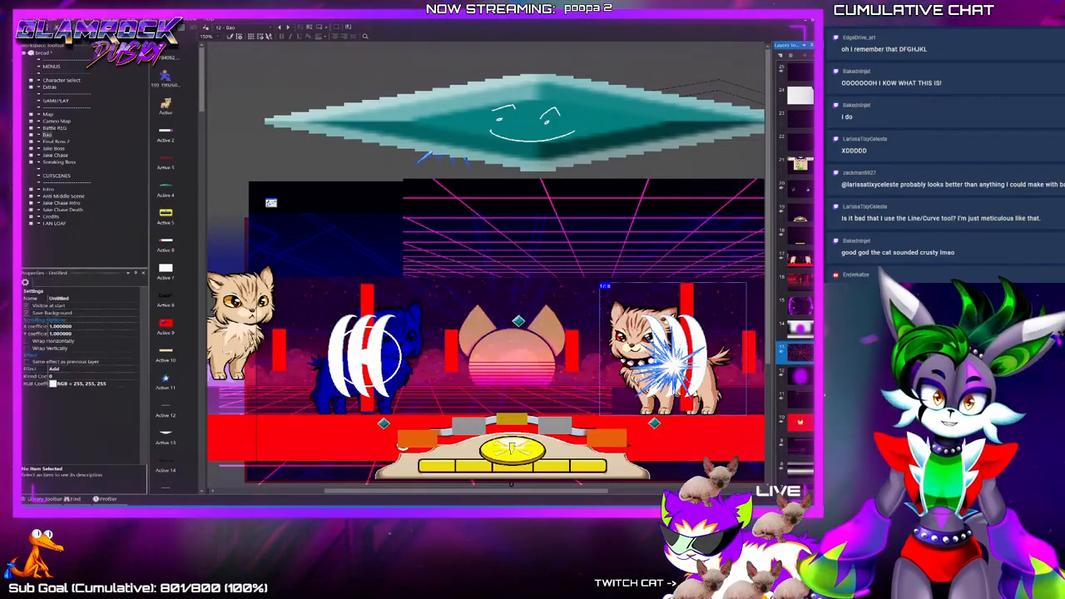
pyautogui.click(324, 242)
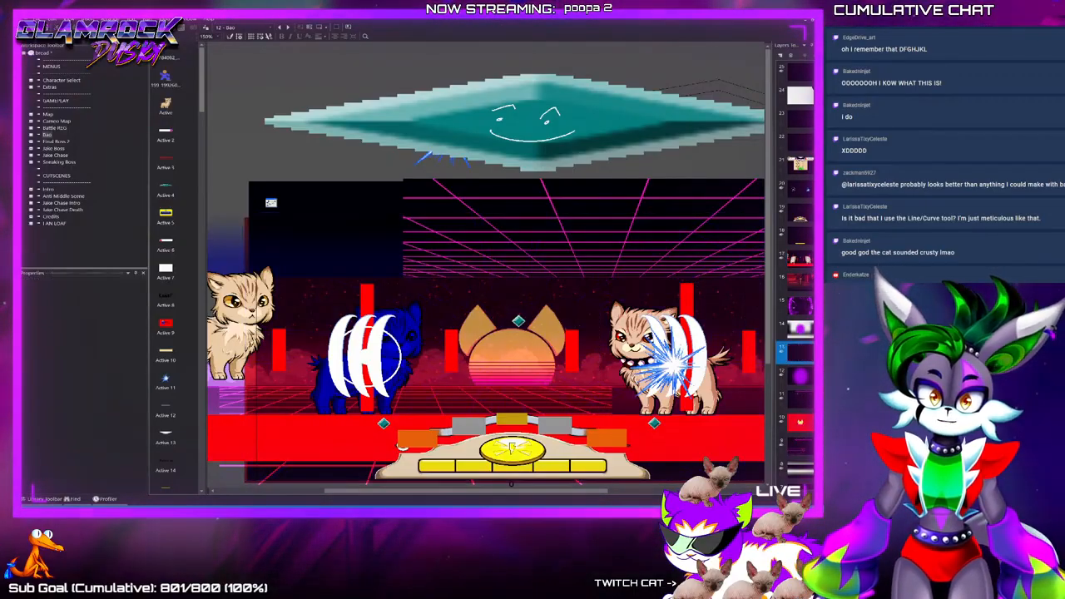
pyautogui.click(402, 447)
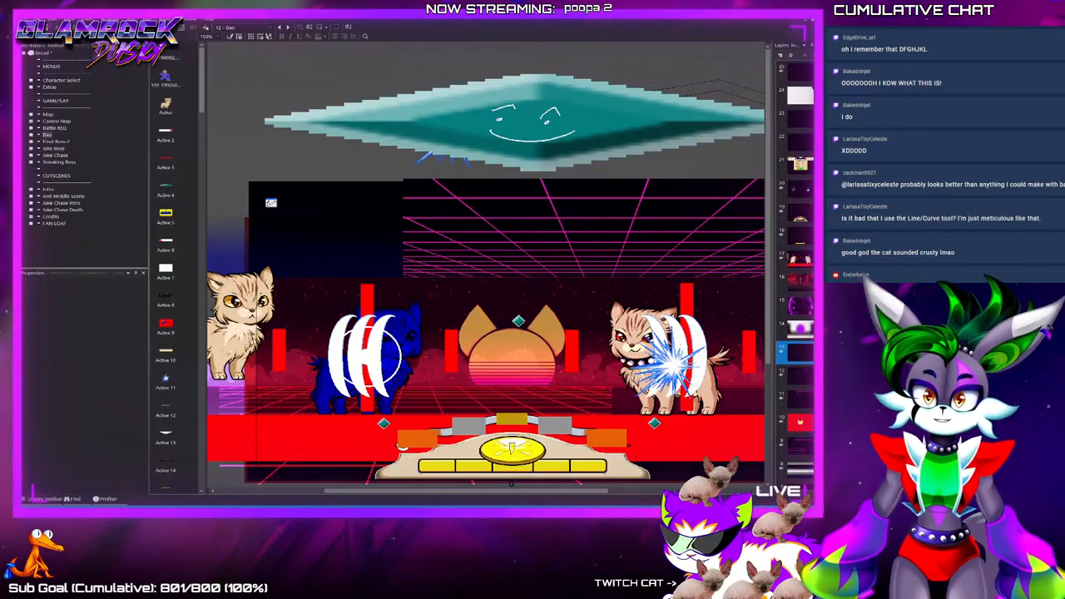
pyautogui.click(512, 354)
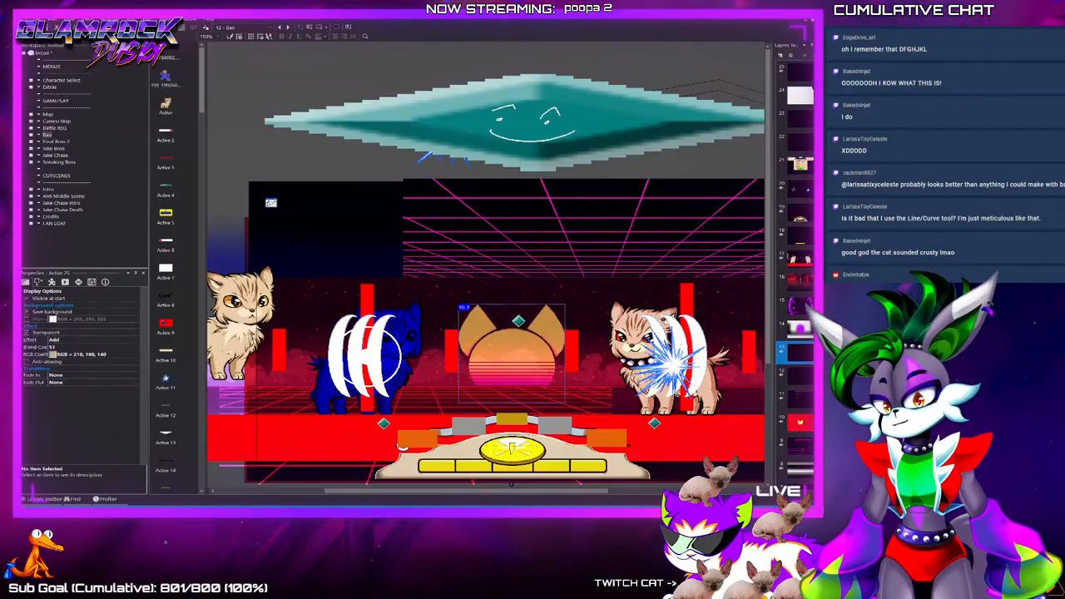
# Open the Bao frame's events and look through the cat selection, Attacks and Cat Movement groups
pyautogui.hotkey('ctrl', 'e')
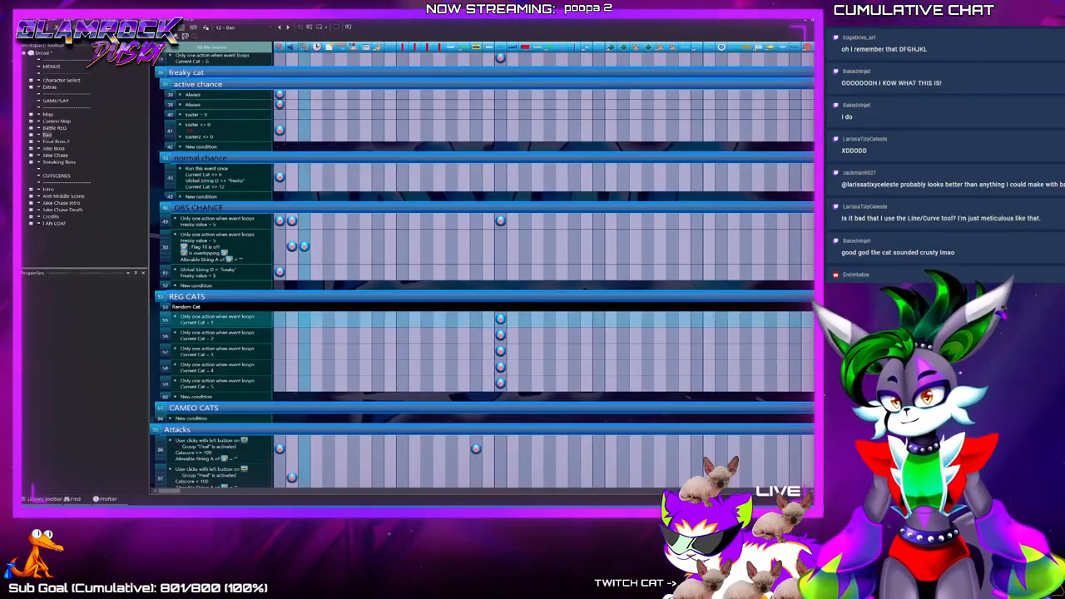
pyautogui.scroll(-4, 305, 333)
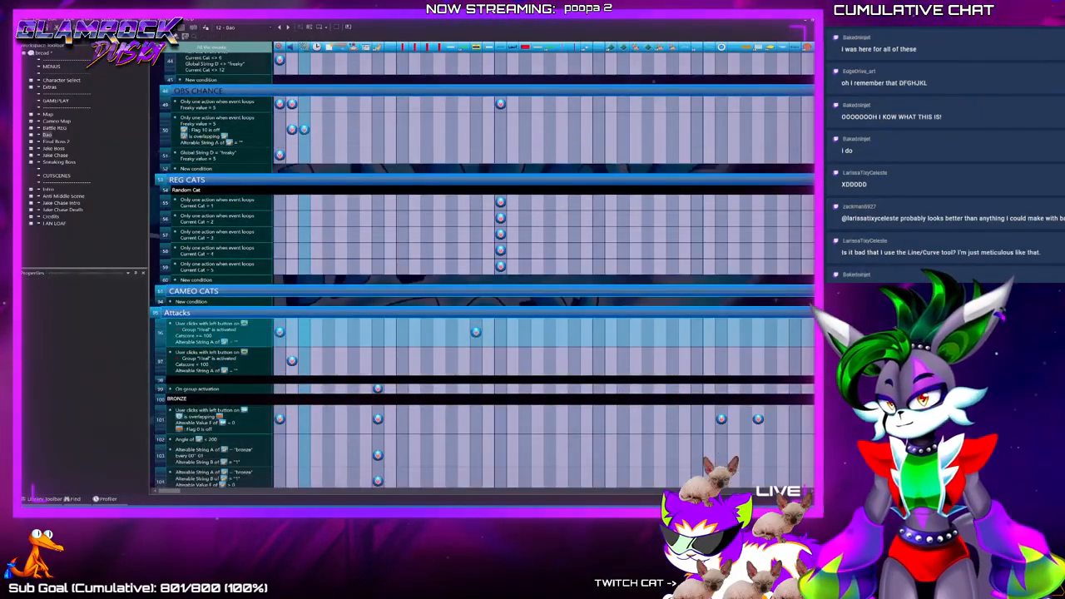
pyautogui.scroll(-3, 304, 328)
pyautogui.scroll(-3, 305, 333)
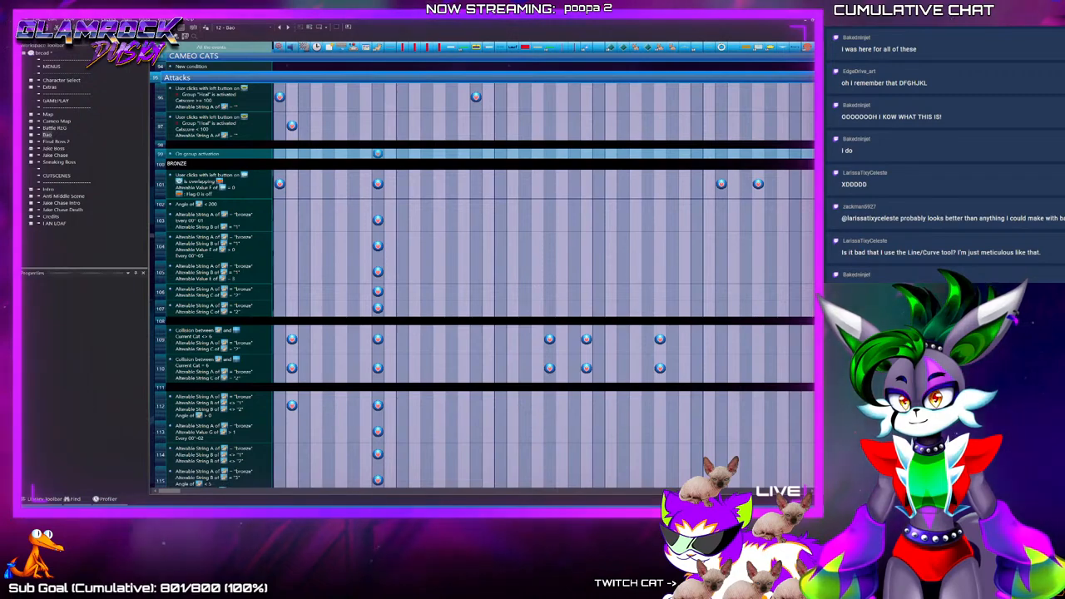
pyautogui.scroll(10, 483, 167)
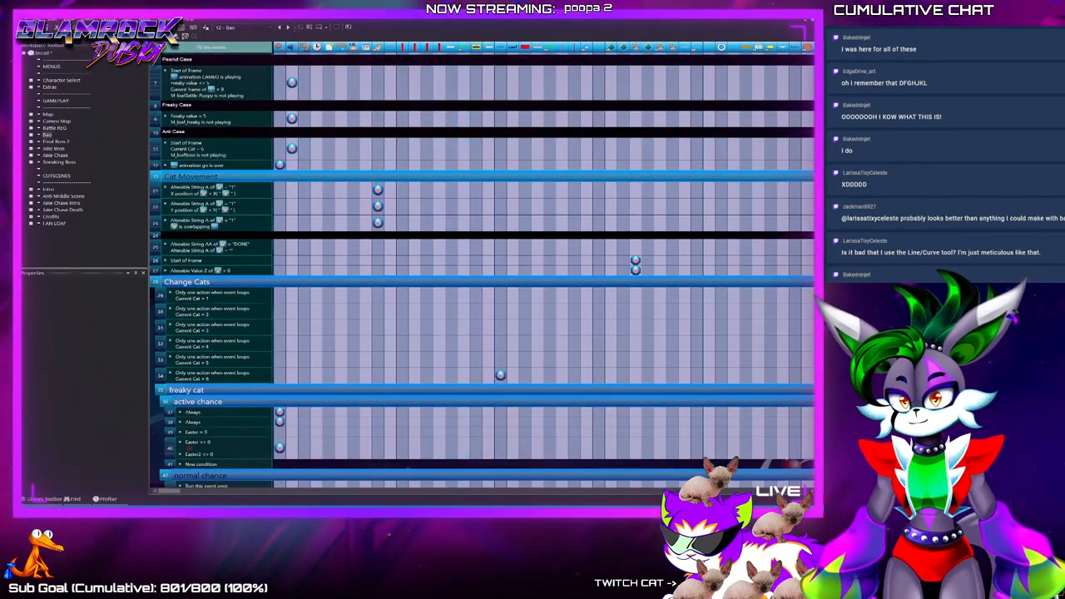
# Open the Battle REG frame and delete the Bao frame from the project
pyautogui.click(56, 141)
pyautogui.doubleClick(55, 129)
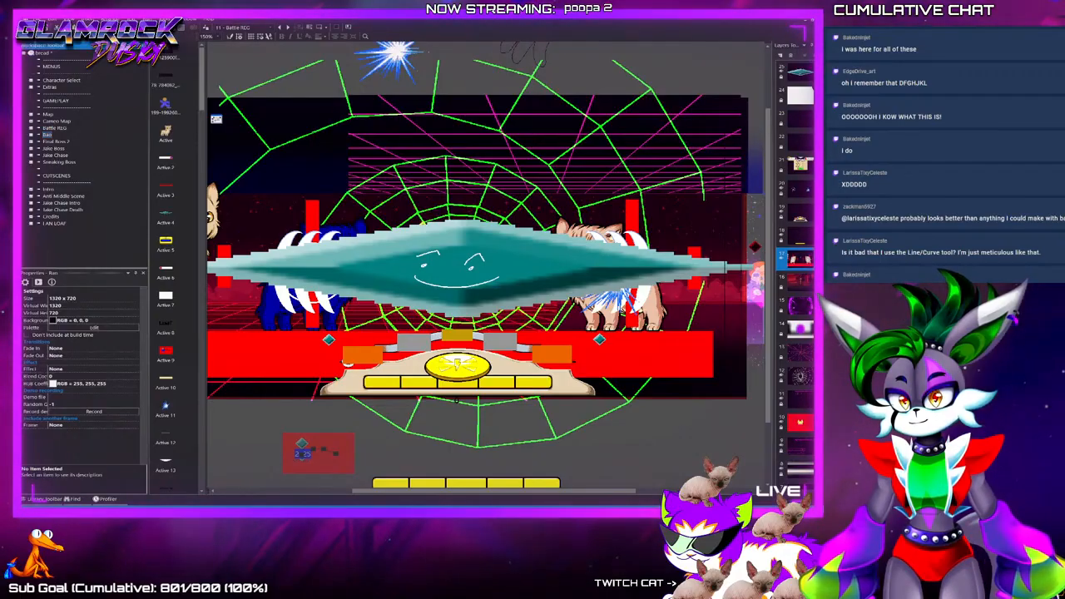
pyautogui.press('Delete')
pyautogui.click(55, 128)
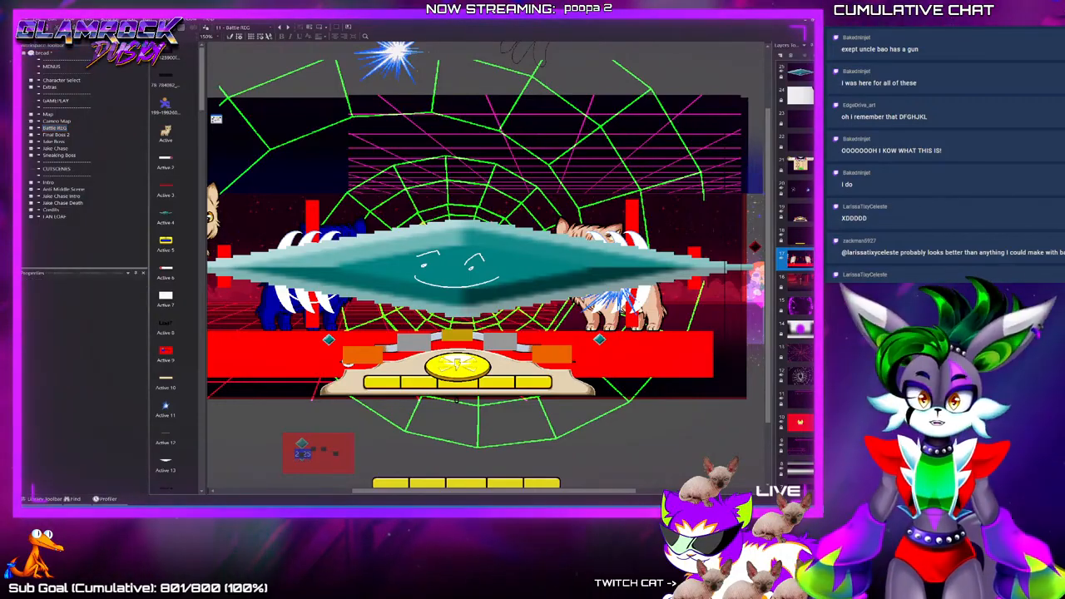
# Open the enemy cat's Salad animation and fill the white background around the sitting tabby cat with the green transparent colour
pyautogui.click(618, 291)
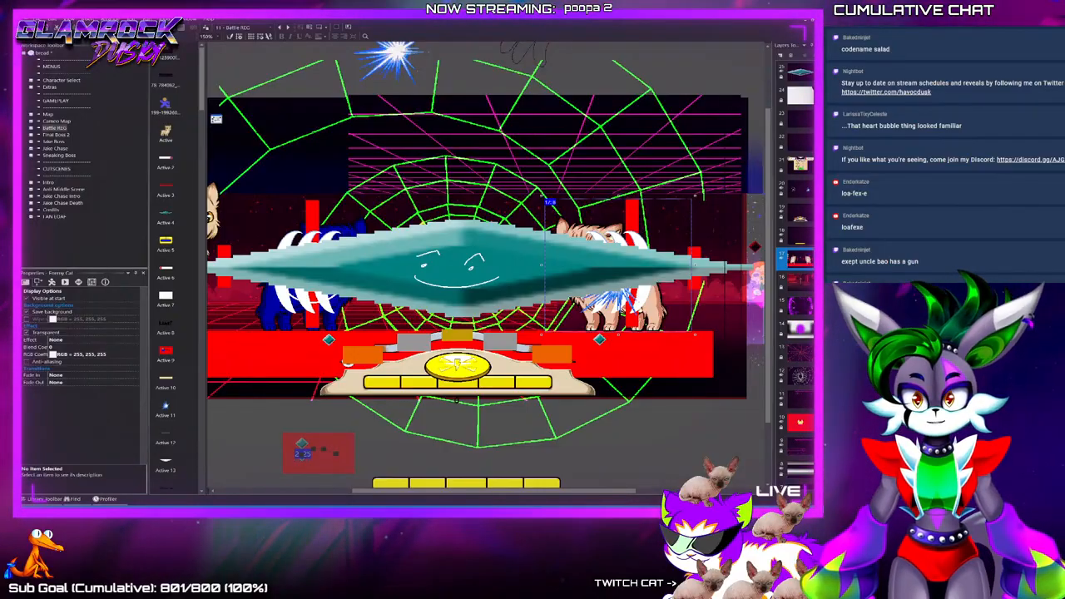
pyautogui.doubleClick(623, 309)
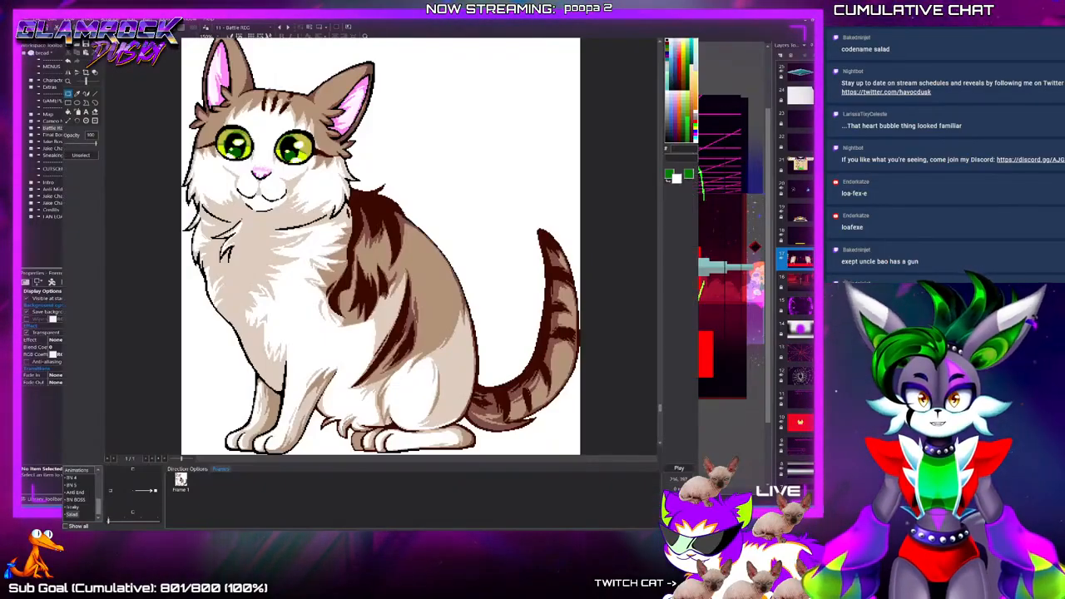
pyautogui.moveTo(499, 30); pyautogui.dragTo(524, 71)
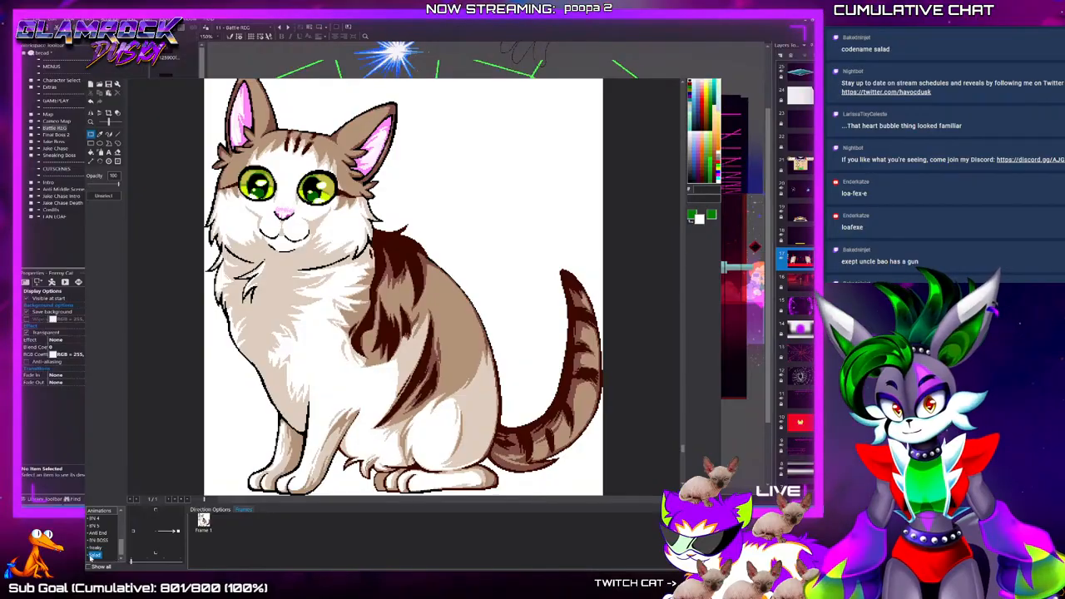
pyautogui.click(91, 152)
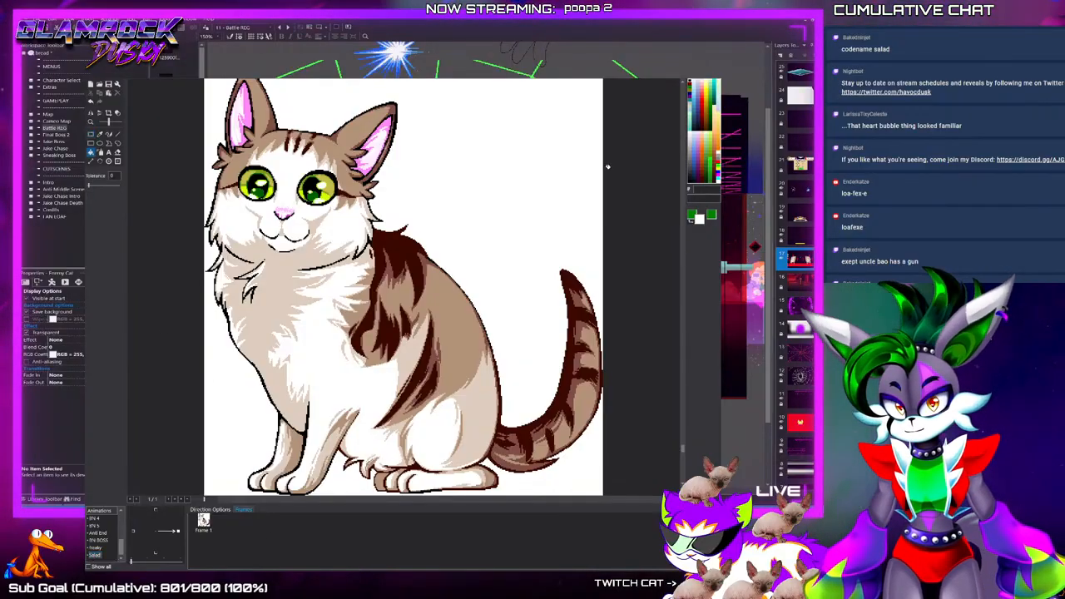
pyautogui.click(713, 216)
pyautogui.click(484, 233)
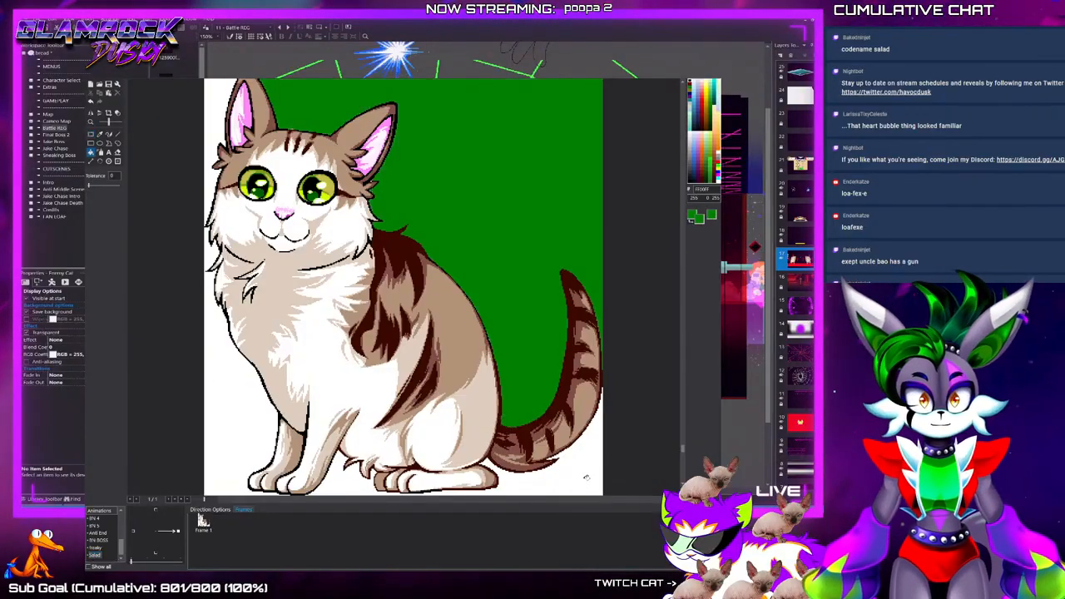
pyautogui.click(344, 462)
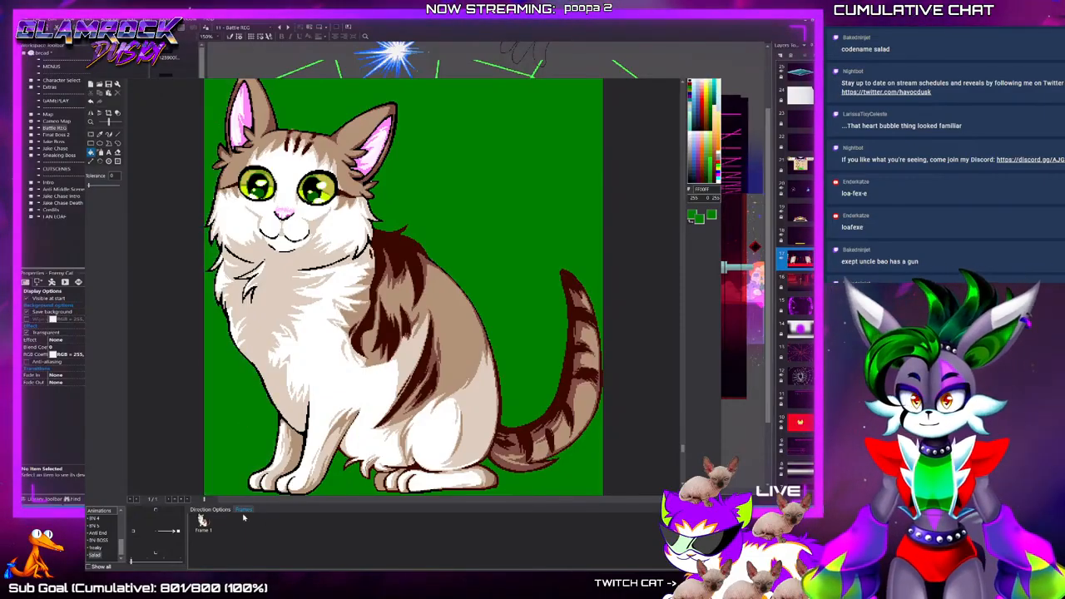
# Paste the tabby cat into the left-pointing direction of the Salad animation and flip it horizontally
pyautogui.click(211, 509)
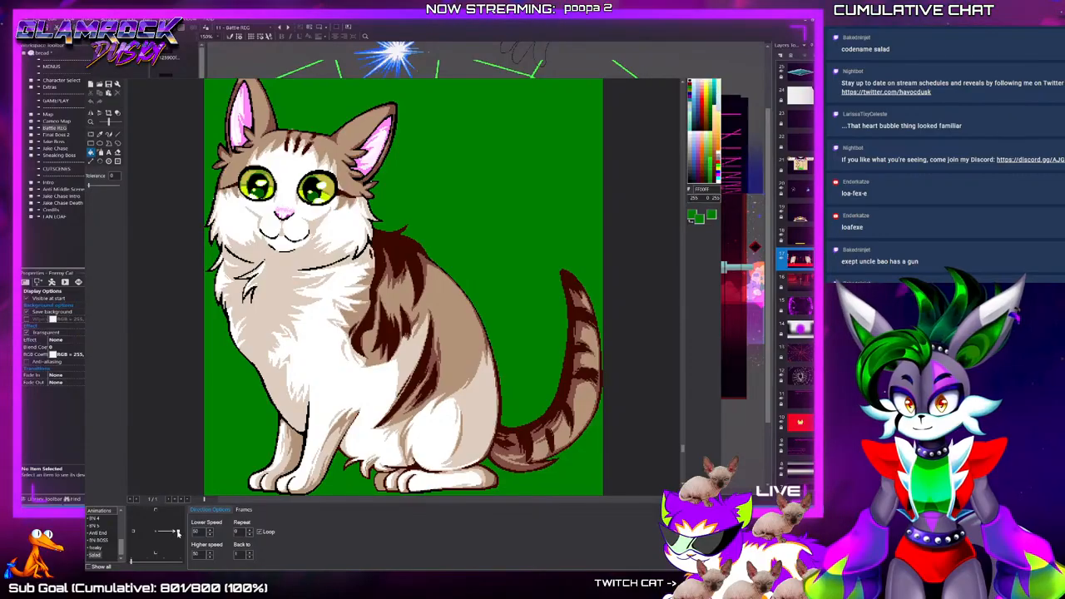
pyautogui.click(133, 532)
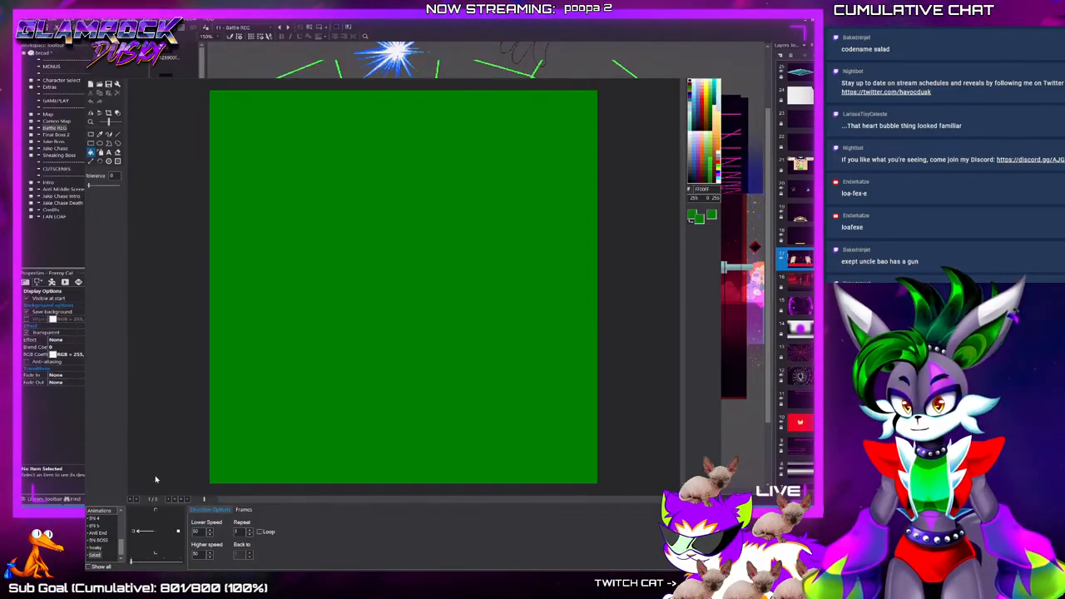
pyautogui.hotkey('ctrl', 'v')
pyautogui.press('h')
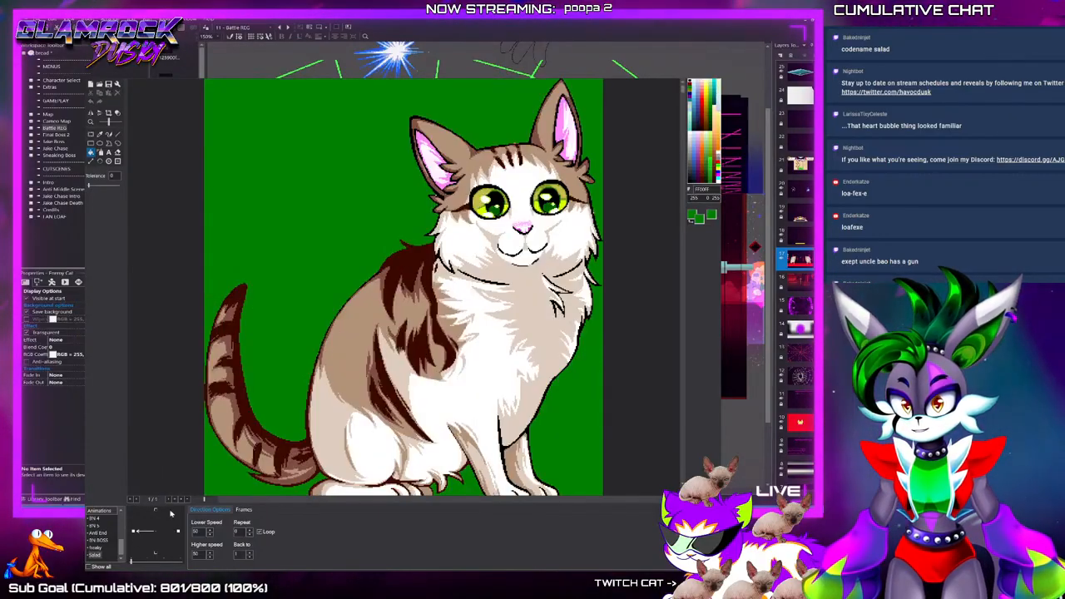
pyautogui.click(179, 531)
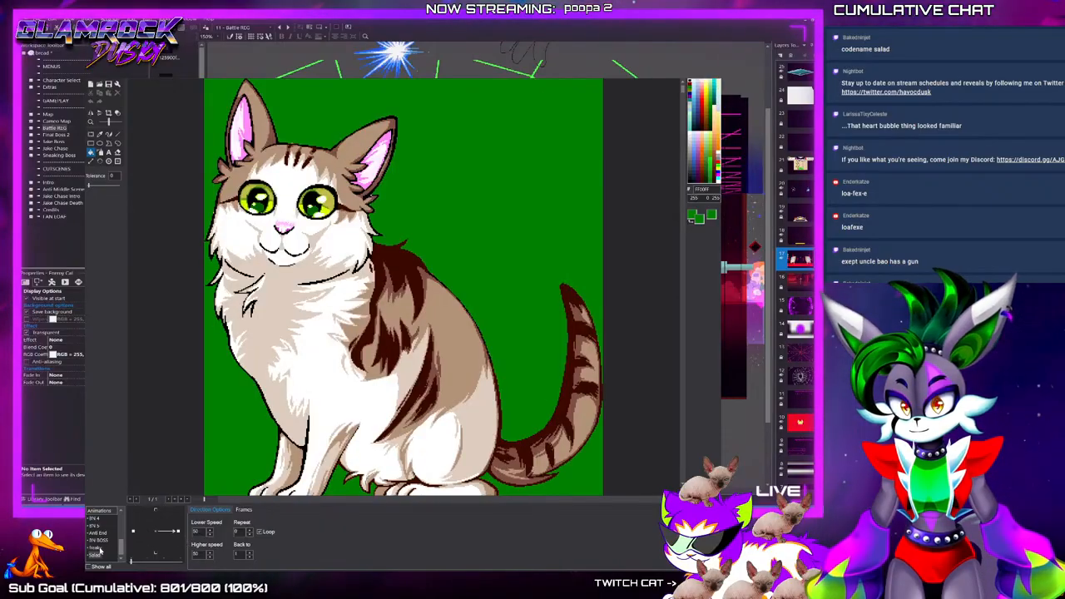
# Compare both directions of the spiked-collar boss cat animation with the Salad animation and close the animation editor
pyautogui.click(98, 549)
pyautogui.click(99, 540)
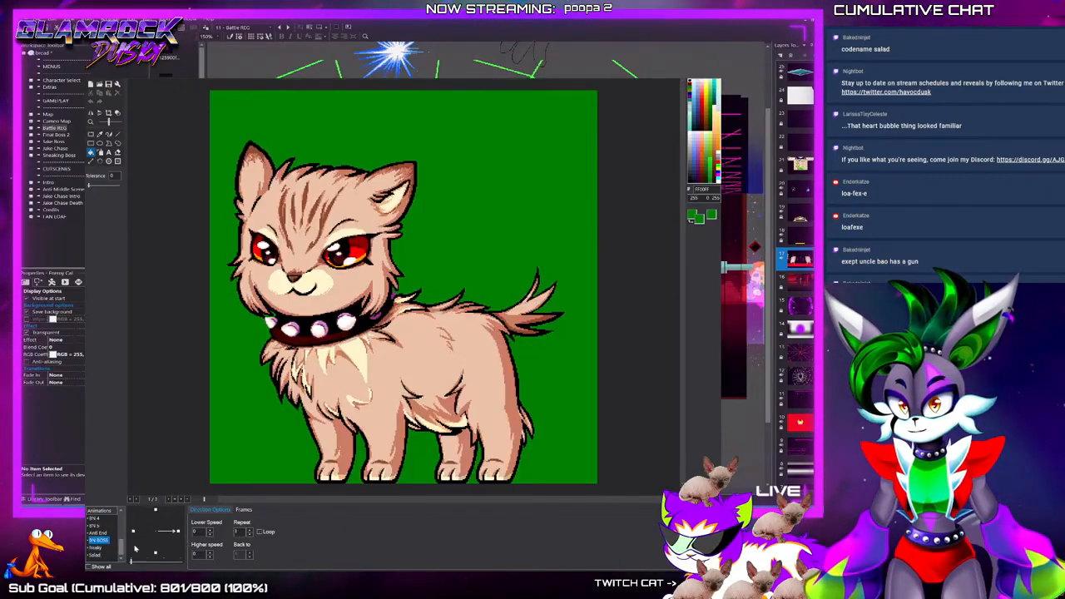
pyautogui.click(134, 532)
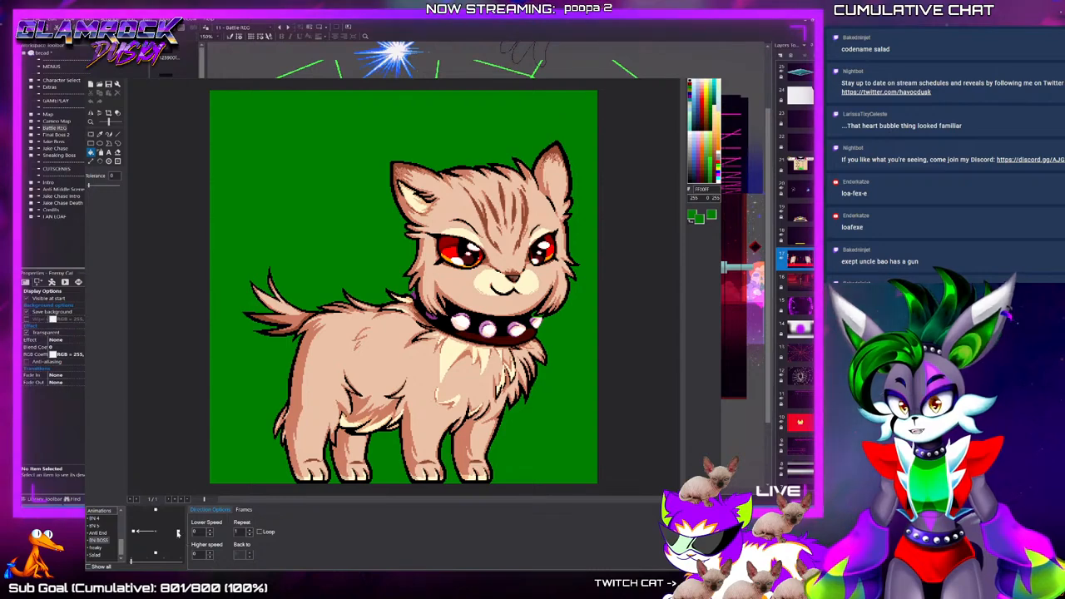
pyautogui.click(178, 532)
pyautogui.click(94, 555)
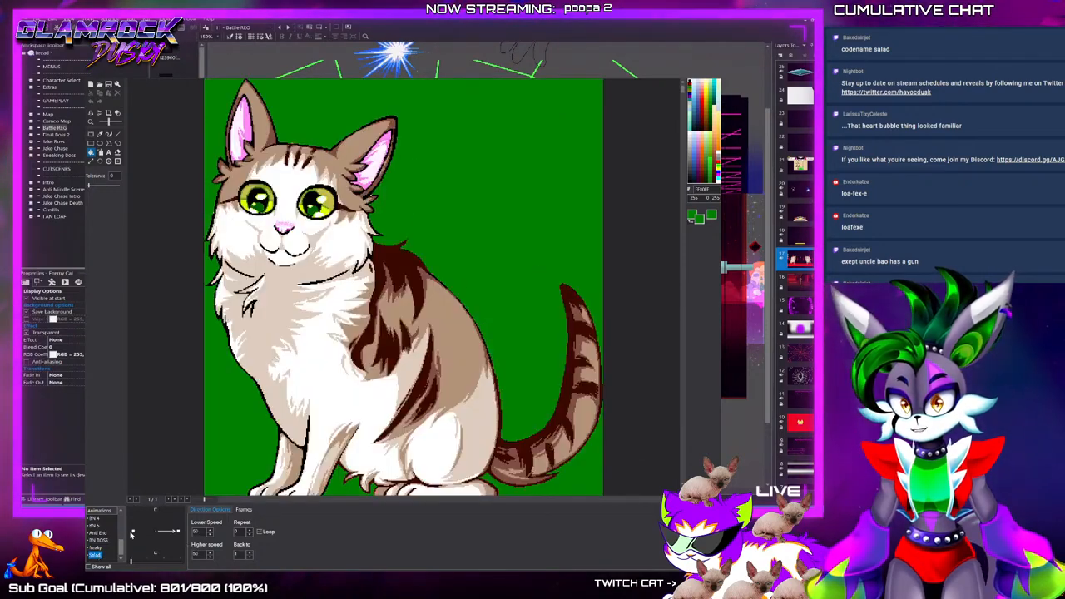
pyautogui.click(132, 533)
pyautogui.press('Escape')
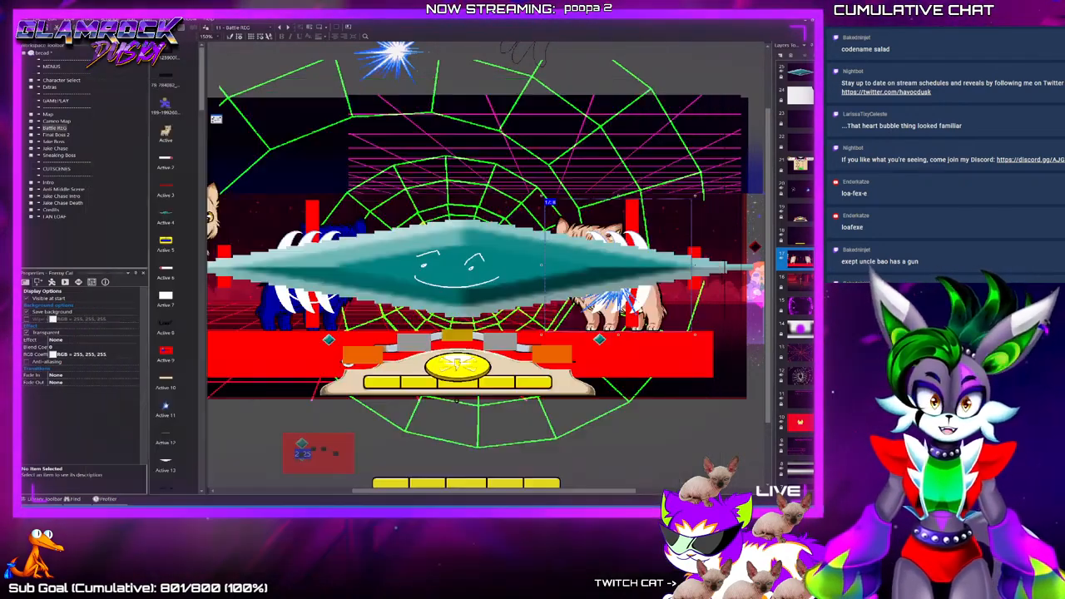
# Open the Battle REG events, skip the Audacity 3.7.1 update notice and close the battle test run
pyautogui.hotkey('ctrl', 'e')
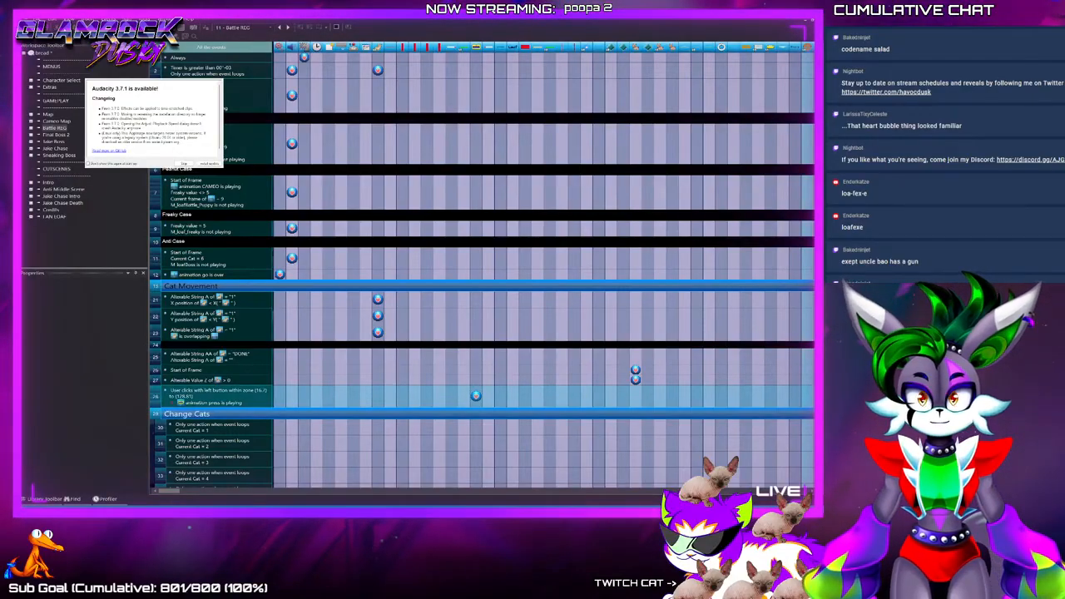
pyautogui.click(184, 163)
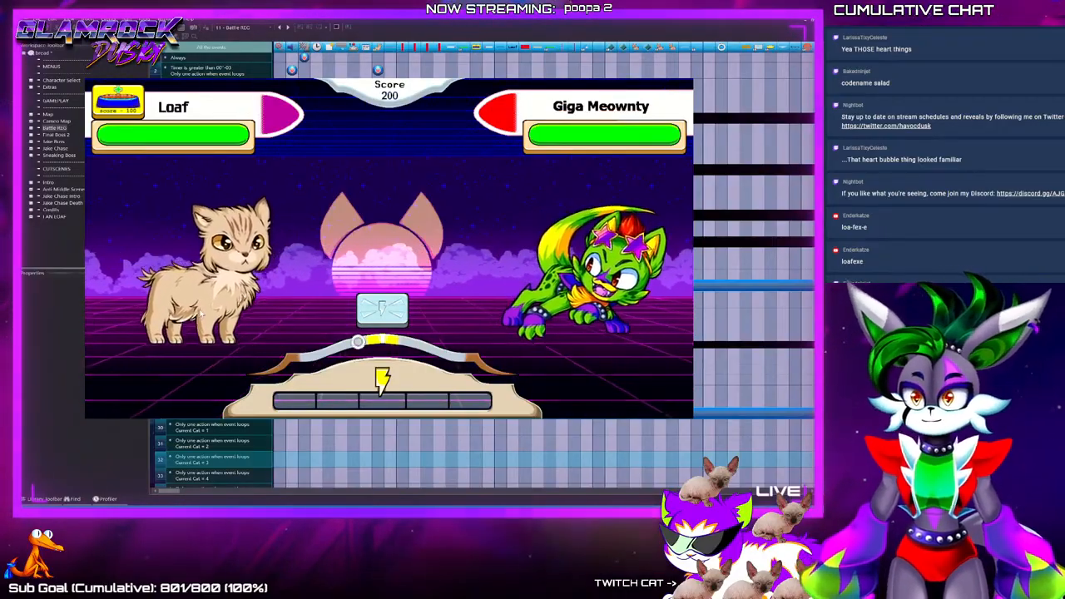
pyautogui.click(690, 79)
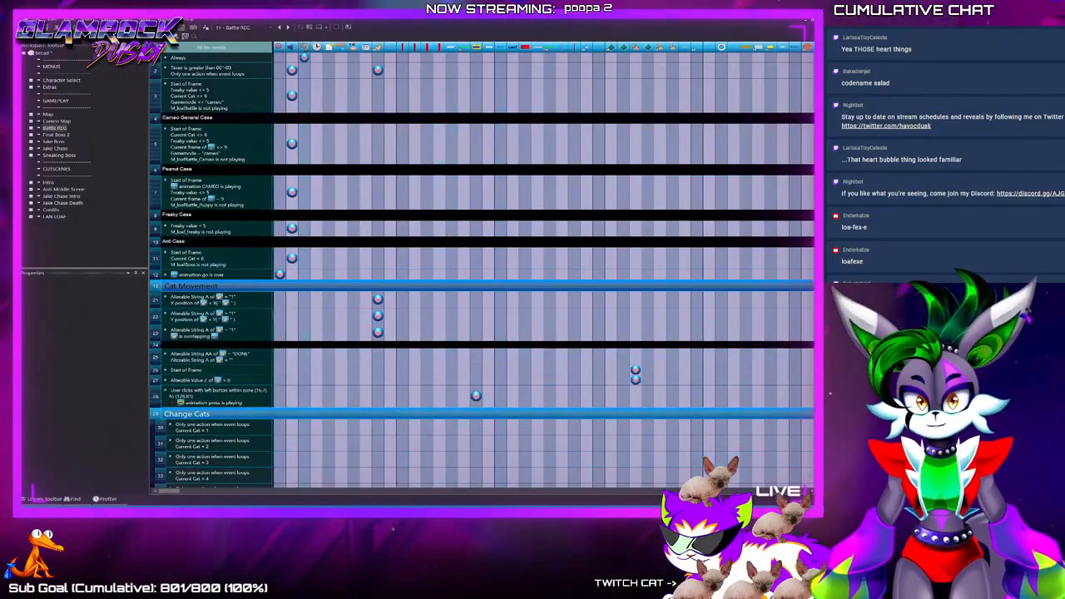
# Collapse the active chance and freaky cat event groups in the Change Cats section
pyautogui.scroll(-5, 482, 275)
pyautogui.scroll(-3, 483, 274)
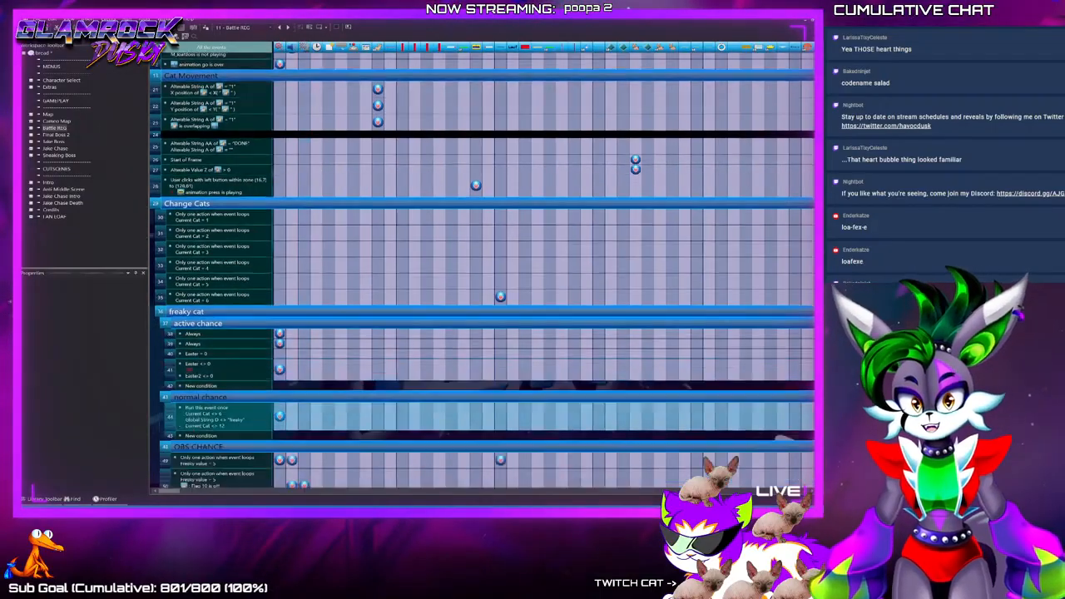
pyautogui.doubleClick(198, 265)
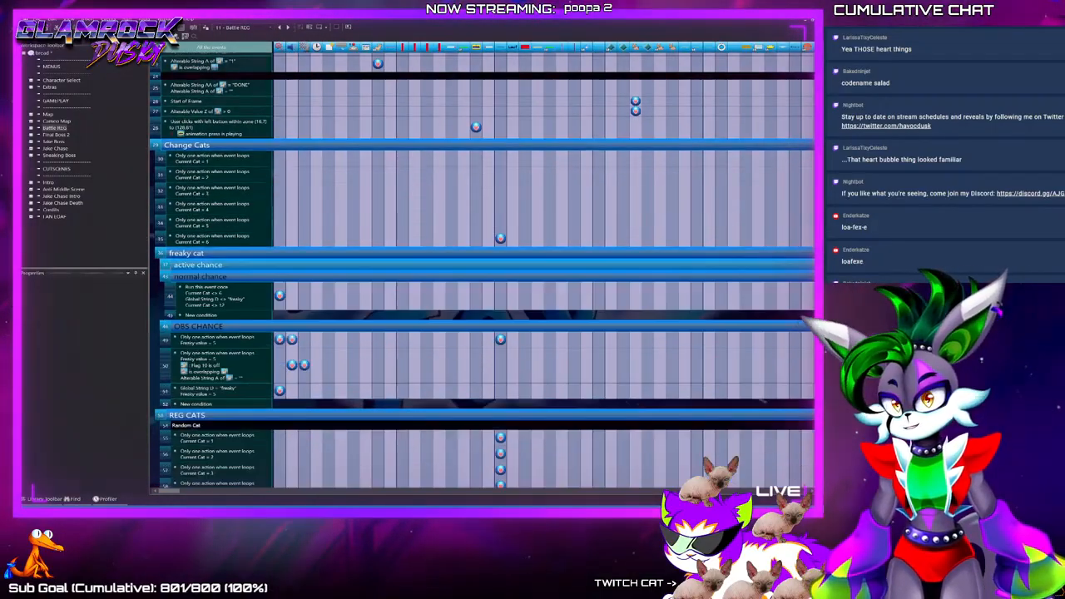
pyautogui.doubleClick(187, 253)
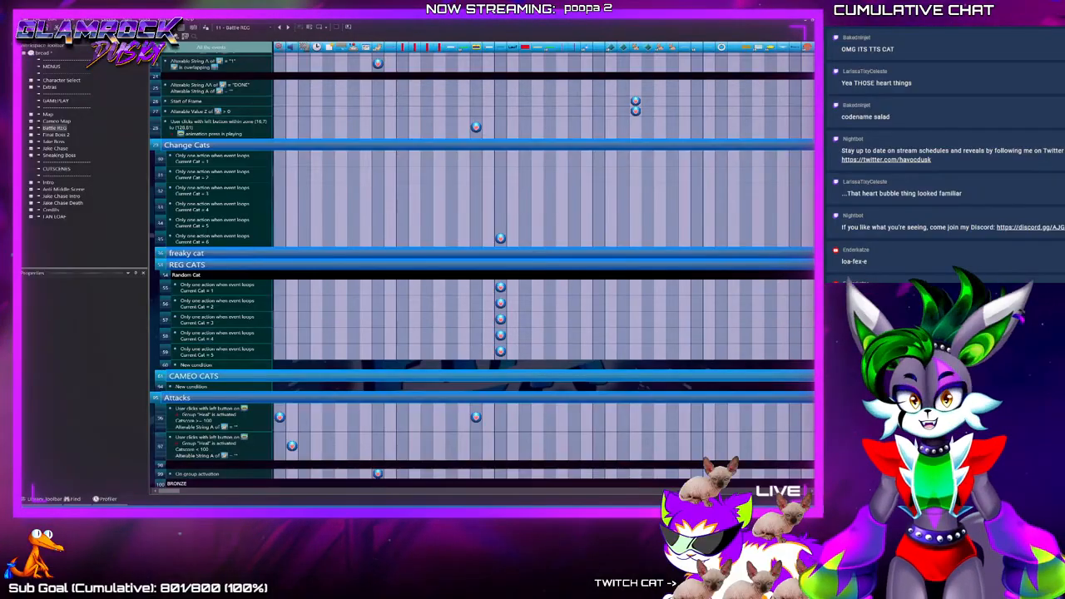
# Collapse the Attacks, special bar show and enemy-turn BRONZE event groups
pyautogui.scroll(-5, 483, 275)
pyautogui.scroll(-4, 217, 321)
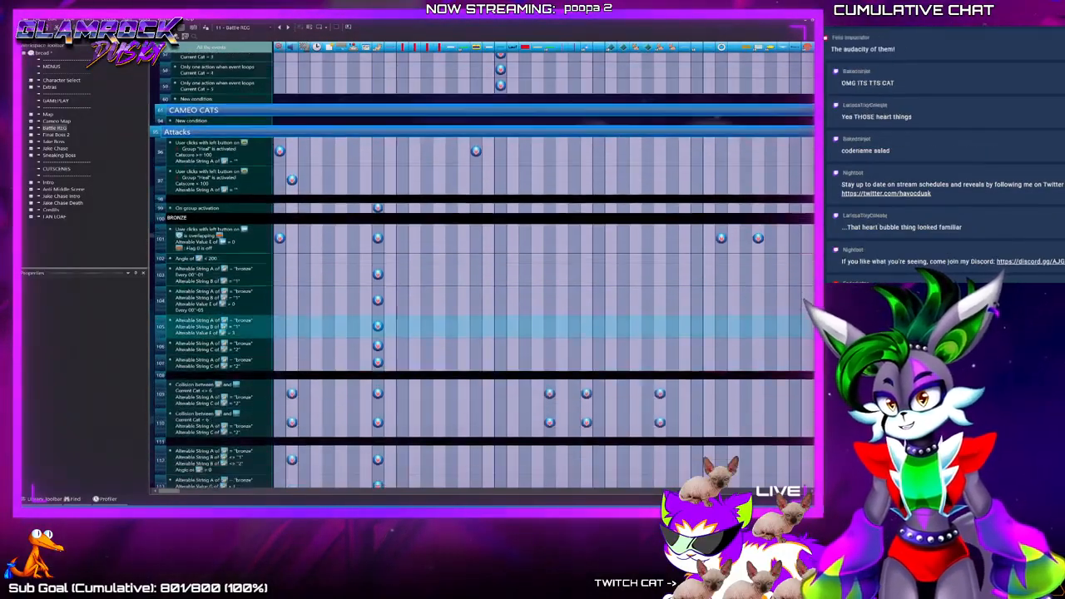
pyautogui.doubleClick(178, 133)
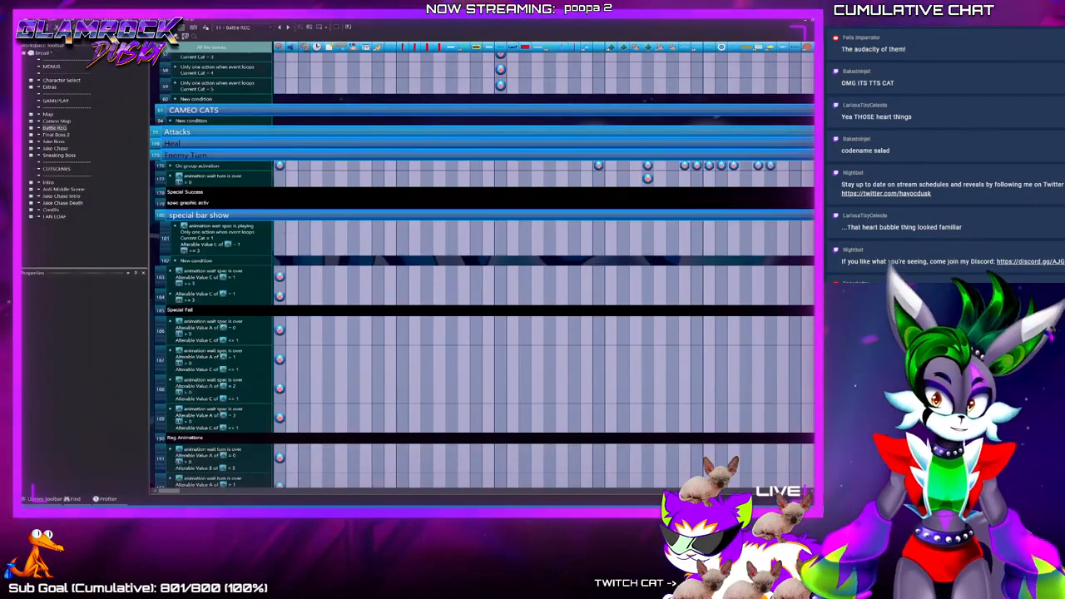
pyautogui.doubleClick(198, 215)
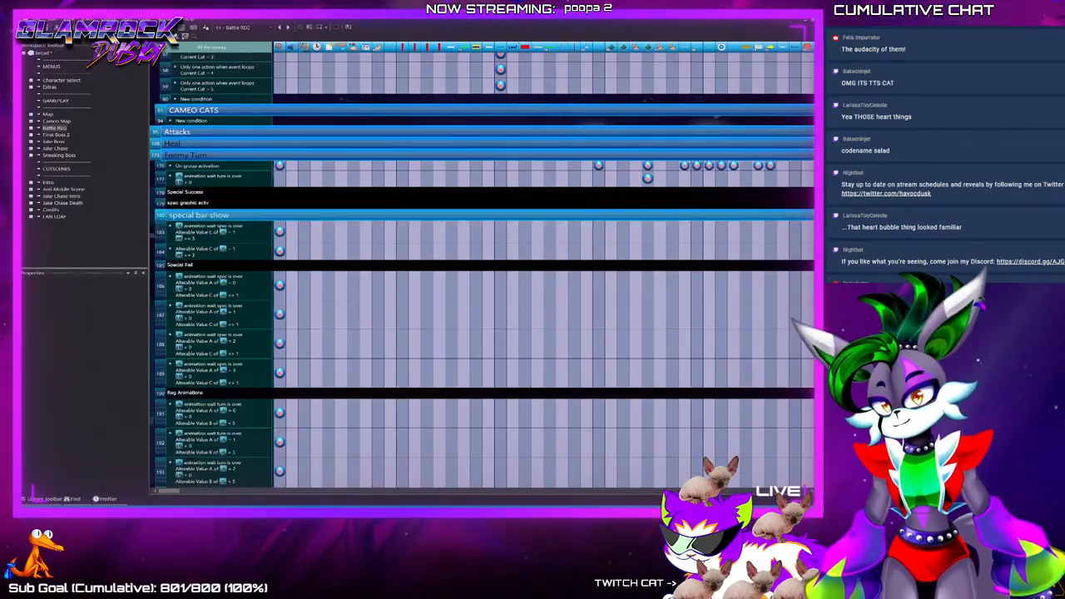
pyautogui.scroll(-8, 483, 275)
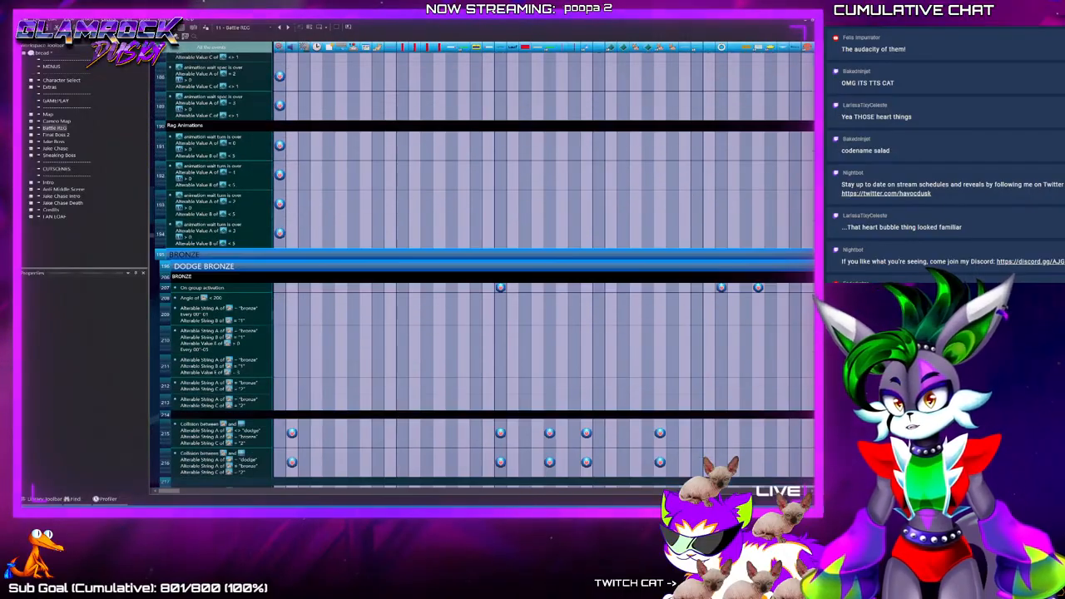
pyautogui.doubleClick(185, 255)
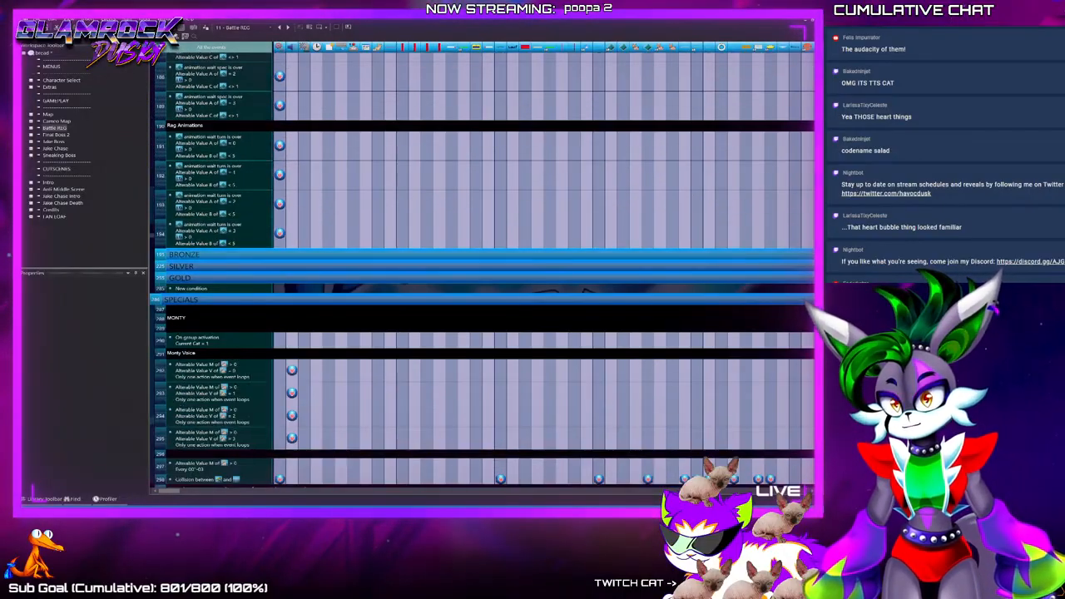
# Collapse the SPECIALS and Spec Trailing Effects event groups
pyautogui.doubleClick(184, 299)
pyautogui.click(200, 311)
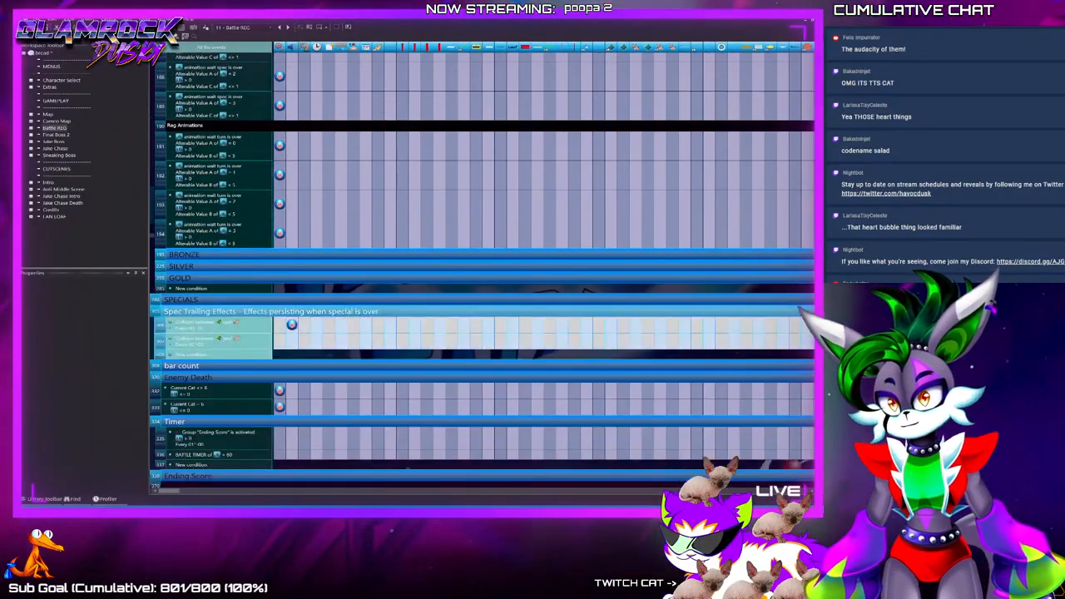
pyautogui.doubleClick(200, 312)
pyautogui.scroll(-5, 200, 314)
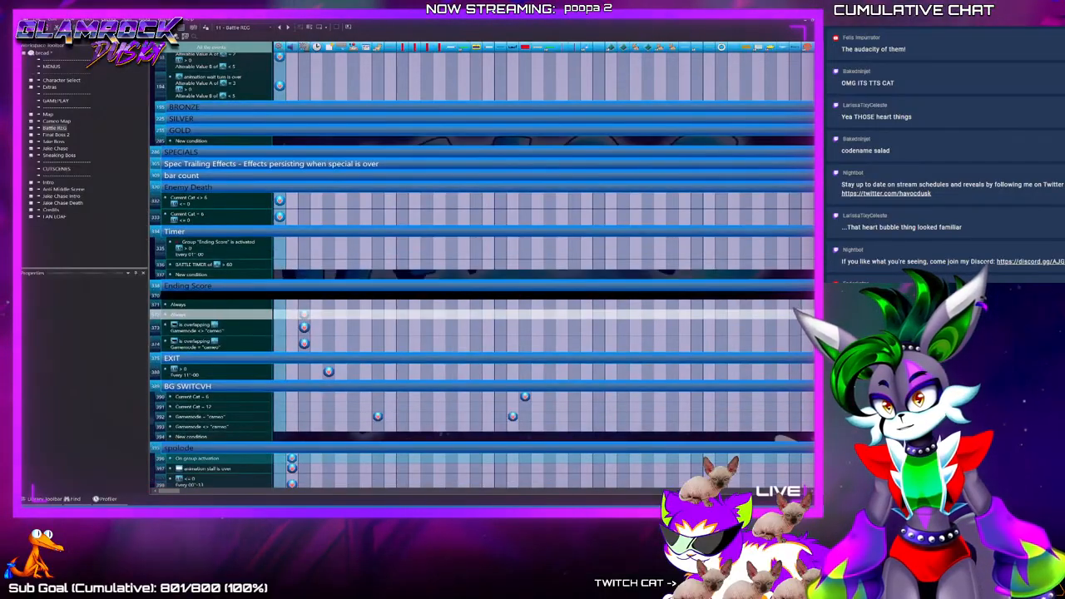
pyautogui.scroll(-3, 481, 267)
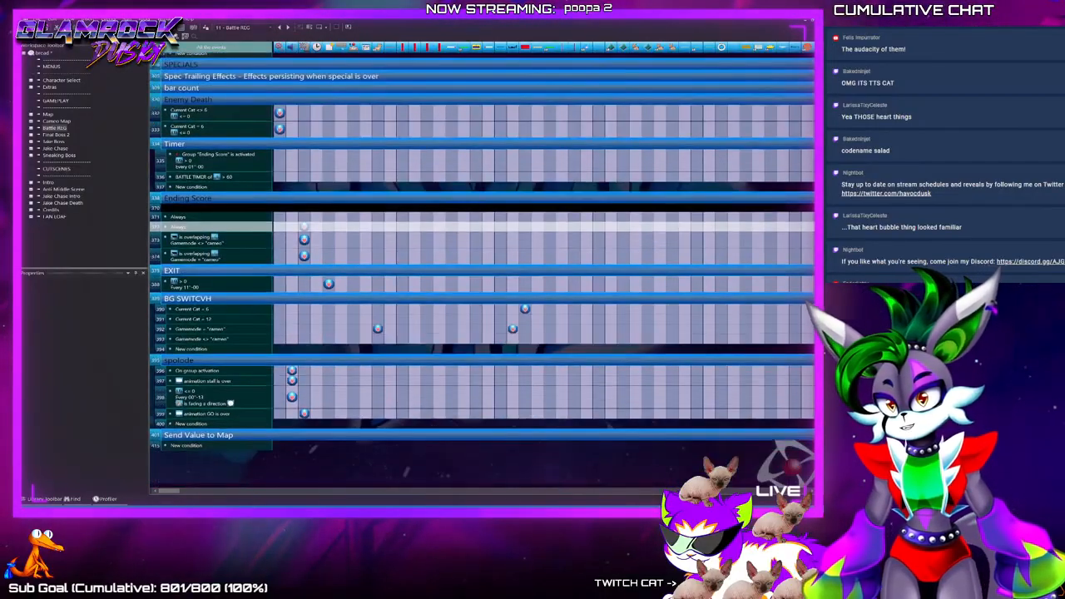
pyautogui.scroll(1, 481, 266)
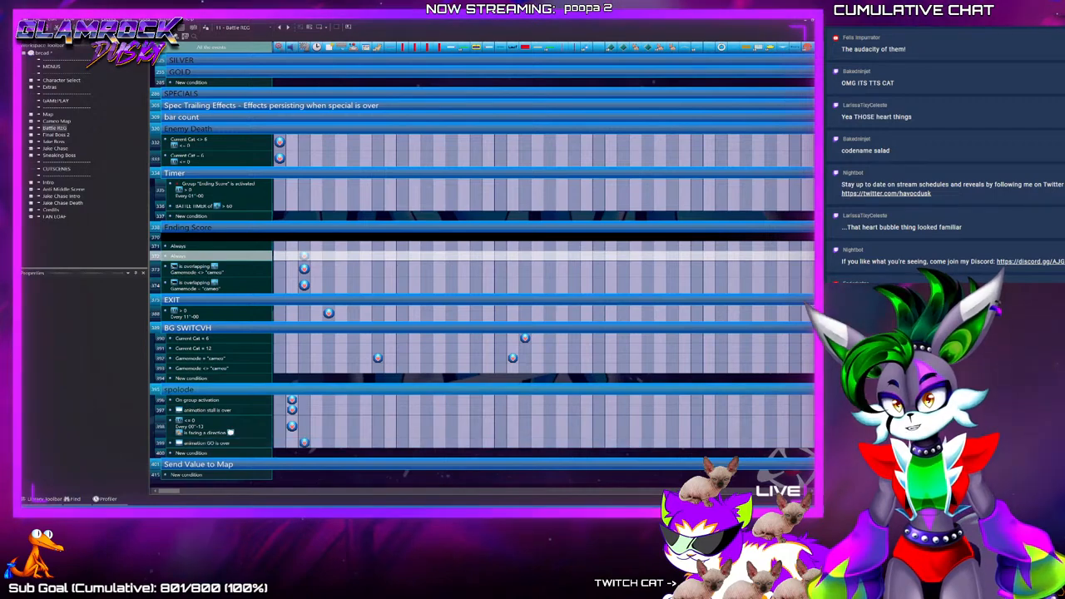
pyautogui.scroll(4, 481, 266)
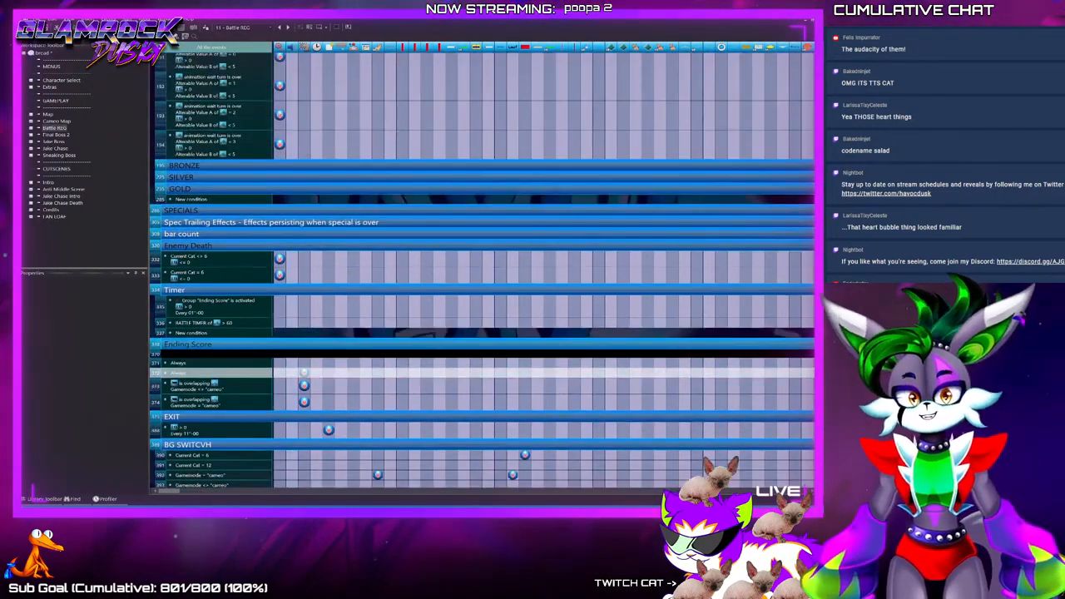
pyautogui.scroll(-5, 481, 267)
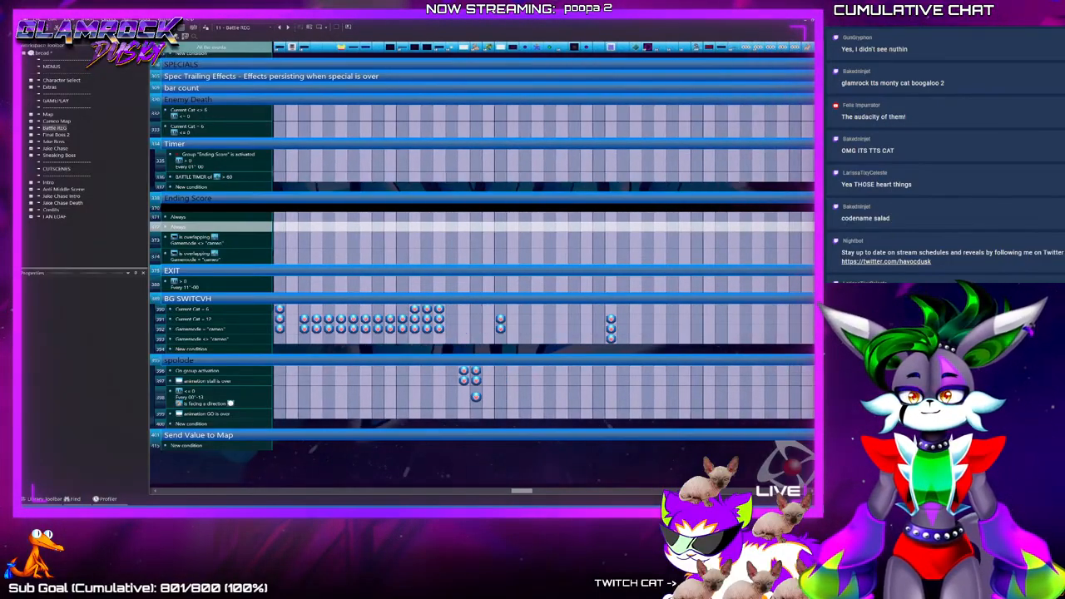
# Filter the event list to the Enemy Cat object's events, and show all events again at the Change Cats group
pyautogui.click(476, 48)
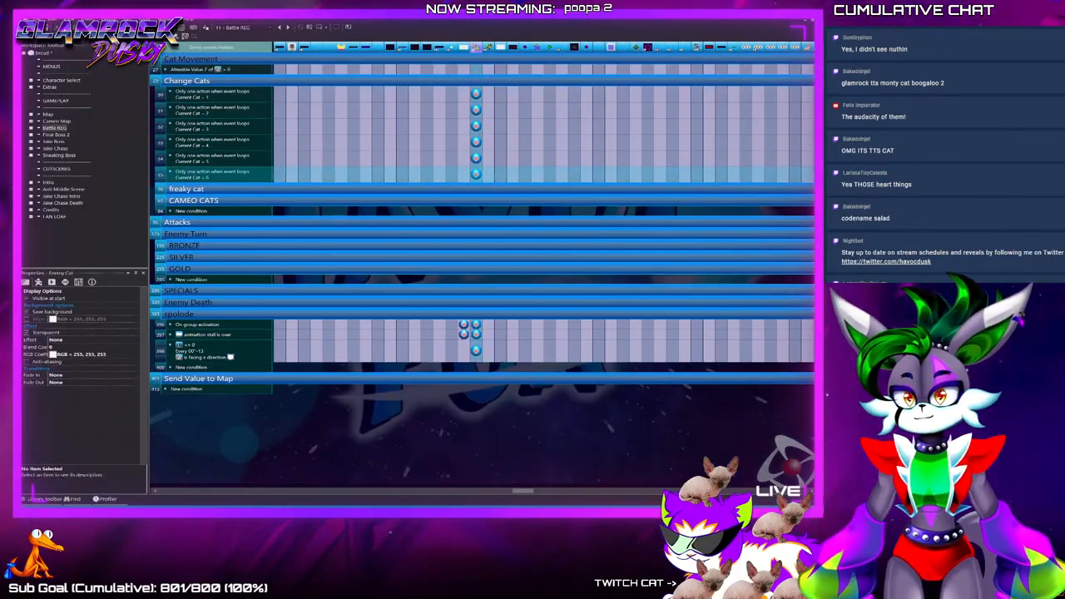
pyautogui.click(476, 48)
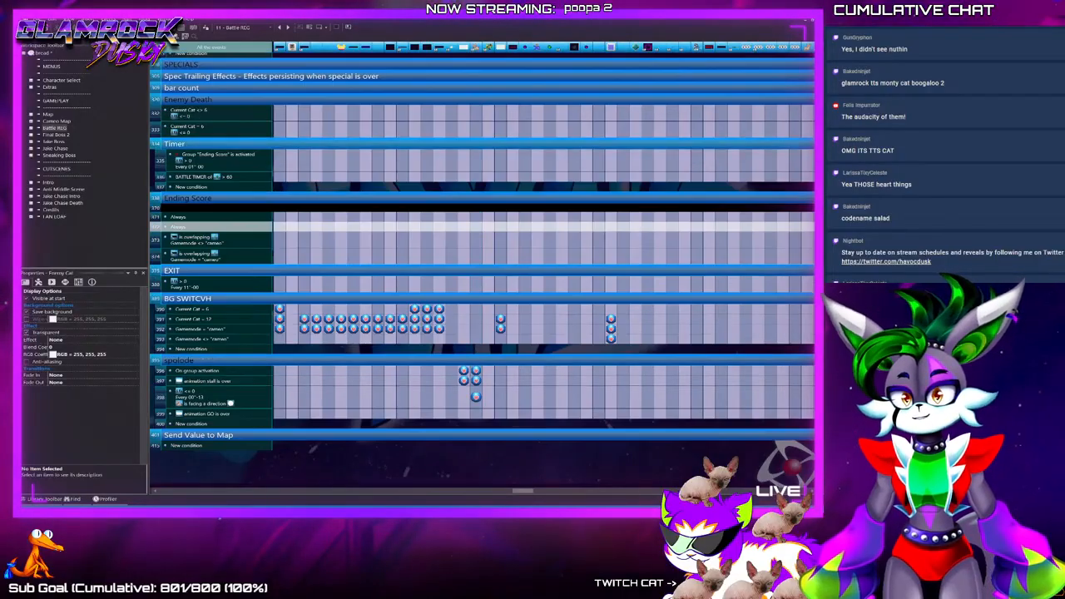
pyautogui.scroll(12, 318, 250)
pyautogui.scroll(5, 374, 350)
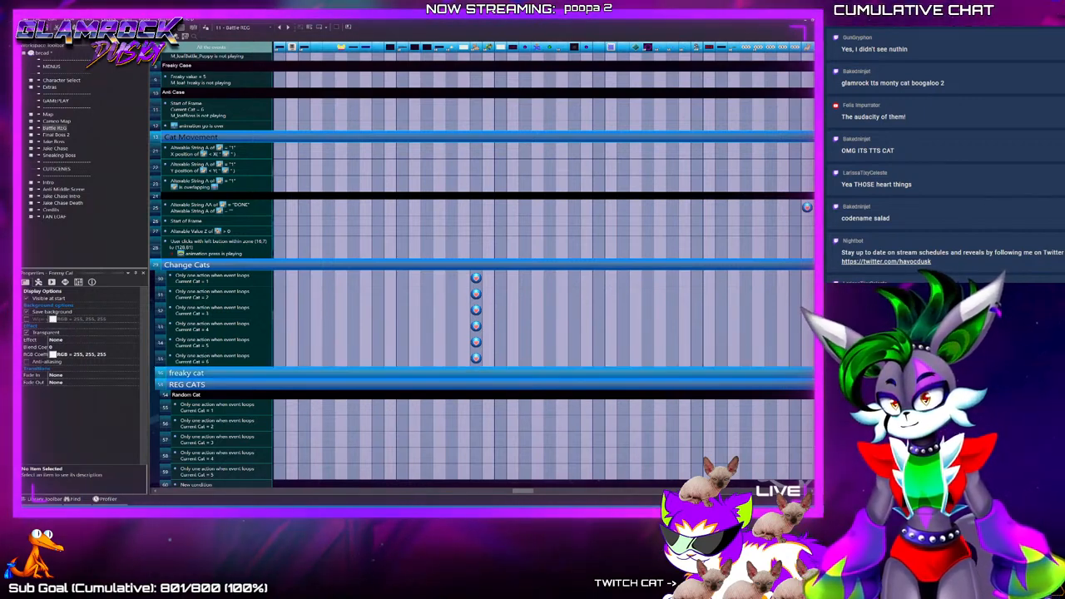
# Duplicate the Current Cat = 6 event of Change Cats and move the copy into a new Extra Cats group
pyautogui.hotkey('ctrl', 'v')
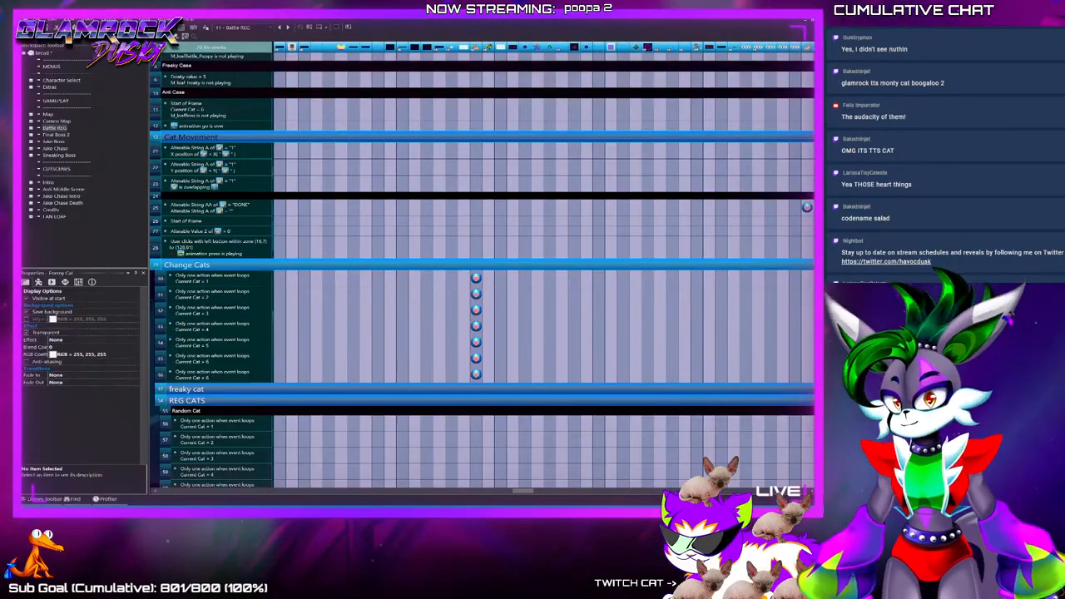
pyautogui.press('Return')
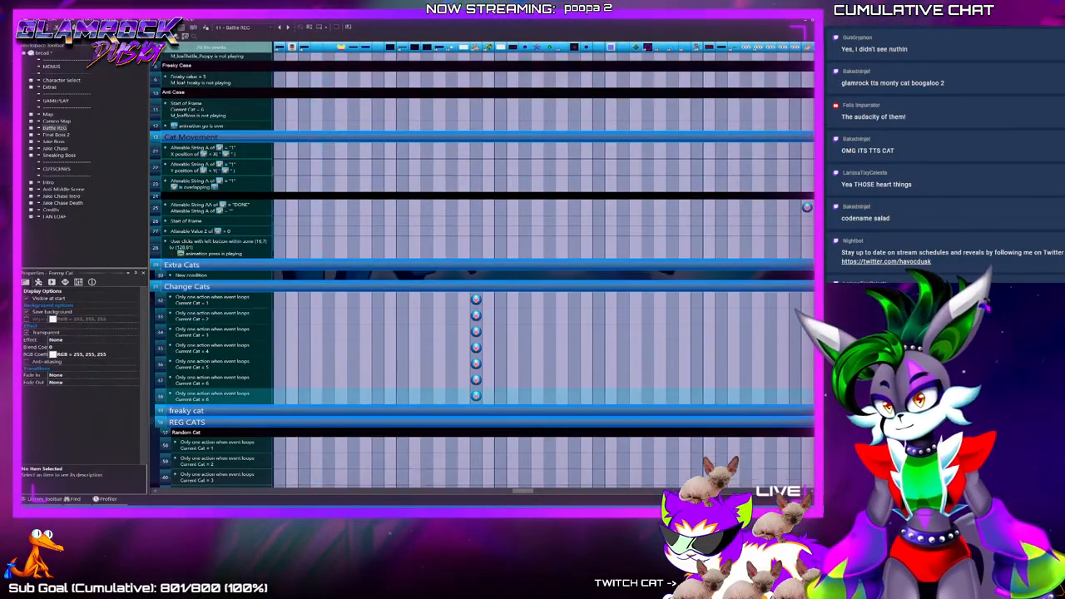
pyautogui.click(161, 397)
pyautogui.moveTo(160, 397); pyautogui.dragTo(161, 275)
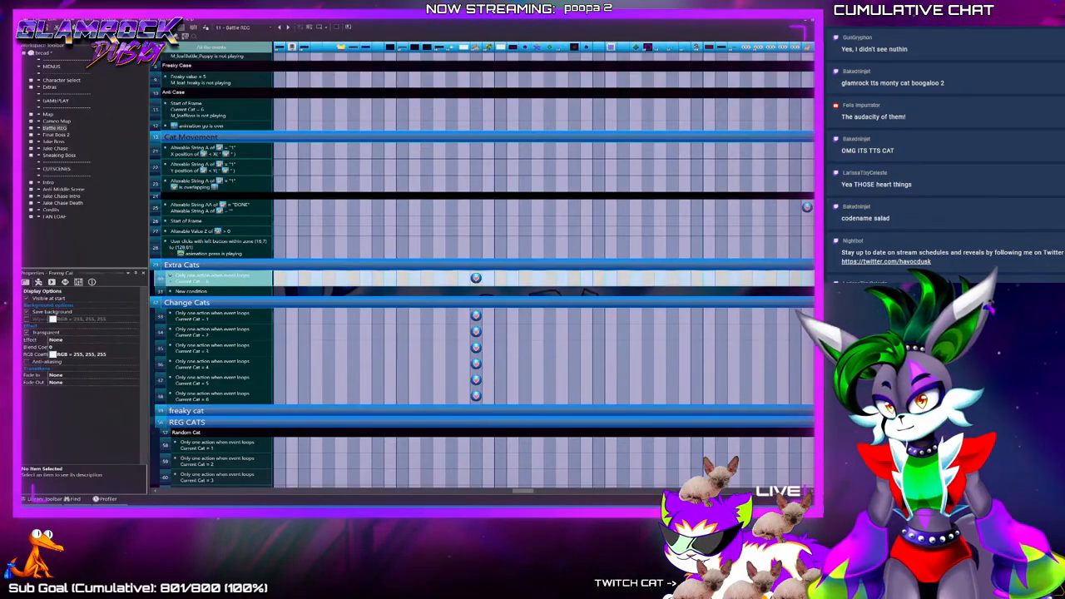
pyautogui.click(161, 278)
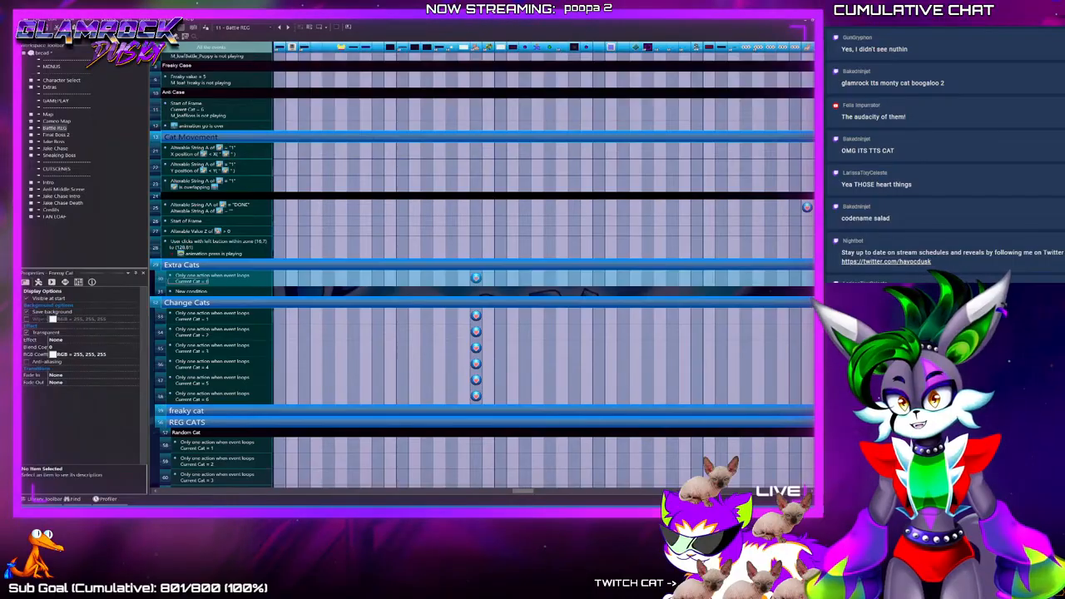
# Expand the CAMEO CATS group, examine which Current Cat numbers its events use, and collapse it again
pyautogui.scroll(-3, 481, 270)
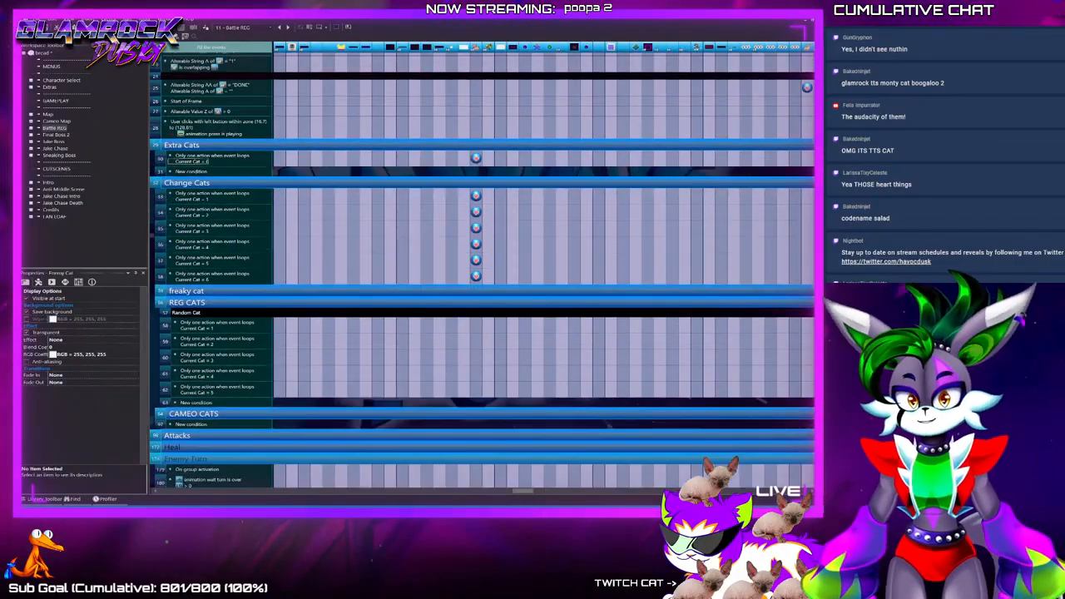
pyautogui.scroll(-2, 199, 453)
pyautogui.doubleClick(197, 354)
pyautogui.scroll(-3, 200, 375)
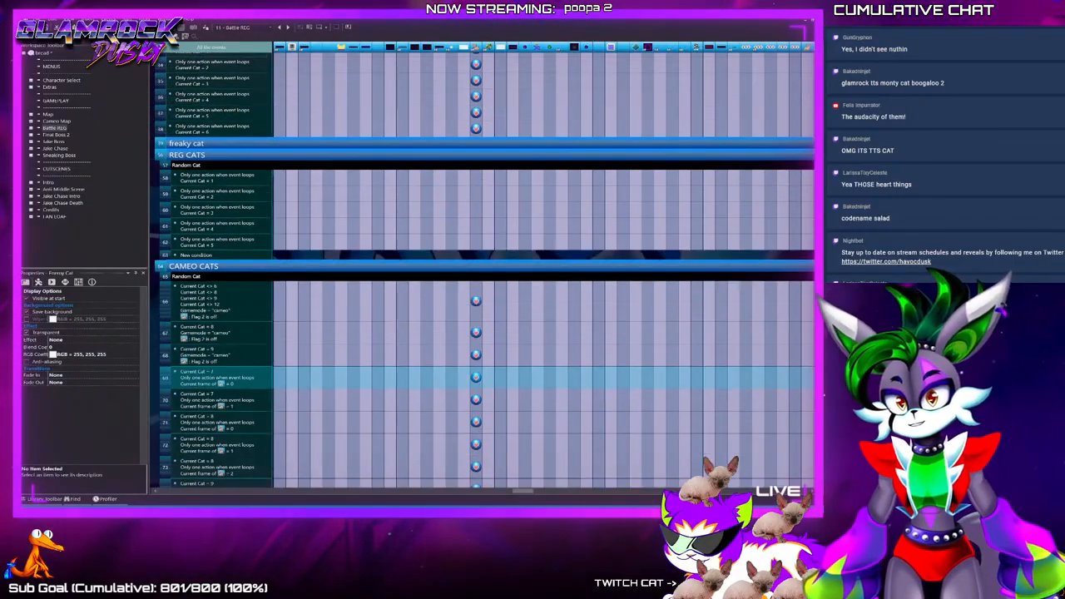
pyautogui.scroll(-7, 481, 267)
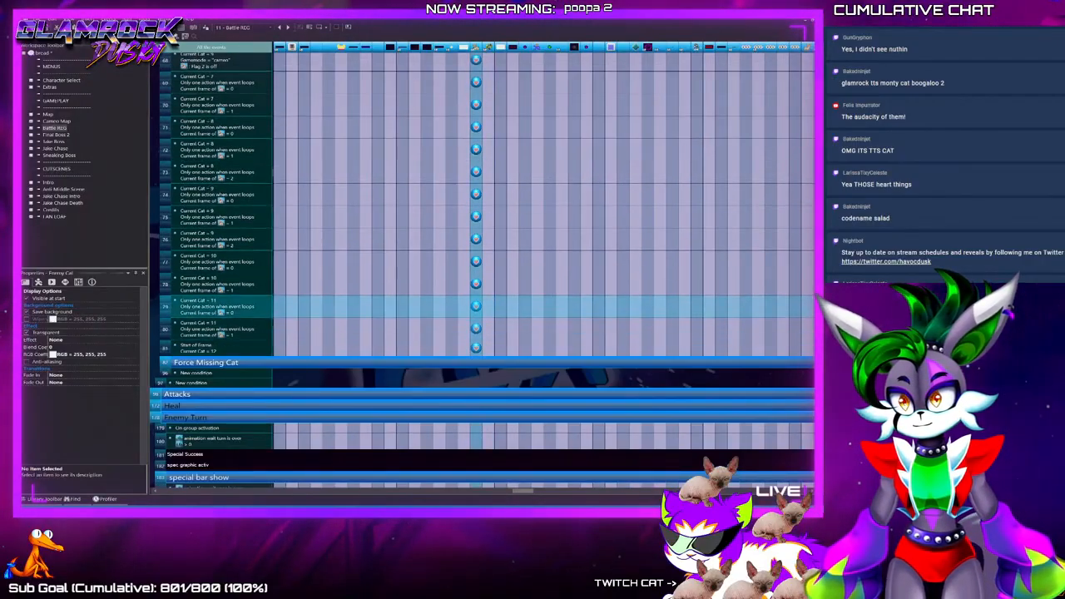
pyautogui.scroll(6, 428, 408)
pyautogui.doubleClick(197, 208)
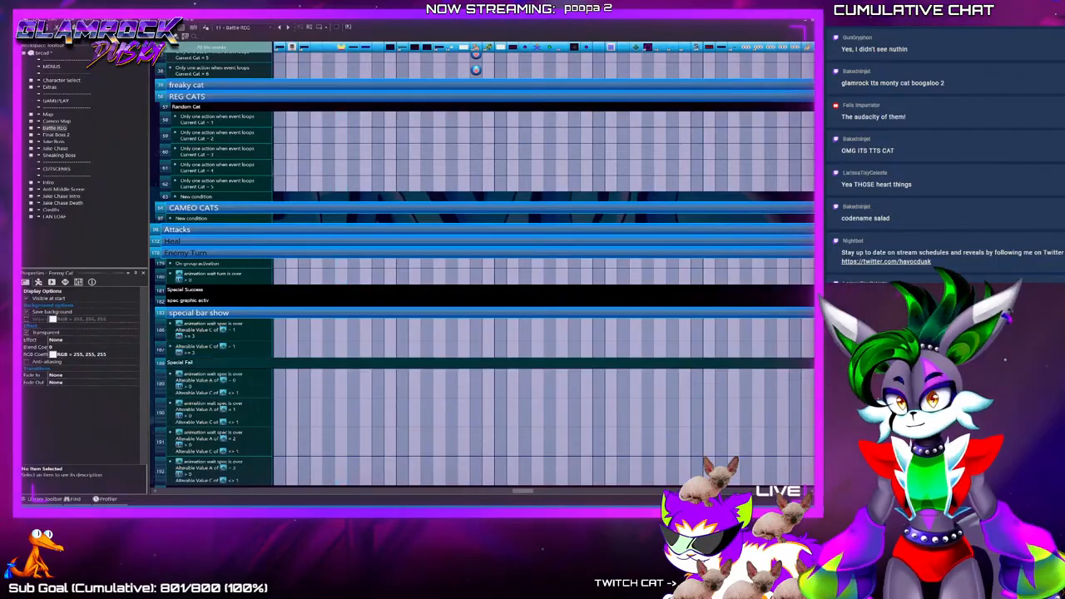
pyautogui.scroll(5, 341, 349)
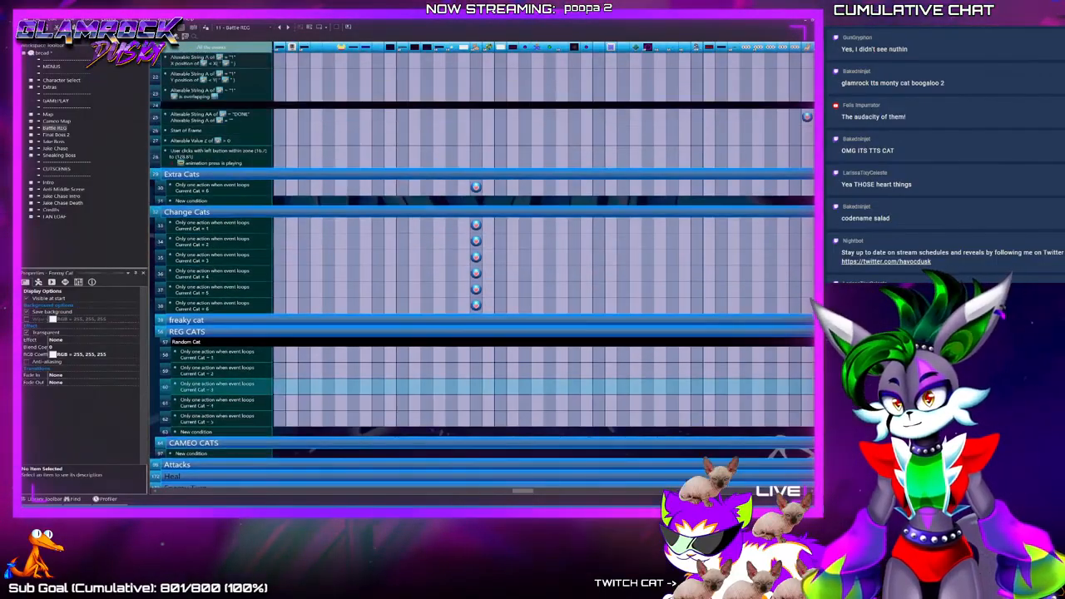
pyautogui.scroll(-15, 482, 266)
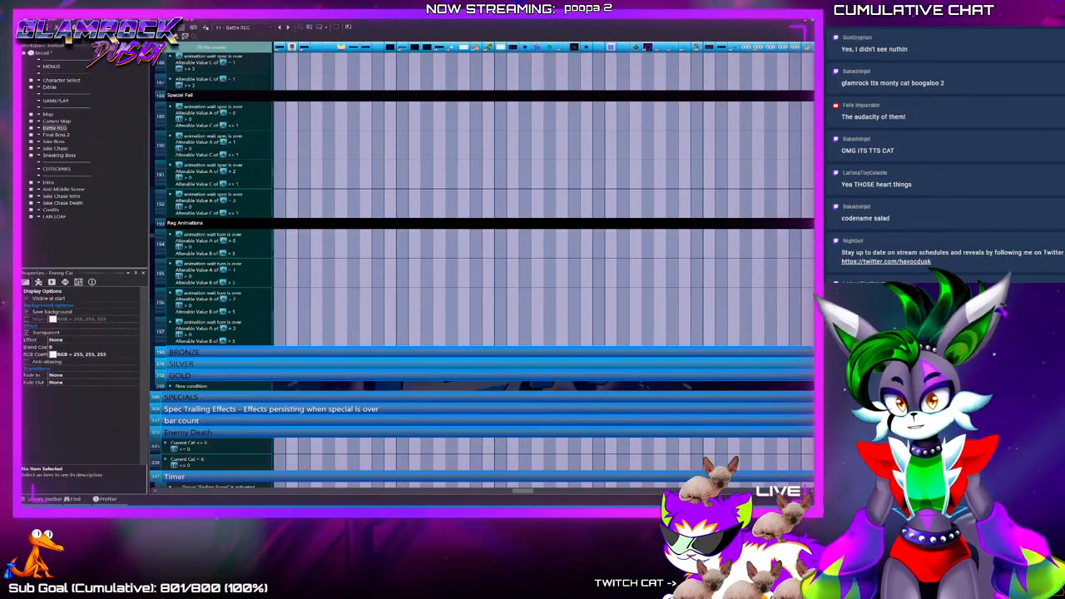
pyautogui.scroll(3, 791, 326)
pyautogui.scroll(3, 778, 322)
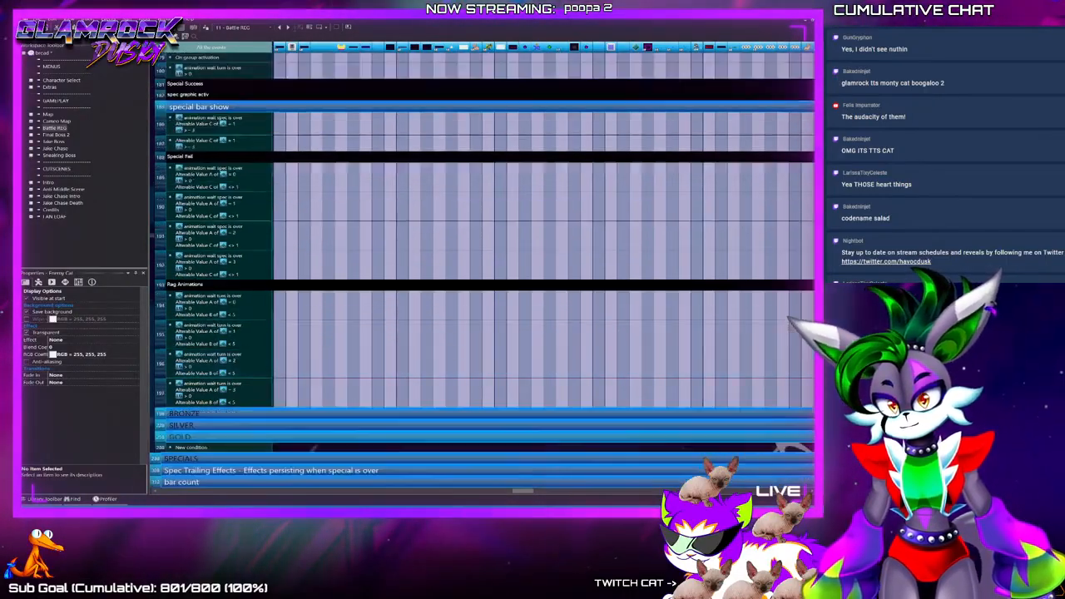
pyautogui.scroll(3, 483, 270)
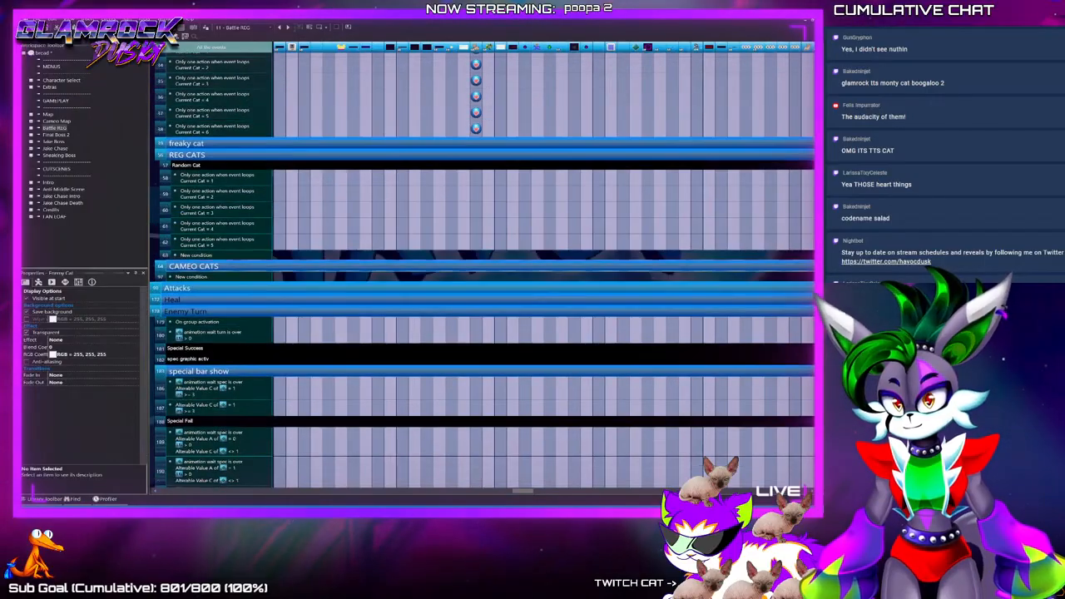
# Recheck the cat numbers in the CAMEO CATS group and set the Extra Cats event's condition to Current Cat = 16
pyautogui.doubleClick(194, 266)
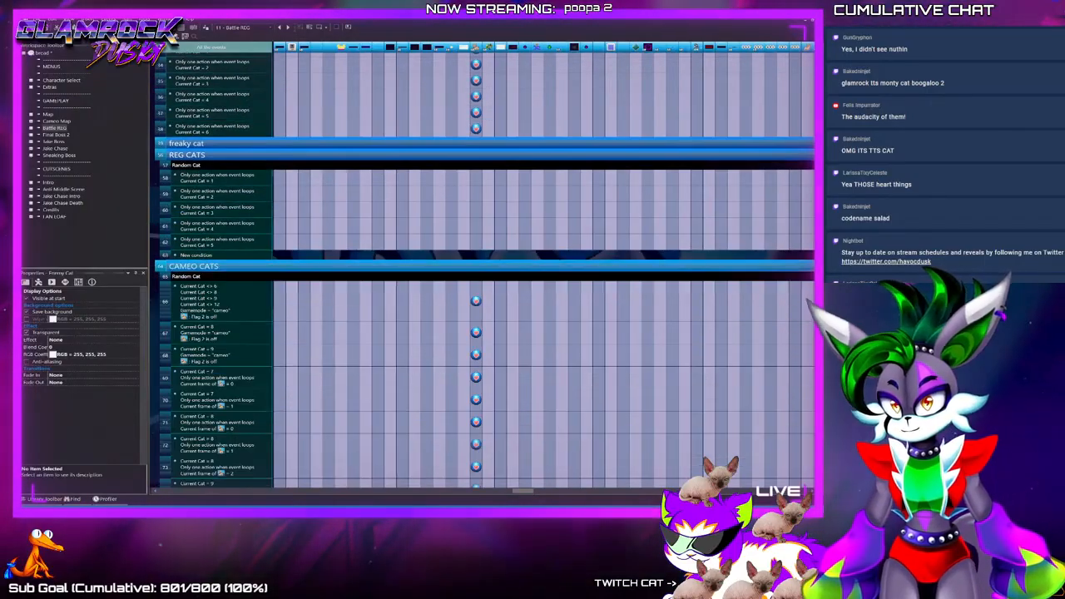
pyautogui.click(165, 301)
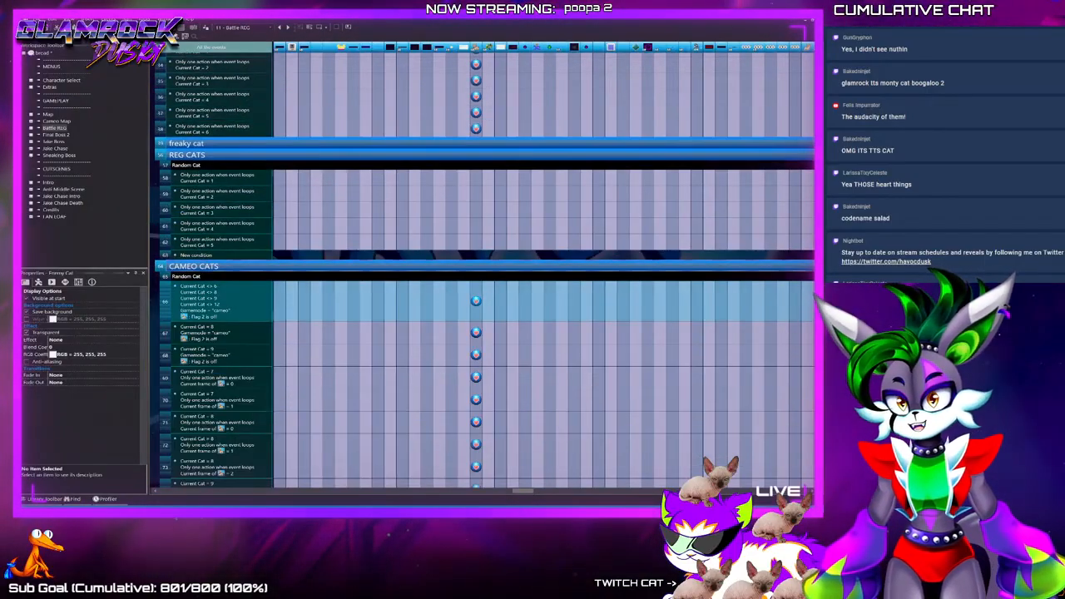
pyautogui.press('Down')
pyautogui.press('Down')
pyautogui.press('Down')
pyautogui.press('Down')
pyautogui.press('Down')
pyautogui.press('Down')
pyautogui.press('Down')
pyautogui.press('Down')
pyautogui.press('Down')
pyautogui.press('Down')
pyautogui.press('Down')
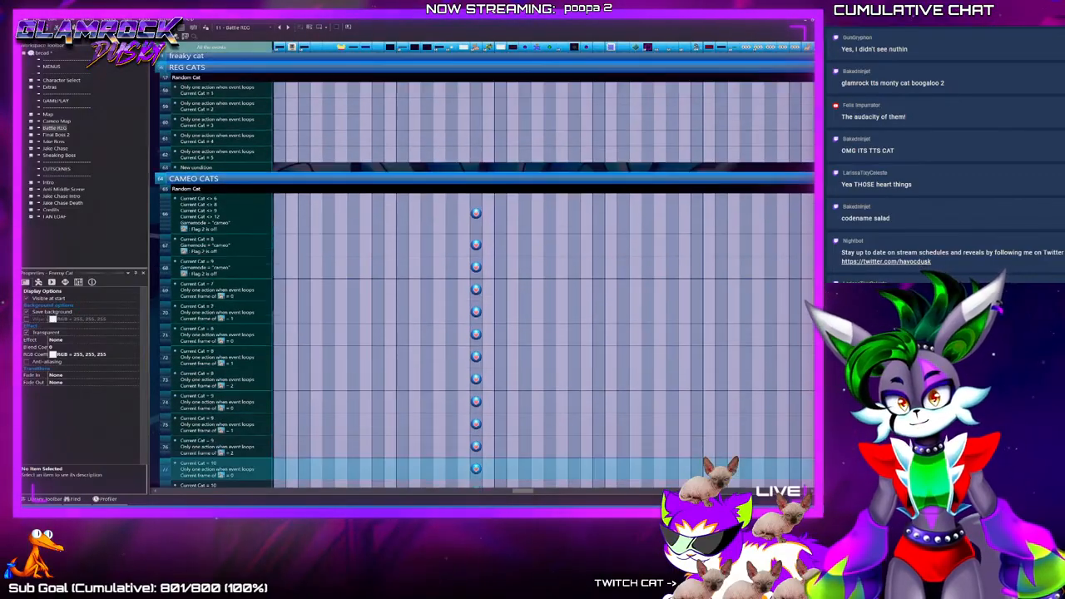
pyautogui.scroll(-3, 483, 274)
pyautogui.scroll(8, 482, 274)
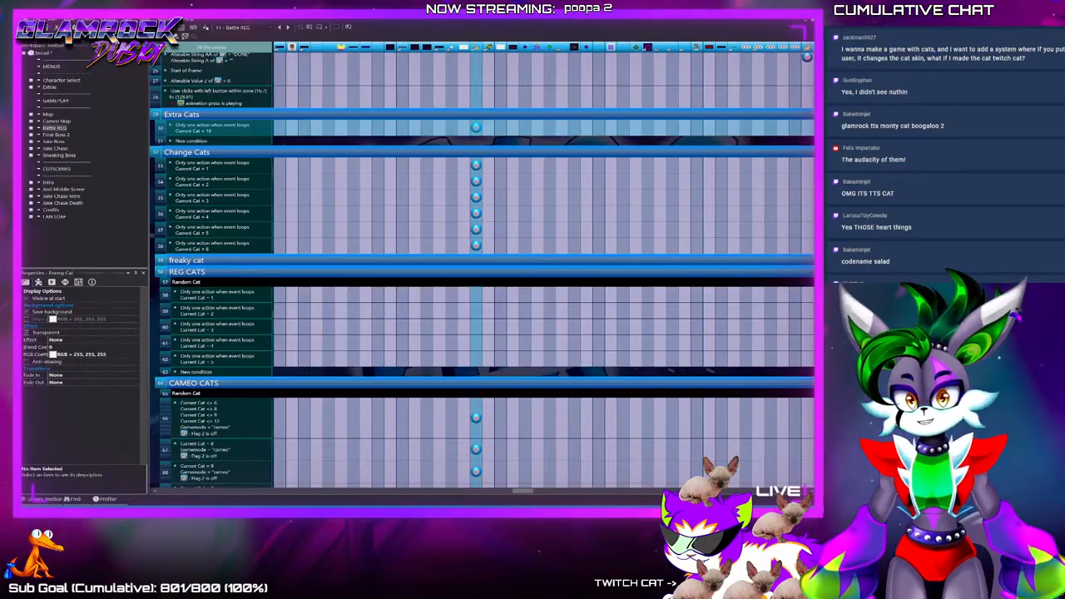
pyautogui.scroll(3, 353, 474)
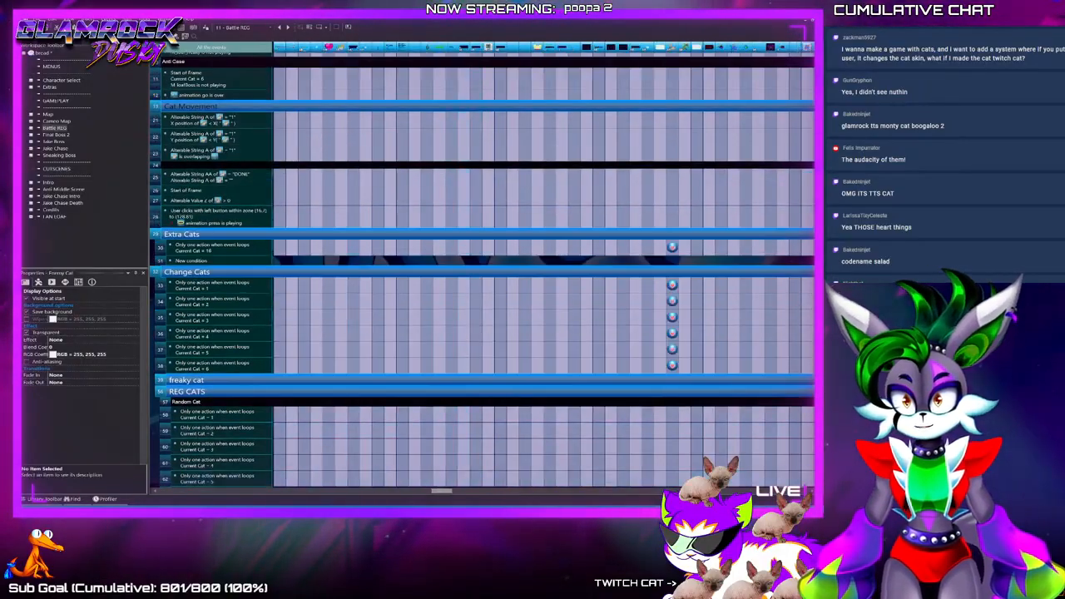
pyautogui.scroll(4, 354, 474)
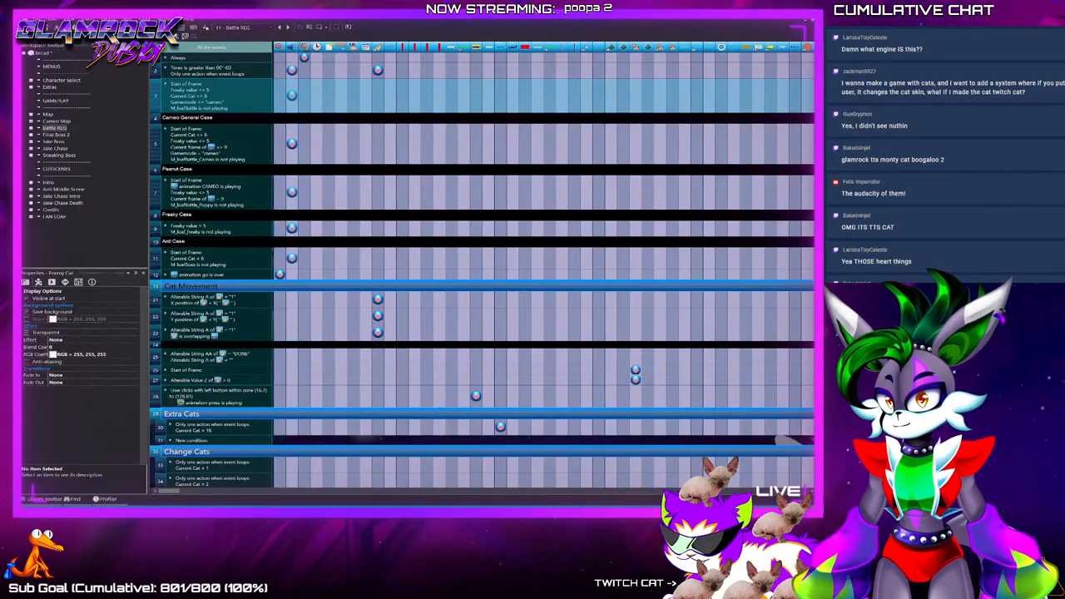
pyautogui.click(155, 96)
pyautogui.hotkey('ctrl', 'v')
pyautogui.click(156, 86)
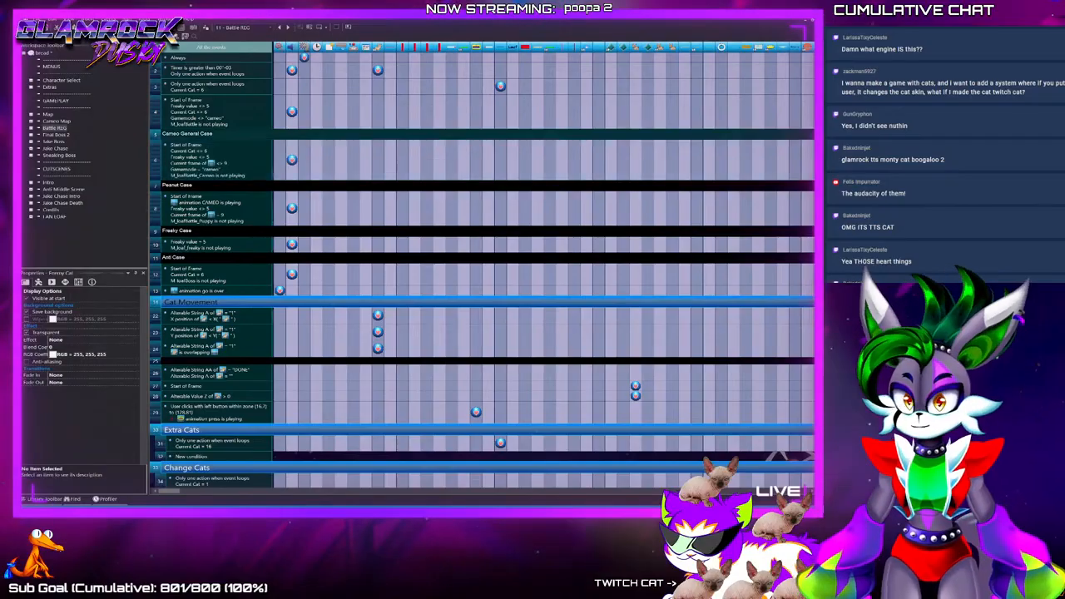
pyautogui.press('Delete')
# Duplicate the first Start of Frame battle music event and set the copy to Current Cat = 16 and sample M_loafBattle_salad
pyautogui.click(156, 96)
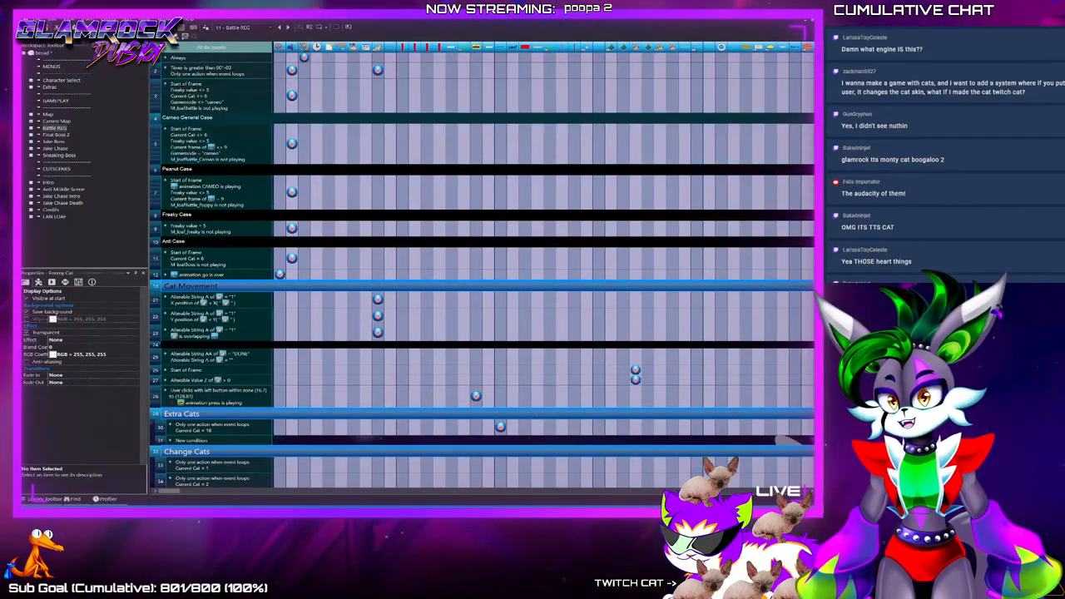
pyautogui.hotkey('ctrl', 'v')
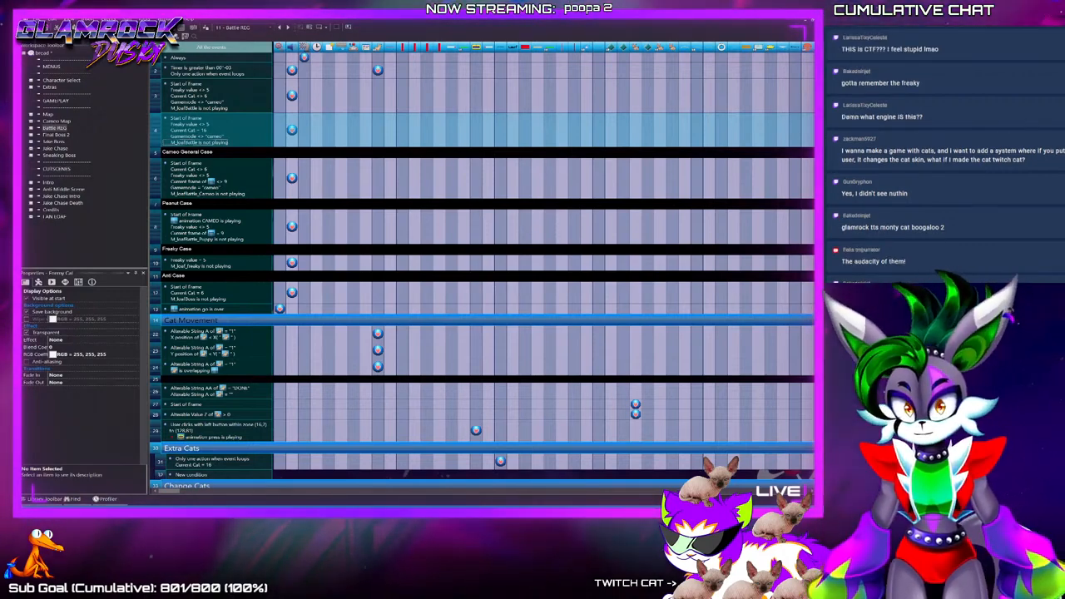
pyautogui.click(524, 367)
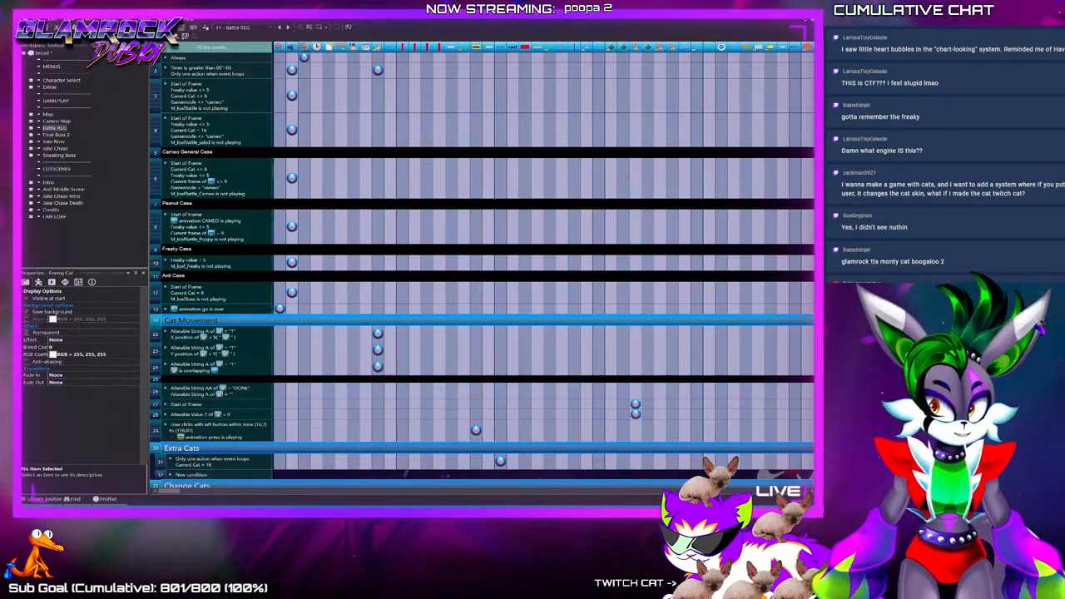
pyautogui.scroll(-20, 476, 377)
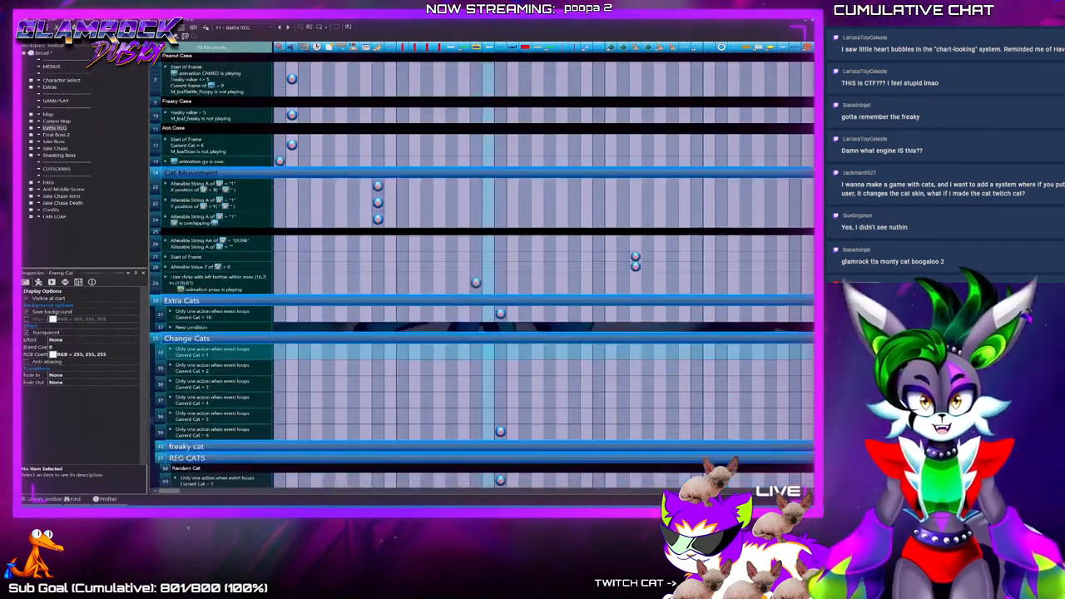
pyautogui.scroll(-5, 476, 377)
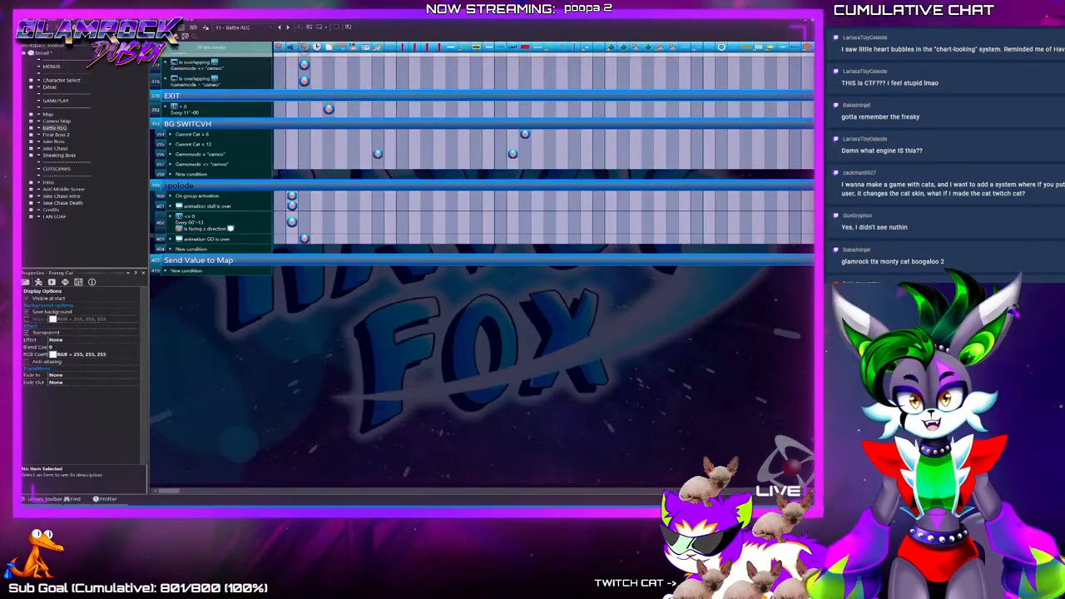
pyautogui.scroll(3, 597, 382)
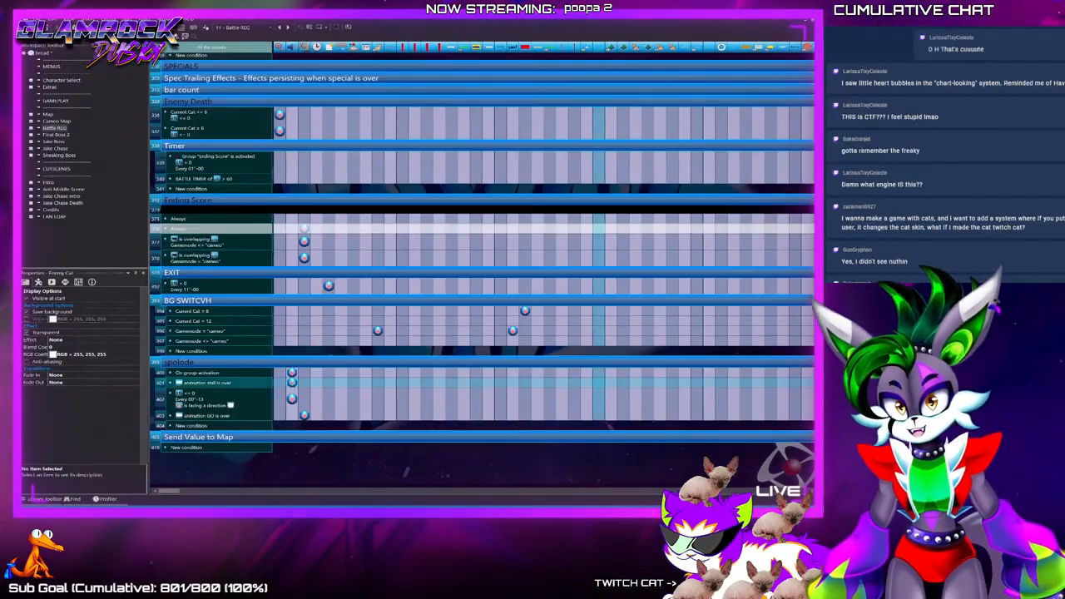
pyautogui.scroll(10, 483, 266)
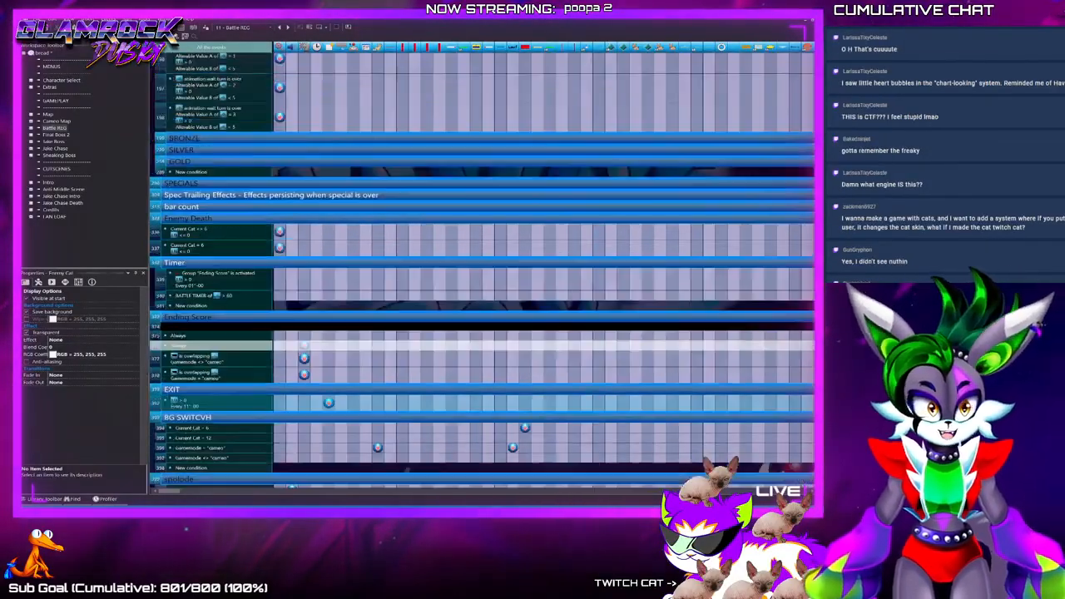
# Review the Extra Cats, Change Cats and battle music events in Battle REG, and test-run the frame
pyautogui.scroll(3, 598, 433)
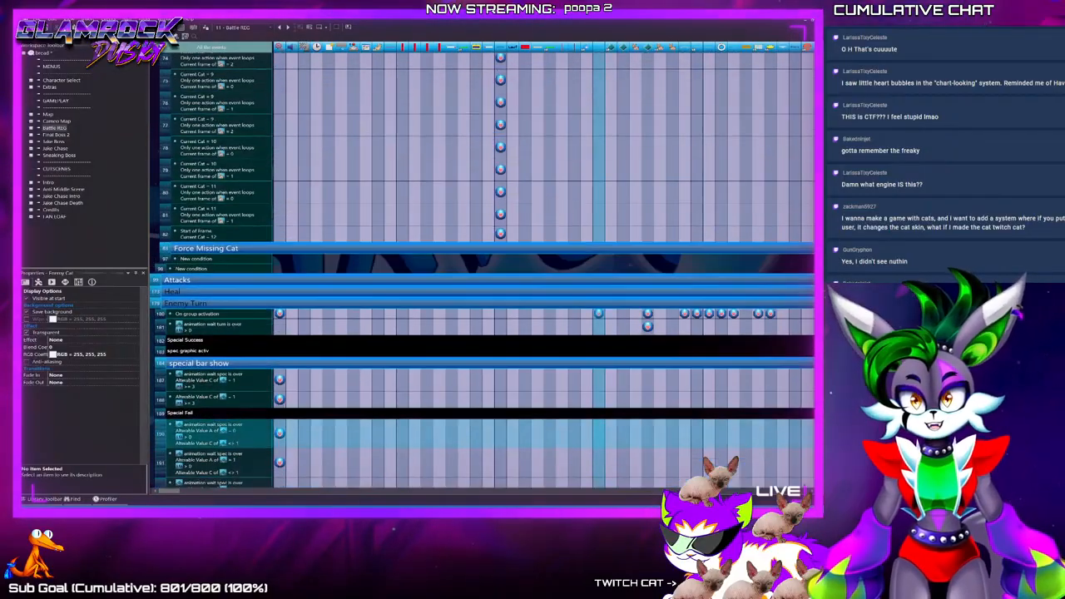
pyautogui.scroll(2, 482, 266)
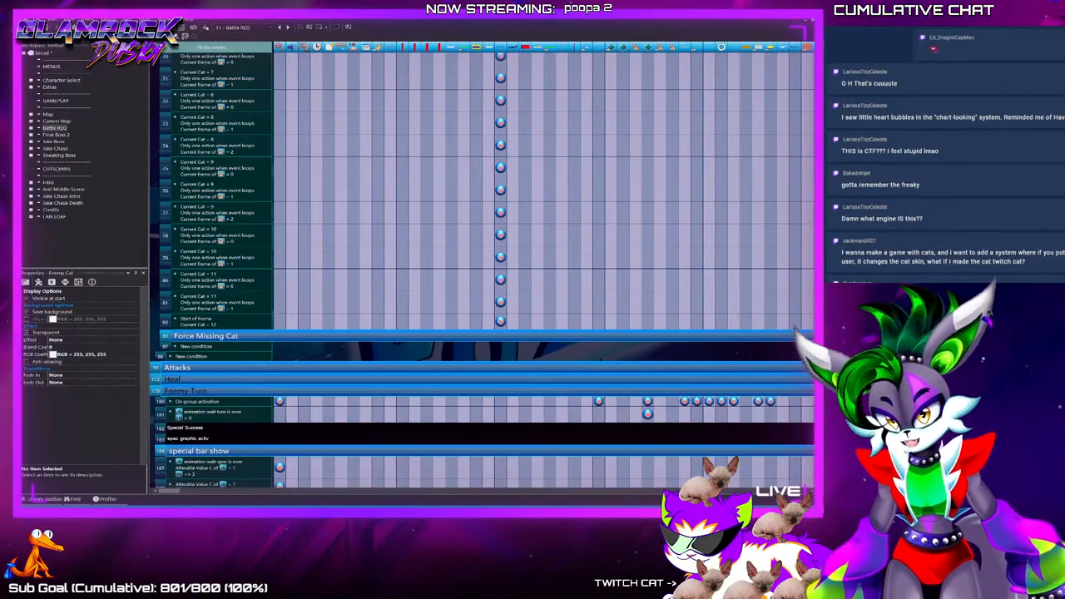
pyautogui.scroll(5, 549, 350)
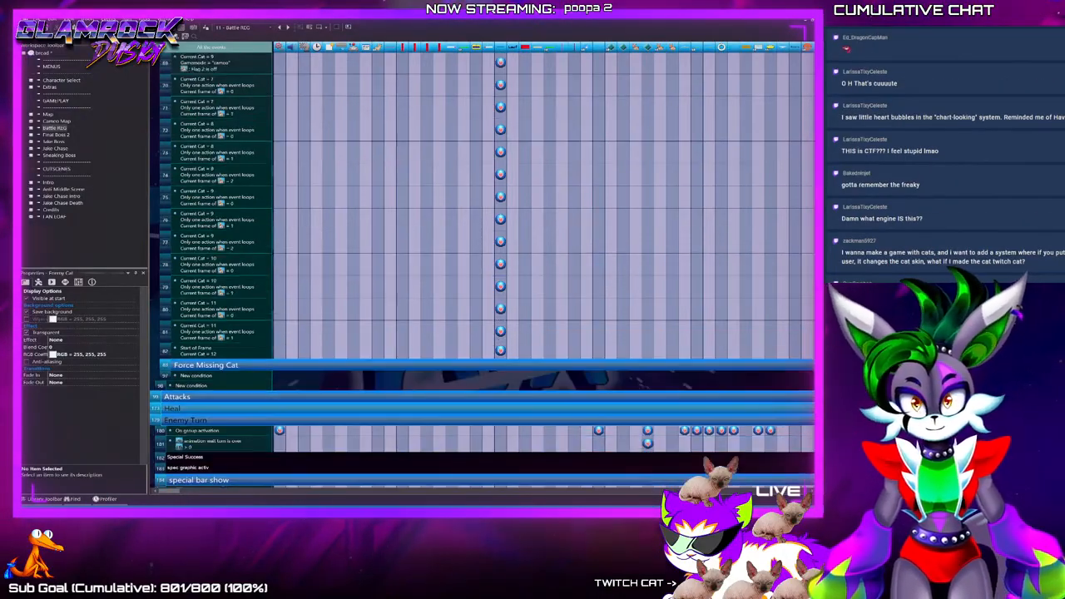
pyautogui.scroll(3, 549, 349)
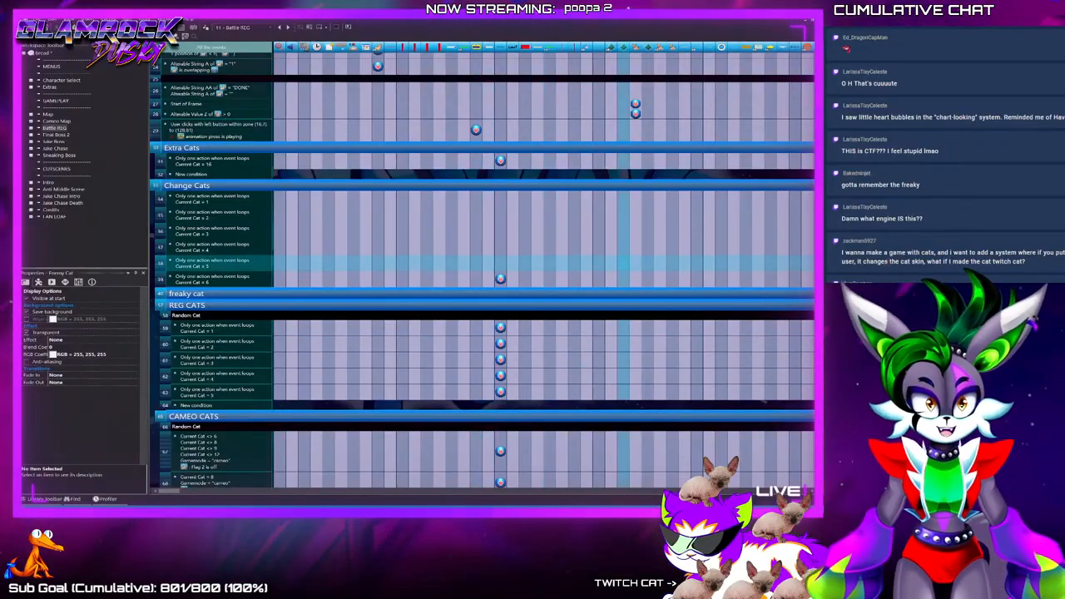
pyautogui.scroll(2, 532, 333)
pyautogui.scroll(4, 501, 368)
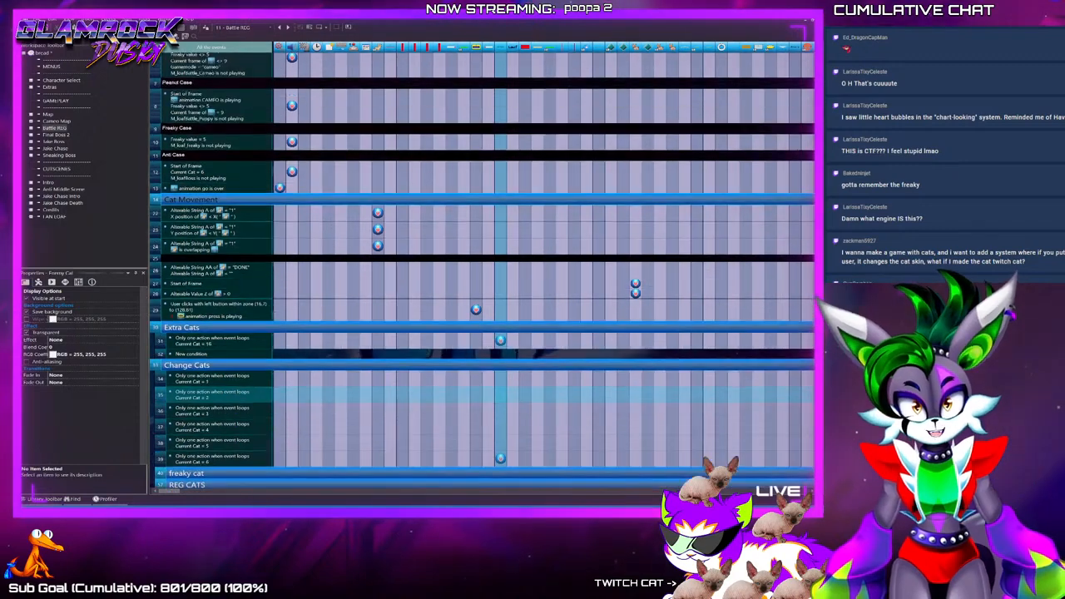
pyautogui.scroll(-4, 501, 368)
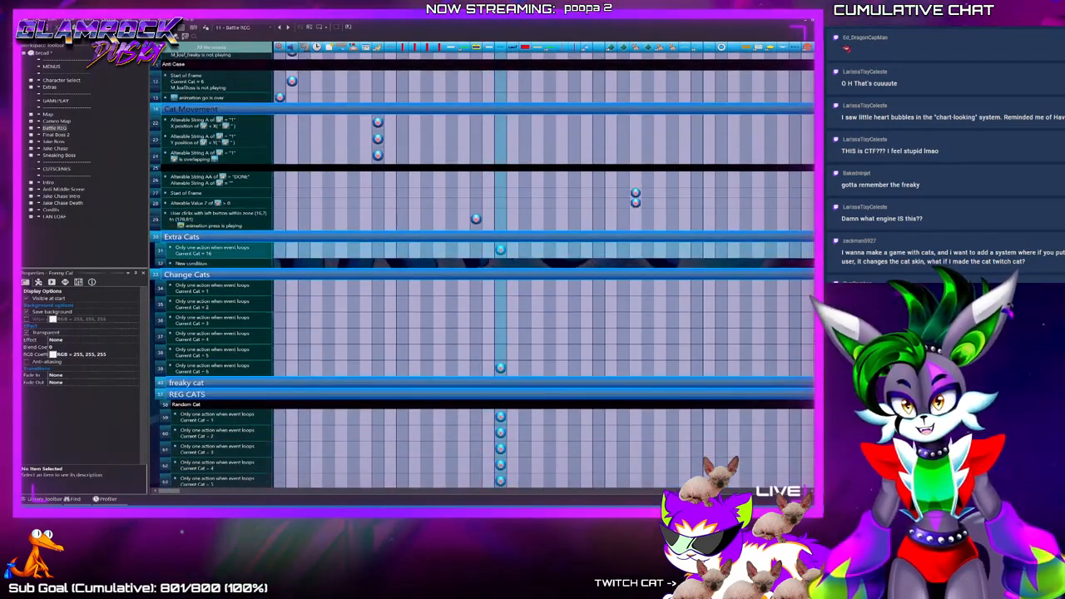
pyautogui.scroll(4, 512, 287)
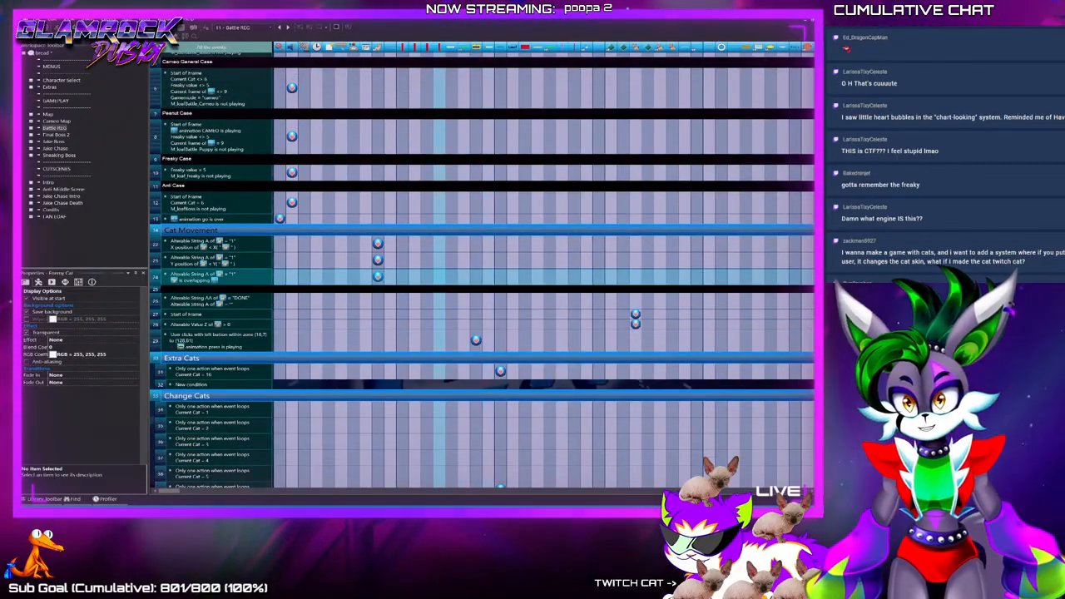
pyautogui.press('F7')
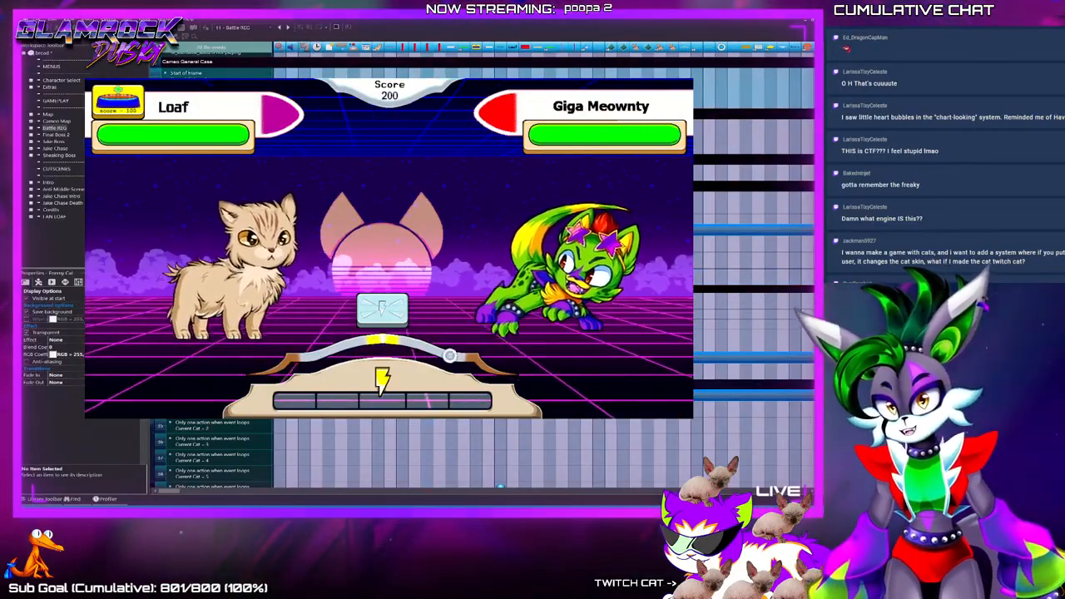
pyautogui.click(683, 78)
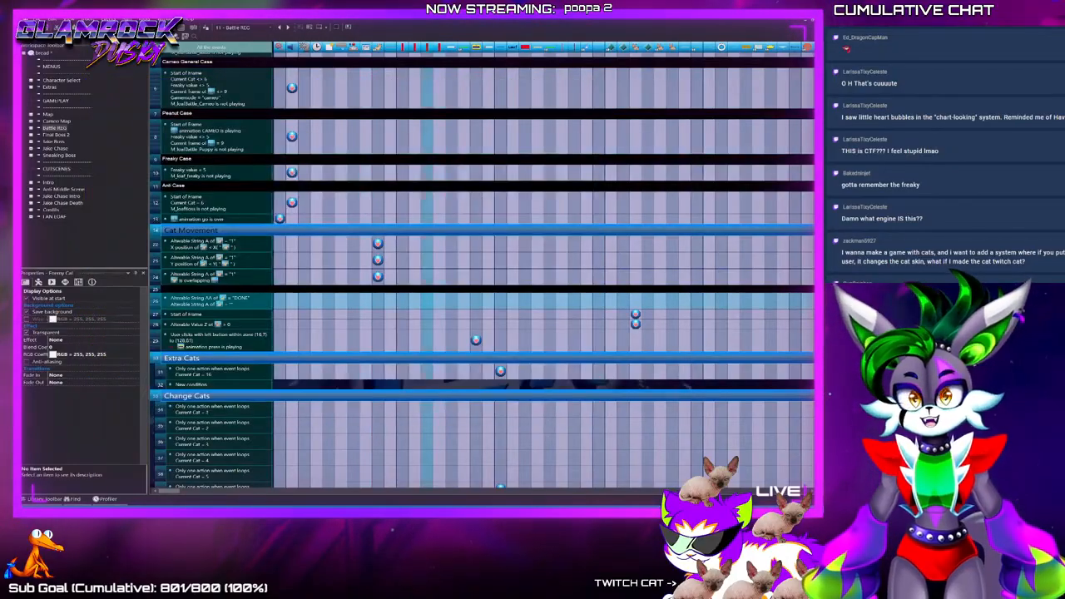
# Set the application's Current Cat global value to 16
pyautogui.click(78, 282)
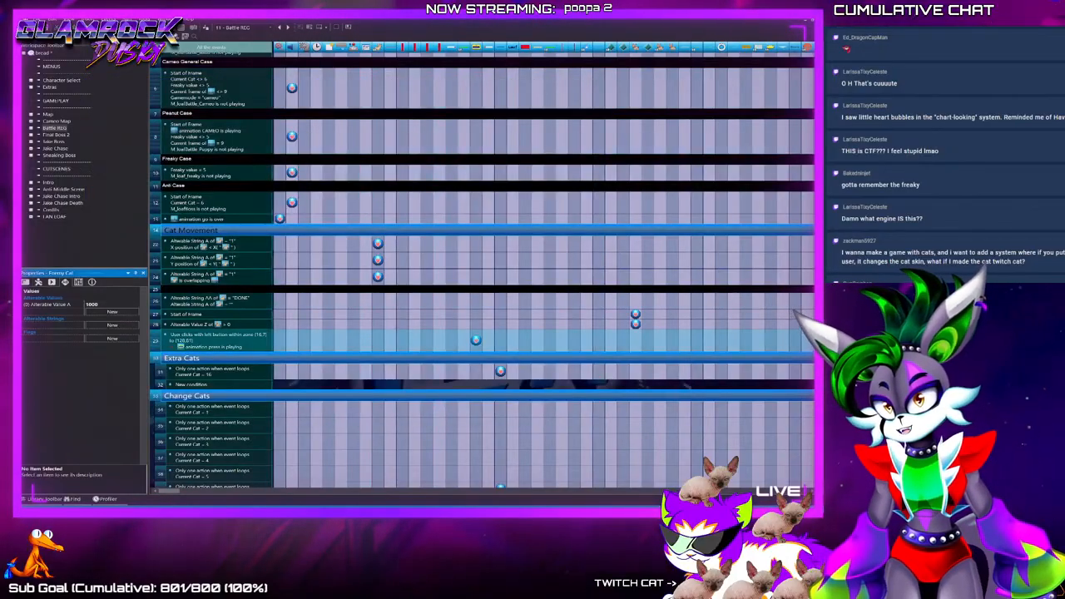
pyautogui.click(43, 53)
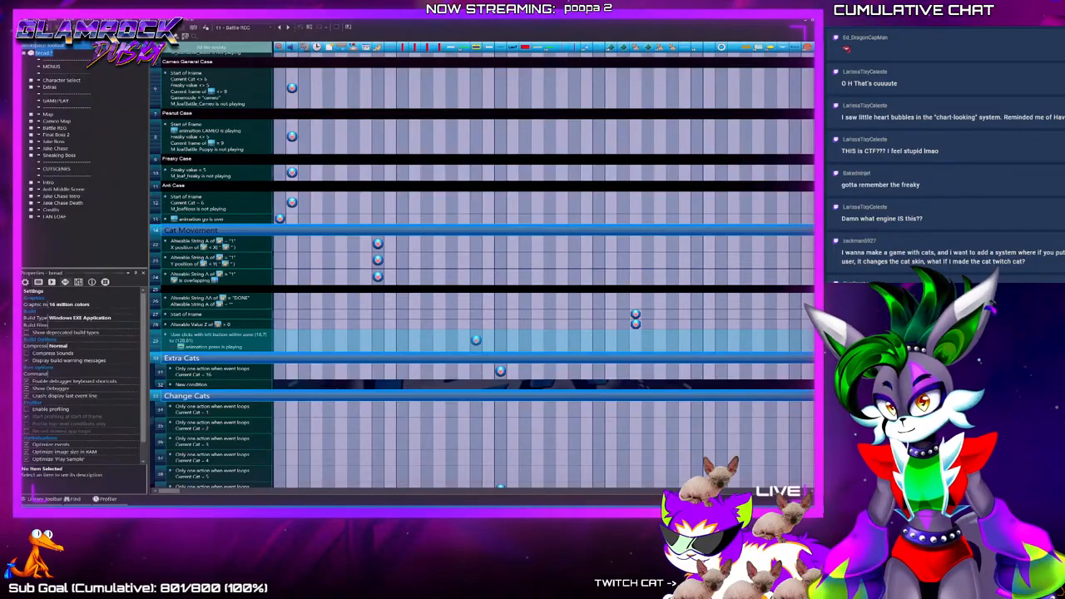
pyautogui.click(78, 282)
pyautogui.scroll(-1, 82, 366)
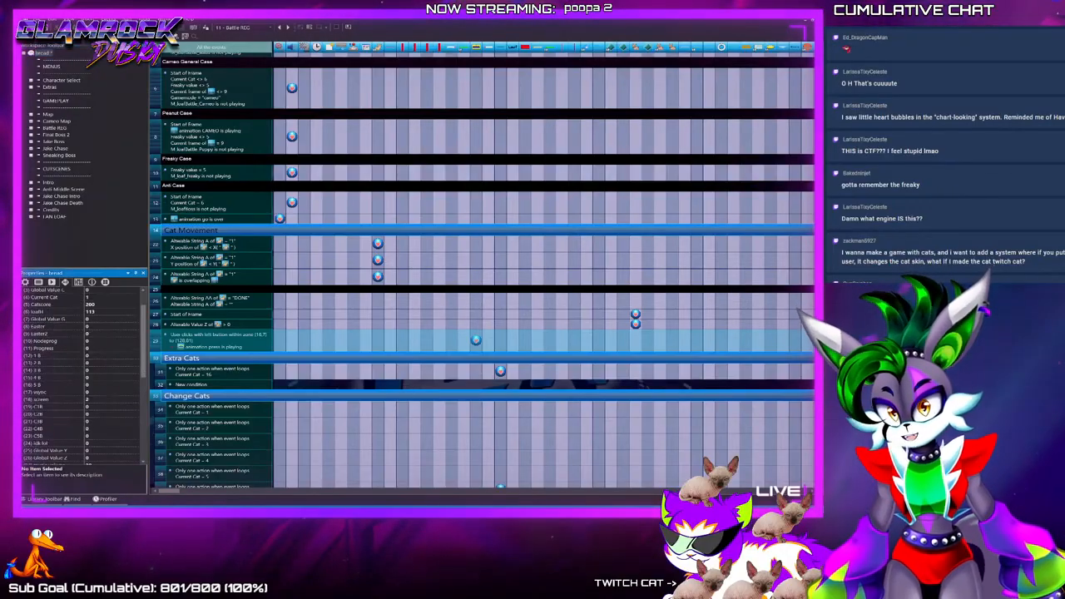
pyautogui.click(90, 297)
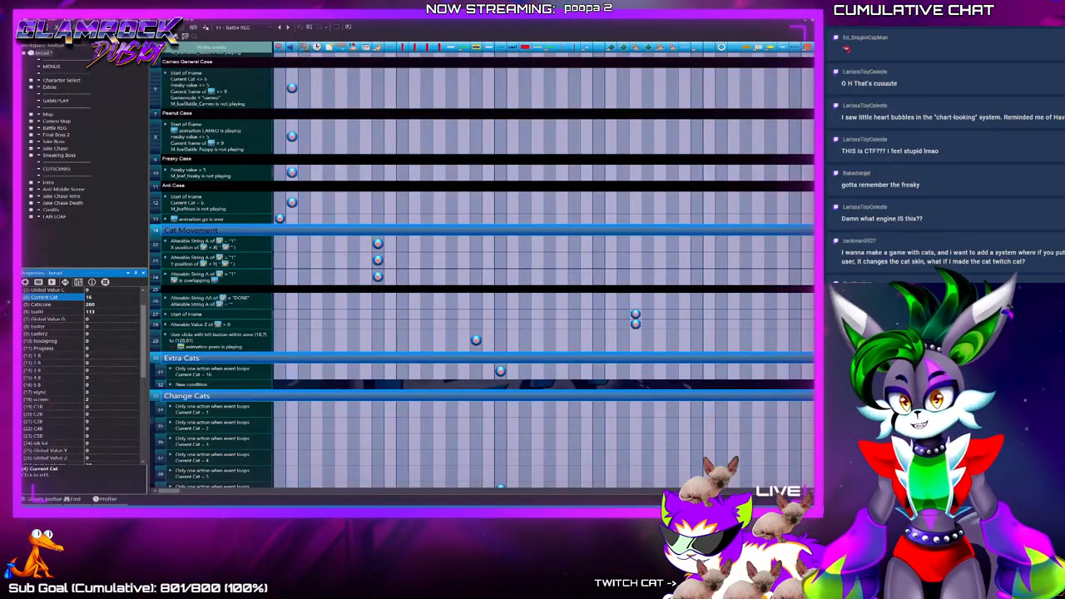
# Test-run the Battle REG frame to check the new enemy cat, and close the game
pyautogui.click(218, 185)
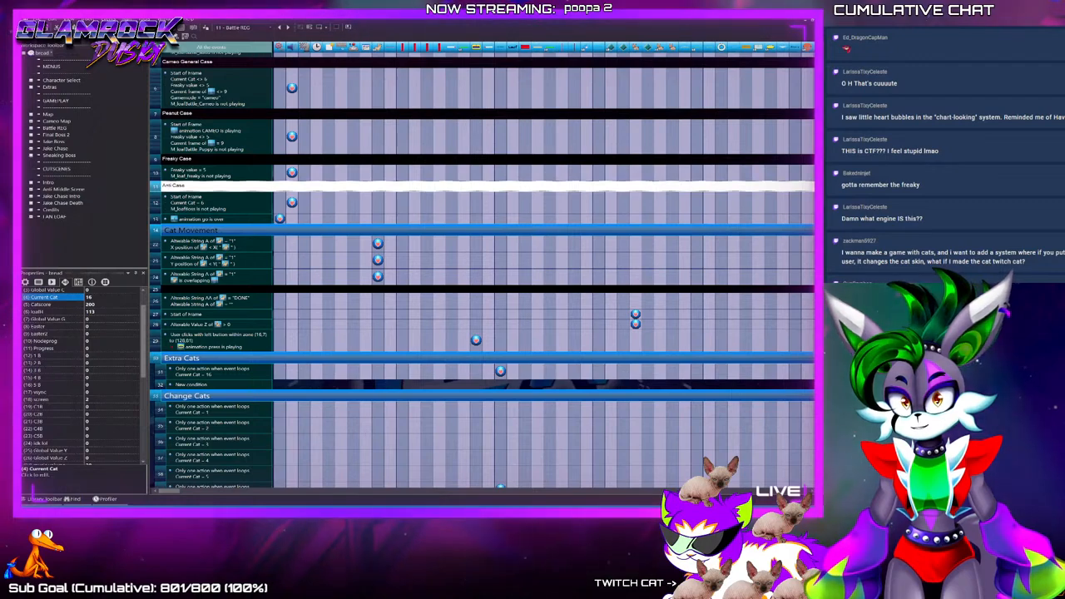
pyautogui.click(216, 61)
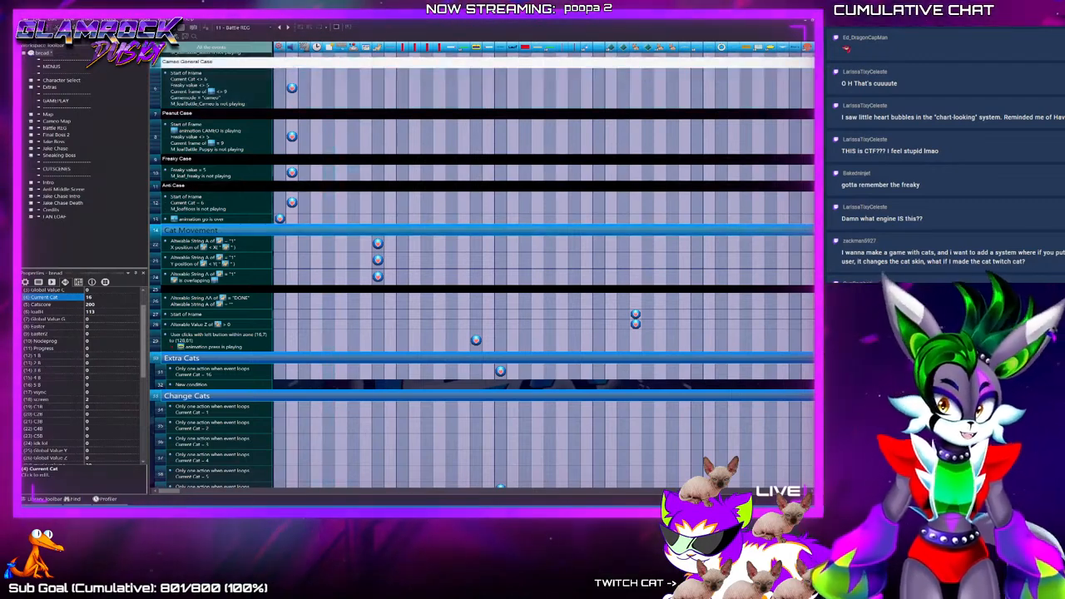
pyautogui.press('F7')
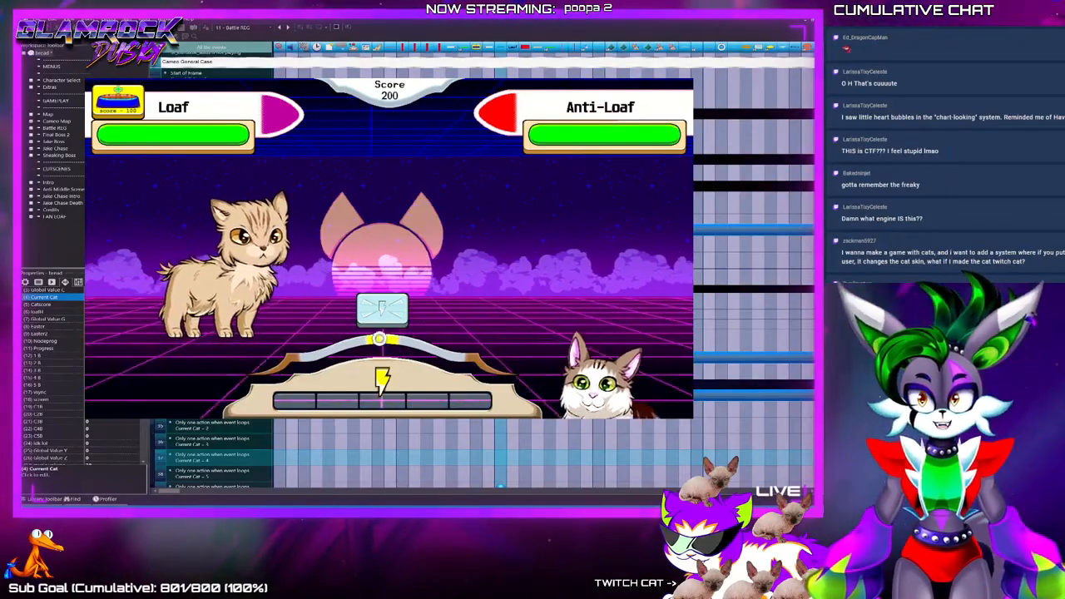
pyautogui.click(672, 81)
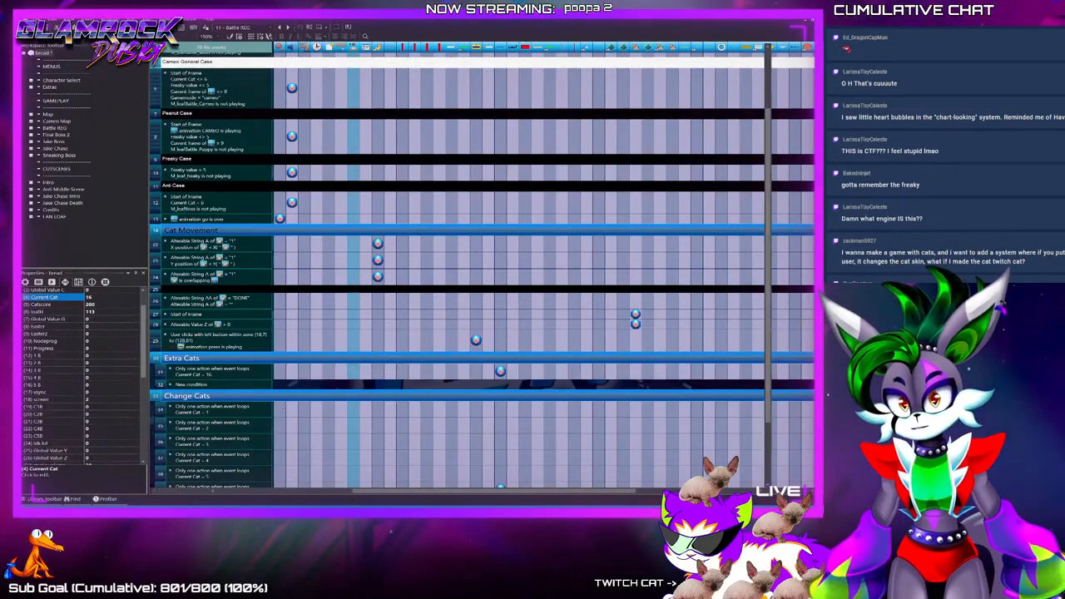
# Open the Battle REG frame layout and examine the Enemy Cat object and its surroundings
pyautogui.hotkey('ctrl', 'm')
pyautogui.click(615, 292)
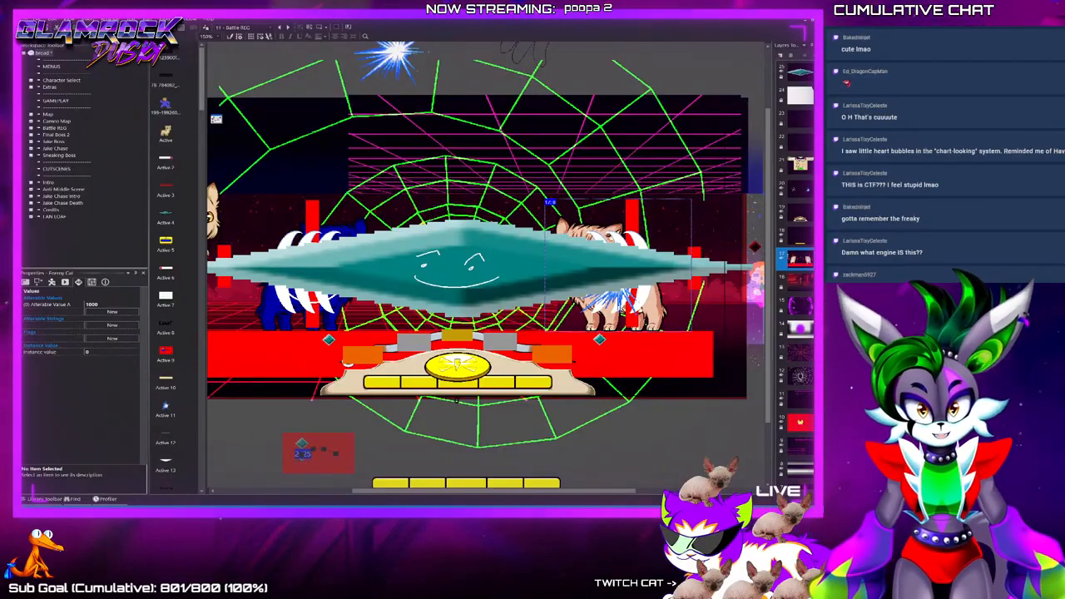
pyautogui.press('Escape')
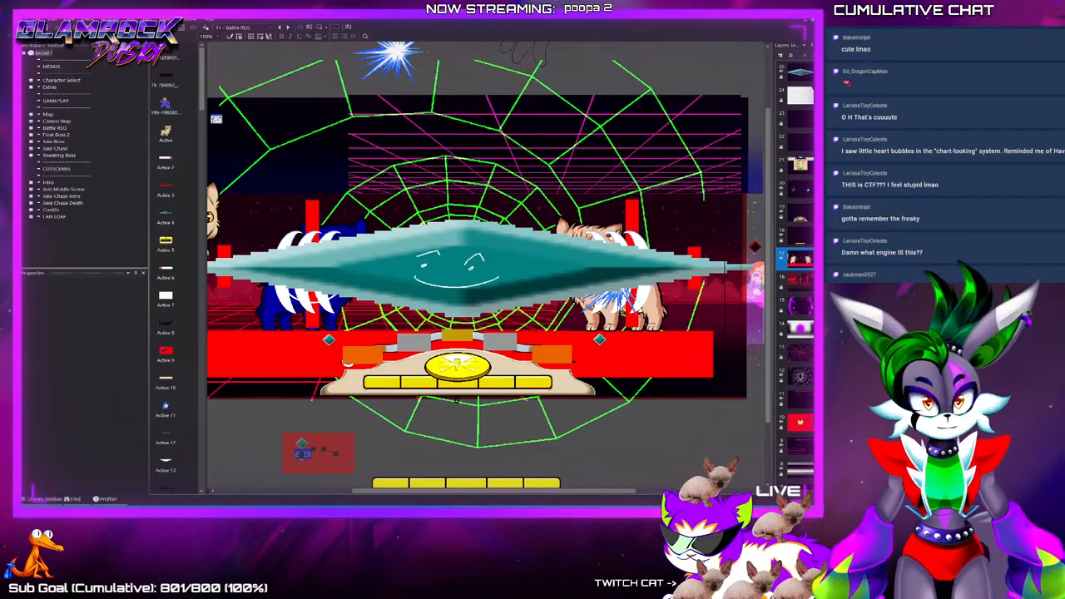
pyautogui.click(618, 275)
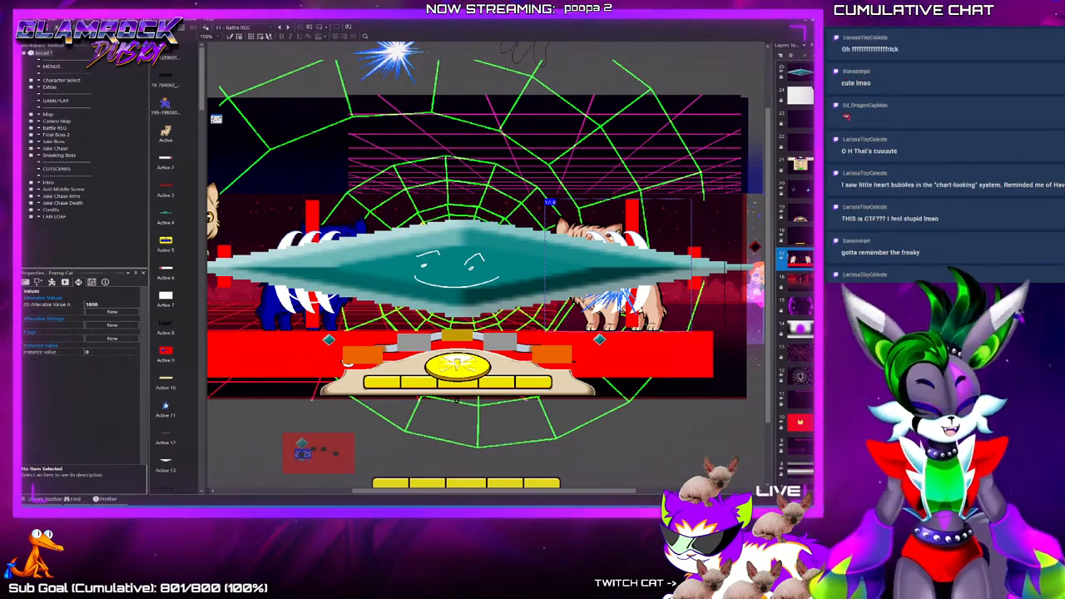
pyautogui.press('Escape')
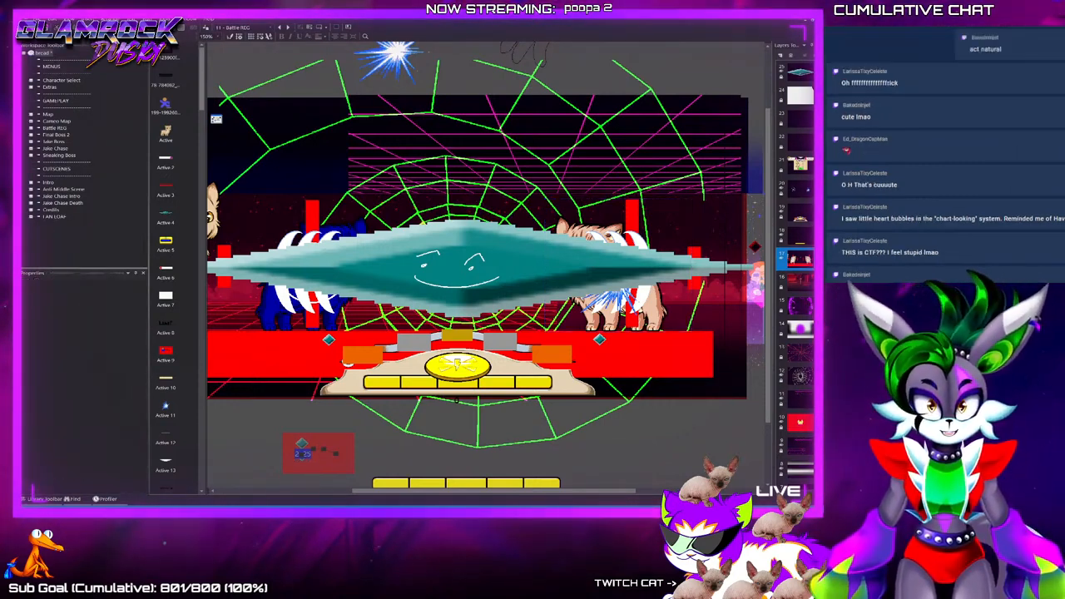
pyautogui.moveTo(494, 491)
pyautogui.mouseDown()
pyautogui.moveTo(467, 491)
pyautogui.moveTo(485, 491)
pyautogui.mouseUp()
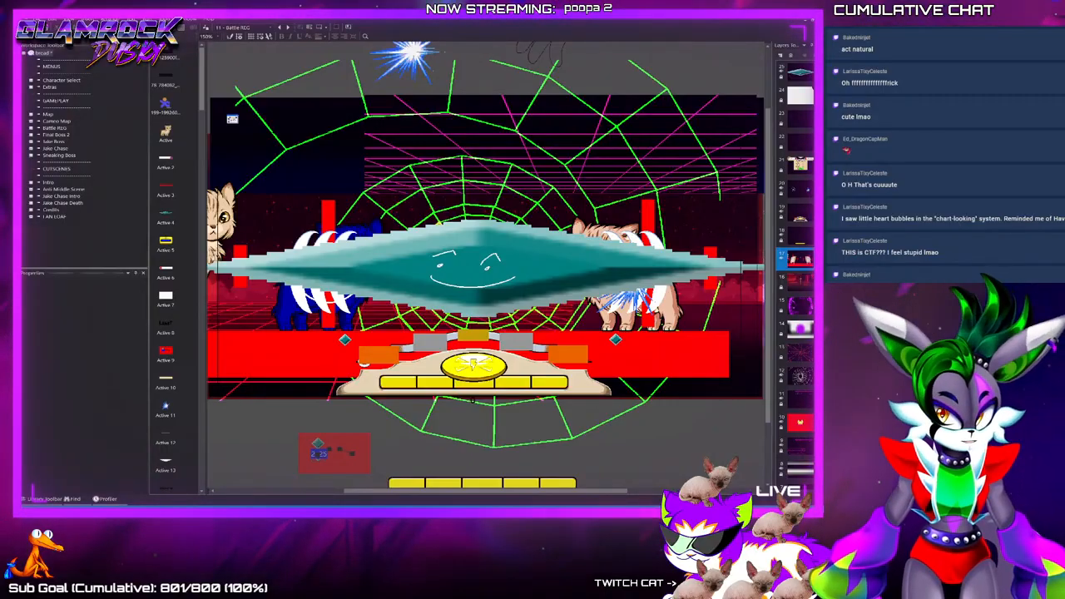
pyautogui.scroll(1, 489, 254)
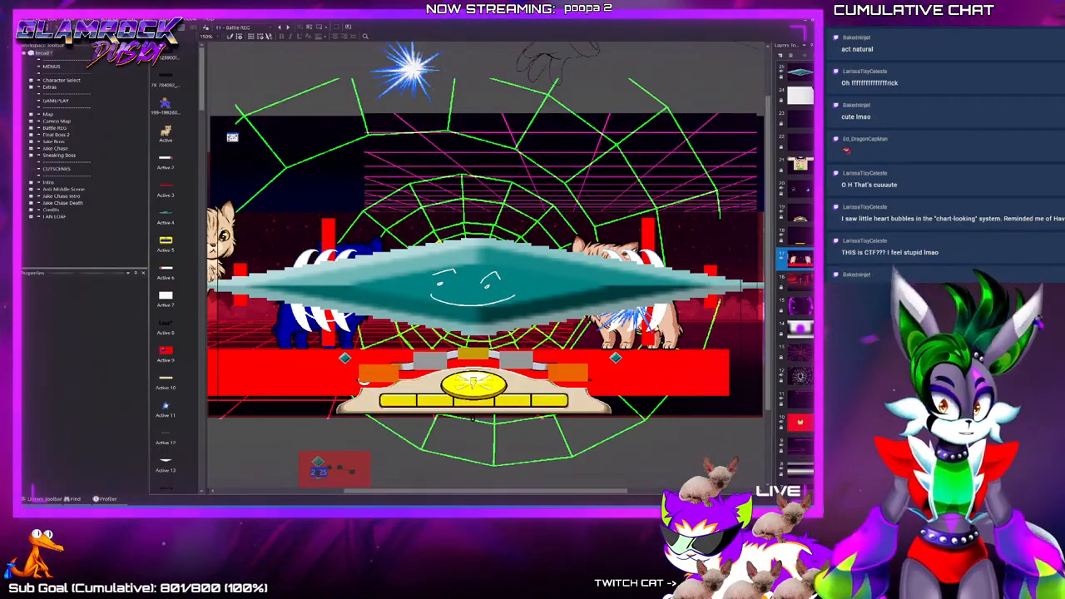
pyautogui.hscroll(-2, 489, 254)
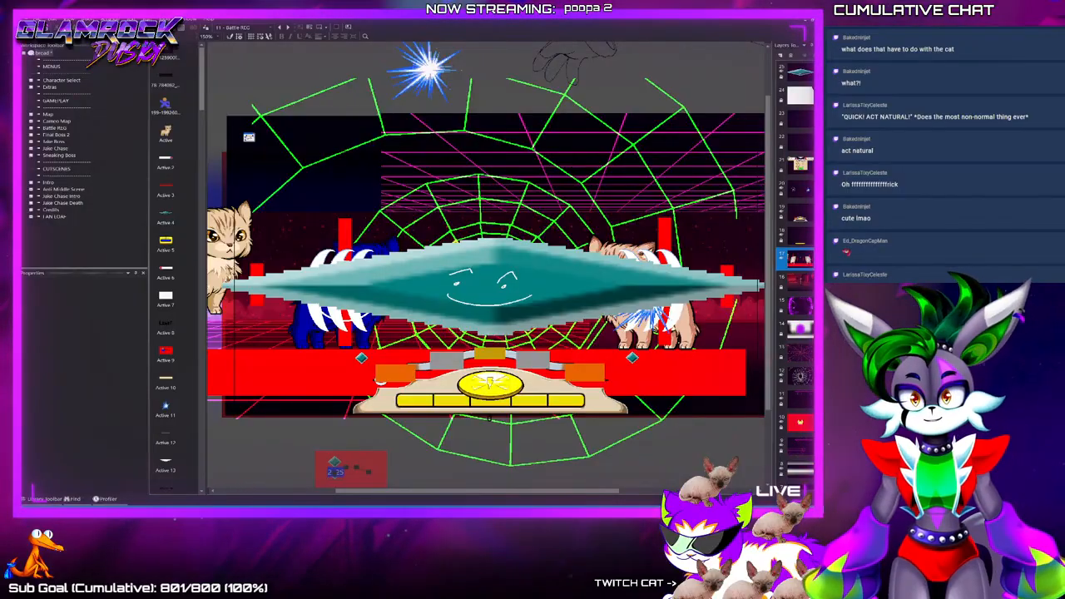
# Show layer 21 and open the Enemy Name object's animations for editing
pyautogui.click(798, 164)
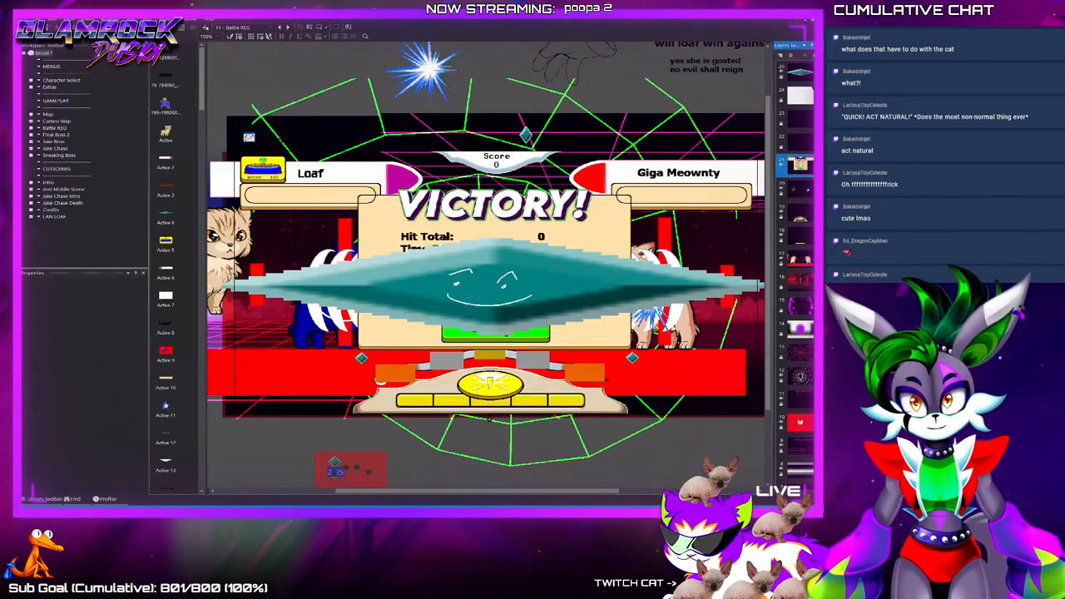
pyautogui.click(678, 173)
pyautogui.scroll(1, 678, 174)
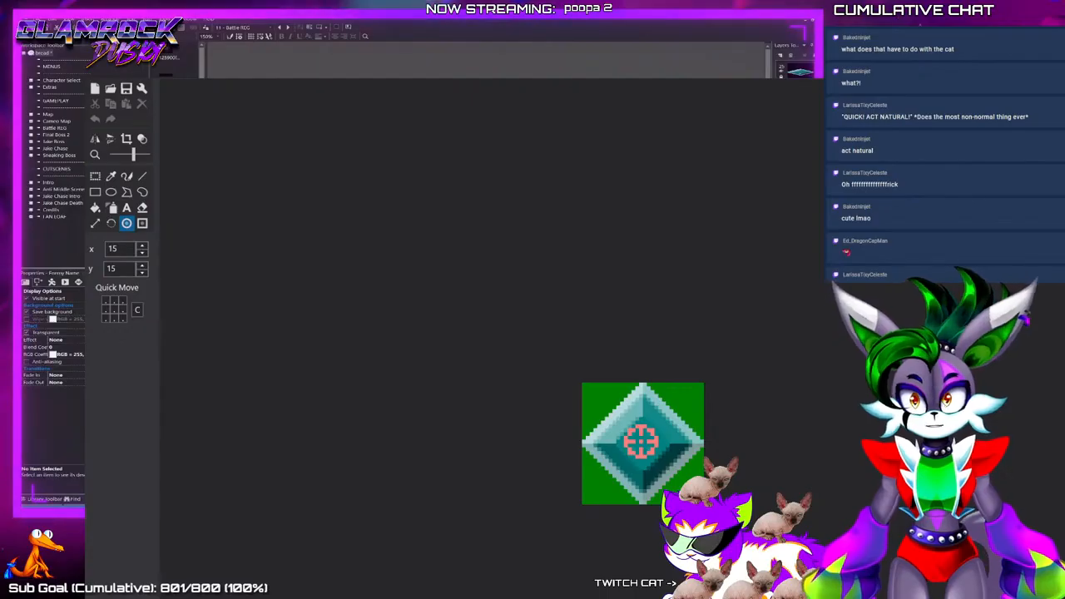
pyautogui.press('Escape')
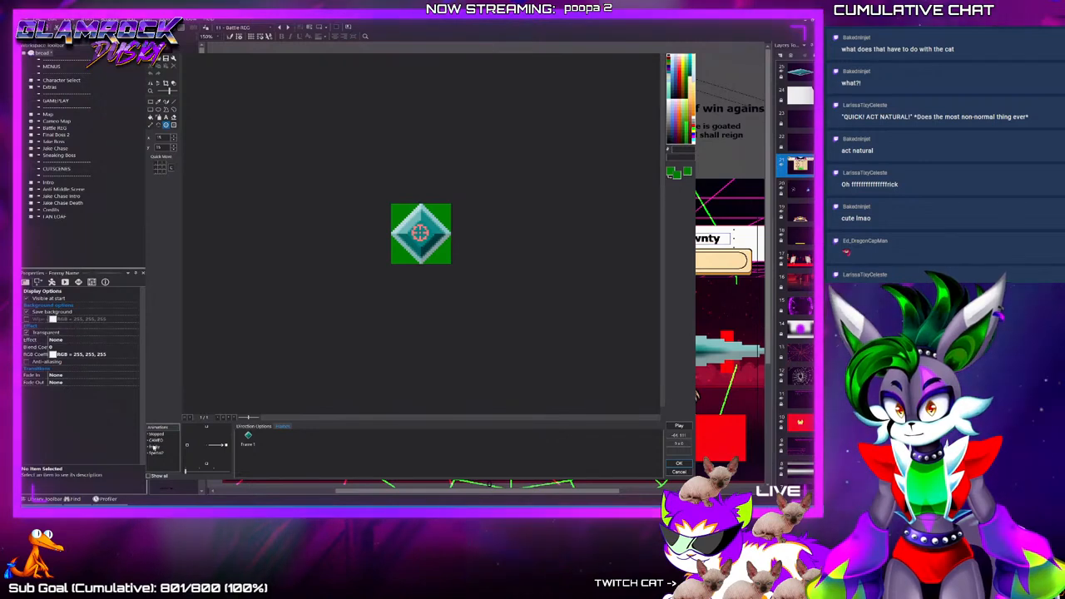
# Replace the Special animation's placeholder frame with a copy of the CAMEO animation's Charlie name frame, and widen its canvas
pyautogui.click(158, 448)
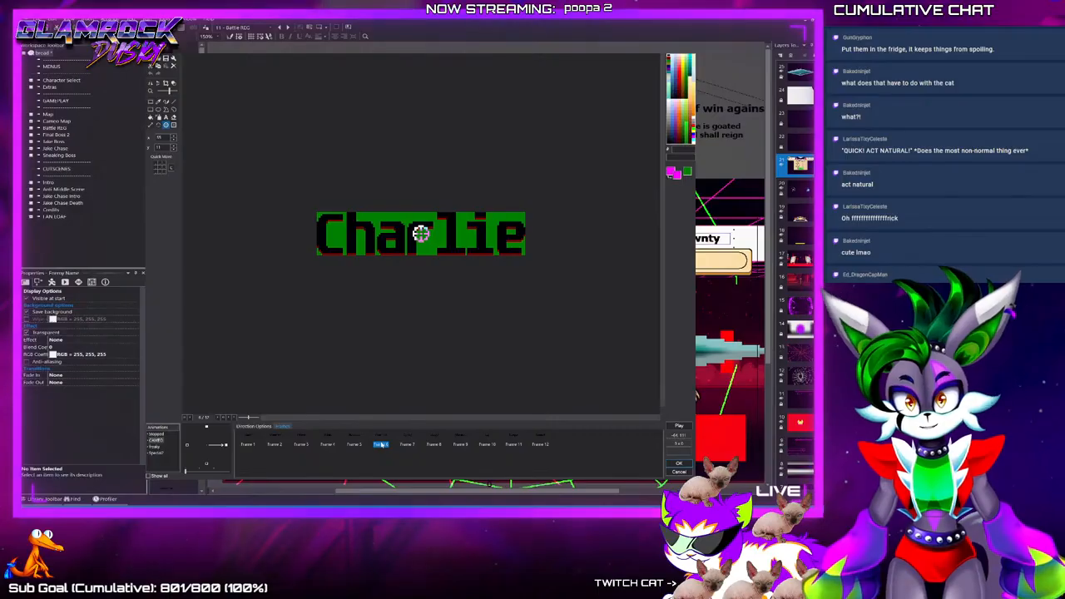
pyautogui.click(156, 452)
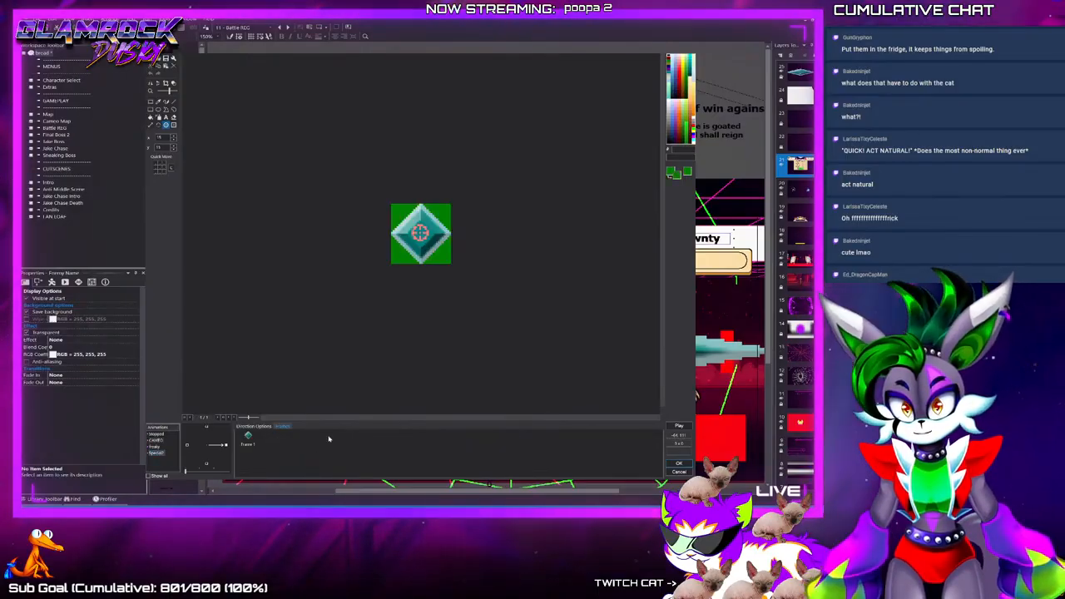
pyautogui.click(248, 445)
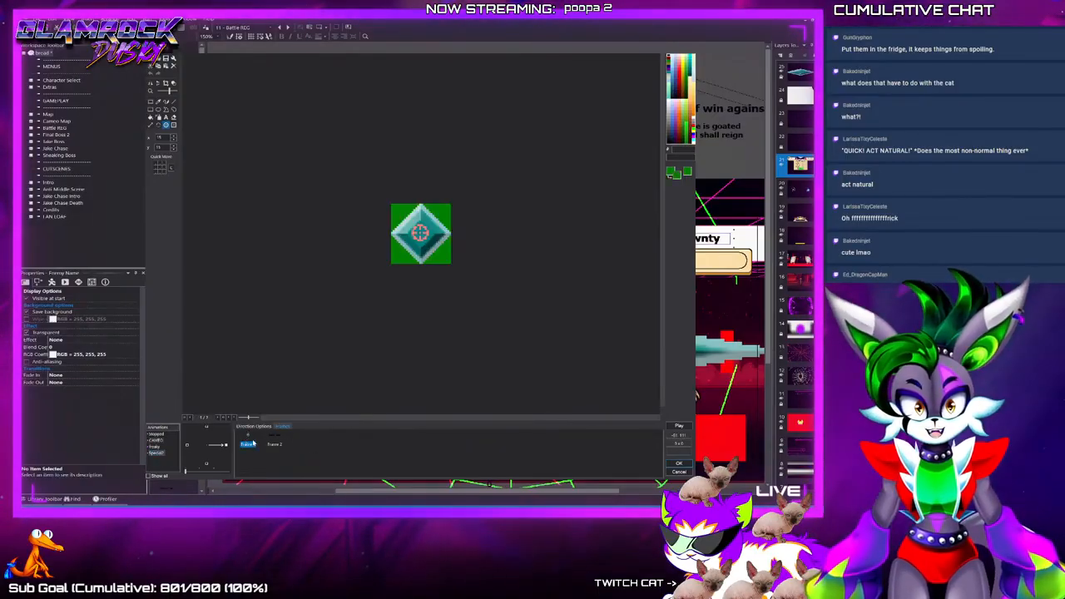
pyautogui.hotkey('ctrl', 'v')
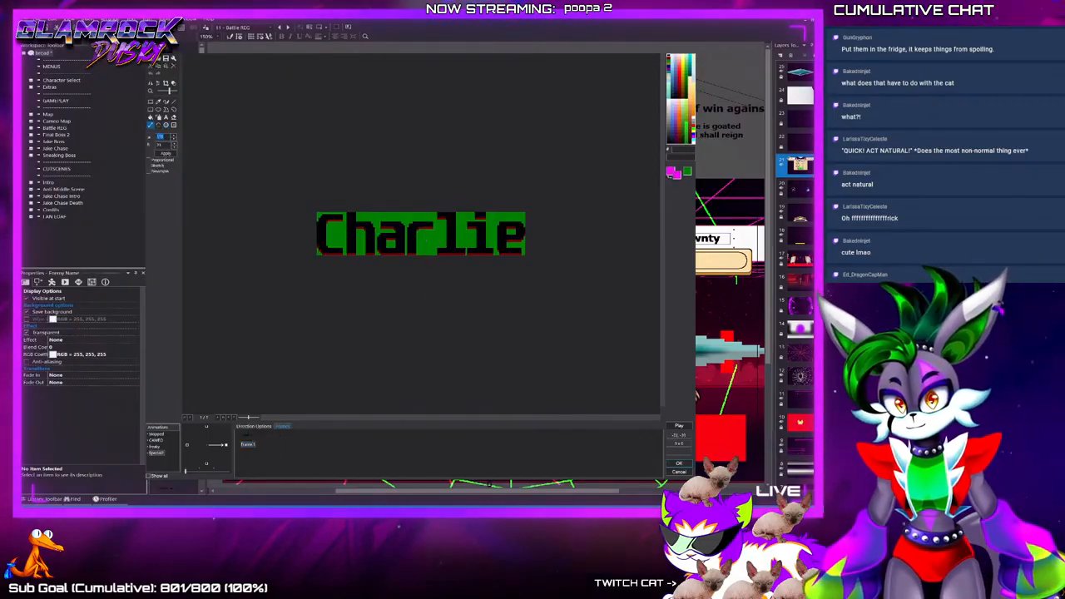
pyautogui.click(171, 154)
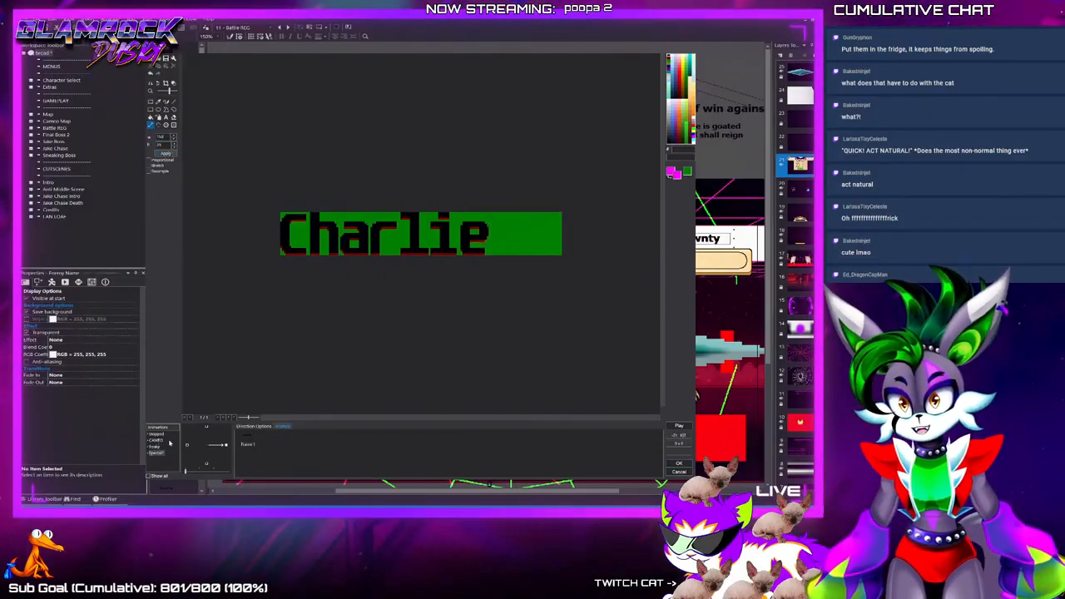
# Look through the CAMEO animation's name frames for reusable lettering and return to the Special animation
pyautogui.click(153, 103)
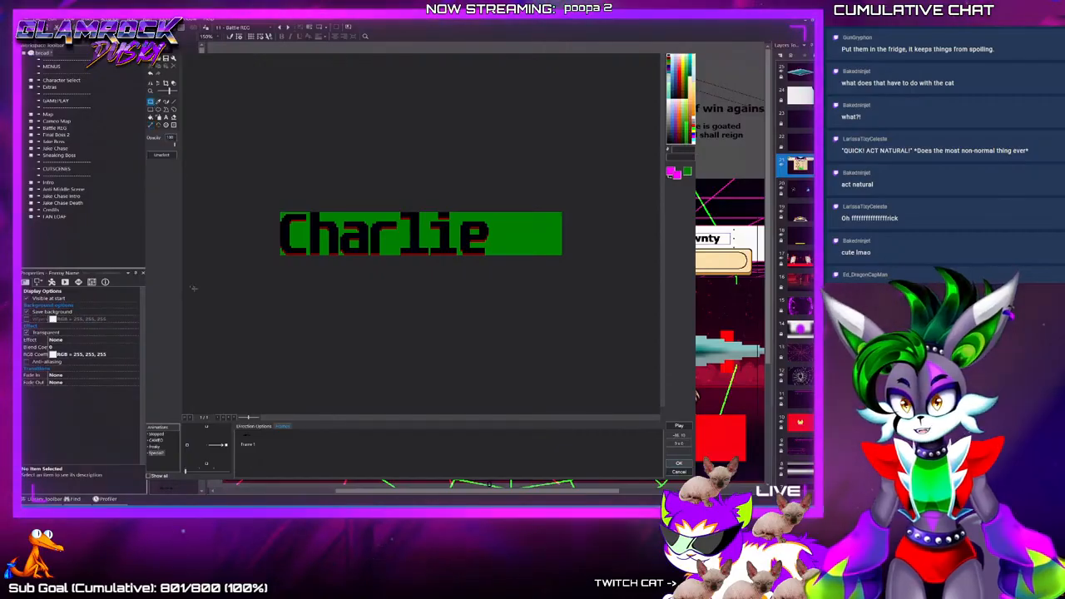
pyautogui.click(155, 441)
pyautogui.click(275, 447)
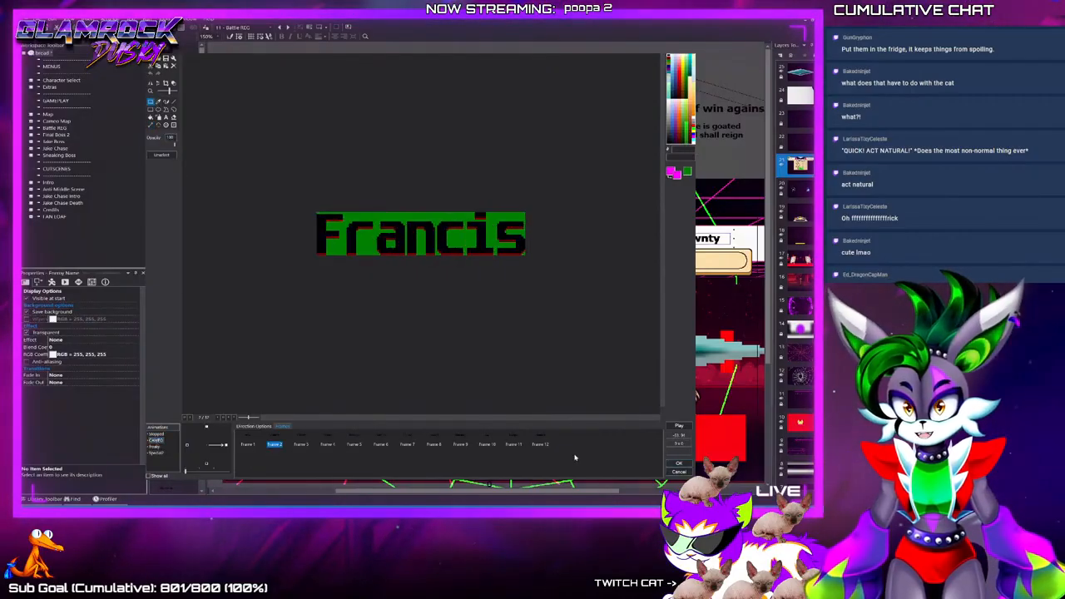
pyautogui.moveTo(574, 455); pyautogui.dragTo(374, 458)
pyautogui.click(156, 447)
pyautogui.click(157, 454)
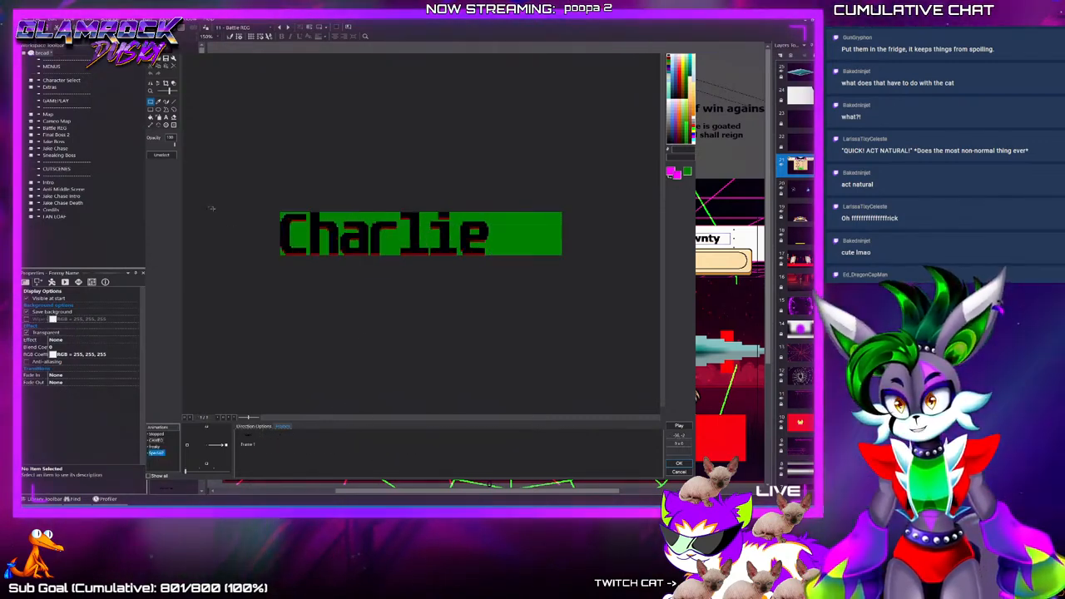
# Clear the upper curve of the "e" and the whole "i" from the Charlie lettering in the Special frame
pyautogui.scroll(1, 207, 201)
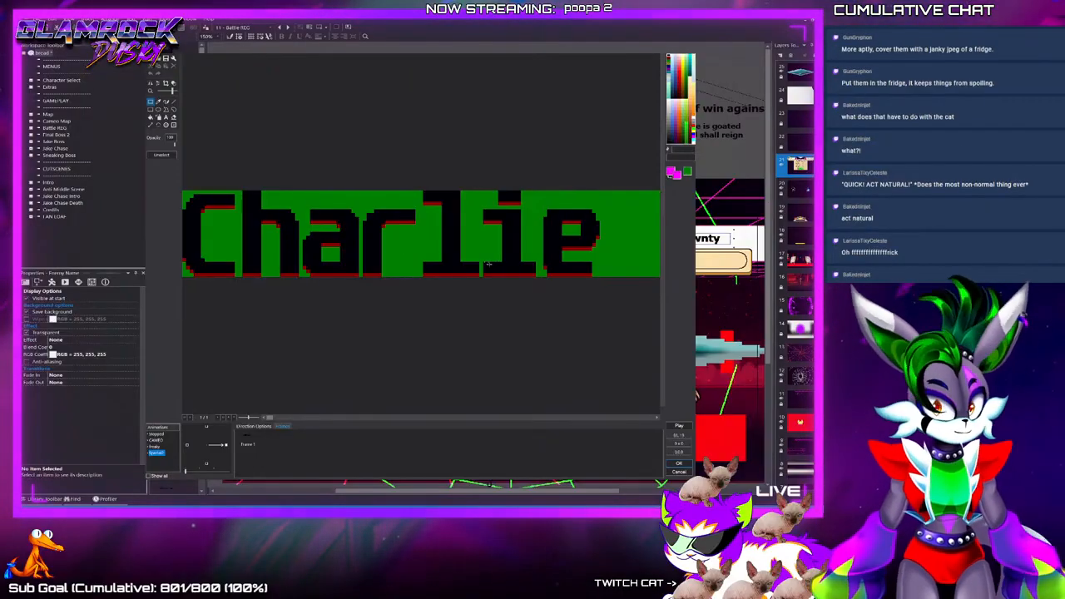
pyautogui.moveTo(621, 184); pyautogui.dragTo(570, 255)
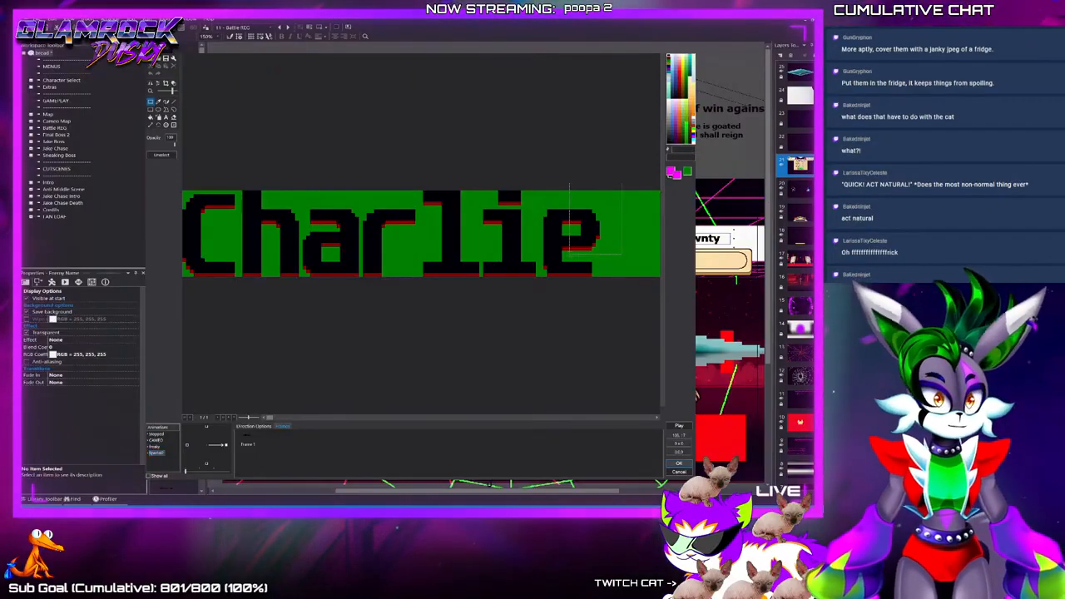
pyautogui.press('Delete')
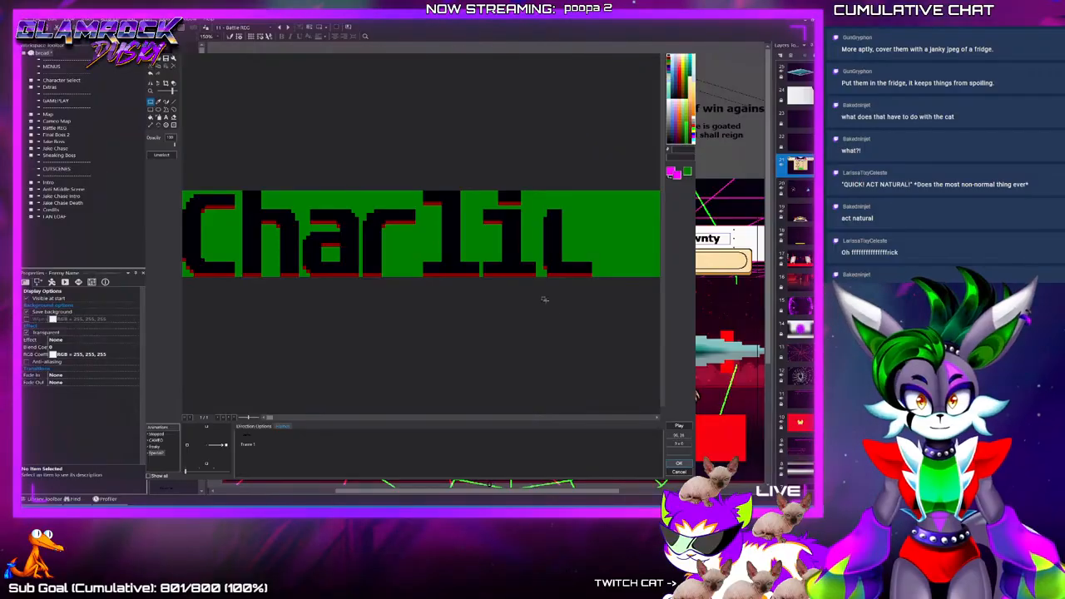
pyautogui.moveTo(534, 287)
pyautogui.mouseDown()
pyautogui.moveTo(467, 222)
pyautogui.moveTo(234, 161)
pyautogui.moveTo(481, 161)
pyautogui.mouseUp()
pyautogui.moveTo(511, 266); pyautogui.dragTo(507, 155)
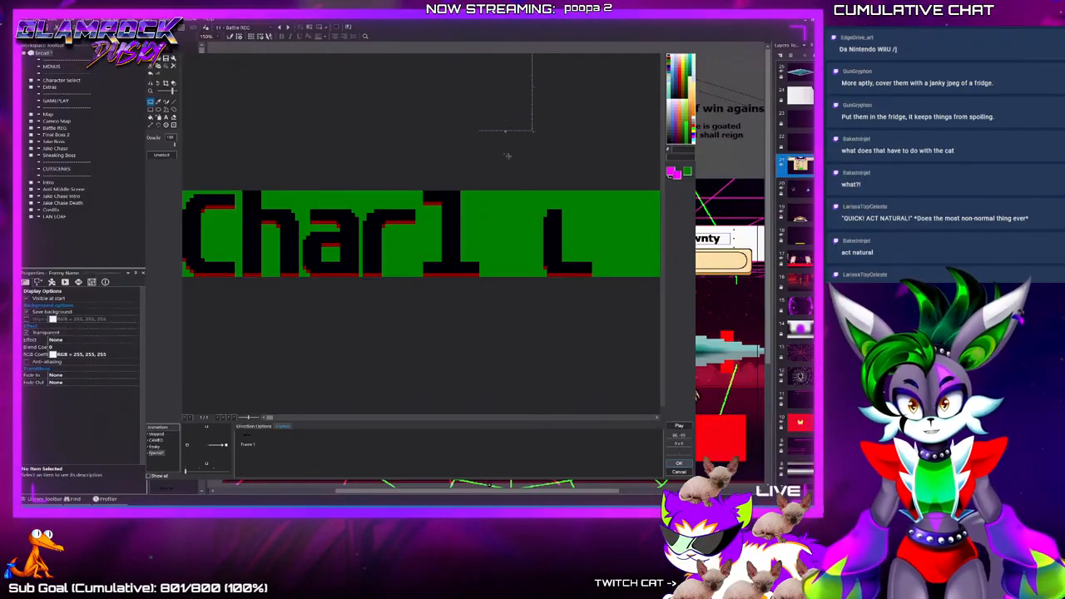
pyautogui.scroll(-1, 534, 329)
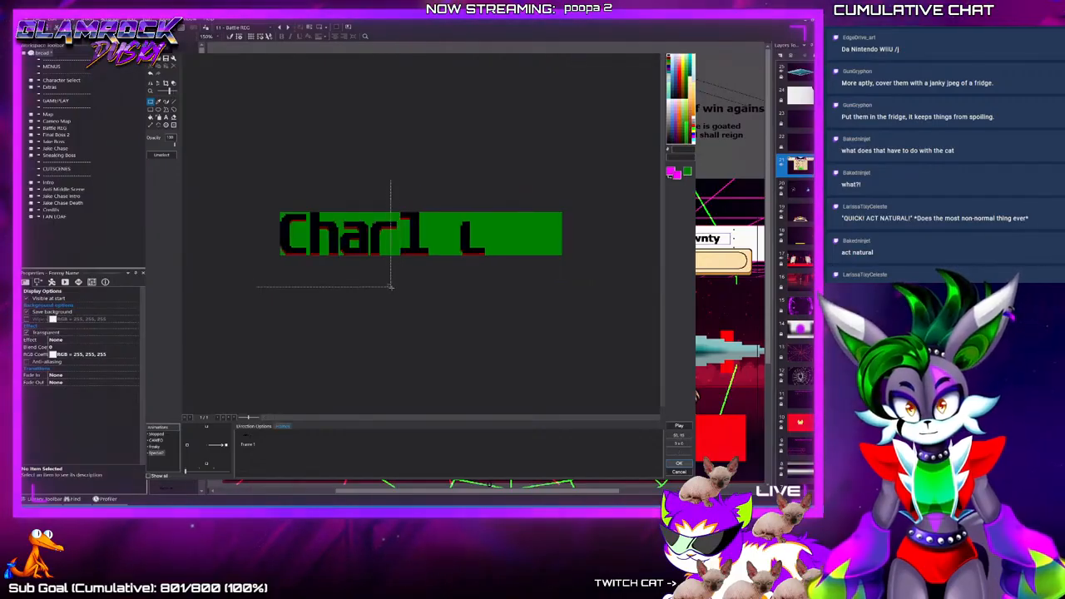
# Remove the "C", "h" and "r" from the lettering and move the "a" near the right end of the green strip
pyautogui.moveTo(396, 285); pyautogui.dragTo(397, 286)
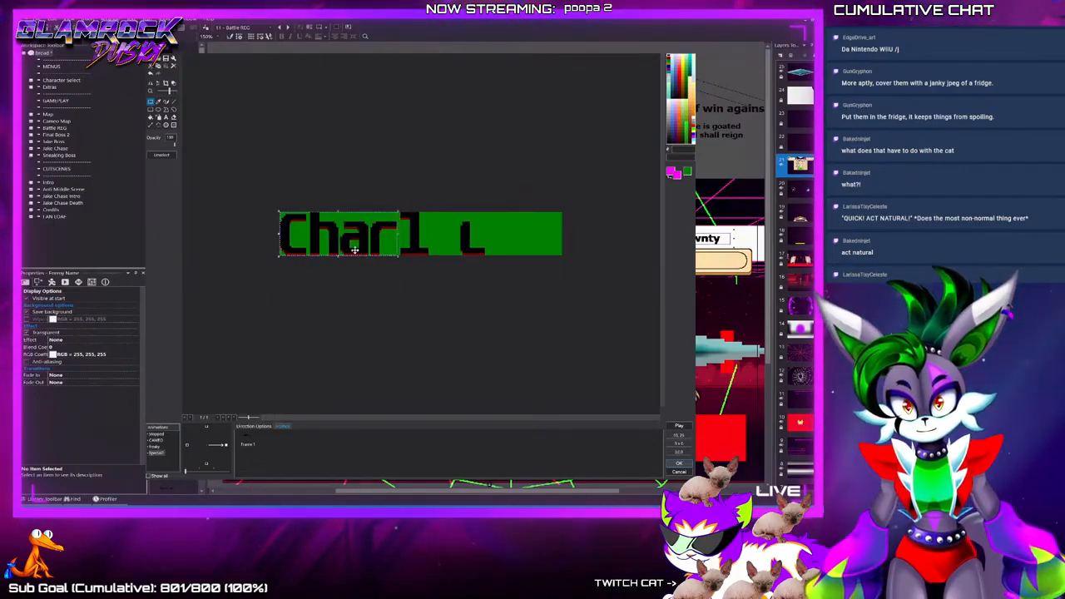
pyautogui.moveTo(232, 183); pyautogui.dragTo(339, 290)
pyautogui.moveTo(325, 240); pyautogui.dragTo(325, 135)
pyautogui.moveTo(368, 220)
pyautogui.mouseDown()
pyautogui.moveTo(395, 264)
pyautogui.moveTo(379, 140)
pyautogui.mouseUp()
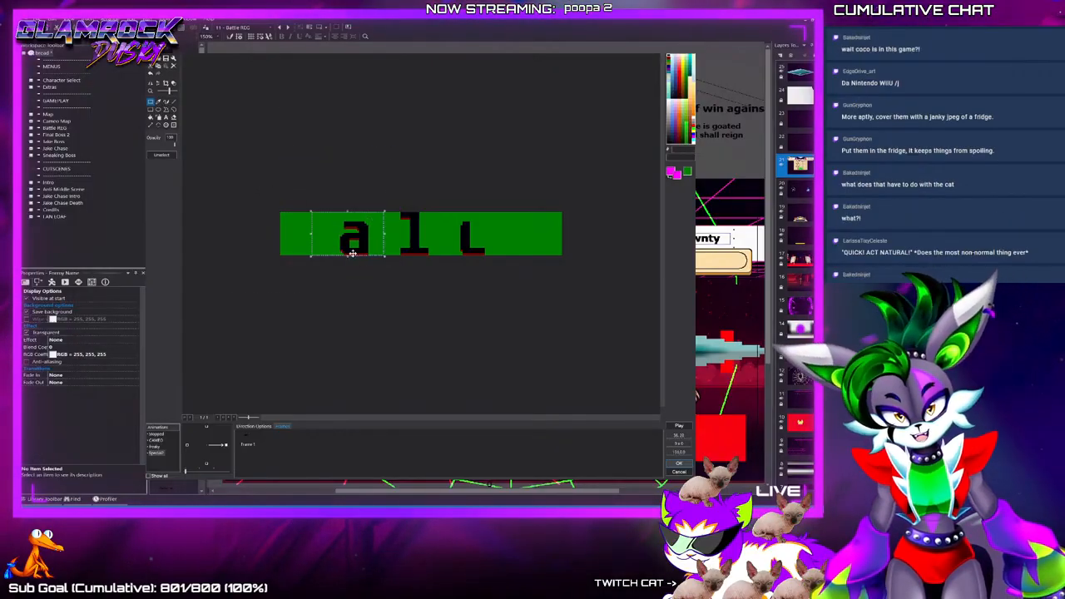
pyautogui.moveTo(352, 253); pyautogui.dragTo(507, 248)
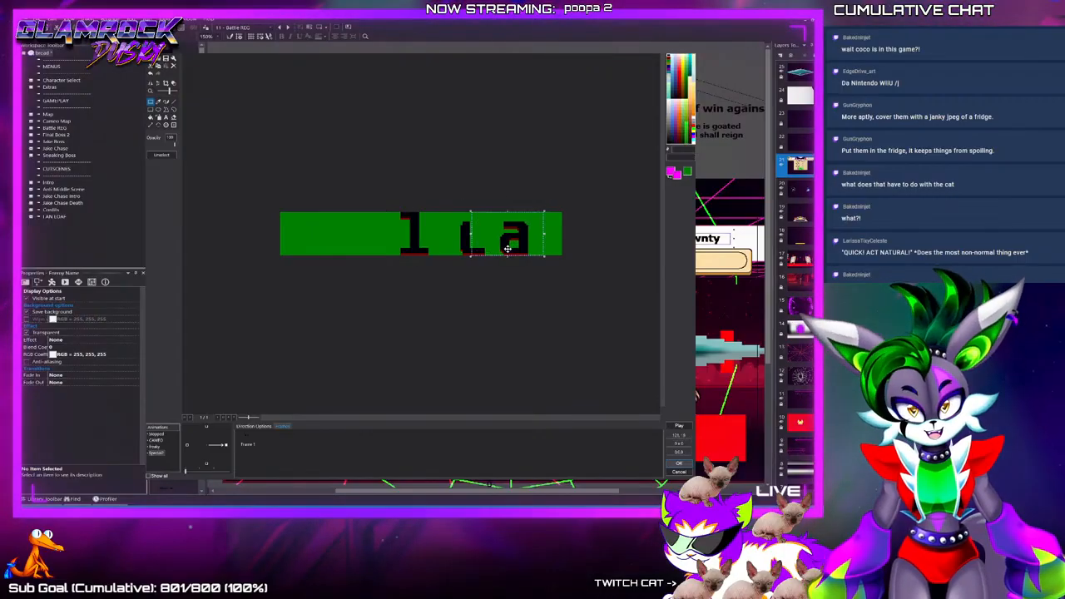
pyautogui.click(401, 211)
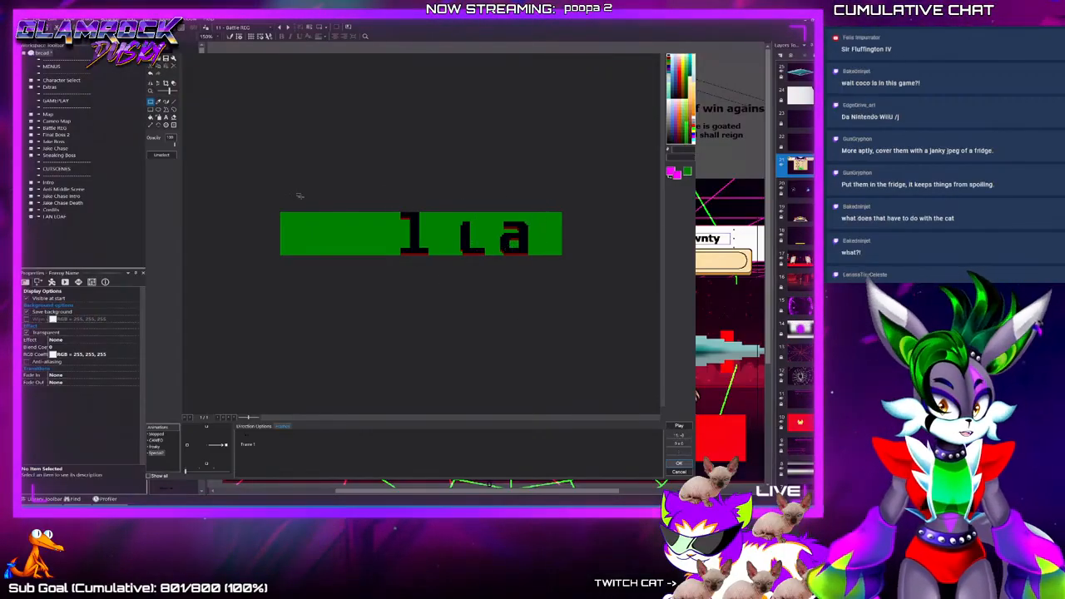
# Move the leftover "e" piece to the strip's left end and extend its stem to full height in solid black
pyautogui.scroll(1, 527, 216)
pyautogui.moveTo(524, 197)
pyautogui.mouseDown()
pyautogui.moveTo(597, 287)
pyautogui.moveTo(169, 245)
pyautogui.mouseUp()
pyautogui.moveTo(53, 263); pyautogui.dragTo(210, 263)
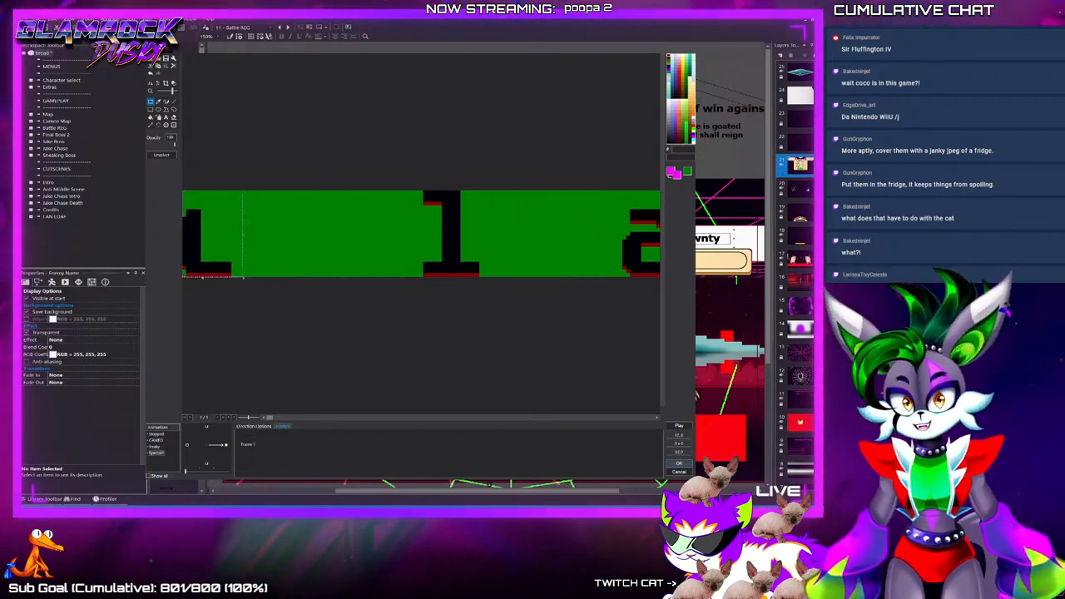
pyautogui.moveTo(234, 183); pyautogui.dragTo(197, 219)
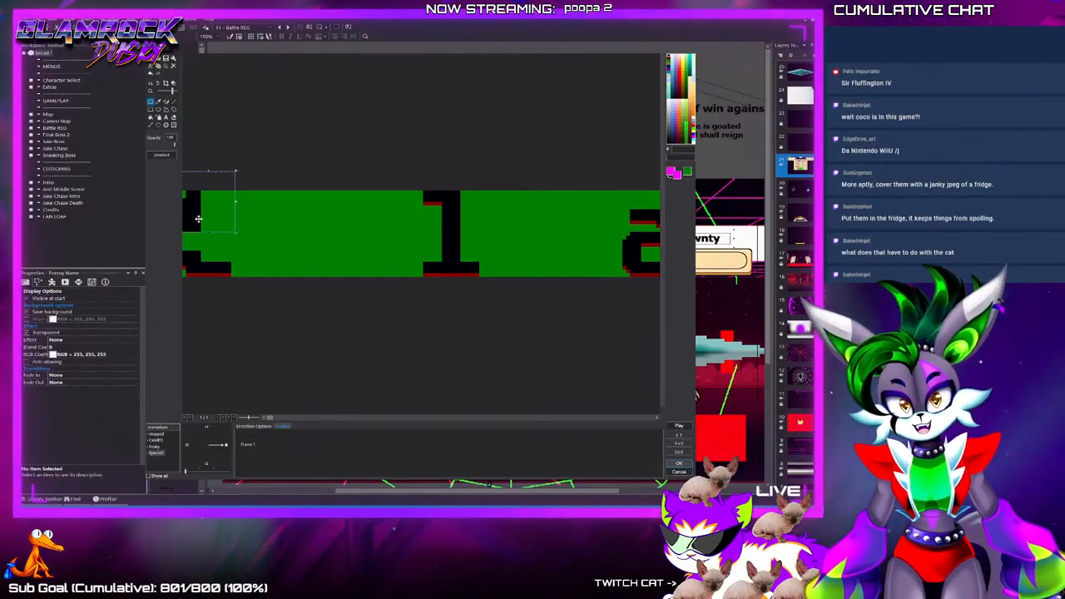
pyautogui.click(239, 207)
pyautogui.click(166, 100)
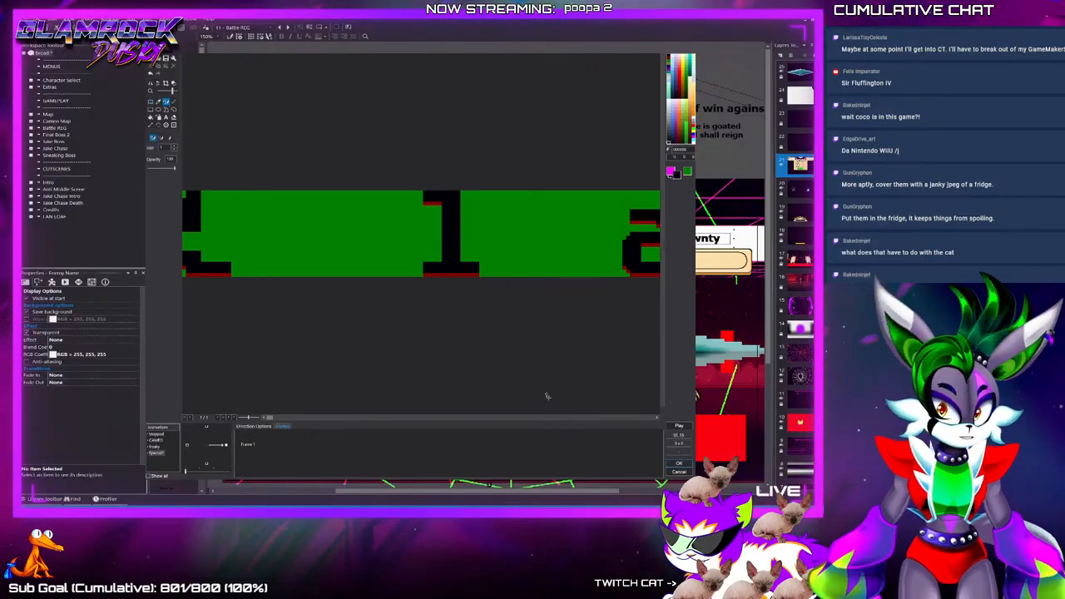
pyautogui.keyDown('ctrl'); pyautogui.scroll(2, 179, 238); pyautogui.keyUp('ctrl')
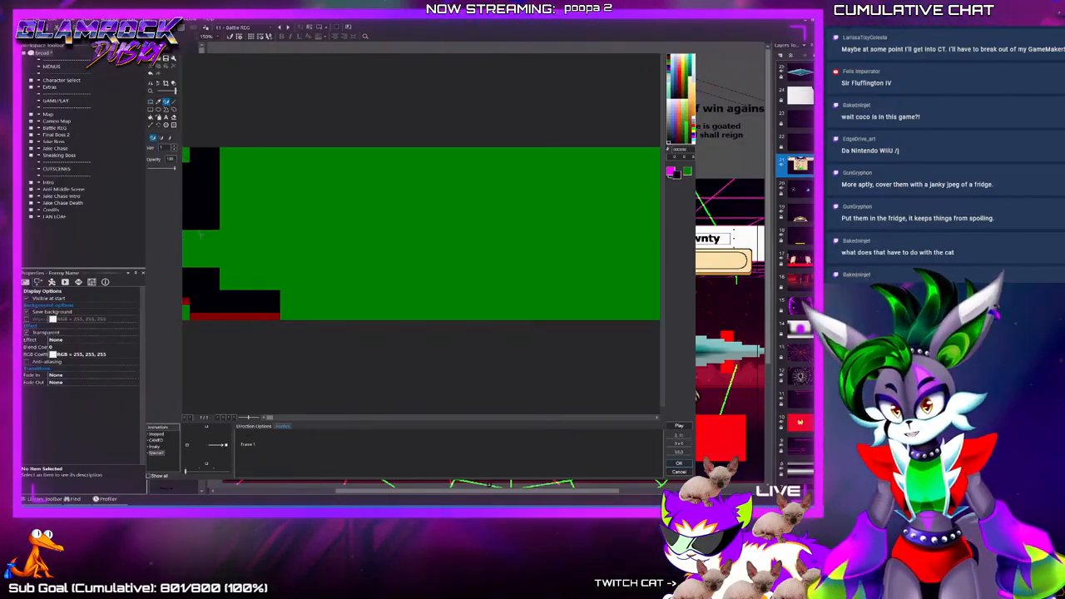
pyautogui.click(158, 116)
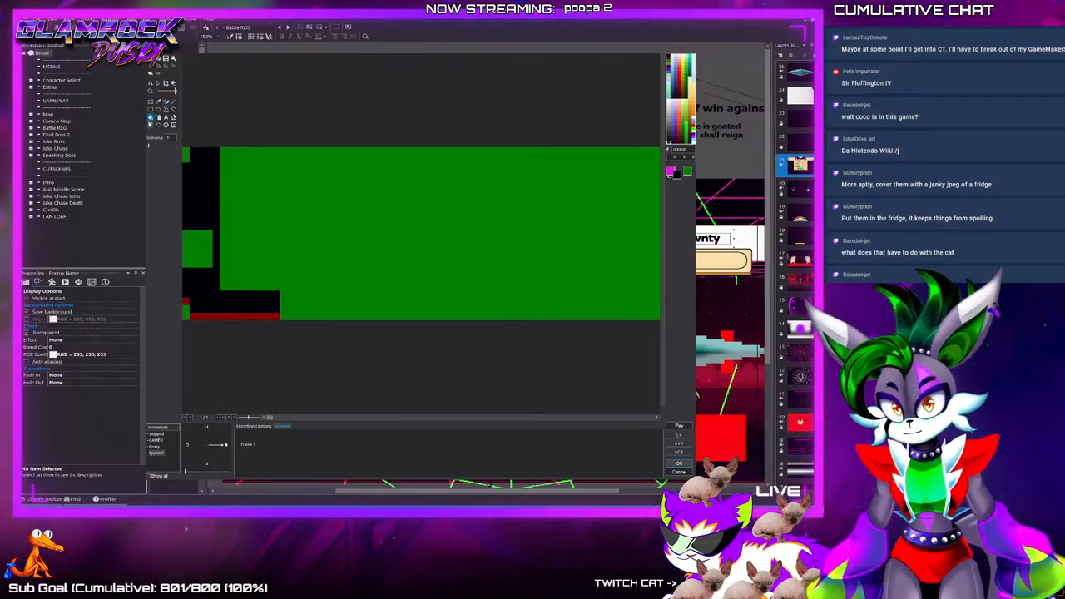
pyautogui.click(203, 241)
# Lengthen and thicken the base of the left letter piece and add its mirrored half to form a capital "U"
pyautogui.click(150, 101)
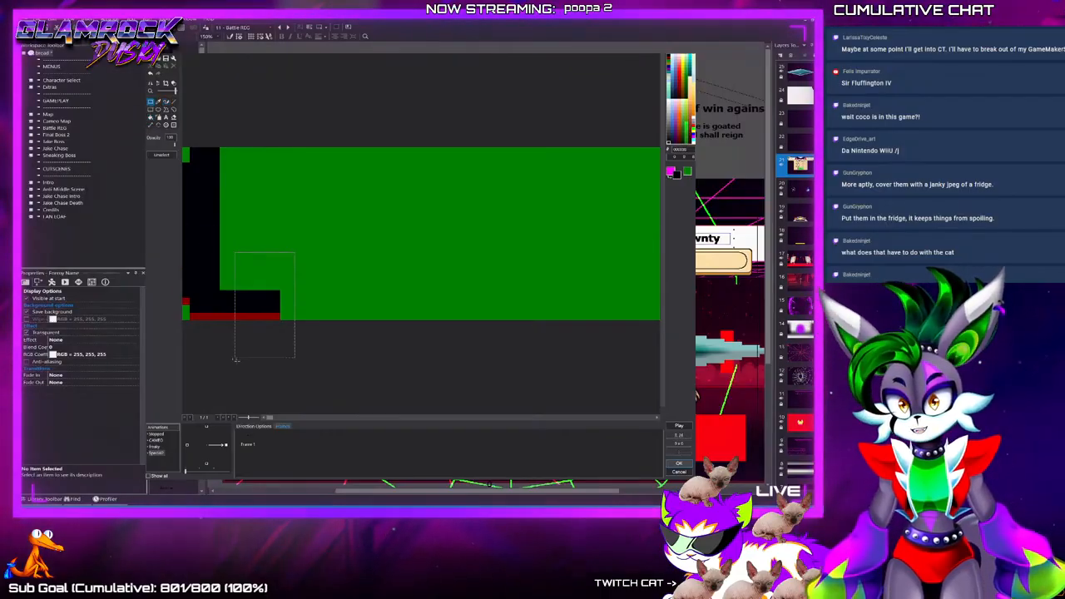
pyautogui.moveTo(210, 209); pyautogui.dragTo(307, 296)
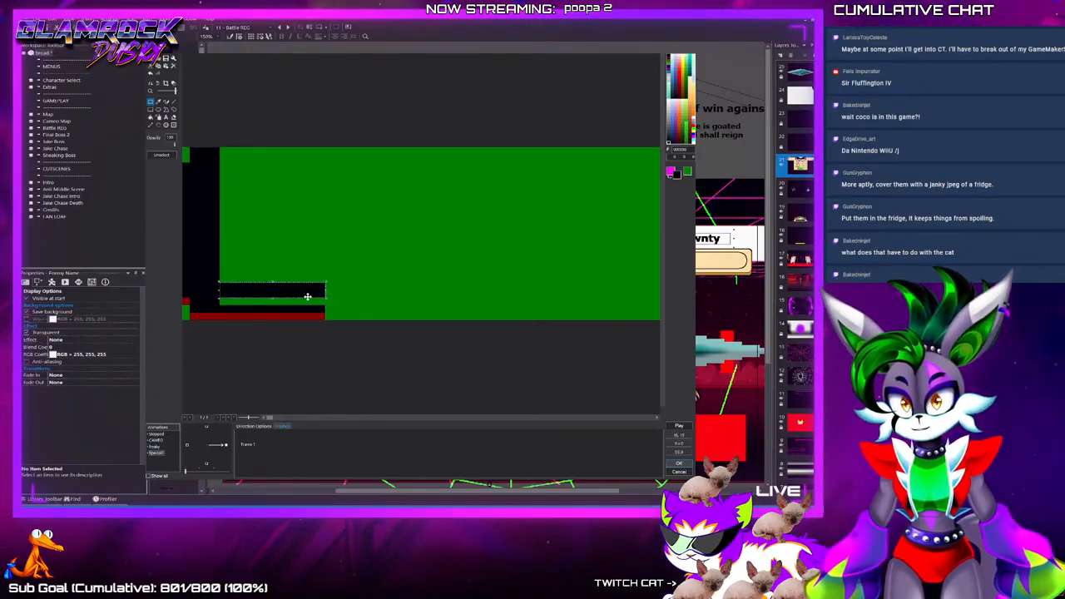
pyautogui.click(349, 347)
pyautogui.click(174, 102)
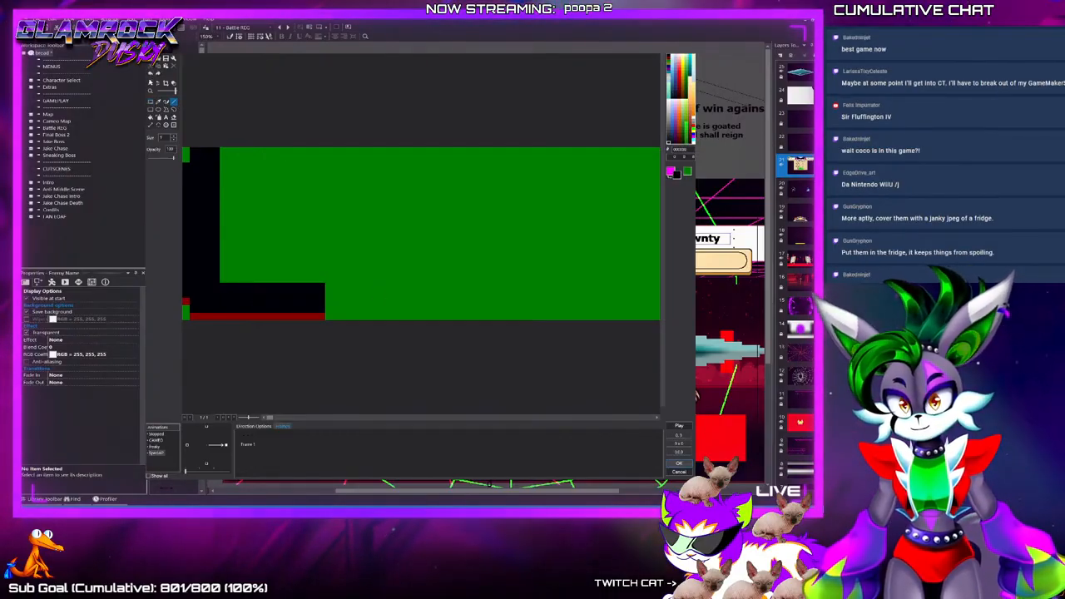
pyautogui.moveTo(340, 344); pyautogui.dragTo(111, 130)
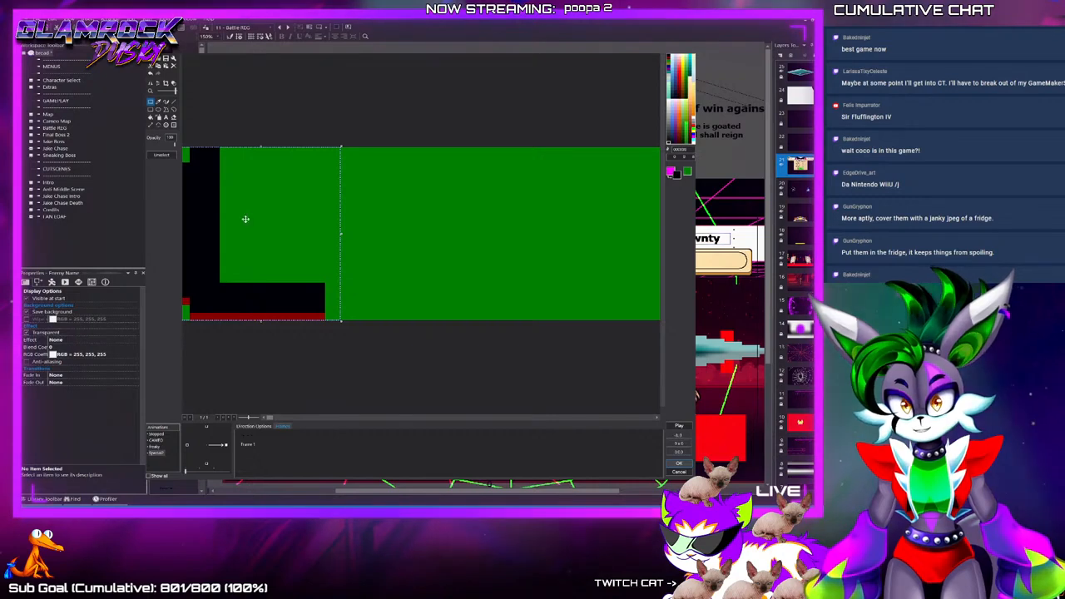
pyautogui.click(150, 84)
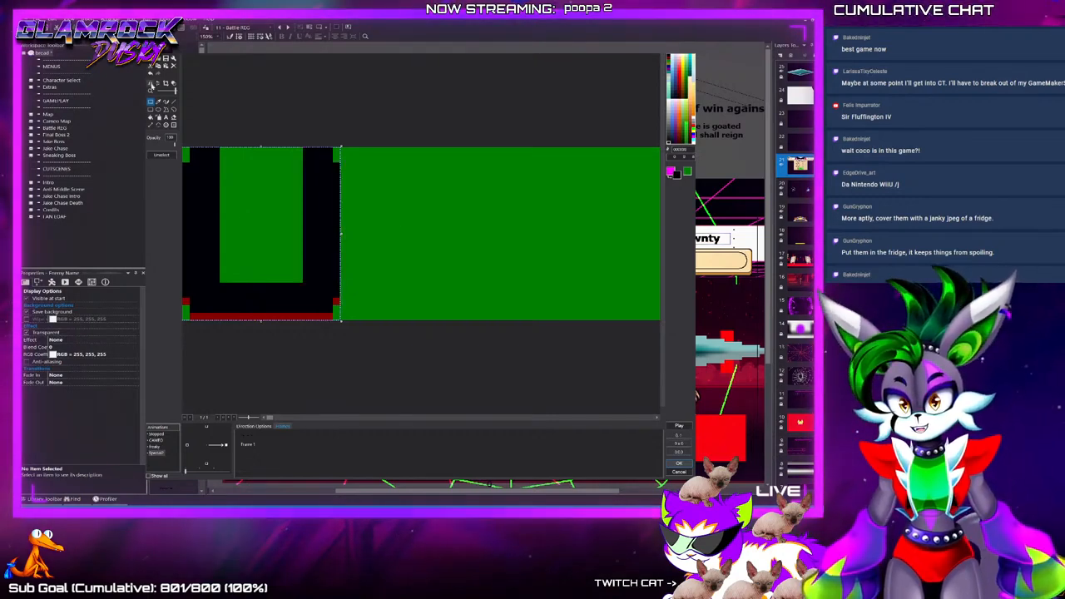
pyautogui.click(435, 287)
pyautogui.scroll(-2, 424, 301)
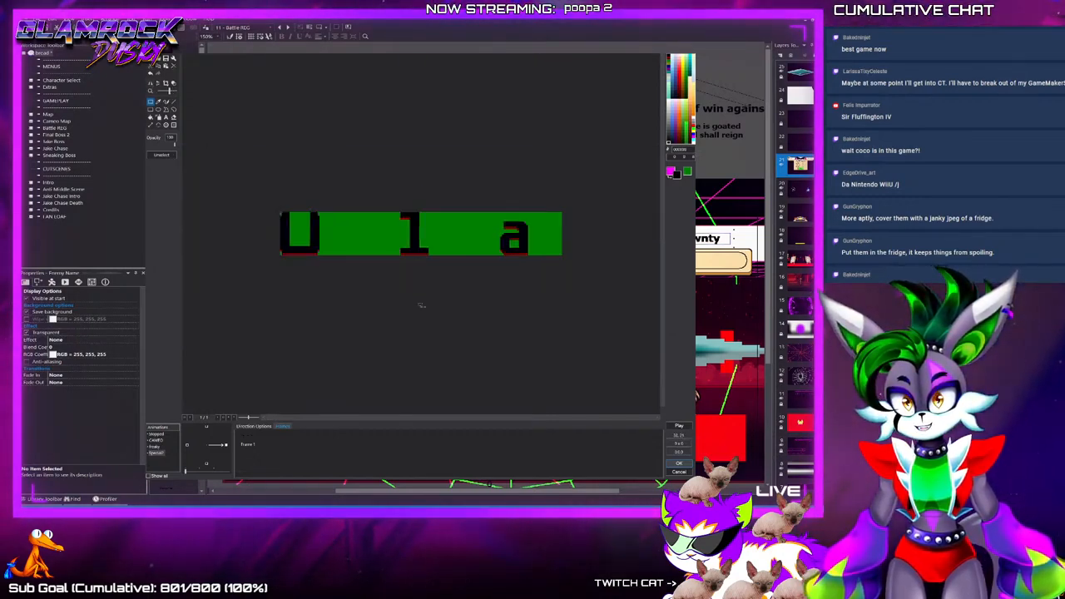
pyautogui.scroll(1, 313, 261)
pyautogui.scroll(1, 313, 263)
pyautogui.scroll(-1, 315, 268)
pyautogui.scroll(-1, 314, 268)
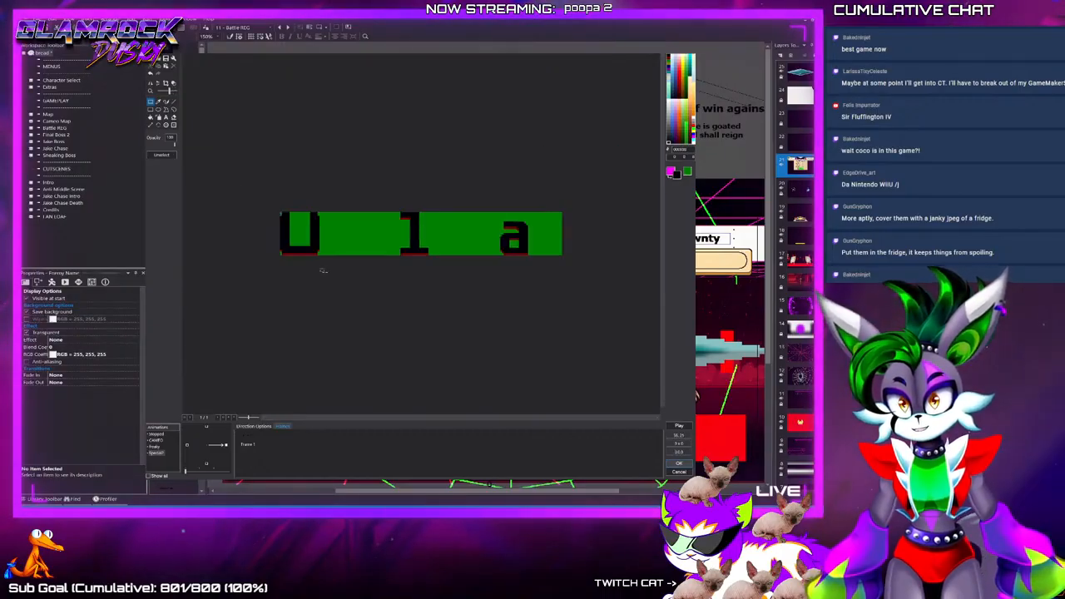
pyautogui.scroll(1, 213, 244)
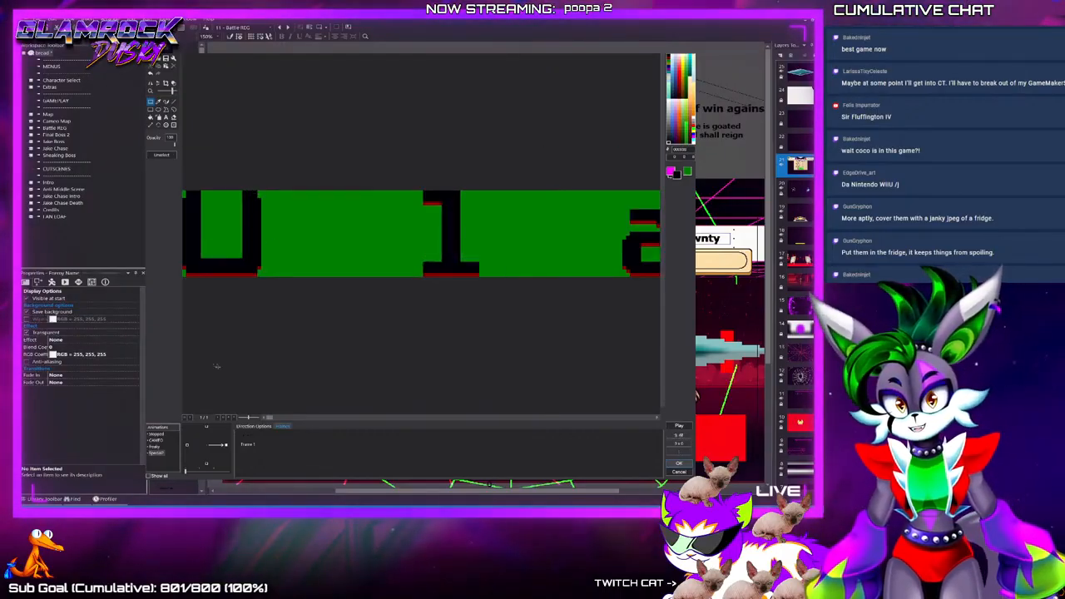
# Copy the "c Man" lettering from the DJ Mewsic Man name frame and place it beside the "U" in the Special frame
pyautogui.click(157, 434)
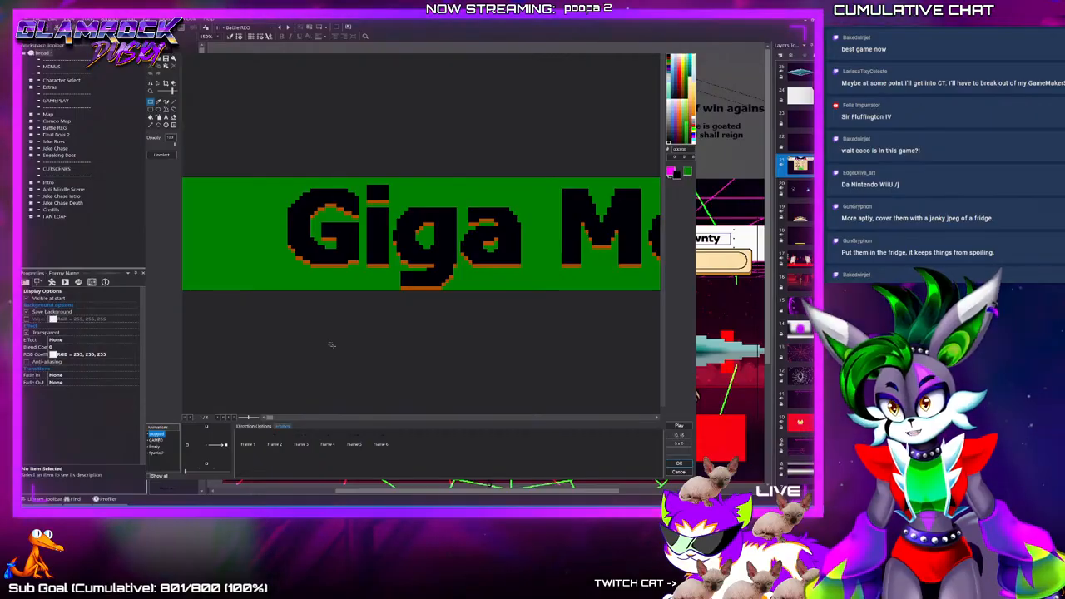
pyautogui.scroll(-1, 333, 344)
pyautogui.click(275, 444)
pyautogui.click(300, 444)
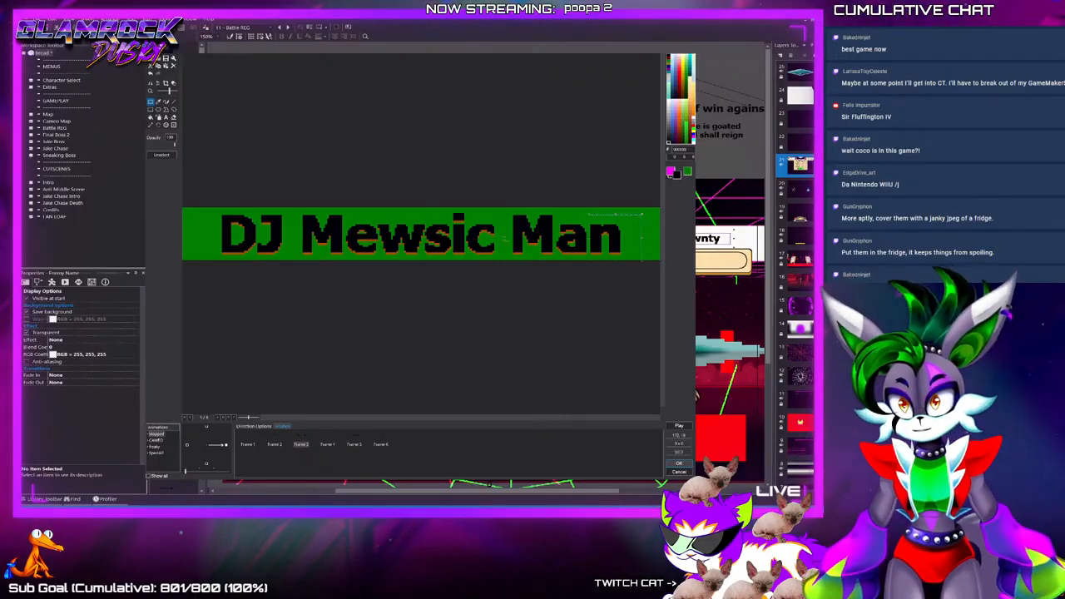
pyautogui.moveTo(629, 287); pyautogui.dragTo(643, 288)
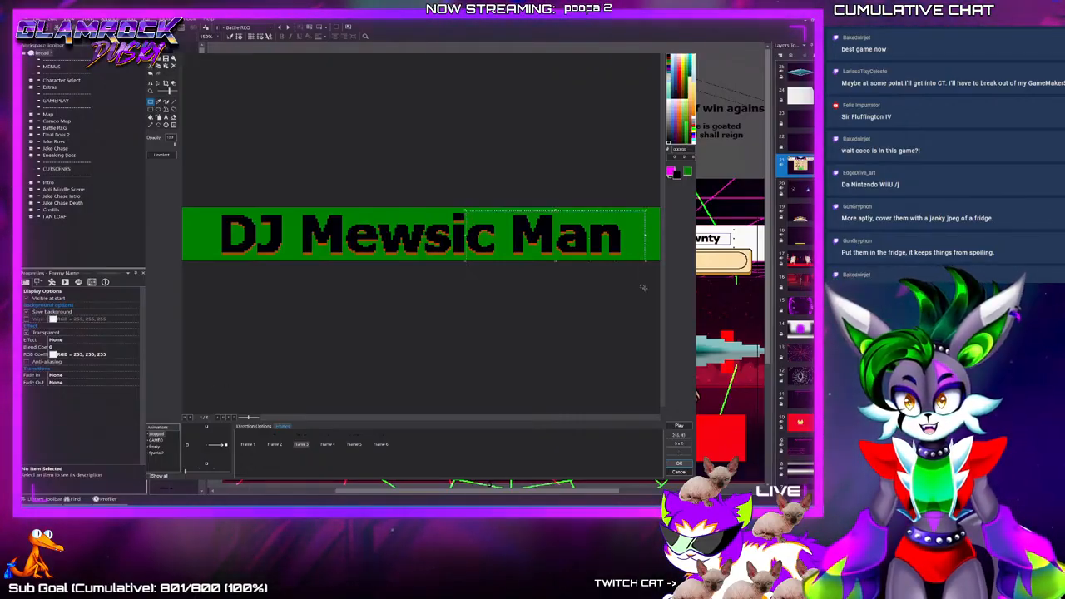
pyautogui.hotkey('ctrl', 'c')
pyautogui.click(157, 453)
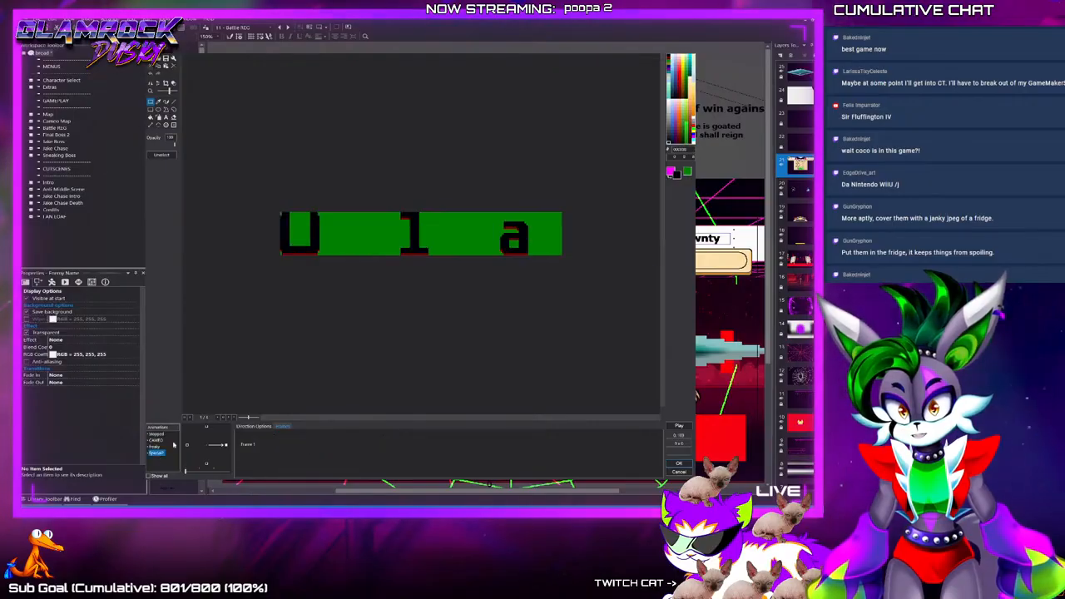
pyautogui.hotkey('ctrl', 'v')
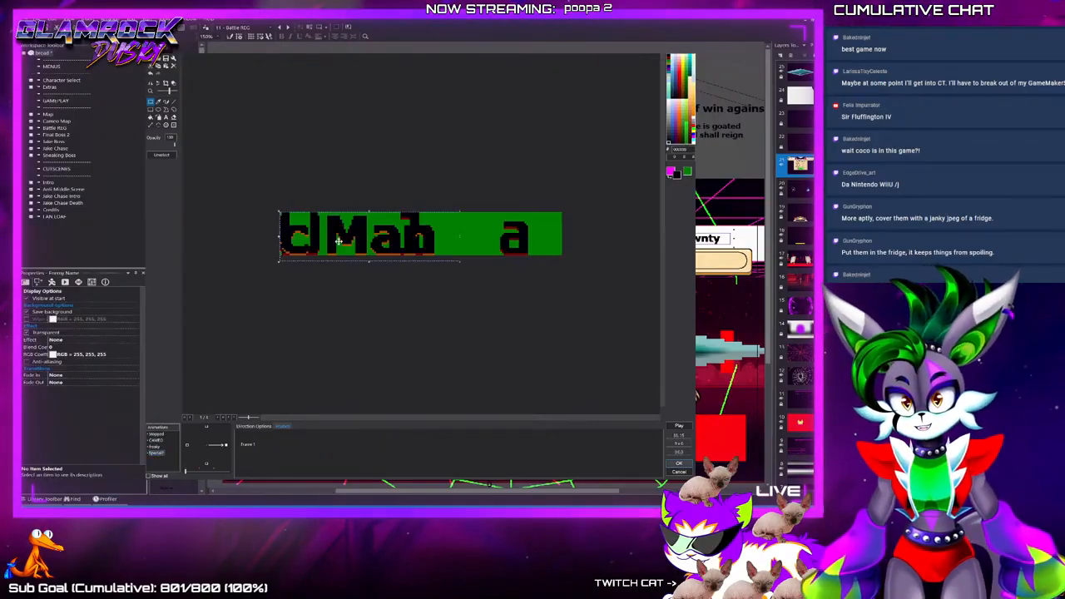
pyautogui.moveTo(342, 241); pyautogui.dragTo(396, 242)
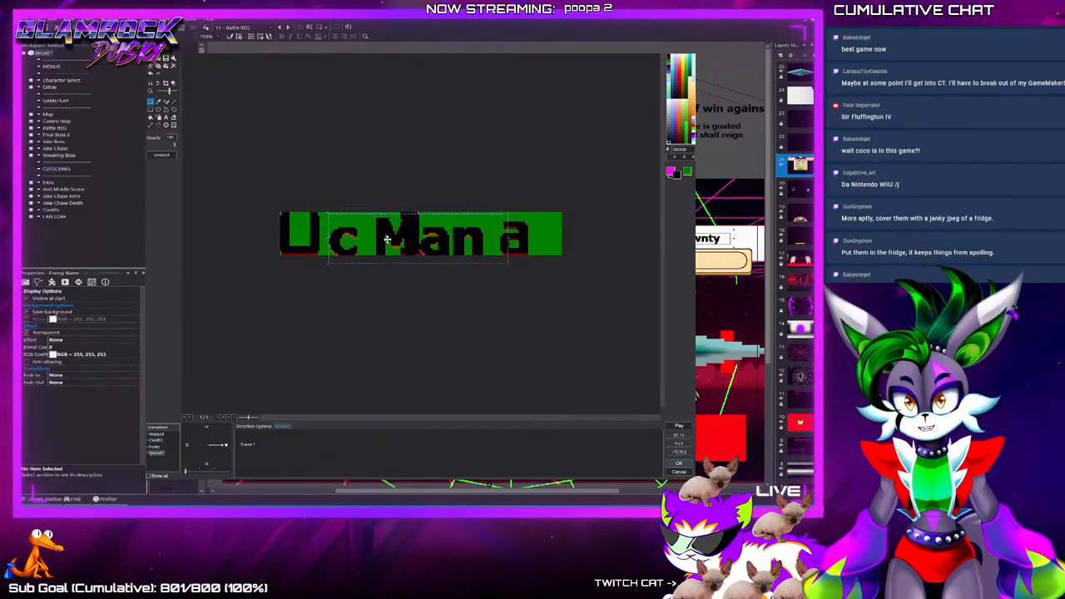
# Erase the pasted "M" and "a", keep the "c" and "n" as reusable letters, and set the pasted piece in place
pyautogui.scroll(2, 391, 242)
pyautogui.click(174, 117)
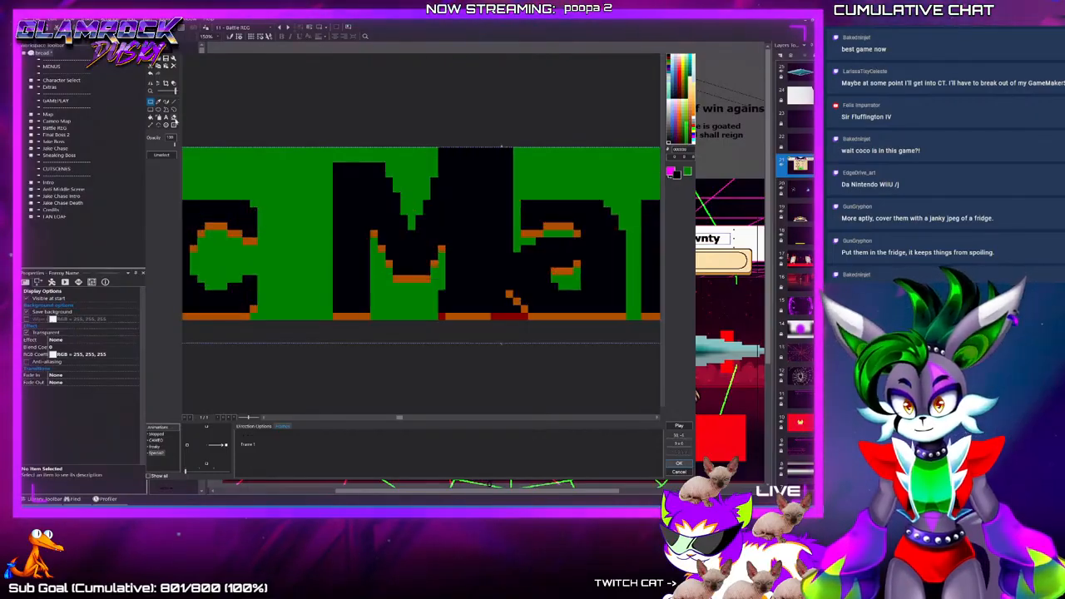
pyautogui.scroll(-1, 341, 234)
pyautogui.moveTo(339, 200)
pyautogui.mouseDown()
pyautogui.moveTo(360, 205)
pyautogui.moveTo(382, 189)
pyautogui.mouseUp()
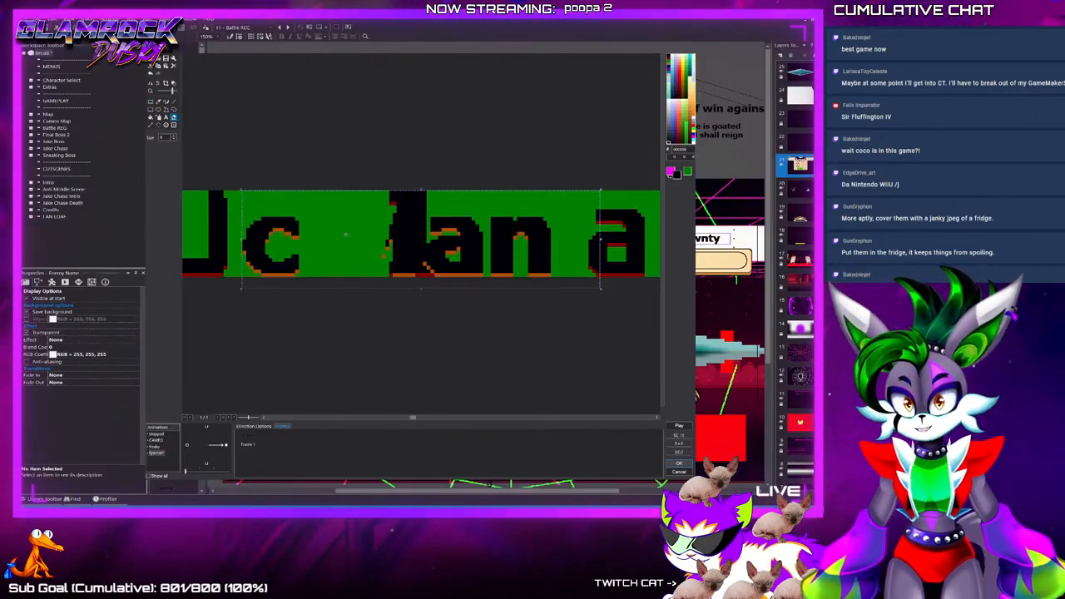
pyautogui.moveTo(382, 236)
pyautogui.mouseDown()
pyautogui.moveTo(401, 267)
pyautogui.moveTo(398, 233)
pyautogui.mouseUp()
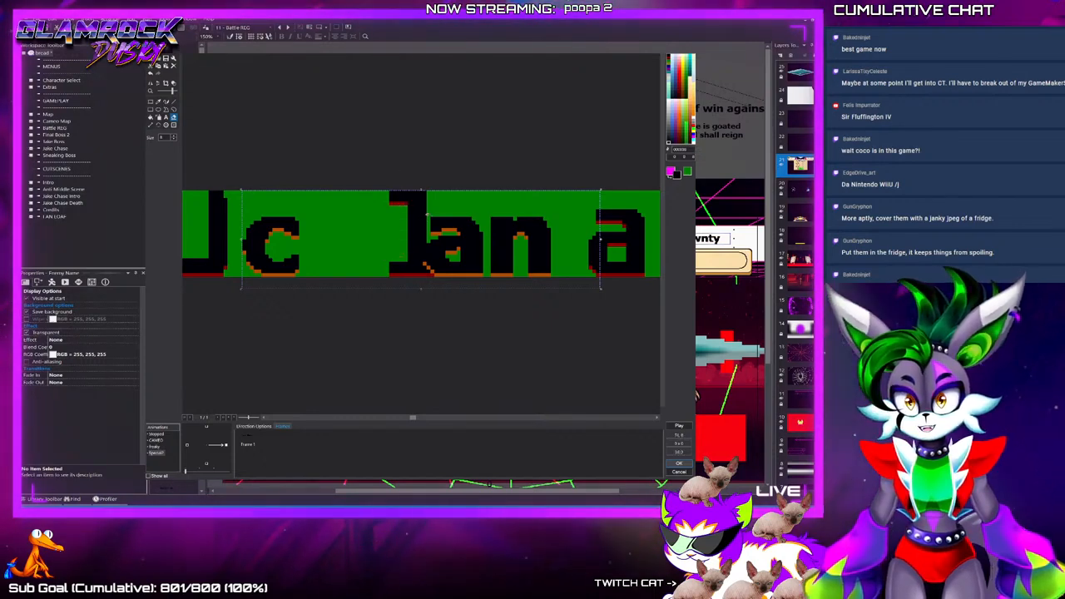
pyautogui.moveTo(441, 235); pyautogui.dragTo(480, 263)
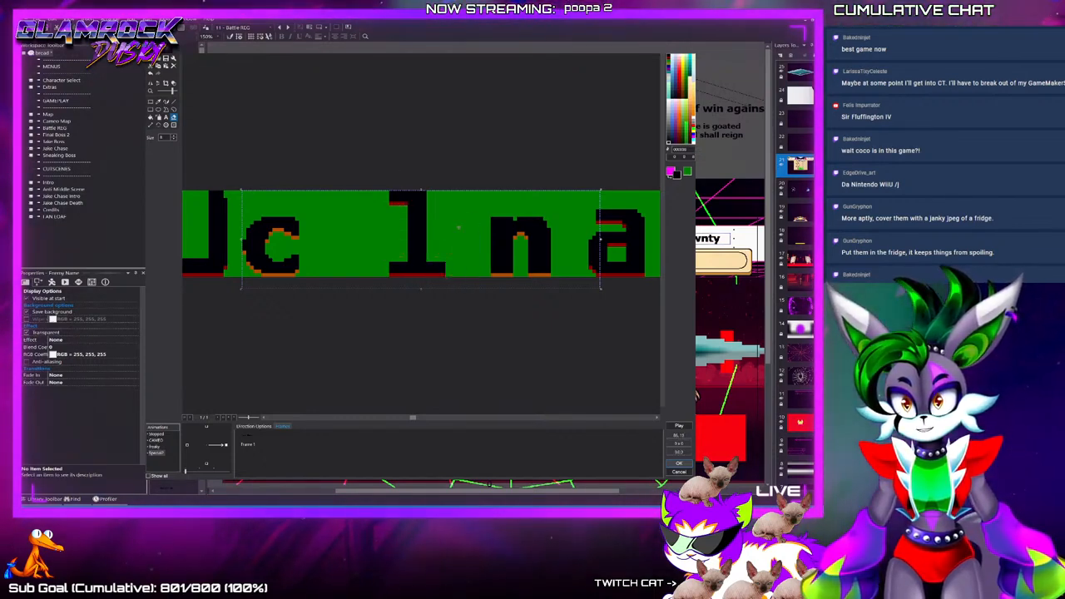
pyautogui.click(151, 102)
pyautogui.scroll(-3, 425, 338)
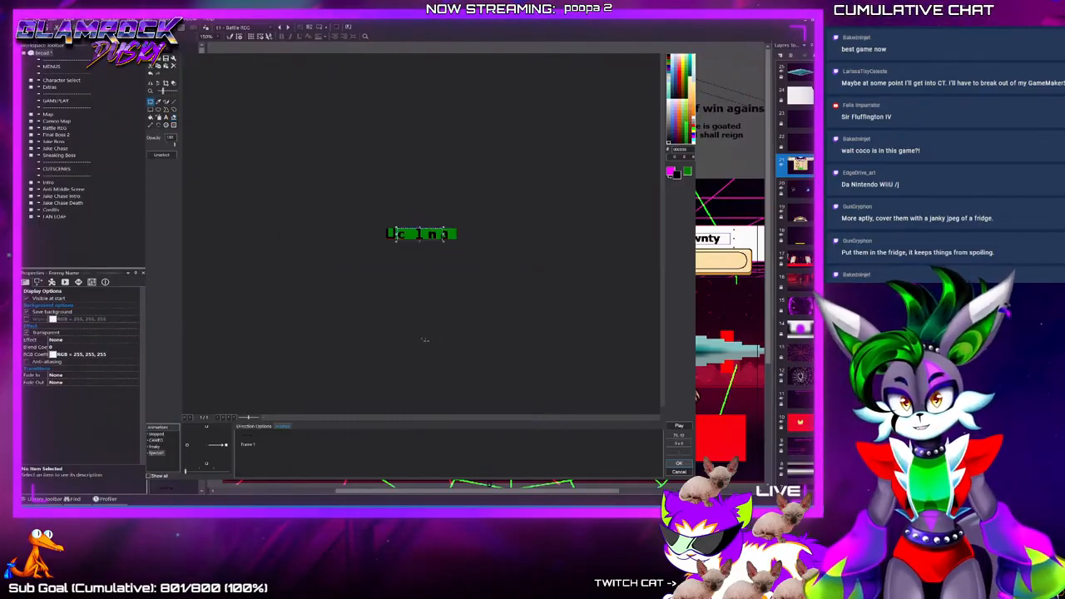
pyautogui.scroll(5, 384, 286)
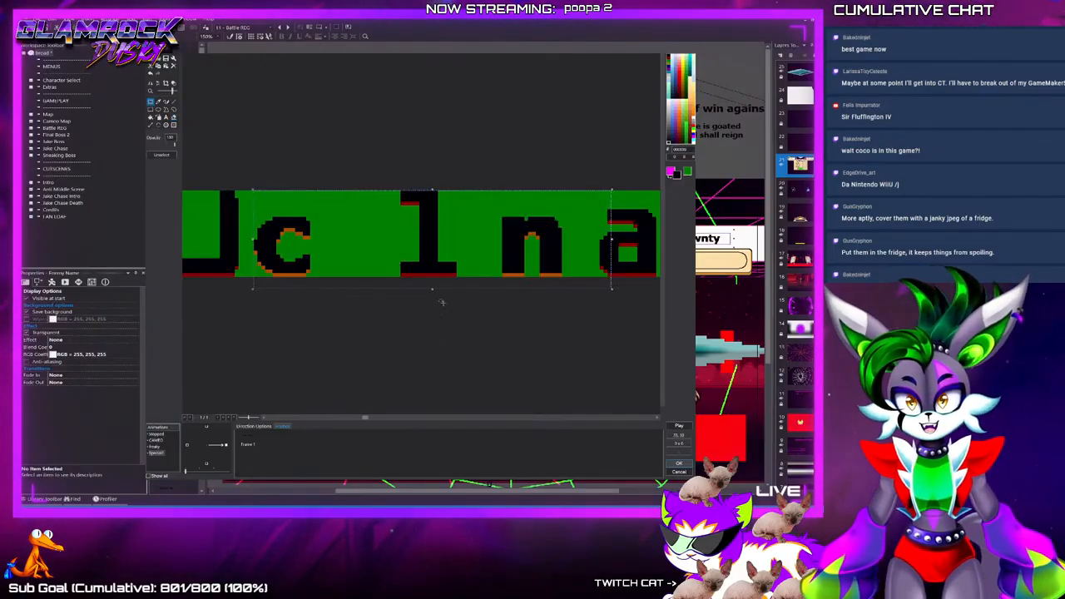
pyautogui.click(531, 312)
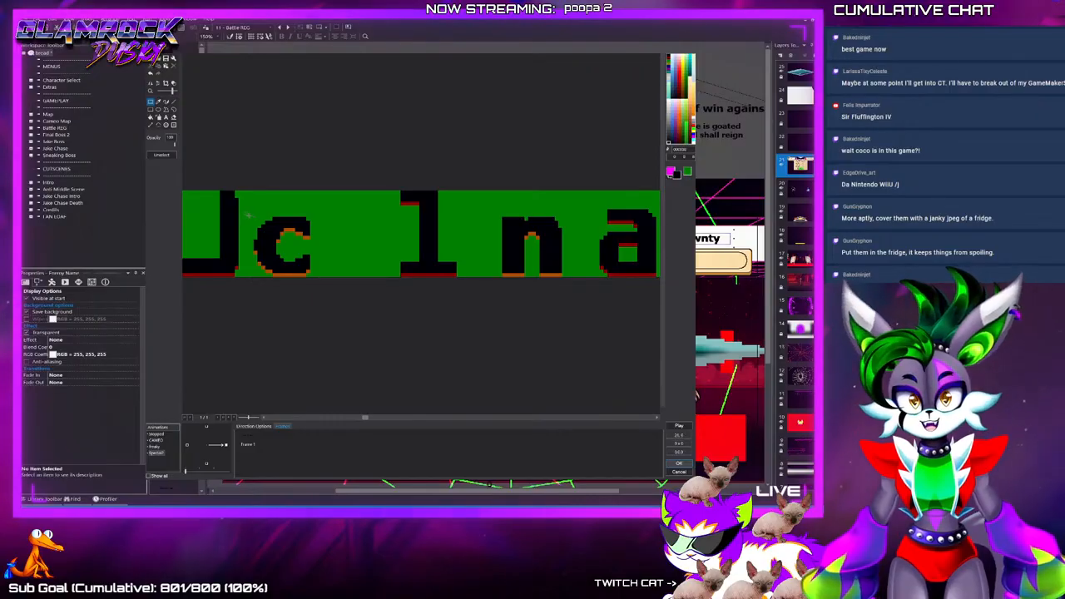
# Move the "c" beside the "l" and place the "n" close after the "U" in the Special frame
pyautogui.moveTo(280, 247); pyautogui.dragTo(359, 247)
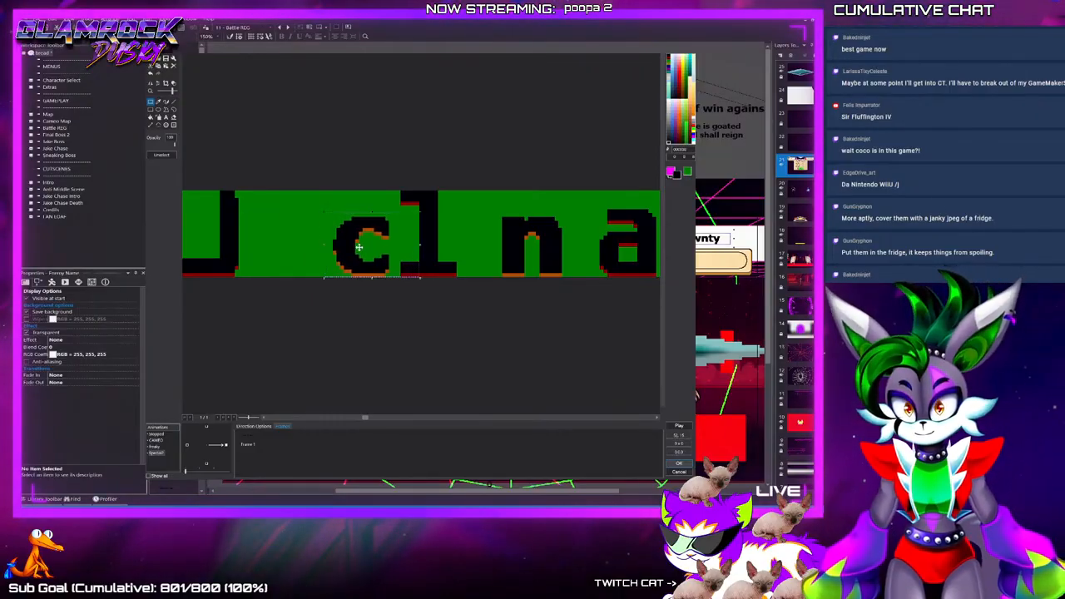
pyautogui.moveTo(478, 195)
pyautogui.mouseDown()
pyautogui.moveTo(574, 285)
pyautogui.moveTo(326, 249)
pyautogui.moveTo(284, 257)
pyautogui.mouseUp()
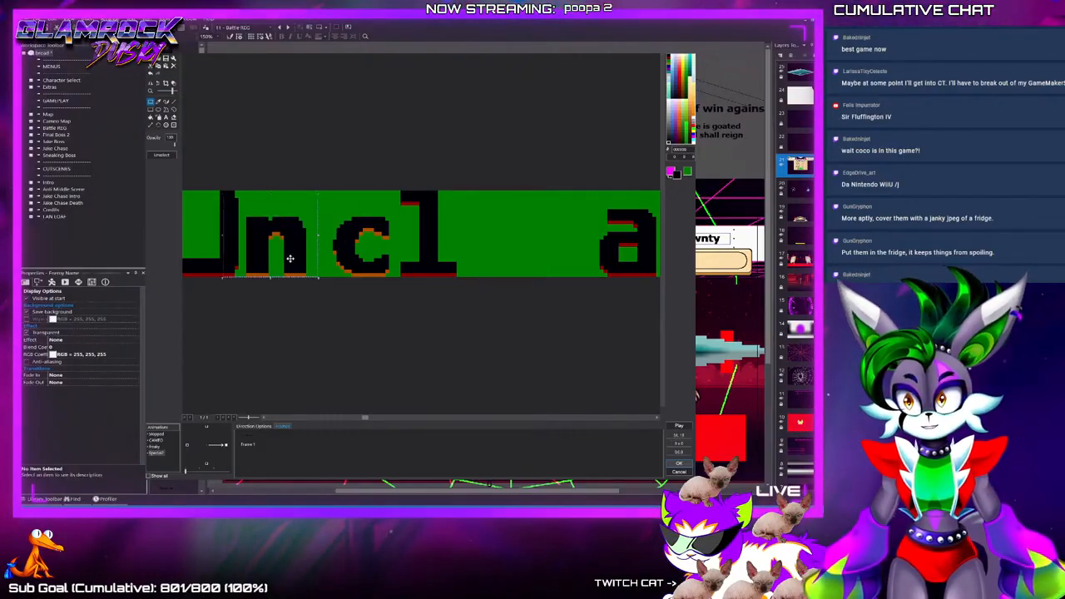
pyautogui.click(154, 447)
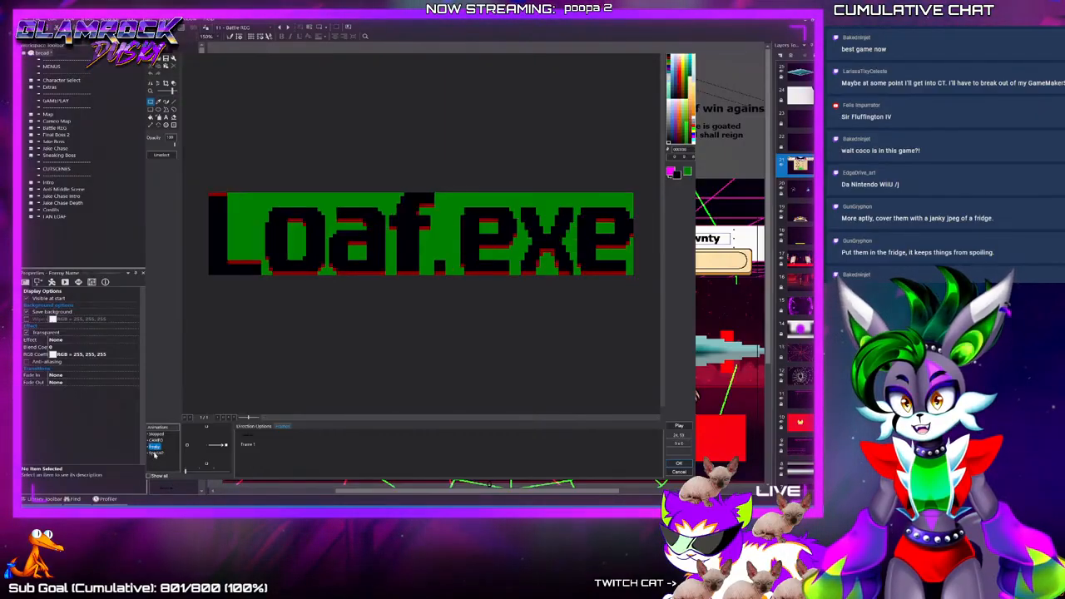
pyautogui.click(155, 452)
pyautogui.moveTo(348, 292); pyautogui.dragTo(268, 193)
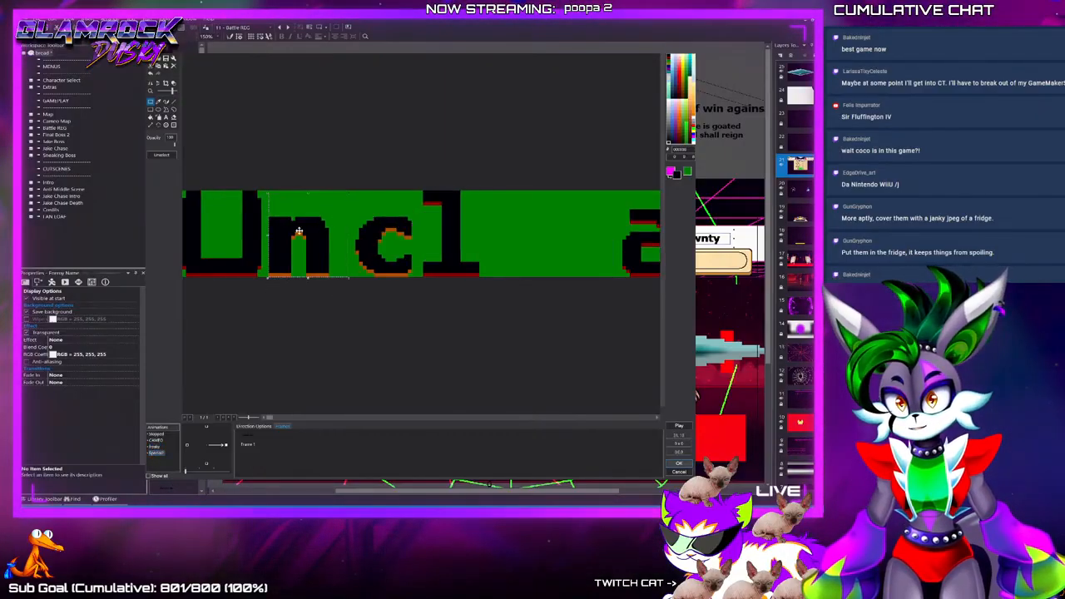
pyautogui.moveTo(342, 205); pyautogui.dragTo(337, 206)
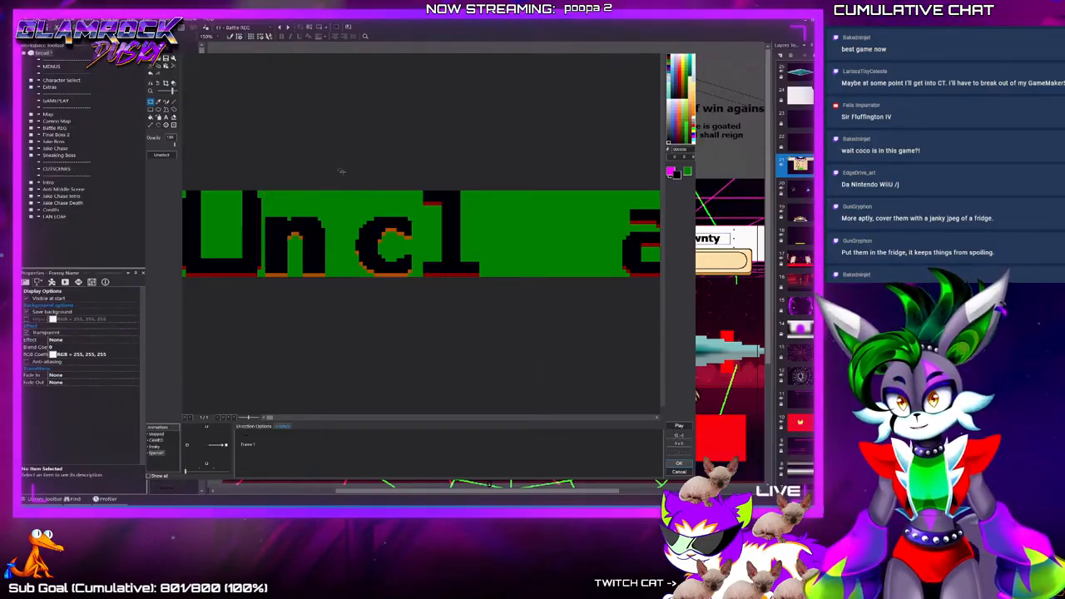
# Shift the "cl" pair closer to the "n" and tighten the gap between the "c" and the "l"
pyautogui.moveTo(432, 238); pyautogui.dragTo(405, 239)
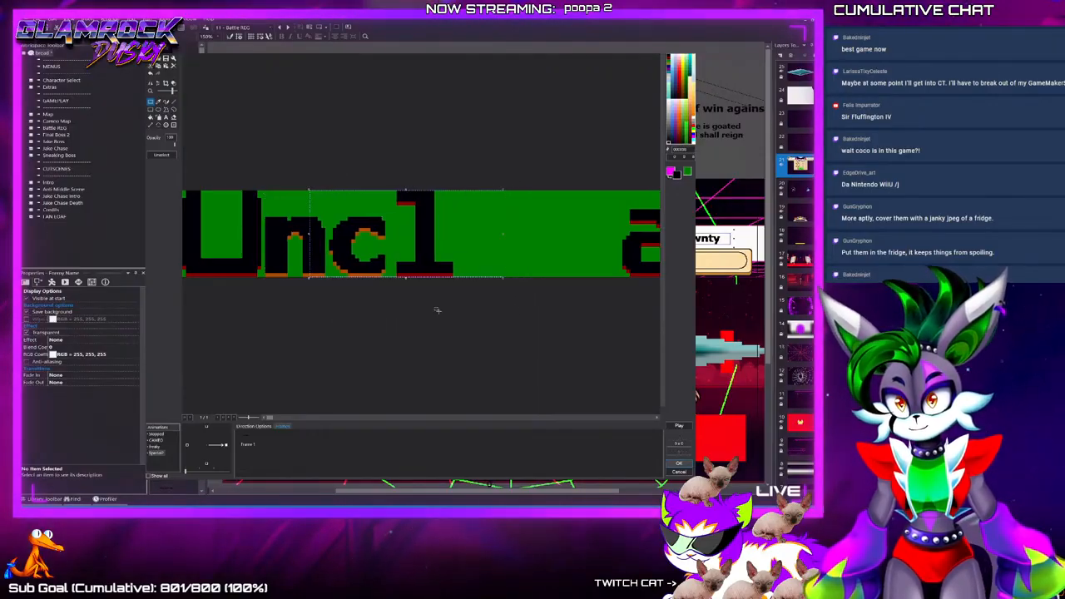
pyautogui.scroll(-2, 333, 337)
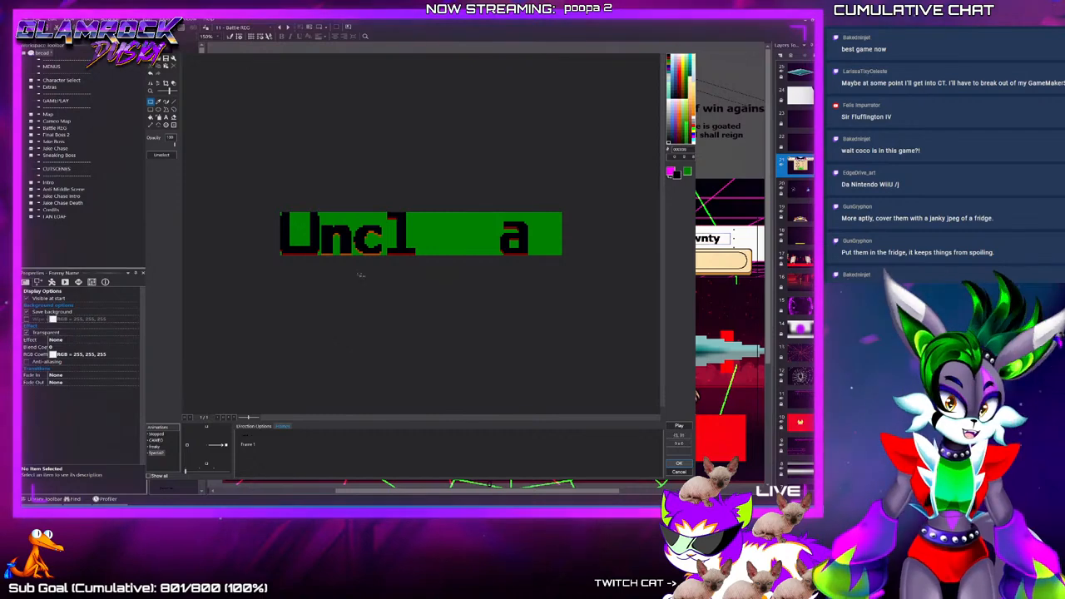
pyautogui.scroll(1, 380, 263)
pyautogui.moveTo(483, 296); pyautogui.dragTo(386, 156)
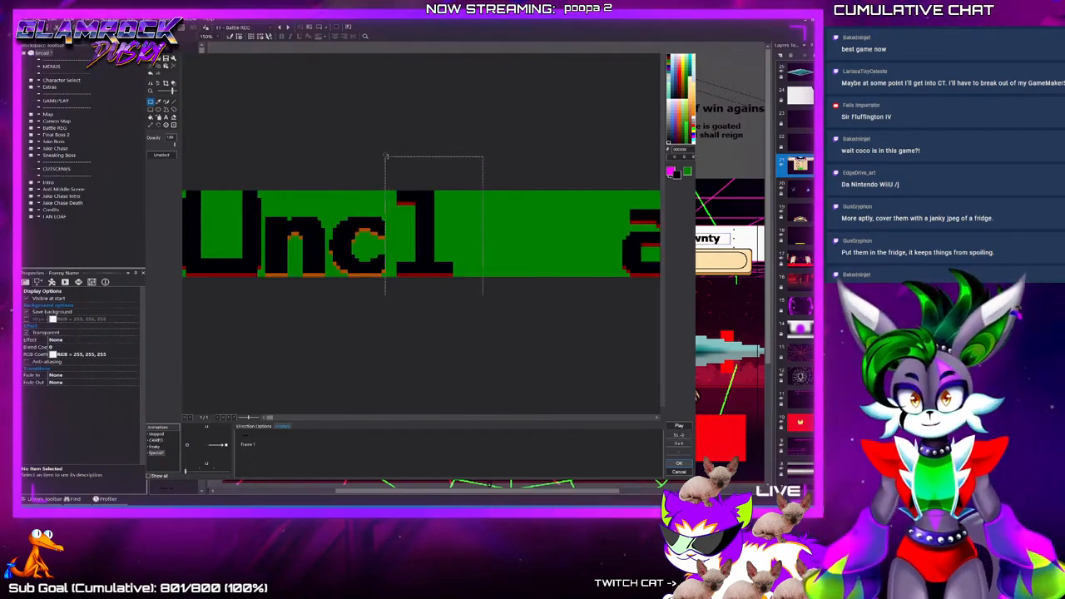
pyautogui.moveTo(418, 220); pyautogui.dragTo(412, 218)
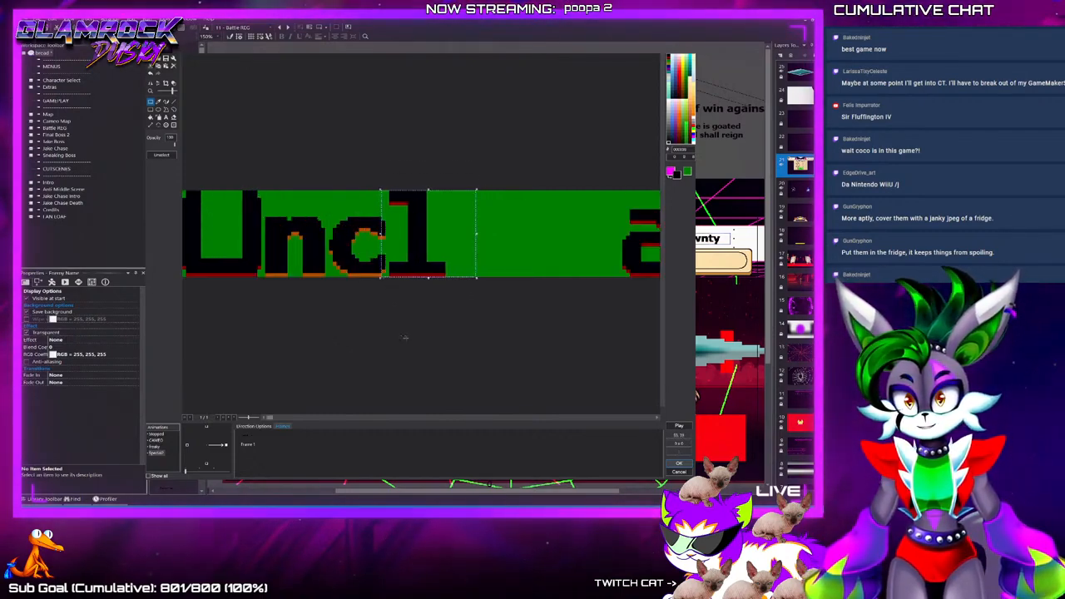
# Copy the "e" from the Giga Meow name frame and place it after the "l" to complete "Uncle"
pyautogui.click(156, 434)
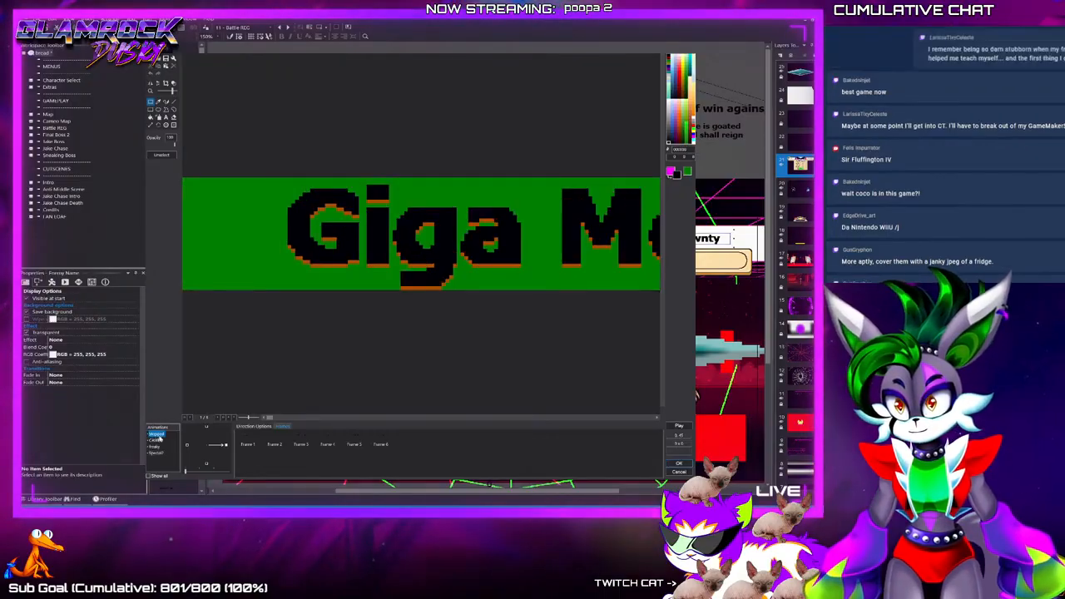
pyautogui.scroll(-1, 437, 234)
pyautogui.scroll(2, 437, 233)
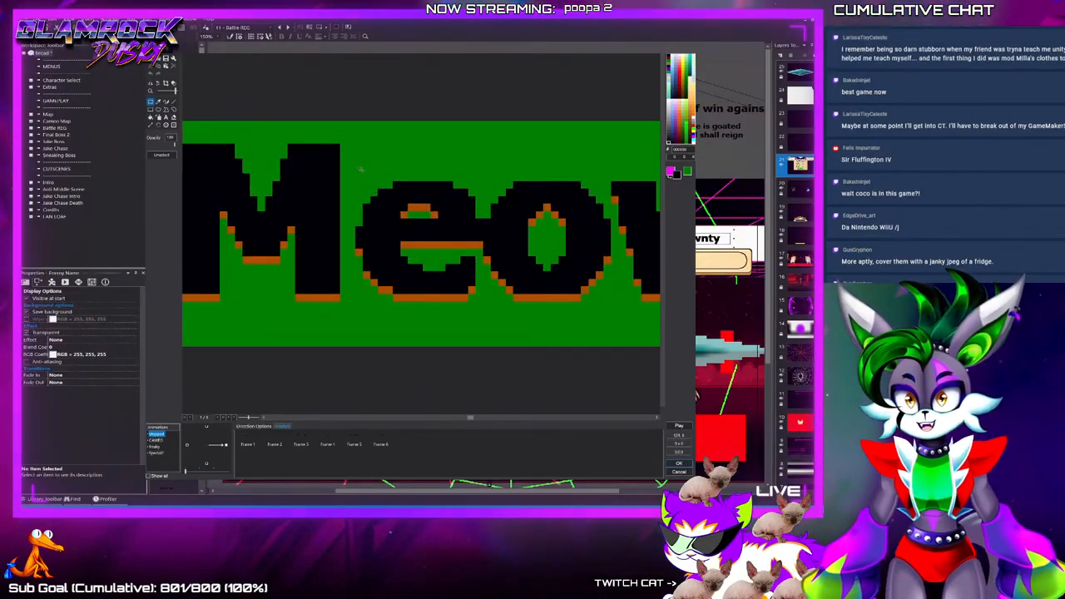
pyautogui.moveTo(356, 166); pyautogui.dragTo(482, 325)
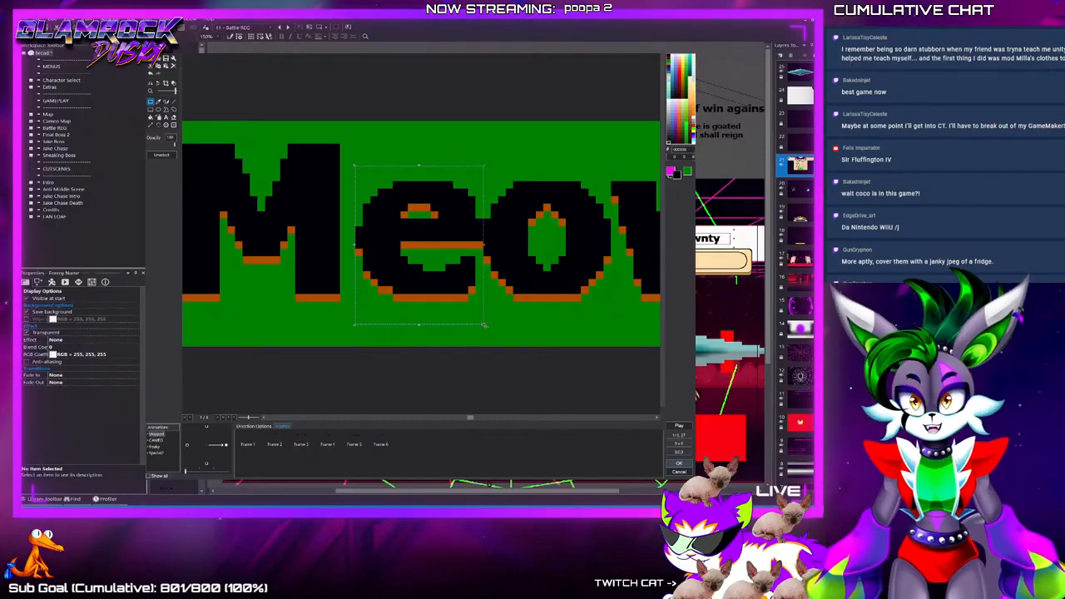
pyautogui.click(155, 454)
pyautogui.scroll(-2, 396, 332)
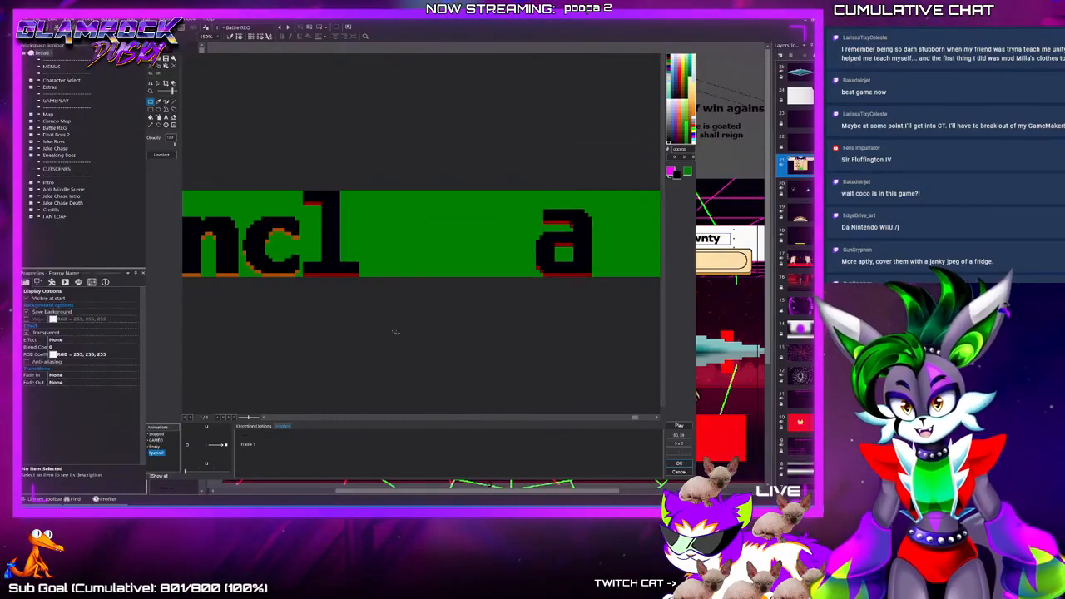
pyautogui.hotkey('ctrl', 'v')
pyautogui.moveTo(218, 233); pyautogui.dragTo(398, 248)
pyautogui.scroll(-2, 351, 363)
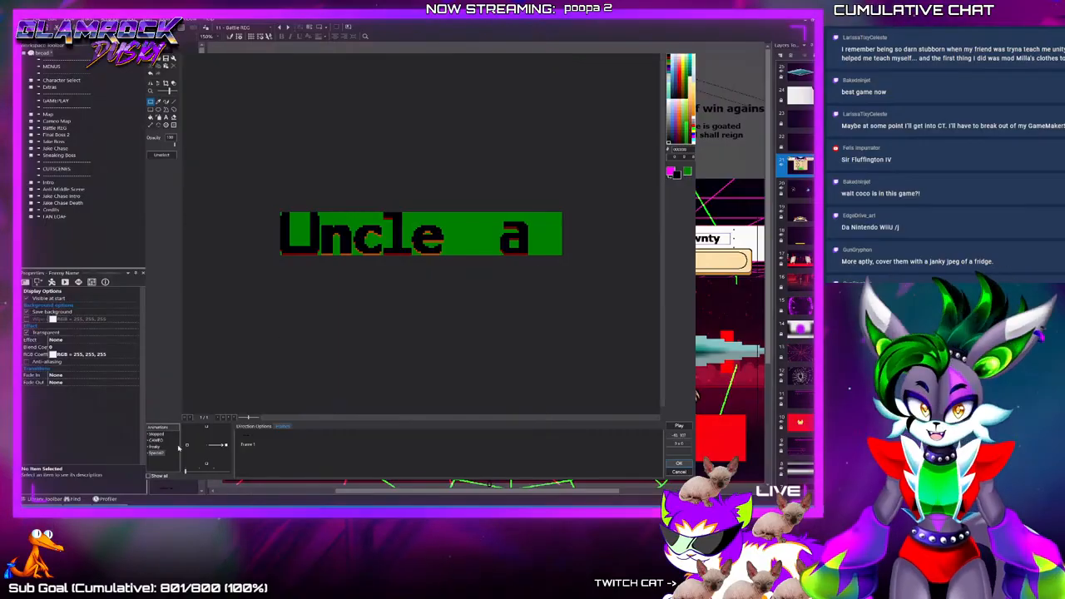
# Copy the "P" from the Fruit Punch Clawn name frame and place it before the "a" in the Special frame
pyautogui.click(156, 433)
pyautogui.click(274, 445)
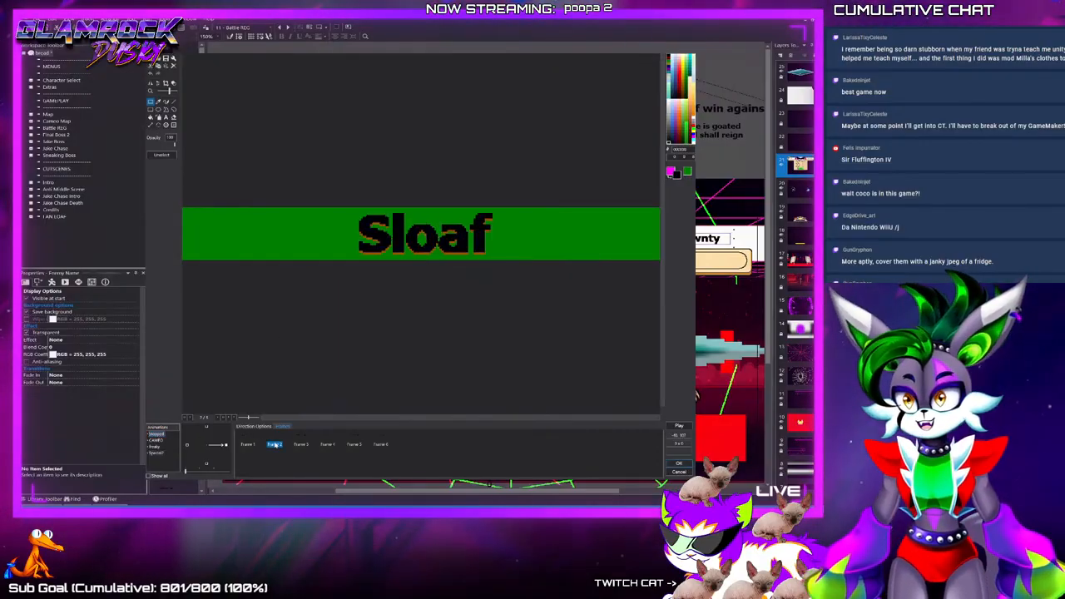
pyautogui.click(354, 444)
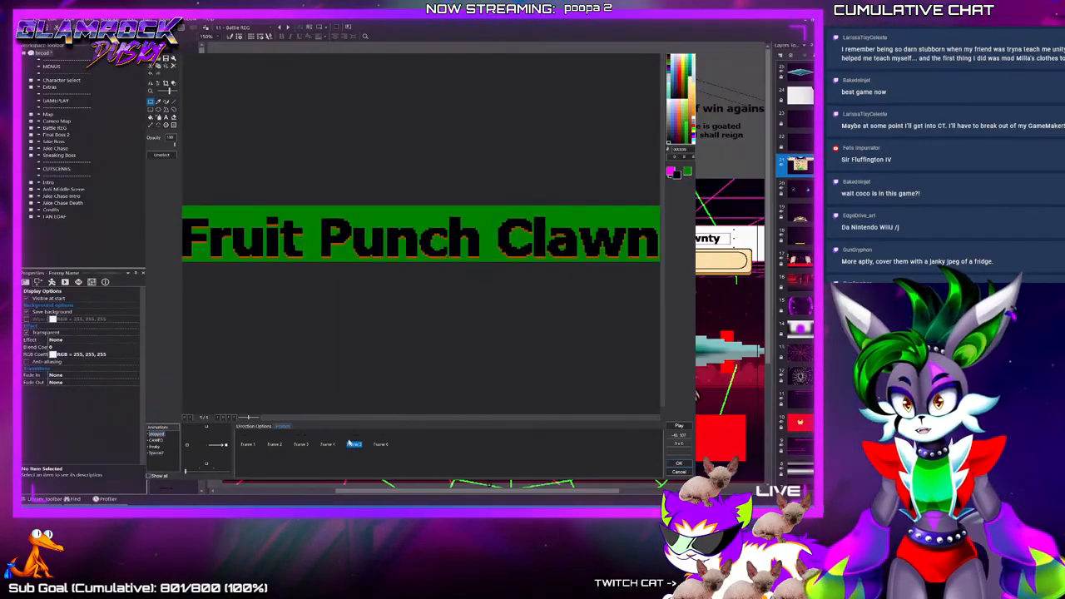
pyautogui.moveTo(315, 215); pyautogui.dragTo(353, 288)
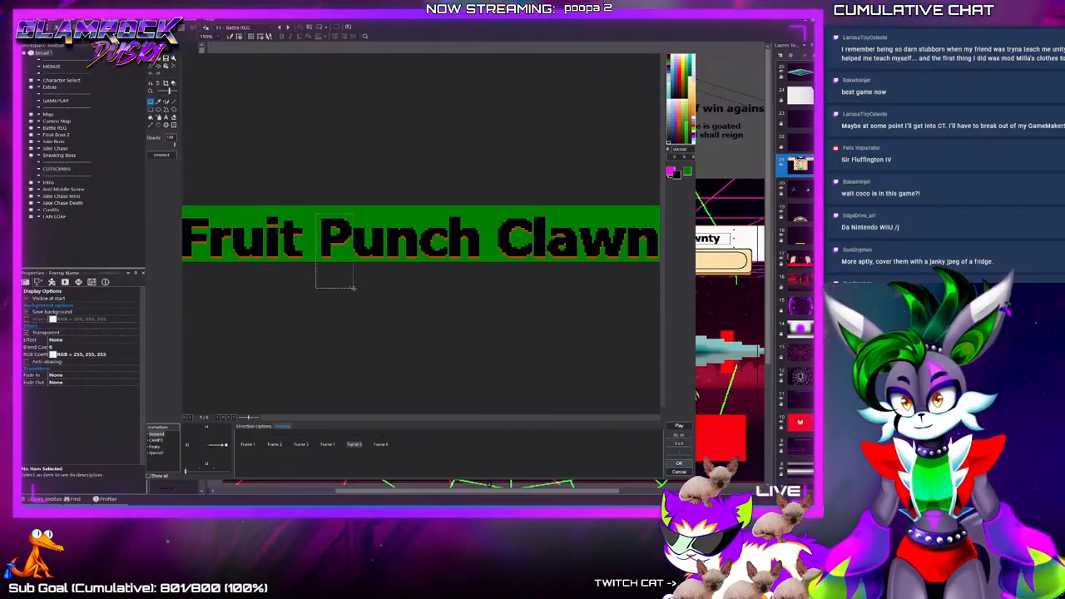
pyautogui.click(158, 452)
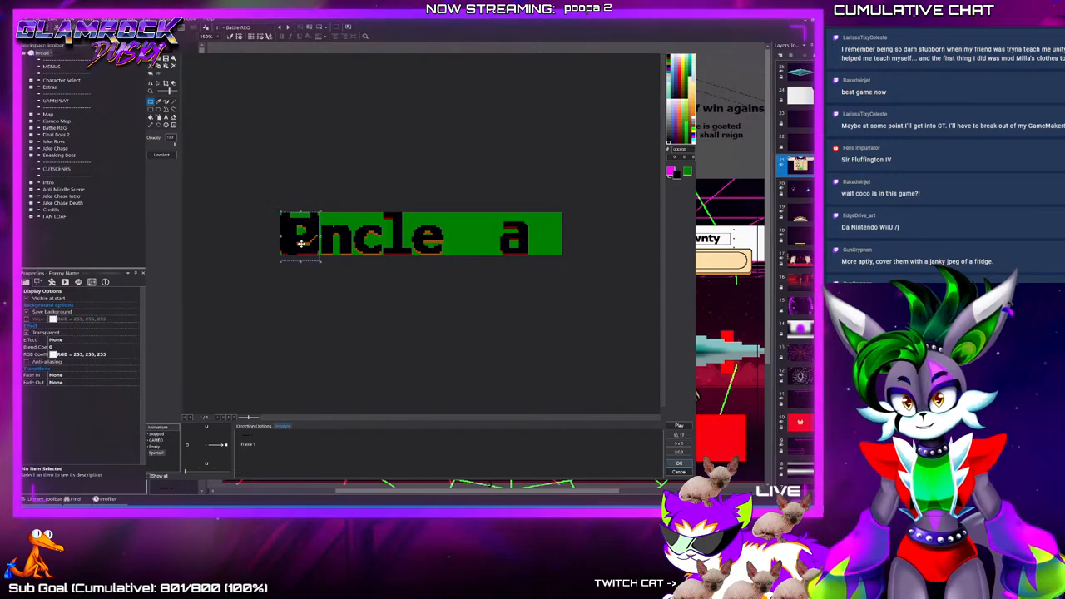
pyautogui.moveTo(290, 240); pyautogui.dragTo(472, 241)
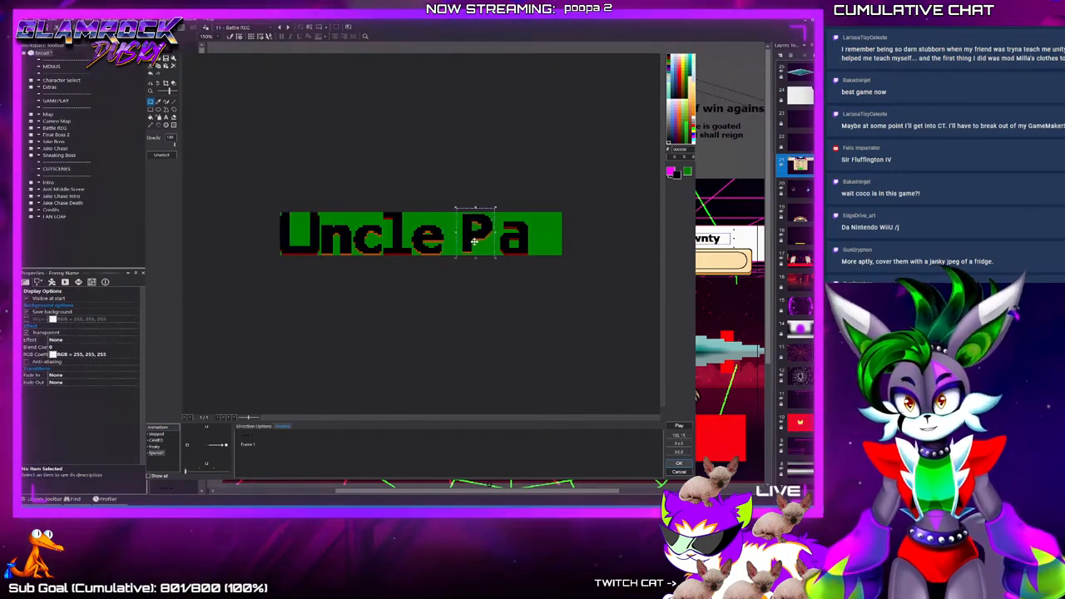
# Duplicate the bowl of the "P" below itself to form a "B" and clean up the overlapping orange pixels
pyautogui.scroll(3, 476, 242)
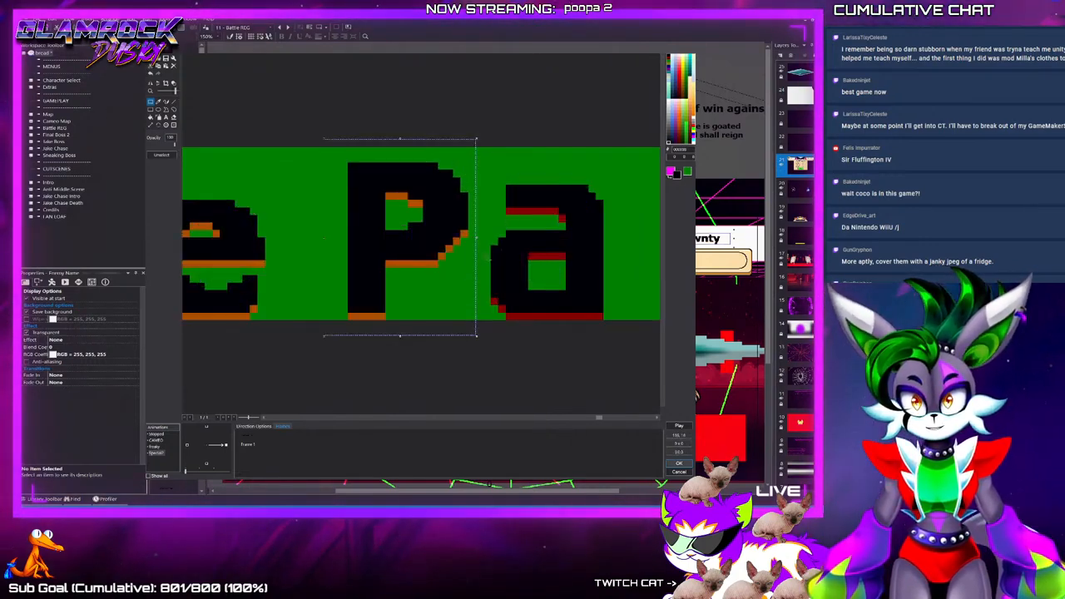
pyautogui.moveTo(473, 280); pyautogui.dragTo(387, 204)
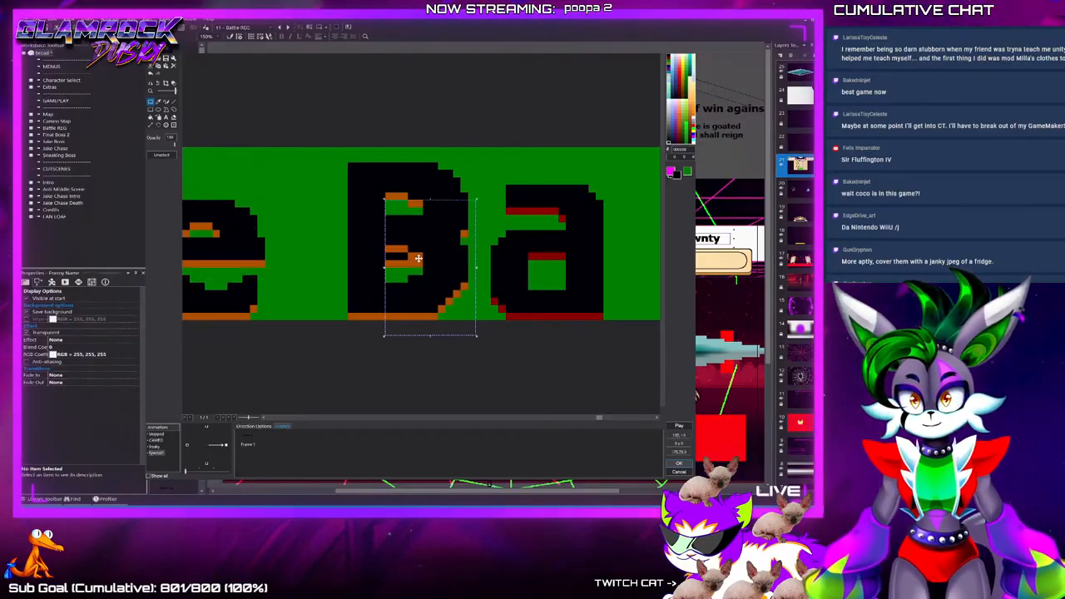
pyautogui.click(174, 119)
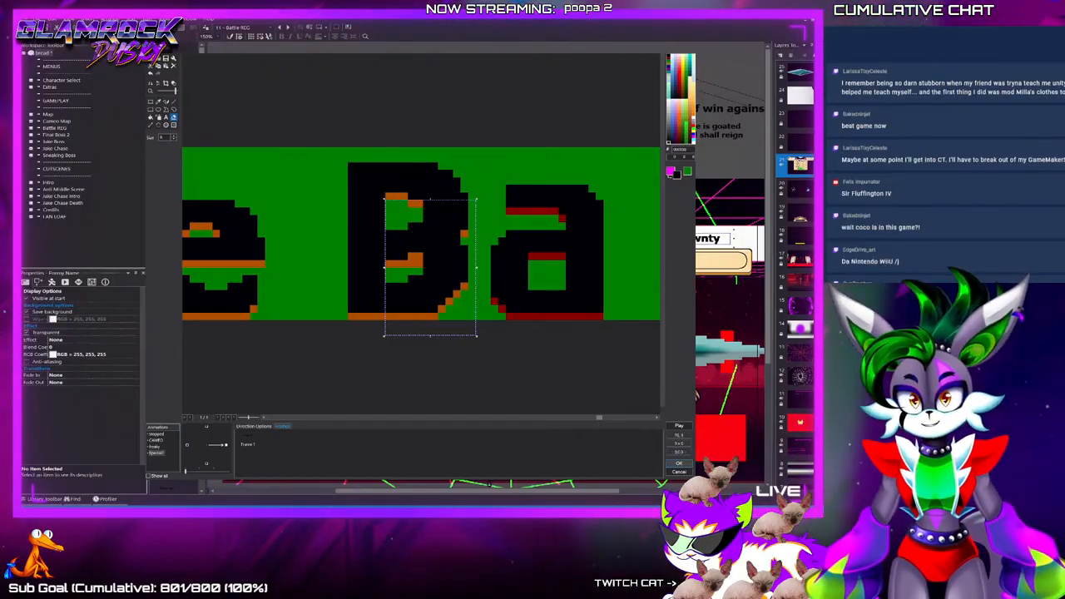
pyautogui.press('s')
pyautogui.scroll(-4, 317, 218)
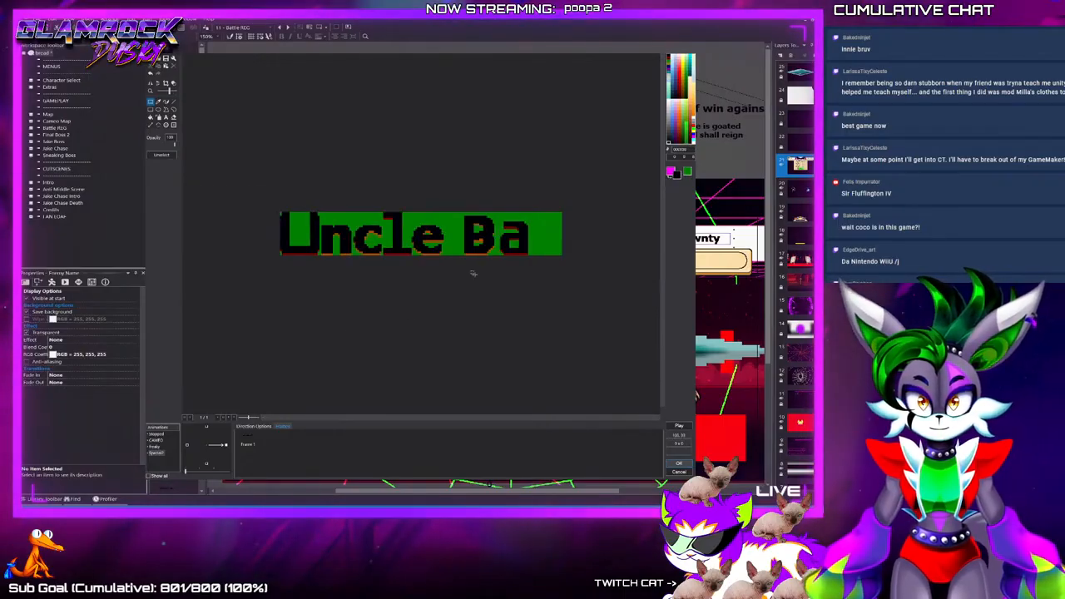
# Copy the "o" from the Loaf.exe name frame, place it after the "a", and move the "ao" pair close to the "B"
pyautogui.click(155, 447)
pyautogui.scroll(3, 351, 243)
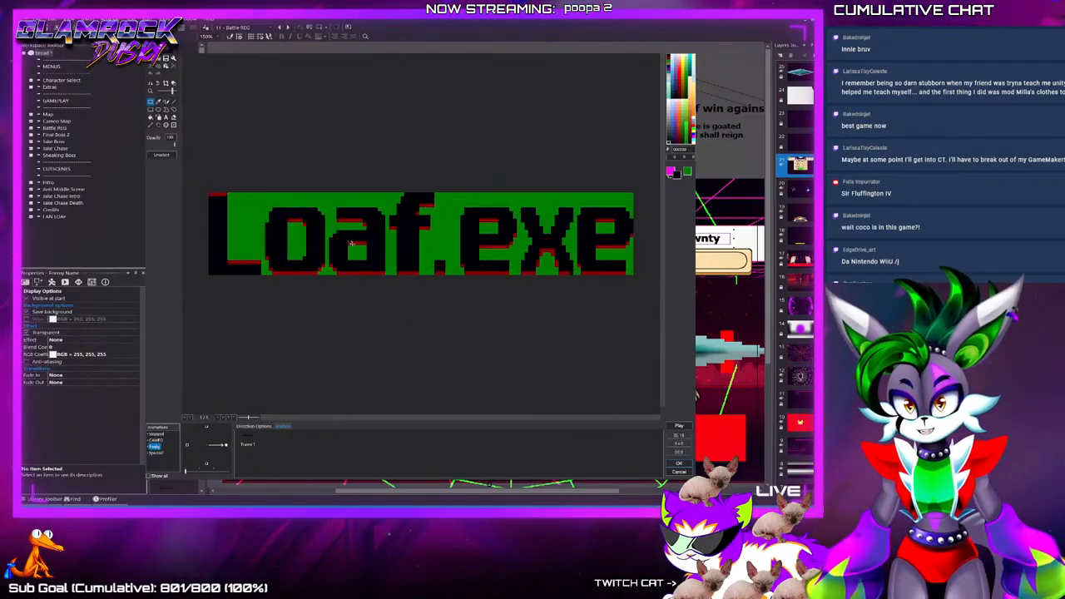
pyautogui.moveTo(265, 202); pyautogui.dragTo(325, 290)
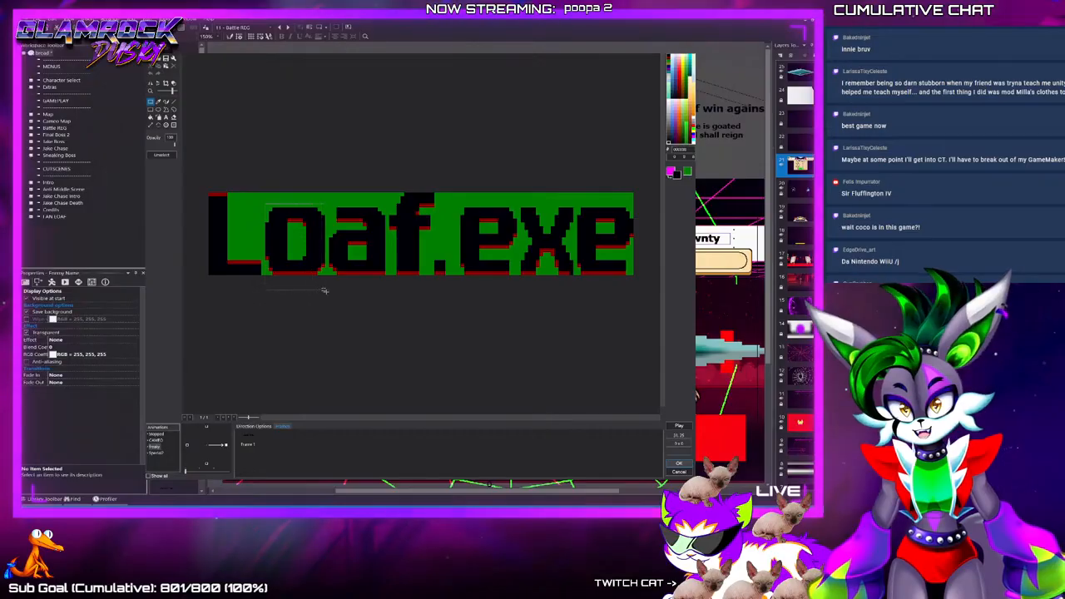
pyautogui.click(156, 454)
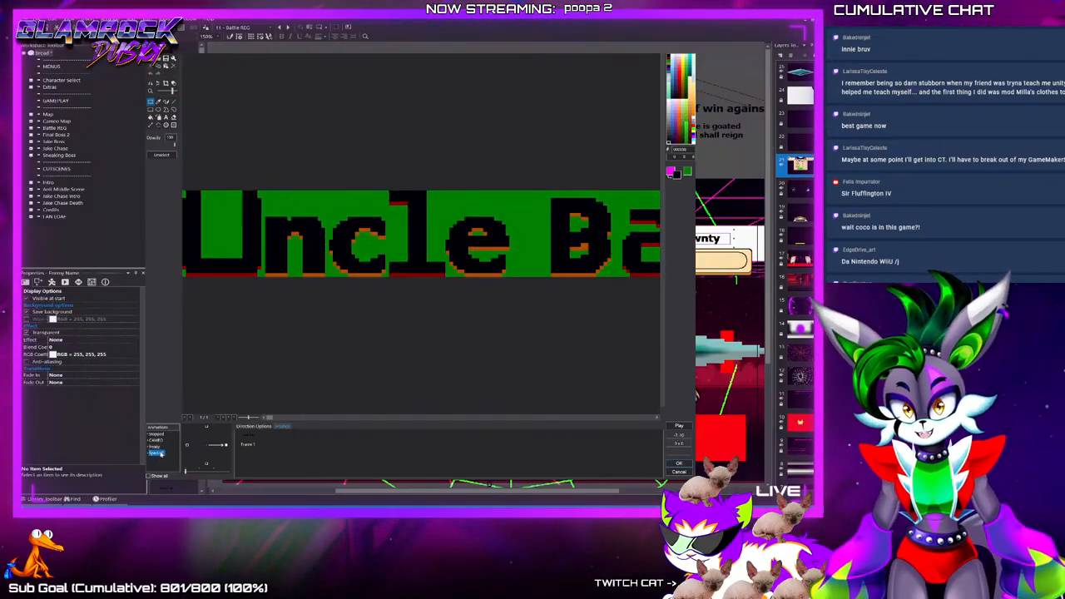
pyautogui.scroll(-3, 412, 381)
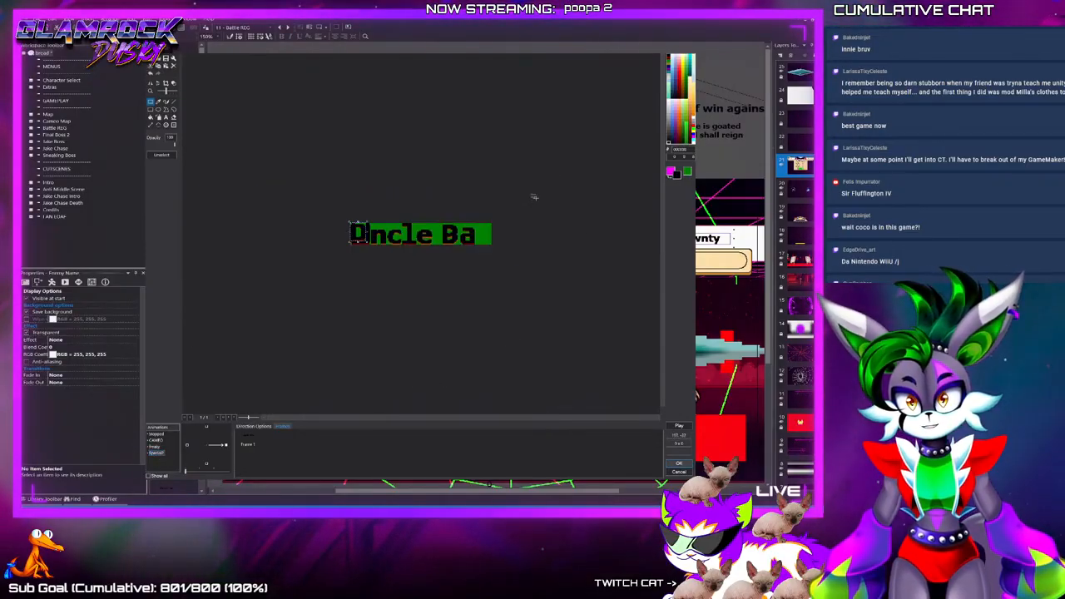
pyautogui.moveTo(350, 223); pyautogui.dragTo(367, 244)
pyautogui.scroll(3, 502, 228)
pyautogui.hotkey('ctrl', 'v')
pyautogui.moveTo(544, 228); pyautogui.dragTo(625, 256)
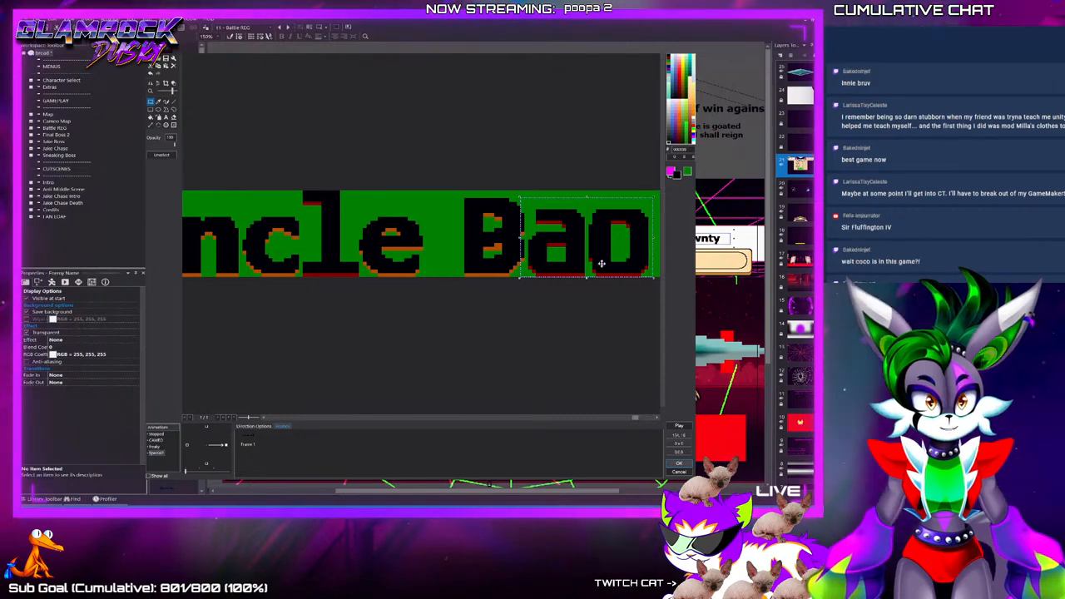
# Retouch the "B" with the background green, removing the orange shading from its lower opening
pyautogui.scroll(-3, 575, 281)
pyautogui.scroll(3, 575, 316)
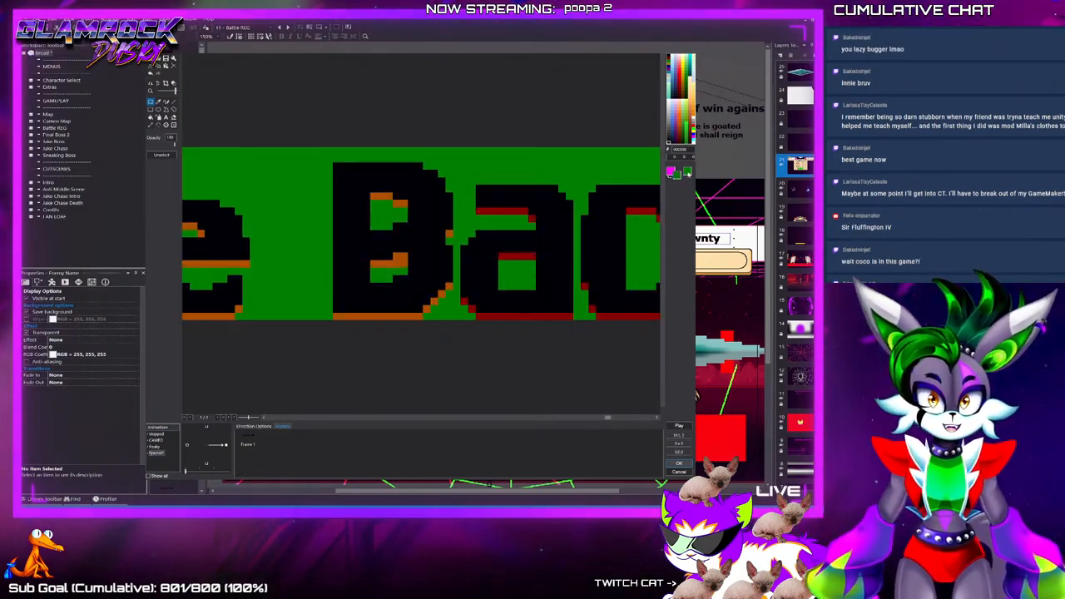
pyautogui.click(173, 100)
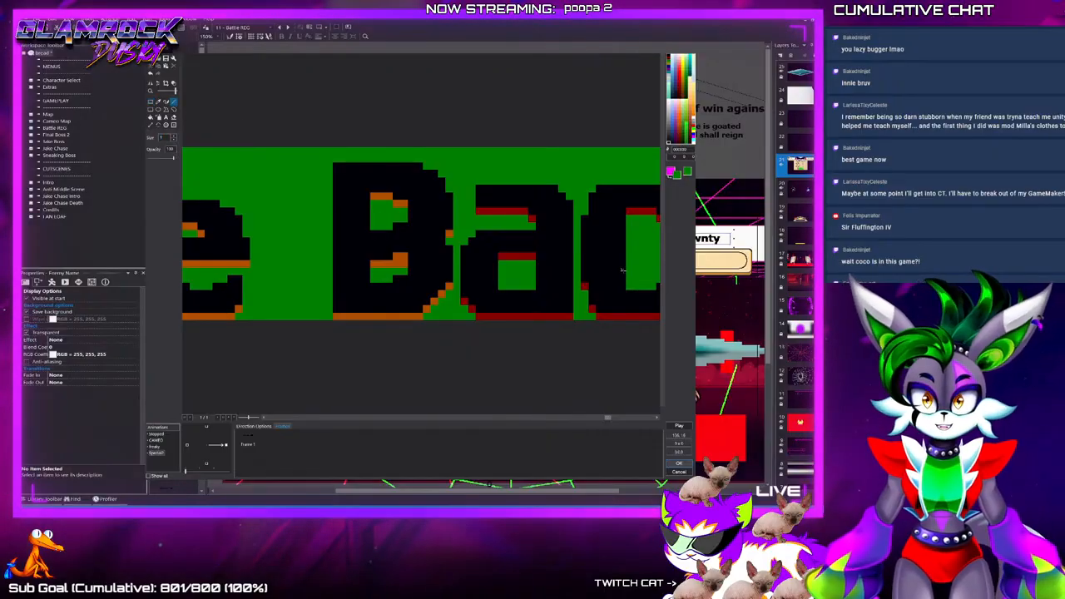
pyautogui.scroll(-2, 450, 260)
pyautogui.scroll(2, 662, 248)
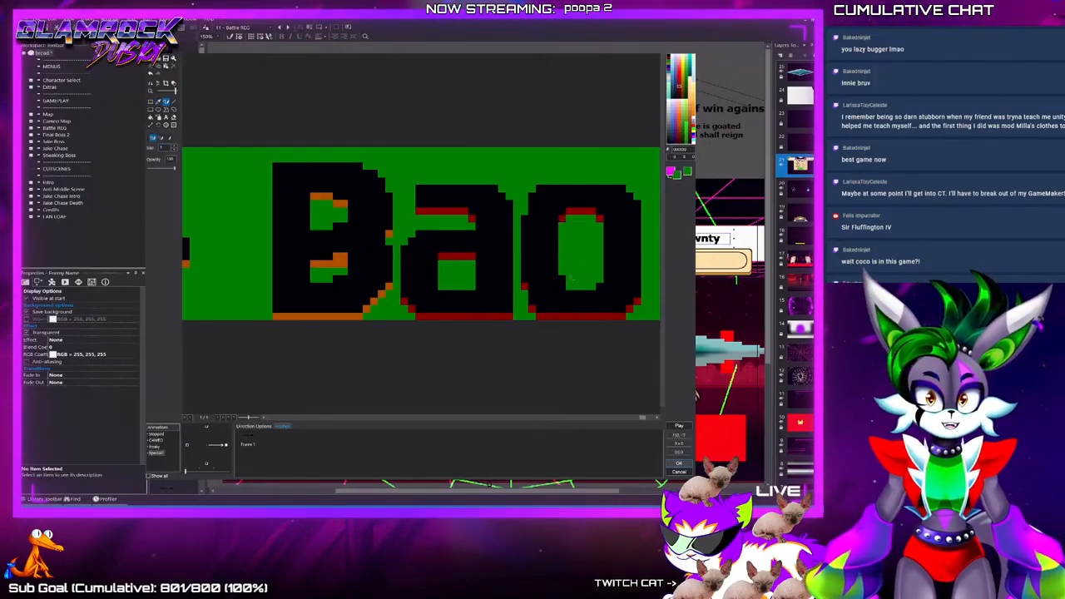
pyautogui.scroll(-3, 593, 349)
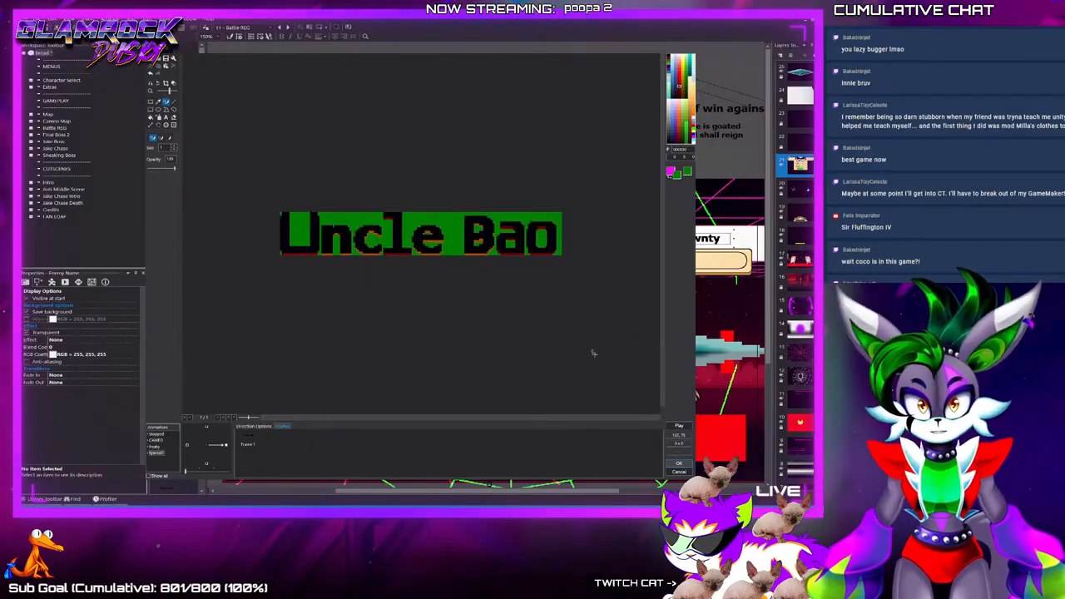
pyautogui.scroll(3, 482, 229)
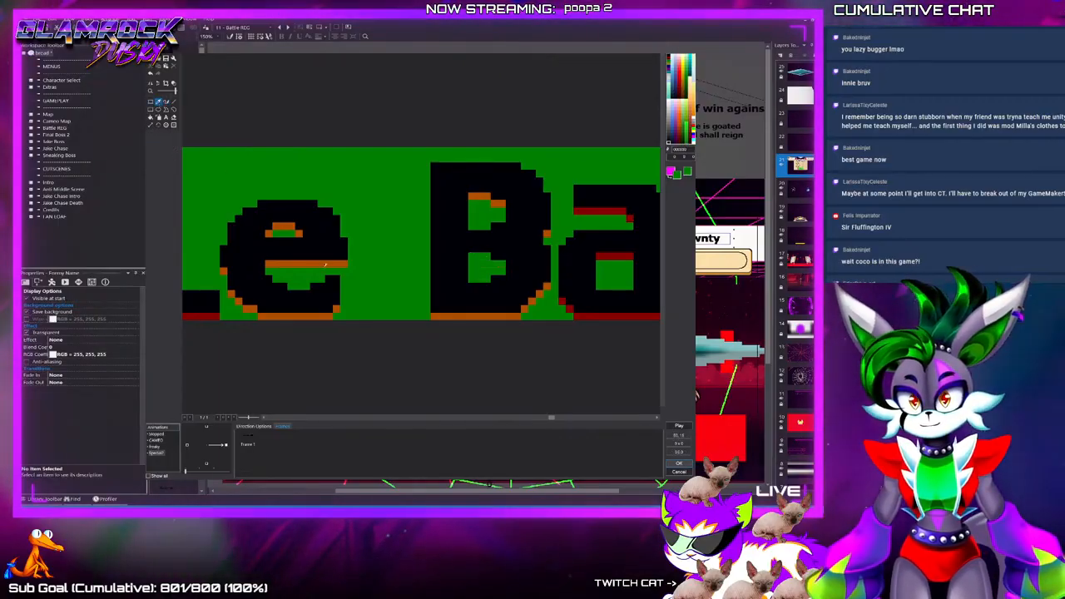
# Shade the top edge of the B's lower opening with the picked orange using the pencil
pyautogui.click(166, 102)
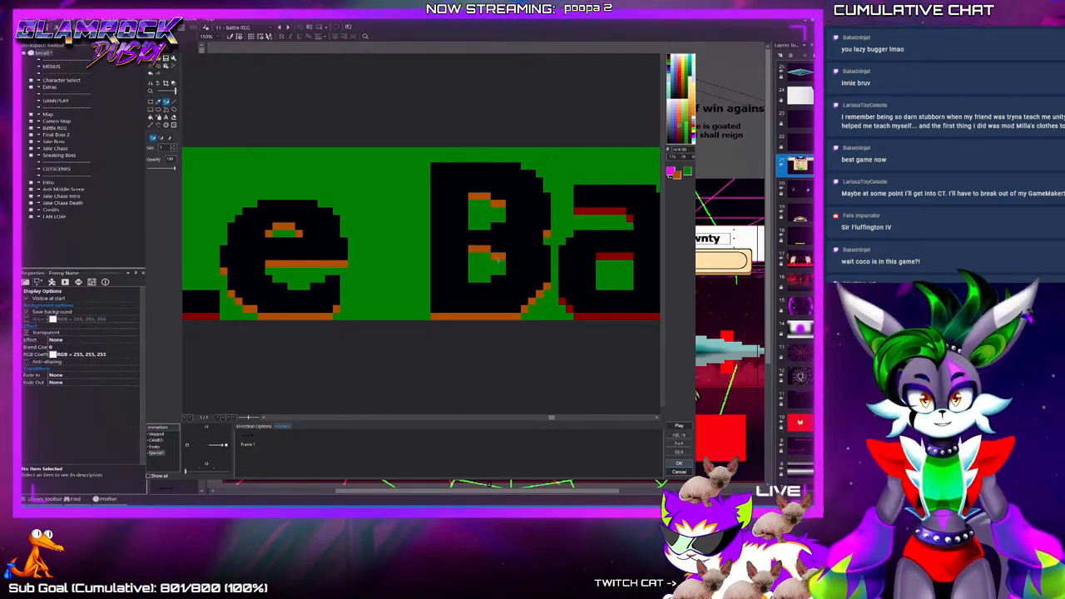
pyautogui.scroll(-3, 560, 235)
pyautogui.scroll(-2, 560, 236)
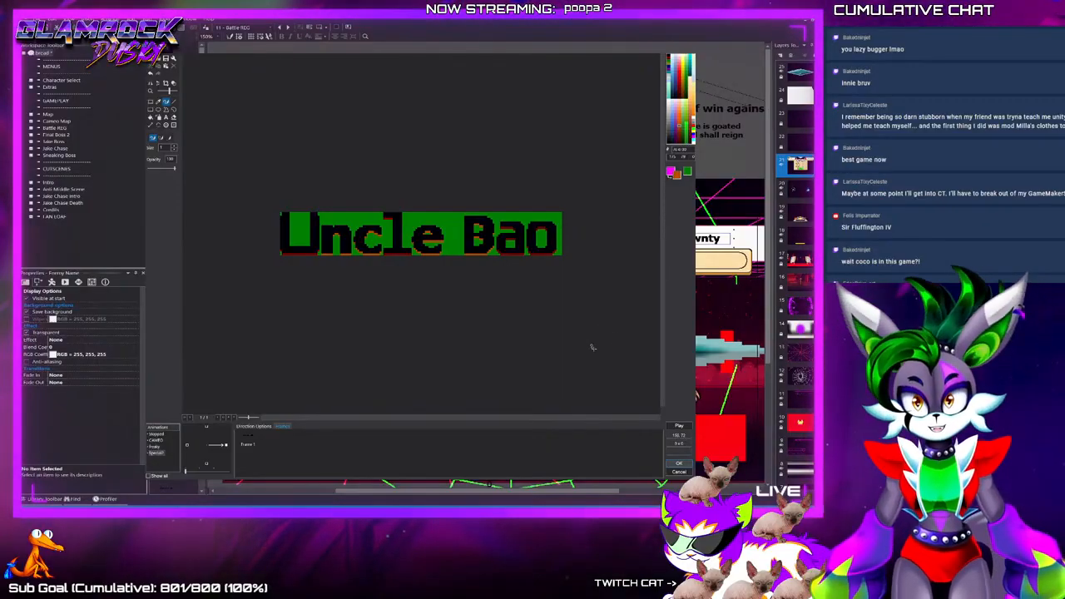
# Round the top corners of the a's lower opening with pencilled pixels in its dark red and black, undoing a wrong stroke
pyautogui.scroll(2, 564, 268)
pyautogui.scroll(2, 608, 258)
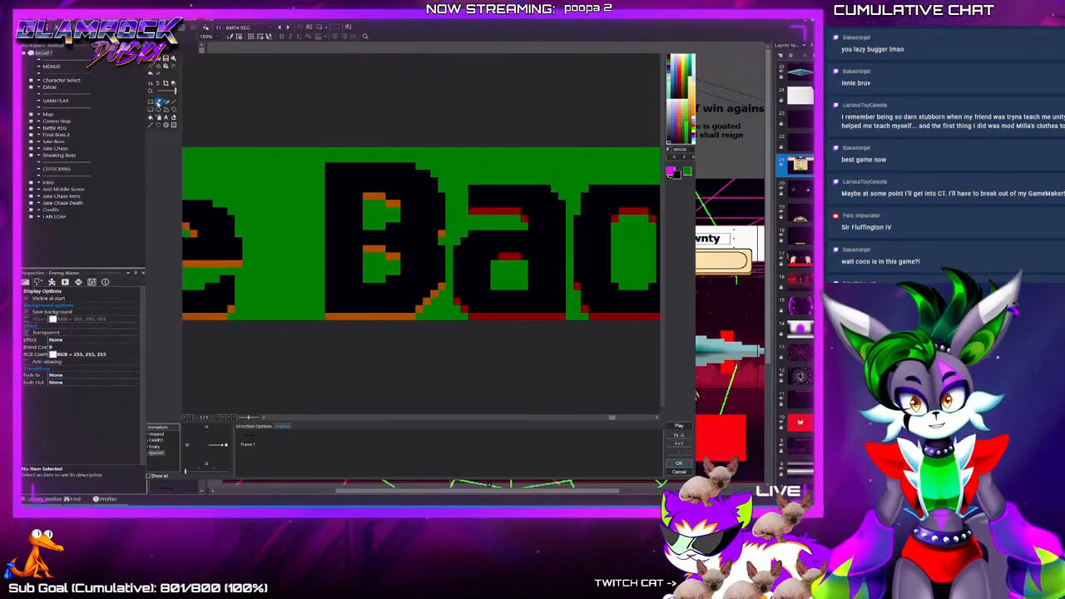
pyautogui.click(500, 254)
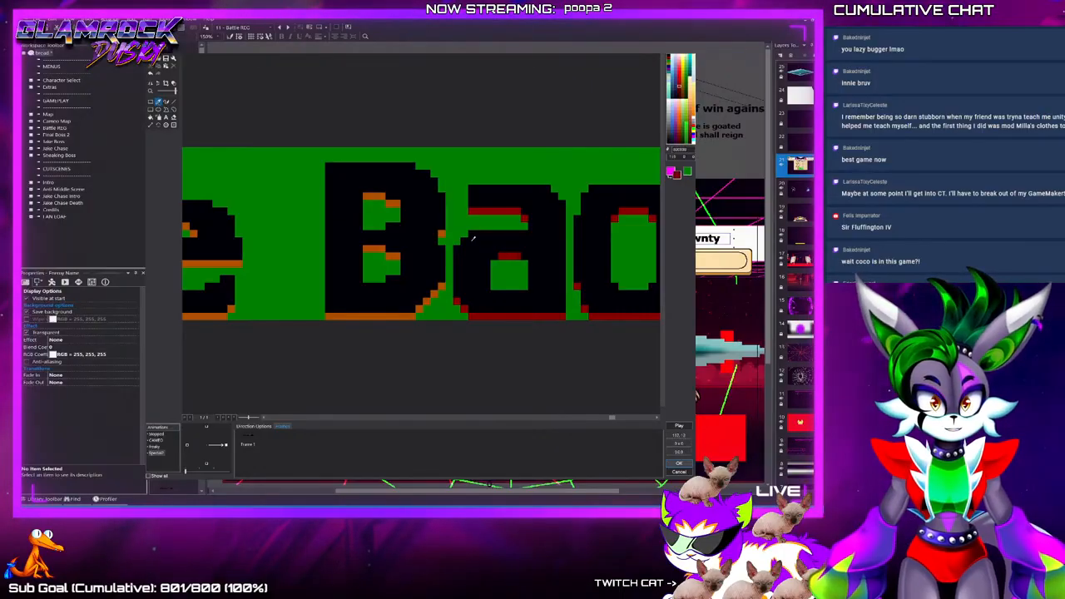
pyautogui.click(167, 102)
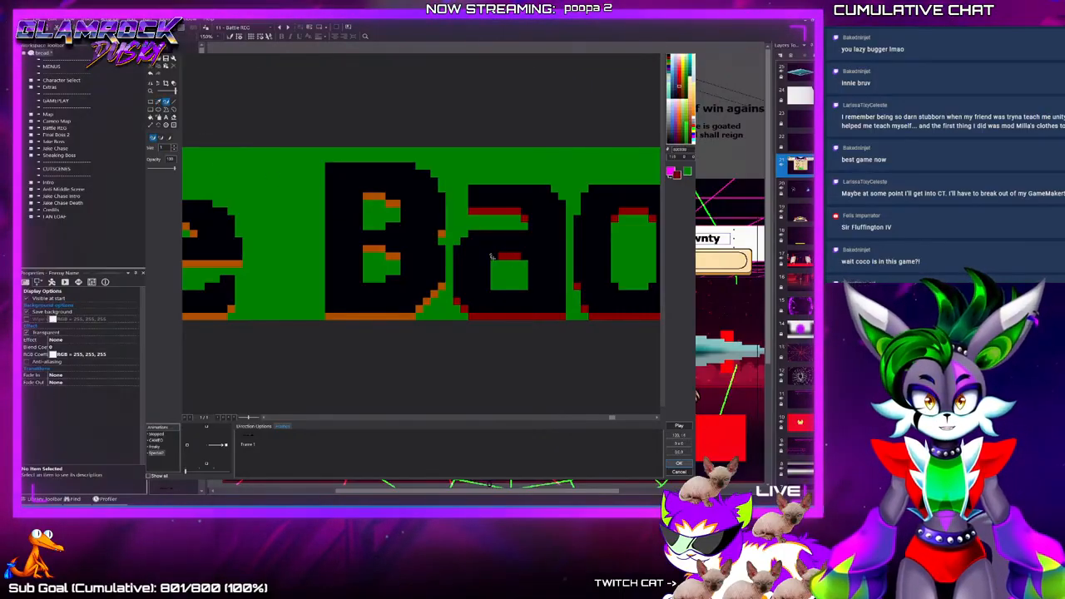
pyautogui.hotkey('ctrl', 'z')
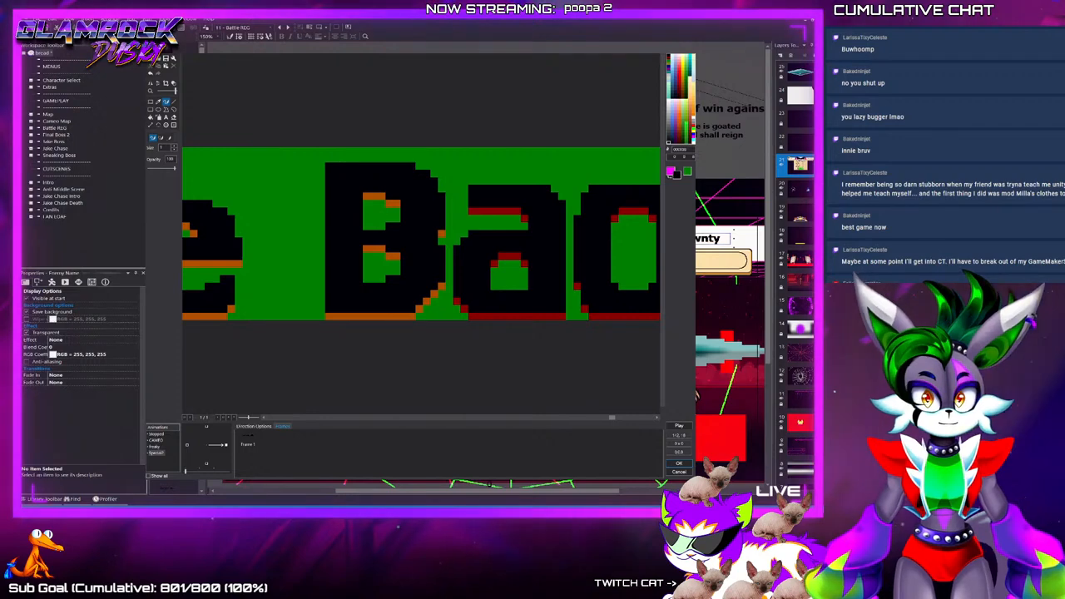
pyautogui.scroll(-3, 409, 336)
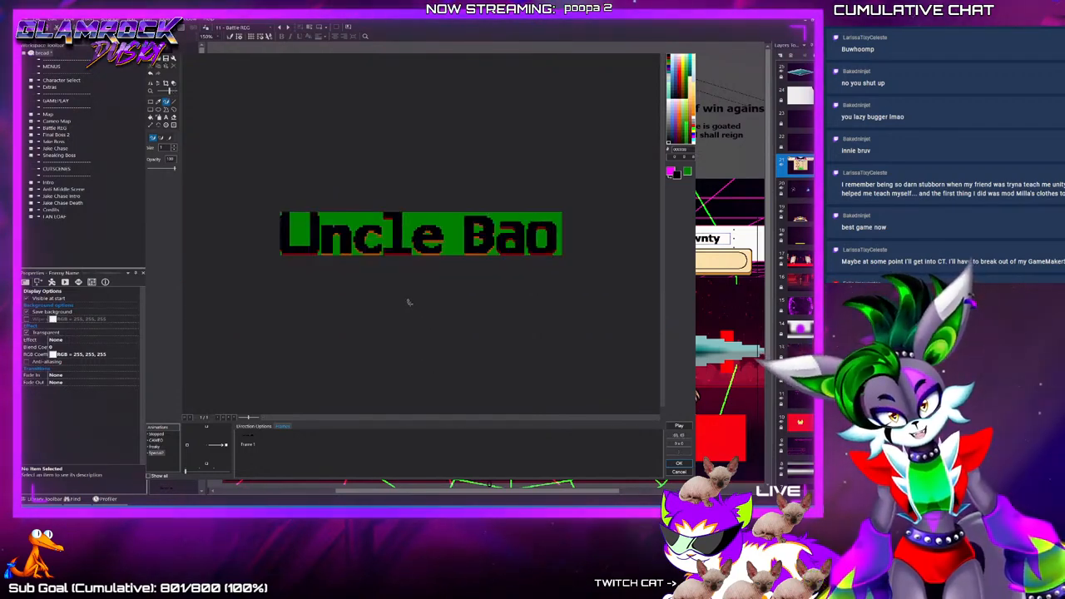
# Reshape the orange-shaded lower-right curve of the B by selecting and repositioning small blocks of pixels
pyautogui.scroll(3, 491, 243)
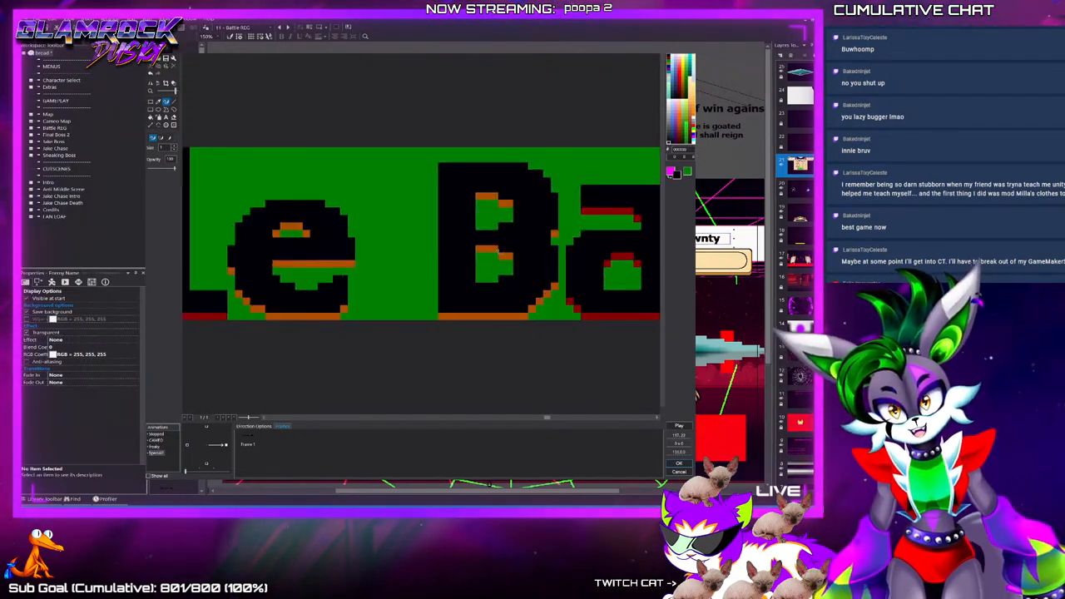
pyautogui.click(151, 102)
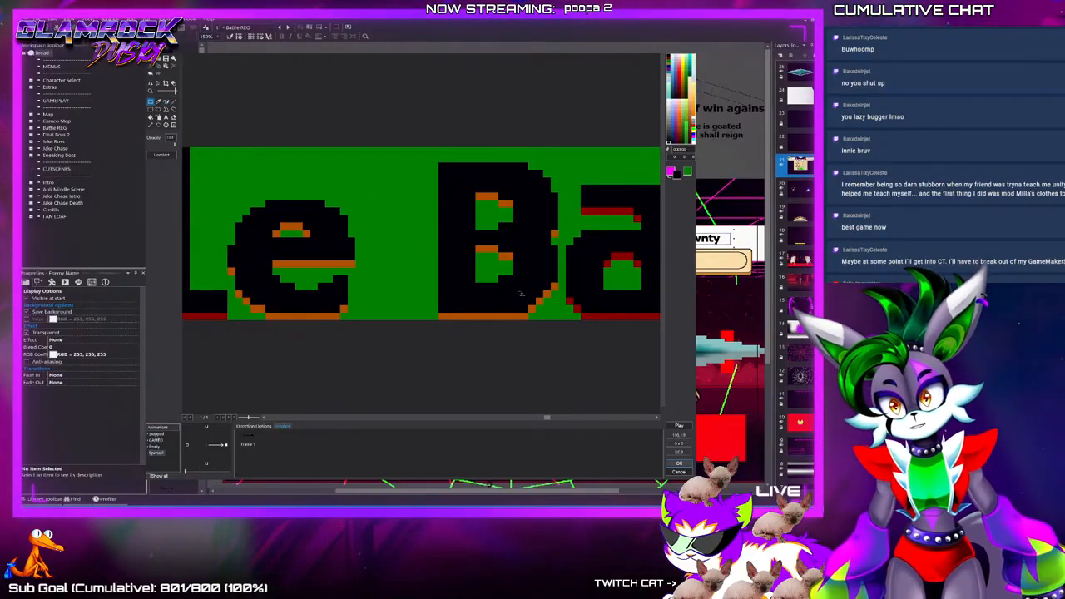
pyautogui.moveTo(555, 302); pyautogui.dragTo(556, 263)
pyautogui.click(525, 269)
pyautogui.moveTo(498, 312); pyautogui.dragTo(530, 321)
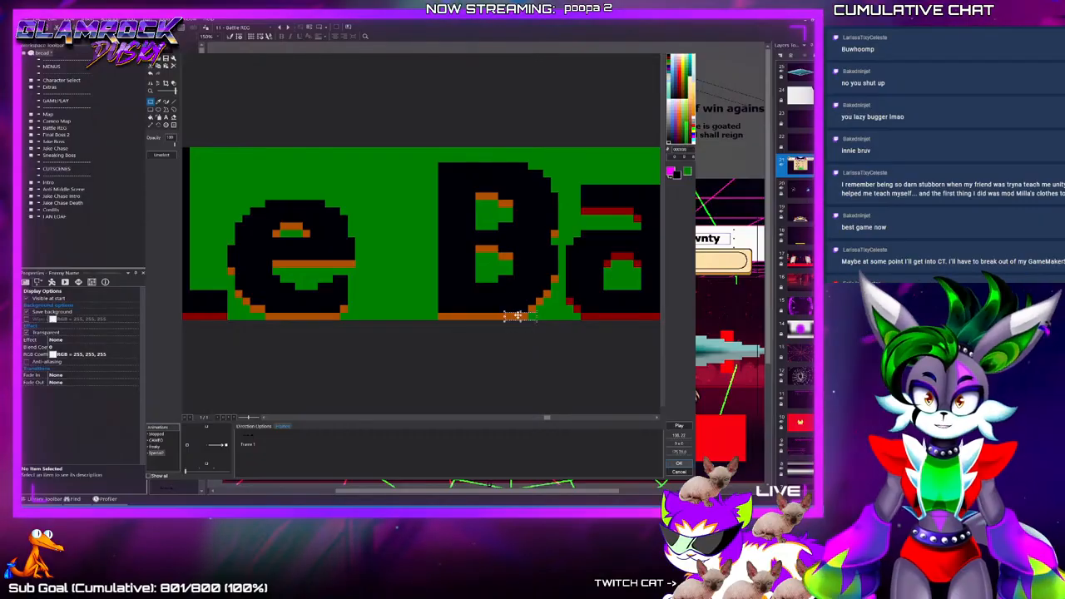
pyautogui.click(582, 348)
pyautogui.scroll(-2, 525, 366)
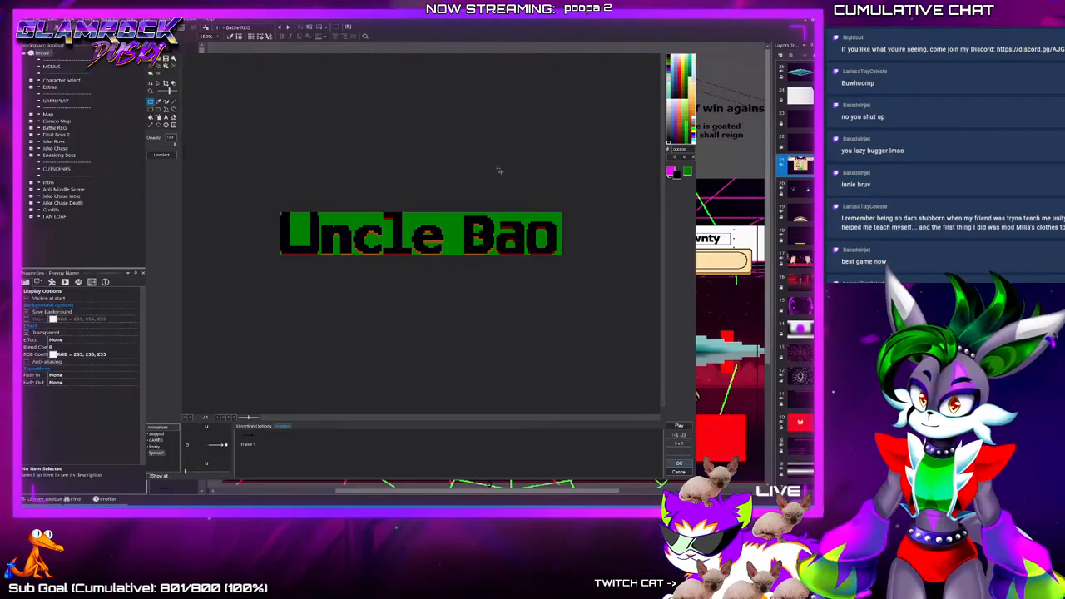
# Delete the left half of the o in Bao and fit a pasted piece in its place
pyautogui.scroll(4, 532, 229)
pyautogui.moveTo(574, 177); pyautogui.dragTo(646, 379)
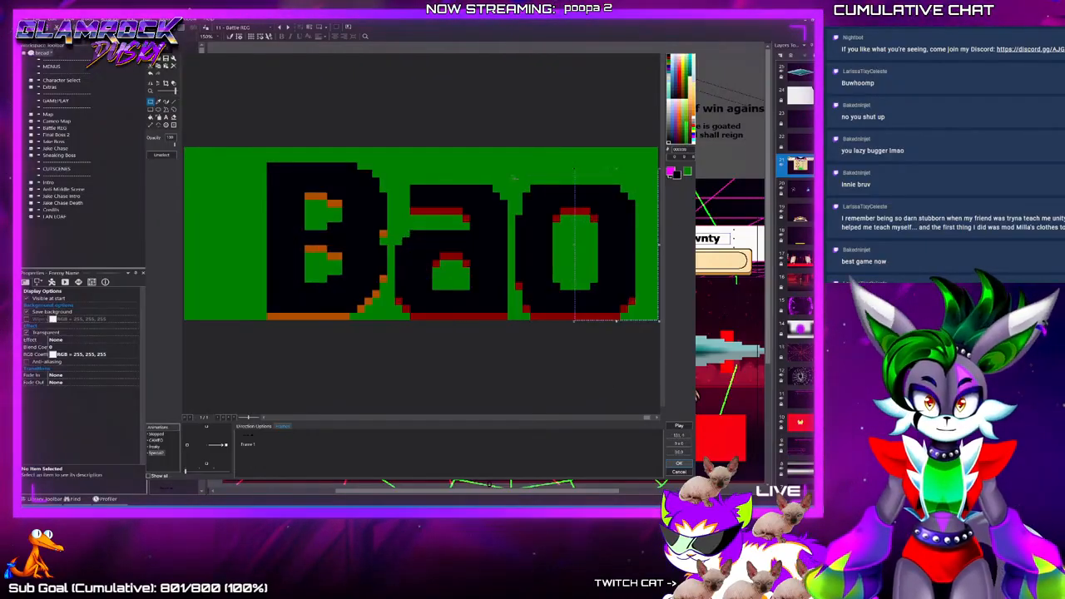
pyautogui.moveTo(514, 177); pyautogui.dragTo(569, 355)
pyautogui.press('Delete')
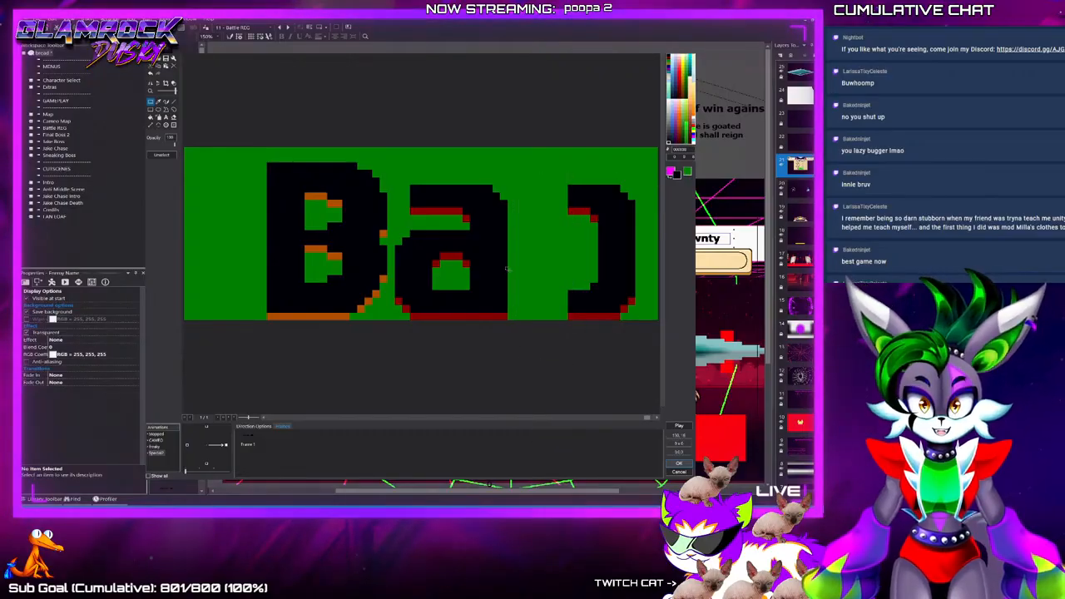
pyautogui.hotkey('ctrl', 'v')
pyautogui.moveTo(233, 207); pyautogui.dragTo(558, 231)
pyautogui.click(594, 380)
pyautogui.scroll(-3, 491, 355)
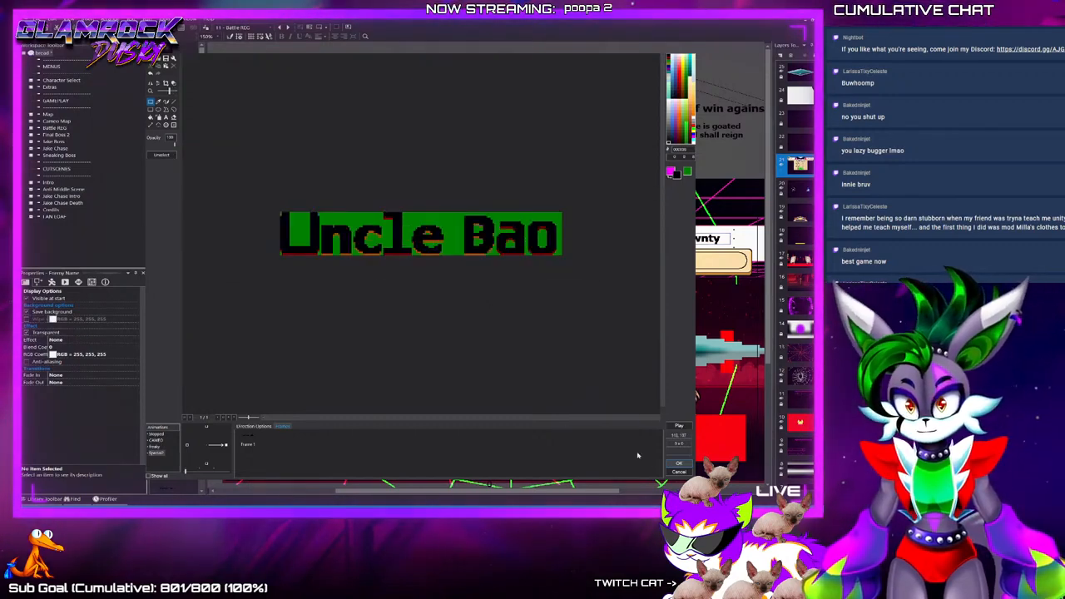
# Check the direction options of the Special animation and confirm the edits to the name sprite
pyautogui.click(253, 426)
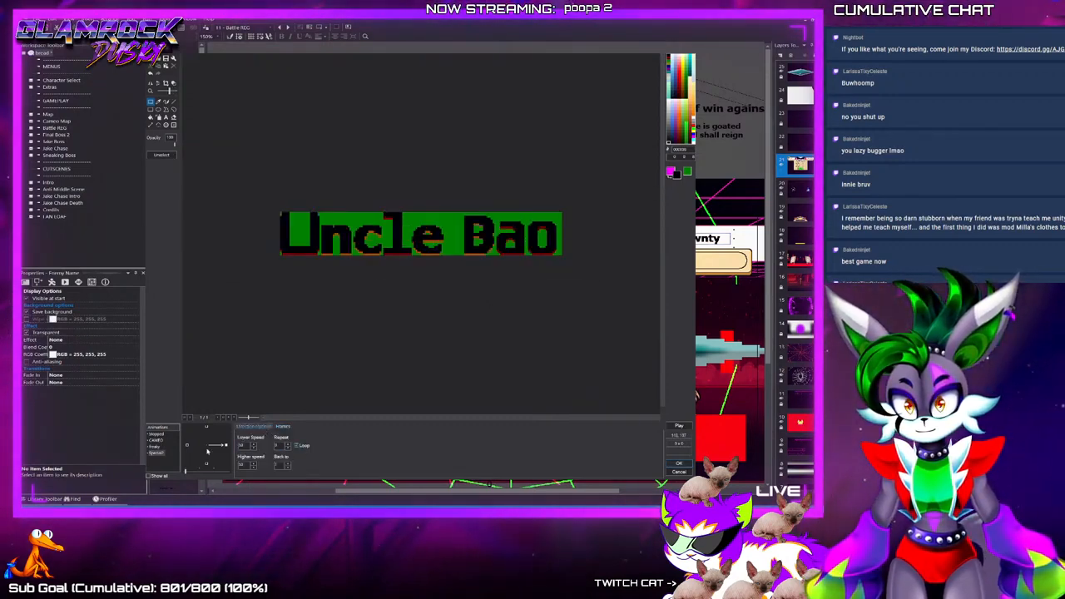
pyautogui.click(154, 448)
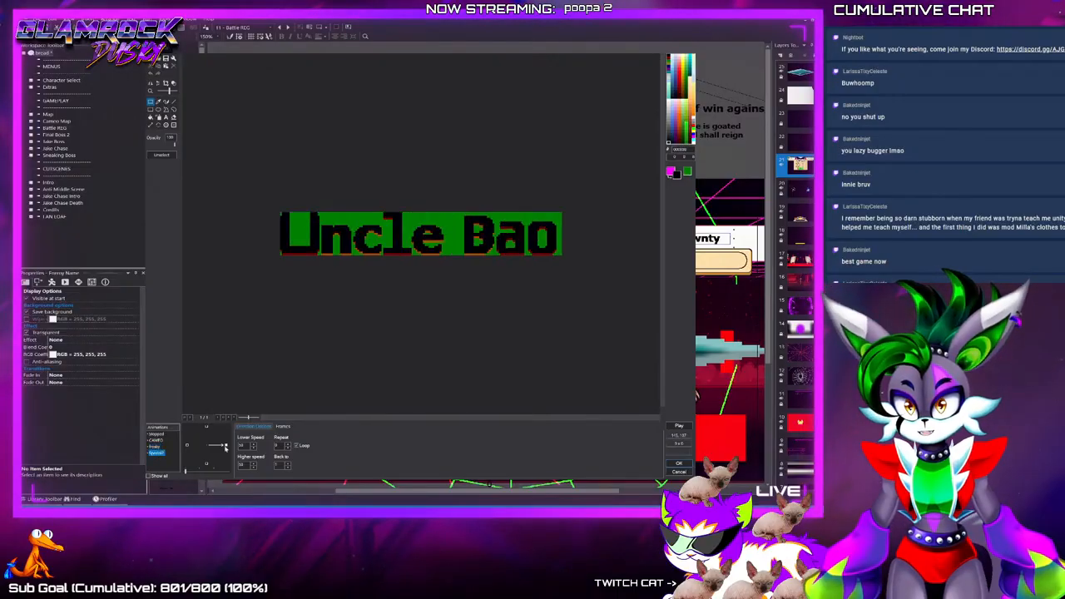
pyautogui.click(679, 464)
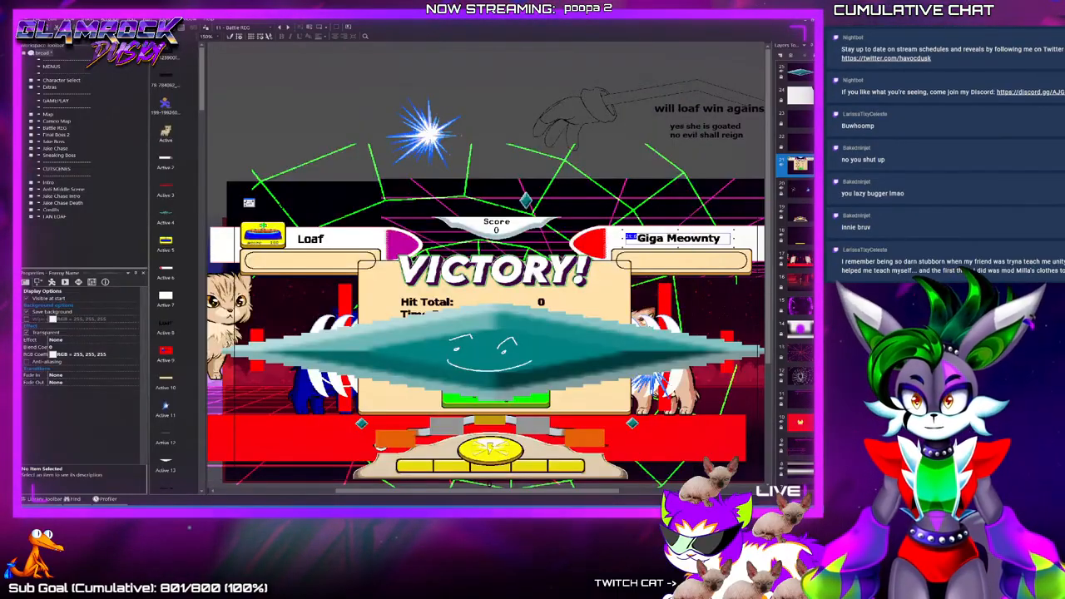
# In the Battle REG events, assign the special animation in the Extra Cats event for Current Cat = 16
pyautogui.click(193, 27)
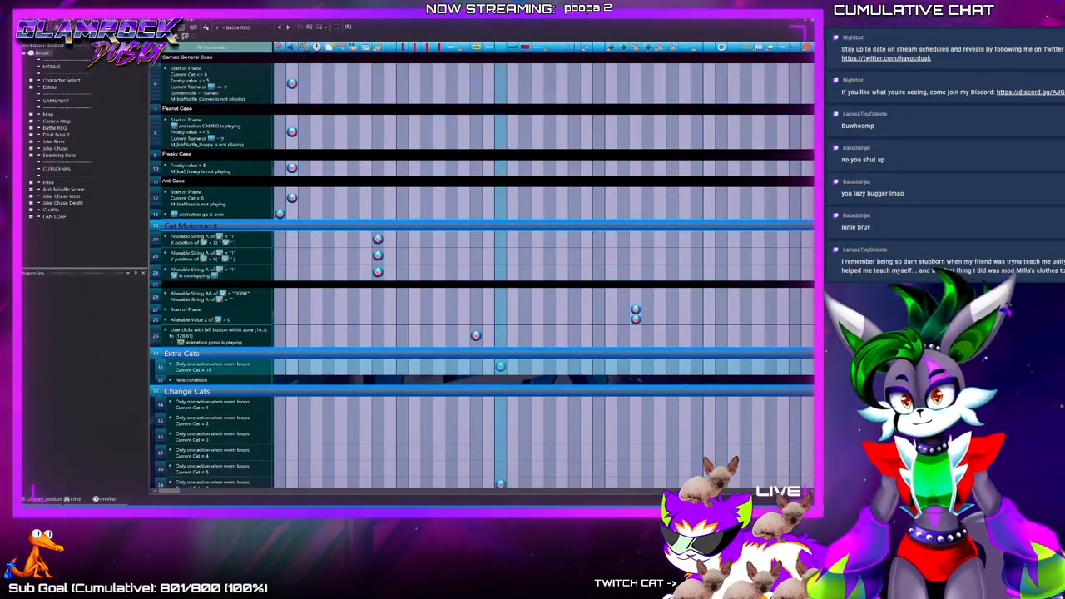
pyautogui.doubleClick(194, 370)
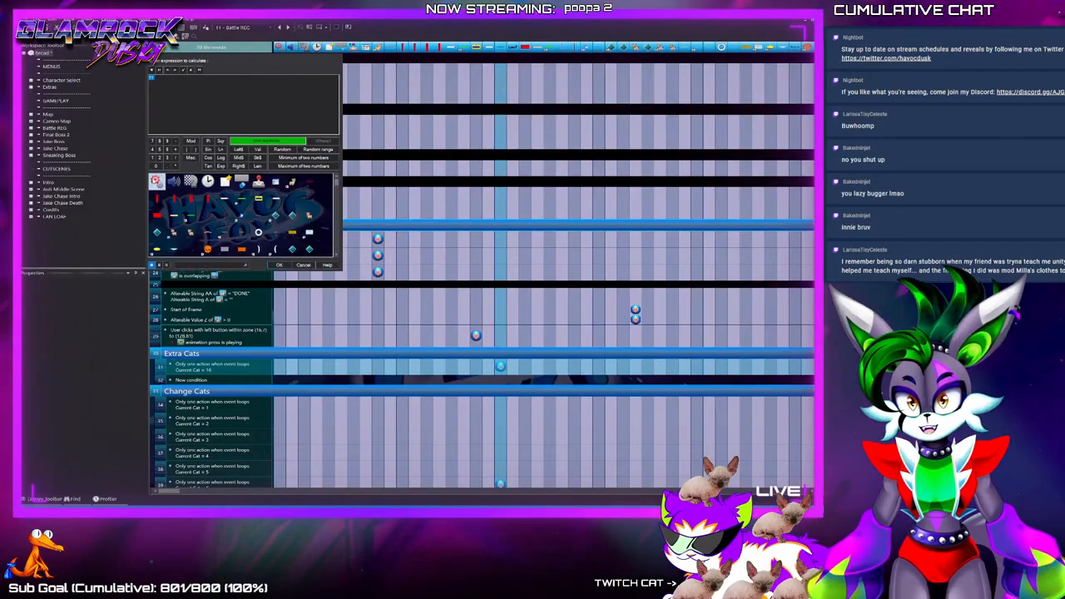
pyautogui.click(303, 265)
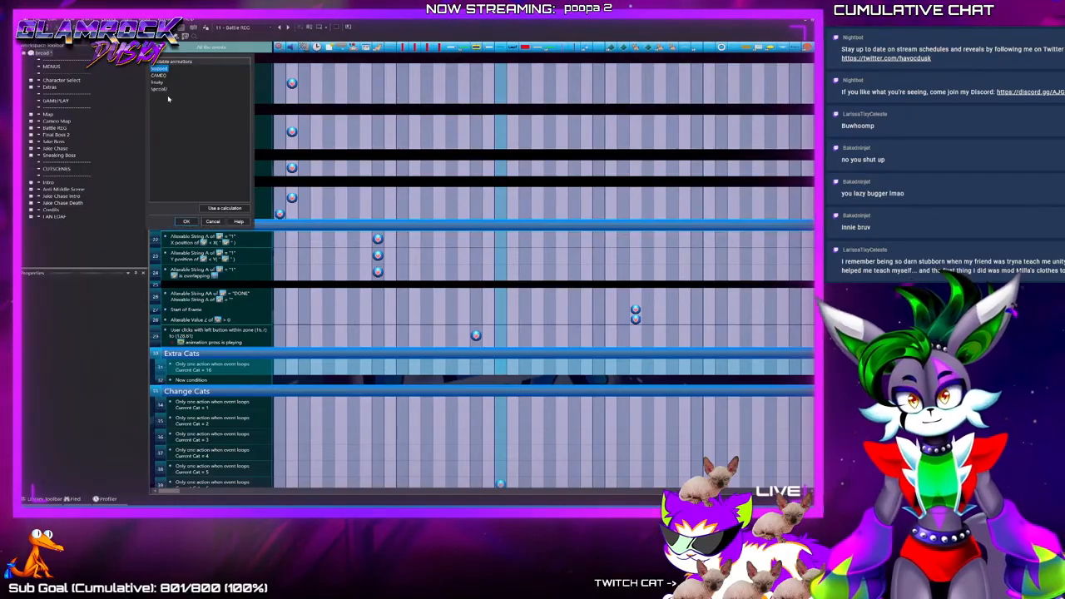
pyautogui.click(500, 366)
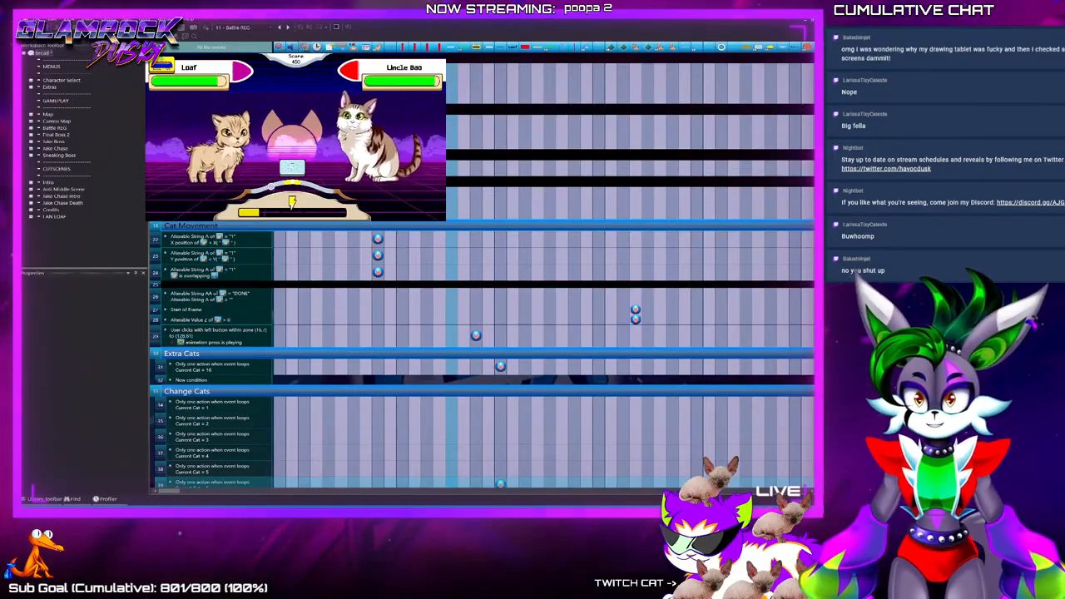
# Playtest the Loaf versus Uncle Bao battle in an enlarged, repositioned game window and close the game
pyautogui.moveTo(446, 221); pyautogui.dragTo(798, 418)
pyautogui.moveTo(472, 48); pyautogui.dragTo(457, 87)
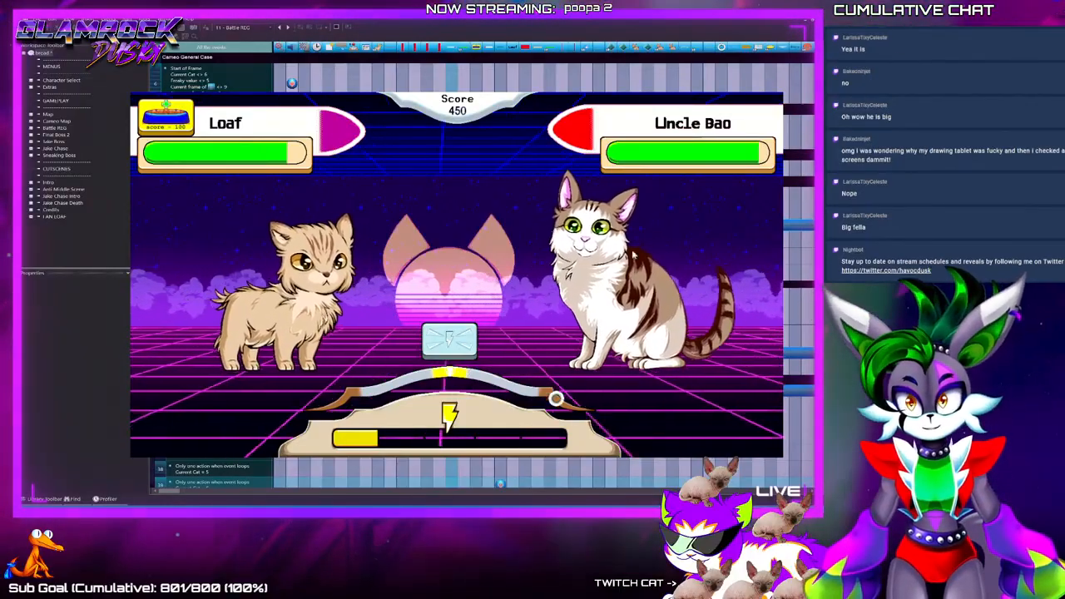
pyautogui.click(463, 344)
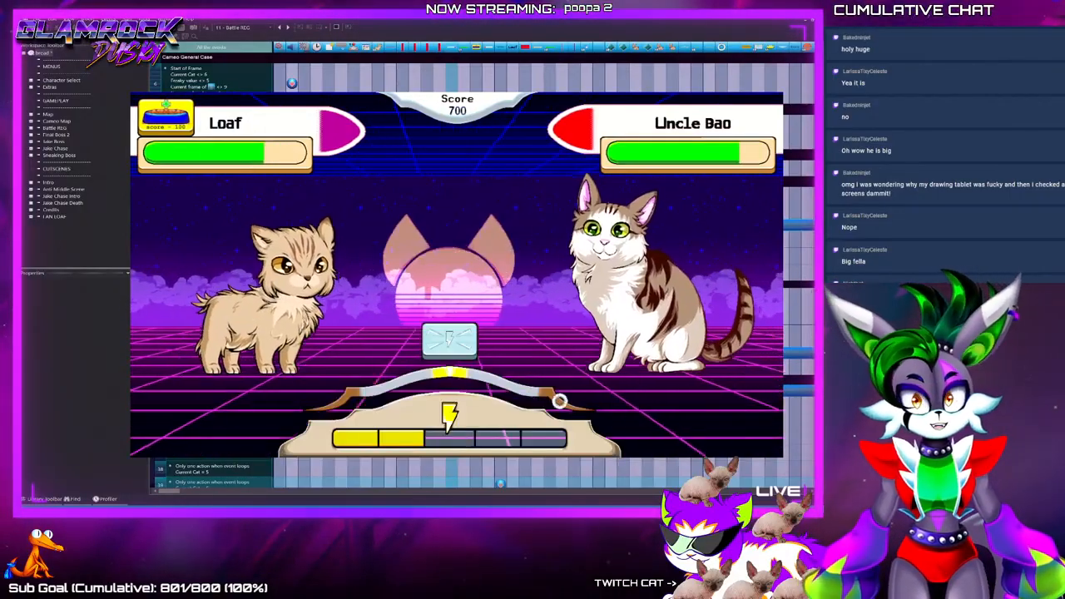
pyautogui.hotkey('alt', 'F4')
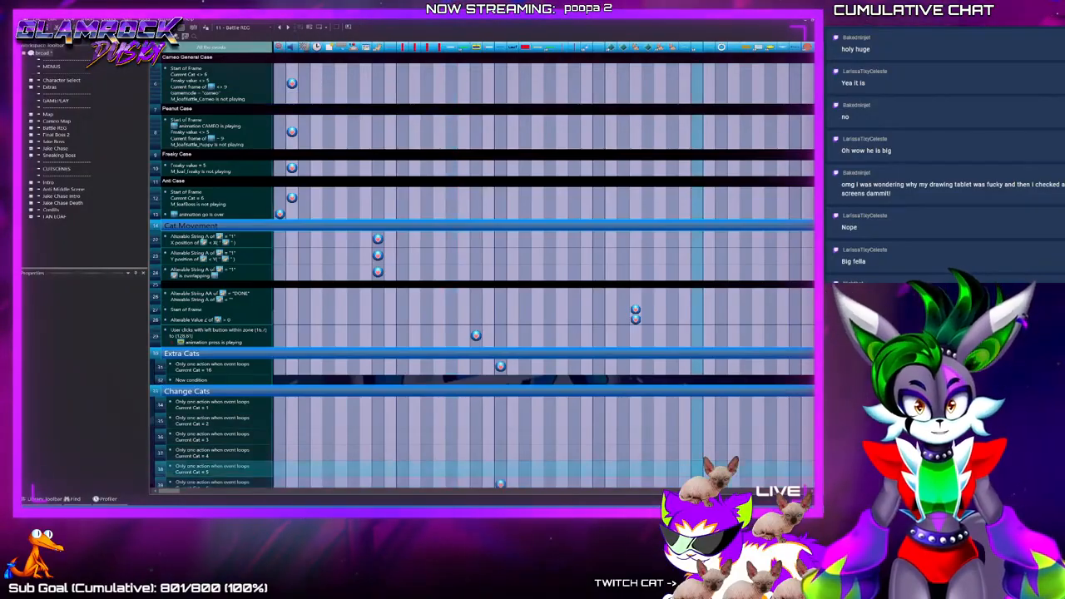
# Collapse the CAMEO CATS event group and expand the Attacks group
pyautogui.scroll(-6, 499, 445)
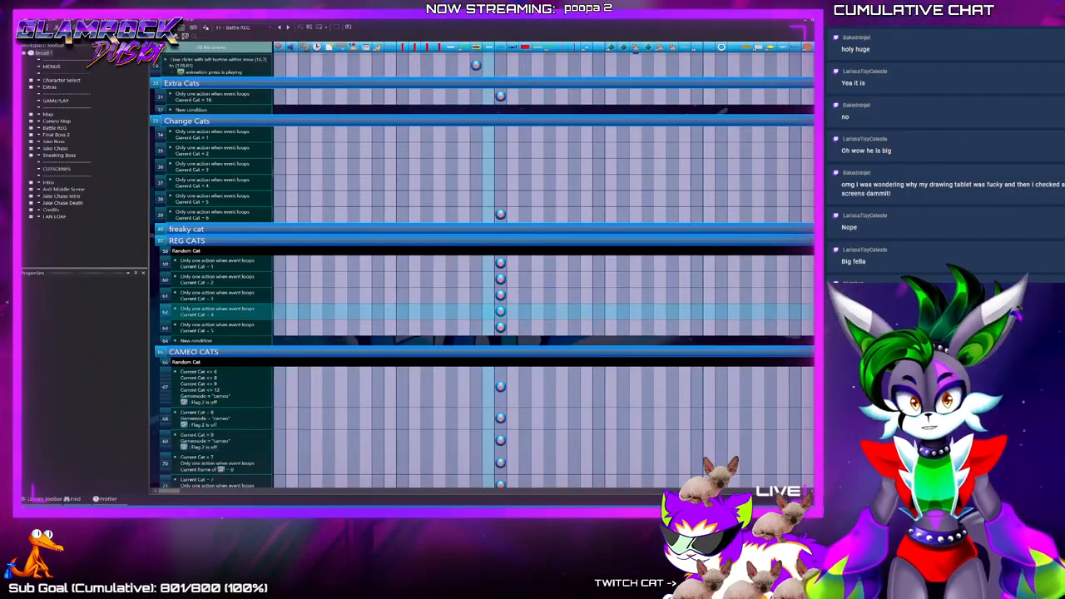
pyautogui.scroll(-2, 483, 274)
pyautogui.click(159, 293)
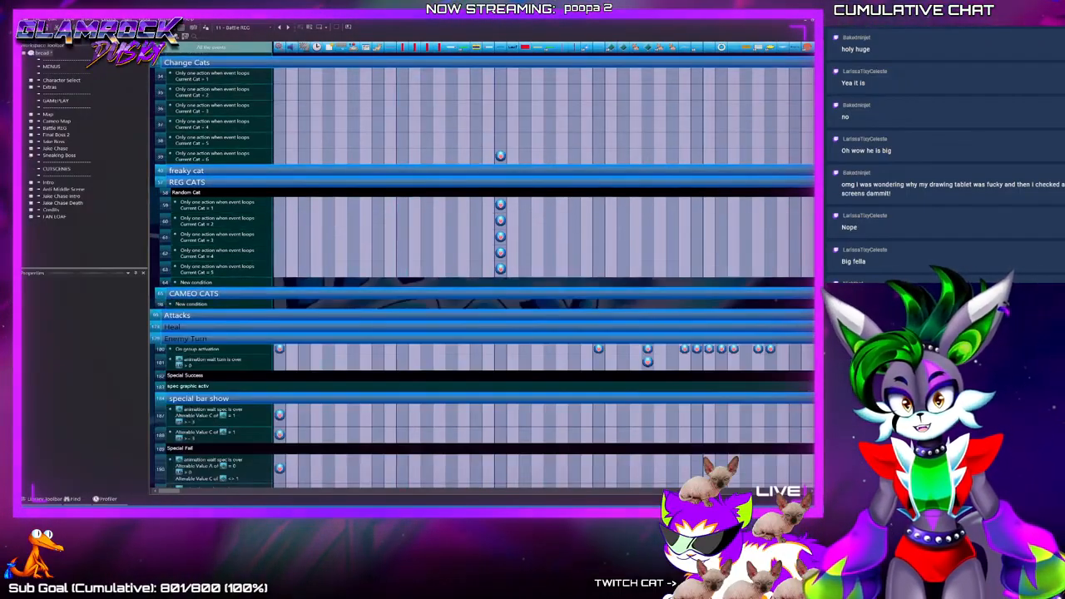
pyautogui.scroll(-2, 483, 291)
pyautogui.doubleClick(177, 257)
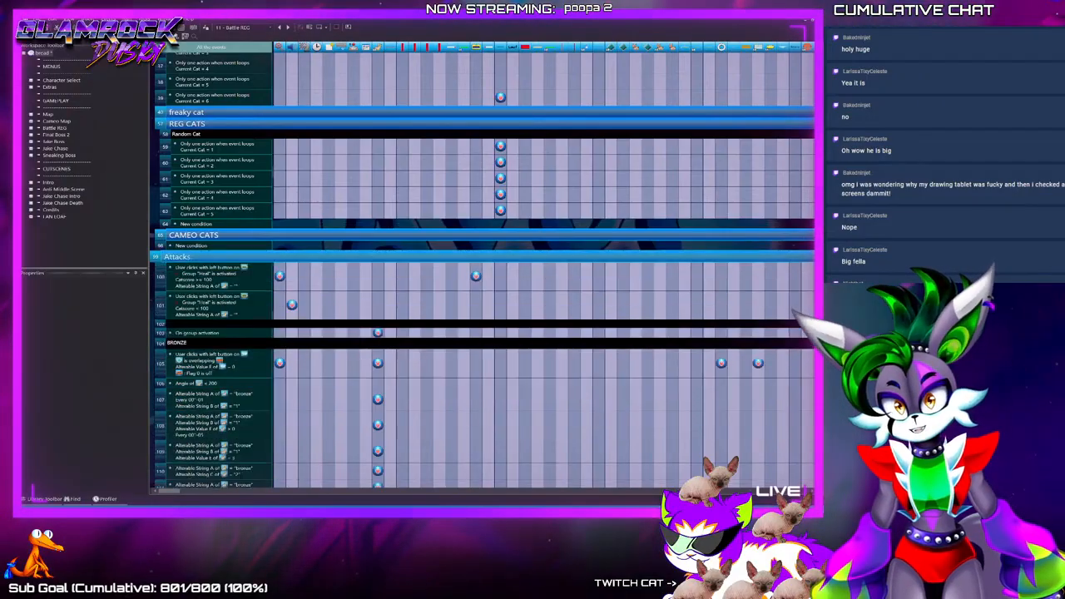
# Examine the Bronze attack events, the start-of-frame music cases, and the Extra Cats and Change Cats groups
pyautogui.scroll(-6, 483, 275)
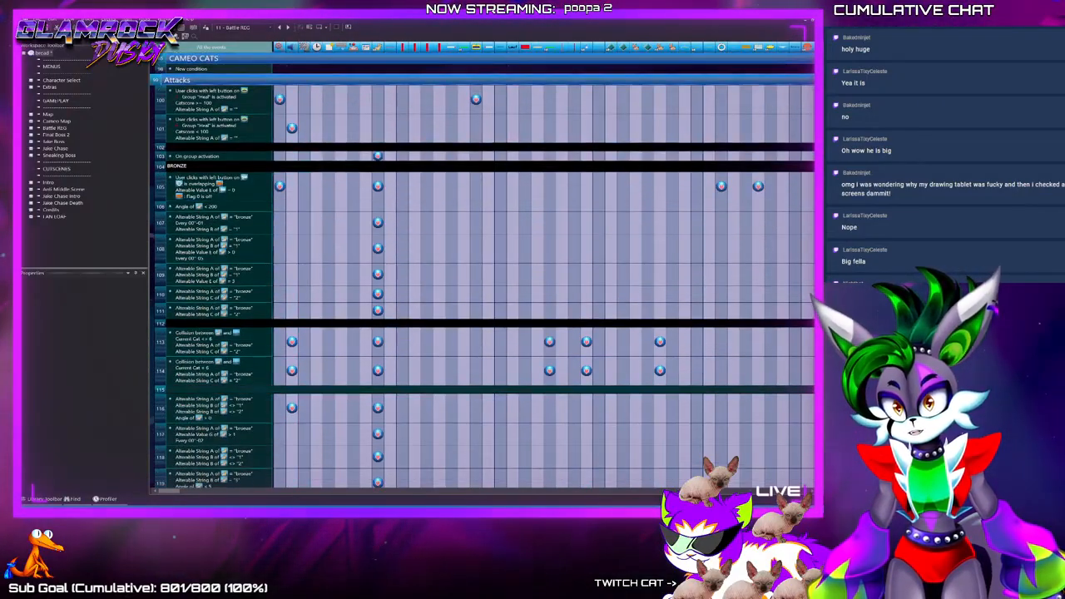
pyautogui.scroll(3, 483, 275)
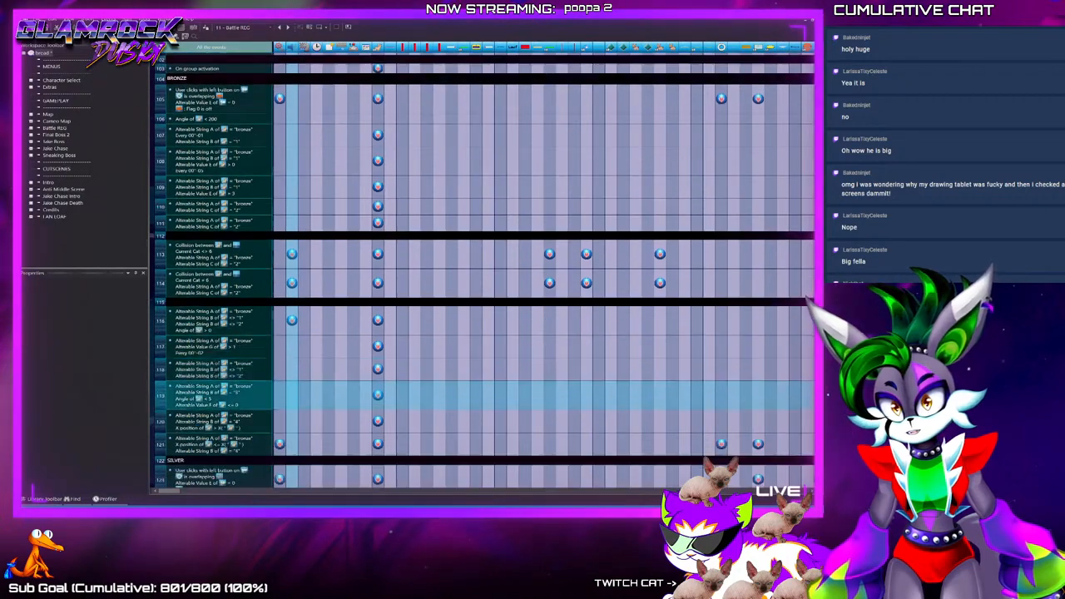
pyautogui.scroll(1, 483, 396)
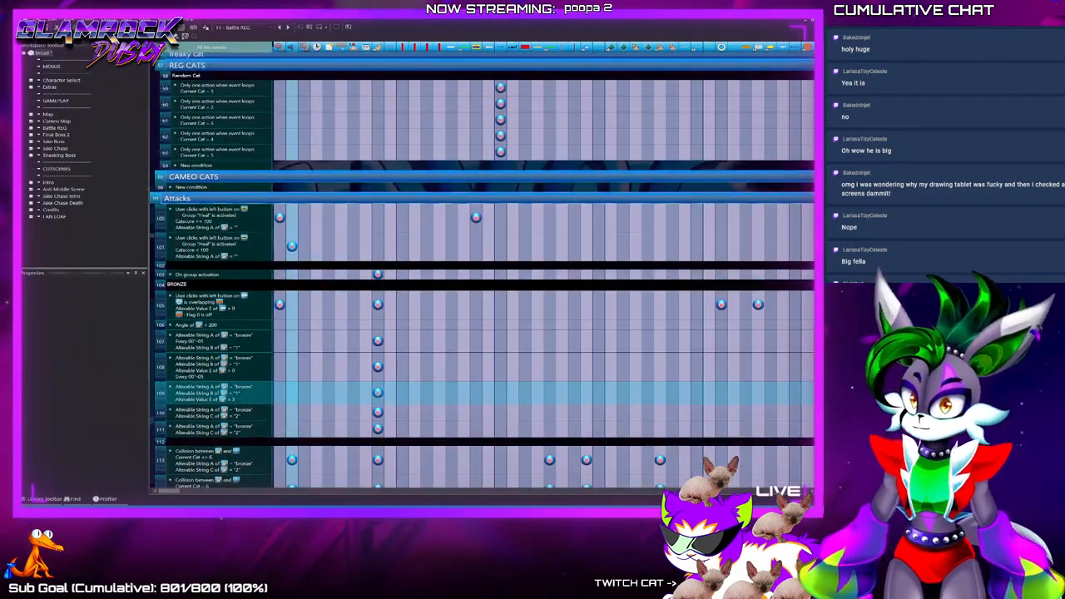
pyautogui.scroll(10, 482, 391)
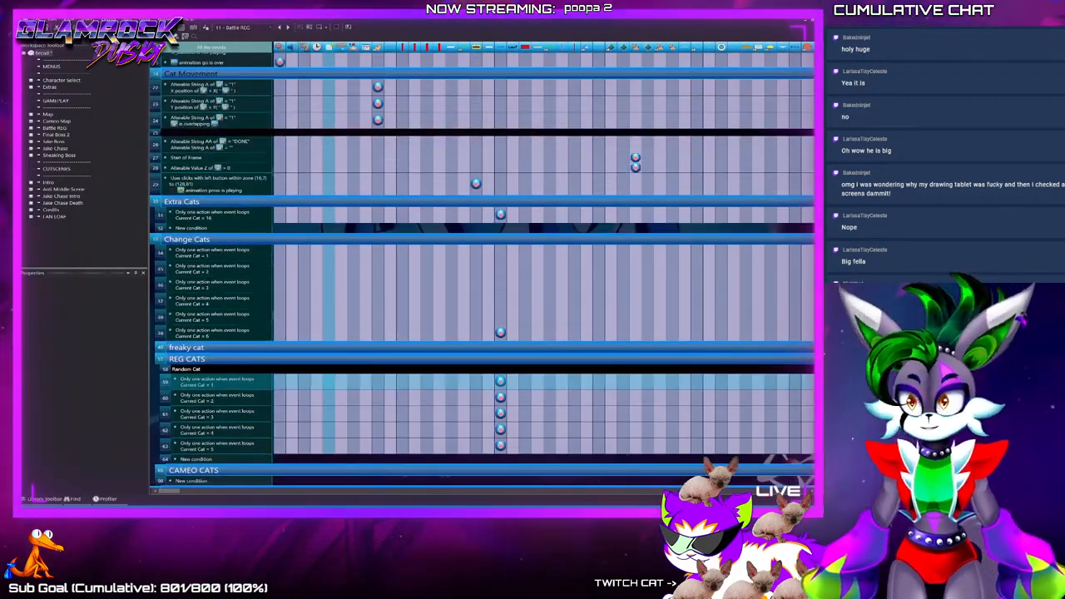
pyautogui.scroll(6, 483, 275)
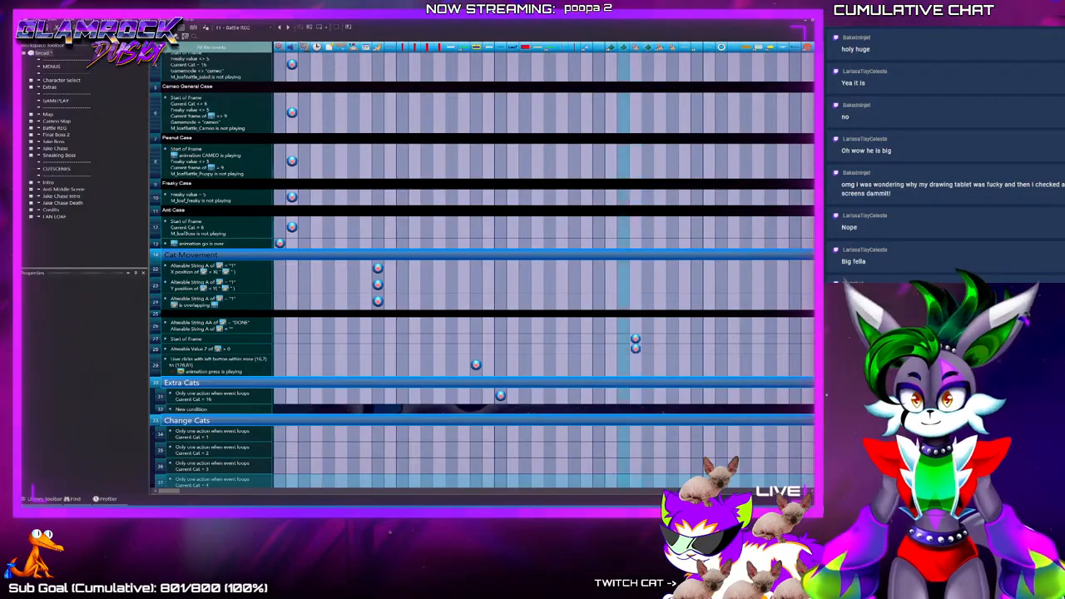
pyautogui.scroll(2, 482, 392)
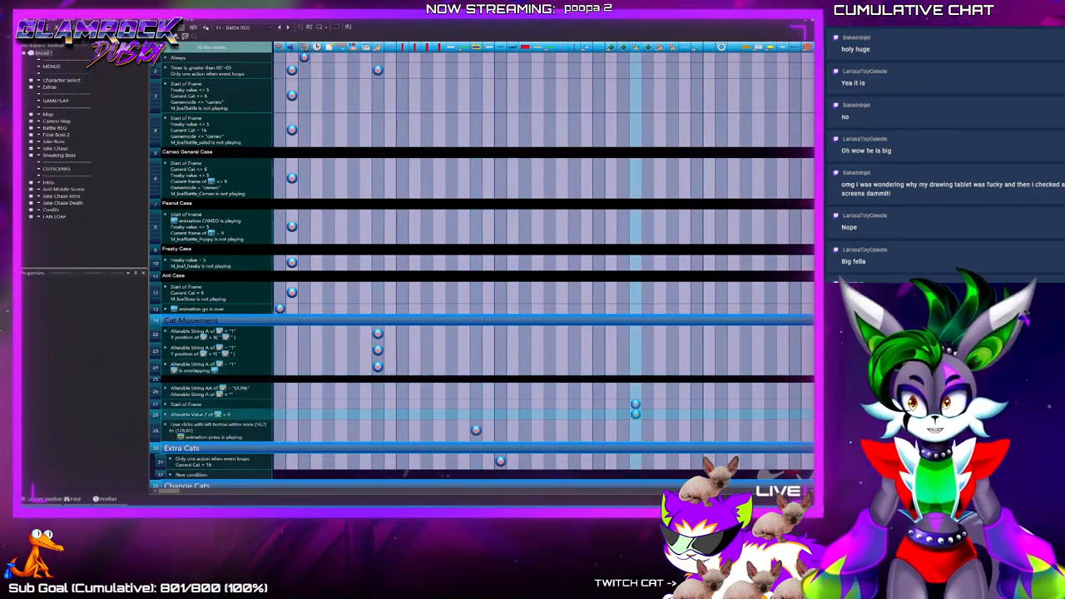
pyautogui.scroll(-3, 500, 375)
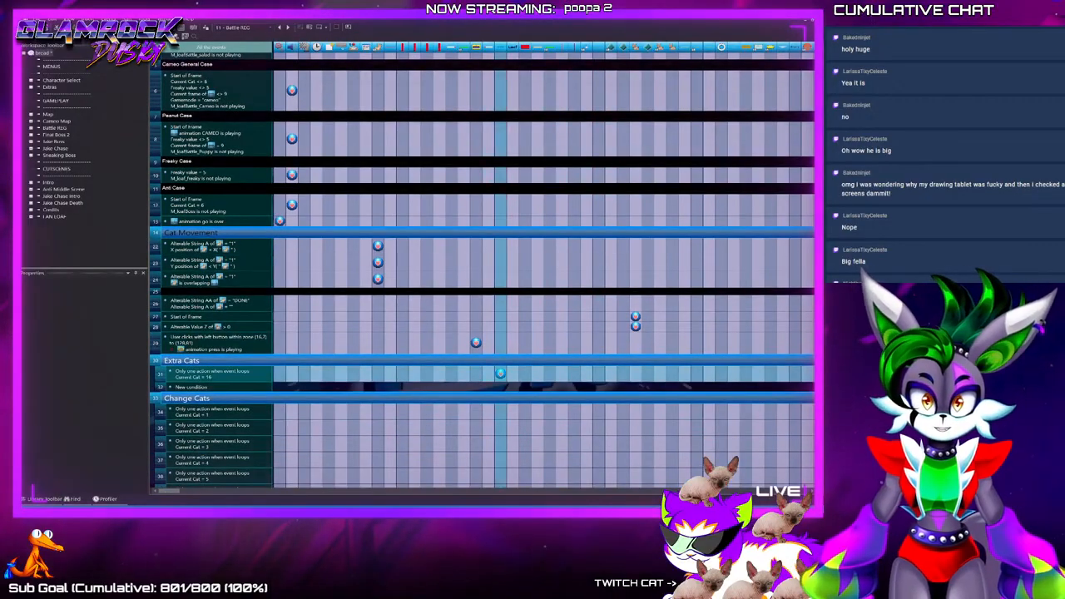
pyautogui.scroll(-2, 499, 400)
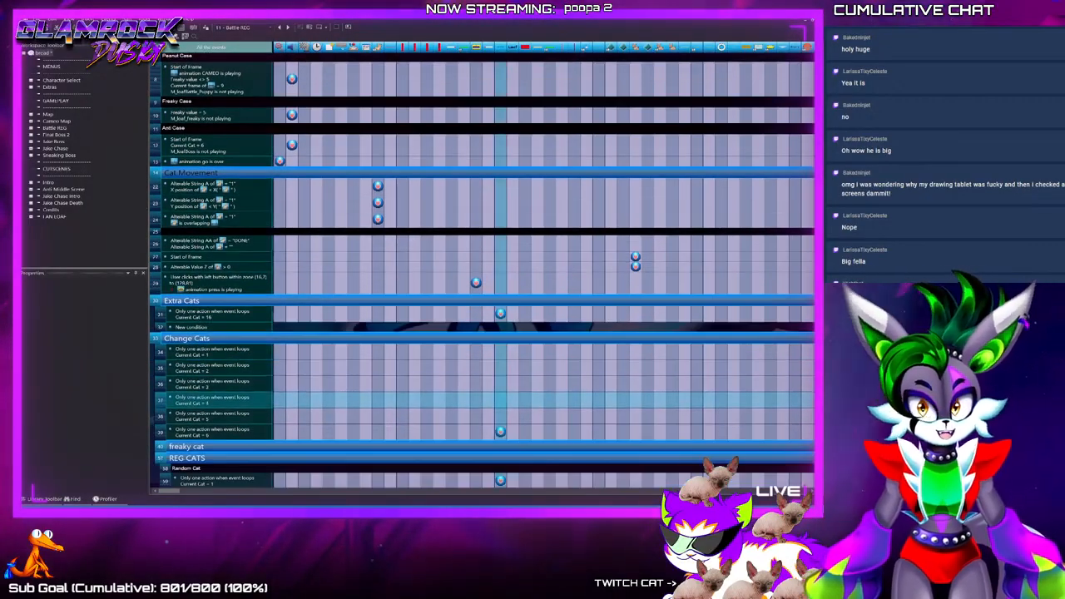
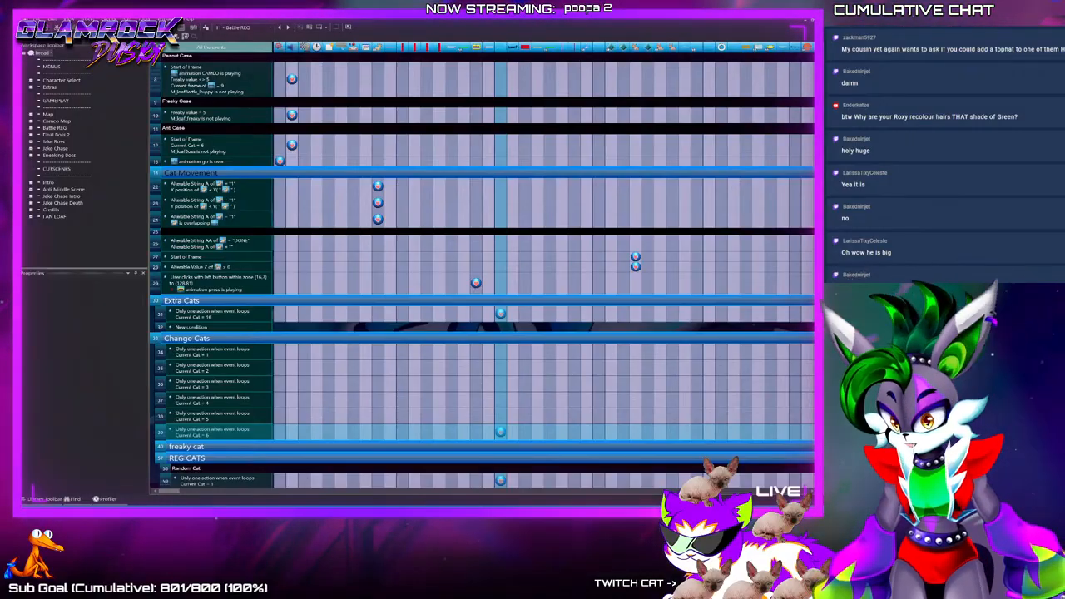
# Duplicate the Bronze collision event for Current Cat = 6 in the Attacks group
pyautogui.scroll(-2, 501, 432)
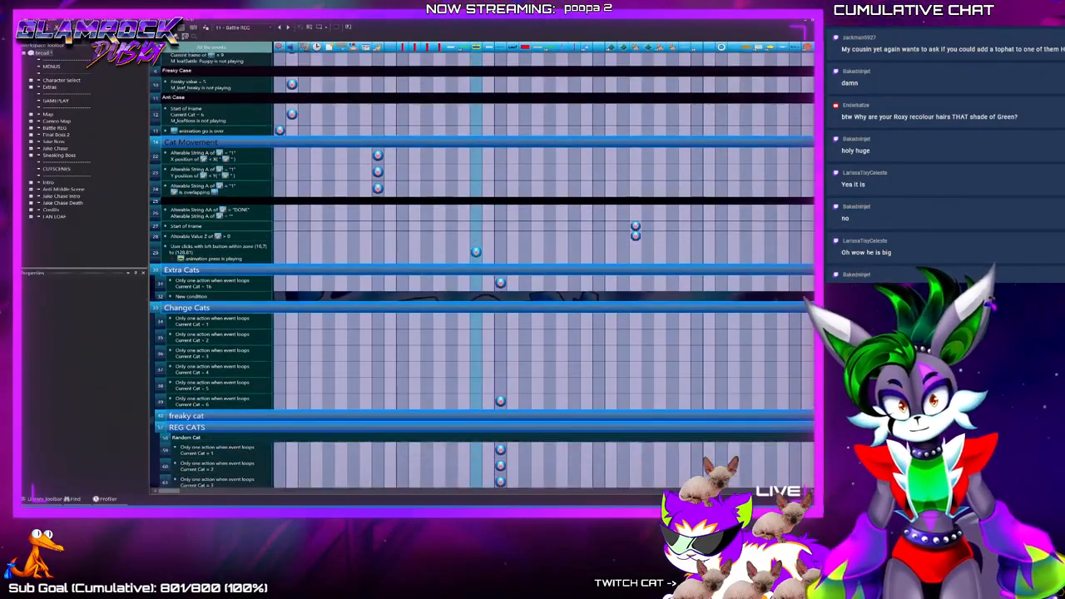
pyautogui.scroll(4, 512, 342)
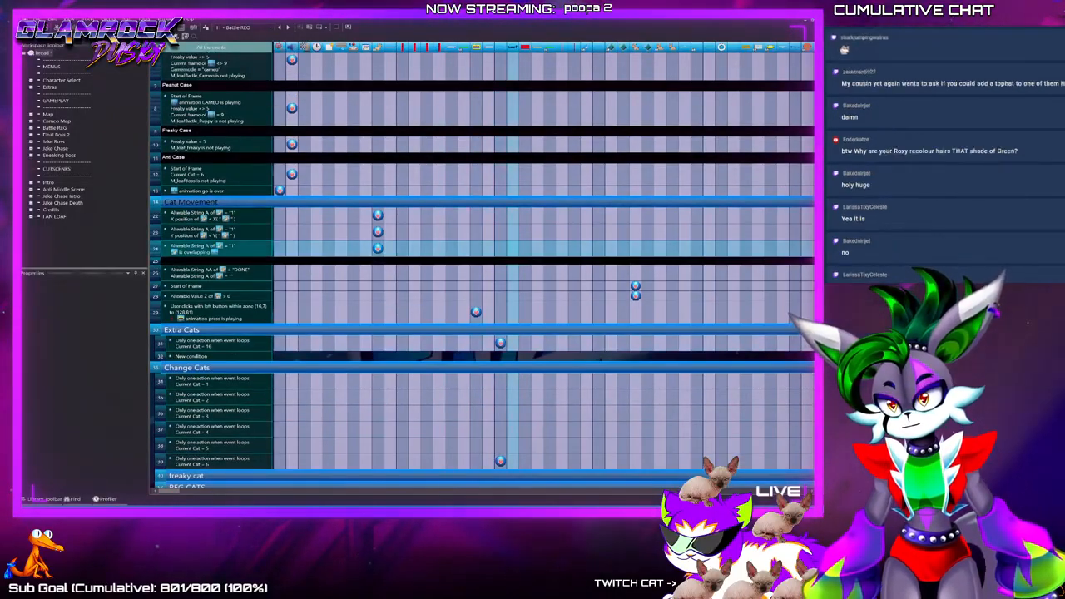
pyautogui.moveTo(169, 491); pyautogui.dragTo(663, 491)
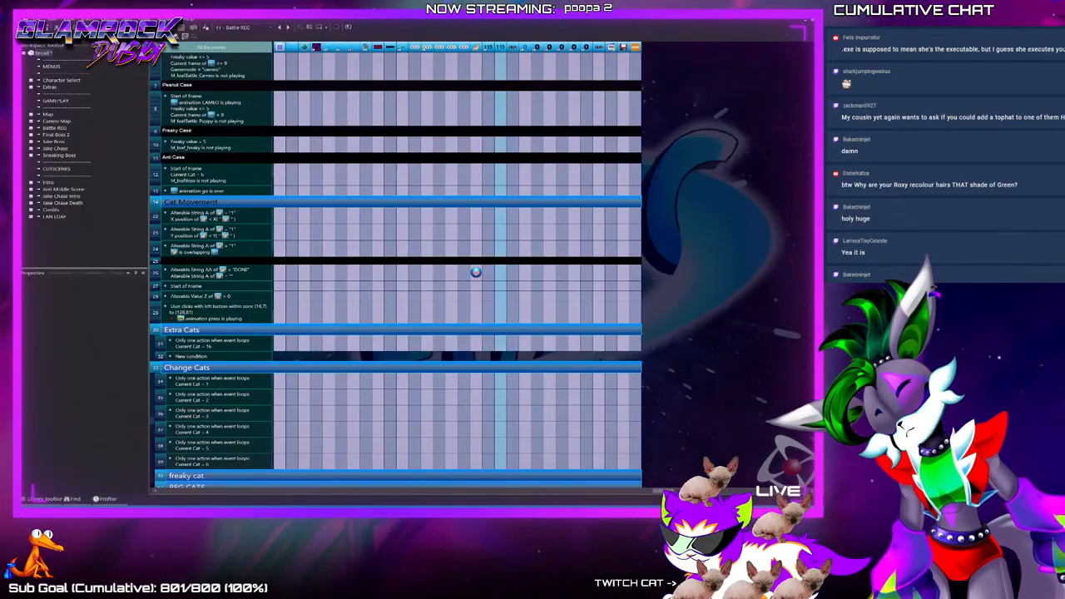
pyautogui.scroll(-5, 475, 272)
pyautogui.scroll(-8, 491, 291)
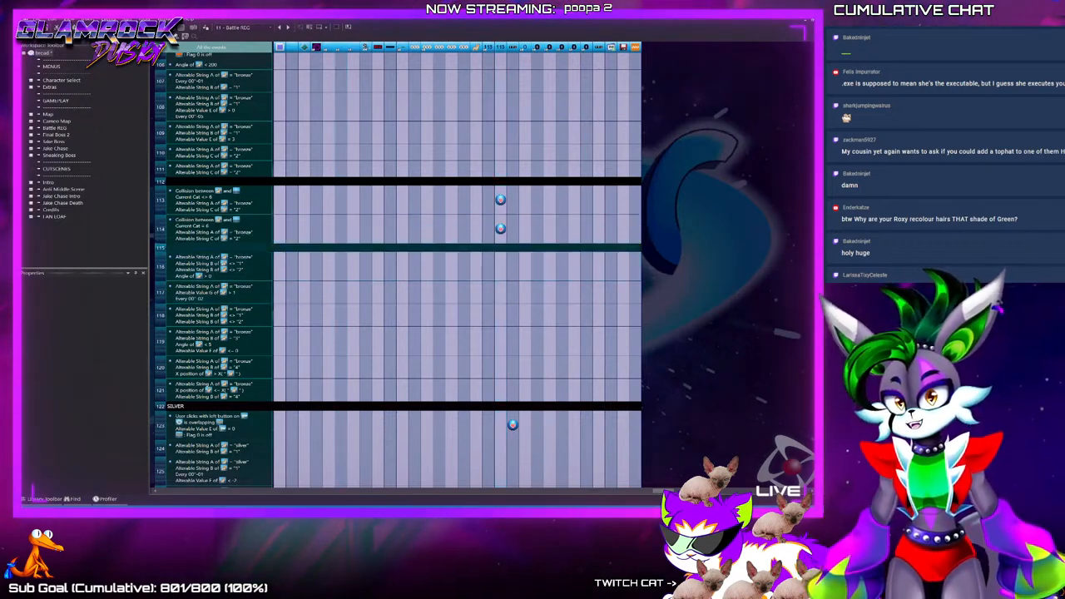
pyautogui.hotkey('ctrl', 'v')
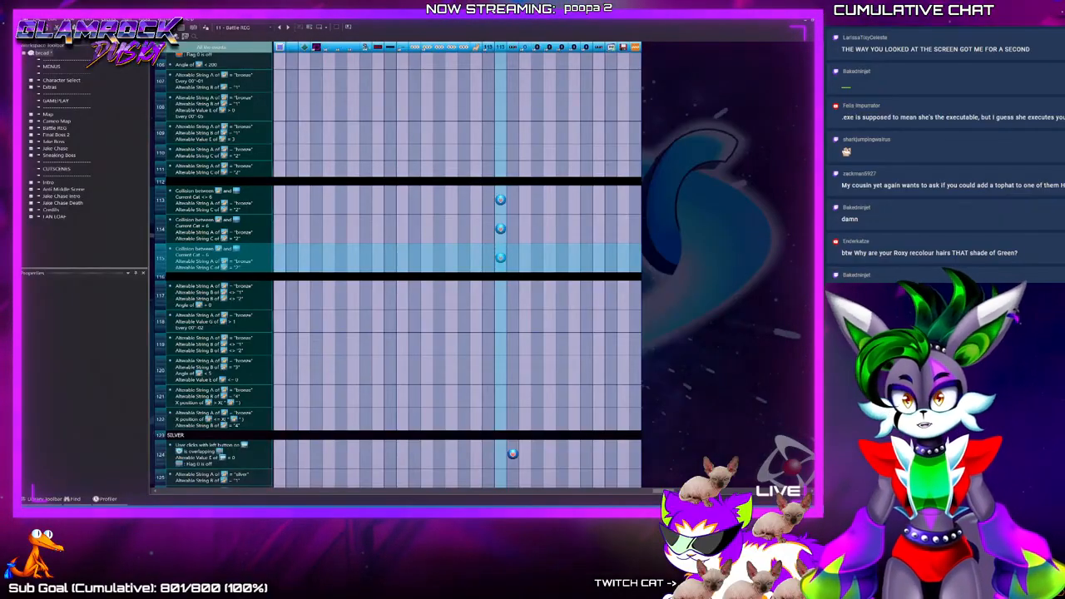
pyautogui.click(208, 435)
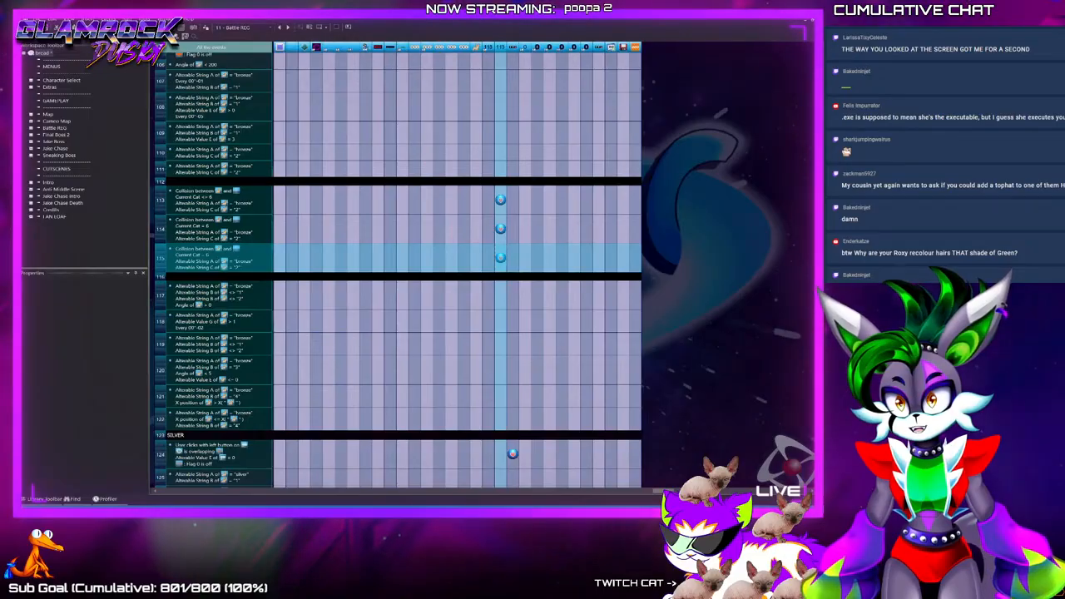
# Examine the Bronze, Silver and Gold attack events down to the enemycolor group
pyautogui.scroll(2, 400, 295)
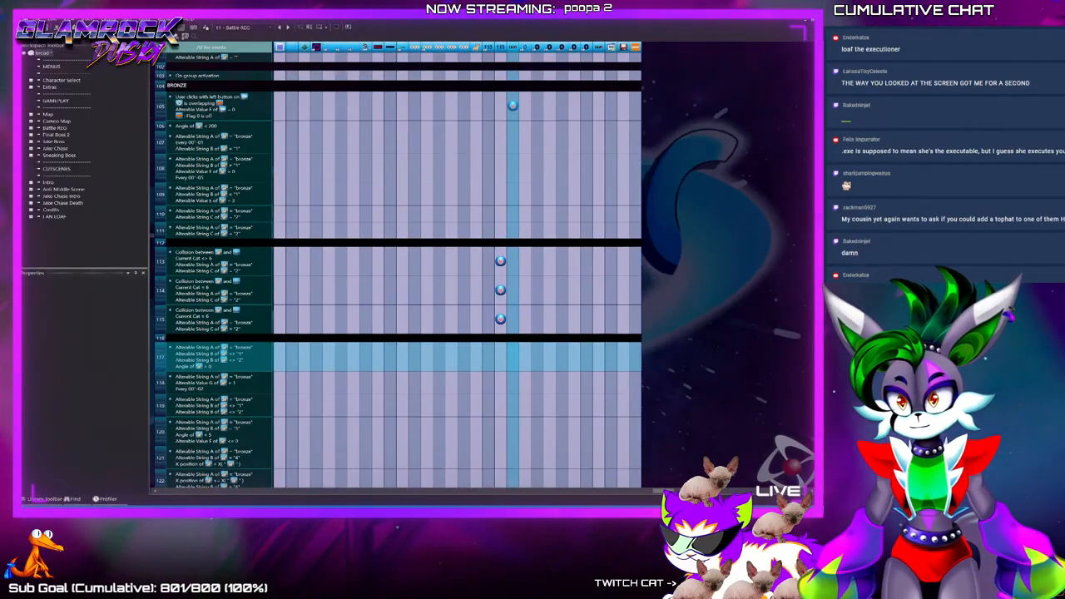
pyautogui.scroll(2, 399, 350)
pyautogui.scroll(4, 399, 341)
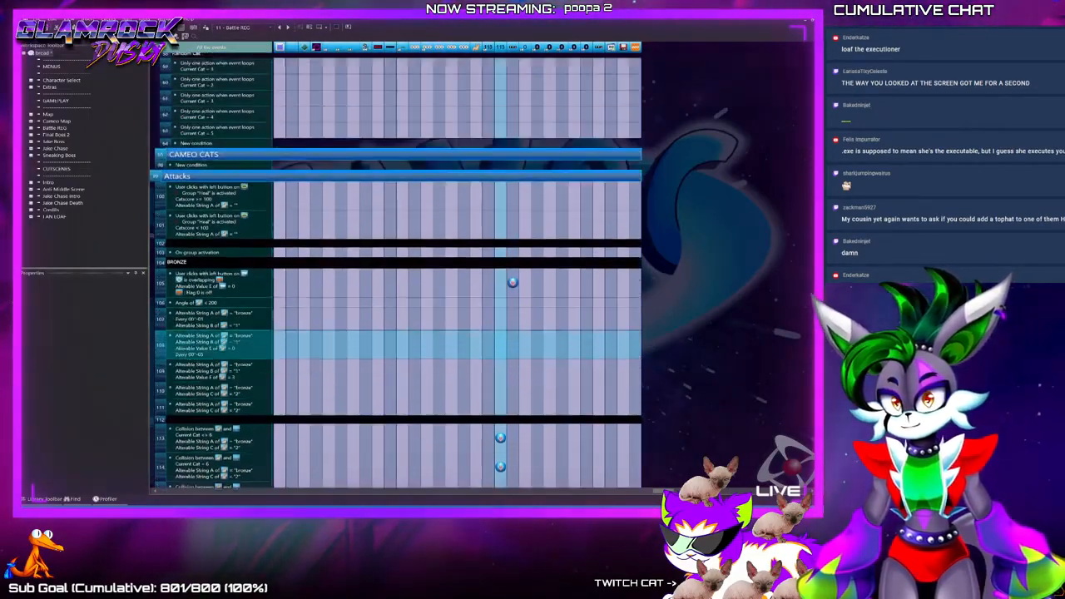
pyautogui.scroll(-10, 400, 316)
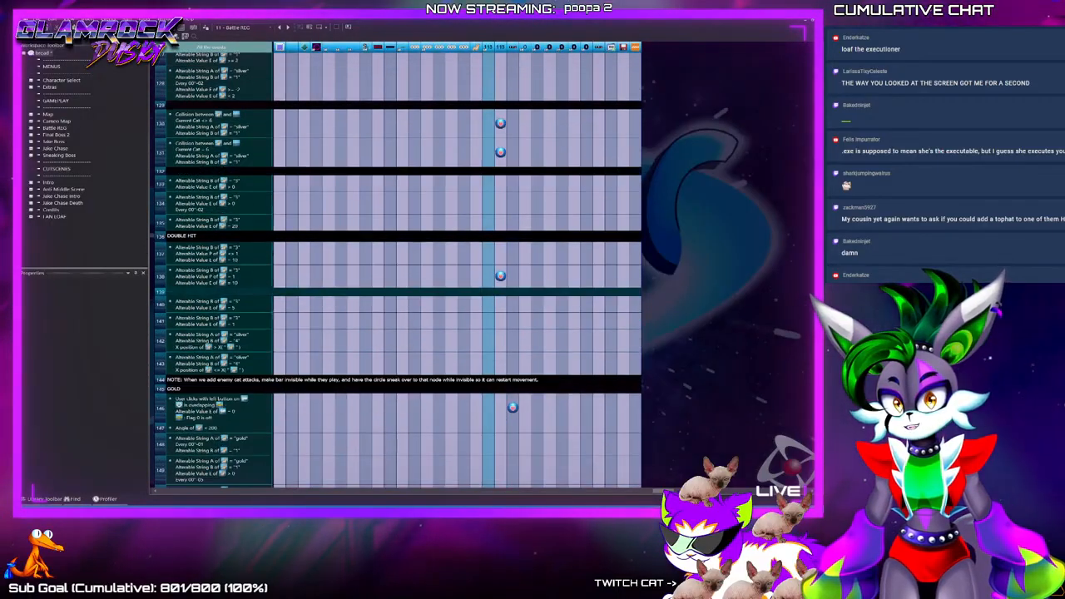
pyautogui.scroll(-3, 400, 296)
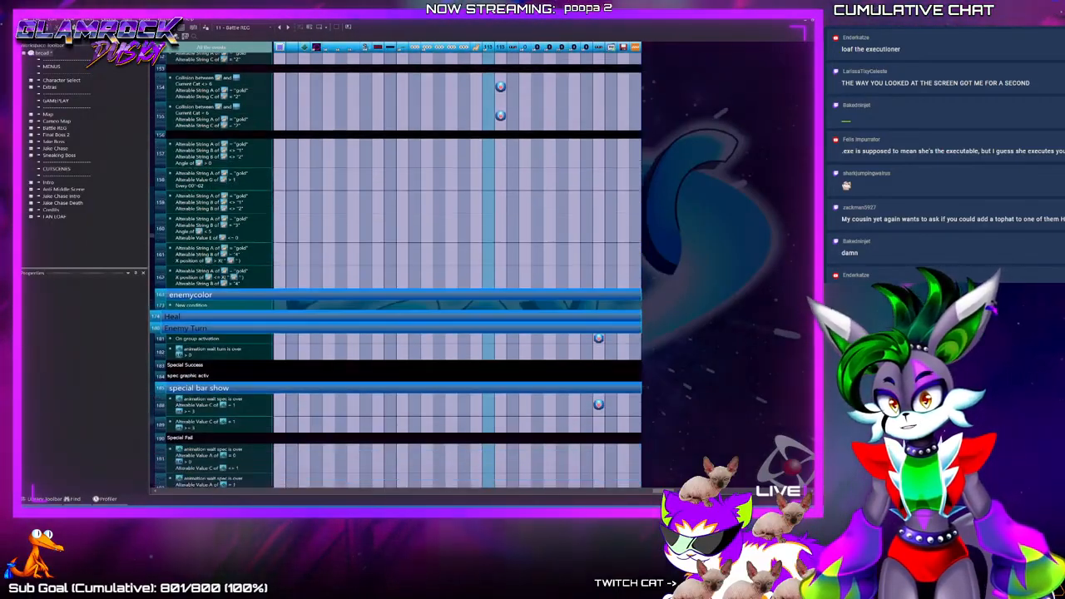
pyautogui.scroll(-2, 400, 296)
pyautogui.scroll(3, 400, 295)
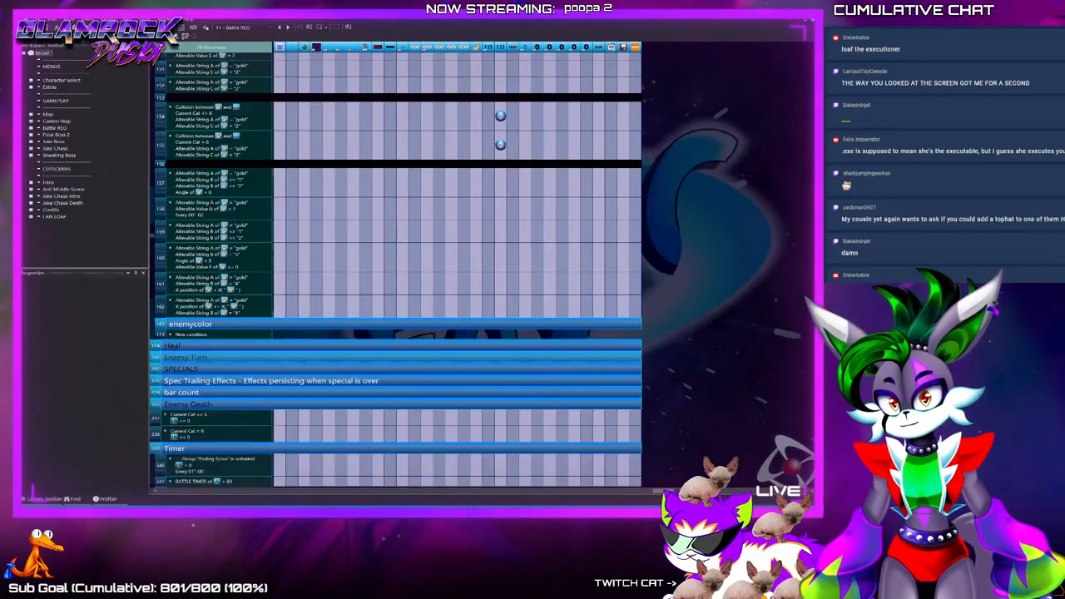
# Examine the Enemy Turn group's special and regular animation events and their actions across the object columns
pyautogui.scroll(-2, 399, 366)
pyautogui.scroll(-2, 400, 366)
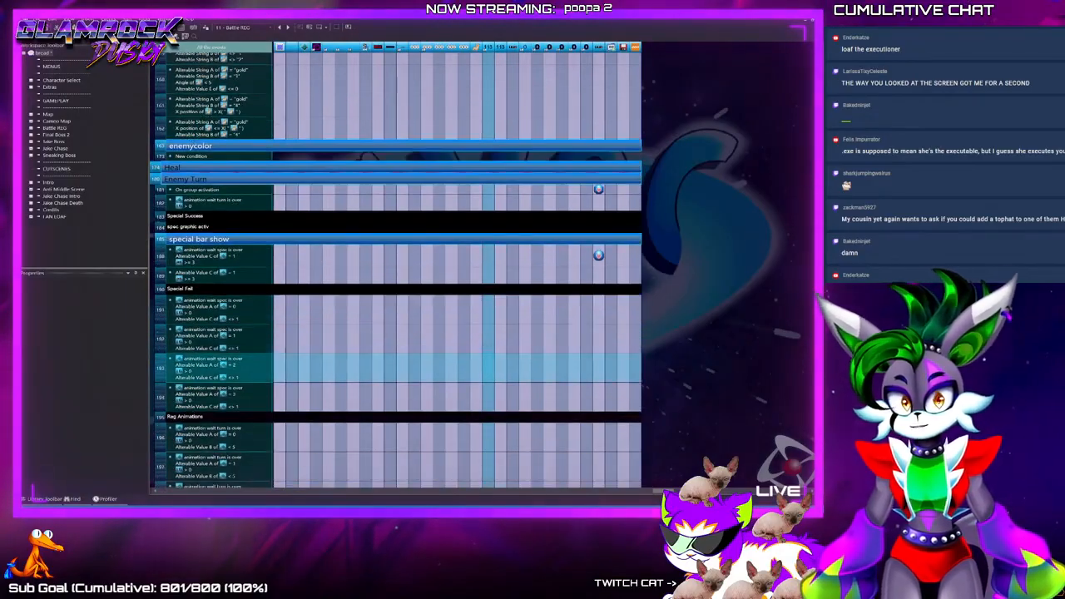
pyautogui.scroll(-3, 399, 266)
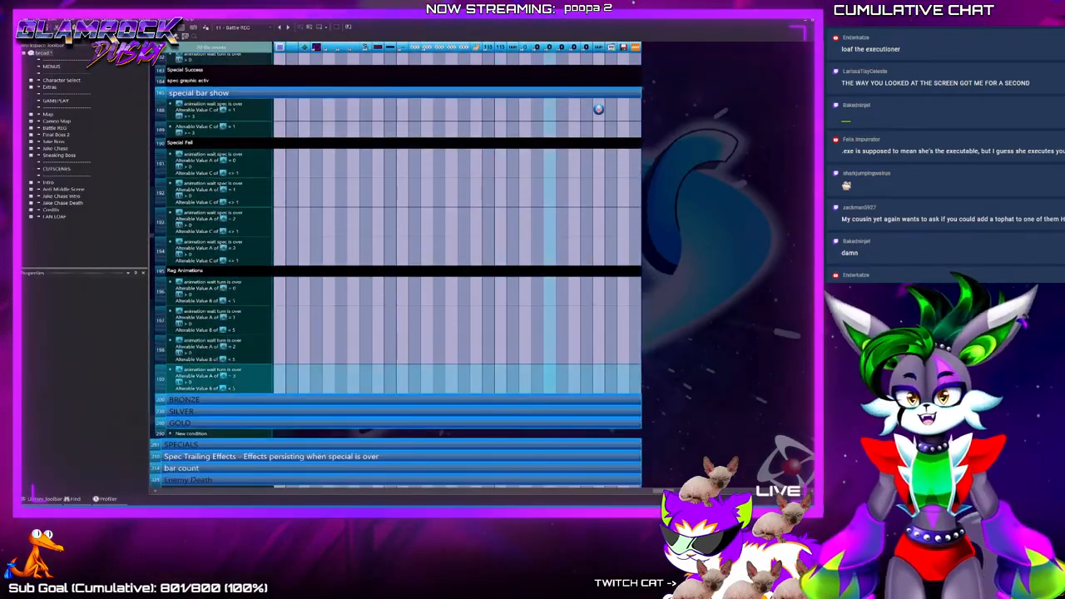
pyautogui.scroll(1, 399, 266)
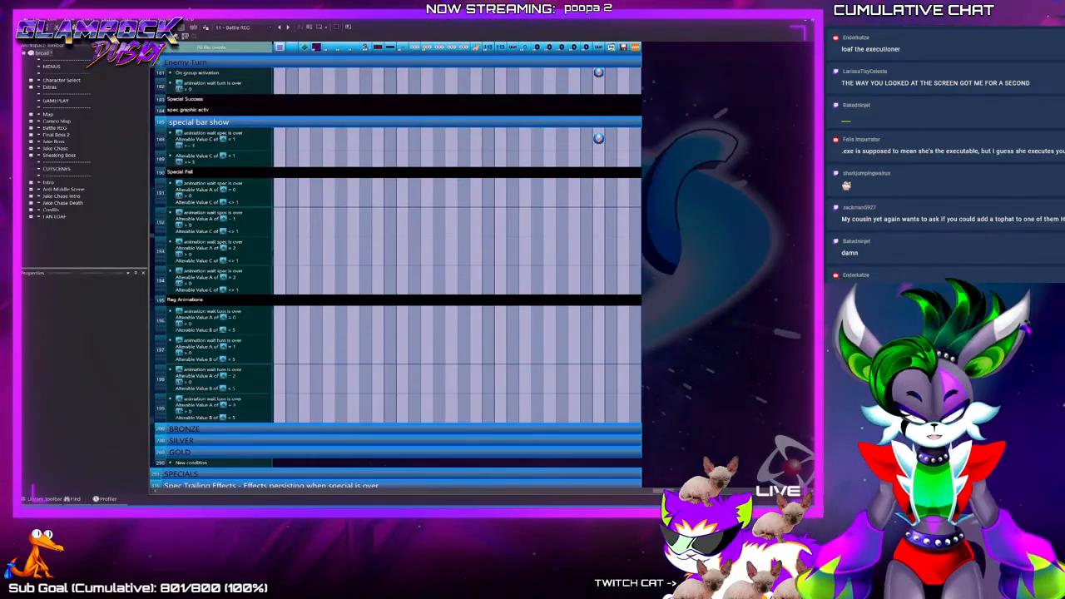
pyautogui.moveTo(666, 491)
pyautogui.mouseDown()
pyautogui.moveTo(570, 491)
pyautogui.moveTo(655, 491)
pyautogui.mouseUp()
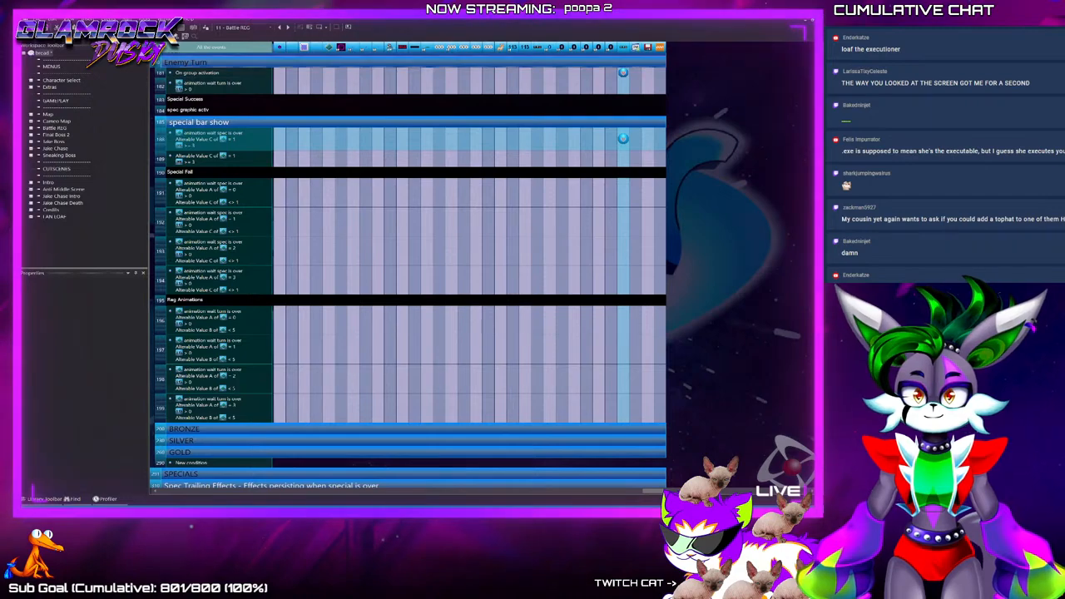
pyautogui.scroll(2, 623, 137)
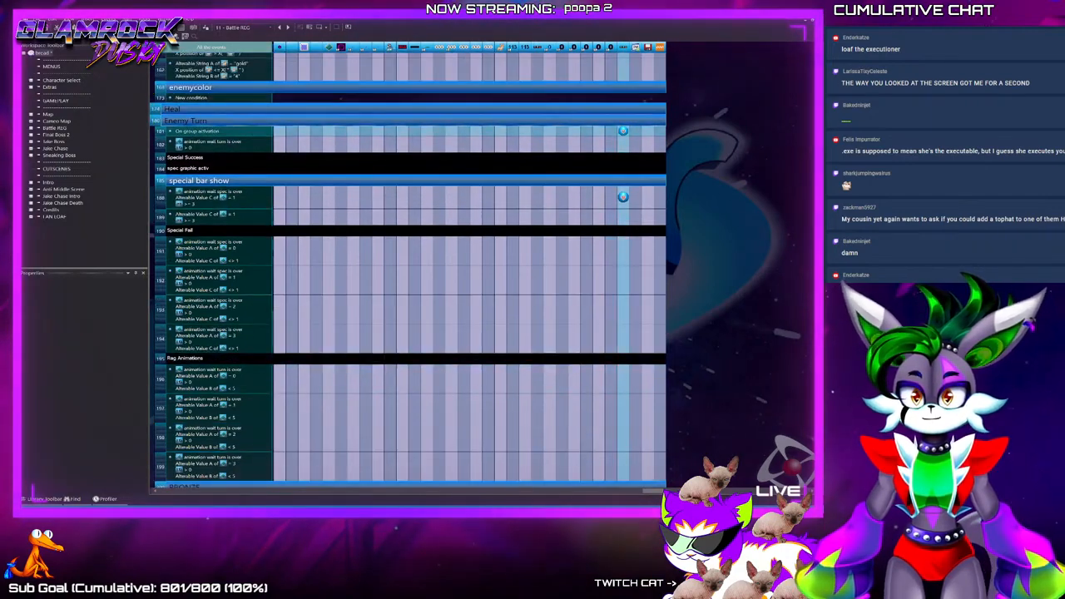
pyautogui.moveTo(655, 491); pyautogui.dragTo(166, 491)
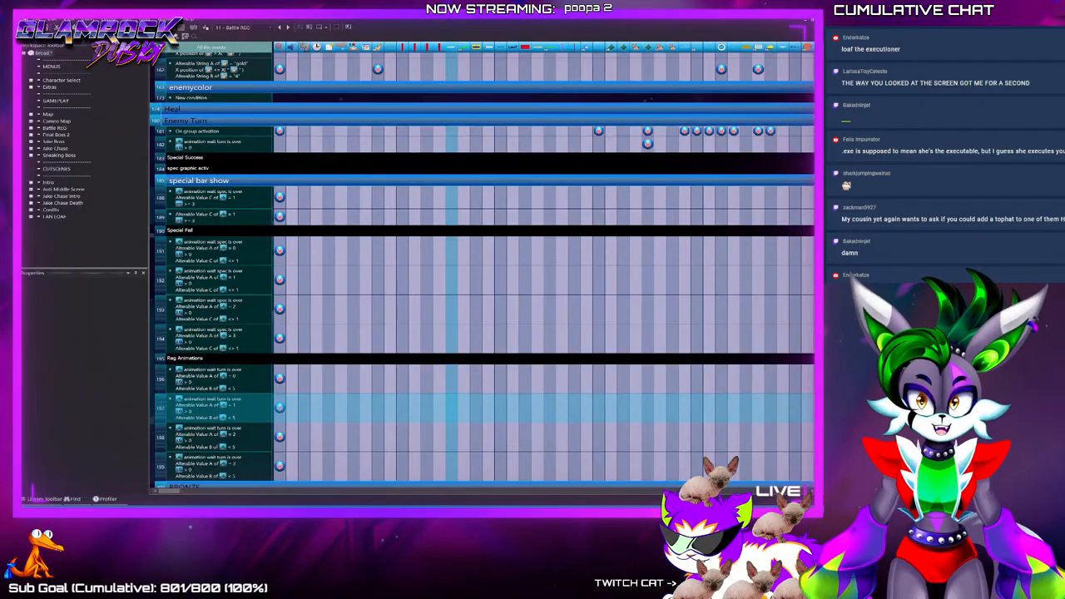
pyautogui.scroll(-1, 452, 406)
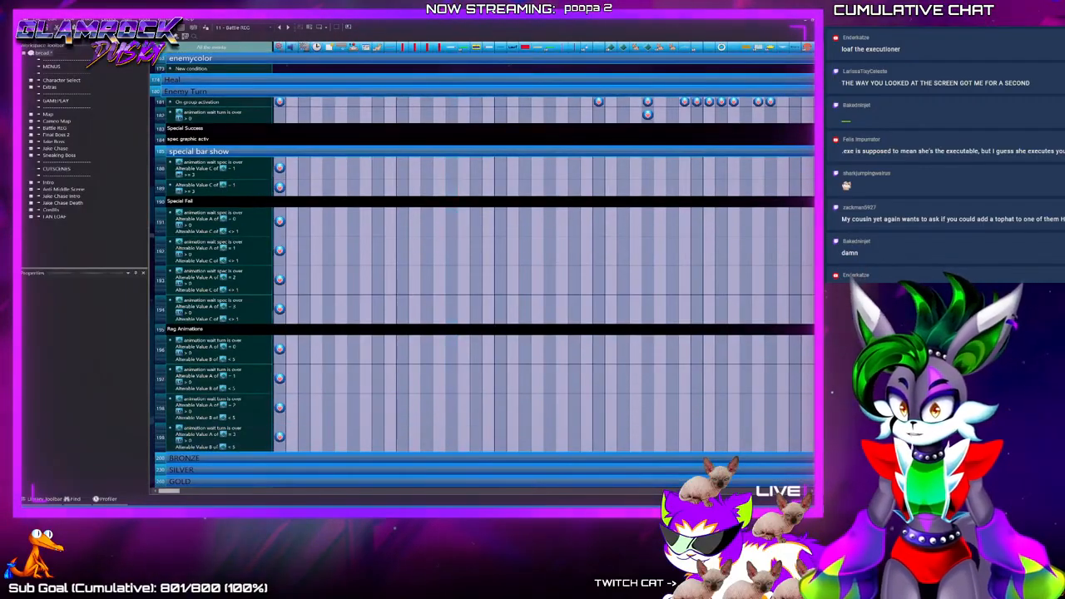
pyautogui.hscroll(3, 304, 378)
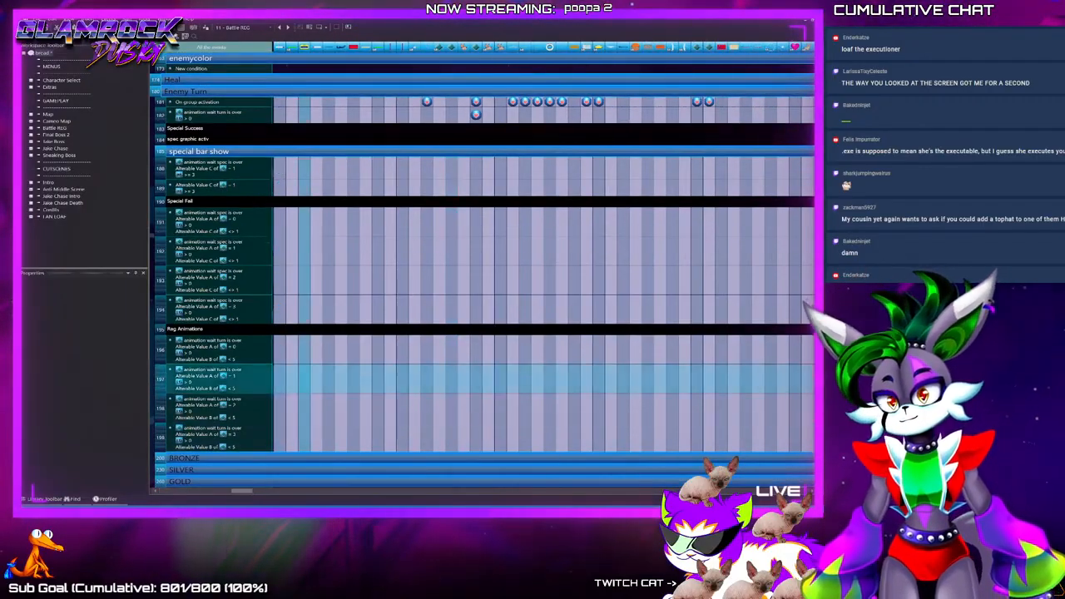
# Duplicate the Gold collision event for Current Cat = 6 and set the copy's condition to Current Cat = 16
pyautogui.scroll(10, 482, 274)
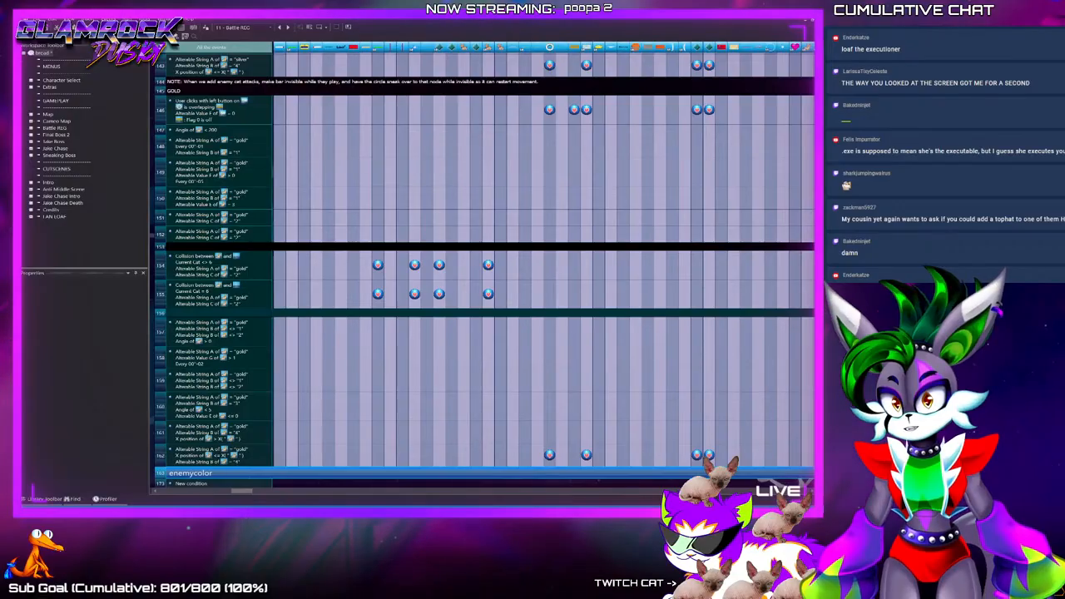
pyautogui.hotkey('ctrl', 'v')
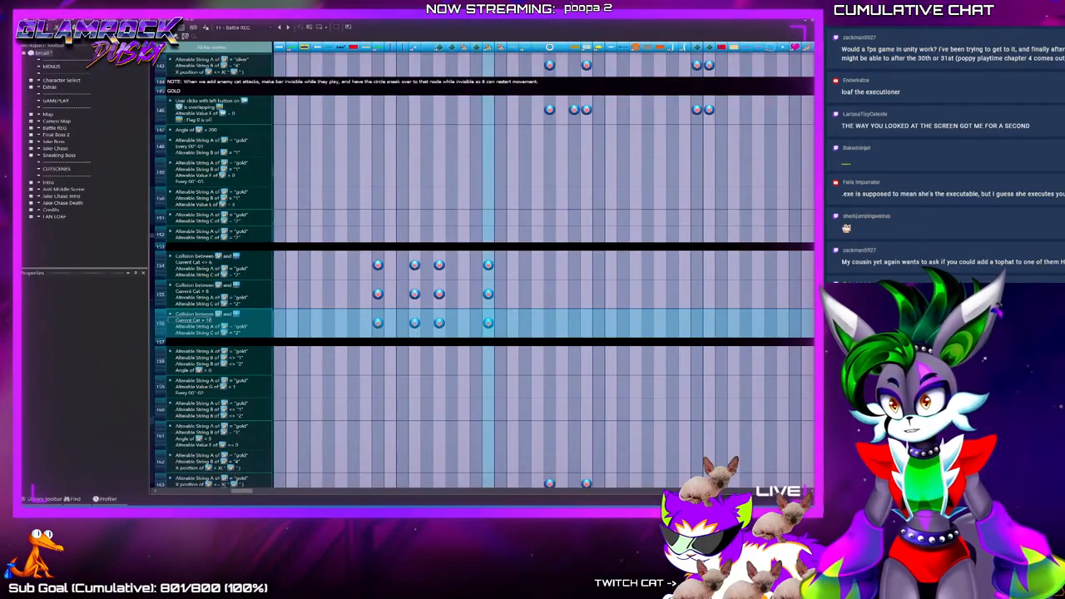
pyautogui.moveTo(242, 491); pyautogui.dragTo(476, 491)
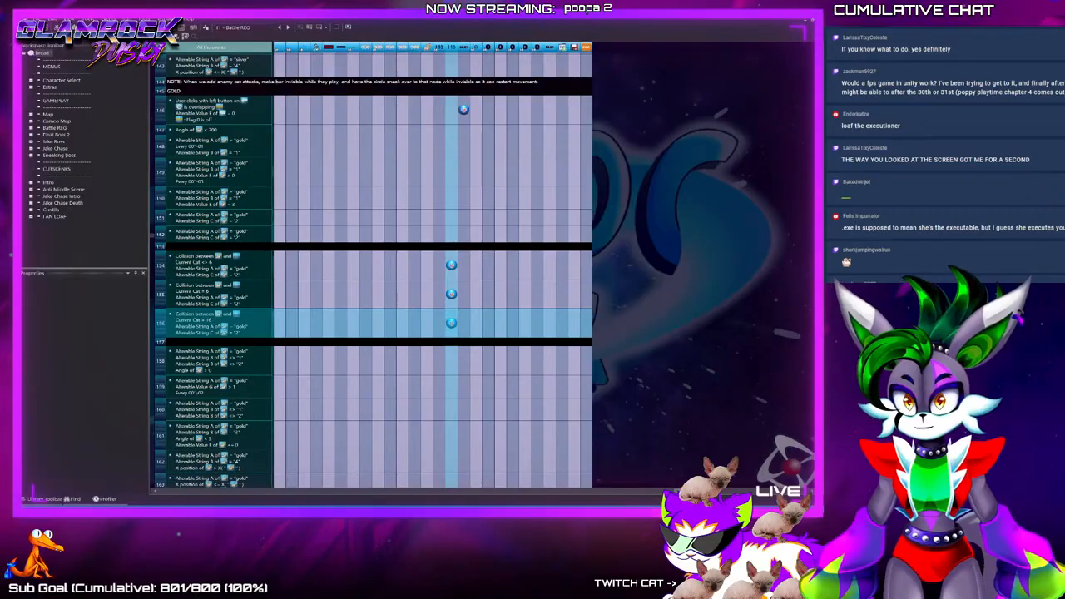
# Duplicate the Silver collision event for Current Cat = 6 and set the copy's condition to Current Cat = 16
pyautogui.scroll(10, 374, 266)
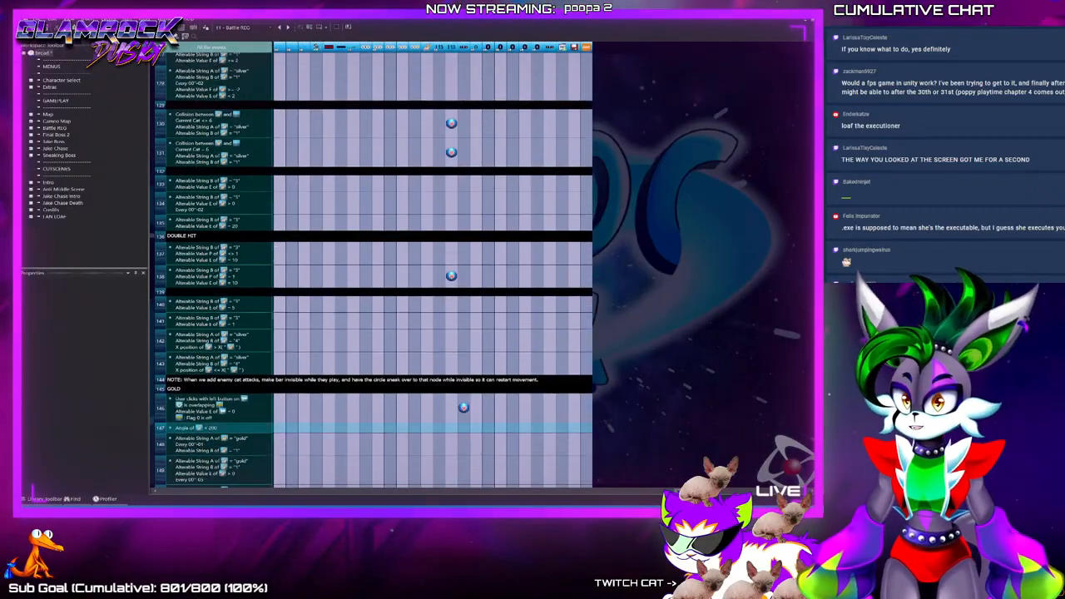
pyautogui.scroll(-5, 432, 329)
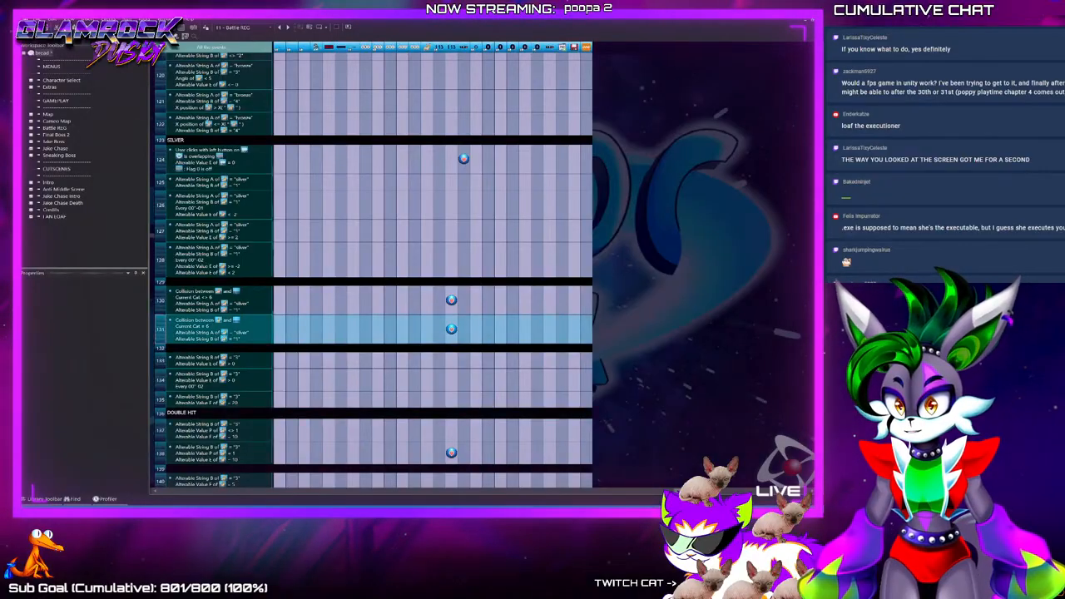
pyautogui.hotkey('ctrl', 'v')
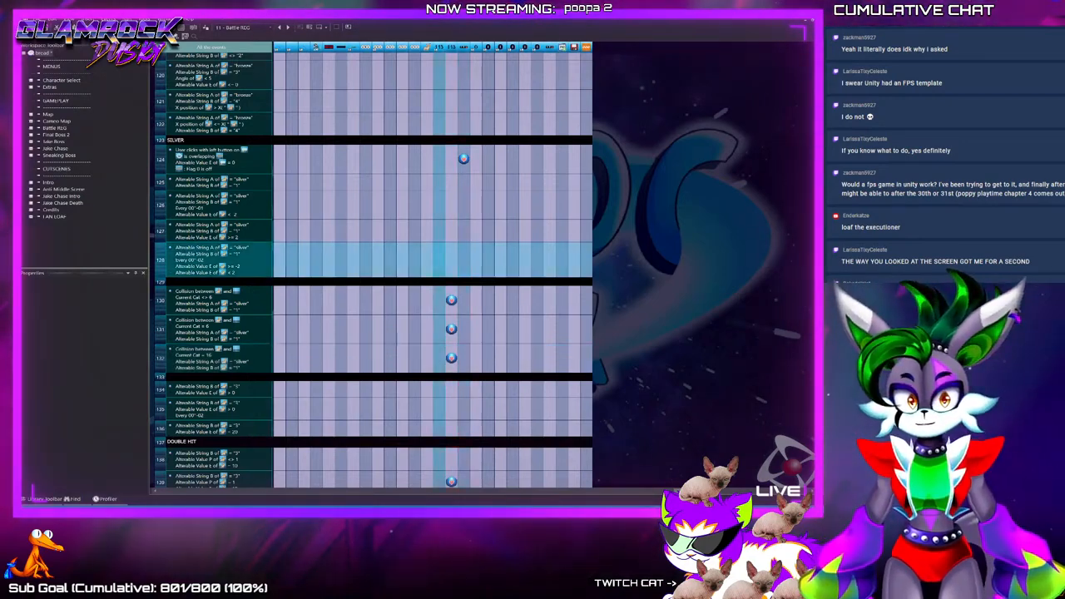
# Set the duplicated Bronze collision event's condition to Current Cat = 16 and playtest the Loaf versus Uncle Bao battle
pyautogui.scroll(5, 464, 333)
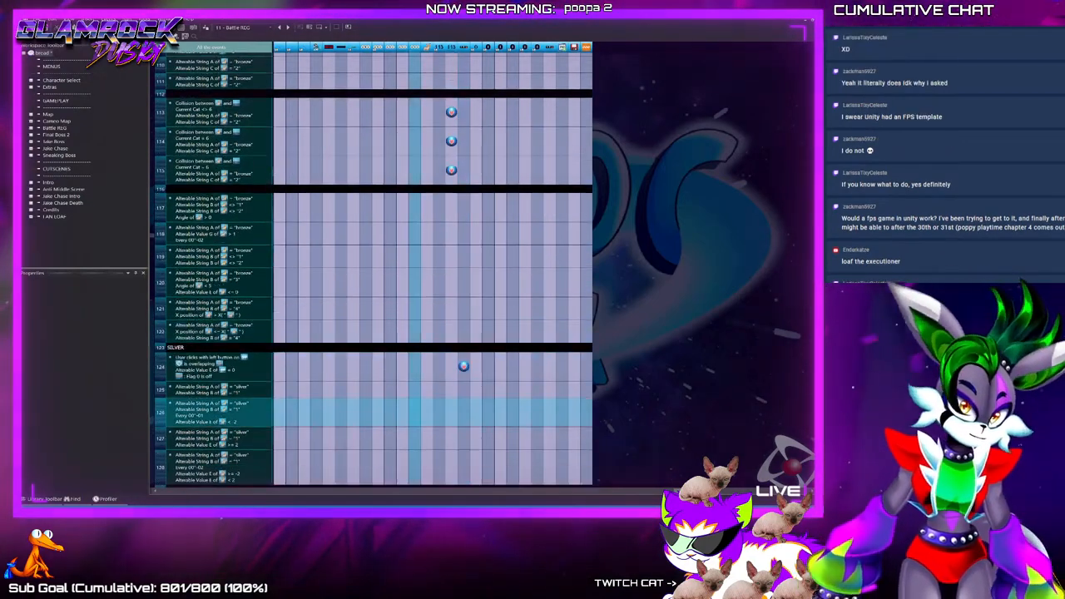
pyautogui.scroll(-3, 432, 389)
pyautogui.scroll(5, 403, 383)
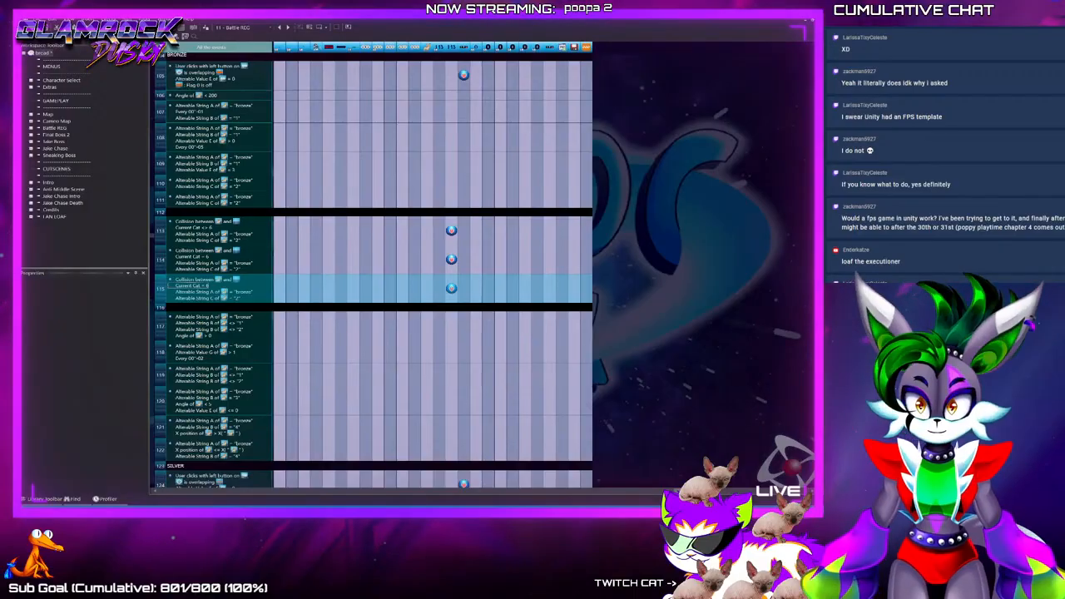
pyautogui.scroll(5, 402, 287)
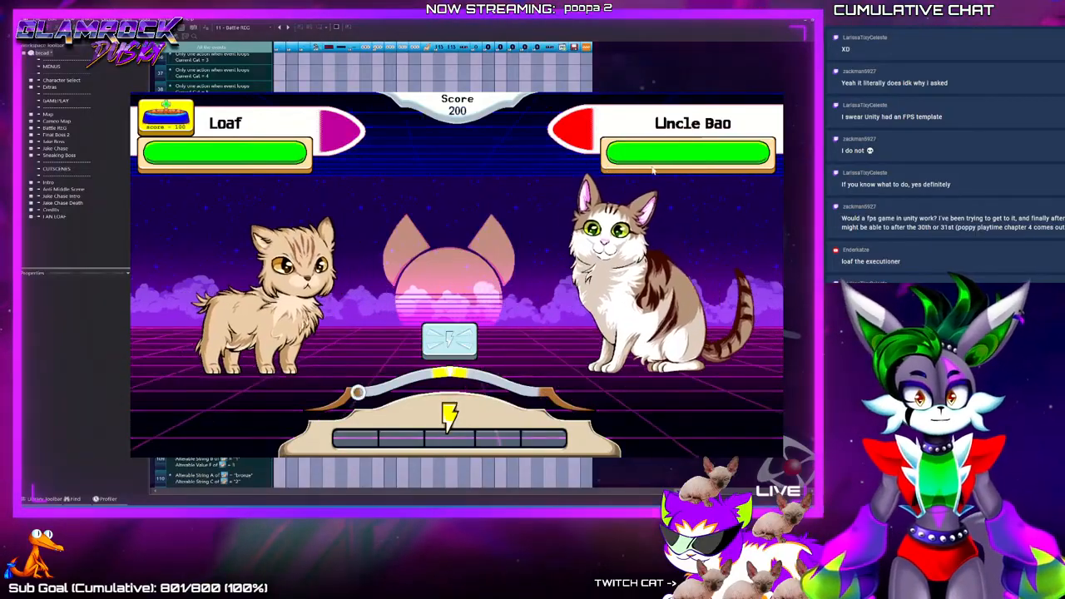
pyautogui.click(767, 94)
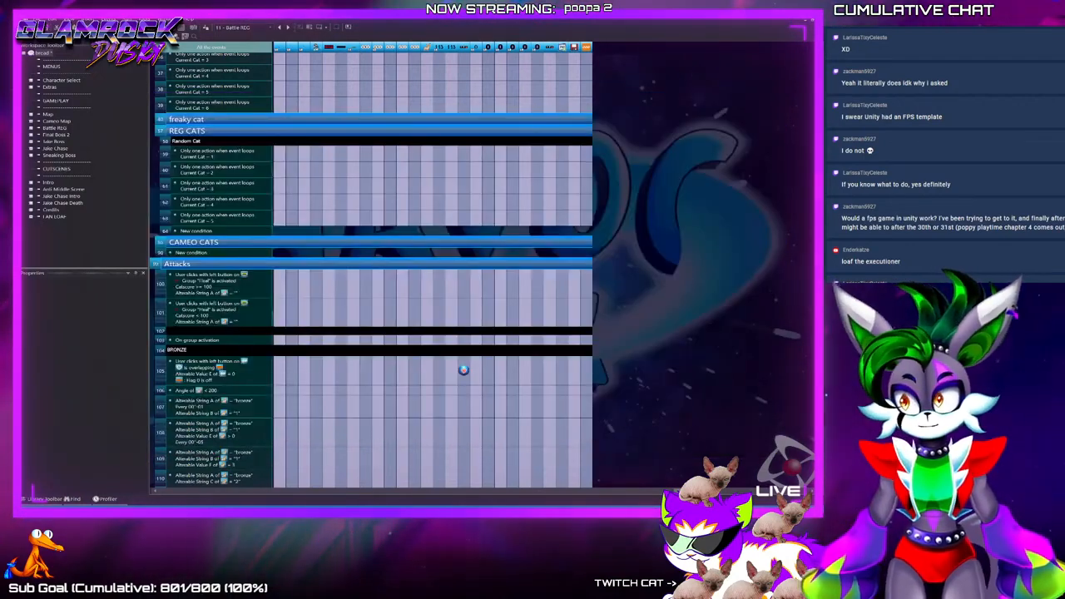
# Examine the Bronze collision events, the start-of-frame music cases, the Extra Cats group and the Silver attack events
pyautogui.scroll(-3, 433, 266)
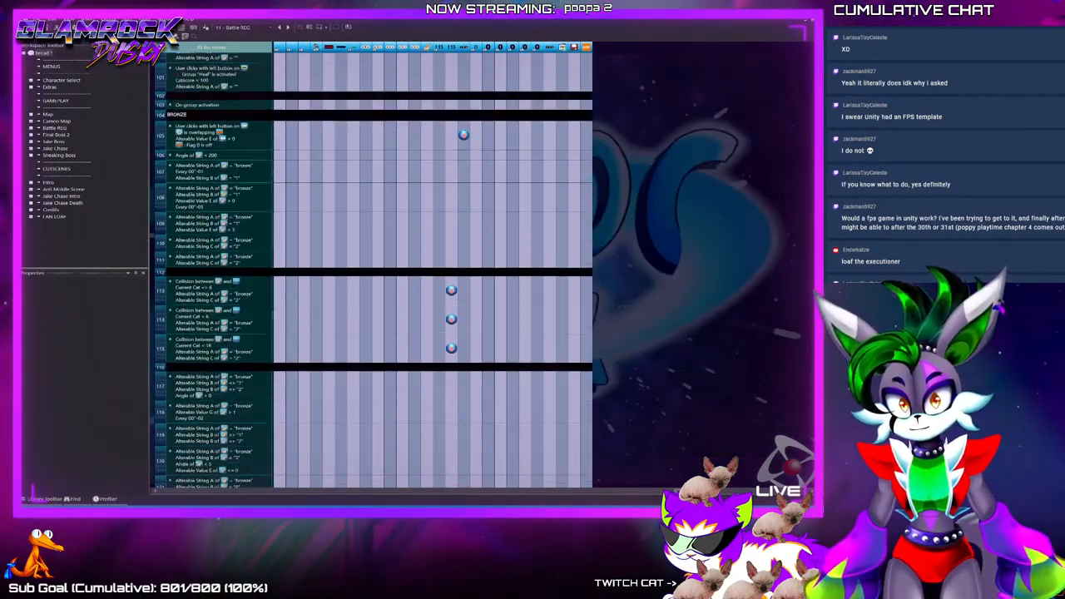
pyautogui.scroll(5, 433, 266)
pyautogui.scroll(4, 441, 291)
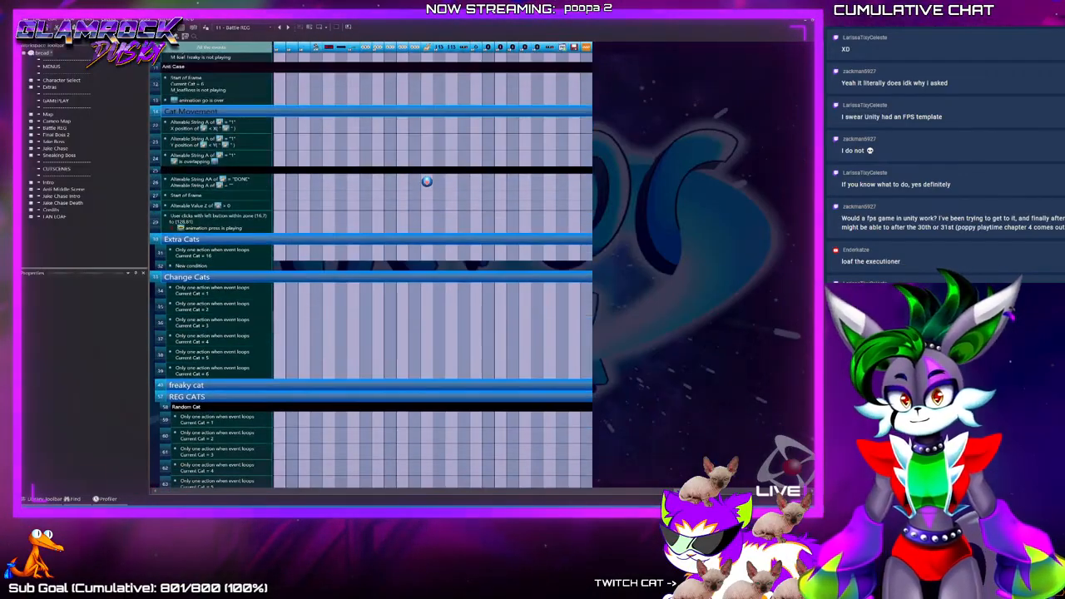
pyautogui.scroll(5, 371, 271)
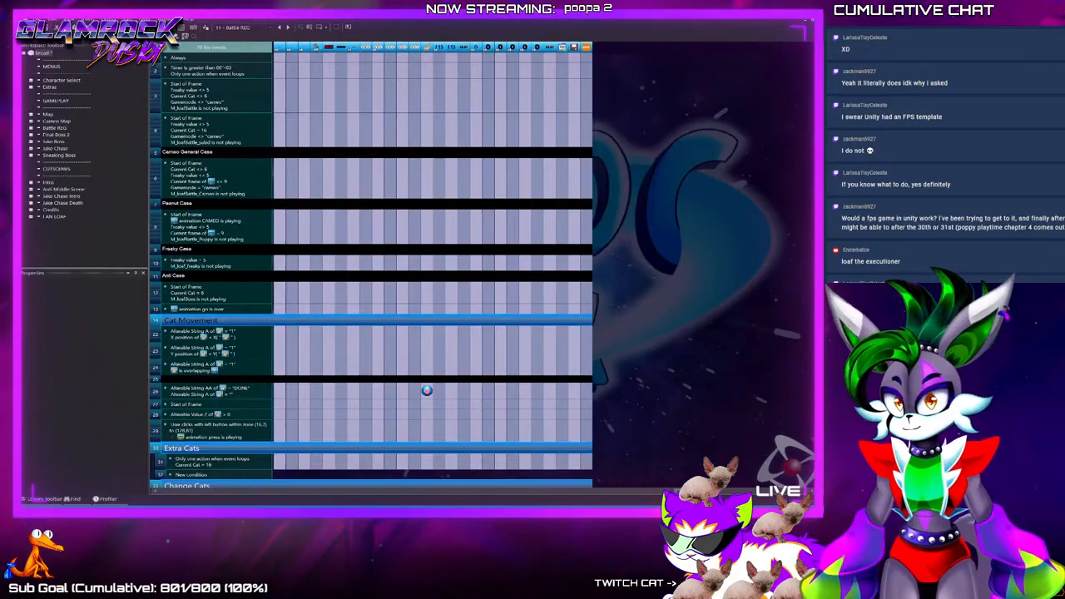
pyautogui.scroll(-10, 371, 271)
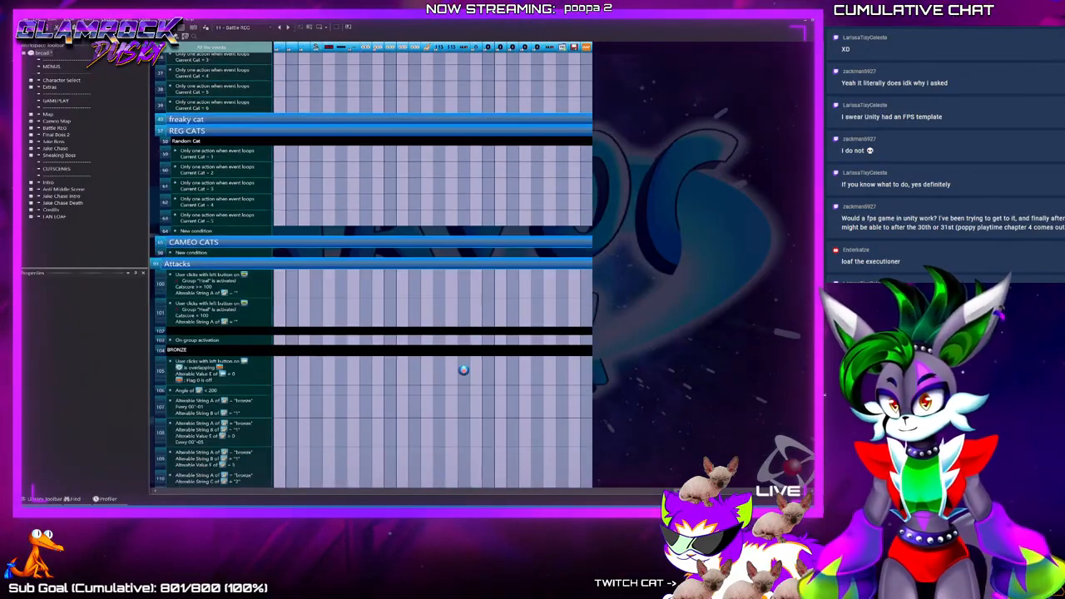
pyautogui.scroll(-15, 371, 270)
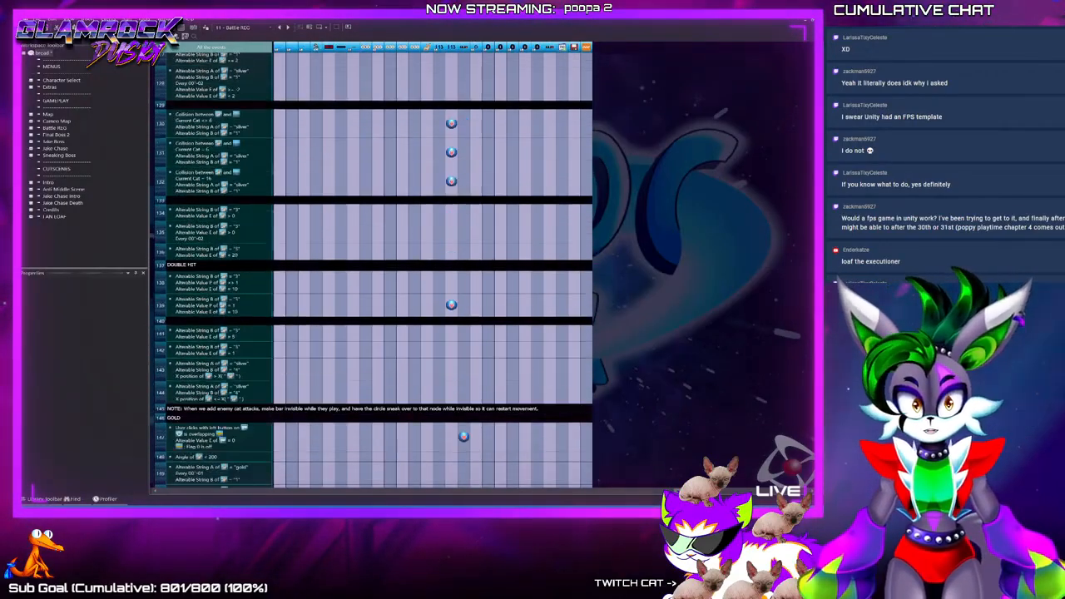
# Expand the enemy turn's BRONZE group and duplicate its non-dodge collision event
pyautogui.scroll(-6, 371, 271)
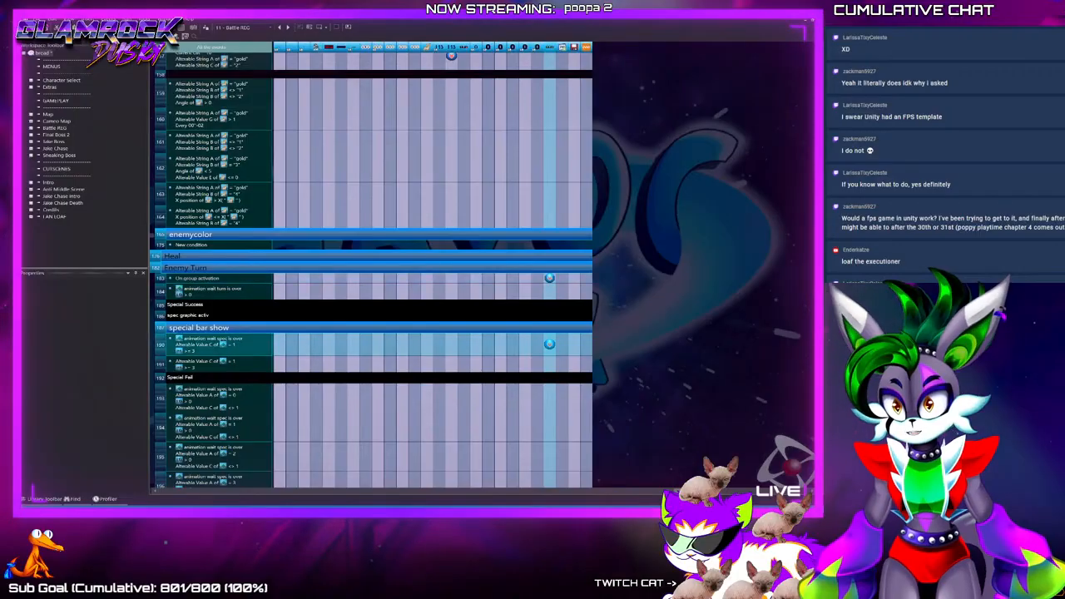
pyautogui.scroll(-5, 370, 271)
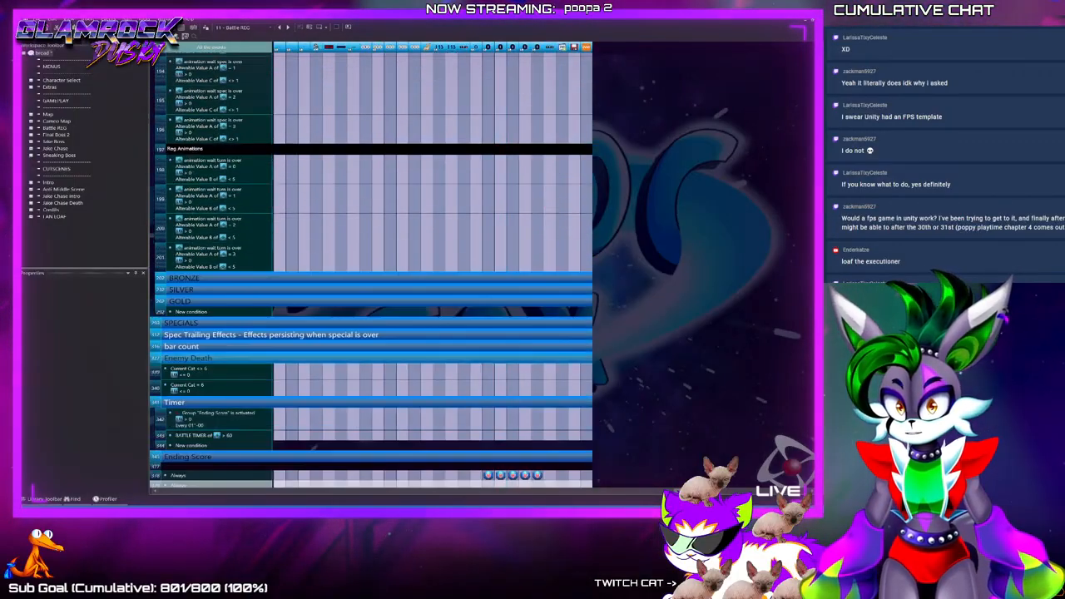
pyautogui.doubleClick(512, 278)
pyautogui.scroll(-1, 525, 379)
pyautogui.scroll(-3, 438, 427)
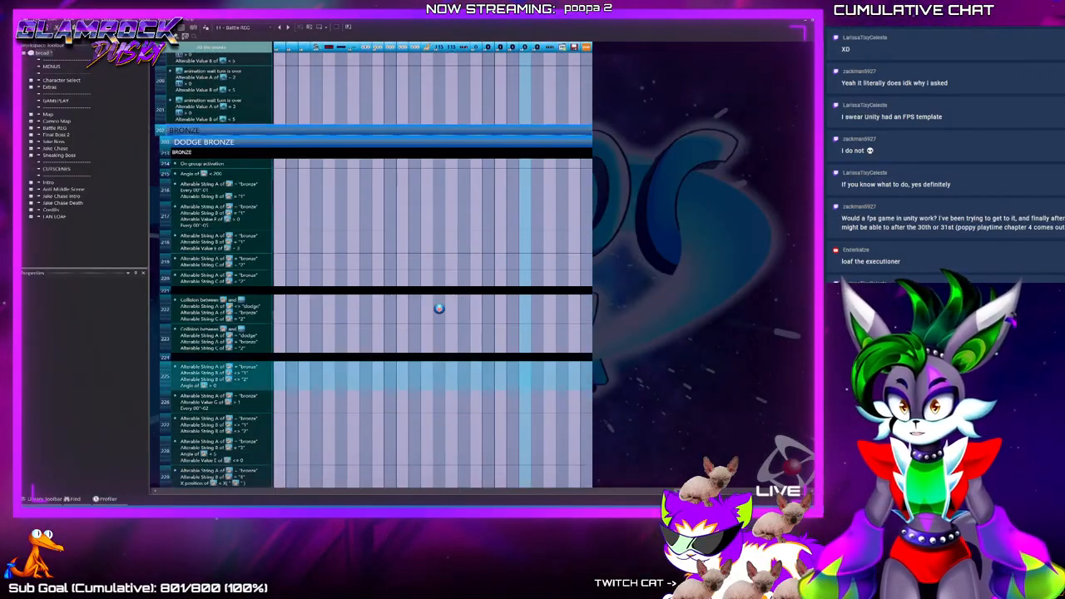
pyautogui.scroll(-4, 370, 267)
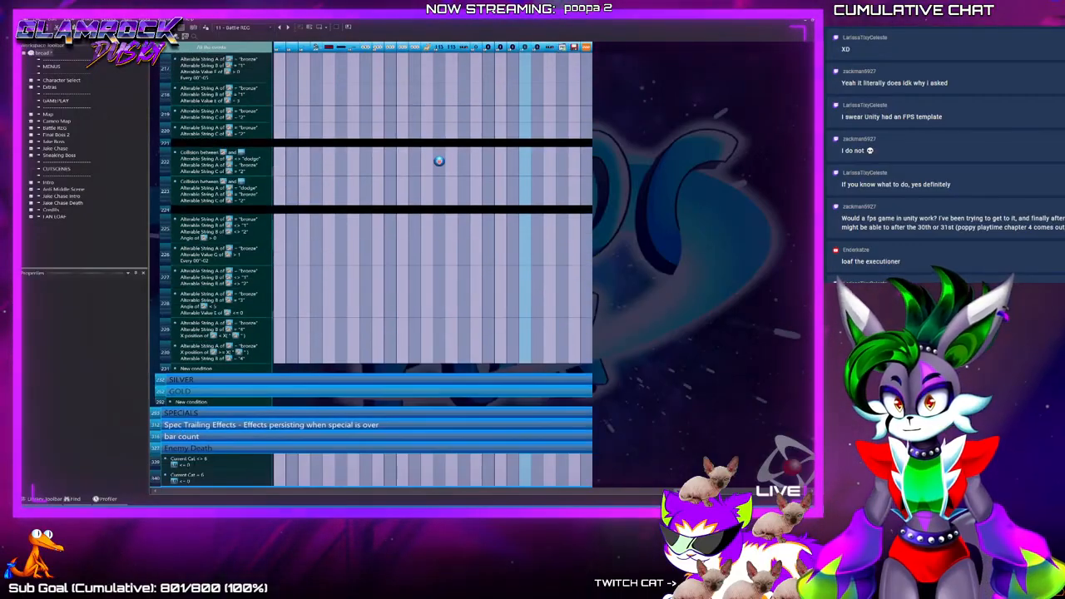
pyautogui.scroll(3, 438, 159)
pyautogui.click(438, 279)
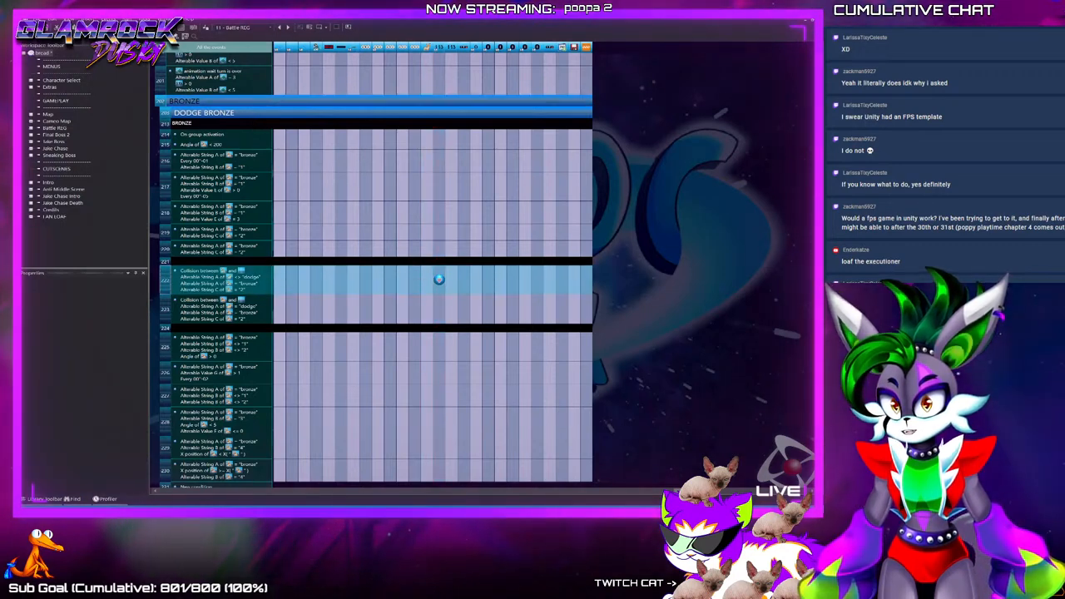
pyautogui.click(439, 280)
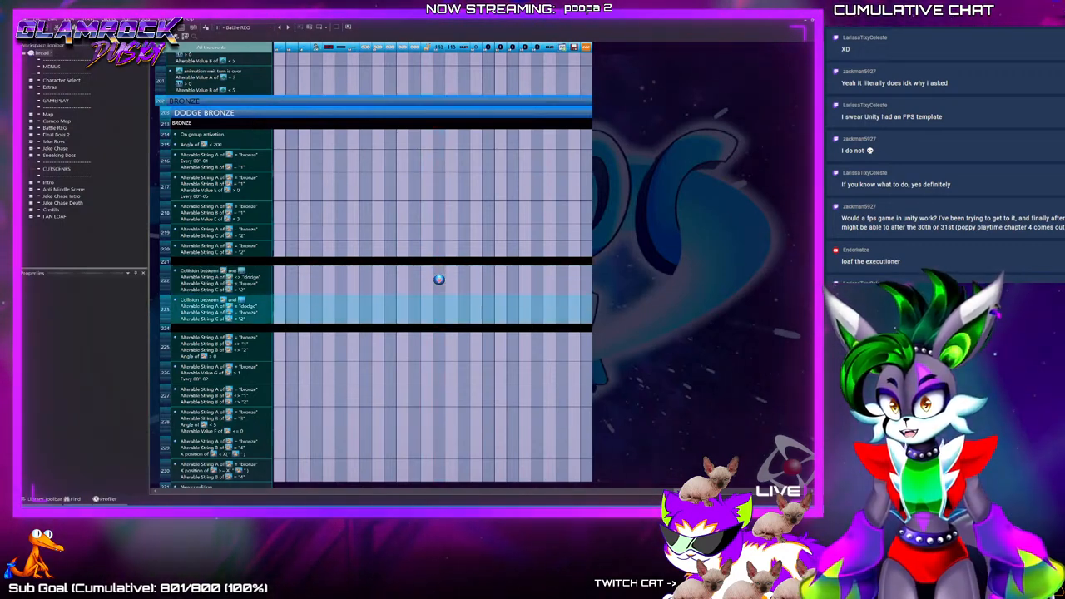
pyautogui.hotkey('ctrl', 'v')
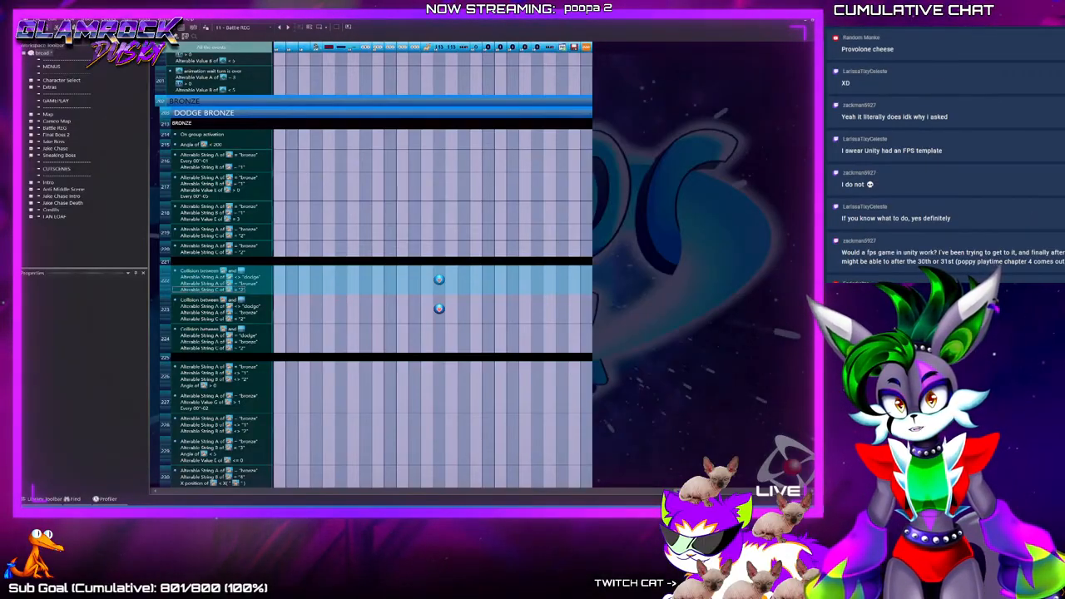
# Add the condition Current Cat <> 16 to the enemy's first non-dodge Bronze collision event and Current Cat = 16 to its copy
pyautogui.press('Return')
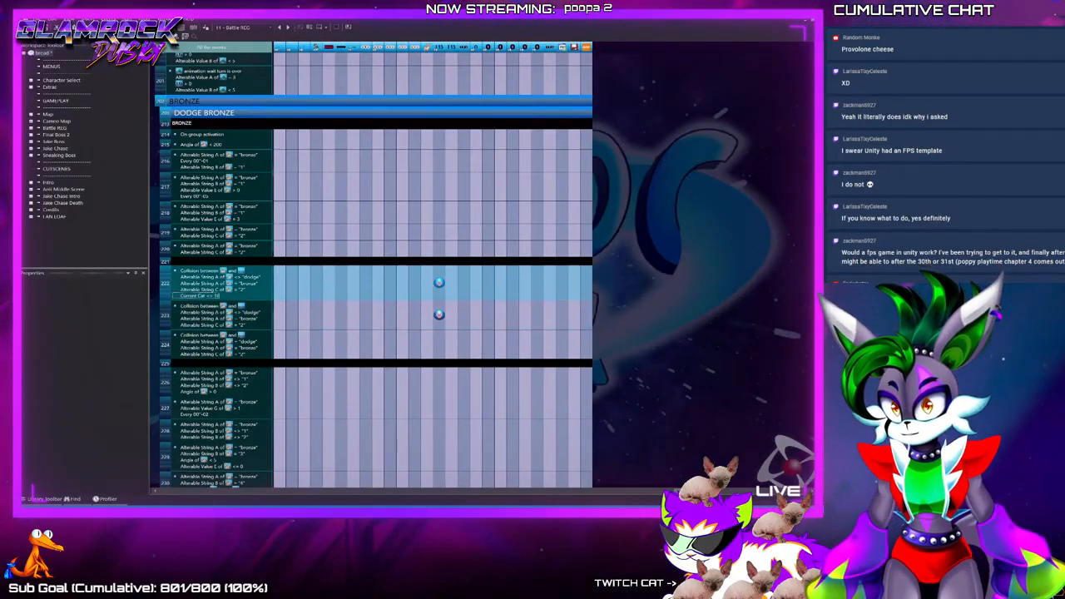
pyautogui.click(212, 289)
pyautogui.click(204, 295)
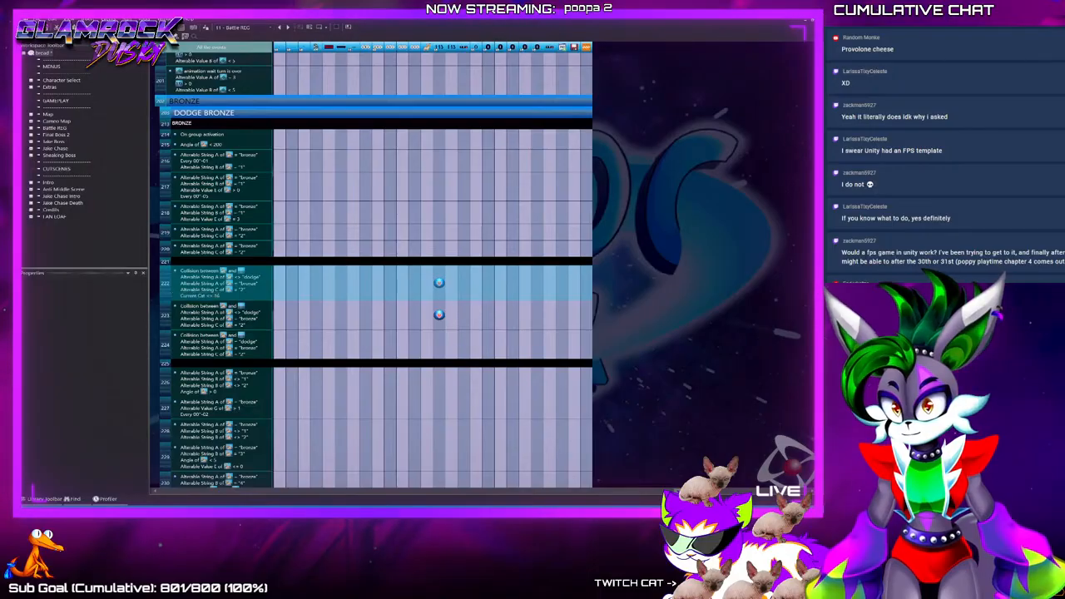
pyautogui.click(213, 325)
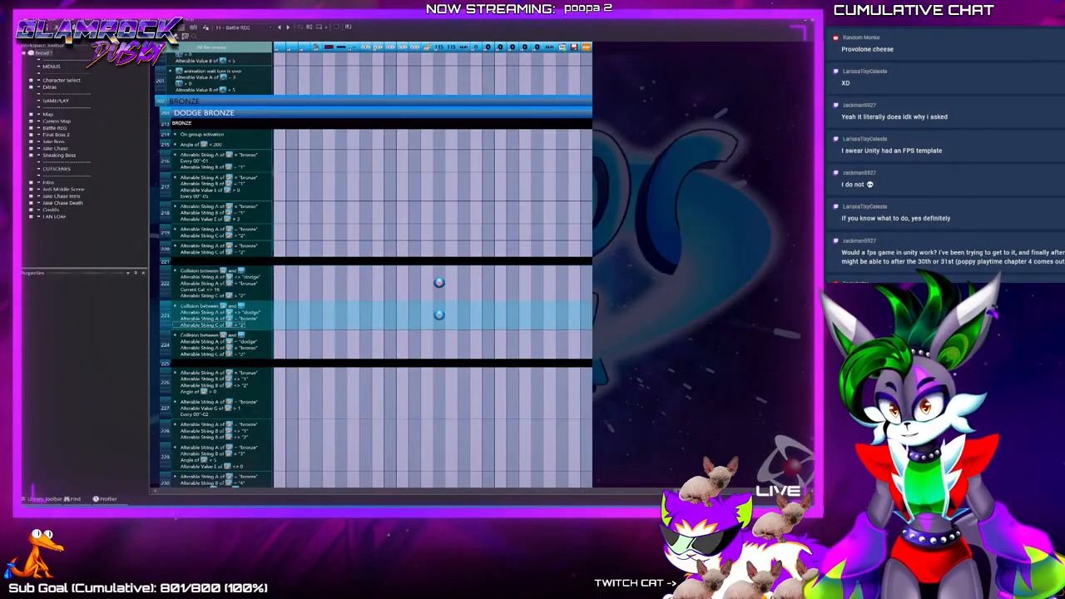
pyautogui.hotkey('ctrl', 'v')
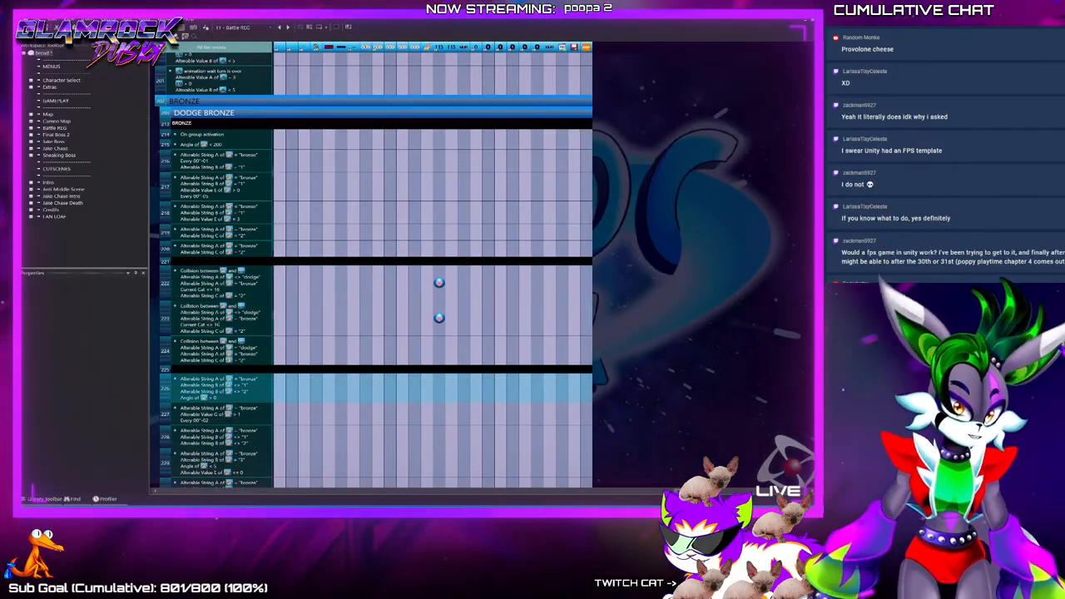
pyautogui.press('Up')
pyautogui.press('Up')
pyautogui.press('Up')
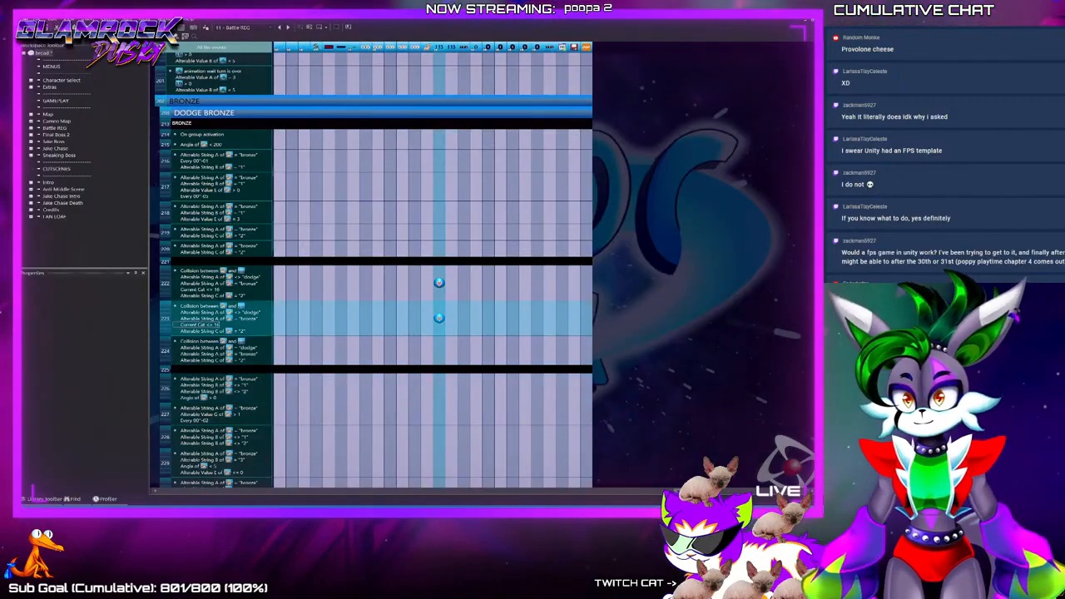
pyautogui.press('Down')
pyautogui.press('Up')
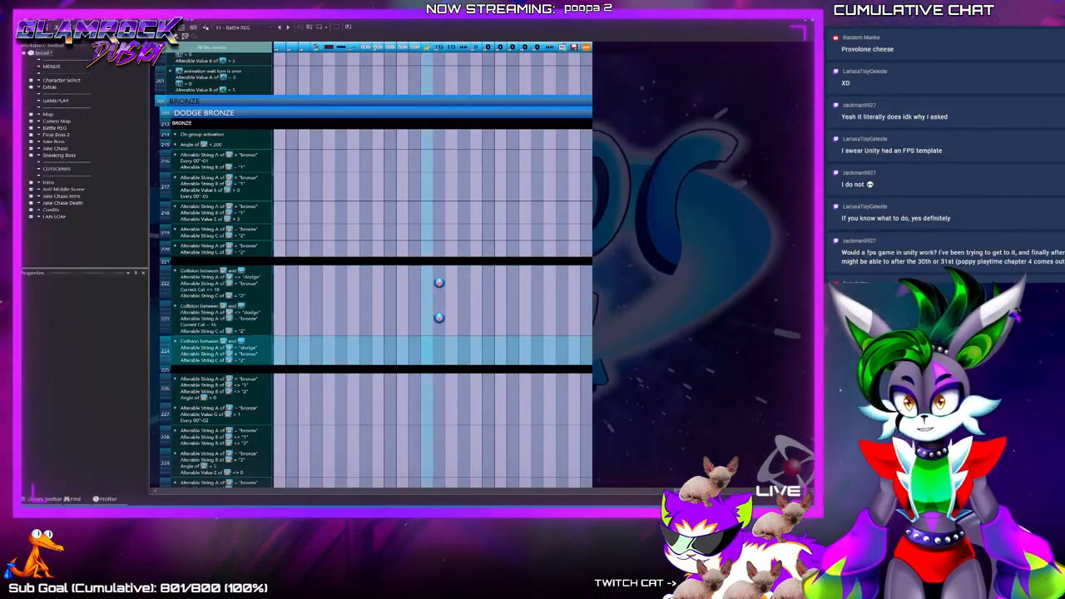
# Expand the enemy turn's SILVER group and duplicate its non-dodge collision event
pyautogui.scroll(-10, 439, 282)
pyautogui.doubleClick(216, 184)
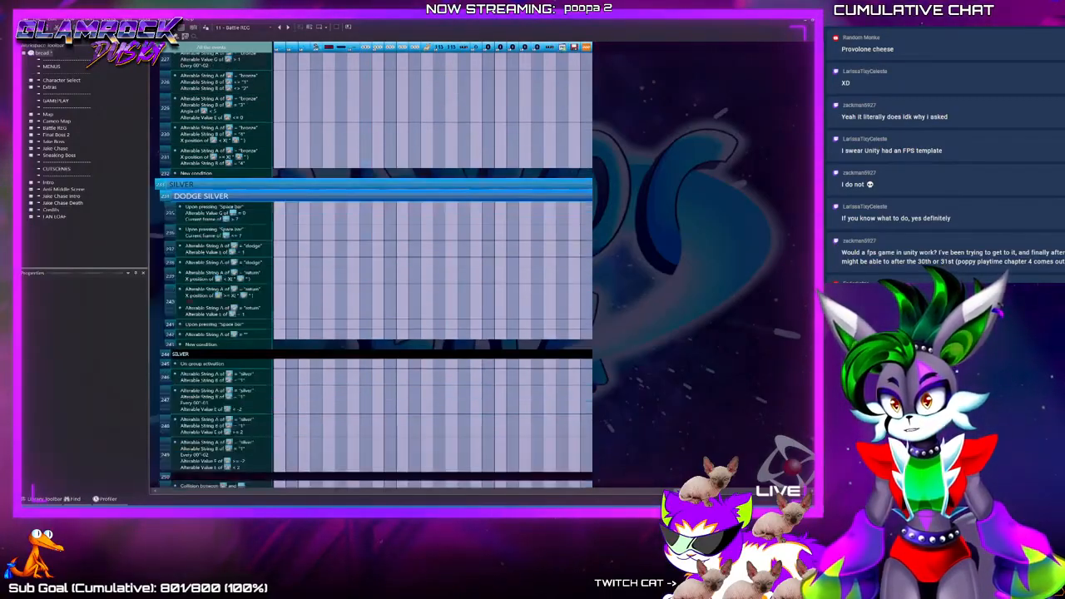
pyautogui.scroll(-3, 250, 193)
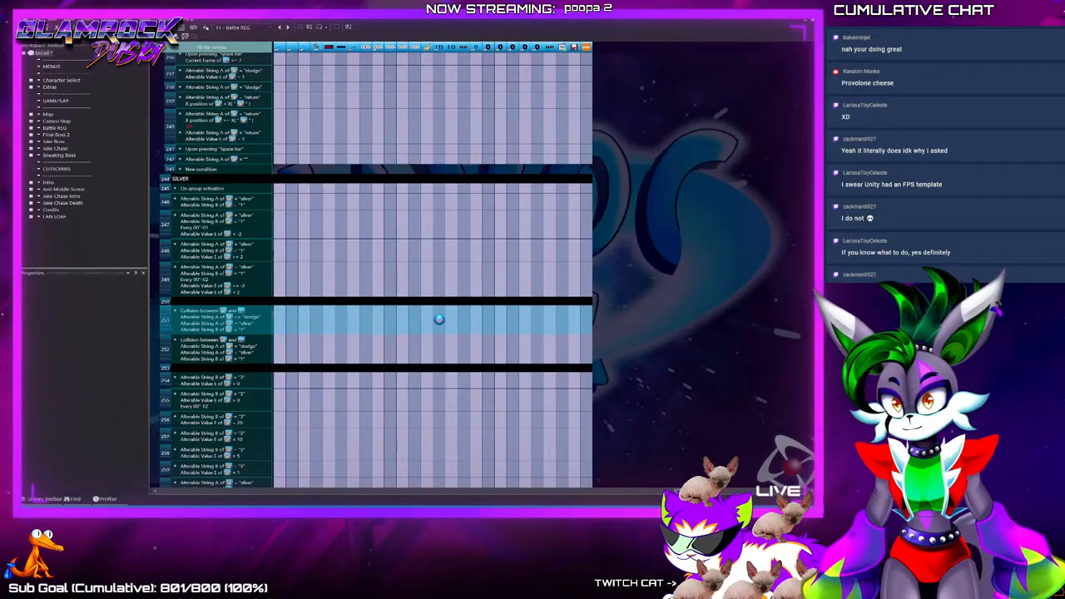
pyautogui.hotkey('ctrl', 'v')
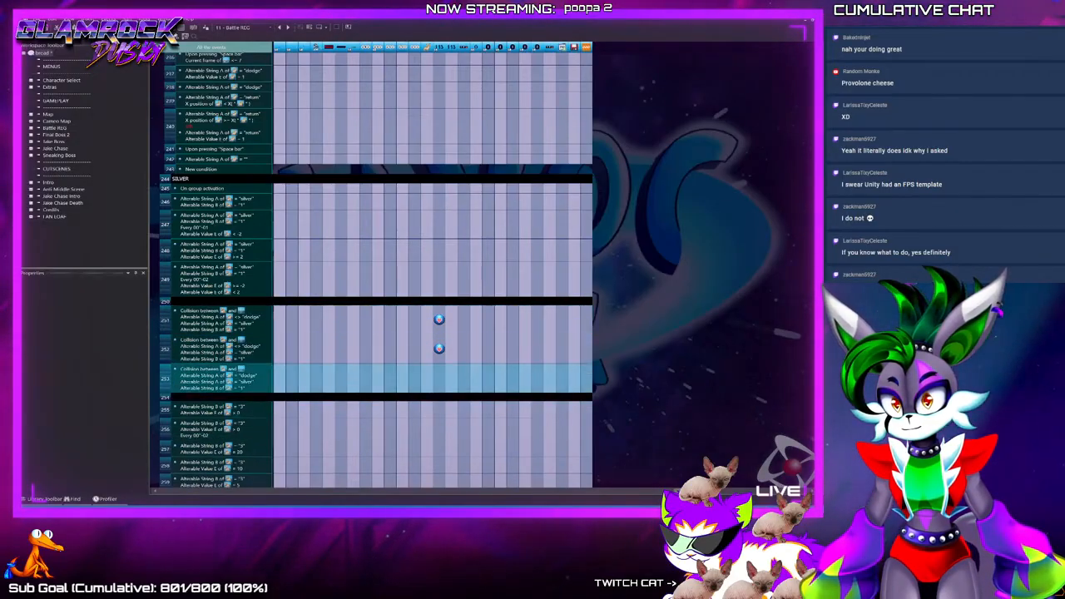
# Add the condition Current Cat = 16 to the duplicated enemy Silver collision event and Current Cat <> 16 to the original
pyautogui.click(165, 350)
pyautogui.click(218, 353)
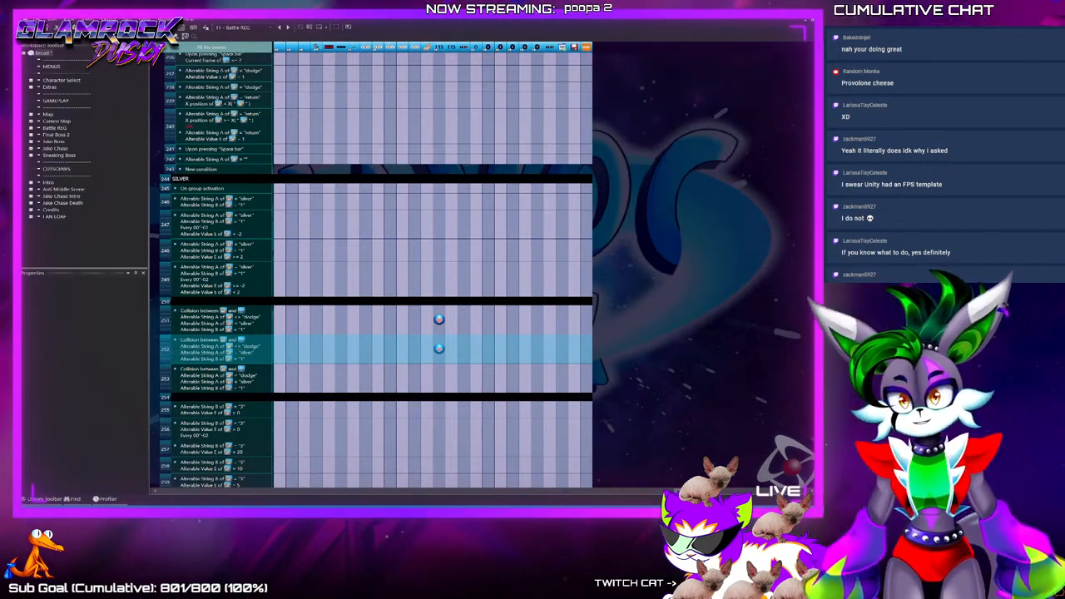
pyautogui.press('Return')
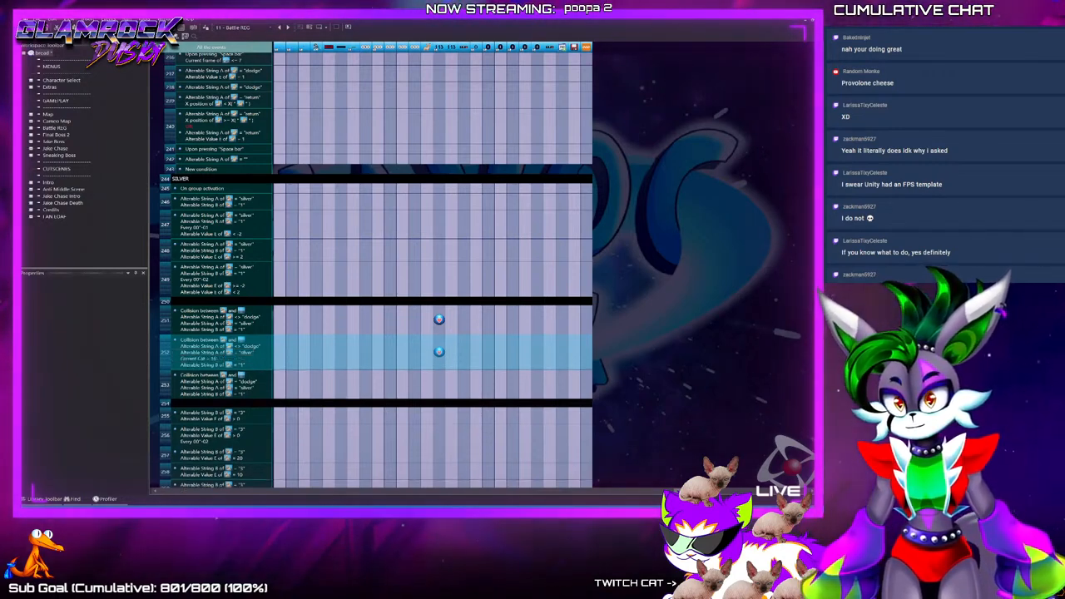
pyautogui.click(212, 329)
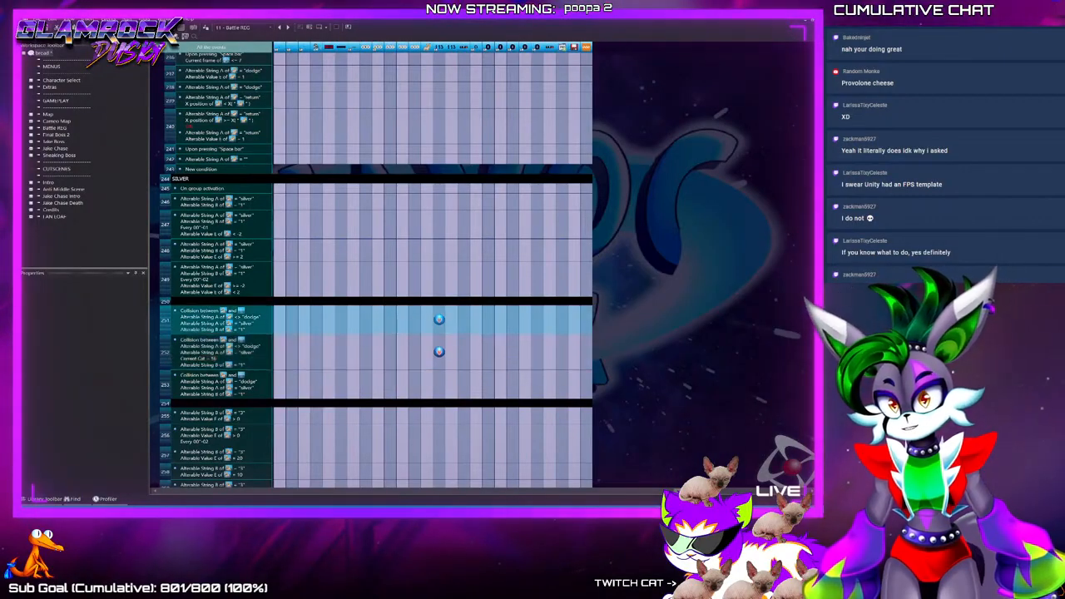
pyautogui.hotkey('ctrl', 'v')
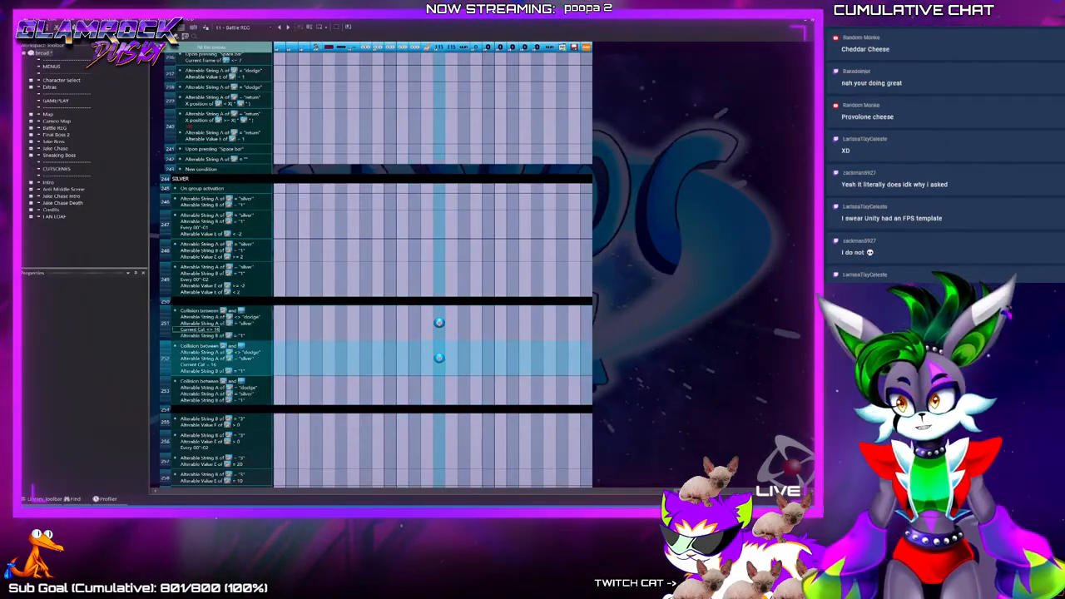
# Expand the enemy turn's GOLD group and add the condition Current Cat <> 16 to its non-dodge collision event
pyautogui.scroll(-5, 375, 266)
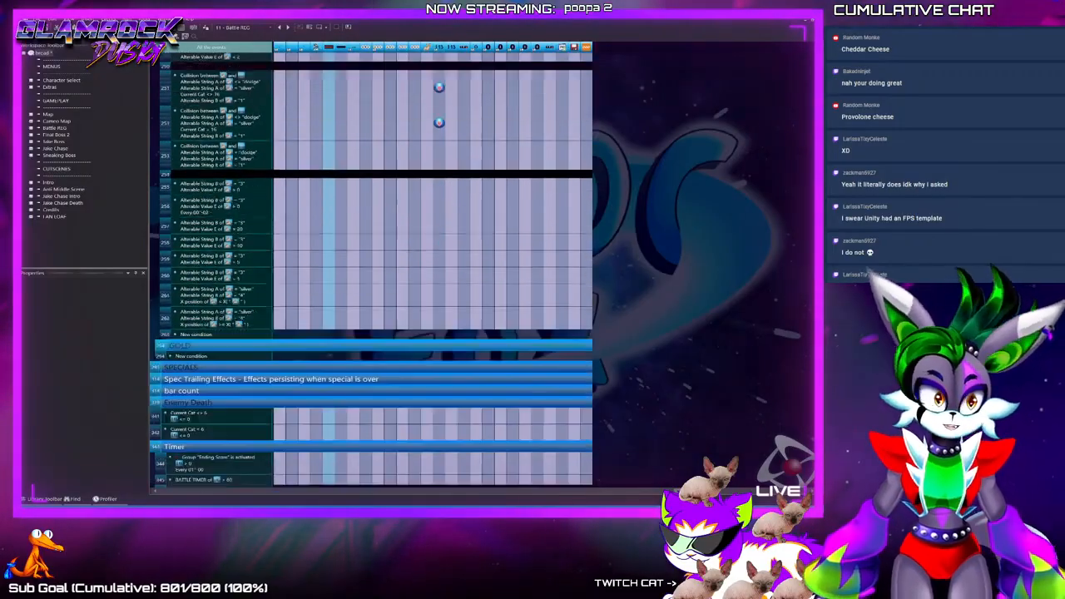
pyautogui.scroll(-3, 328, 266)
pyautogui.doubleClick(216, 225)
pyautogui.scroll(-2, 221, 348)
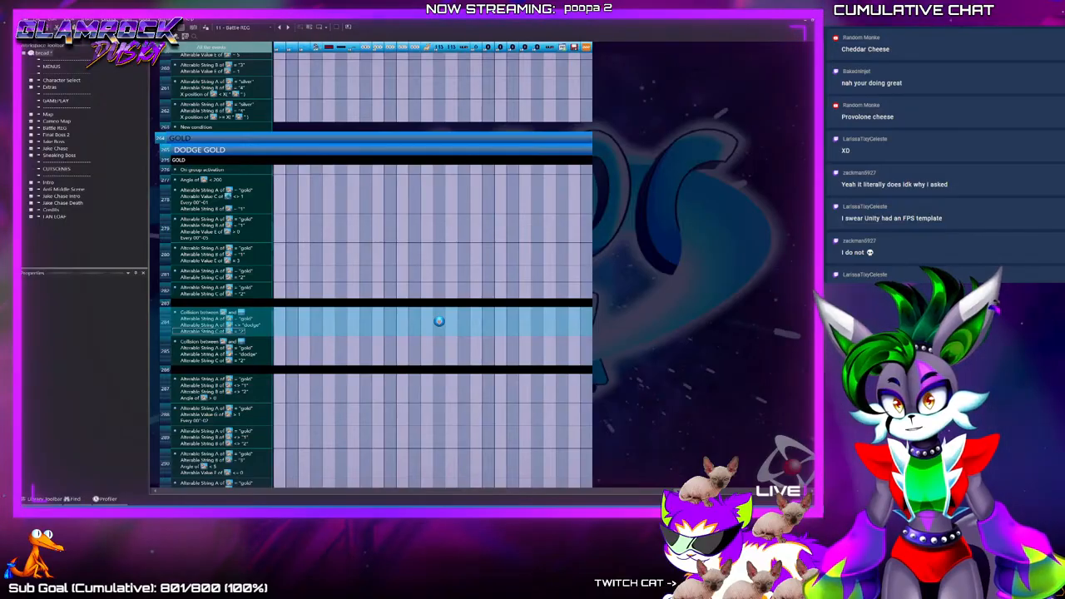
pyautogui.hotkey('ctrl', 'v')
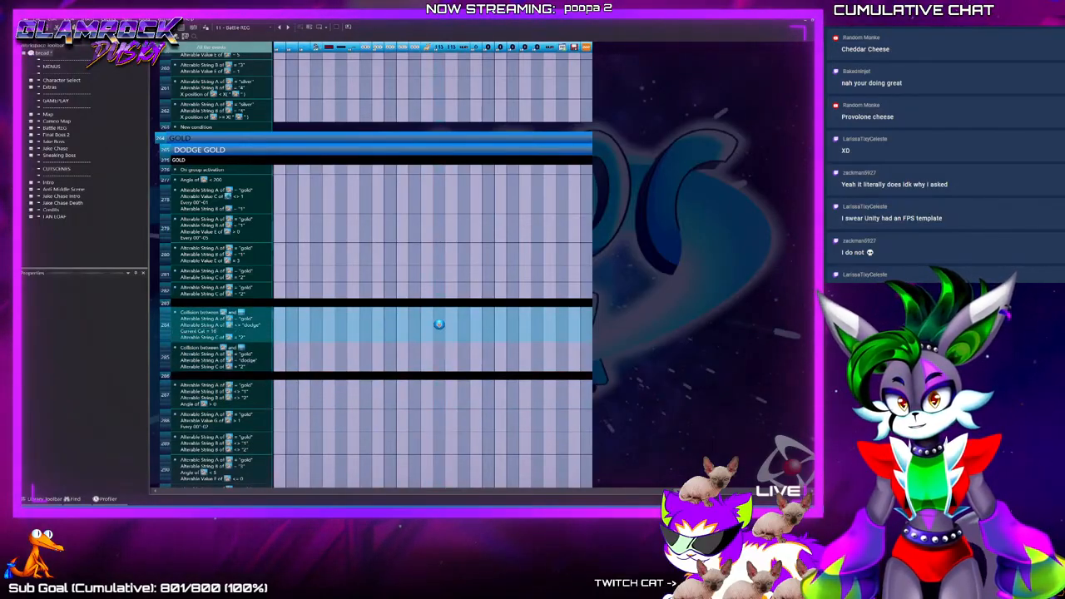
pyautogui.press('Return')
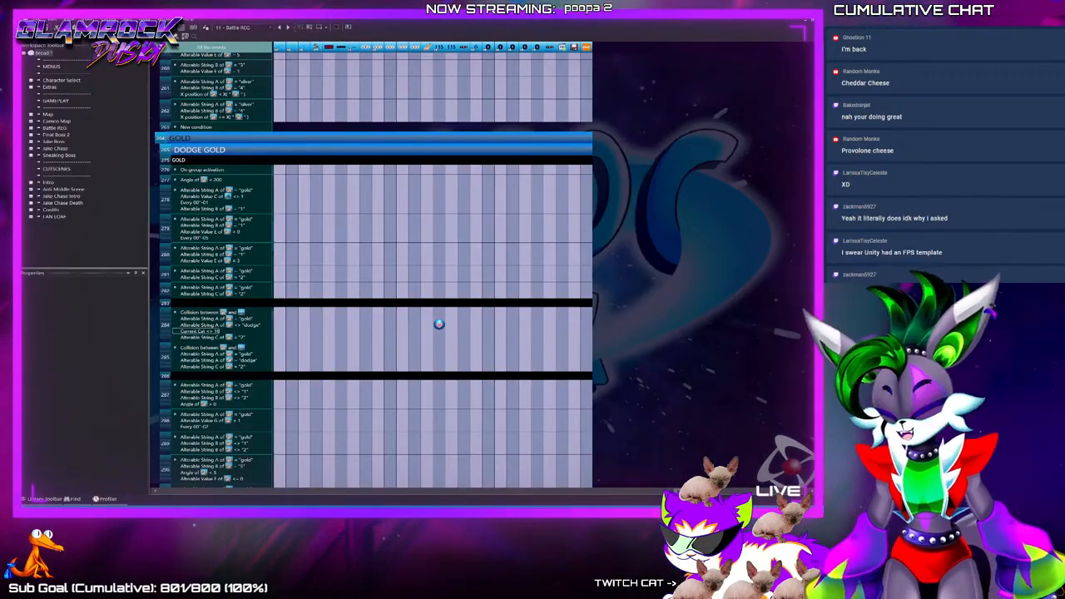
# Duplicate the enemy's non-dodge Gold collision event and set the copy's condition to Current Cat = 16
pyautogui.click(438, 324)
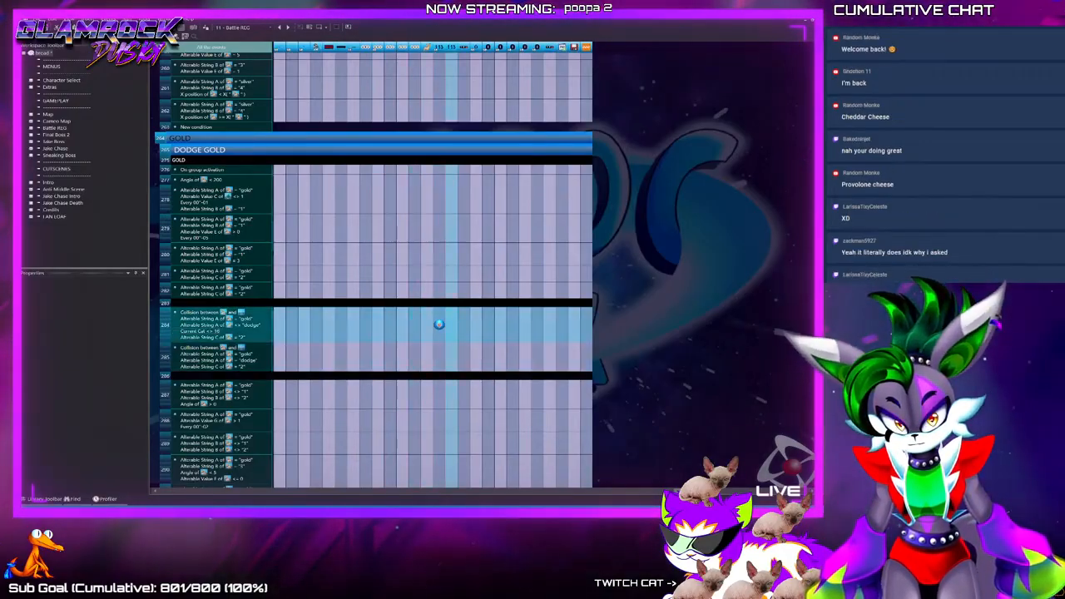
pyautogui.hotkey('ctrl', 'v')
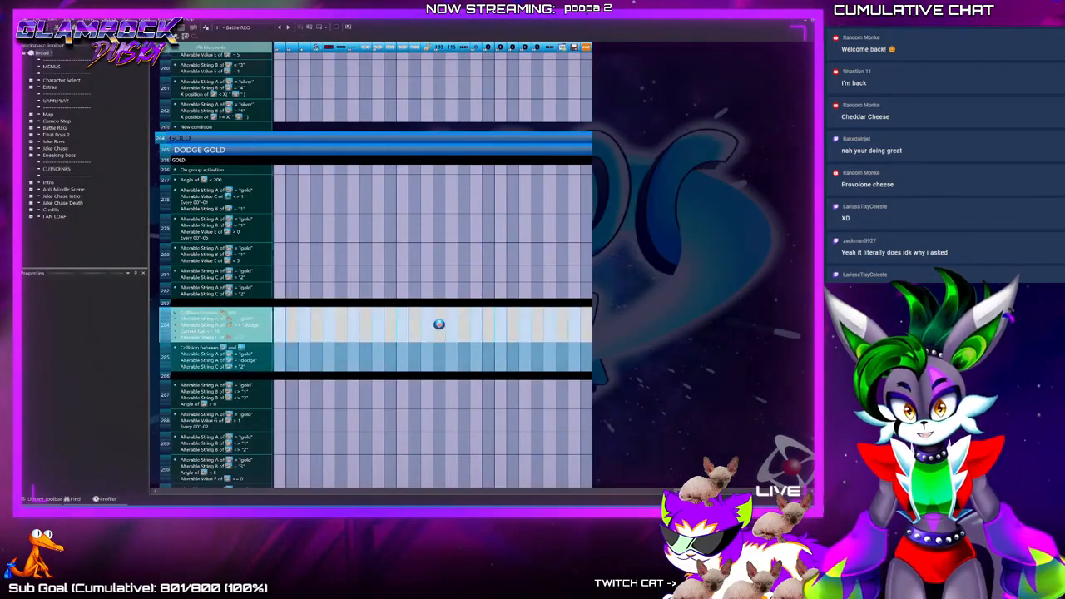
pyautogui.click(199, 366)
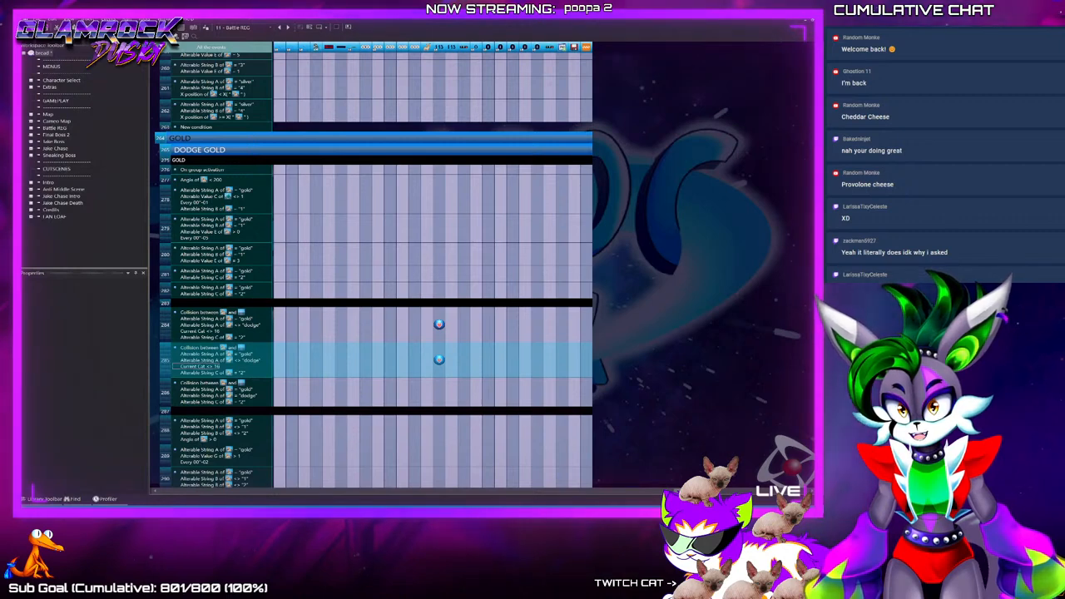
pyautogui.click(500, 360)
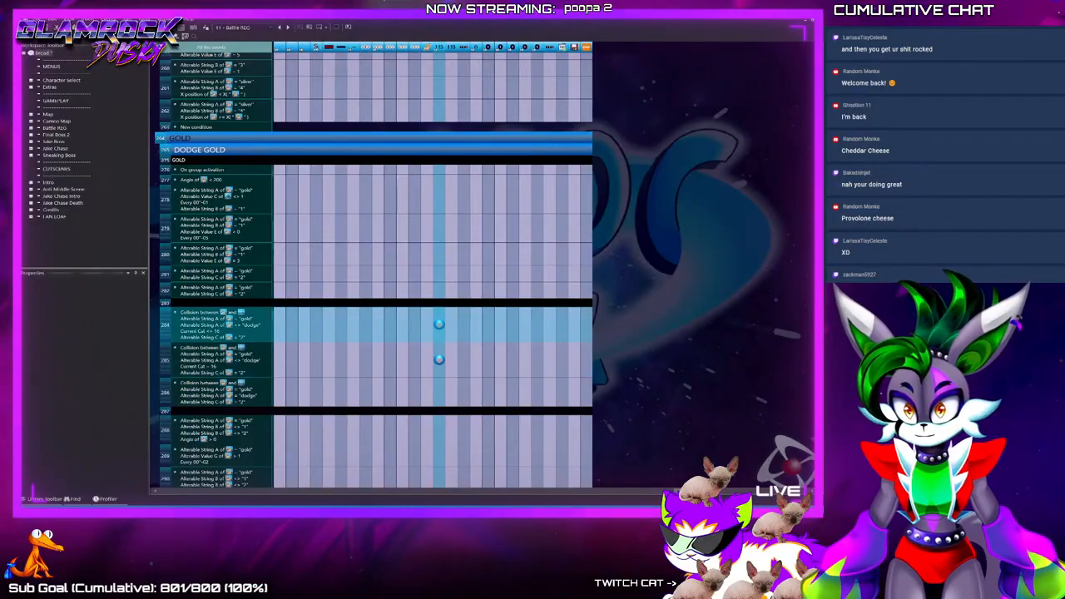
# Playtest the Battle REG frame by attacking Uncle Bao with Loaf, then close the game
pyautogui.scroll(10, 374, 366)
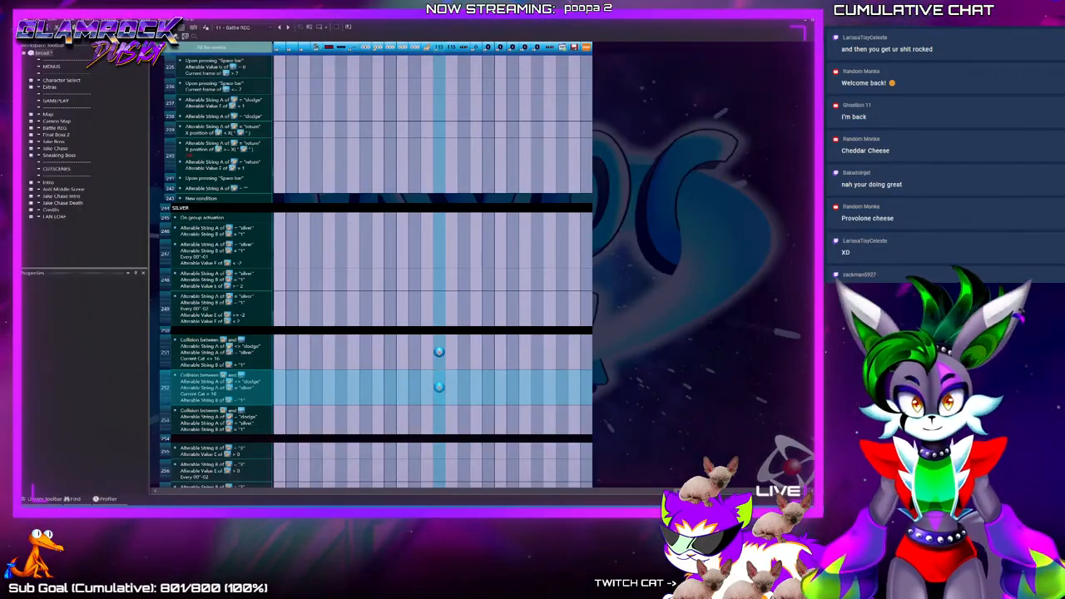
pyautogui.scroll(5, 441, 354)
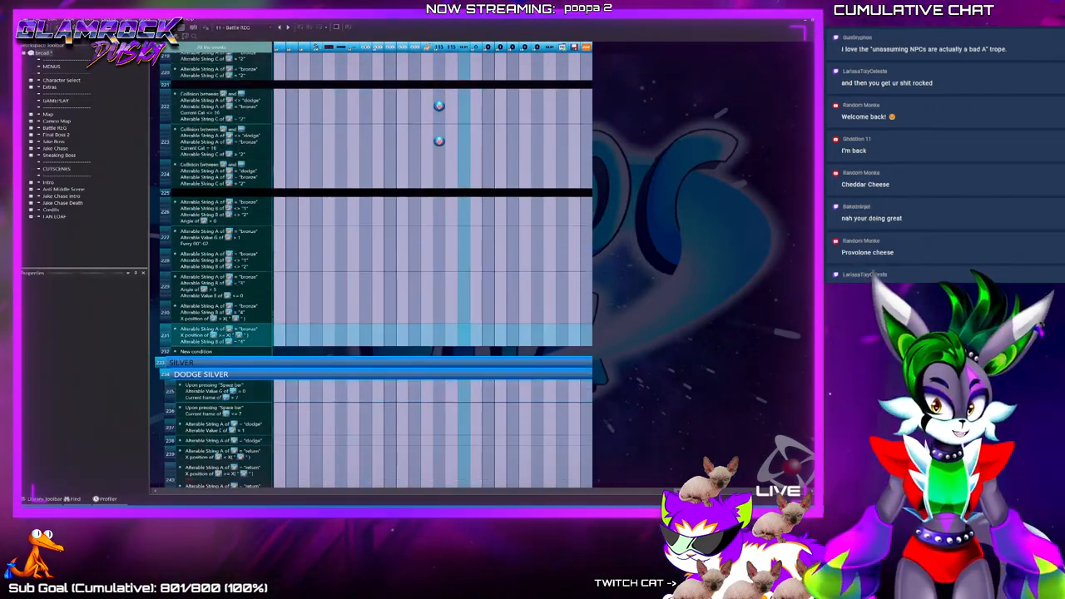
pyautogui.press('F7')
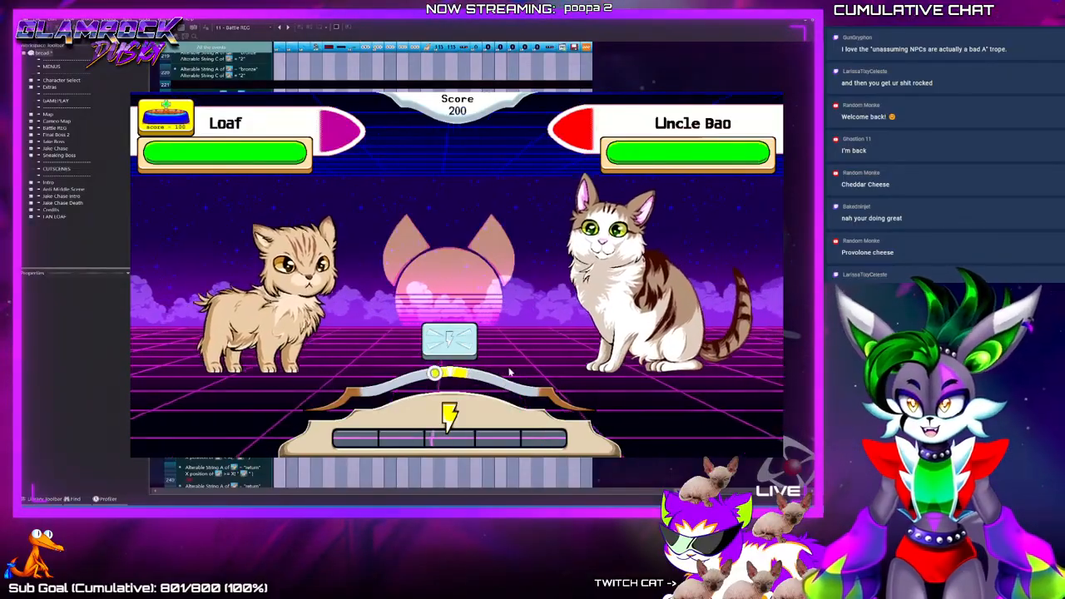
pyautogui.click(446, 342)
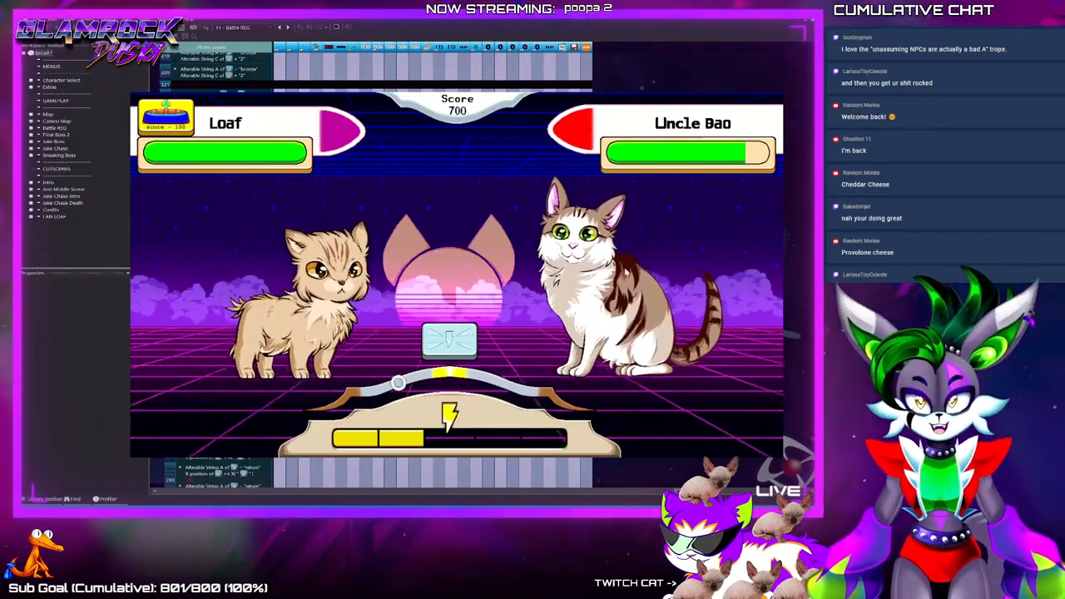
pyautogui.hotkey('alt', 'F4')
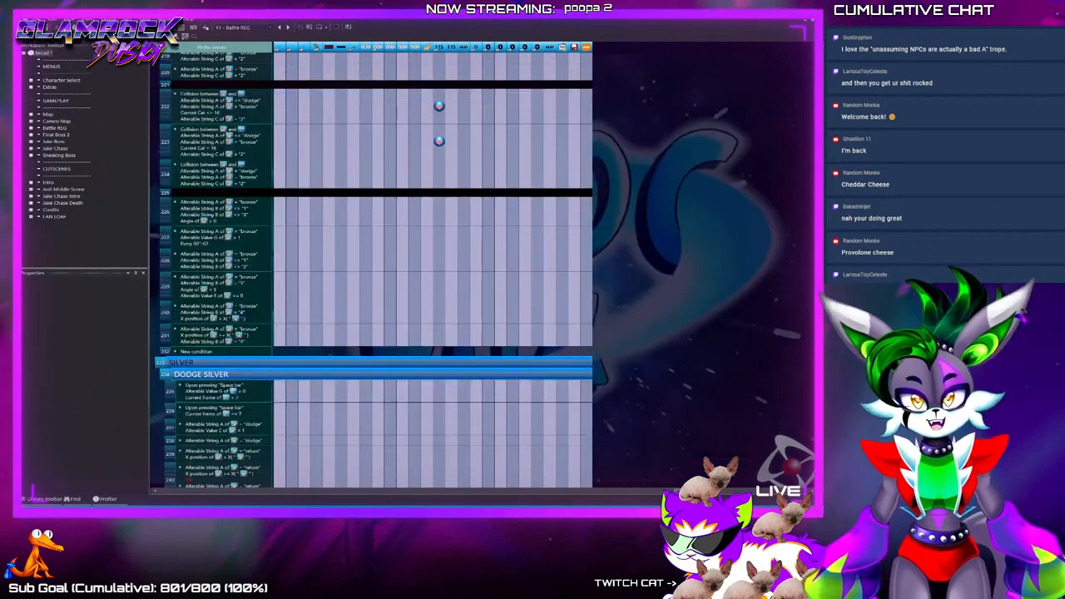
# Open the Battle REG frame's layout and select the Enemy Cat object on layer 17
pyautogui.hotkey('ctrl', 'm')
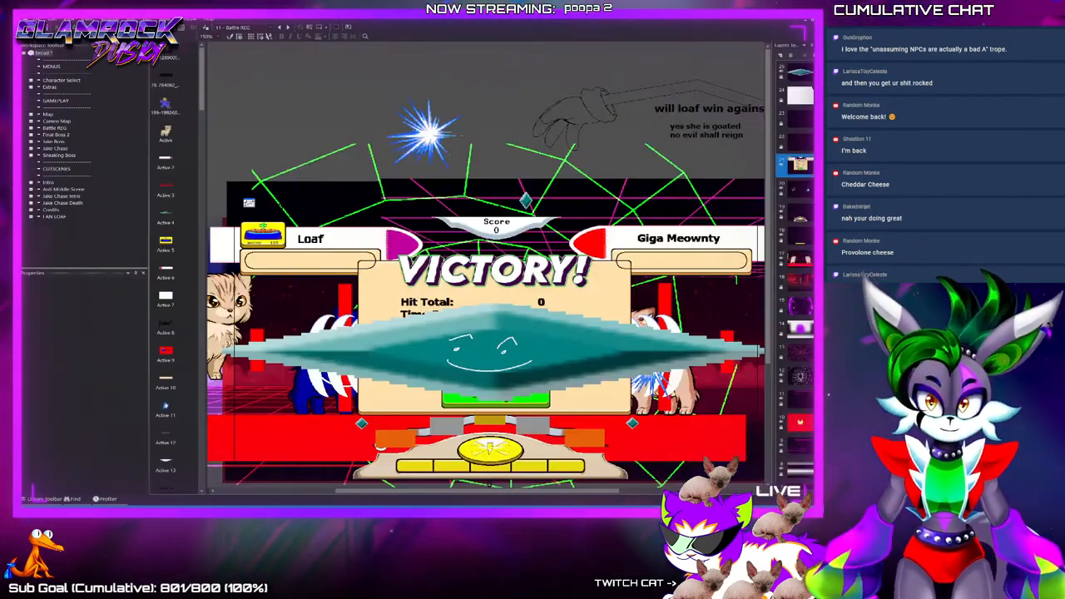
pyautogui.click(800, 258)
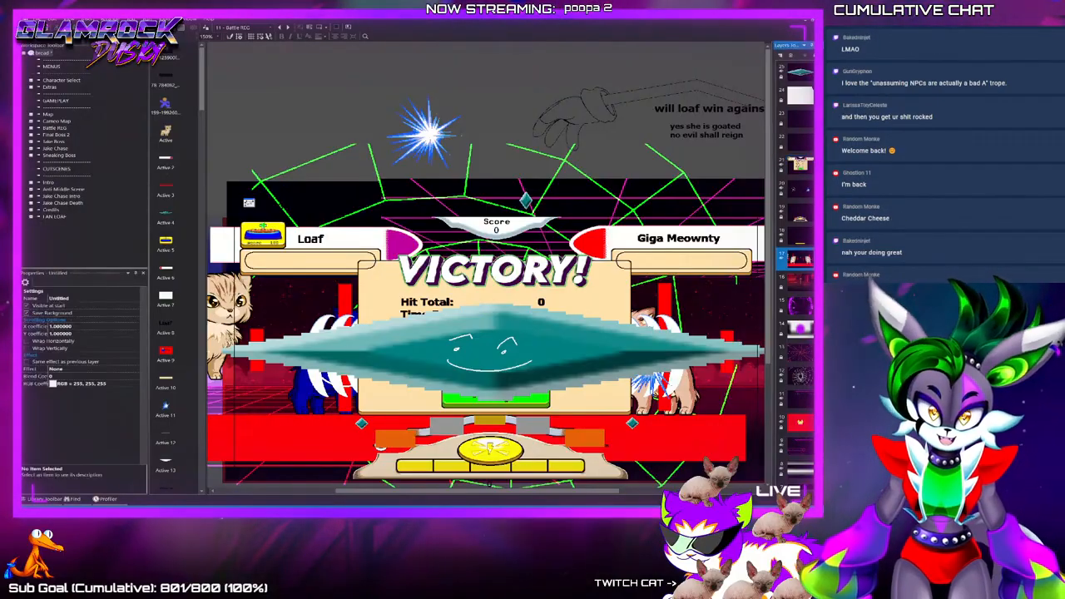
pyautogui.click(658, 357)
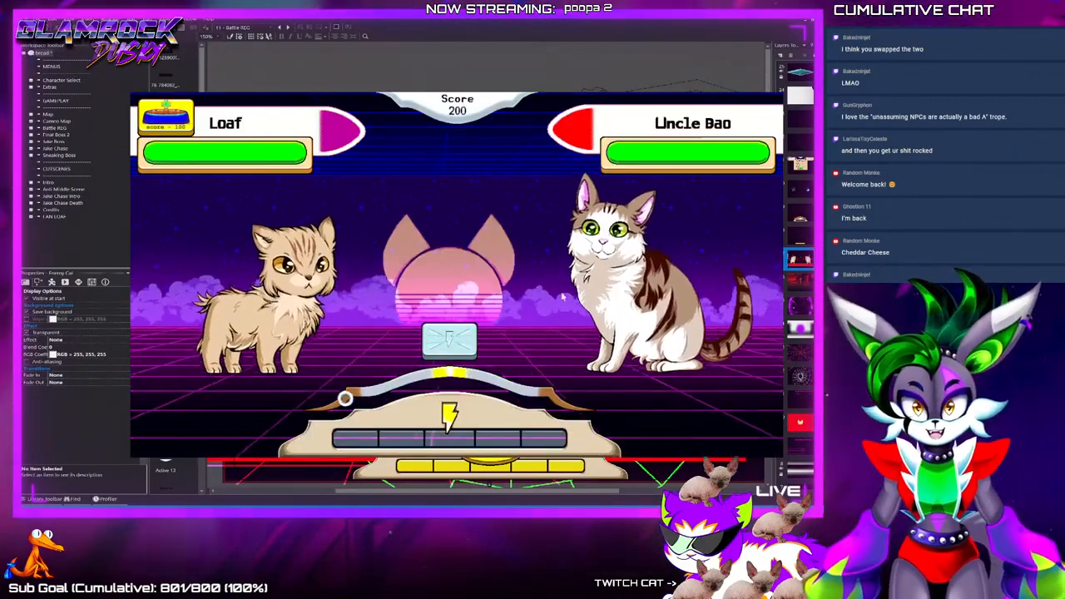
# Playtest the Battle REG frame by making several attacks on Uncle Bao with Loaf, then close the game
pyautogui.click(460, 346)
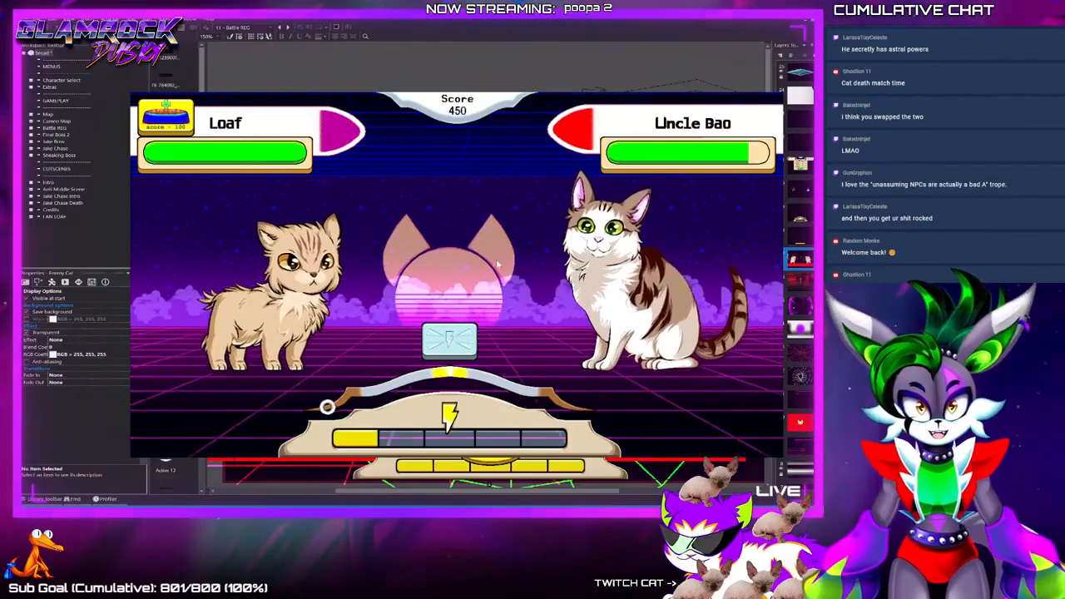
pyautogui.click(457, 344)
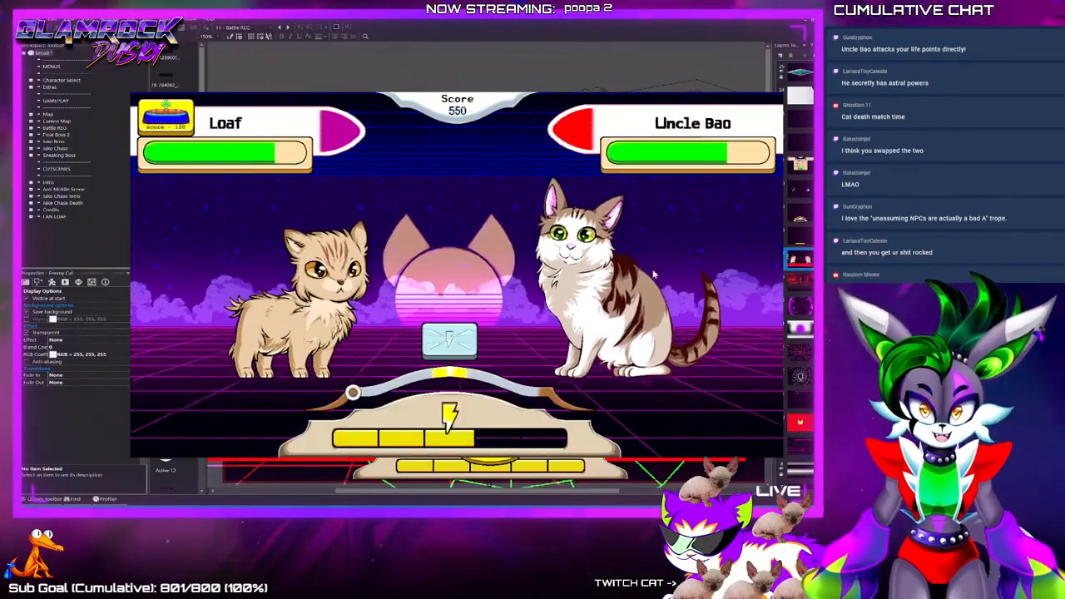
pyautogui.click(466, 337)
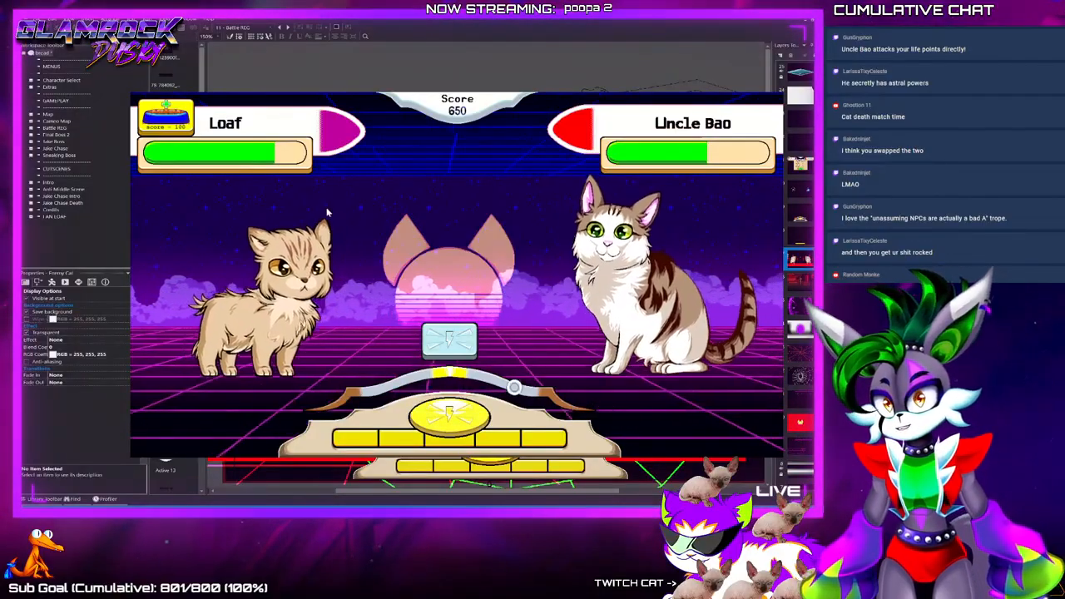
pyautogui.hotkey('alt', 'F4')
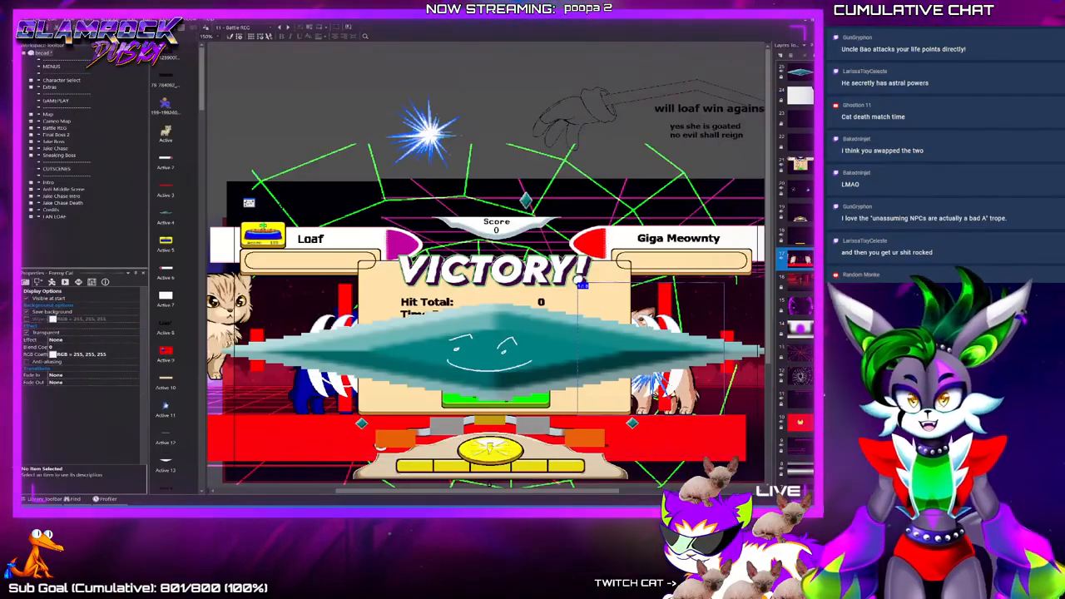
# Examine the Battle REG events from the enemy Bronze group up through the player's Gold, Silver and Bronze collision events
pyautogui.hotkey('ctrl', 'e')
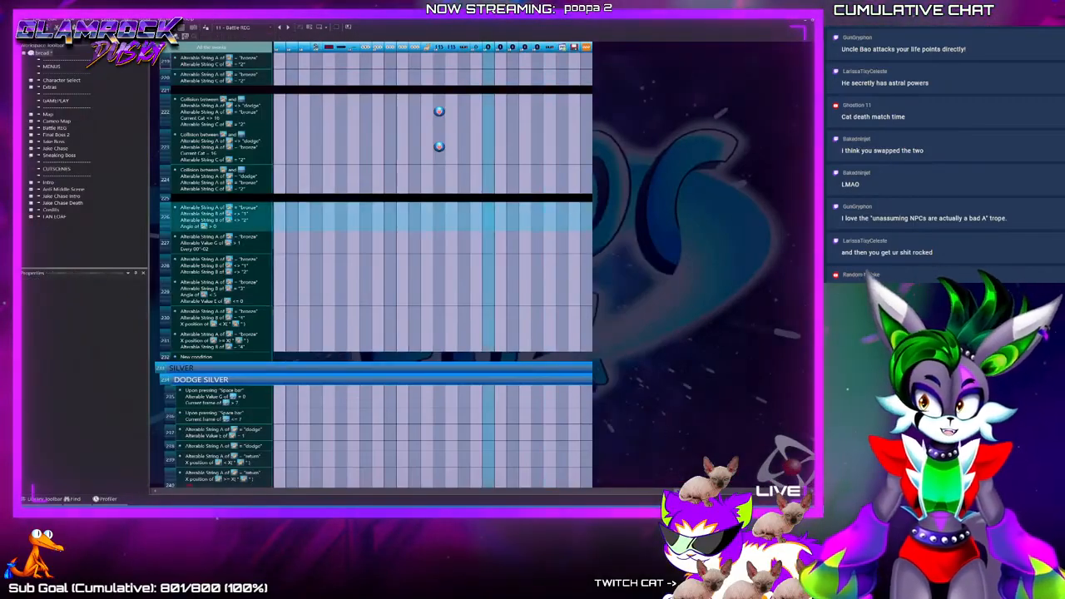
pyautogui.scroll(5, 375, 267)
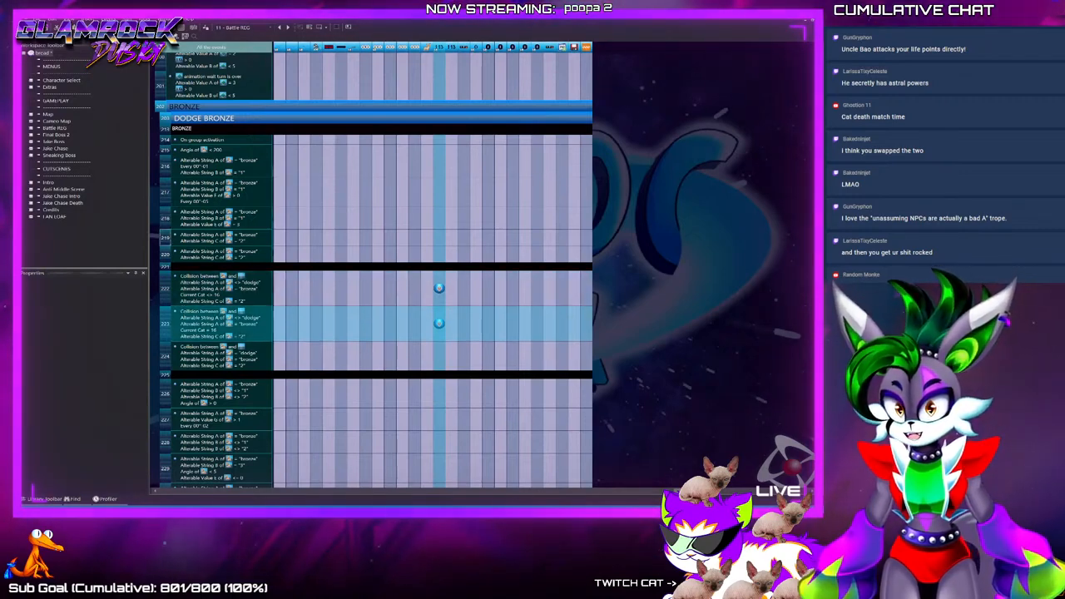
pyautogui.scroll(3, 438, 323)
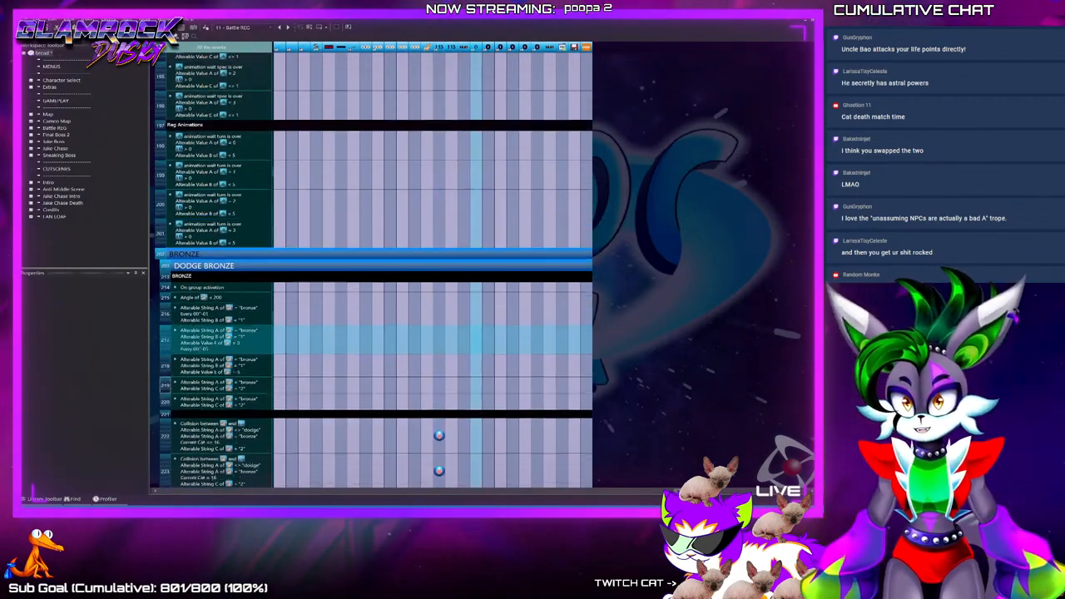
pyautogui.scroll(5, 375, 267)
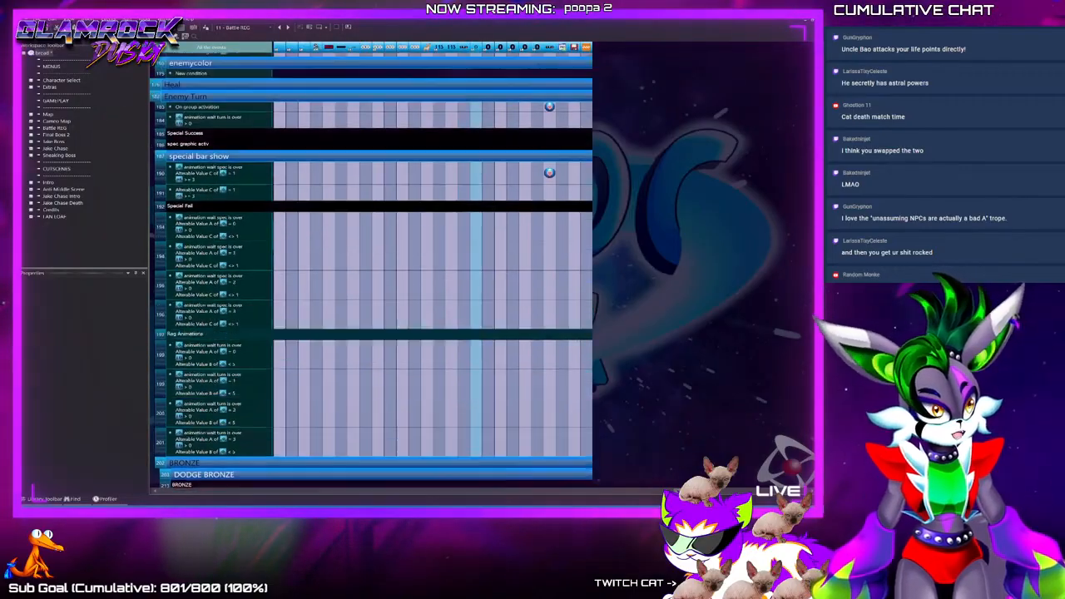
pyautogui.scroll(4, 375, 266)
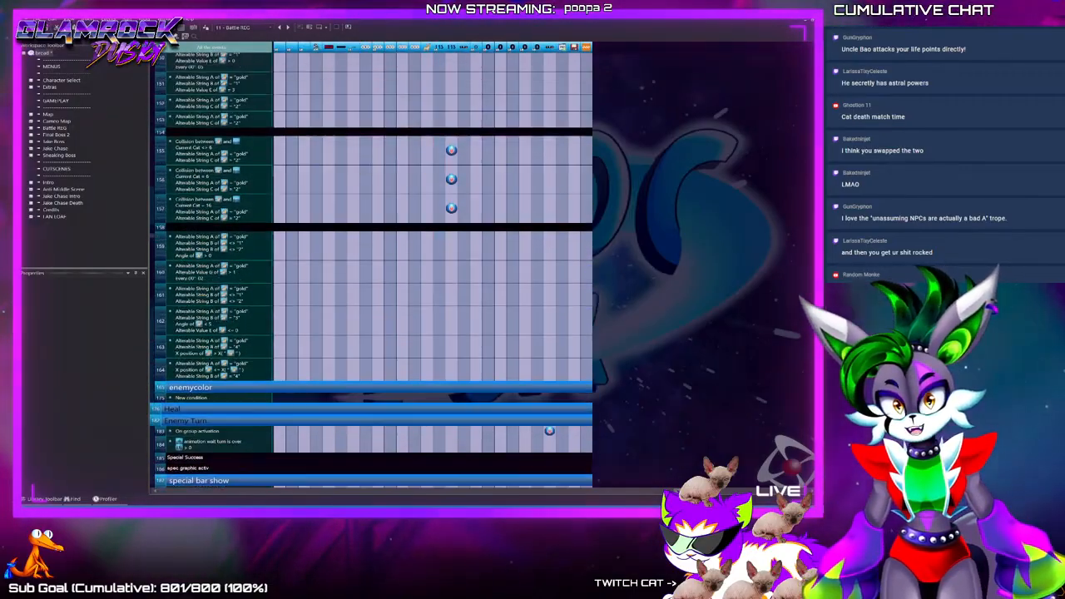
pyautogui.scroll(1, 374, 333)
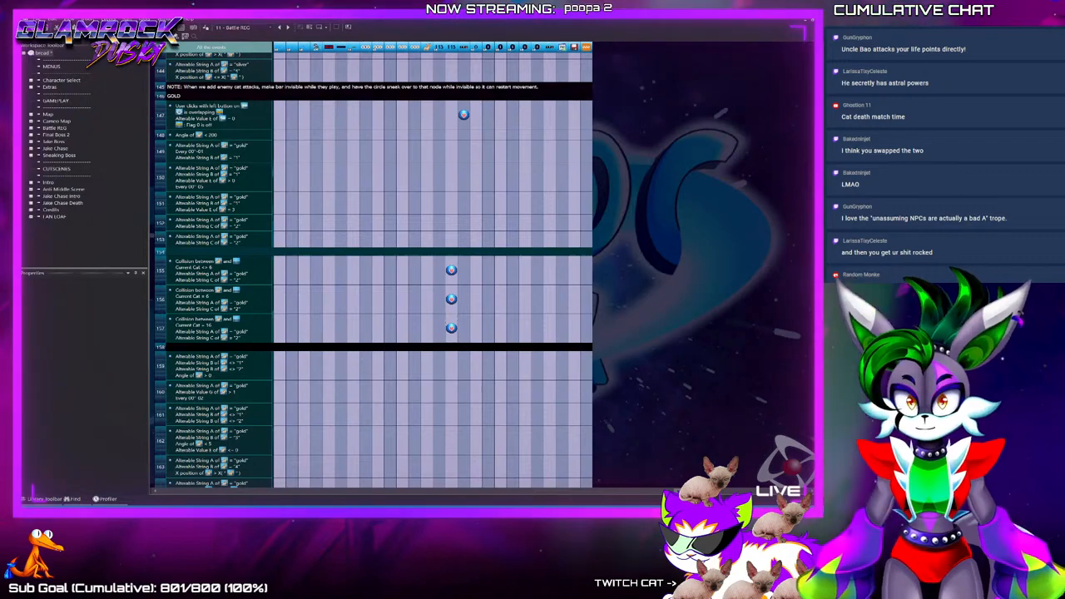
pyautogui.scroll(5, 433, 267)
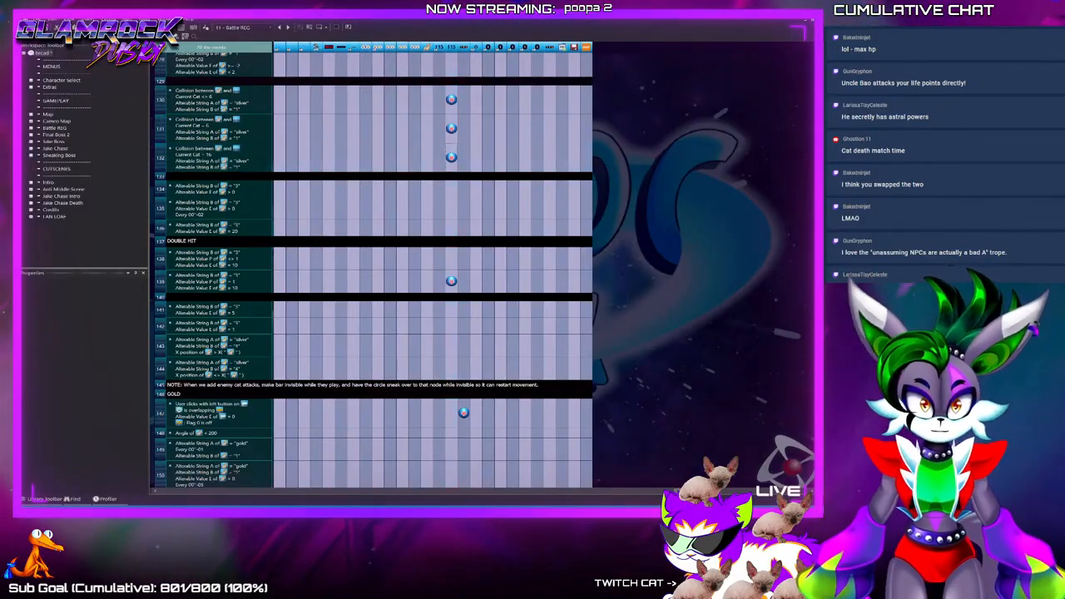
pyautogui.scroll(5, 441, 325)
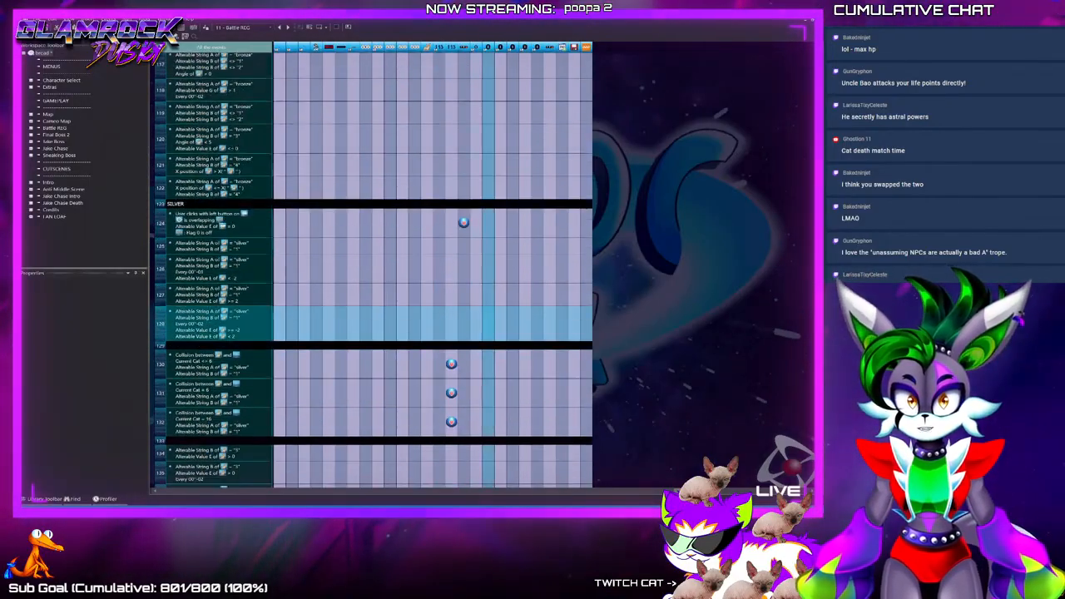
pyautogui.scroll(3, 451, 375)
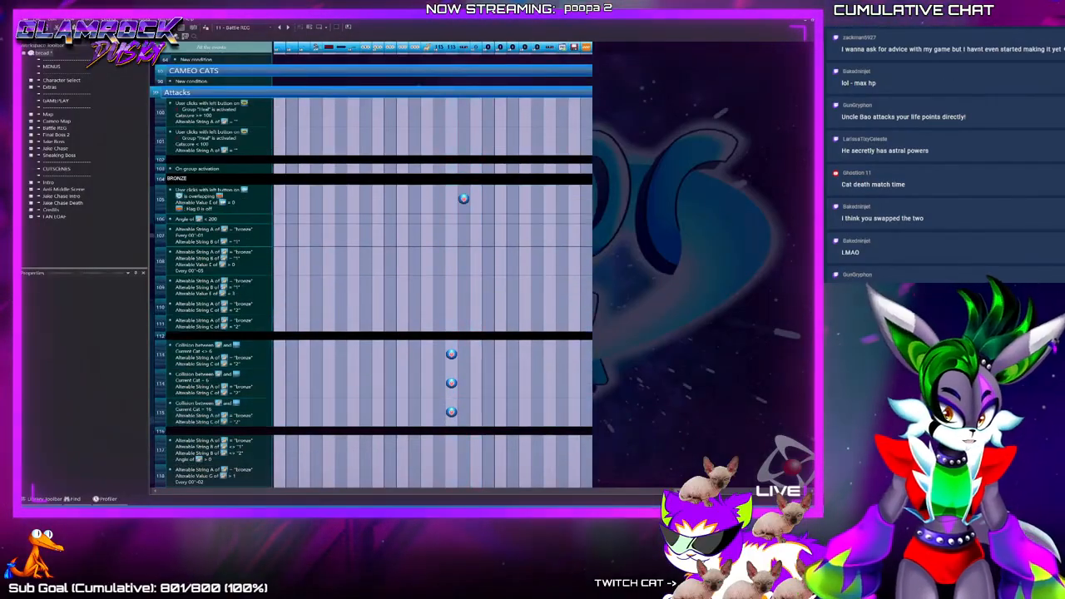
pyautogui.scroll(4, 463, 345)
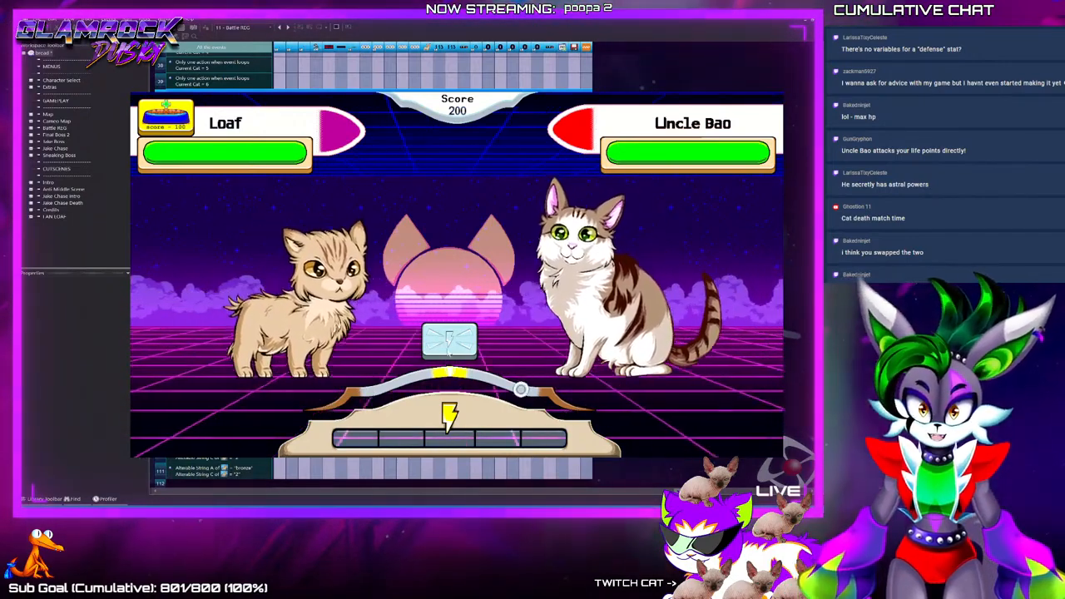
# Playtest the battle again and attack Uncle Bao three times with Loaf
pyautogui.click(448, 352)
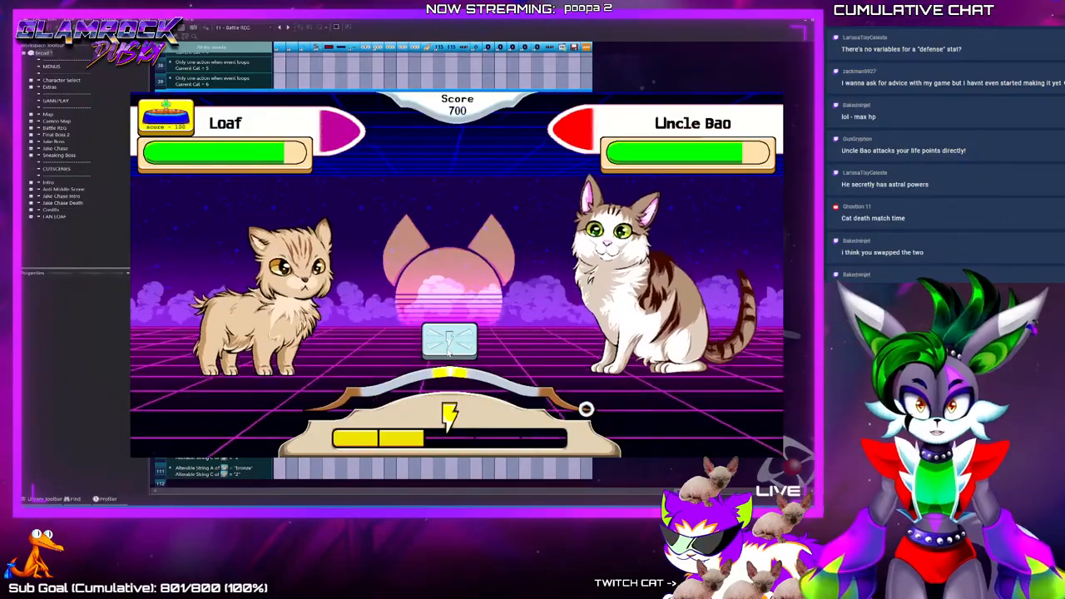
pyautogui.click(447, 352)
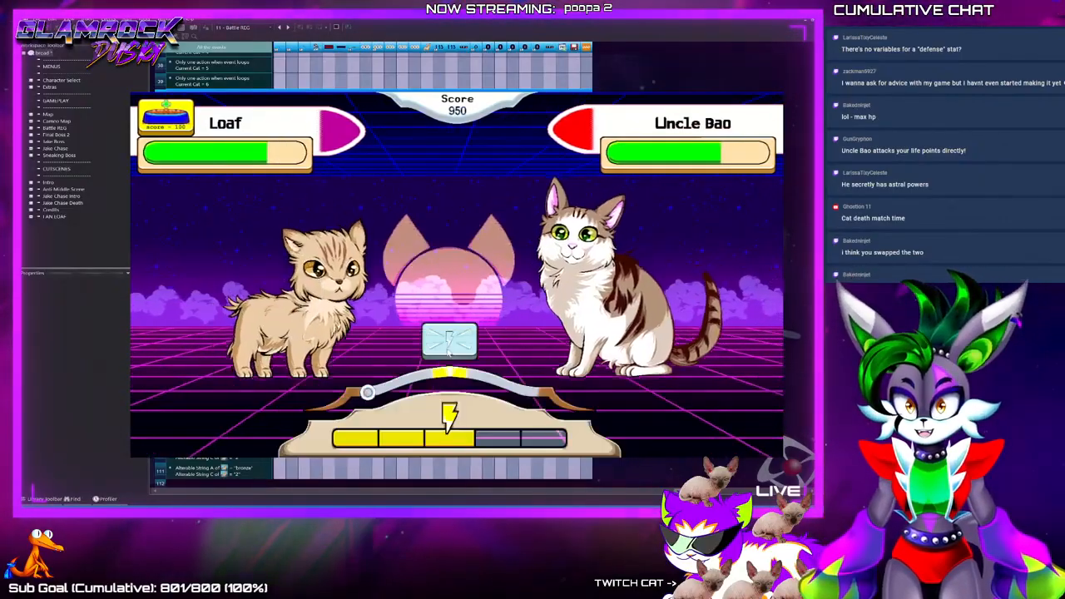
pyautogui.click(446, 347)
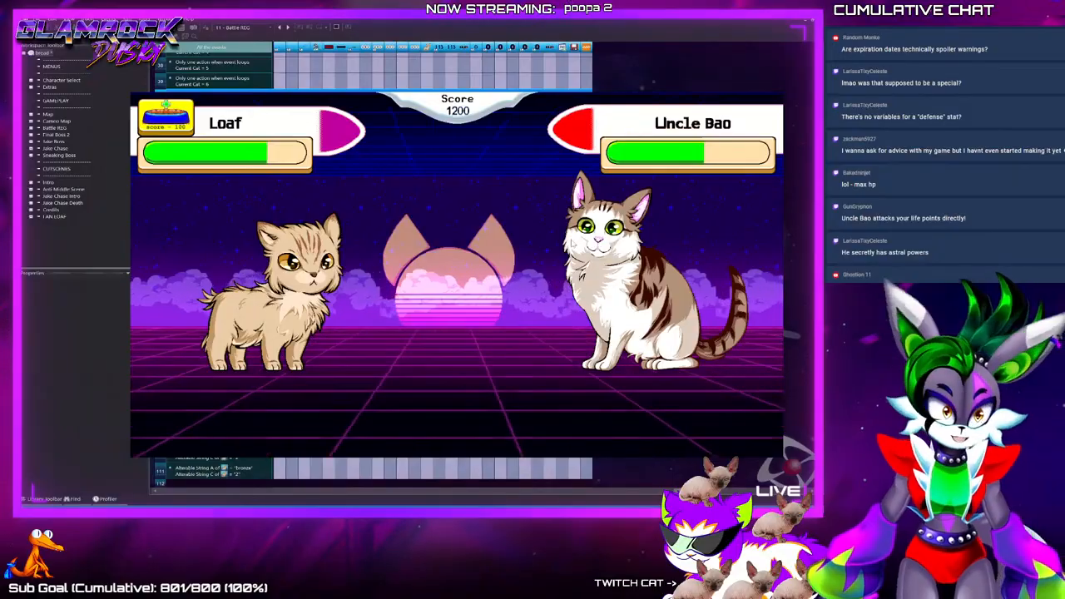
# Restart the running battle, trade more attacks between Loaf and Uncle Bao, then close the game
pyautogui.press('F2')
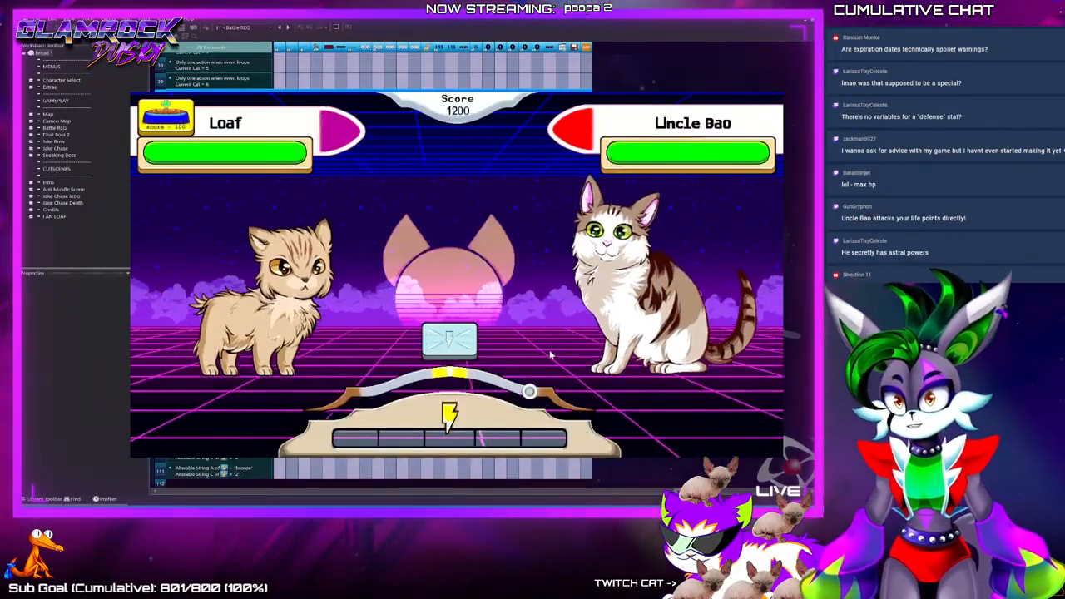
pyautogui.click(457, 356)
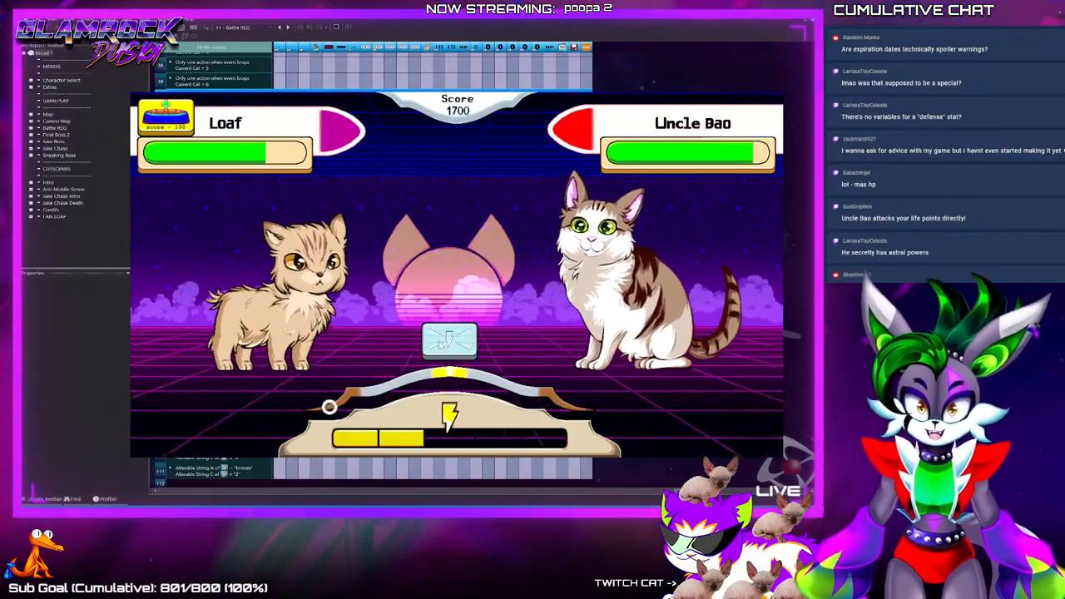
pyautogui.press('space')
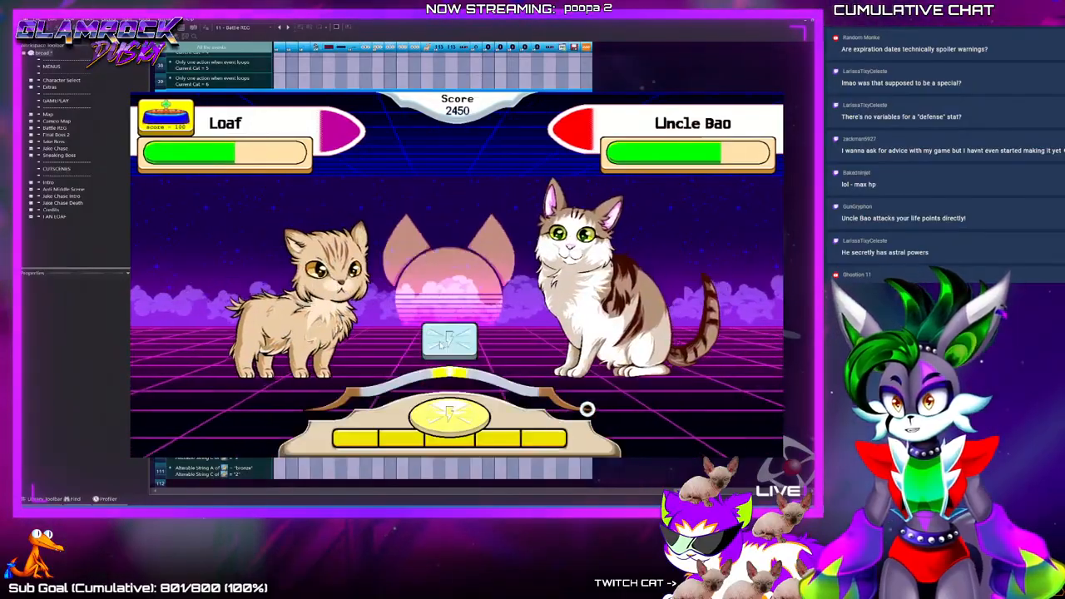
pyautogui.press('space')
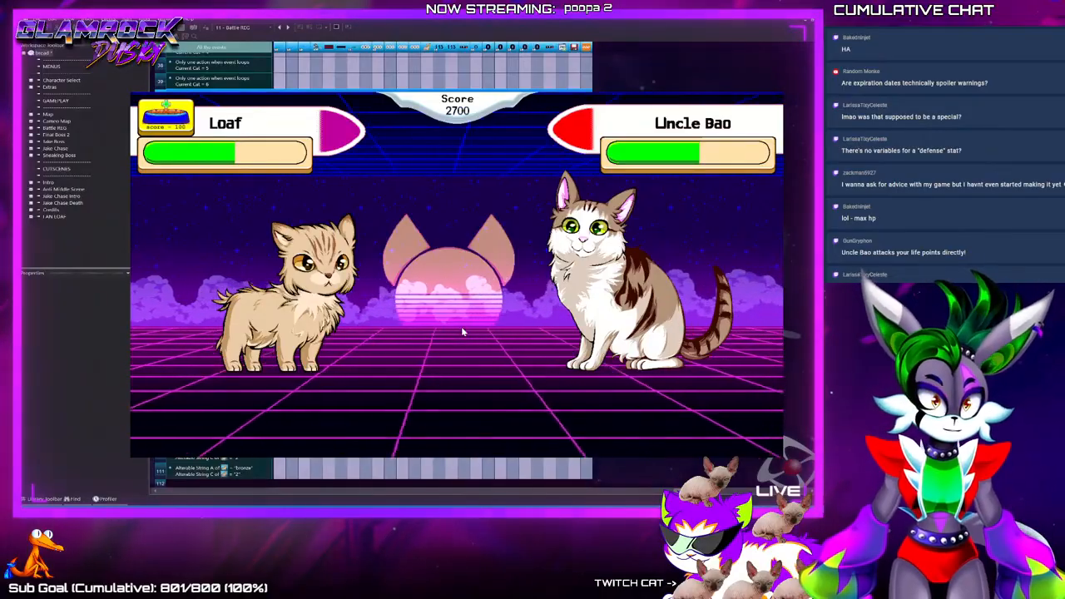
pyautogui.click(773, 86)
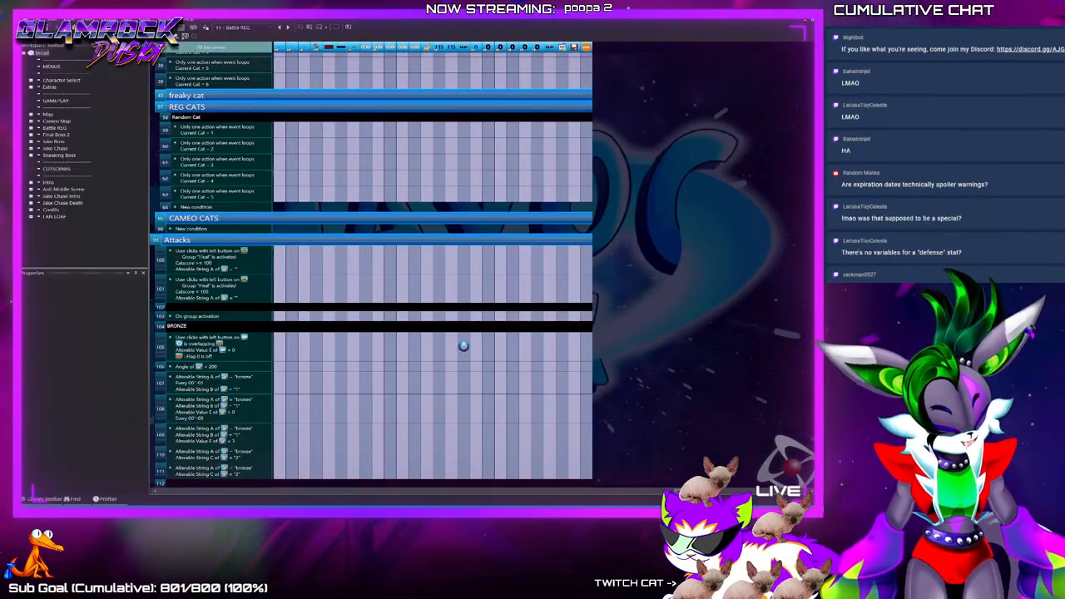
# Examine the player Attacks events and the Enemy Turn's special and regular animation events across more object columns
pyautogui.scroll(-3, 375, 267)
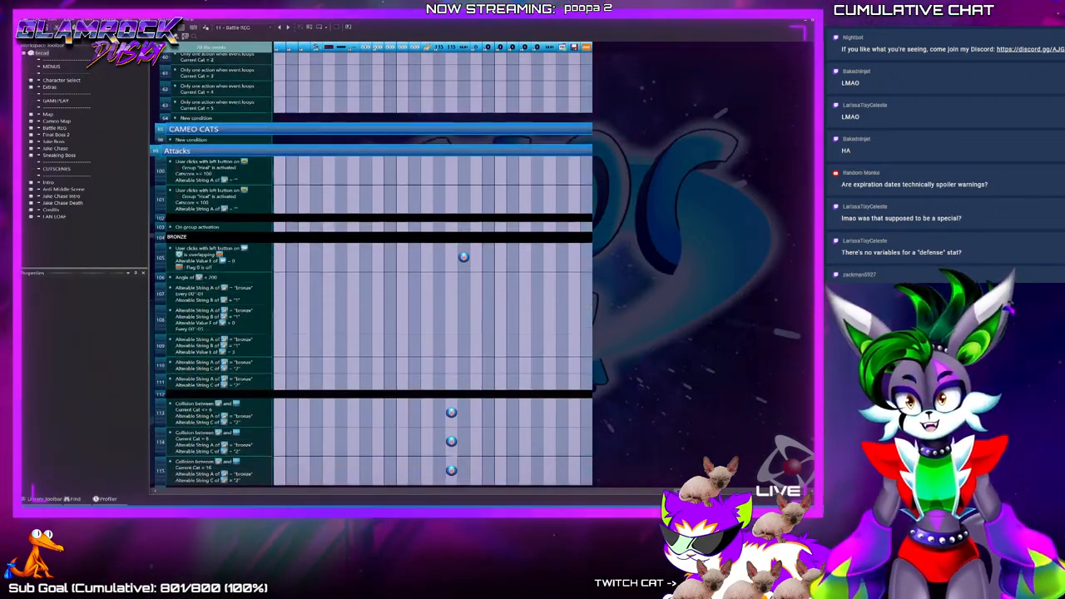
pyautogui.moveTo(685, 491); pyautogui.dragTo(622, 491)
pyautogui.scroll(-10, 449, 267)
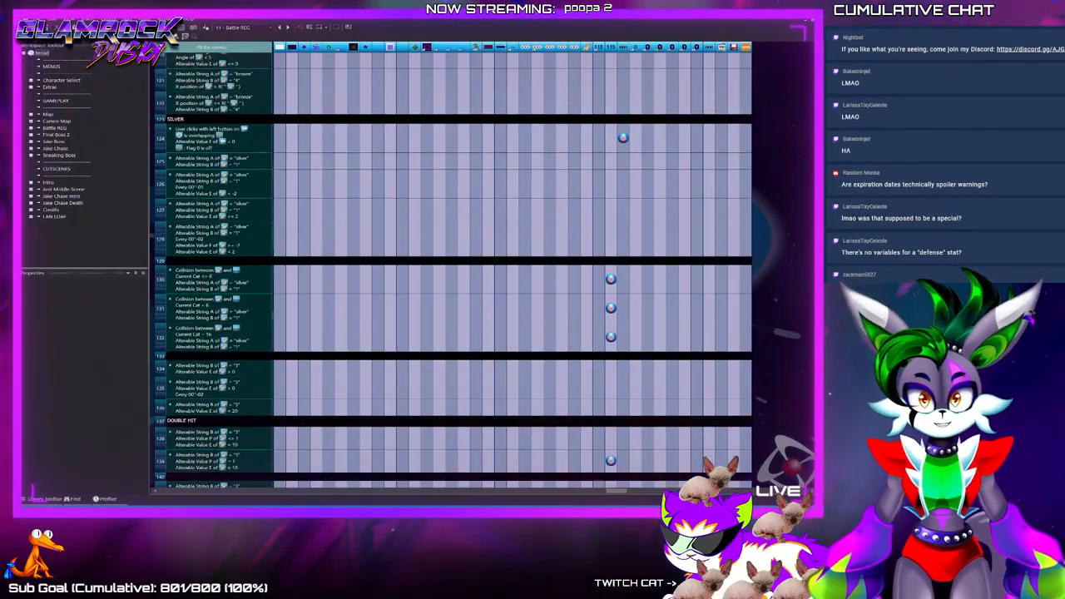
pyautogui.scroll(-5, 449, 266)
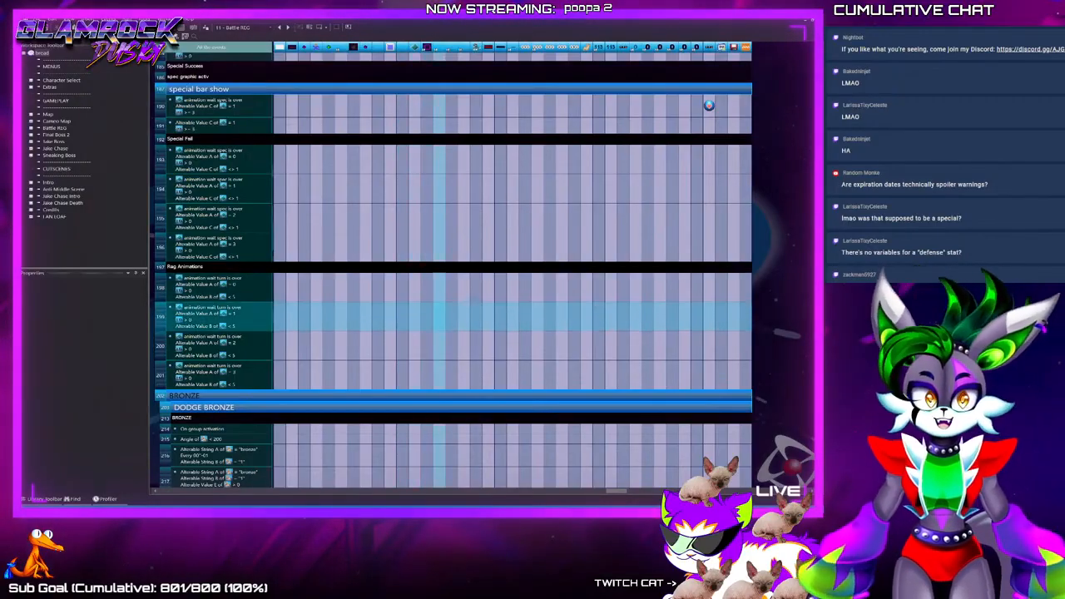
pyautogui.scroll(2, 439, 316)
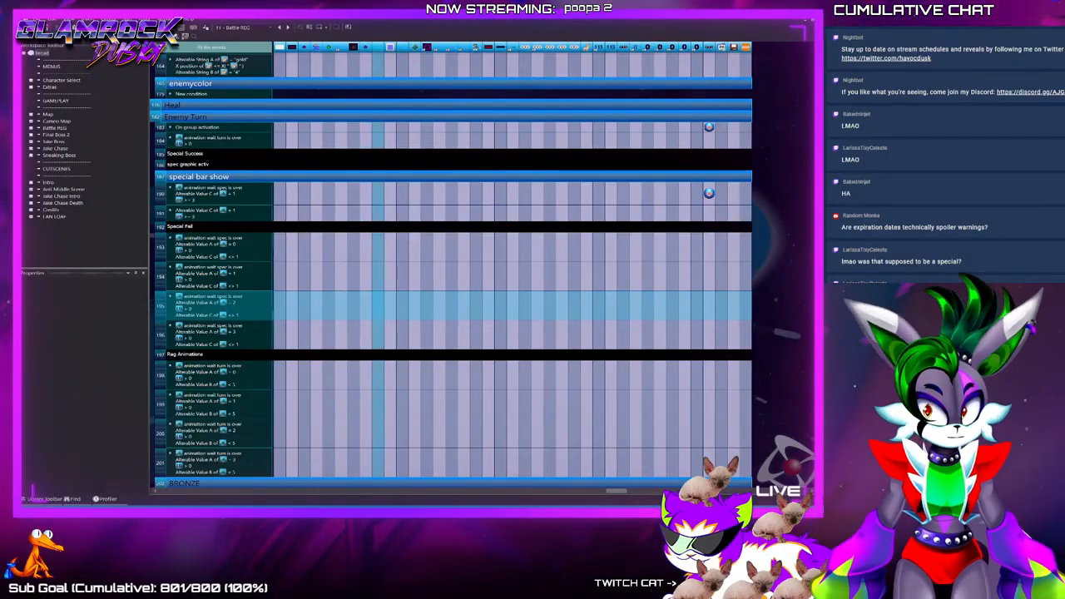
pyautogui.scroll(2, 454, 266)
pyautogui.scroll(1, 453, 266)
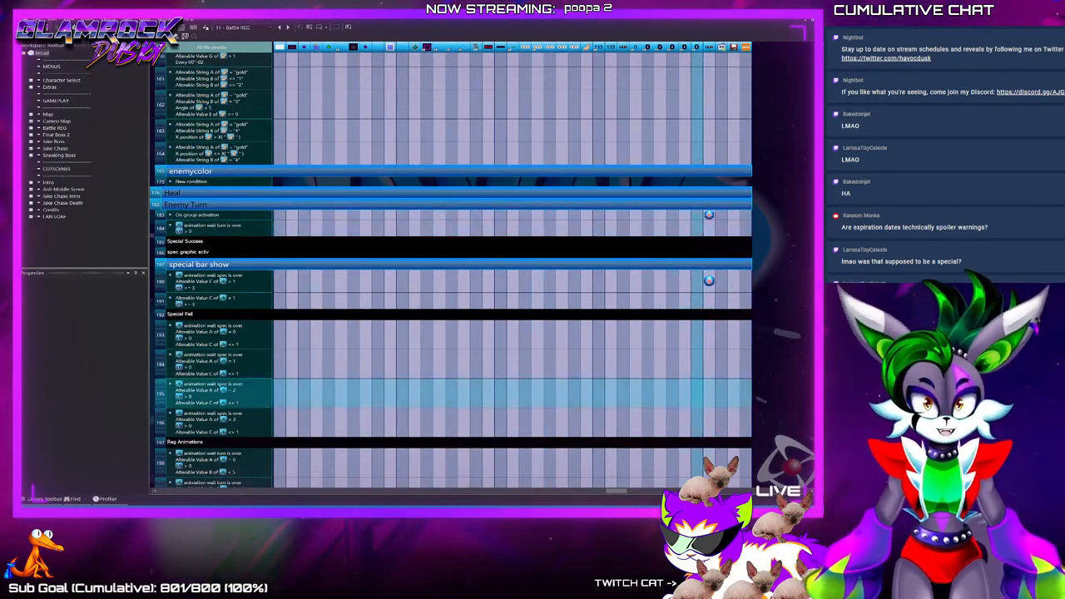
# Collapse the enemy turn's BRONZE, SILVER and GOLD groups and review the remaining event groups through Send Value to Map
pyautogui.scroll(-7, 453, 267)
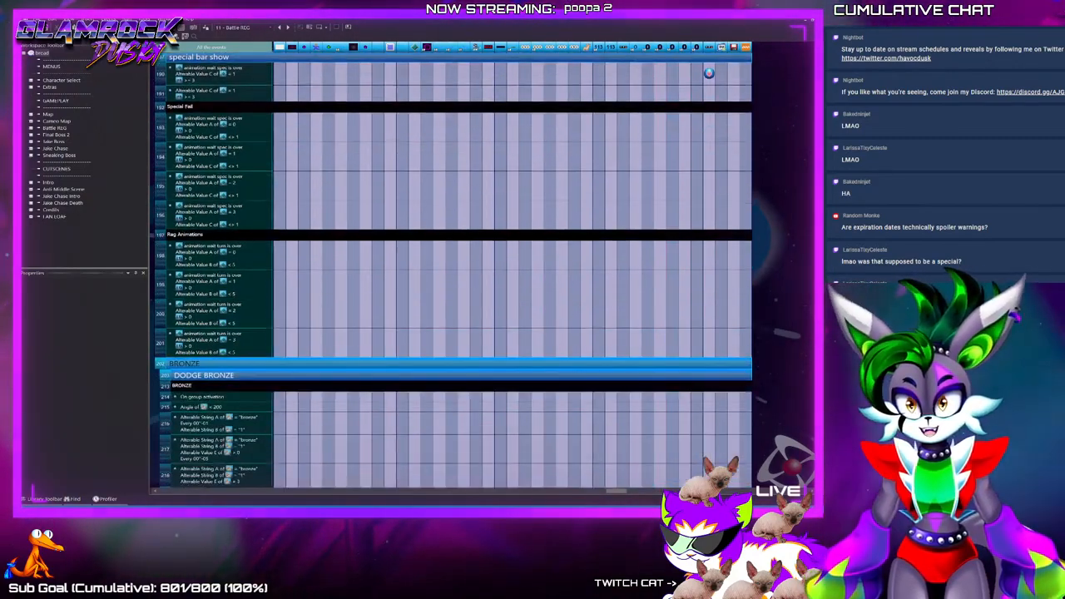
pyautogui.scroll(-3, 598, 455)
pyautogui.scroll(-10, 598, 455)
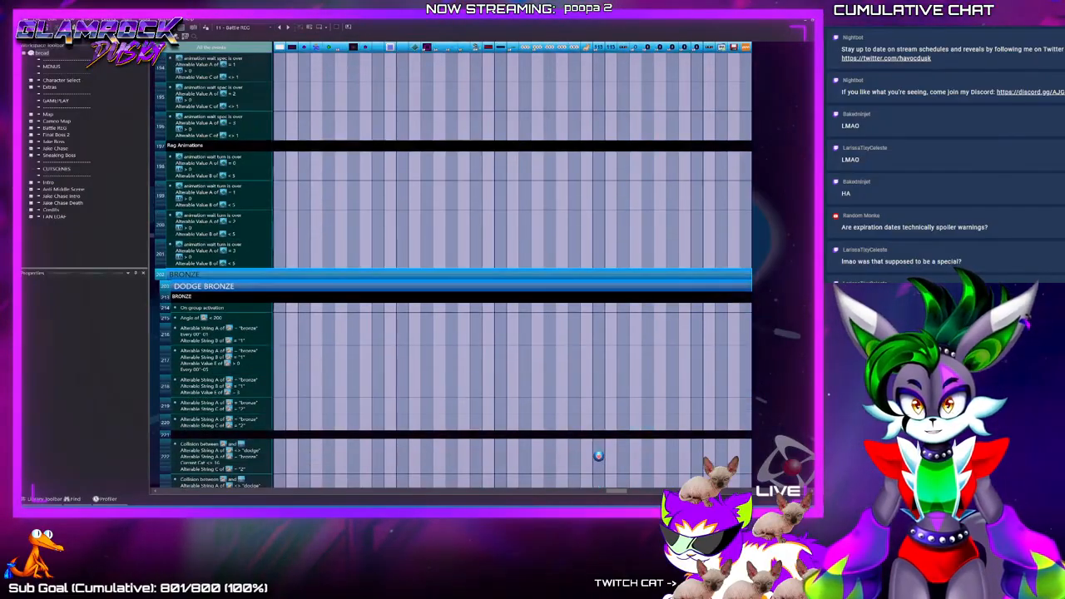
pyautogui.scroll(-10, 599, 482)
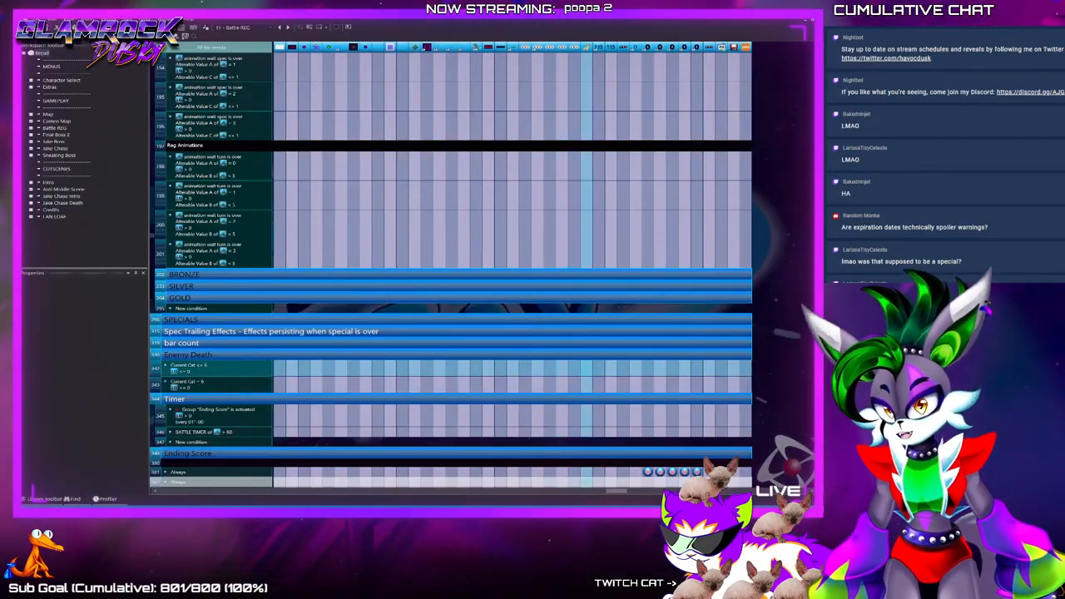
pyautogui.scroll(-3, 587, 481)
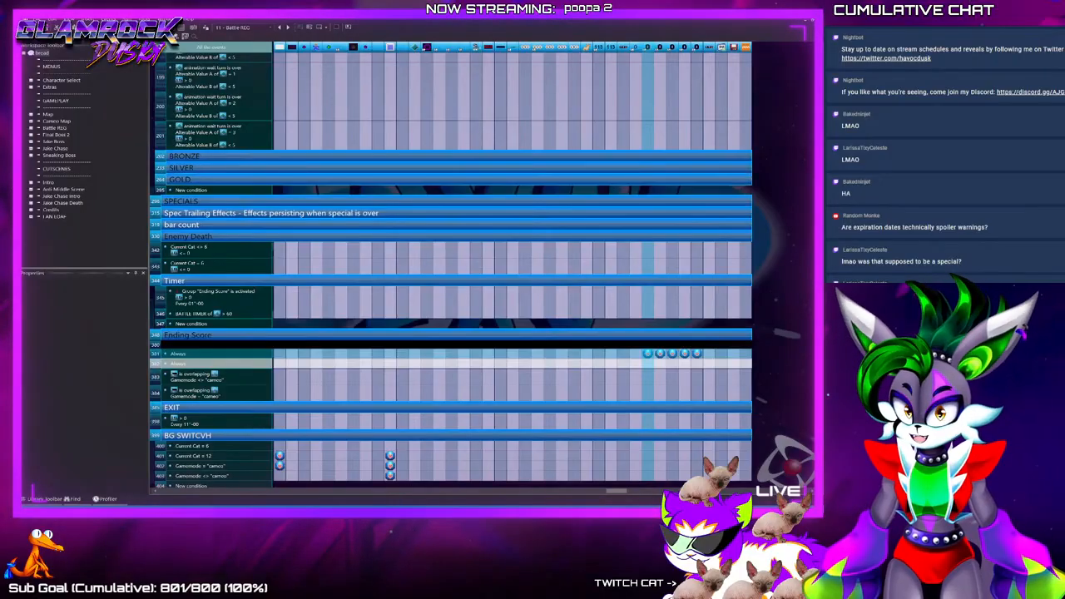
pyautogui.scroll(-2, 647, 333)
pyautogui.scroll(-1, 450, 266)
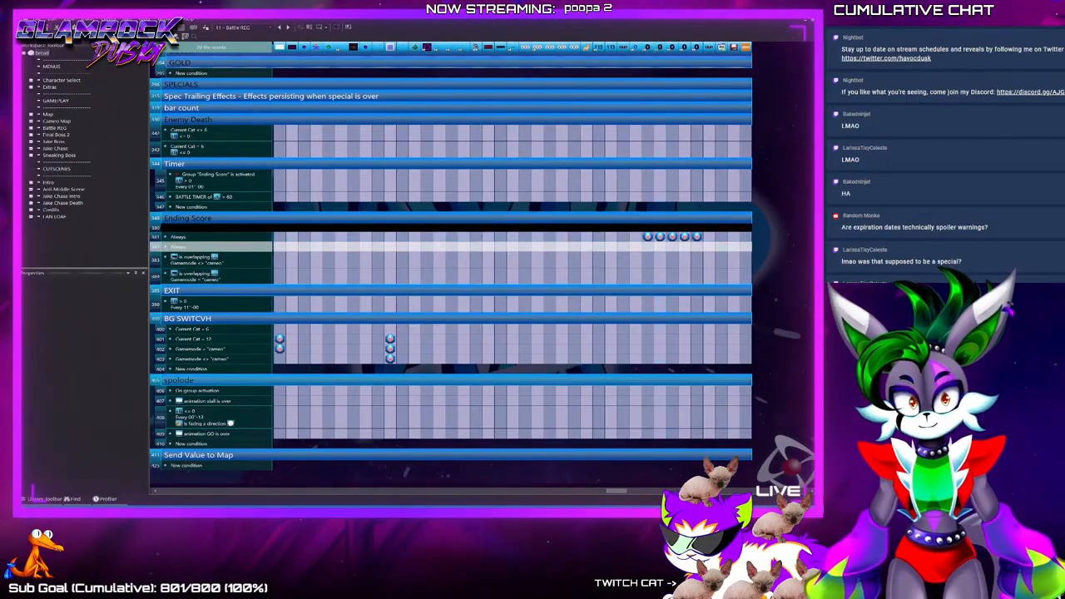
# Review the battle events back up through the Enemy Turn animations and the gold, silver and bronze attack events, and collapse the Attacks group
pyautogui.scroll(5, 451, 266)
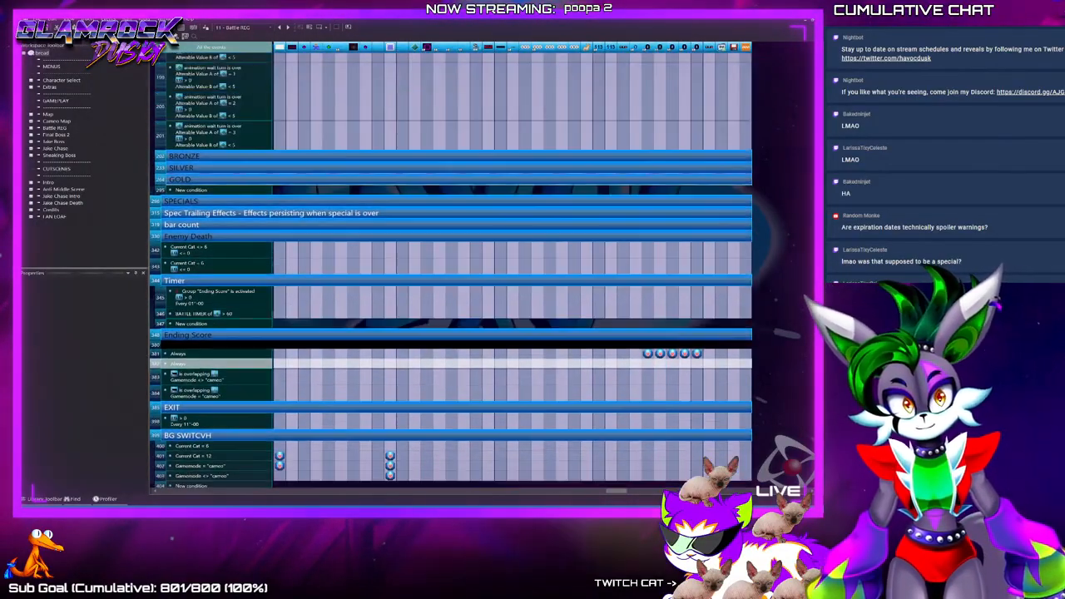
pyautogui.scroll(6, 451, 266)
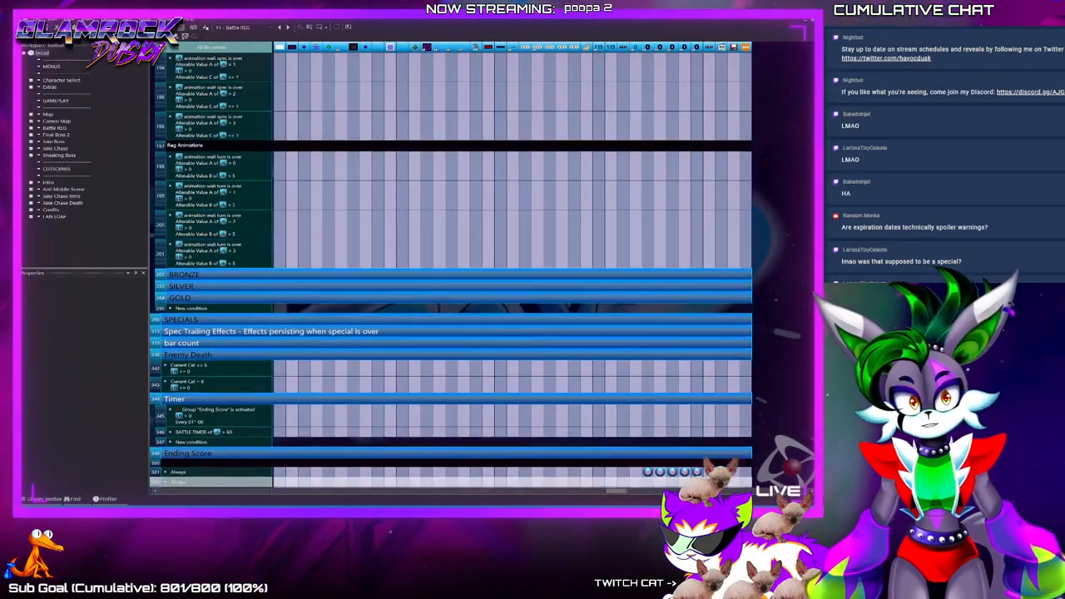
pyautogui.scroll(3, 451, 267)
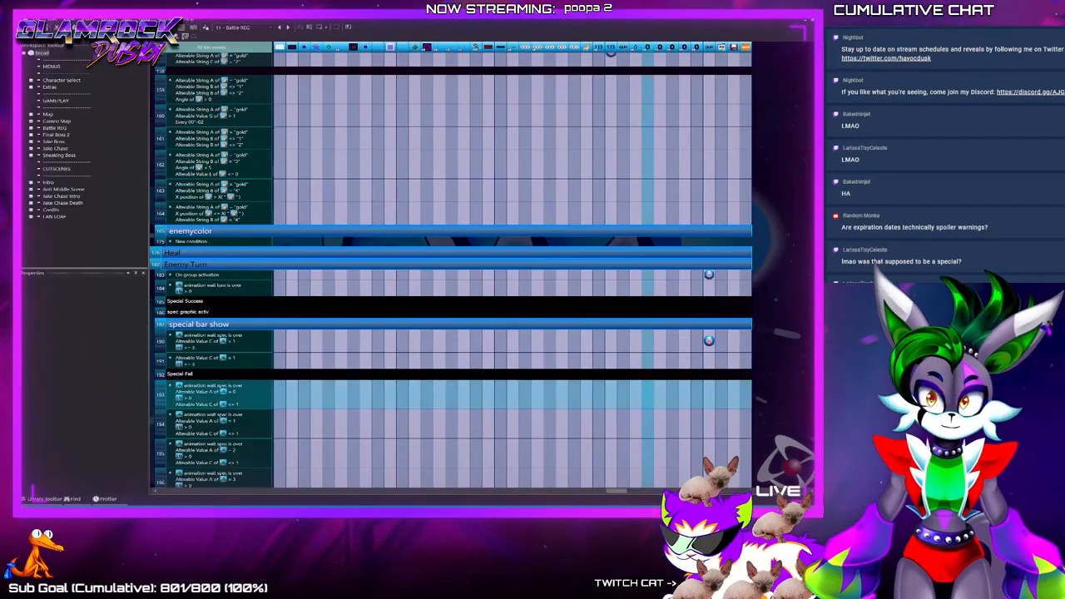
pyautogui.scroll(2, 449, 266)
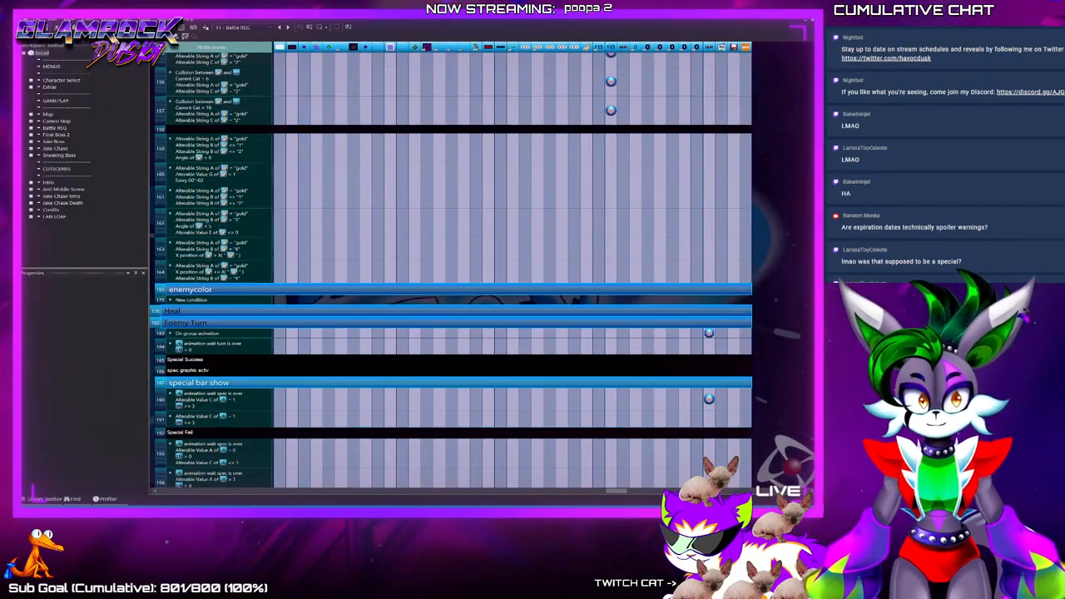
pyautogui.scroll(1, 450, 266)
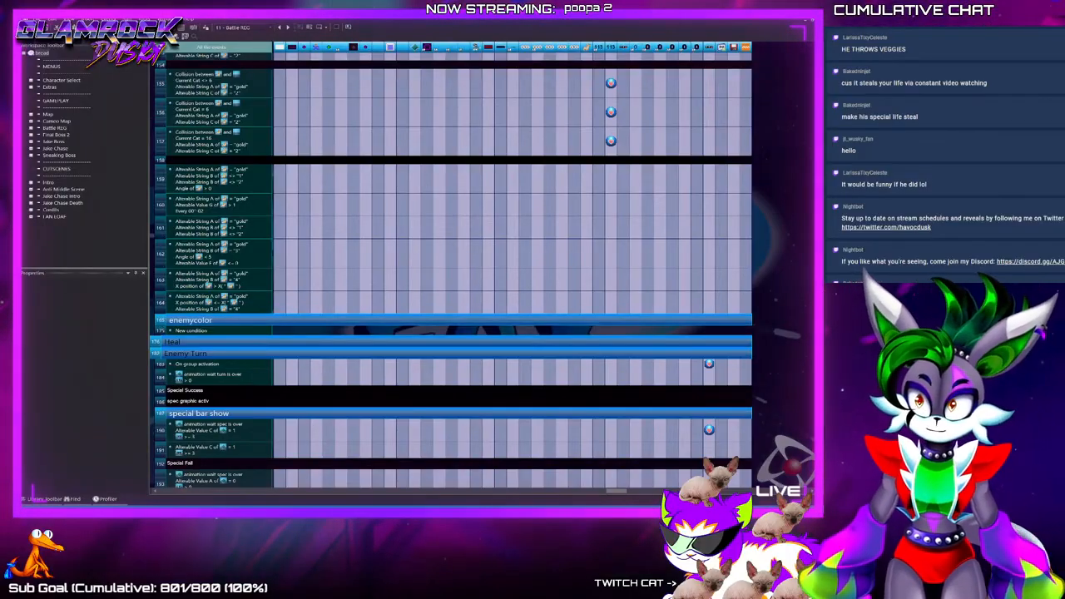
pyautogui.scroll(5, 449, 271)
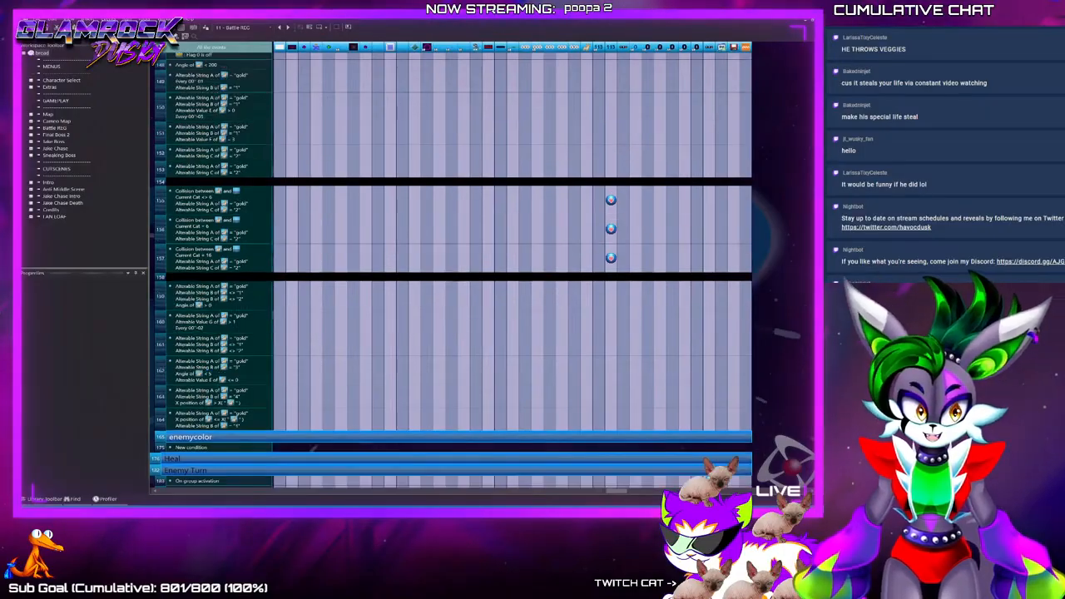
pyautogui.scroll(3, 611, 350)
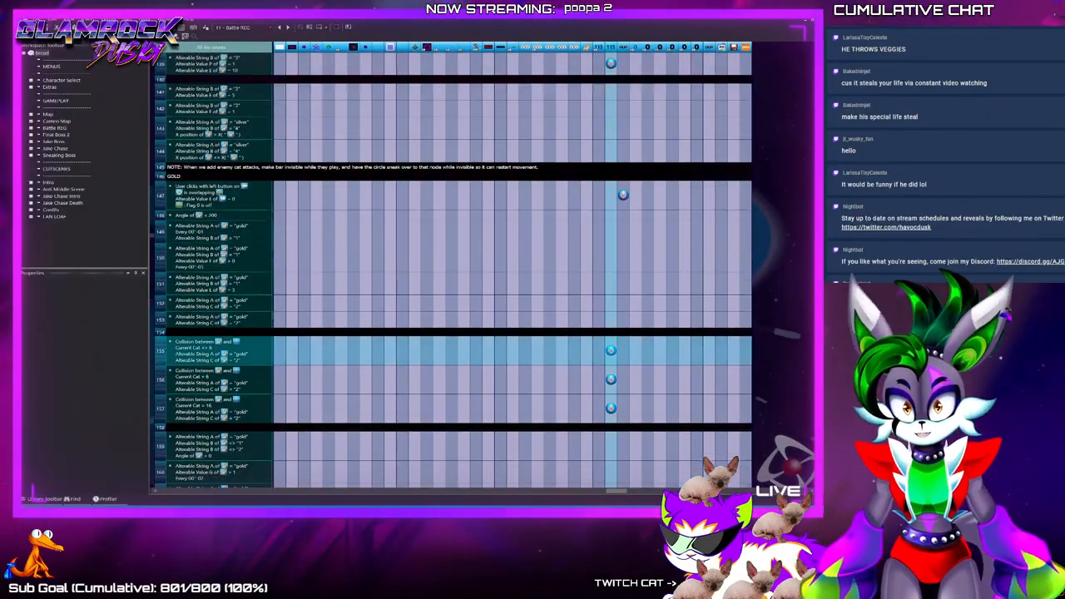
pyautogui.scroll(7, 500, 275)
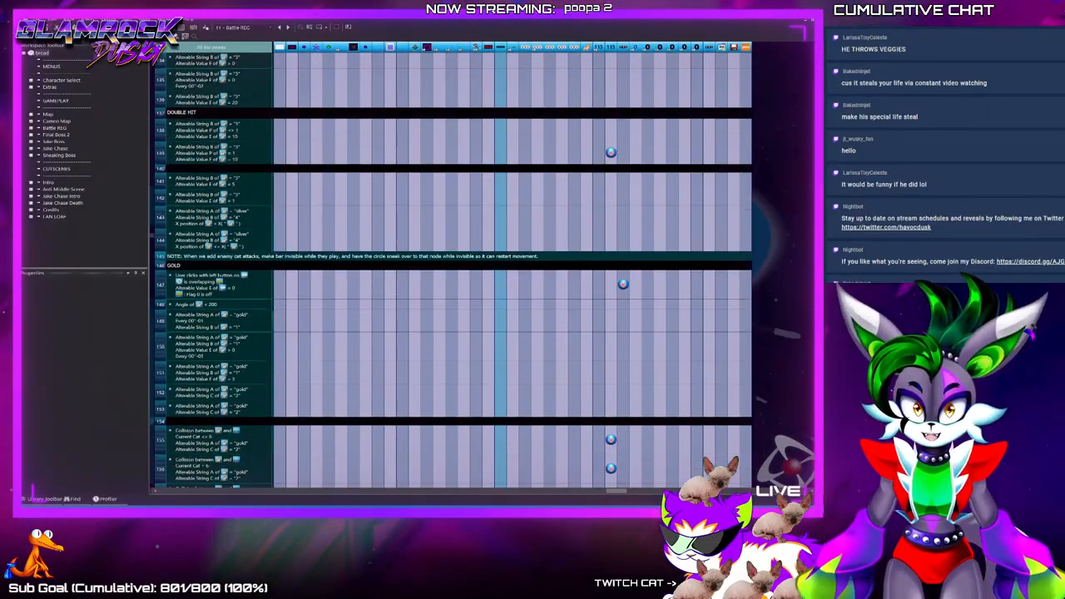
pyautogui.scroll(5, 499, 270)
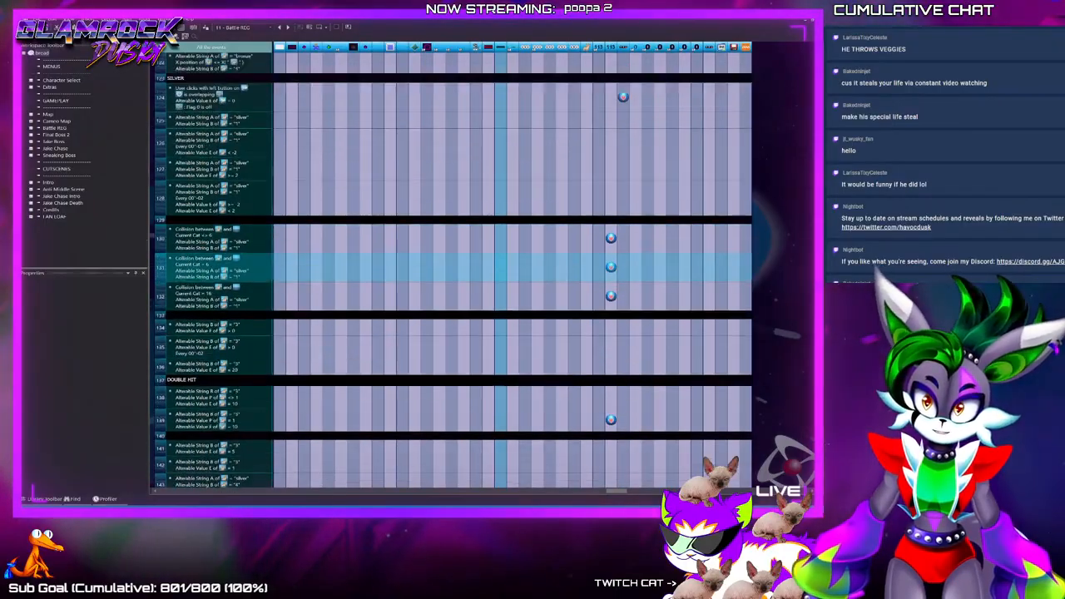
pyautogui.scroll(6, 508, 271)
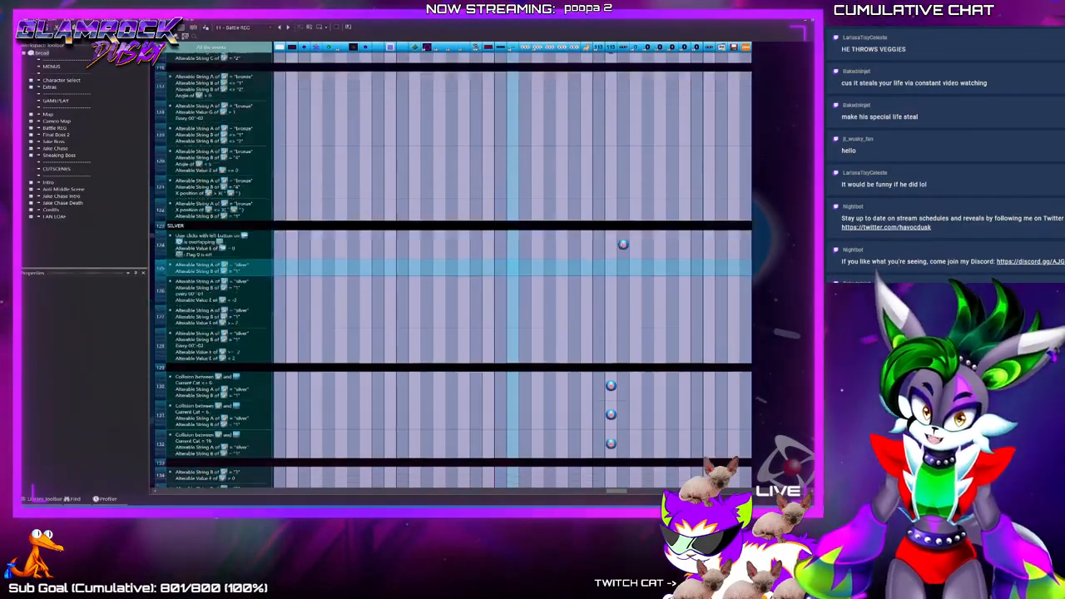
pyautogui.scroll(1, 508, 270)
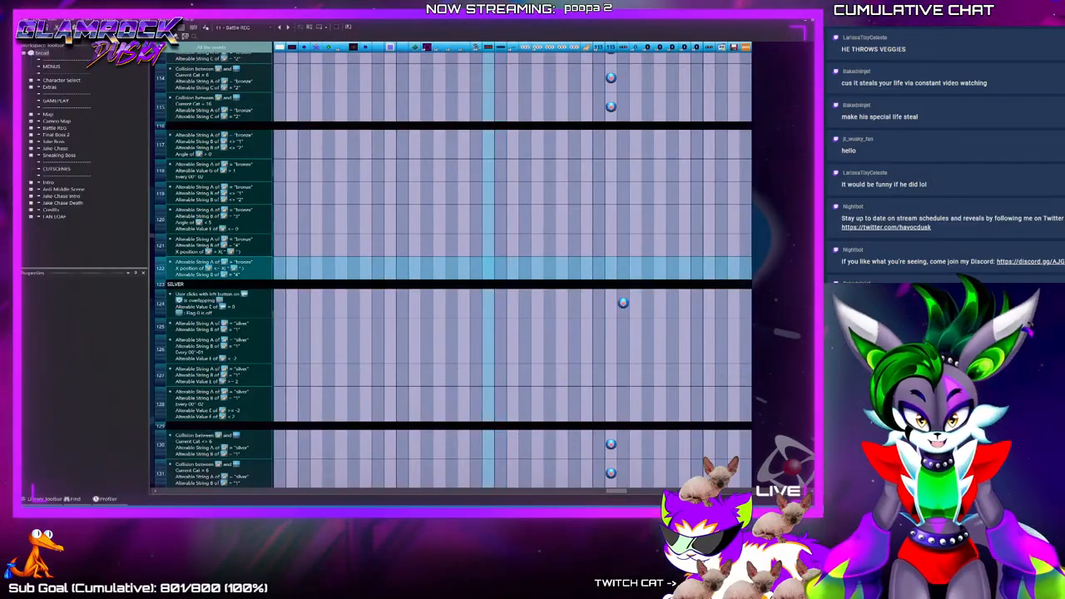
pyautogui.scroll(12, 508, 271)
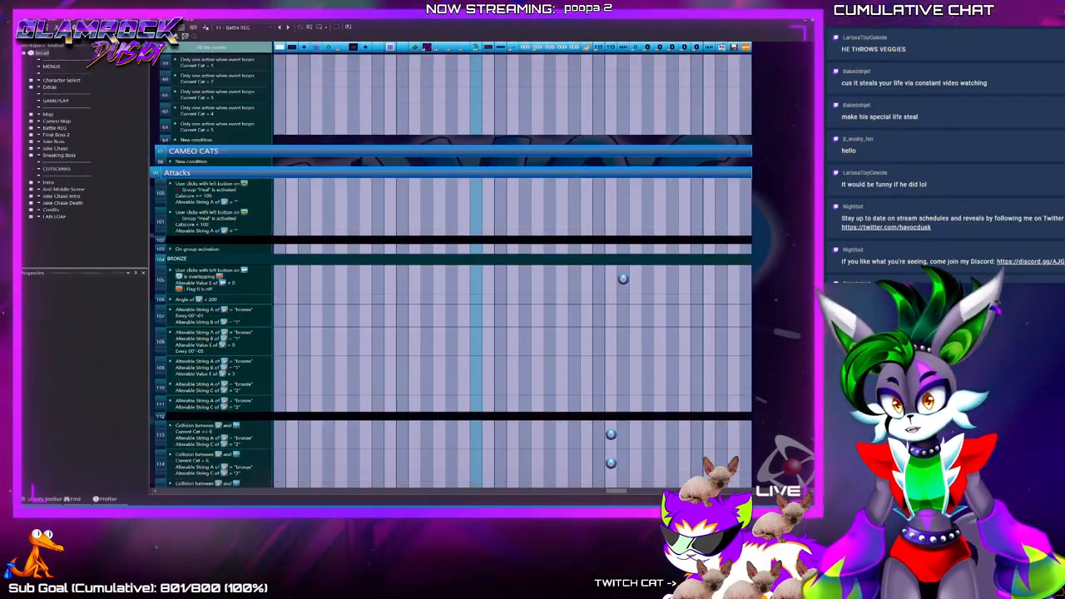
pyautogui.scroll(3, 451, 270)
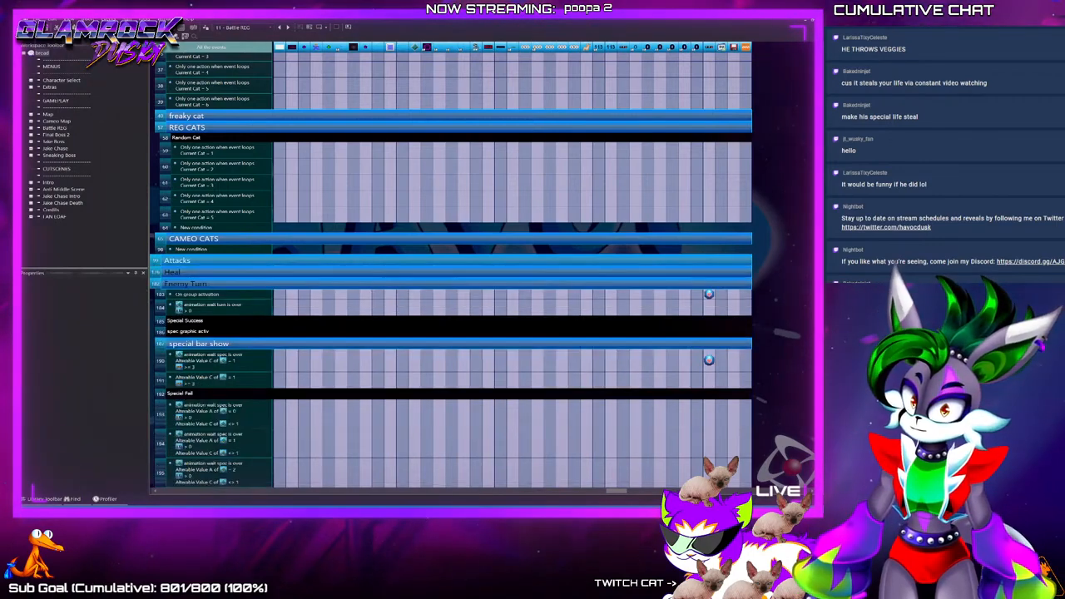
# Expand the SPECIALS group and examine the MONTY and SLOAF special events
pyautogui.scroll(-6, 454, 266)
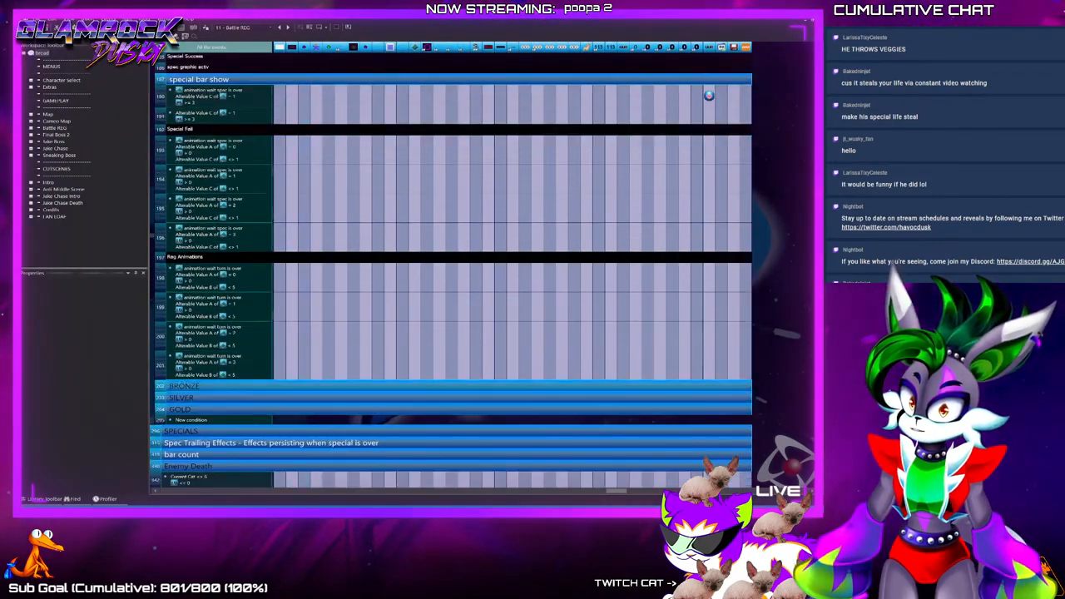
pyautogui.scroll(-1, 709, 95)
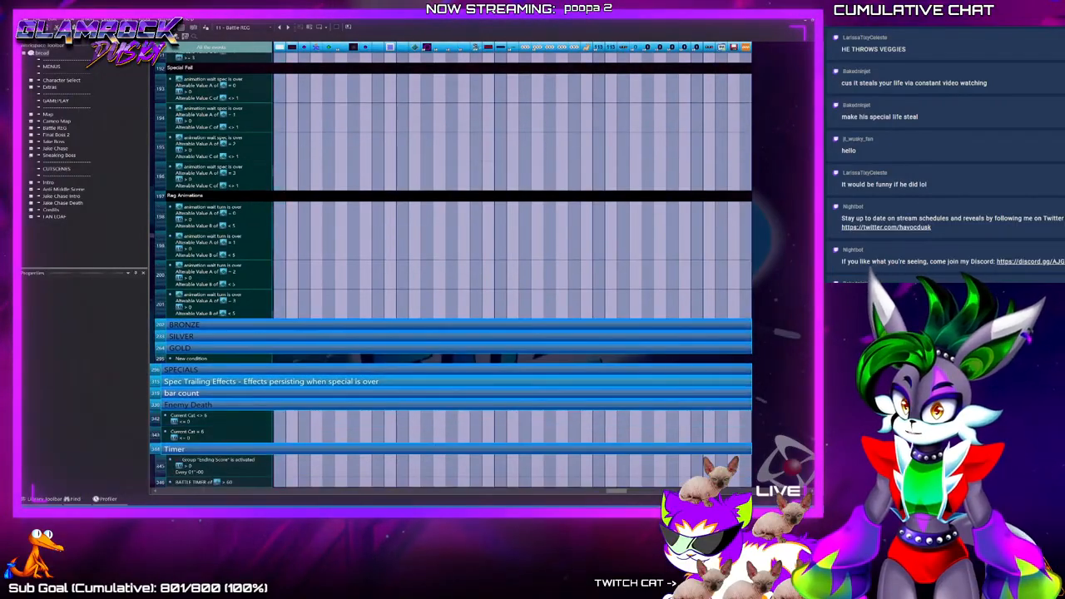
pyautogui.scroll(-5, 453, 267)
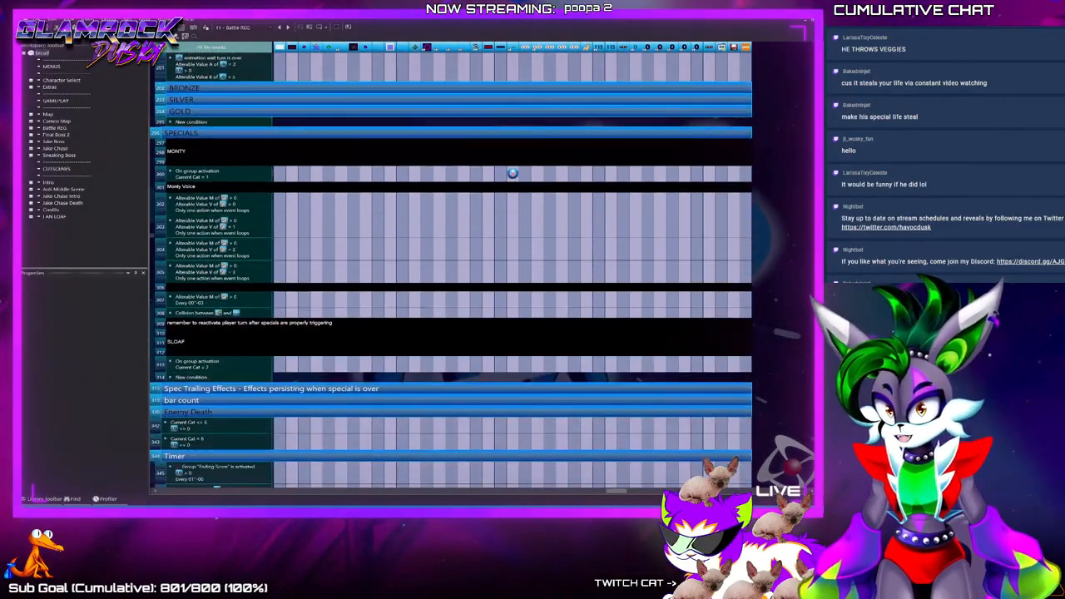
pyautogui.click(200, 364)
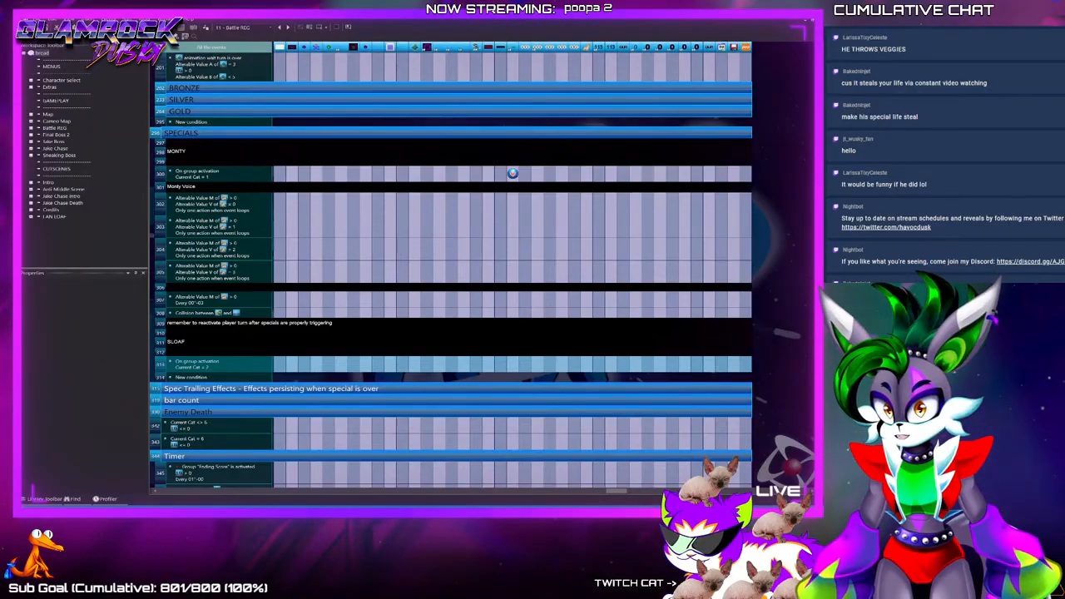
pyautogui.press('Escape')
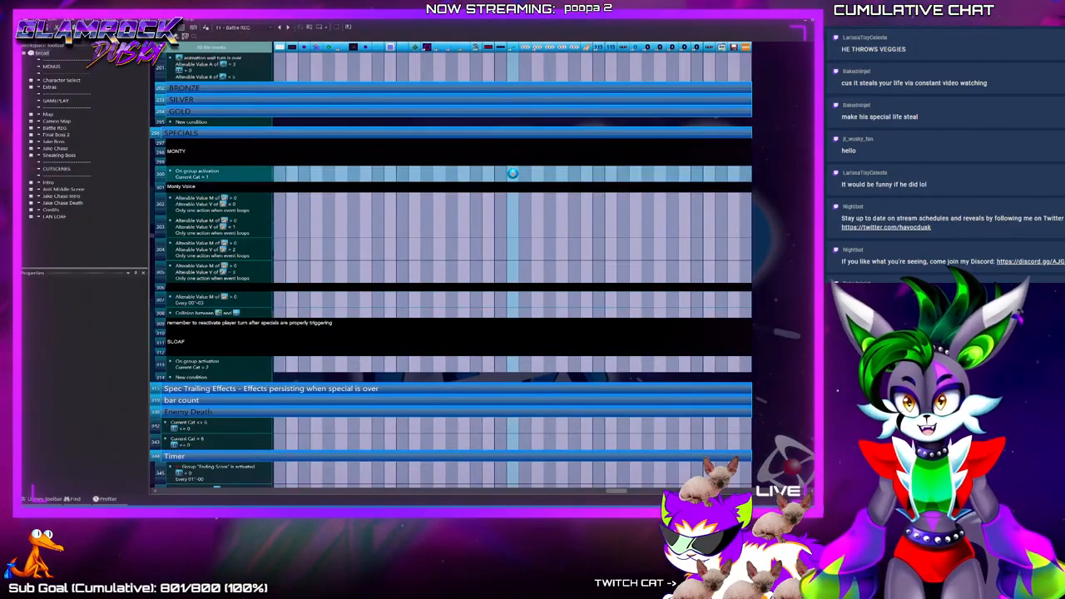
# Copy the whole MONTY block of special events and paste it after the SLOAF event in the SPECIALS group
pyautogui.click(177, 152)
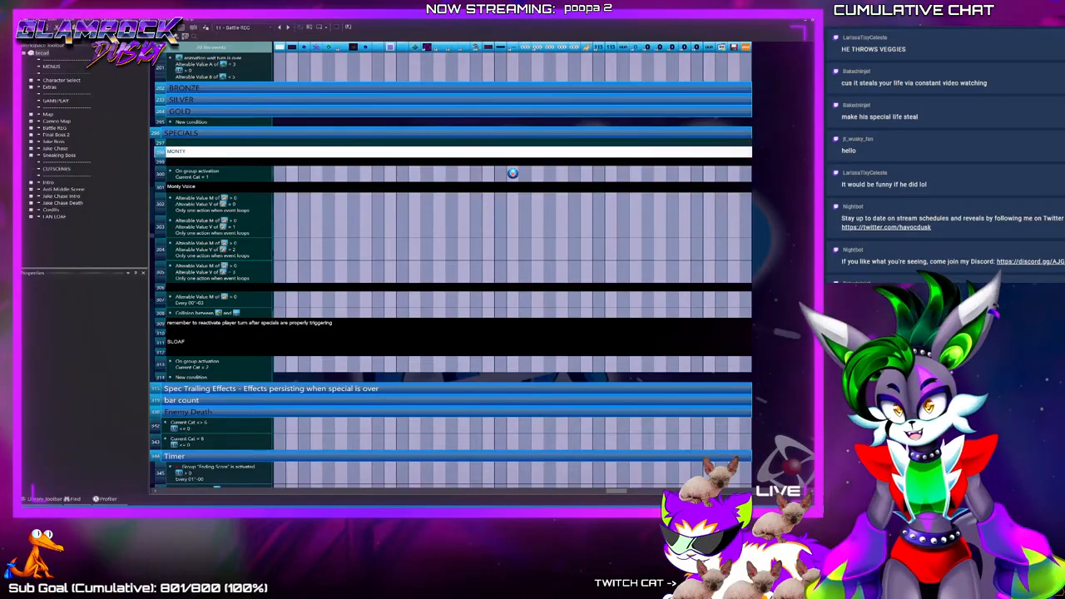
pyautogui.click(176, 142)
pyautogui.keyDown('shift'); pyautogui.click(160, 314); pyautogui.keyUp('shift')
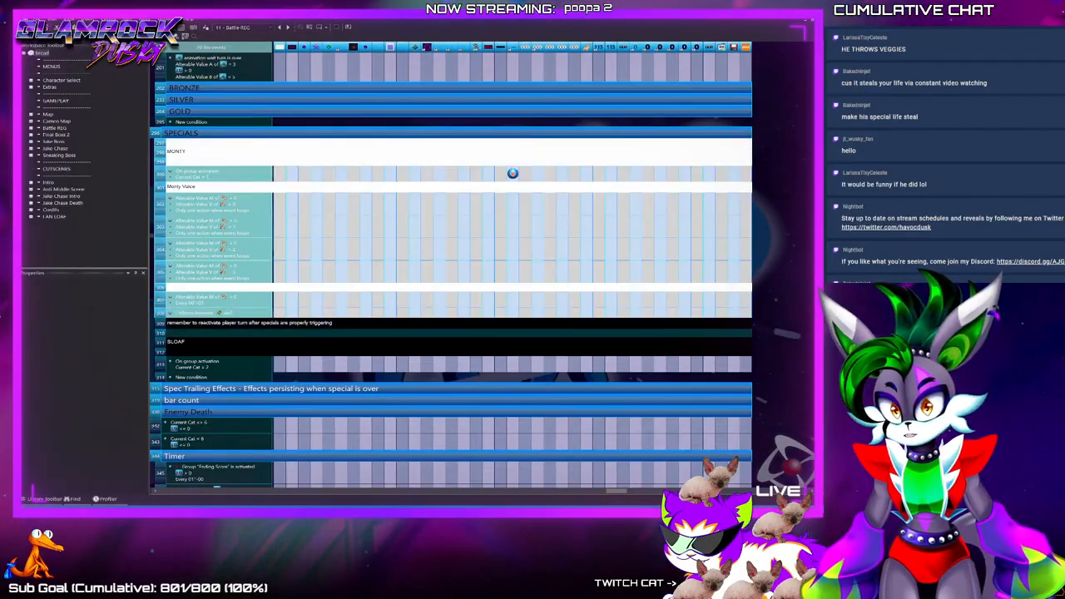
pyautogui.click(160, 342)
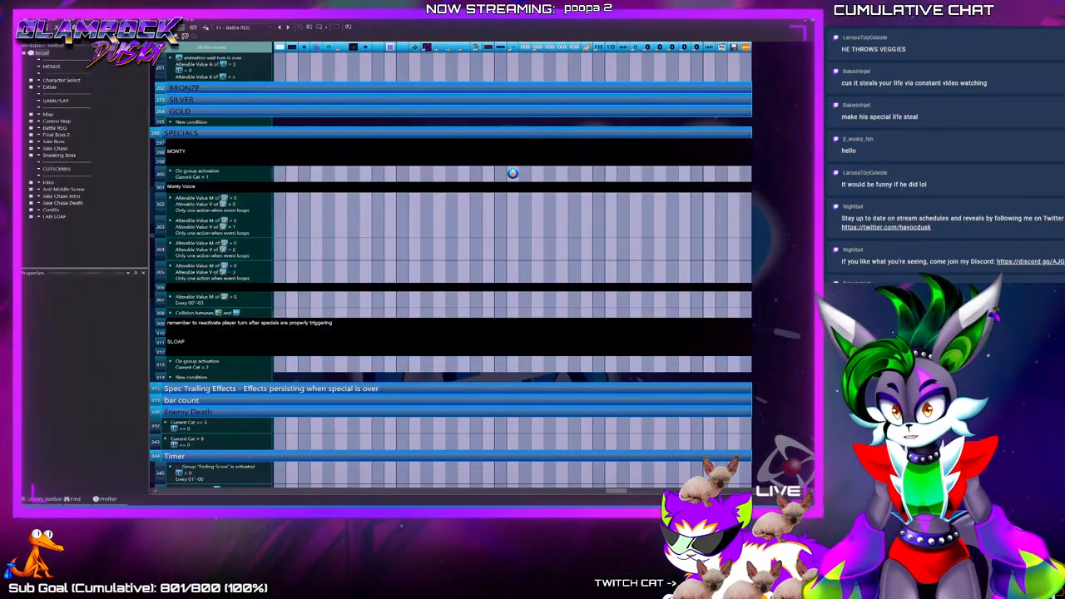
pyautogui.hotkey('ctrl', 'v')
pyautogui.scroll(-1, 449, 267)
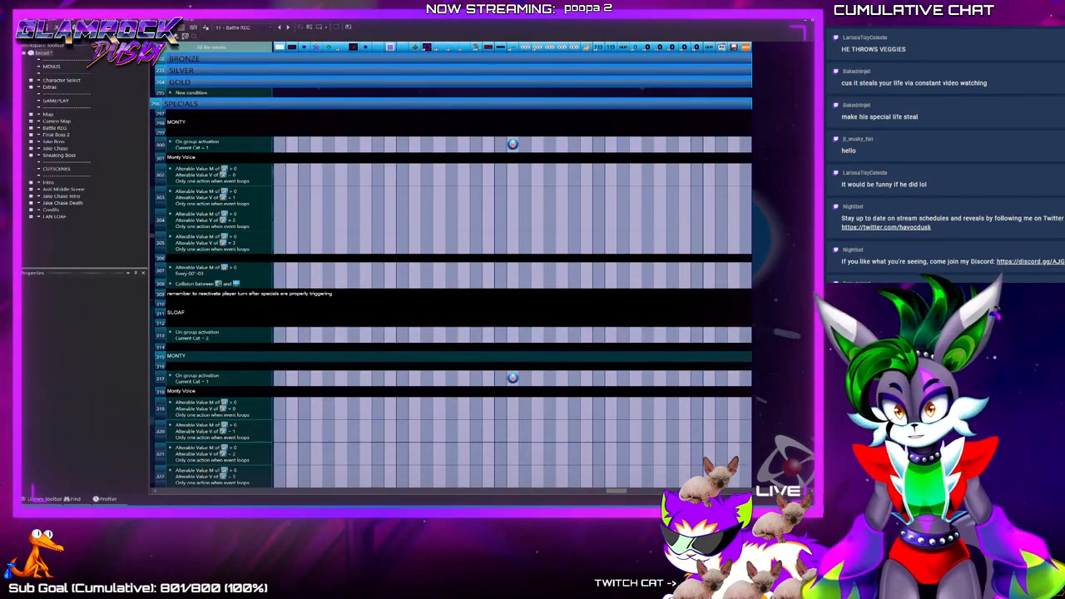
# Retitle the pasted block's MONTY comment as BAO, and finally as SALAD
pyautogui.press('Return')
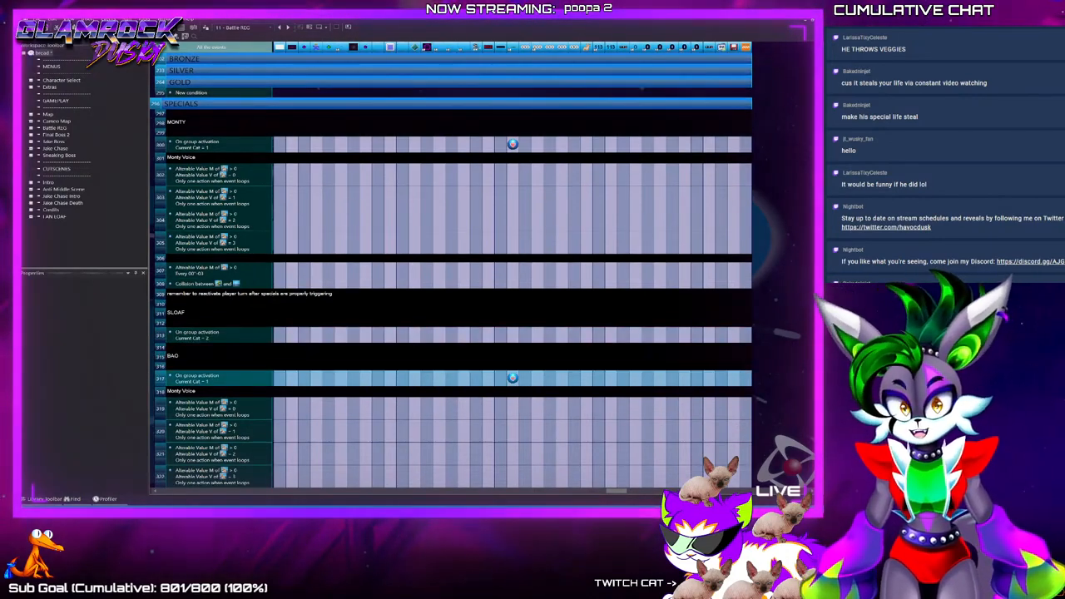
pyautogui.scroll(-3, 450, 375)
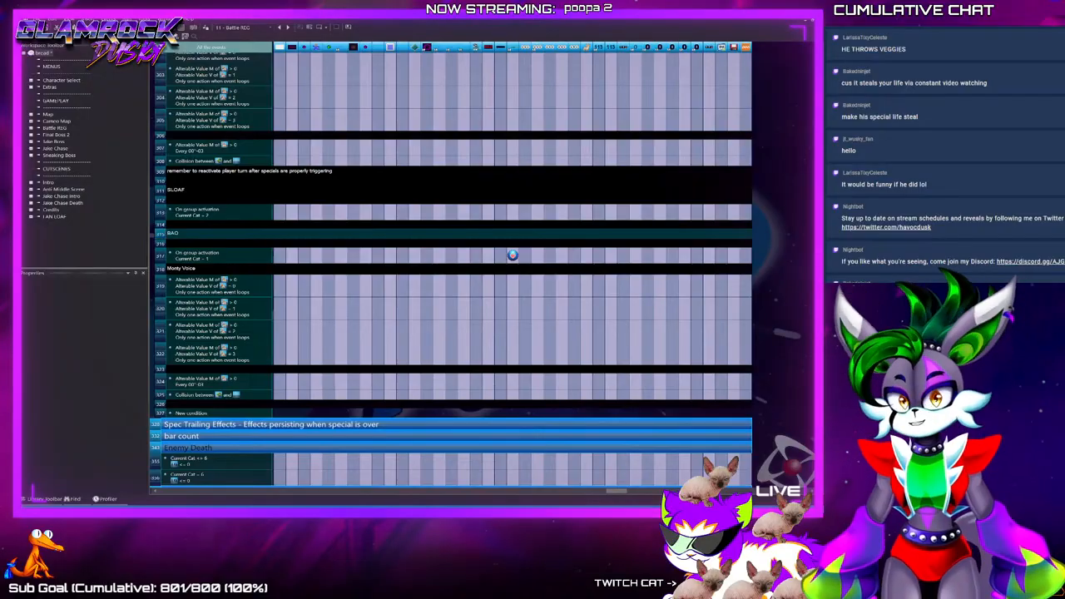
pyautogui.press('Return')
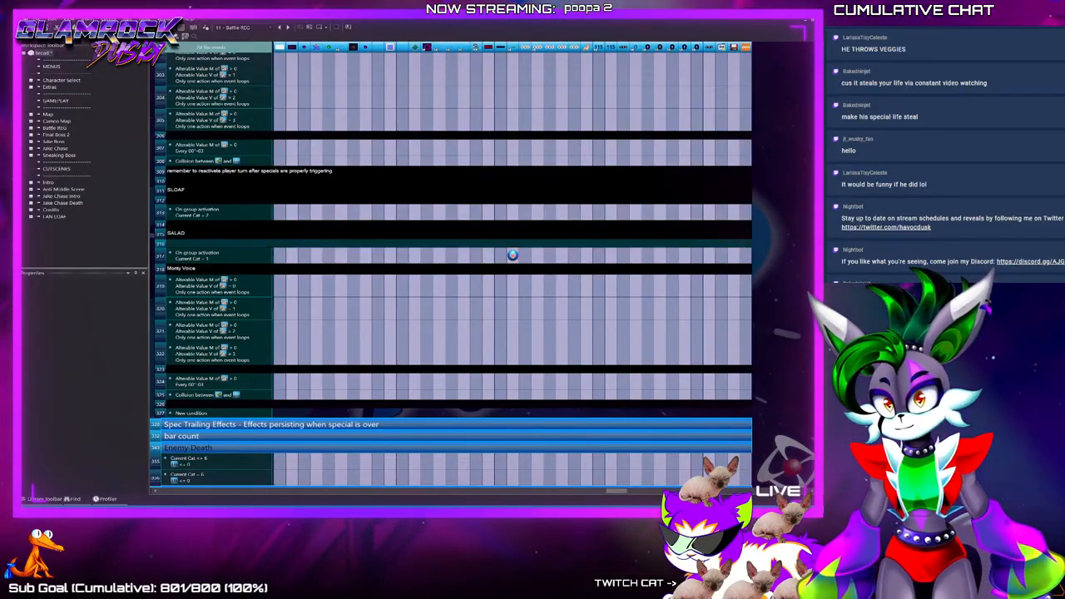
# Delete the Monty Voice comment and its four voice events from the SALAD block
pyautogui.click(160, 268)
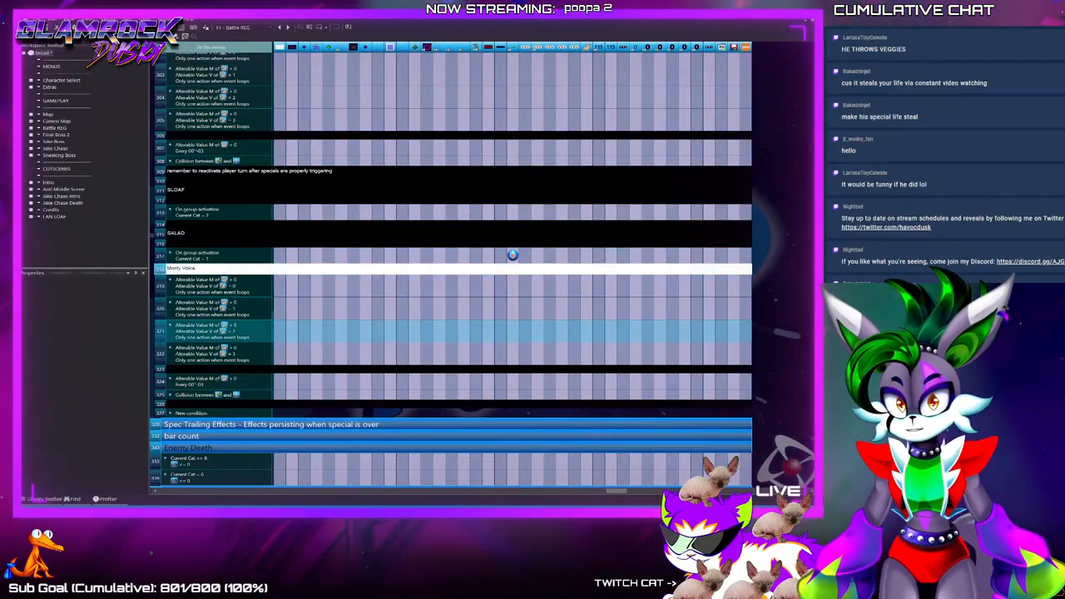
pyautogui.keyDown('shift'); pyautogui.click(160, 354); pyautogui.keyUp('shift')
pyautogui.press('Delete')
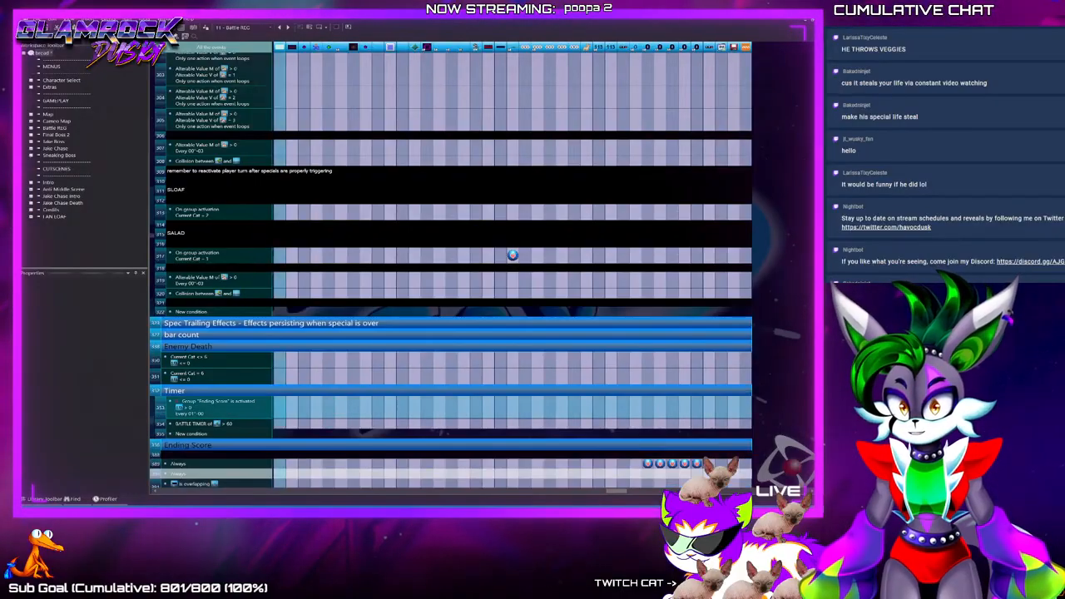
# Set the SALAD block's group activation condition to Current Cat = 16 and check the block's actions across the object columns
pyautogui.scroll(3, 449, 266)
pyautogui.moveTo(617, 491); pyautogui.dragTo(596, 491)
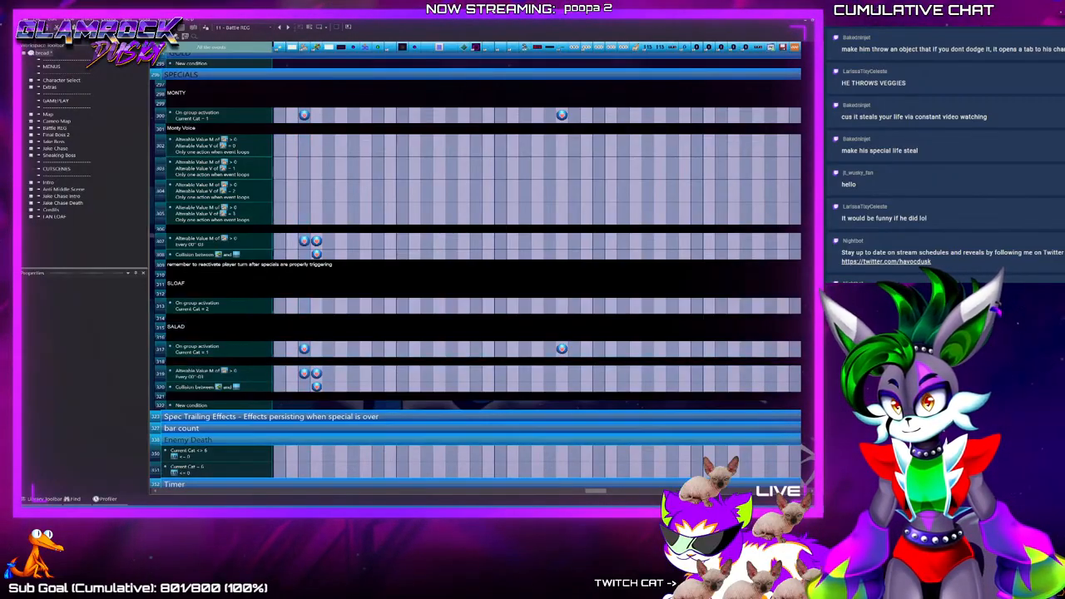
pyautogui.moveTo(595, 491); pyautogui.dragTo(278, 491)
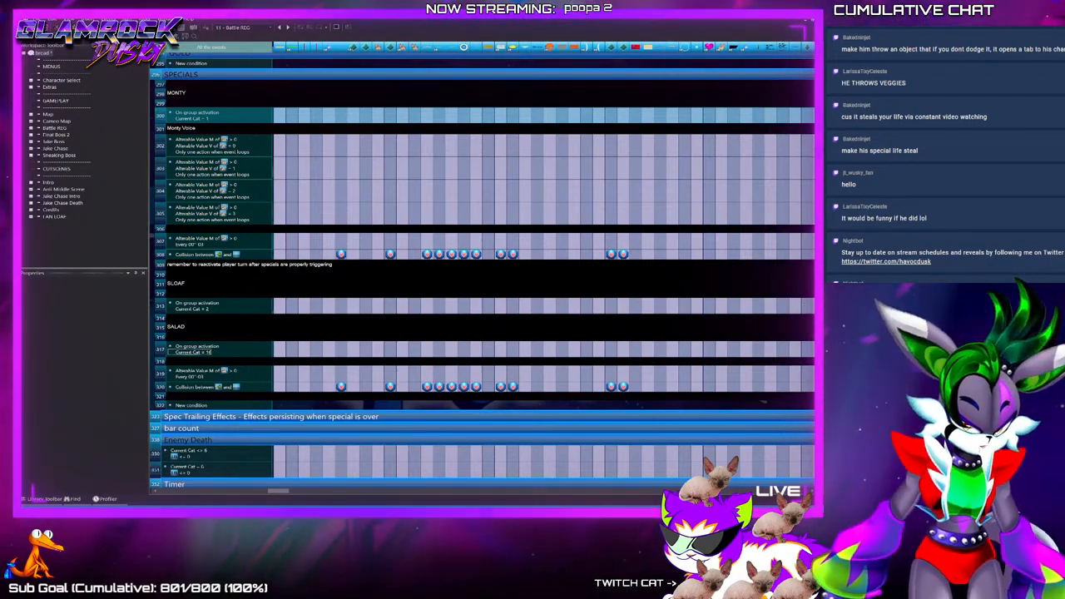
# Playtest the battle frame and attack Uncle Bao five times with Loaf
pyautogui.press('F7')
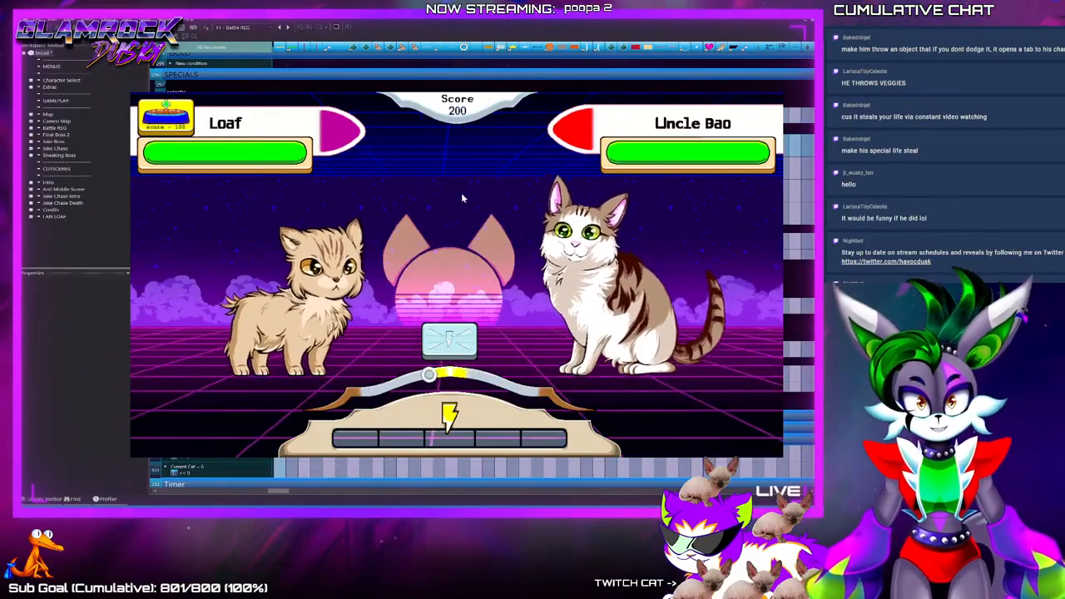
pyautogui.click(462, 352)
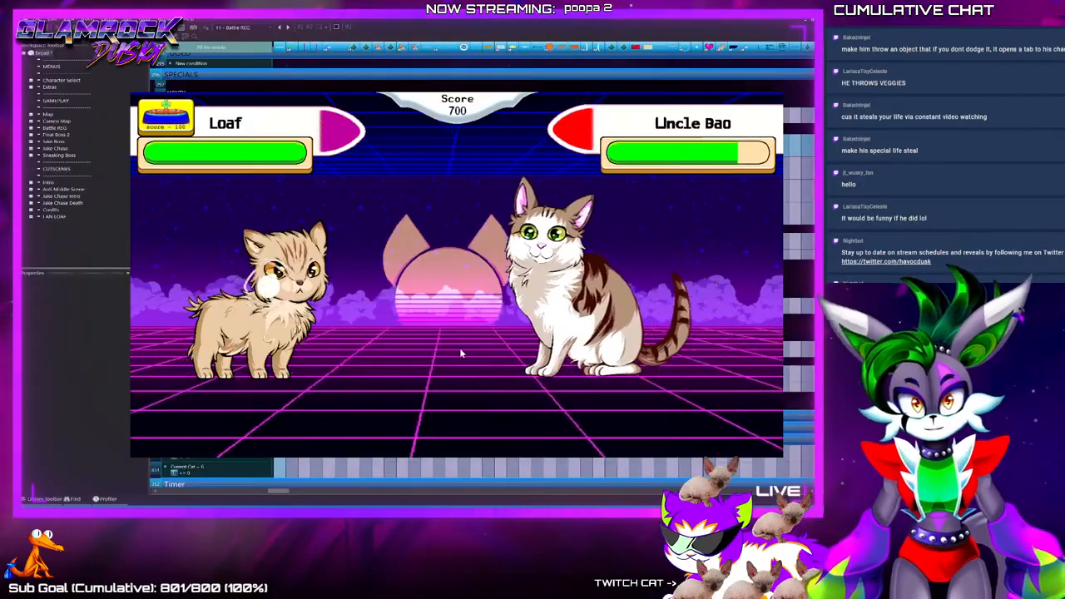
pyautogui.click(459, 347)
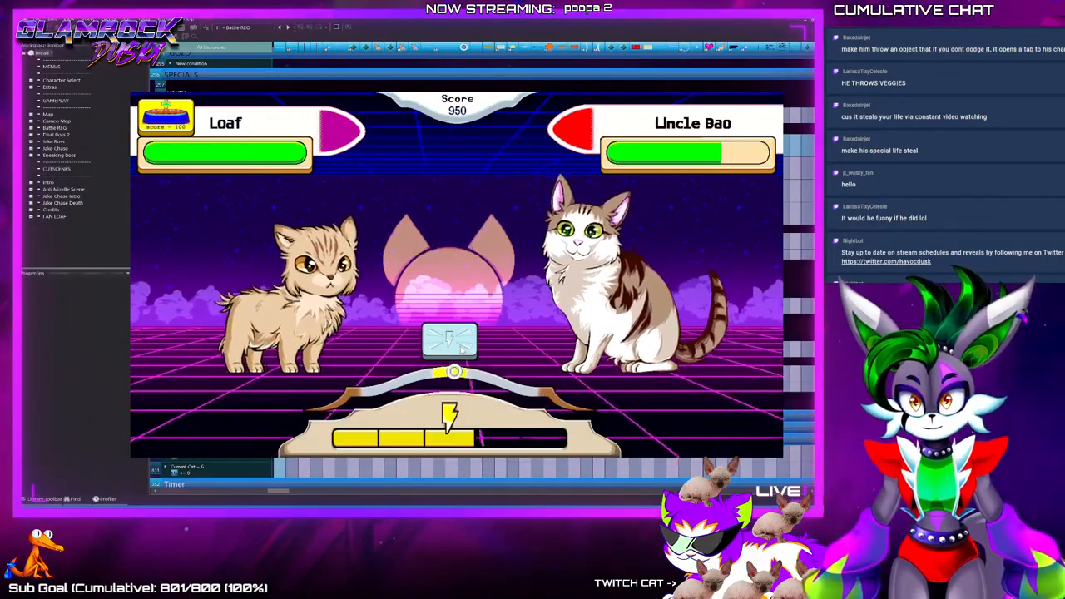
pyautogui.click(460, 348)
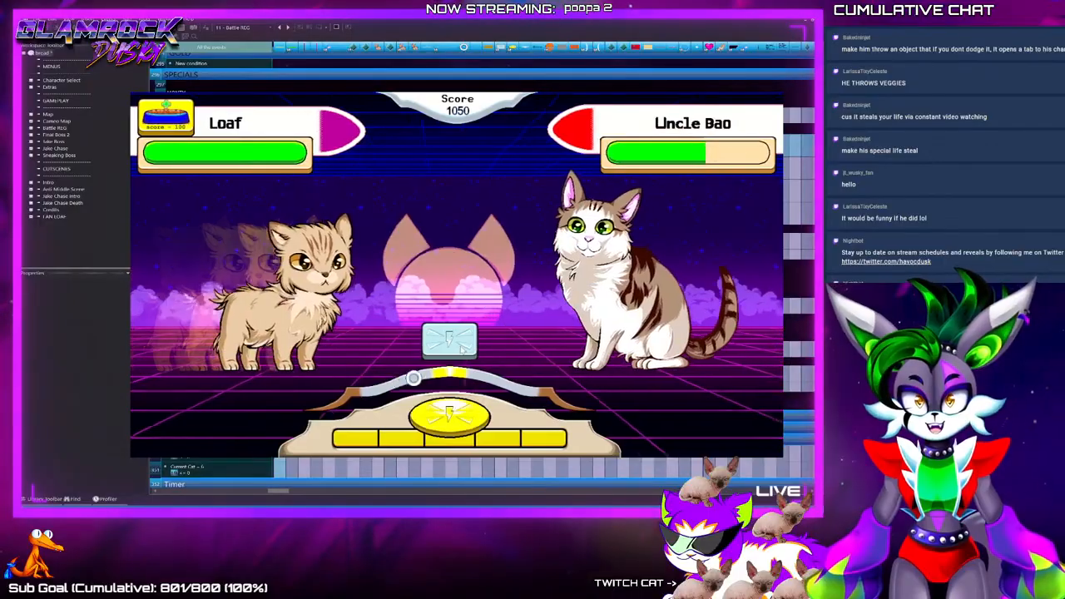
pyautogui.click(461, 348)
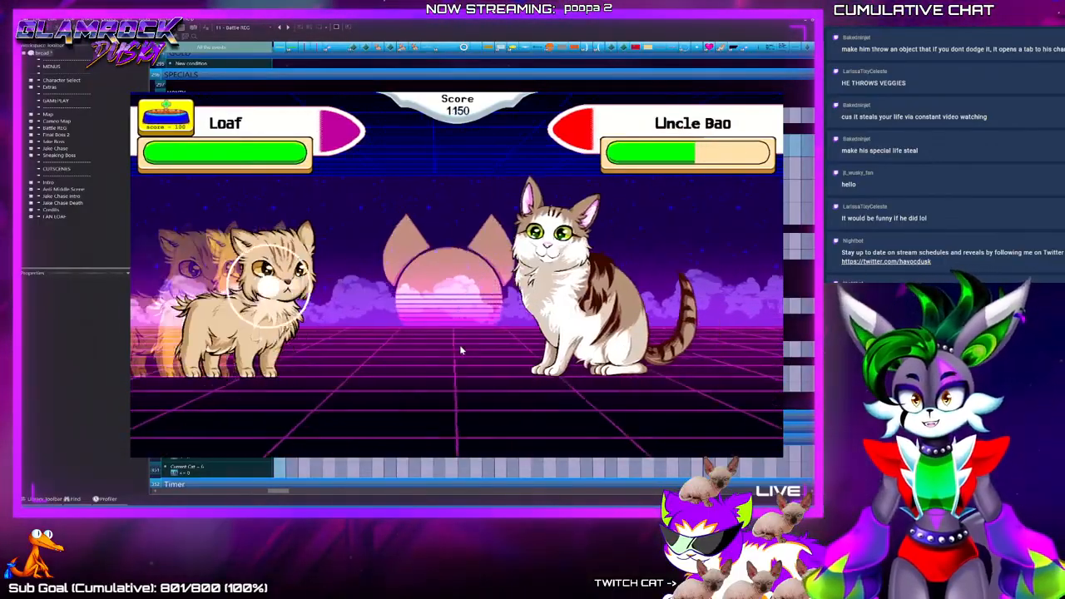
pyautogui.click(461, 348)
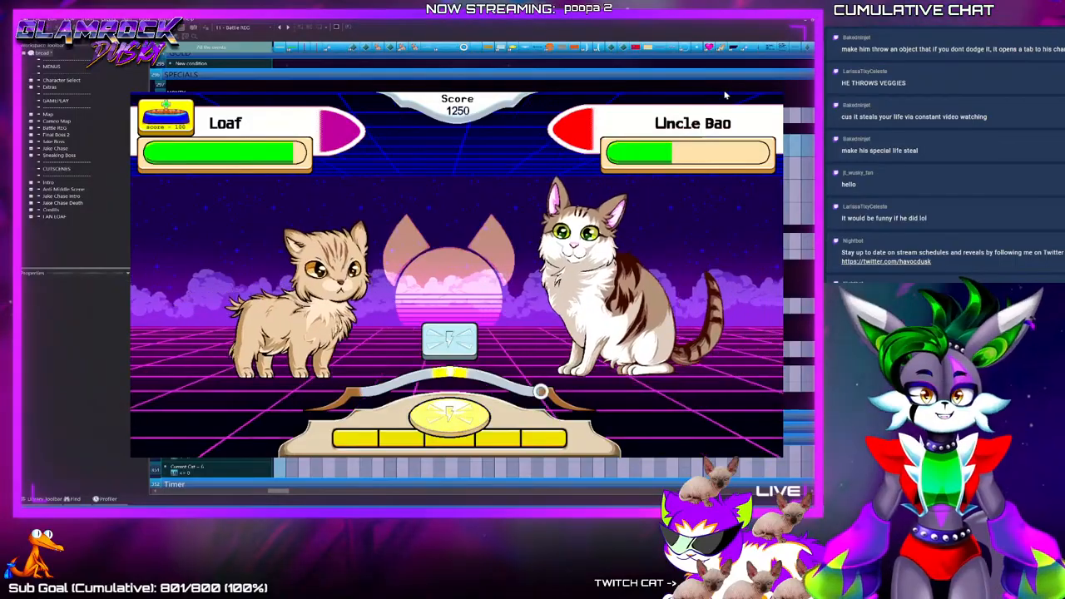
# End the playtest and examine the Monty spec animation frames of the Active 4 diamond object on layer 25 of the frame
pyautogui.hotkey('alt', 'F4')
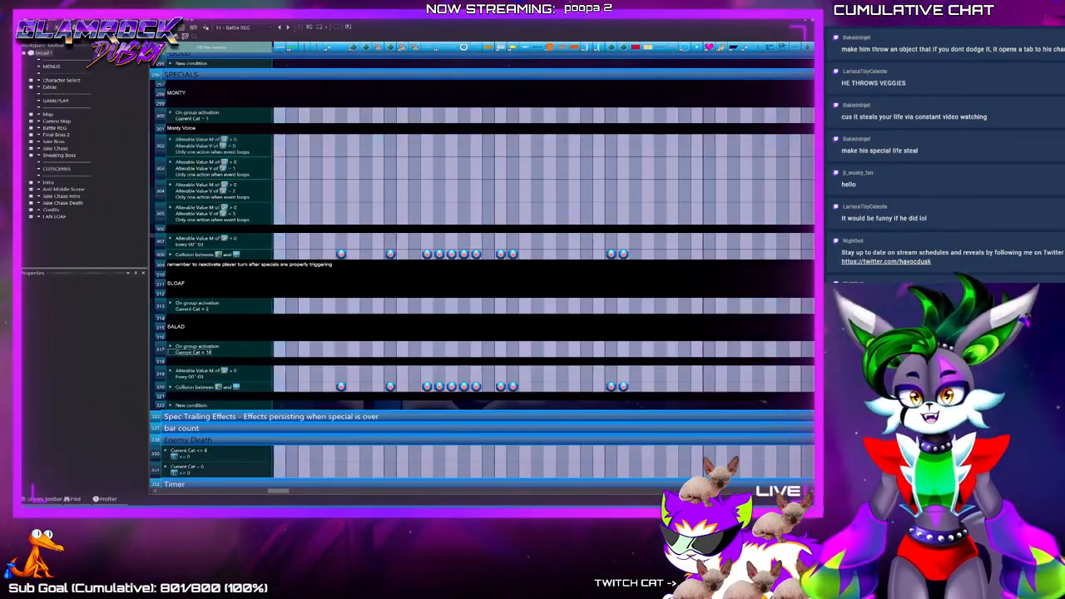
pyautogui.hotkey('ctrl', 'm')
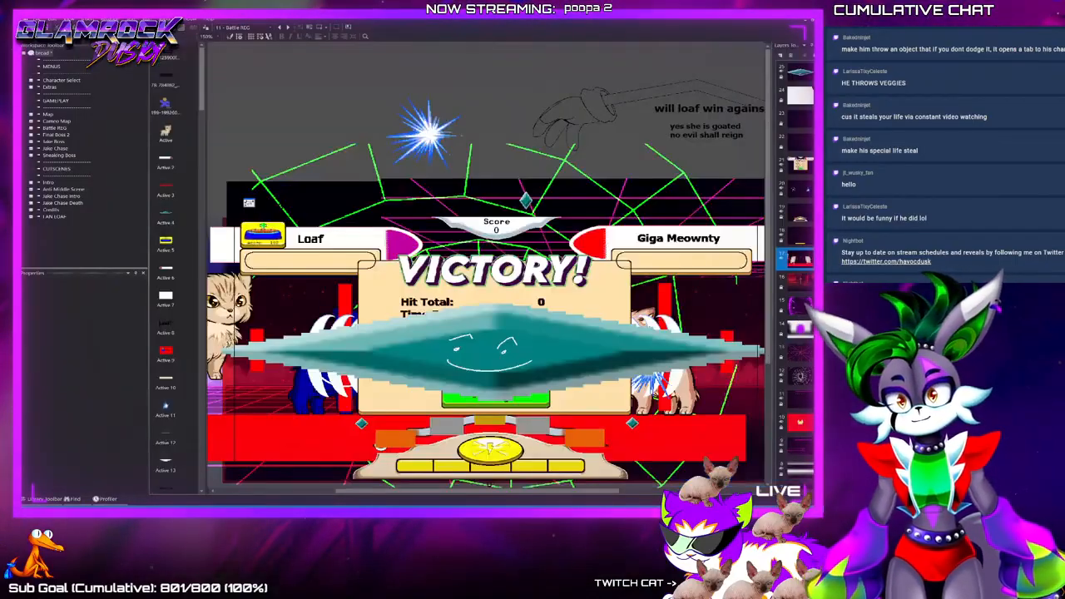
pyautogui.click(799, 72)
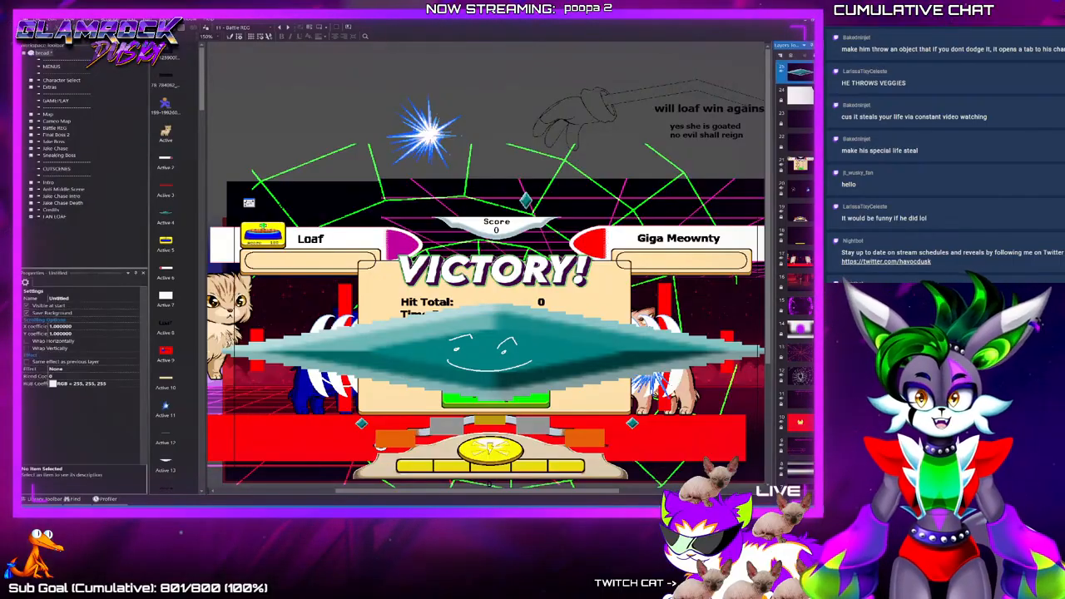
pyautogui.click(227, 307)
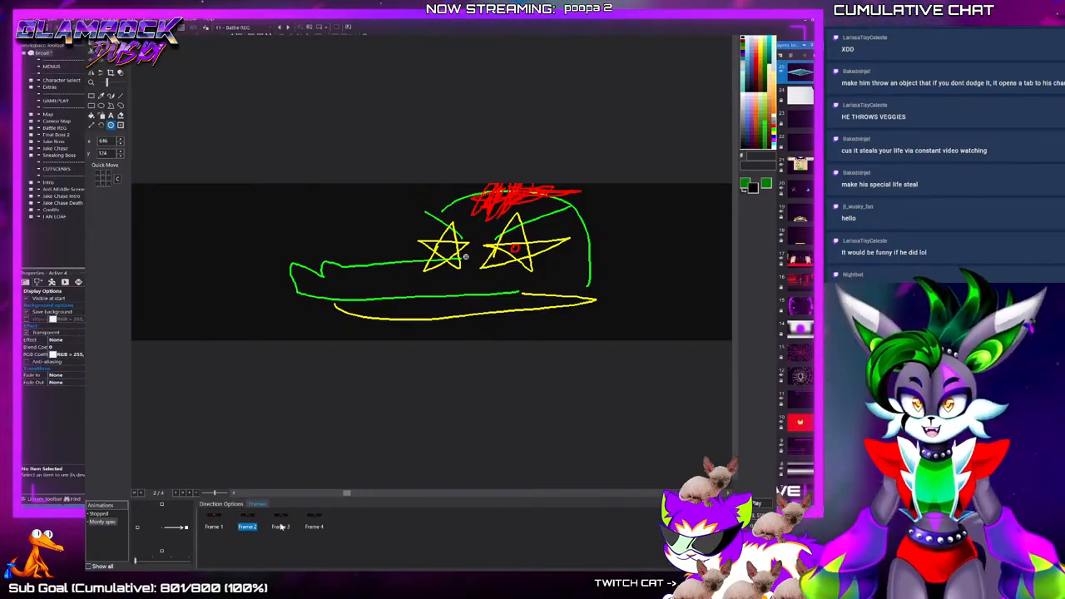
pyautogui.click(315, 527)
pyautogui.scroll(-1, 519, 413)
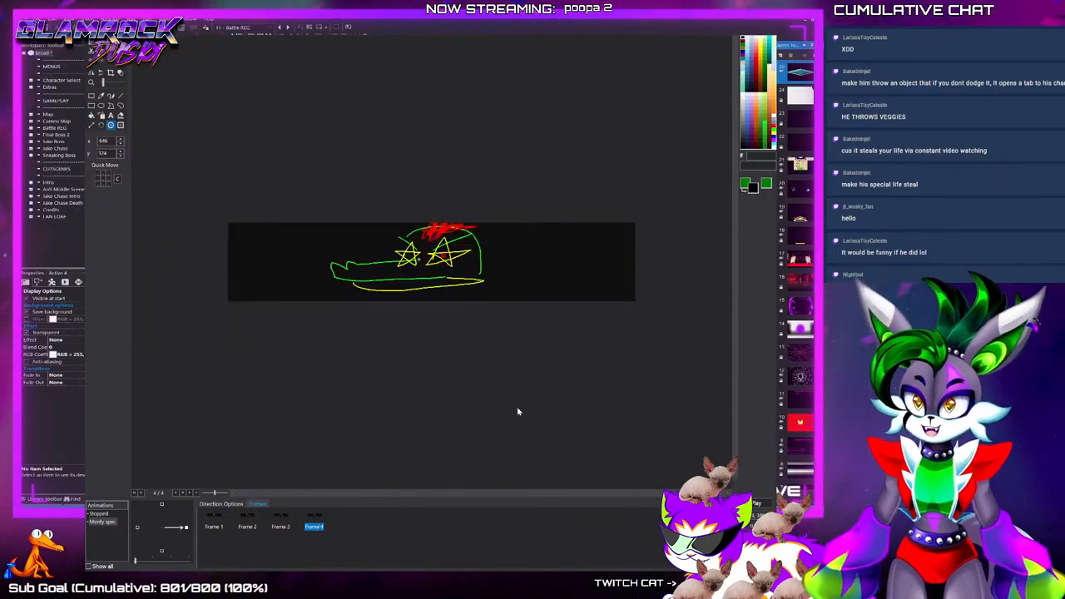
pyautogui.scroll(1, 434, 383)
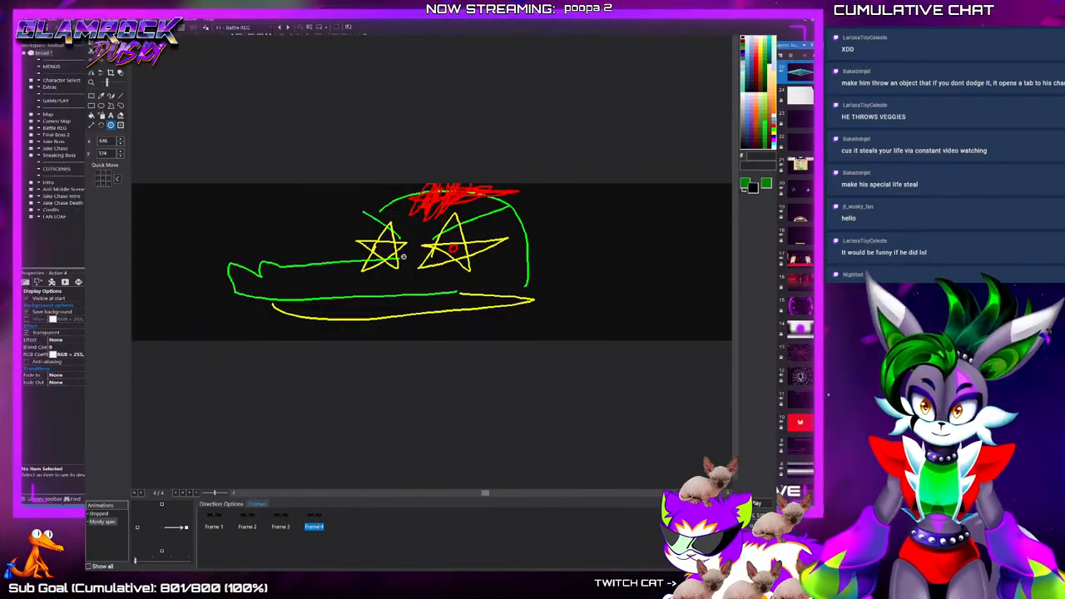
pyautogui.press('Escape')
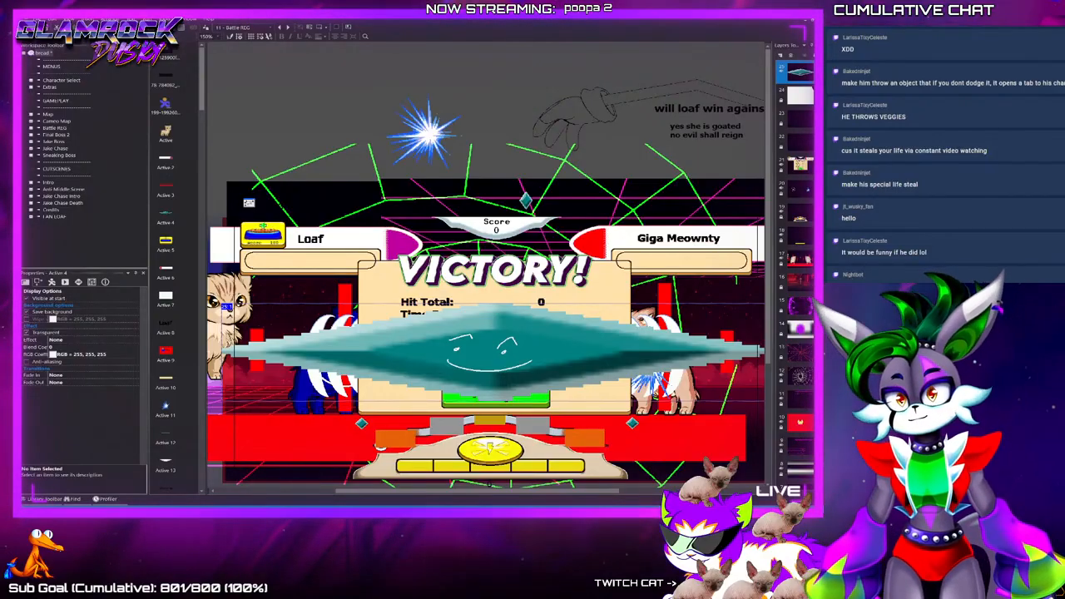
# Add a saladspec animation to the Active 4 diamond object and paste the four Monty spec frames into it
pyautogui.doubleClick(497, 349)
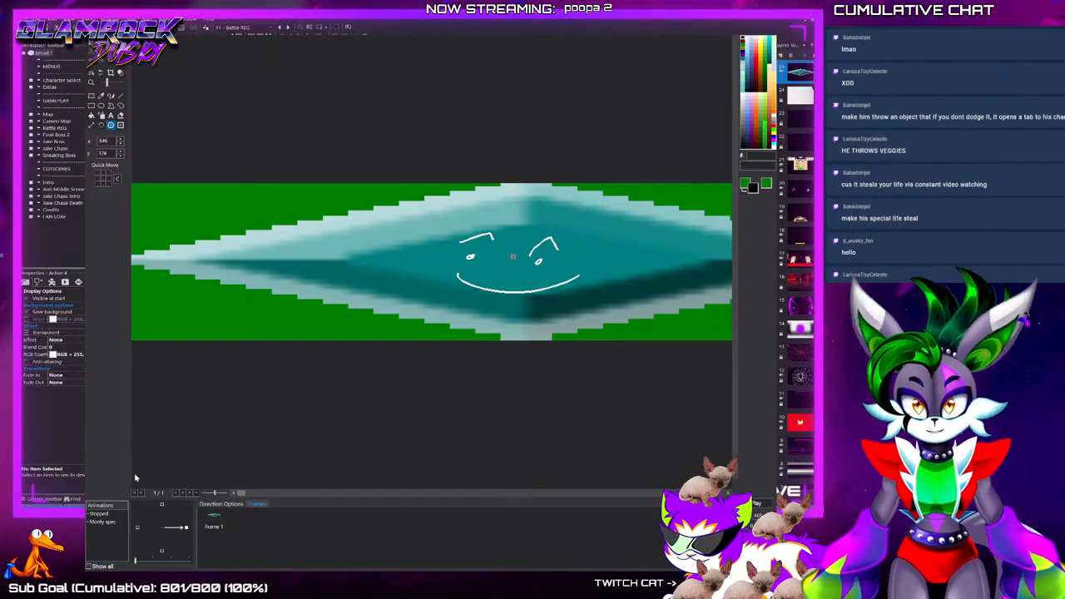
pyautogui.press('Return')
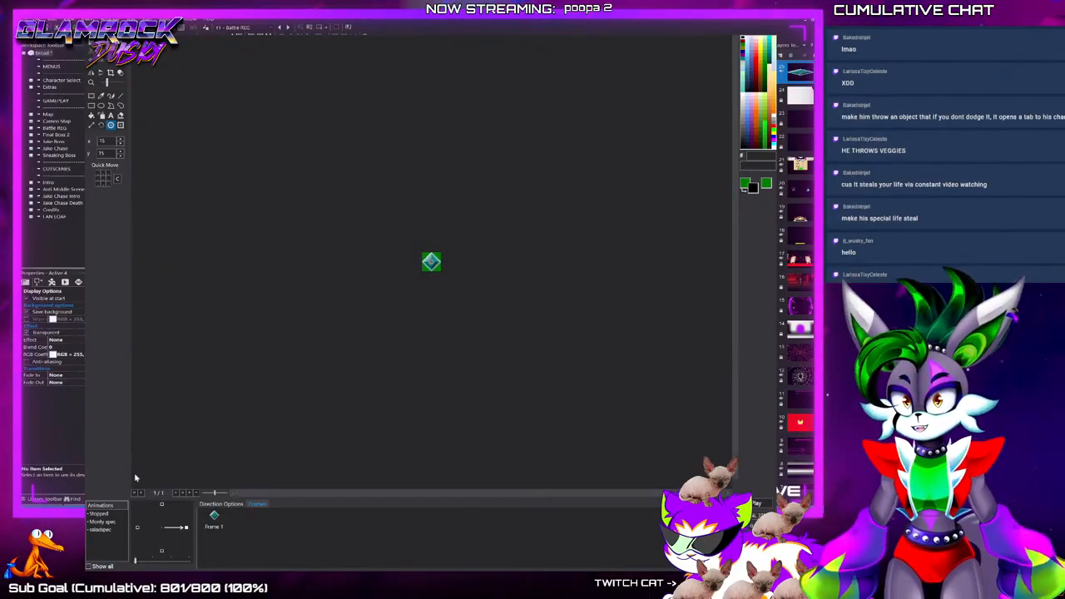
pyautogui.click(107, 523)
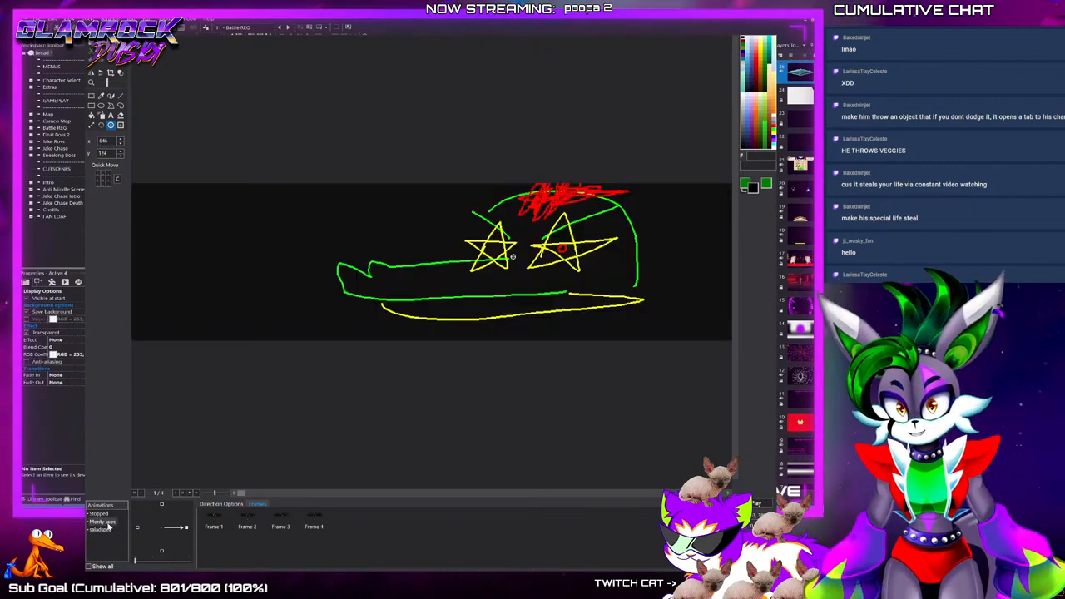
pyautogui.click(101, 530)
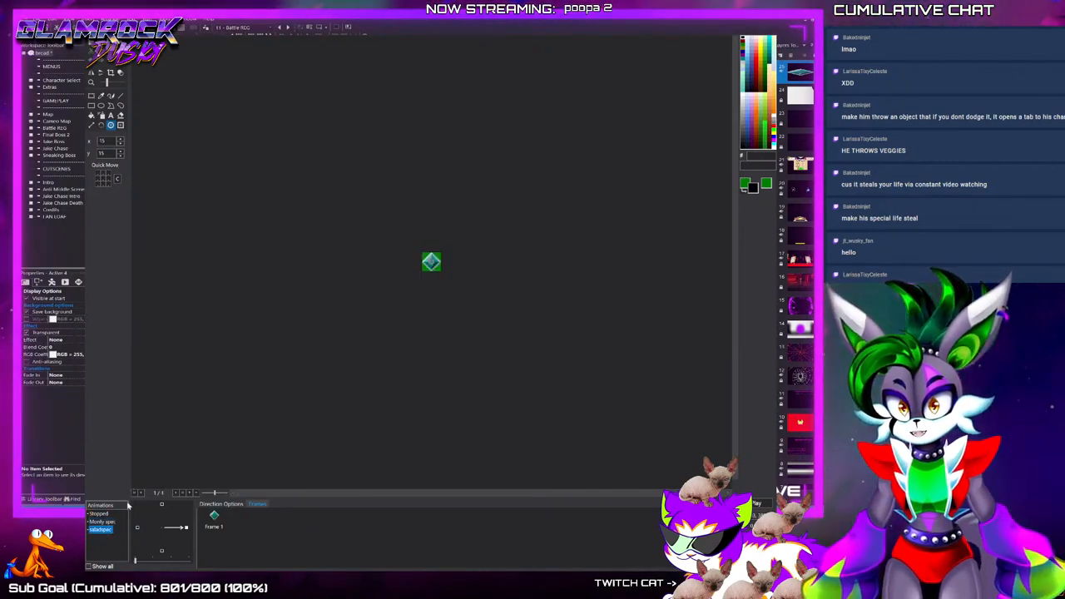
pyautogui.hotkey('ctrl', 'v')
pyautogui.click(220, 518)
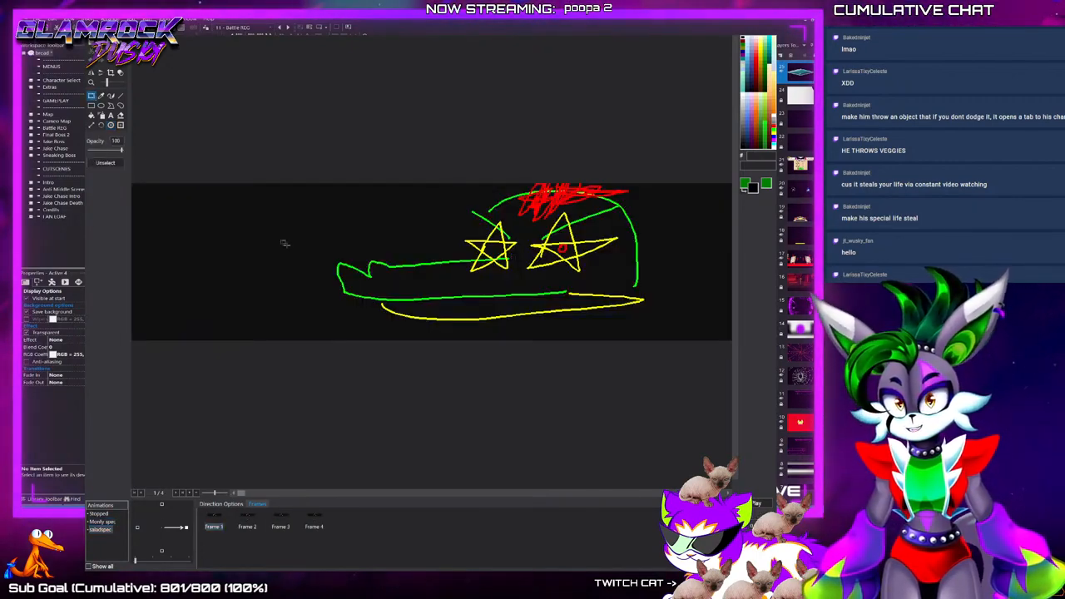
# Delete frames 2 to 4 of the saladspec animation, keeping only frame 1
pyautogui.scroll(-1, 343, 316)
pyautogui.moveTo(366, 545); pyautogui.dragTo(248, 519)
pyautogui.click(270, 514)
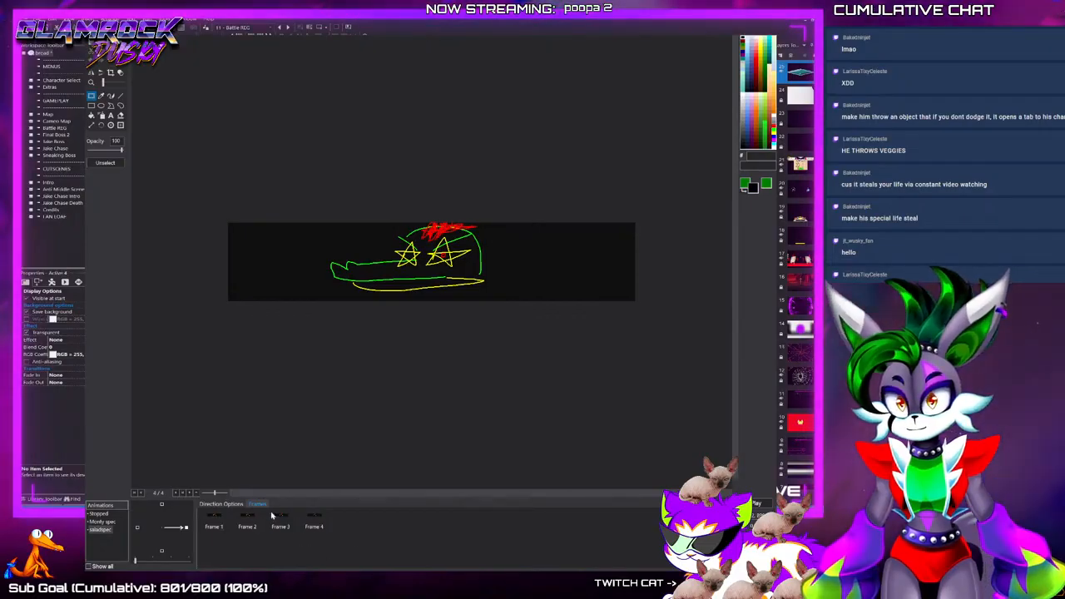
pyautogui.click(450, 323)
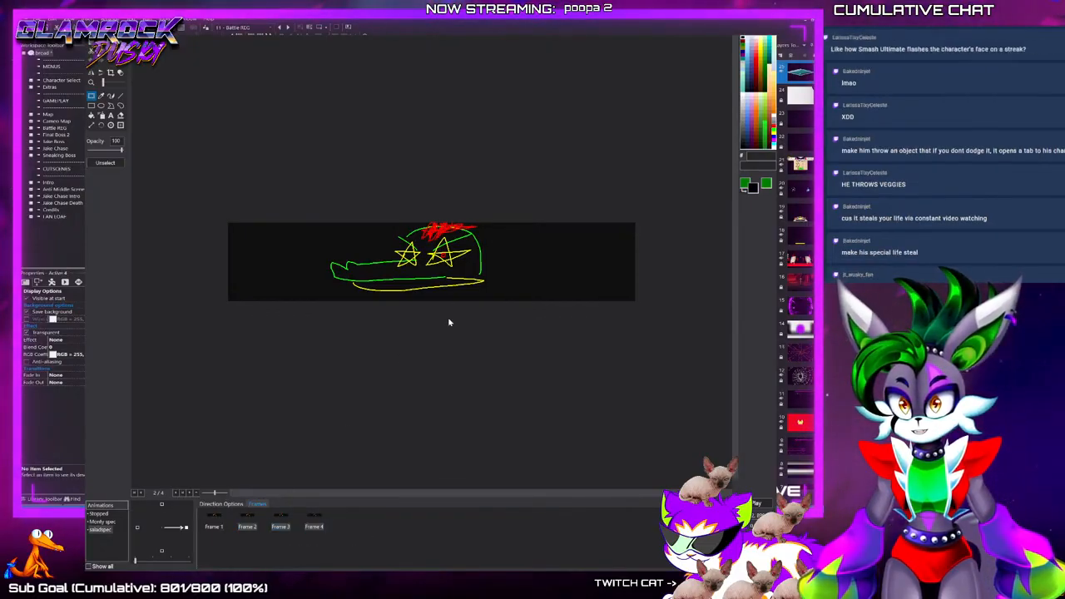
pyautogui.scroll(1, 452, 232)
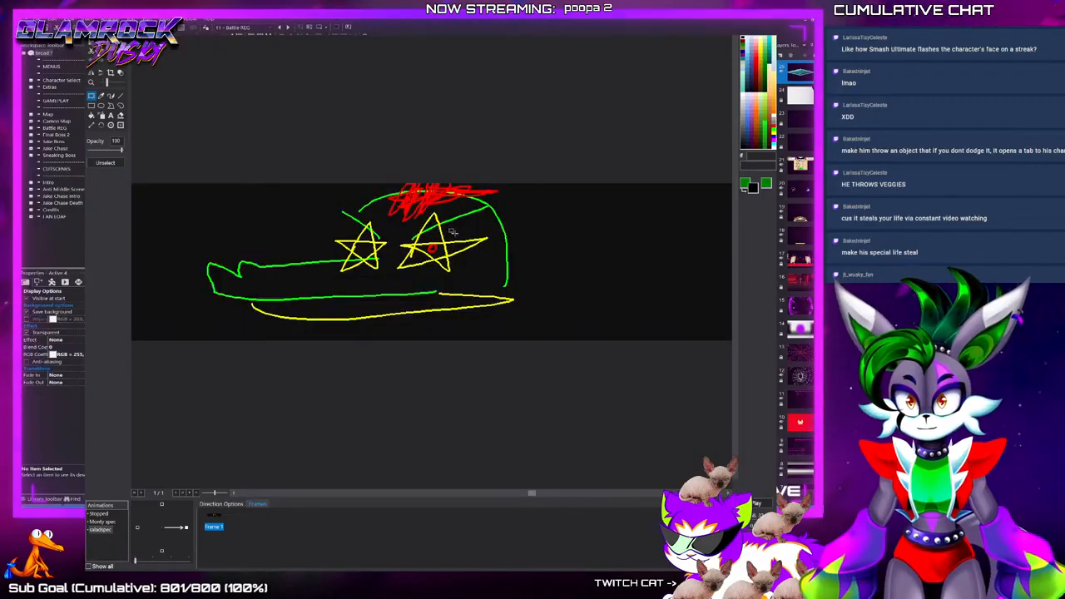
# Erase the Monty drawing from the middle of the saladspec frame and fill the cleared area with black
pyautogui.moveTo(185, 184); pyautogui.dragTo(589, 408)
pyautogui.moveTo(478, 233); pyautogui.dragTo(504, 481)
pyautogui.click(91, 116)
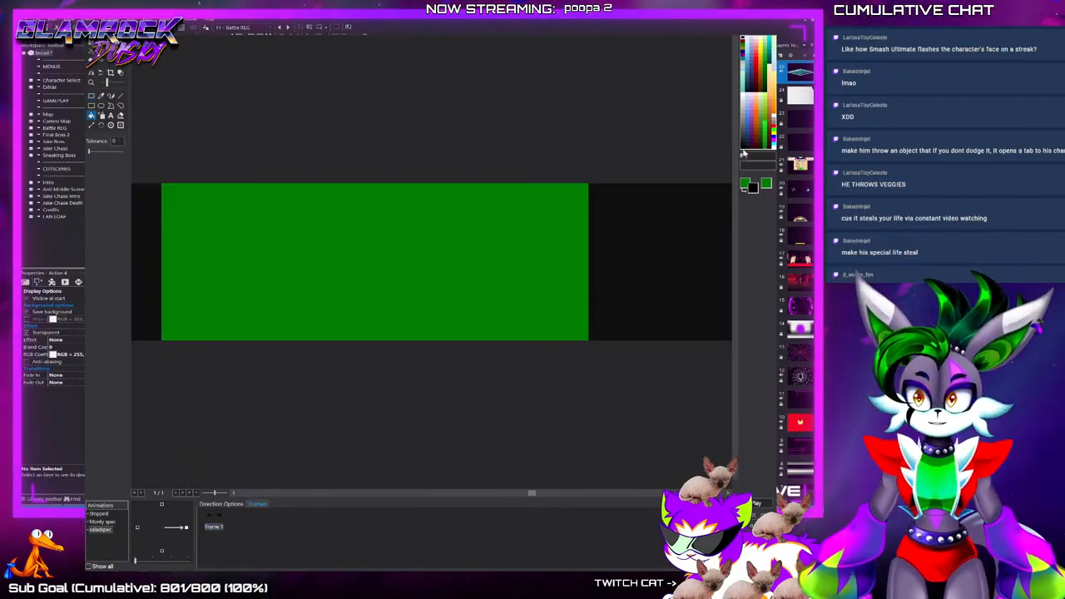
pyautogui.click(511, 281)
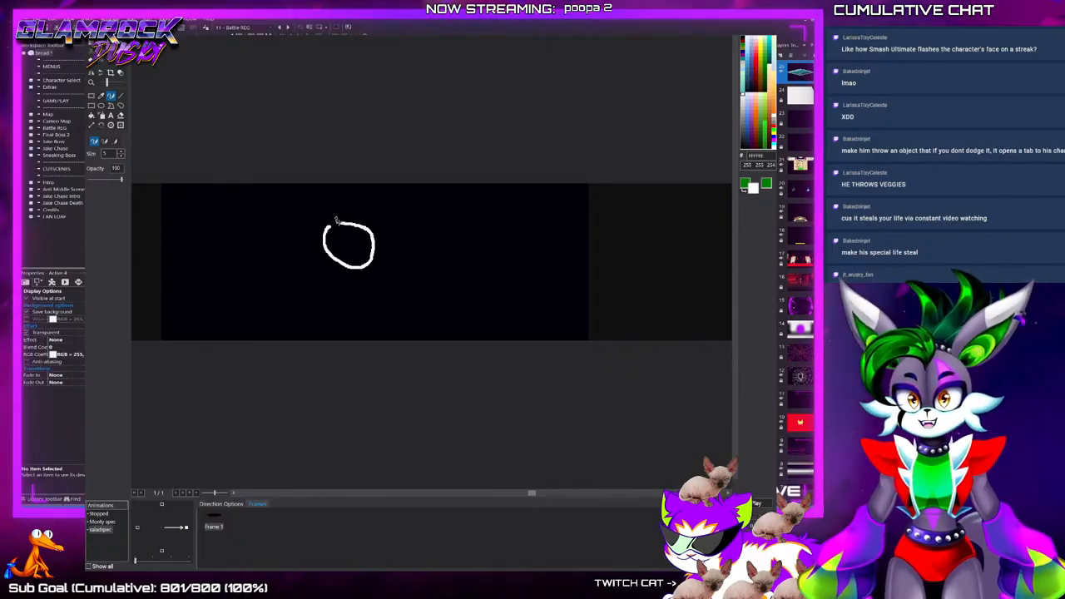
# Sketch a smiling cat with a size 5 brush, using white for head, body and legs and orange for the tail
pyautogui.moveTo(336, 221); pyautogui.dragTo(375, 242)
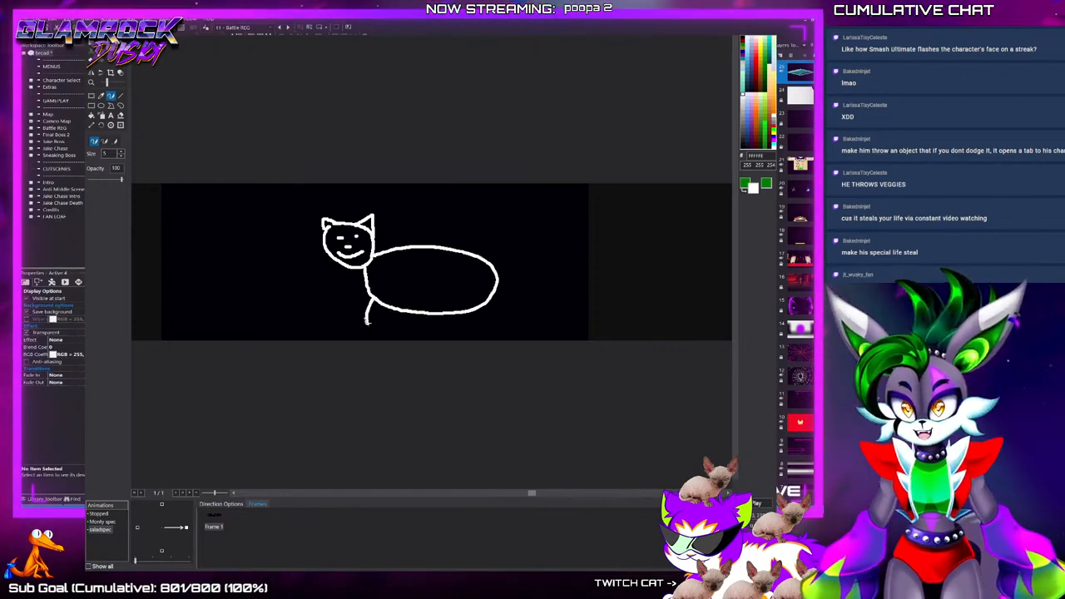
pyautogui.moveTo(367, 303); pyautogui.dragTo(400, 313)
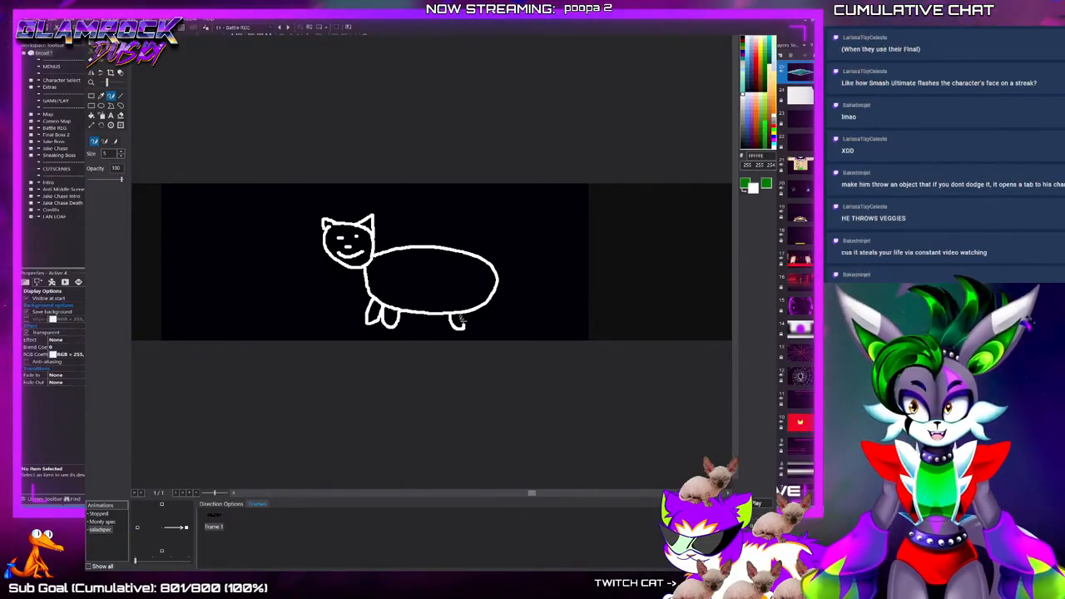
pyautogui.moveTo(476, 299); pyautogui.dragTo(491, 302)
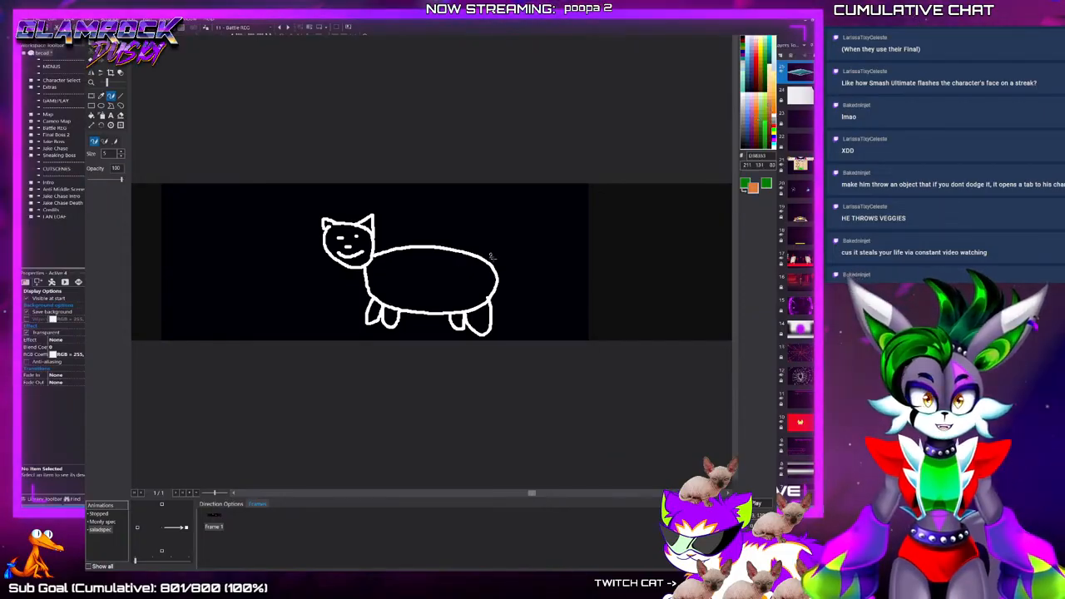
pyautogui.moveTo(491, 263)
pyautogui.mouseDown()
pyautogui.moveTo(502, 252)
pyautogui.moveTo(498, 268)
pyautogui.mouseUp()
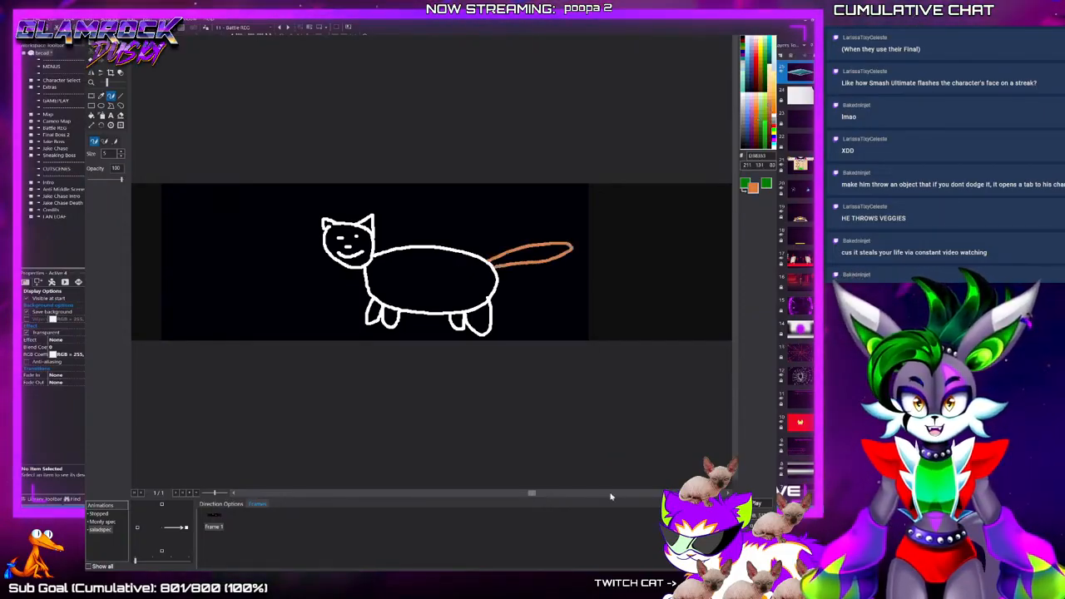
# Duplicate the cat frame three times to make four saladspec frames and save the animation
pyautogui.scroll(-1, 424, 352)
pyautogui.click(216, 527)
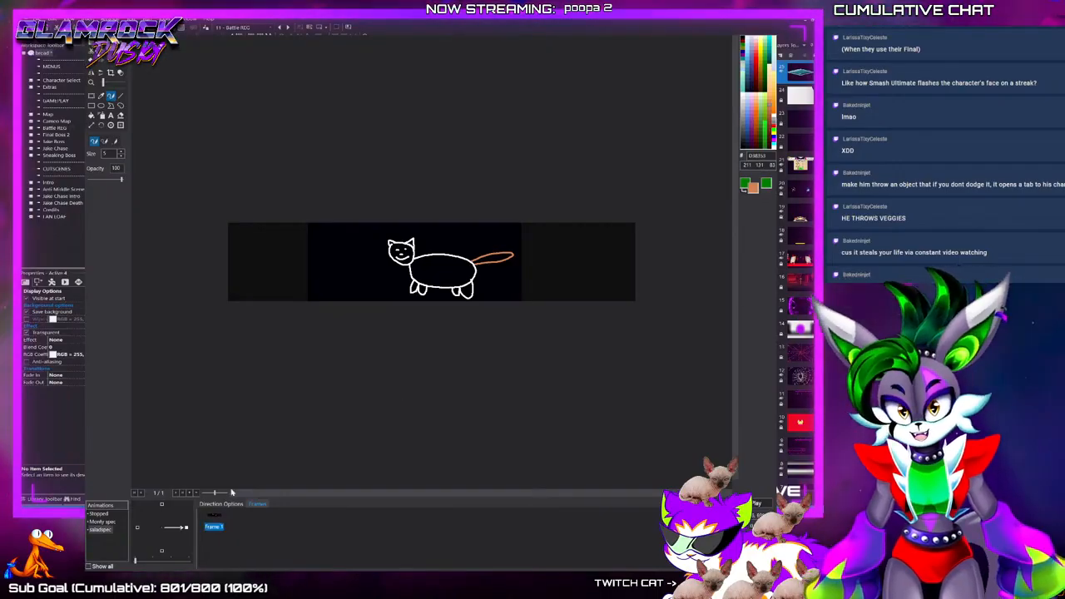
pyautogui.hotkey('ctrl', 'c')
pyautogui.click(308, 520)
pyautogui.hotkey('ctrl', 'v')
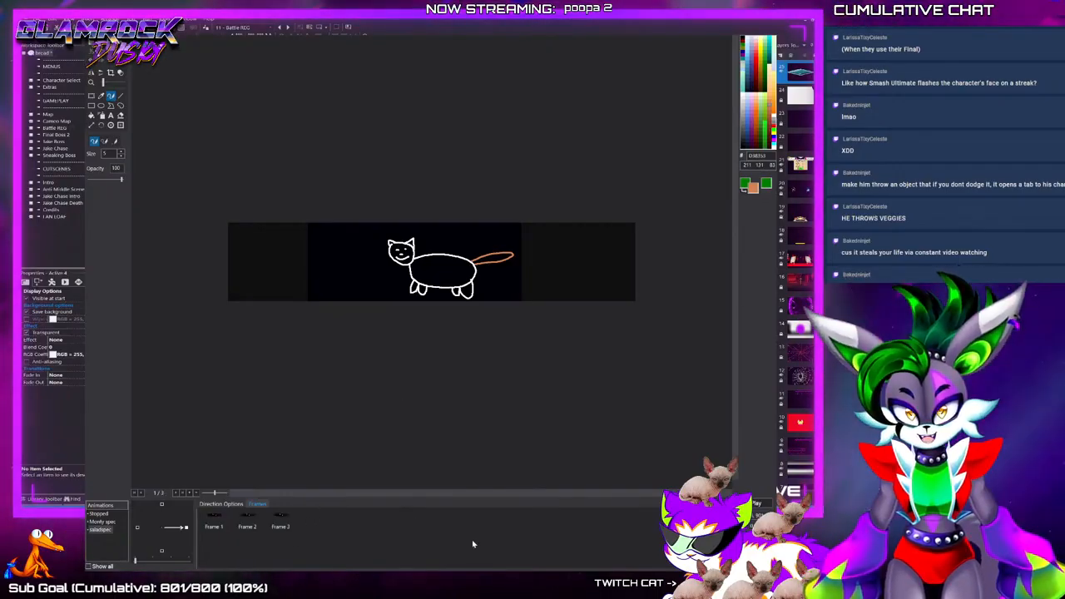
pyautogui.hotkey('ctrl', 'v')
pyautogui.scroll(3, 411, 367)
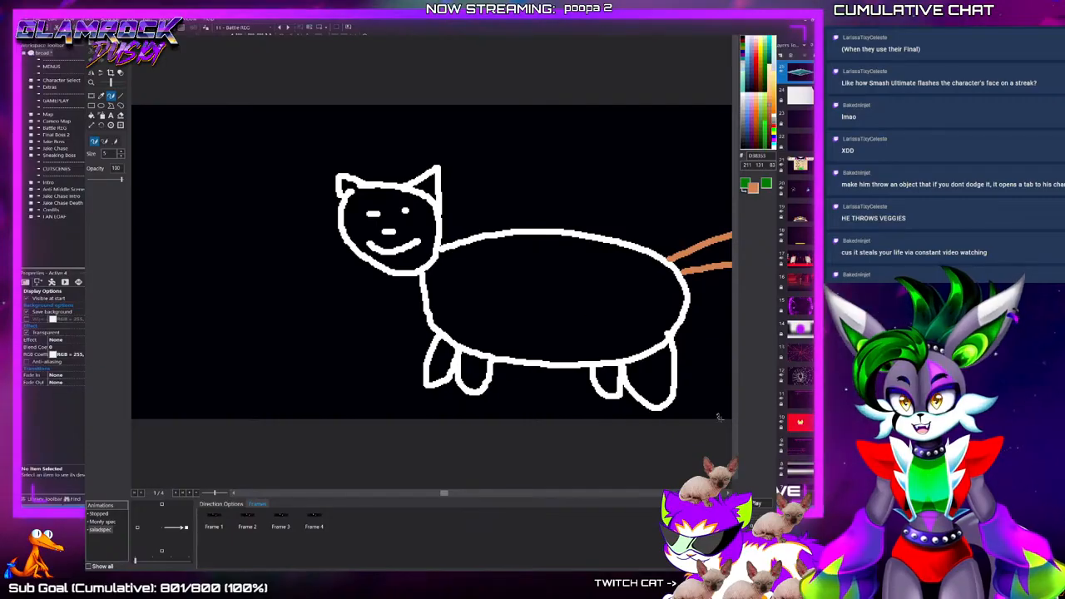
pyautogui.click(717, 560)
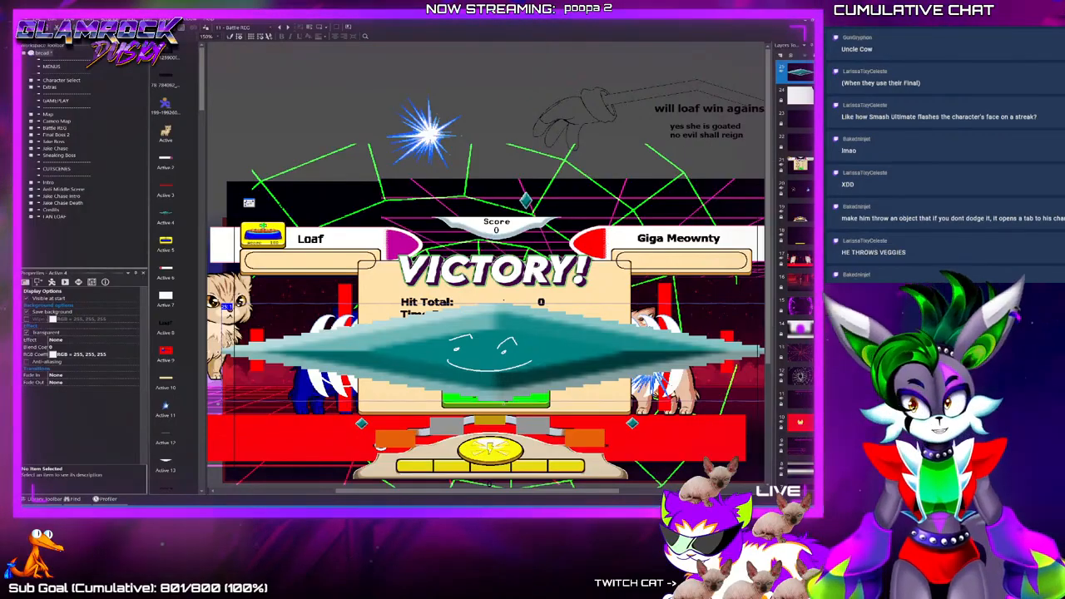
# Examine the SALAD block's actions across the object columns in the event editor, comparing them with Monty's block
pyautogui.scroll(-3, 486, 267)
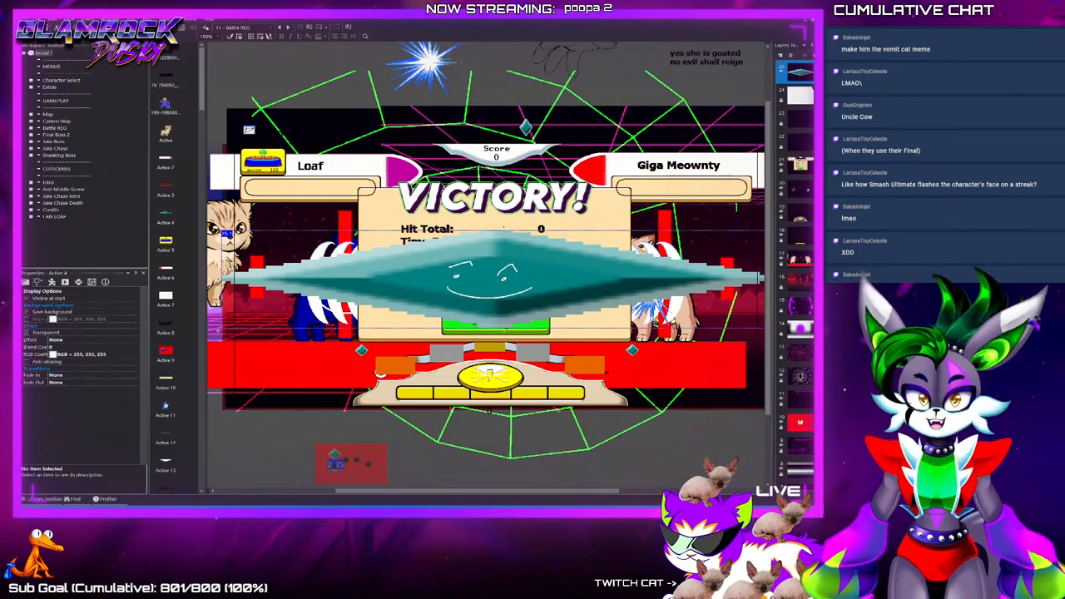
pyautogui.hotkey('ctrl', 'e')
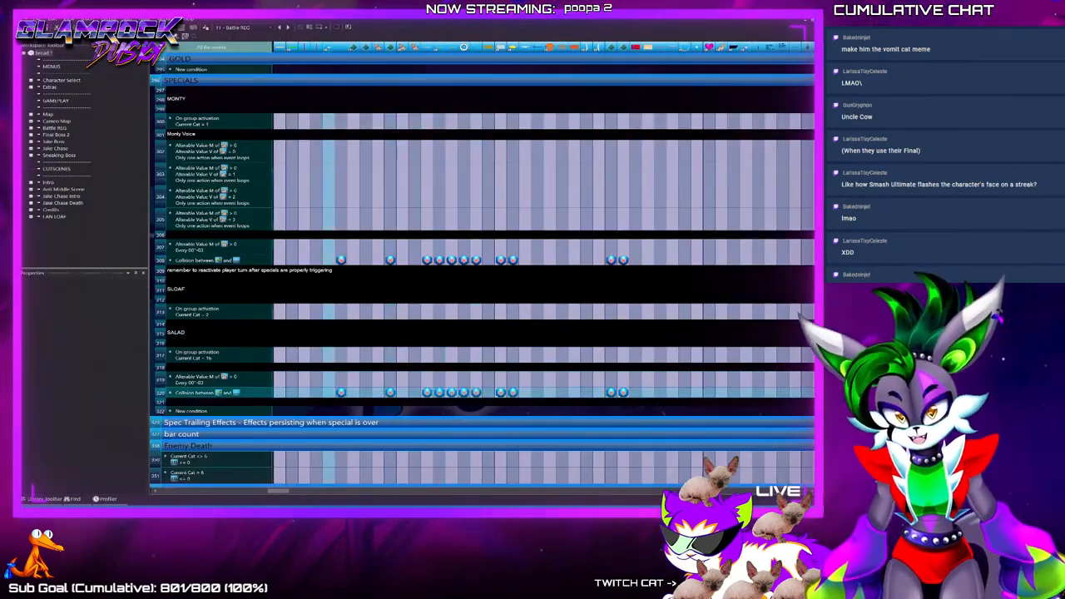
pyautogui.moveTo(278, 491); pyautogui.dragTo(179, 491)
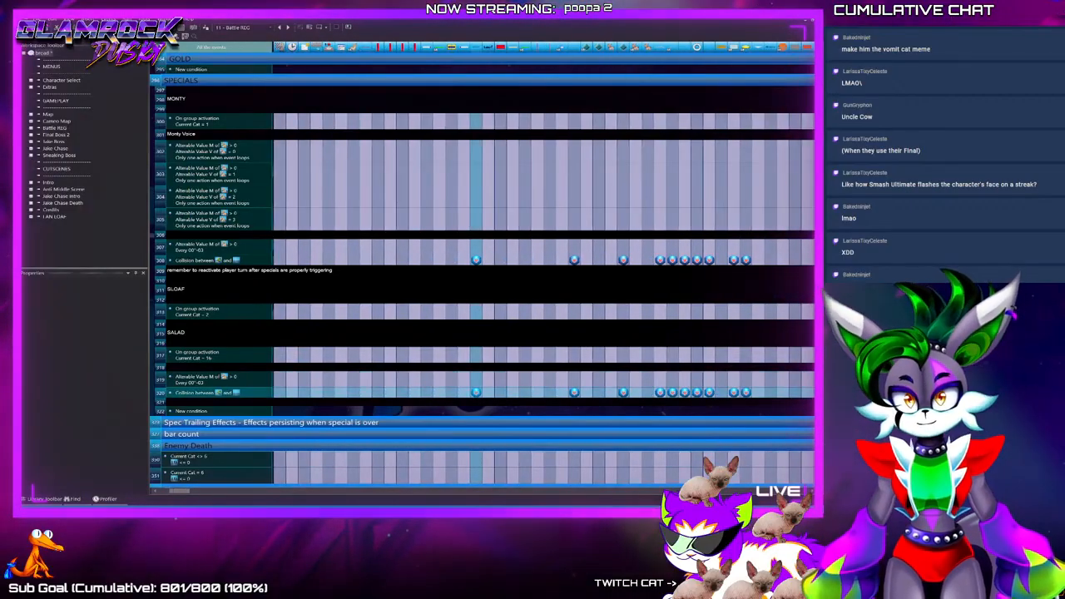
pyautogui.moveTo(179, 491); pyautogui.dragTo(169, 491)
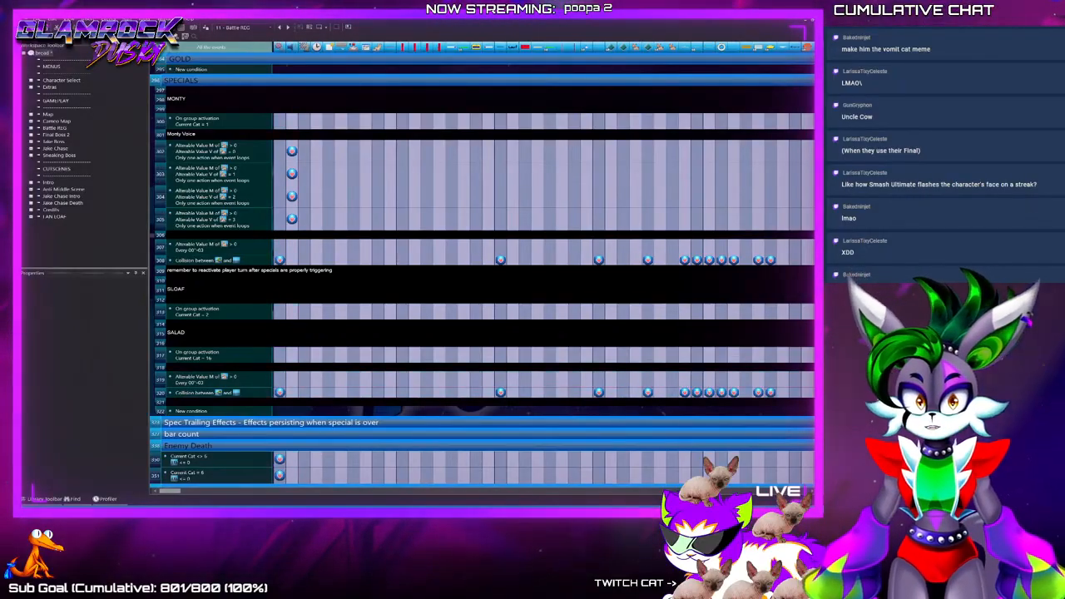
pyautogui.moveTo(169, 491); pyautogui.dragTo(528, 491)
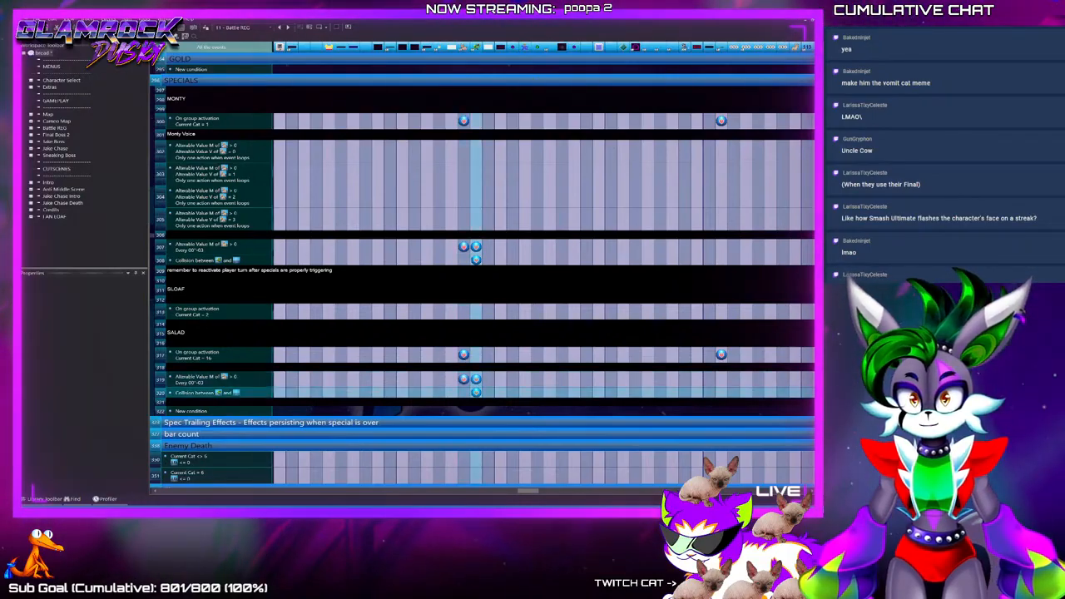
pyautogui.hscroll(-10, 541, 250)
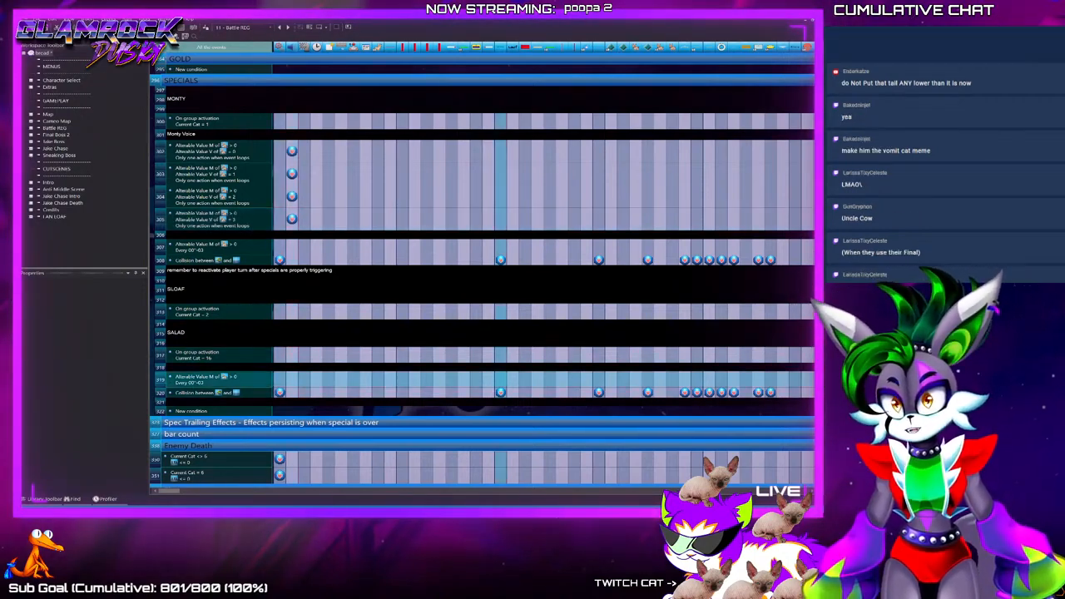
pyautogui.hscroll(5, 541, 274)
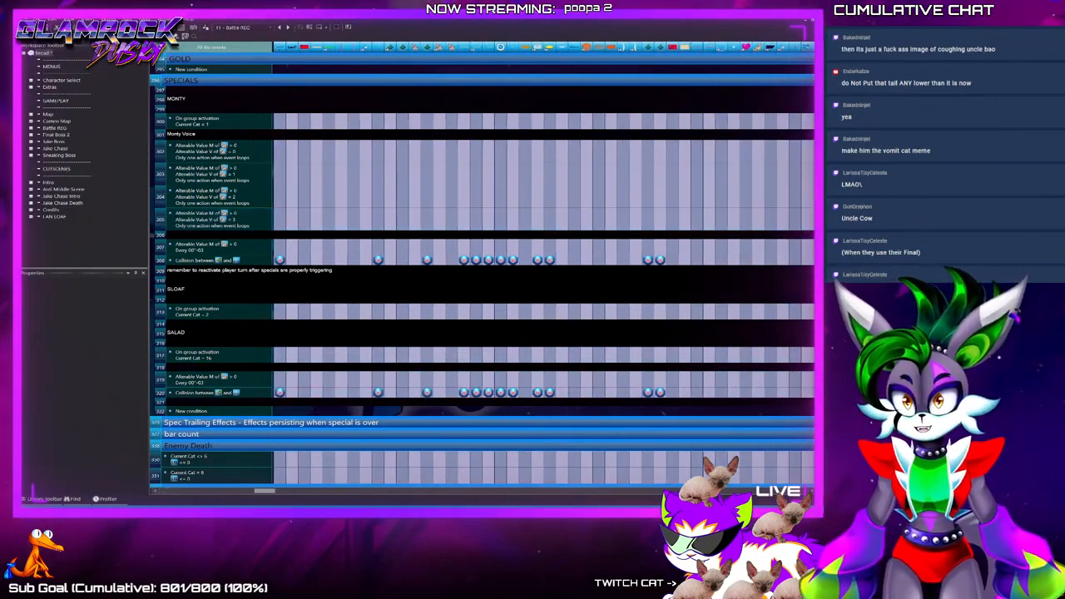
pyautogui.hscroll(4, 541, 274)
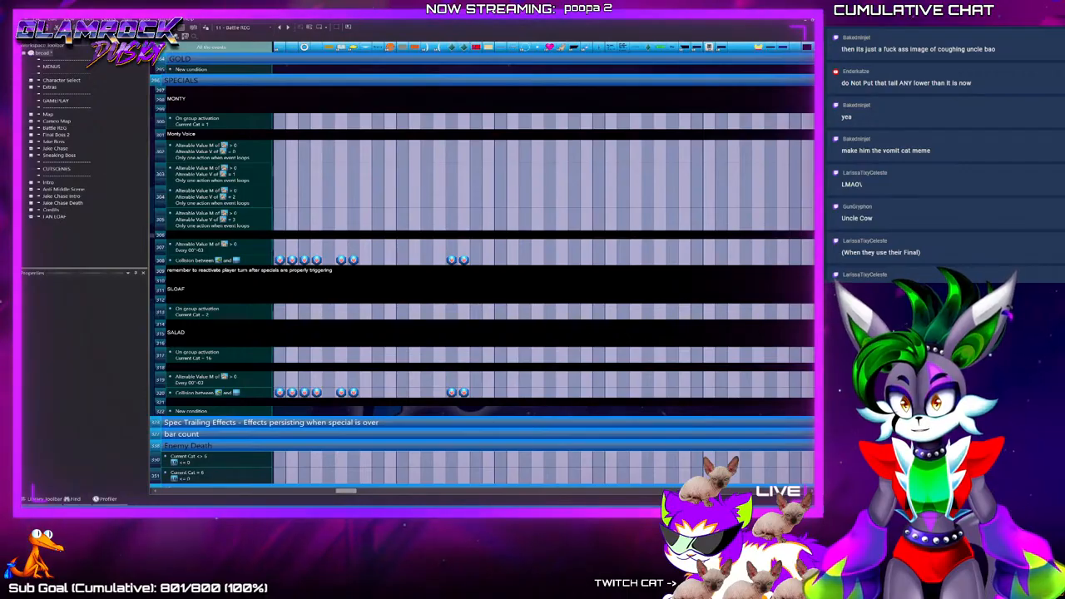
pyautogui.hscroll(8, 402, 354)
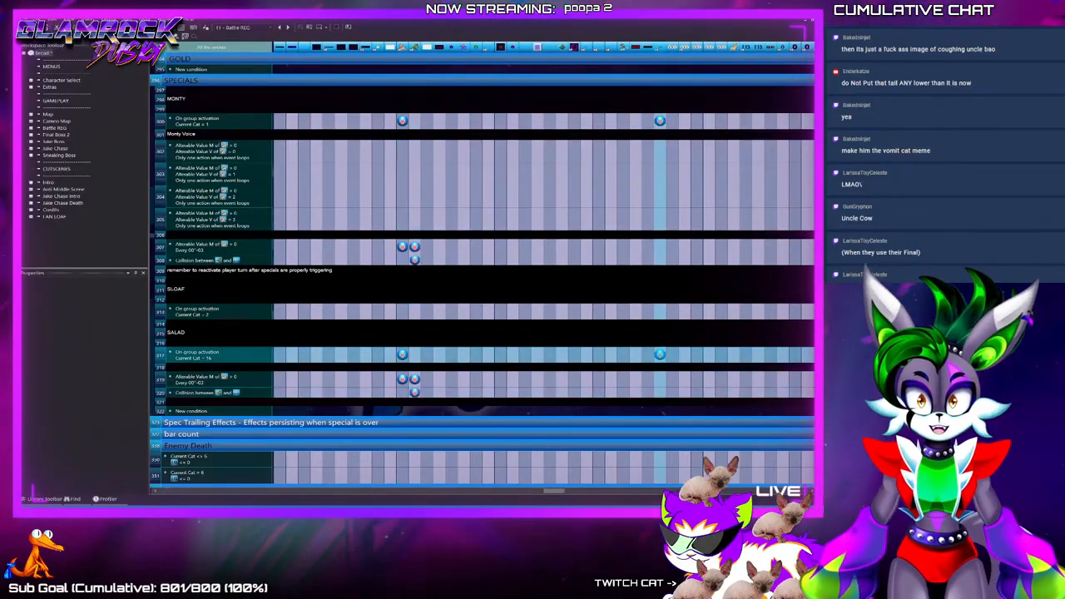
pyautogui.doubleClick(660, 354)
pyautogui.press('Escape')
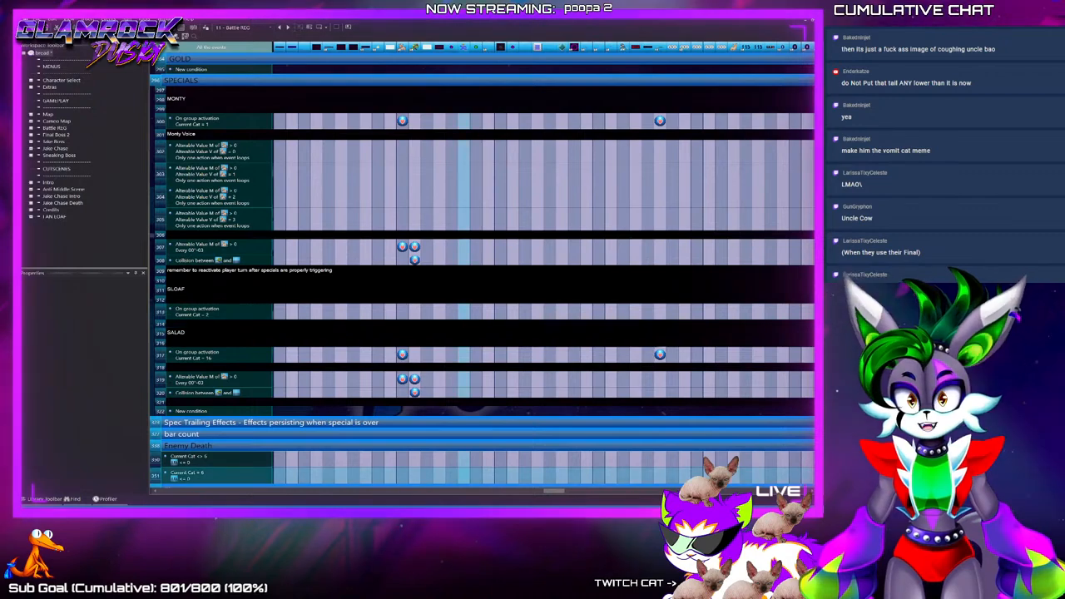
pyautogui.moveTo(554, 491)
pyautogui.mouseDown()
pyautogui.moveTo(685, 491)
pyautogui.moveTo(509, 491)
pyautogui.moveTo(553, 491)
pyautogui.mouseUp()
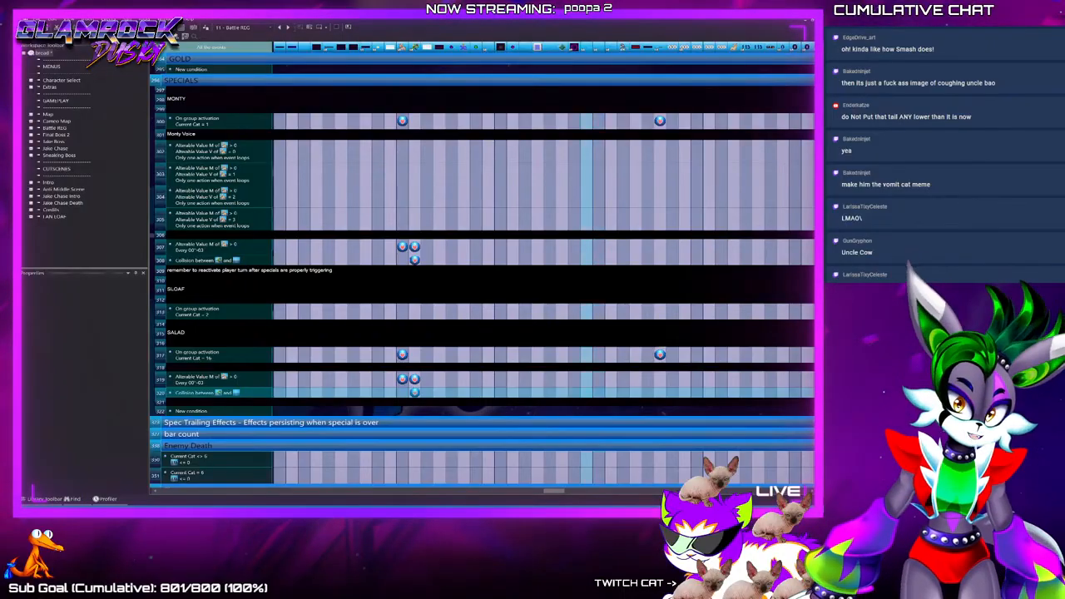
pyautogui.moveTo(555, 491)
pyautogui.mouseDown()
pyautogui.moveTo(572, 491)
pyautogui.moveTo(545, 491)
pyautogui.moveTo(555, 491)
pyautogui.mouseUp()
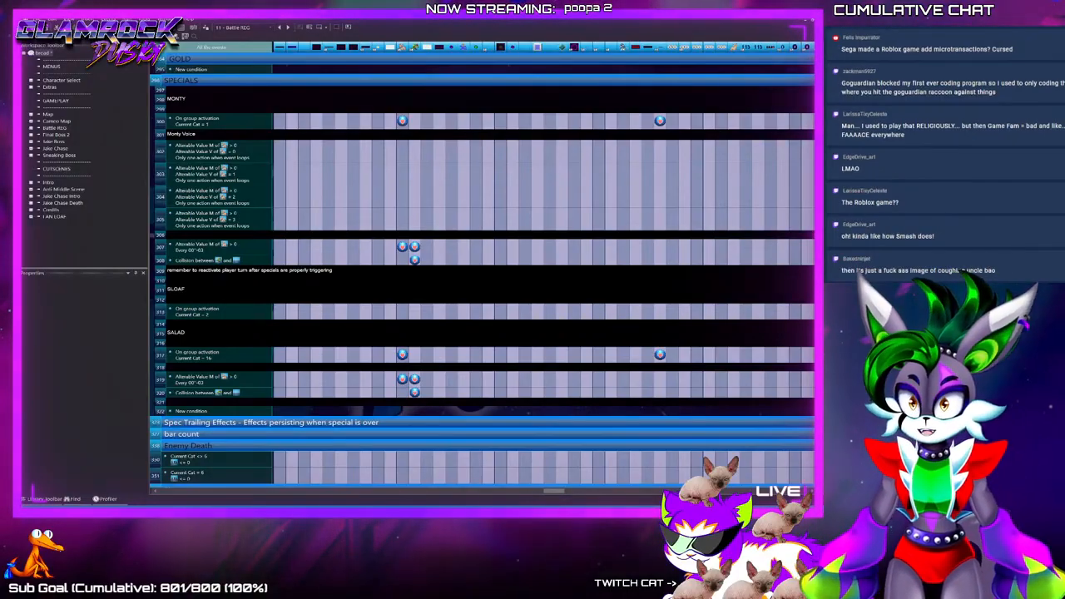
pyautogui.moveTo(553, 491); pyautogui.dragTo(590, 491)
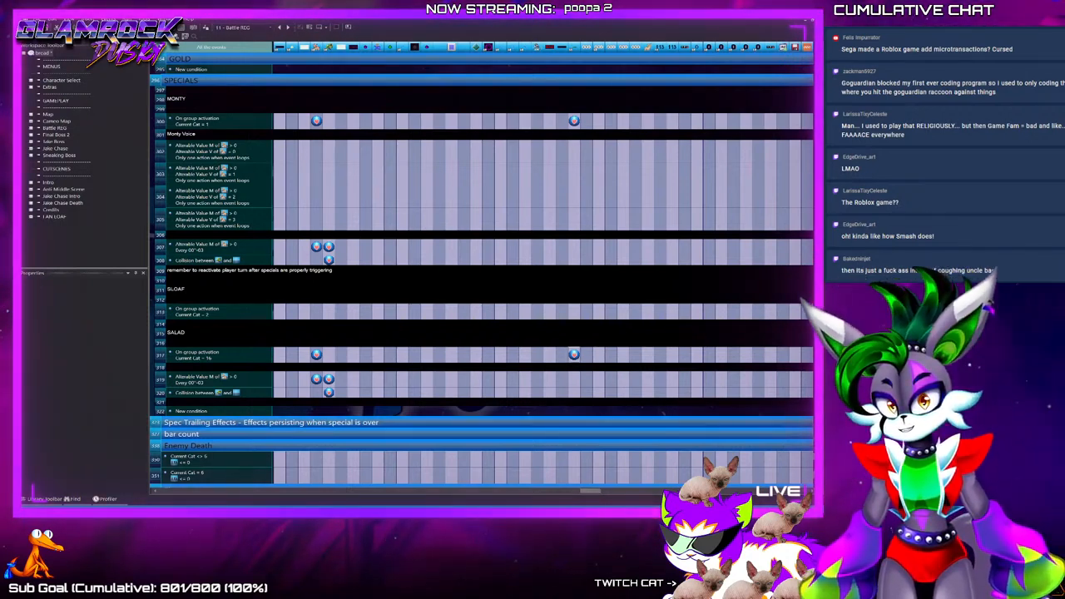
# Insert a new Active object on layer 17 in the empty area beside the Battle REG frame
pyautogui.hotkey('ctrl', 'm')
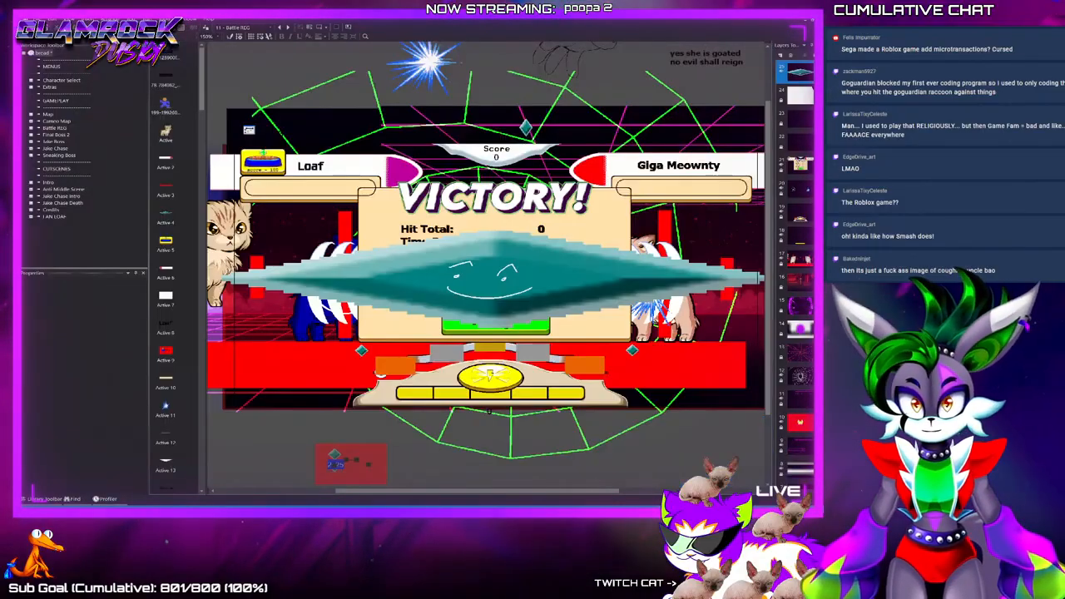
pyautogui.scroll(1, 488, 266)
pyautogui.hscroll(7, 488, 266)
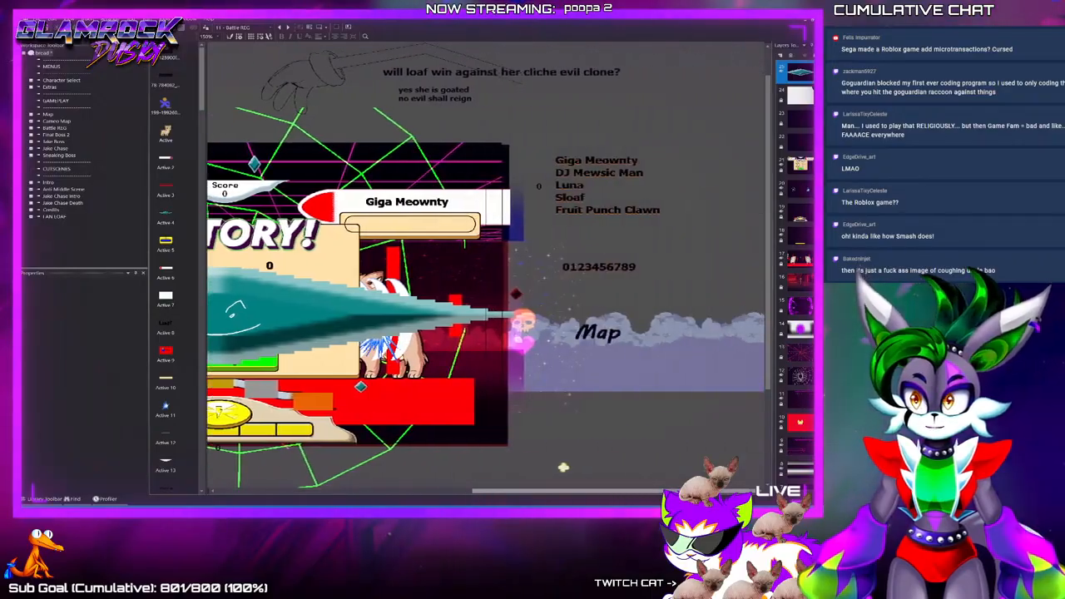
pyautogui.click(799, 259)
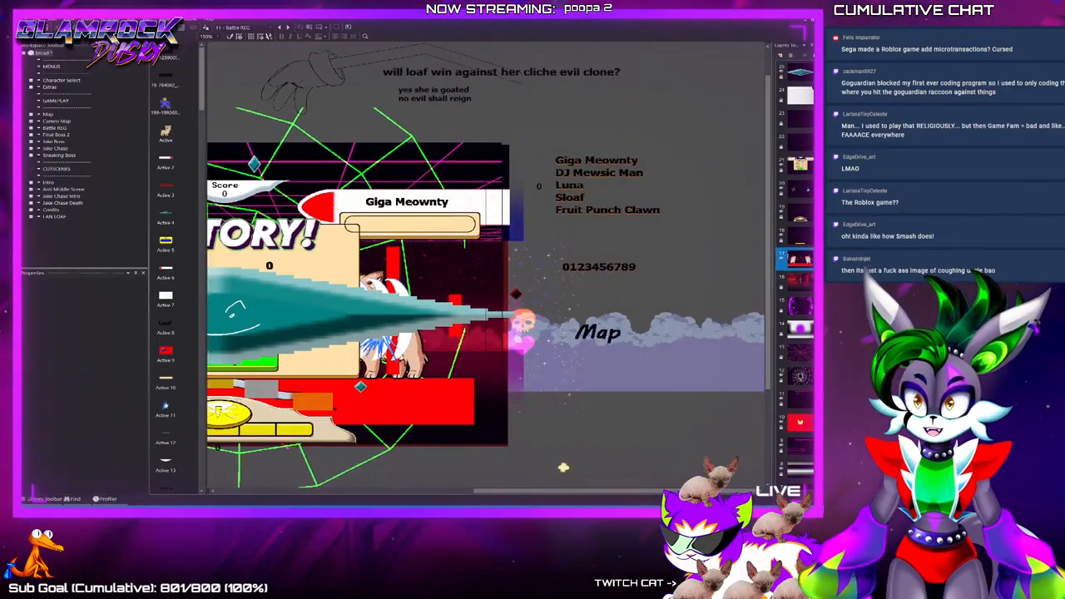
pyautogui.doubleClick(336, 150)
pyautogui.doubleClick(244, 72)
pyautogui.click(622, 280)
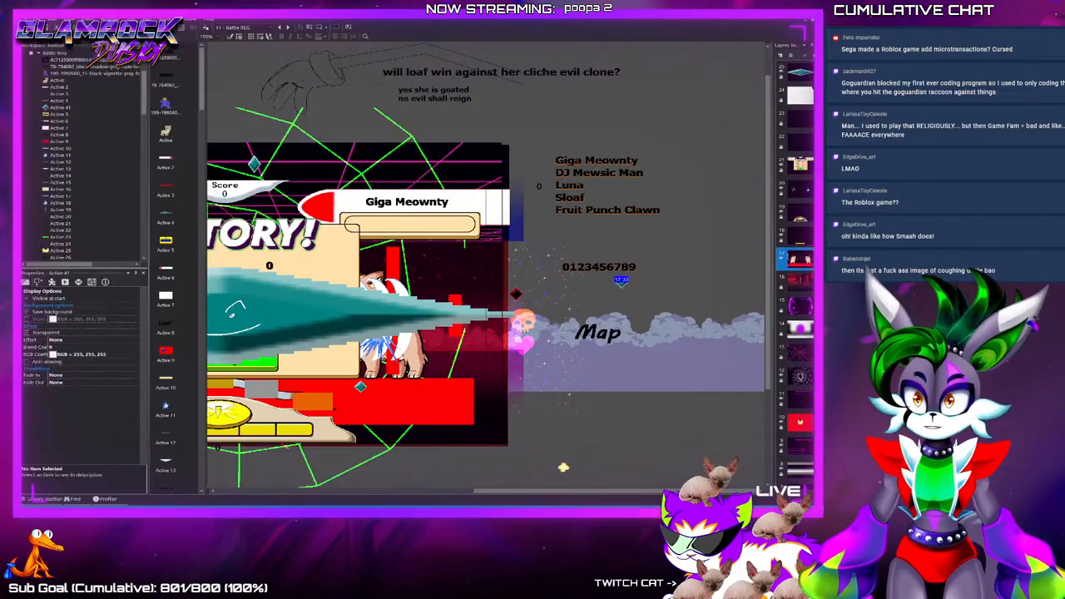
# Move the new diamond object to the empty space just below the Battle REG frame's lower-right corner
pyautogui.moveTo(622, 282); pyautogui.dragTo(583, 431)
pyautogui.moveTo(531, 491)
pyautogui.mouseDown()
pyautogui.moveTo(372, 491)
pyautogui.moveTo(531, 491)
pyautogui.mouseUp()
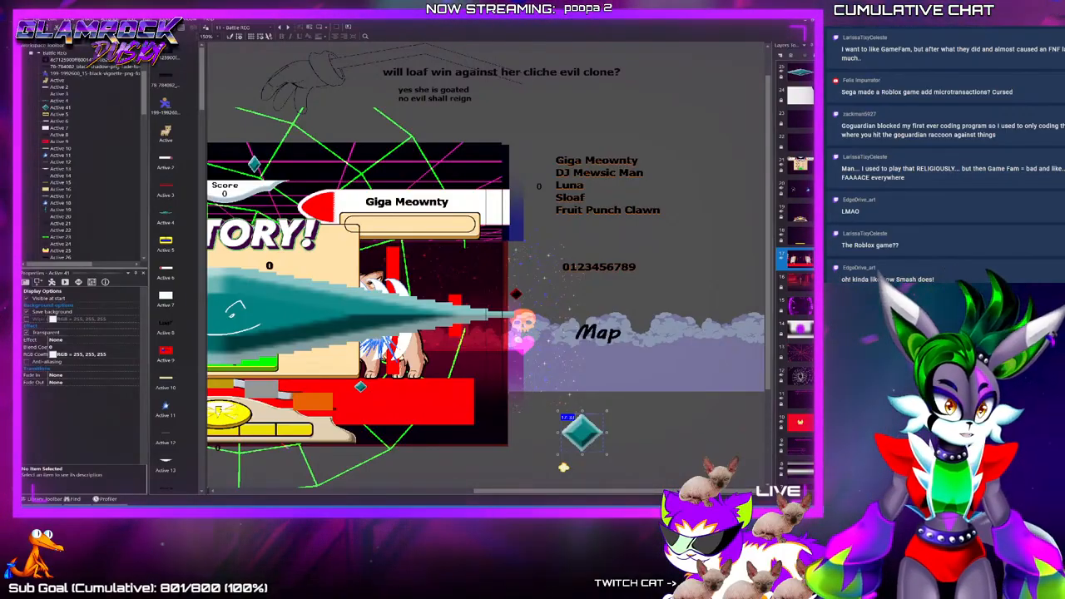
pyautogui.moveTo(582, 433); pyautogui.dragTo(612, 411)
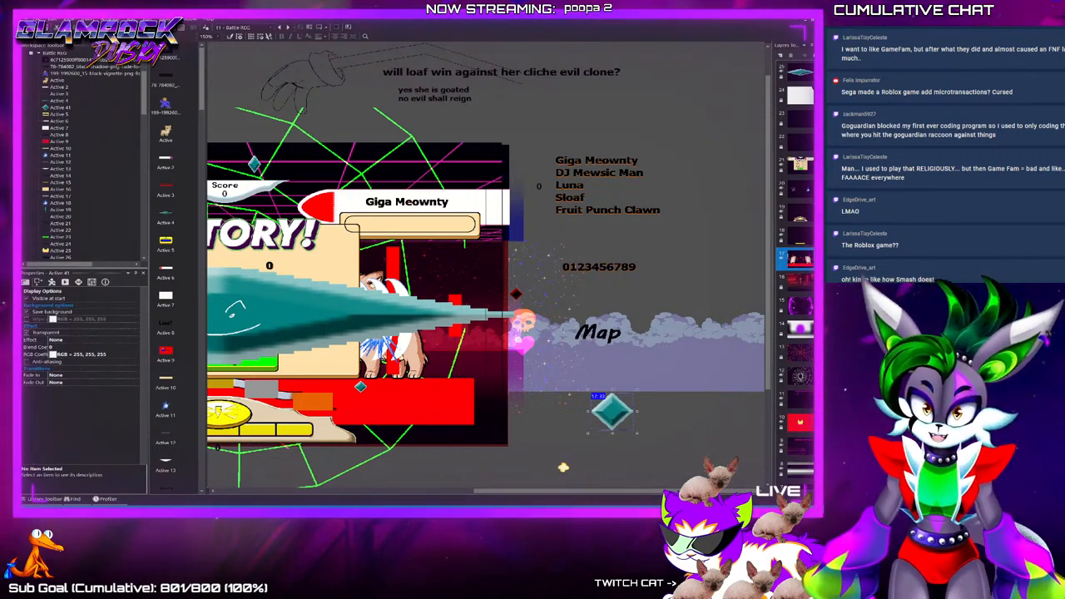
pyautogui.moveTo(612, 411); pyautogui.dragTo(492, 444)
pyautogui.click(493, 445)
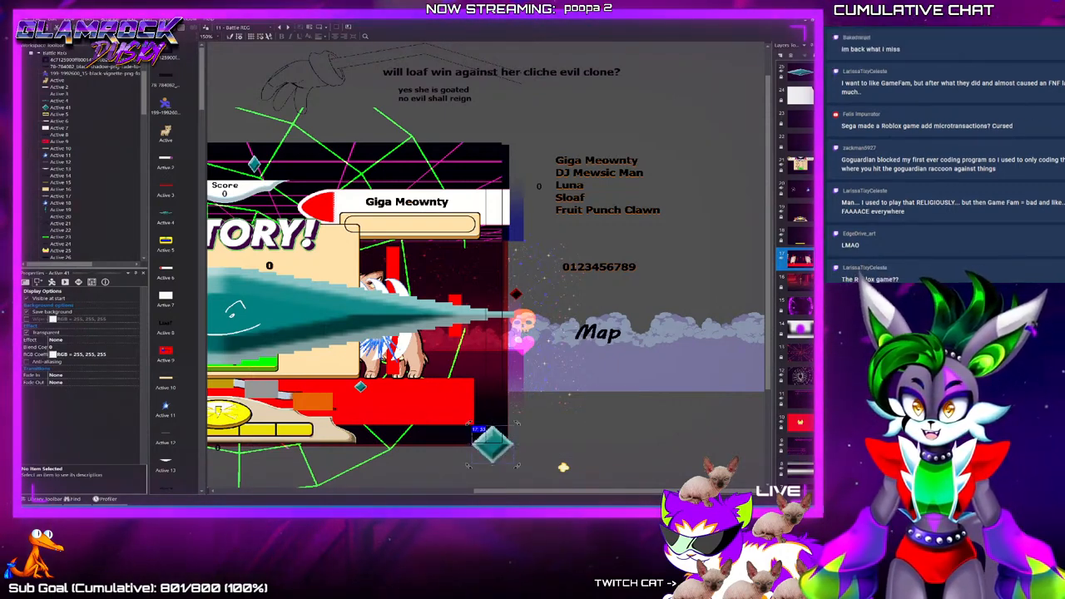
pyautogui.scroll(-2, 493, 445)
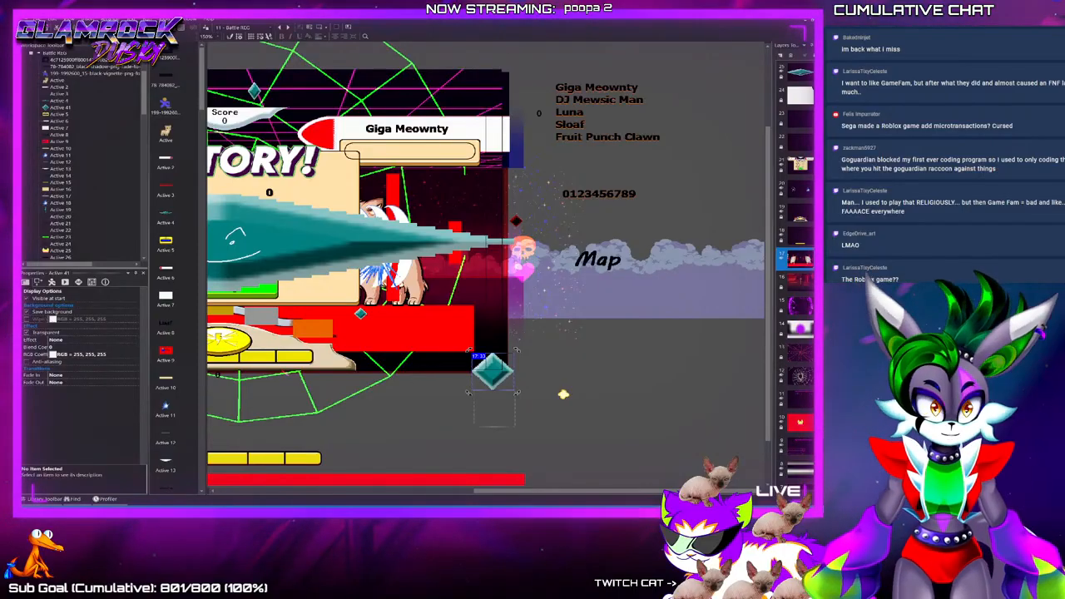
pyautogui.moveTo(492, 370); pyautogui.dragTo(493, 396)
pyautogui.click(532, 424)
pyautogui.click(493, 397)
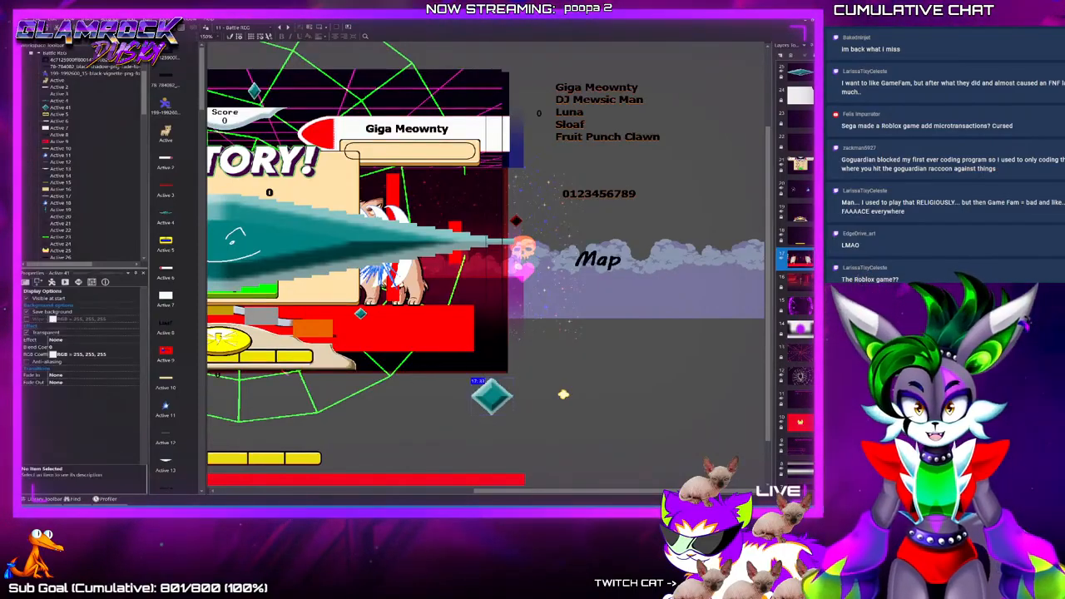
# Open the new object's animation and erase the whole diamond image from its first frame
pyautogui.doubleClick(492, 396)
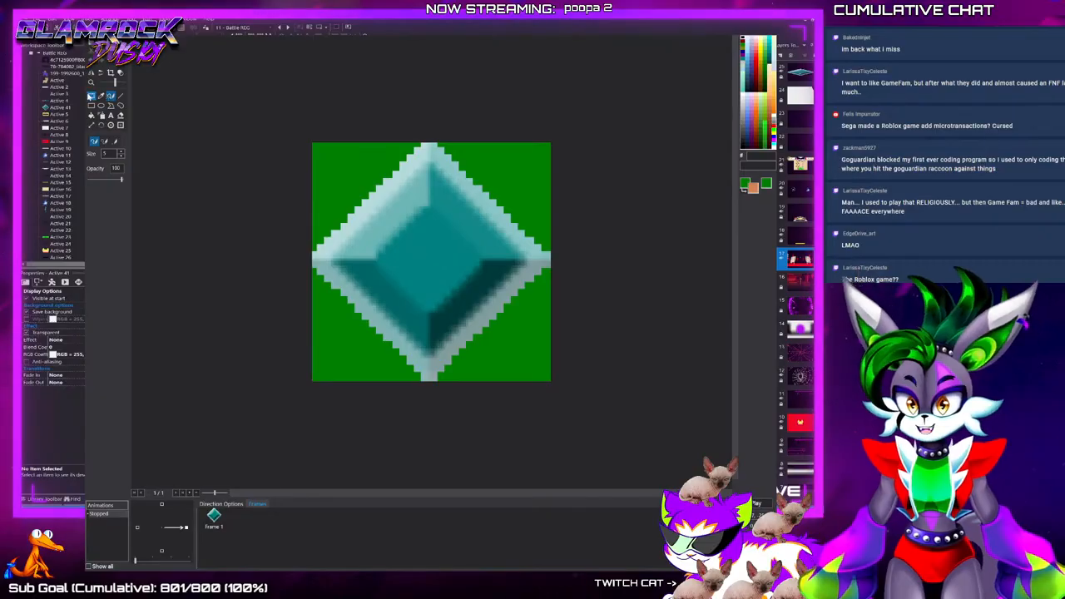
pyautogui.moveTo(243, 131); pyautogui.dragTo(611, 423)
pyautogui.moveTo(506, 350); pyautogui.dragTo(198, 333)
# Draw a large bright green number 1 on the first frame with a size 8 brush
pyautogui.click(111, 96)
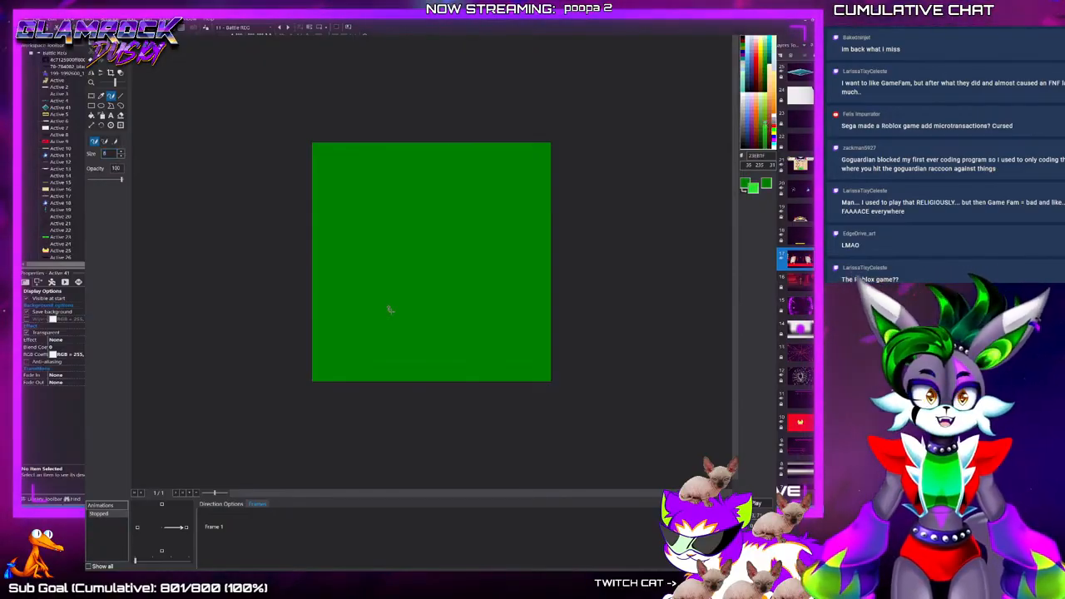
pyautogui.moveTo(374, 258)
pyautogui.mouseDown()
pyautogui.moveTo(440, 195)
pyautogui.moveTo(428, 342)
pyautogui.moveTo(356, 354)
pyautogui.moveTo(499, 352)
pyautogui.mouseUp()
pyautogui.moveTo(373, 261)
pyautogui.mouseDown()
pyautogui.moveTo(449, 218)
pyautogui.moveTo(428, 336)
pyautogui.moveTo(421, 239)
pyautogui.mouseUp()
pyautogui.moveTo(466, 198)
pyautogui.mouseDown()
pyautogui.moveTo(453, 337)
pyautogui.moveTo(454, 270)
pyautogui.mouseUp()
pyautogui.moveTo(357, 340)
pyautogui.mouseDown()
pyautogui.moveTo(474, 335)
pyautogui.moveTo(495, 346)
pyautogui.mouseUp()
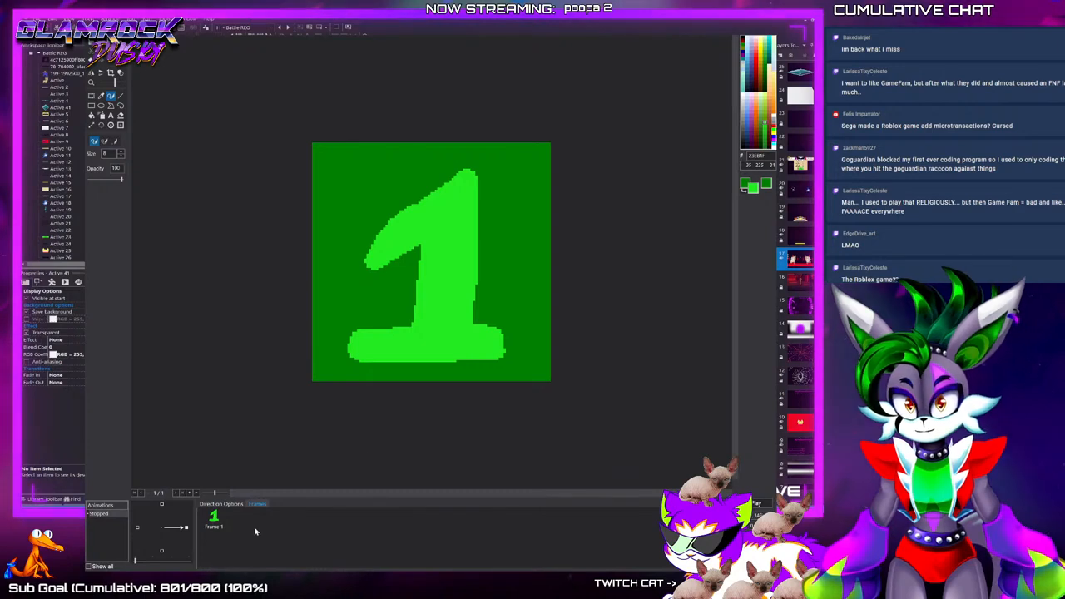
# Add frames 2 and 3 and draw a bright green number 2 and number 3 on them with a size 12 brush
pyautogui.press('Insert')
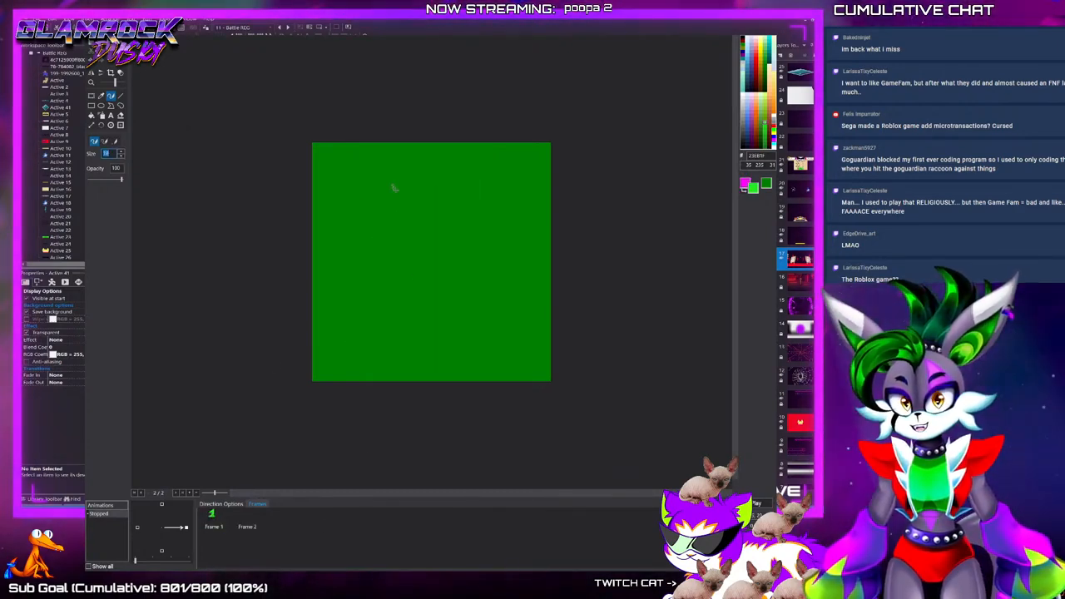
pyautogui.moveTo(389, 193)
pyautogui.mouseDown()
pyautogui.moveTo(381, 200)
pyautogui.moveTo(454, 275)
pyautogui.moveTo(366, 345)
pyautogui.moveTo(491, 336)
pyautogui.mouseUp()
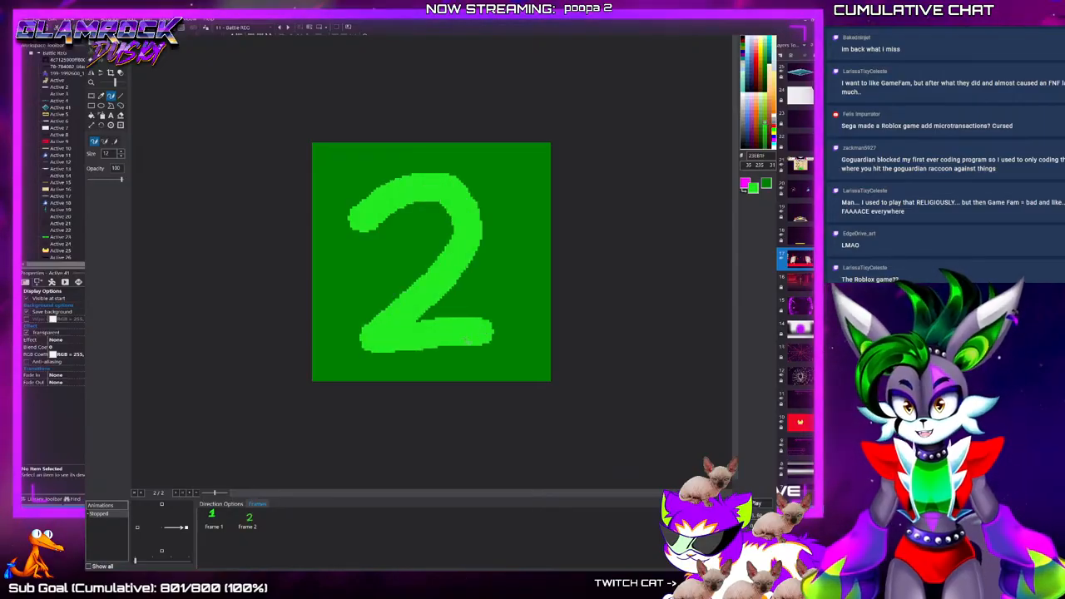
pyautogui.click(248, 521)
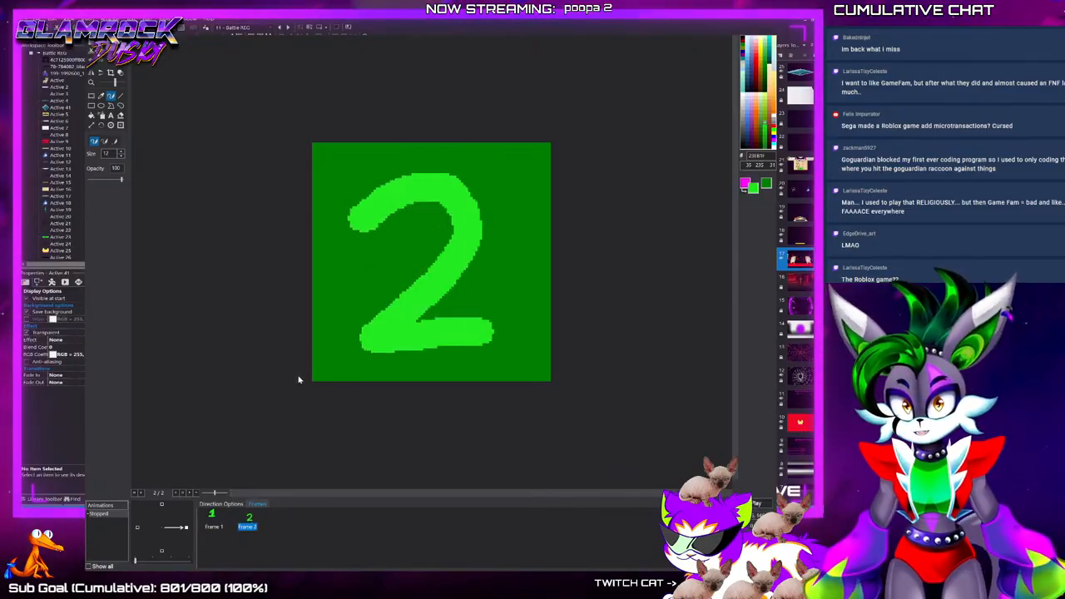
pyautogui.press('Insert')
pyautogui.click(278, 517)
pyautogui.moveTo(377, 218)
pyautogui.mouseDown()
pyautogui.moveTo(436, 196)
pyautogui.moveTo(392, 287)
pyautogui.moveTo(379, 359)
pyautogui.moveTo(360, 323)
pyautogui.mouseUp()
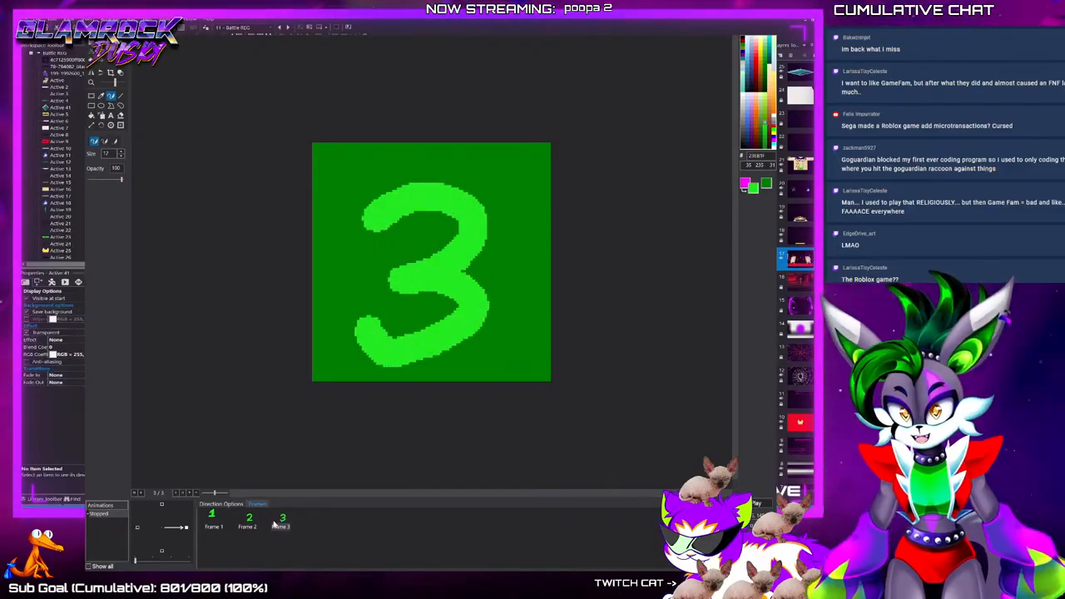
# Add frames 4 and 5 and draw a bright green number 4 and number 5 on them with a size 14 brush
pyautogui.press('Insert')
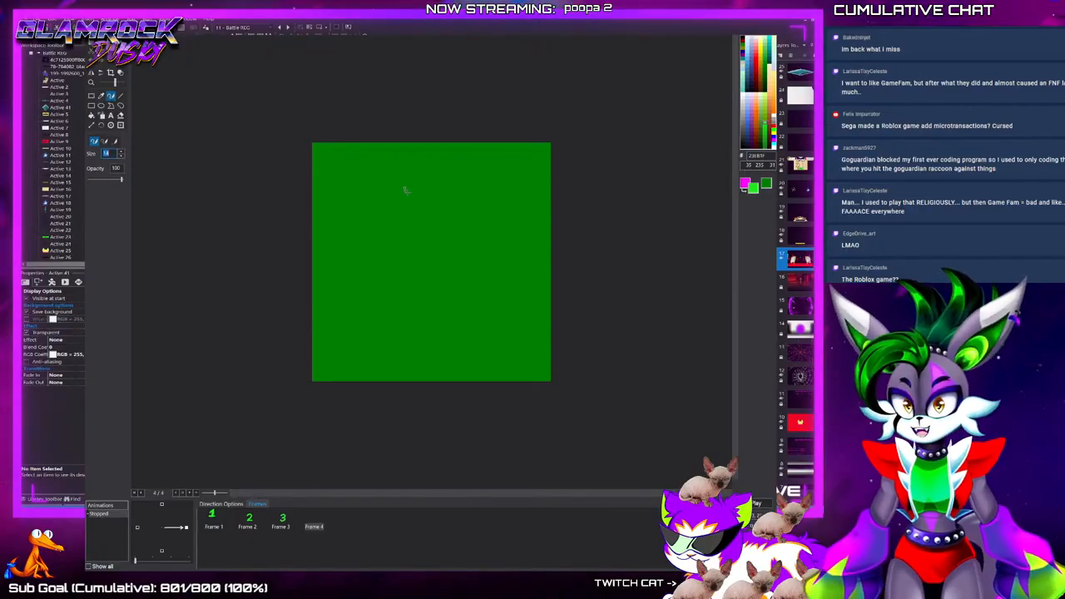
pyautogui.moveTo(378, 176)
pyautogui.mouseDown()
pyautogui.moveTo(376, 204)
pyautogui.moveTo(506, 276)
pyautogui.moveTo(516, 271)
pyautogui.mouseUp()
pyautogui.moveTo(470, 158); pyautogui.dragTo(480, 361)
pyautogui.press('Insert')
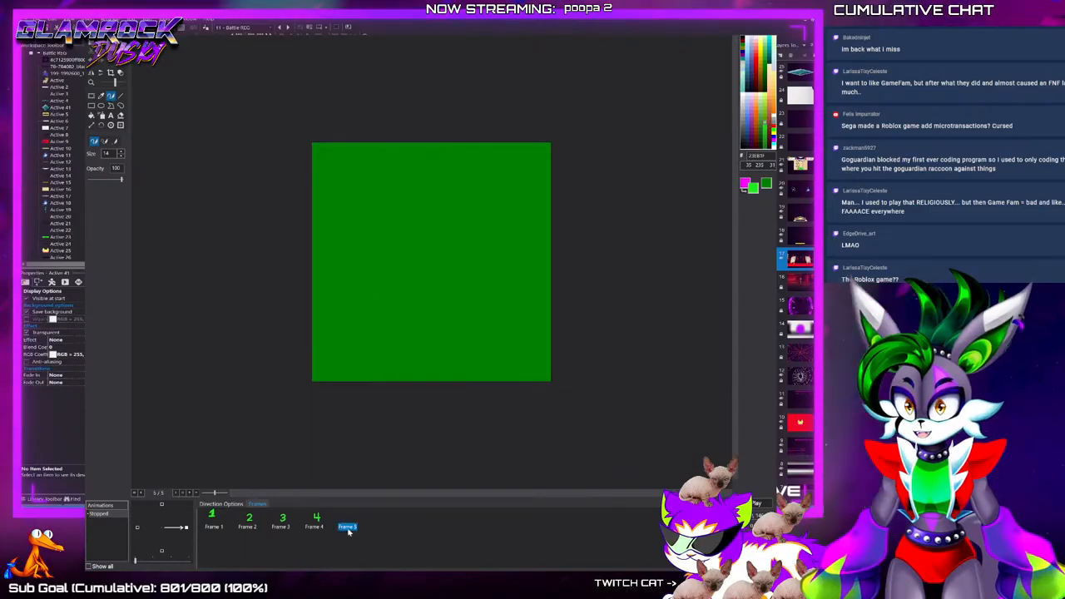
pyautogui.moveTo(463, 185)
pyautogui.mouseDown()
pyautogui.moveTo(444, 178)
pyautogui.moveTo(383, 300)
pyautogui.moveTo(463, 346)
pyautogui.moveTo(359, 348)
pyautogui.mouseUp()
pyautogui.click(317, 518)
pyautogui.click(350, 518)
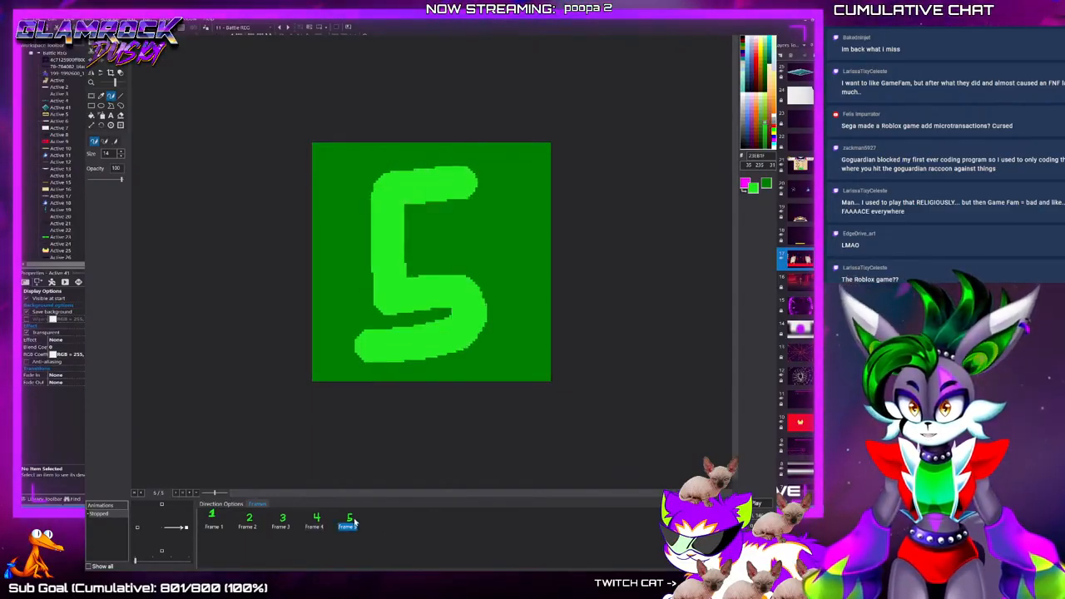
# Centre the hot spot of the five number frames at 50, 50 and save the animation
pyautogui.click(110, 125)
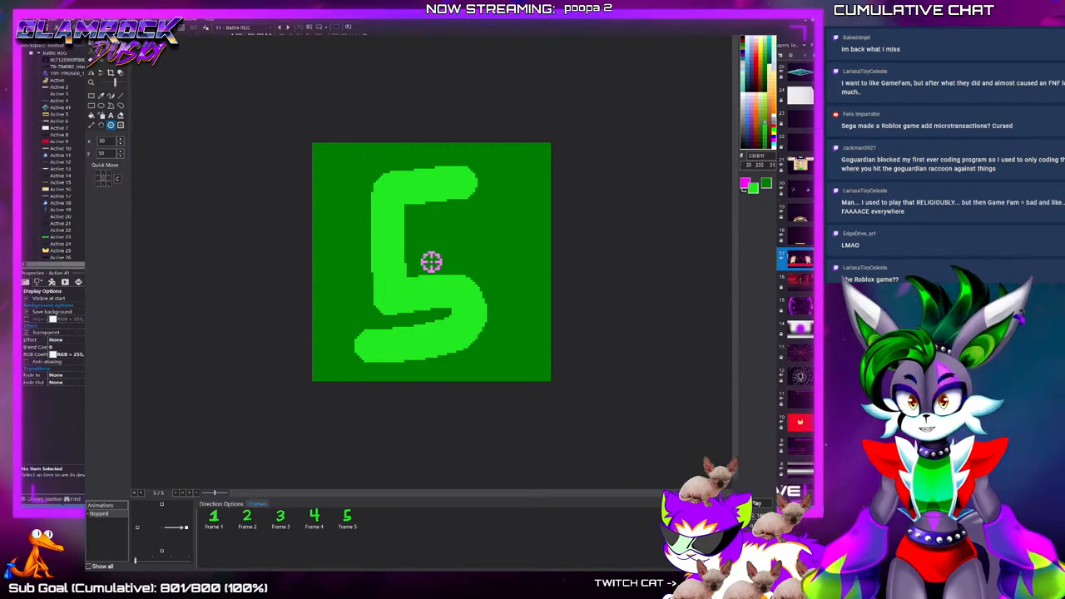
pyautogui.press('Return')
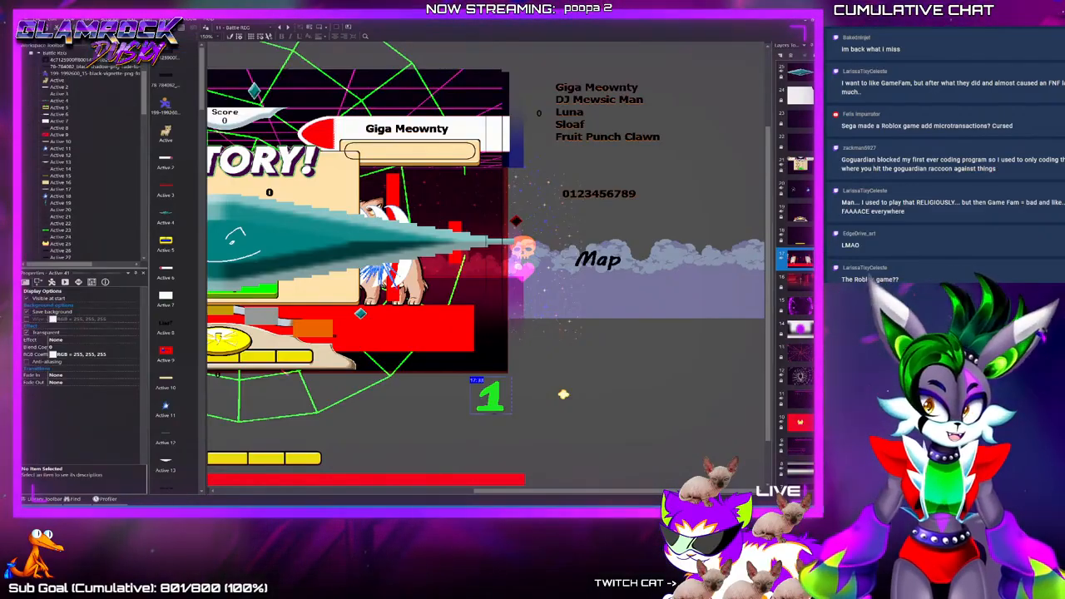
pyautogui.press('Escape')
pyautogui.scroll(3, 487, 267)
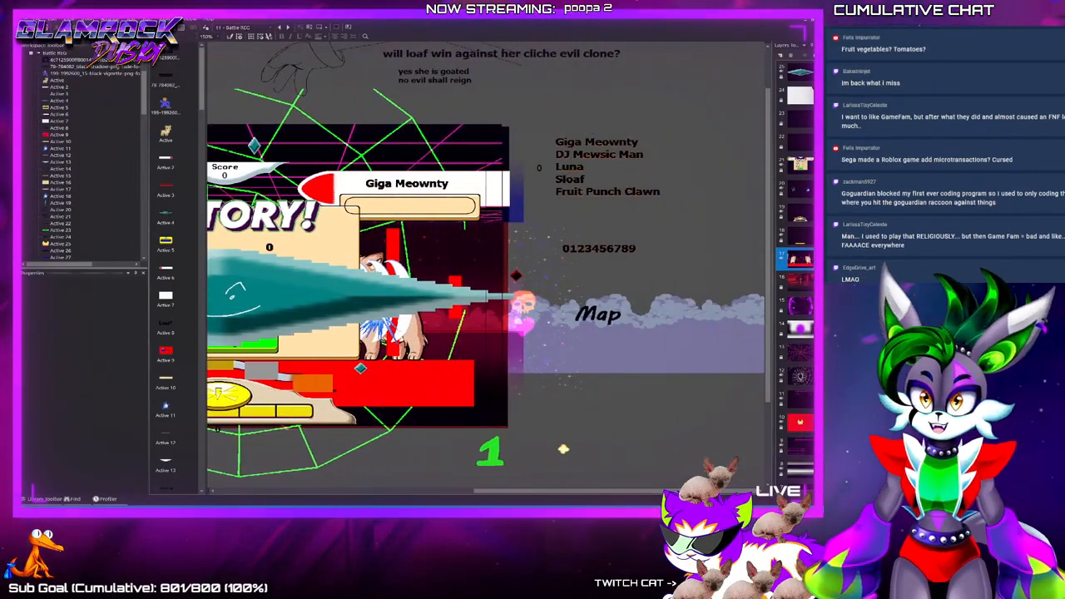
# In the SALAD block's Every 00"-03 event, make Enemy Cat launch the vegetable object in Enemy Cat's direction
pyautogui.hotkey('ctrl', 'e')
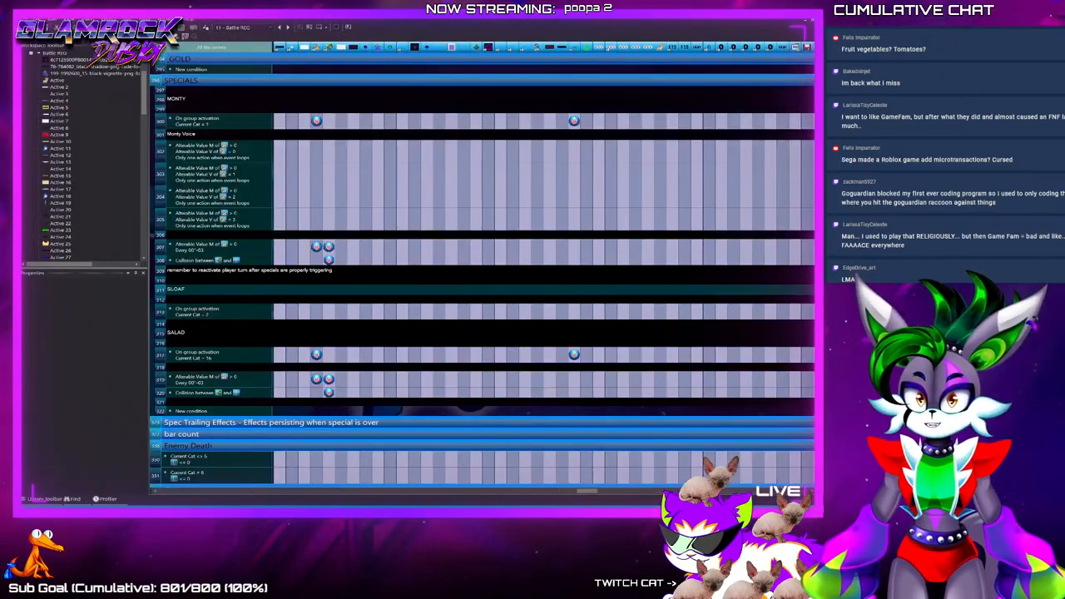
pyautogui.scroll(-2, 463, 395)
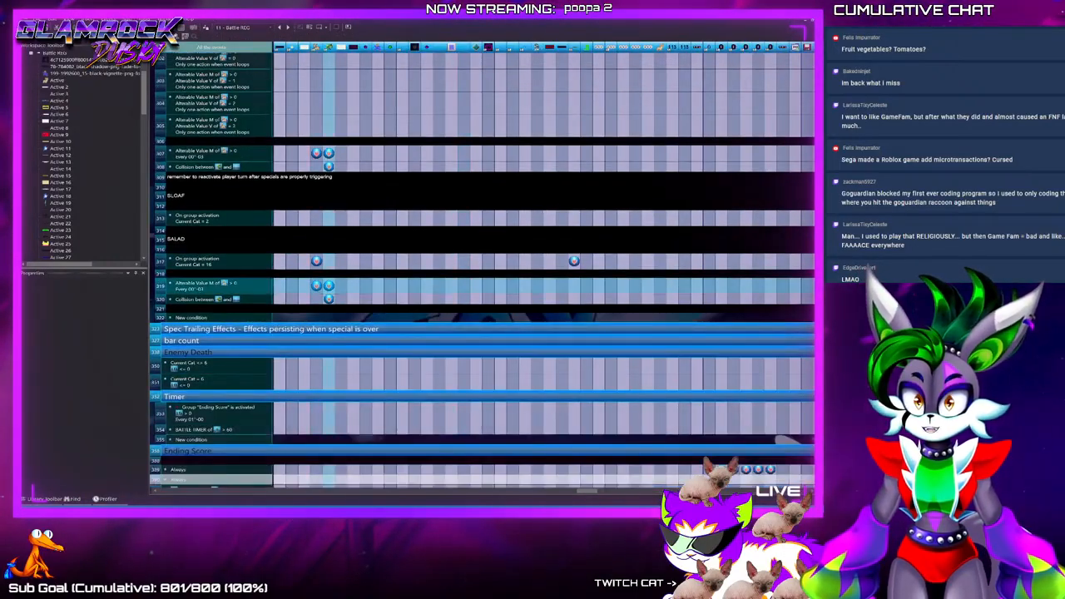
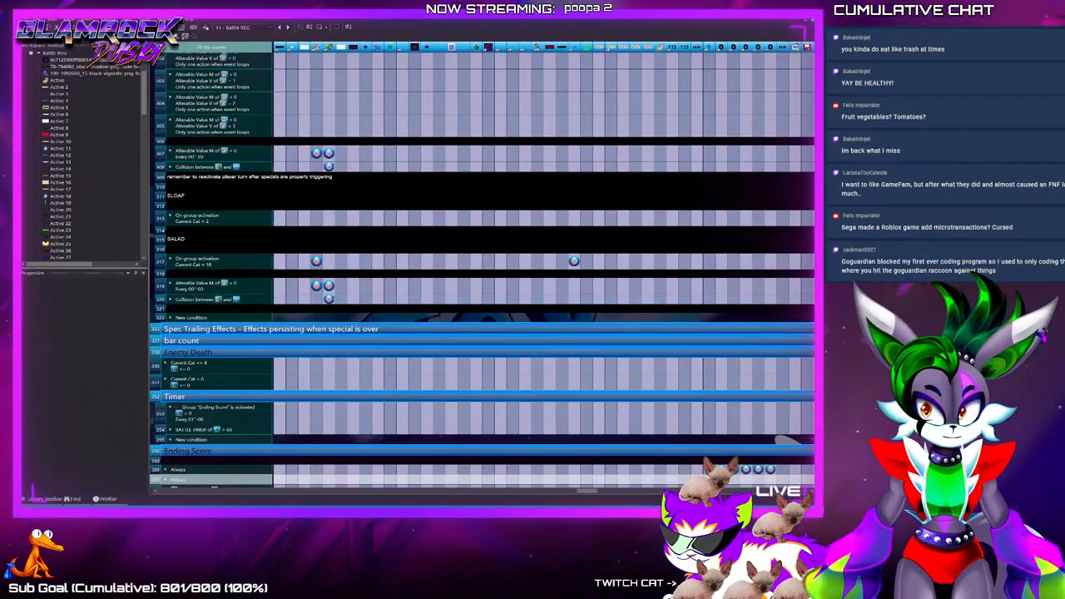
pyautogui.scroll(2, 402, 325)
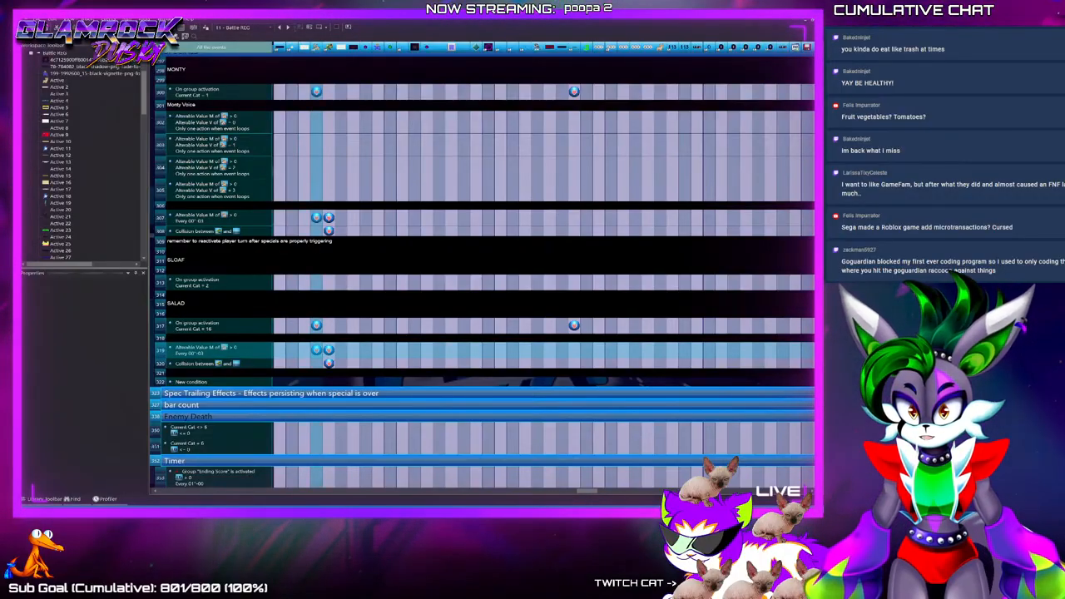
pyautogui.moveTo(229, 68); pyautogui.dragTo(231, 127)
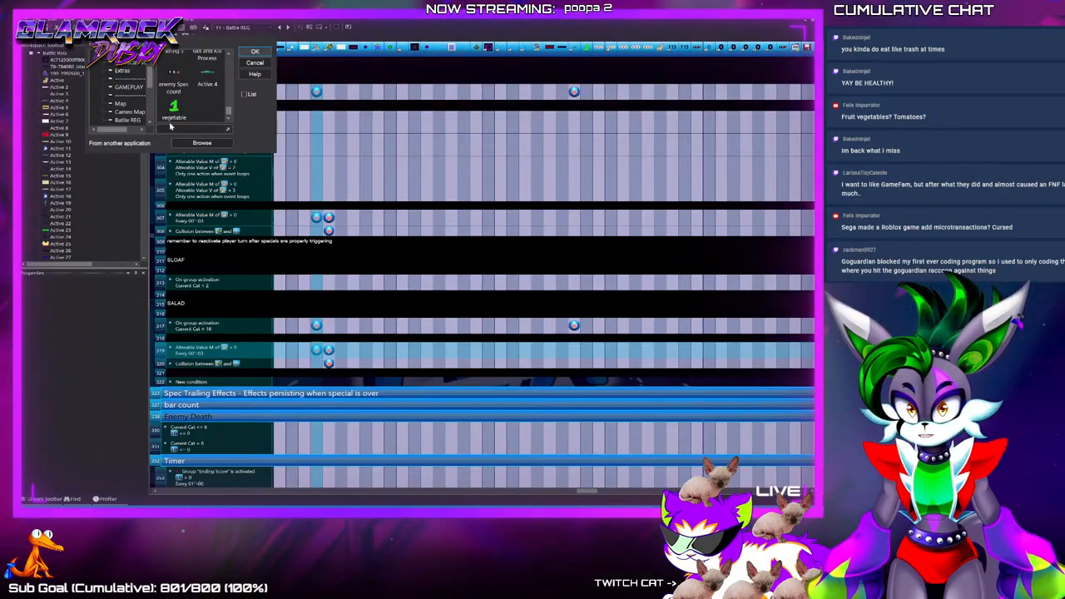
pyautogui.doubleClick(177, 110)
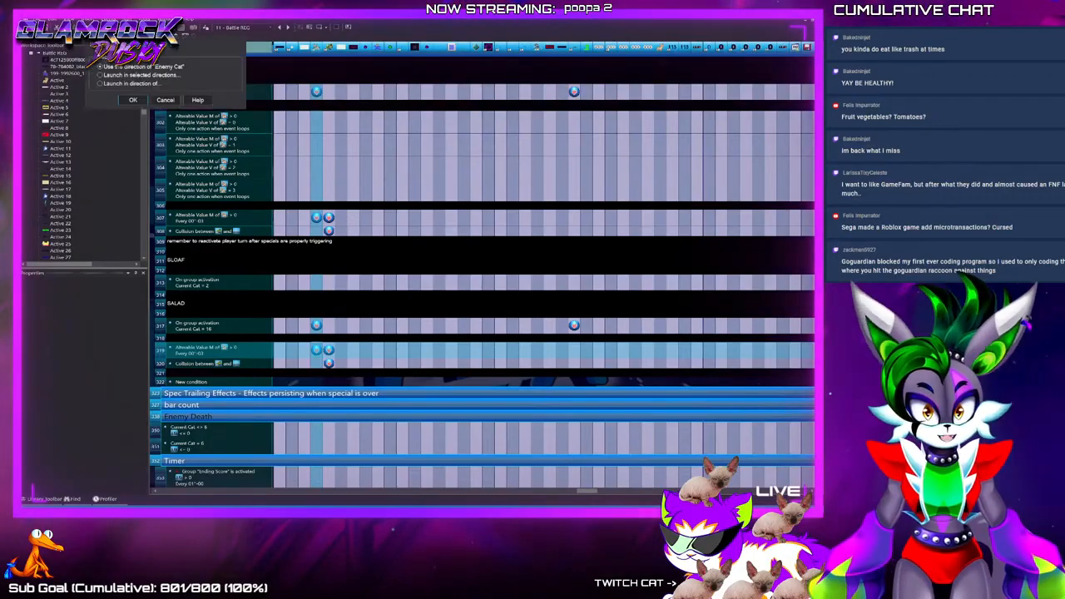
pyautogui.click(134, 100)
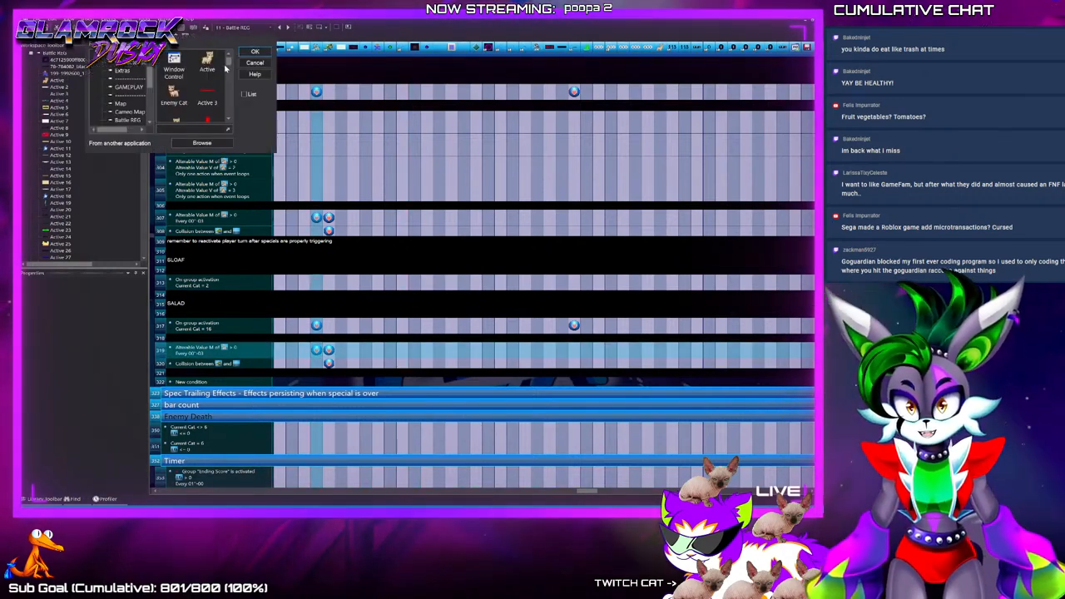
# Choose the vegetable object as the one launched in the SALAD block's Every 00"-03 event
pyautogui.moveTo(229, 65); pyautogui.dragTo(235, 129)
pyautogui.scroll(2, 175, 96)
pyautogui.click(174, 105)
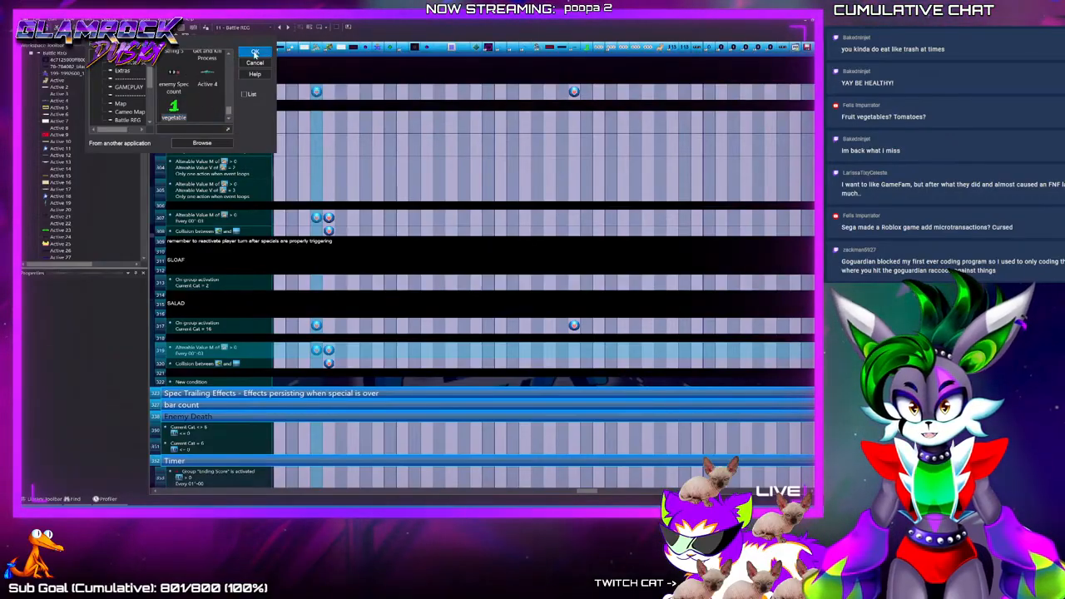
pyautogui.click(254, 53)
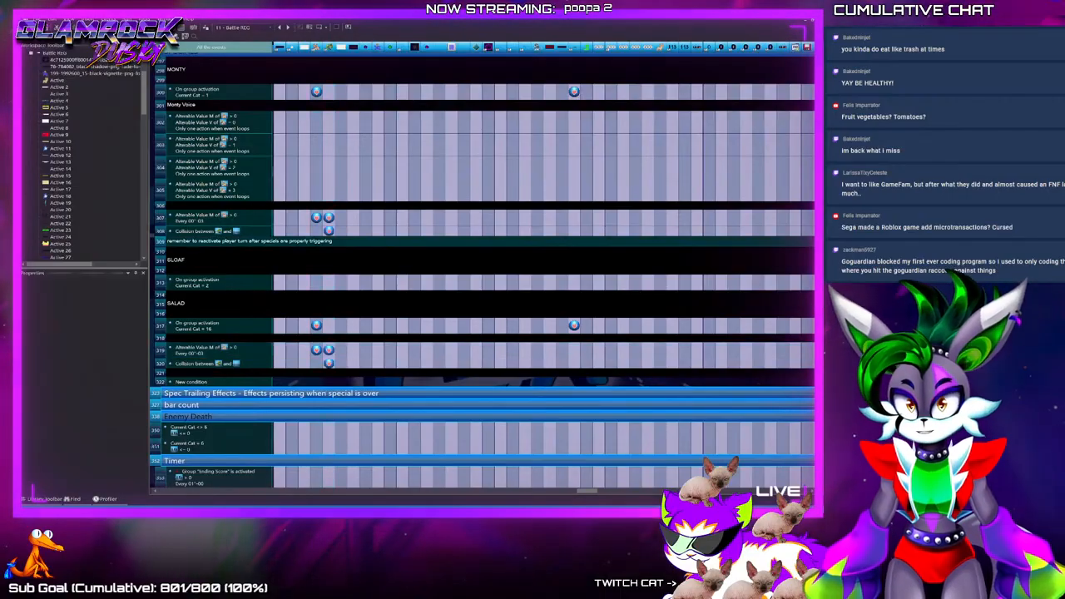
# Make the vegetable launch the first action in the SALAD block's Every 00"-03 event, ahead of Set Alterable Value A
pyautogui.click(193, 27)
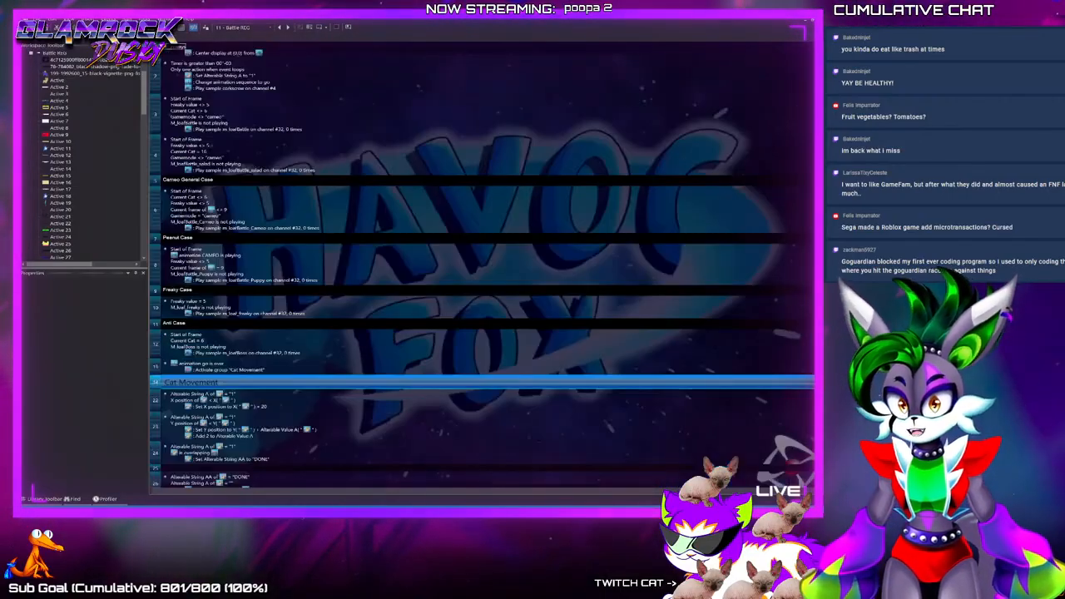
pyautogui.scroll(-15, 481, 266)
pyautogui.scroll(-20, 481, 266)
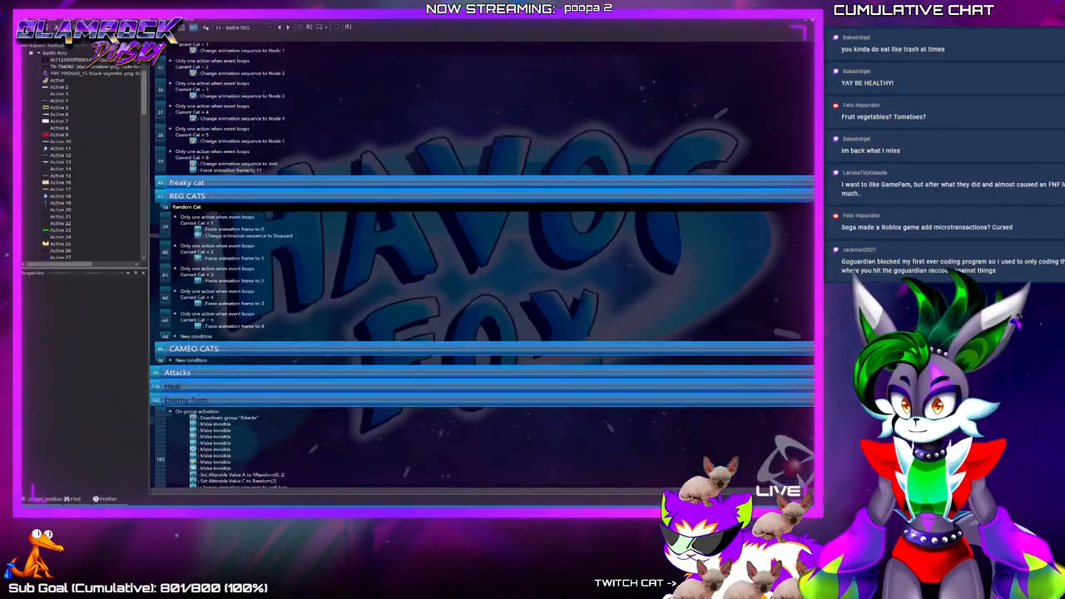
pyautogui.scroll(-20, 481, 266)
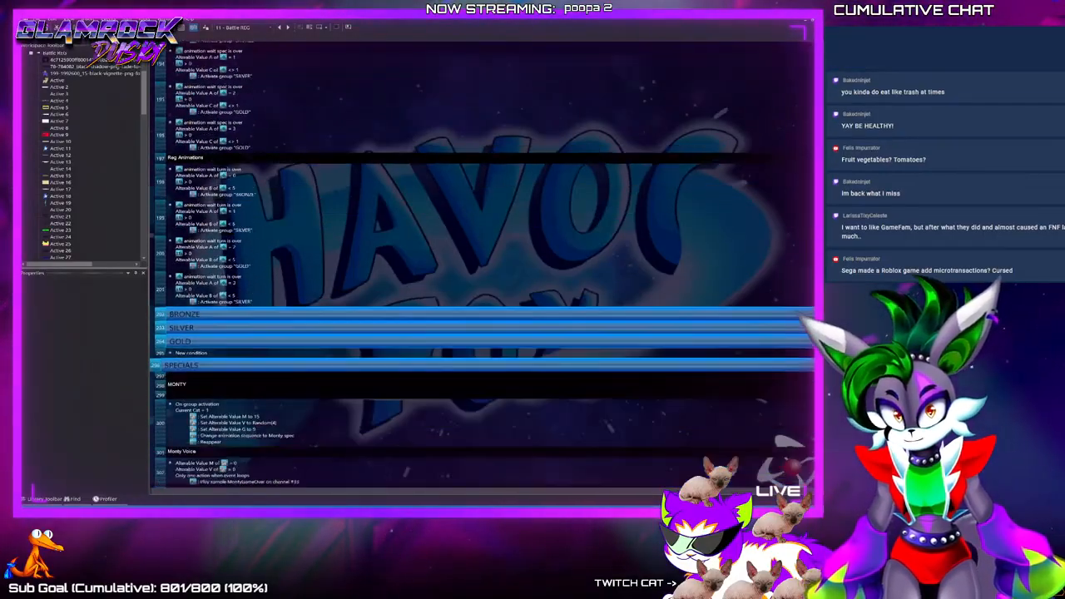
pyautogui.scroll(-10, 481, 266)
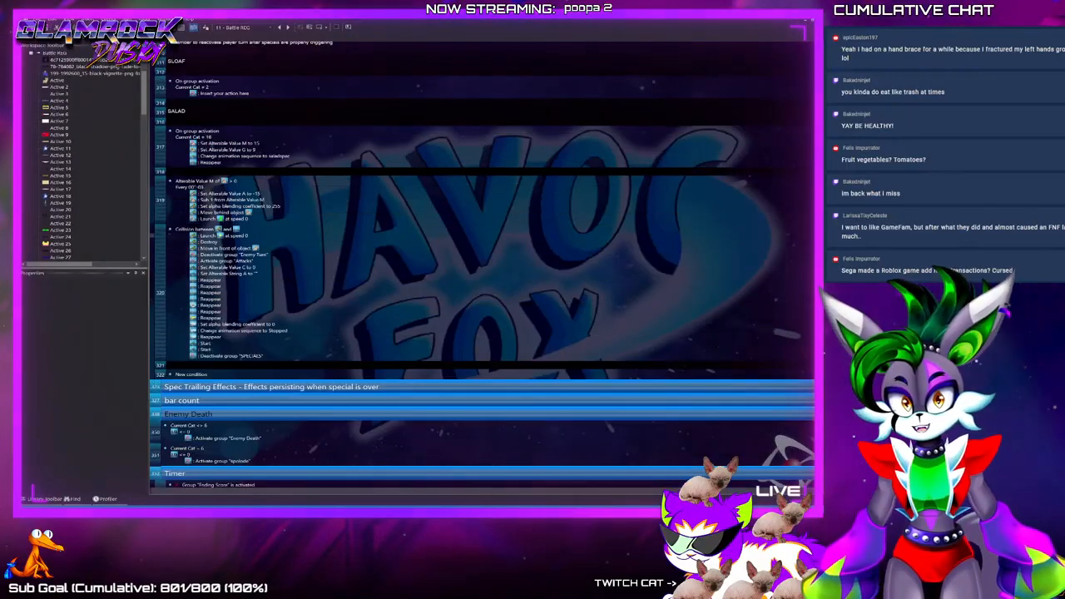
pyautogui.moveTo(220, 219); pyautogui.dragTo(225, 193)
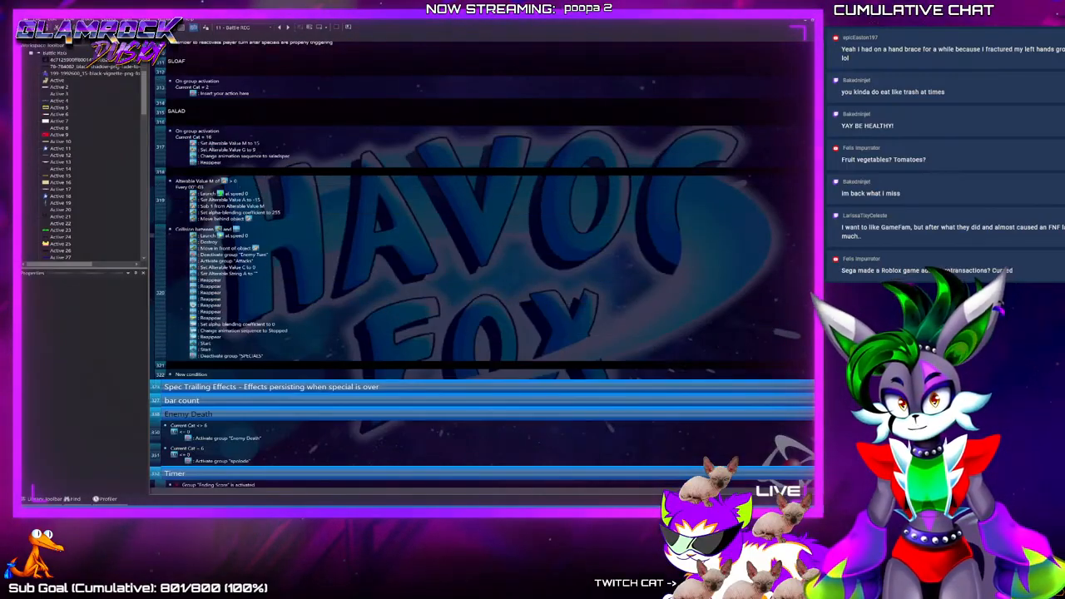
# Examine which objects have actions in the SALAD events compared with the MONTY events in the SPECIALS group
pyautogui.click(182, 27)
pyautogui.scroll(-5, 379, 354)
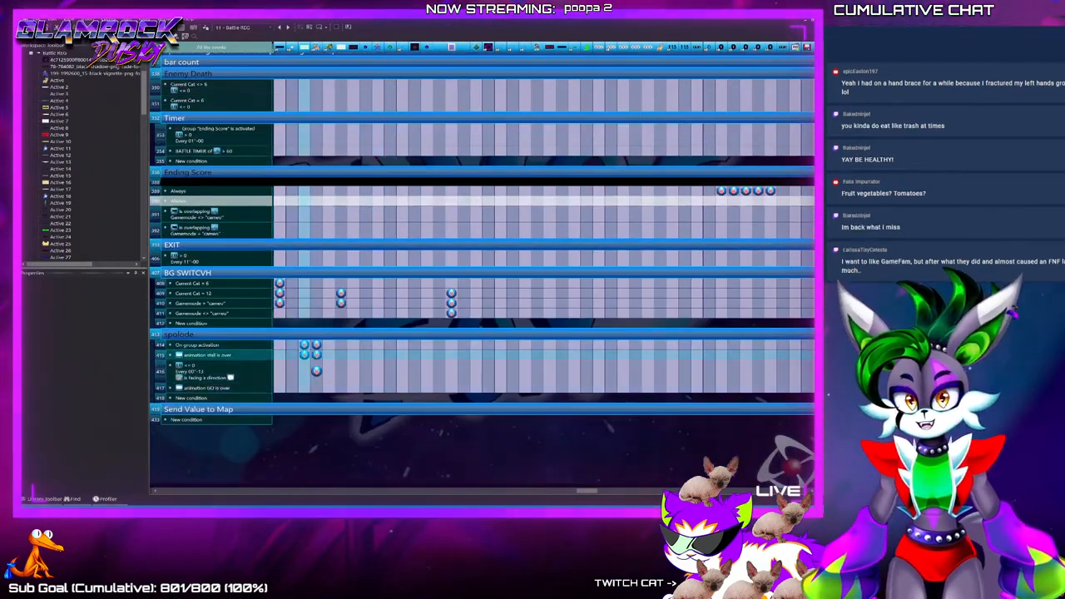
pyautogui.scroll(5, 317, 299)
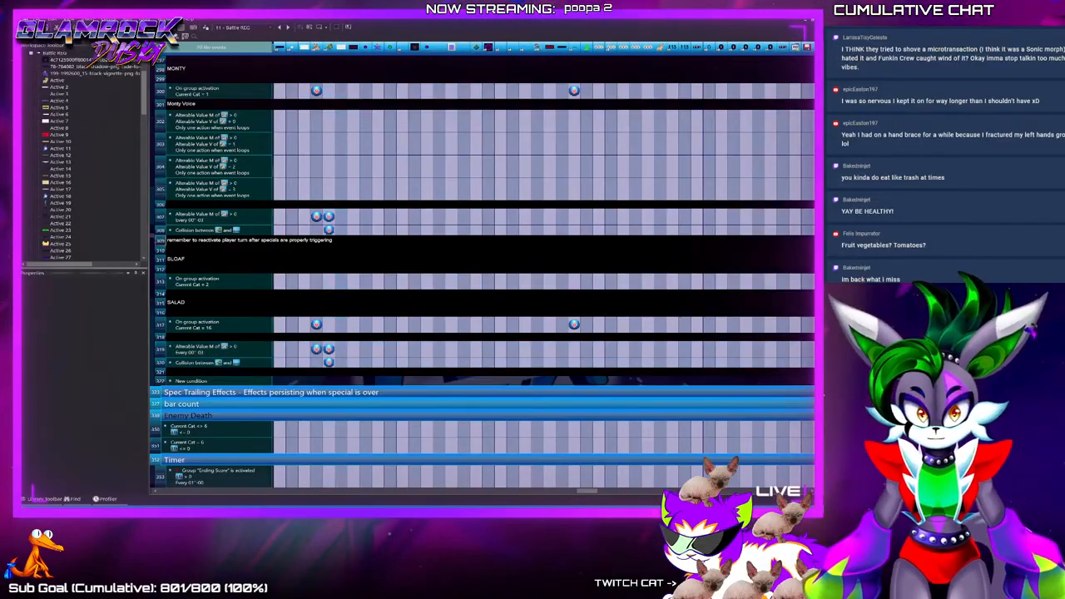
pyautogui.scroll(1, 483, 266)
pyautogui.moveTo(587, 491); pyautogui.dragTo(169, 491)
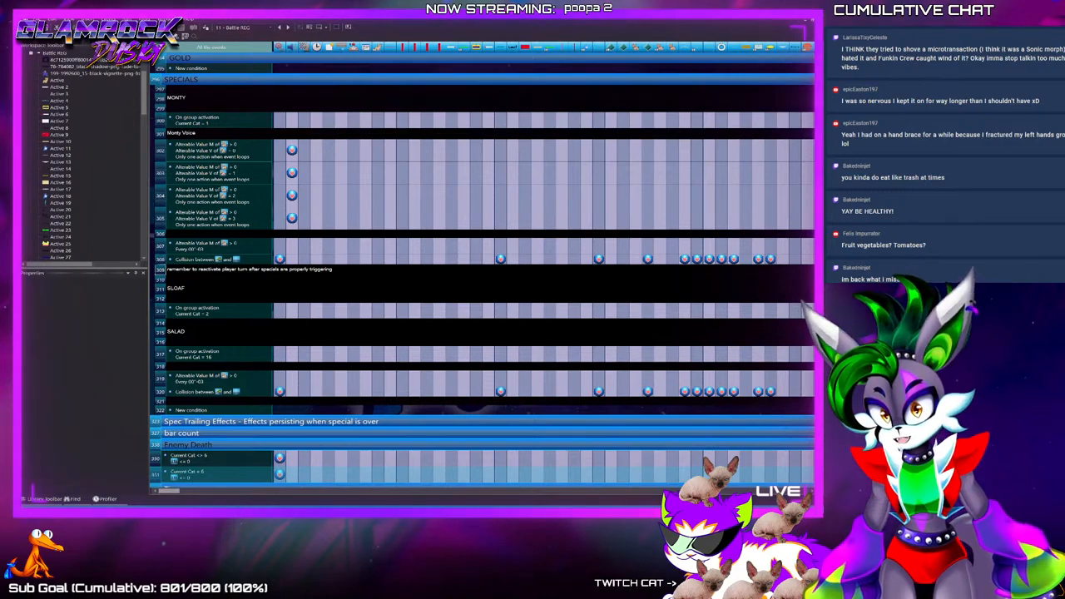
pyautogui.moveTo(169, 491); pyautogui.dragTo(523, 491)
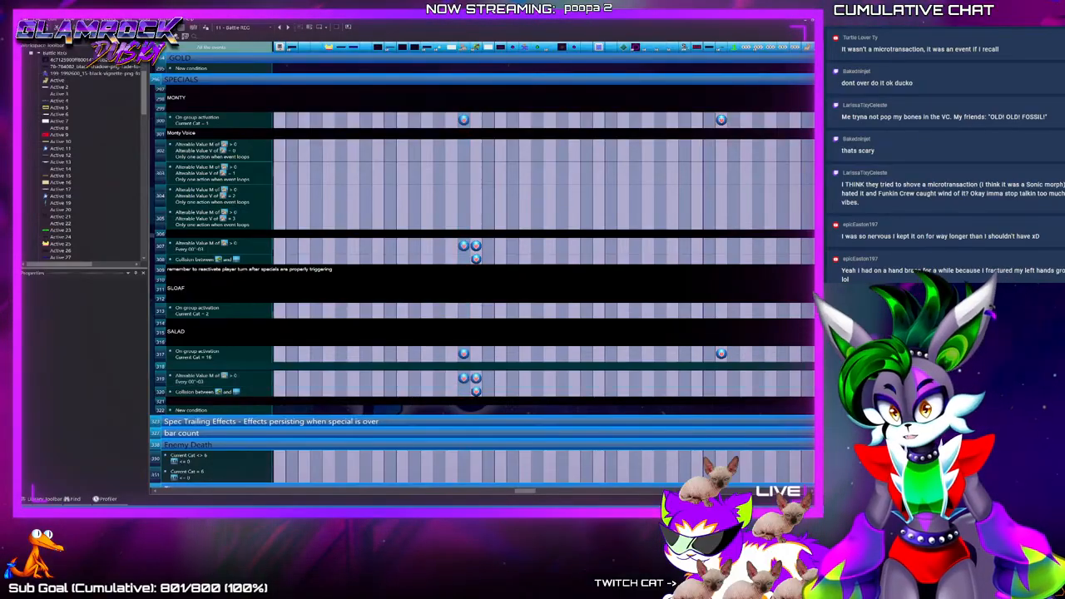
pyautogui.click(217, 354)
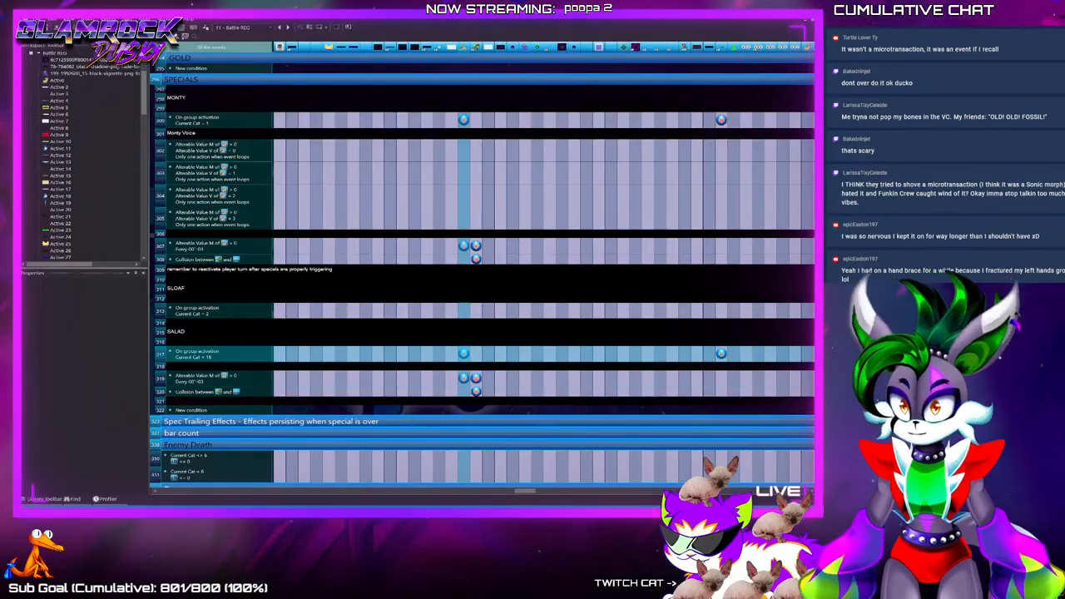
pyautogui.click(216, 383)
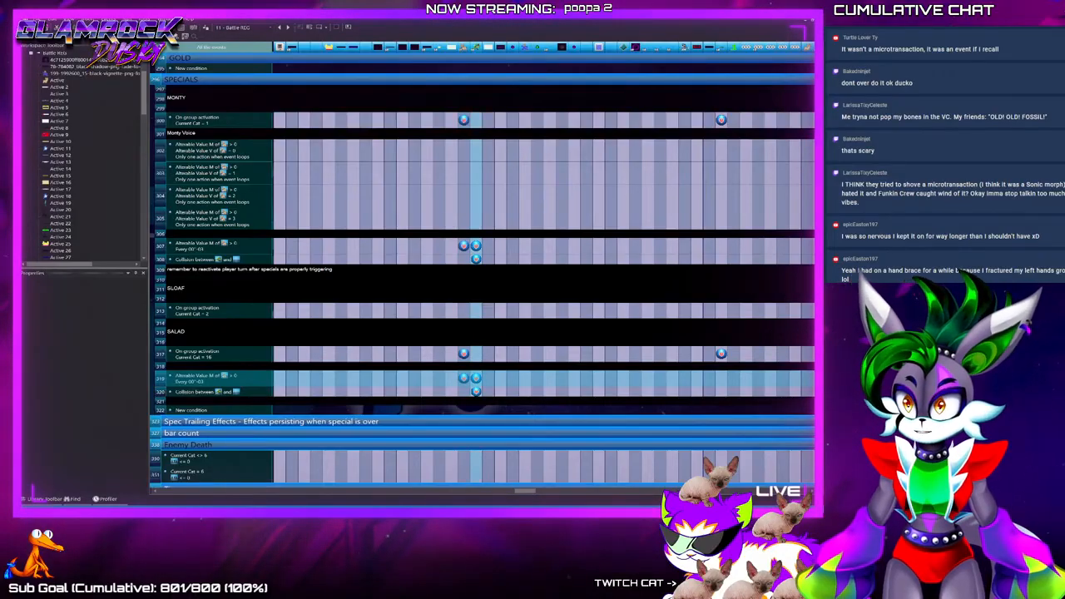
pyautogui.click(721, 353)
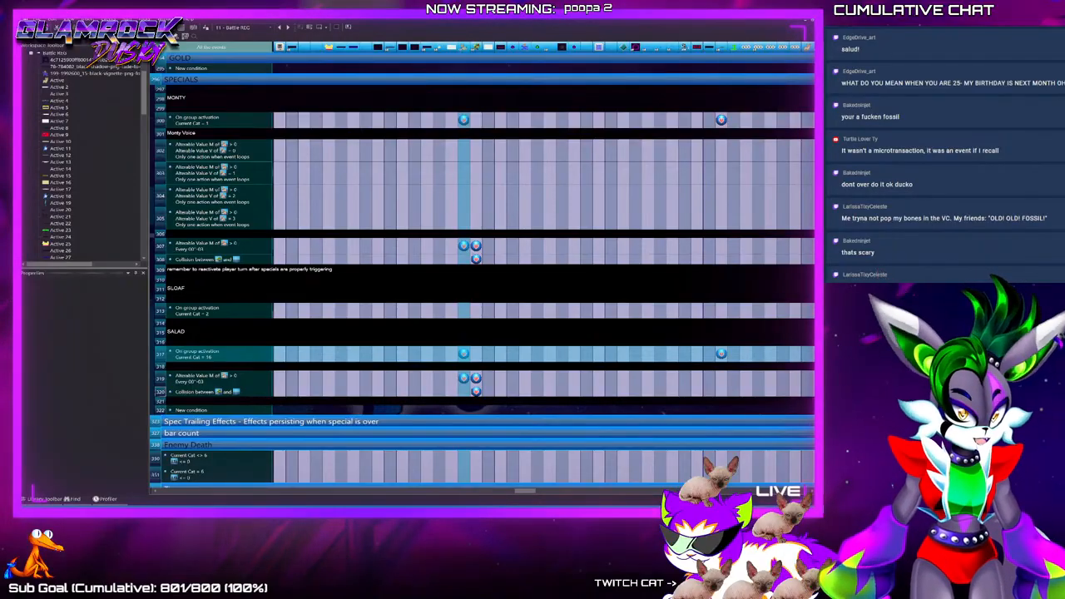
pyautogui.click(208, 379)
pyautogui.click(208, 354)
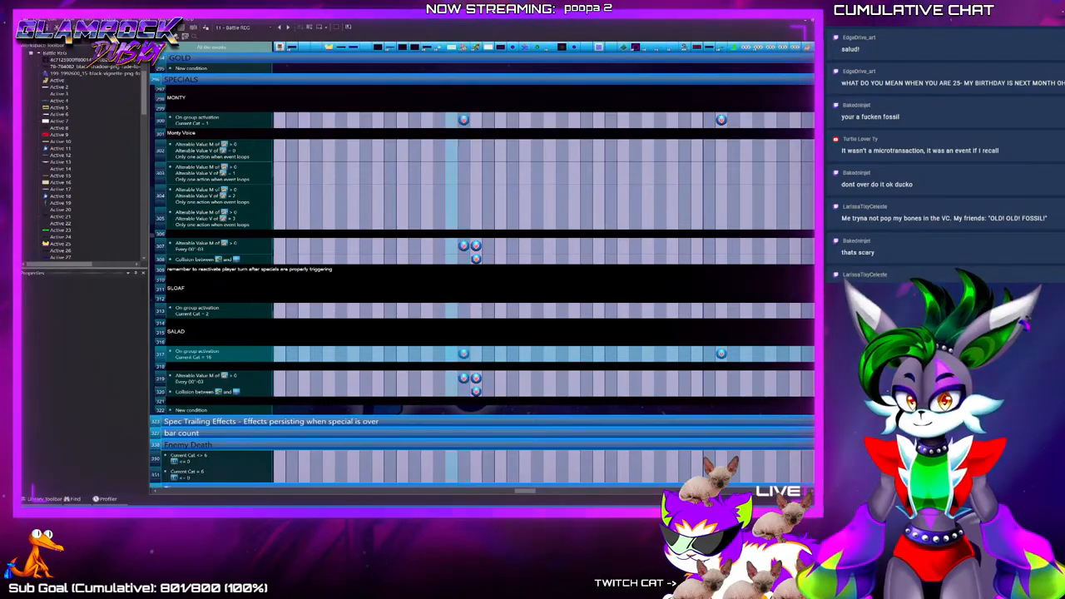
# Add an alterable value action with the value 1 to the SALAD block's Every 00"-03 event
pyautogui.click(208, 378)
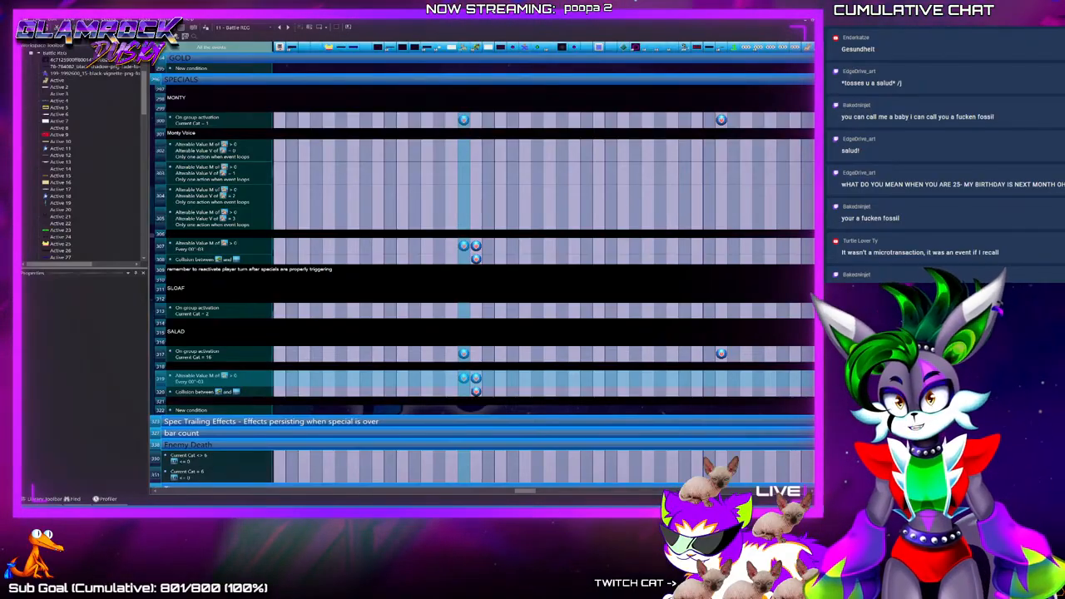
pyautogui.click(134, 65)
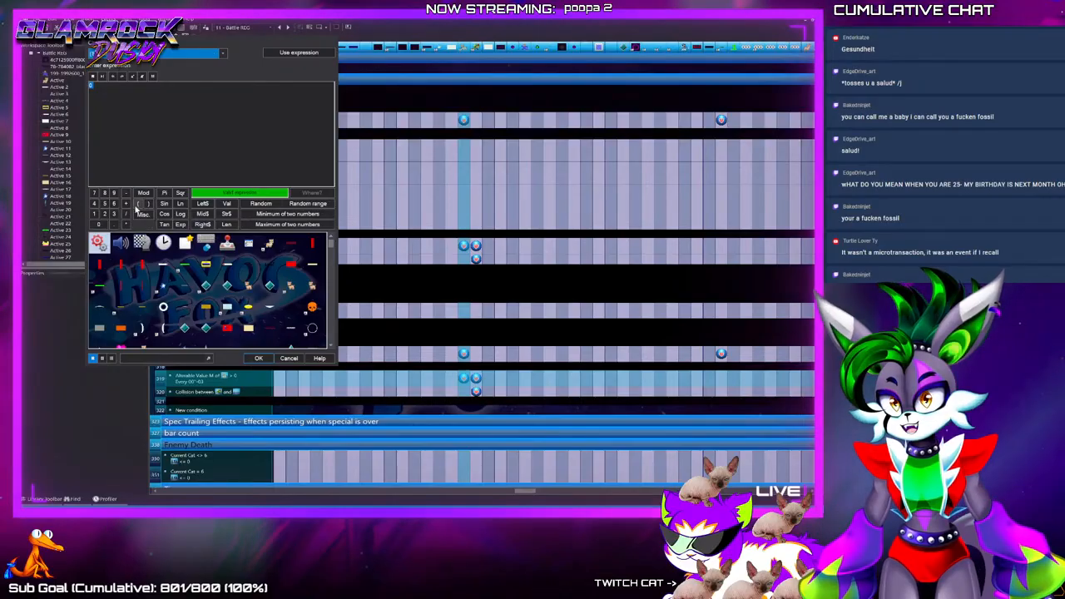
pyautogui.click(93, 213)
pyautogui.click(263, 359)
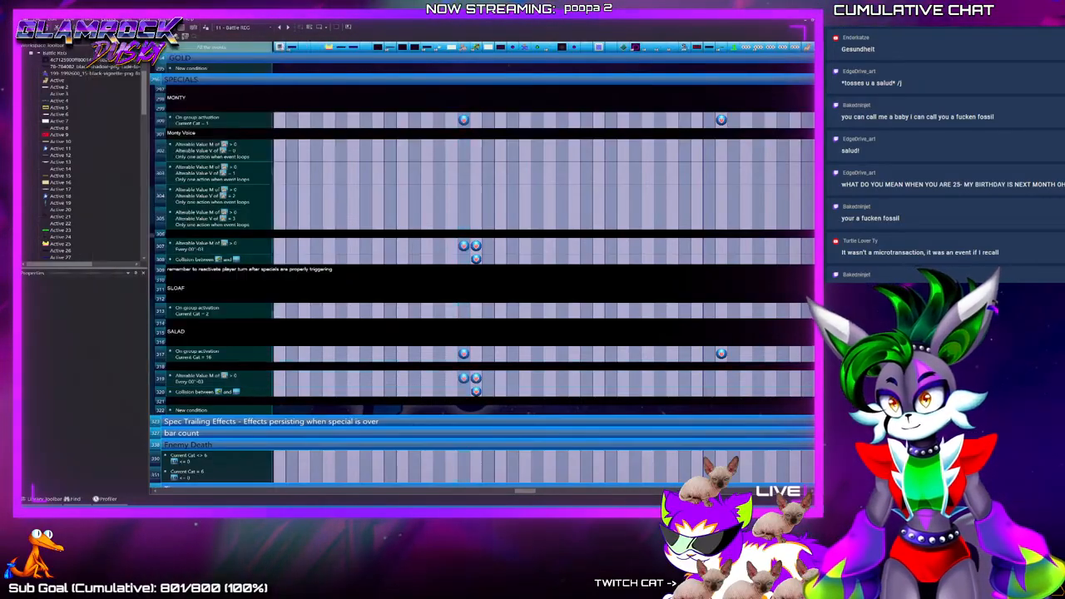
# Add an Alterable Value S = 1 event above the SALAD collision event and copy the first action set of the Every 00"-03 event into it
pyautogui.click(195, 392)
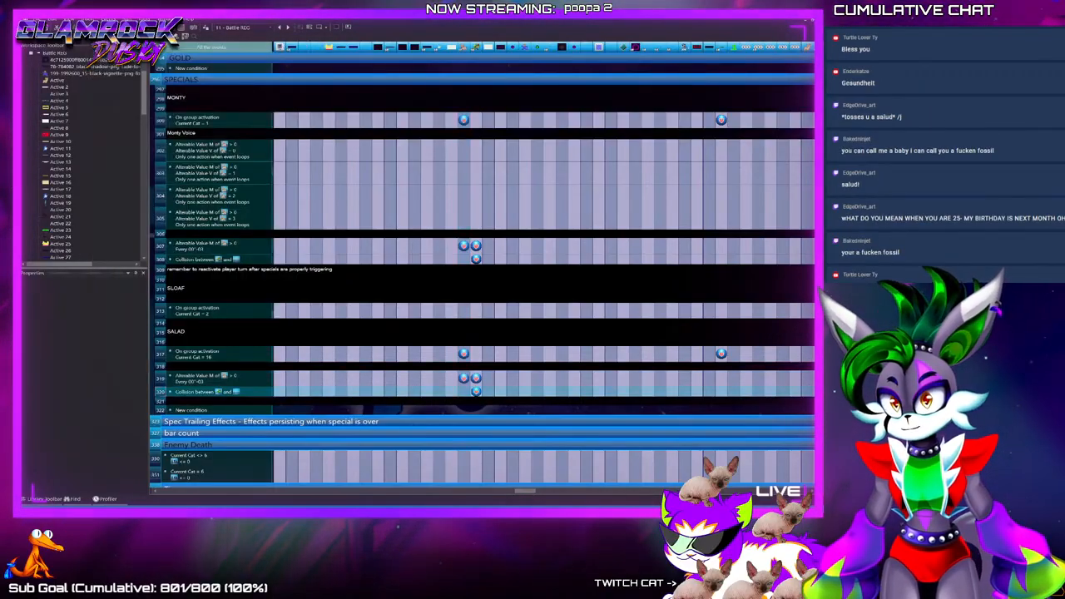
pyautogui.press('Insert')
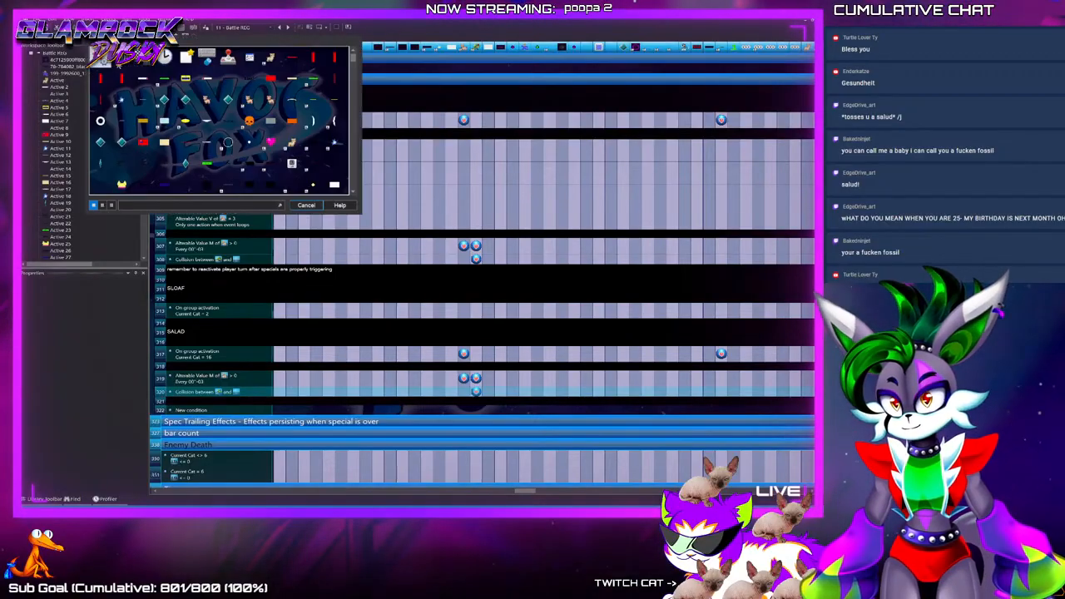
pyautogui.press('Return')
pyautogui.moveTo(200, 376); pyautogui.dragTo(184, 392)
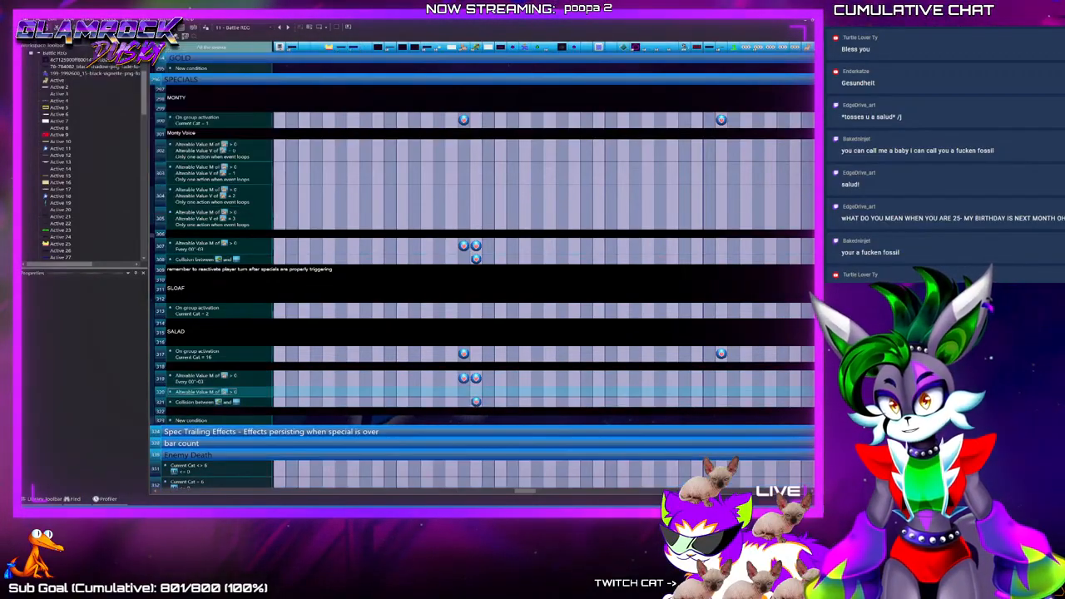
pyautogui.doubleClick(186, 392)
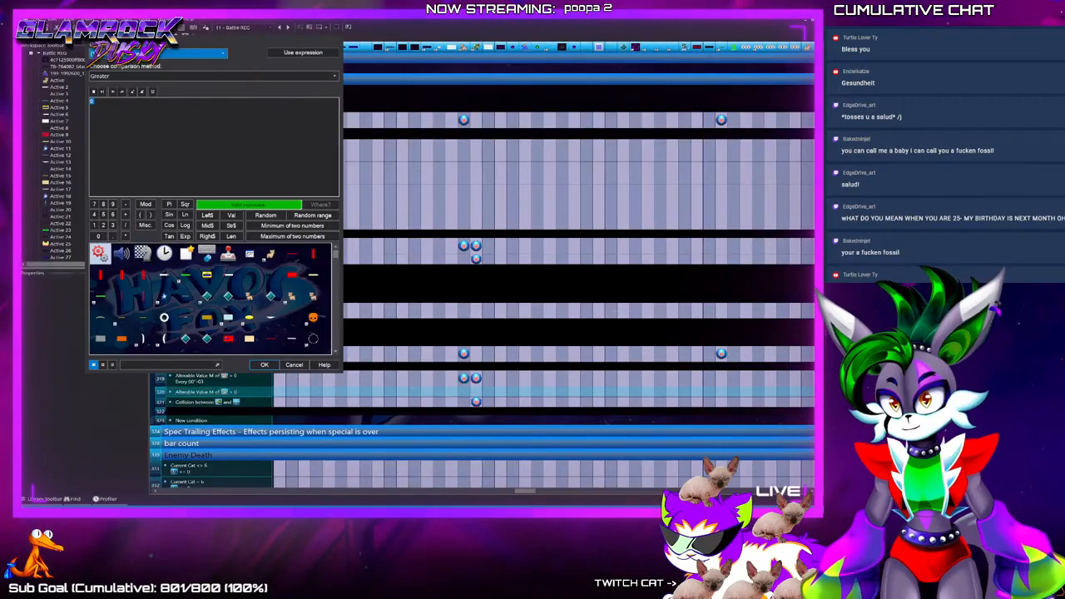
pyautogui.click(122, 77)
pyautogui.click(122, 88)
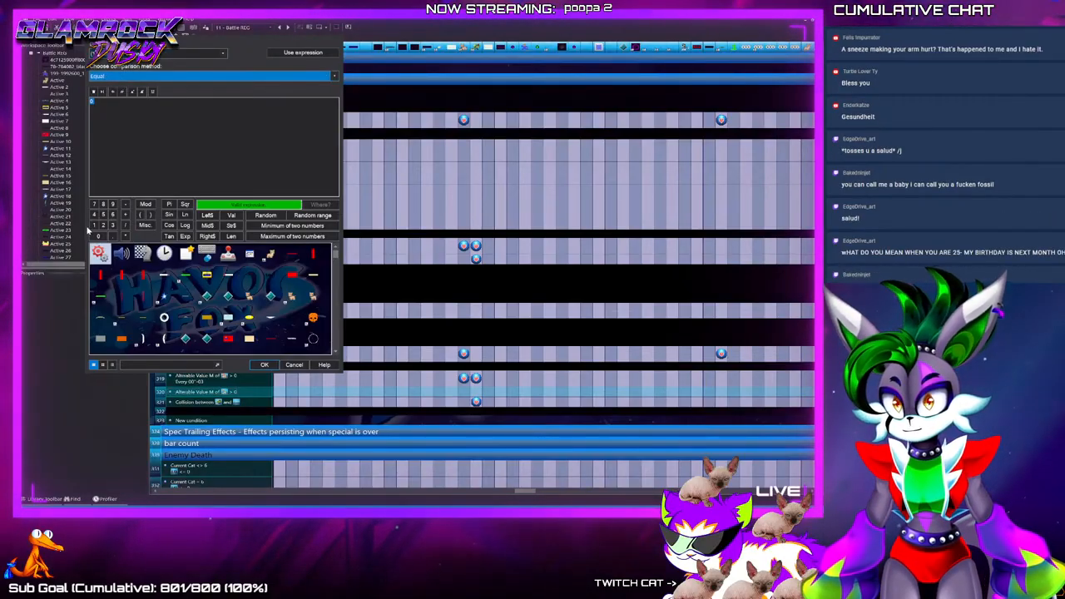
pyautogui.click(94, 225)
pyautogui.click(264, 364)
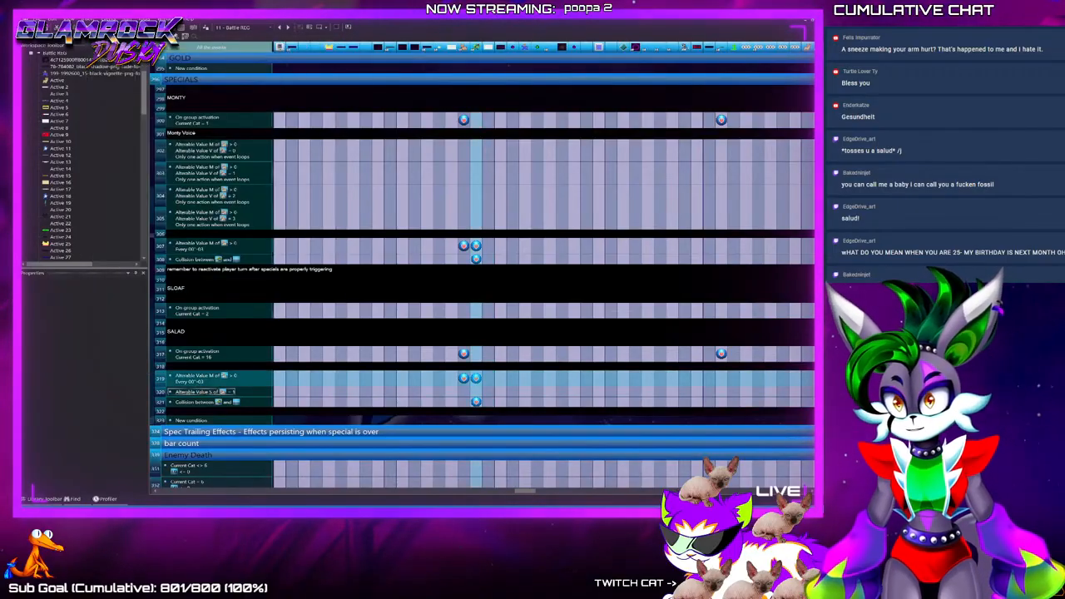
pyautogui.moveTo(464, 378); pyautogui.dragTo(464, 391)
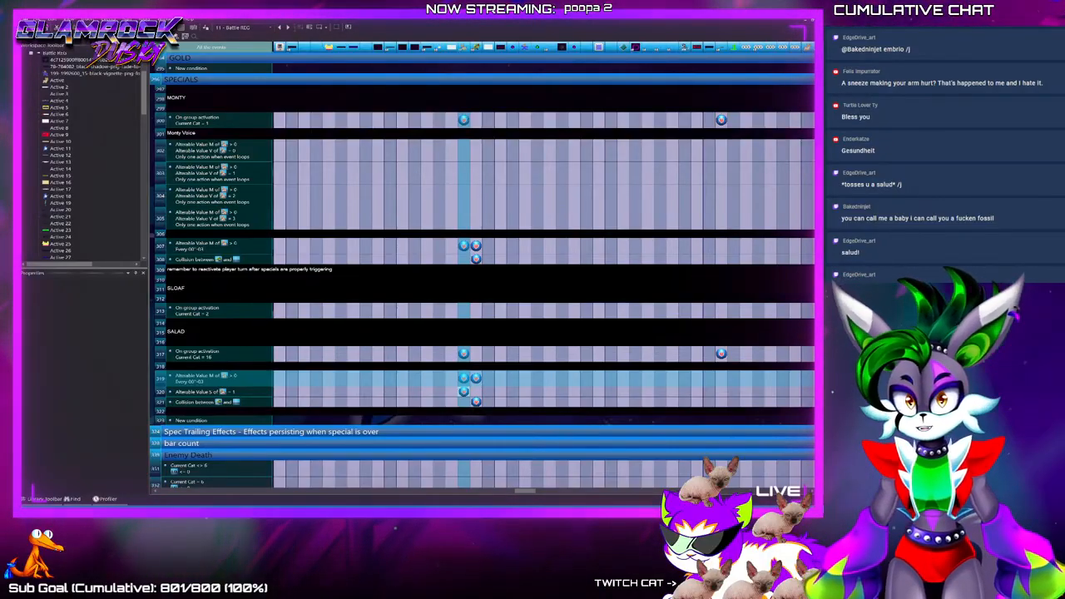
pyautogui.click(463, 412)
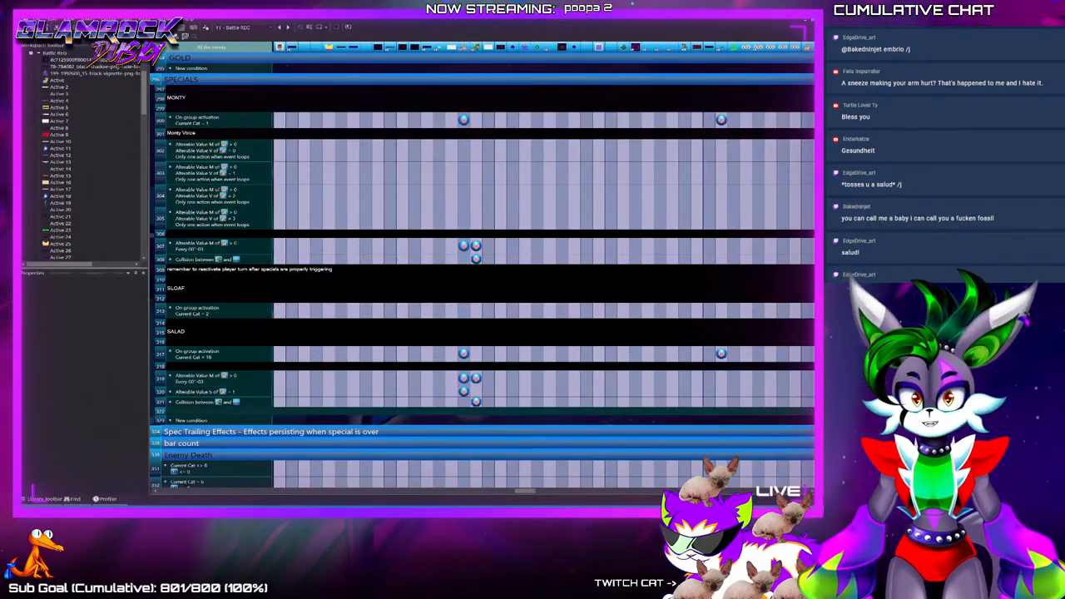
# Add an action to the SALAD block's Every 00"-03 event that sets the green 1 object's alterable value to a random range starting at 0
pyautogui.moveTo(525, 491); pyautogui.dragTo(657, 491)
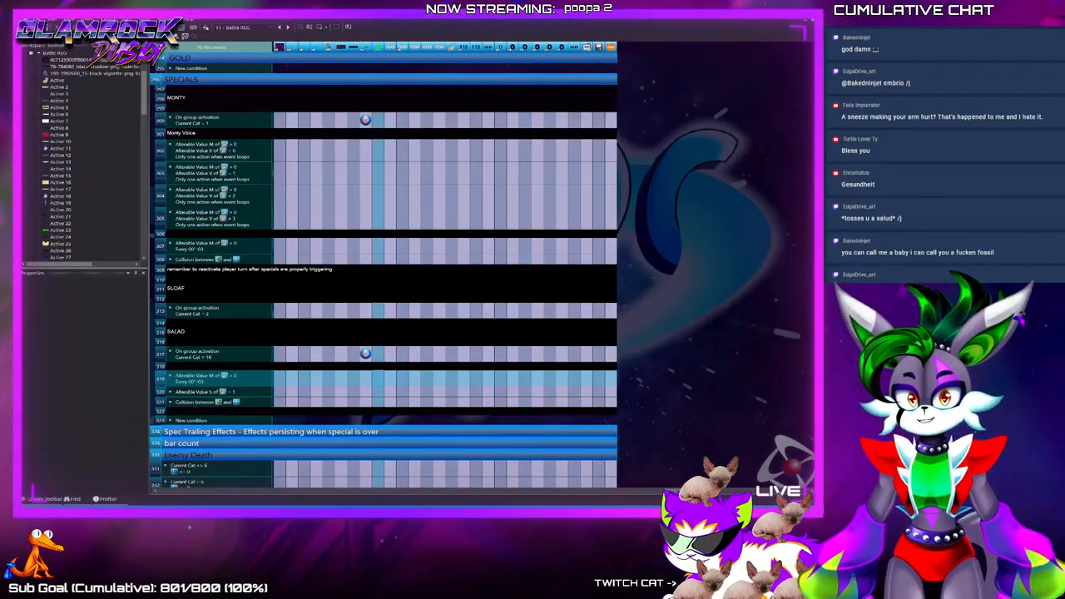
pyautogui.doubleClick(200, 376)
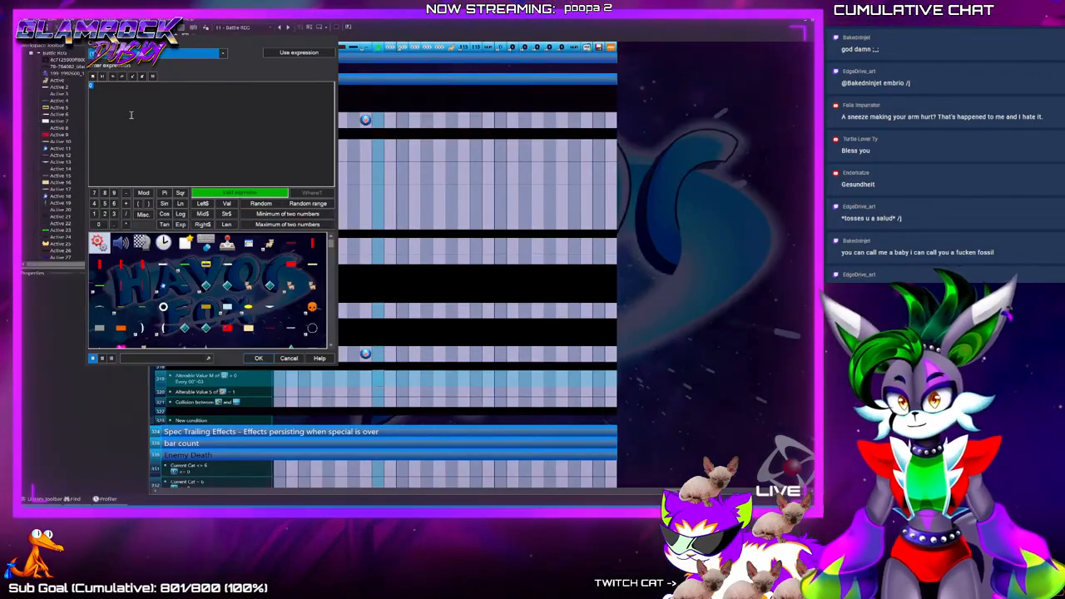
pyautogui.press('BackSpace')
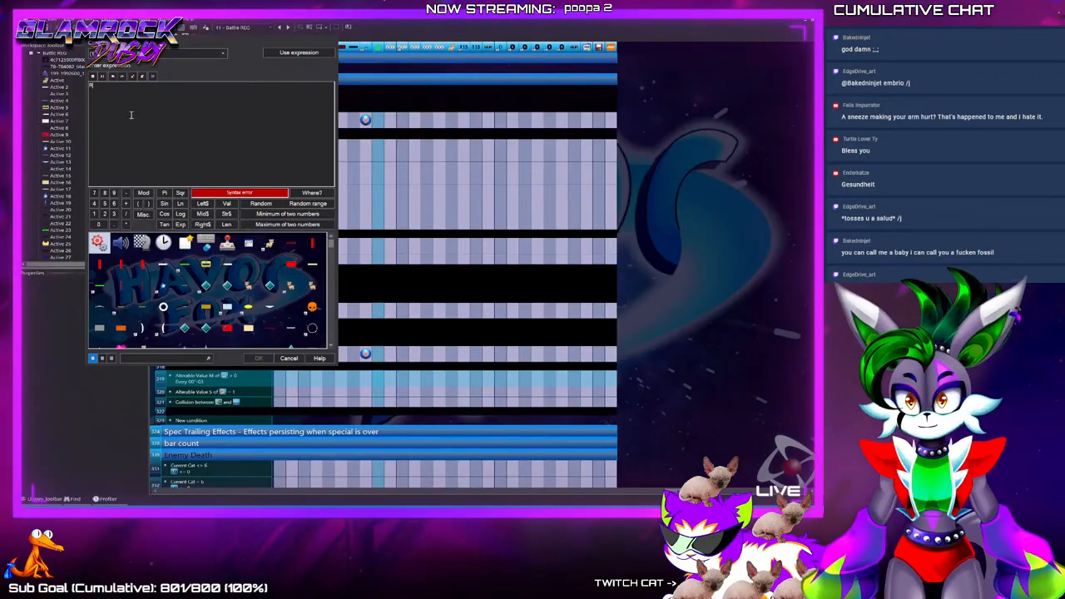
pyautogui.write('om')
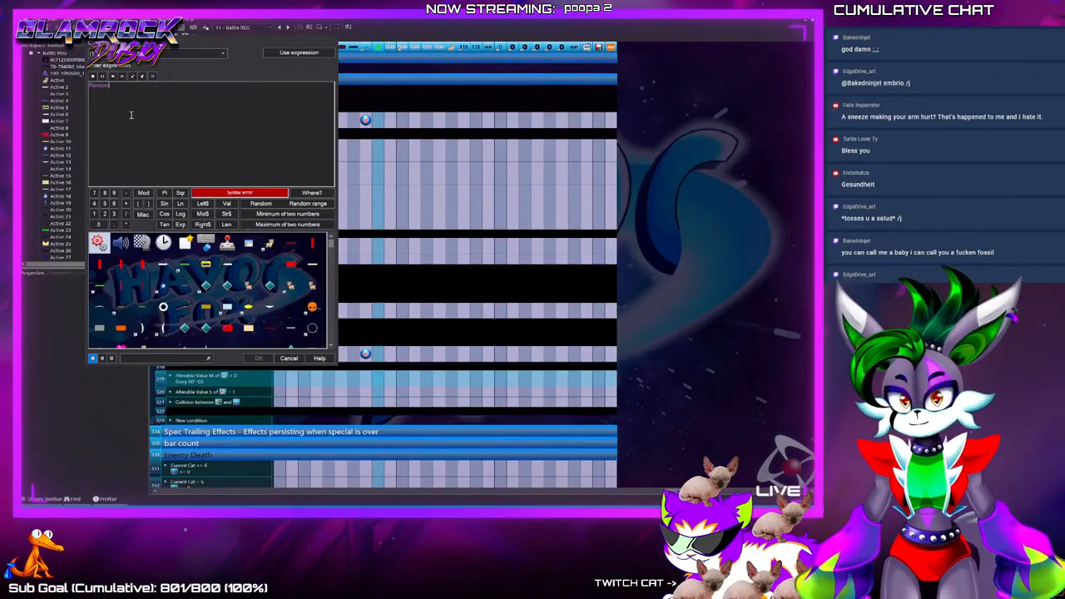
pyautogui.hotkey('ctrl', 'a')
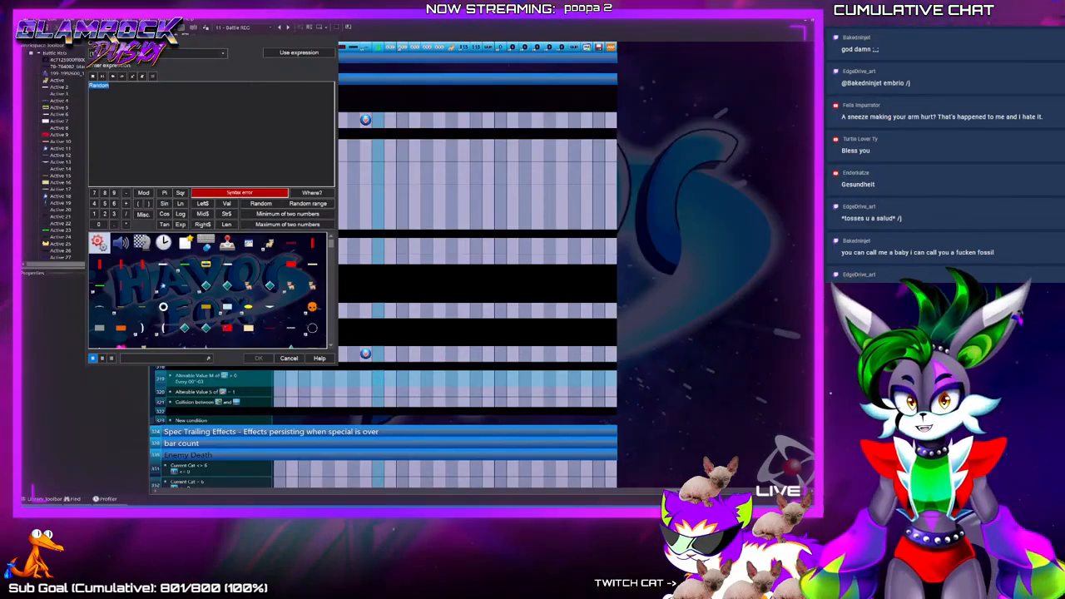
pyautogui.press('BackSpace')
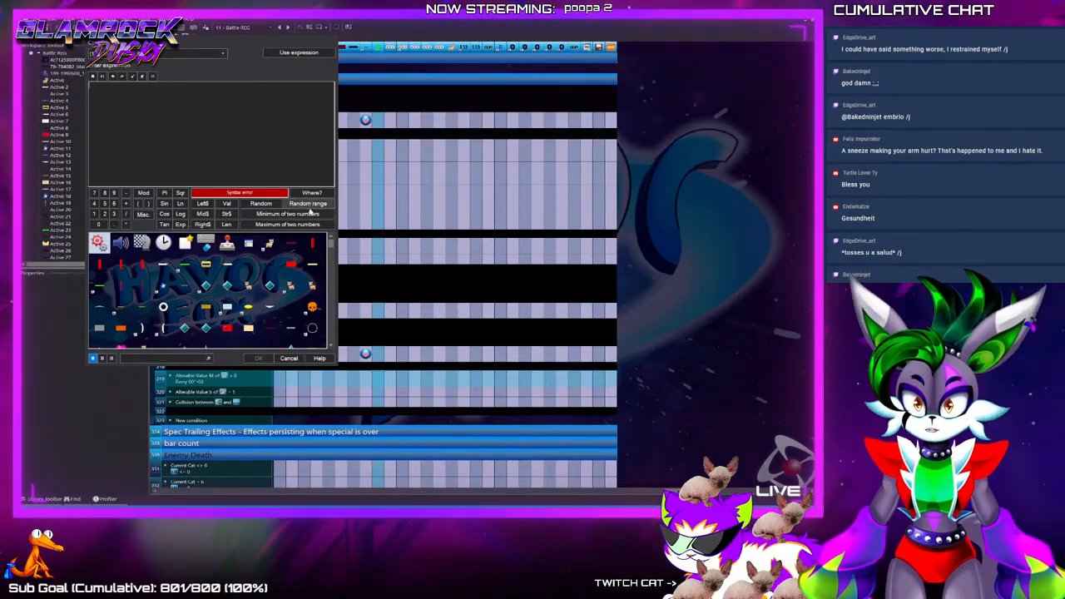
pyautogui.click(304, 208)
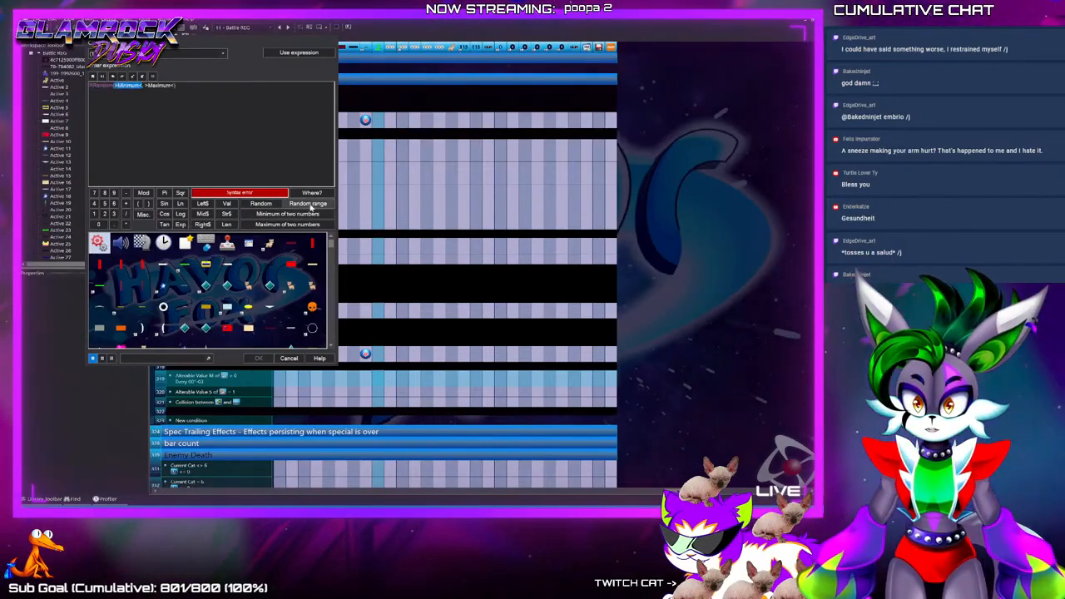
pyautogui.click(100, 226)
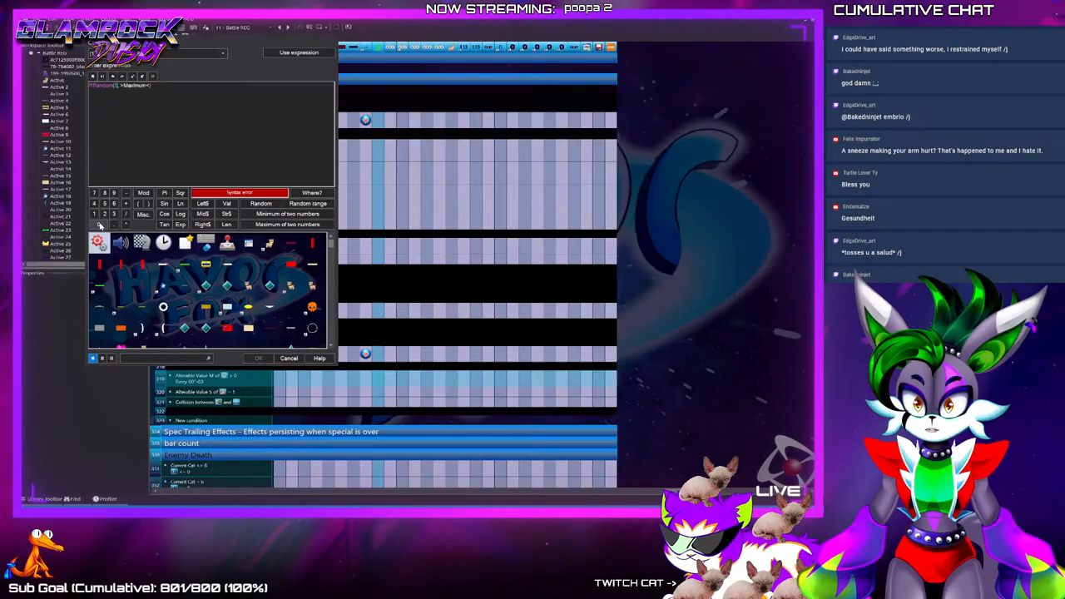
pyautogui.click(133, 85)
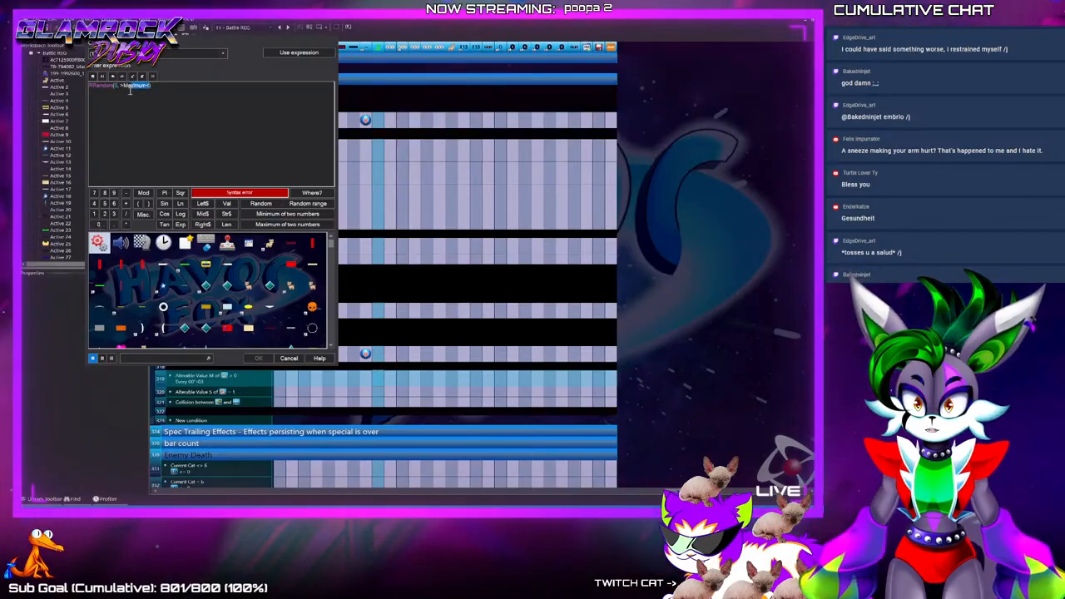
pyautogui.click(104, 192)
pyautogui.click(260, 358)
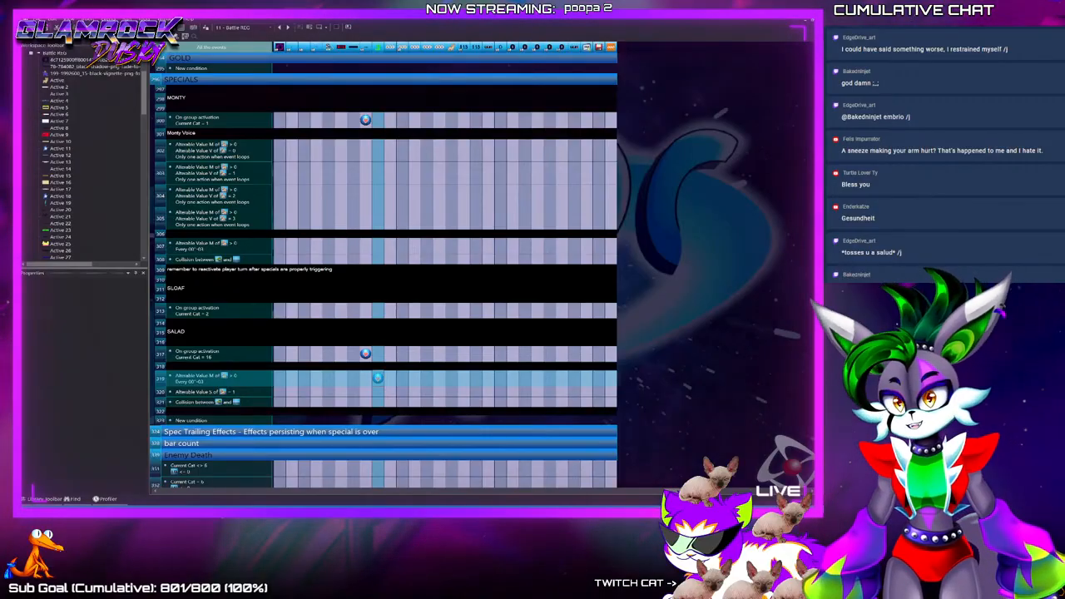
# Set the maximum of the random range in the green 1 object's new alterable value action to 5
pyautogui.doubleClick(378, 377)
pyautogui.press('BackSpace')
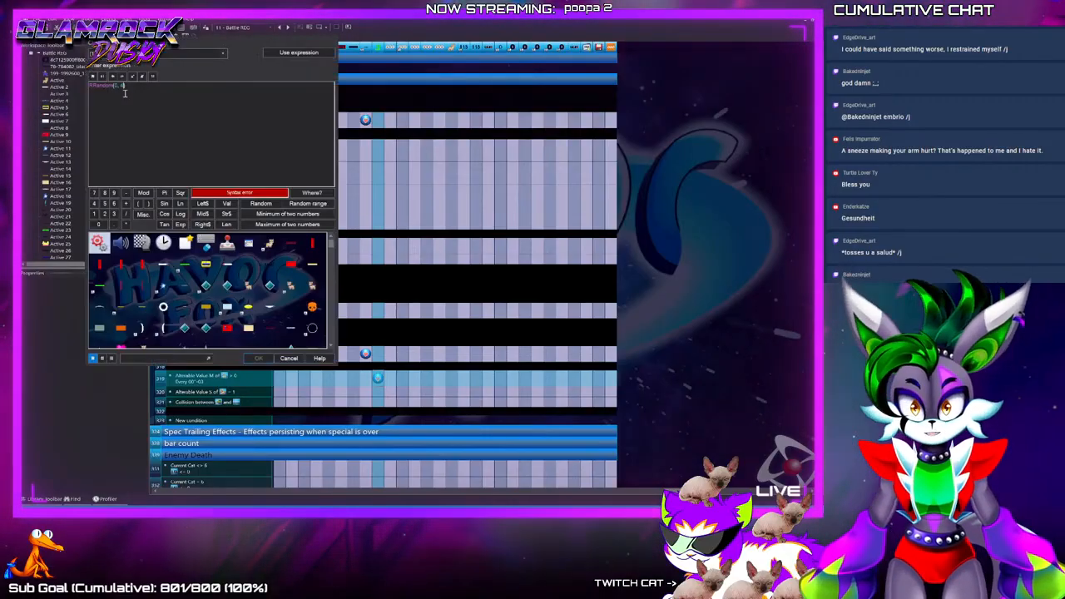
pyautogui.write('5')
pyautogui.press('Return')
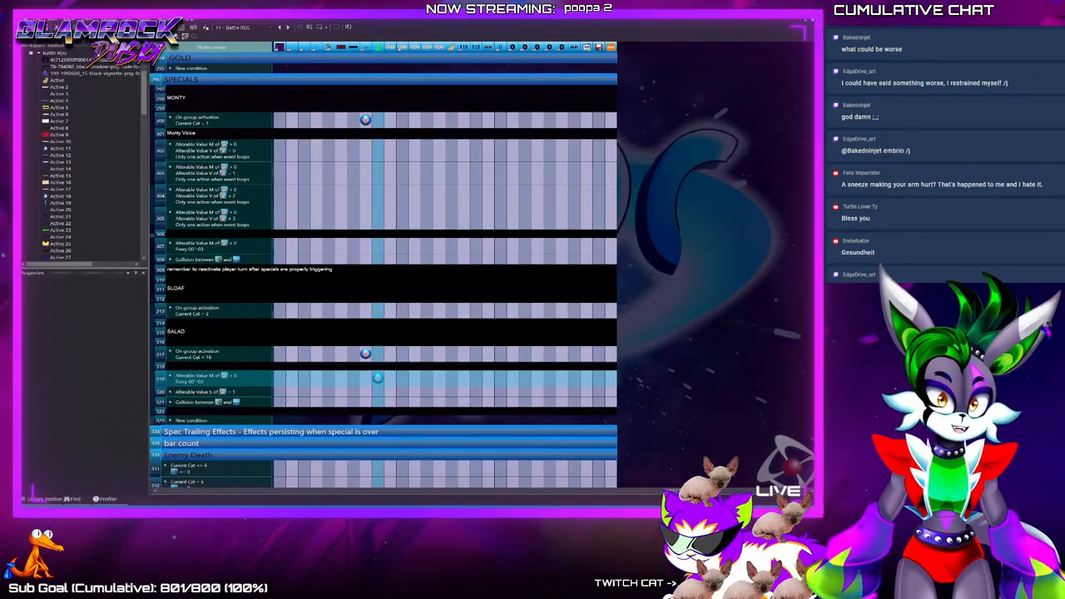
pyautogui.press('Escape')
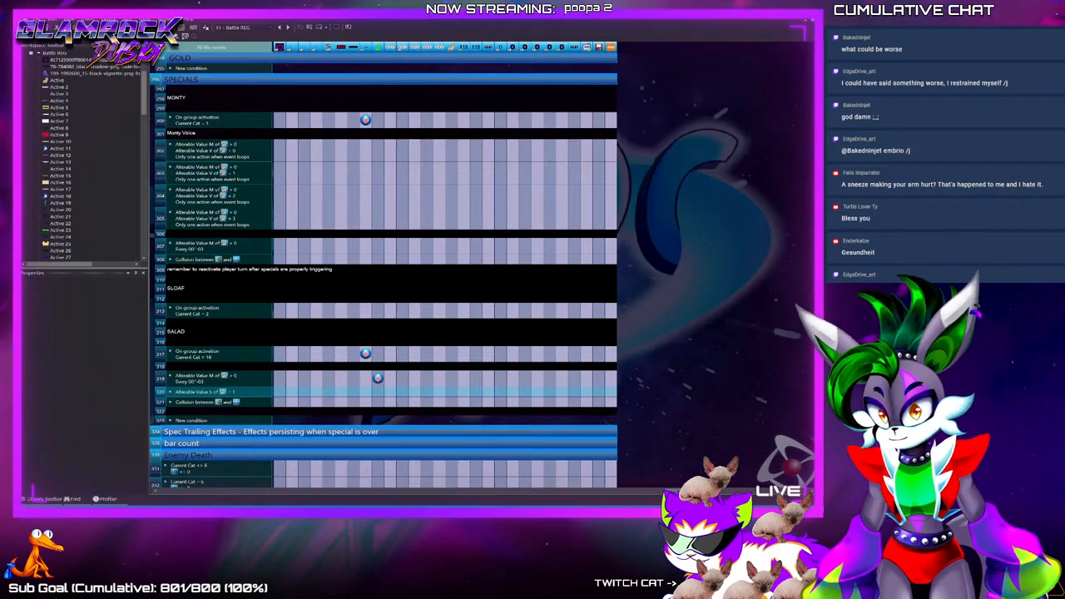
pyautogui.click(229, 401)
pyautogui.click(308, 206)
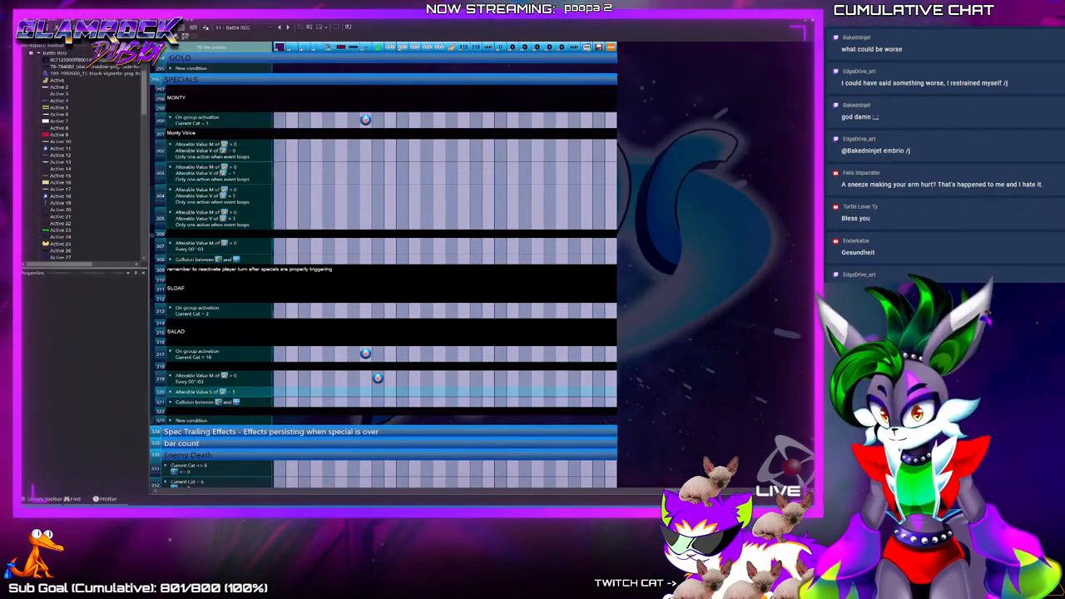
pyautogui.moveTo(669, 491); pyautogui.dragTo(515, 491)
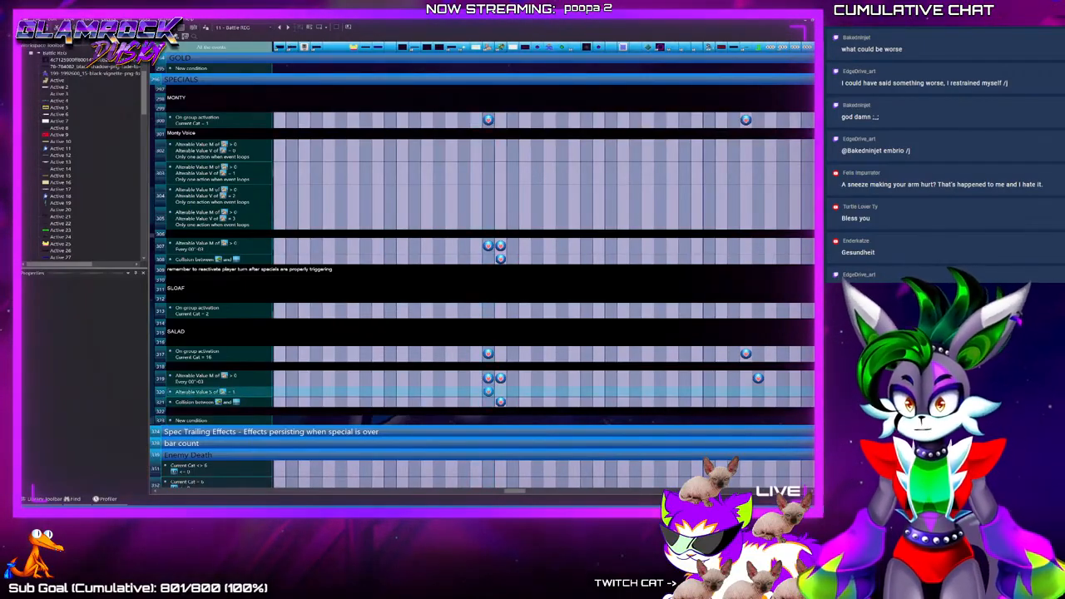
pyautogui.click(196, 420)
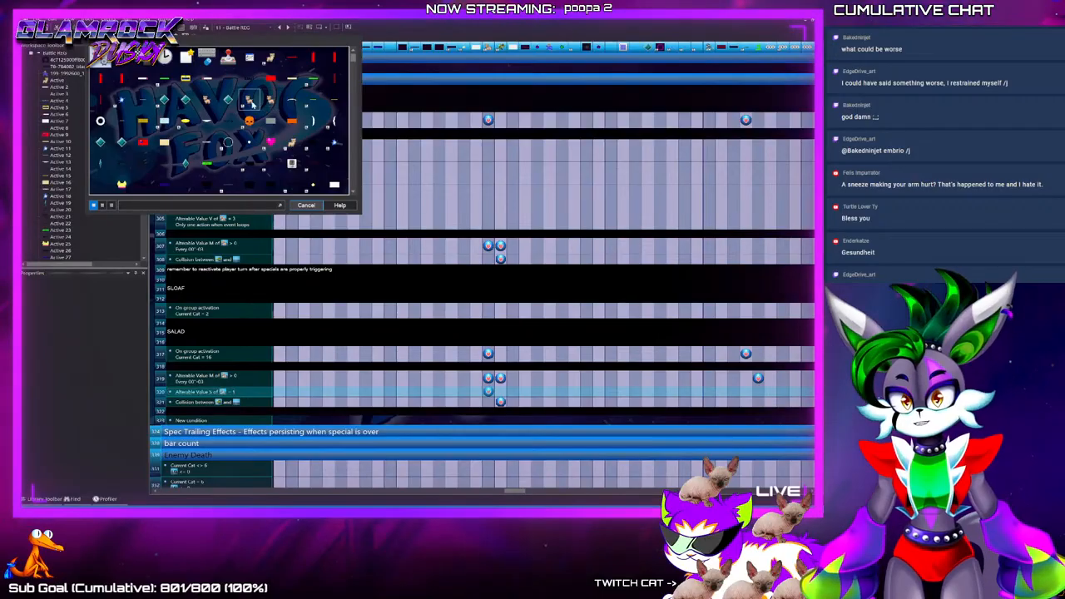
pyautogui.scroll(-1, 258, 127)
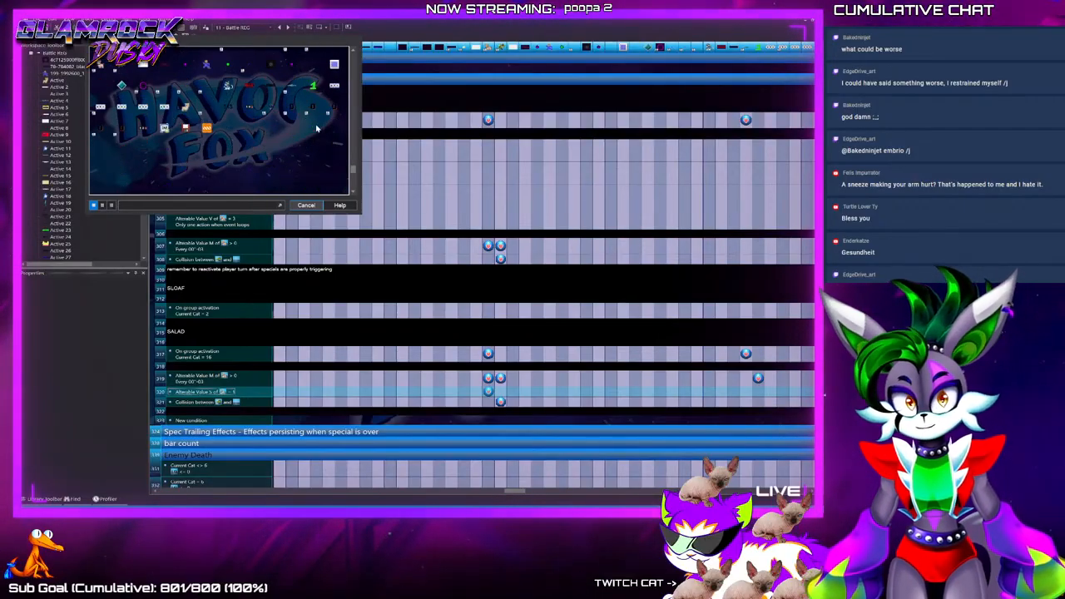
pyautogui.scroll(-3, 101, 87)
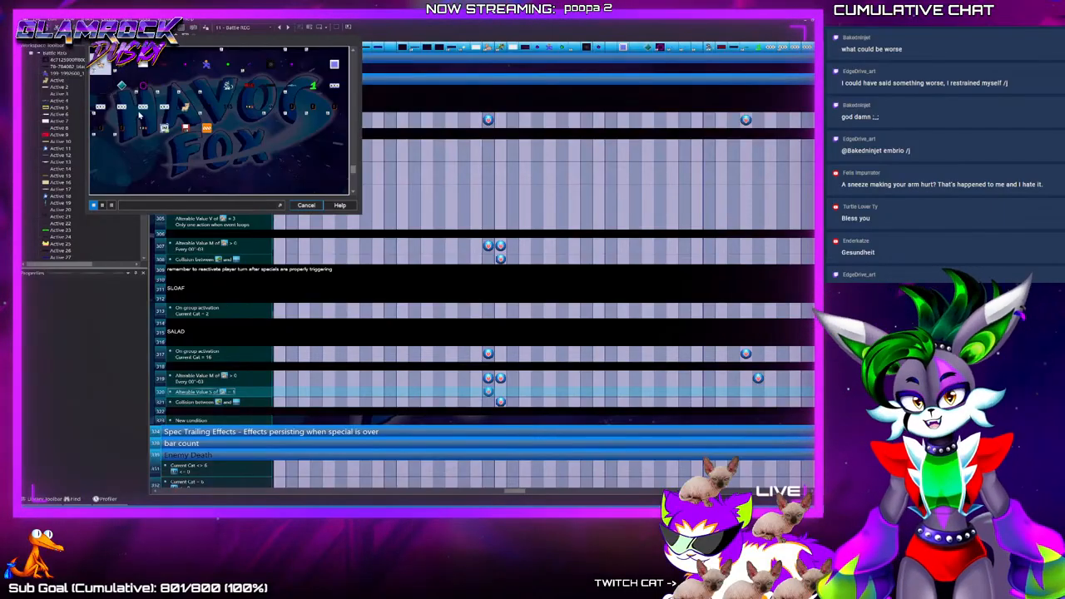
pyautogui.click(298, 141)
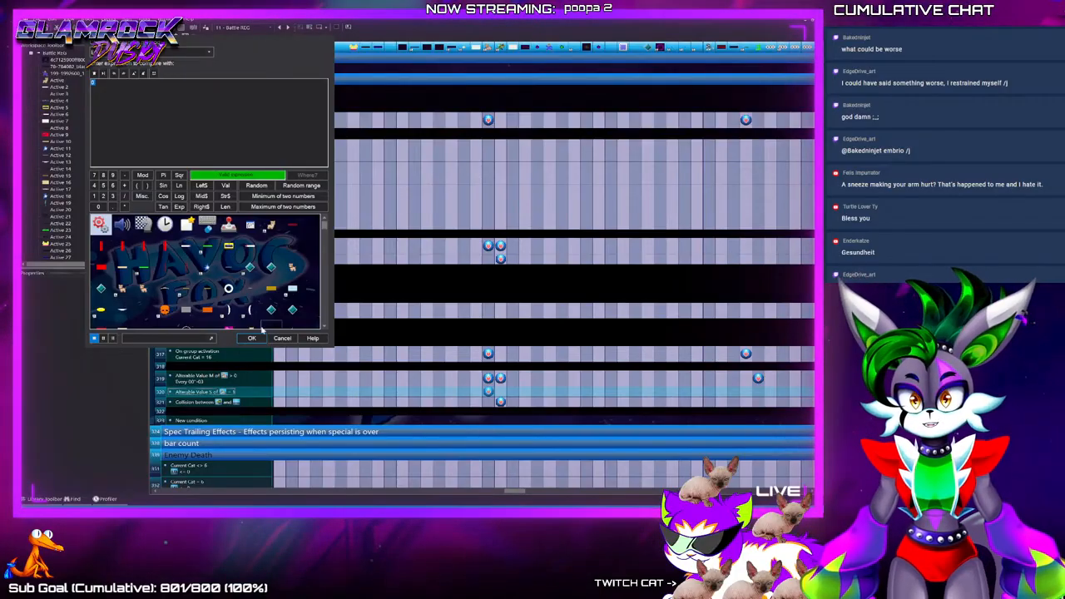
pyautogui.click(282, 339)
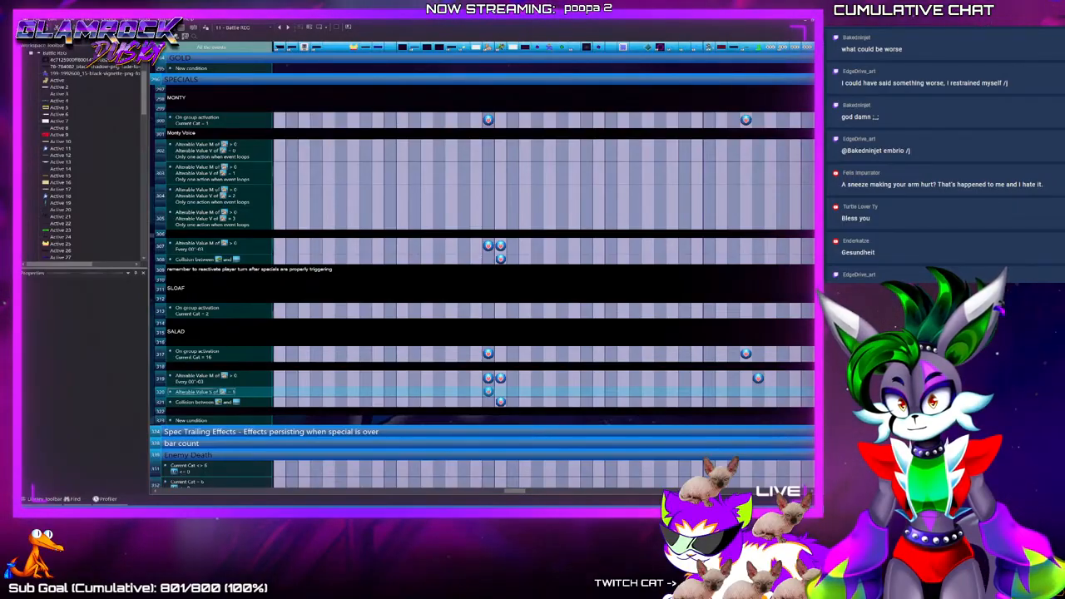
pyautogui.press('Insert')
pyautogui.moveTo(355, 60); pyautogui.dragTo(353, 185)
pyautogui.click(315, 68)
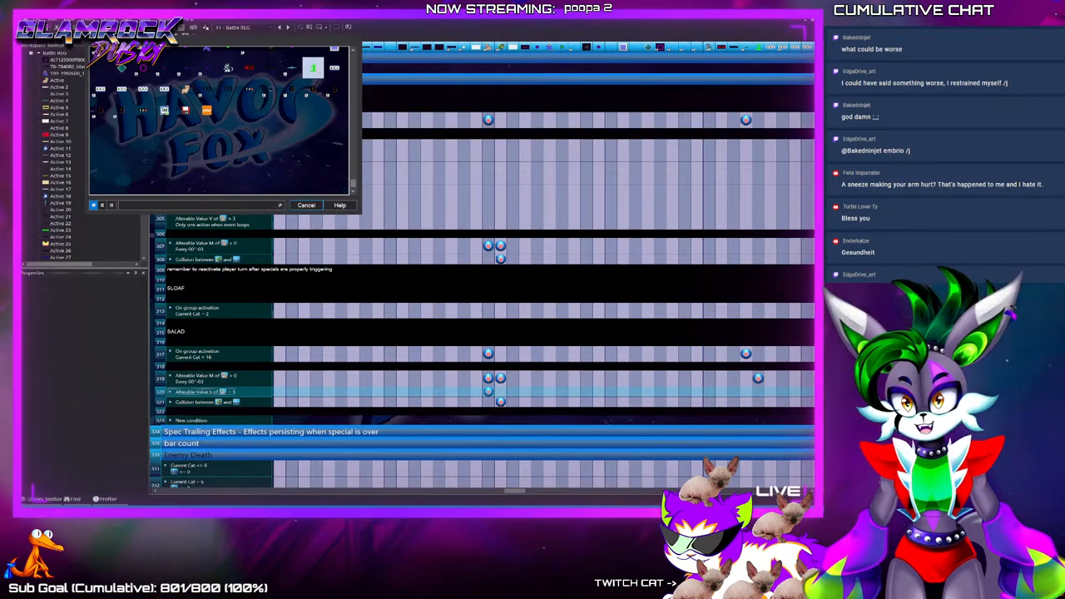
pyautogui.click(375, 150)
pyautogui.click(289, 289)
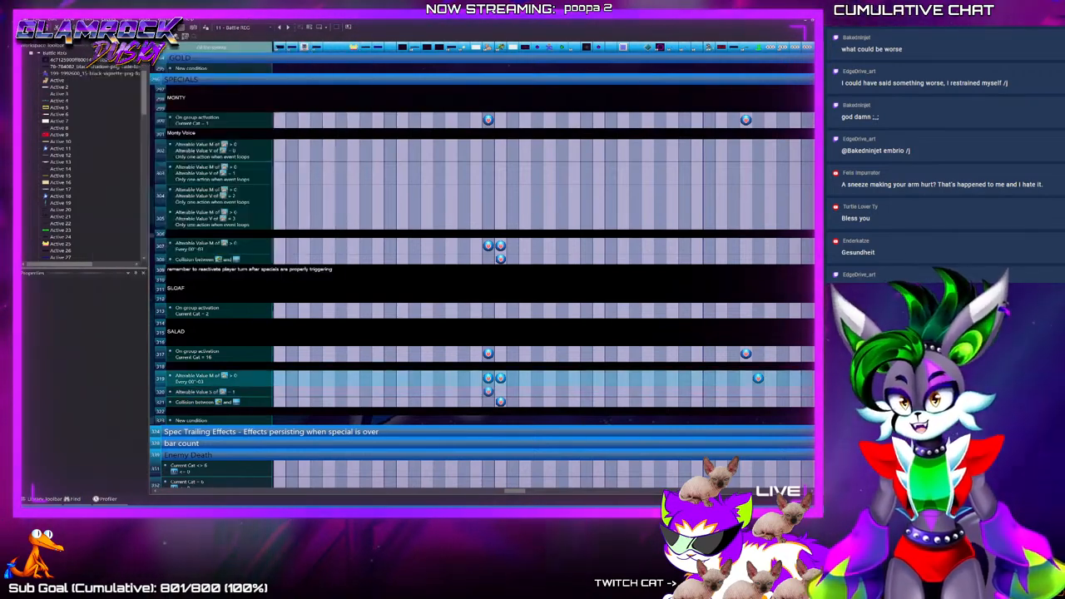
# Add the condition Alterable Value B of the green 1 object equal to 0 to the SALAD block's Alterable Value S = 1 event
pyautogui.doubleClick(160, 392)
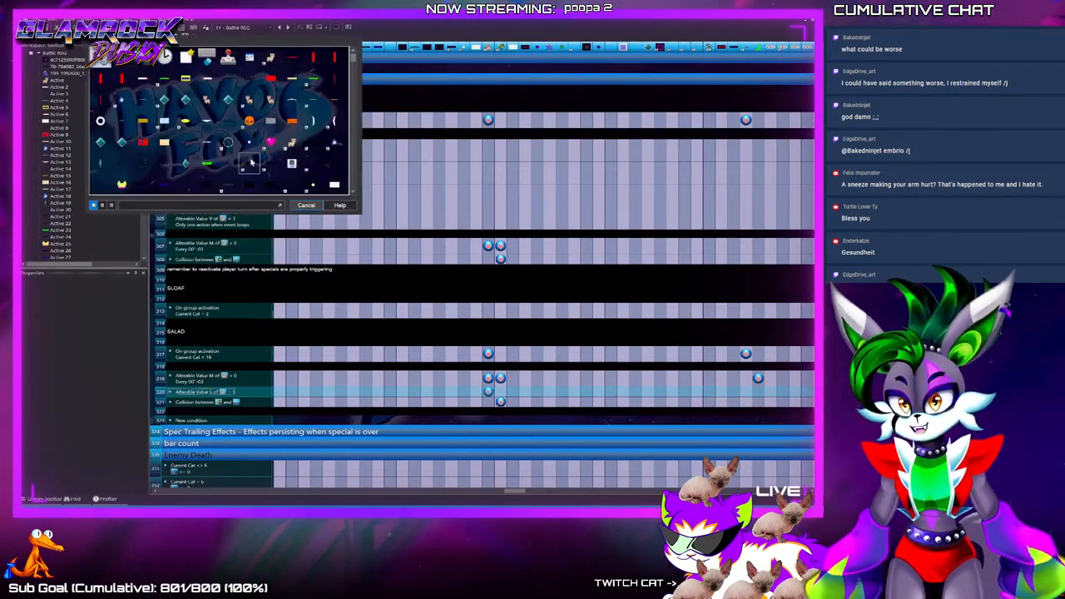
pyautogui.scroll(-10, 265, 146)
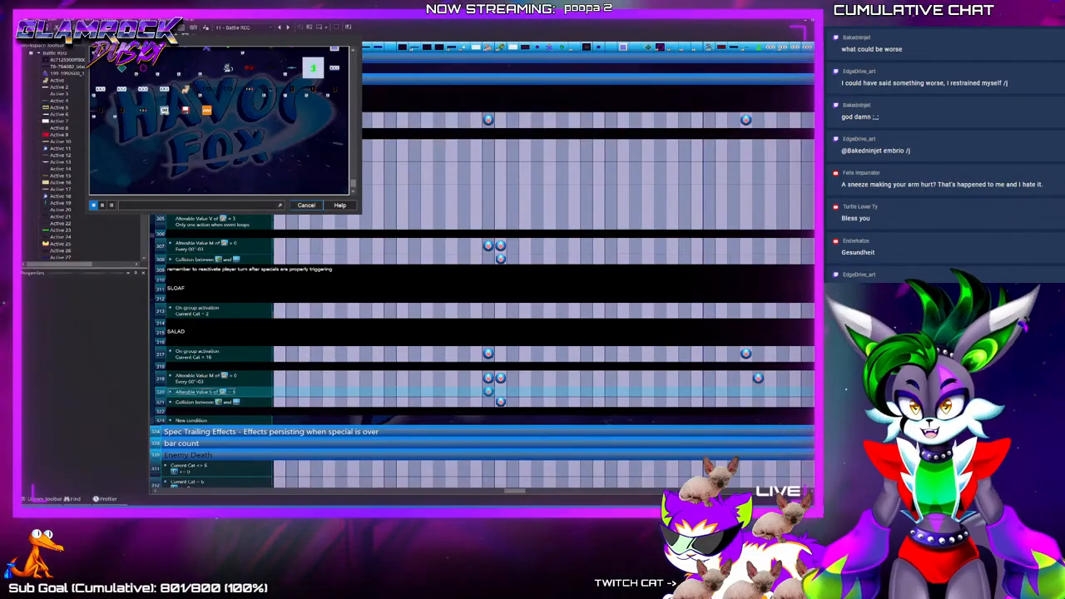
pyautogui.click(306, 205)
pyautogui.doubleClick(204, 391)
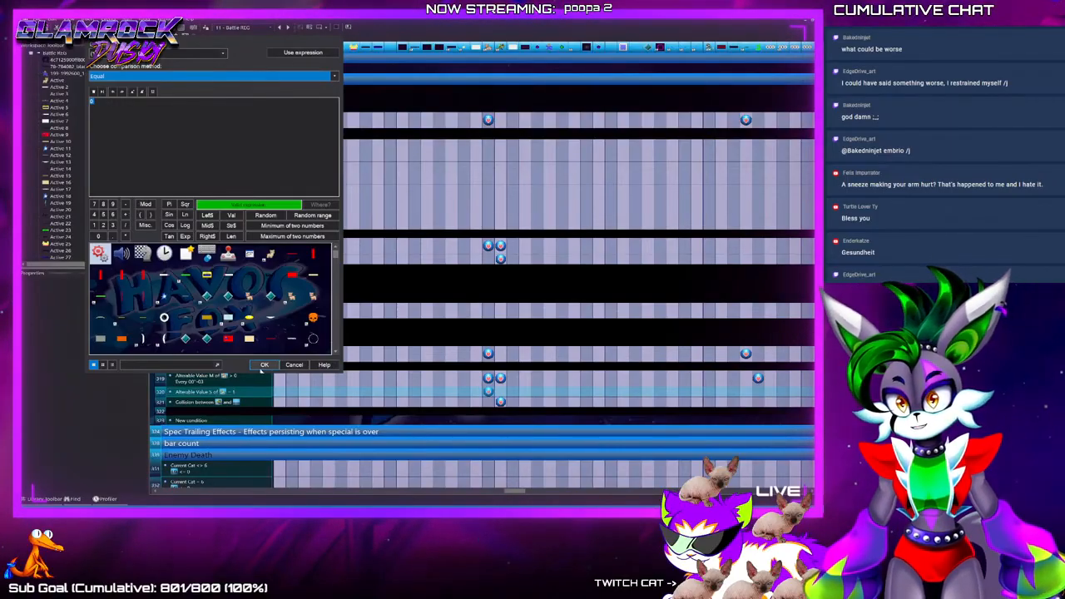
pyautogui.press('Return')
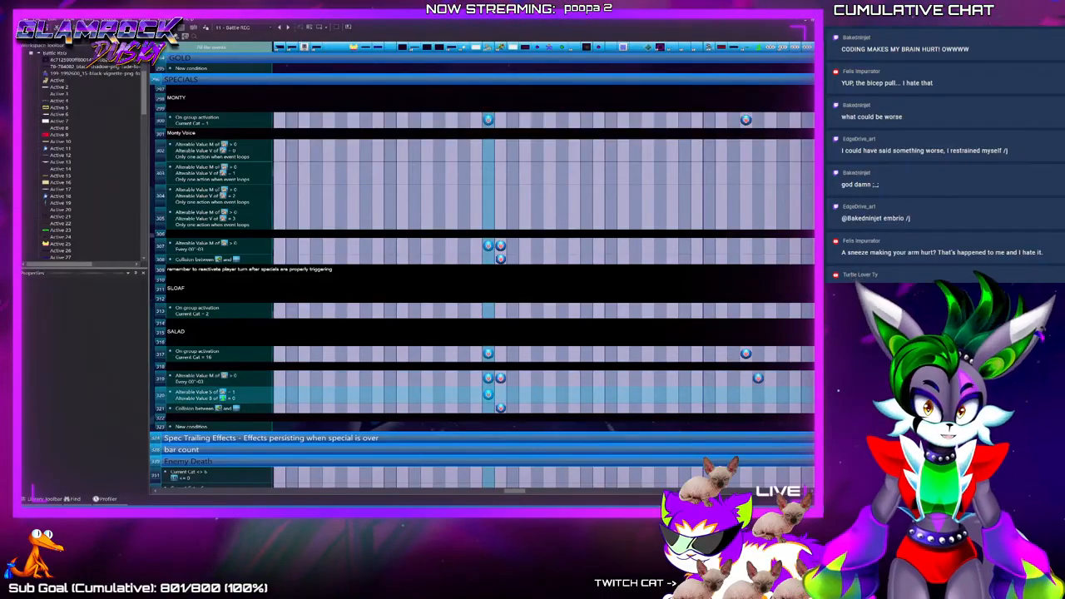
# Edit the action expression in the SALAD block's Alterable Value S = 1 event, picking the green 1 object as its value source
pyautogui.moveTo(514, 491); pyautogui.dragTo(571, 491)
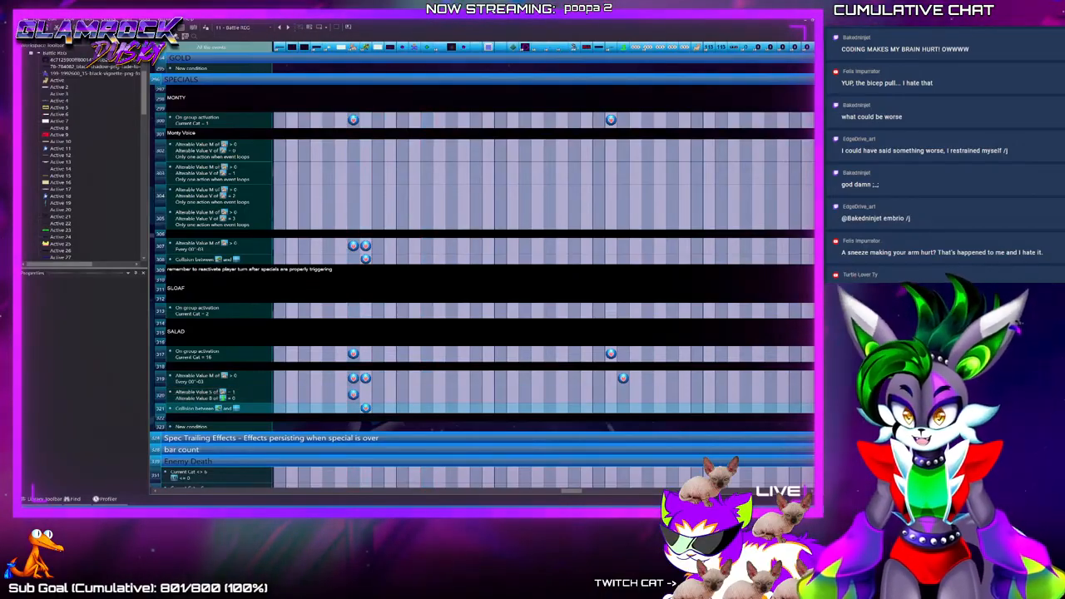
pyautogui.click(161, 395)
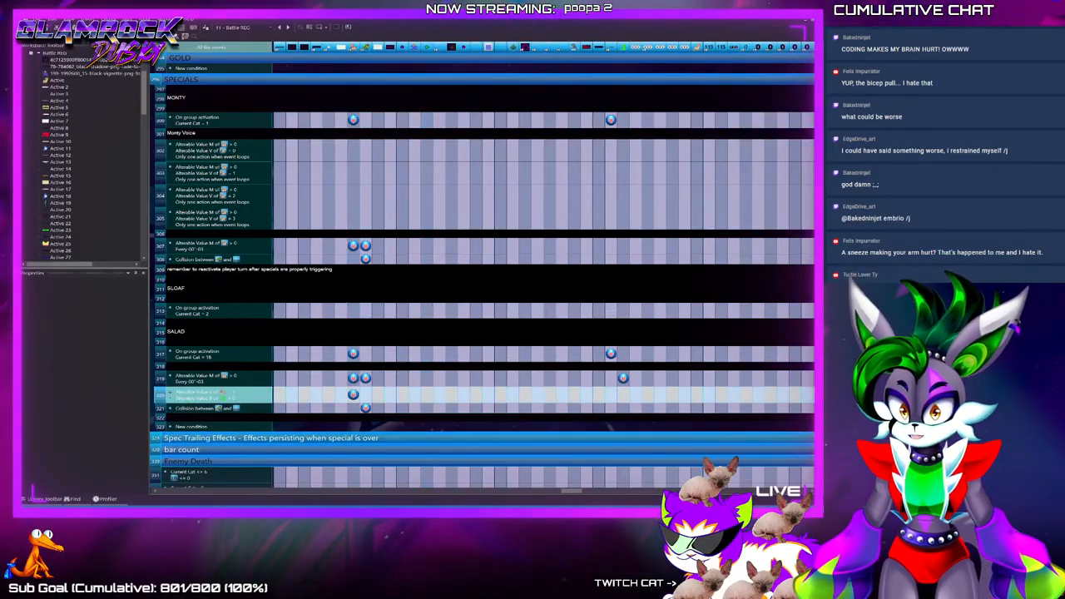
pyautogui.click(255, 409)
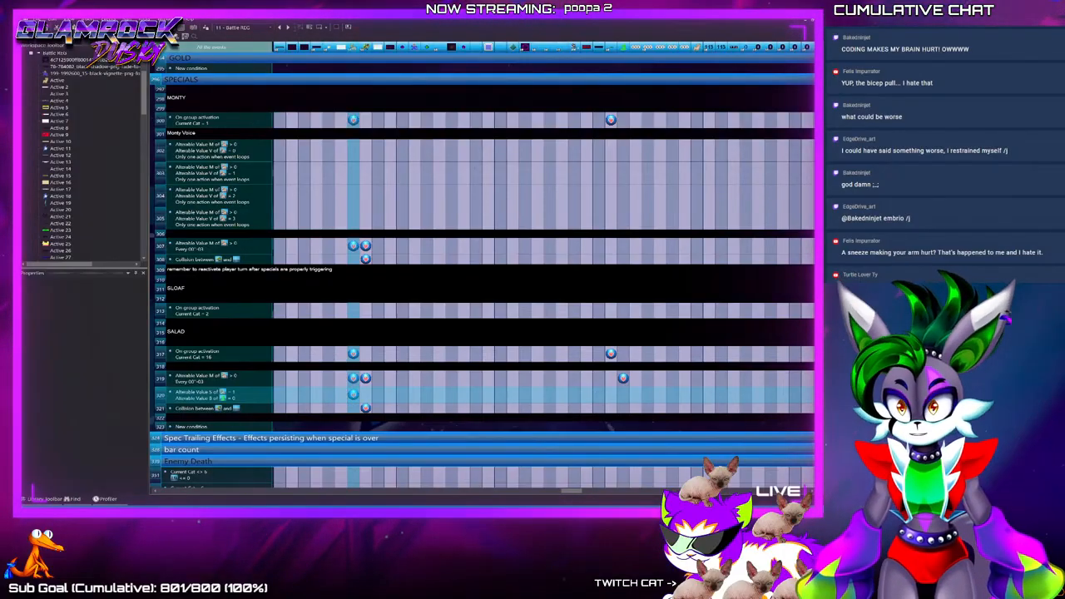
pyautogui.doubleClick(354, 394)
pyautogui.press('Escape')
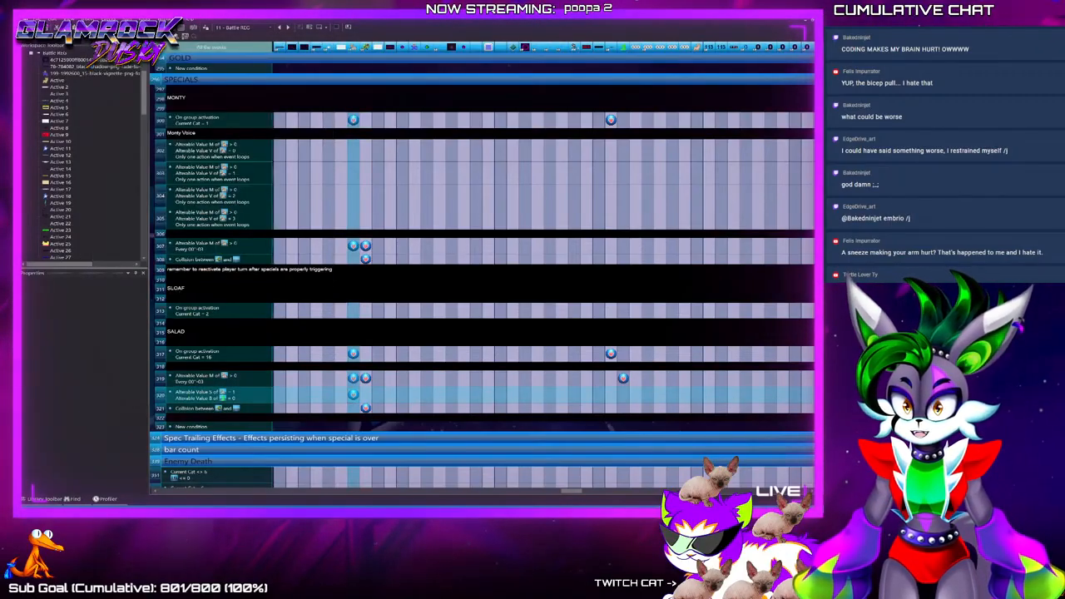
pyautogui.doubleClick(354, 395)
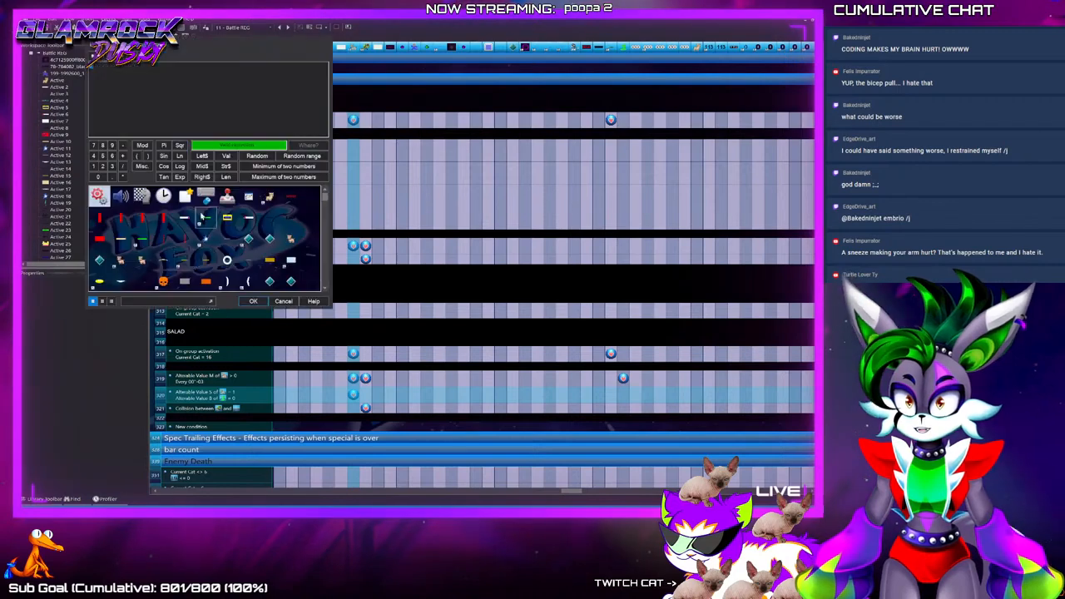
pyautogui.scroll(-10, 206, 219)
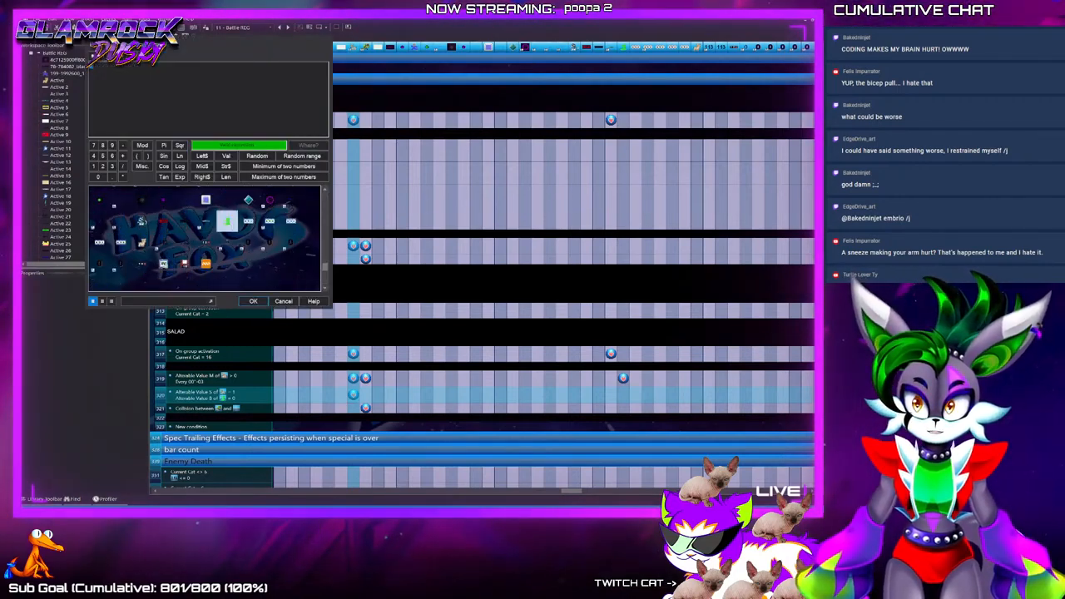
pyautogui.click(255, 301)
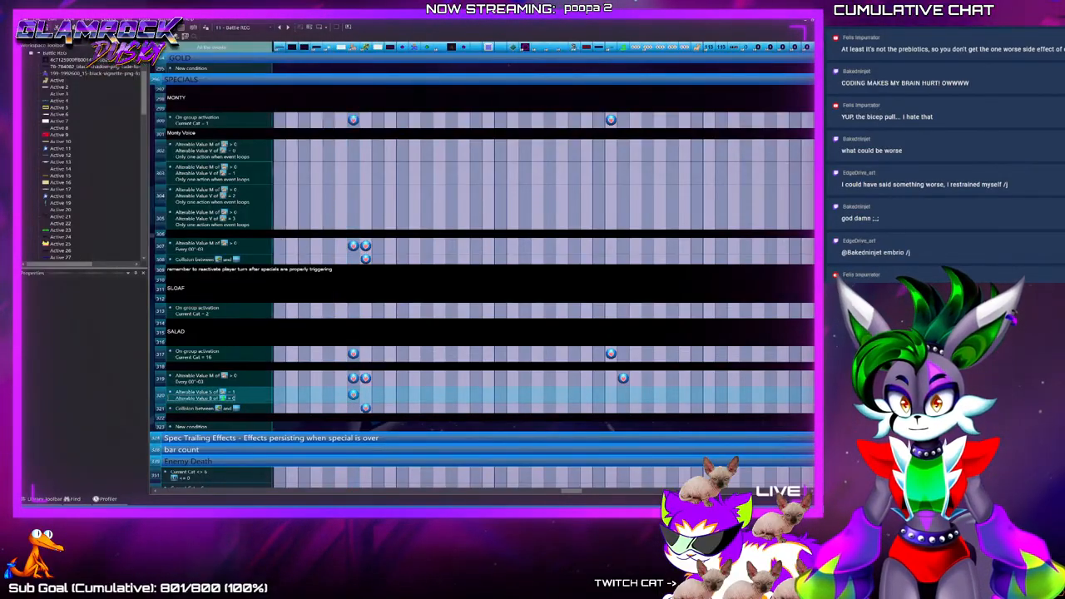
# Delete the Alterable Value B = 0 condition from the SALAD block's Alterable Value S = 1 event
pyautogui.press('Delete')
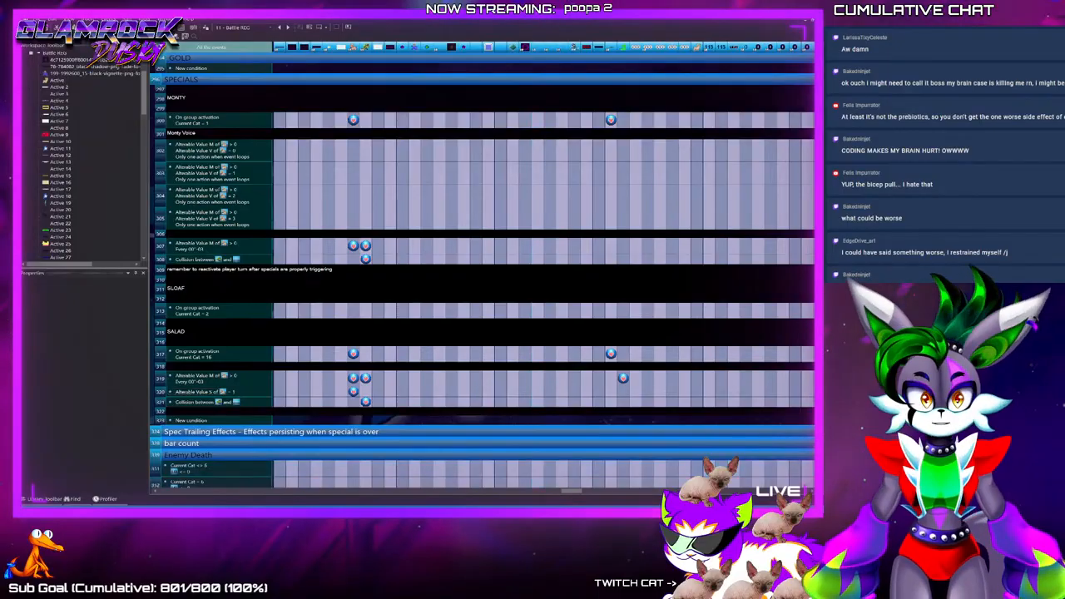
# Show the Battle REG frame's layout with its placed objects
pyautogui.hotkey('ctrl', 'm')
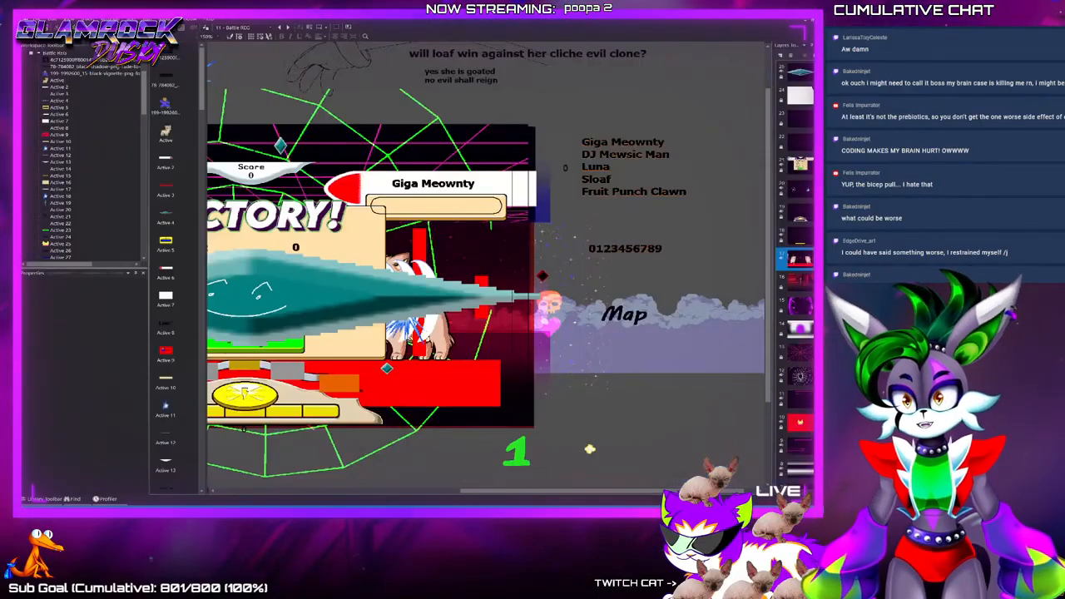
# Hide layer 25, which holds the large teal diamond covering the victory panel in the Battle REG frame
pyautogui.hscroll(-4, 487, 275)
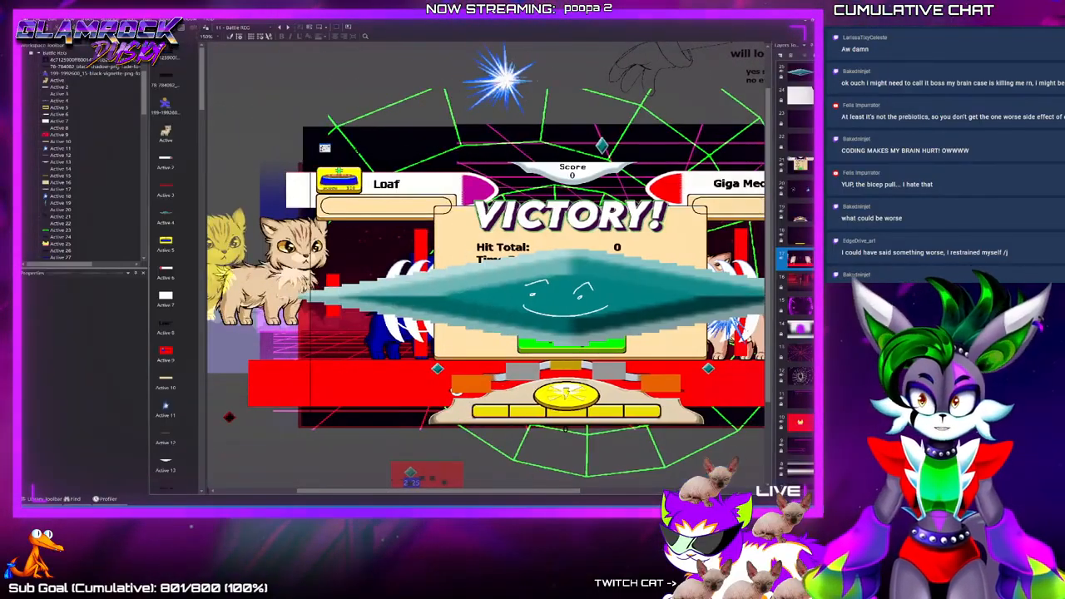
pyautogui.click(797, 282)
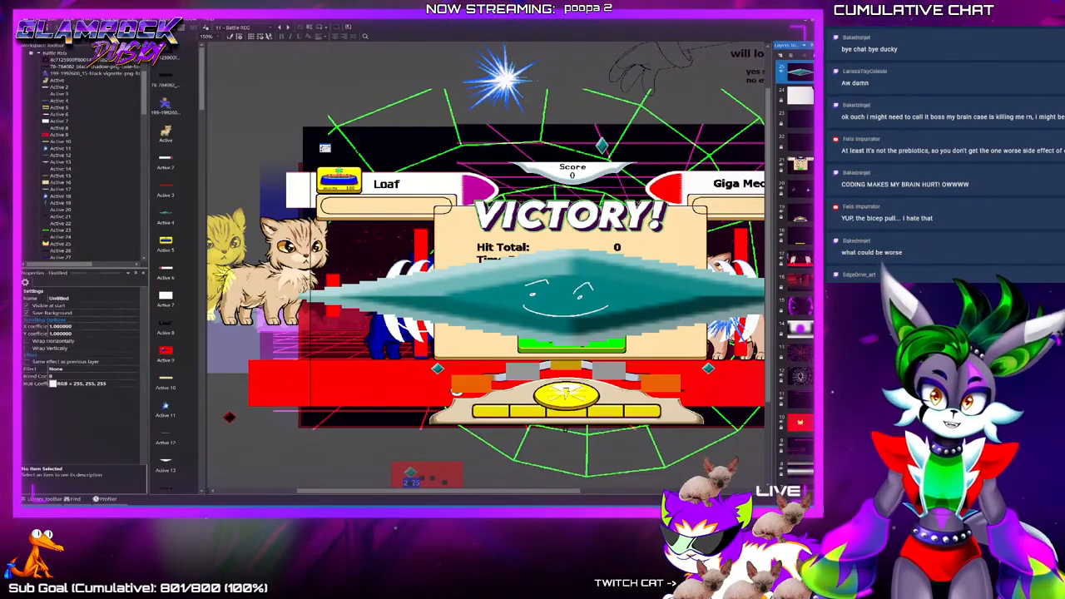
pyautogui.click(782, 309)
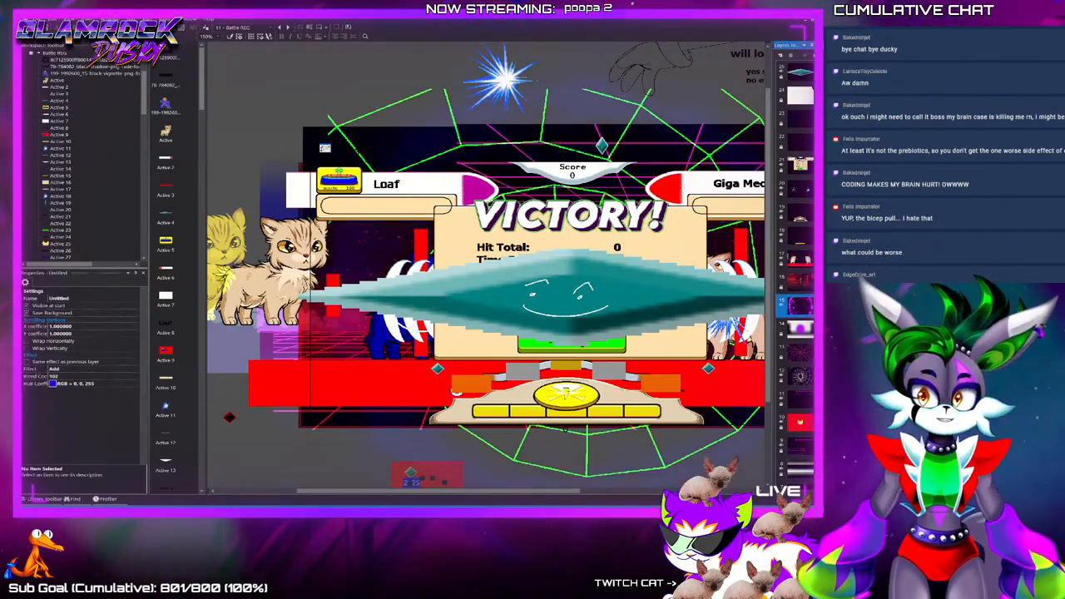
pyautogui.click(781, 71)
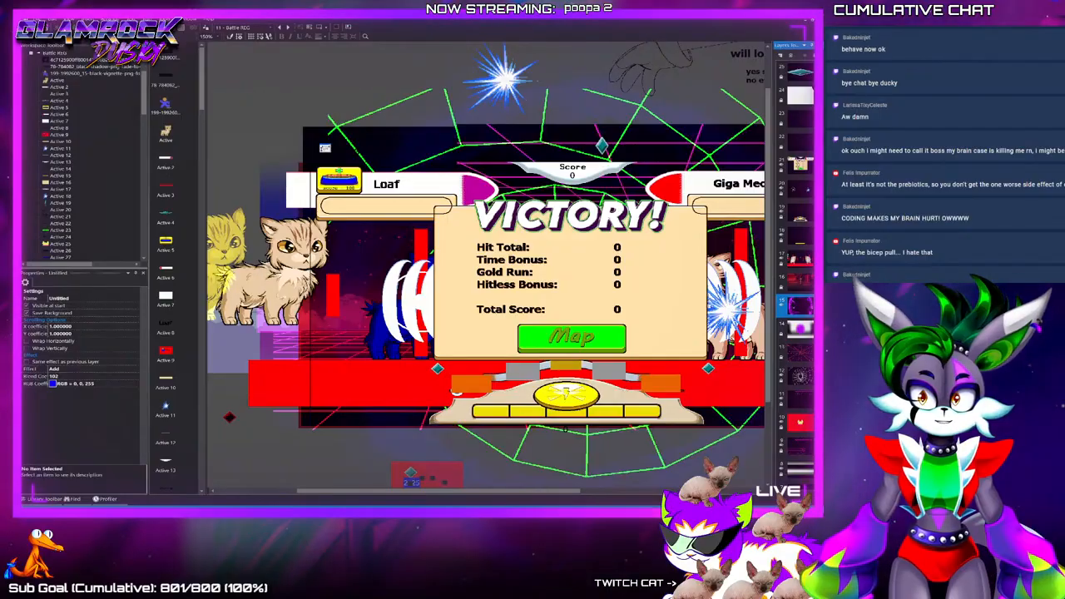
pyautogui.click(781, 258)
pyautogui.click(781, 258)
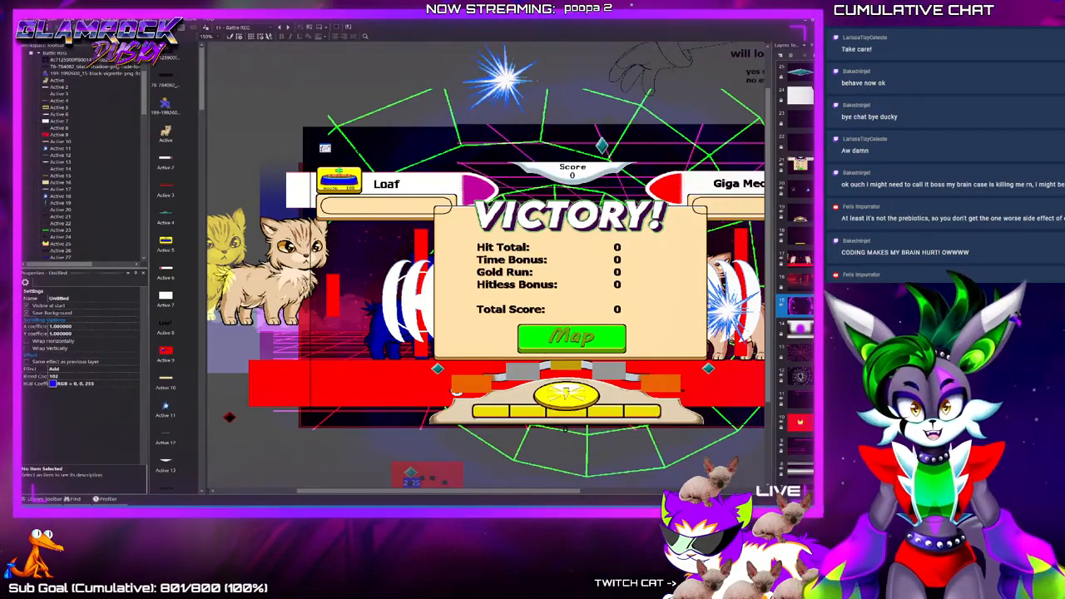
# Look through the Battle REG frame's object list, layout and layers, and inspect the display options of the purple object
pyautogui.scroll(-5, 175, 274)
pyautogui.scroll(-10, 175, 274)
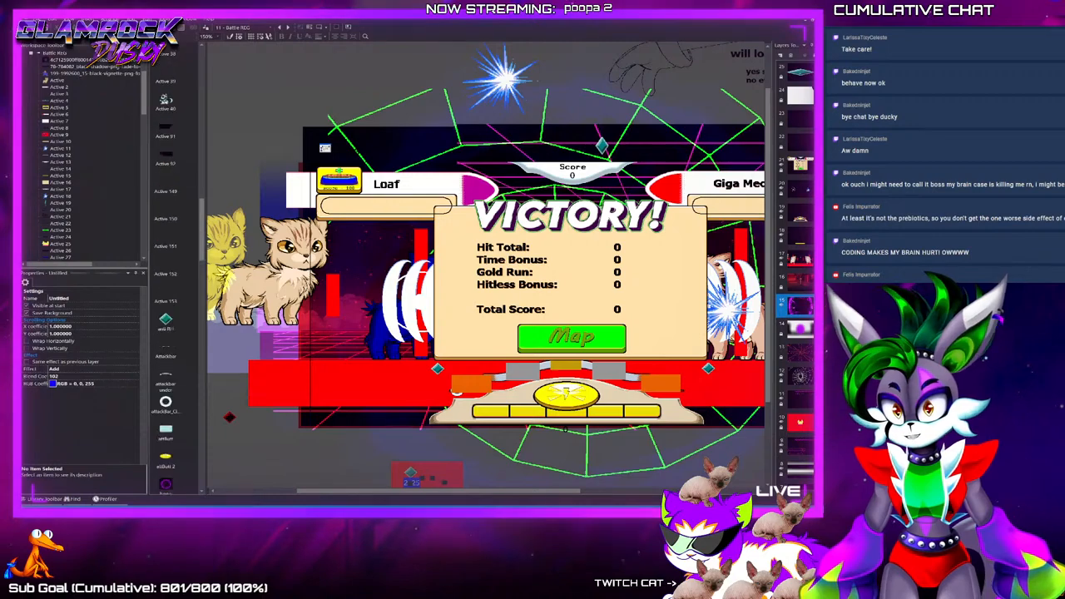
pyautogui.scroll(-5, 174, 275)
pyautogui.hscroll(5, 486, 267)
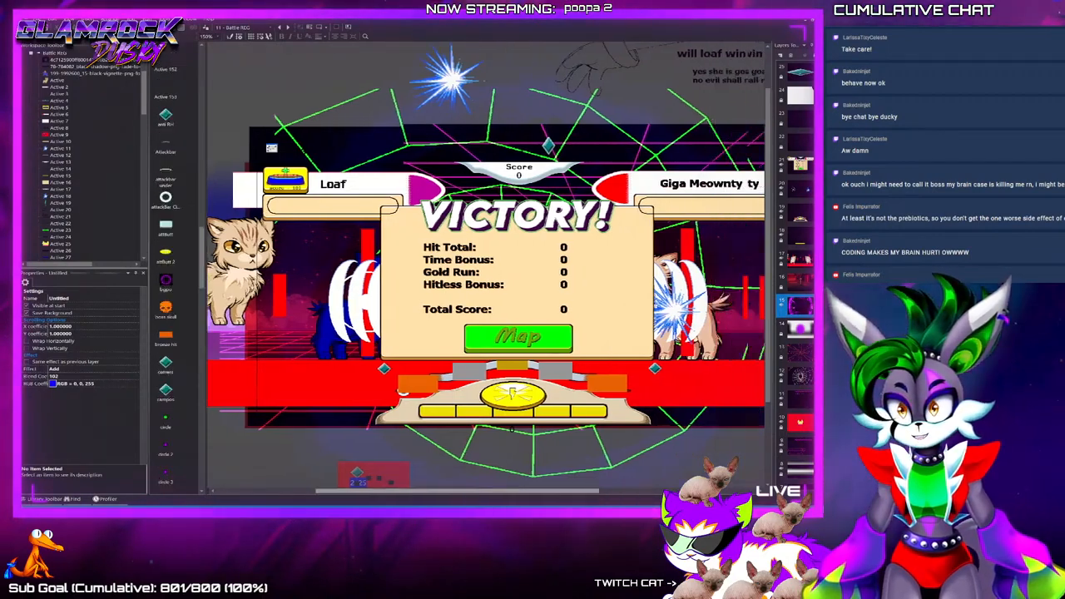
pyautogui.hscroll(-5, 486, 267)
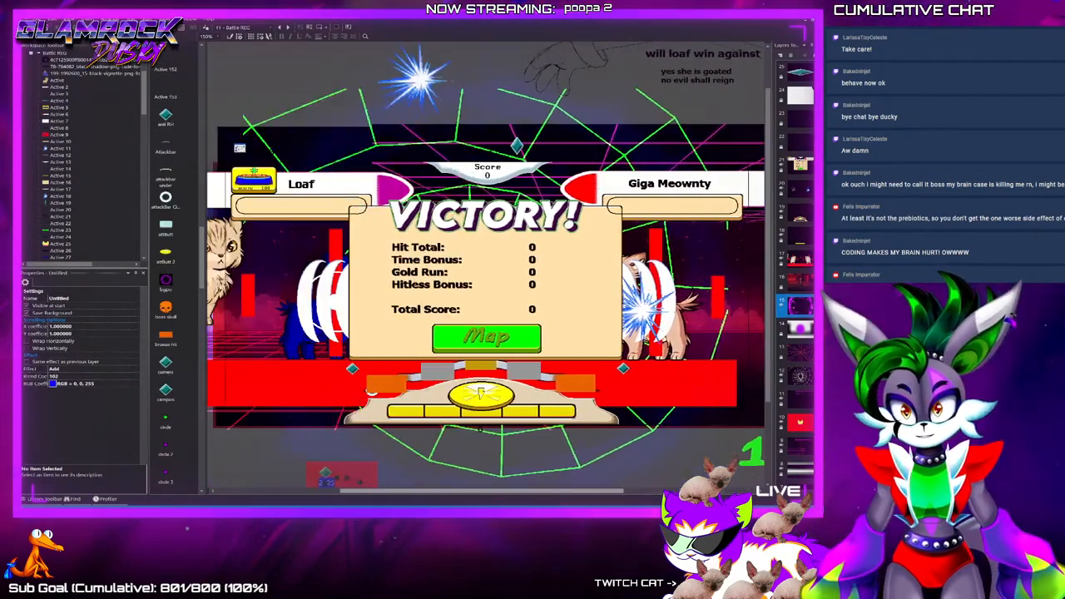
pyautogui.scroll(-2, 486, 266)
pyautogui.scroll(1, 489, 264)
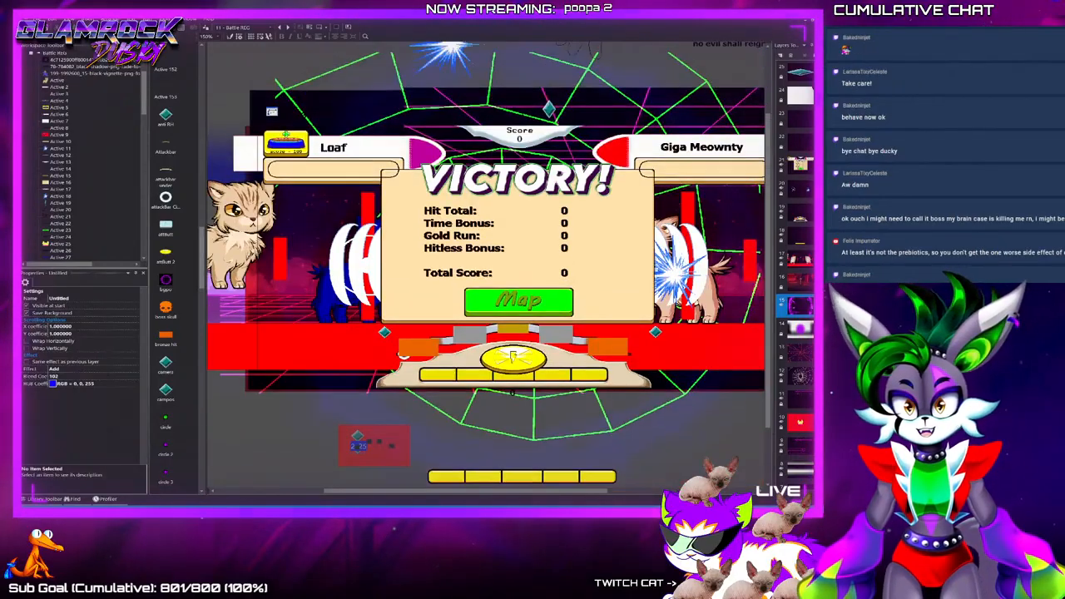
pyautogui.hscroll(3, 487, 267)
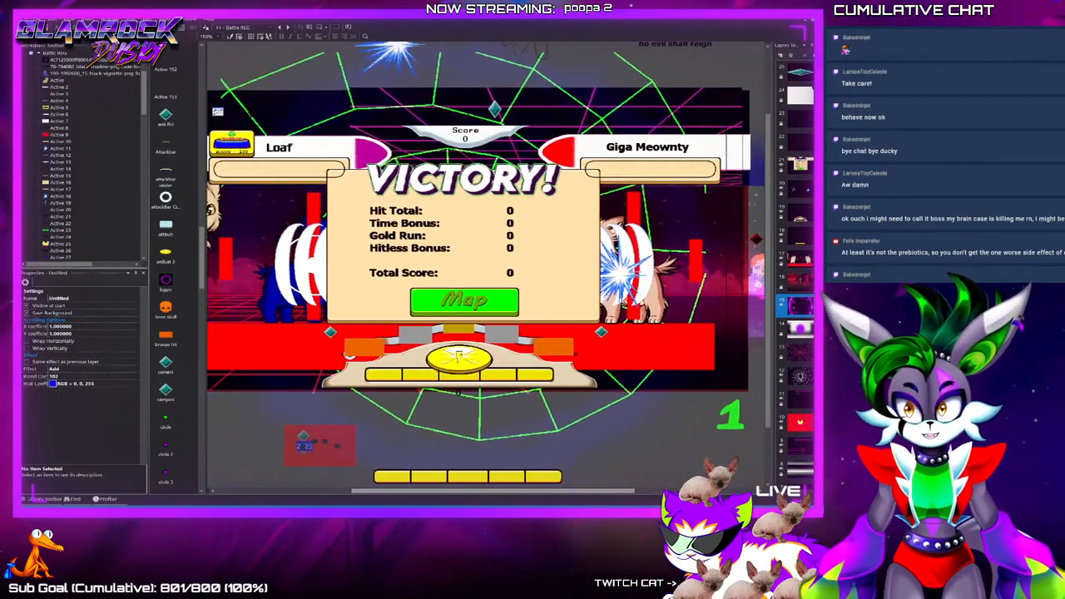
pyautogui.hscroll(-2, 486, 266)
pyautogui.scroll(-5, 799, 291)
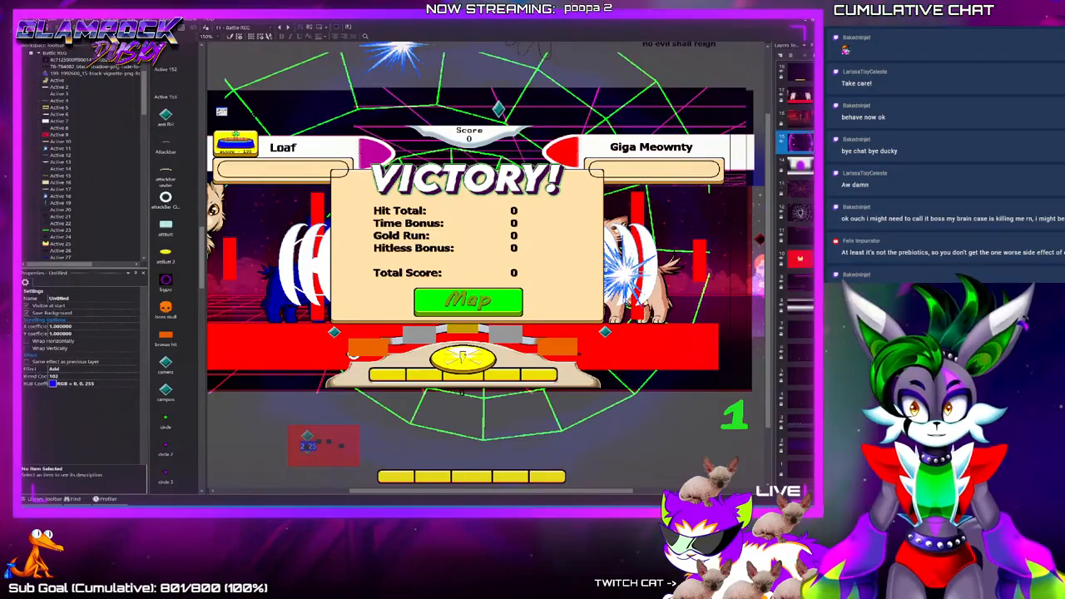
pyautogui.click(798, 141)
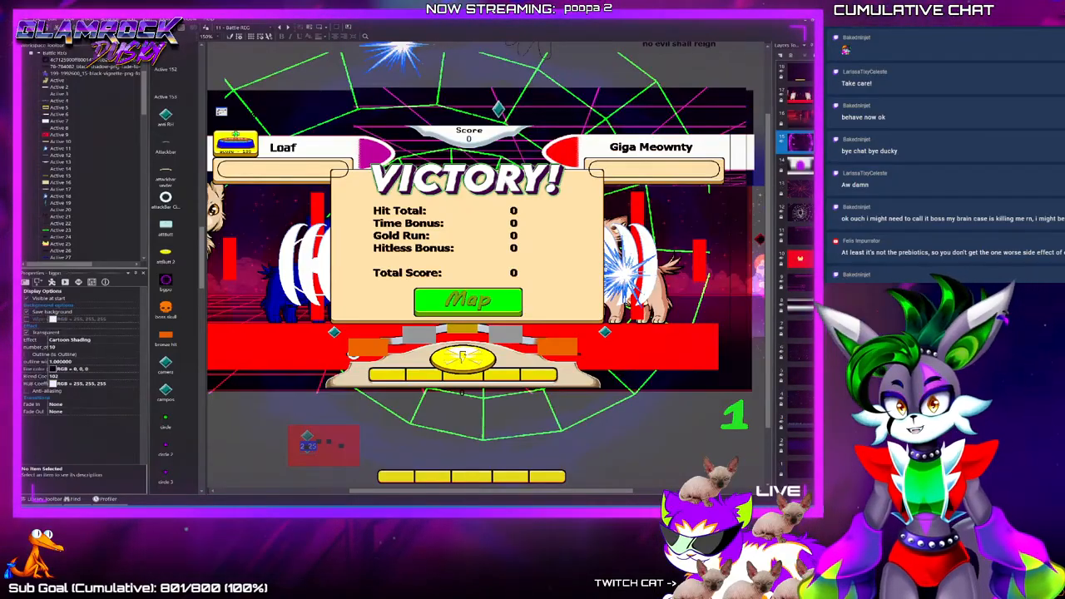
# Set the first object of the SALAD block's collision condition to the green 1 object
pyautogui.hotkey('ctrl', 'Tab')
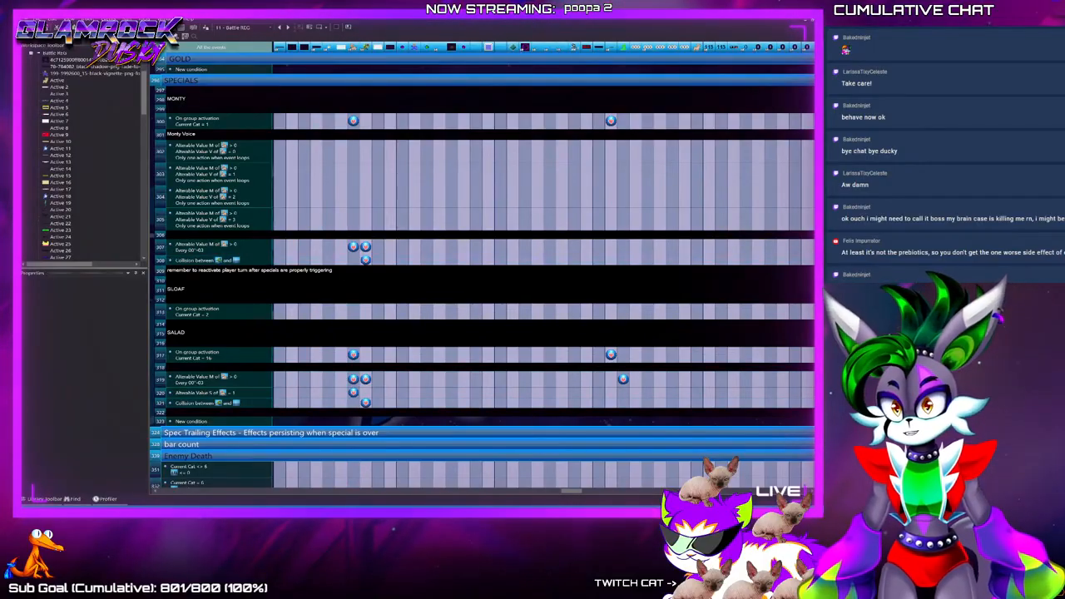
pyautogui.doubleClick(200, 402)
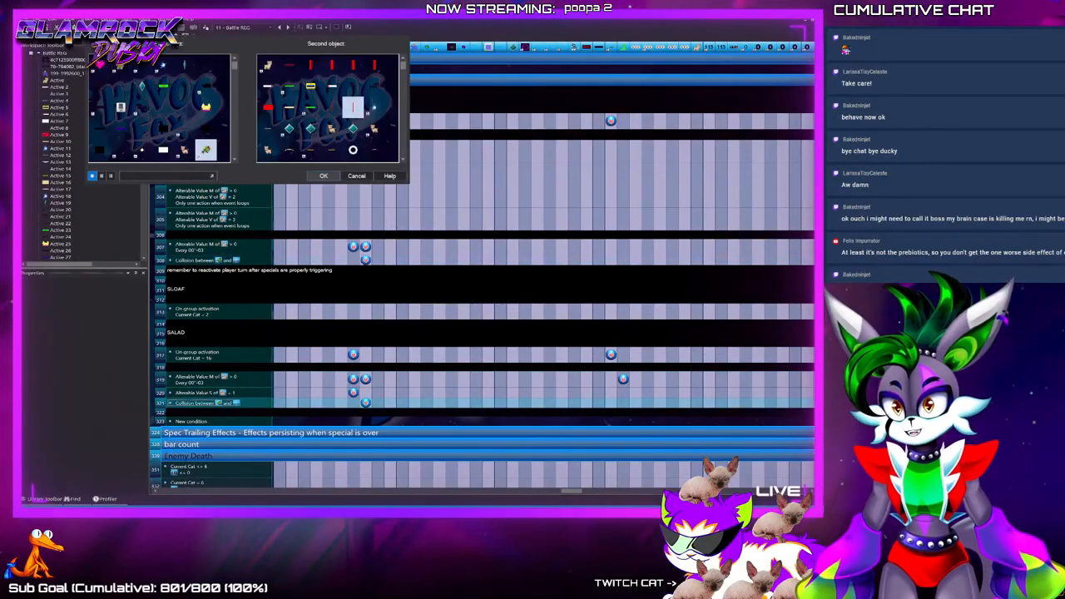
pyautogui.click(142, 94)
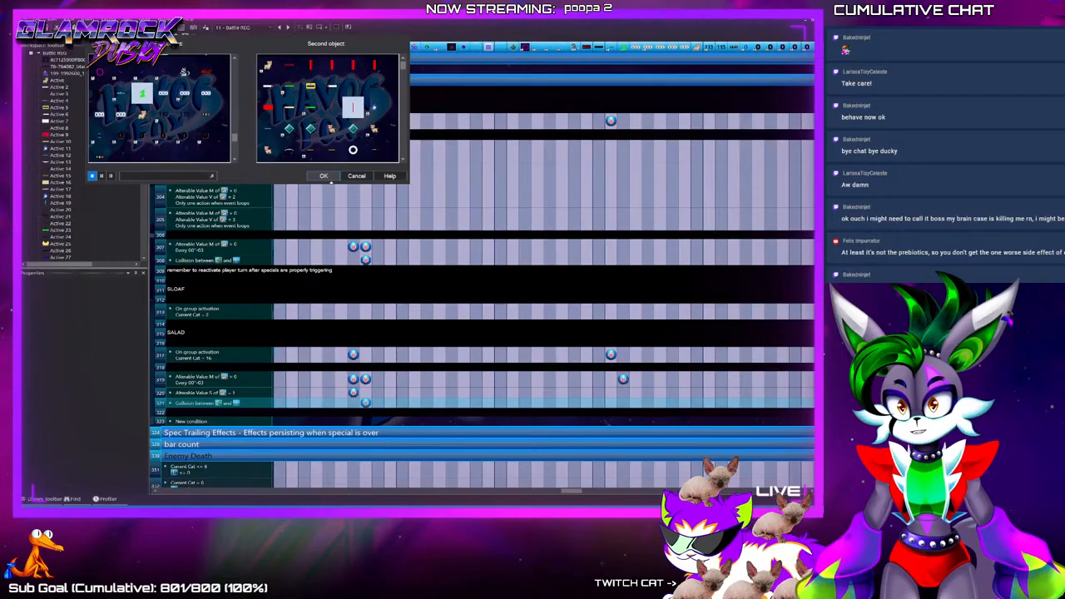
pyautogui.click(324, 177)
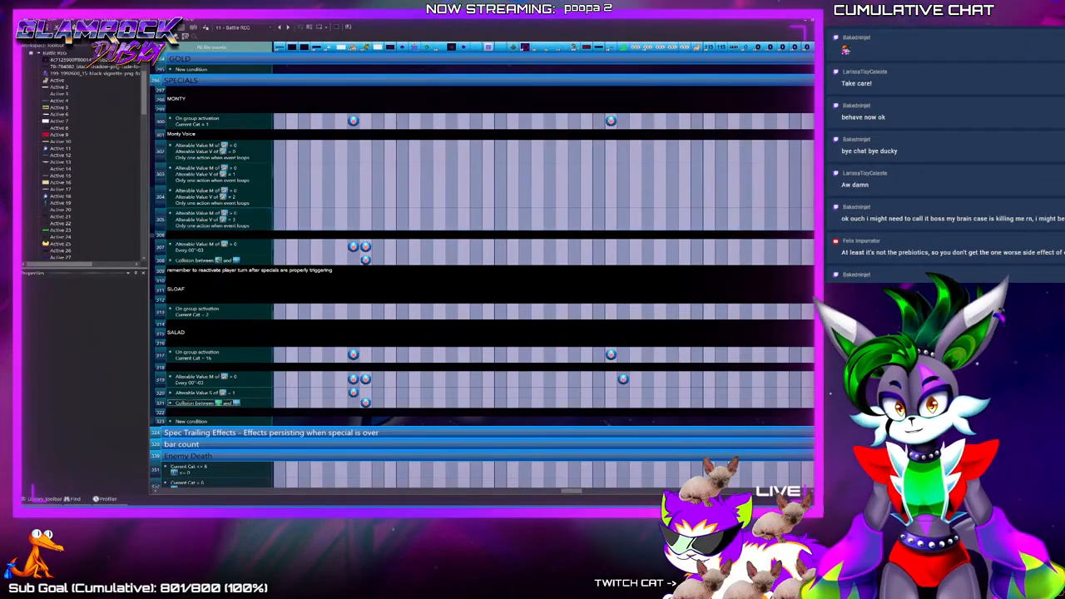
# Find the MONTY proj object in the Battle REG frame and open its Behavior #1 events for review
pyautogui.hotkey('ctrl', 'm')
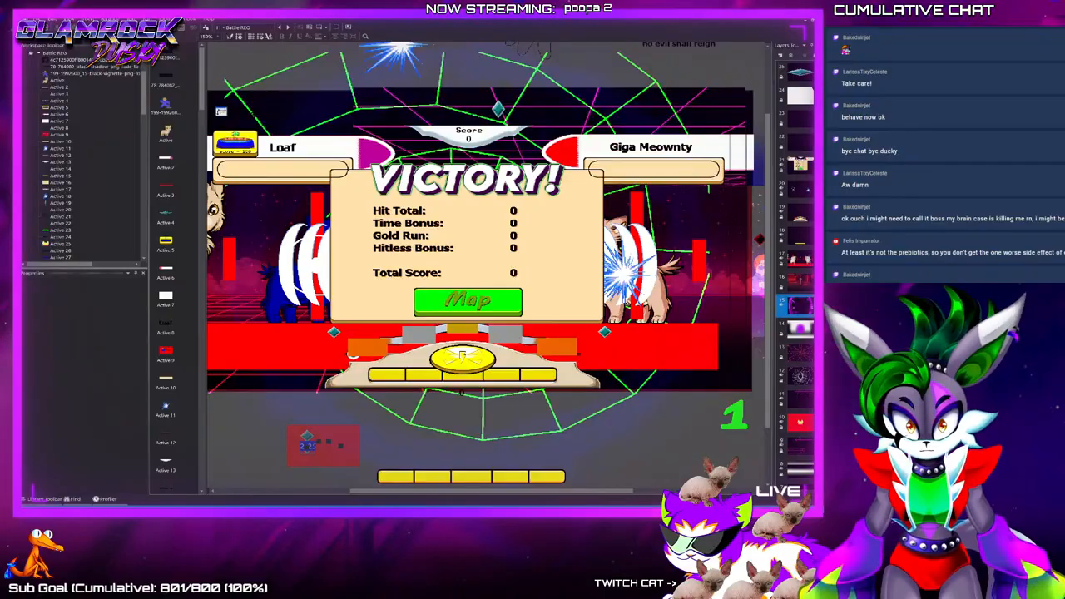
pyautogui.hscroll(-6, 486, 267)
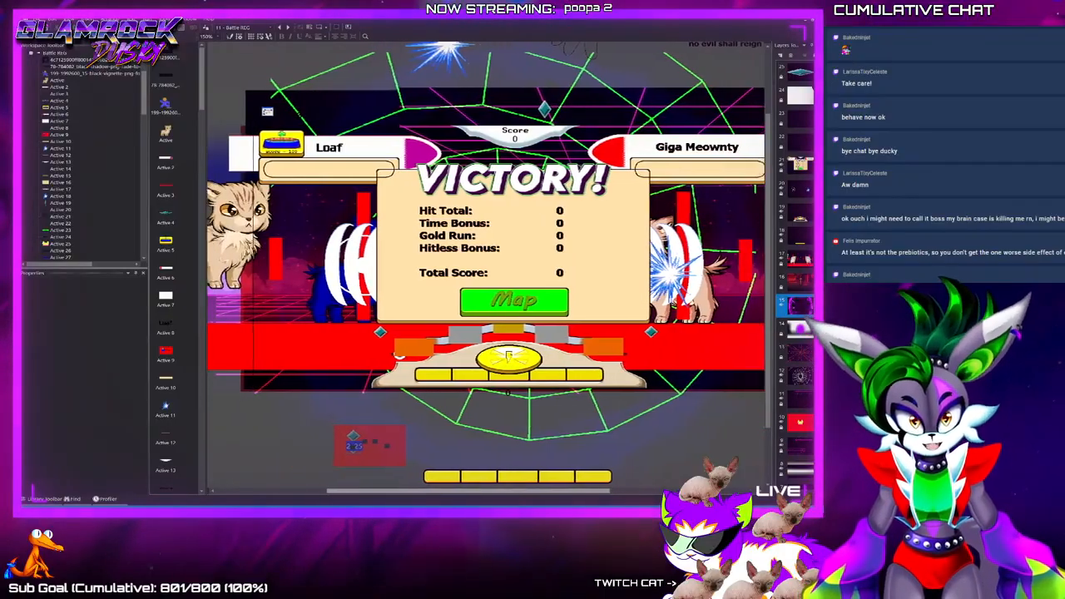
pyautogui.moveTo(454, 491)
pyautogui.mouseDown()
pyautogui.moveTo(367, 491)
pyautogui.moveTo(620, 491)
pyautogui.moveTo(469, 491)
pyautogui.mouseUp()
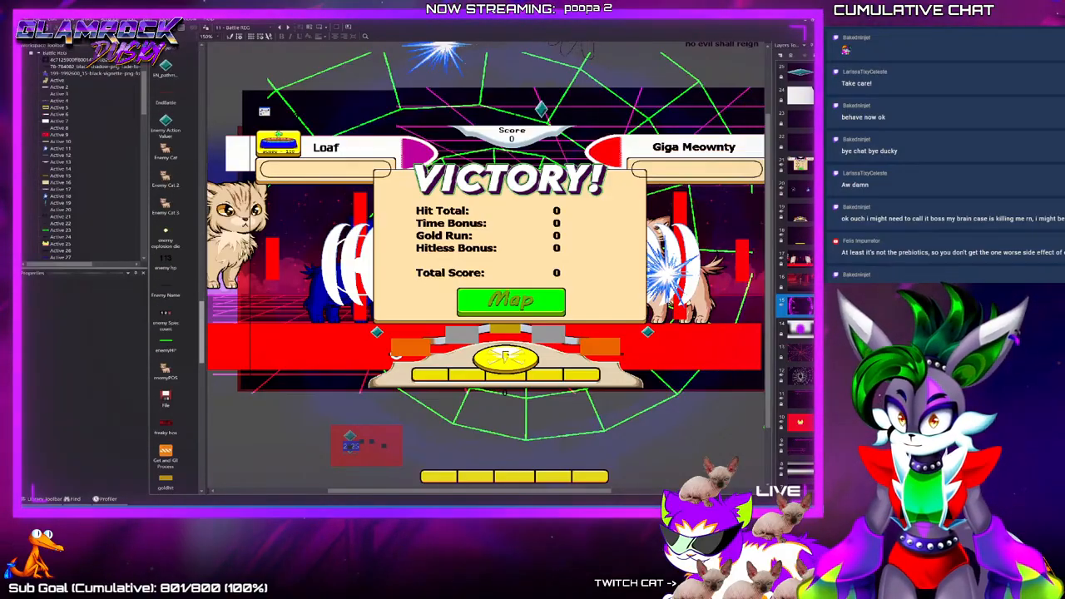
pyautogui.scroll(-5, 174, 291)
pyautogui.scroll(-5, 175, 291)
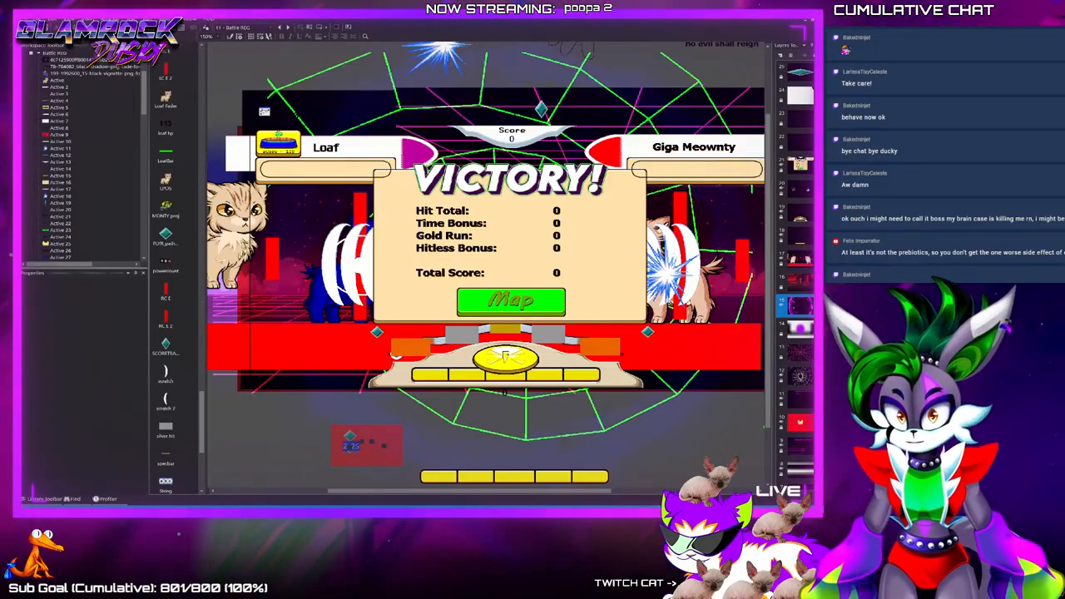
pyautogui.click(166, 250)
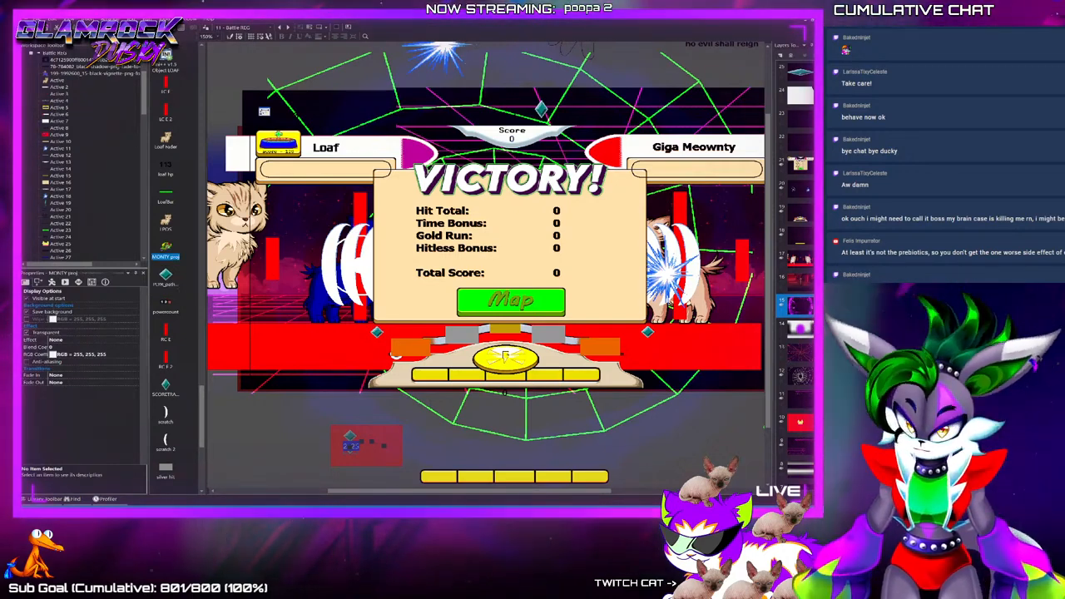
pyautogui.click(91, 283)
pyautogui.click(82, 312)
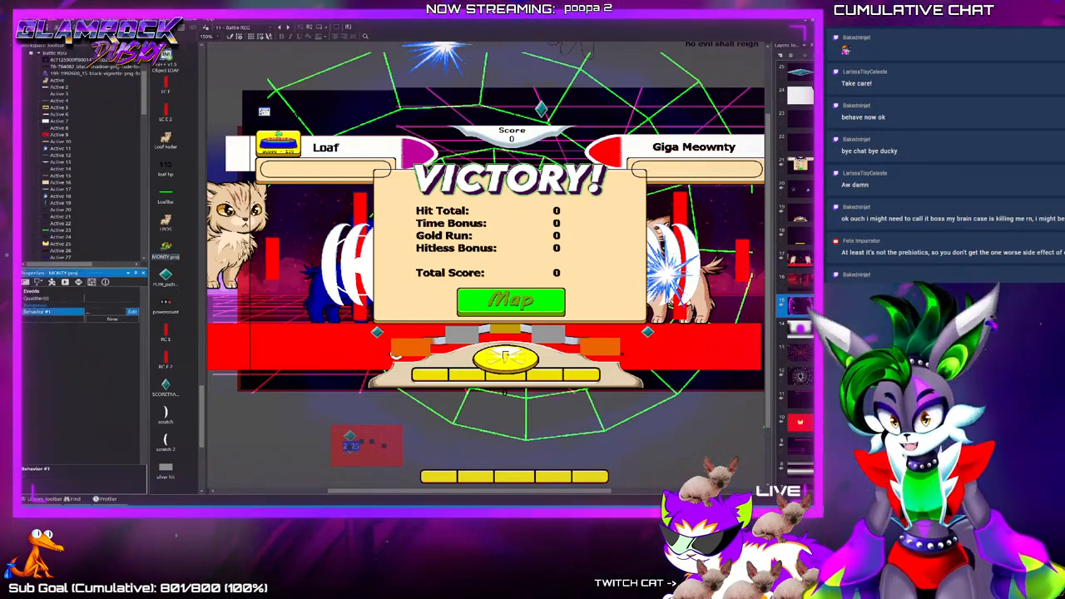
pyautogui.click(133, 312)
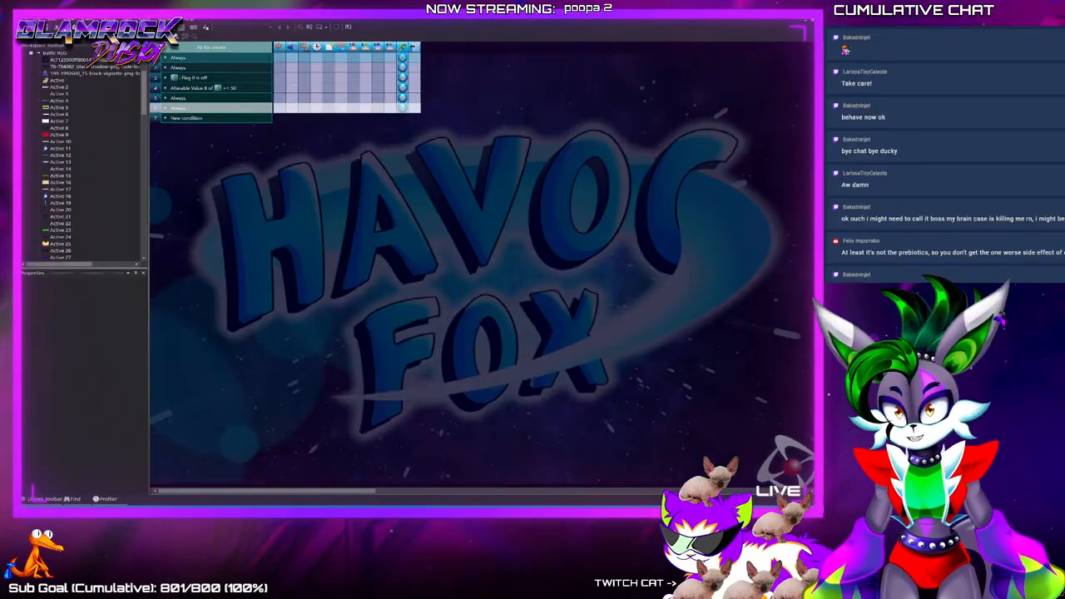
# Return to the Battle REG layout and check the Behavior #1 entries of MONTY proj and the green 1 object
pyautogui.doubleClick(55, 53)
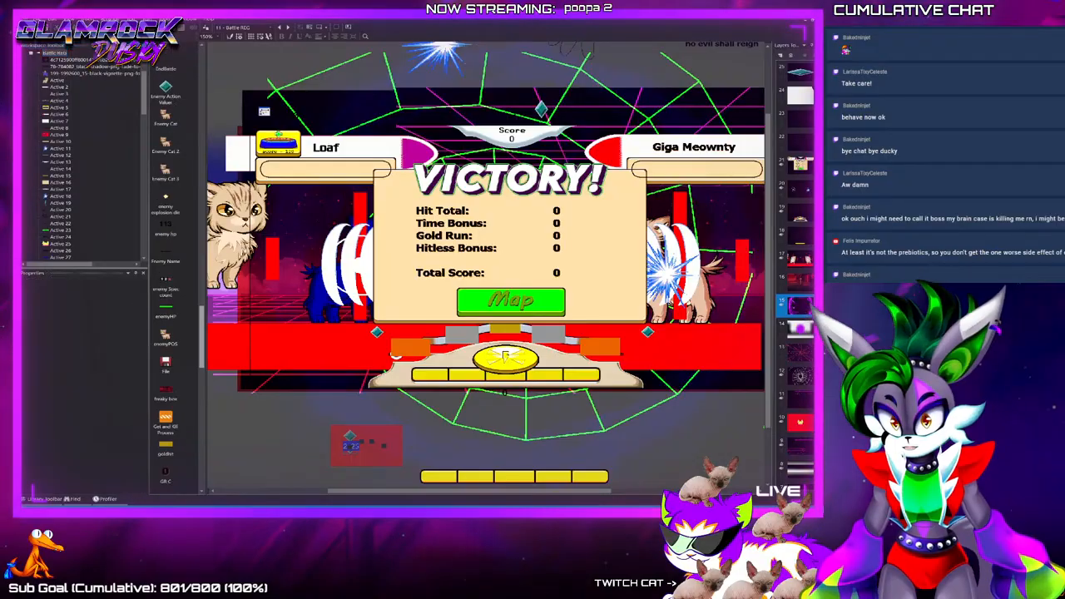
pyautogui.scroll(-1, 167, 274)
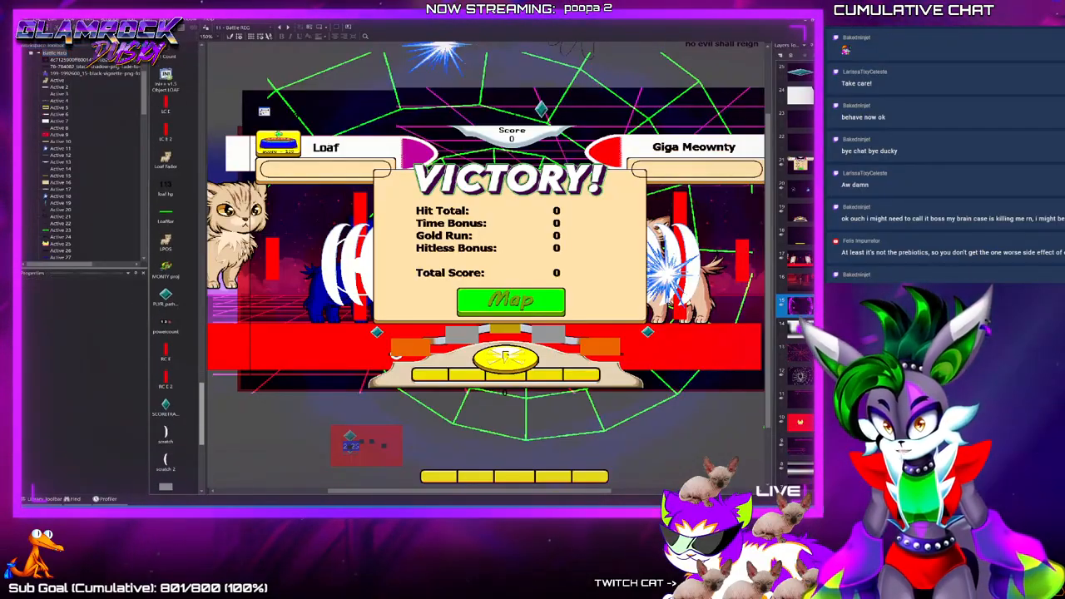
pyautogui.click(166, 275)
pyautogui.click(91, 282)
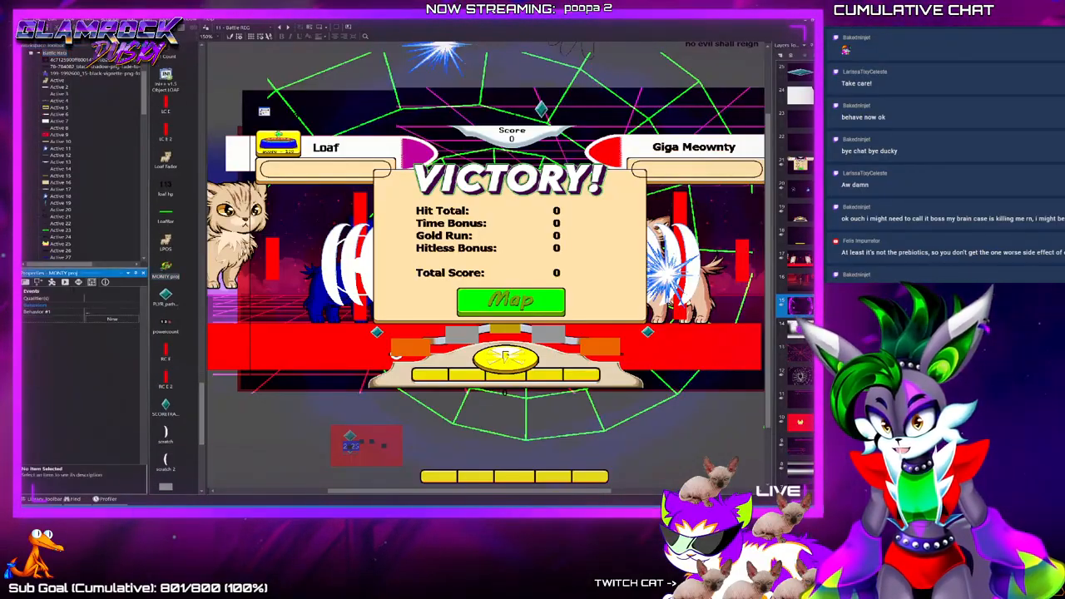
pyautogui.click(53, 312)
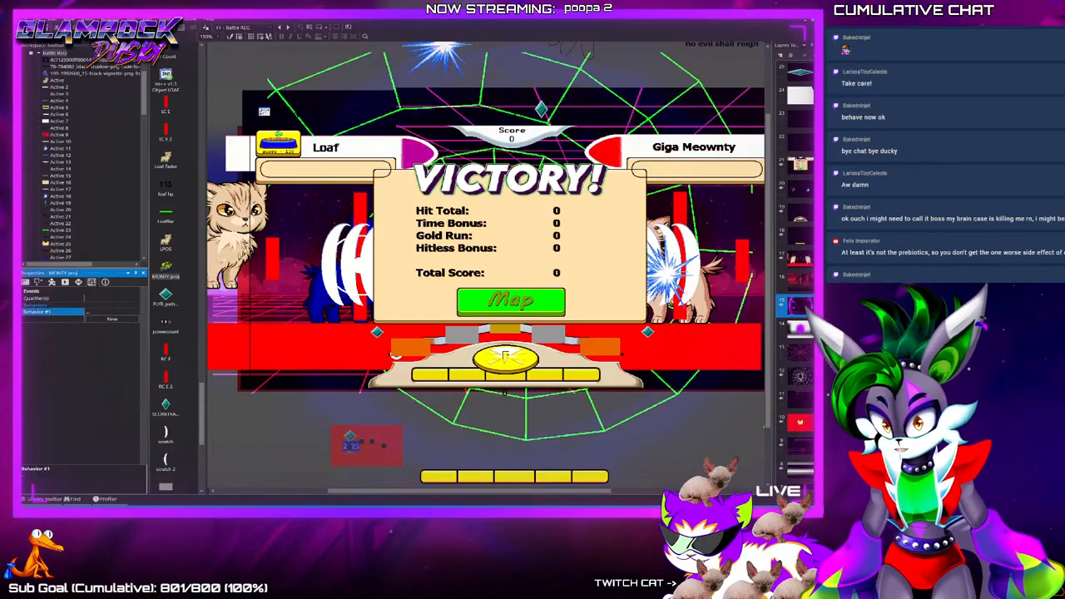
pyautogui.moveTo(469, 491); pyautogui.dragTo(609, 491)
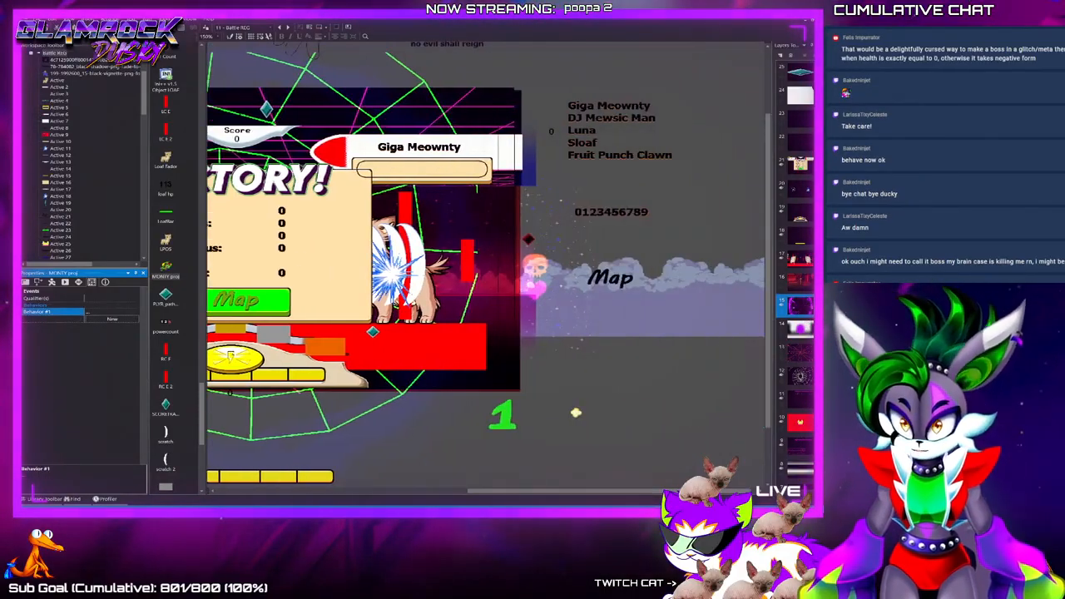
pyautogui.click(502, 414)
pyautogui.click(112, 312)
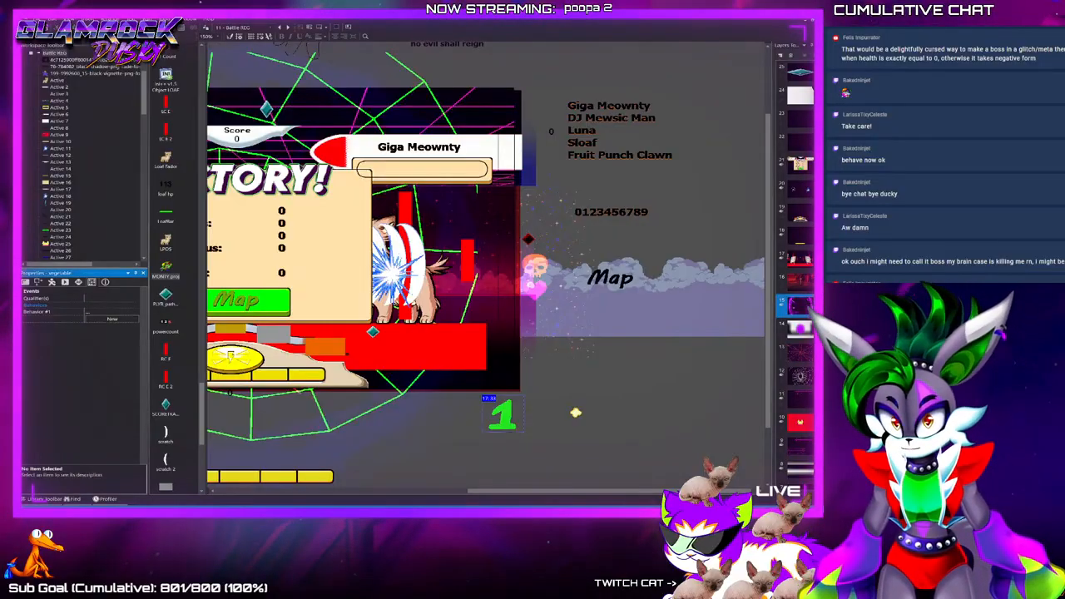
# Review the Battle REG events from the SALAD block down to Send Value to Map, and return to the frame layout
pyautogui.press('F7')
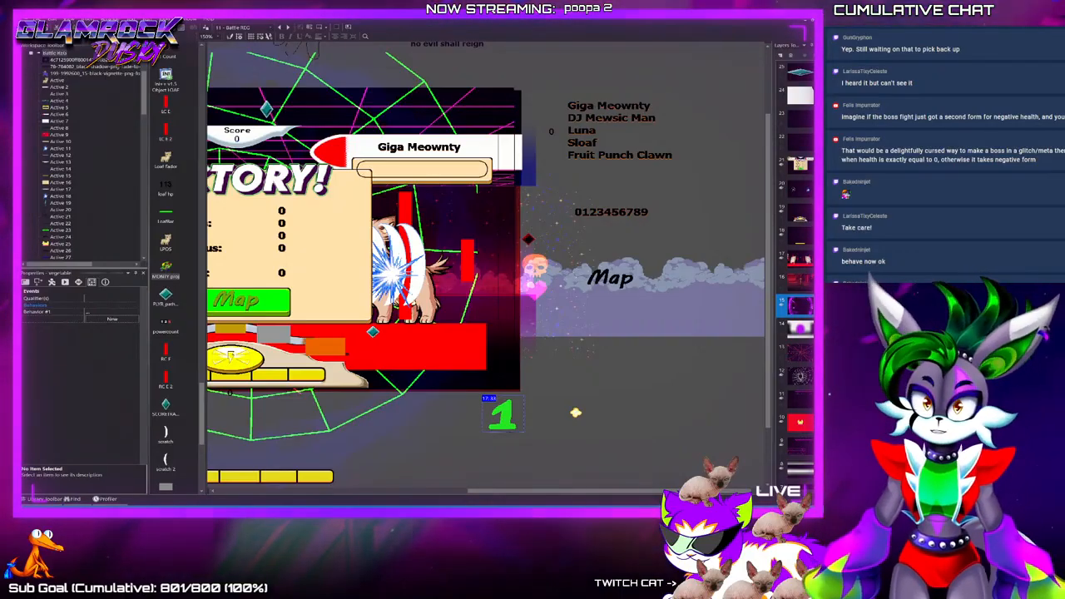
pyautogui.hotkey('ctrl', 'e')
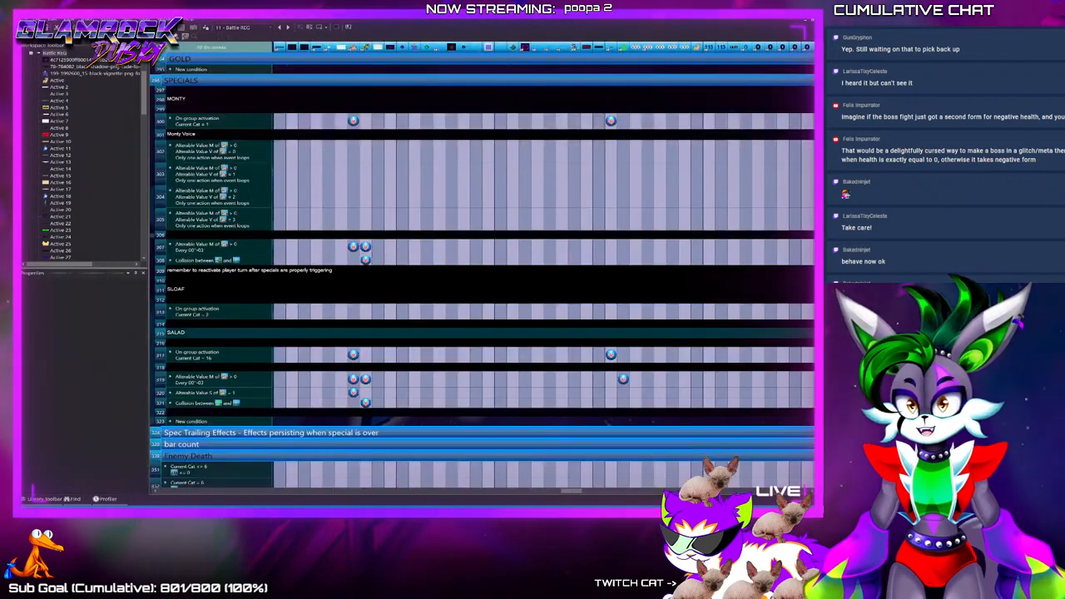
pyautogui.scroll(-10, 483, 275)
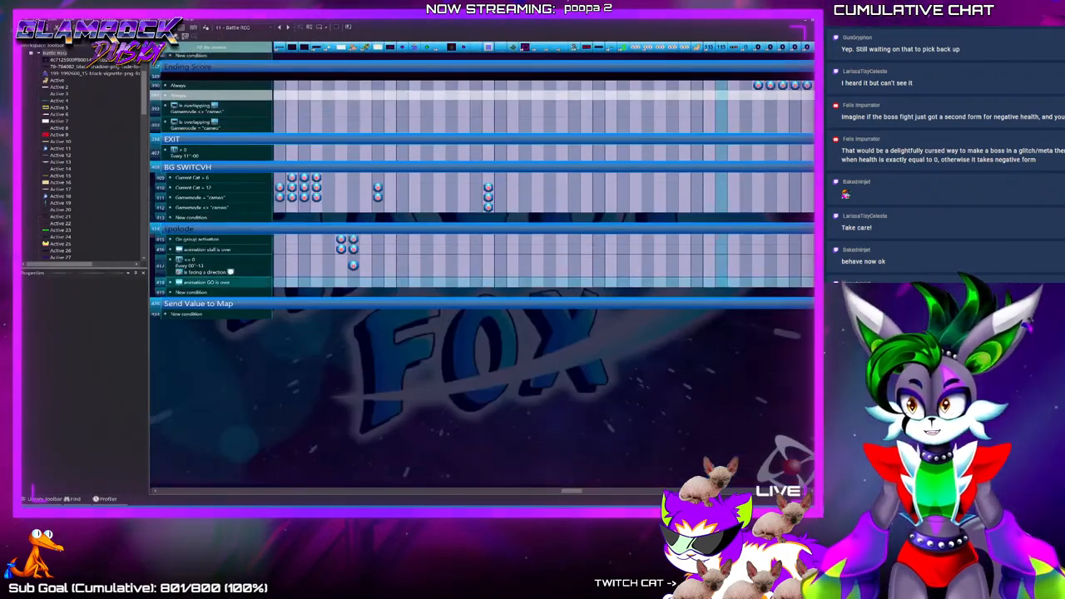
pyautogui.scroll(2, 483, 275)
pyautogui.scroll(2, 483, 275)
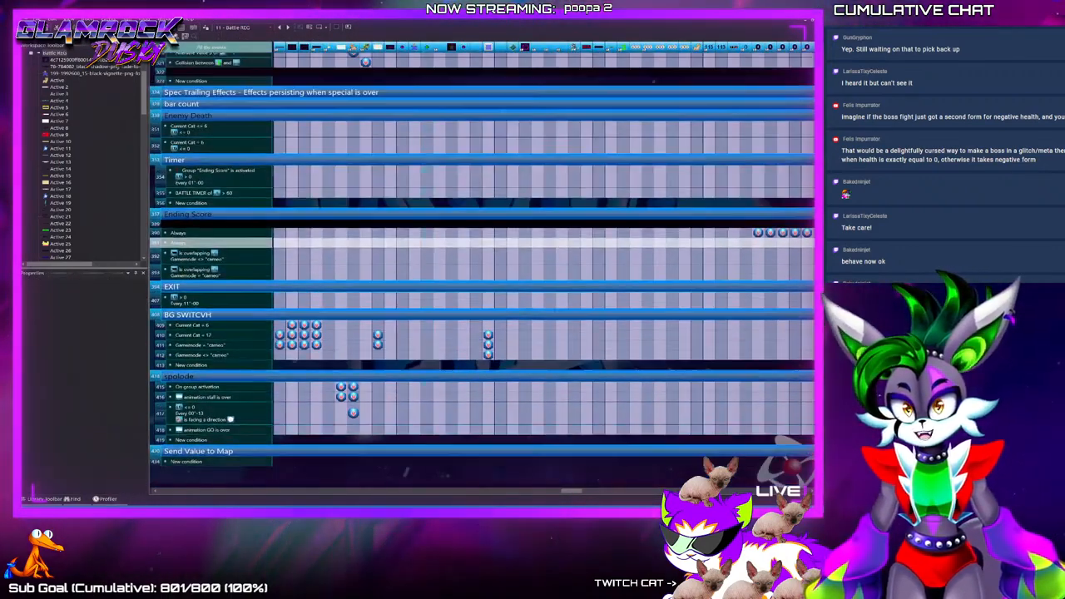
pyautogui.scroll(7, 483, 275)
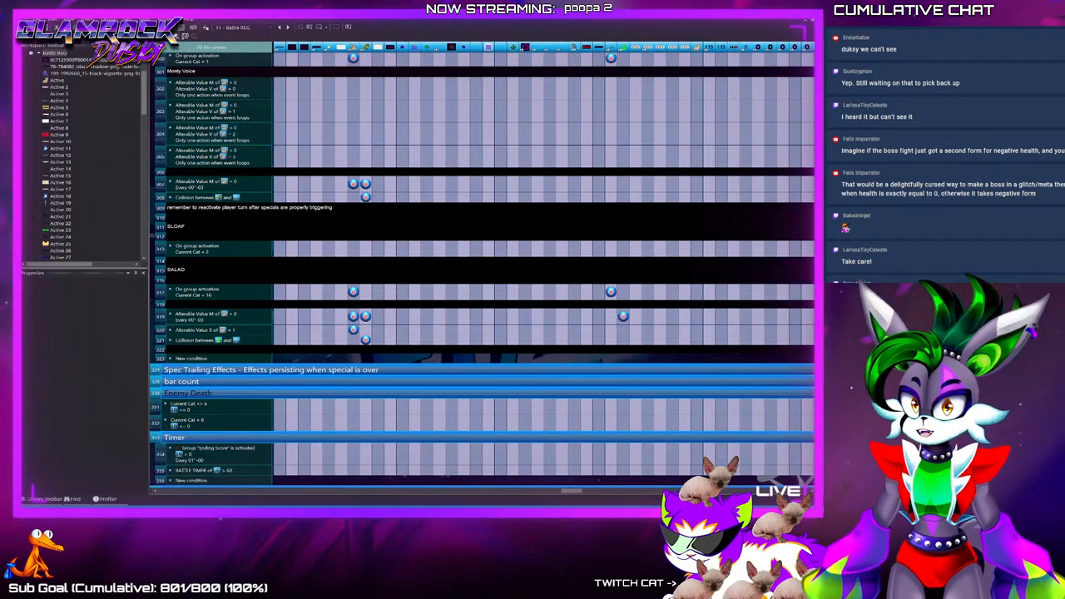
pyautogui.click(182, 28)
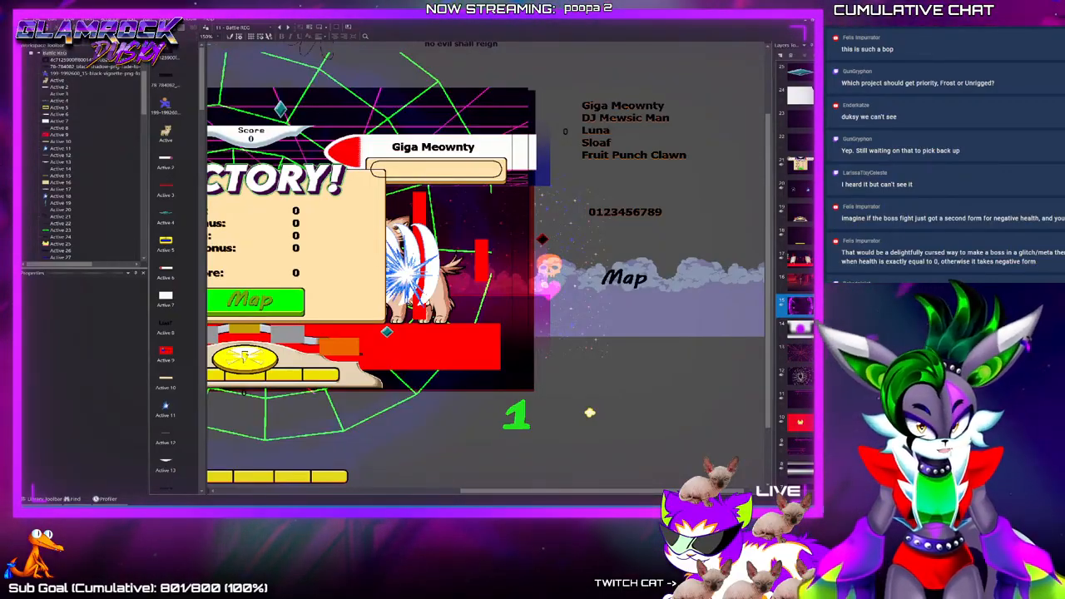
# Duplicate the green 1 vegetable object in the Battle REG frame, placing the copy directly below the original
pyautogui.scroll(1, 485, 267)
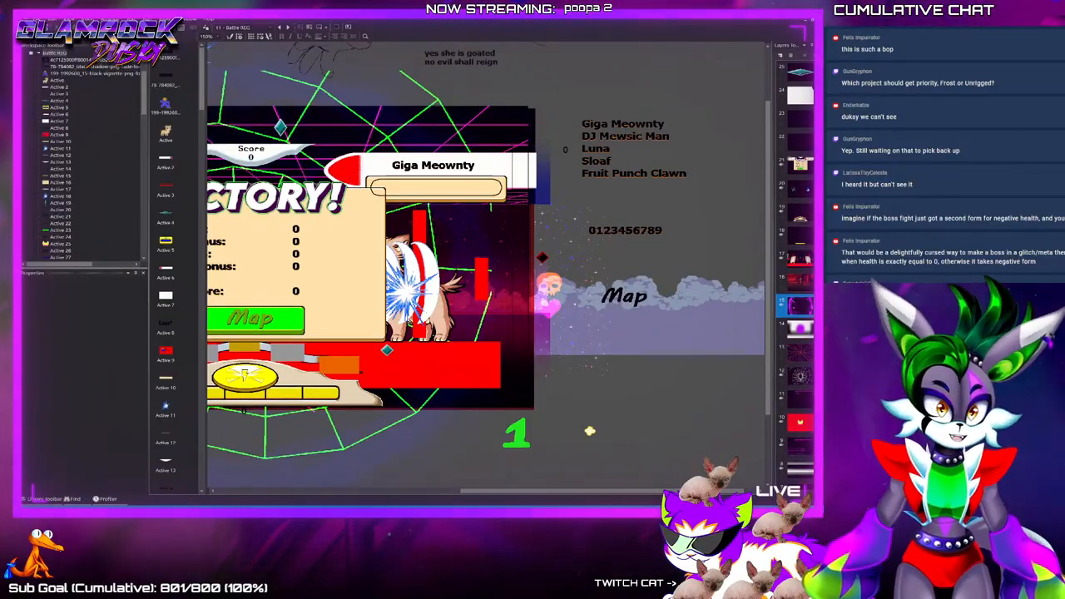
pyautogui.hscroll(-4, 486, 266)
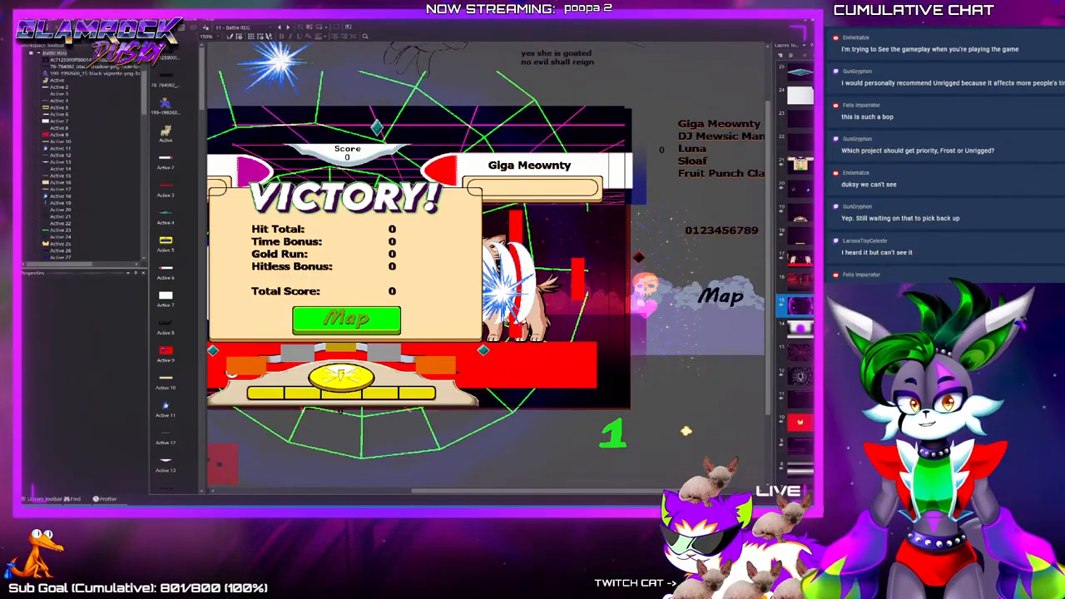
pyautogui.hotkey('ctrl', 'e')
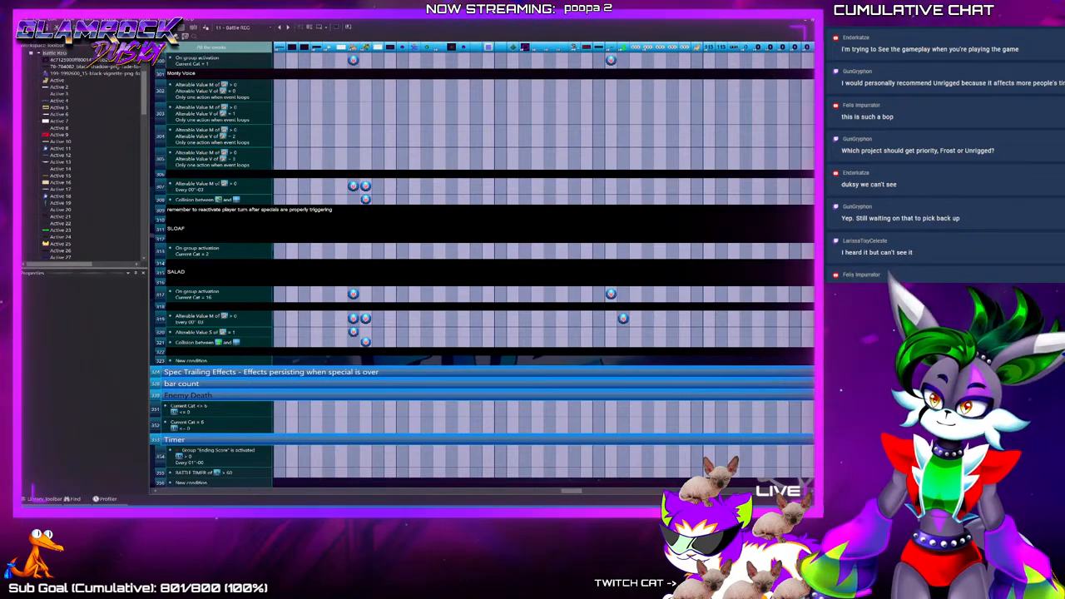
pyautogui.hotkey('ctrl', 'm')
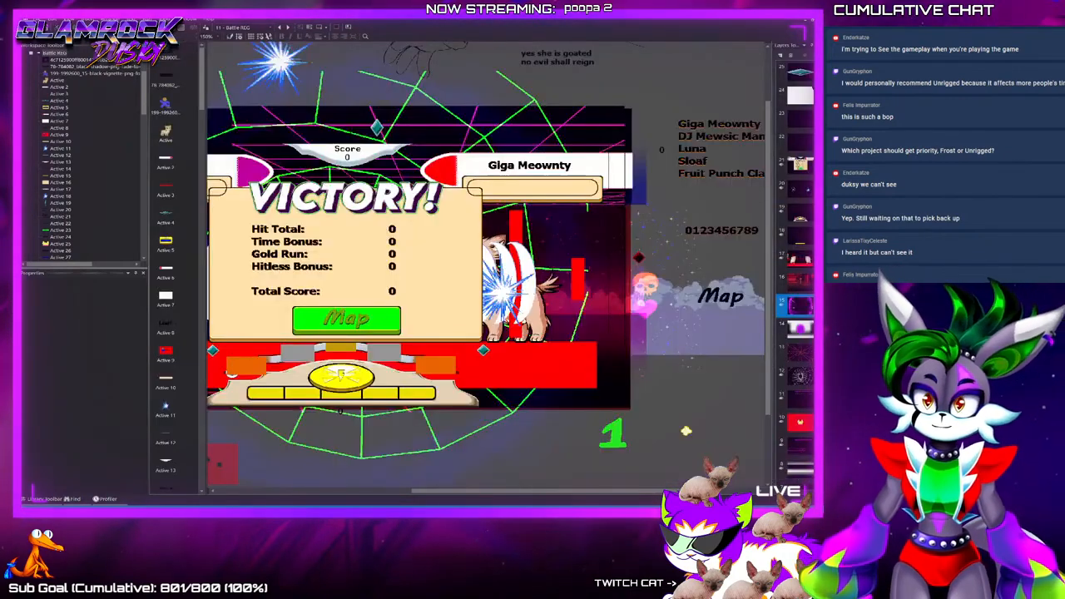
pyautogui.scroll(-2, 487, 249)
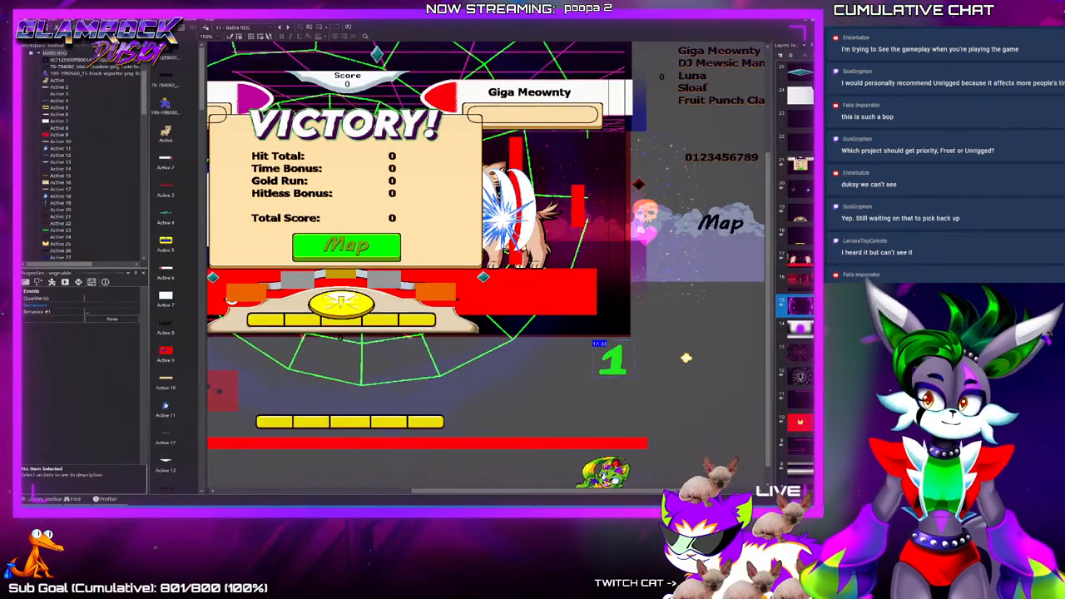
pyautogui.click(199, 48)
pyautogui.click(196, 46)
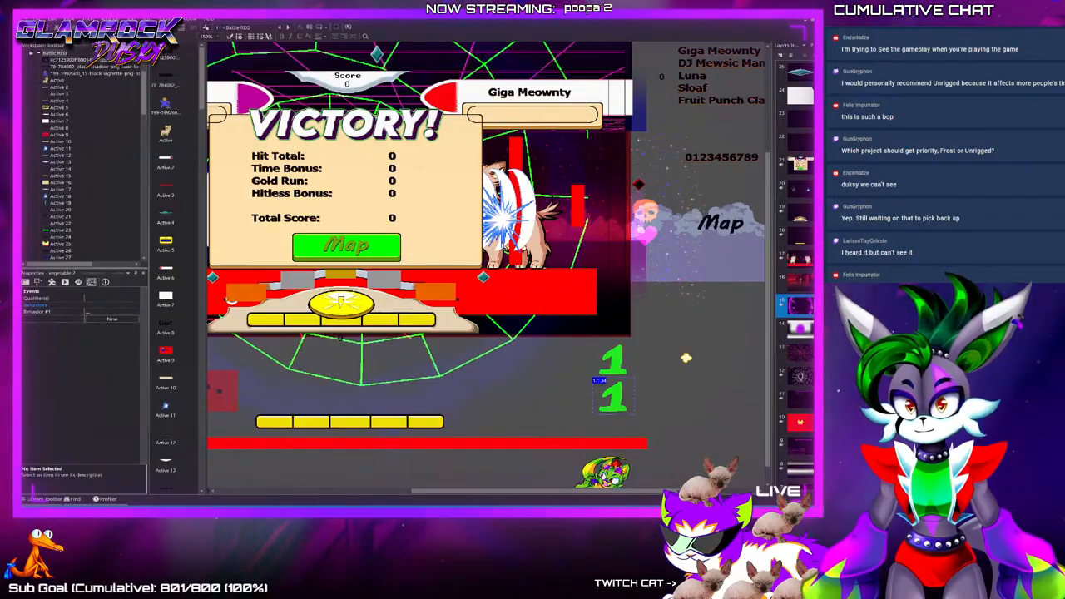
# Delete Behavior #1 from the lower vegetable copy and rename that object vegetable holder
pyautogui.click(54, 312)
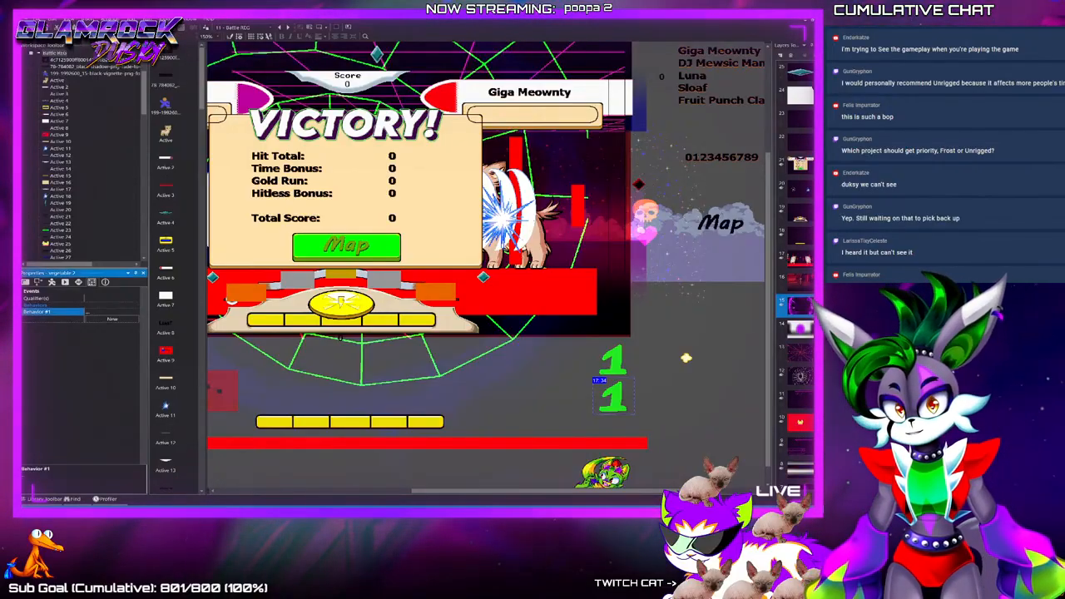
pyautogui.press('Delete')
pyautogui.click(186, 90)
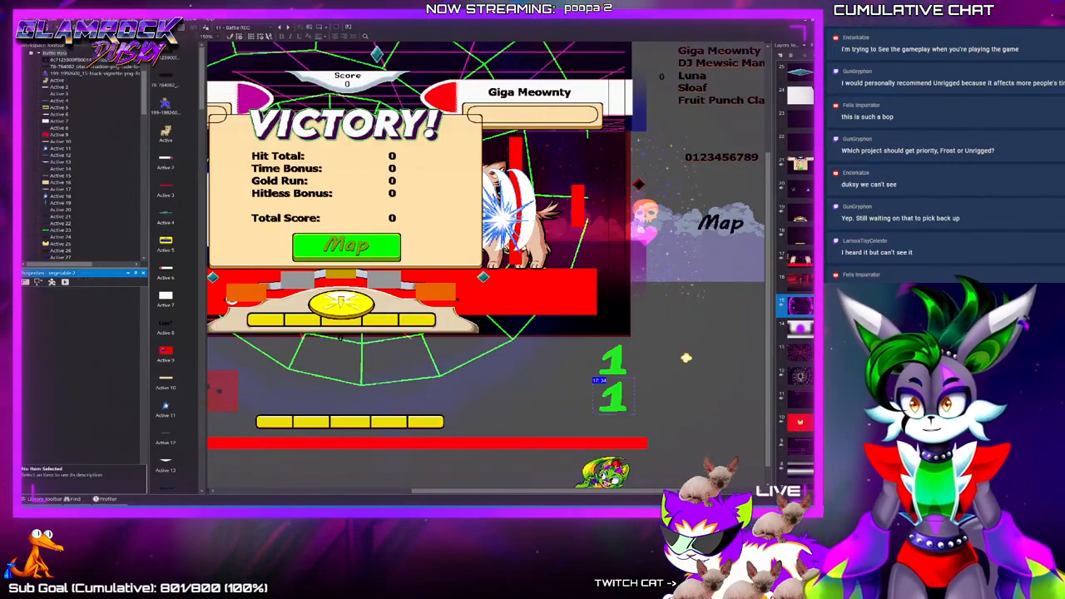
pyautogui.click(614, 398)
# Turn off Destroy object if too far from frame for vegetable holder and change its Inactivate if too far from window option
pyautogui.click(65, 283)
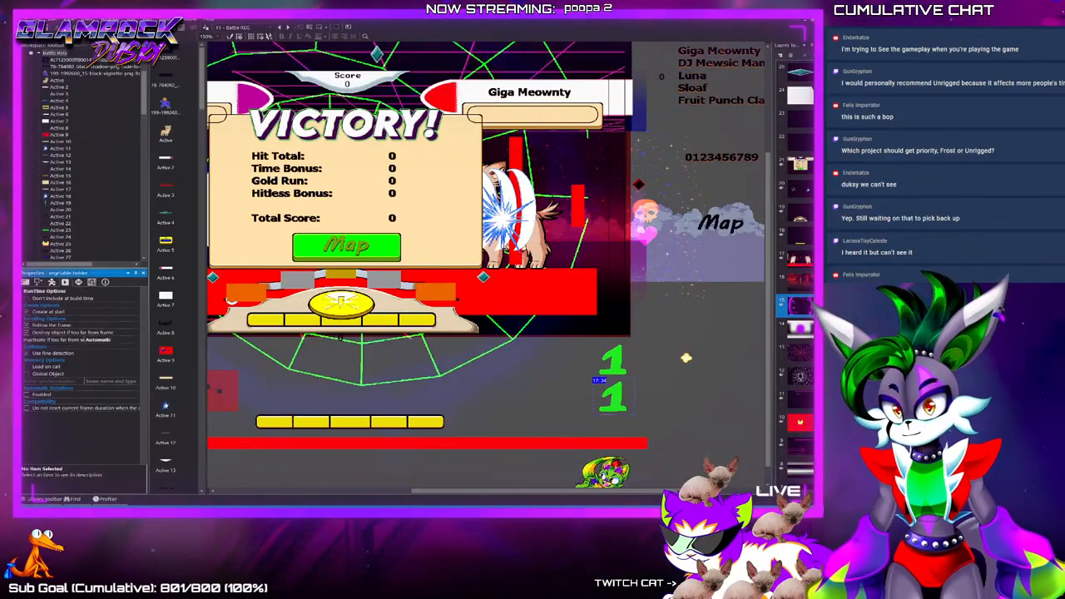
pyautogui.click(26, 332)
pyautogui.click(112, 340)
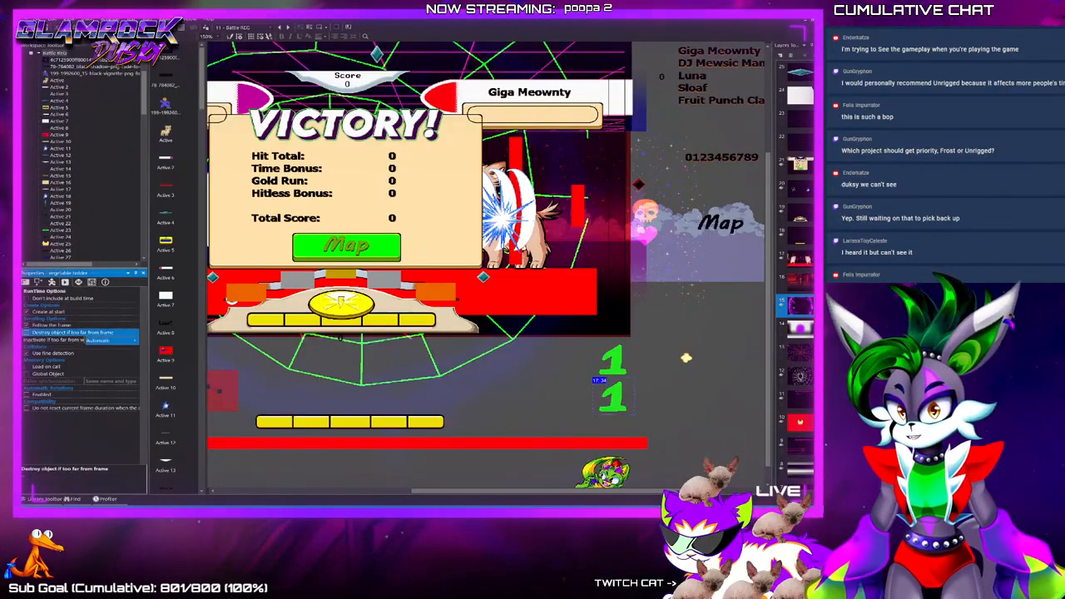
pyautogui.click(104, 354)
pyautogui.click(614, 361)
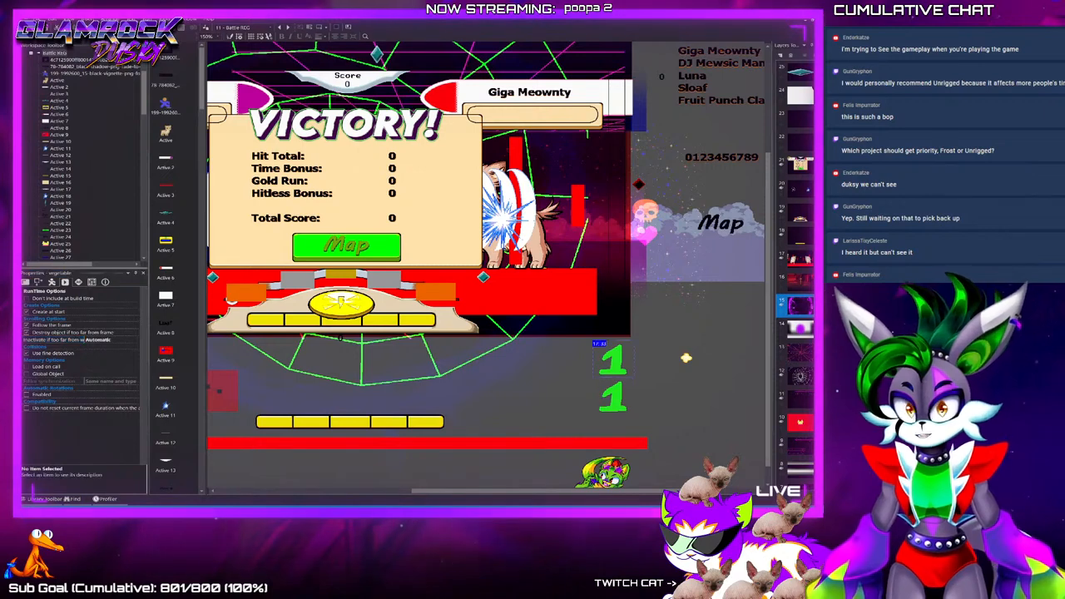
# Set the vegetable object's inactivation when too far from the window to No and disable destroying it when too far from the frame
pyautogui.click(26, 332)
pyautogui.click(112, 339)
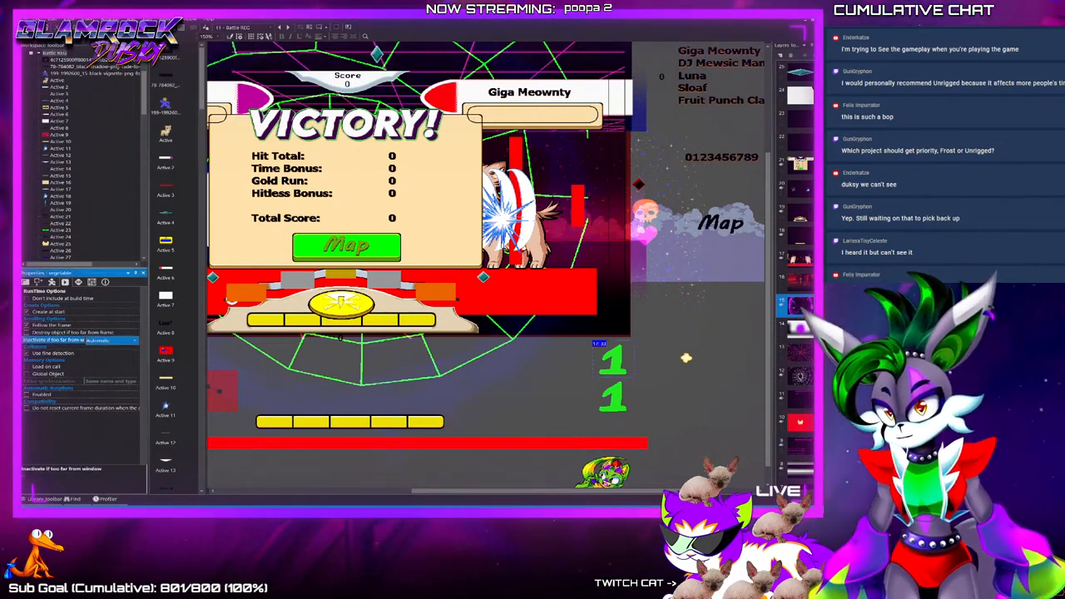
pyautogui.click(104, 355)
pyautogui.click(73, 332)
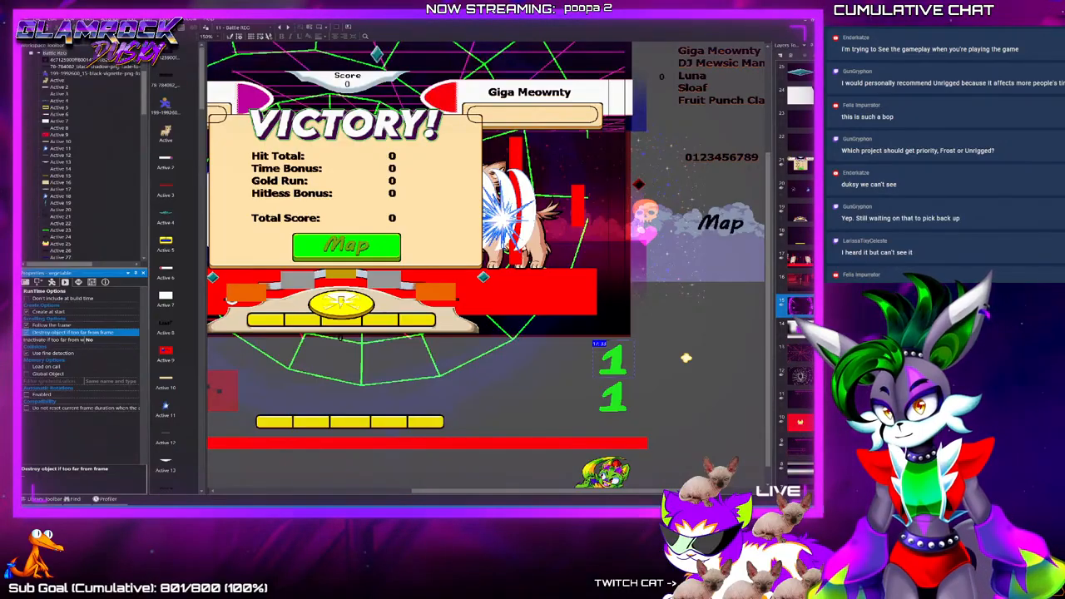
pyautogui.click(541, 383)
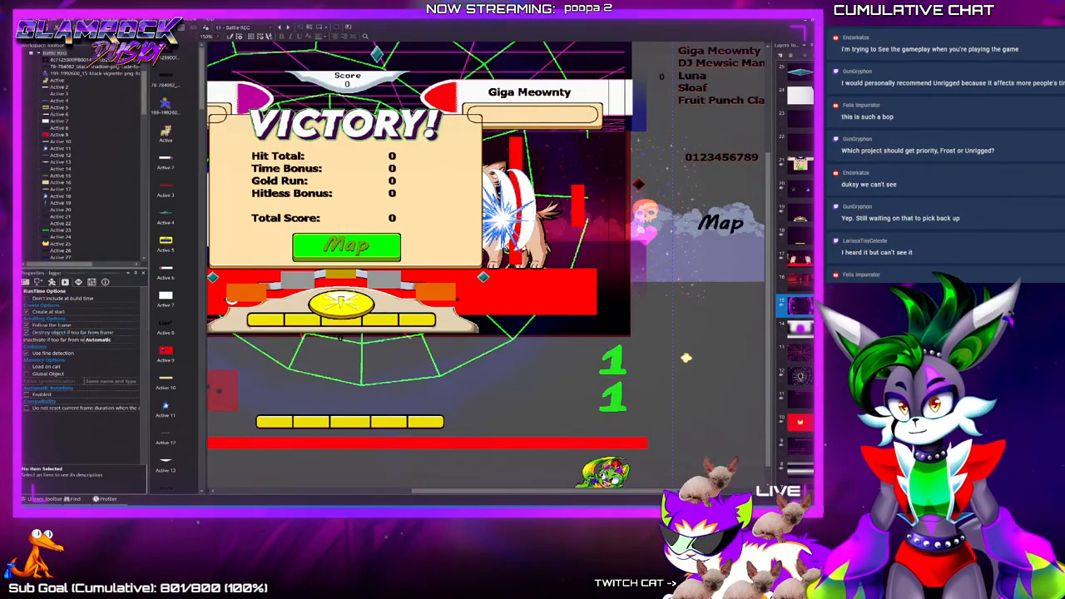
# Open the event editor, review the event groups from the specials down to Send Value to Map, and test-run the frame
pyautogui.hotkey('ctrl', 'e')
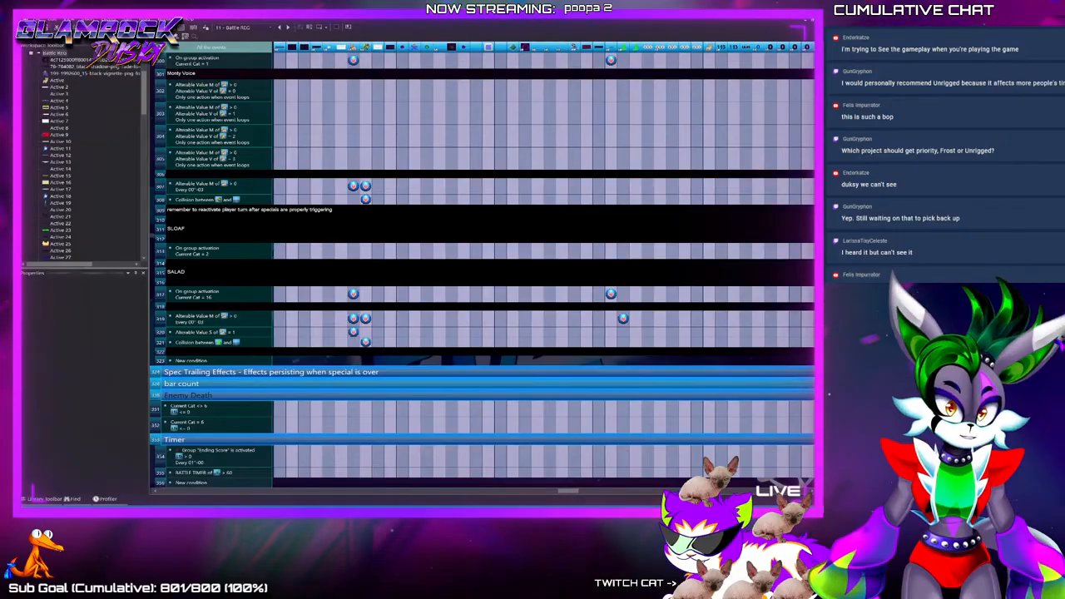
pyautogui.scroll(-1, 482, 275)
pyautogui.scroll(-9, 482, 275)
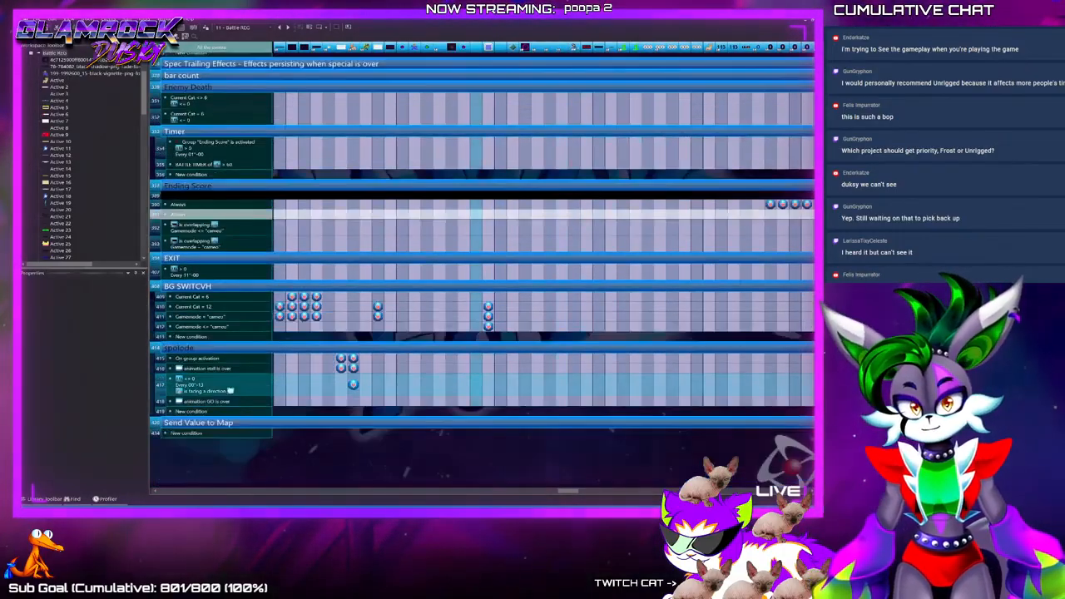
pyautogui.scroll(4, 483, 275)
pyautogui.scroll(6, 482, 275)
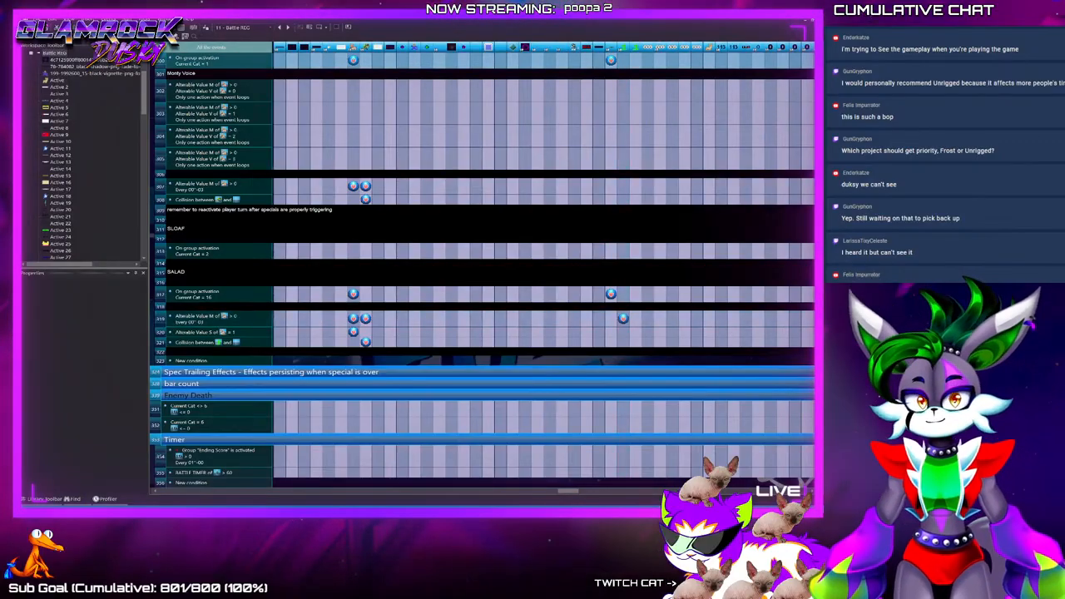
pyautogui.press('F7')
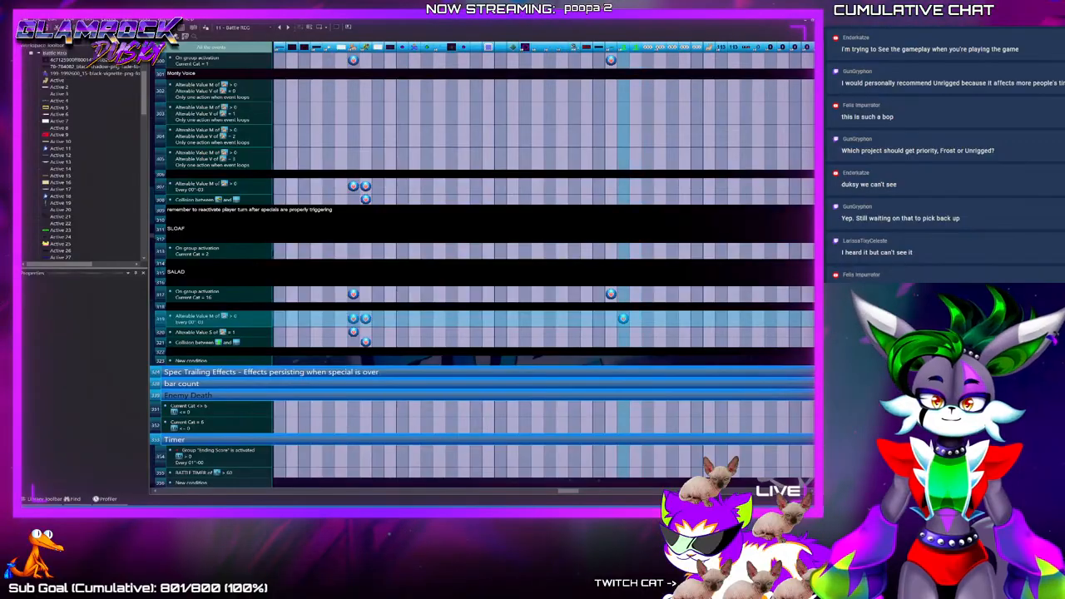
# Move the later action of the SALAD event "Alterable Value M > 0, every 00"-03" to the next object's column
pyautogui.moveTo(622, 319); pyautogui.dragTo(635, 319)
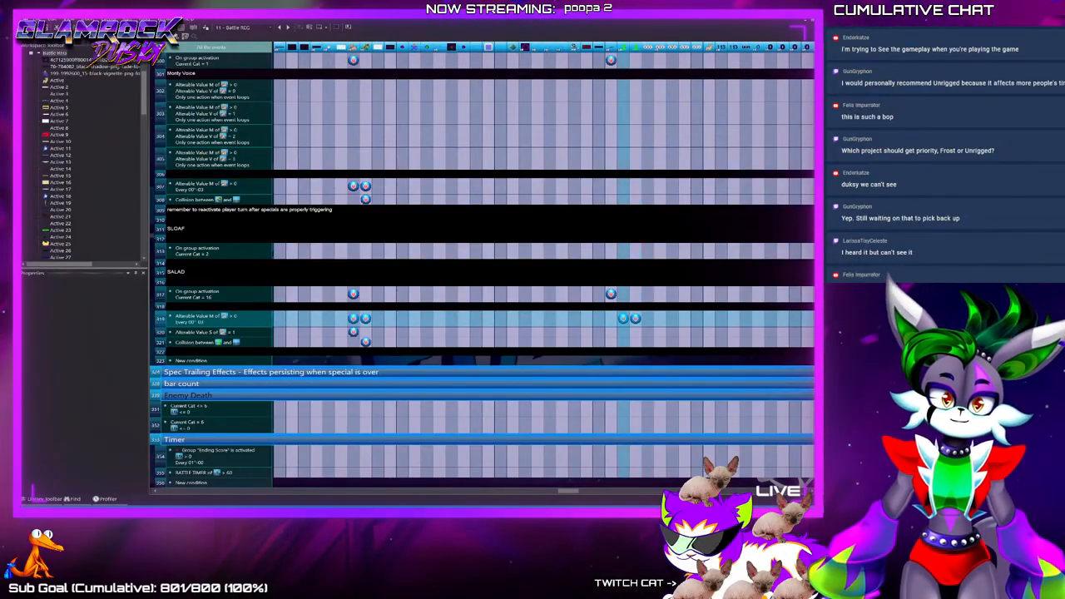
pyautogui.press('Delete')
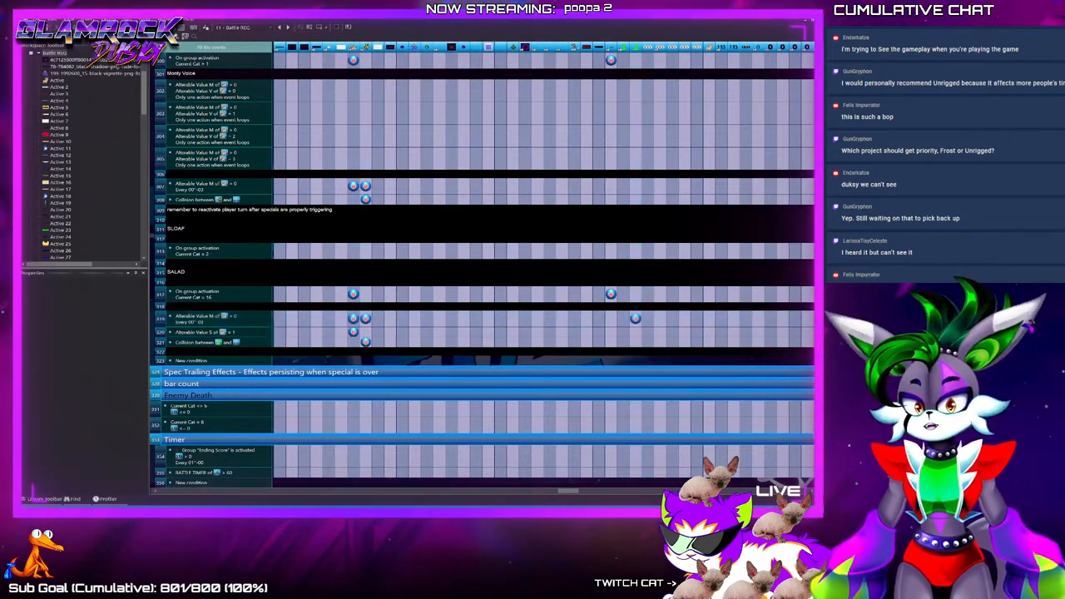
# Set the speed of the vegetable object's Stopped animation to 0 in the frame editor and return to the event editor
pyautogui.hotkey('ctrl', 'm')
pyautogui.doubleClick(614, 361)
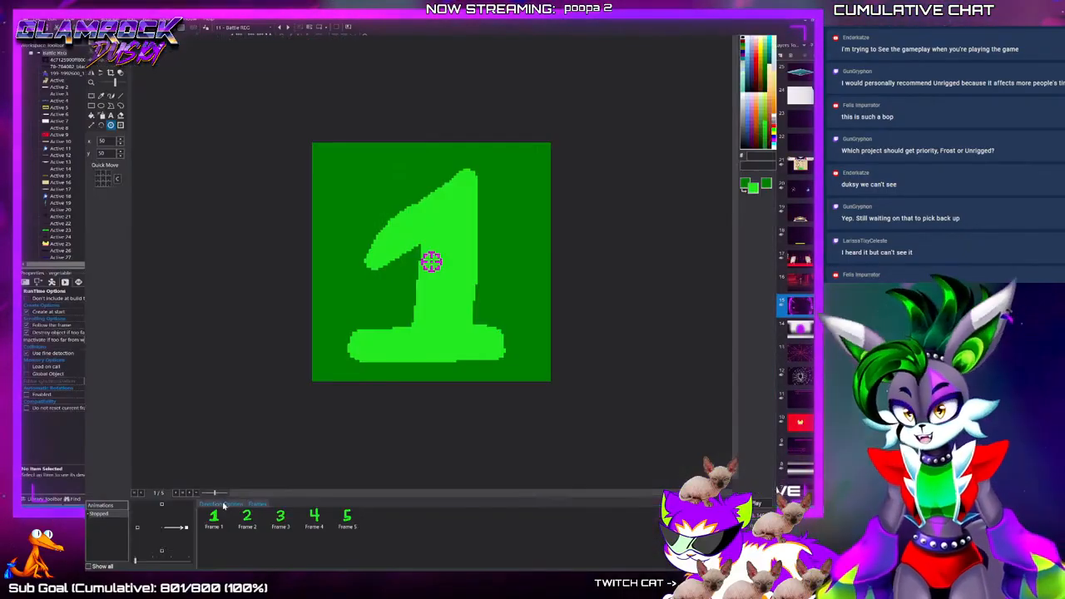
pyautogui.click(223, 504)
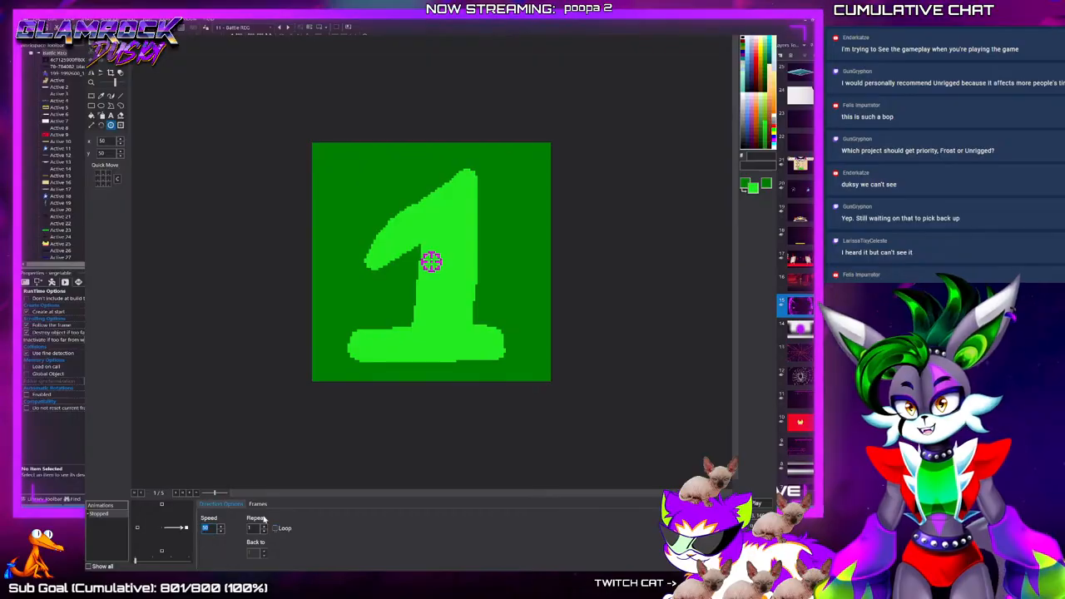
pyautogui.write('0')
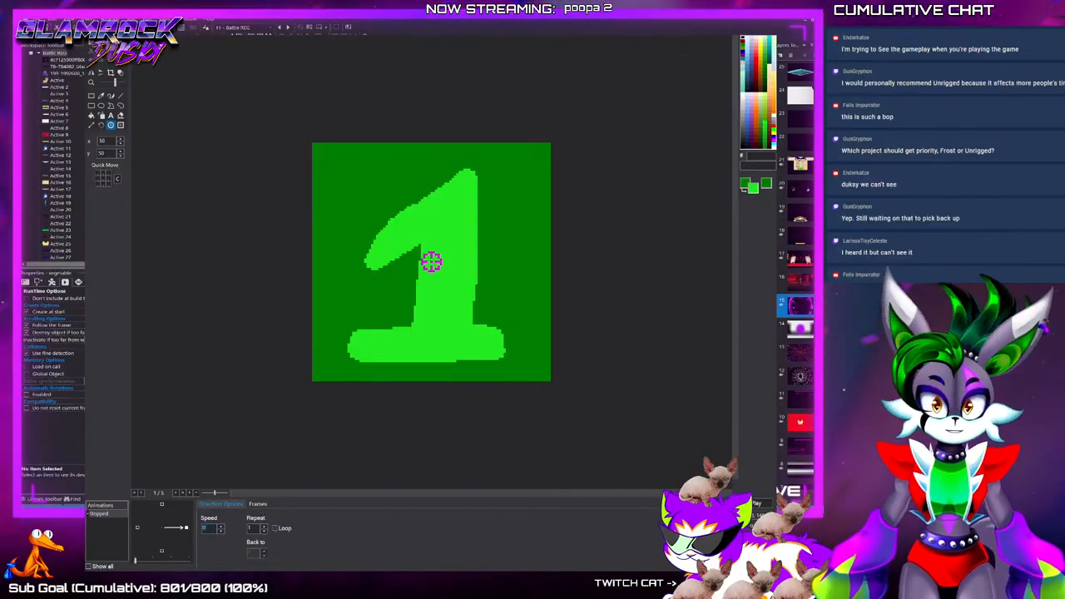
pyautogui.press('Return')
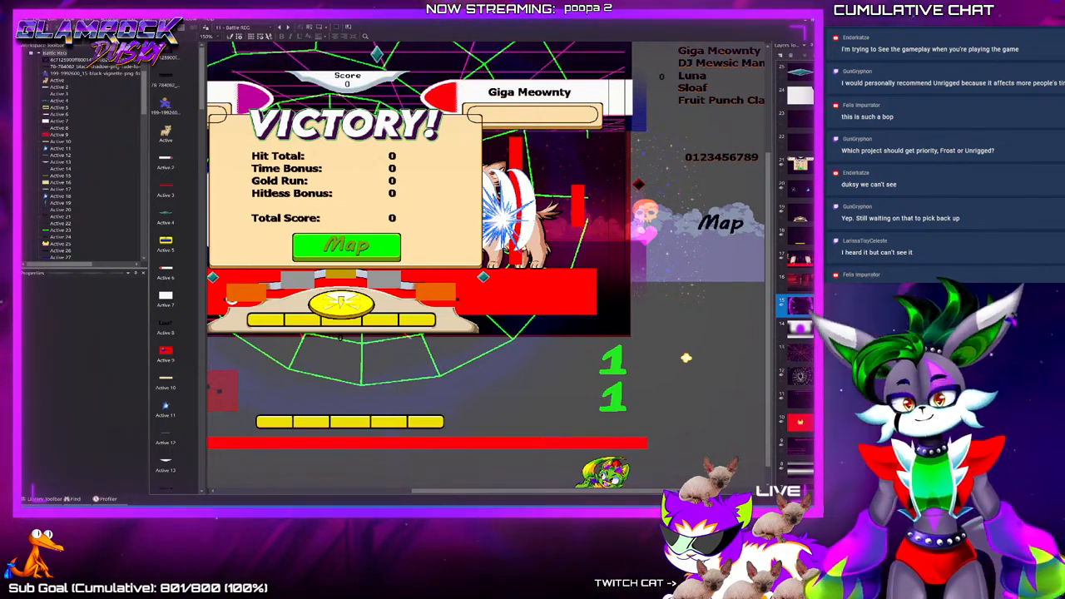
pyautogui.hotkey('ctrl', 'e')
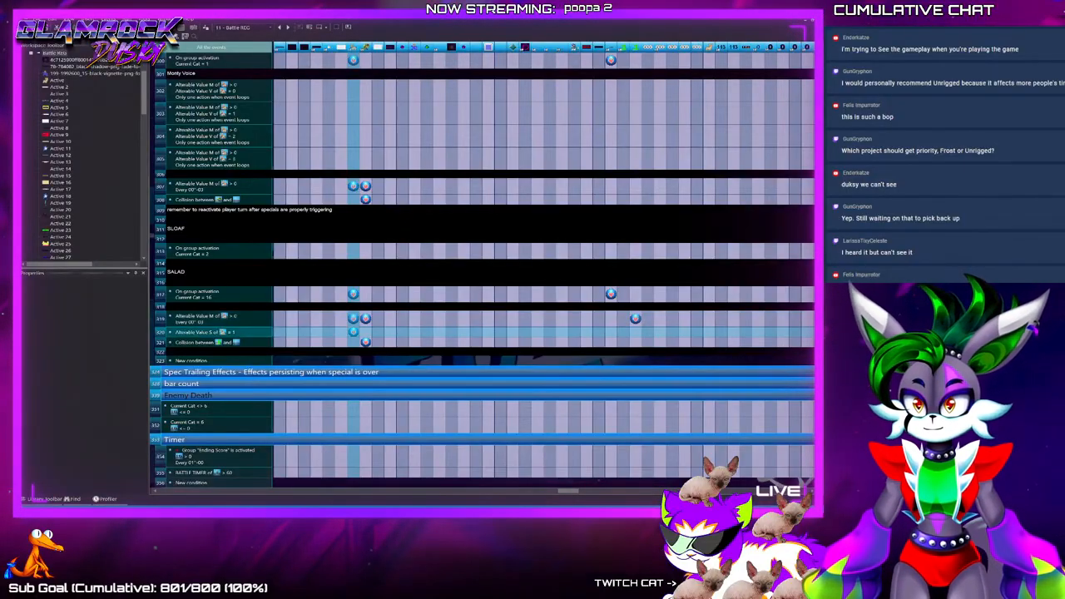
pyautogui.doubleClick(353, 332)
pyautogui.click(158, 70)
pyautogui.press('BackSpace')
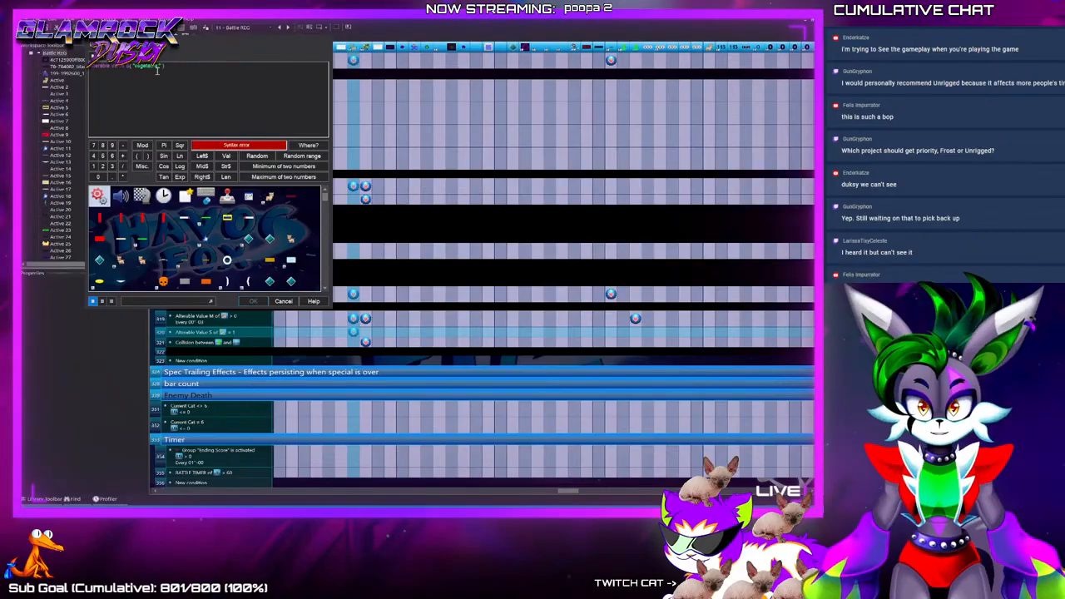
pyautogui.press('Escape')
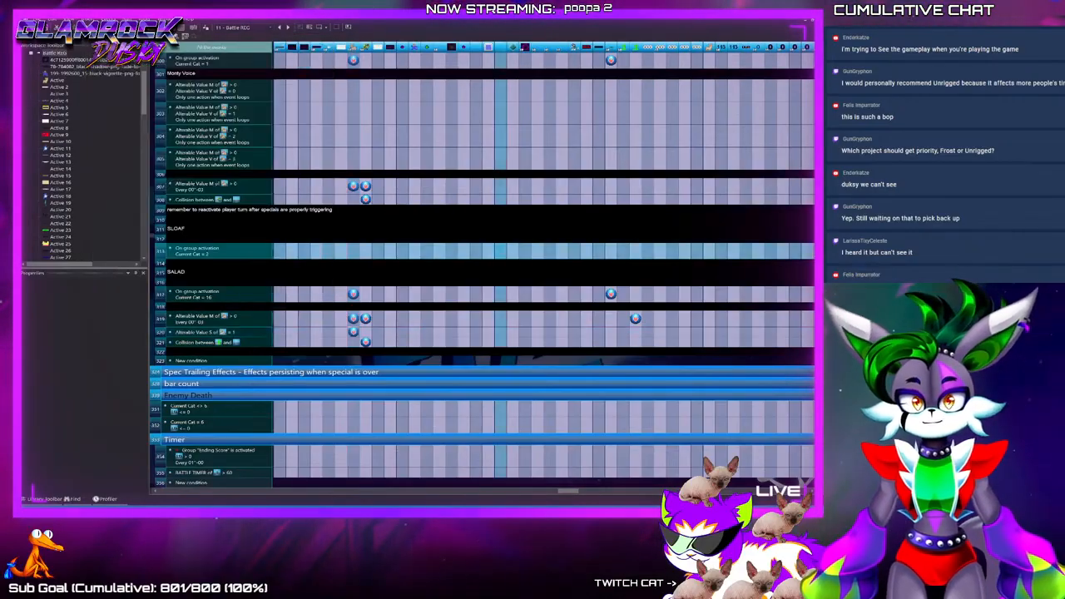
pyautogui.doubleClick(354, 294)
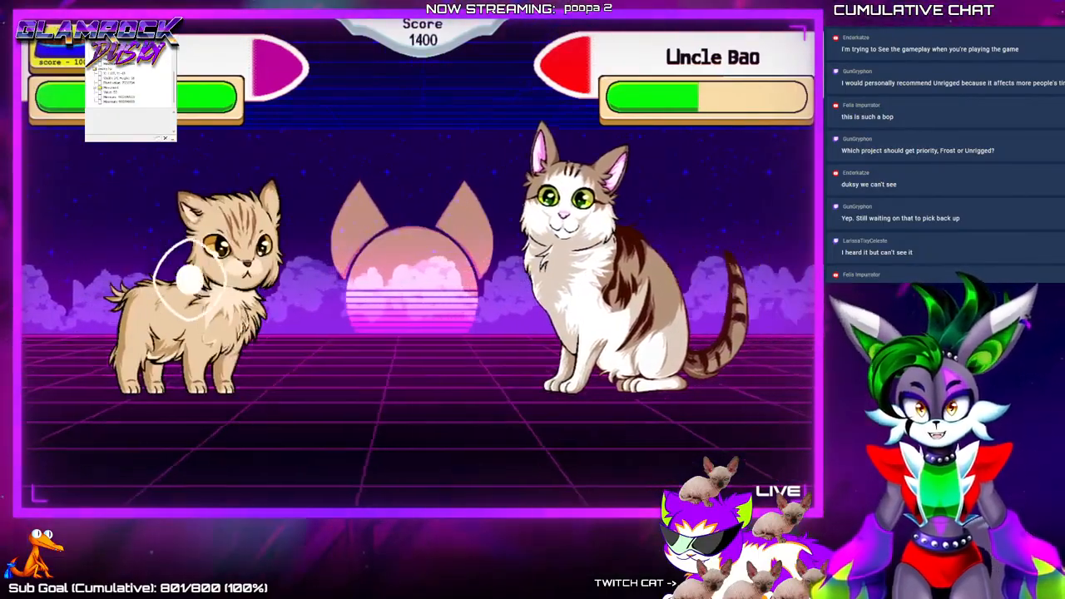
# Test-play the battle against Uncle Bao, timing repeated attacks with the swinging meter
pyautogui.press('space')
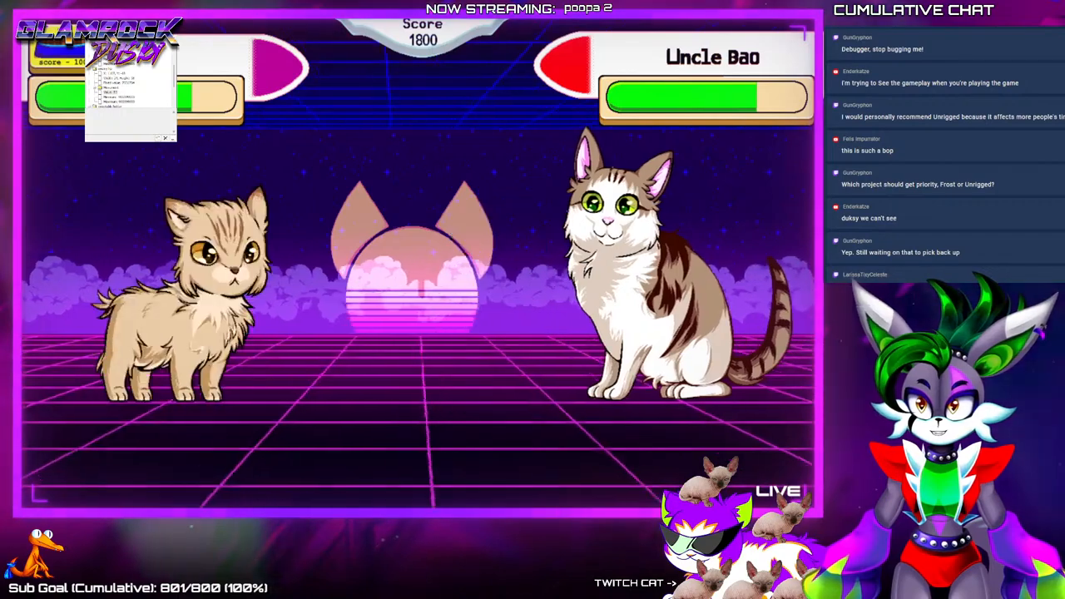
pyautogui.press('space')
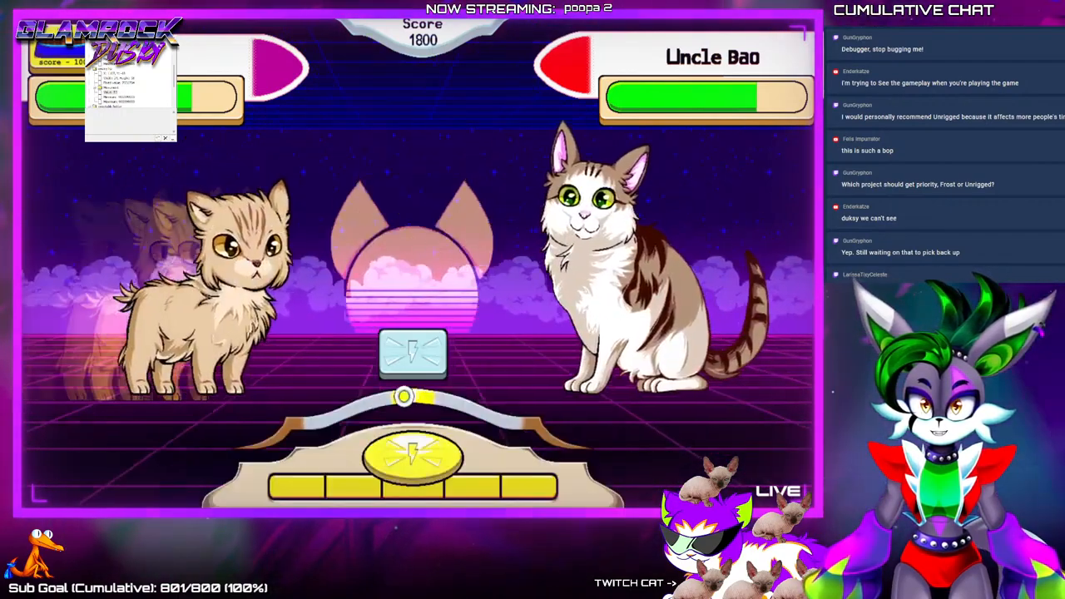
pyautogui.press('space')
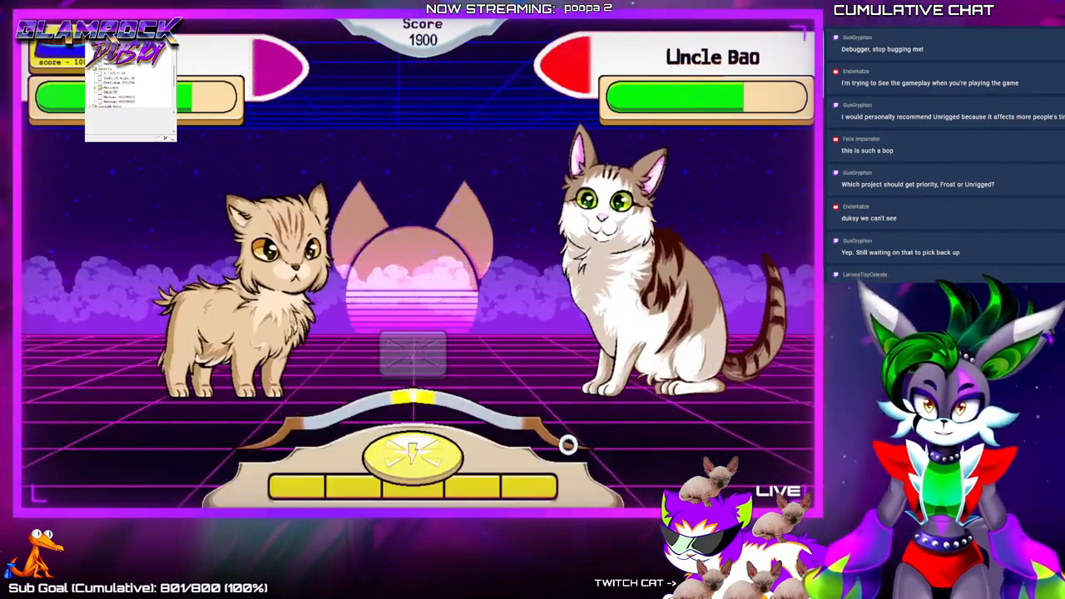
pyautogui.press('space')
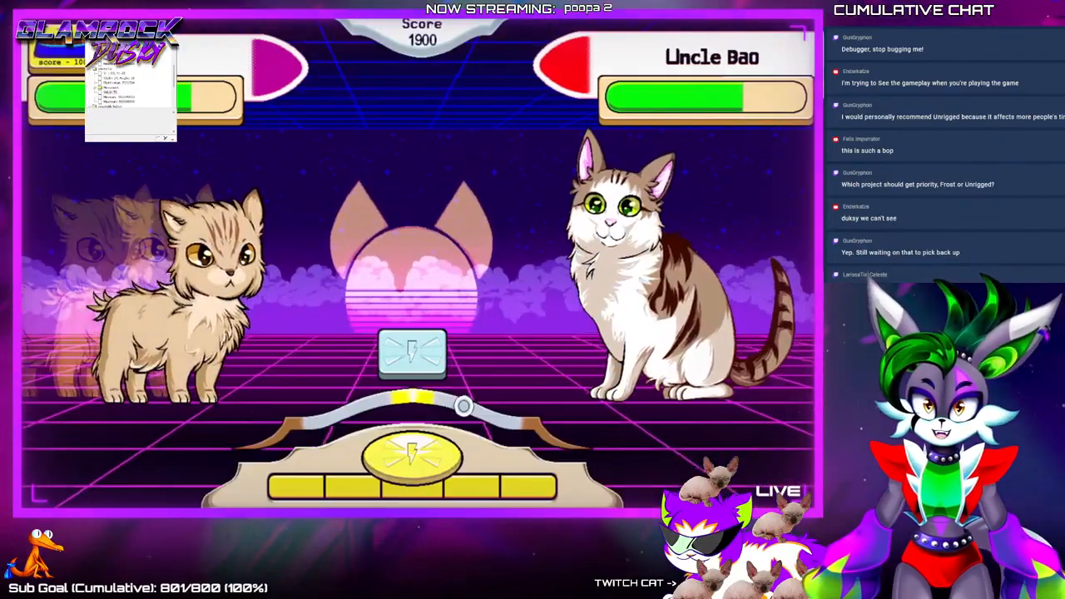
pyautogui.press('space')
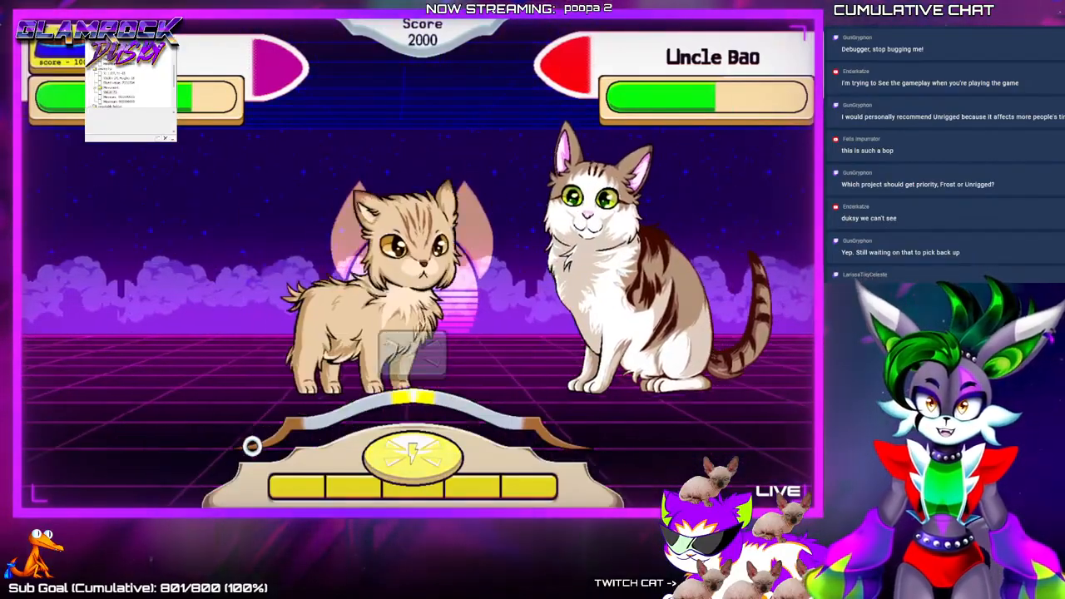
pyautogui.press('space')
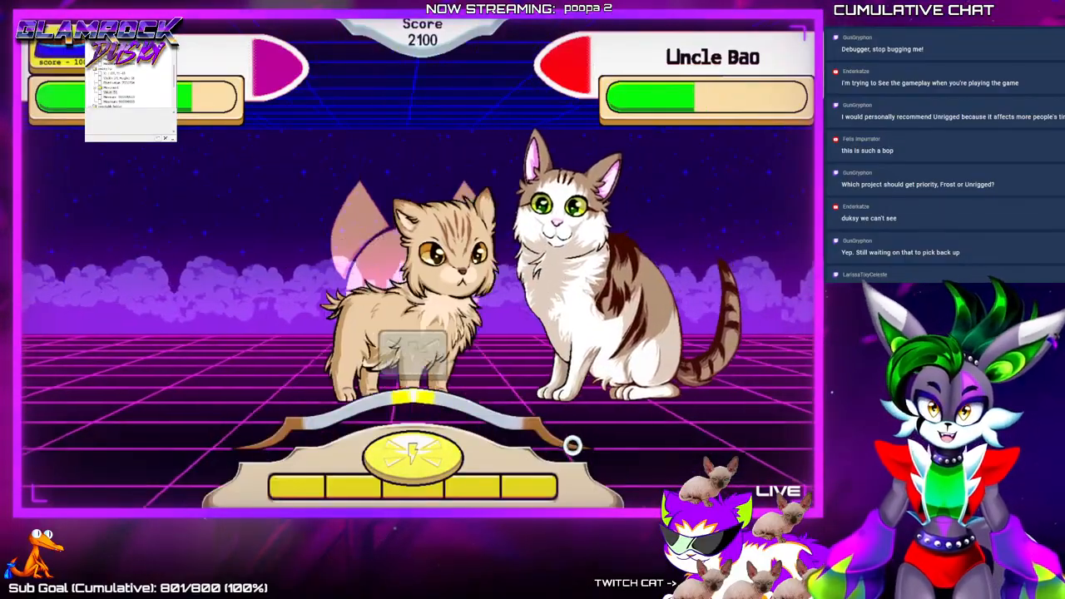
pyautogui.press('space')
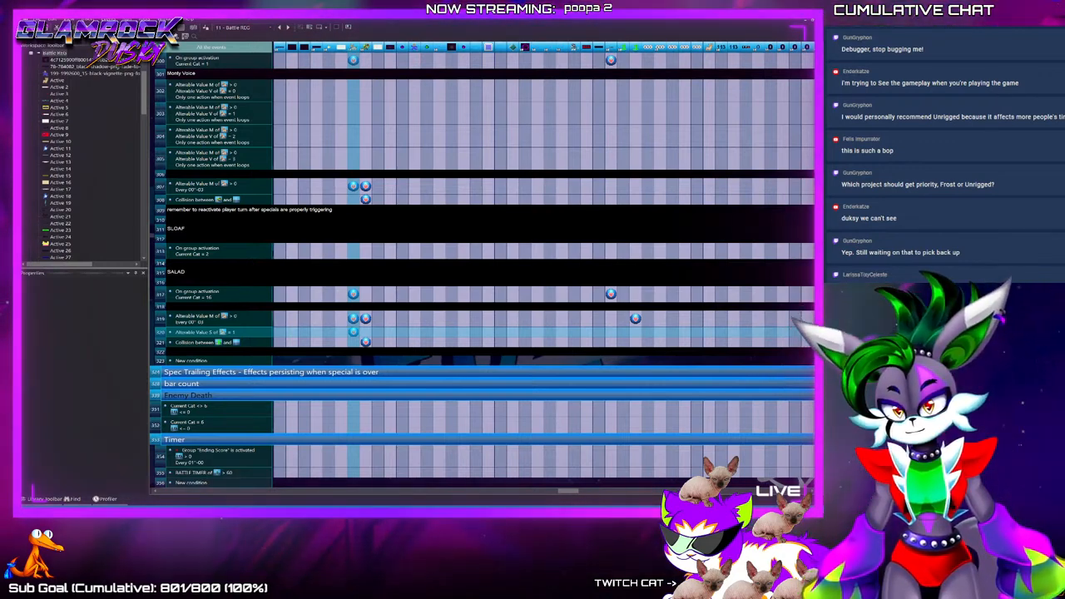
# Add an "Only one action when event loops" condition to the SALAD event checking Alterable Value S = 1 and confirm its value expression
pyautogui.click(191, 360)
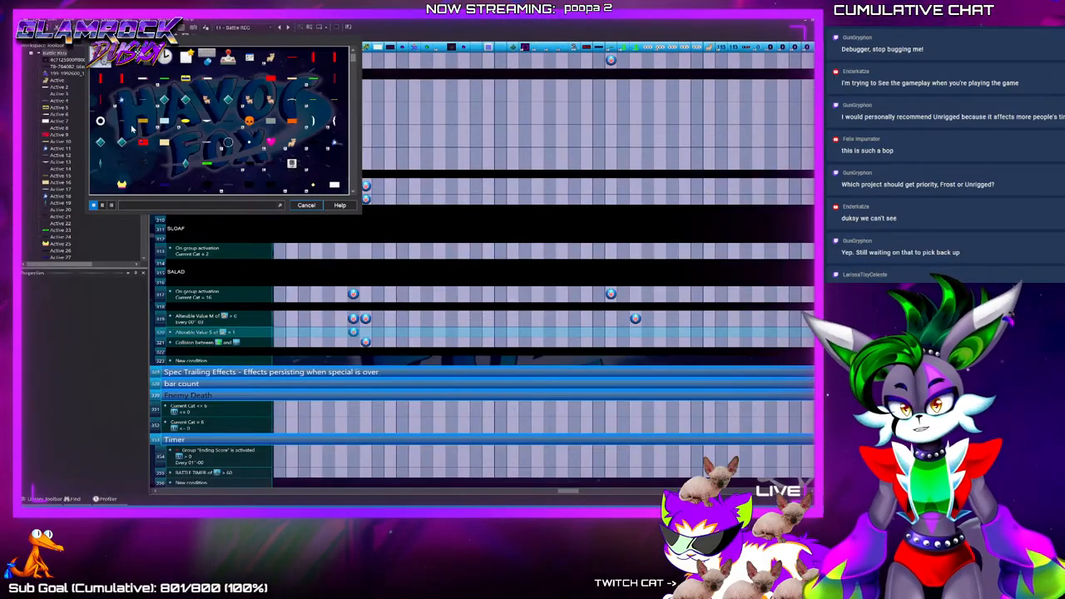
pyautogui.click(268, 142)
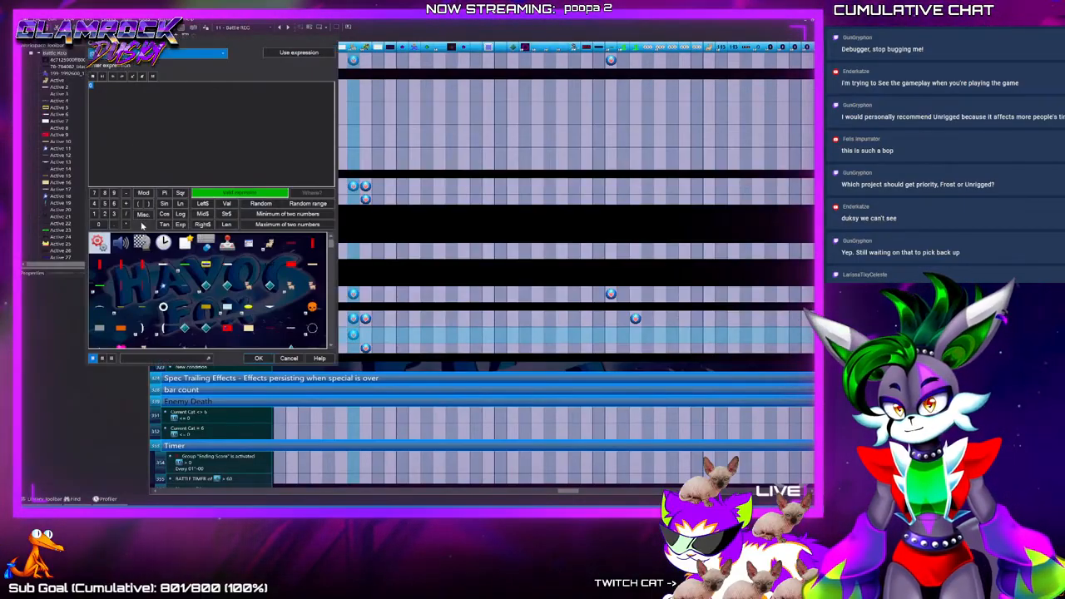
pyautogui.click(258, 357)
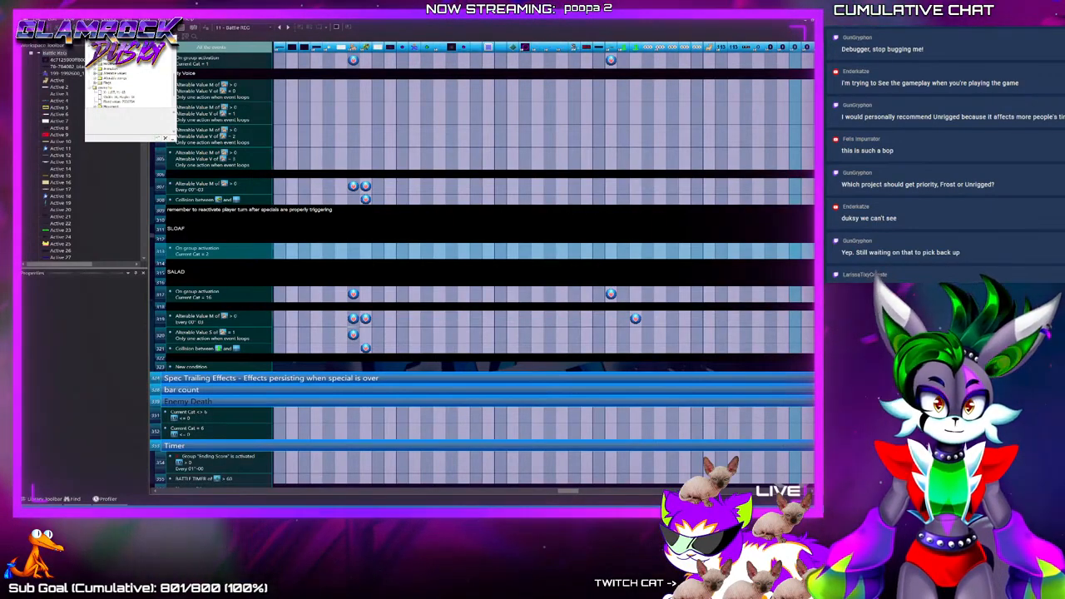
# Switch to the running game window and enlarge it to fill most of the editor area
pyautogui.hotkey('alt', 'Tab')
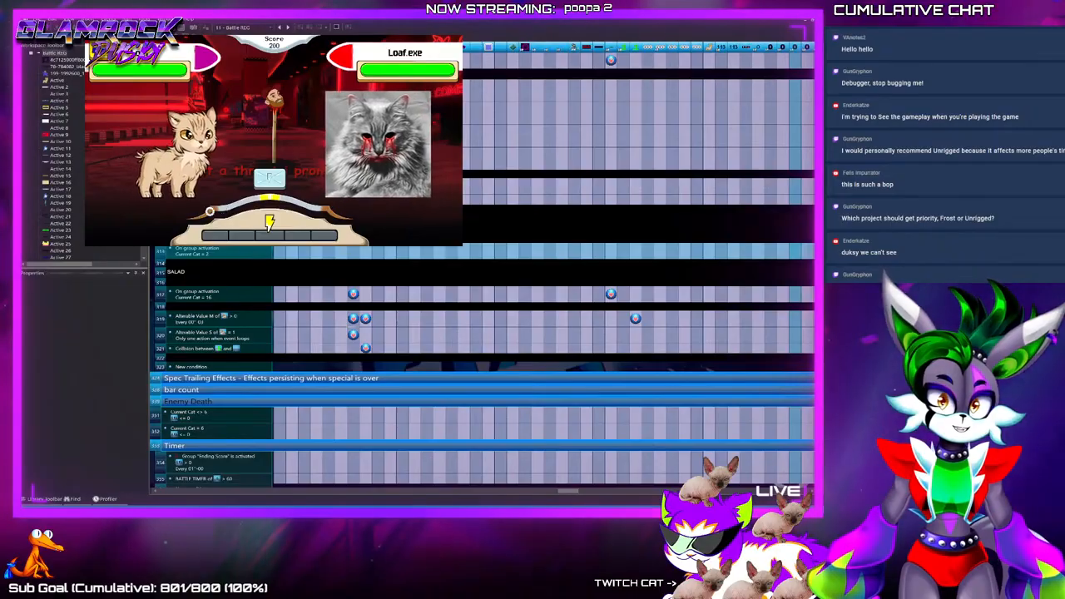
pyautogui.moveTo(463, 246); pyautogui.dragTo(798, 434)
pyautogui.moveTo(470, 218); pyautogui.dragTo(458, 236)
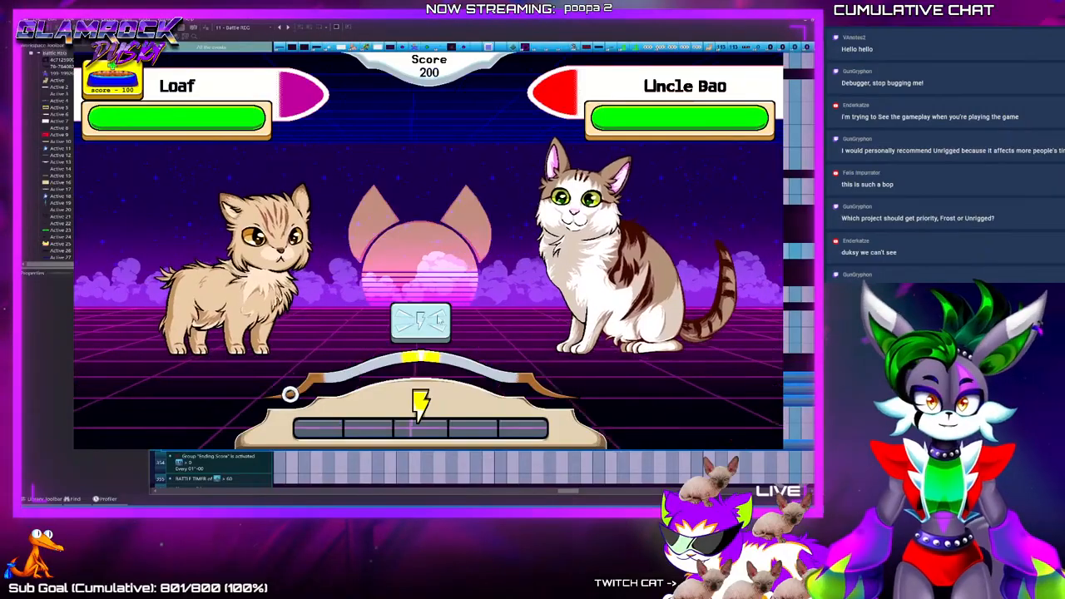
# Attack Uncle Bao repeatedly in the test battle to check the revised special attack behaviour
pyautogui.click(434, 327)
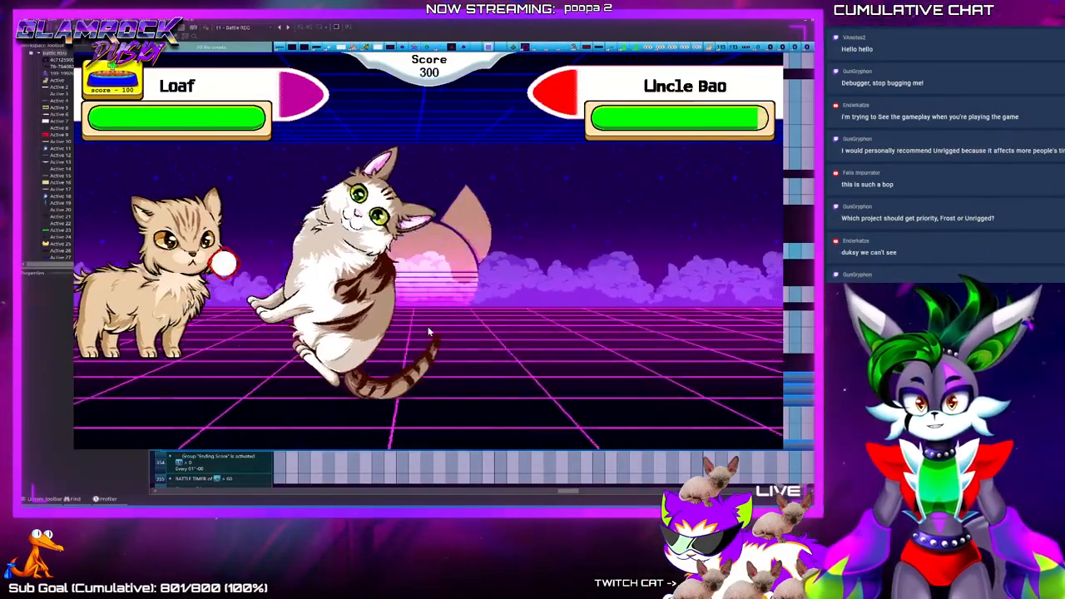
pyautogui.click(426, 330)
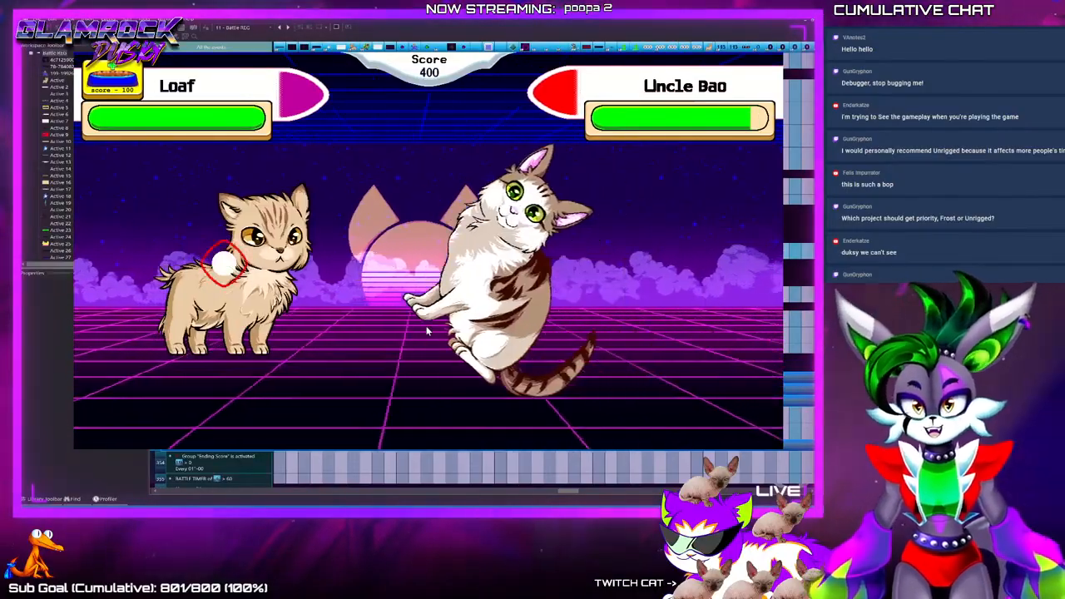
pyautogui.click(428, 325)
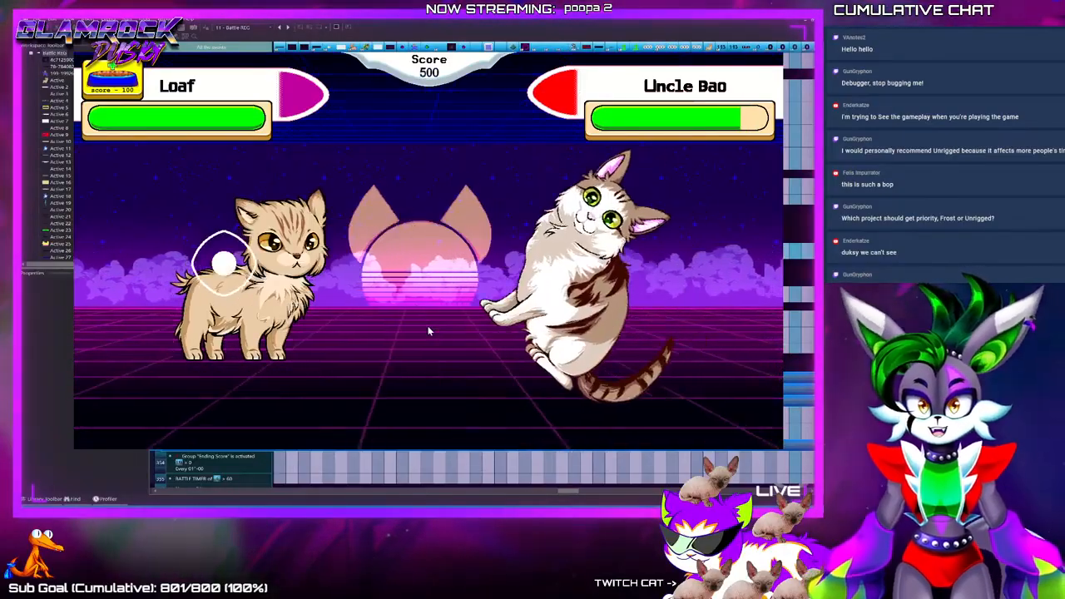
pyautogui.click(428, 331)
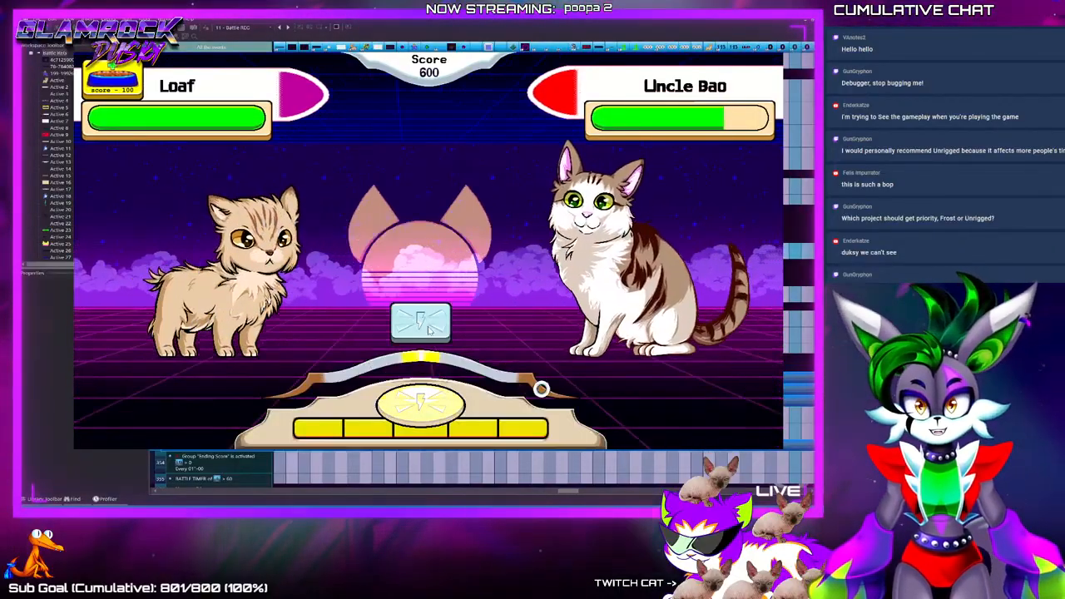
pyautogui.click(428, 329)
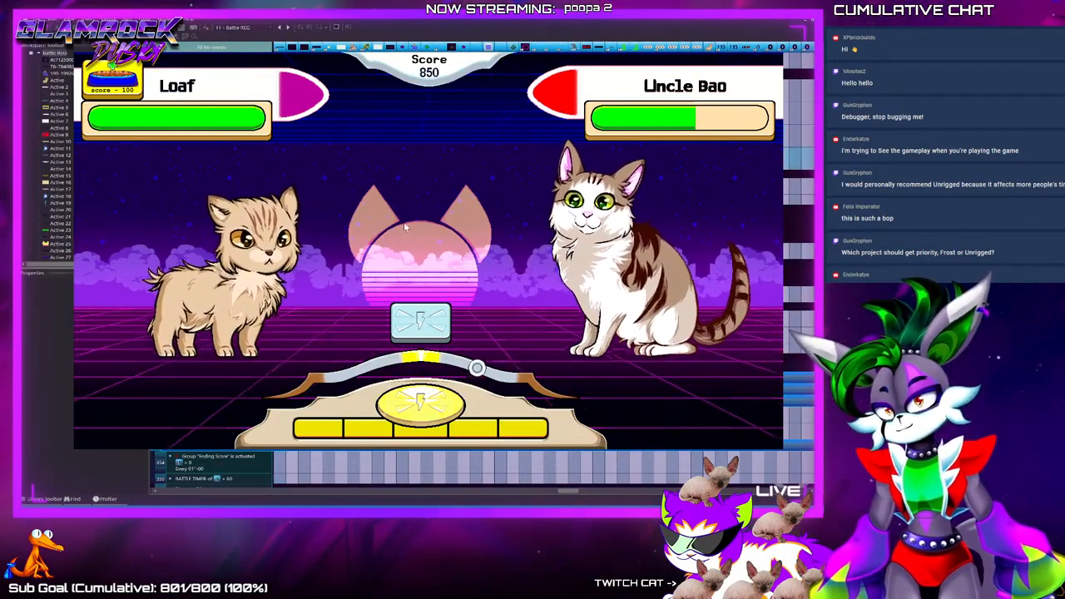
pyautogui.click(432, 328)
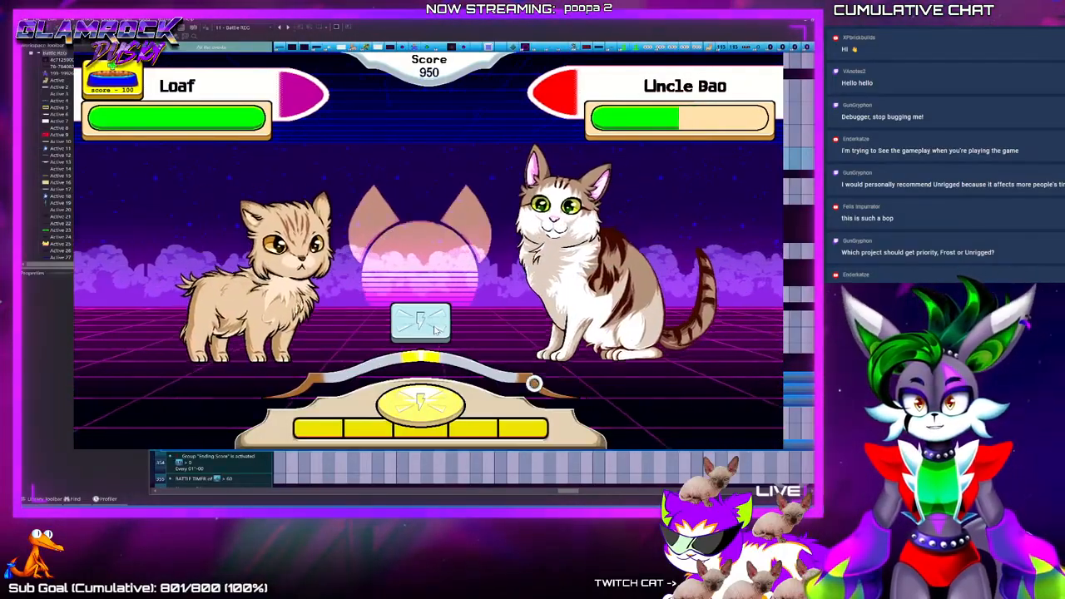
# Attack Uncle Bao once more in the test battle and close the running game
pyautogui.click(434, 331)
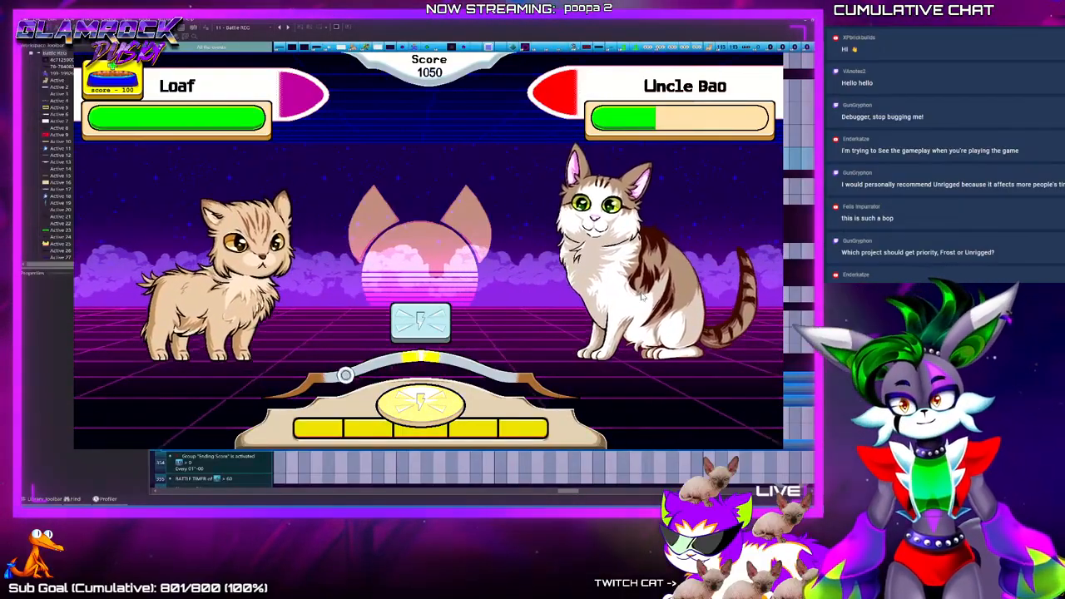
pyautogui.click(772, 44)
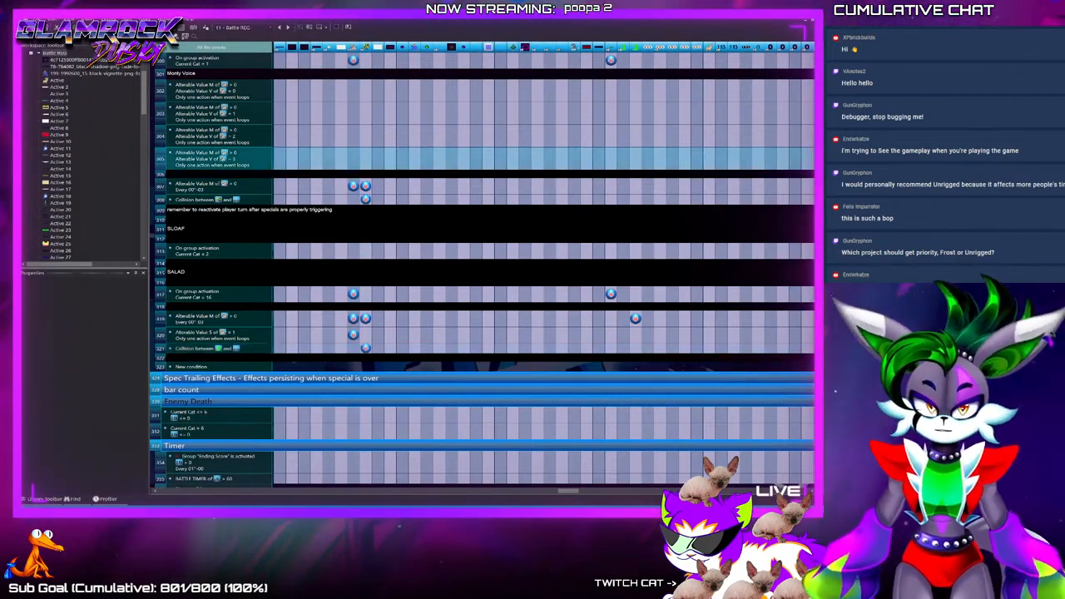
# Inspect the hit detector ENEMY 2 object over the player cat in the frame layout and return to the event list
pyautogui.hotkey('ctrl', 'm')
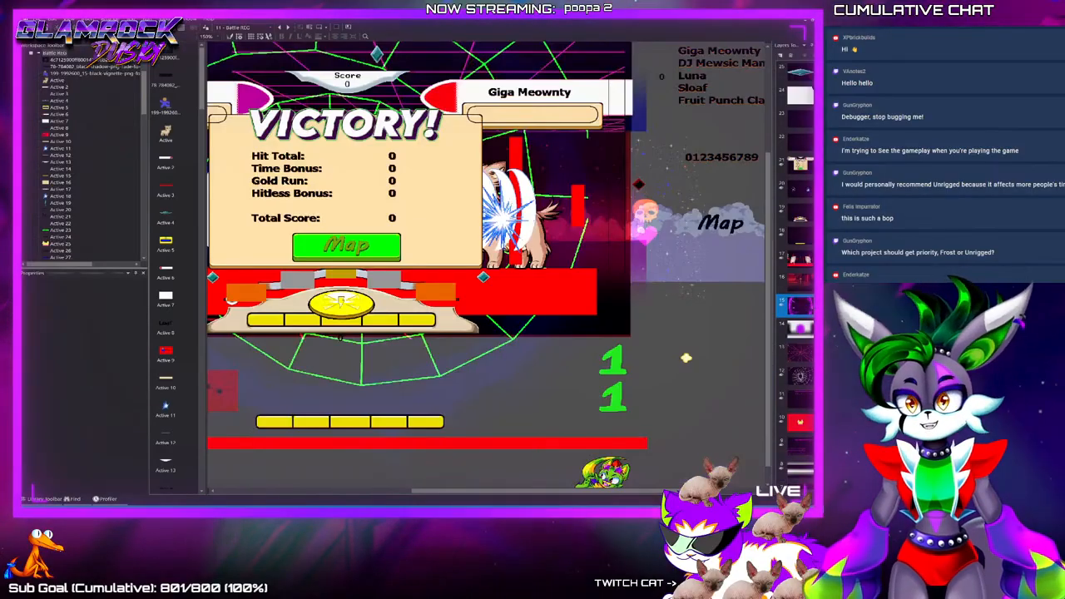
pyautogui.scroll(1, 486, 275)
pyautogui.hscroll(-3, 486, 274)
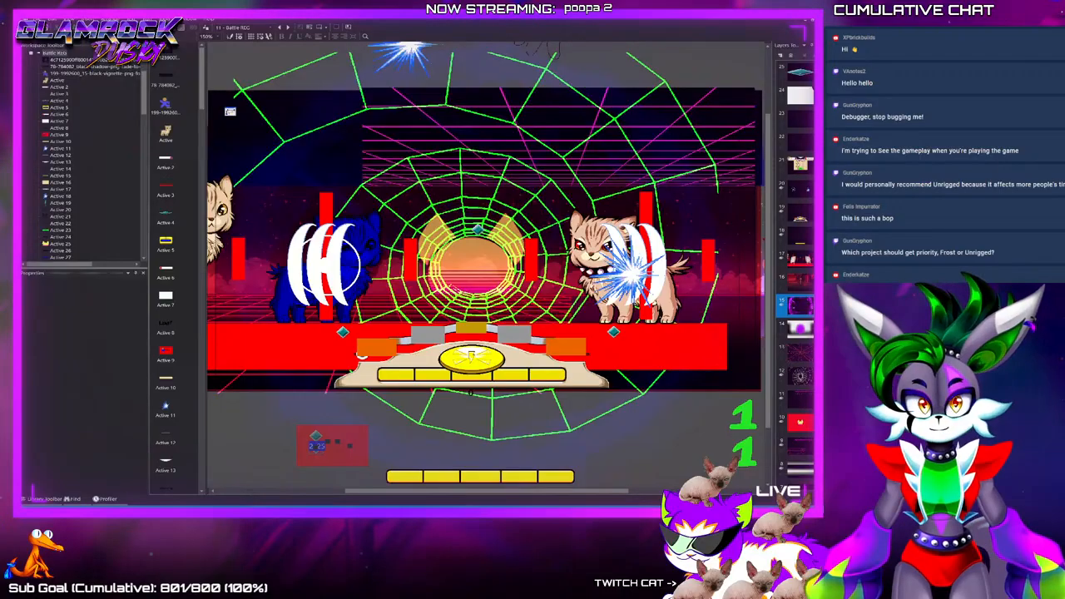
pyautogui.click(325, 204)
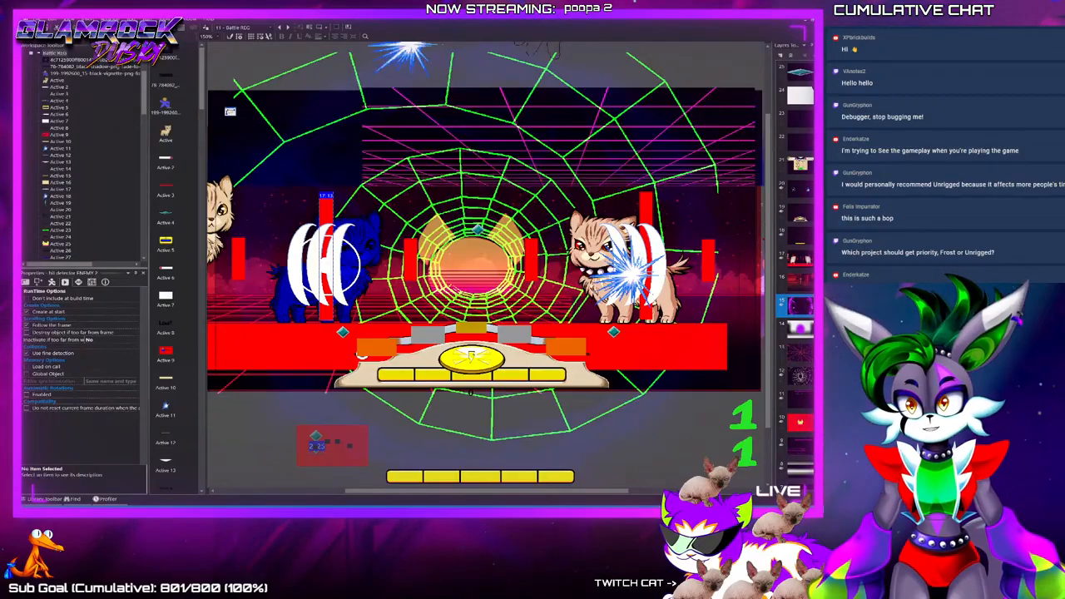
pyautogui.hotkey('ctrl', 'e')
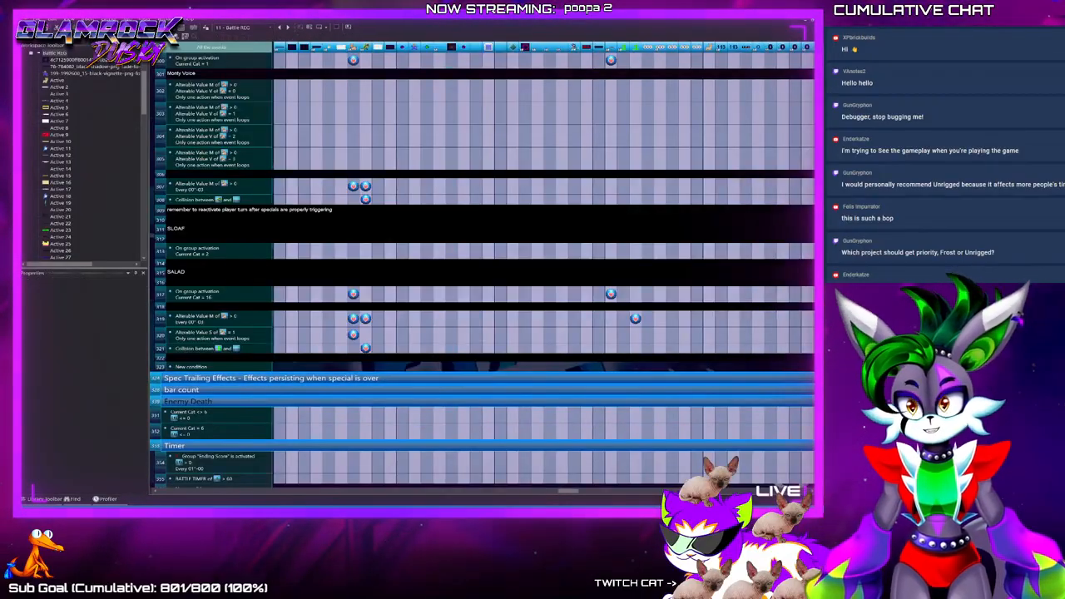
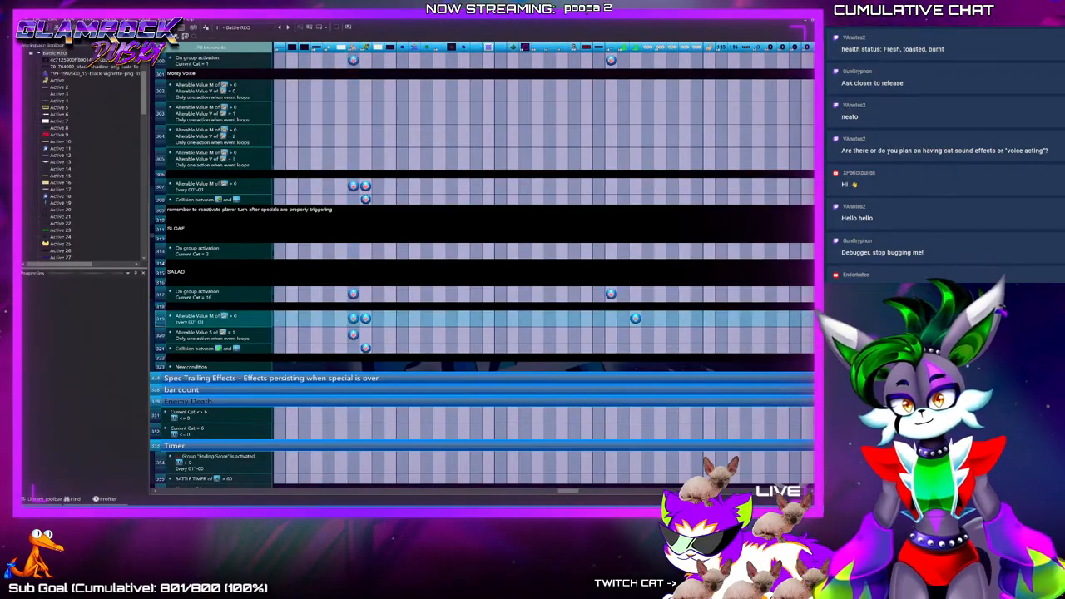
# Build a separate SALAD event with the conditions Alterable Value M > 0 and Every 00"-03, and copy the needed actions into it
pyautogui.hotkey('ctrl', 'v')
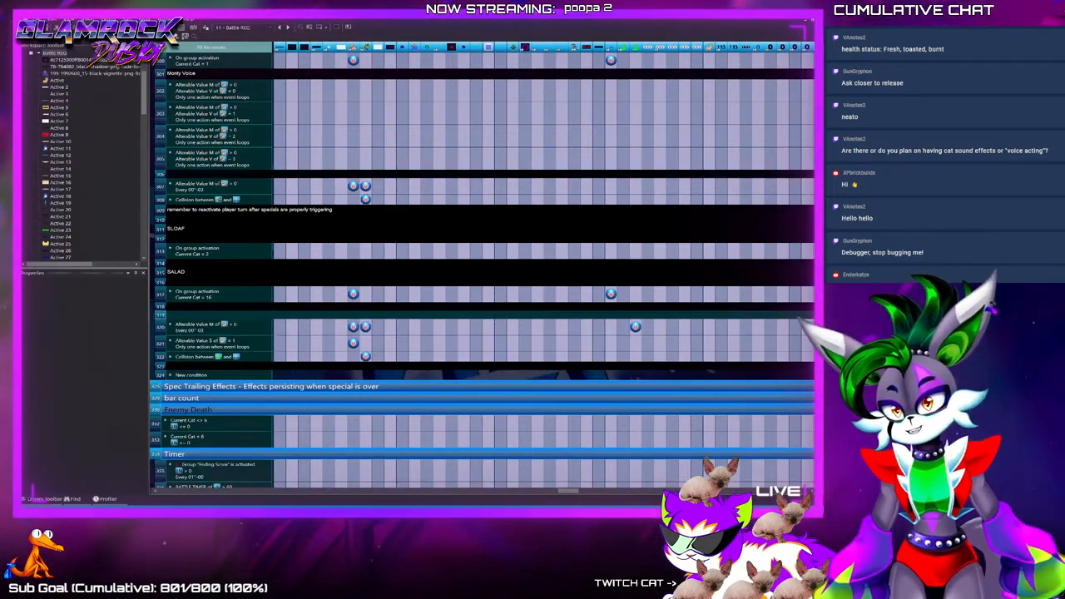
pyautogui.click(160, 251)
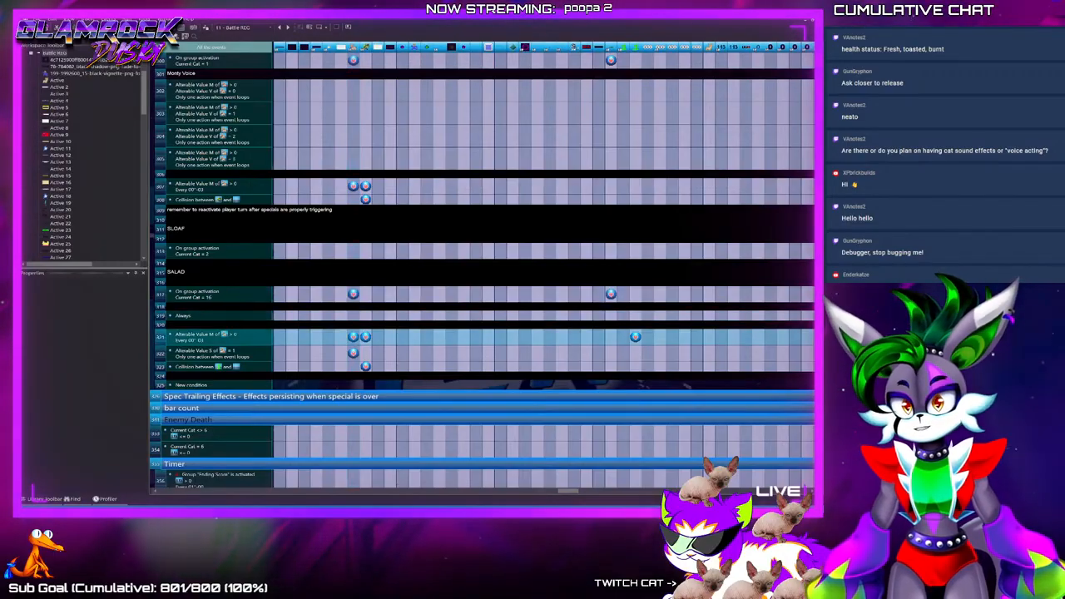
pyautogui.moveTo(201, 335); pyautogui.dragTo(185, 317)
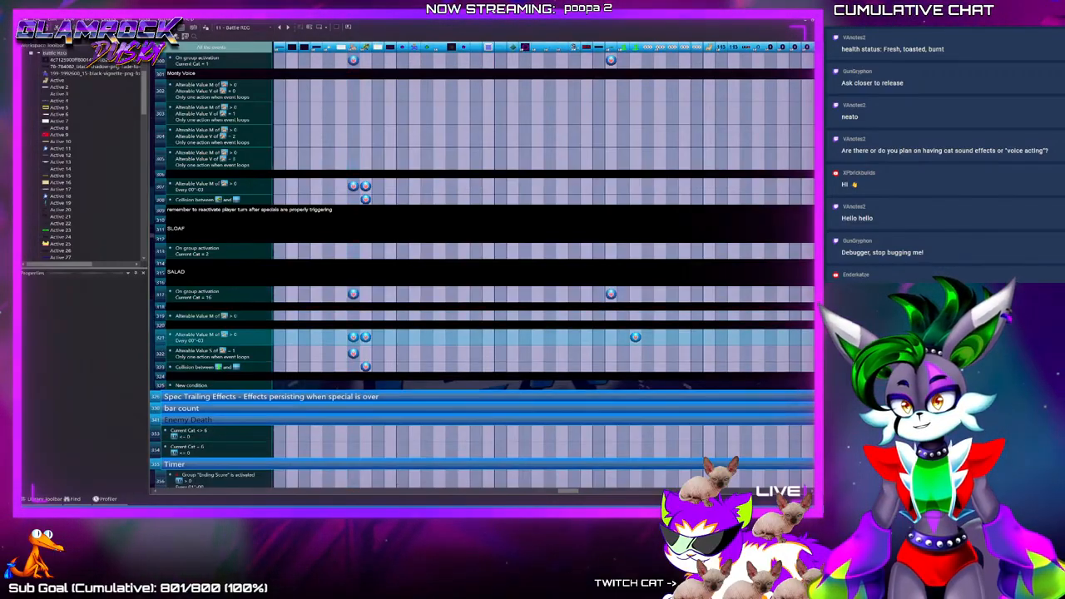
pyautogui.moveTo(184, 341); pyautogui.dragTo(189, 323)
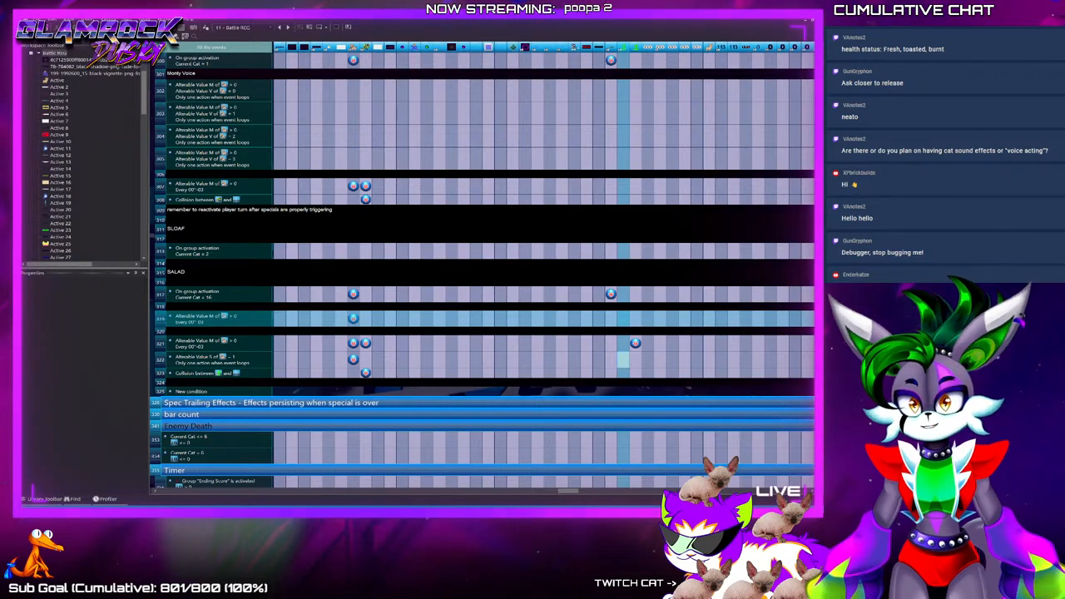
pyautogui.moveTo(624, 360); pyautogui.dragTo(623, 318)
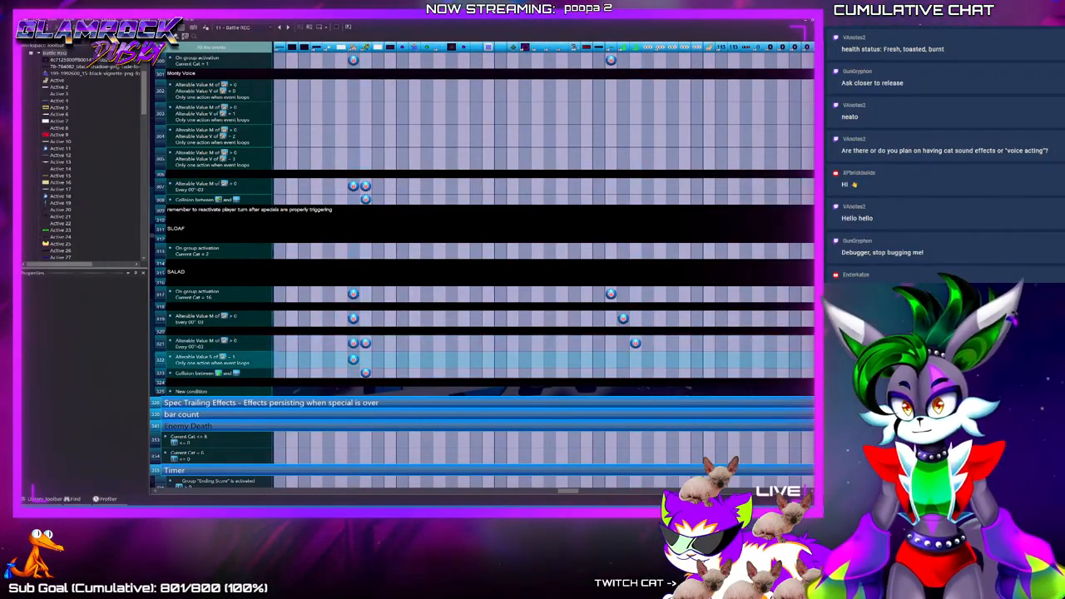
# Delete the old SALAD timer event and the Alterable Value S = 1 event above the collision event
pyautogui.press('Delete')
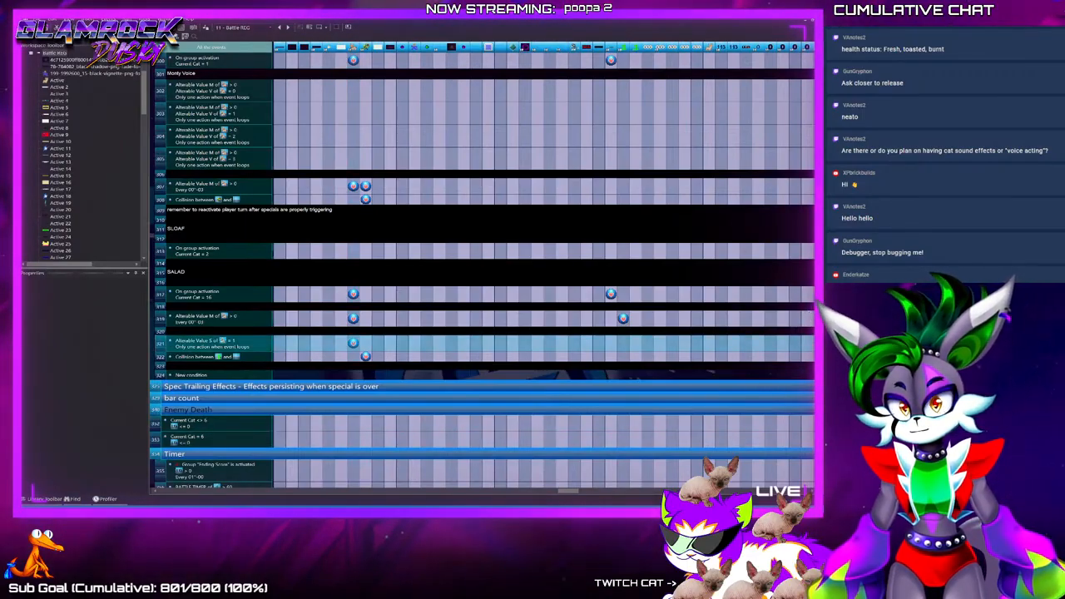
pyautogui.press('Delete')
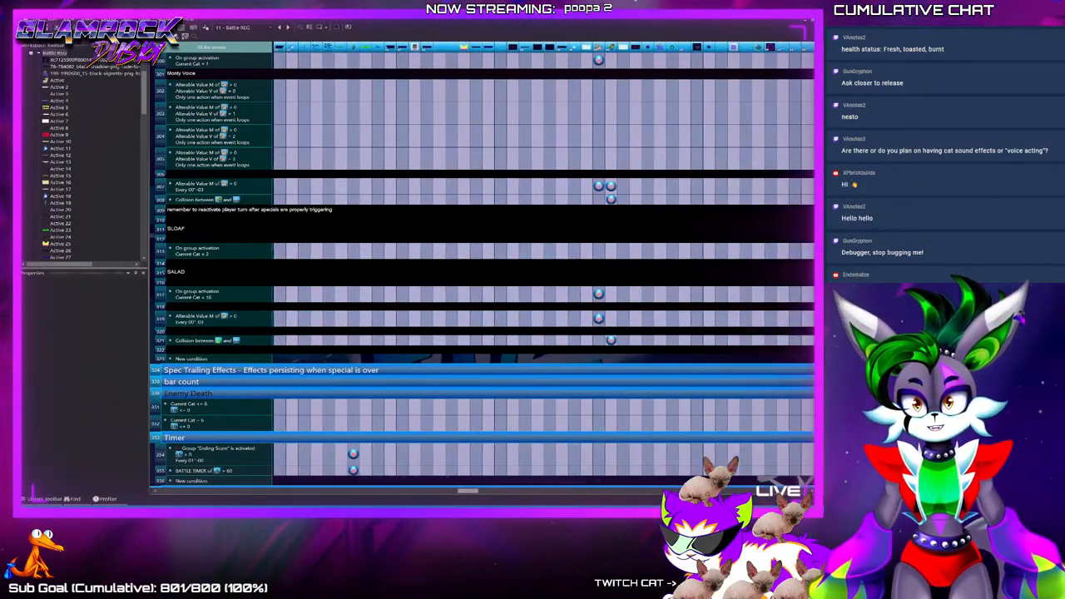
pyautogui.moveTo(569, 491)
pyautogui.mouseDown()
pyautogui.moveTo(169, 491)
pyautogui.moveTo(568, 491)
pyautogui.mouseUp()
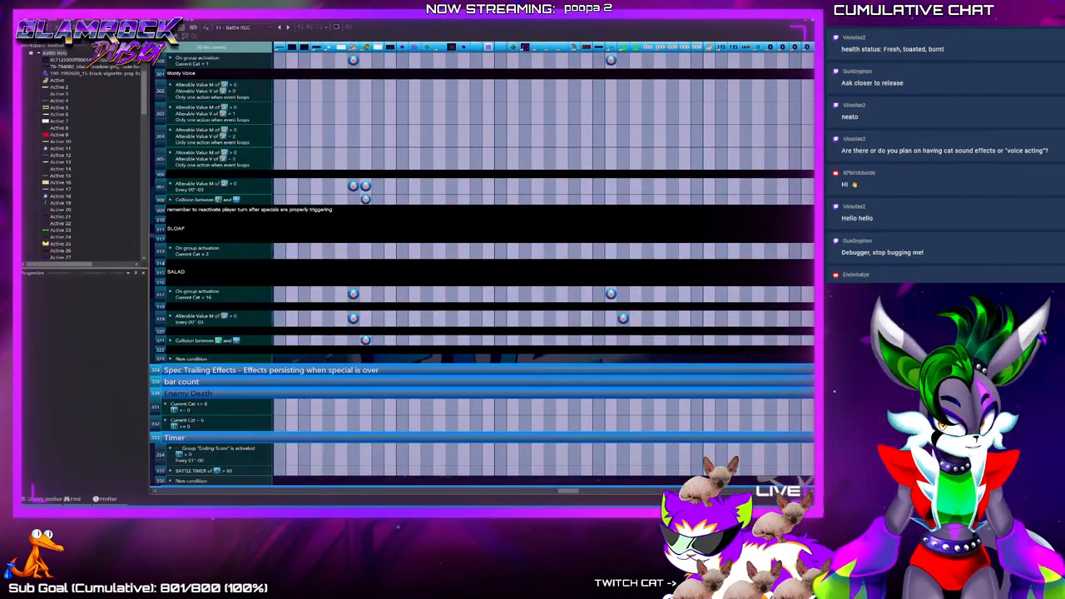
# Test-play the battle against Uncle Bao with repeated attacks to check the rebuilt SALAD events, and close the game
pyautogui.hotkey('alt', 'Tab')
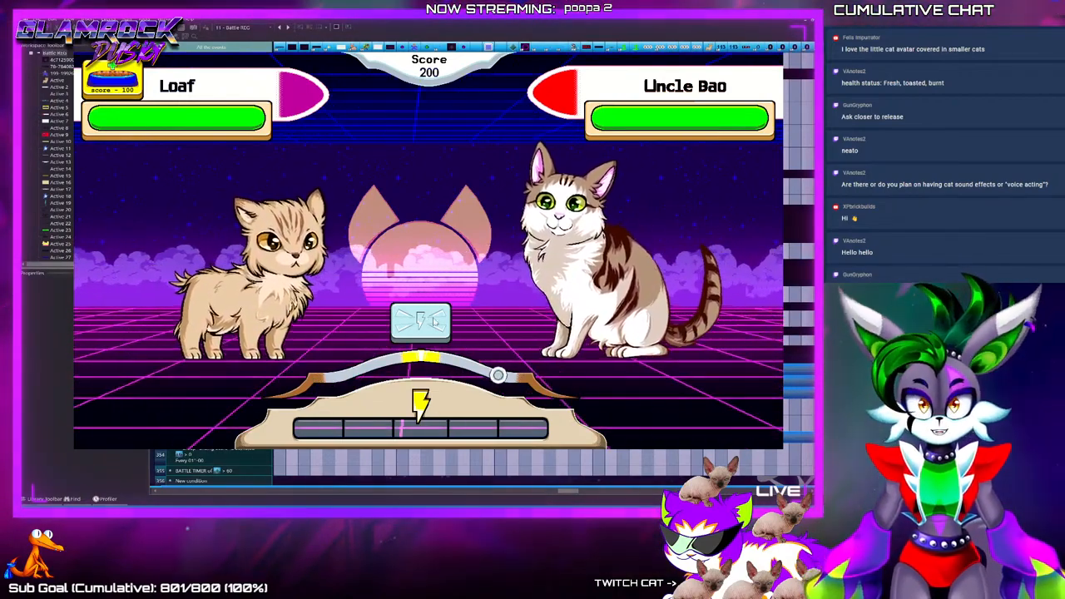
pyautogui.click(426, 323)
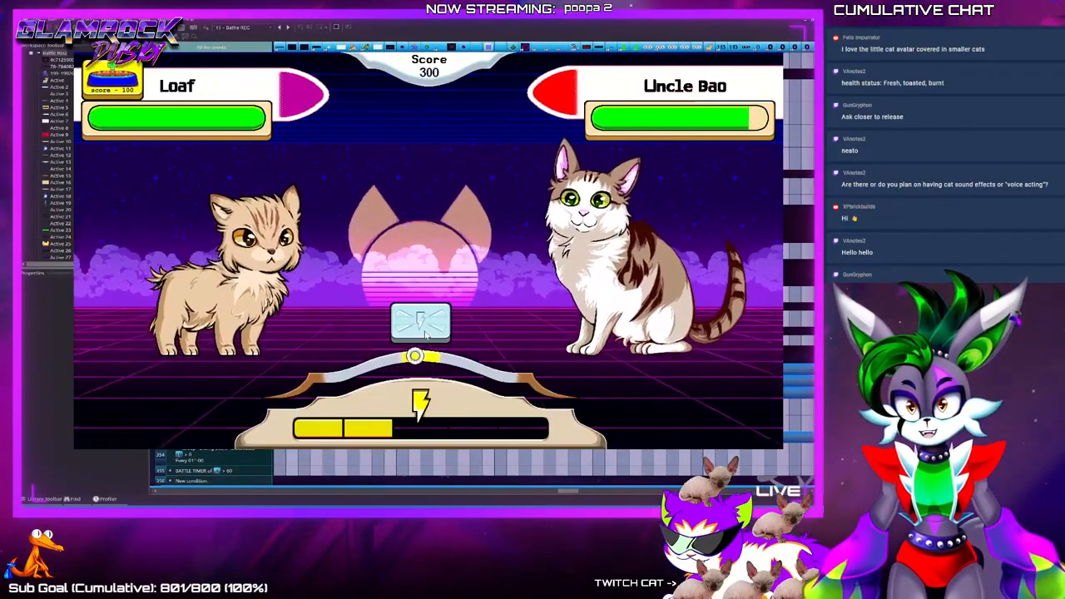
pyautogui.click(425, 333)
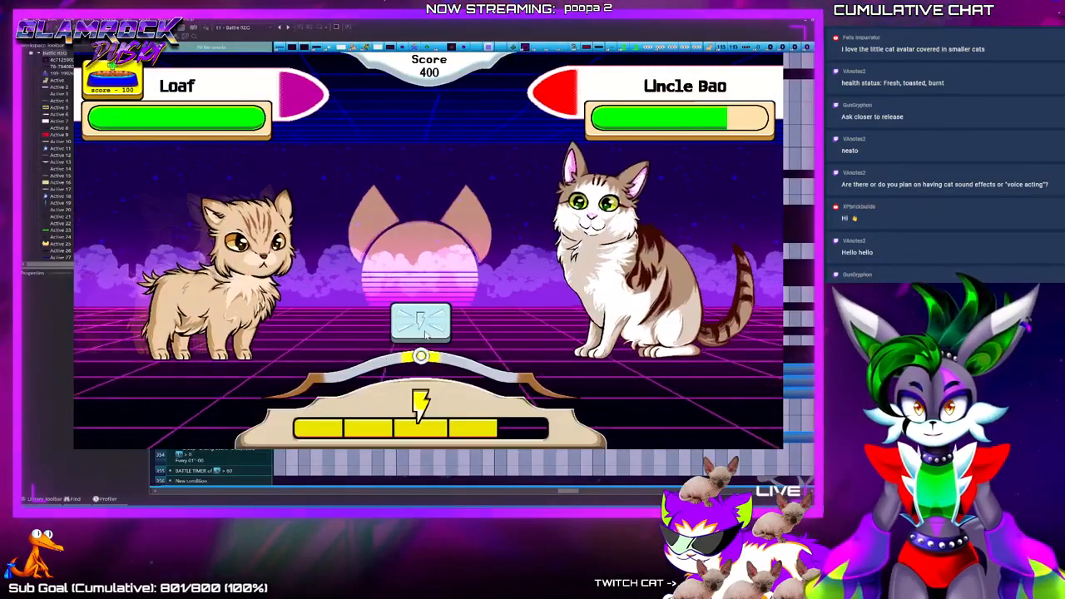
pyautogui.click(425, 334)
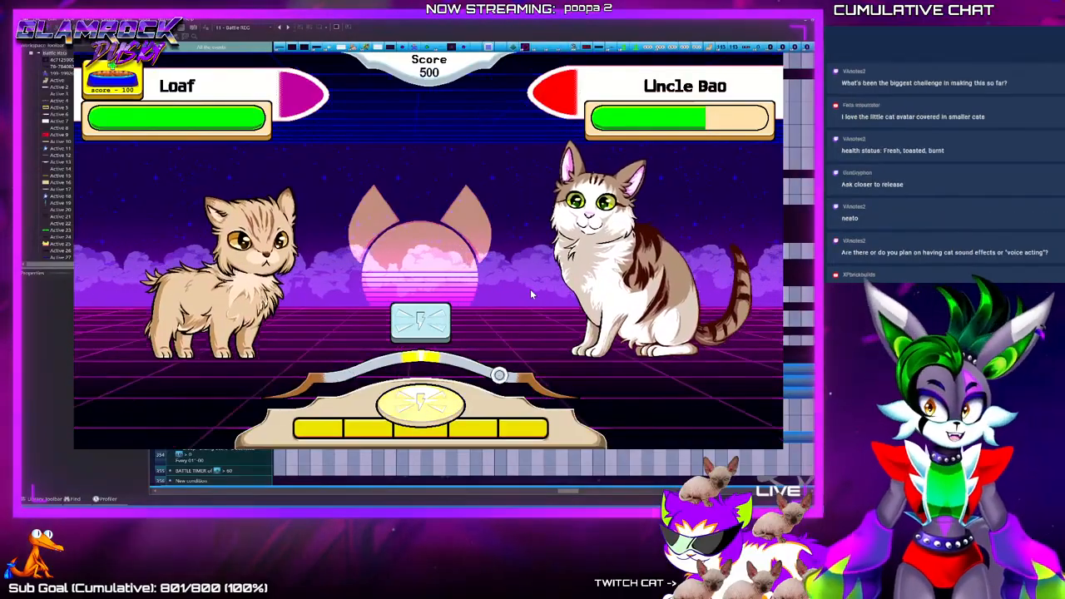
pyautogui.click(431, 327)
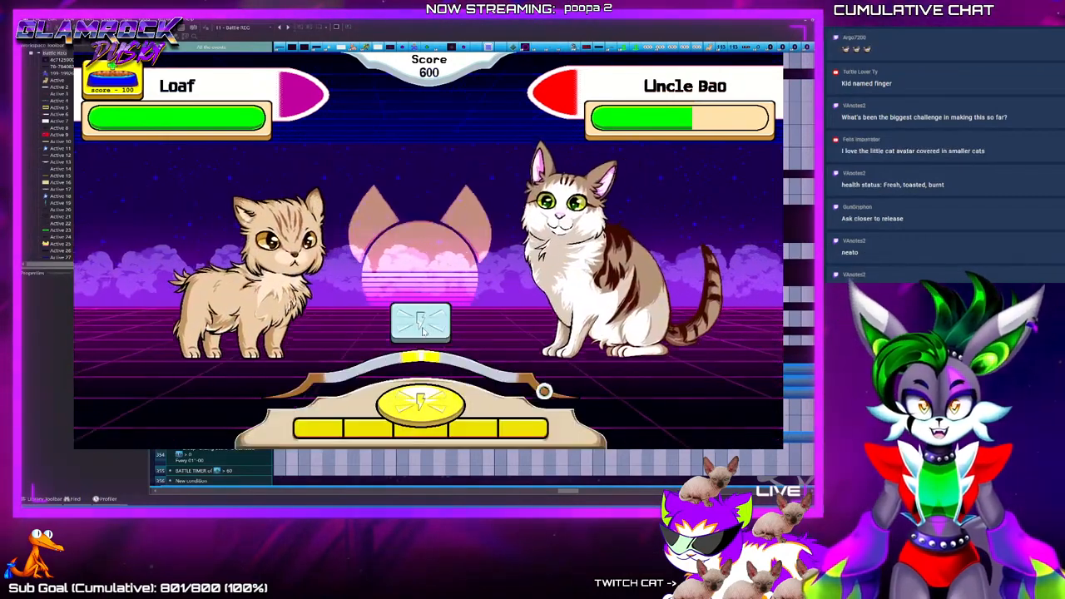
pyautogui.click(426, 329)
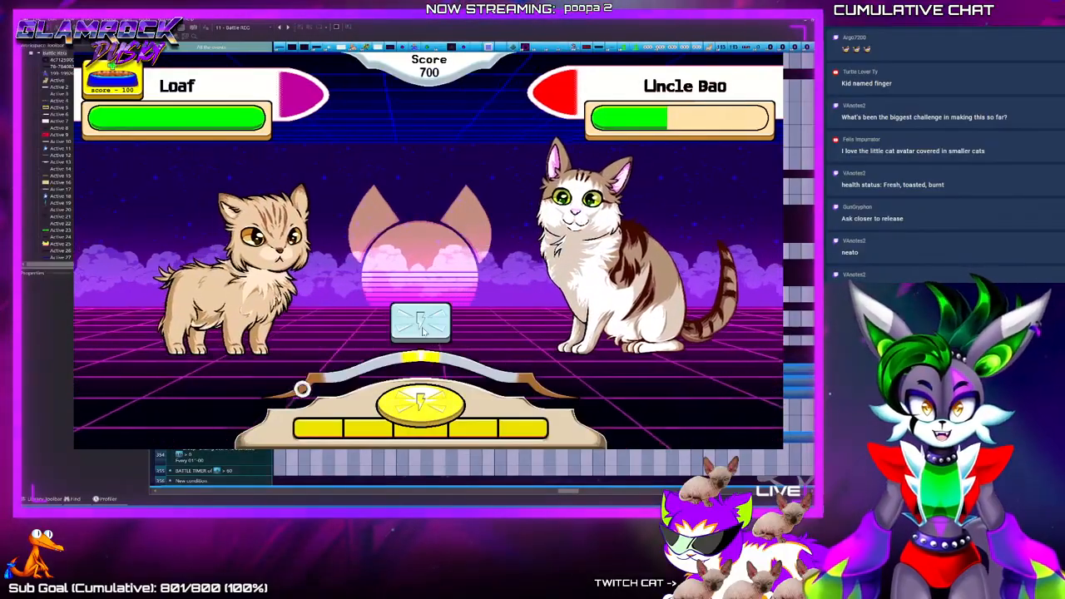
pyautogui.click(423, 328)
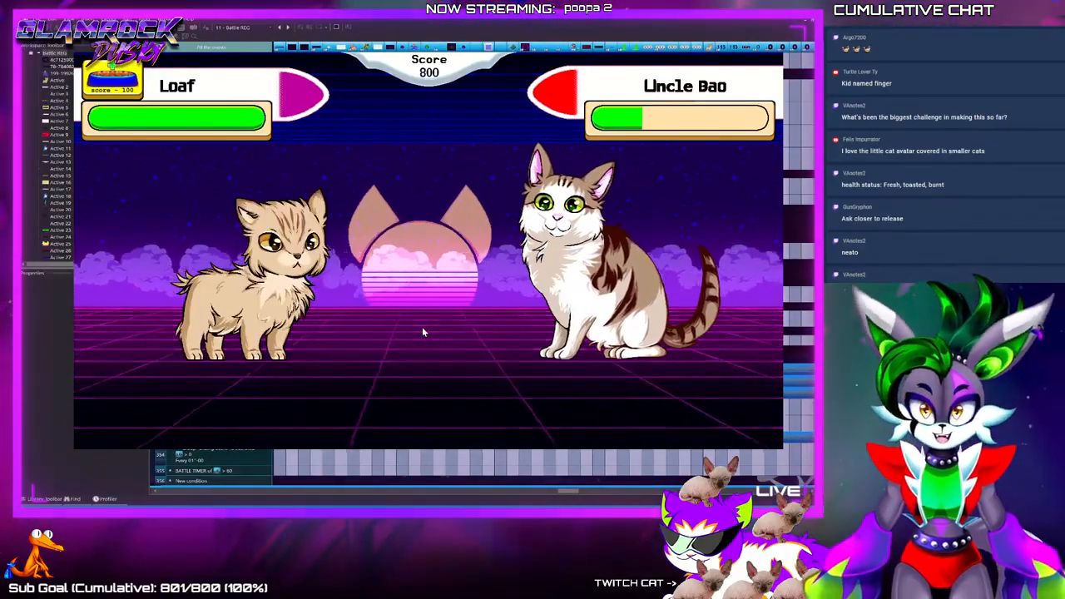
pyautogui.click(421, 329)
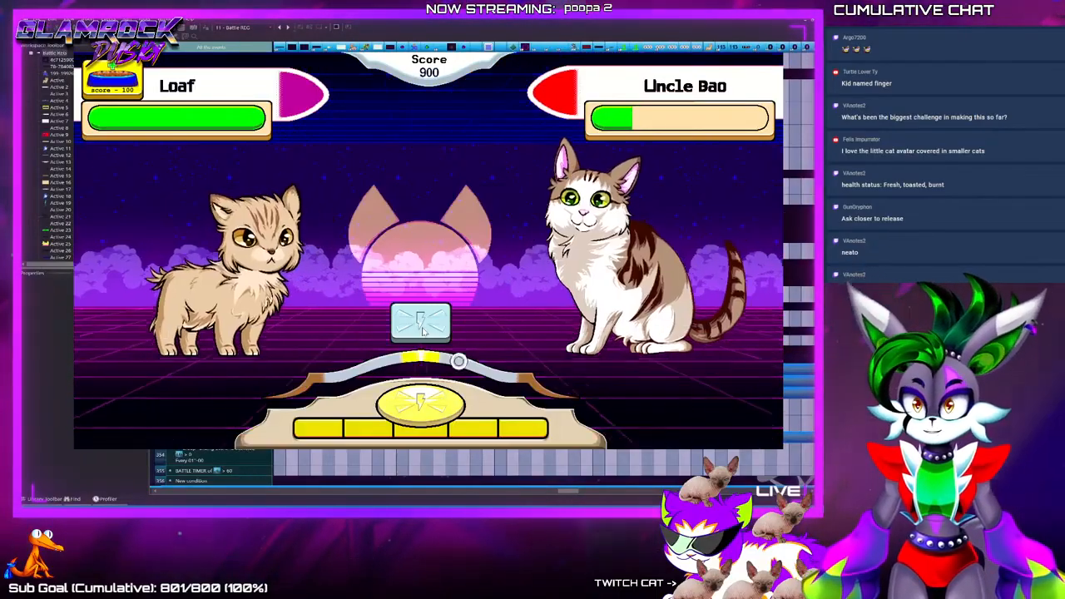
pyautogui.click(422, 326)
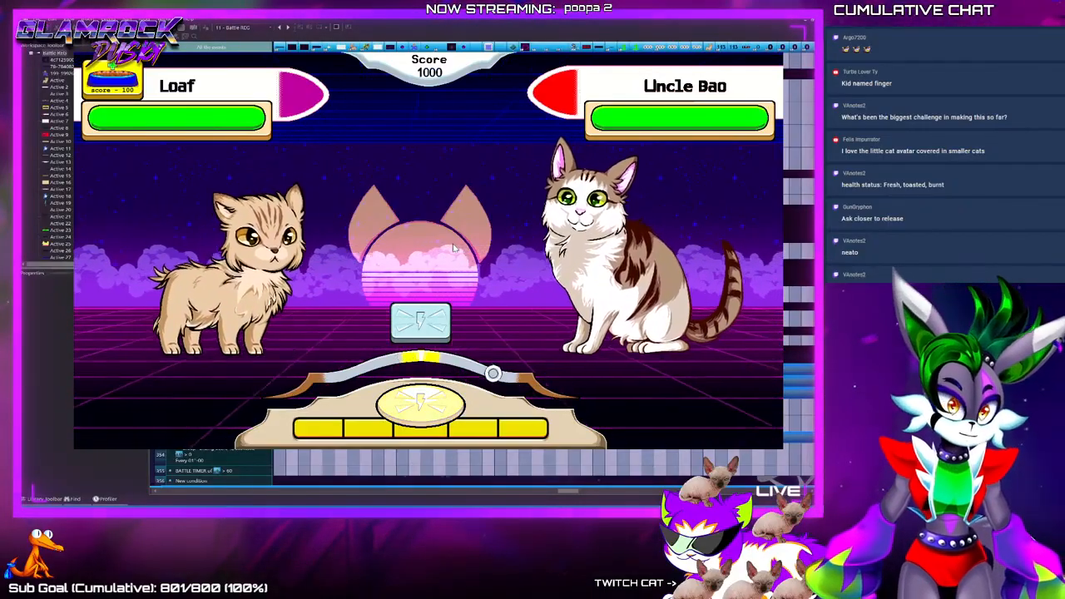
pyautogui.click(424, 331)
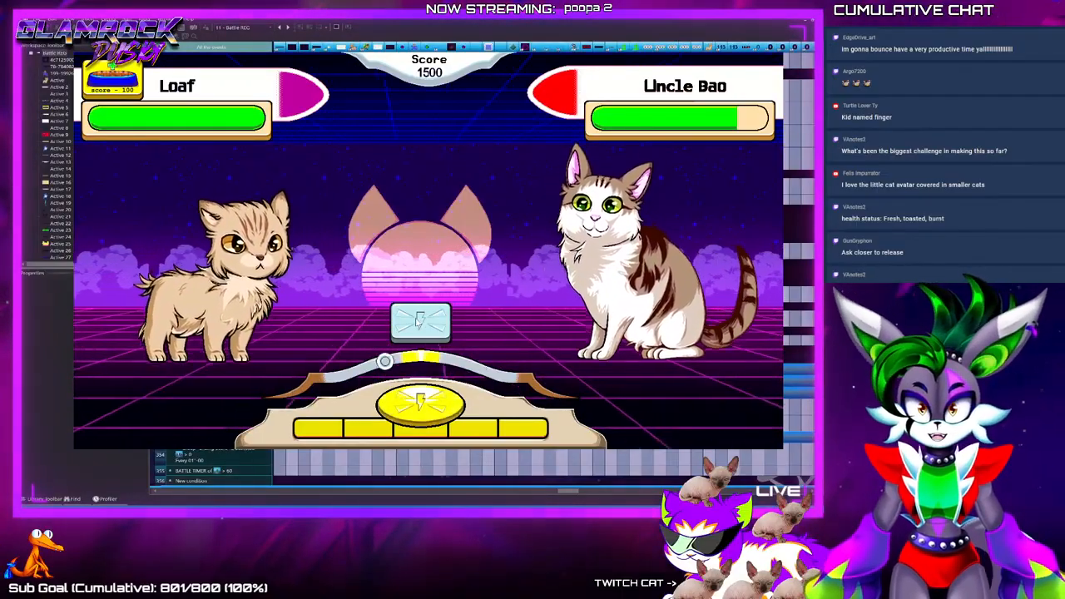
pyautogui.click(417, 321)
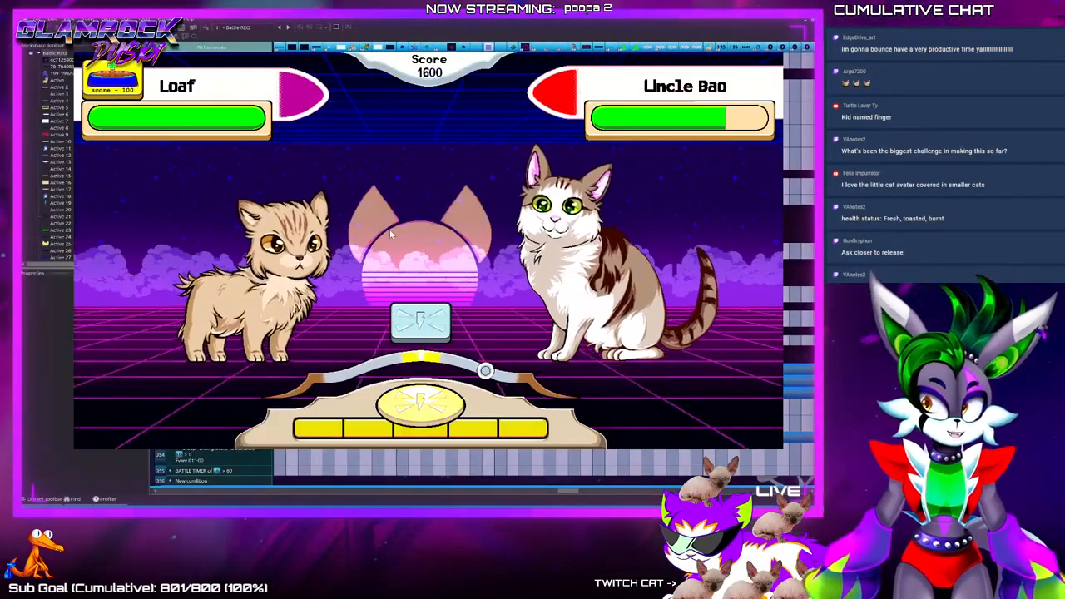
pyautogui.hotkey('alt', 'F4')
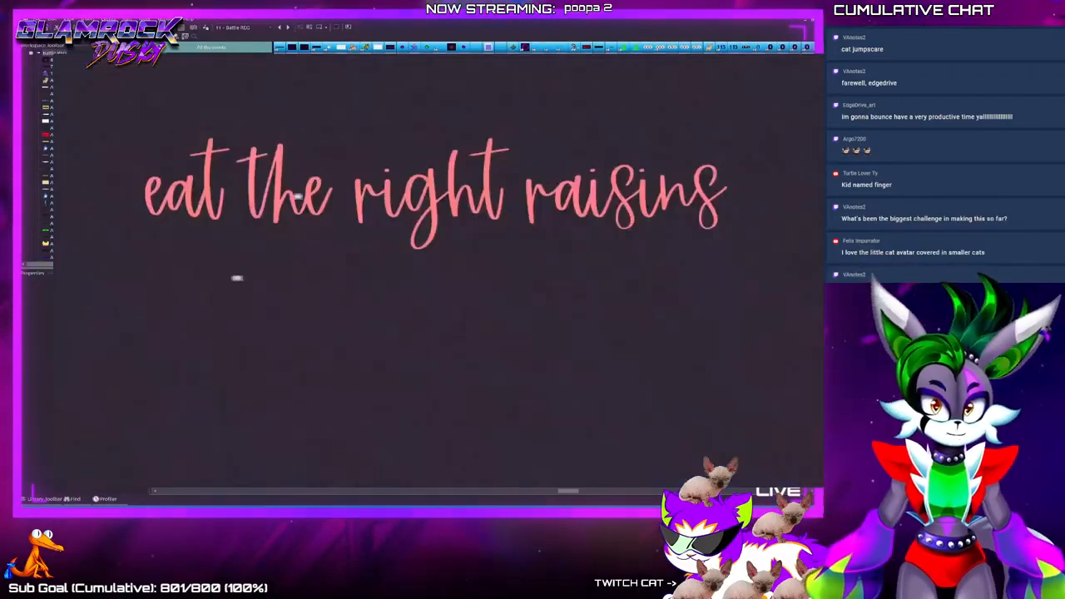
# Watch the video clips in the media player and close the player
pyautogui.moveTo(602, 260)
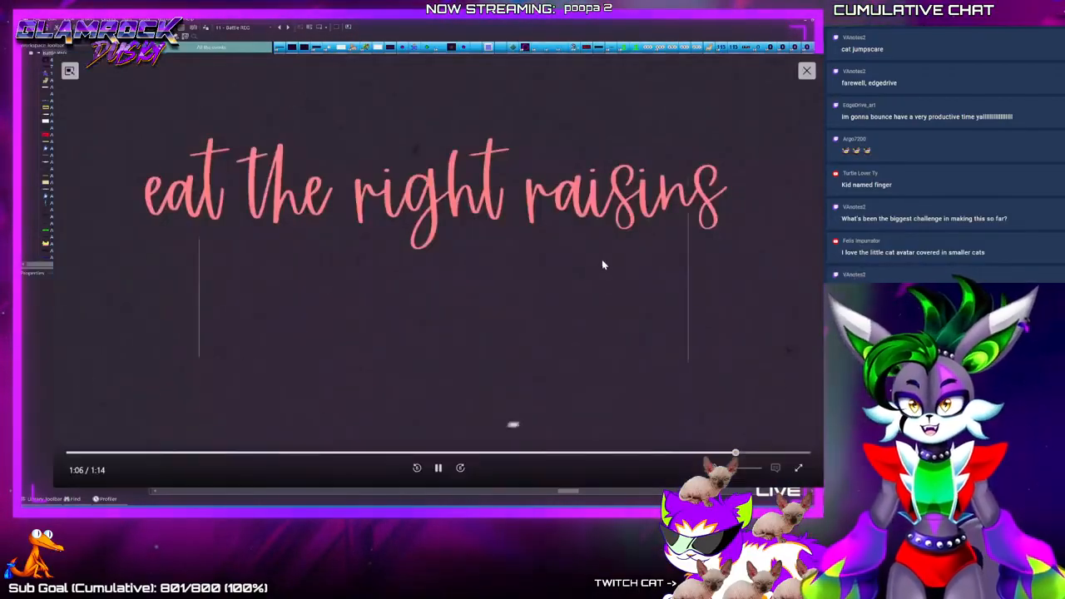
pyautogui.moveTo(442, 471)
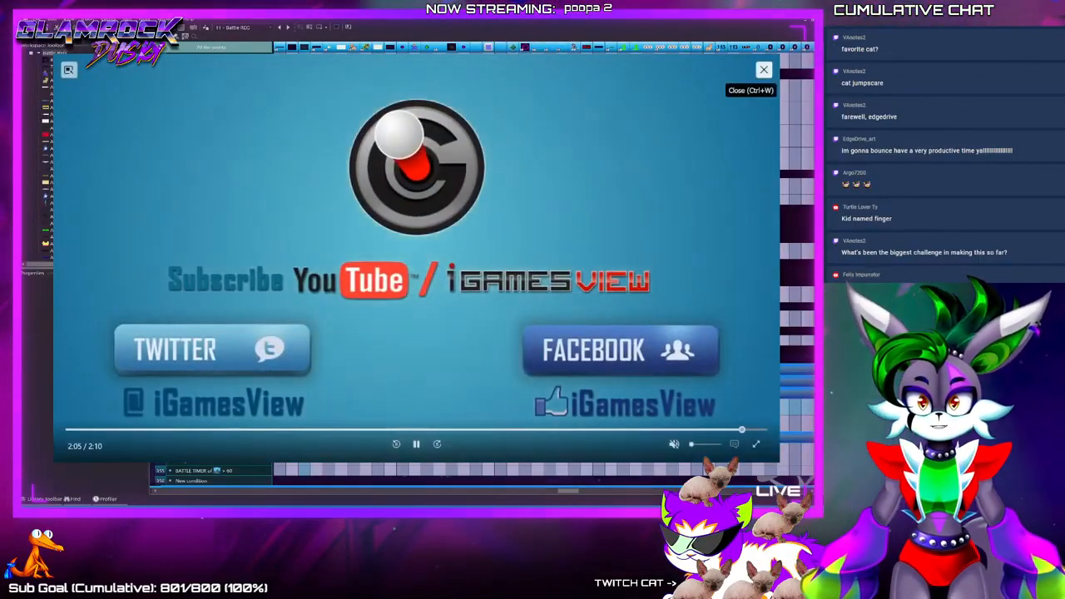
pyautogui.click(764, 70)
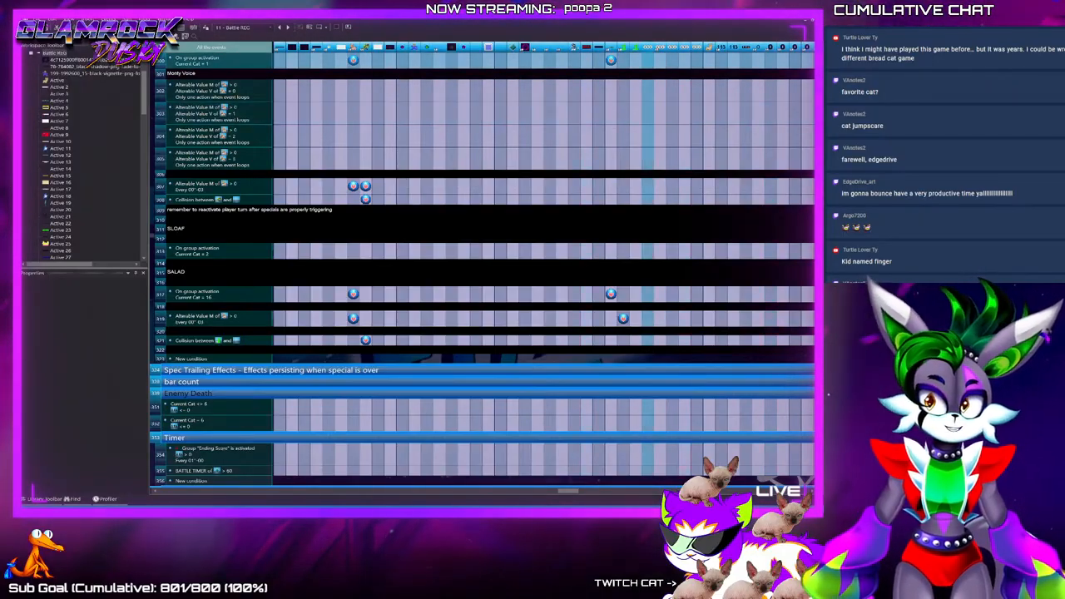
# Review both animation frames of the Enemy Cat object in the image editor and return to the frame layout
pyautogui.hotkey('ctrl', 'm')
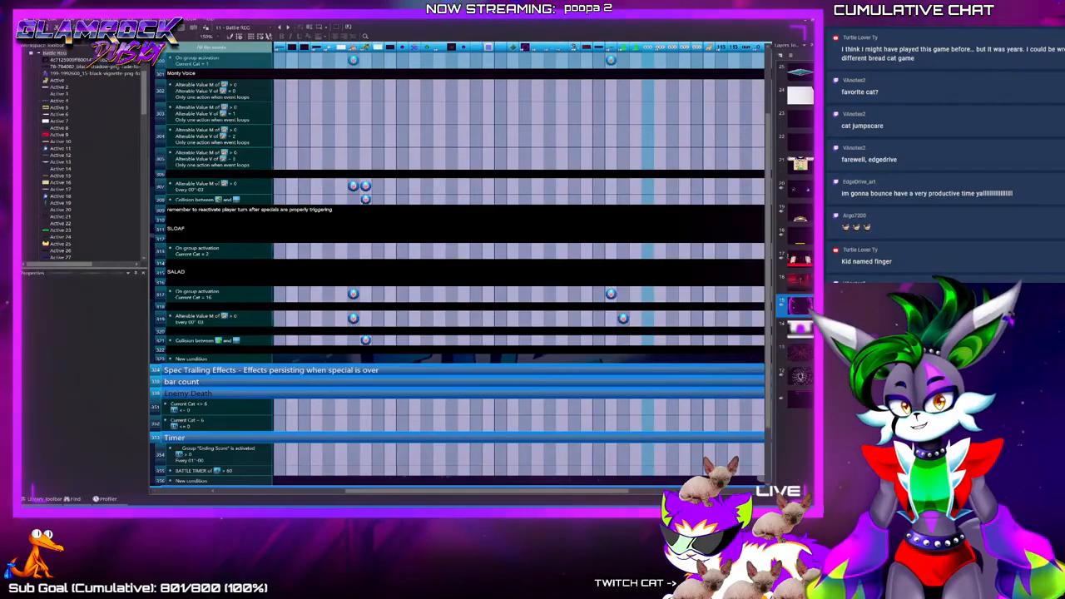
pyautogui.click(630, 267)
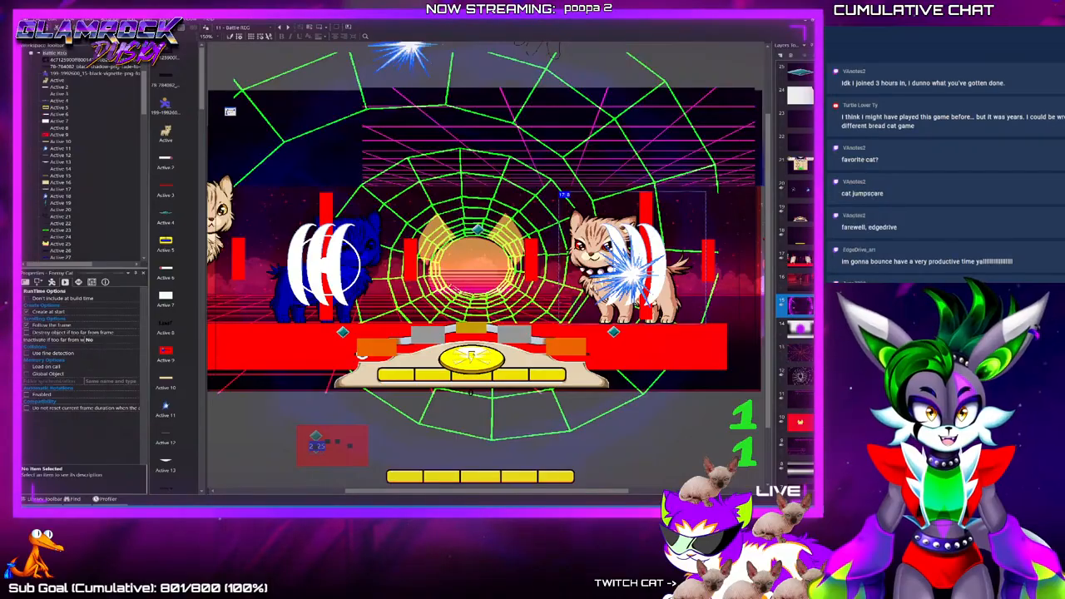
pyautogui.doubleClick(633, 270)
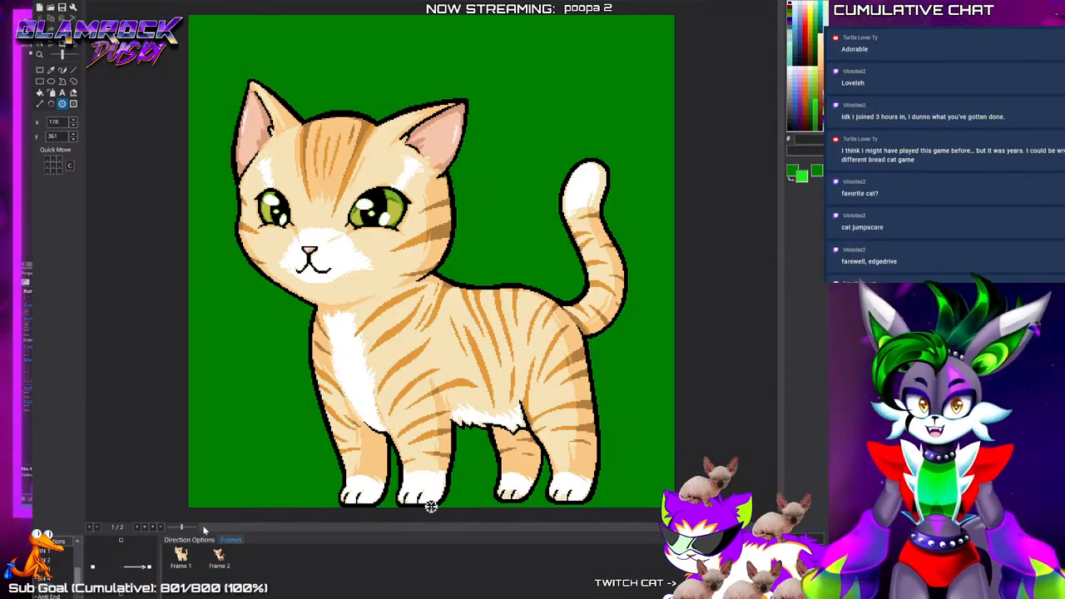
pyautogui.press('Right')
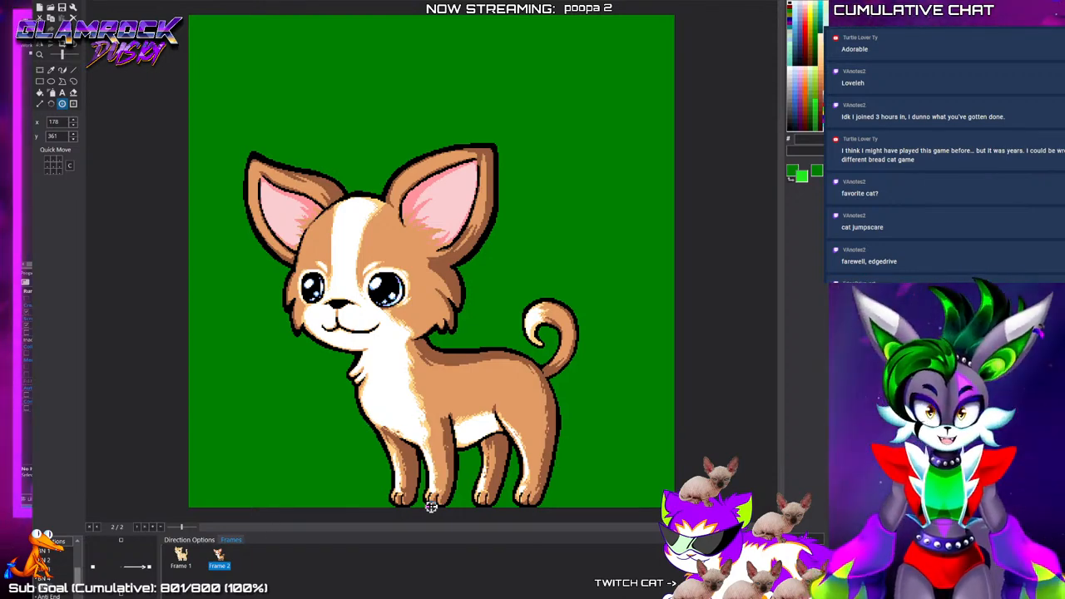
pyautogui.press('Return')
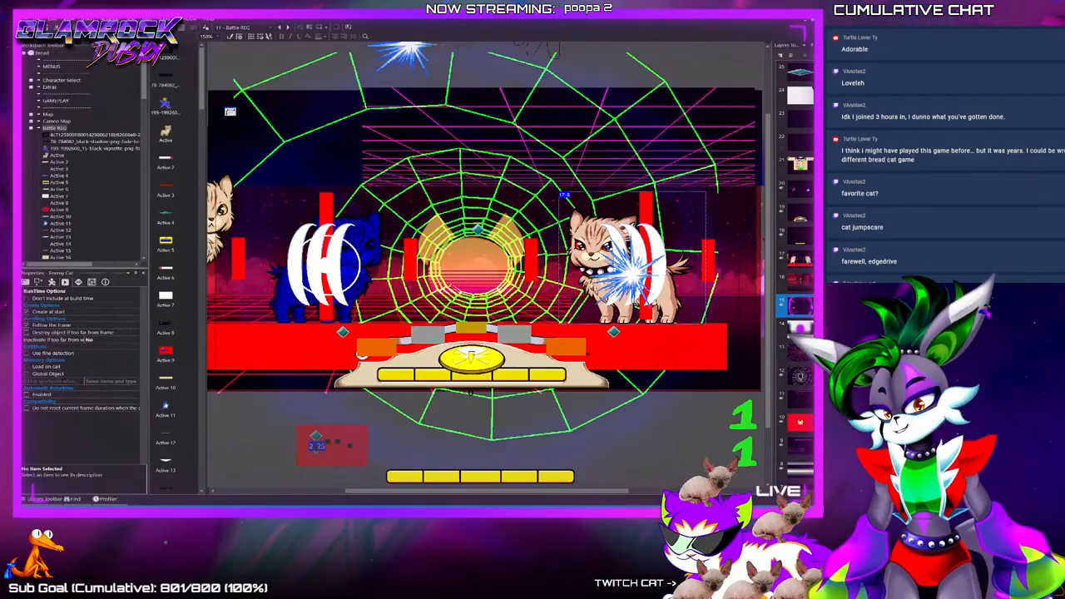
# Open the Cameo Map frame and review all four animation frames of the castle's Found cats icon in the image editor
pyautogui.click(31, 129)
pyautogui.doubleClick(56, 122)
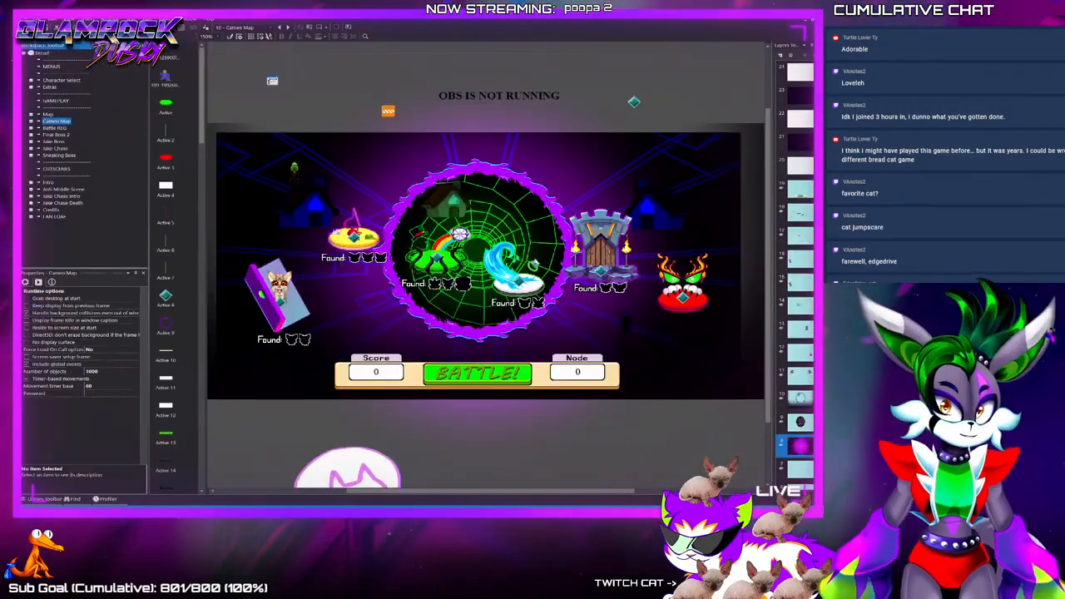
pyautogui.scroll(2, 486, 267)
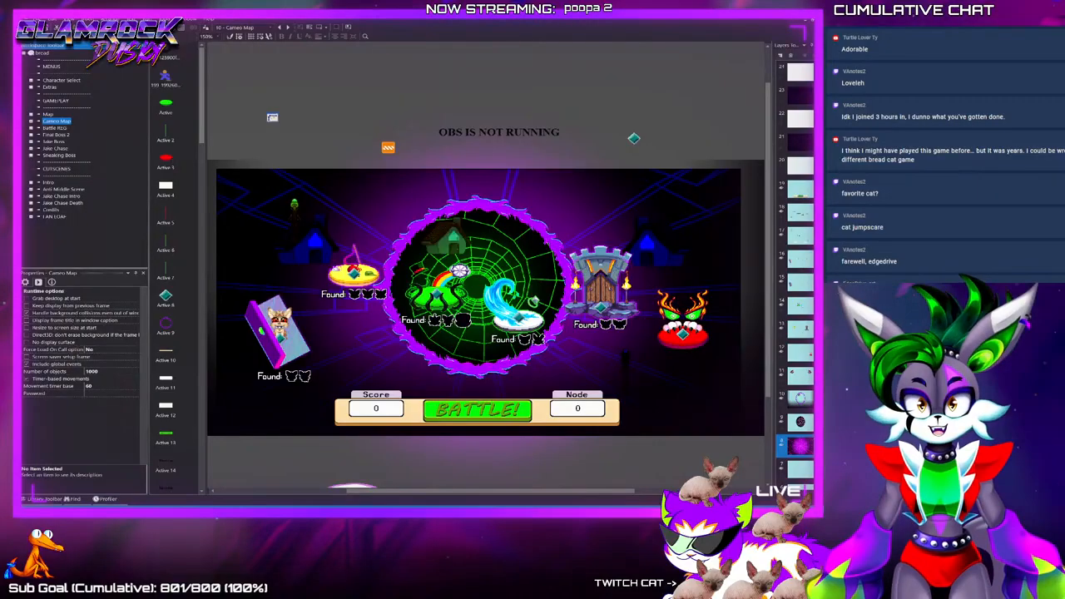
pyautogui.click(605, 322)
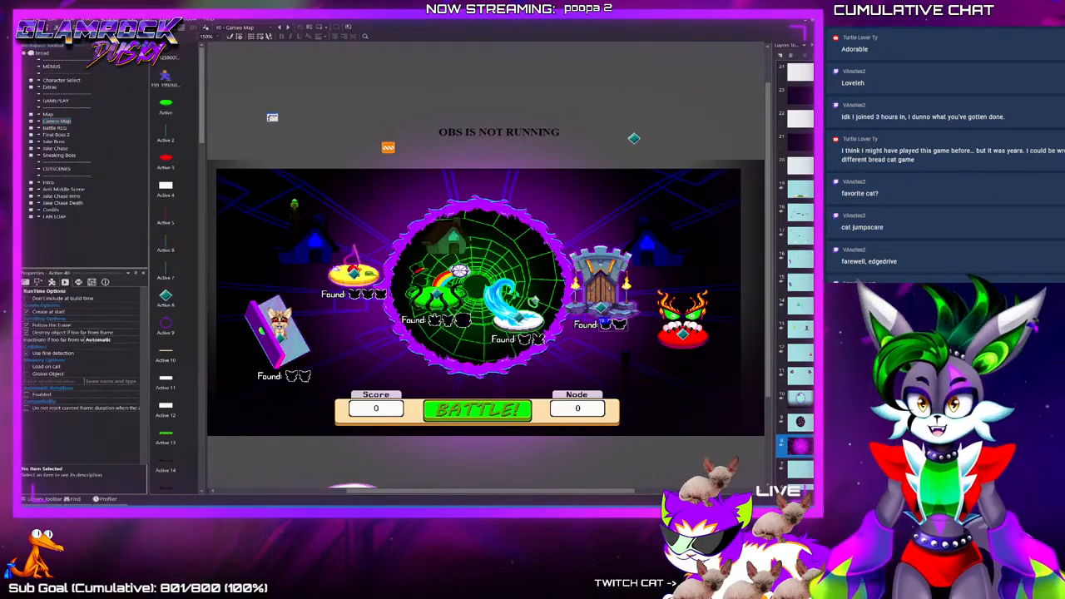
pyautogui.doubleClick(605, 323)
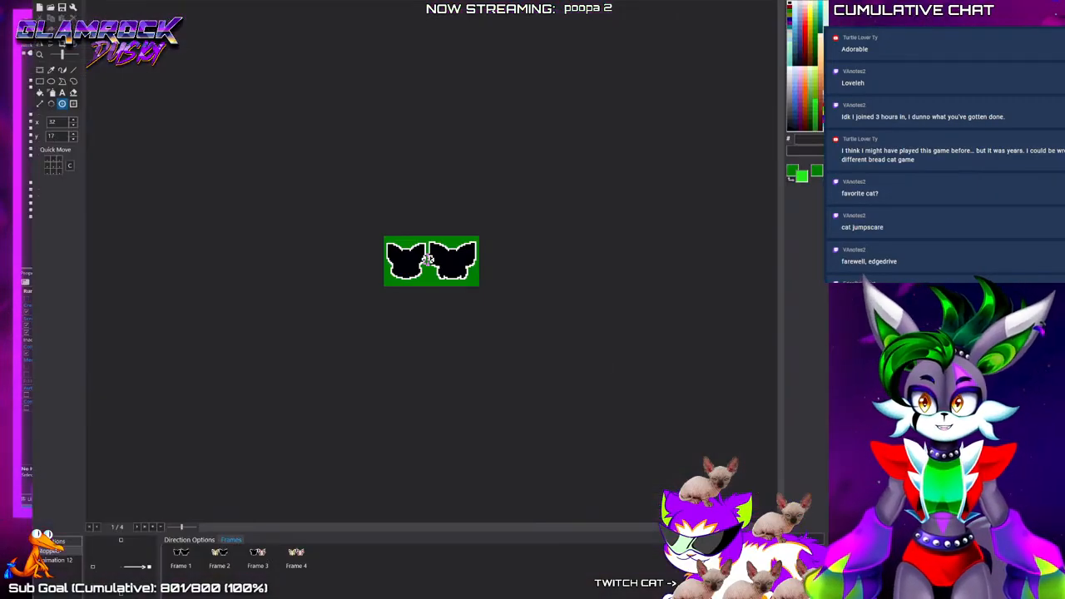
pyautogui.click(219, 553)
pyautogui.scroll(3, 393, 433)
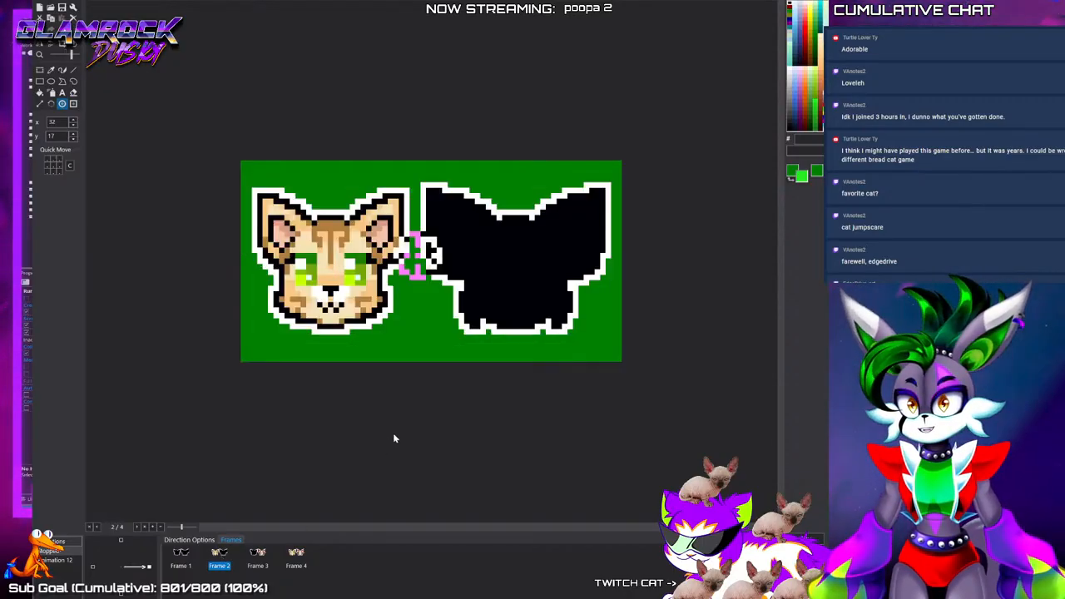
pyautogui.click(259, 558)
pyautogui.click(296, 558)
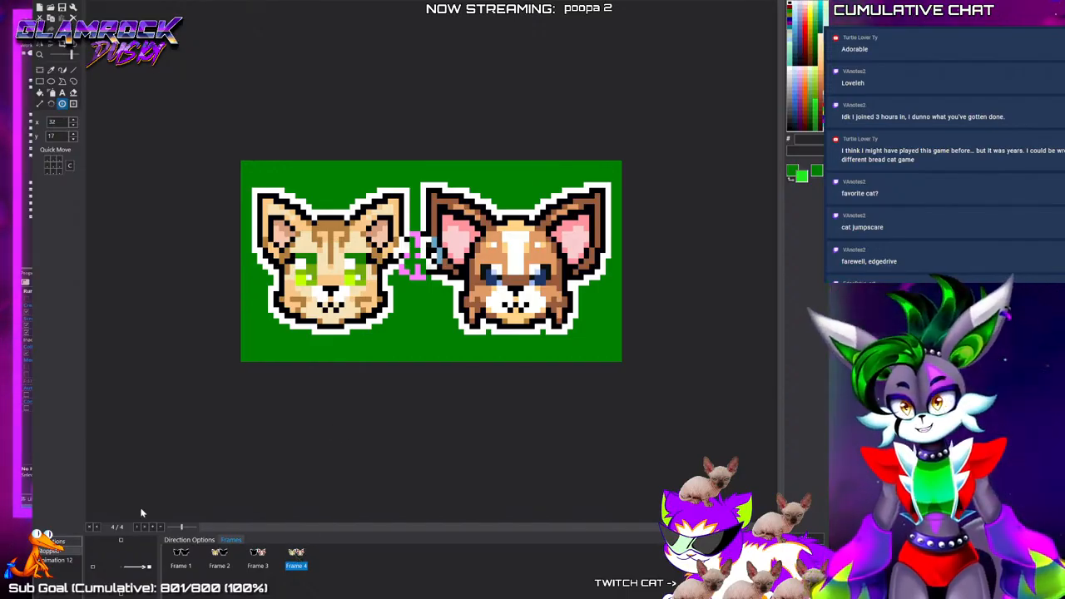
# Check Animation 12 of the castle's Found icon, and revisit frames 2 to 4 of its Stopped animation
pyautogui.click(57, 561)
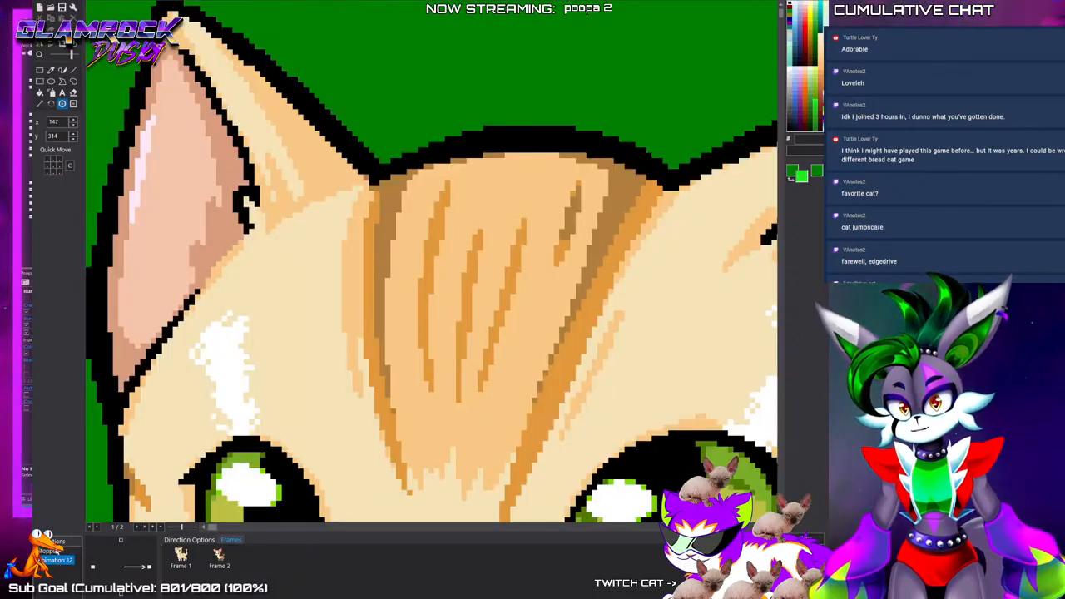
pyautogui.click(56, 551)
pyautogui.click(222, 558)
pyautogui.click(252, 559)
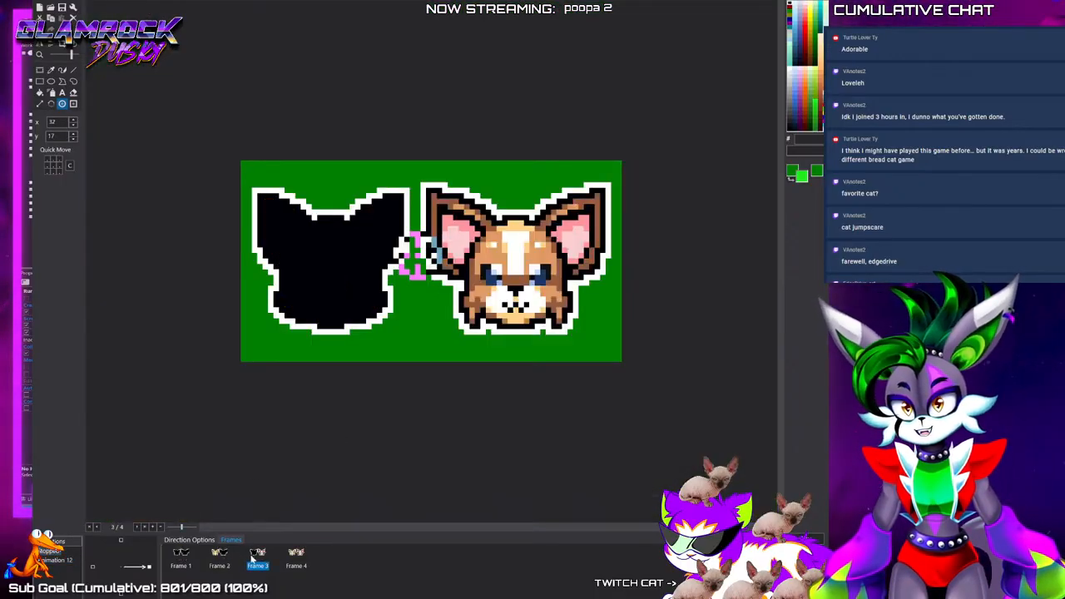
pyautogui.click(293, 560)
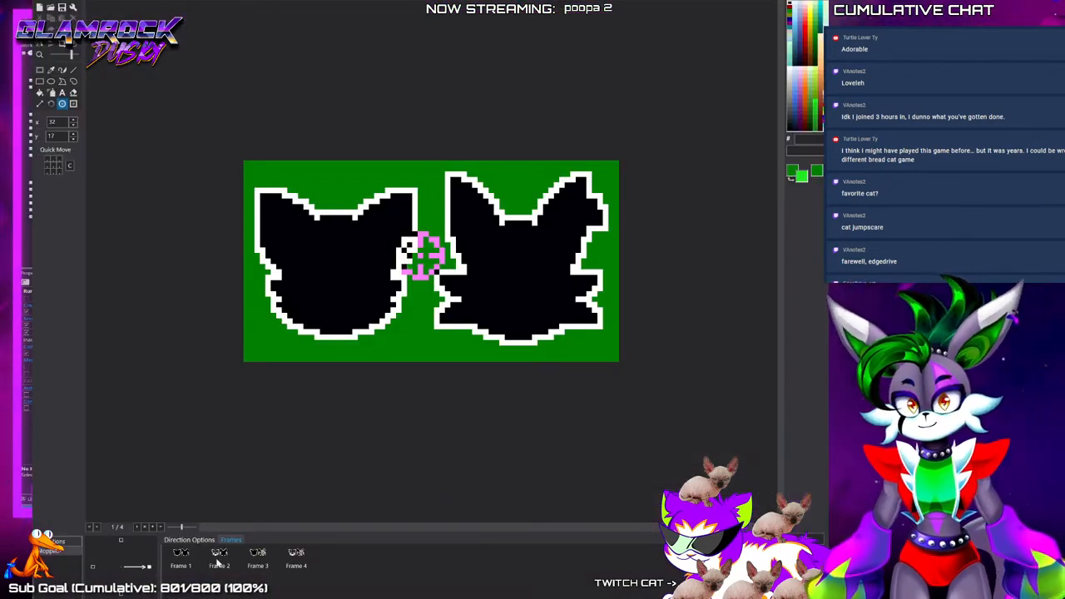
# Review frames 2 and 4 of the wave's Found cats icon and return to the frame layout
pyautogui.click(218, 554)
pyautogui.click(483, 577)
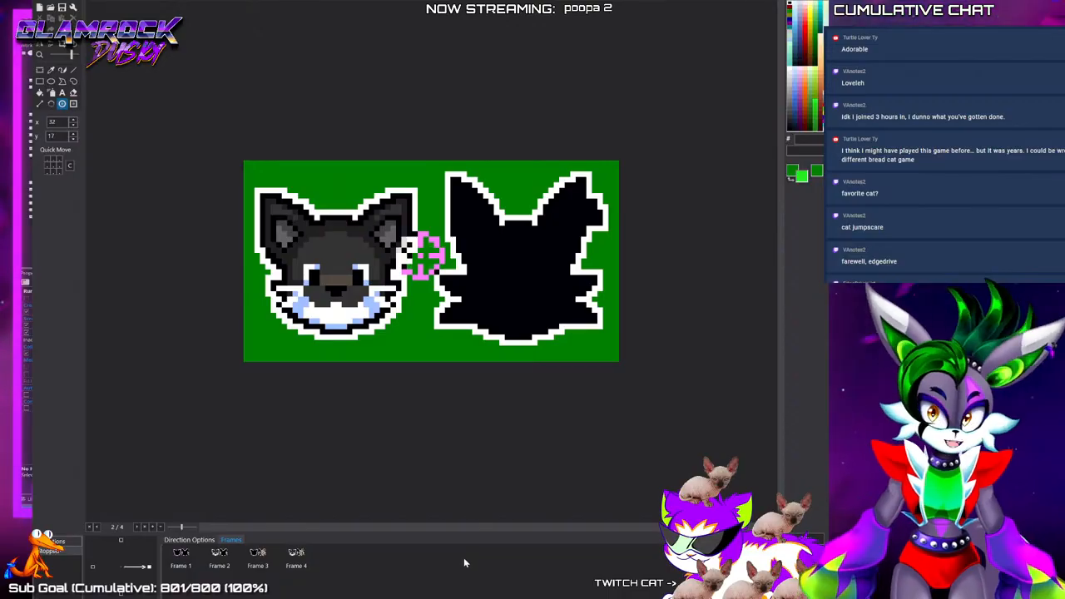
pyautogui.click(297, 559)
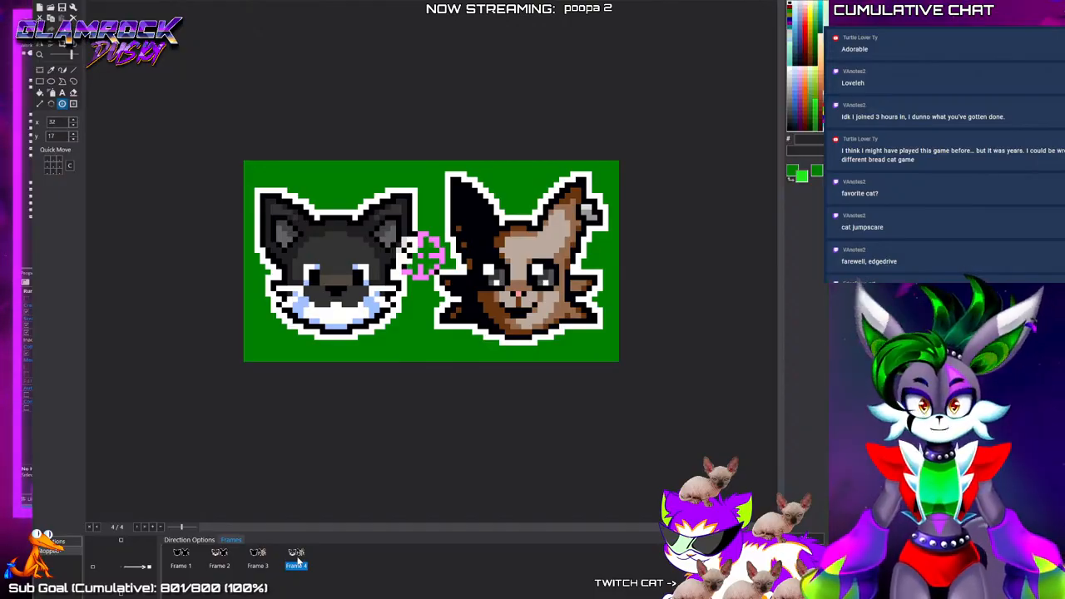
pyautogui.press('Return')
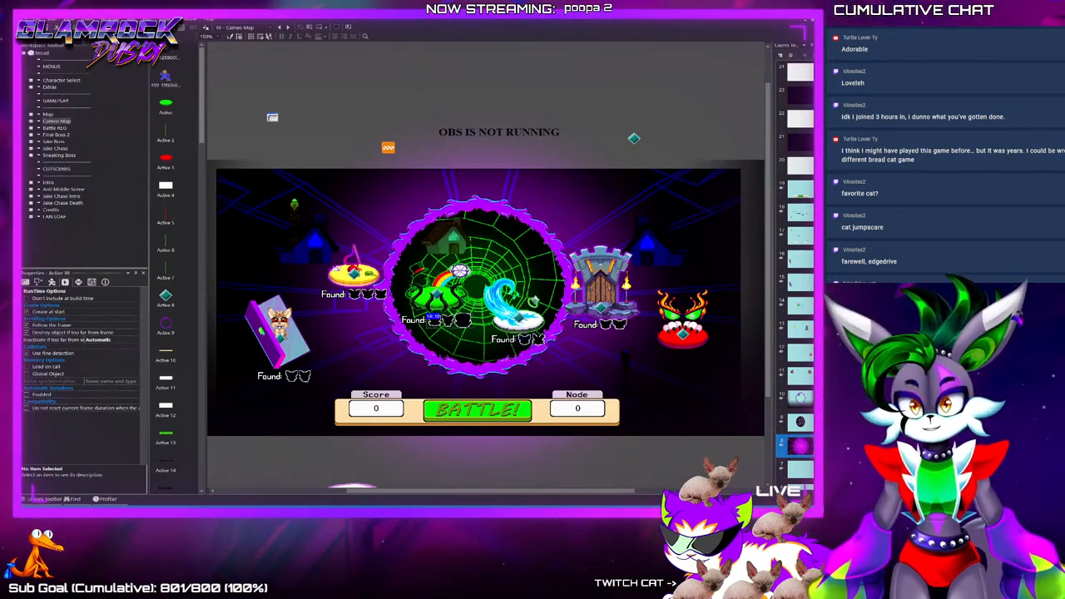
# Review frames 8 and 6 of the three-cat Found icon below the green island and return to the layout
pyautogui.doubleClick(435, 319)
pyautogui.scroll(1, 446, 431)
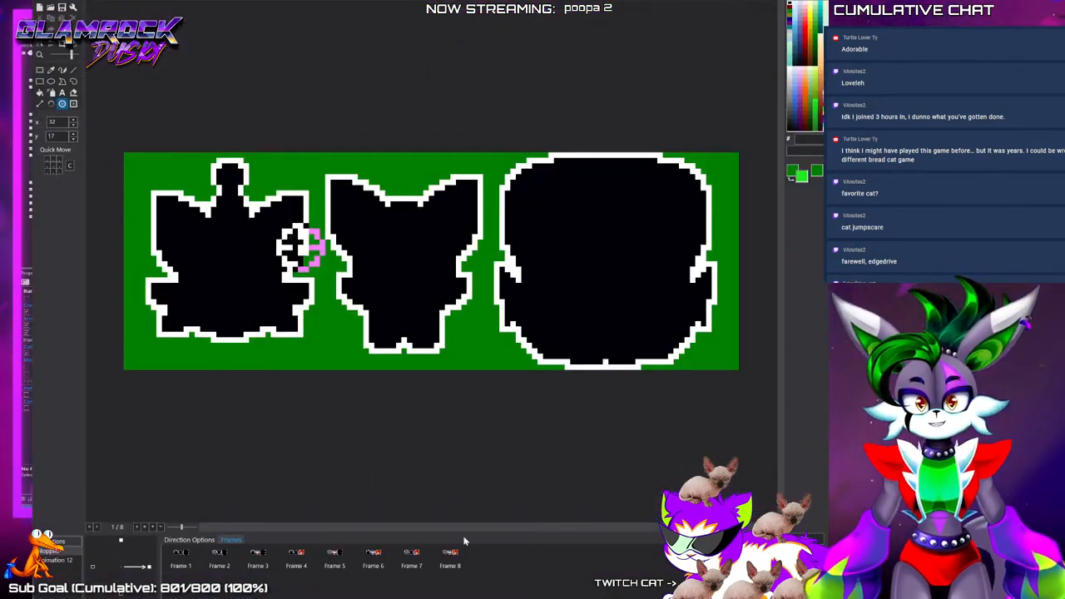
pyautogui.click(456, 561)
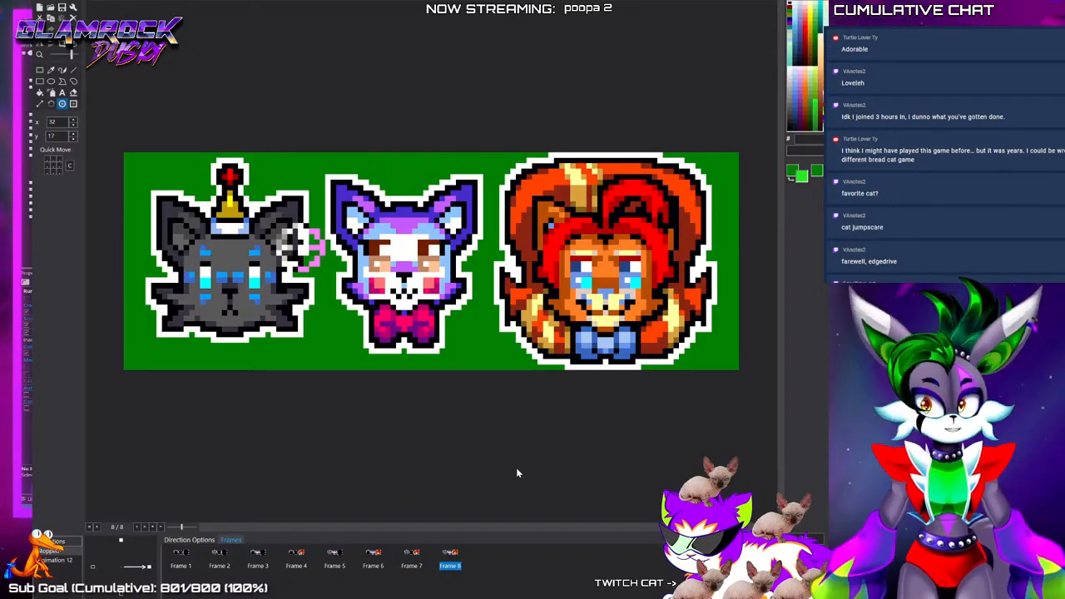
pyautogui.click(375, 564)
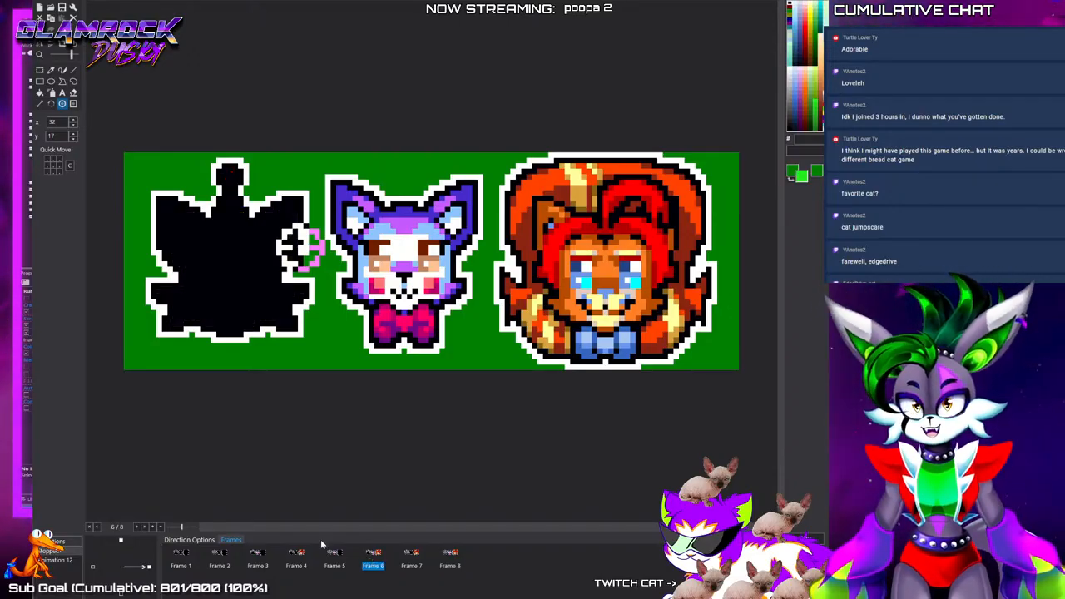
pyautogui.click(439, 563)
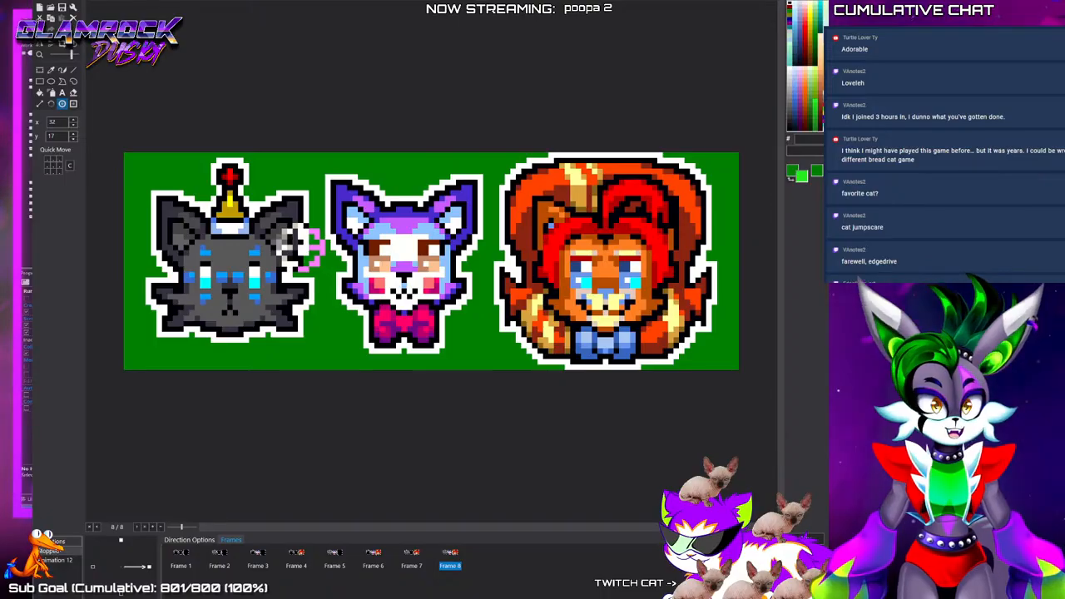
pyautogui.hotkey('alt', 'Tab')
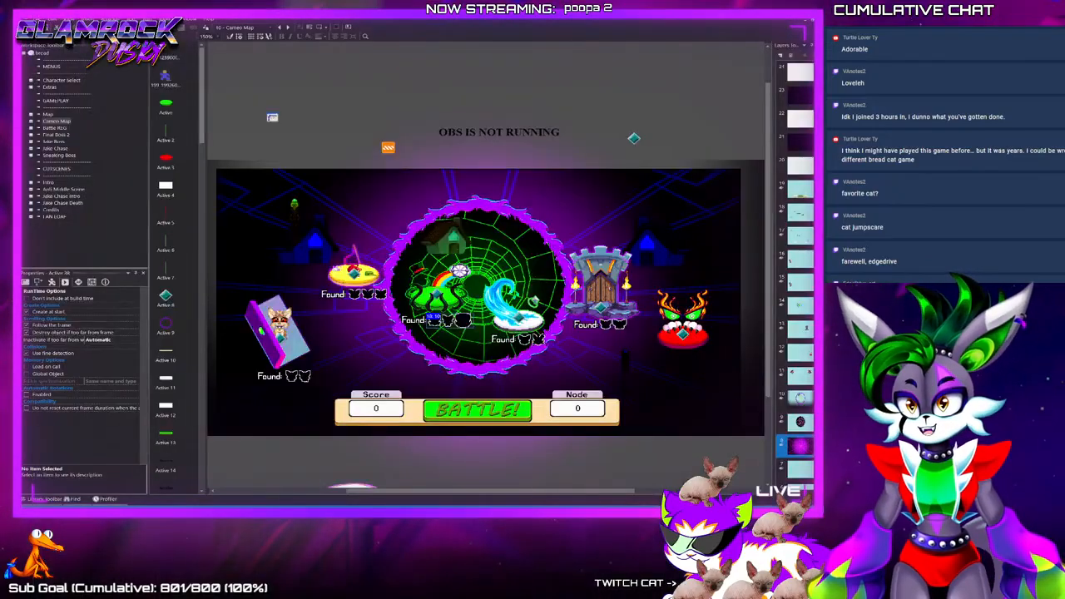
# View frame 4 of the Found cats icon below the purple door and close the image editor
pyautogui.hotkey('alt', 'Tab')
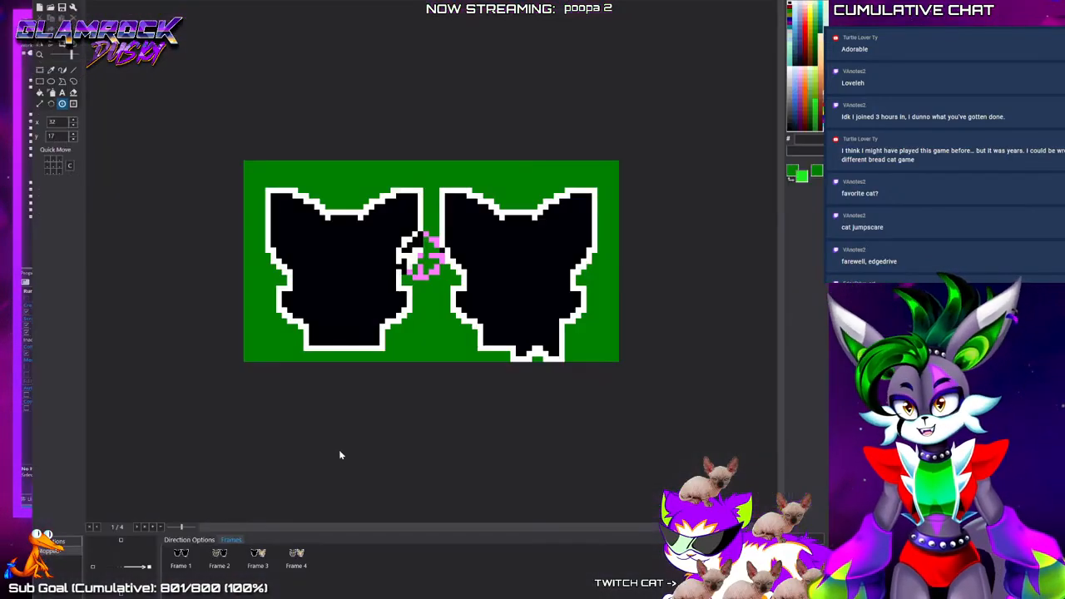
pyautogui.click(299, 566)
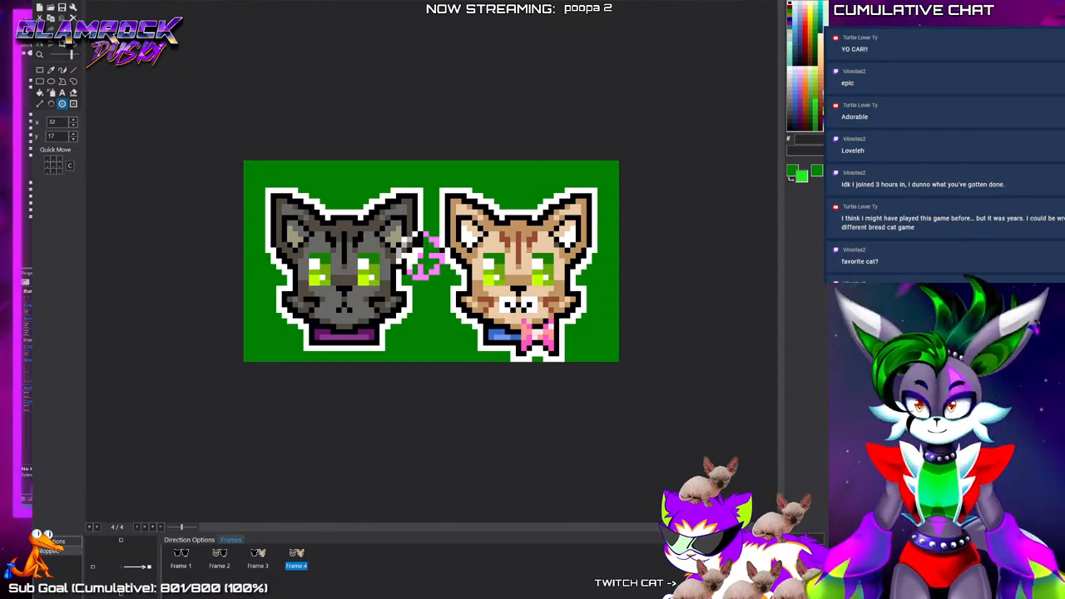
pyautogui.press('Escape')
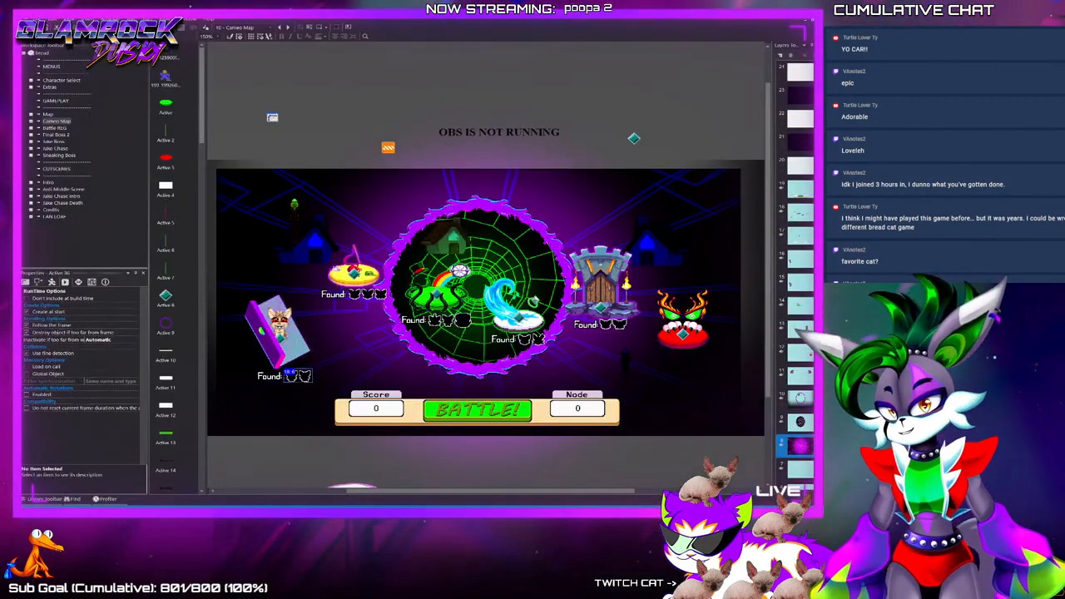
# Return to the battle frame and examine the Enemy Cat's black cat and brown cat animation frames in the image editor
pyautogui.doubleClick(55, 128)
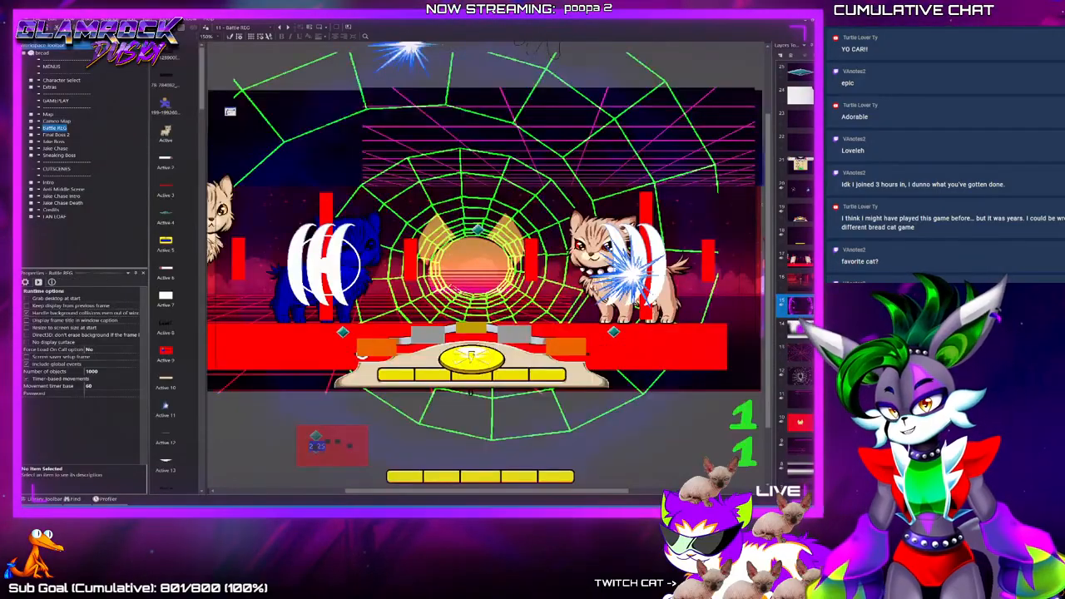
pyautogui.doubleClick(600, 253)
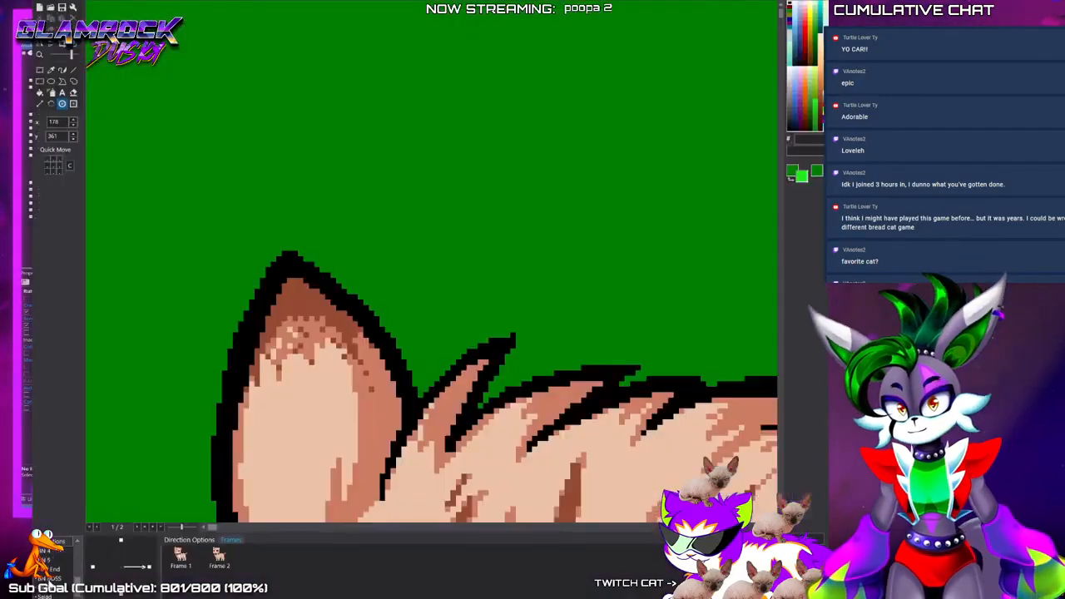
pyautogui.click(45, 551)
pyautogui.scroll(-5, 366, 389)
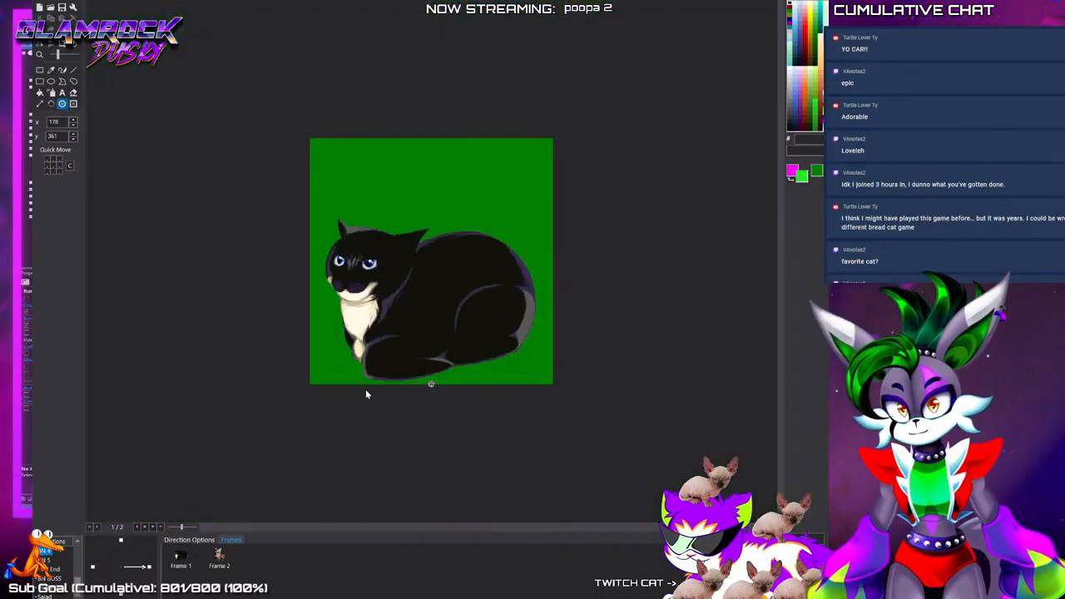
pyautogui.click(181, 560)
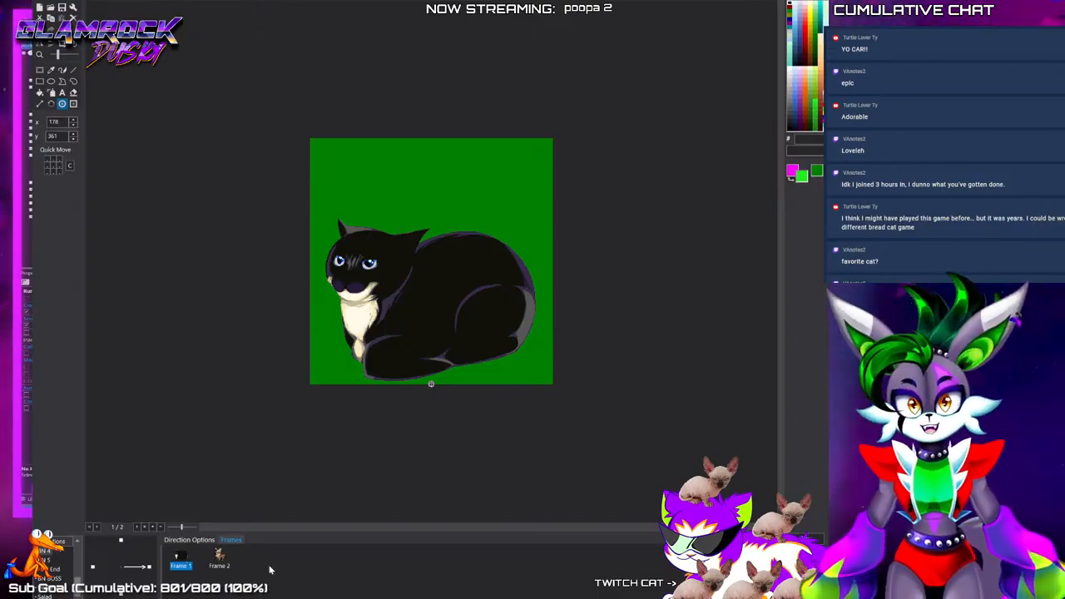
pyautogui.scroll(1, 410, 343)
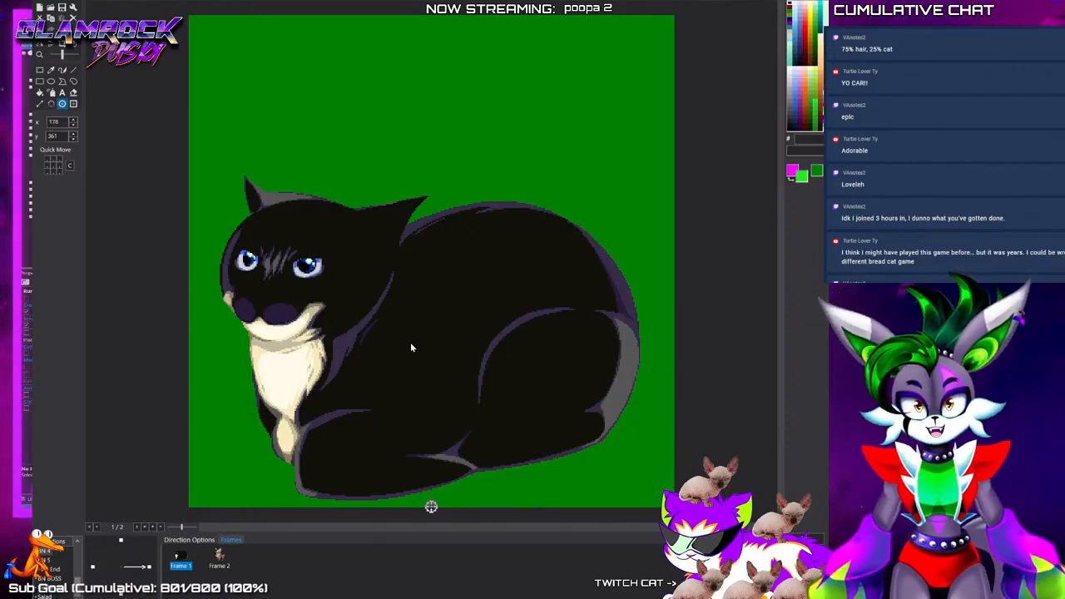
pyautogui.click(219, 558)
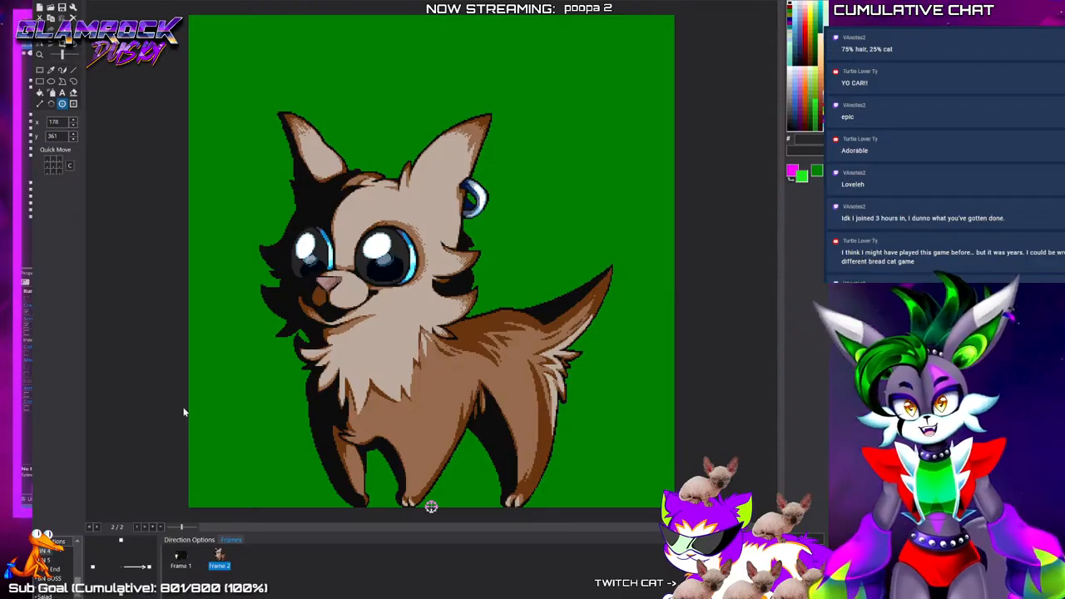
pyautogui.scroll(1, 317, 315)
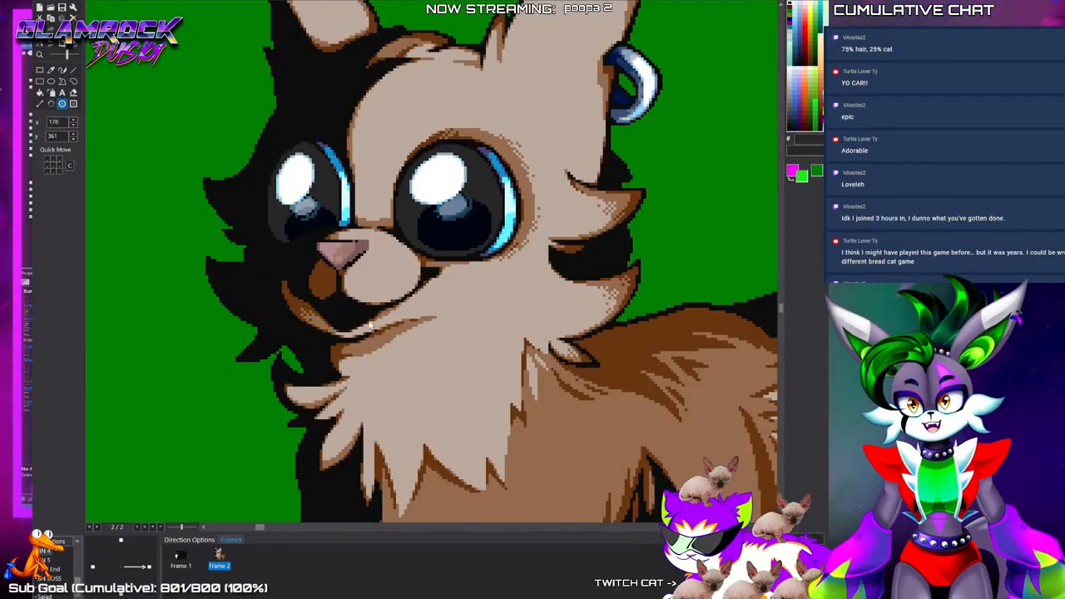
pyautogui.scroll(-1, 385, 302)
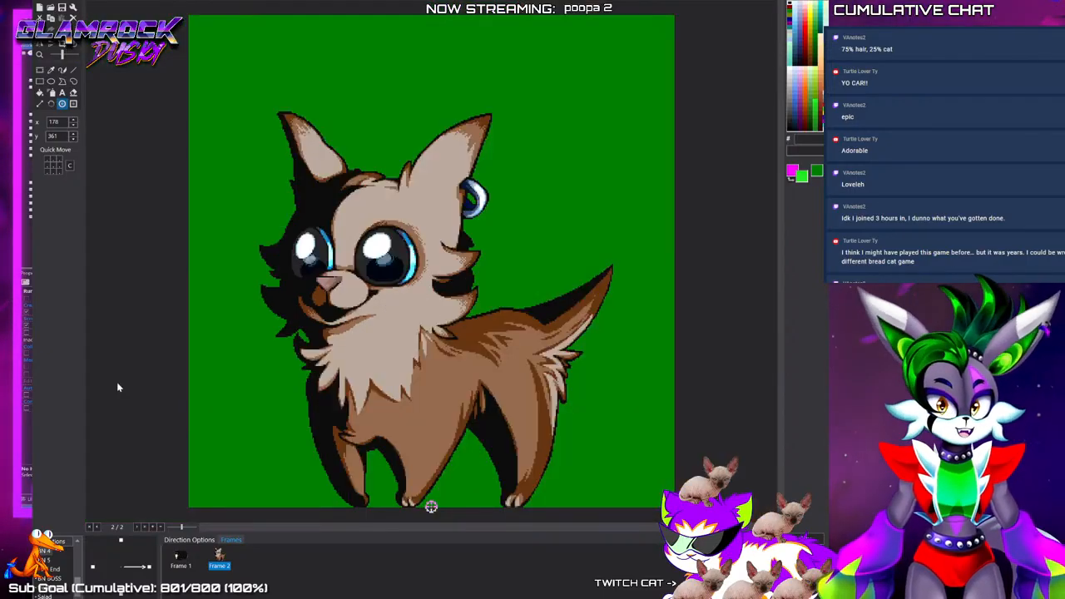
# Compare the up, down and right direction images of the Enemy Cat's black cat animation
pyautogui.click(122, 543)
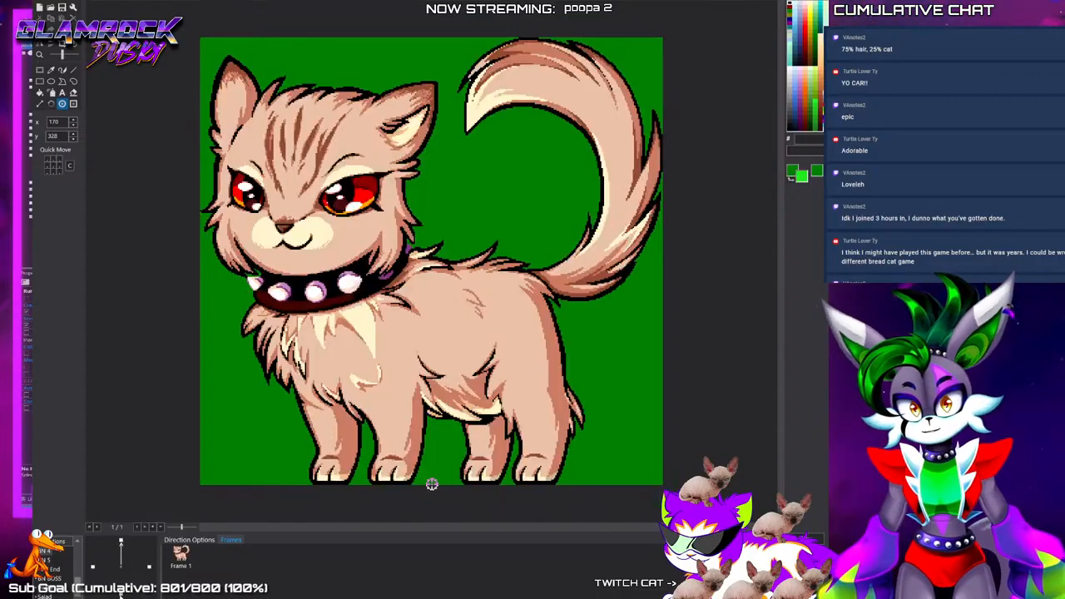
pyautogui.click(121, 577)
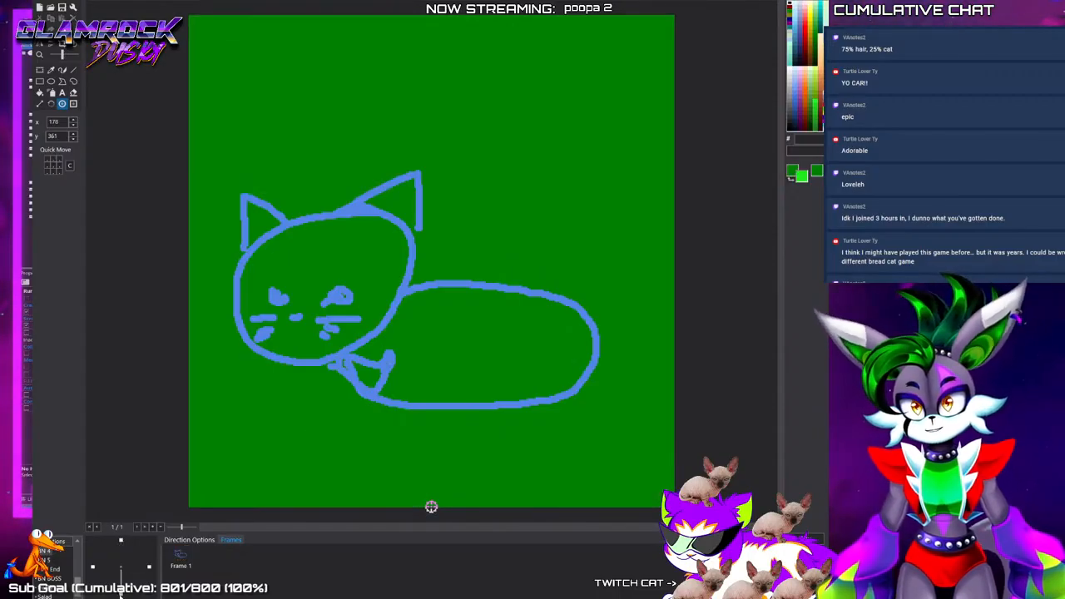
pyautogui.click(121, 543)
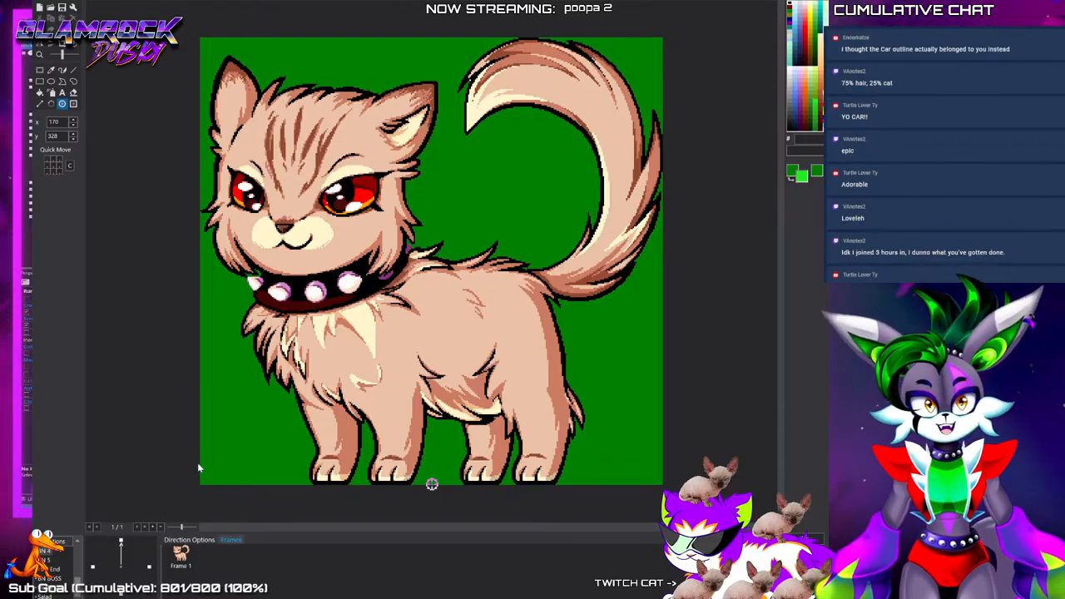
pyautogui.click(150, 568)
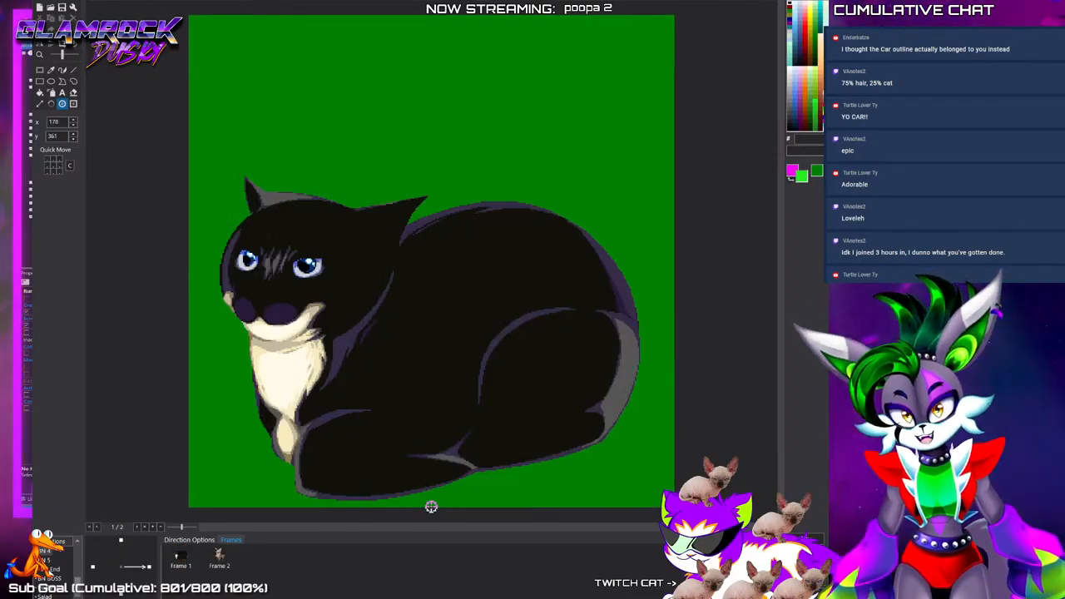
# View frame 3 of the Enemy Cat's End animation and frame 2 of its BOSS animation
pyautogui.click(54, 570)
pyautogui.click(257, 559)
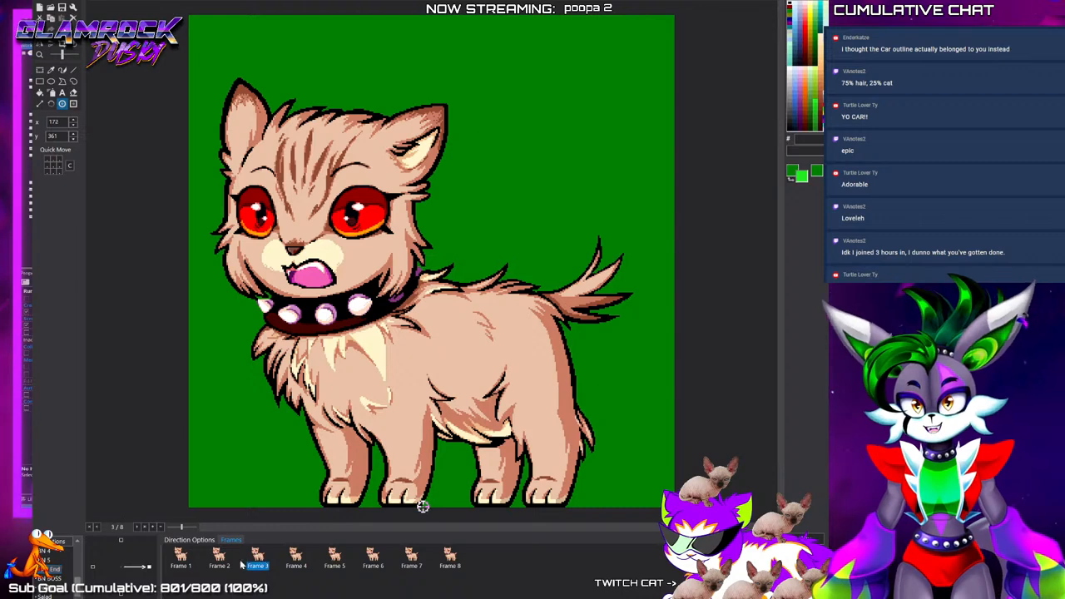
pyautogui.click(53, 579)
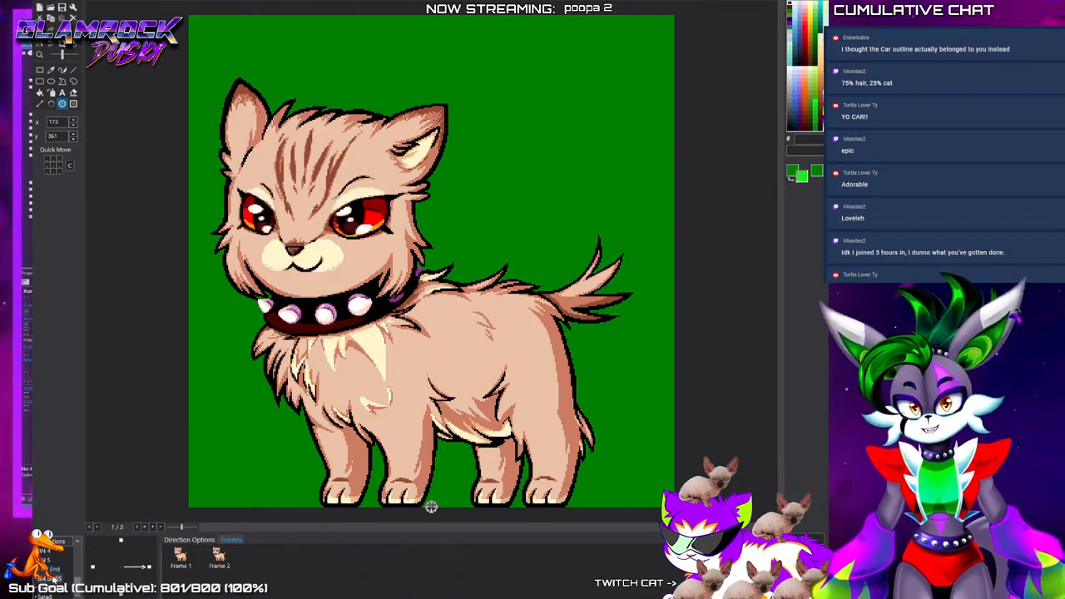
pyautogui.click(219, 559)
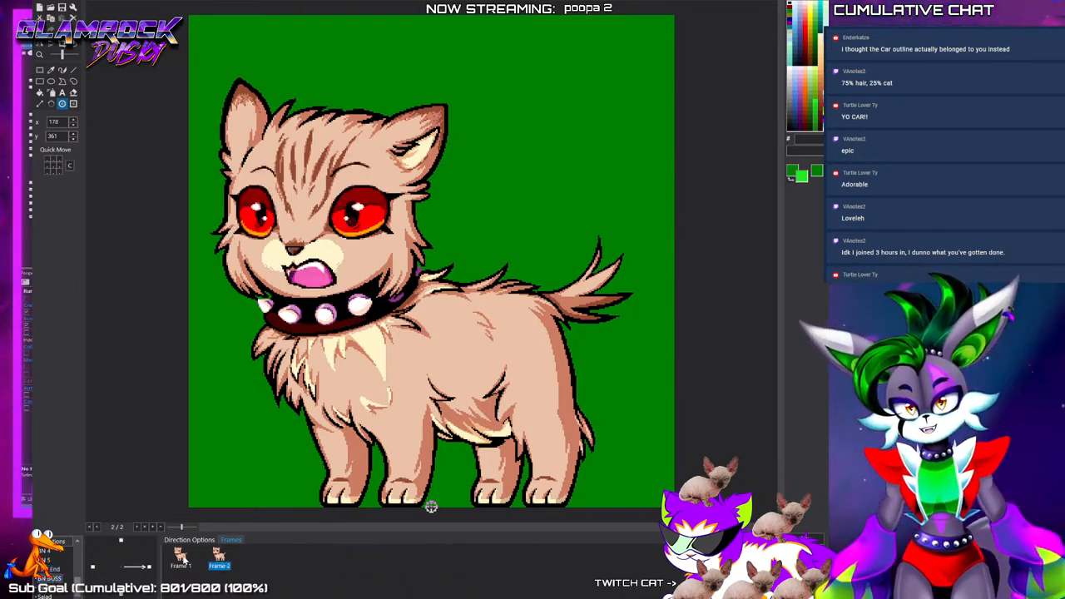
# View frame 1 of the Enemy Cat's BOSS animation and frame 3, the lion, of another animation
pyautogui.click(180, 560)
pyautogui.click(48, 575)
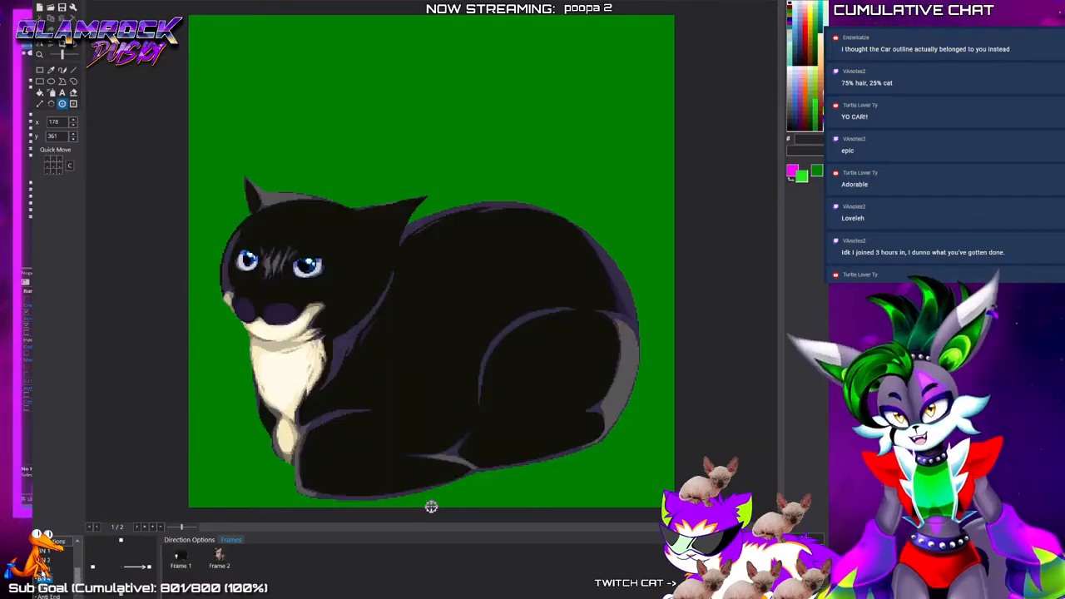
pyautogui.click(46, 566)
pyautogui.click(258, 561)
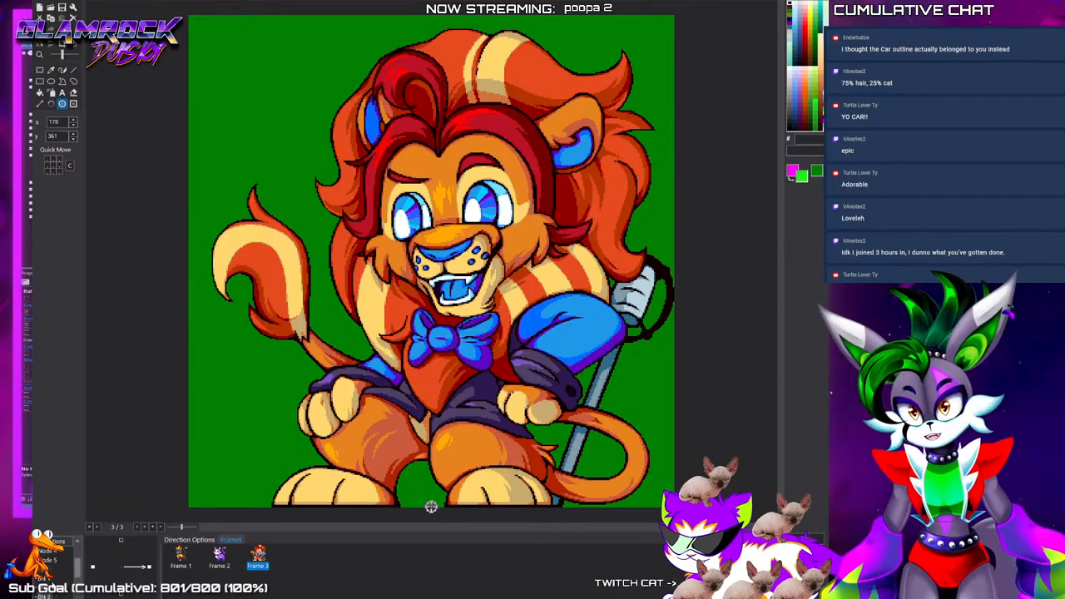
# Compare the grey tabby frames with and without the red shirt, and view the cream cat in frame 3
pyautogui.click(190, 564)
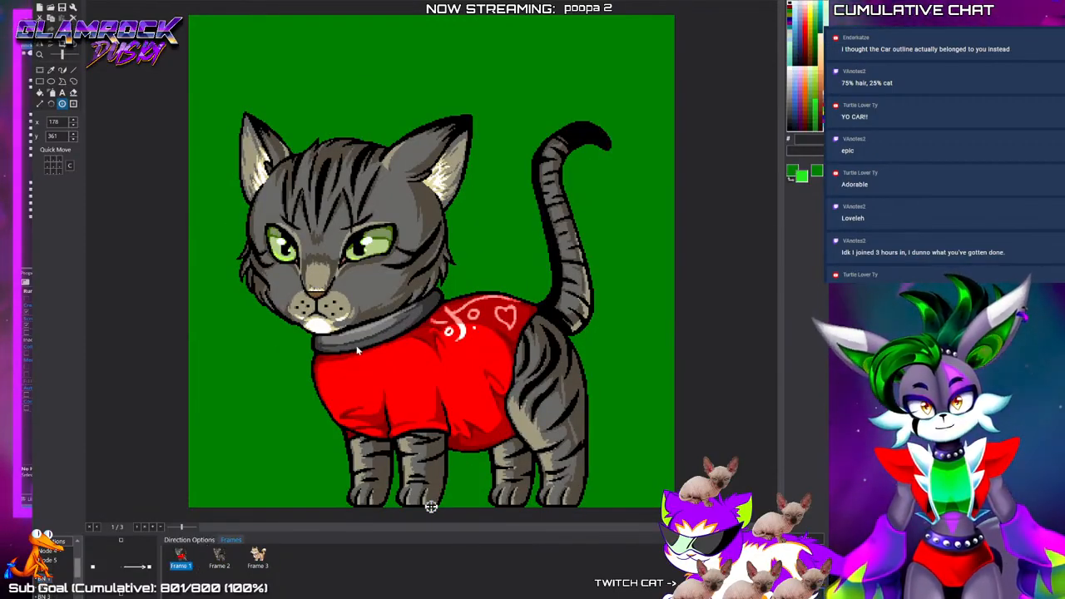
pyautogui.click(221, 561)
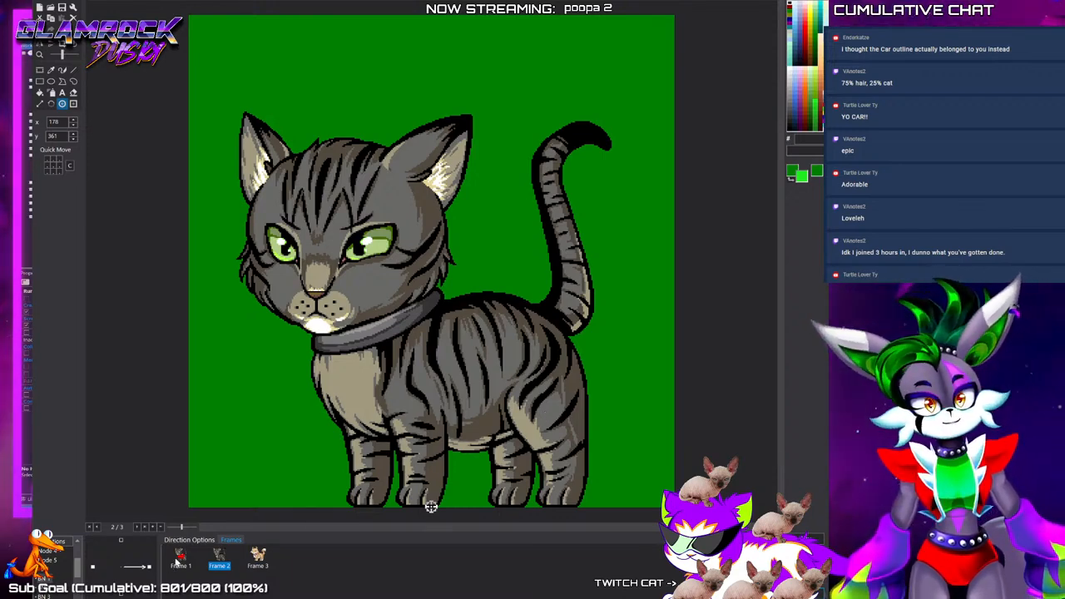
pyautogui.click(179, 560)
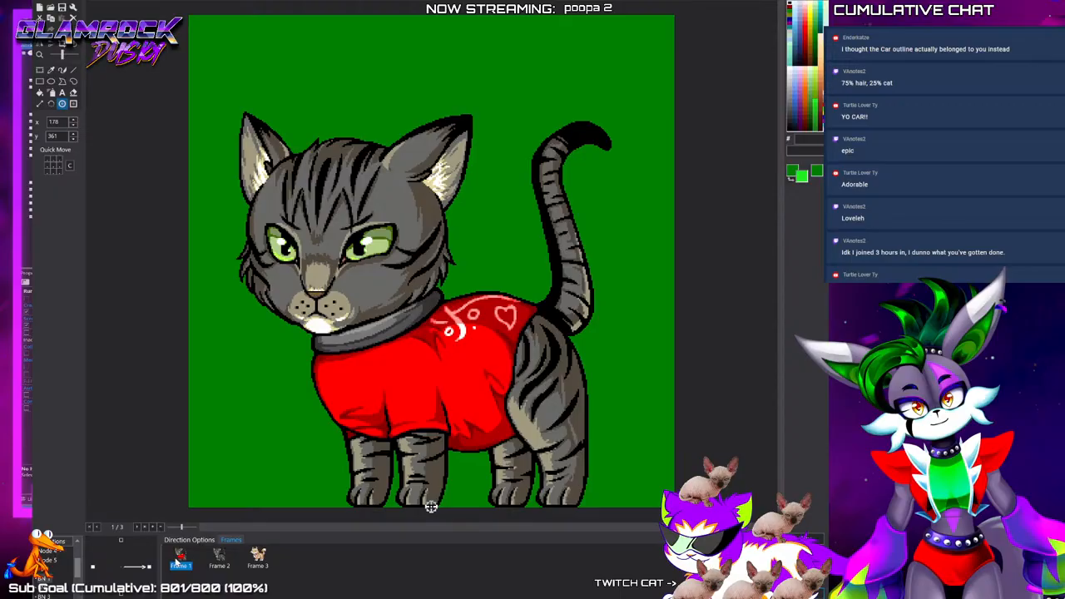
pyautogui.click(258, 562)
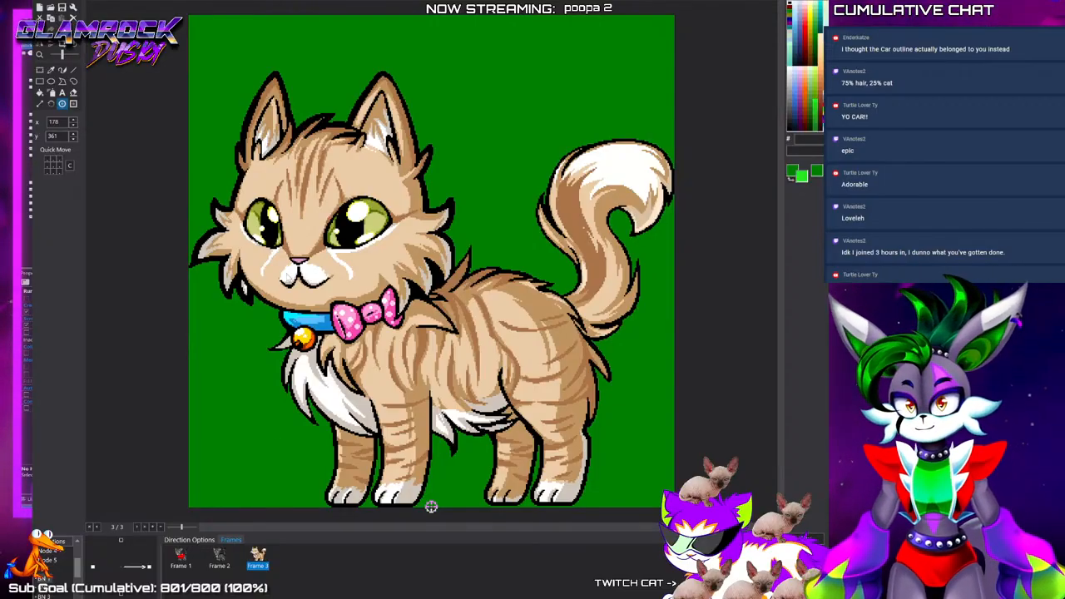
# Examine the cream cat's face, collar, bow tie and striped fur up close in frame 3
pyautogui.scroll(5, 313, 290)
pyautogui.scroll(-5, 313, 290)
pyautogui.scroll(5, 402, 386)
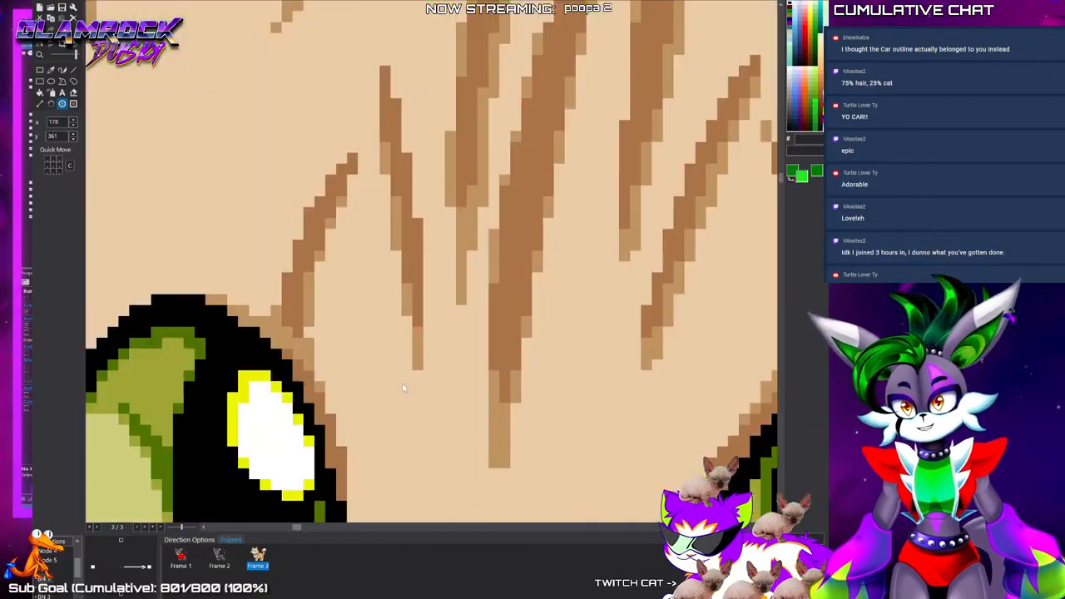
pyautogui.scroll(-5, 401, 385)
pyautogui.scroll(4, 403, 384)
pyautogui.scroll(2, 401, 385)
pyautogui.scroll(-5, 401, 385)
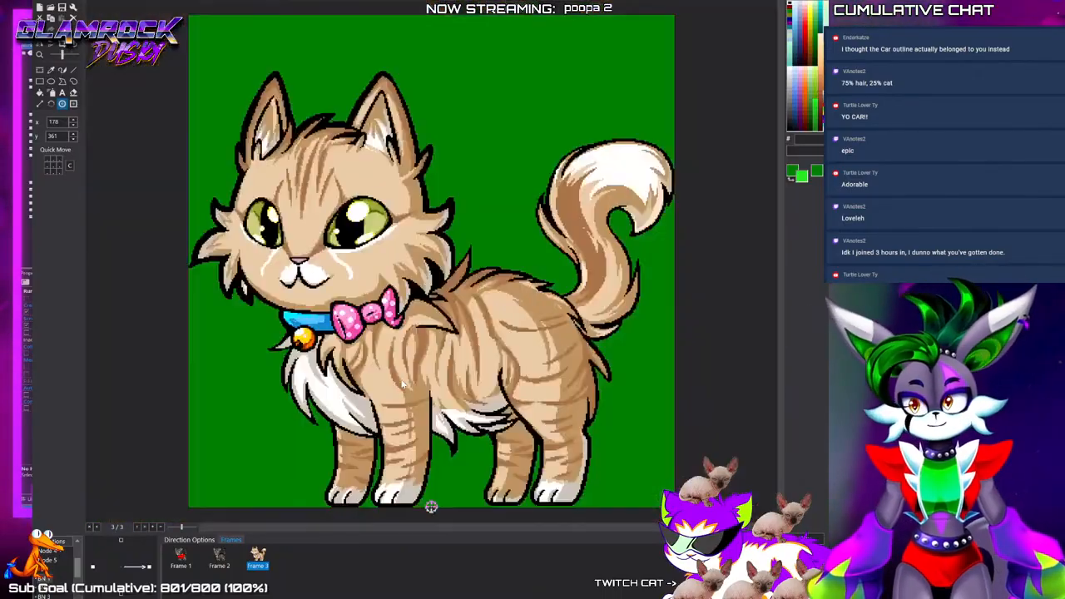
pyautogui.scroll(4, 401, 385)
pyautogui.scroll(-5, 402, 385)
pyautogui.scroll(4, 402, 381)
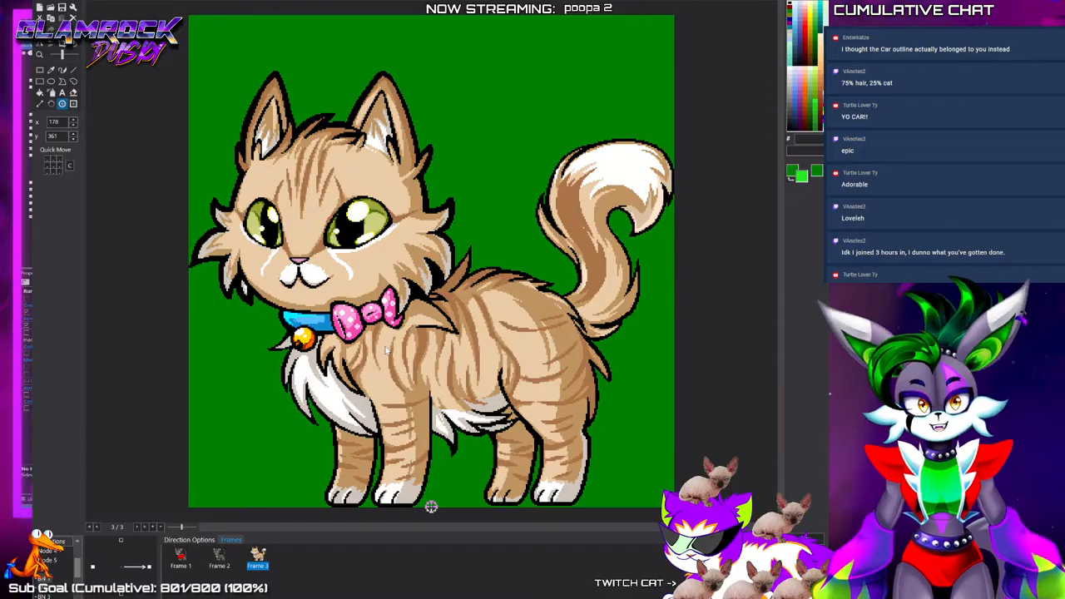
pyautogui.scroll(4, 384, 344)
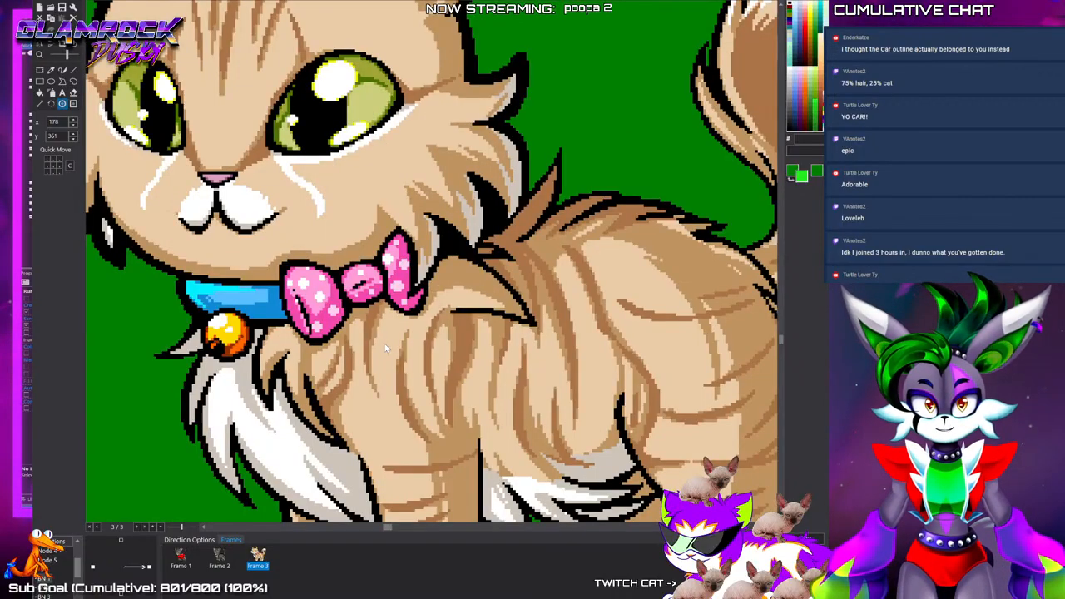
pyautogui.scroll(-4, 385, 344)
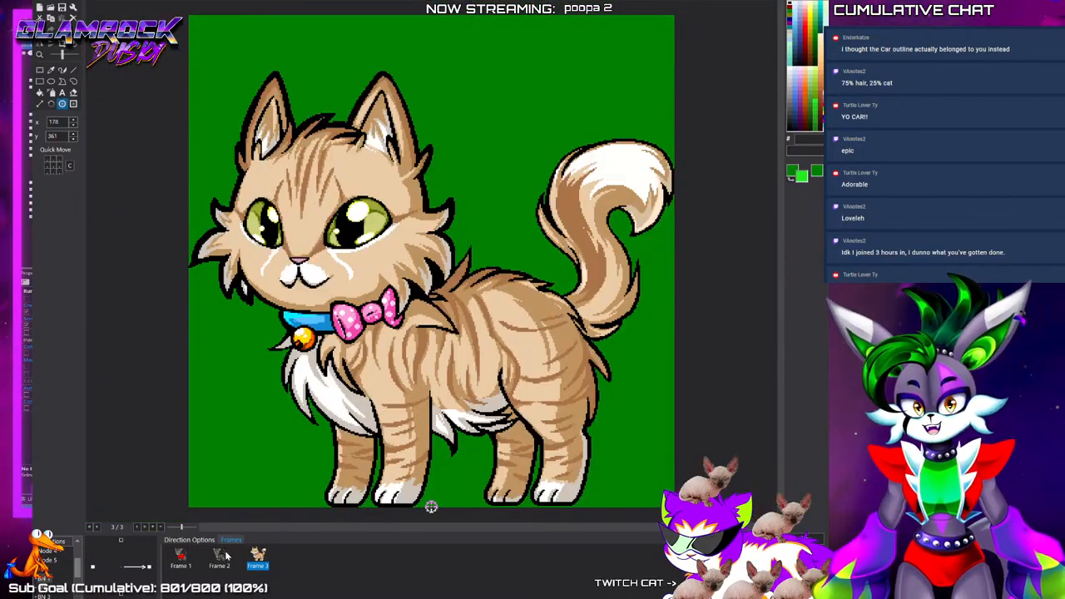
# Copy the cream cat frame into the animation's empty down direction and show the pasted frame
pyautogui.click(303, 583)
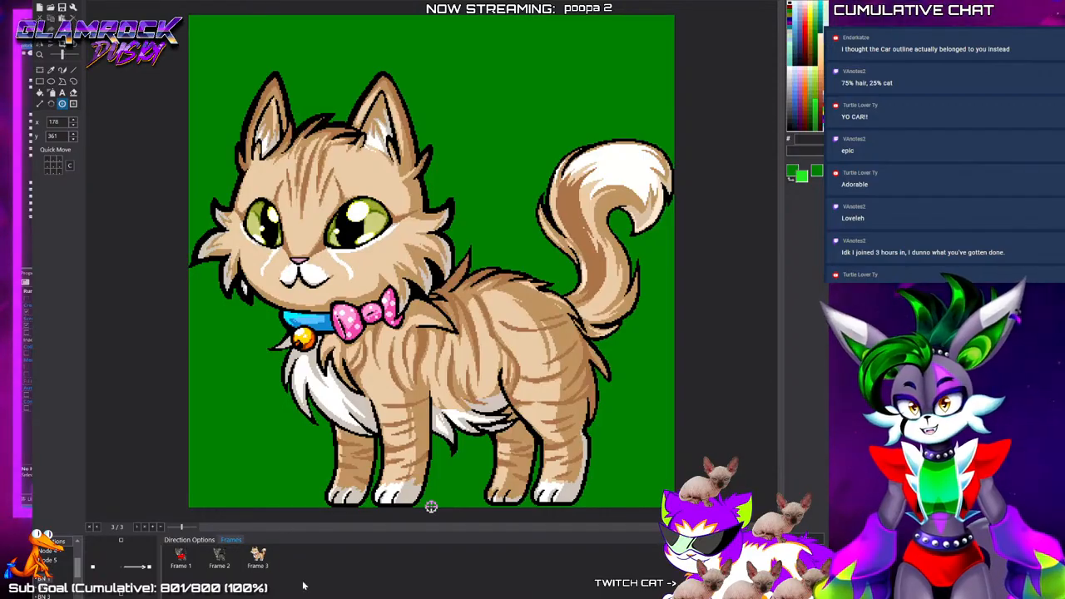
pyautogui.click(121, 593)
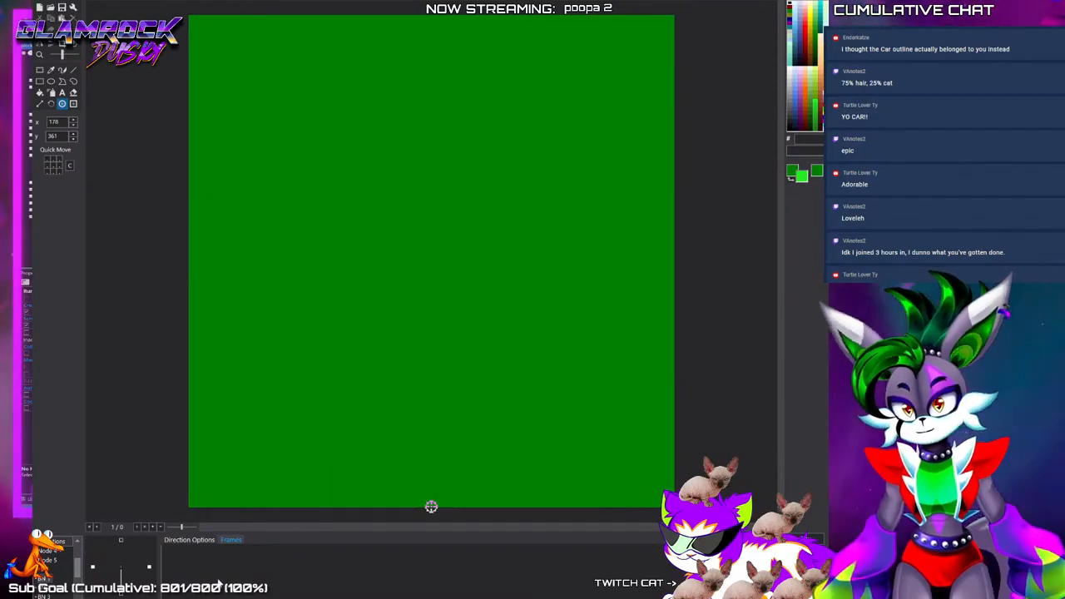
pyautogui.hotkey('ctrl', 'v')
pyautogui.click(182, 561)
# Sample the black outline around the cream cat's bow tie and set the freehand brush size to 3
pyautogui.scroll(3, 331, 297)
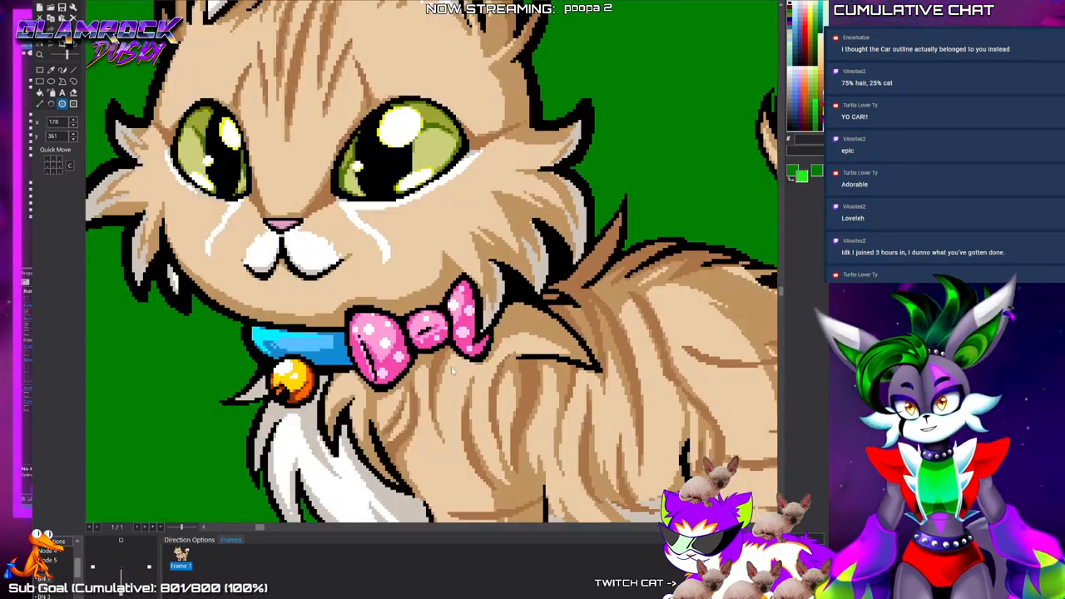
pyautogui.scroll(2, 451, 367)
pyautogui.press('b')
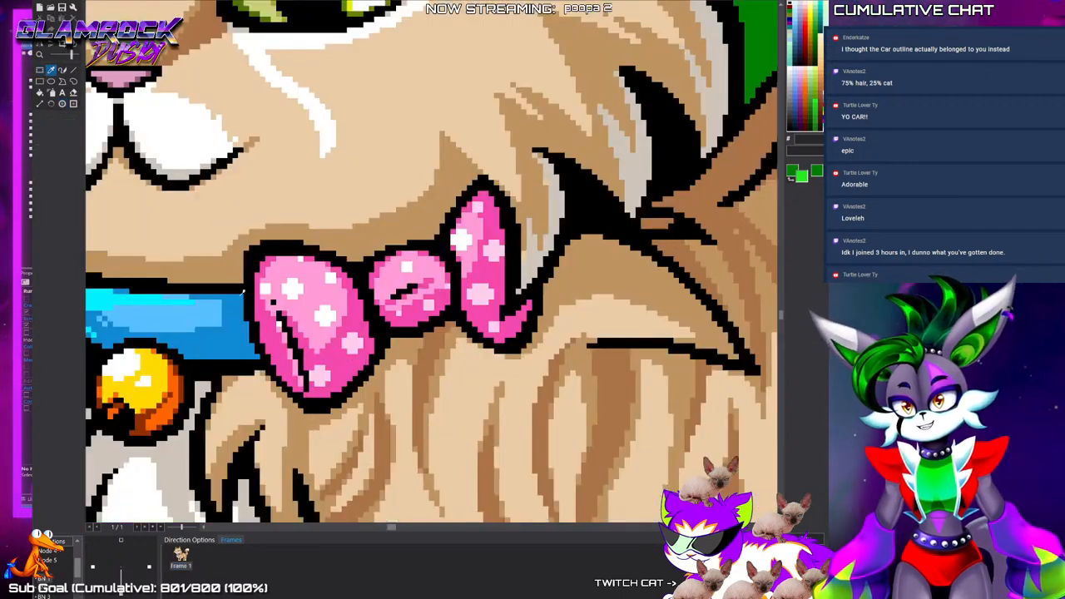
pyautogui.click(261, 244)
pyautogui.click(63, 71)
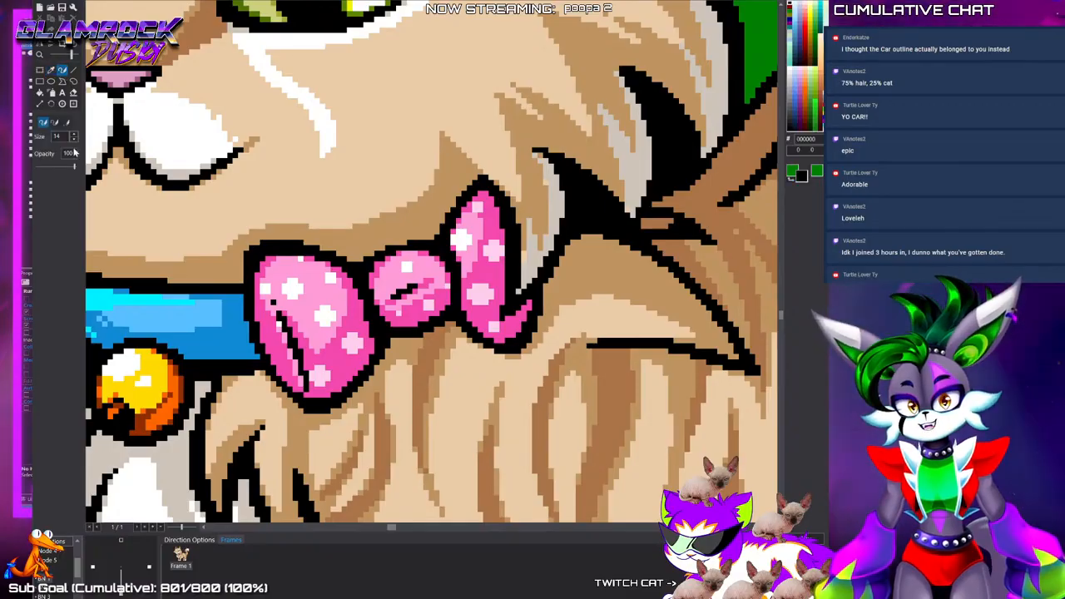
pyautogui.click(75, 141)
pyautogui.click(75, 141)
pyautogui.click(75, 141)
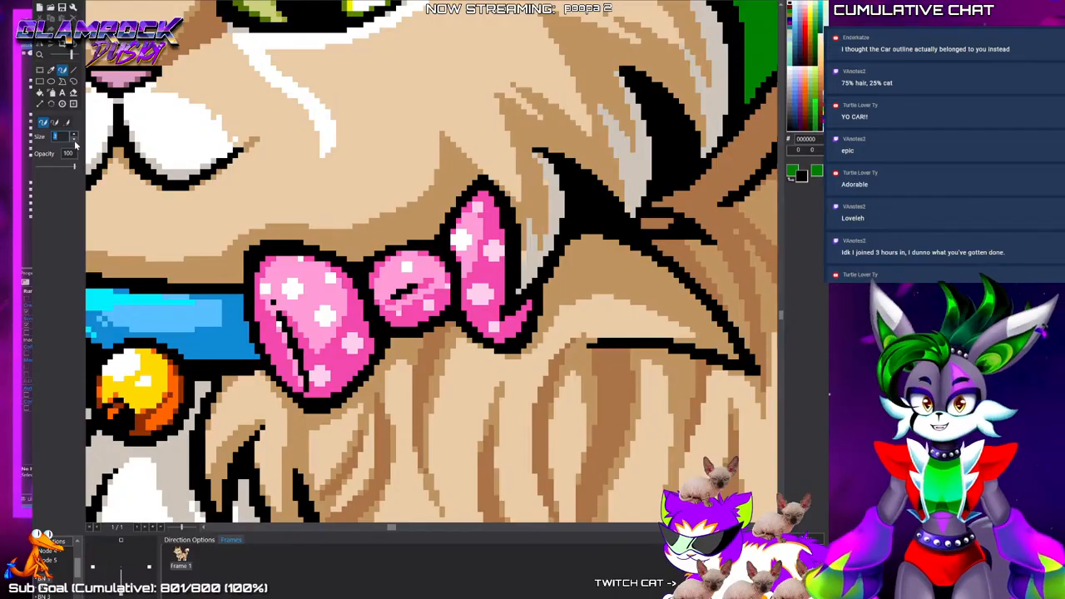
# Try to outline a bandana in black around the bow tie, with a thick upper edge and a triangular point below
pyautogui.moveTo(305, 246); pyautogui.dragTo(460, 196)
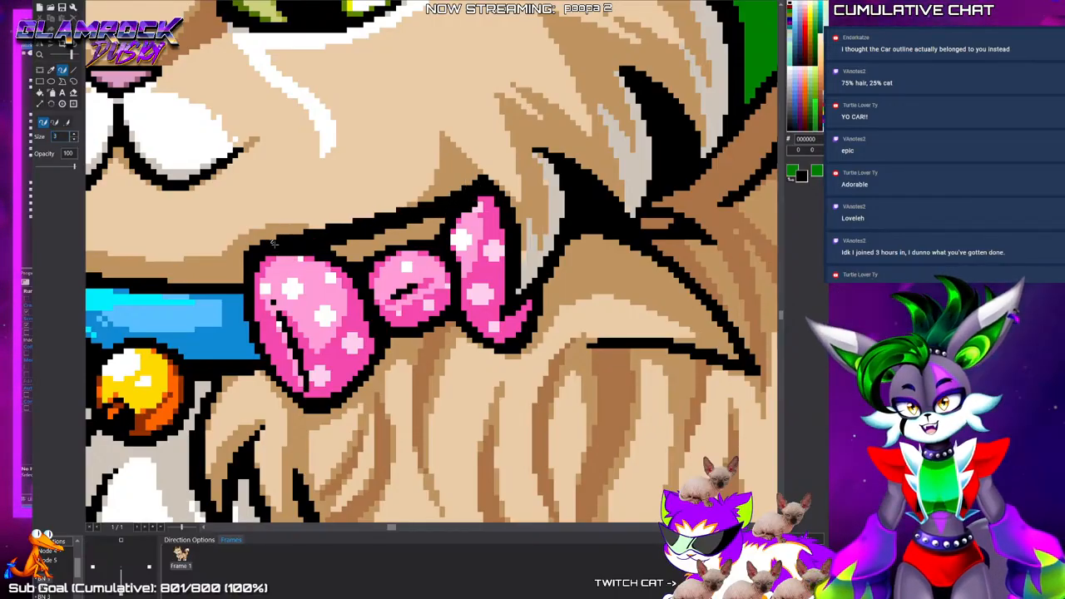
pyautogui.moveTo(287, 234); pyautogui.dragTo(459, 190)
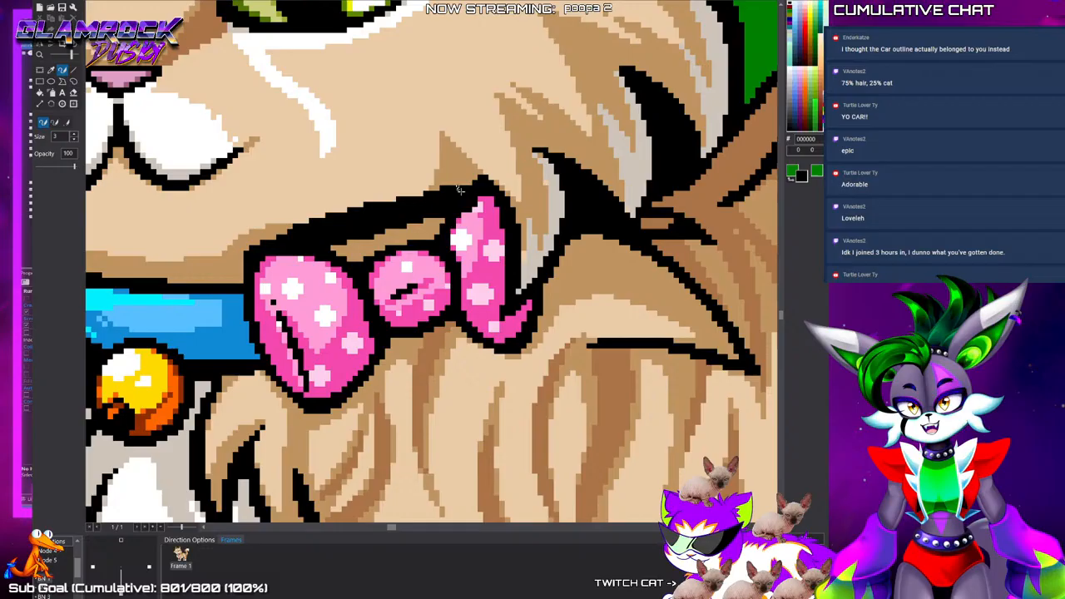
pyautogui.click(74, 140)
pyautogui.scroll(-2, 318, 407)
pyautogui.scroll(2, 327, 481)
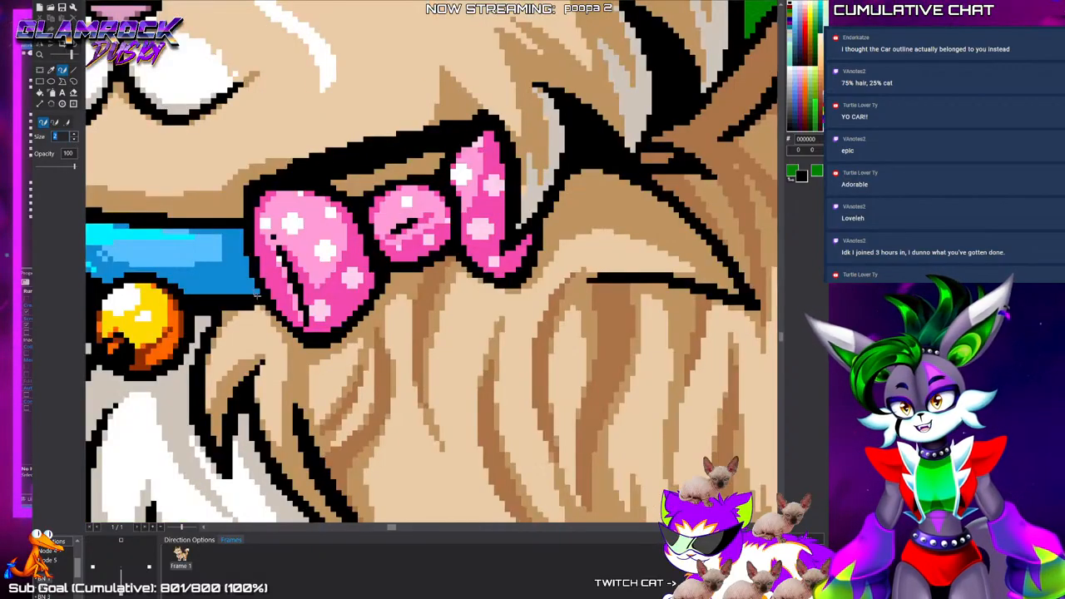
pyautogui.moveTo(283, 329); pyautogui.dragTo(338, 396)
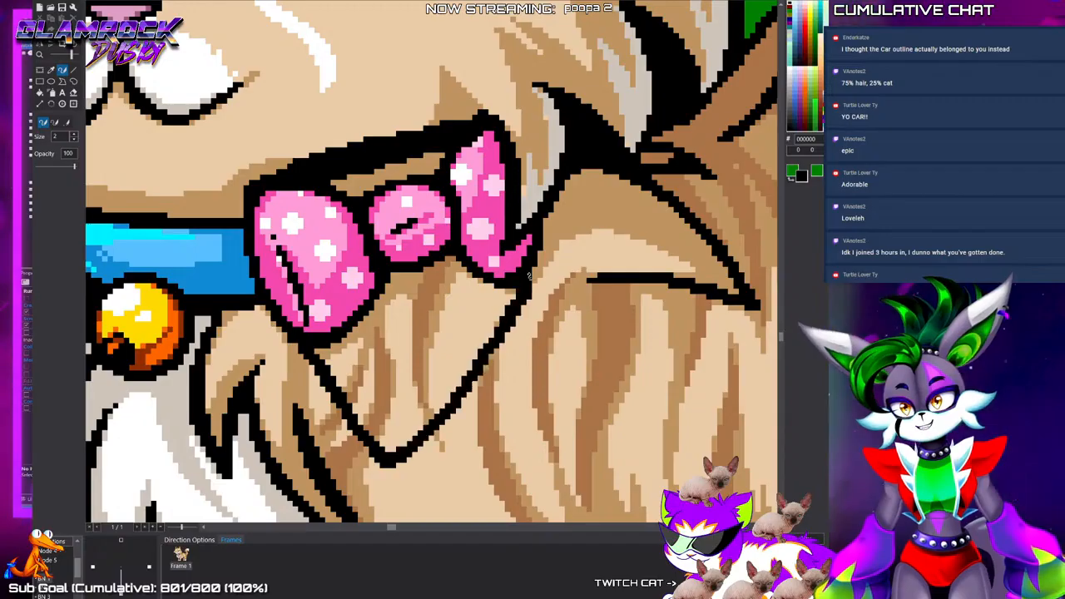
pyautogui.hotkey('ctrl', '0')
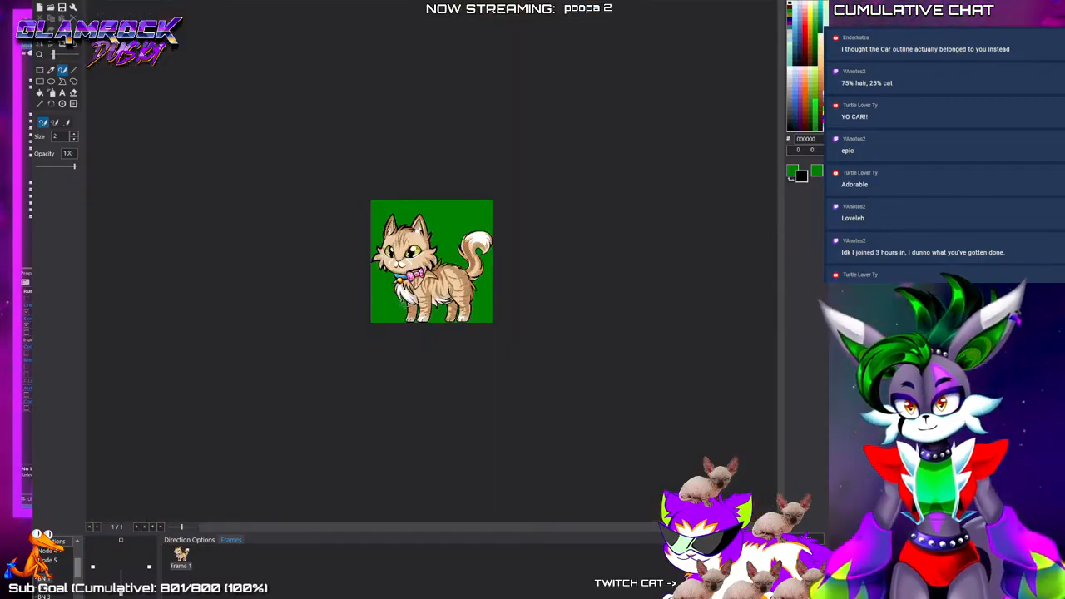
# Draw a black triangular bandana outline below the bow tie and its upper edge across the bow, using brush size 2
pyautogui.hotkey('ctrl', '+')
pyautogui.hotkey('ctrl', '+')
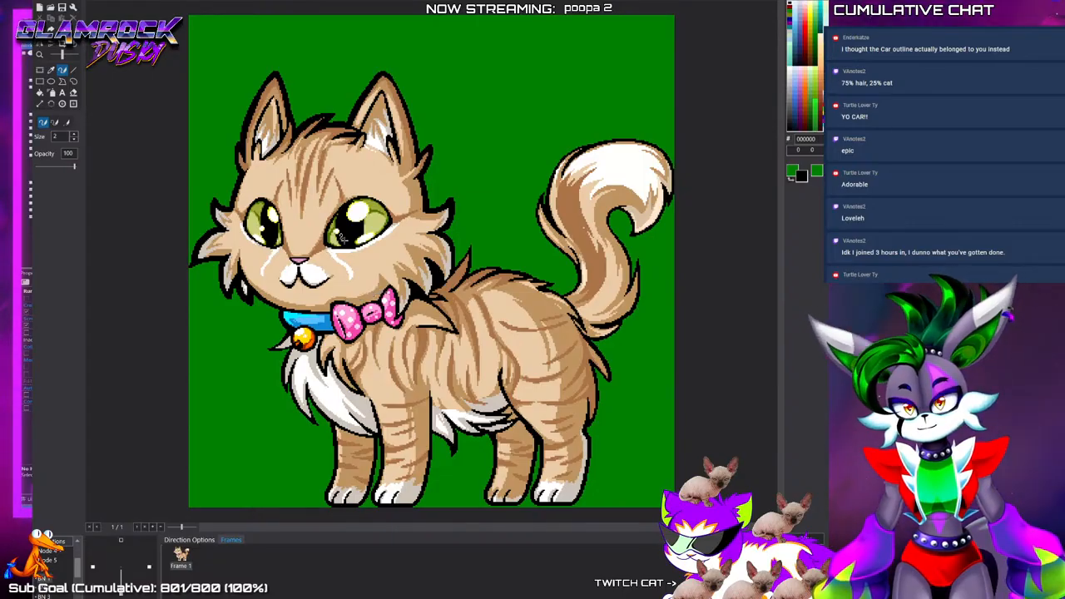
pyautogui.hotkey('ctrl', '+')
pyautogui.hotkey('ctrl', '+')
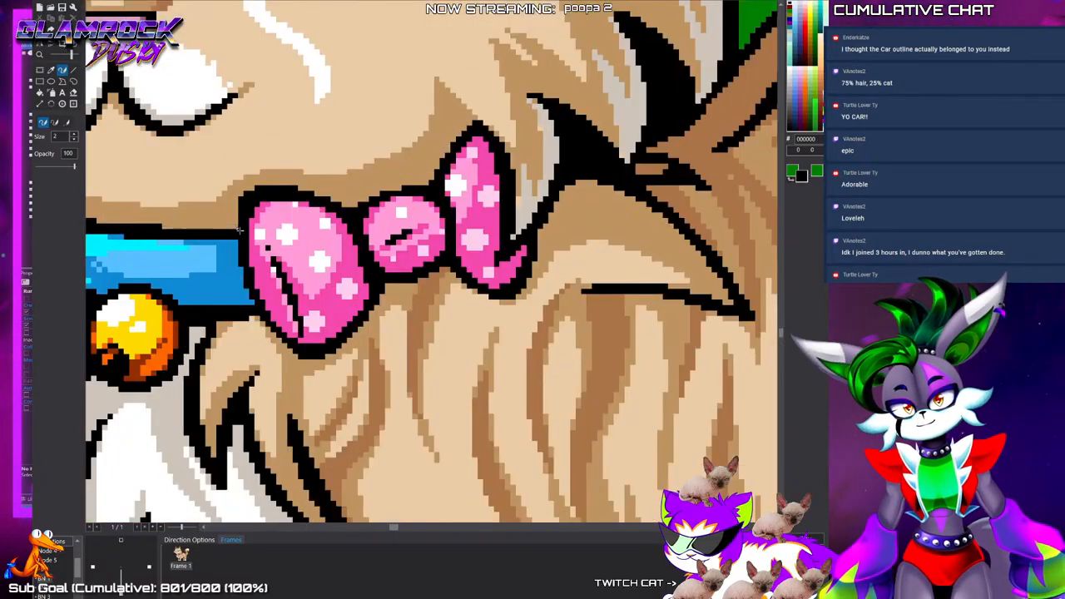
pyautogui.moveTo(259, 322)
pyautogui.mouseDown()
pyautogui.moveTo(433, 474)
pyautogui.moveTo(457, 481)
pyautogui.moveTo(512, 375)
pyautogui.moveTo(542, 227)
pyautogui.mouseUp()
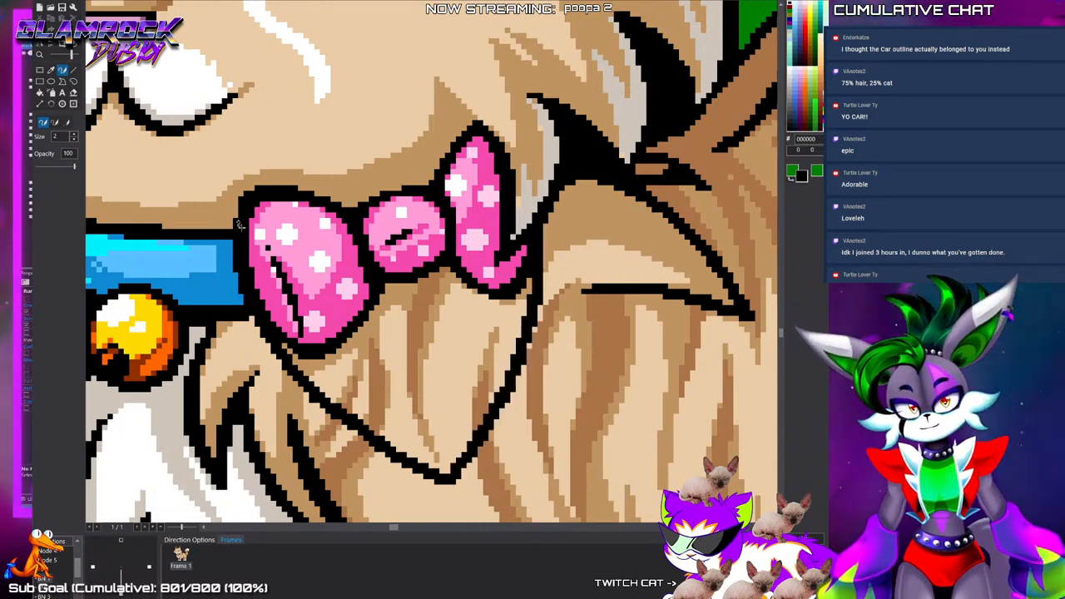
pyautogui.moveTo(253, 222); pyautogui.dragTo(438, 175)
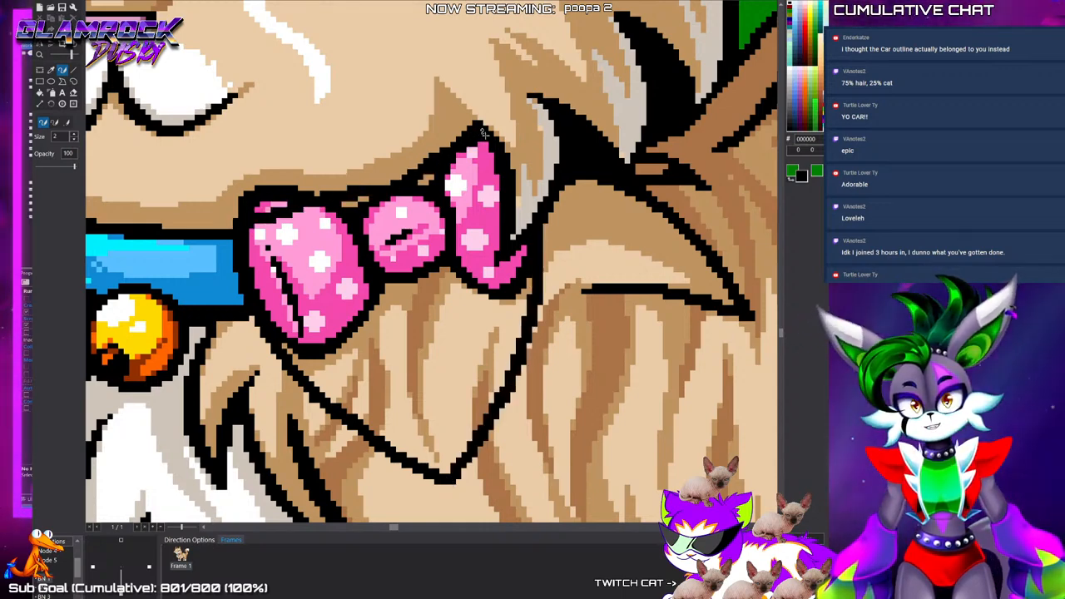
# Sample the darker tan fur colour C09460 and paint over the leftover bow outline above the new bandana edge
pyautogui.click(52, 70)
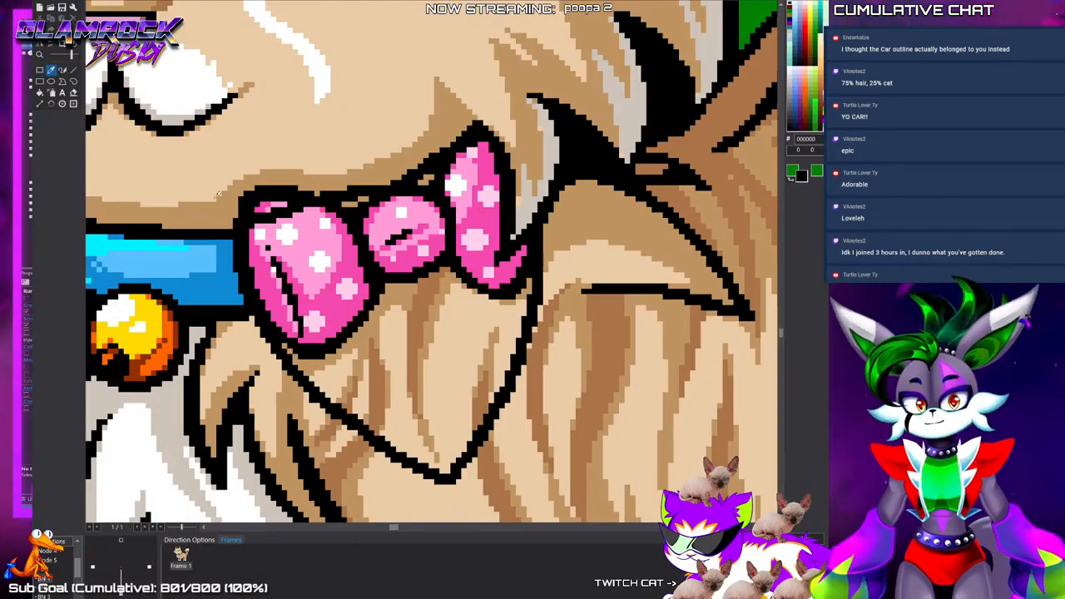
pyautogui.click(214, 200)
pyautogui.click(62, 70)
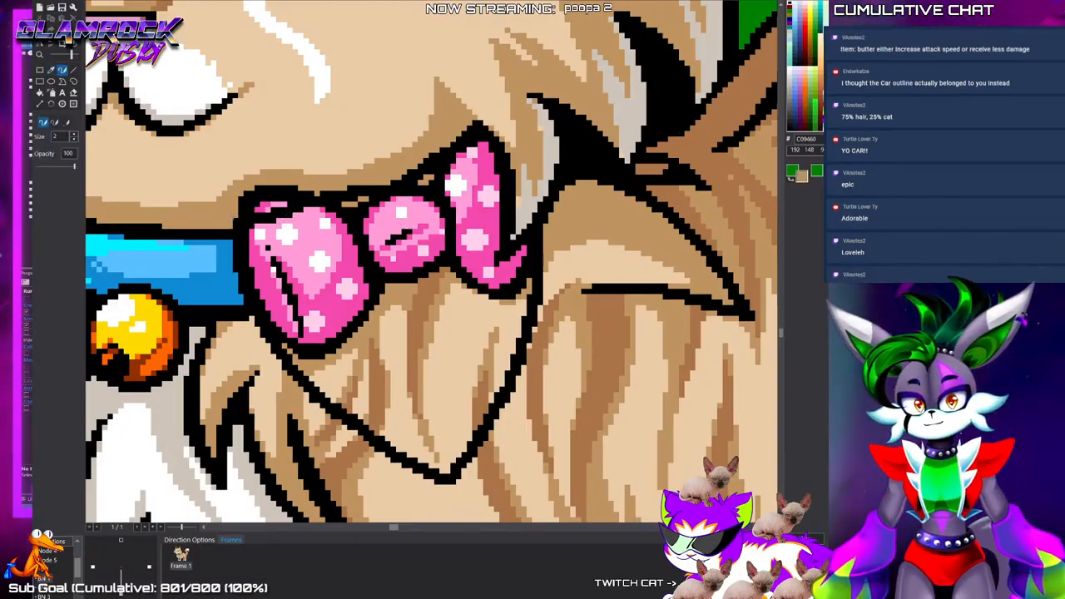
pyautogui.moveTo(242, 208)
pyautogui.mouseDown()
pyautogui.moveTo(309, 194)
pyautogui.moveTo(239, 221)
pyautogui.mouseUp()
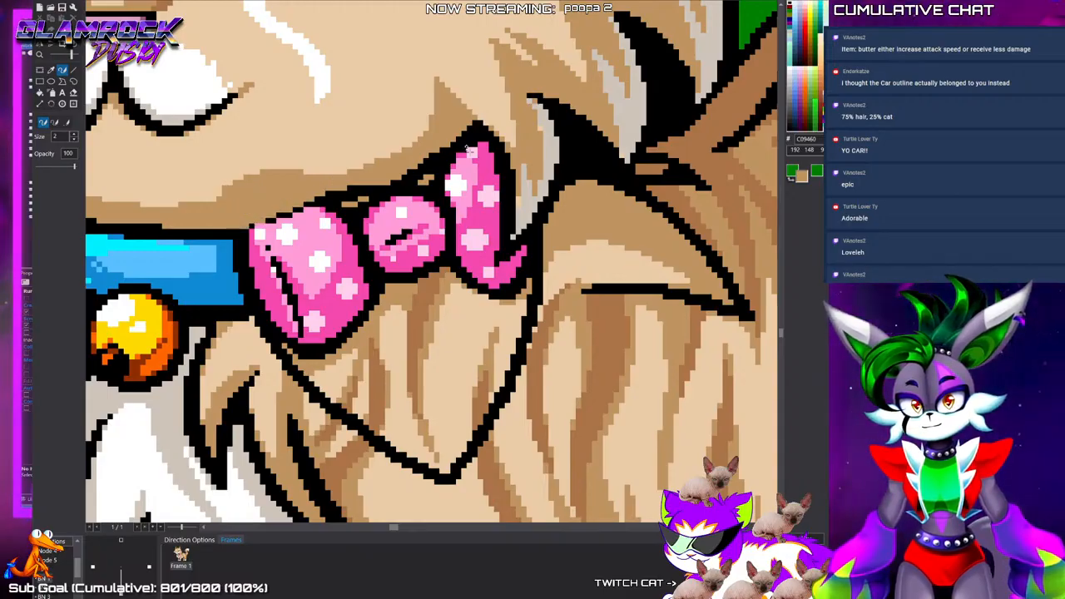
# Fill the bow tie's loop nearest the shoulder, including its dots, with red FF0000
pyautogui.scroll(-3, 310, 267)
pyautogui.scroll(-1, 310, 268)
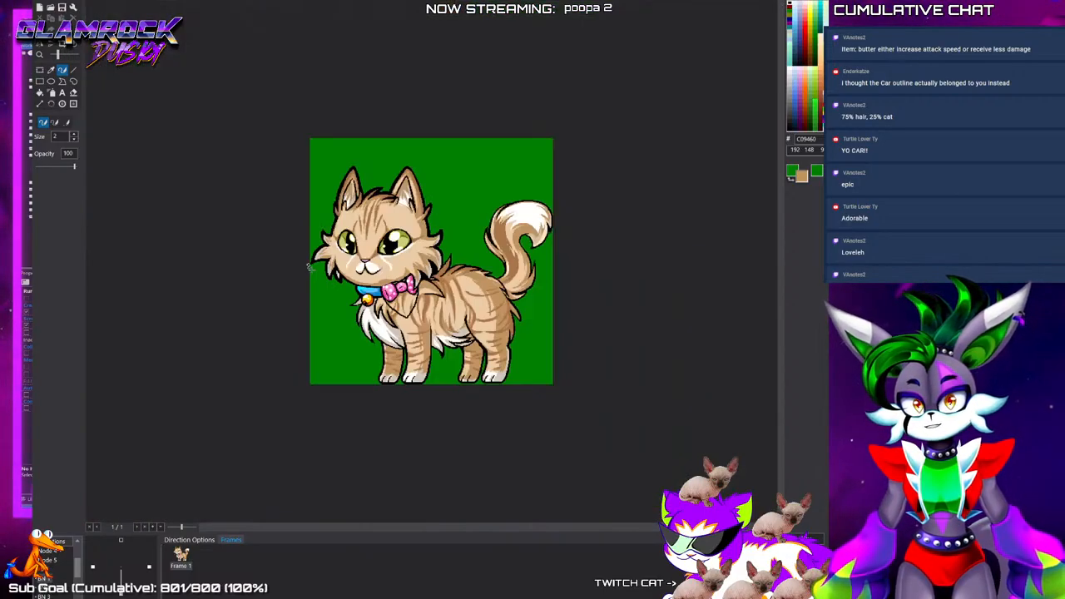
pyautogui.scroll(1, 310, 268)
pyautogui.scroll(1, 358, 357)
pyautogui.scroll(1, 408, 319)
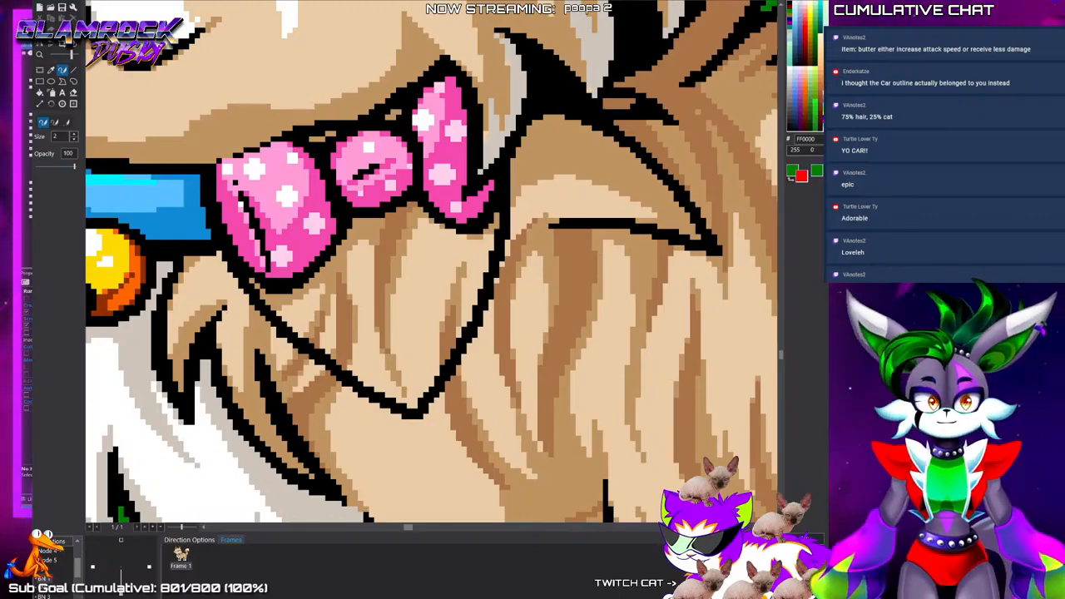
pyautogui.click(454, 184)
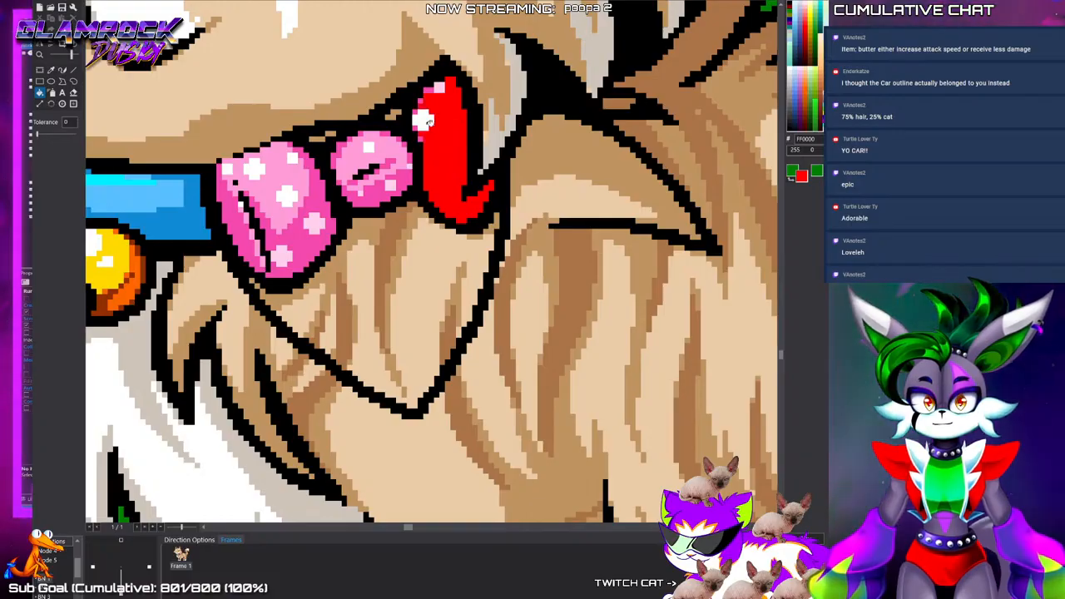
pyautogui.click(424, 122)
pyautogui.click(428, 90)
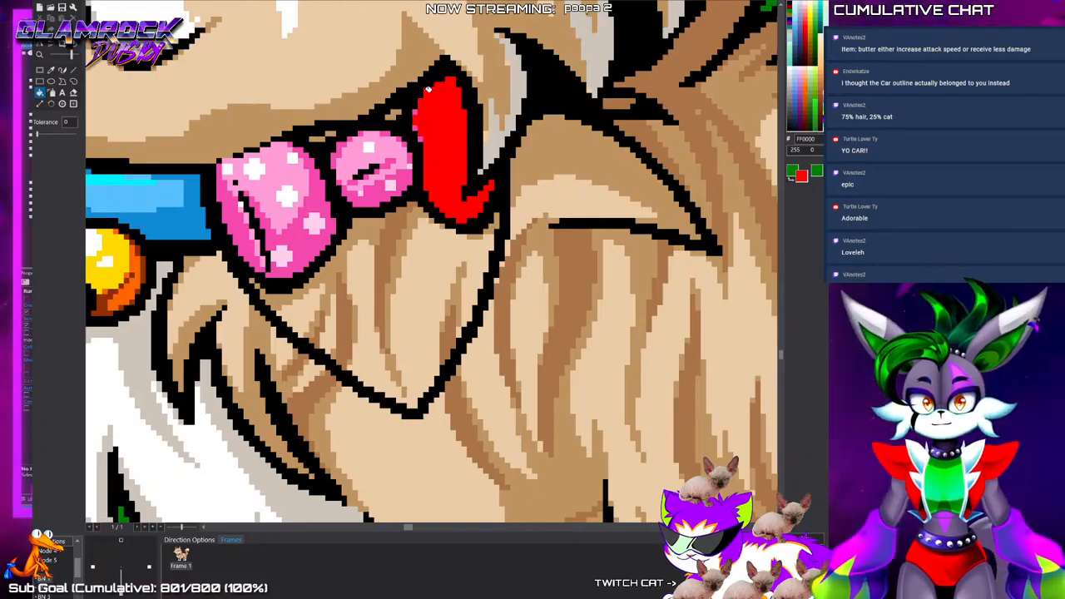
# Paint red FF0000 over the leftover bow details at the bandana's shoulder end and the bow's lower edge beside the collar, using brush size 2
pyautogui.click(62, 71)
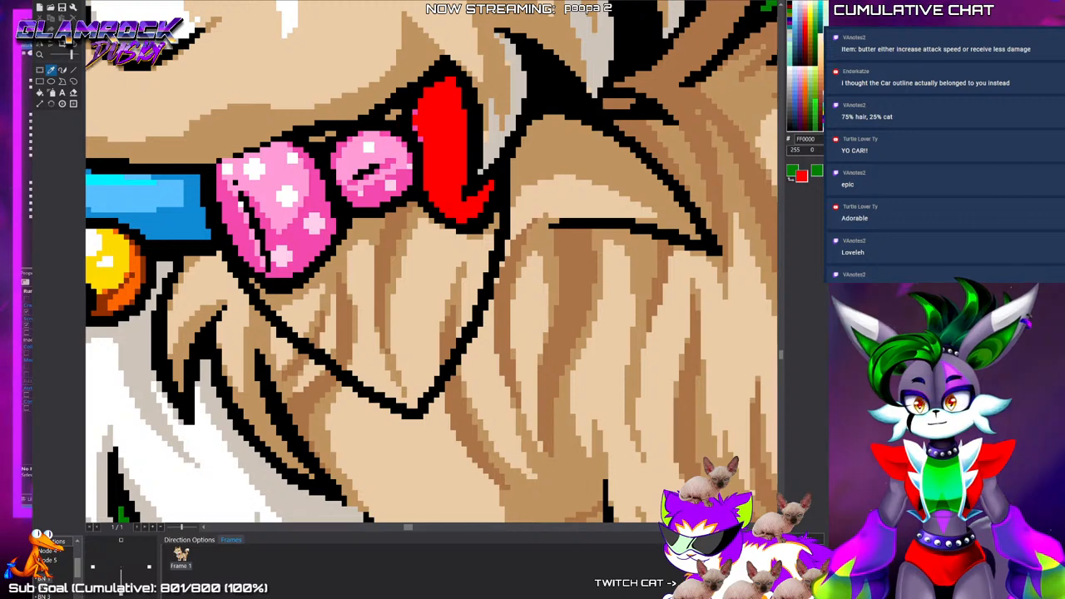
pyautogui.moveTo(447, 98)
pyautogui.mouseDown()
pyautogui.moveTo(434, 90)
pyautogui.moveTo(383, 127)
pyautogui.moveTo(416, 138)
pyautogui.moveTo(426, 177)
pyautogui.mouseUp()
pyautogui.moveTo(492, 204); pyautogui.dragTo(495, 191)
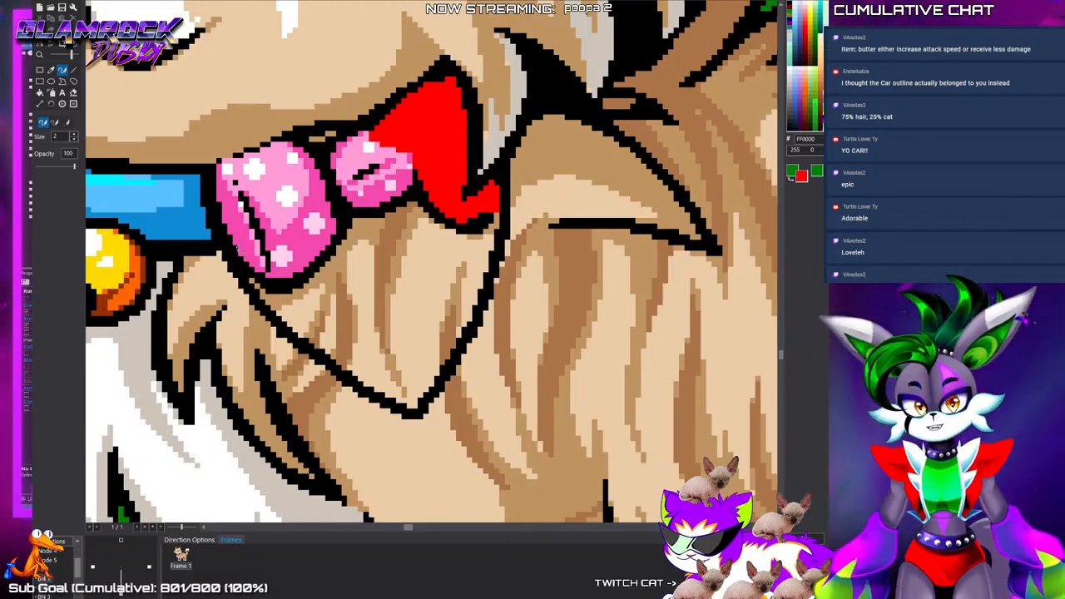
pyautogui.moveTo(236, 249); pyautogui.dragTo(261, 277)
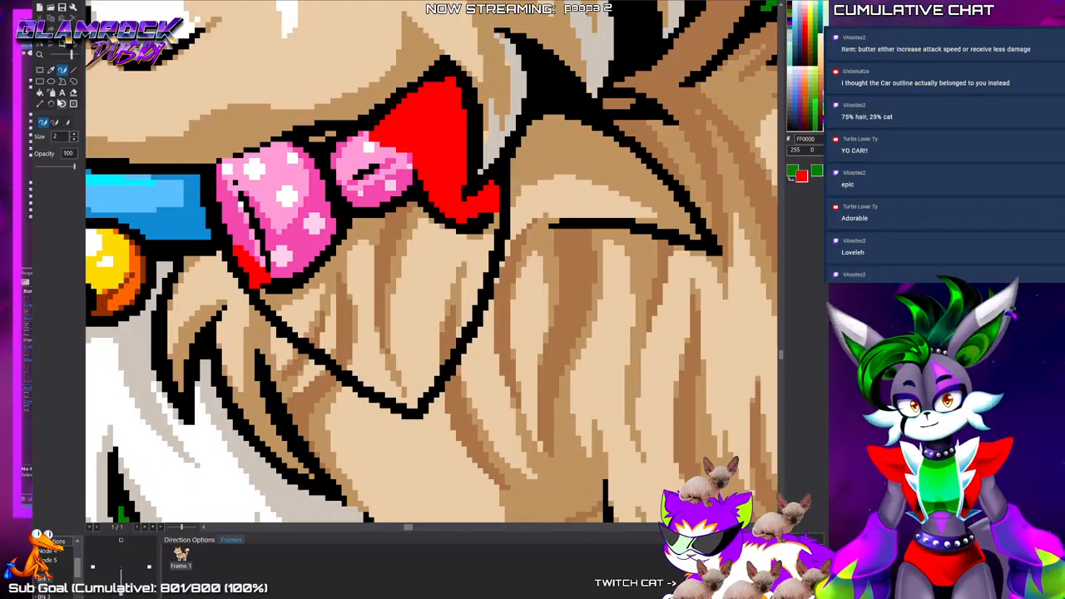
# Fill the fur shadow beneath the bow and the dark pink and inner fold of the loop beside the collar with red
pyautogui.press('g')
pyautogui.click(283, 301)
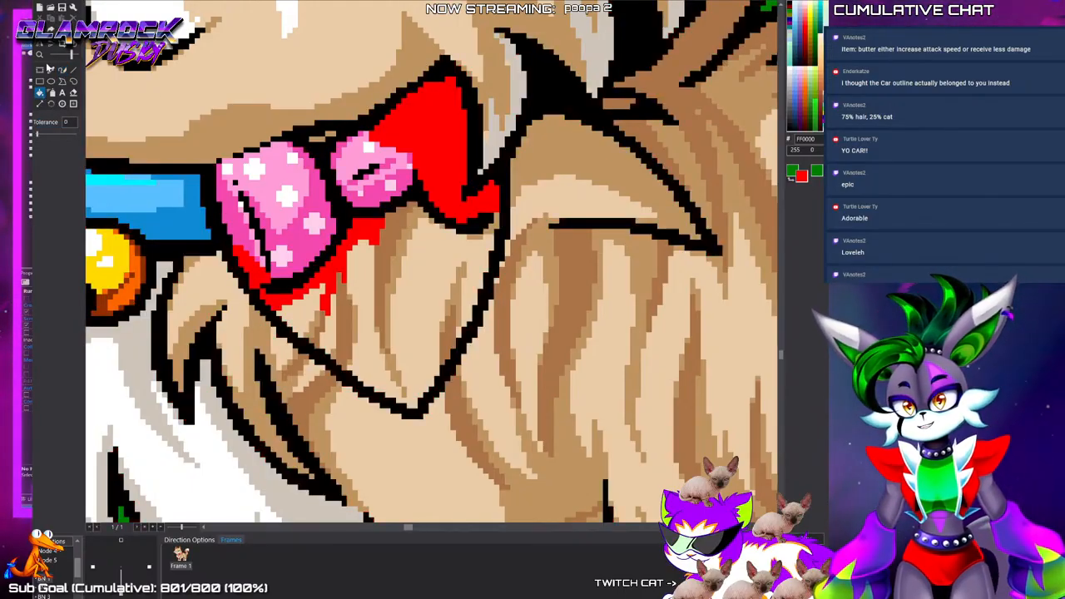
pyautogui.press('b')
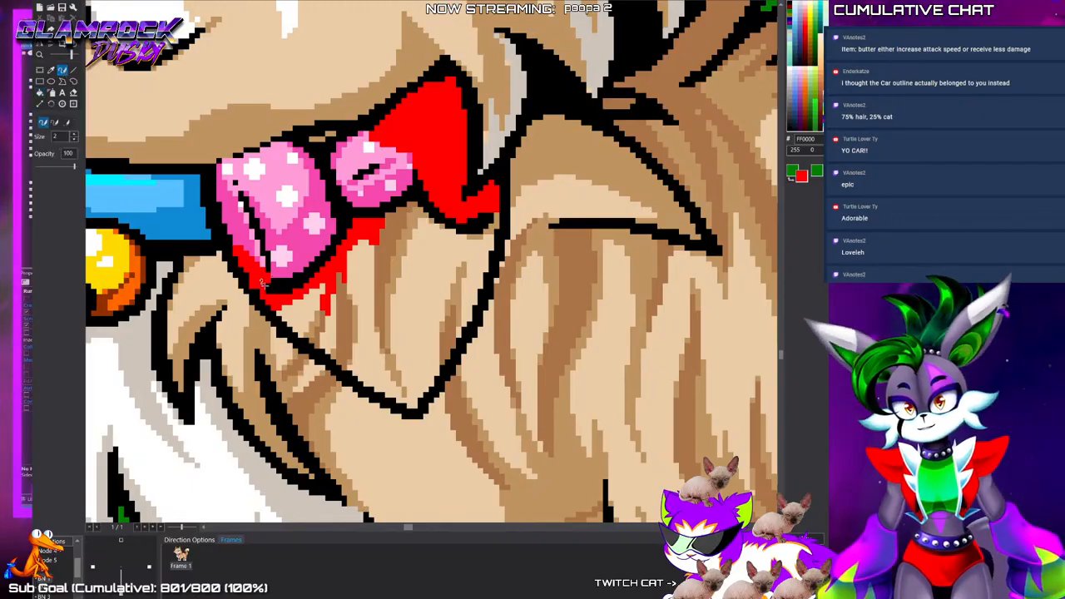
pyautogui.press('g')
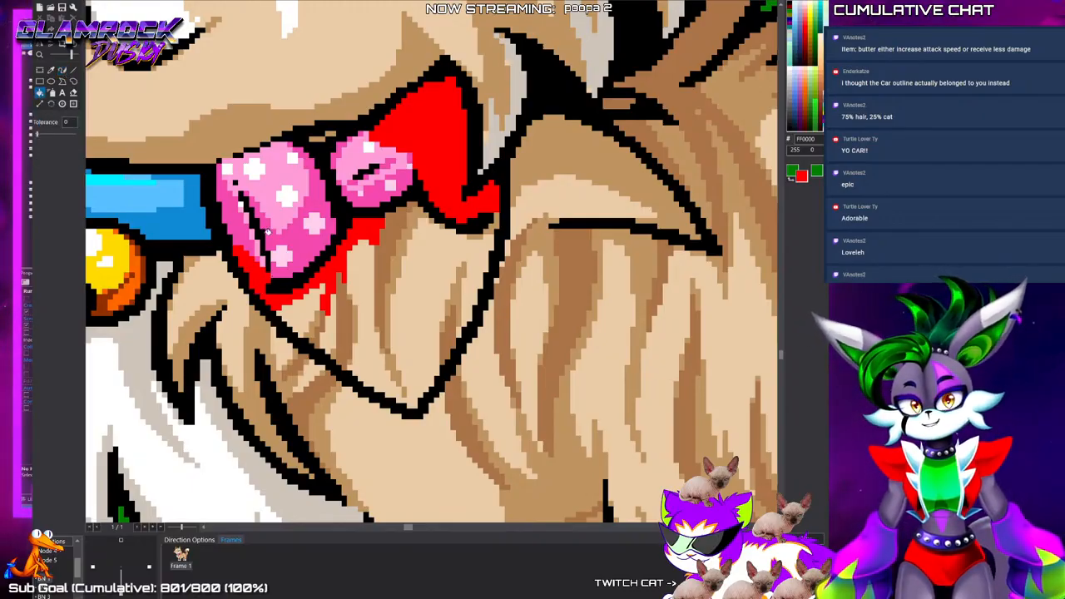
pyautogui.click(240, 233)
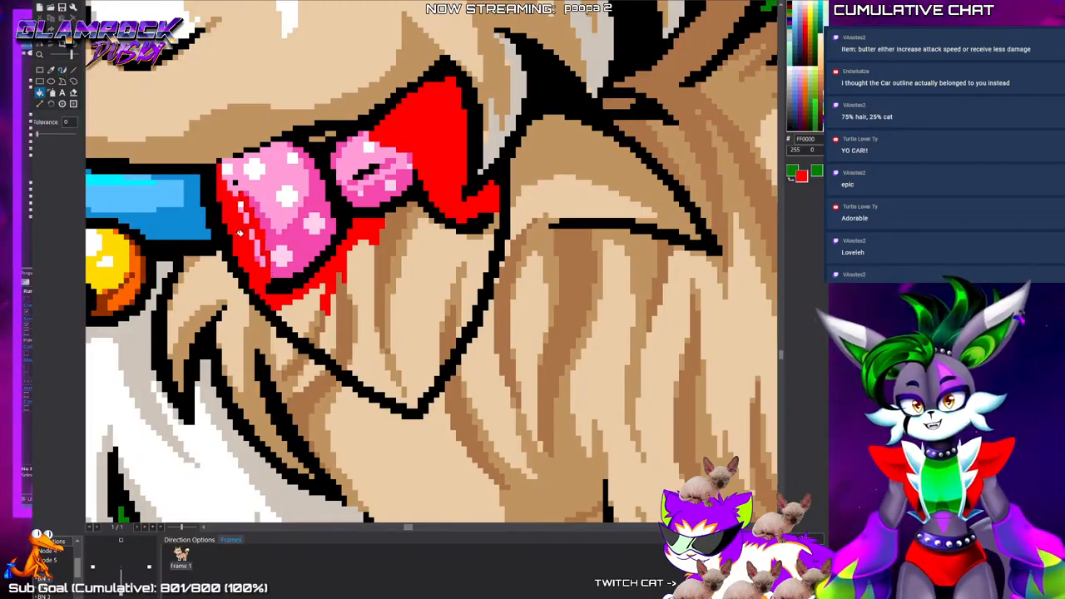
pyautogui.click(272, 279)
pyautogui.hotkey('ctrl', 'z')
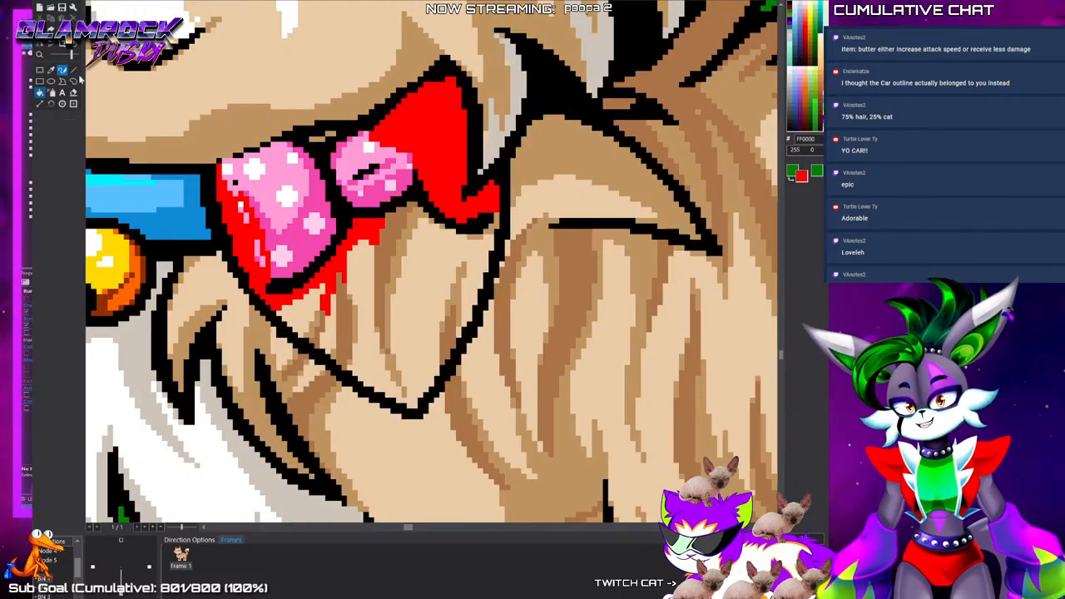
# Paint red along the inside of the bandana's upper edge and fill the remaining bow outline and enclosed fur patches with red
pyautogui.click(63, 71)
pyautogui.moveTo(346, 134); pyautogui.dragTo(280, 153)
pyautogui.click(39, 92)
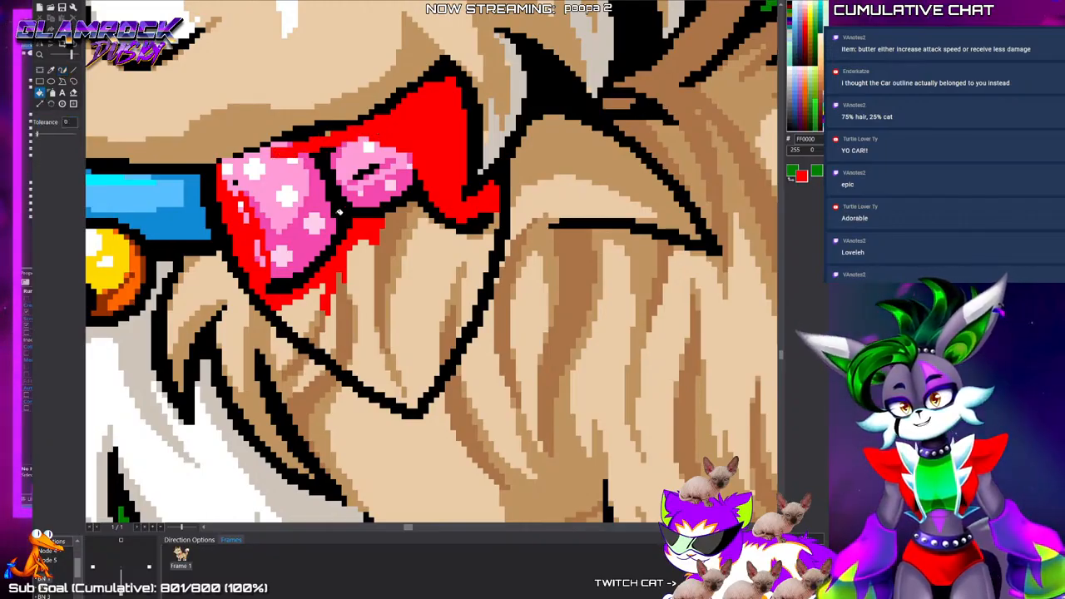
pyautogui.click(340, 213)
pyautogui.click(364, 284)
pyautogui.click(344, 322)
pyautogui.click(330, 323)
pyautogui.click(308, 311)
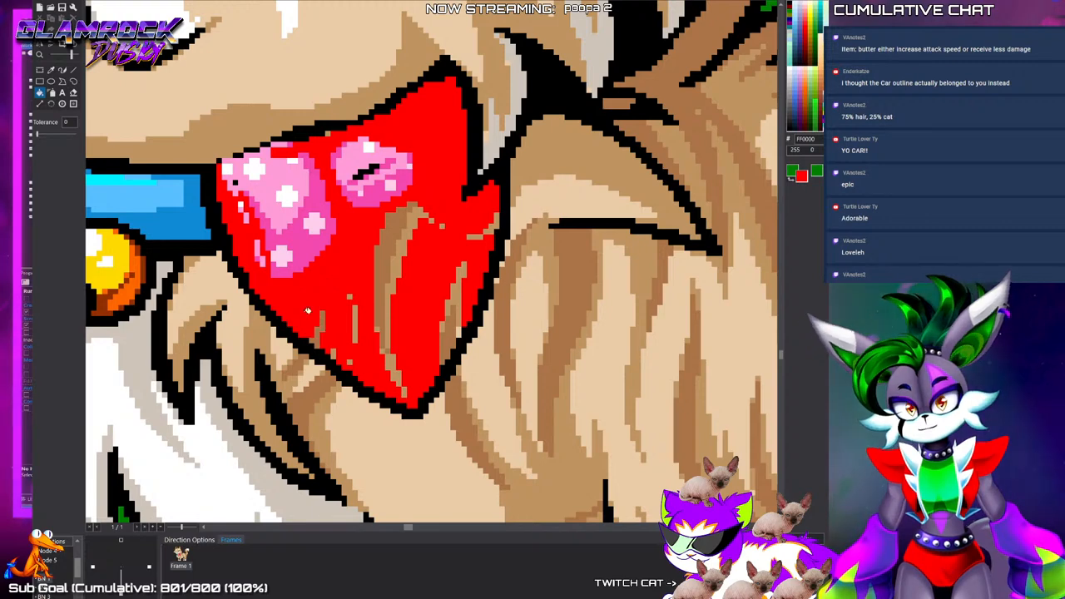
pyautogui.click(388, 250)
pyautogui.click(406, 308)
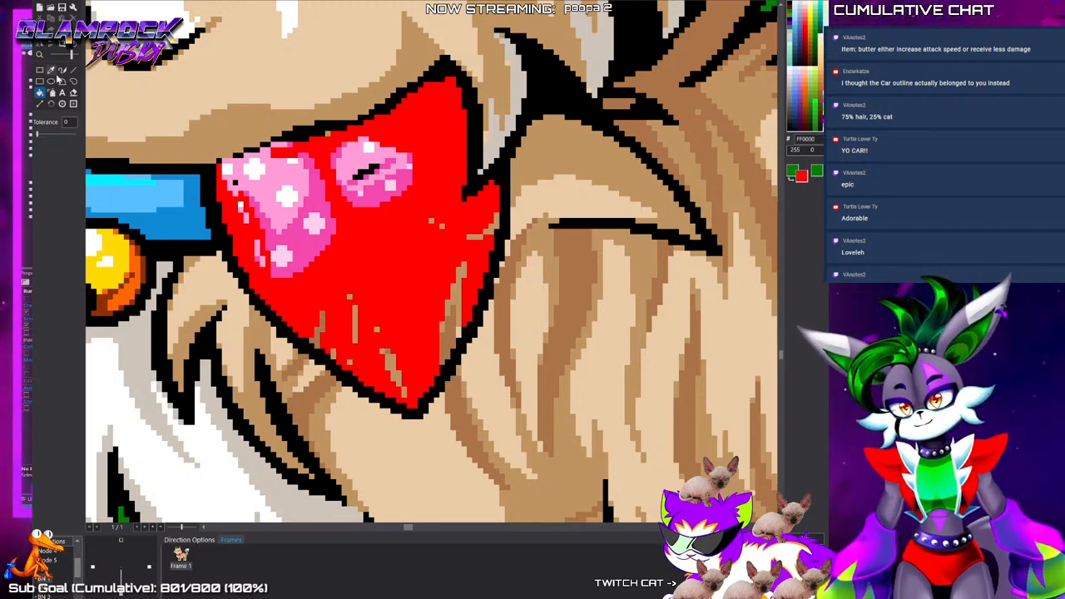
# Fill the light pink areas and white dots of the bow's front loop and knot with red
pyautogui.click(268, 172)
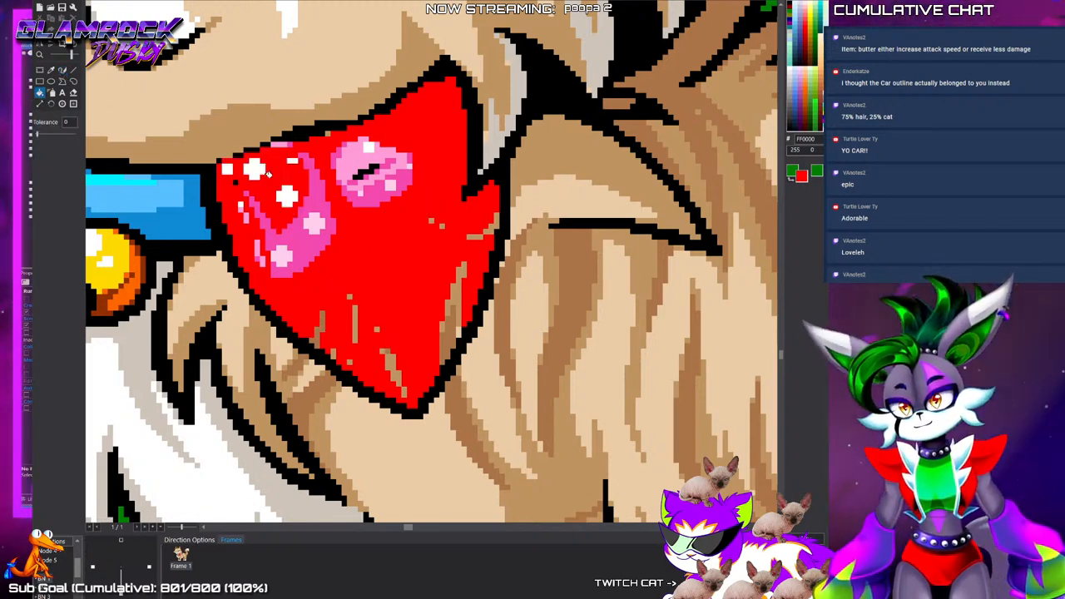
pyautogui.click(254, 172)
pyautogui.click(285, 197)
pyautogui.click(282, 237)
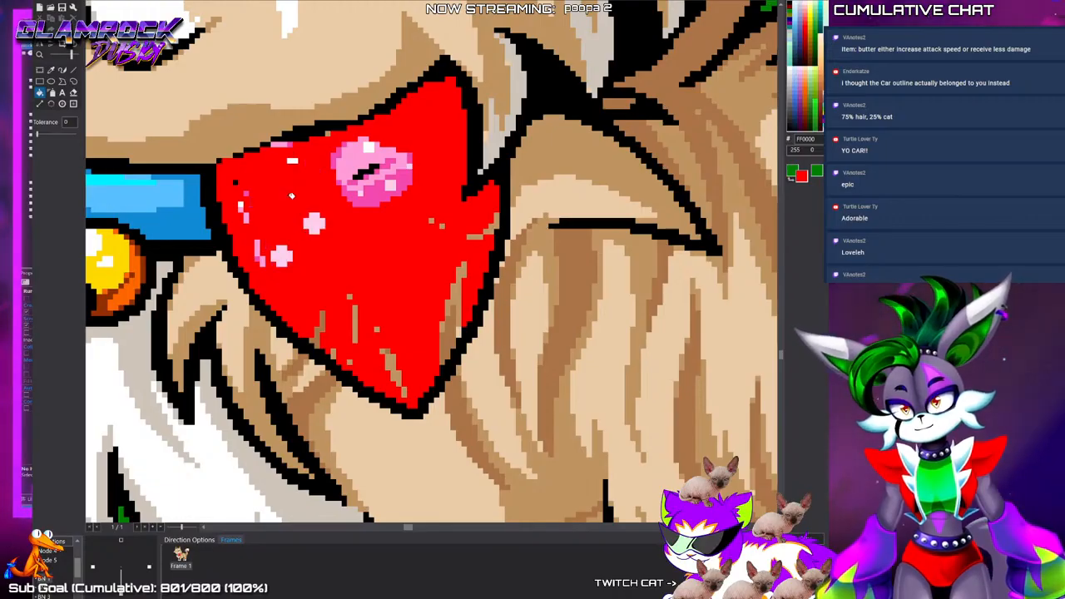
pyautogui.click(315, 225)
pyautogui.click(355, 164)
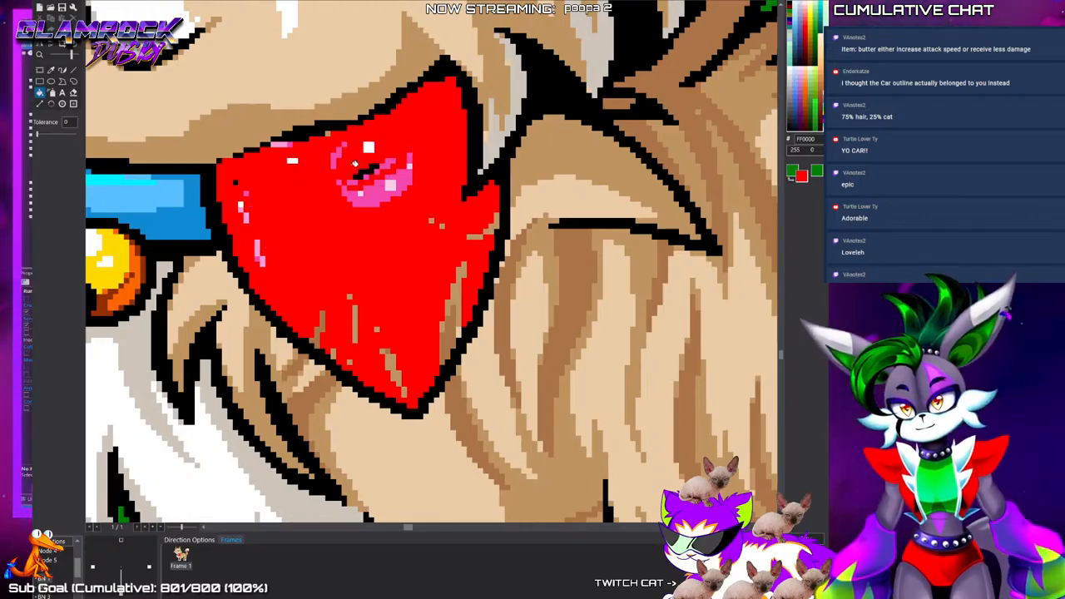
# Paint over all remaining pink, white, black and tan specks inside the bandana with red at brush size 6
pyautogui.click(63, 71)
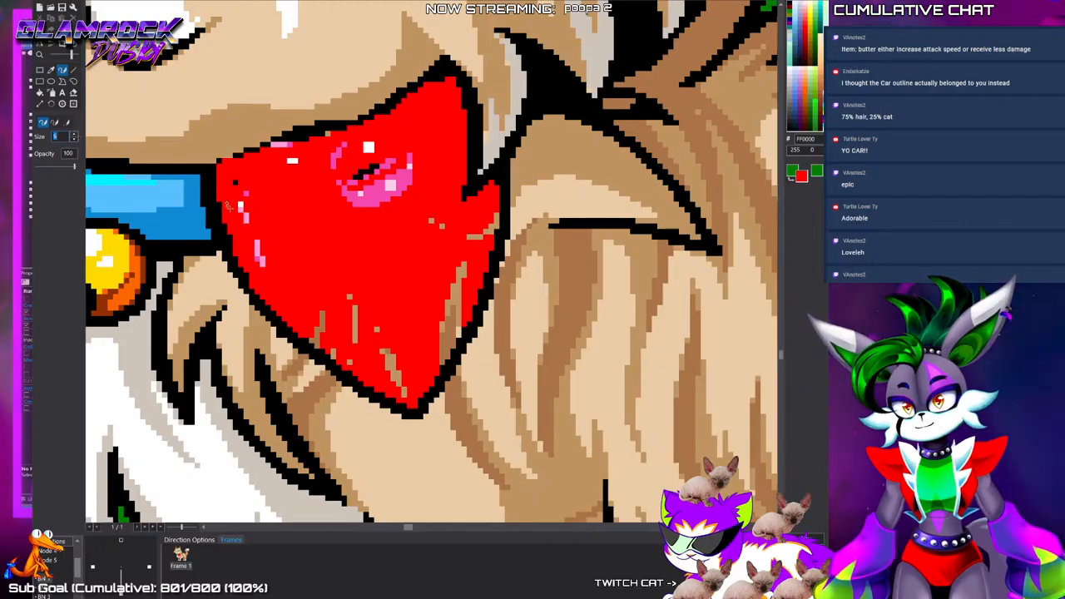
pyautogui.moveTo(236, 190)
pyautogui.mouseDown()
pyautogui.moveTo(256, 249)
pyautogui.moveTo(287, 291)
pyautogui.moveTo(391, 375)
pyautogui.moveTo(374, 343)
pyautogui.mouseUp()
pyautogui.moveTo(455, 278)
pyautogui.mouseDown()
pyautogui.moveTo(446, 345)
pyautogui.moveTo(487, 218)
pyautogui.moveTo(461, 226)
pyautogui.moveTo(279, 155)
pyautogui.moveTo(325, 146)
pyautogui.mouseUp()
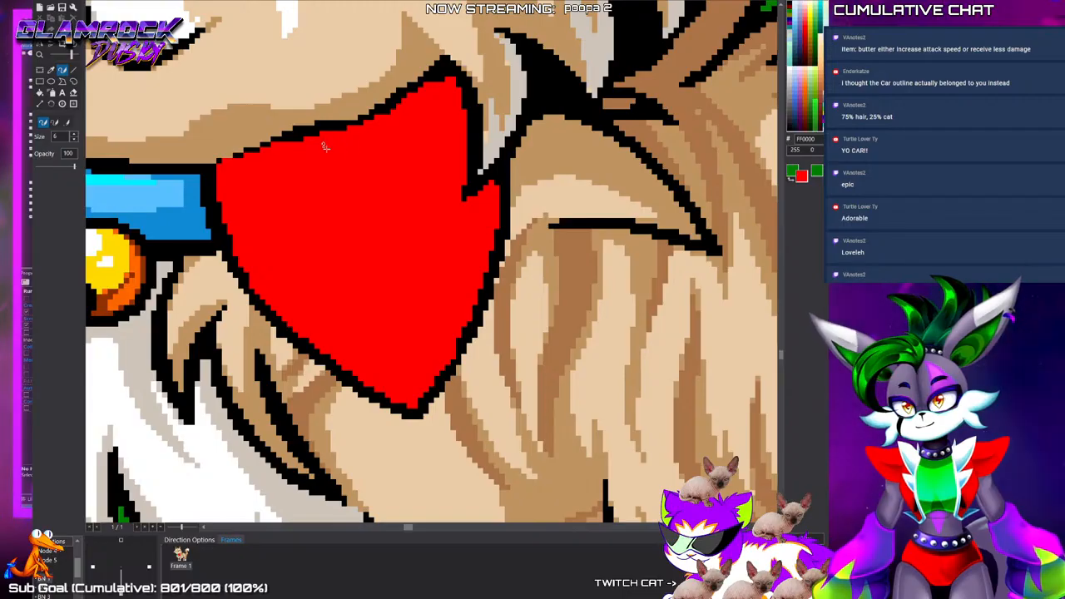
pyautogui.scroll(-6, 354, 293)
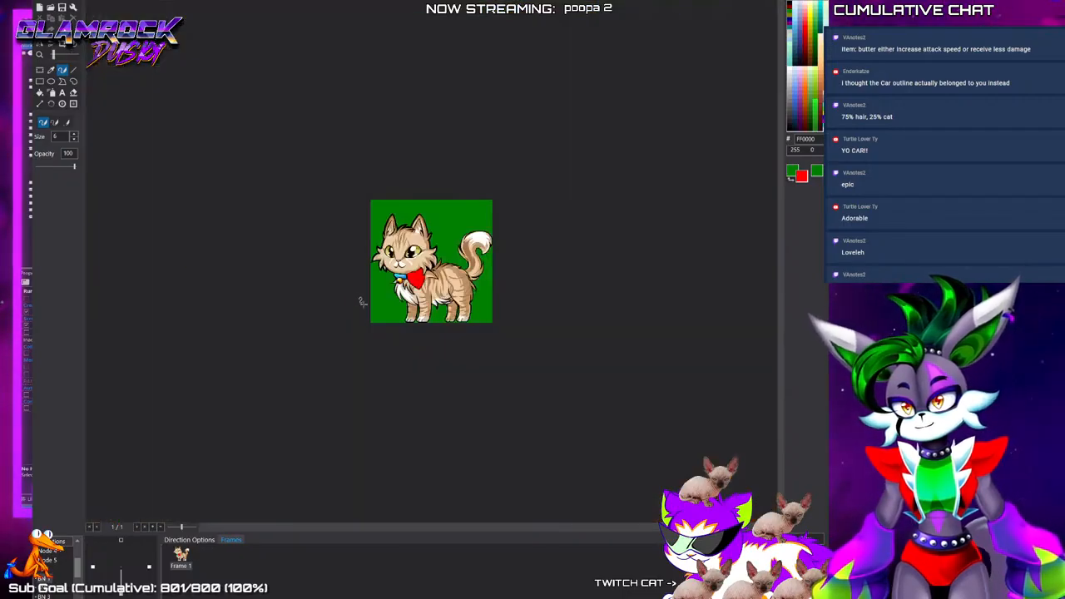
# Sample the light fur colour EACBA6 and paint over the excess darker shading on the chin above the bandana
pyautogui.scroll(5, 362, 302)
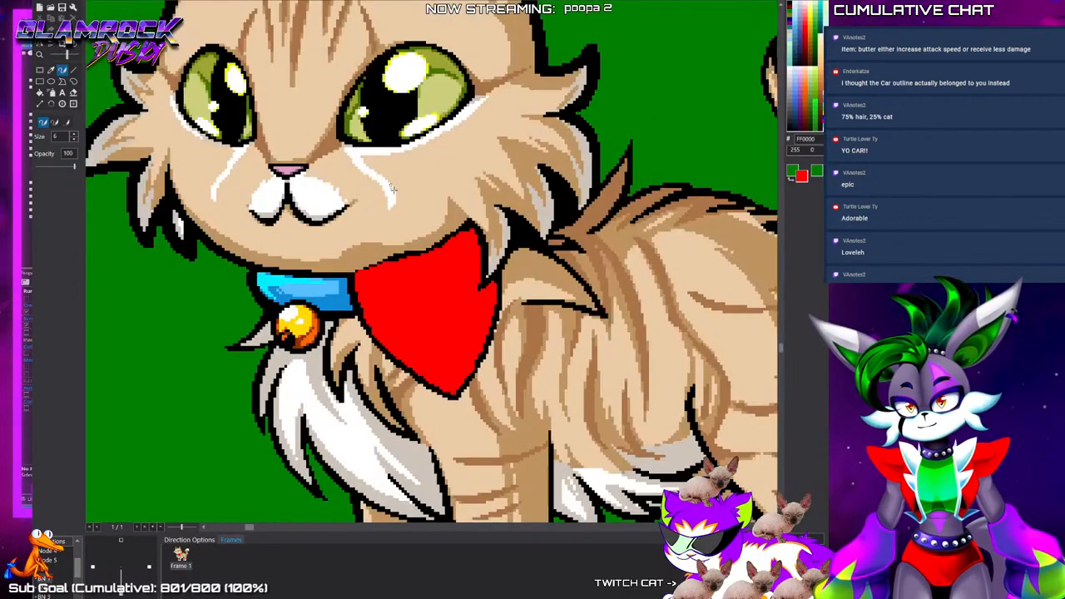
pyautogui.scroll(1, 366, 221)
pyautogui.click(51, 71)
pyautogui.click(406, 179)
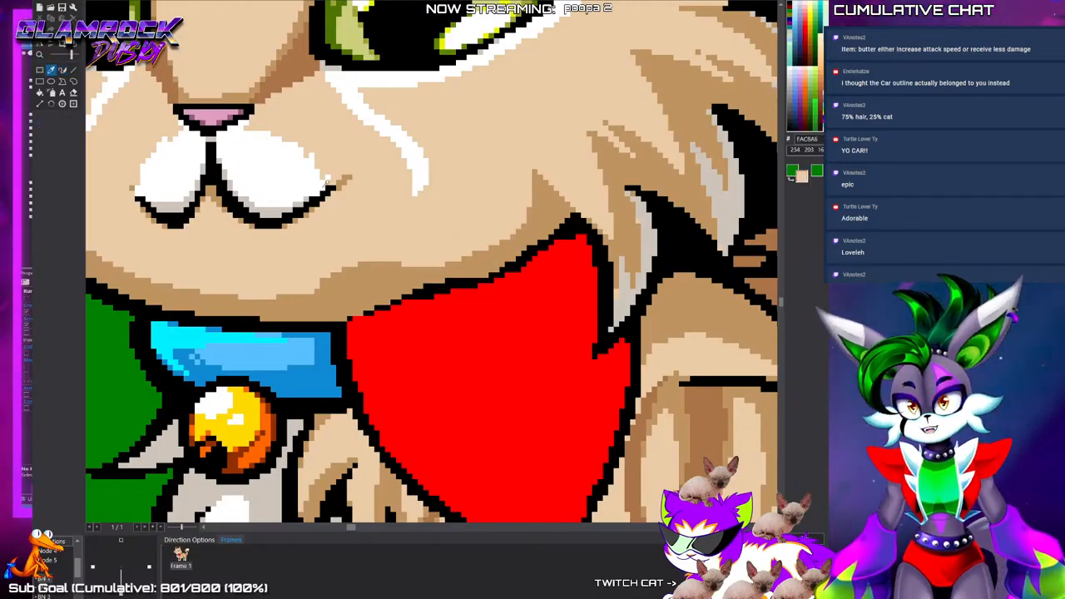
pyautogui.click(71, 69)
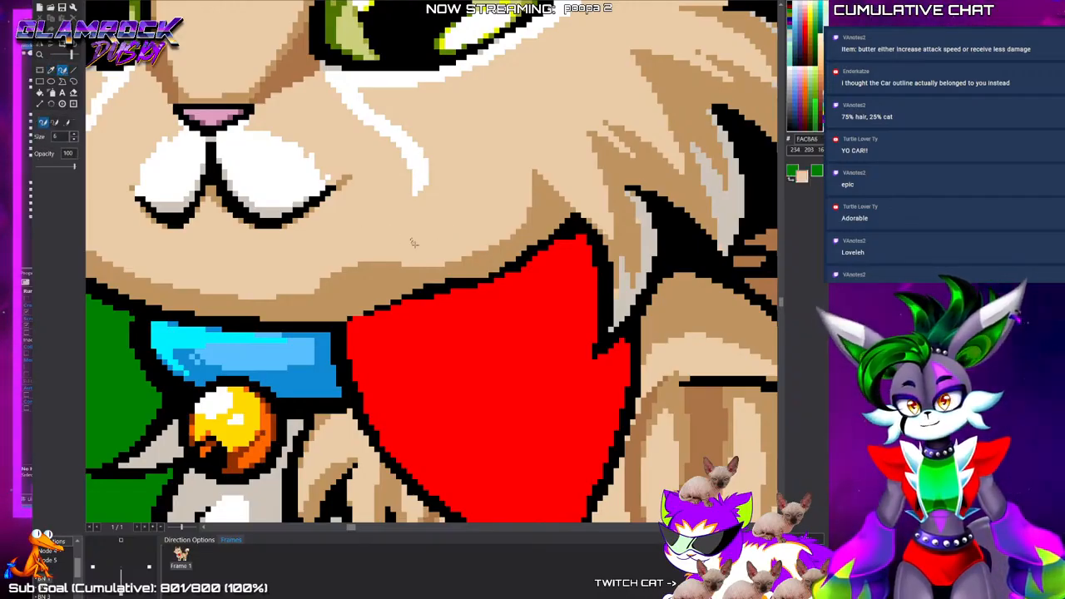
pyautogui.moveTo(408, 248)
pyautogui.mouseDown()
pyautogui.moveTo(336, 271)
pyautogui.moveTo(417, 252)
pyautogui.mouseUp()
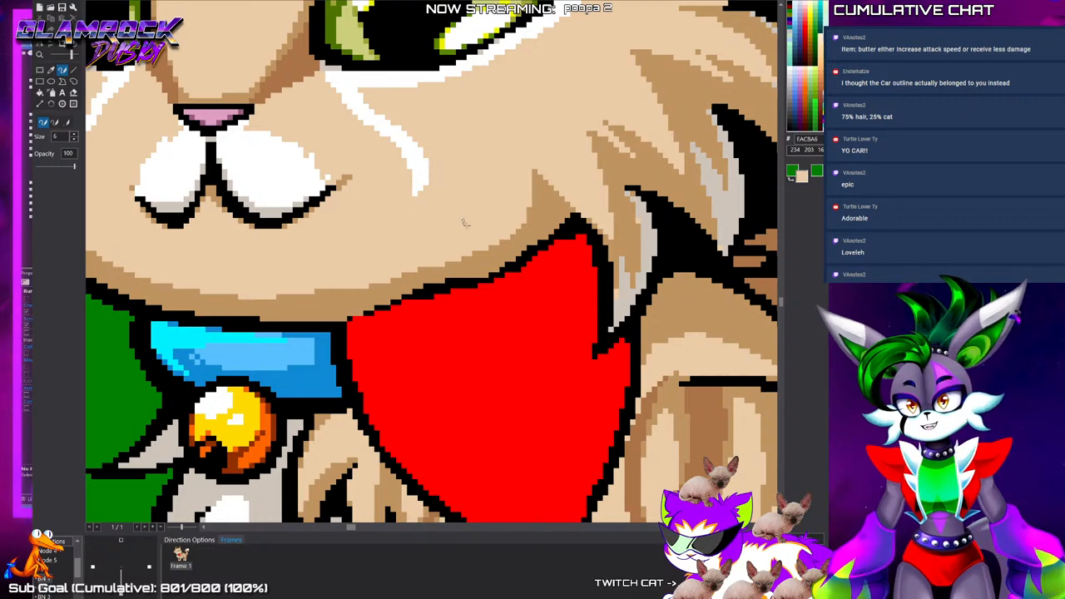
pyautogui.scroll(-2, 465, 223)
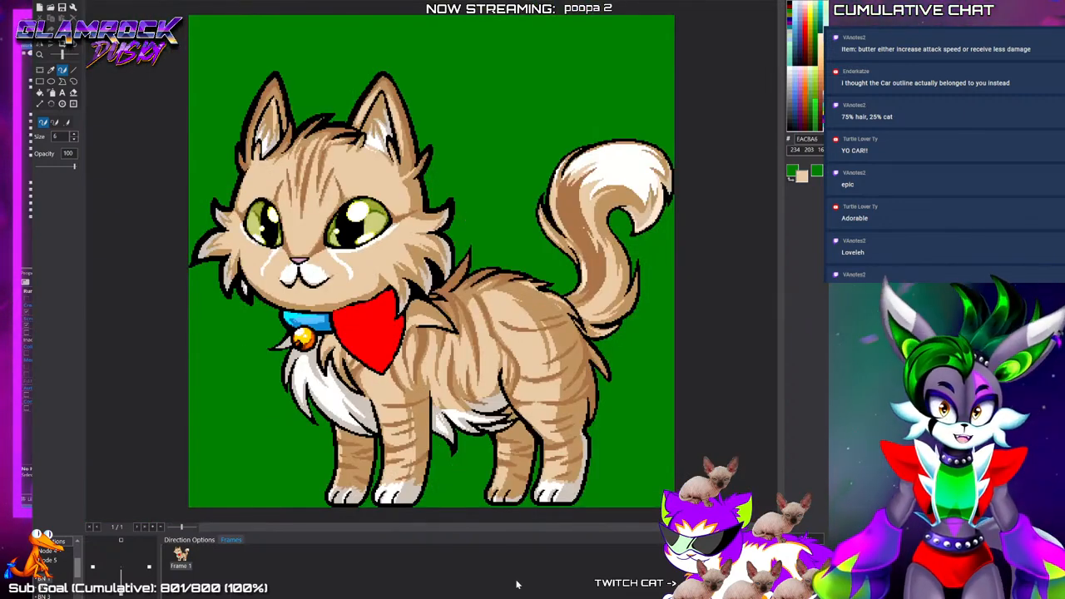
pyautogui.scroll(2, 350, 337)
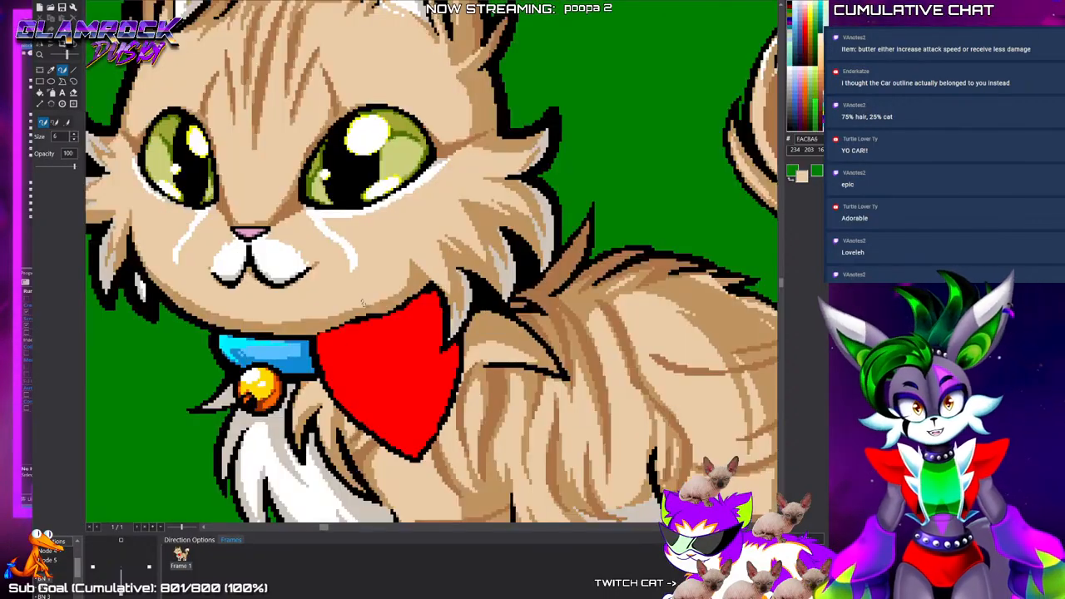
# Thicken the bandana's upper outline from the collar toward the cheek with near-black 000008 at brush size 3
pyautogui.scroll(2, 349, 341)
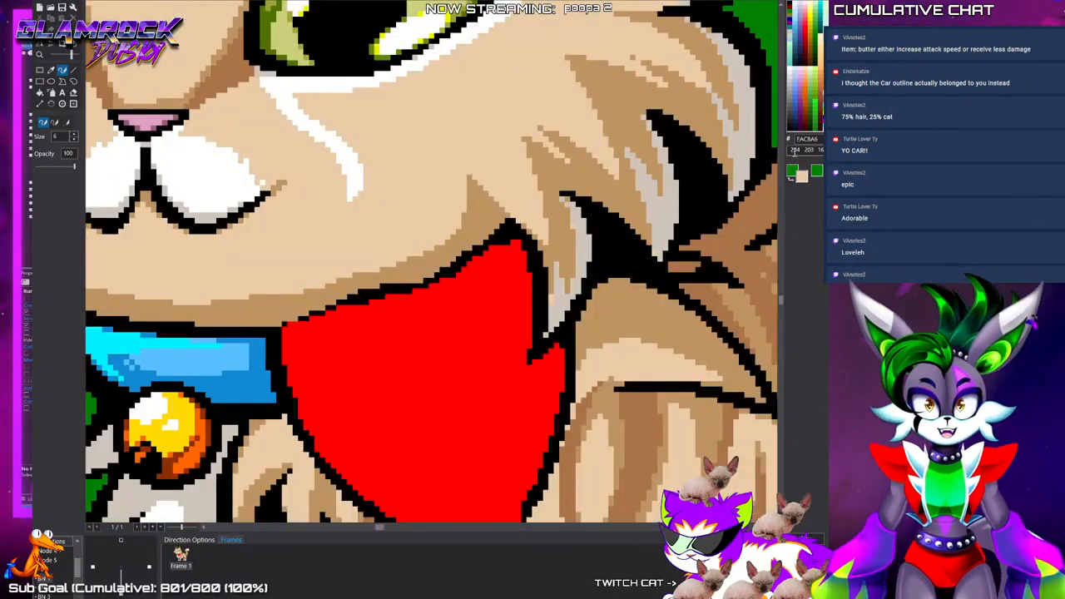
pyautogui.click(789, 129)
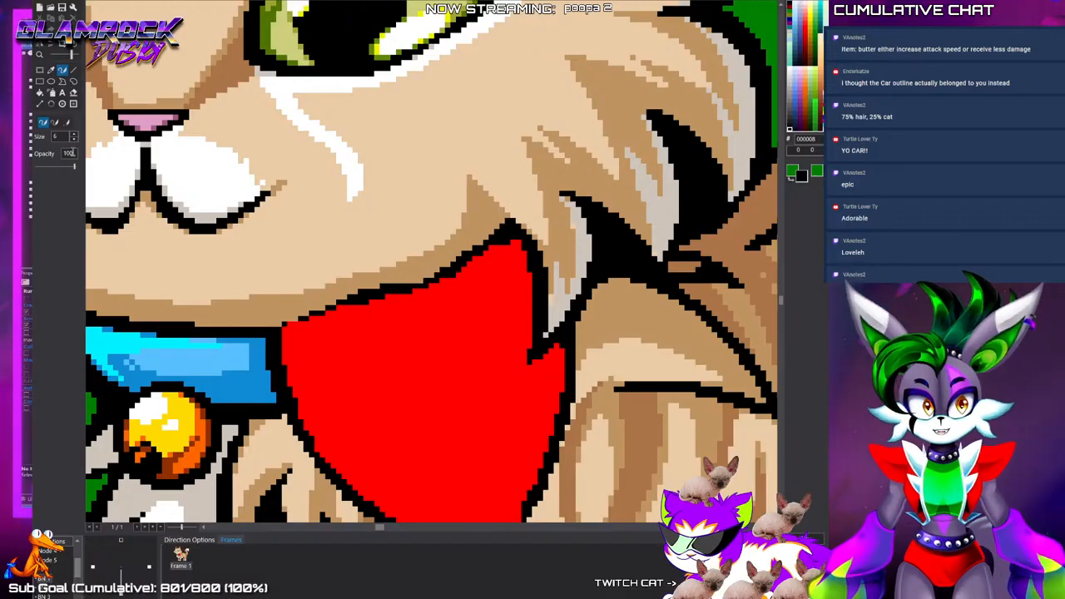
pyautogui.click(75, 140)
pyautogui.click(75, 140)
pyautogui.click(75, 140)
pyautogui.scroll(2, 291, 336)
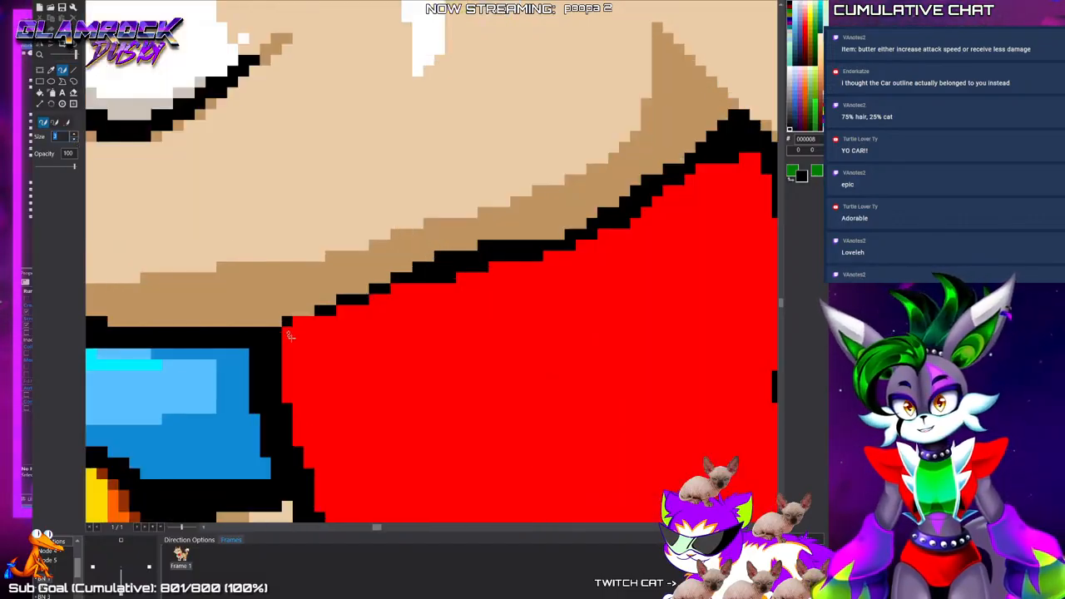
pyautogui.moveTo(282, 333); pyautogui.dragTo(424, 264)
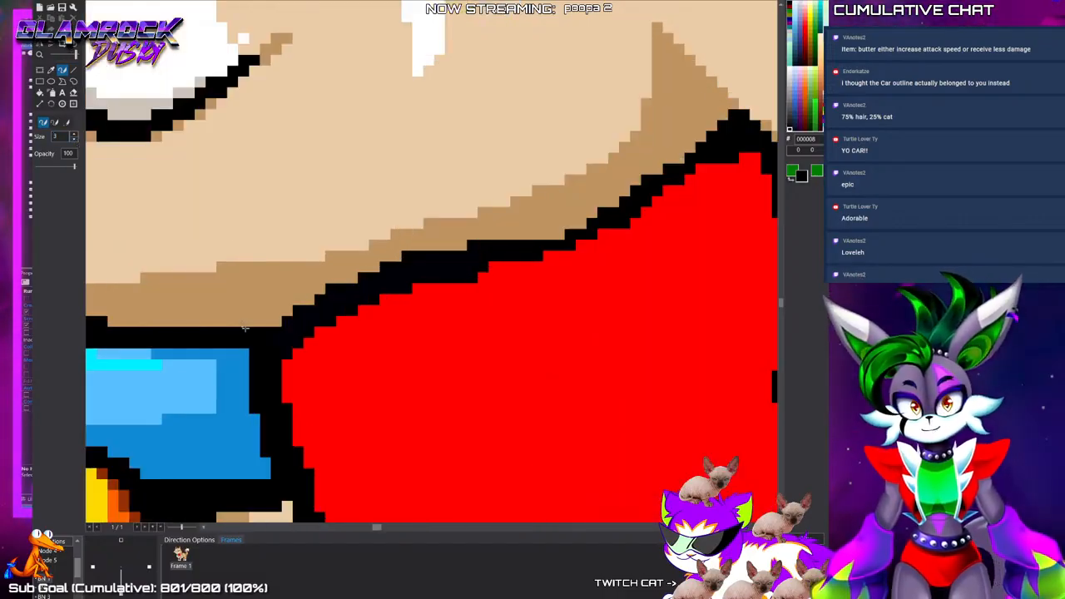
pyautogui.scroll(-1, 259, 332)
pyautogui.scroll(1, 447, 276)
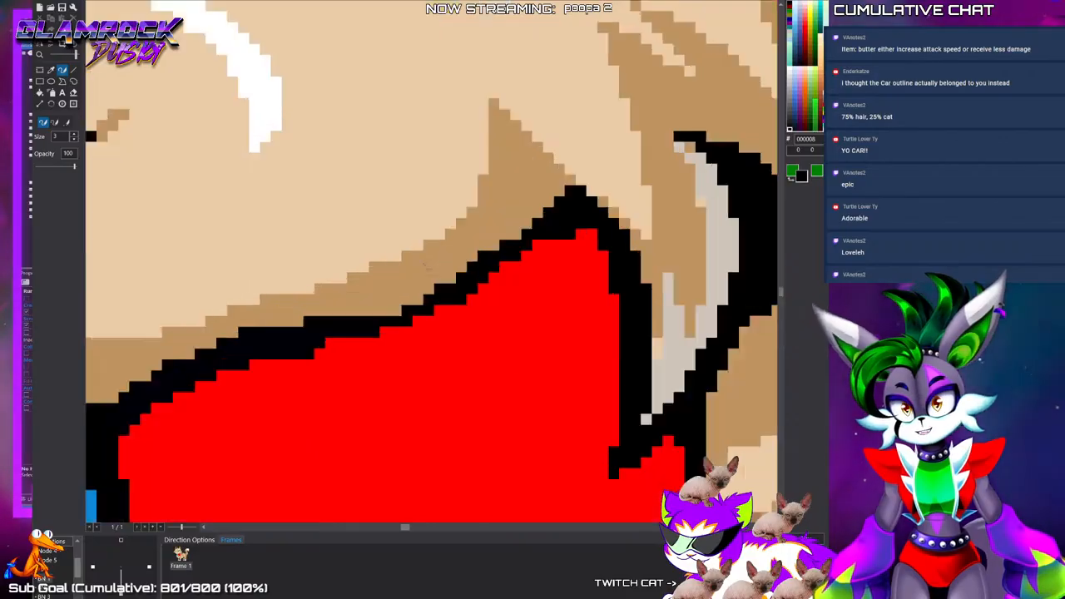
# Even out the rest of the bandana's upper outline up to its peak with near-black pixels at brush size 1
pyautogui.click(74, 139)
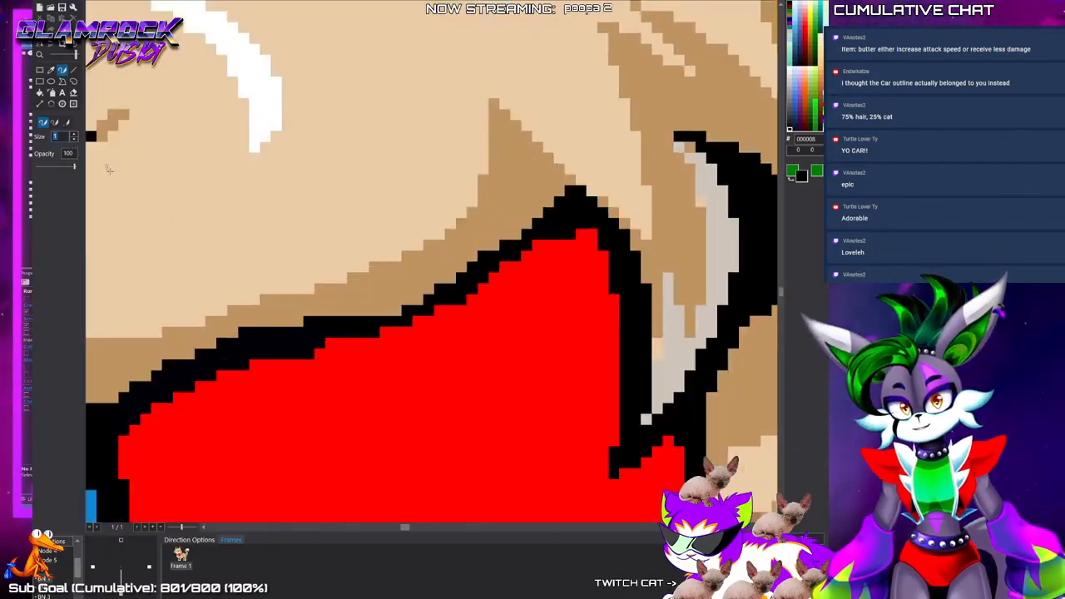
pyautogui.moveTo(316, 346); pyautogui.dragTo(457, 307)
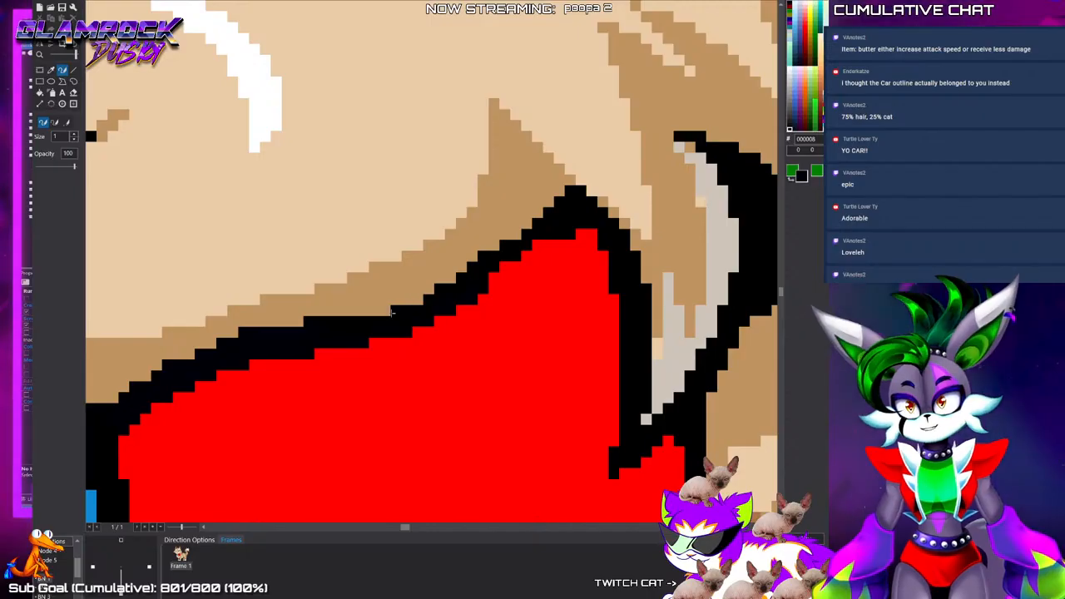
pyautogui.moveTo(393, 313)
pyautogui.mouseDown()
pyautogui.moveTo(375, 311)
pyautogui.moveTo(429, 289)
pyautogui.mouseUp()
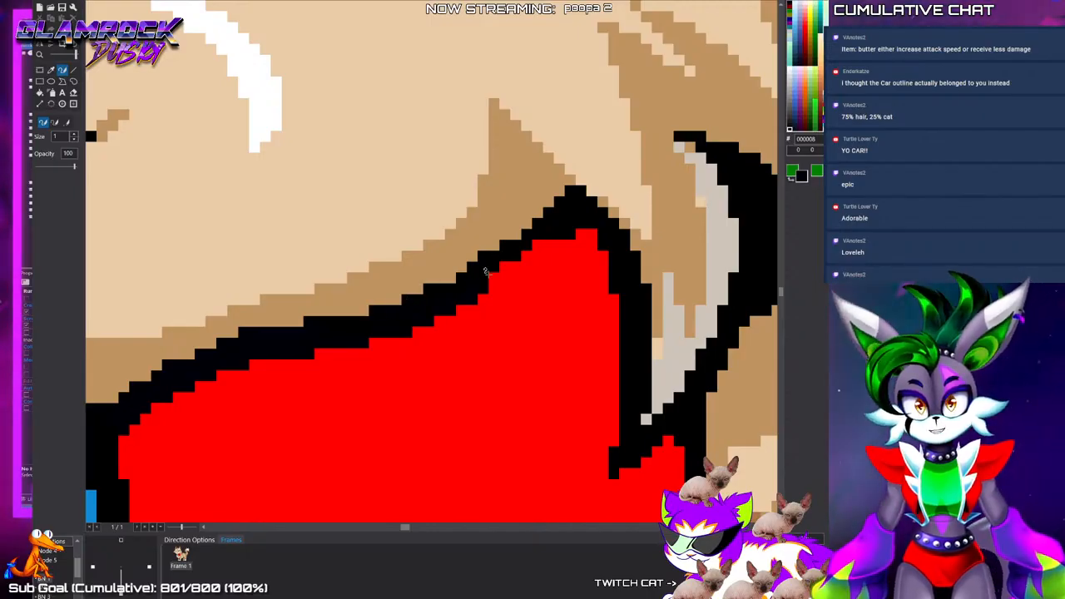
pyautogui.click(536, 245)
pyautogui.moveTo(582, 234); pyautogui.dragTo(594, 233)
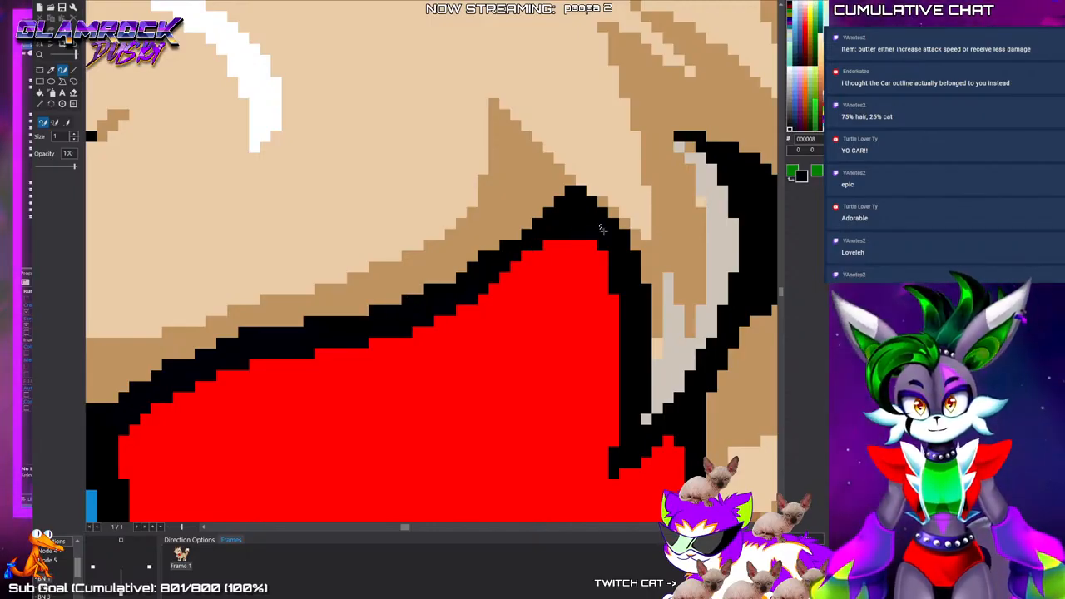
# Draw a curved black fold line inside the bandana from near the collar toward the tip, with a short hooked return stroke
pyautogui.scroll(-10, 560, 288)
pyautogui.scroll(10, 400, 296)
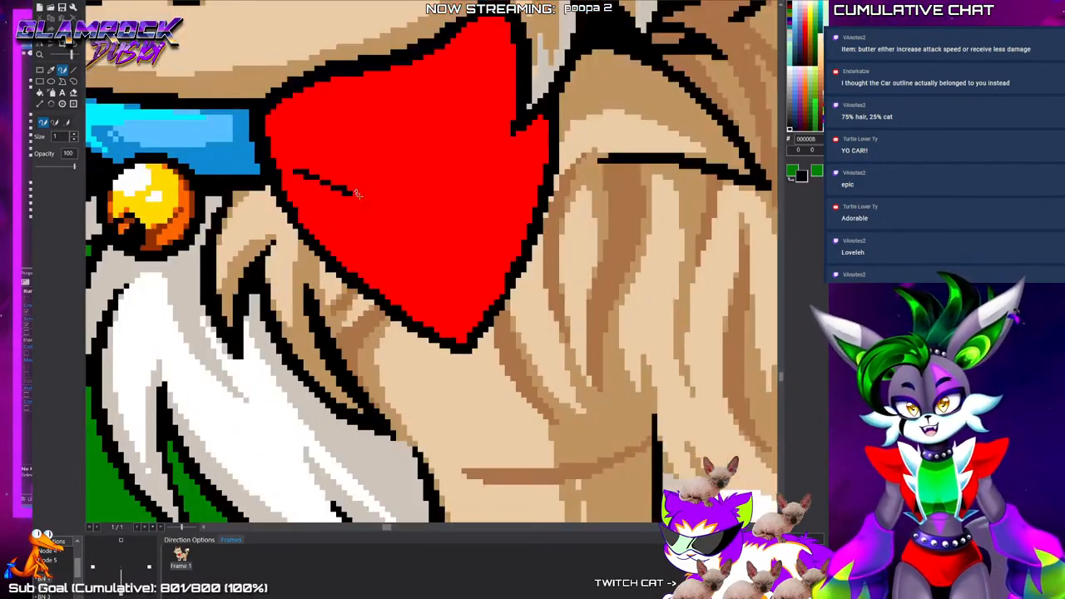
pyautogui.moveTo(439, 283); pyautogui.dragTo(396, 238)
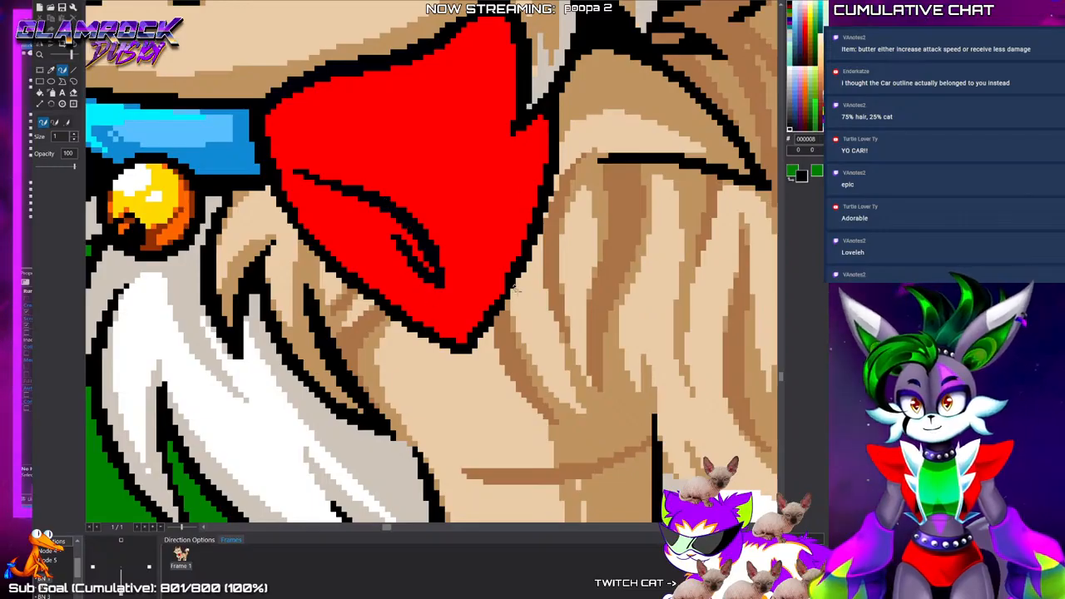
pyautogui.scroll(-5, 517, 289)
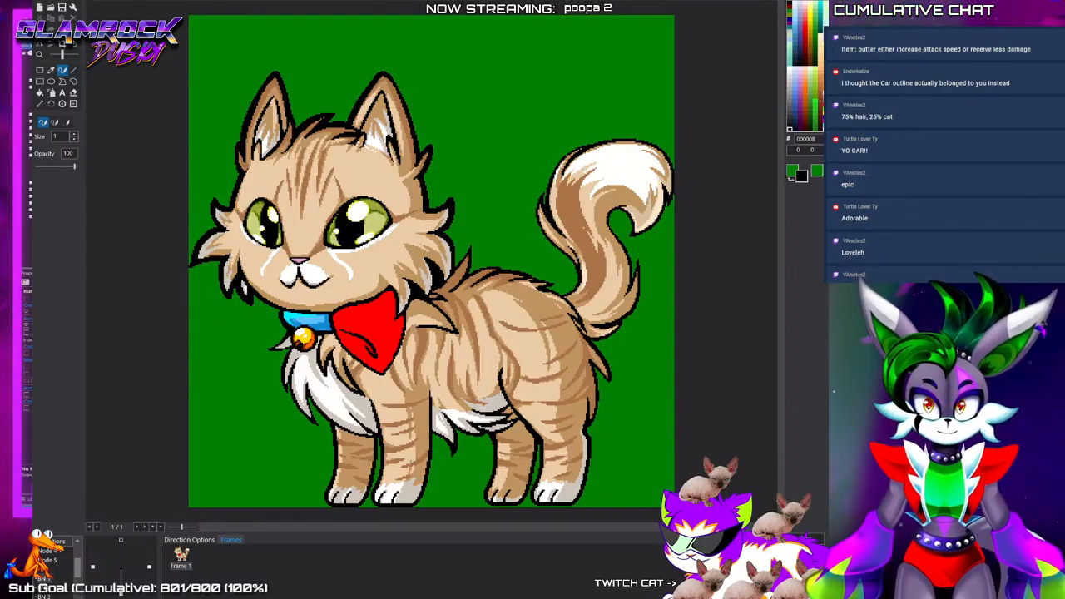
# Switch to YouTube in the browser, watch the Uncle Bao cat Short and look through its comments
pyautogui.hotkey('alt', 'Tab')
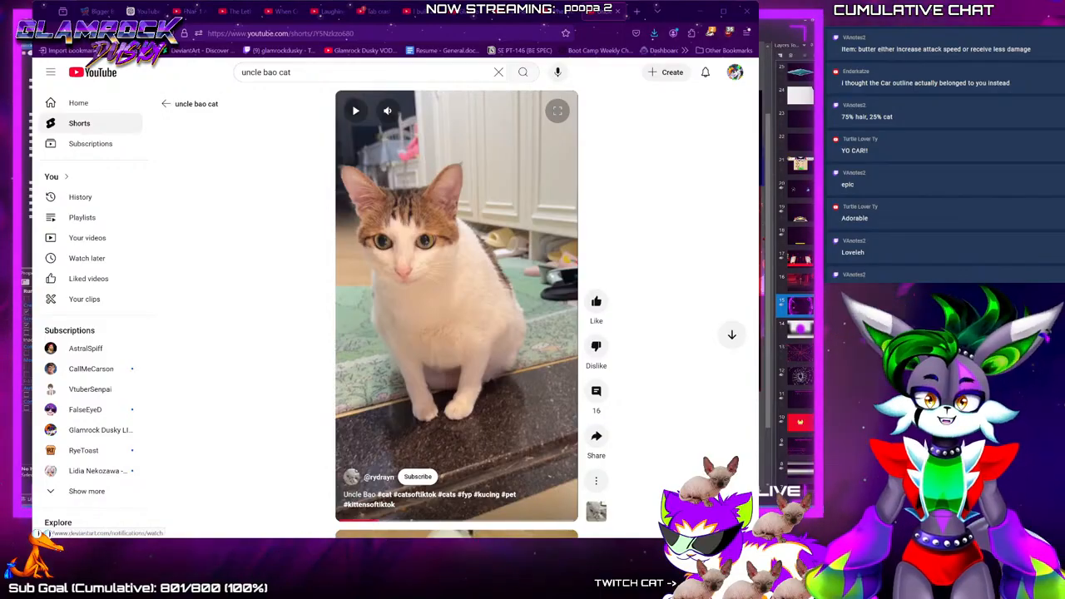
pyautogui.moveTo(160, 4); pyautogui.dragTo(170, 3)
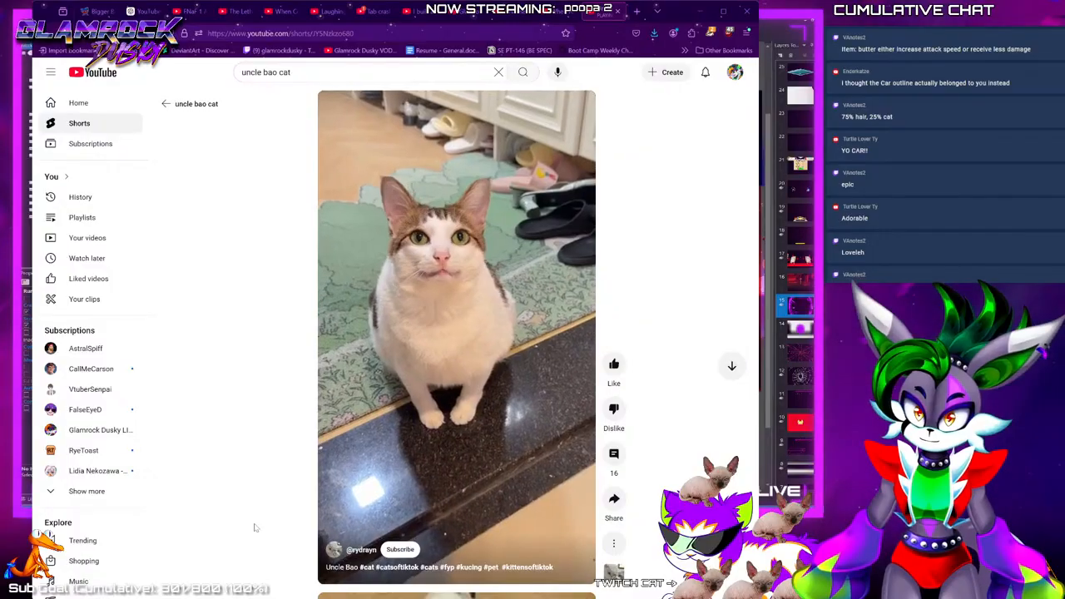
pyautogui.click(514, 473)
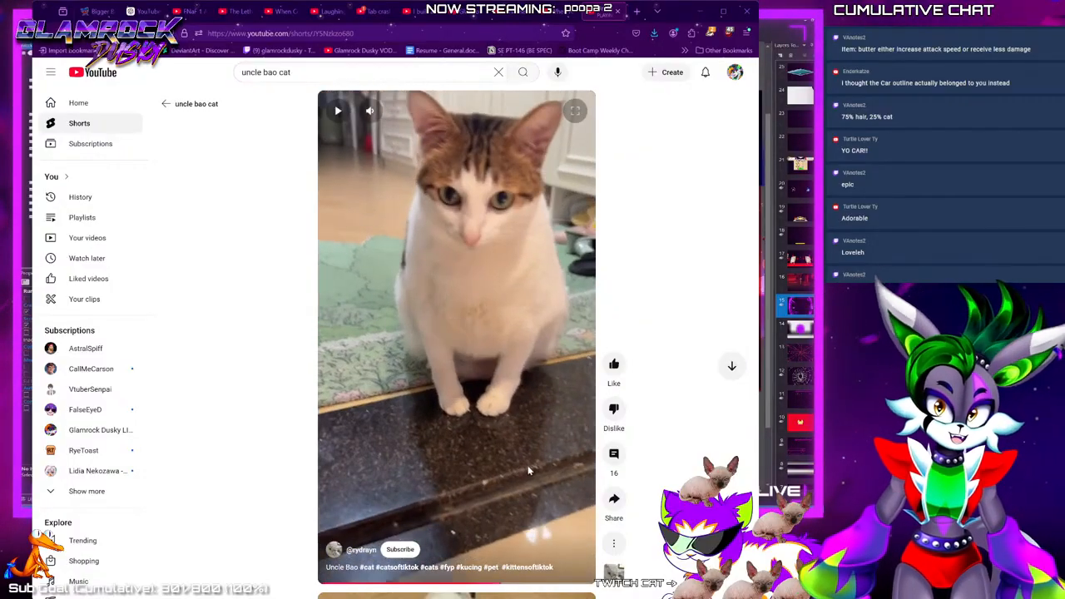
pyautogui.click(614, 454)
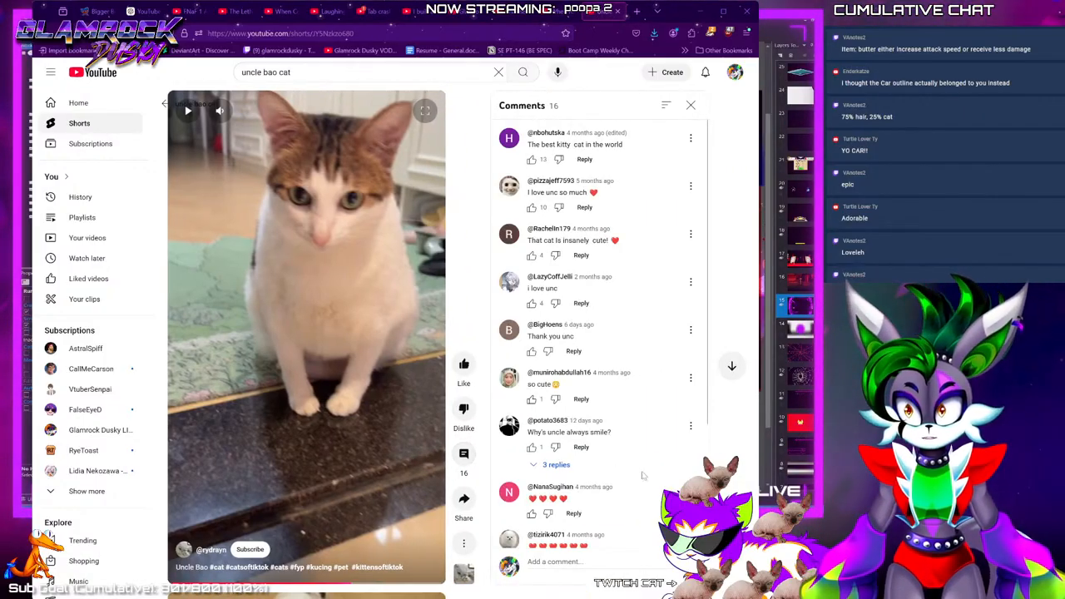
pyautogui.scroll(-2, 642, 475)
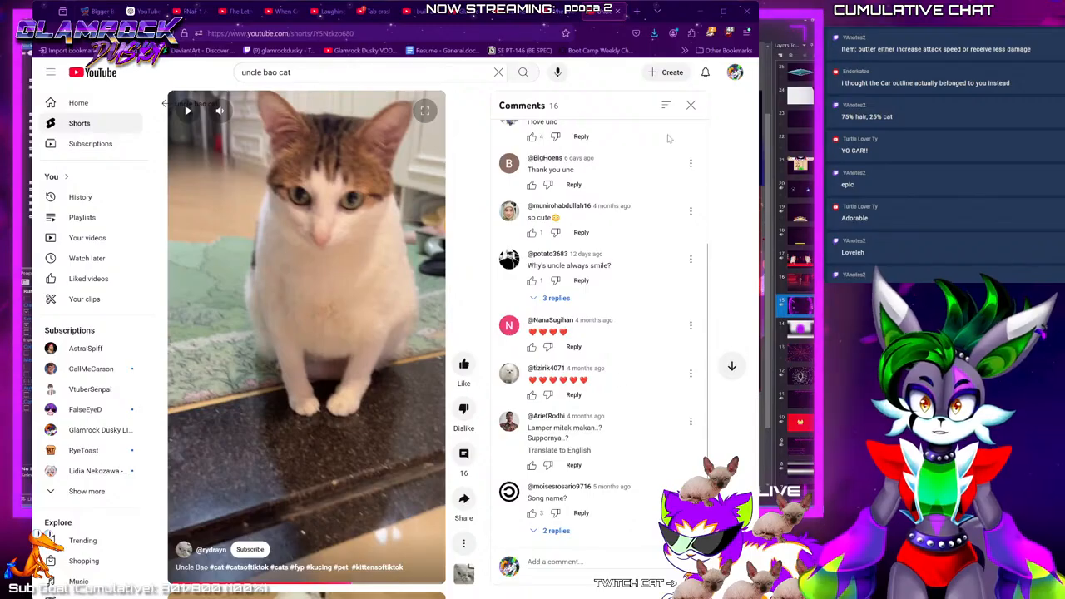
pyautogui.click(690, 105)
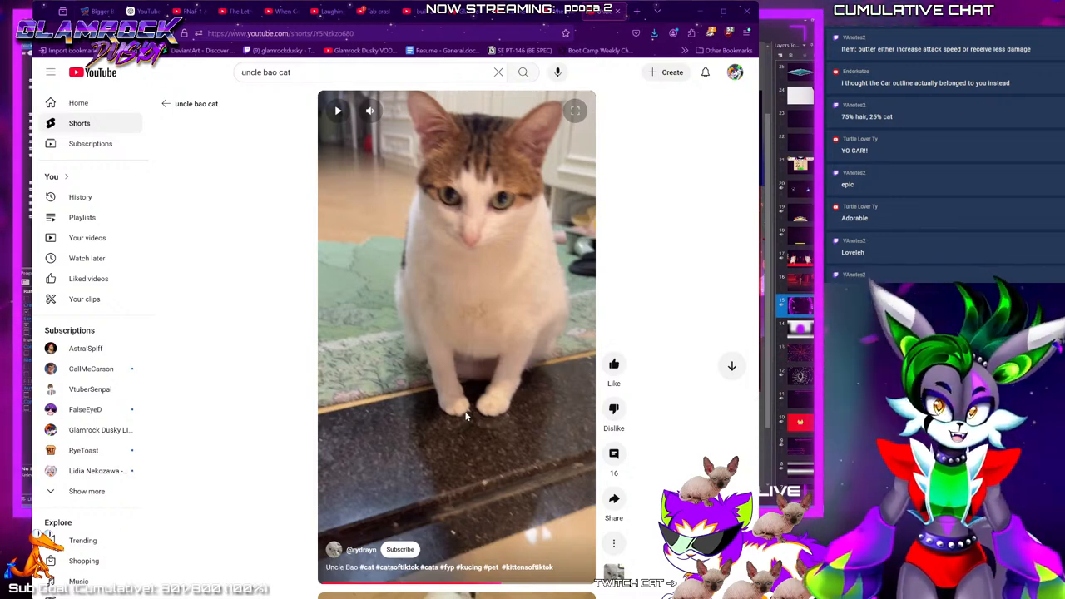
# Browse the following Shorts from the "uncle bao cat" search, returning to the Uncle Bao clips after reaching unrelated videos
pyautogui.scroll(-1, 466, 416)
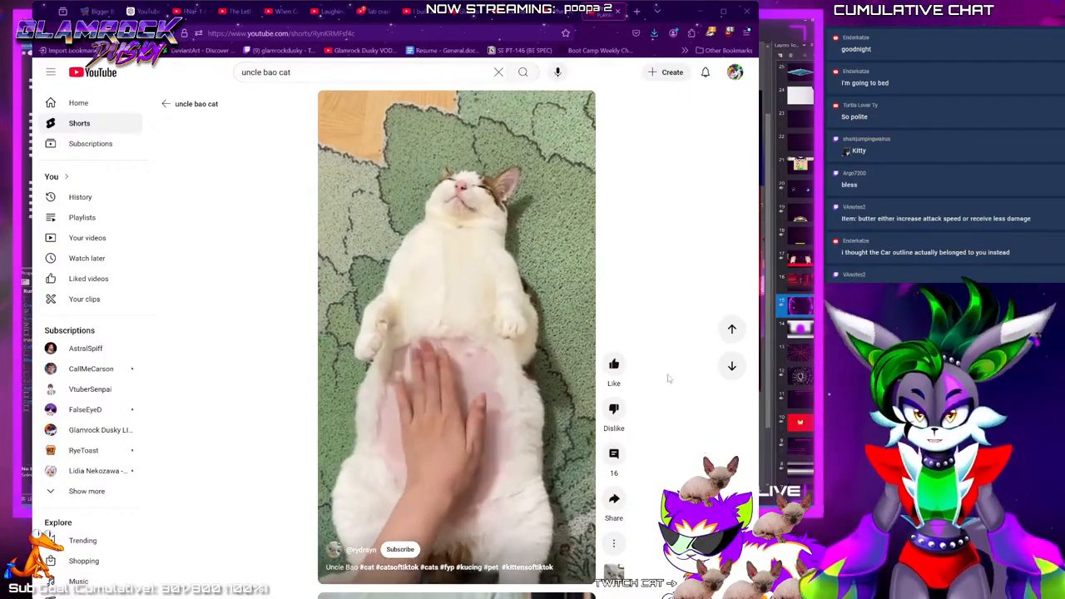
pyautogui.scroll(-1, 421, 460)
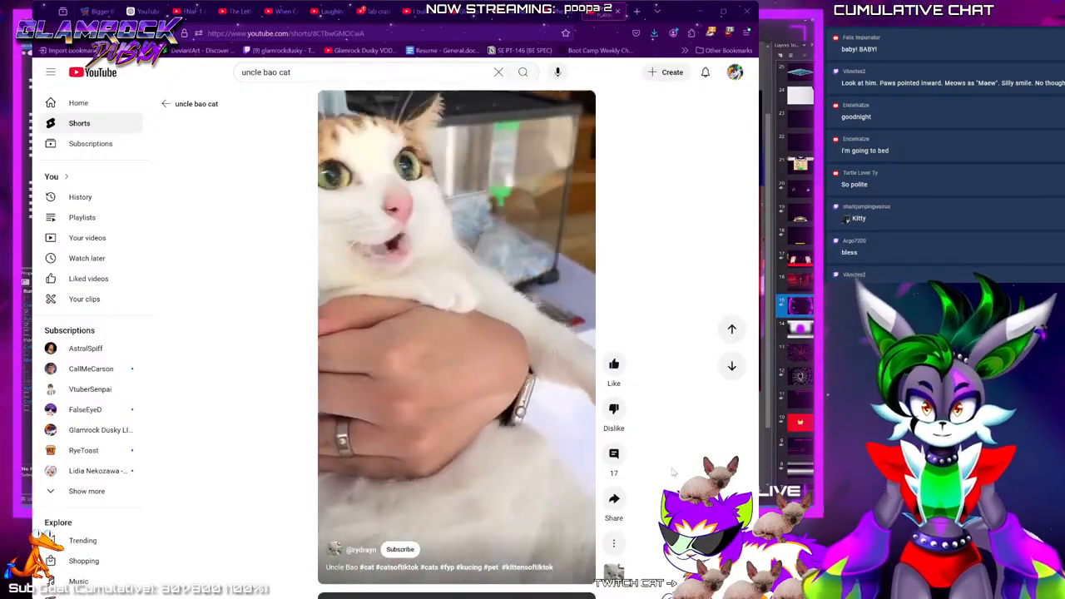
pyautogui.click(470, 426)
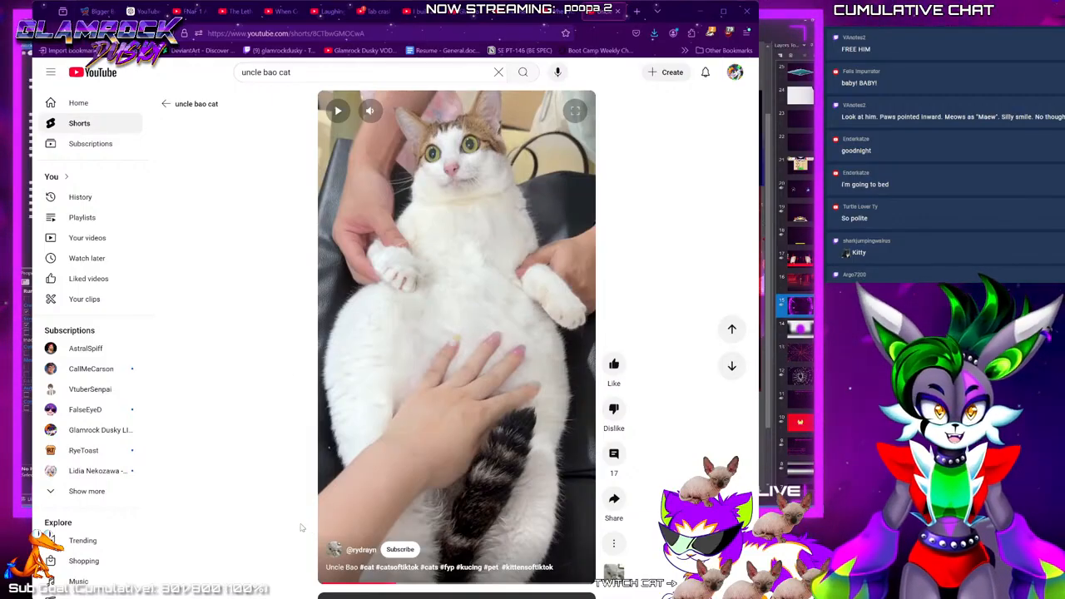
pyautogui.scroll(-1, 290, 525)
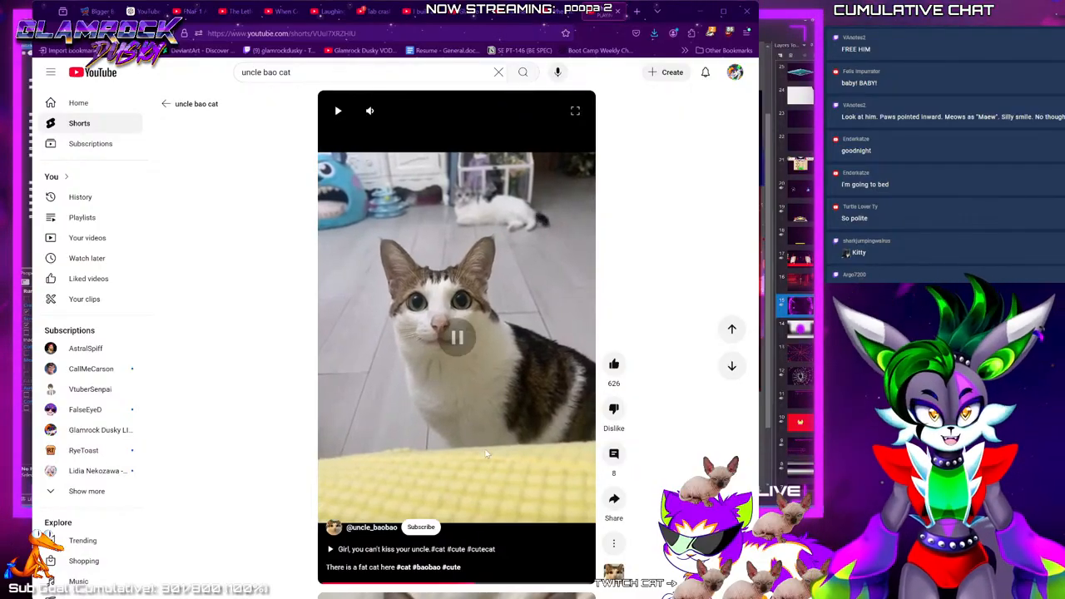
pyautogui.scroll(-2, 487, 454)
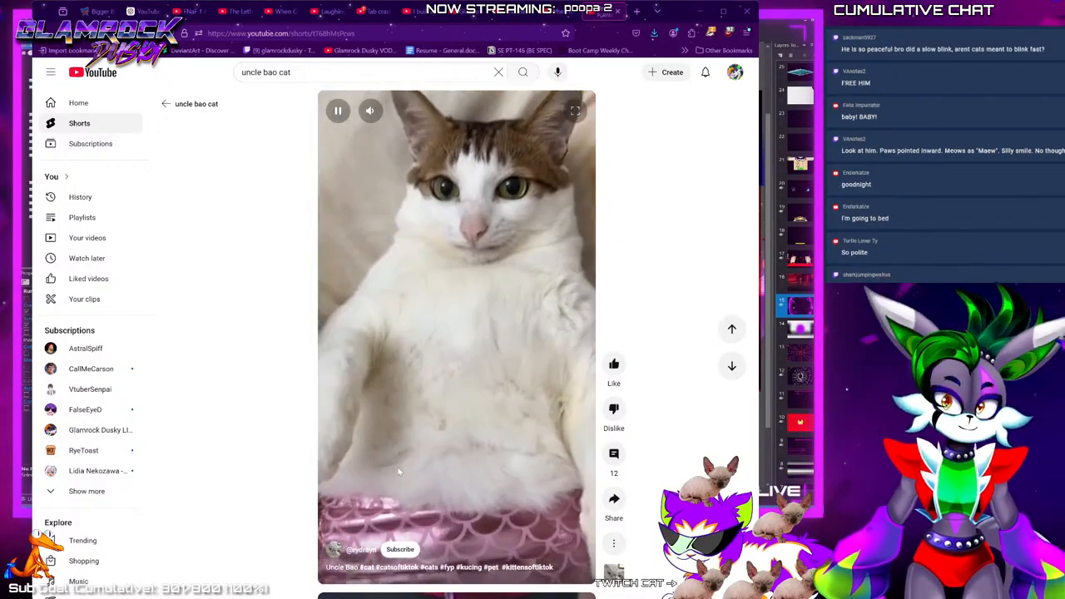
pyautogui.scroll(-1, 397, 466)
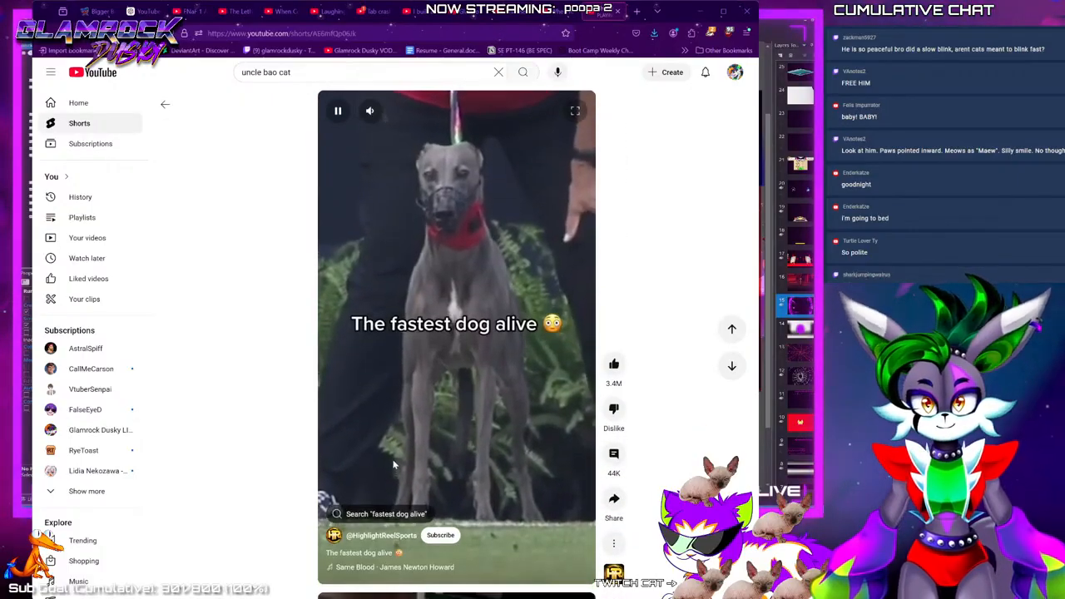
pyautogui.scroll(-1, 393, 463)
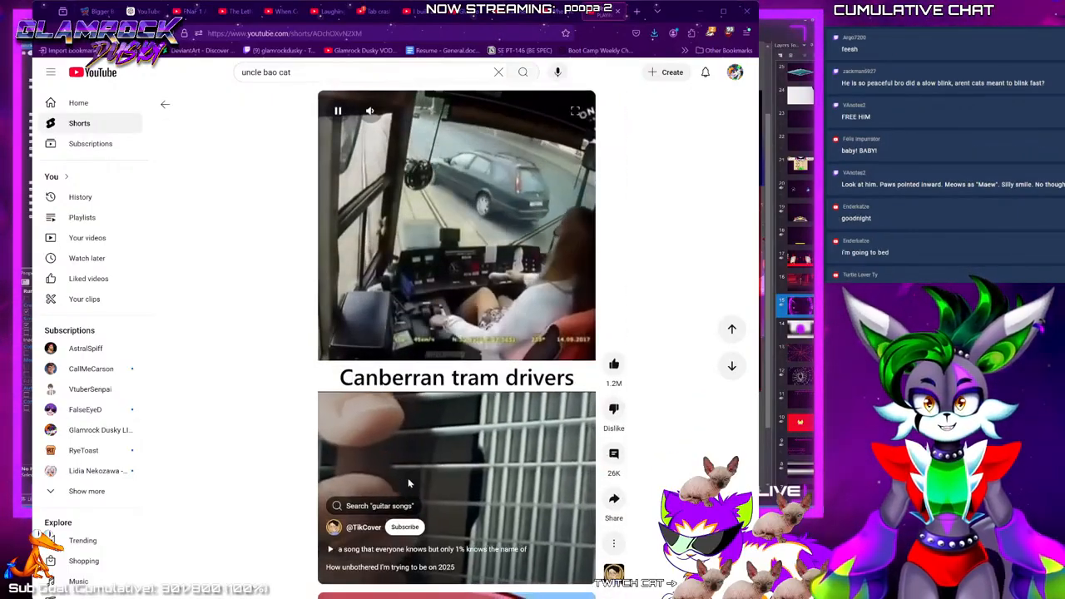
pyautogui.scroll(3, 408, 483)
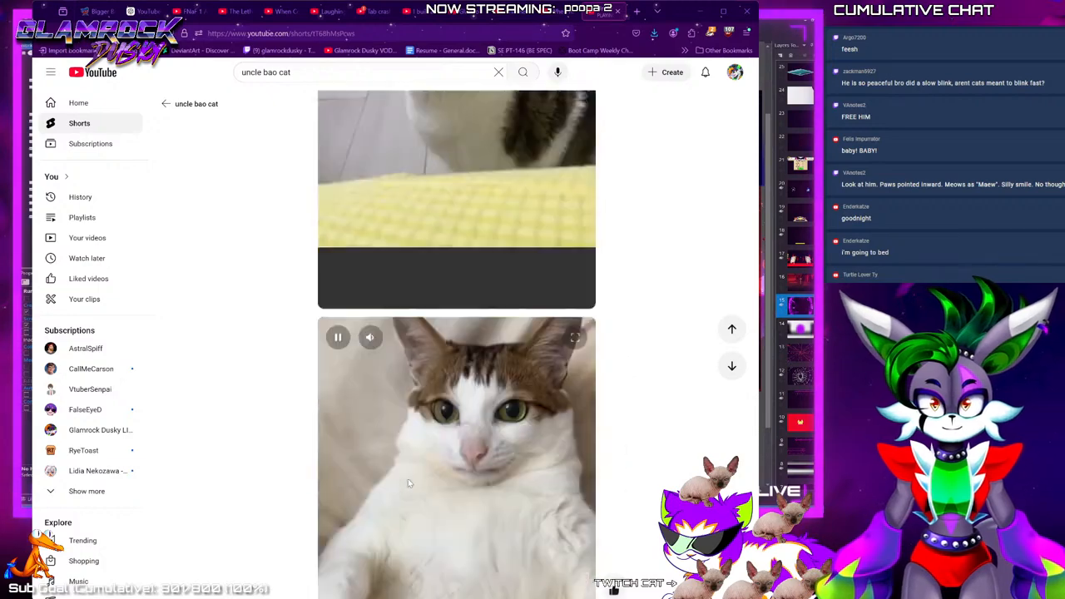
pyautogui.scroll(1, 407, 479)
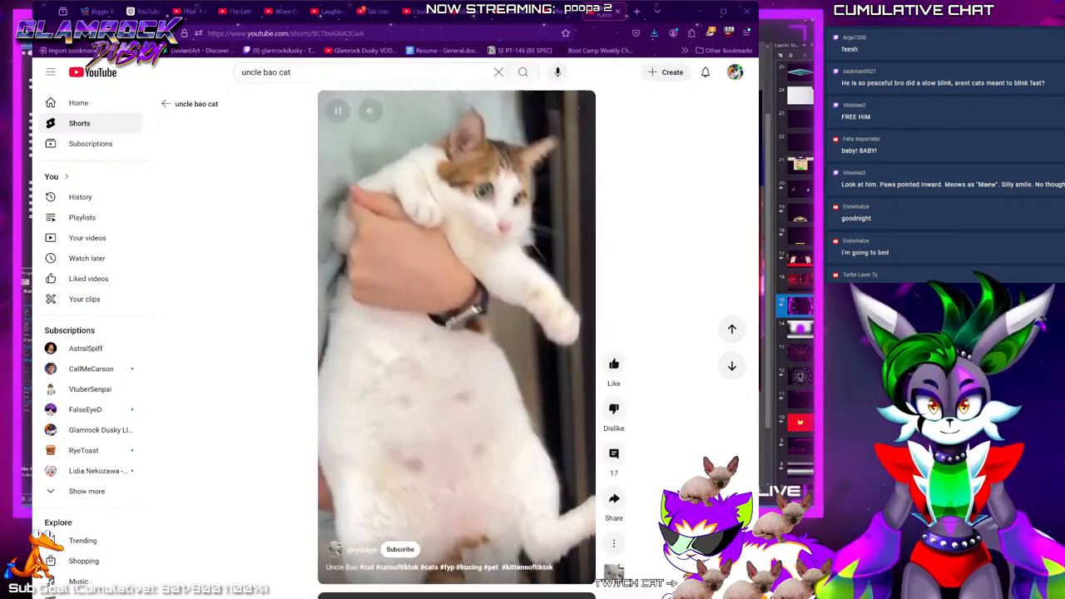
# Open the Shorts of the channel that posted the Uncle Bao clip and watch its other Uncle Bao videos
pyautogui.click(362, 550)
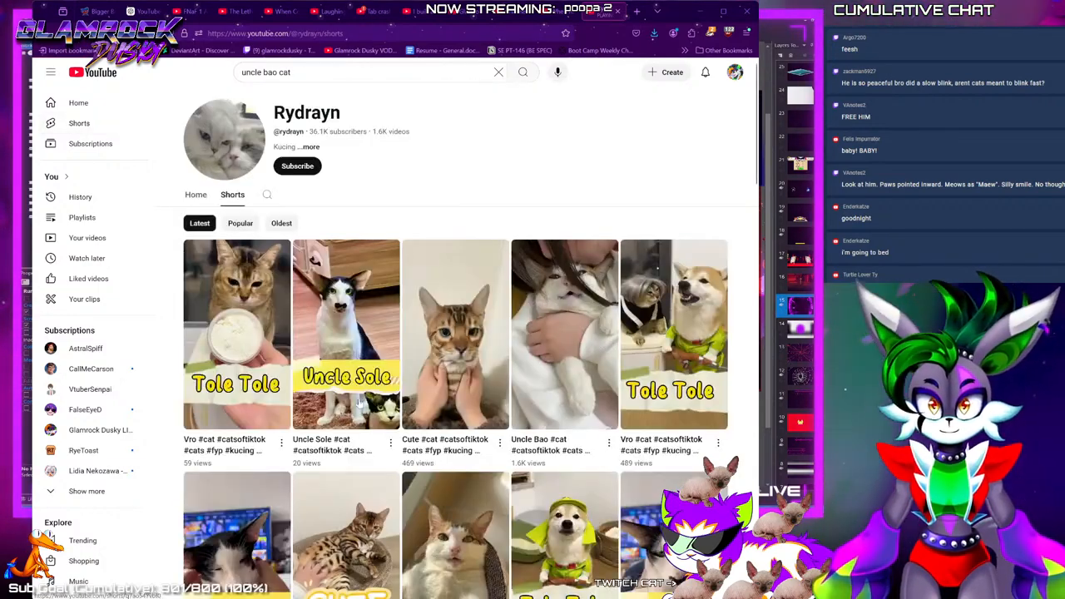
pyautogui.scroll(-2, 404, 454)
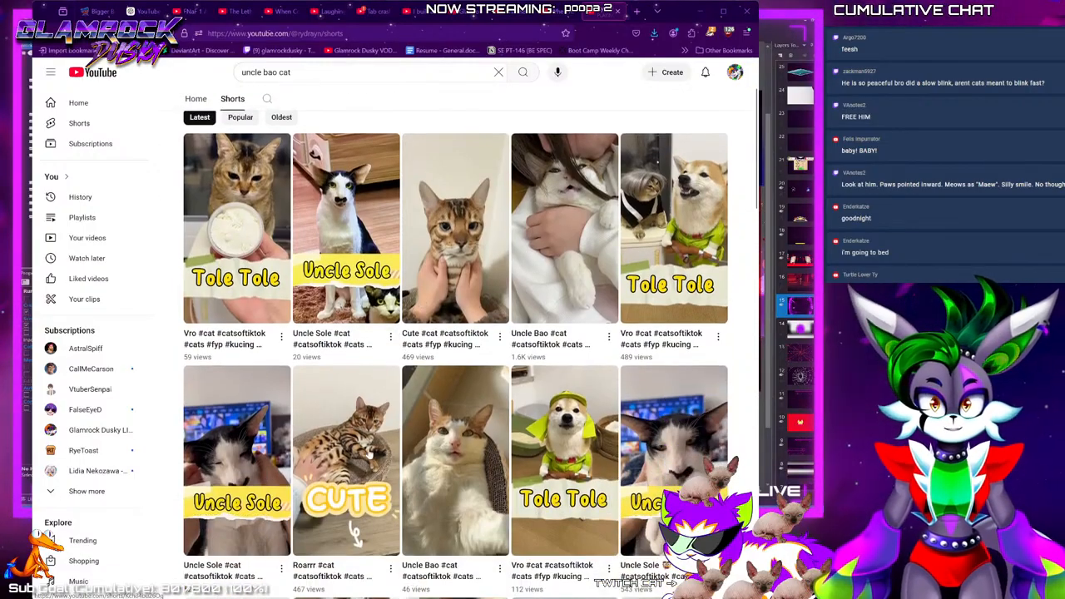
pyautogui.click(581, 247)
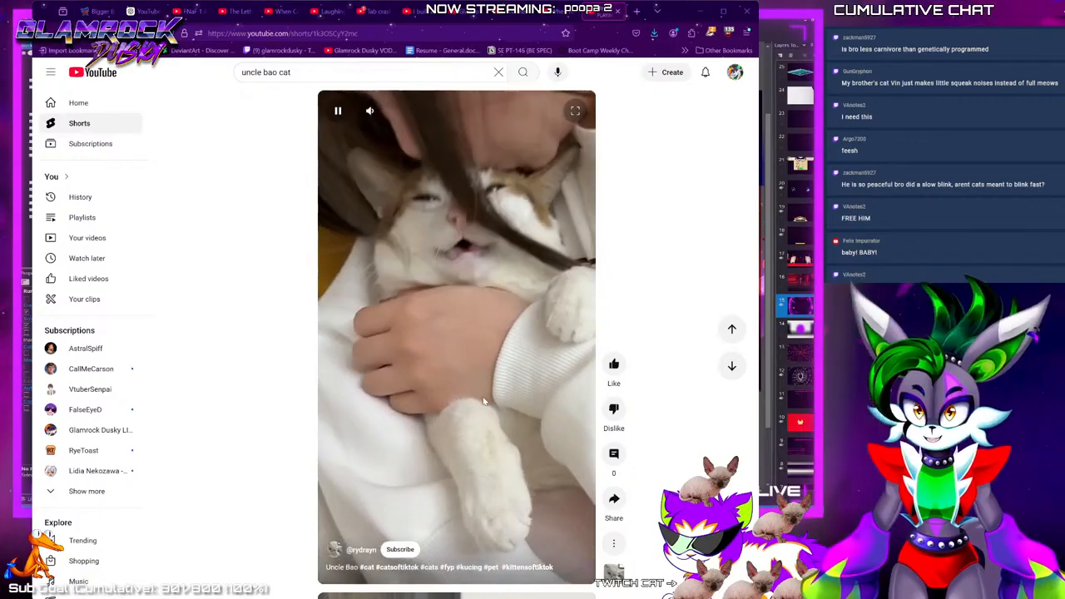
pyautogui.click(482, 397)
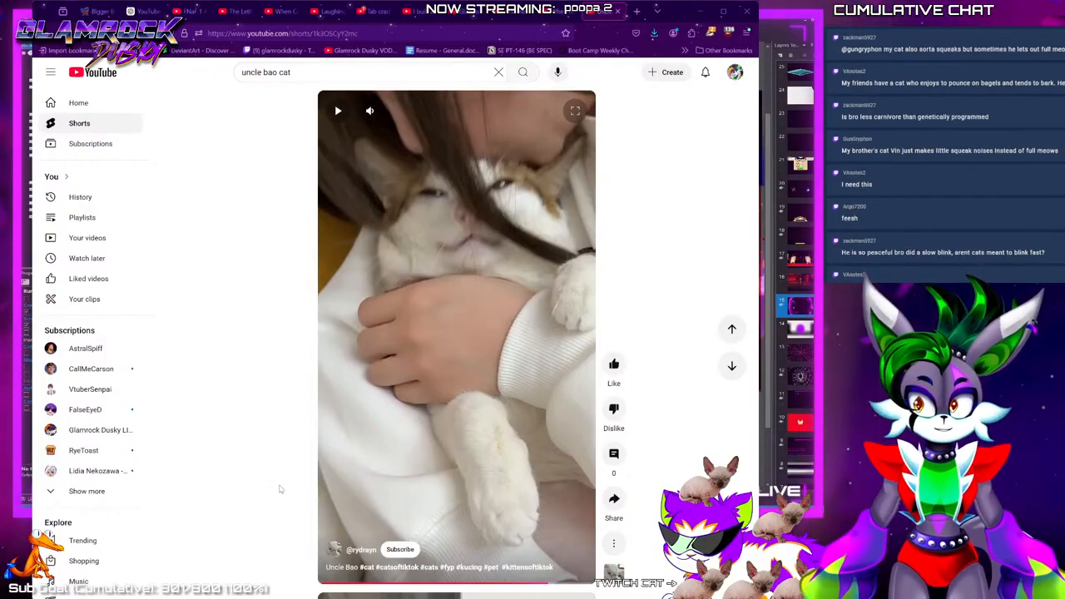
pyautogui.scroll(-1, 296, 499)
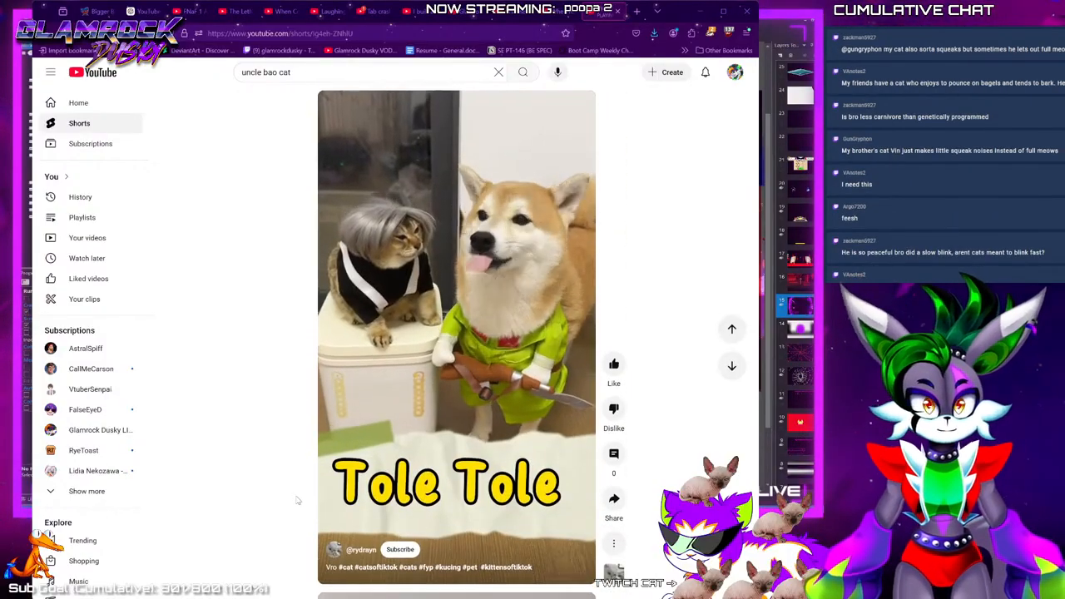
pyautogui.scroll(-1, 296, 500)
pyautogui.scroll(-1, 297, 500)
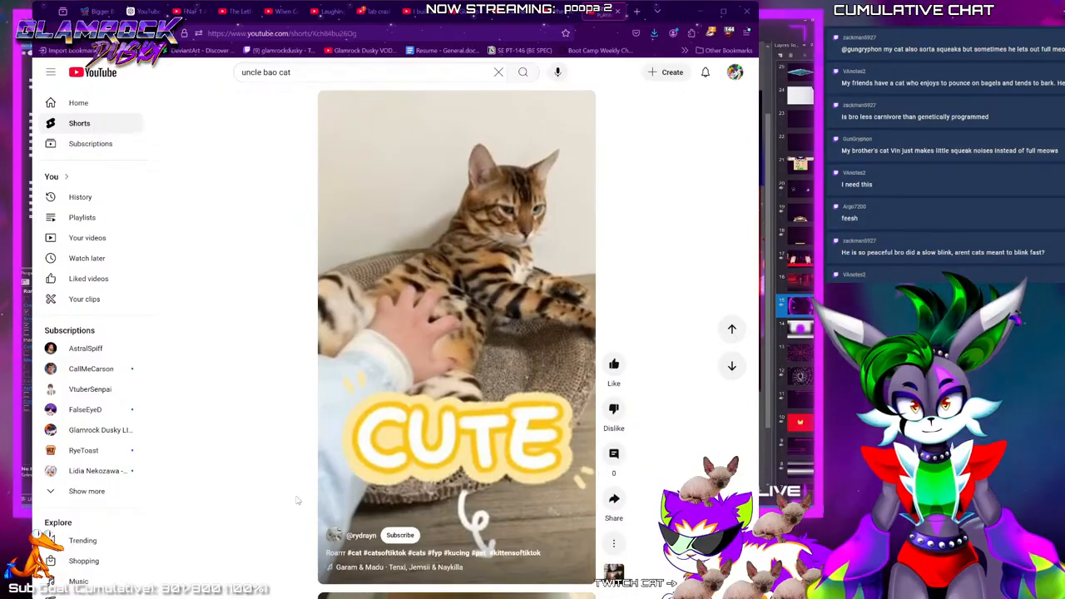
pyautogui.scroll(-1, 294, 500)
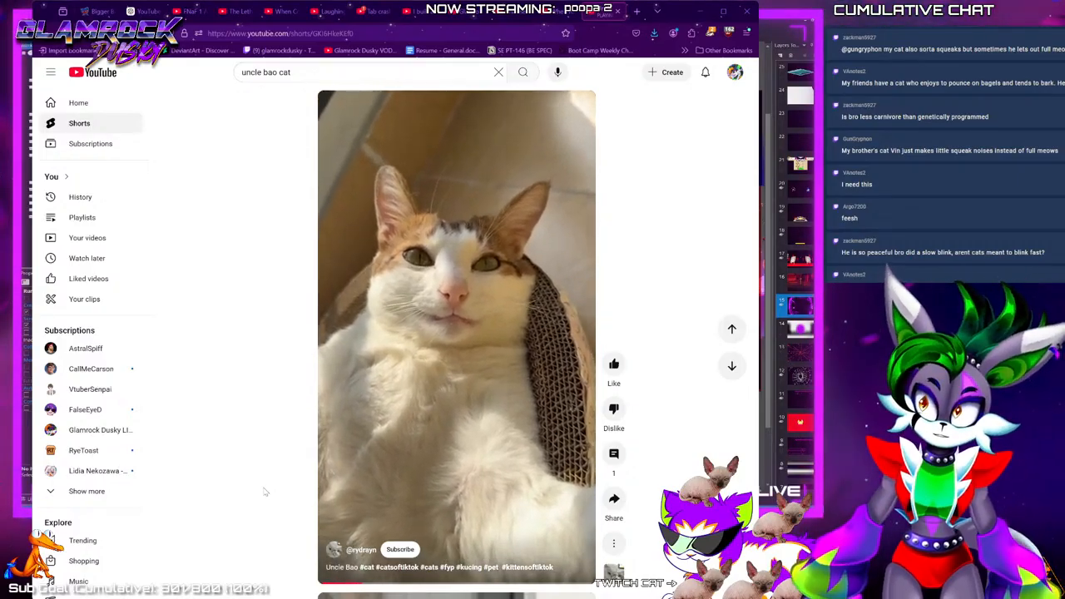
pyautogui.click(481, 369)
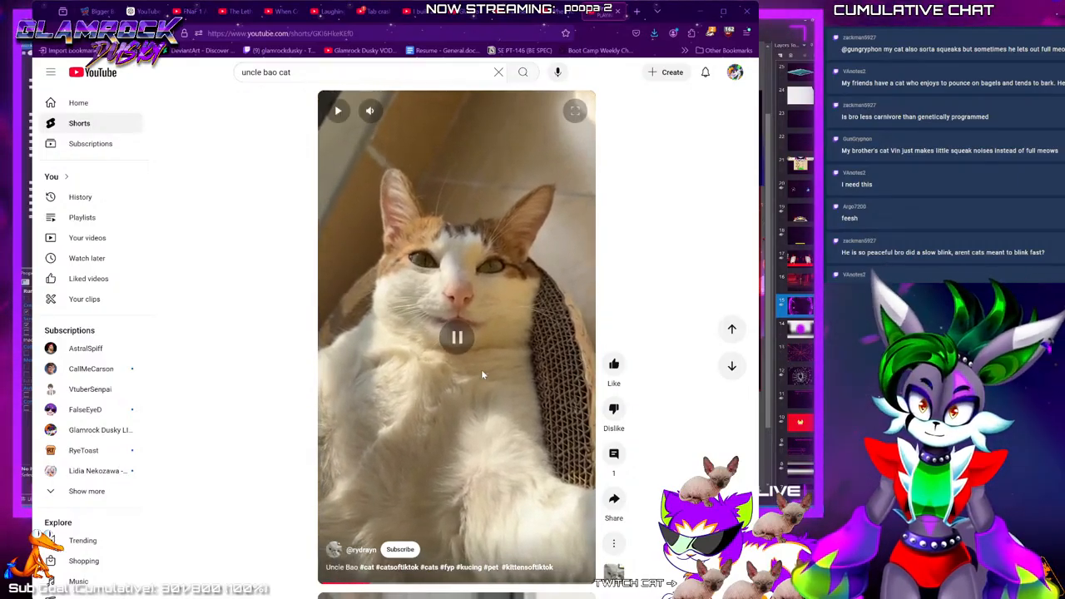
# Return to the cat sprite in the image editor and sample the light fur colour EACBA6 beside the bandana's lower edge for the brush
pyautogui.click(701, 12)
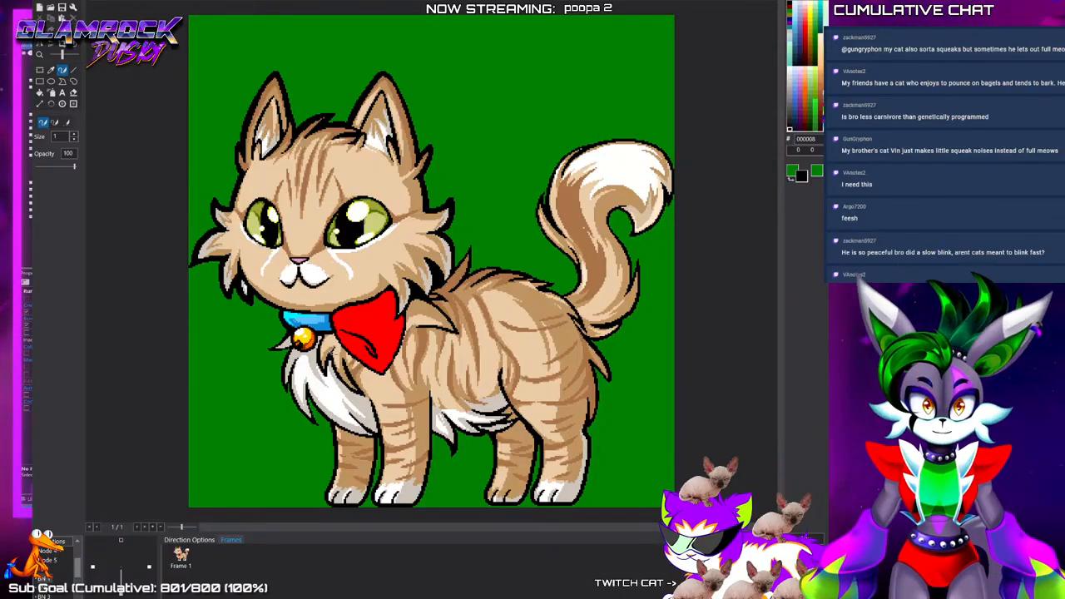
pyautogui.scroll(3, 422, 366)
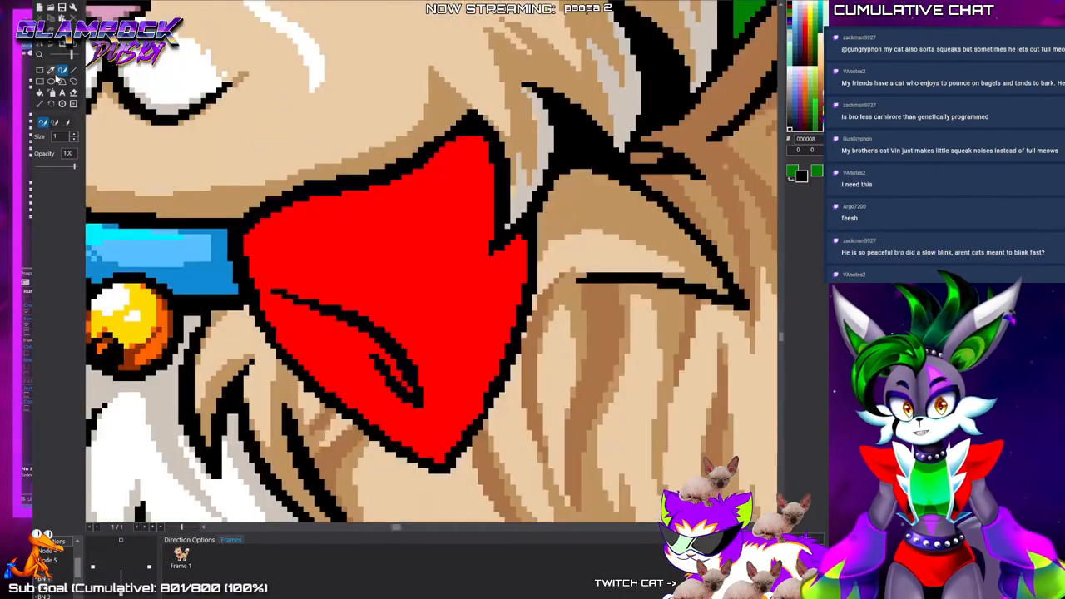
pyautogui.scroll(1, 283, 366)
pyautogui.click(321, 390)
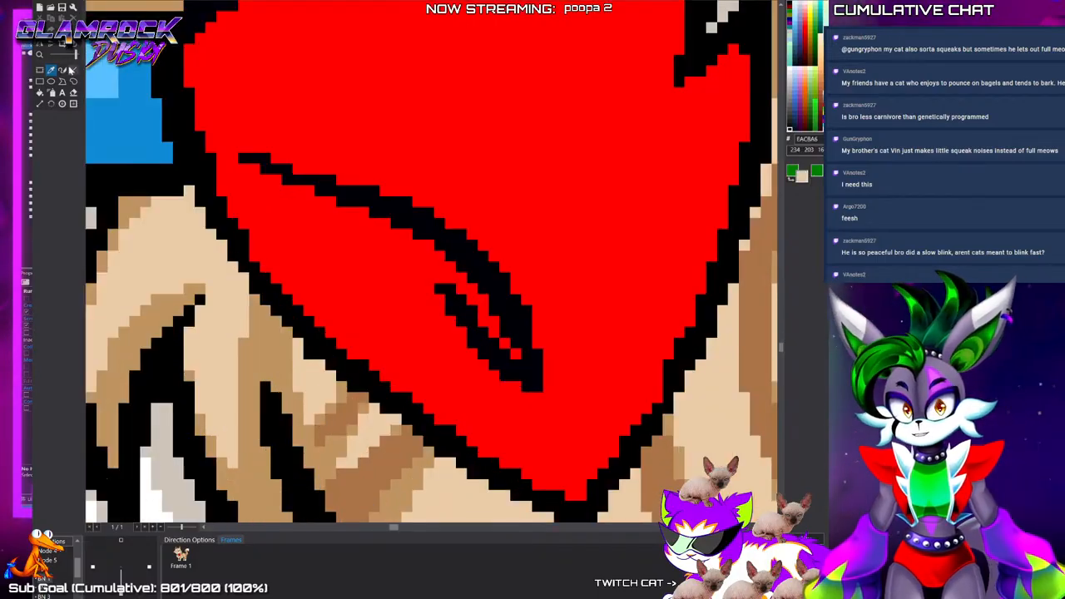
pyautogui.click(63, 70)
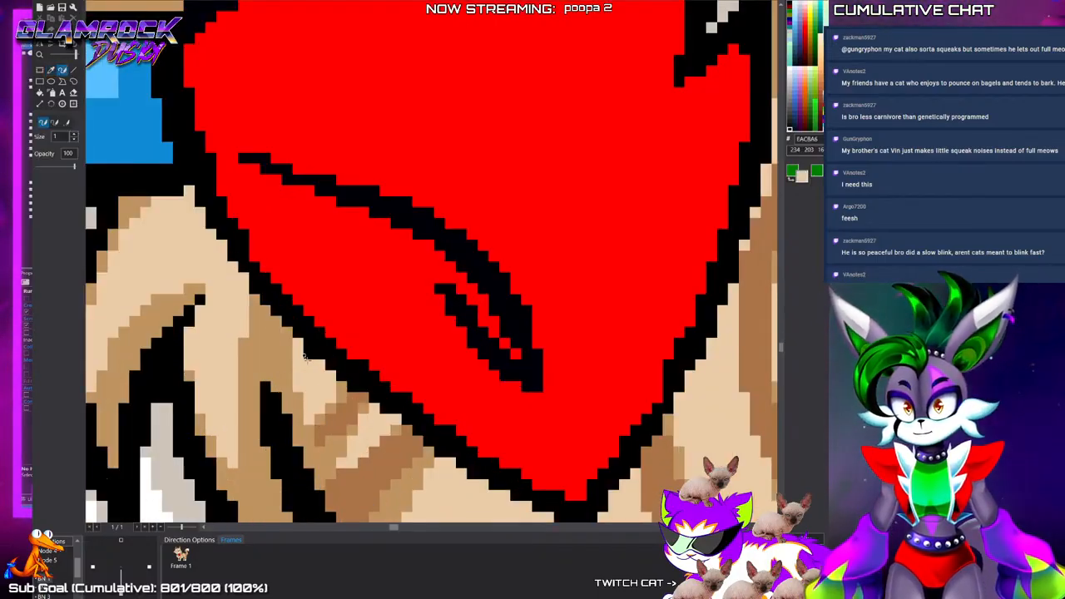
pyautogui.scroll(-2, 306, 359)
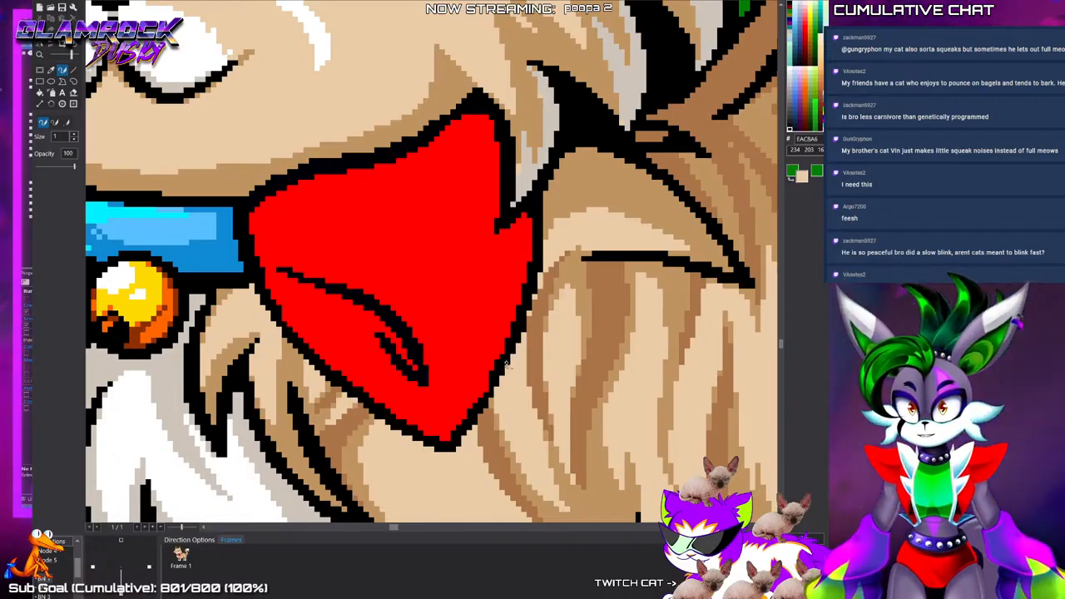
# Sample the bandana red, darken it to B30000 and draw the shadow's upper boundary from the fold's tip up to the top outline
pyautogui.click(52, 71)
pyautogui.click(374, 240)
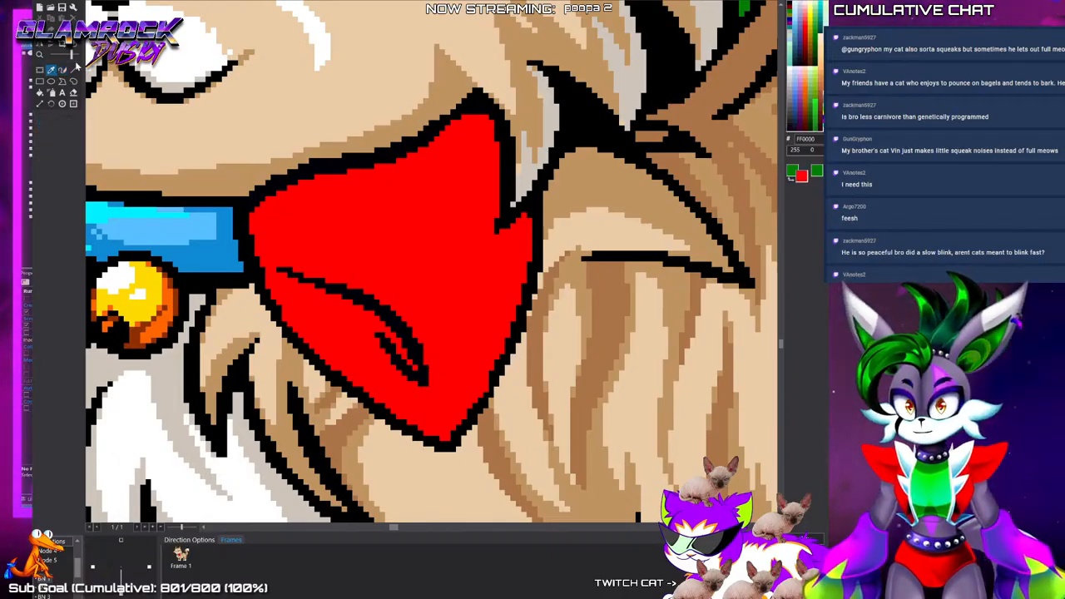
pyautogui.click(63, 71)
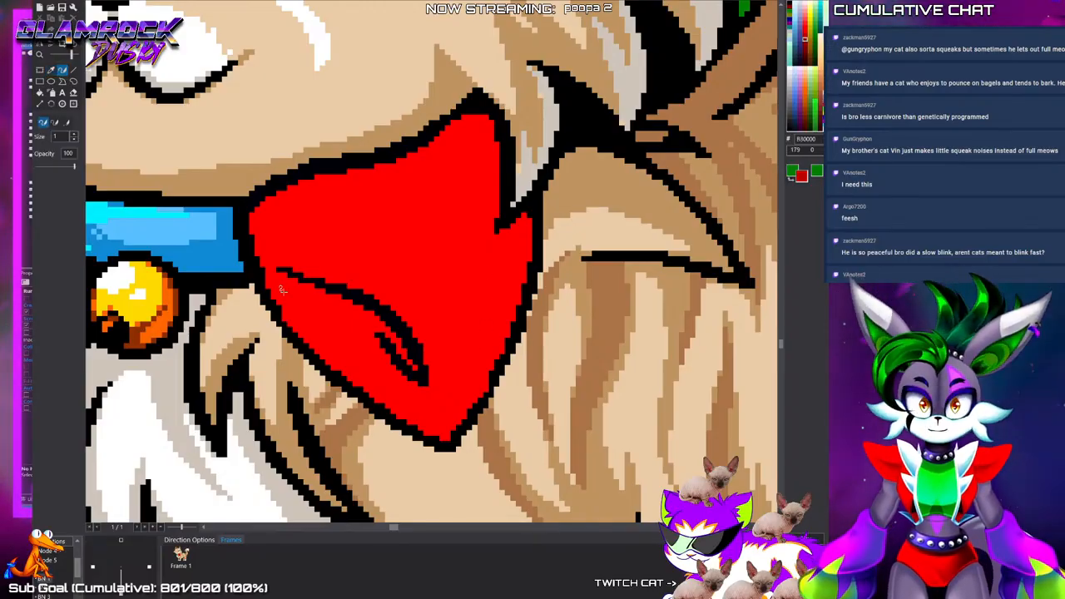
pyautogui.scroll(2, 300, 291)
pyautogui.moveTo(550, 408)
pyautogui.mouseDown()
pyautogui.moveTo(528, 309)
pyautogui.moveTo(391, 175)
pyautogui.mouseUp()
pyautogui.moveTo(343, 150); pyautogui.dragTo(444, 58)
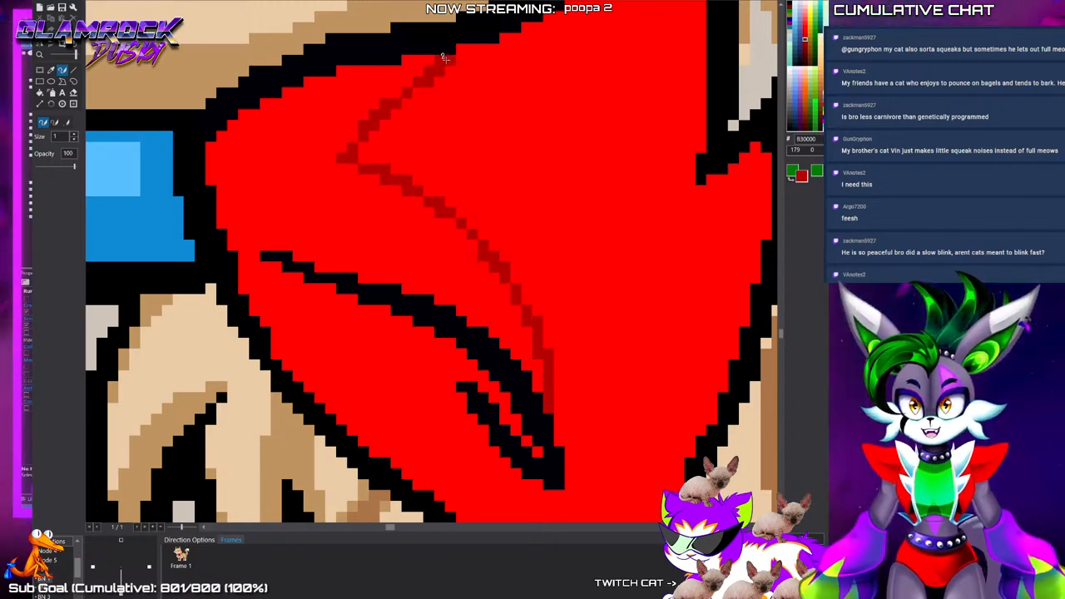
# Draw the shadow's lower boundary from the hooked fold stroke to the bandana's tip, and fill the enclosed area with dark red B30000
pyautogui.scroll(-2, 445, 337)
pyautogui.scroll(2, 415, 231)
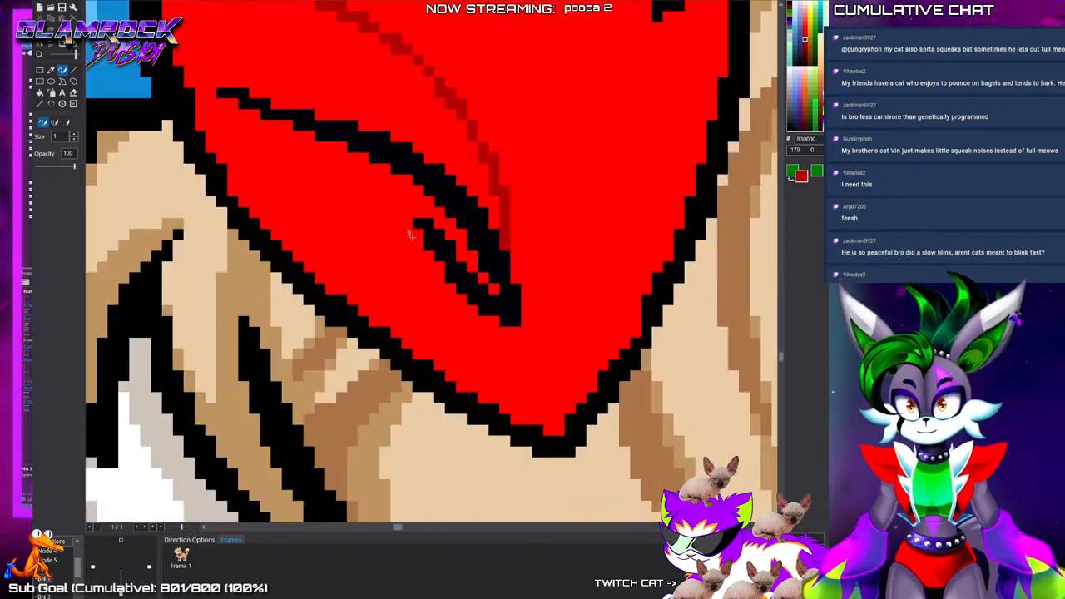
pyautogui.moveTo(408, 217)
pyautogui.mouseDown()
pyautogui.moveTo(351, 184)
pyautogui.moveTo(477, 392)
pyautogui.moveTo(538, 426)
pyautogui.mouseUp()
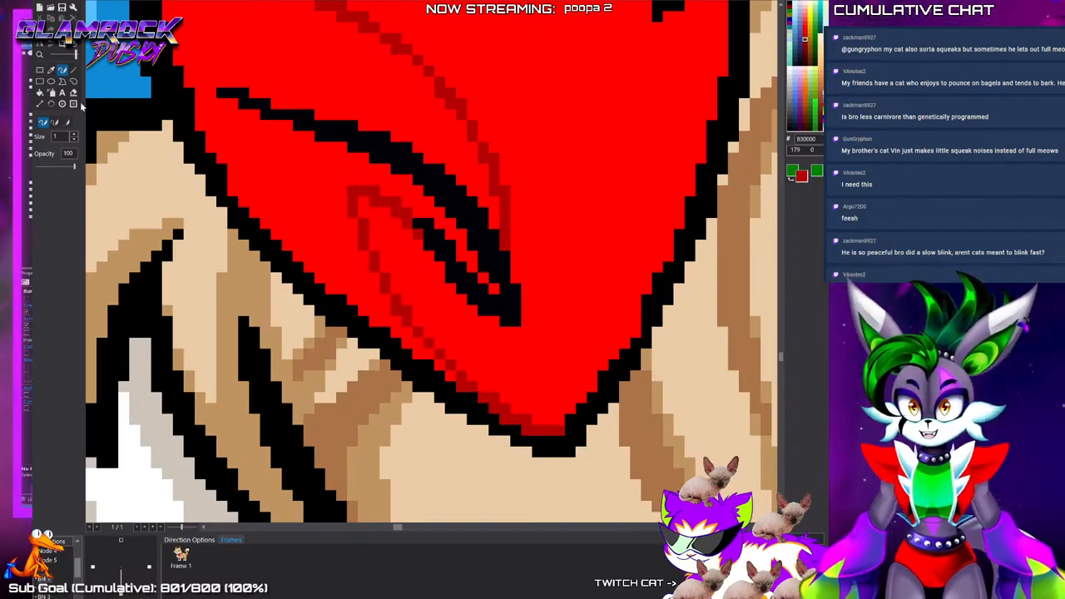
pyautogui.click(40, 93)
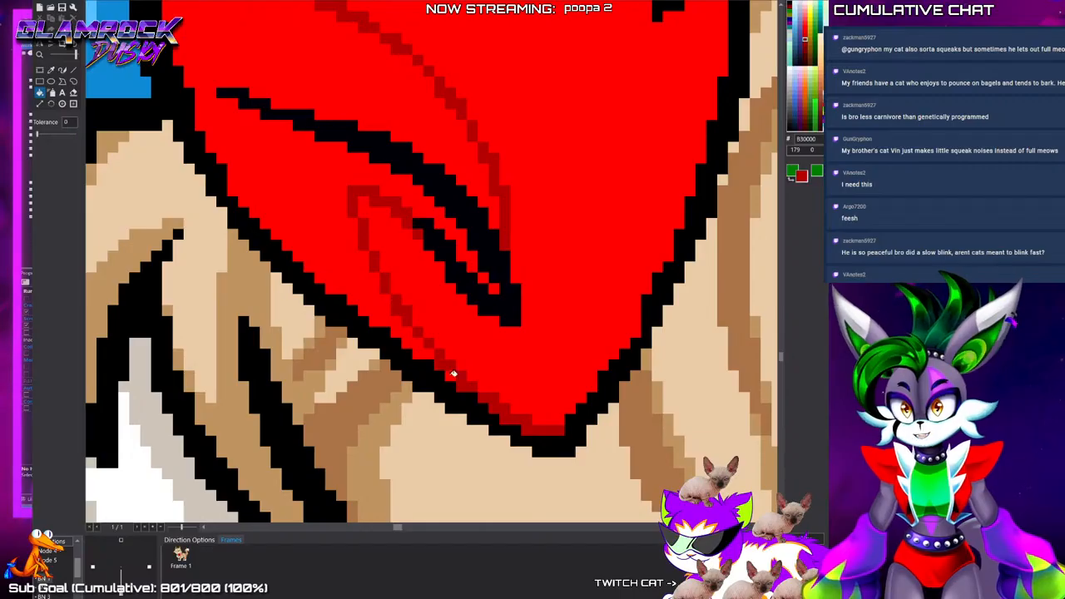
pyautogui.click(418, 340)
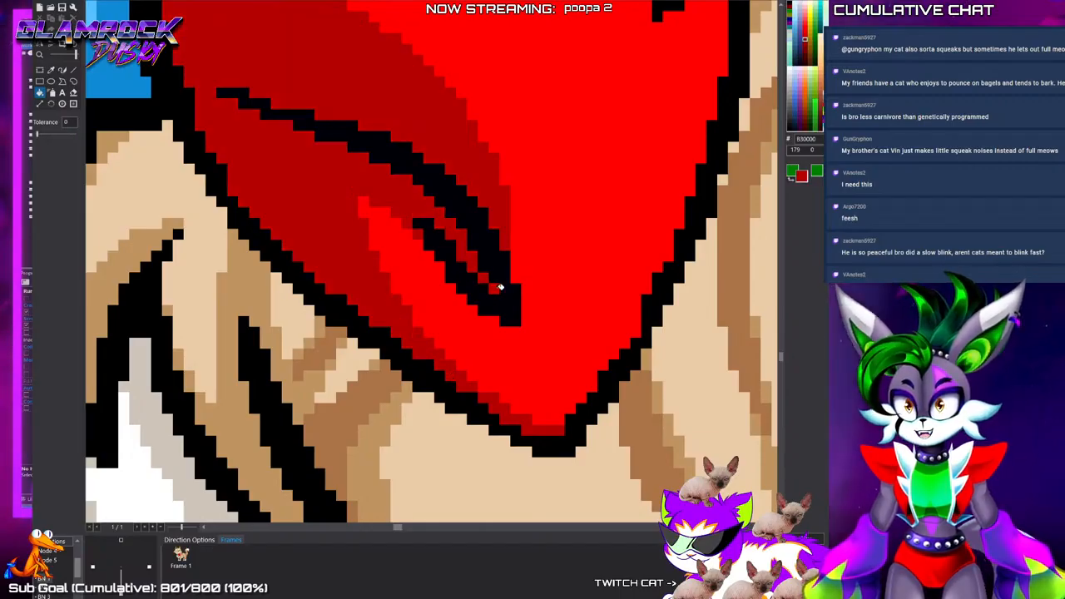
# Draw a shadow boundary just inside the bandana's top outline up to its upper peak and fill the enclosed strip with dark red B30000
pyautogui.scroll(-3, 500, 288)
pyautogui.scroll(3, 531, 334)
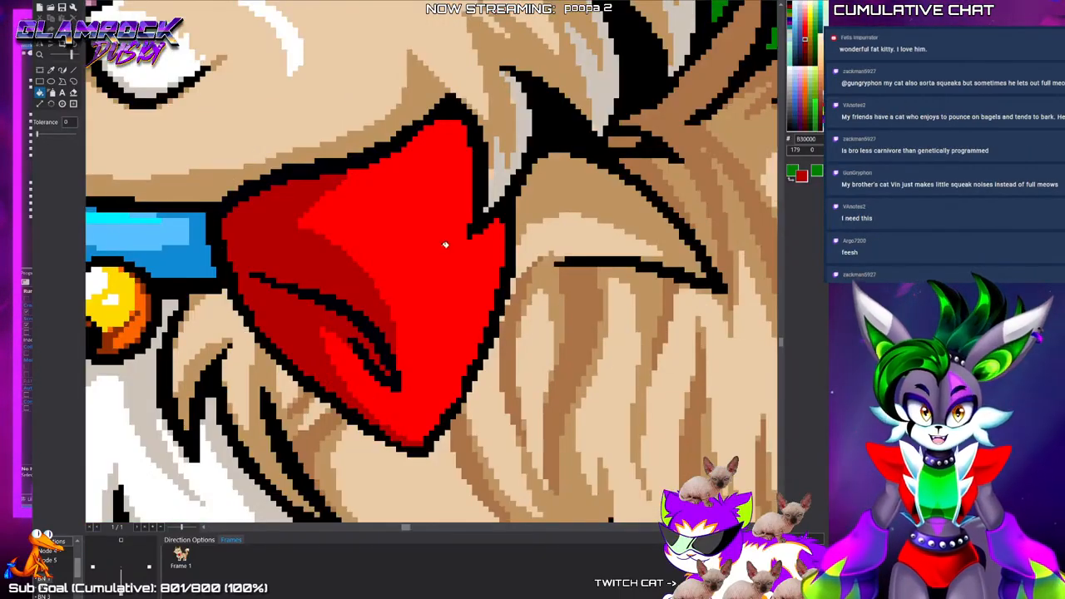
pyautogui.scroll(2, 263, 184)
pyautogui.click(61, 70)
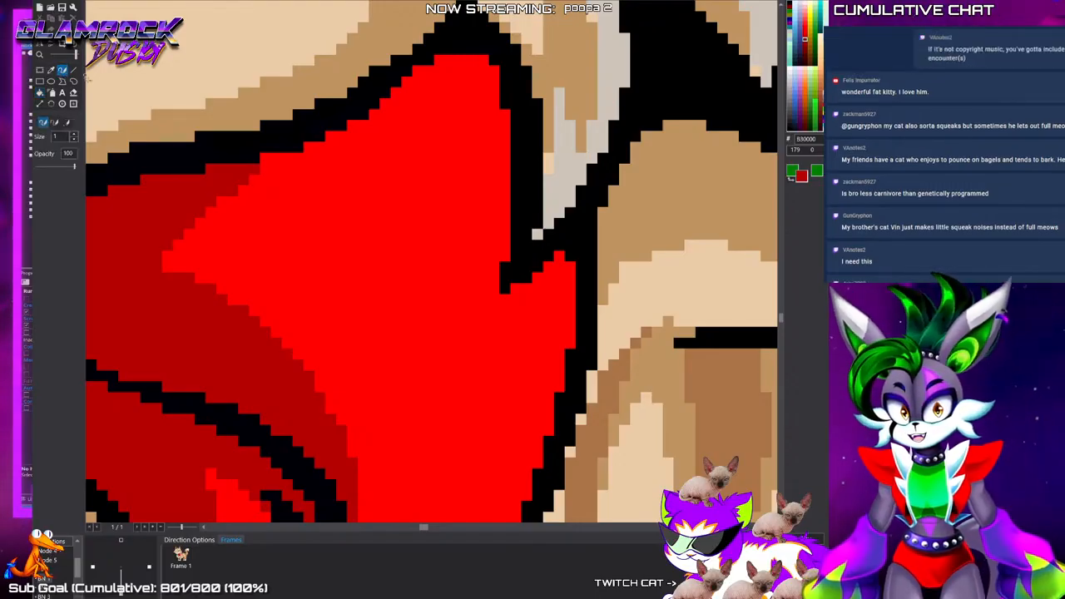
pyautogui.moveTo(481, 60)
pyautogui.mouseDown()
pyautogui.moveTo(333, 172)
pyautogui.moveTo(209, 196)
pyautogui.mouseUp()
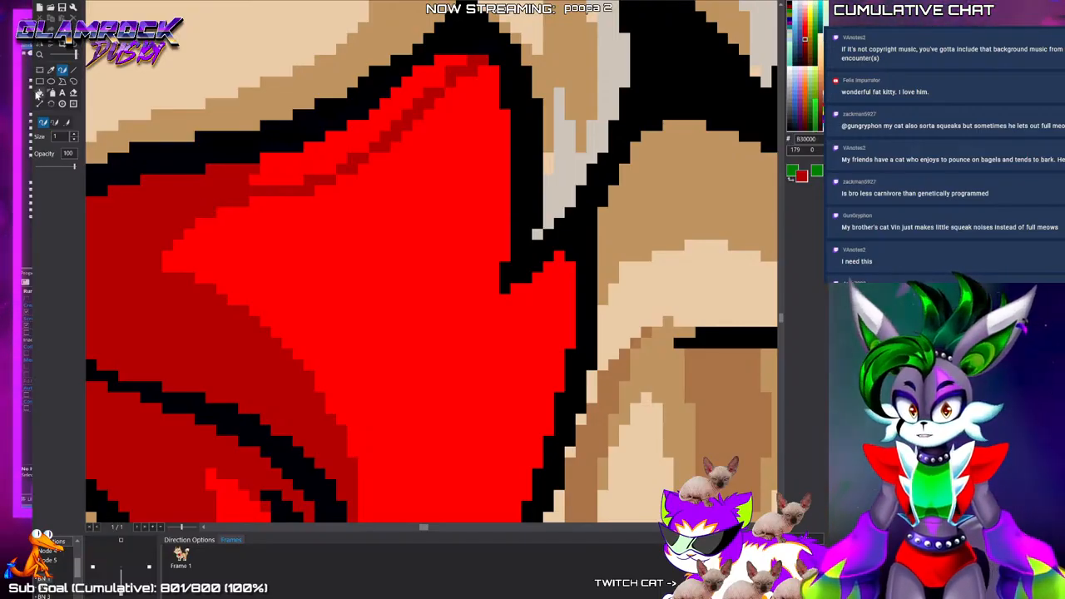
pyautogui.click(39, 93)
pyautogui.click(305, 161)
# Draw dark red shading down from the bandana's upper peak to the notch, and curve it from beneath the notch down the outer edge
pyautogui.click(62, 71)
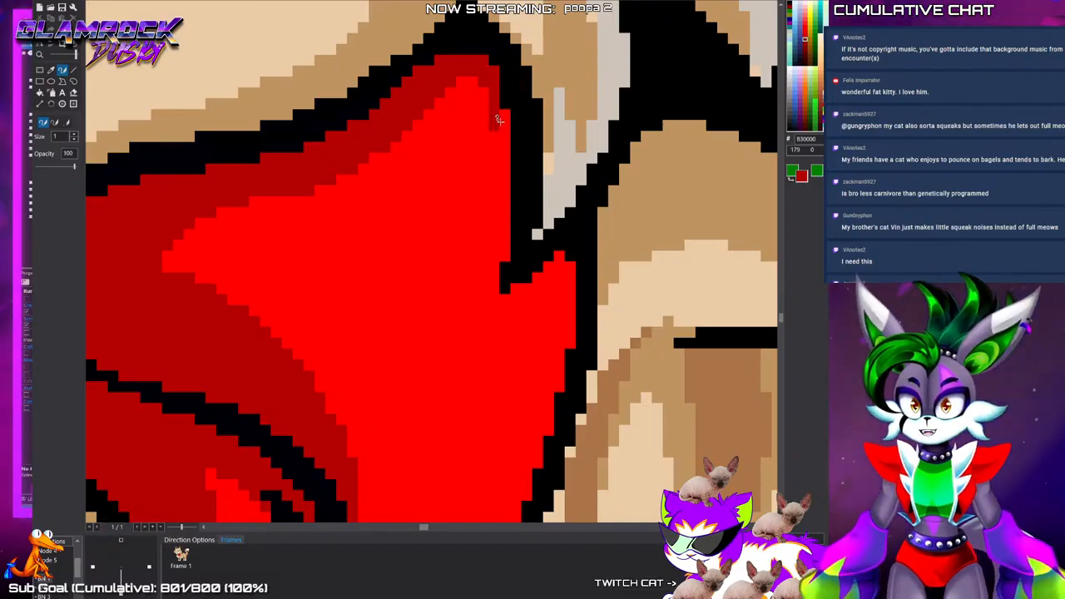
pyautogui.moveTo(500, 107); pyautogui.dragTo(504, 165)
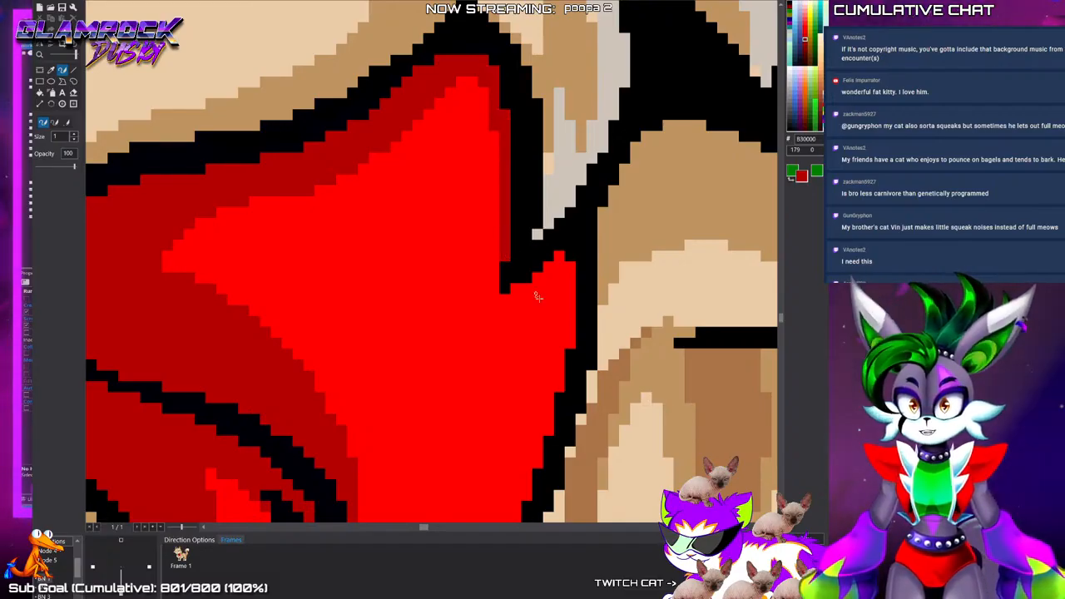
pyautogui.moveTo(511, 286); pyautogui.dragTo(561, 317)
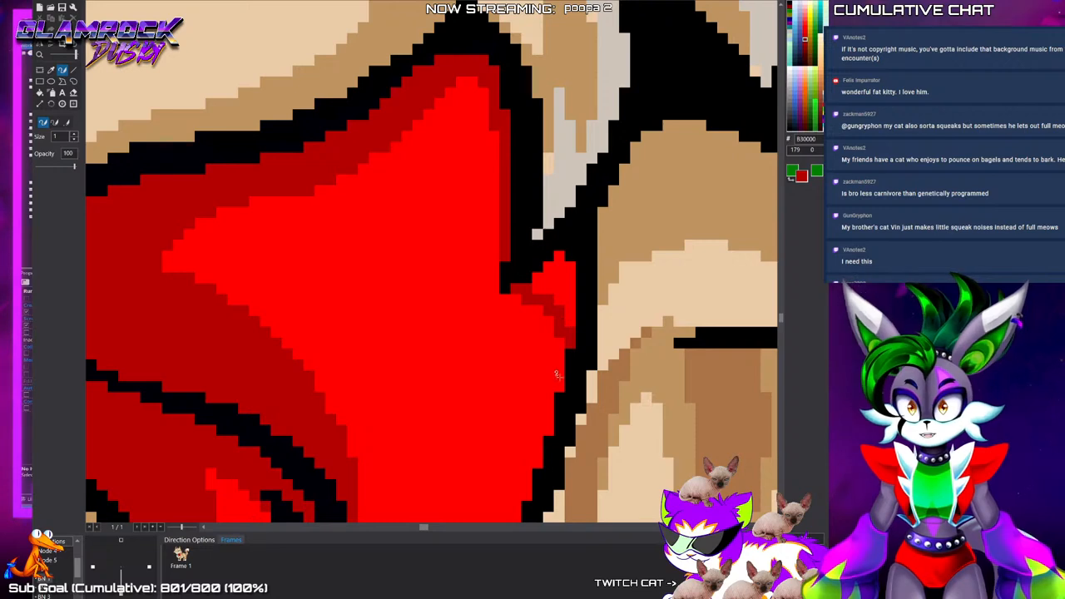
pyautogui.moveTo(559, 377); pyautogui.dragTo(560, 345)
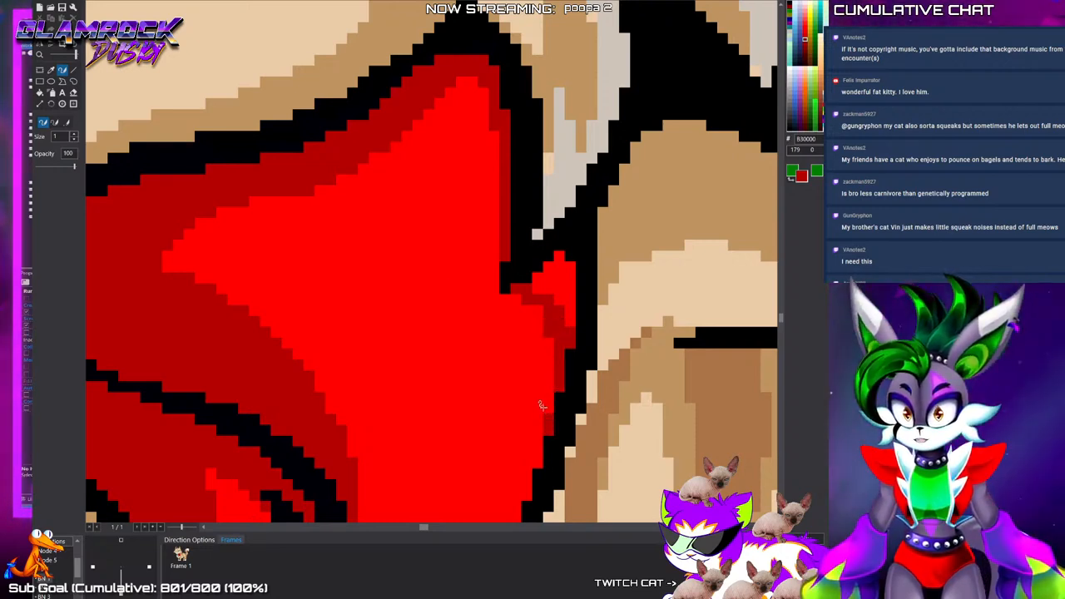
# Shade the bandana's lower outer edge in dark red, connecting the bottom tip to the shading beneath the notch
pyautogui.scroll(-5, 516, 325)
pyautogui.scroll(5, 404, 369)
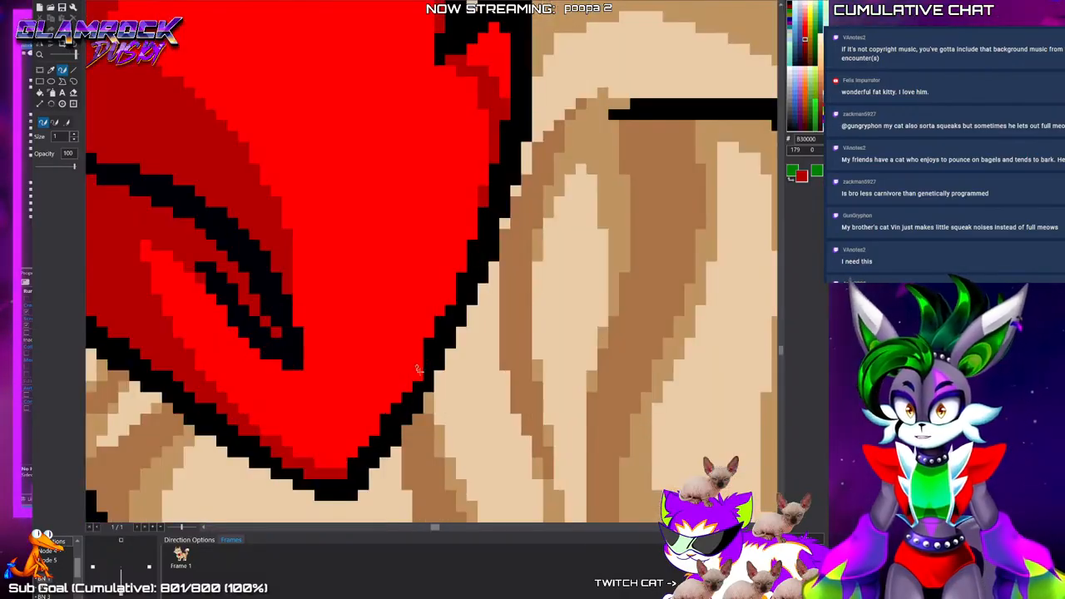
pyautogui.moveTo(405, 369)
pyautogui.mouseDown()
pyautogui.moveTo(321, 463)
pyautogui.moveTo(367, 427)
pyautogui.mouseUp()
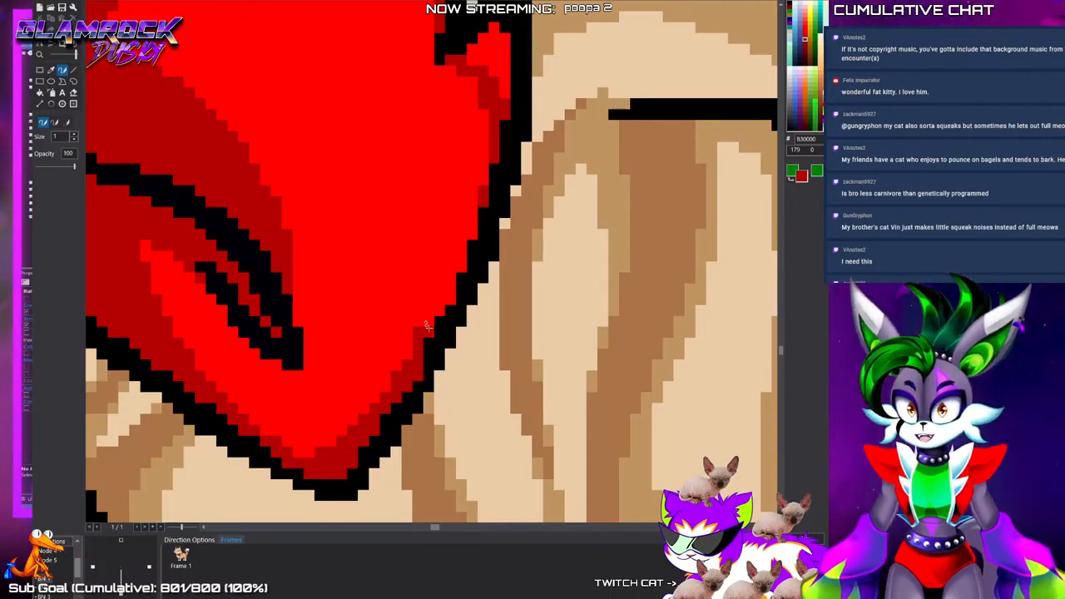
pyautogui.moveTo(423, 333); pyautogui.dragTo(448, 267)
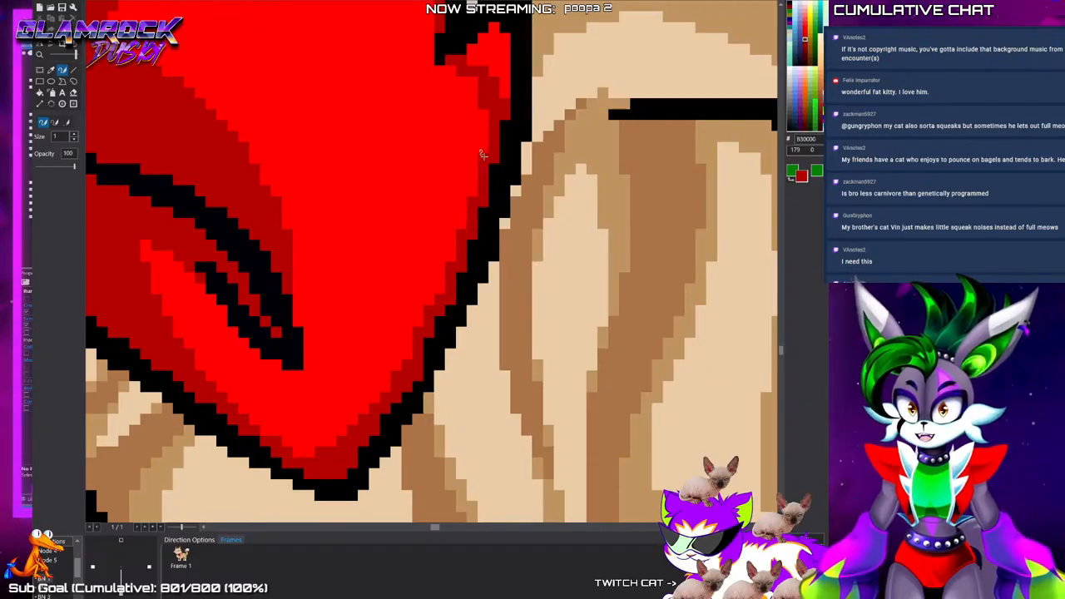
# Fill the enclosed bright red corner beside the notch with dark red B30000
pyautogui.scroll(-2, 484, 155)
pyautogui.click(40, 93)
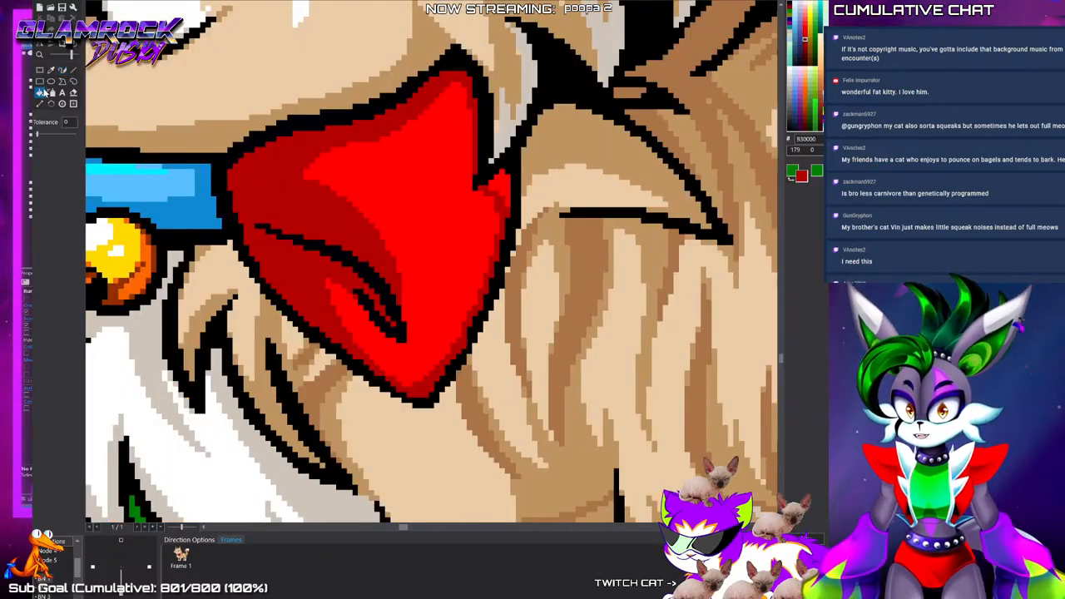
pyautogui.click(498, 184)
# Add dark red shading beneath the tip of the hooked fold, and extend the shadow downward below the notch
pyautogui.click(62, 71)
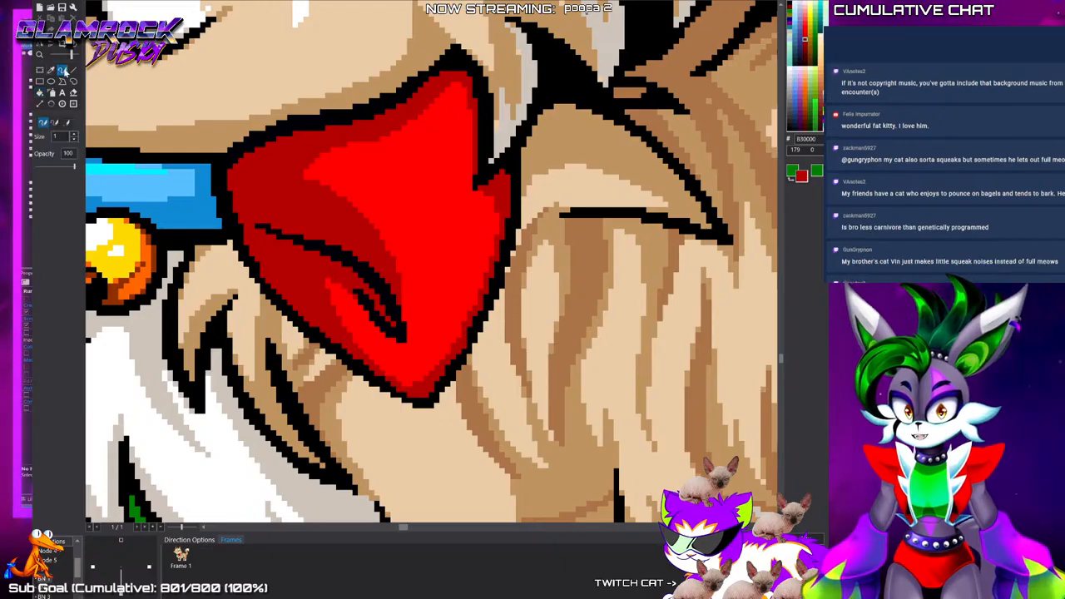
pyautogui.scroll(2, 398, 266)
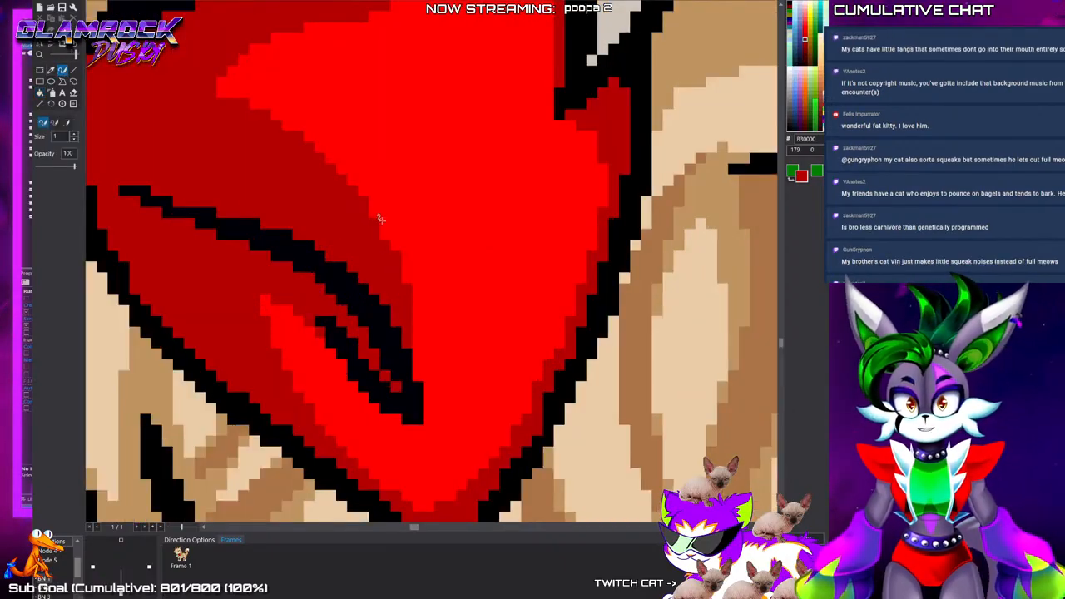
pyautogui.scroll(-2, 469, 231)
pyautogui.scroll(2, 408, 369)
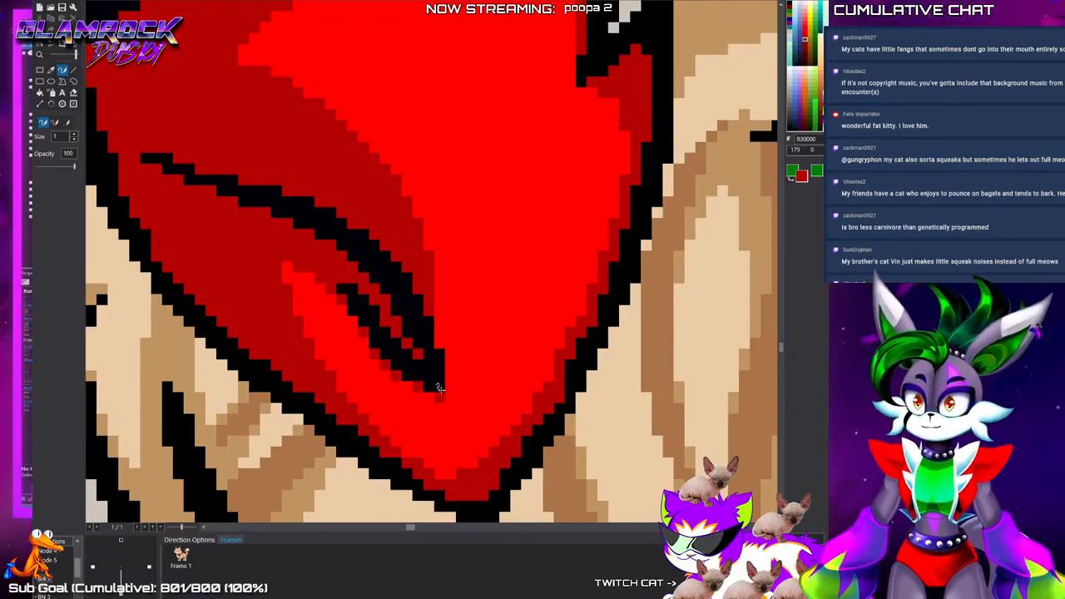
pyautogui.scroll(-2, 496, 309)
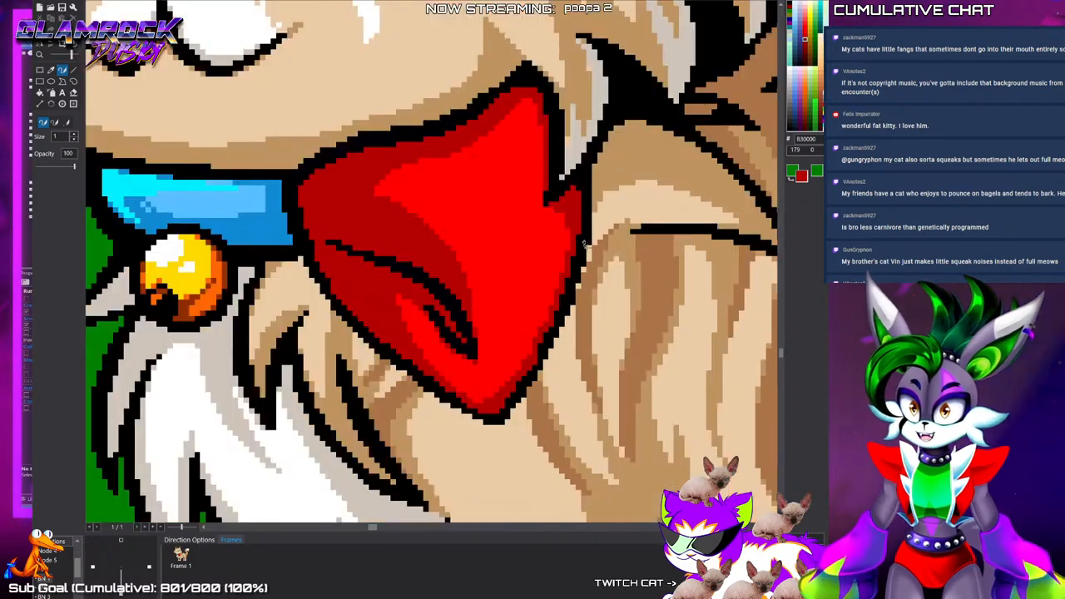
pyautogui.scroll(2, 573, 170)
pyautogui.moveTo(526, 251); pyautogui.dragTo(527, 287)
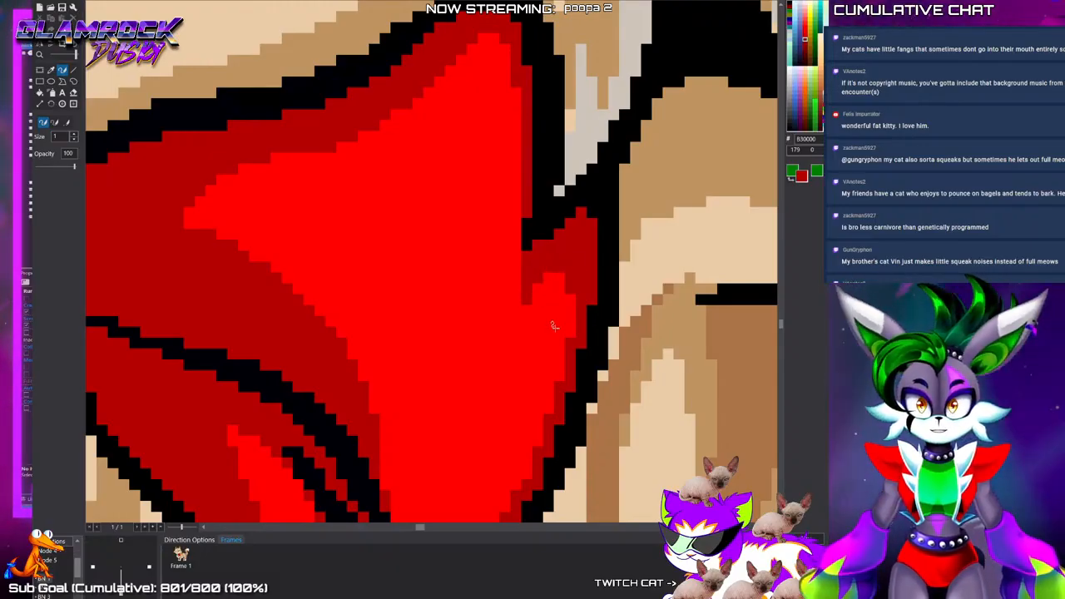
# Switch the brush to bright red FF0000 and paint over the thin dark red line running down to the notch
pyautogui.scroll(-3, 552, 316)
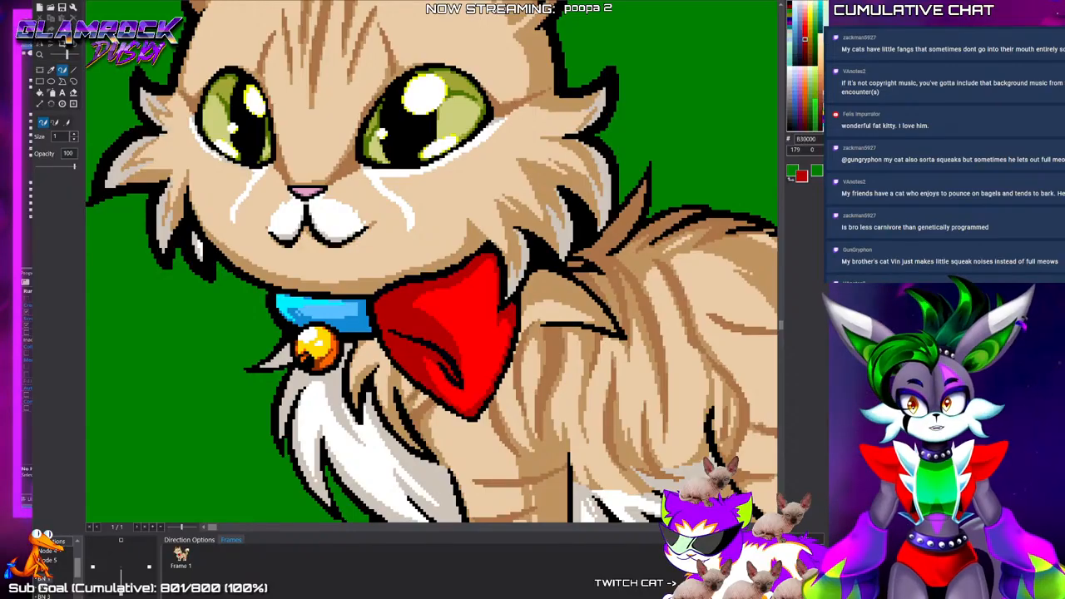
pyautogui.click(794, 114)
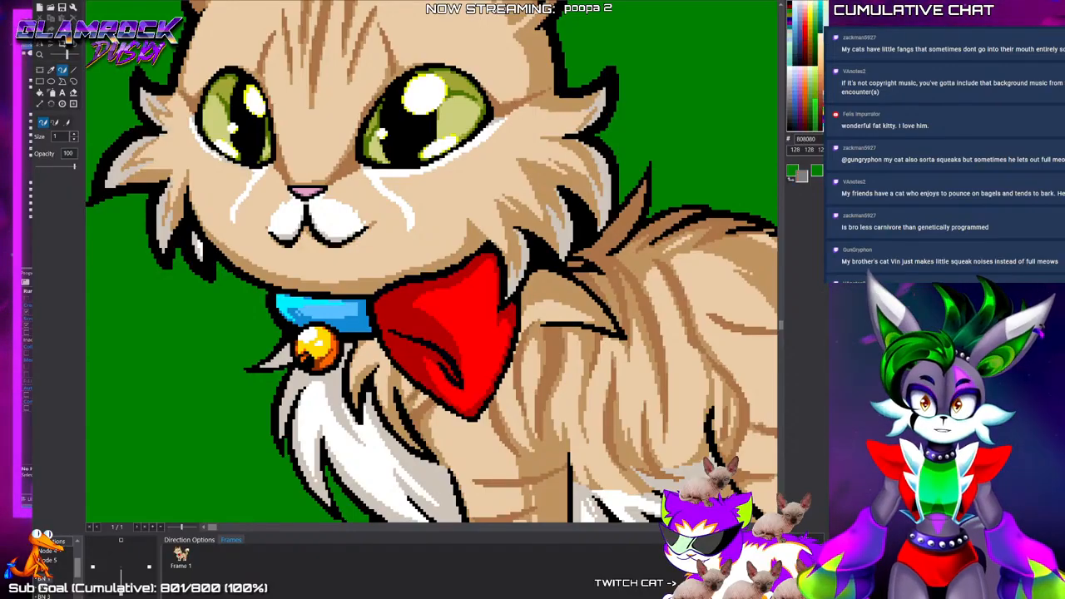
pyautogui.scroll(3, 532, 208)
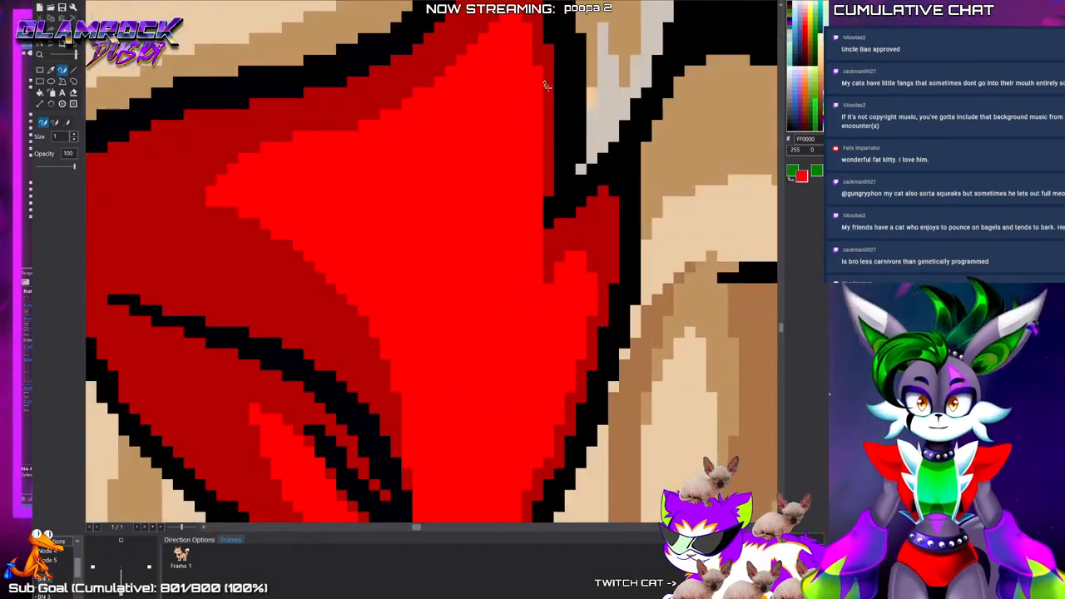
pyautogui.moveTo(548, 92); pyautogui.dragTo(549, 189)
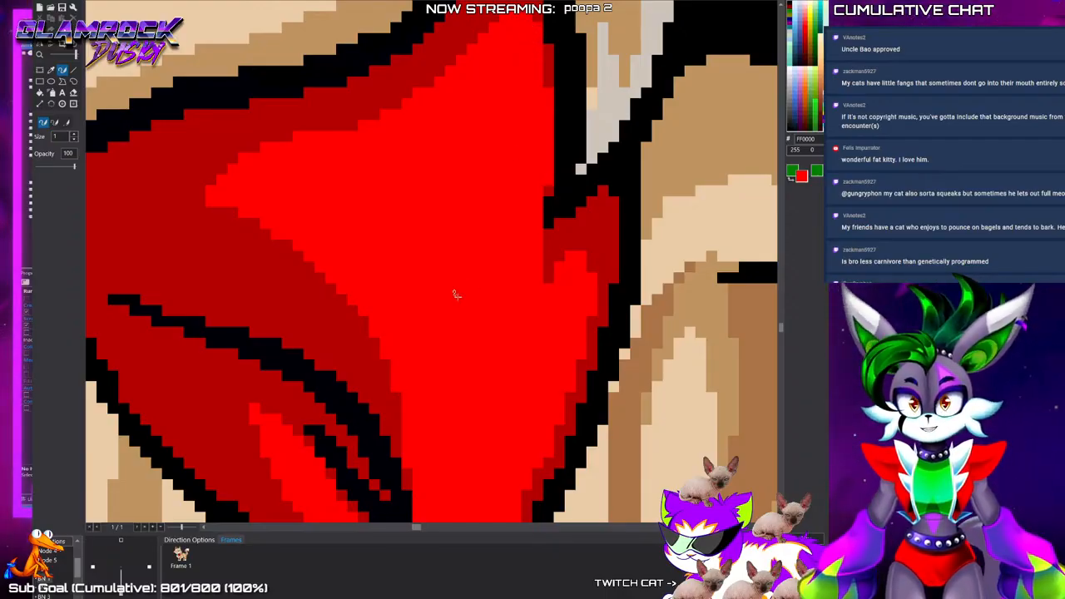
# Set the colour to light pink FF9797 and draw two slanted highlight stripes across the bandana's upper bright red area
pyautogui.scroll(-2, 456, 295)
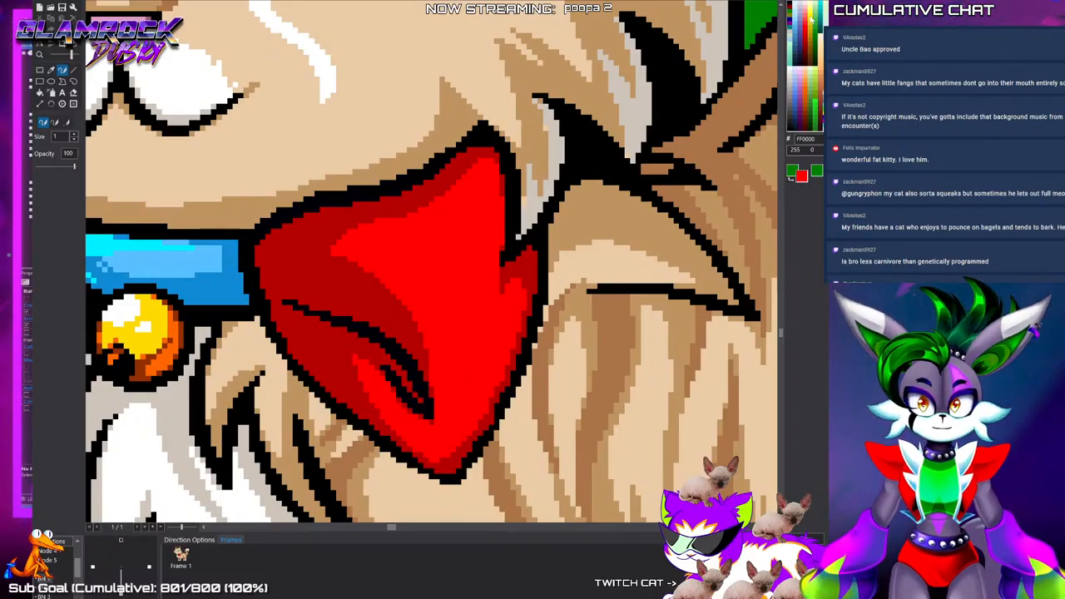
pyautogui.scroll(2, 396, 288)
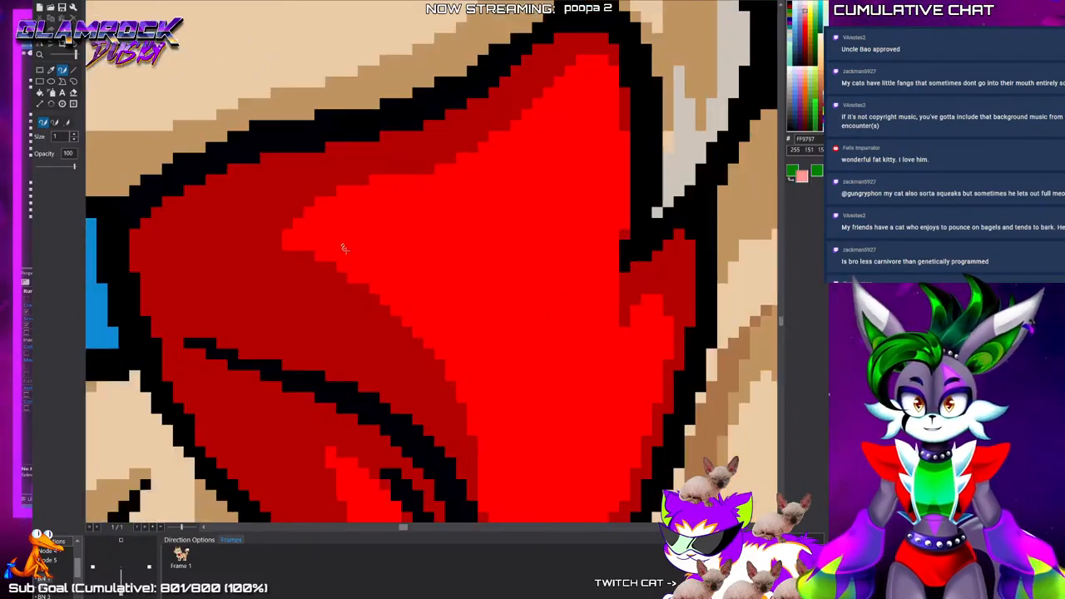
pyautogui.moveTo(320, 213); pyautogui.dragTo(613, 277)
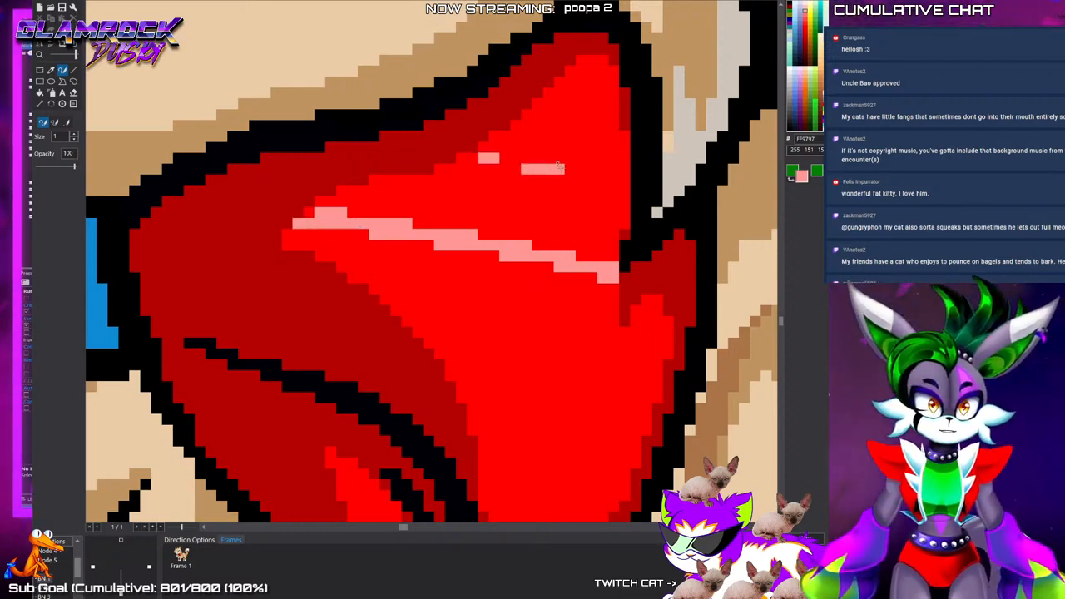
pyautogui.moveTo(559, 165); pyautogui.dragTo(619, 188)
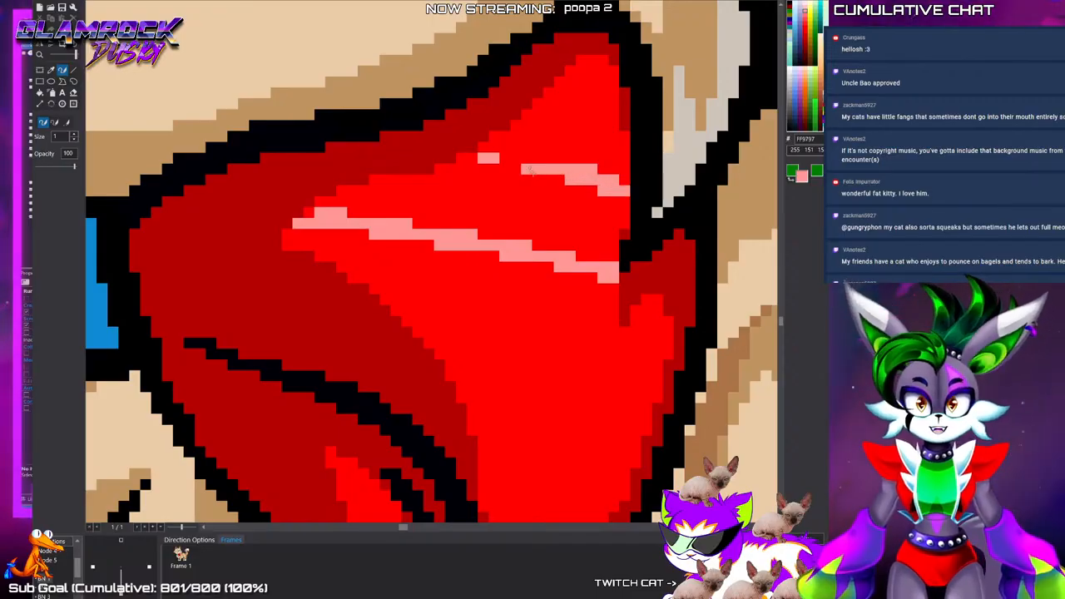
pyautogui.moveTo(525, 169); pyautogui.dragTo(468, 154)
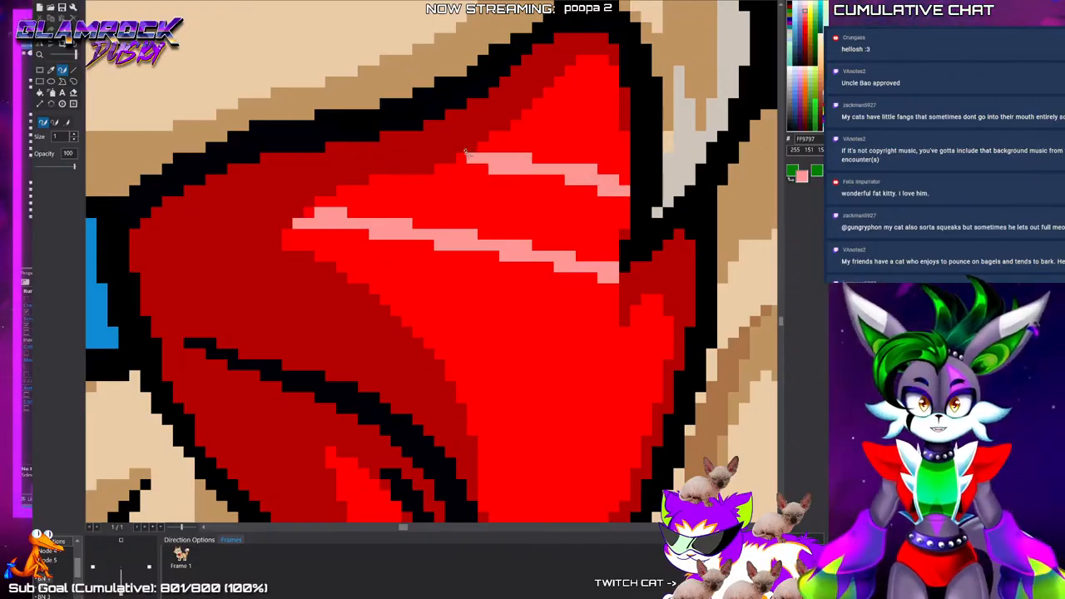
pyautogui.moveTo(539, 172); pyautogui.dragTo(596, 169)
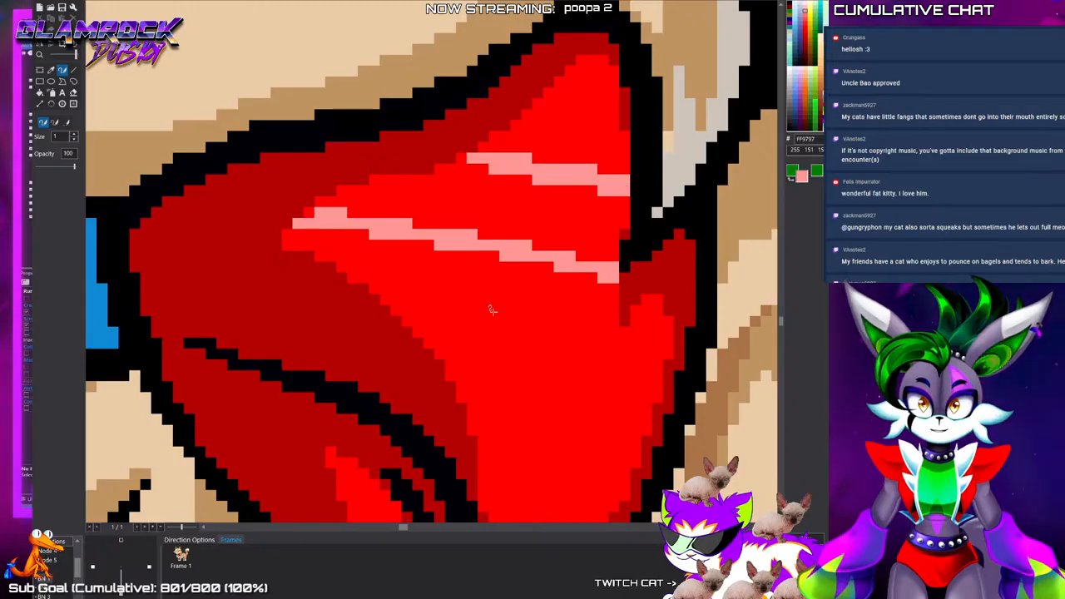
# Draw a third, thicker light pink stripe across the bandana below the notch and fill its gaps
pyautogui.scroll(-5, 491, 309)
pyautogui.scroll(3, 366, 324)
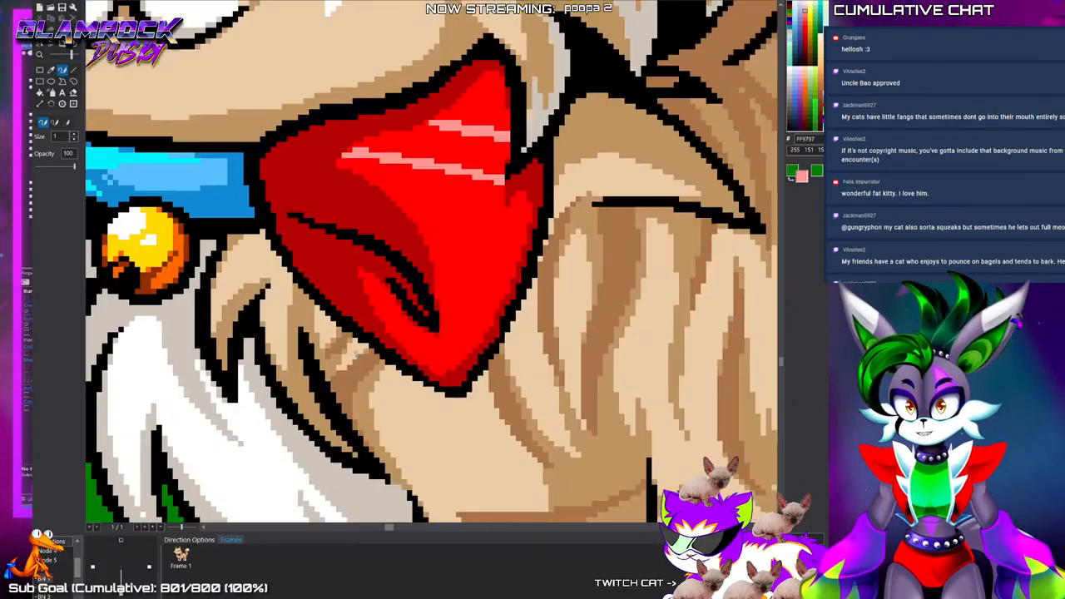
pyautogui.scroll(2, 364, 202)
pyautogui.moveTo(363, 203)
pyautogui.mouseDown()
pyautogui.moveTo(422, 208)
pyautogui.moveTo(597, 266)
pyautogui.mouseUp()
pyautogui.moveTo(405, 219); pyautogui.dragTo(362, 209)
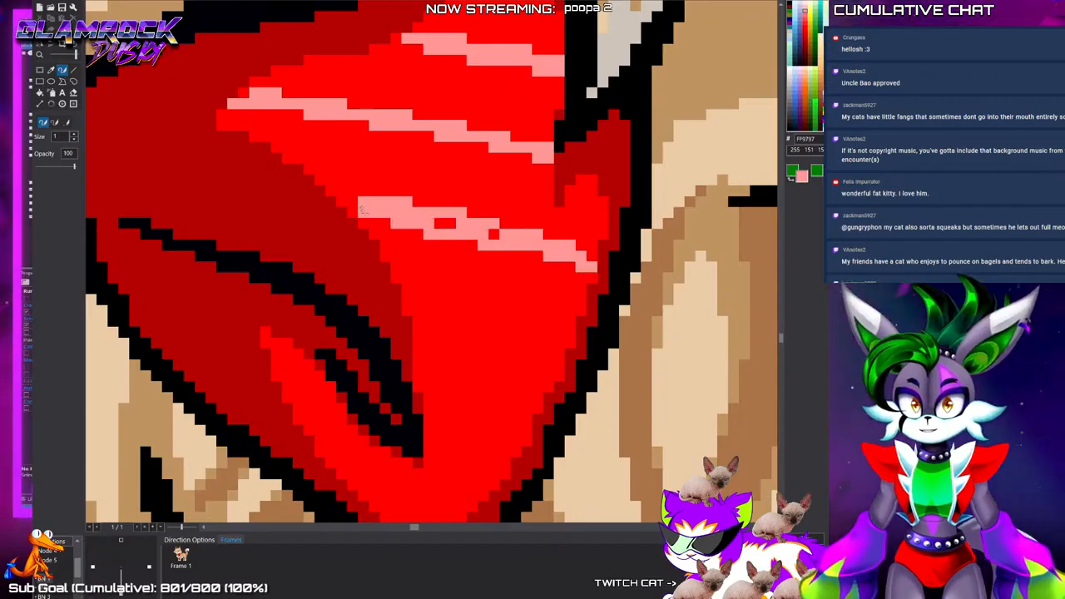
pyautogui.moveTo(494, 239); pyautogui.dragTo(559, 251)
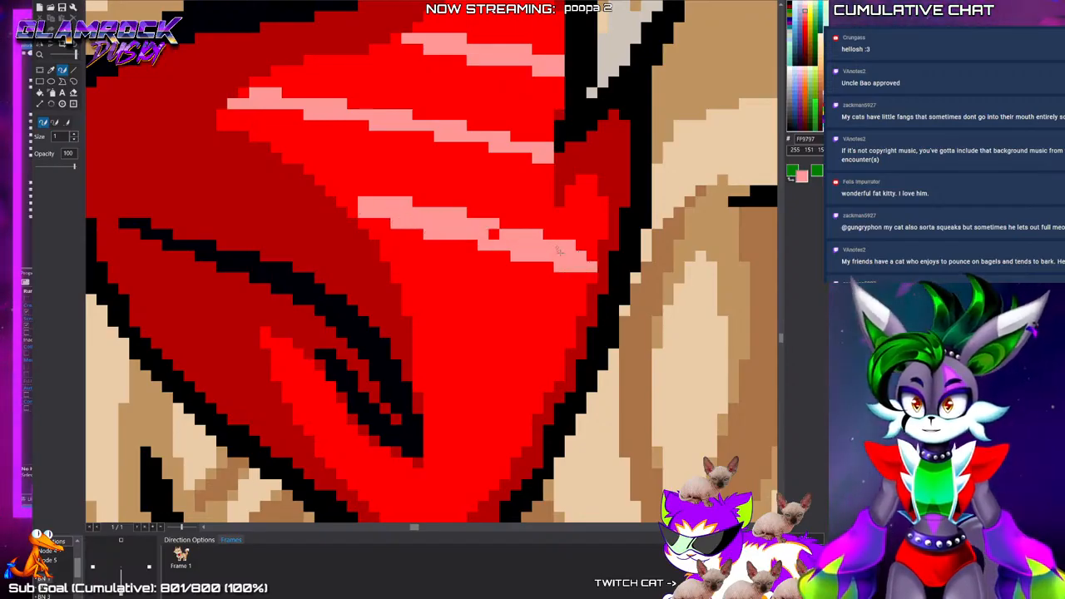
pyautogui.click(377, 223)
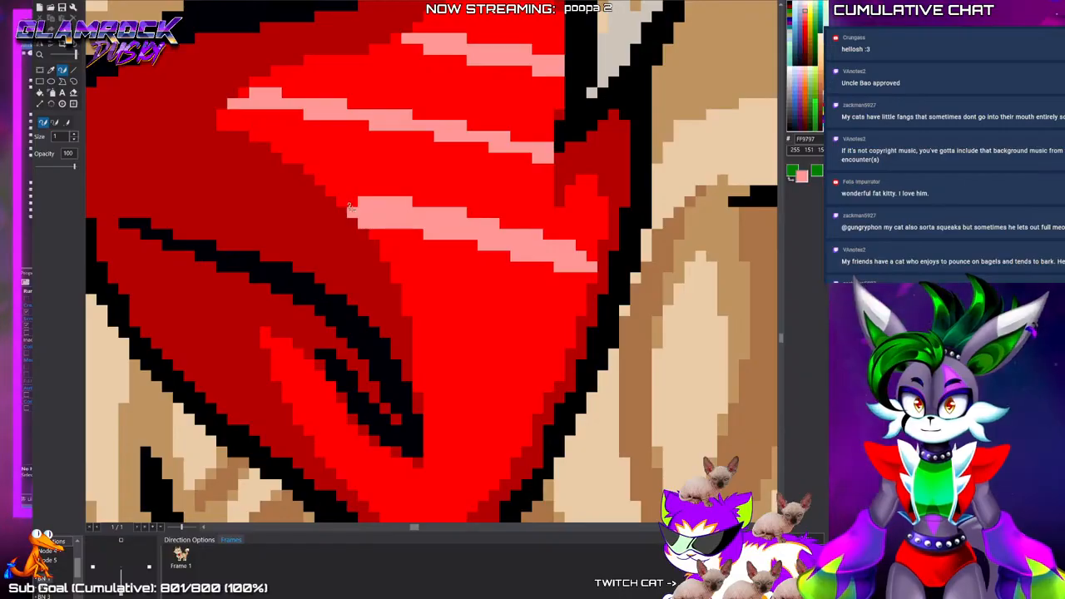
# Draw a fourth slanted light pink stripe with the Line tool across the bandana, below the thick third stripe
pyautogui.scroll(-4, 483, 362)
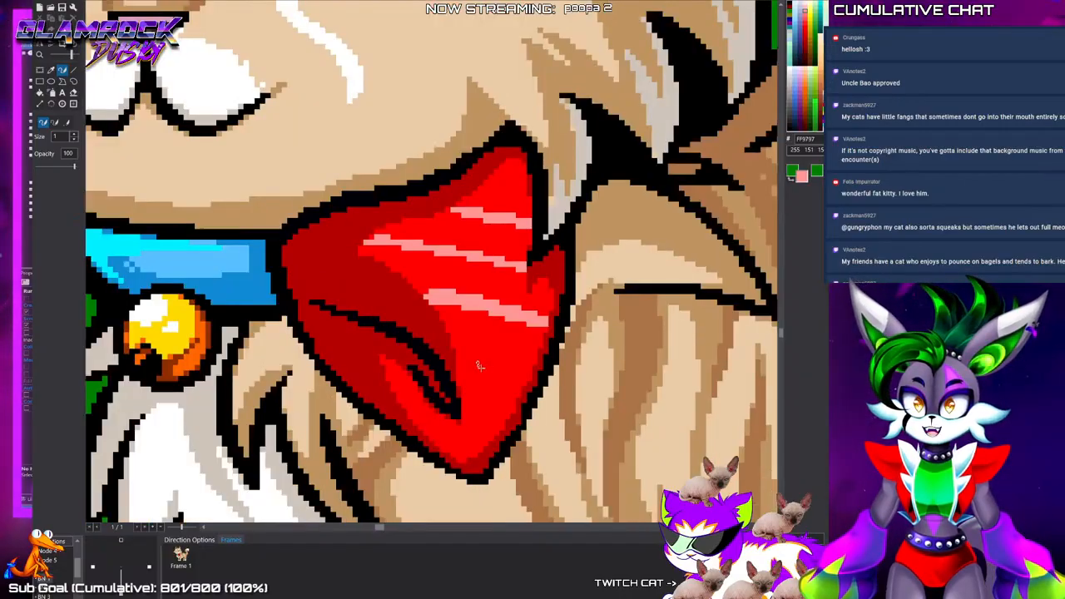
pyautogui.scroll(3, 468, 435)
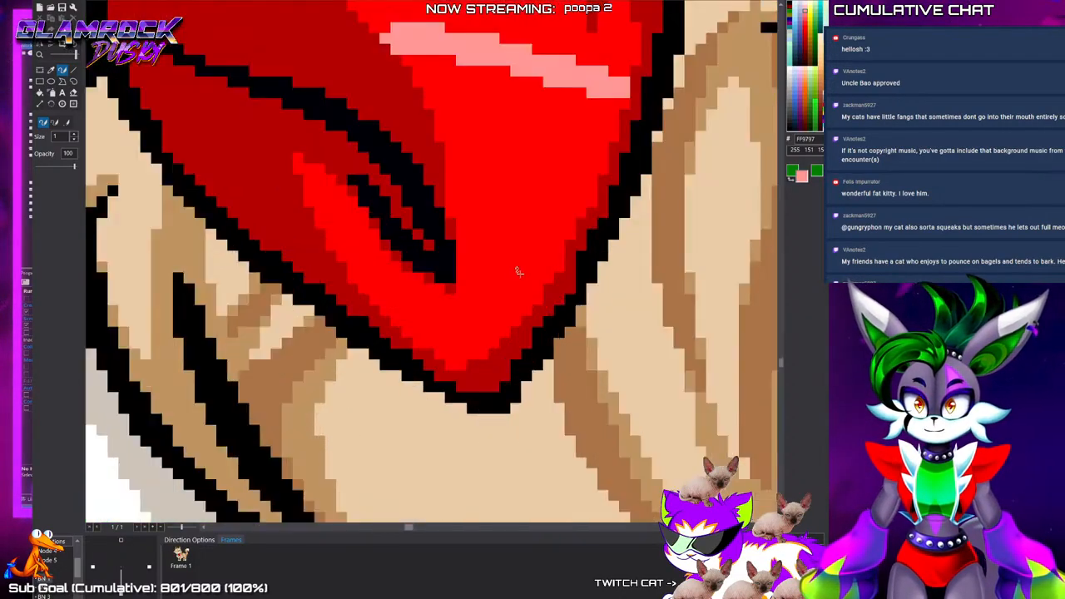
pyautogui.scroll(-2, 520, 272)
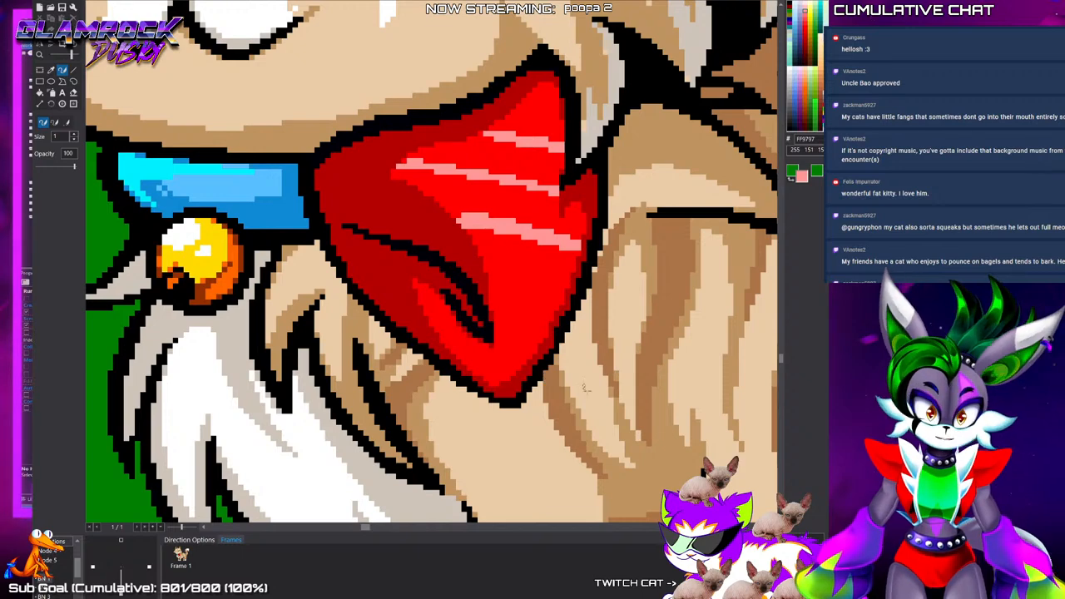
pyautogui.scroll(2, 531, 317)
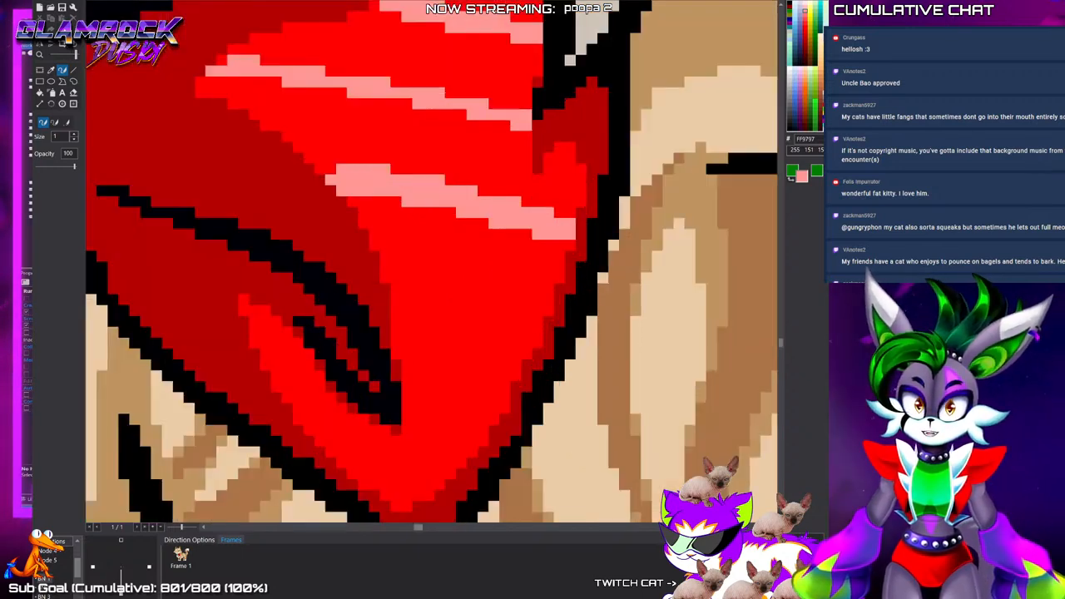
pyautogui.click(74, 70)
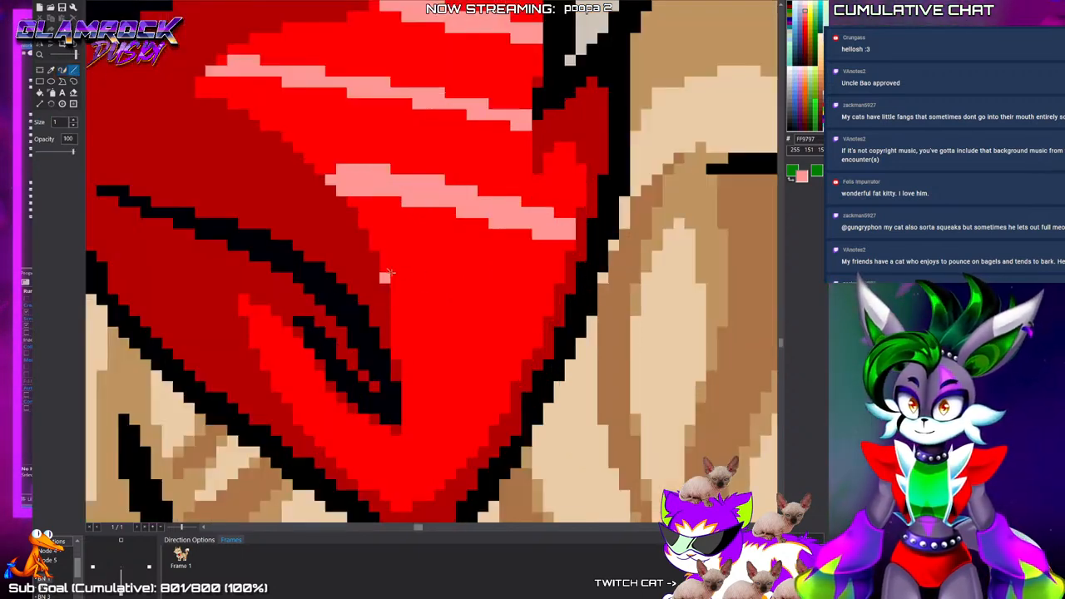
pyautogui.moveTo(386, 278)
pyautogui.mouseDown()
pyautogui.moveTo(523, 331)
pyautogui.moveTo(548, 310)
pyautogui.moveTo(434, 266)
pyautogui.moveTo(385, 267)
pyautogui.mouseUp()
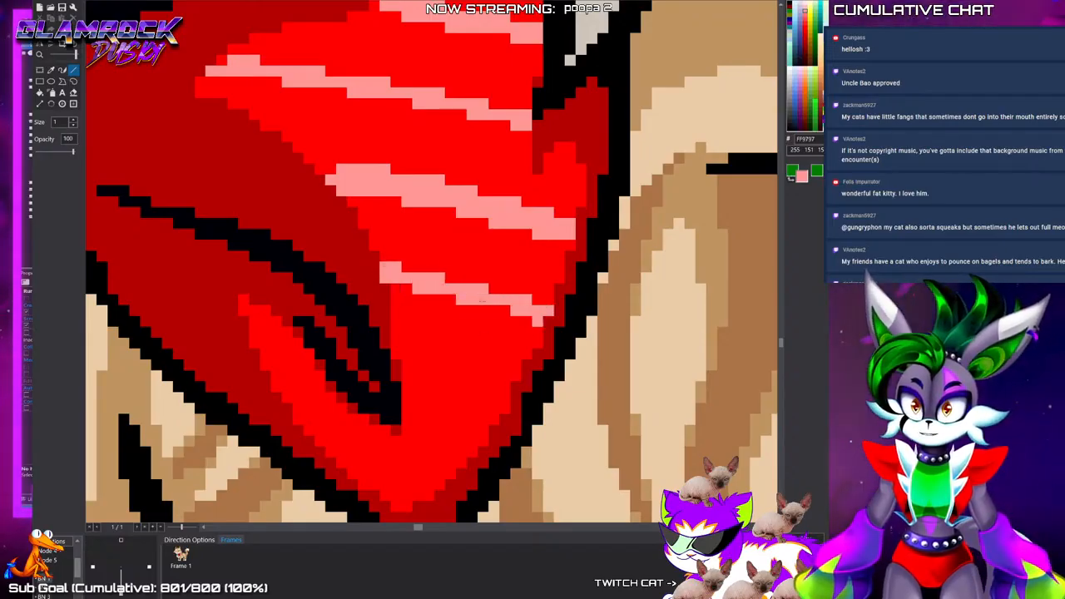
pyautogui.scroll(-2, 476, 400)
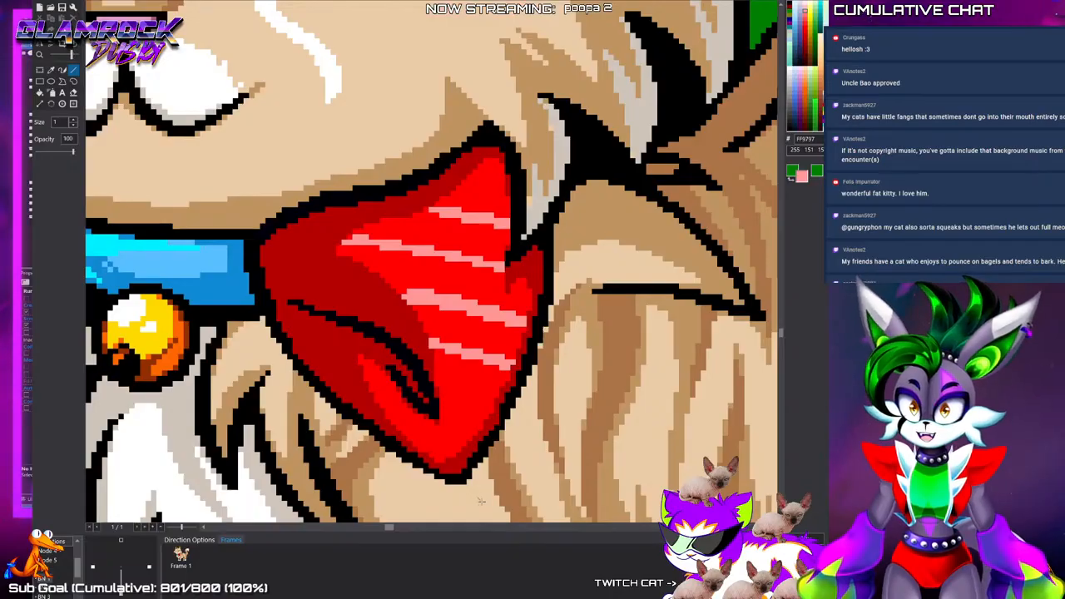
# Add a short light pink stripe beside the hooked fold's tip and a slanted one across the red area beneath the fold
pyautogui.scroll(2, 480, 500)
pyautogui.moveTo(414, 298)
pyautogui.mouseDown()
pyautogui.moveTo(502, 329)
pyautogui.moveTo(437, 298)
pyautogui.mouseUp()
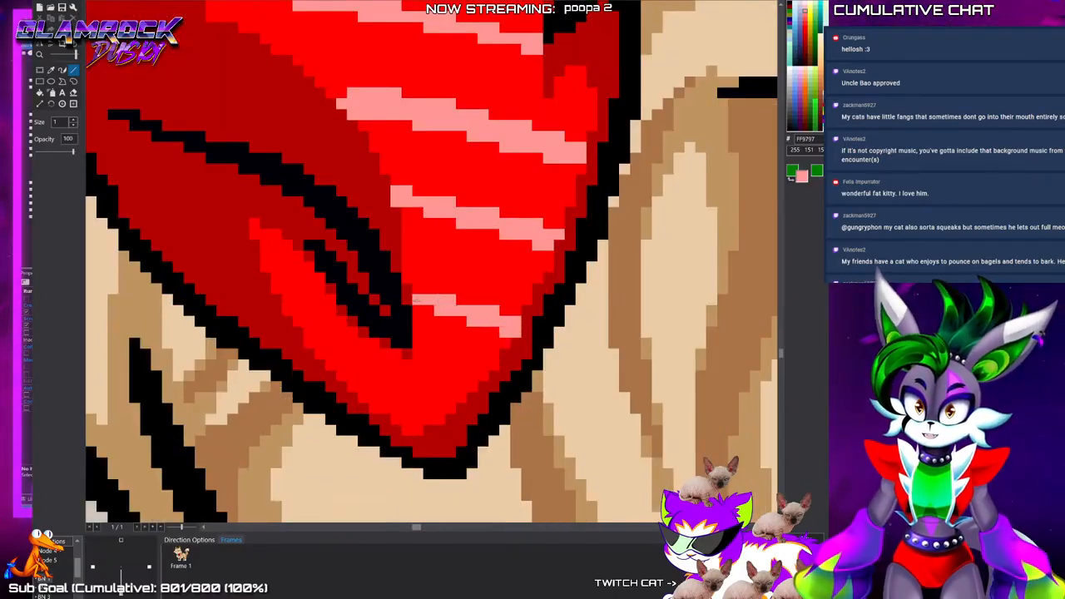
pyautogui.moveTo(352, 354)
pyautogui.mouseDown()
pyautogui.moveTo(461, 397)
pyautogui.moveTo(296, 312)
pyautogui.mouseUp()
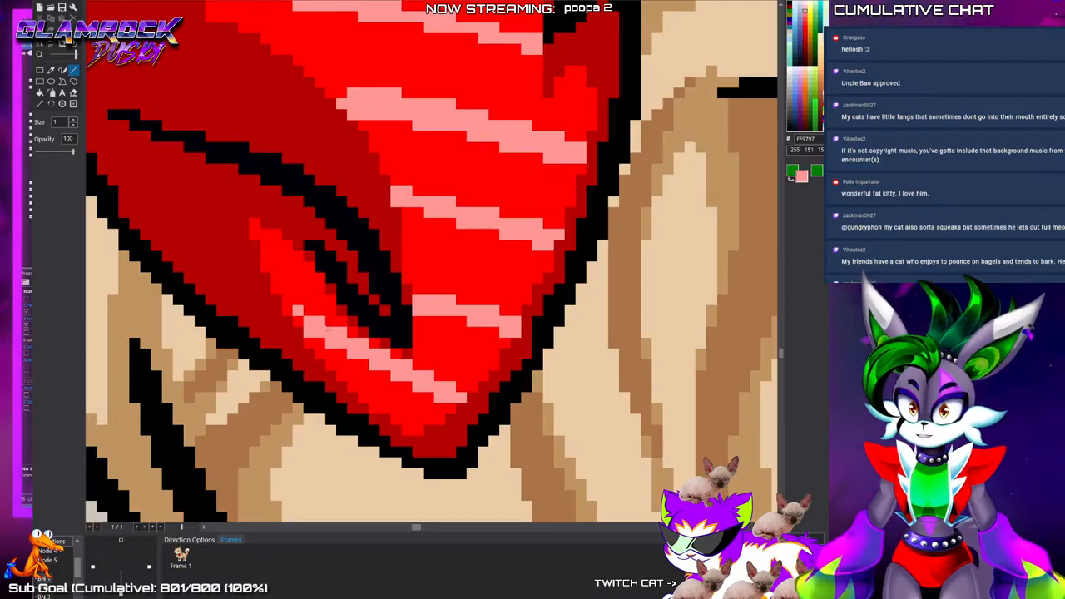
pyautogui.scroll(-5, 305, 304)
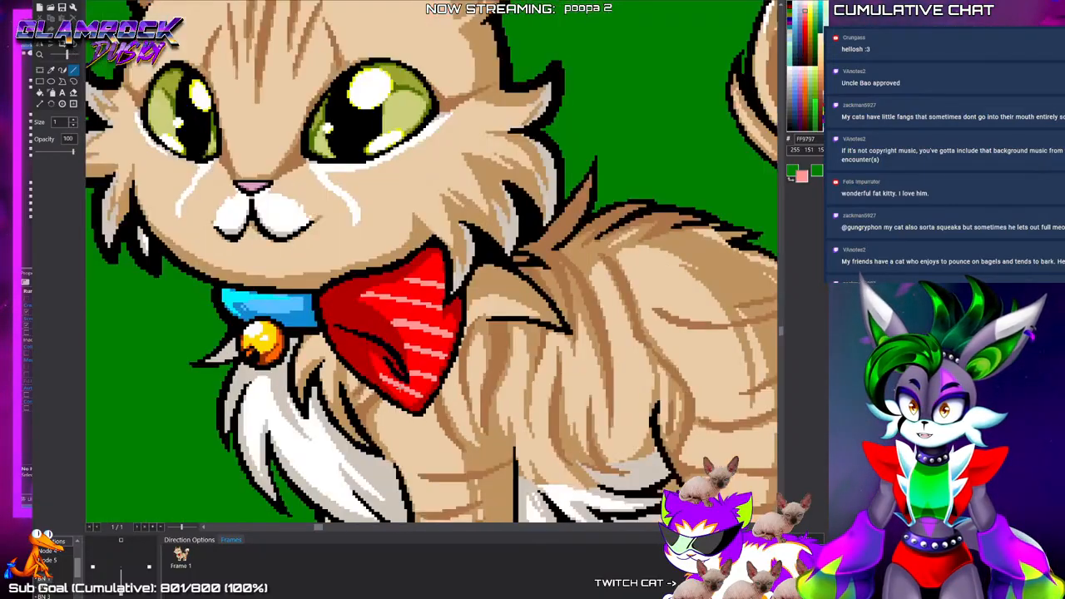
# Switch to bright red FF0000 and thin the thick third stripe by painting over its lower edge
pyautogui.scroll(5, 383, 324)
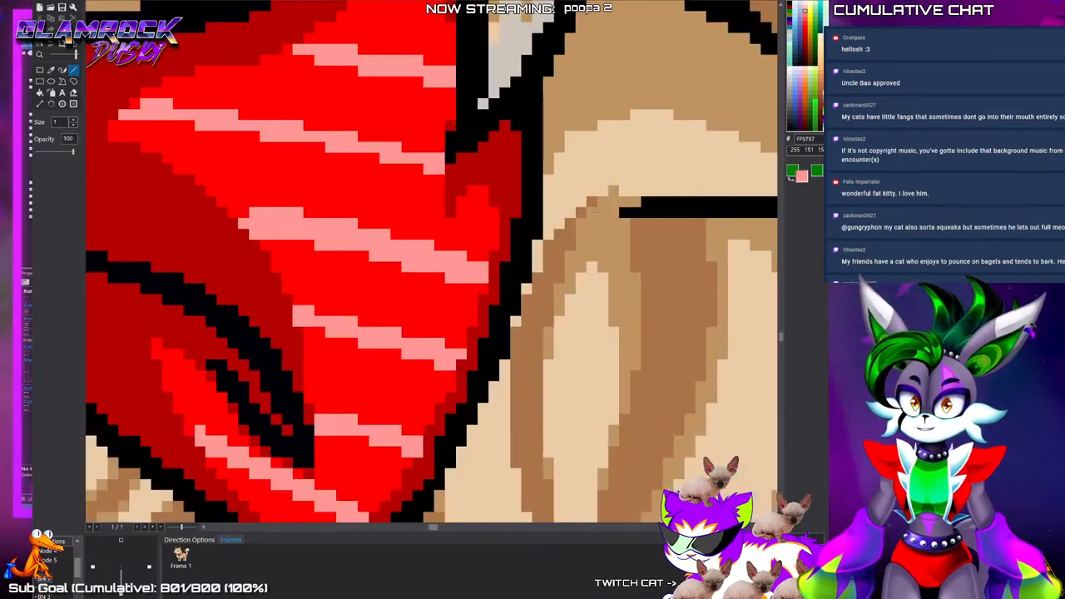
pyautogui.keyDown('alt'); pyautogui.click(479, 281); pyautogui.keyUp('alt')
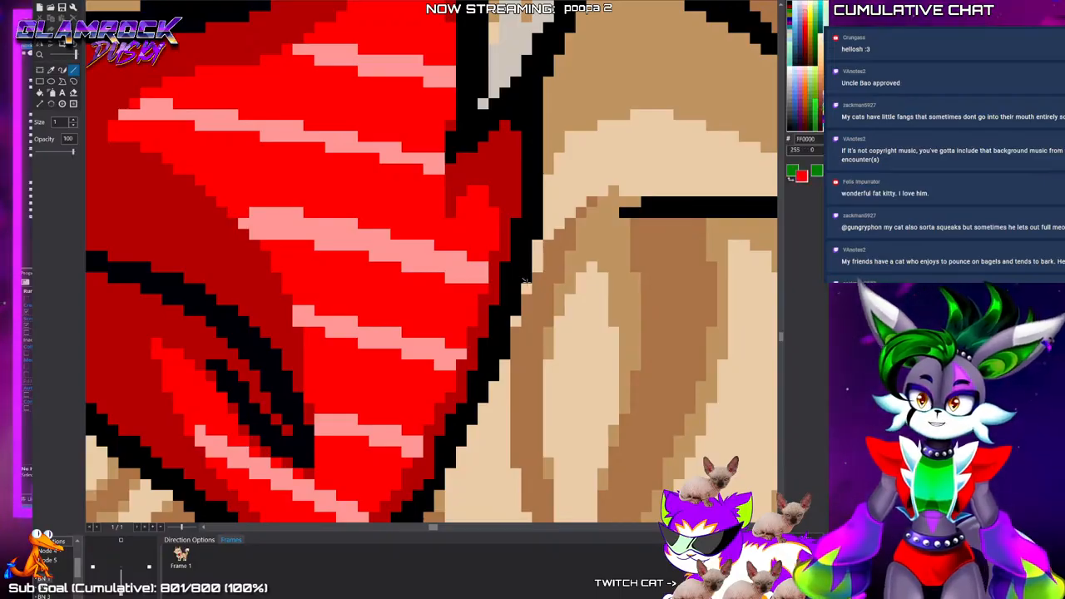
pyautogui.moveTo(479, 281); pyautogui.dragTo(251, 233)
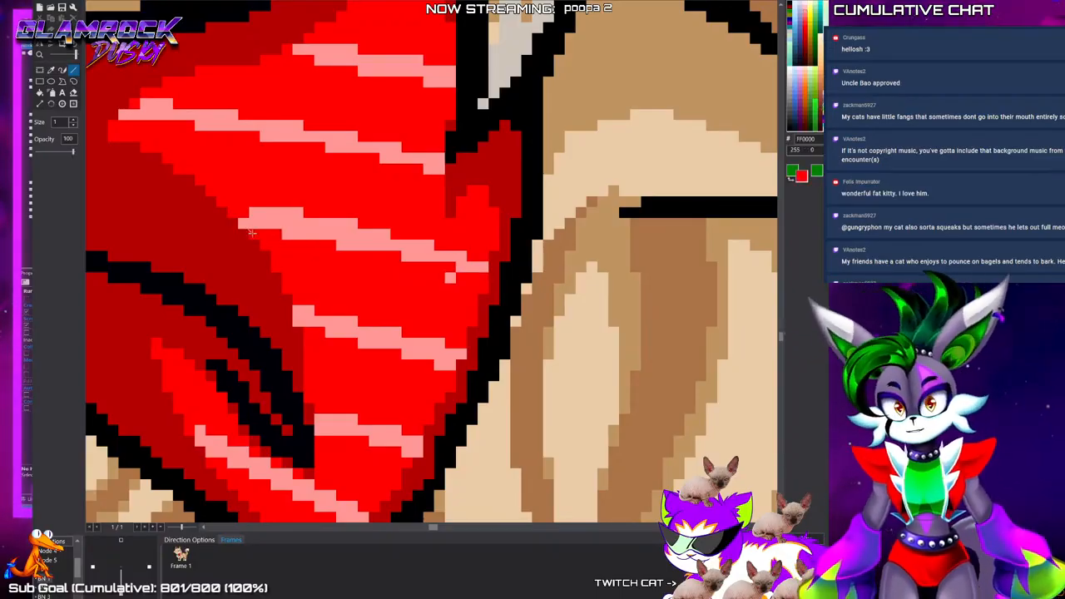
pyautogui.scroll(-3, 457, 294)
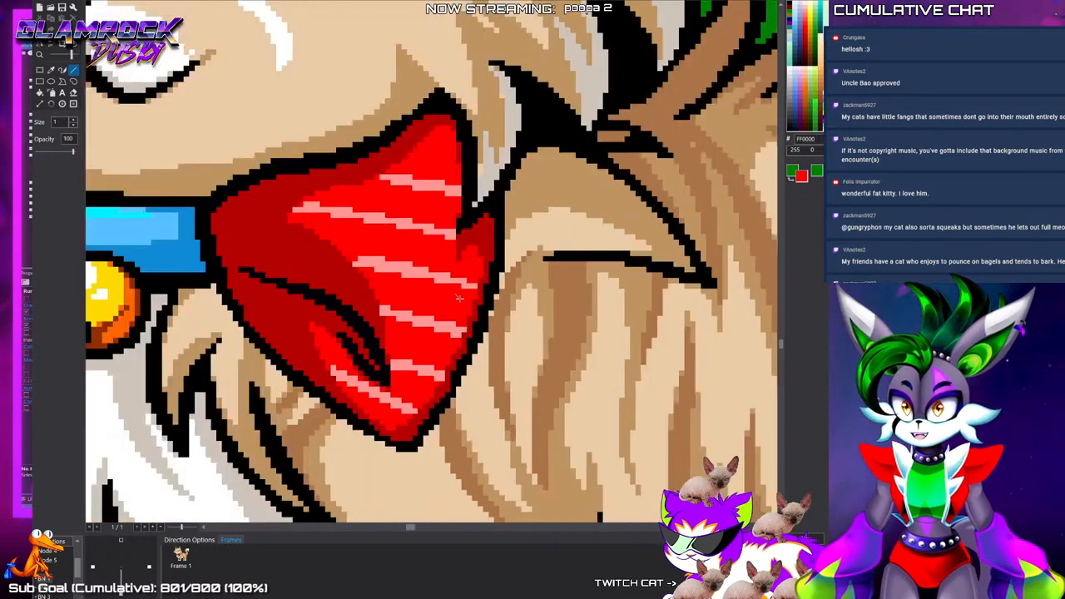
# Tone down the third stripe's edge pixels and ends using the darker pinks FF7373 and FF4B4B
pyautogui.scroll(2, 457, 303)
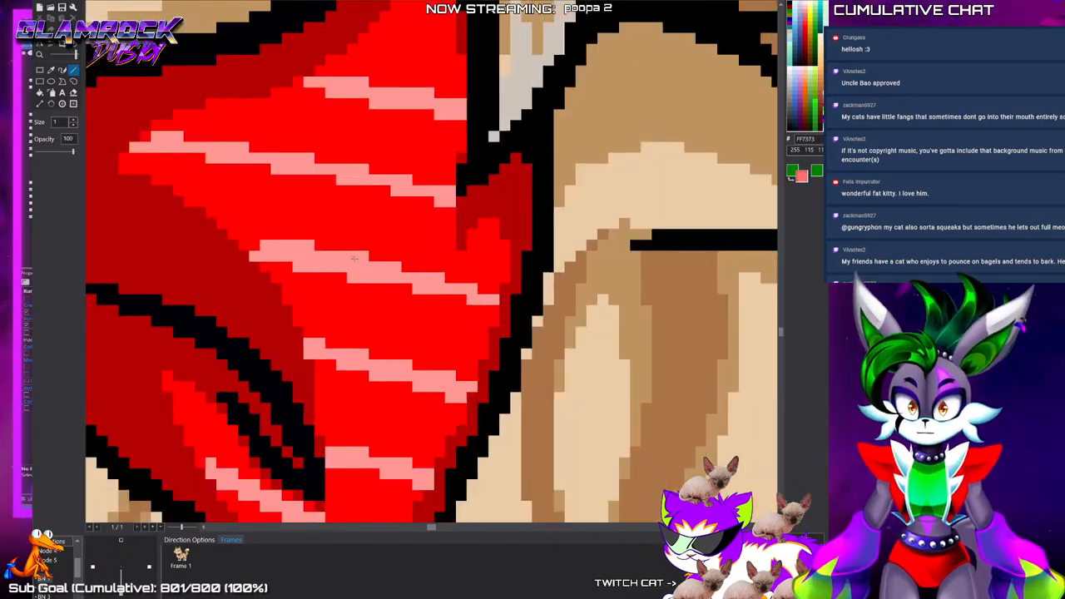
pyautogui.moveTo(349, 256); pyautogui.dragTo(378, 256)
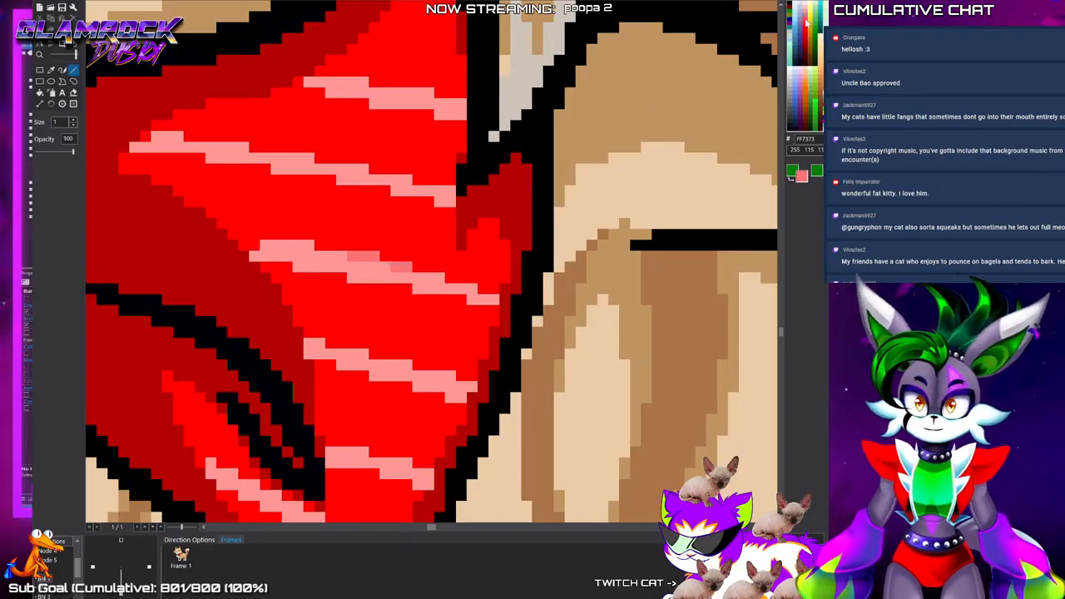
pyautogui.moveTo(341, 257); pyautogui.dragTo(490, 291)
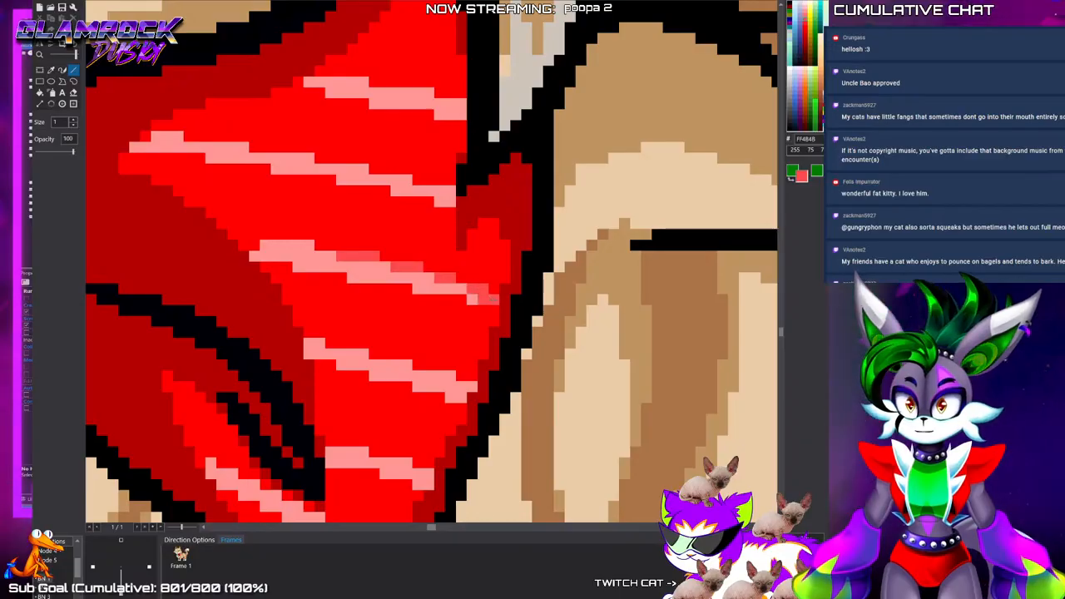
pyautogui.moveTo(369, 278); pyautogui.dragTo(344, 277)
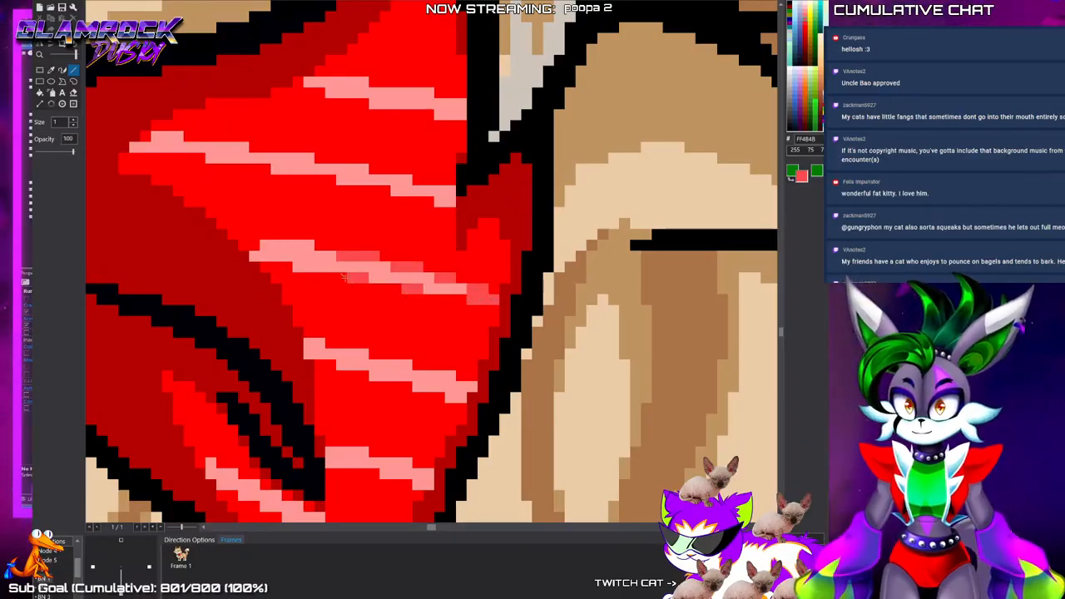
pyautogui.moveTo(263, 247); pyautogui.dragTo(317, 246)
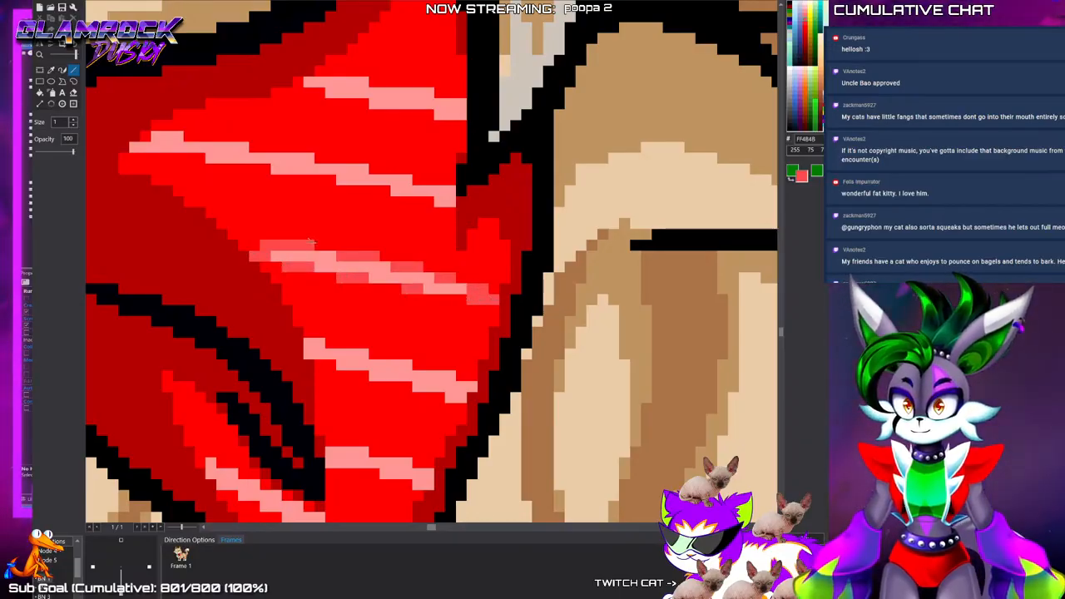
pyautogui.scroll(-3, 402, 350)
pyautogui.scroll(3, 402, 350)
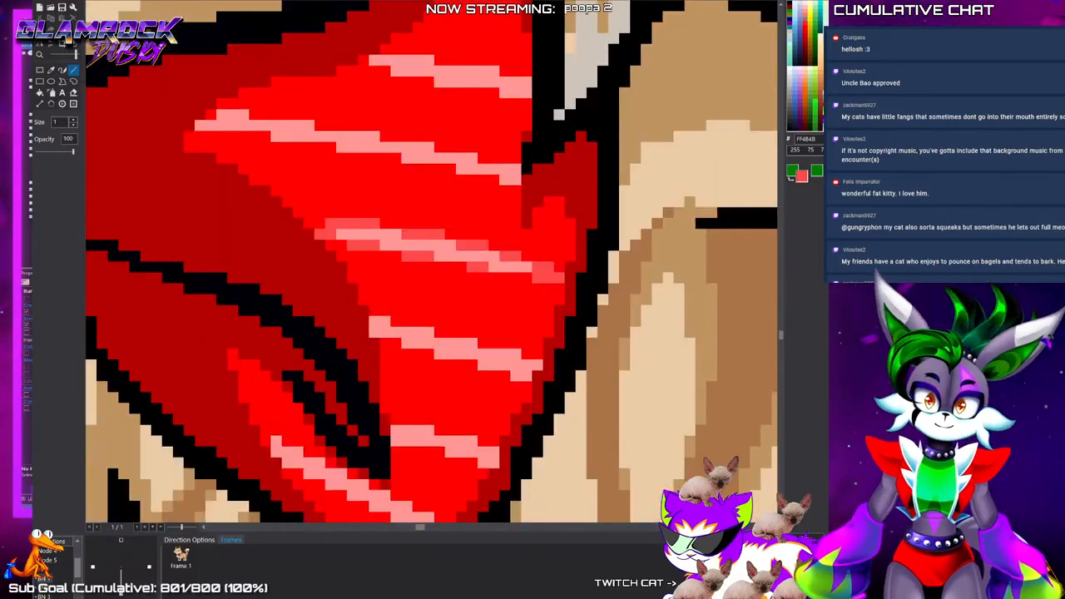
# Set the colour to FF7373 and repaint the darker edge pixels along the third stripe
pyautogui.click(807, 20)
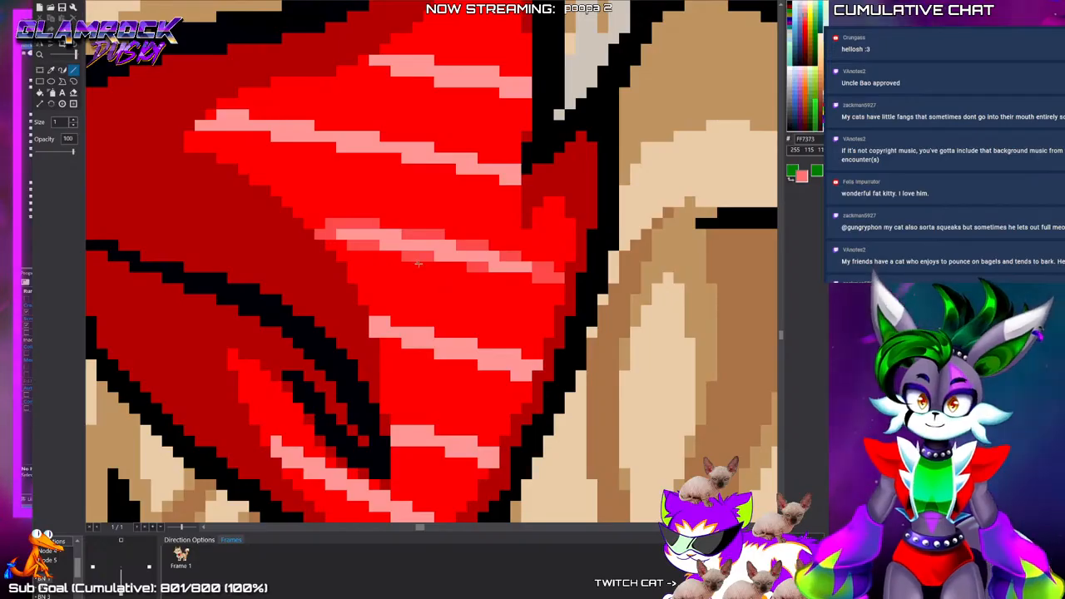
pyautogui.moveTo(378, 245); pyautogui.dragTo(334, 242)
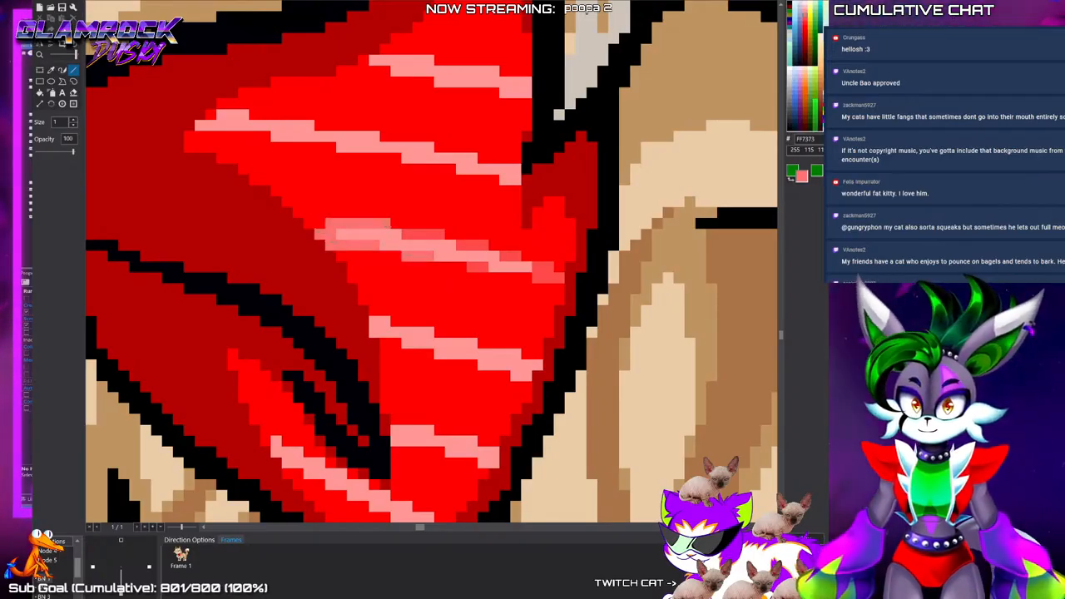
pyautogui.moveTo(403, 234)
pyautogui.mouseDown()
pyautogui.moveTo(515, 256)
pyautogui.moveTo(462, 266)
pyautogui.mouseUp()
pyautogui.moveTo(559, 278); pyautogui.dragTo(516, 278)
pyautogui.moveTo(548, 268); pyautogui.dragTo(538, 268)
# Shade the edges and ends of the fourth stripe with FF7373
pyautogui.scroll(-4, 545, 269)
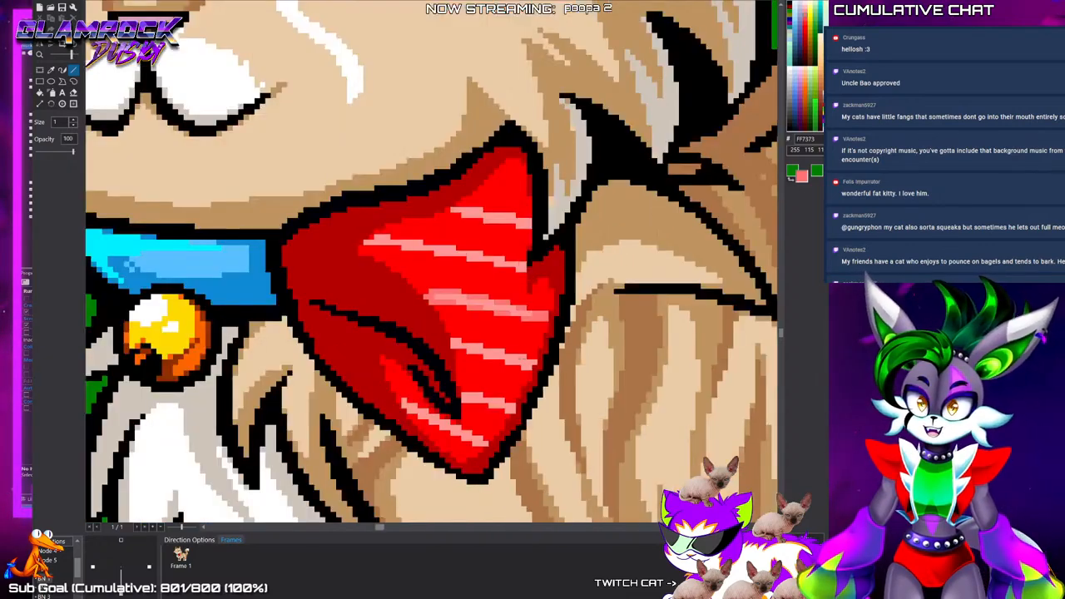
pyautogui.scroll(3, 556, 354)
pyautogui.scroll(2, 556, 354)
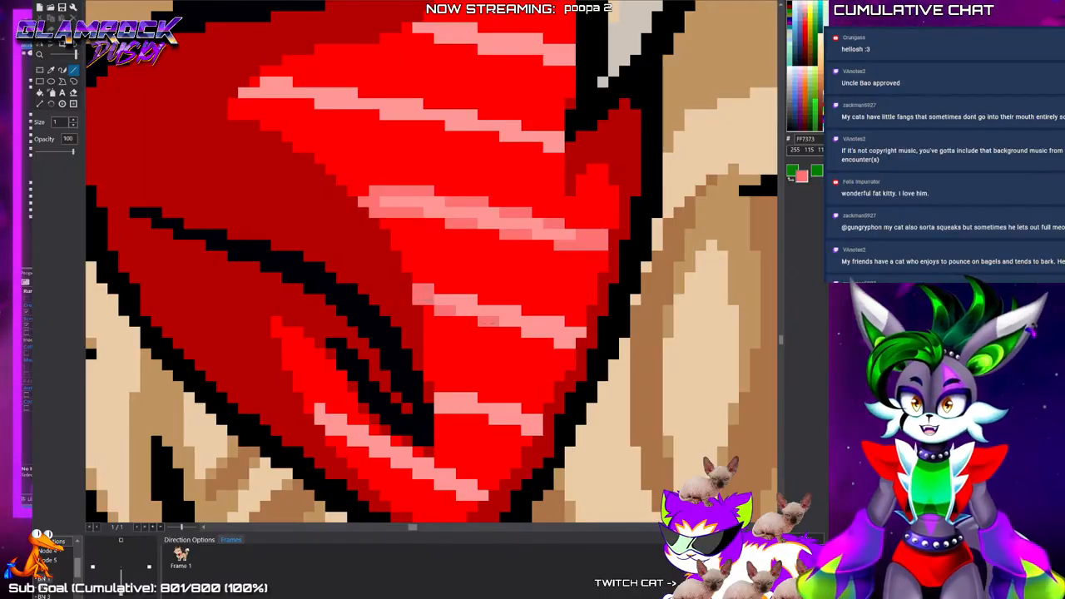
pyautogui.moveTo(511, 309); pyautogui.dragTo(531, 310)
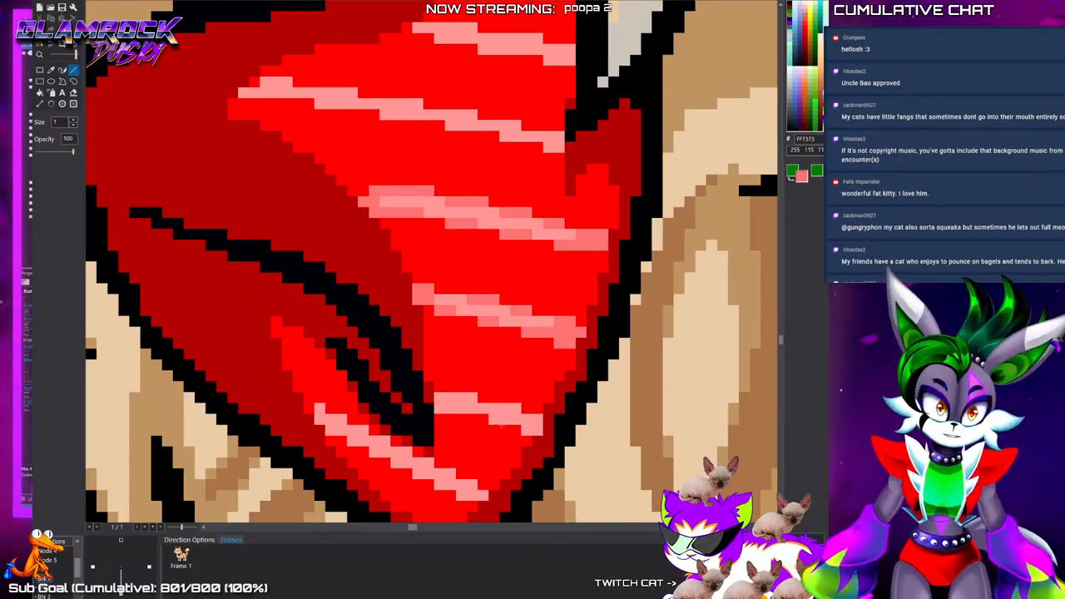
# Shade the short stripe beside the fold's tip with FF7373 and fill the lowest stripe with the same colour
pyautogui.scroll(-2, 501, 425)
pyautogui.scroll(2, 450, 373)
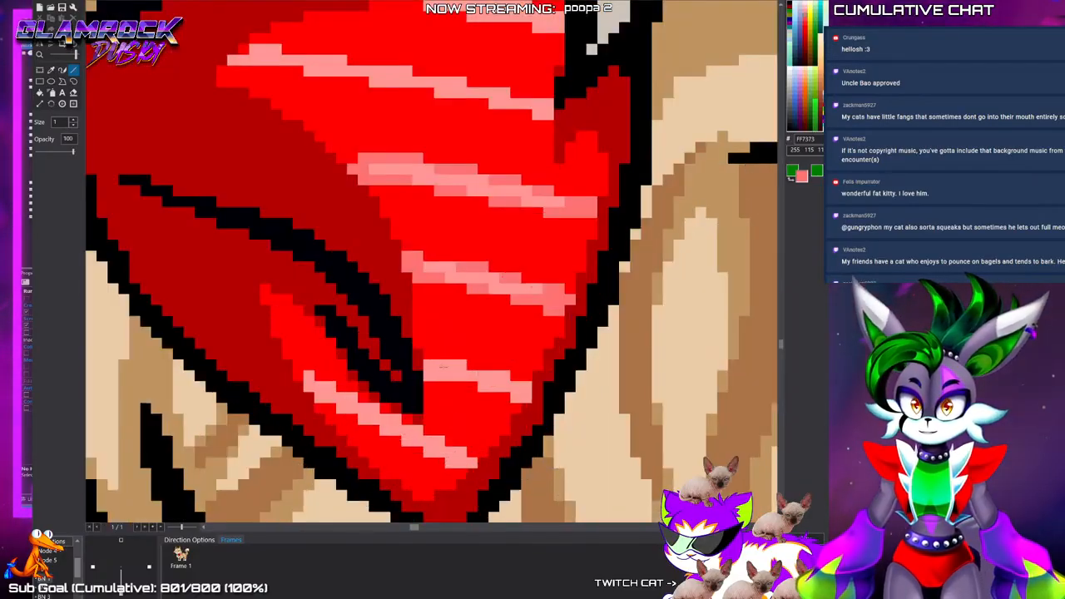
pyautogui.scroll(-2, 457, 368)
pyautogui.scroll(2, 495, 382)
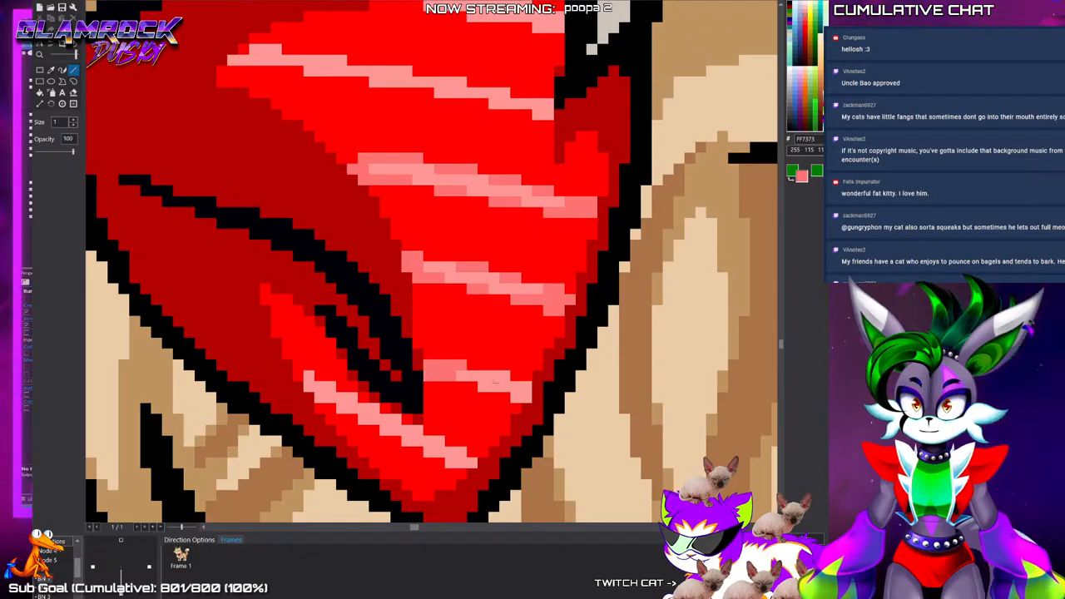
pyautogui.moveTo(485, 384); pyautogui.dragTo(522, 387)
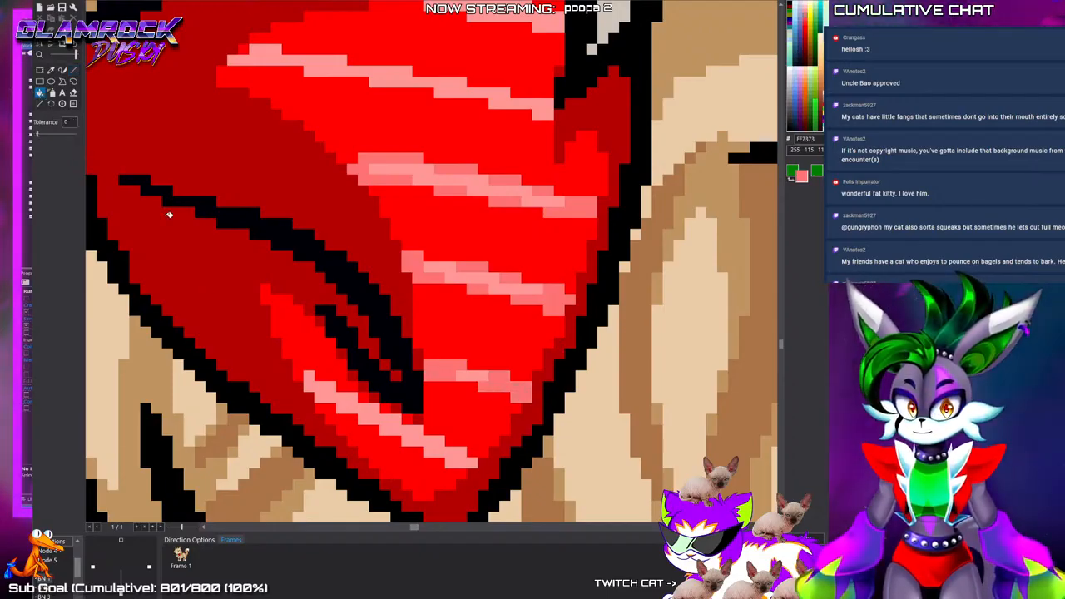
pyautogui.press('f')
pyautogui.click(361, 413)
pyautogui.scroll(-4, 413, 420)
pyautogui.scroll(2, 406, 426)
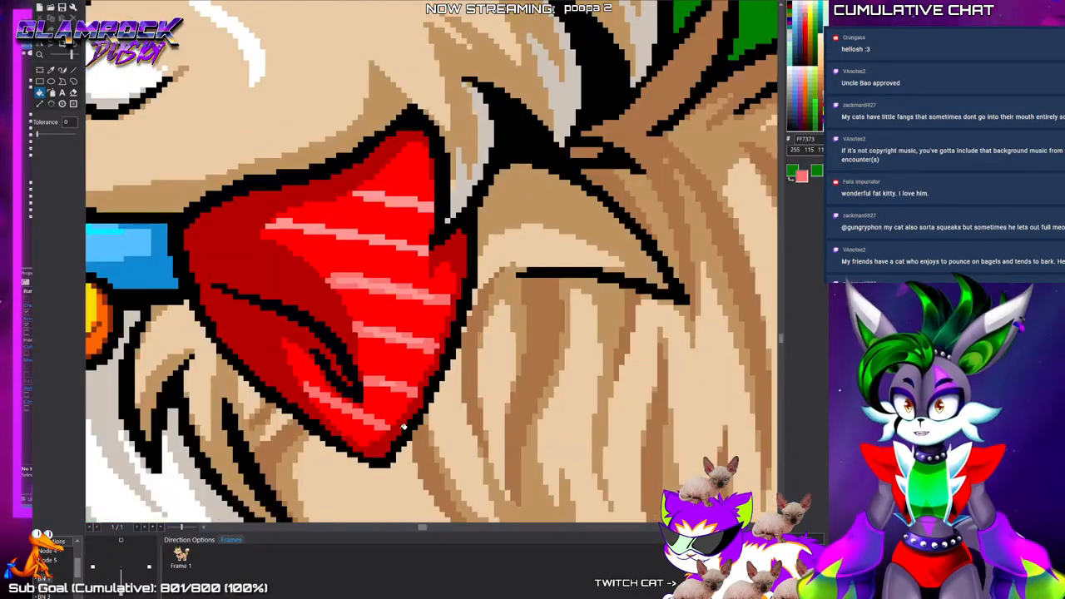
# Brush FF7373 shading along the edges of the two uppermost stripes, extending the top one into a tapered inner end
pyautogui.scroll(2, 371, 235)
pyautogui.press('b')
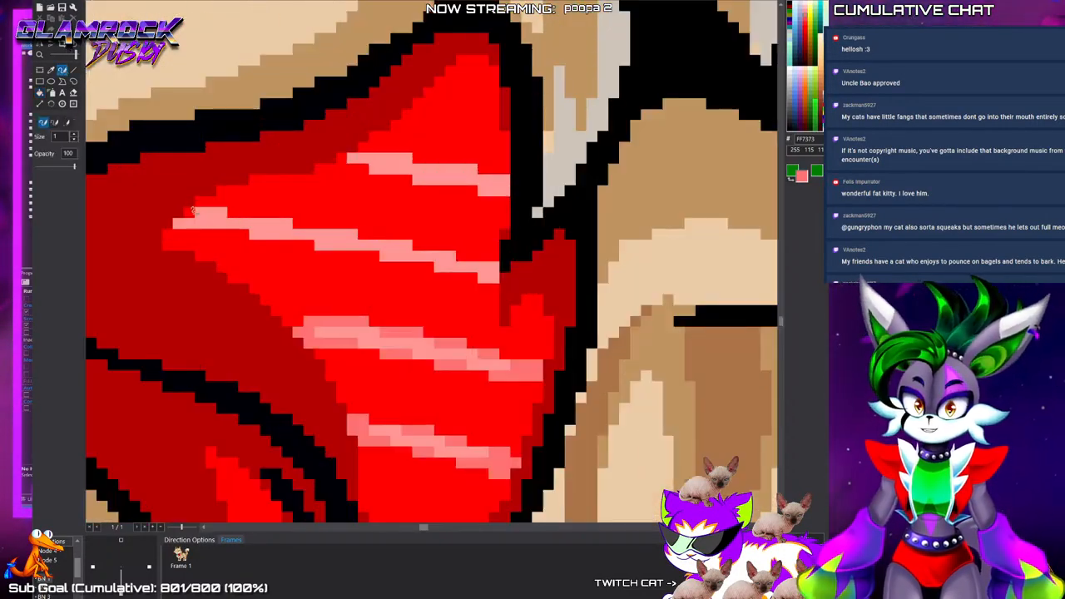
pyautogui.moveTo(201, 211)
pyautogui.mouseDown()
pyautogui.moveTo(222, 212)
pyautogui.moveTo(179, 222)
pyautogui.moveTo(288, 222)
pyautogui.moveTo(331, 244)
pyautogui.moveTo(352, 235)
pyautogui.mouseUp()
pyautogui.moveTo(385, 255); pyautogui.dragTo(408, 247)
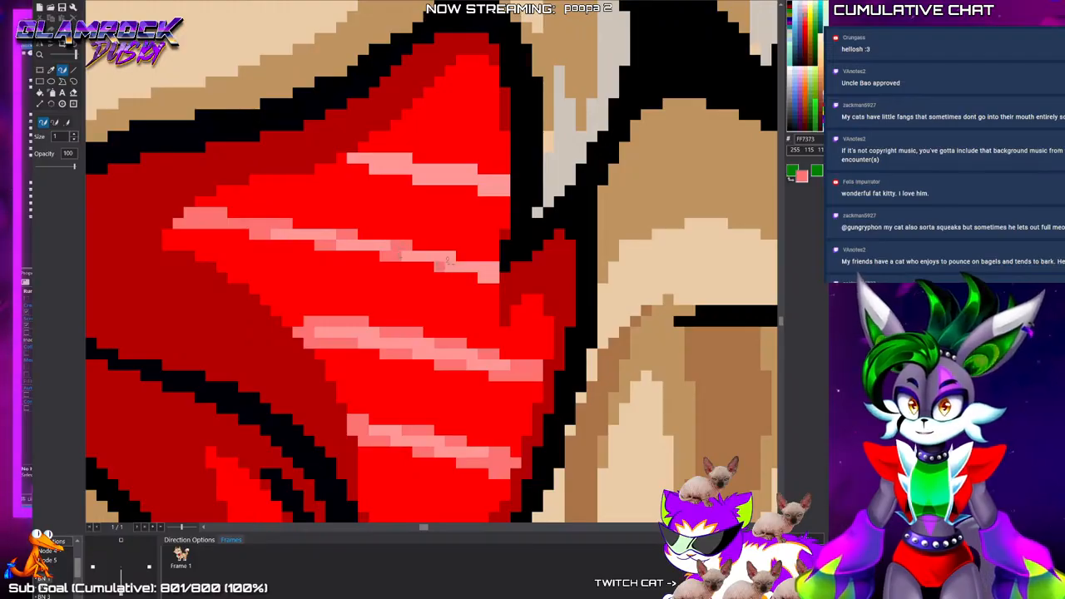
pyautogui.moveTo(467, 265); pyautogui.dragTo(447, 263)
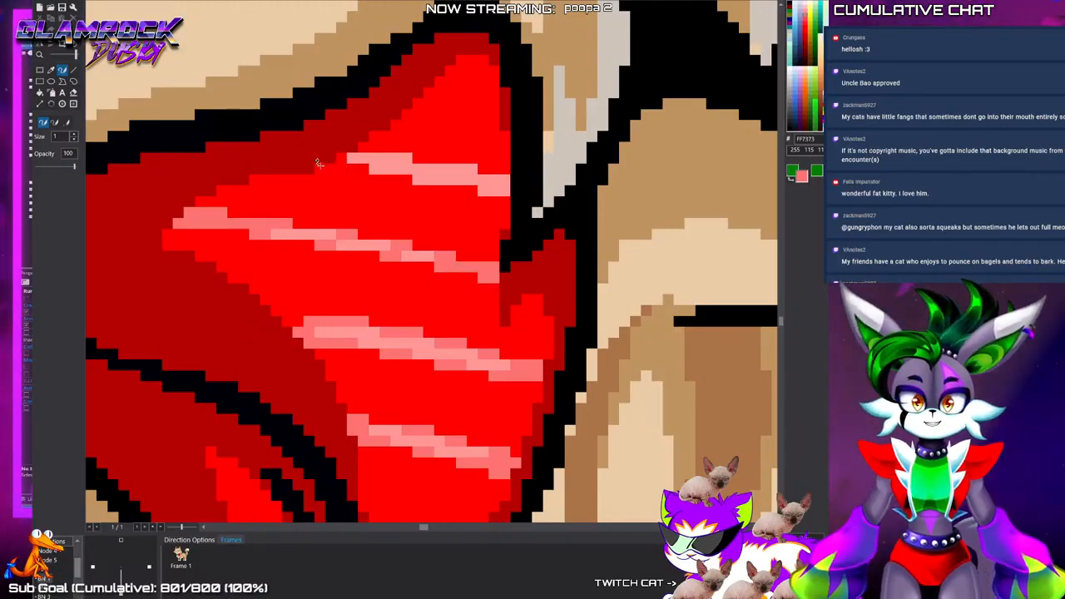
pyautogui.moveTo(318, 169)
pyautogui.mouseDown()
pyautogui.moveTo(407, 159)
pyautogui.moveTo(493, 190)
pyautogui.mouseUp()
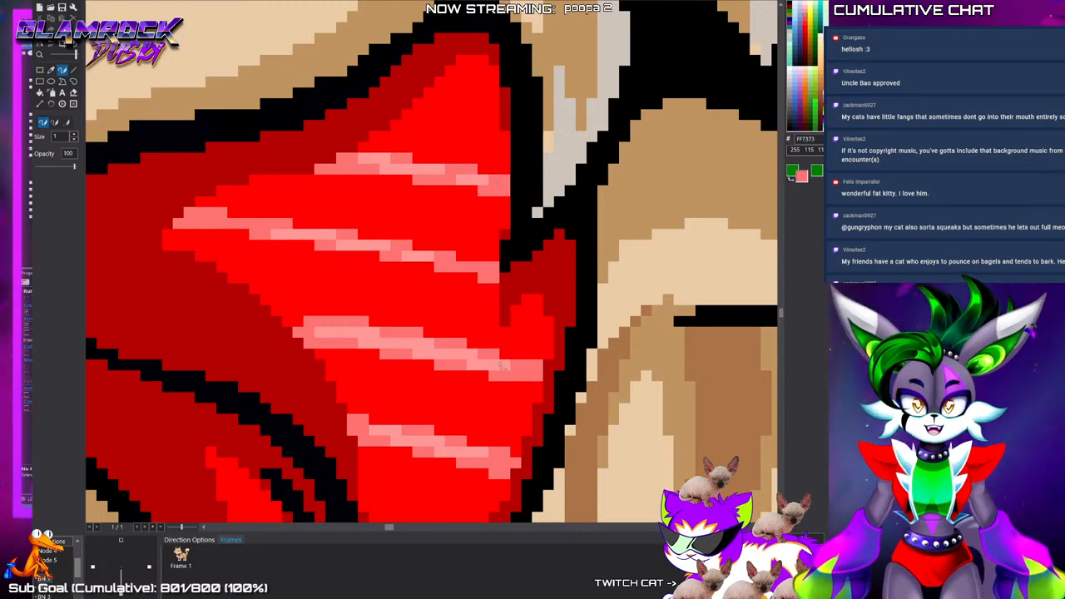
# Set the colour to FE5858 and darken edge and end pixels on the lower bandana stripes
pyautogui.scroll(-3, 502, 366)
pyautogui.scroll(3, 504, 366)
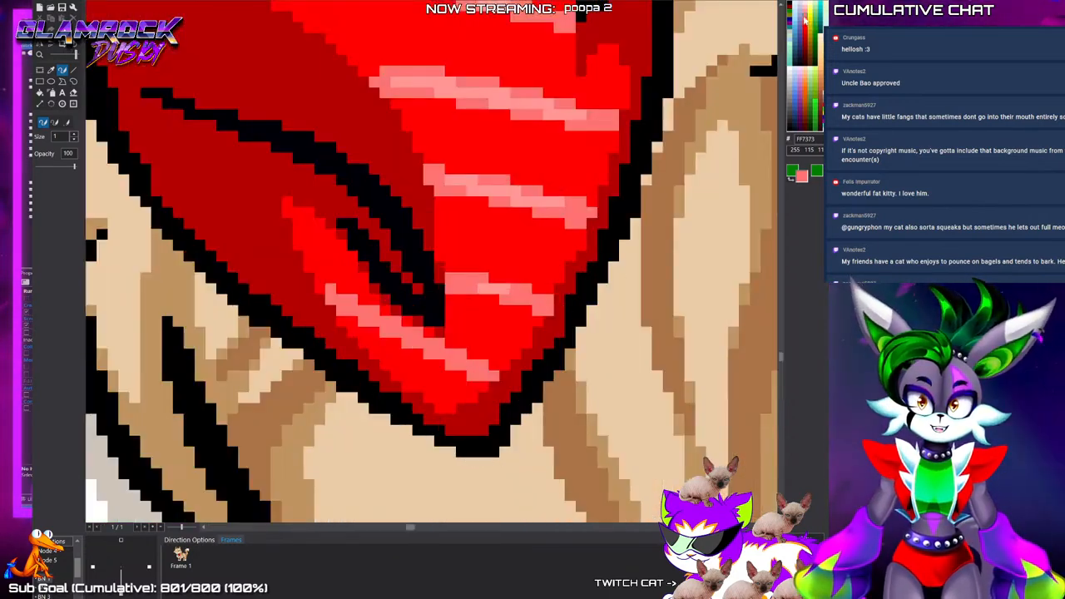
pyautogui.click(804, 18)
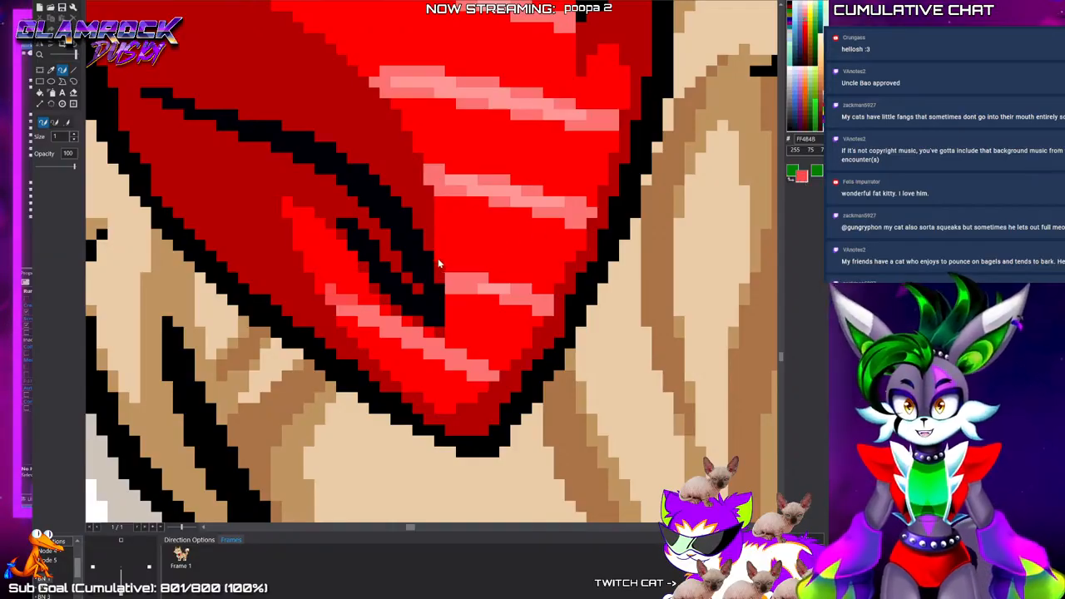
pyautogui.click(330, 286)
pyautogui.click(345, 299)
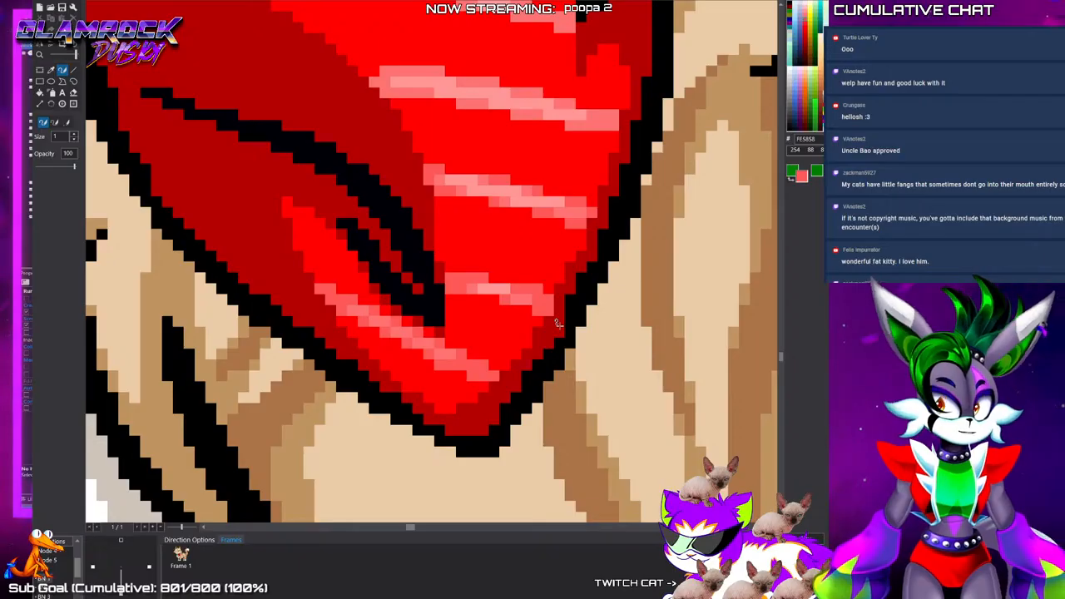
pyautogui.scroll(-1, 557, 323)
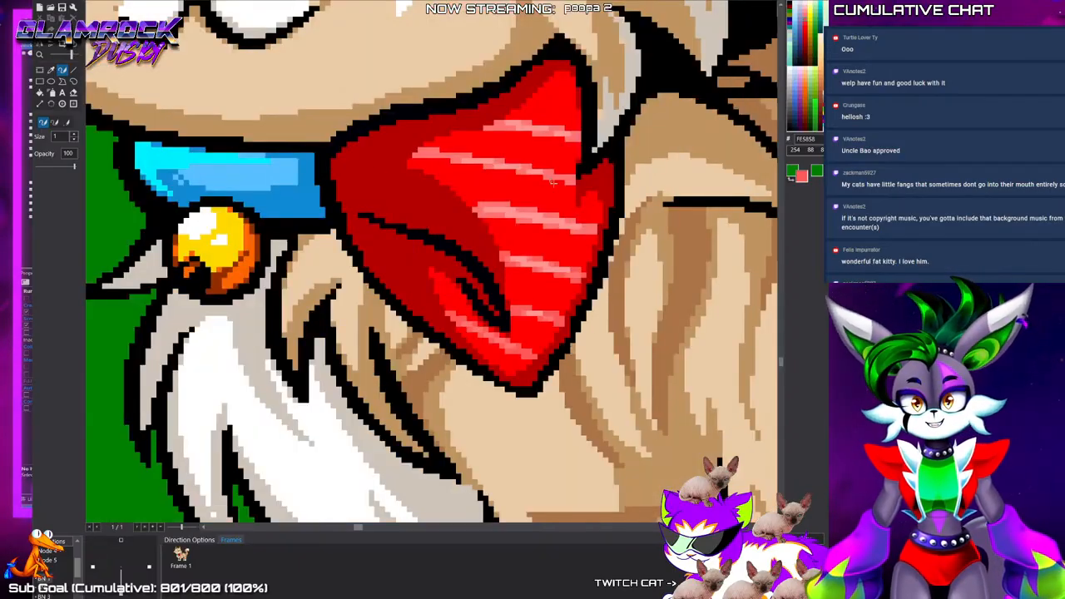
# Shade the ends and edge pixels of the upper bandana stripes with FE5858
pyautogui.scroll(1, 507, 243)
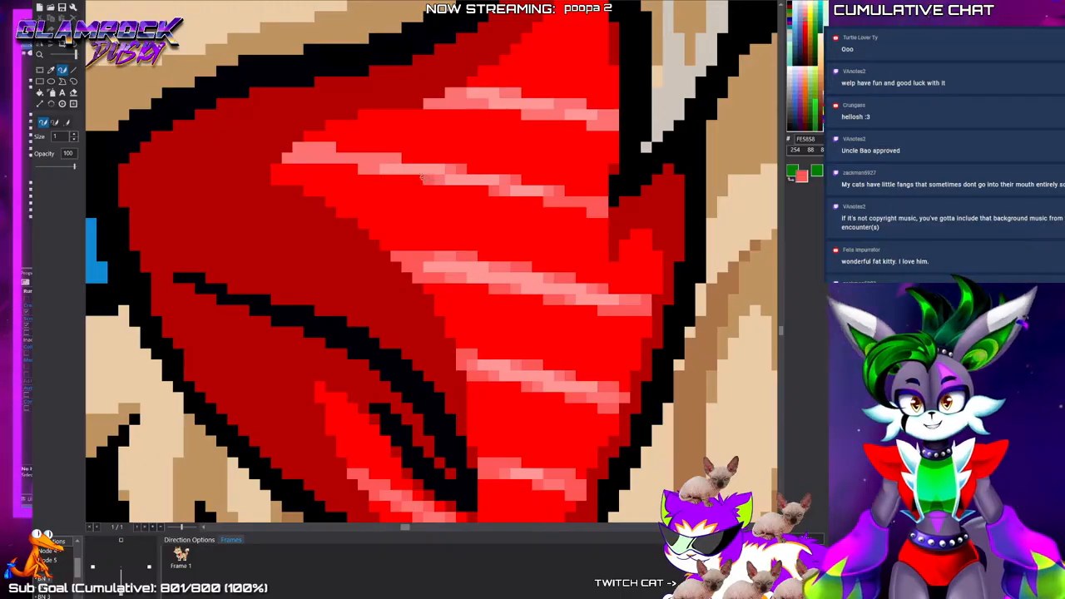
pyautogui.click(353, 169)
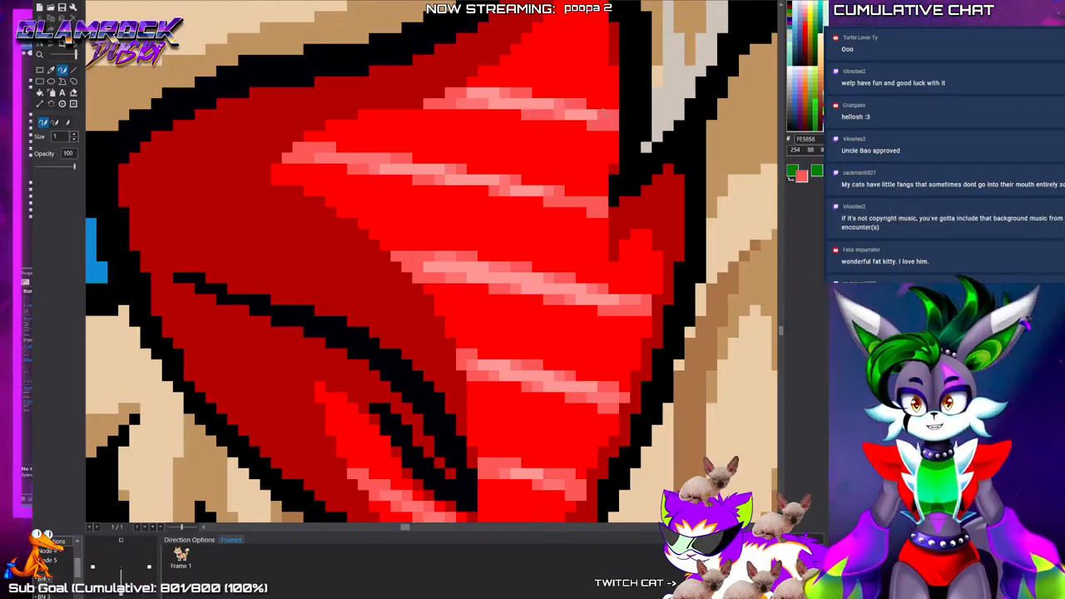
pyautogui.scroll(-4, 487, 395)
pyautogui.scroll(-3, 491, 435)
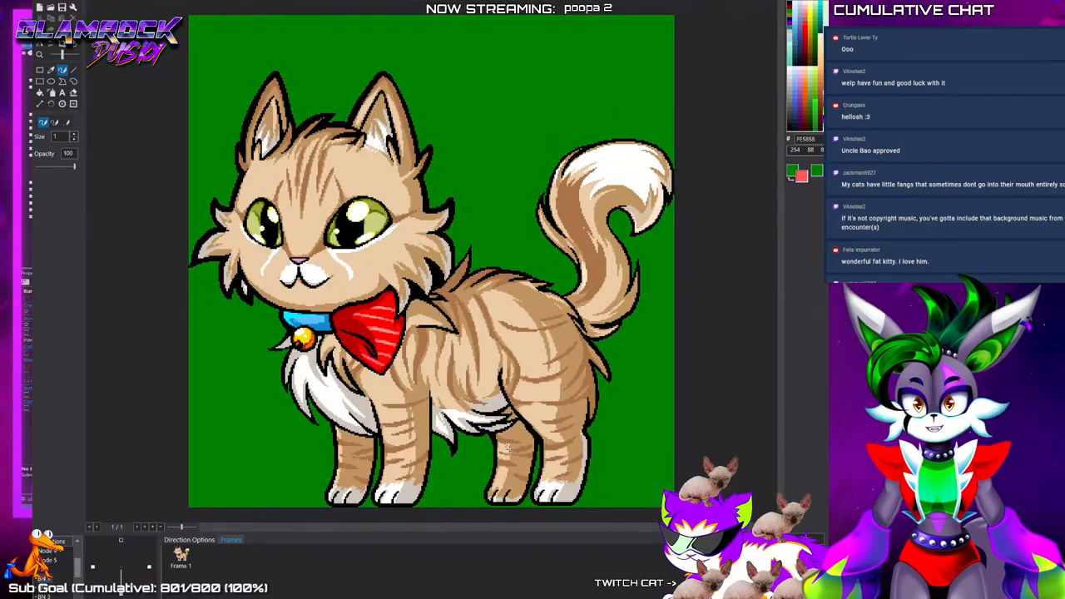
# Set the colour to 830000 and brush deep shading along the upper side of the bandana's main fold line
pyautogui.scroll(5, 358, 376)
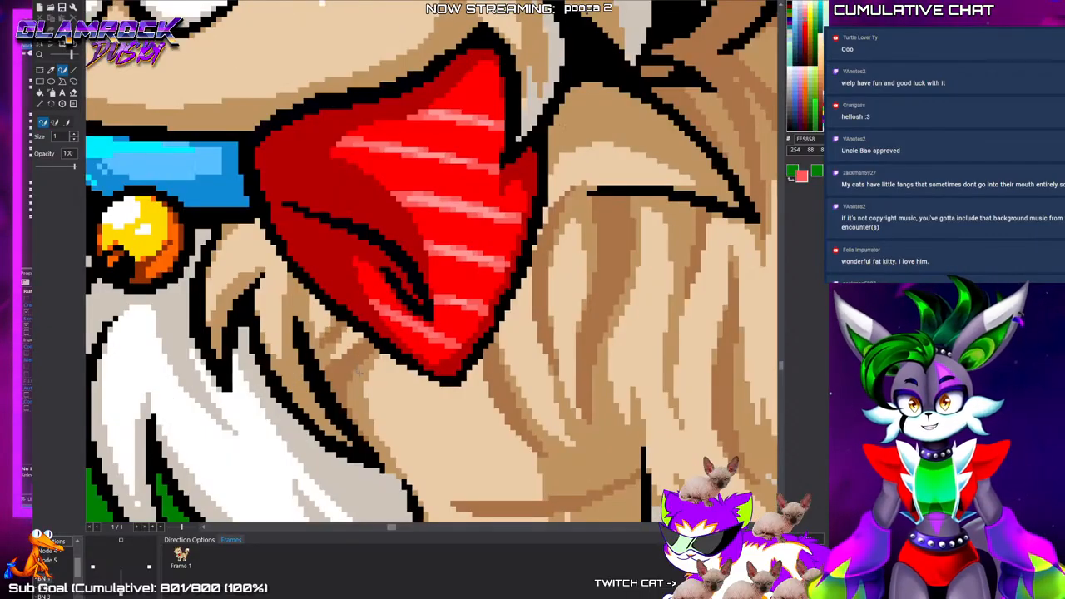
pyautogui.scroll(2, 313, 129)
pyautogui.click(52, 72)
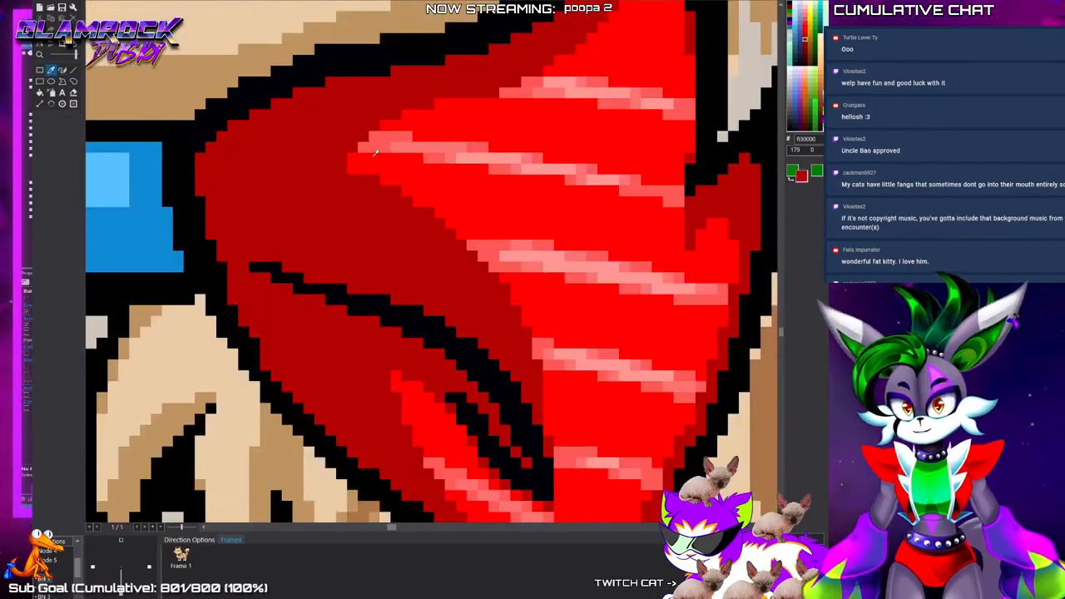
pyautogui.click(804, 44)
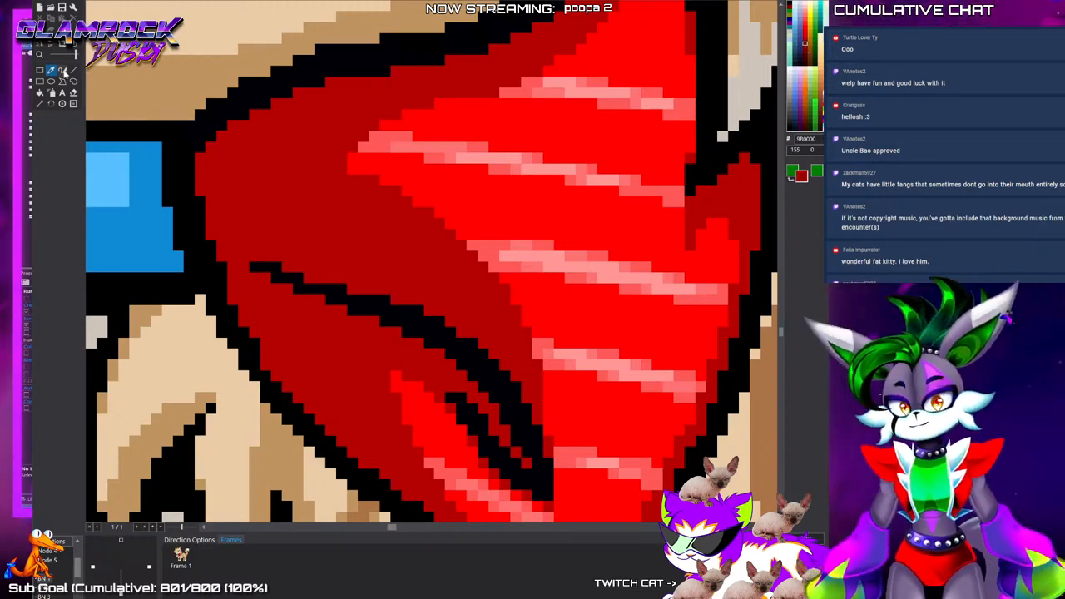
pyautogui.press('b')
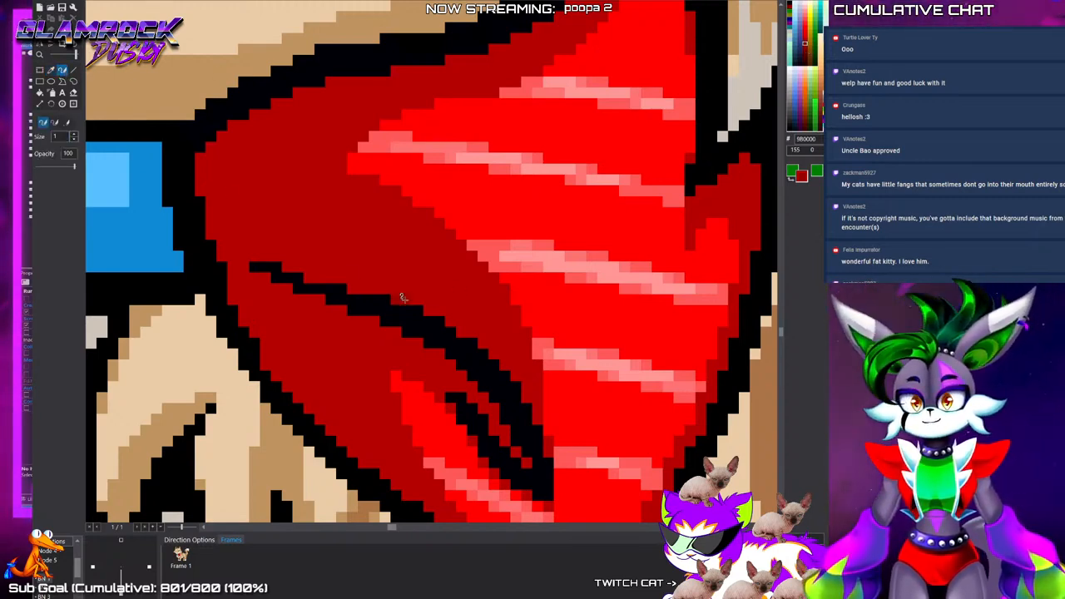
pyautogui.moveTo(403, 300); pyautogui.dragTo(410, 301)
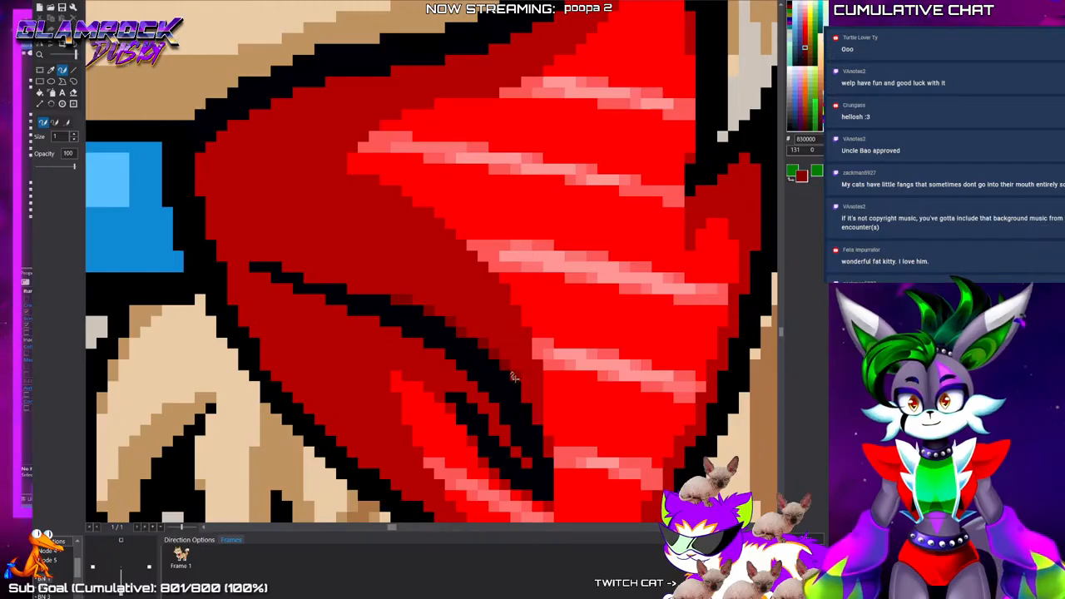
pyautogui.moveTo(533, 380)
pyautogui.mouseDown()
pyautogui.moveTo(539, 423)
pyautogui.moveTo(541, 387)
pyautogui.mouseUp()
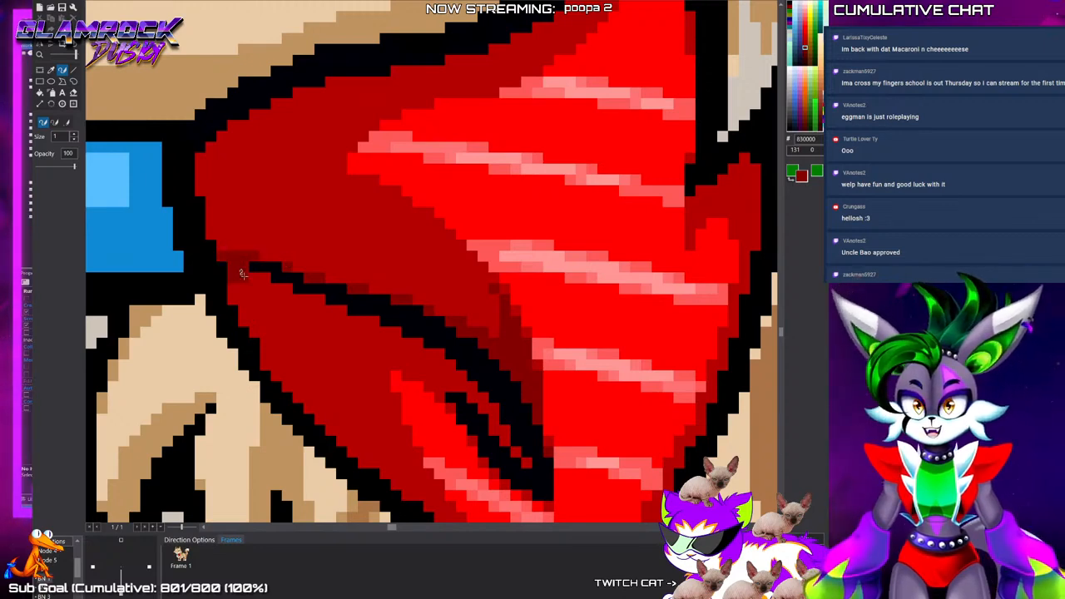
# Brush 830000 shading along the underside of the bandana's main fold line
pyautogui.click(341, 309)
pyautogui.moveTo(374, 321); pyautogui.dragTo(365, 320)
pyautogui.click(395, 331)
pyautogui.click(418, 343)
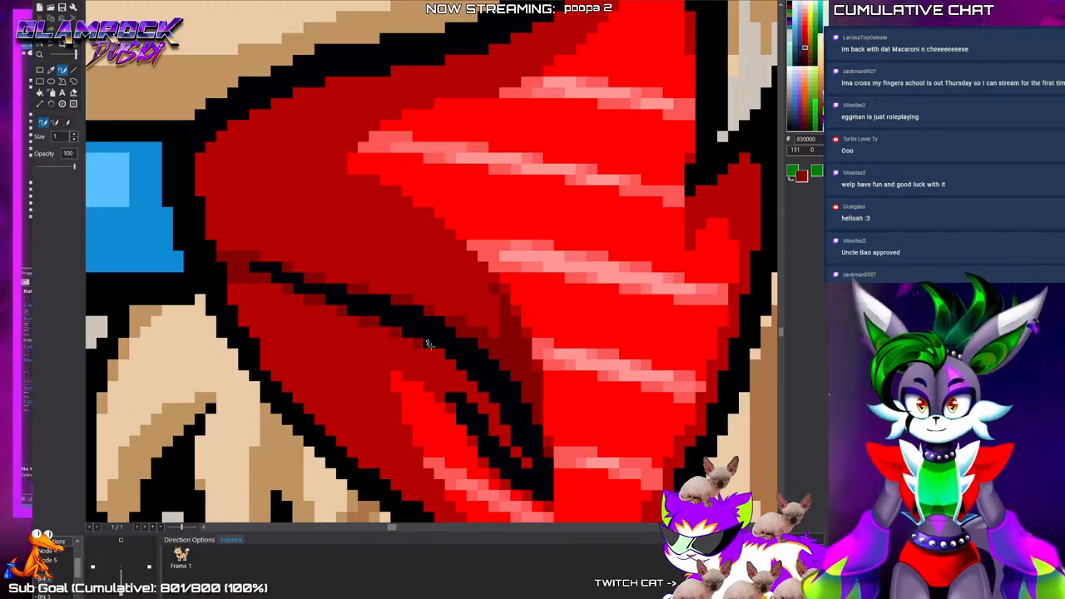
pyautogui.click(440, 353)
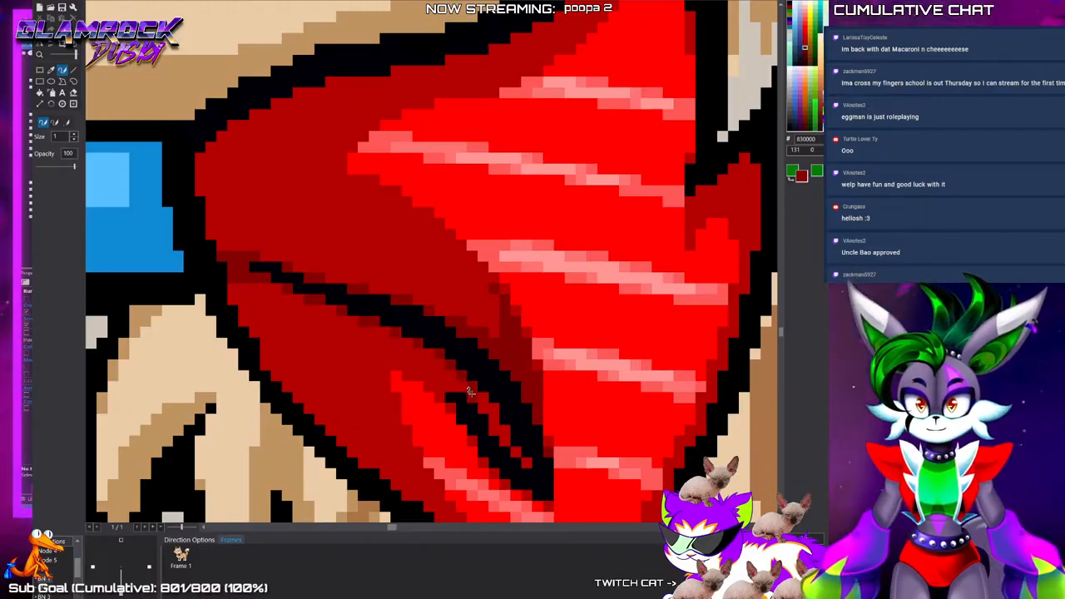
# Shade the gap inside the fold and the area around the lower bright red section's upper tip with 830000
pyautogui.moveTo(483, 408); pyautogui.dragTo(525, 462)
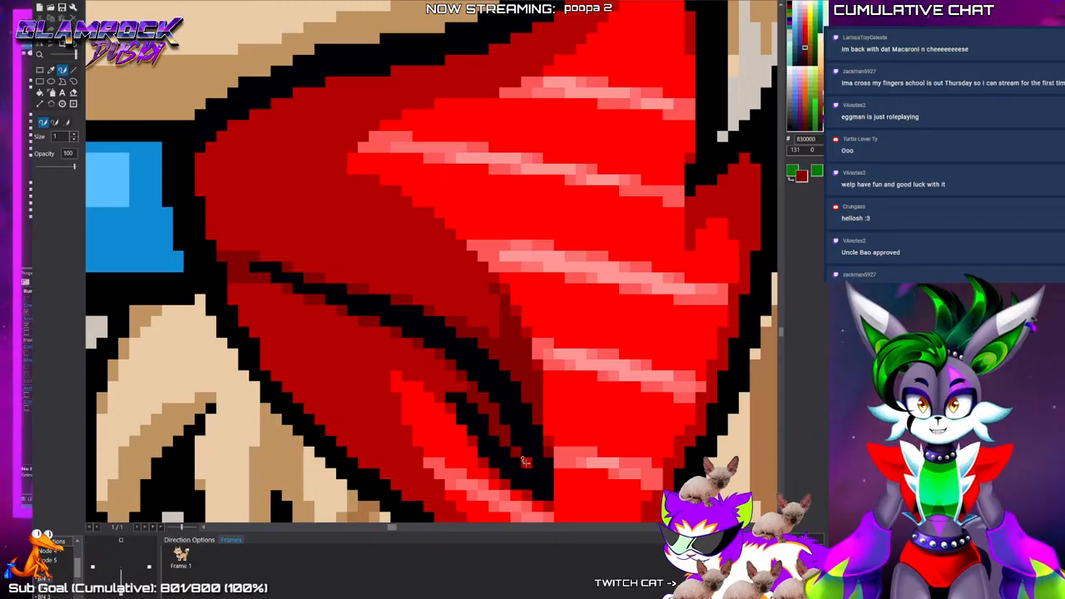
pyautogui.click(449, 376)
pyautogui.click(439, 393)
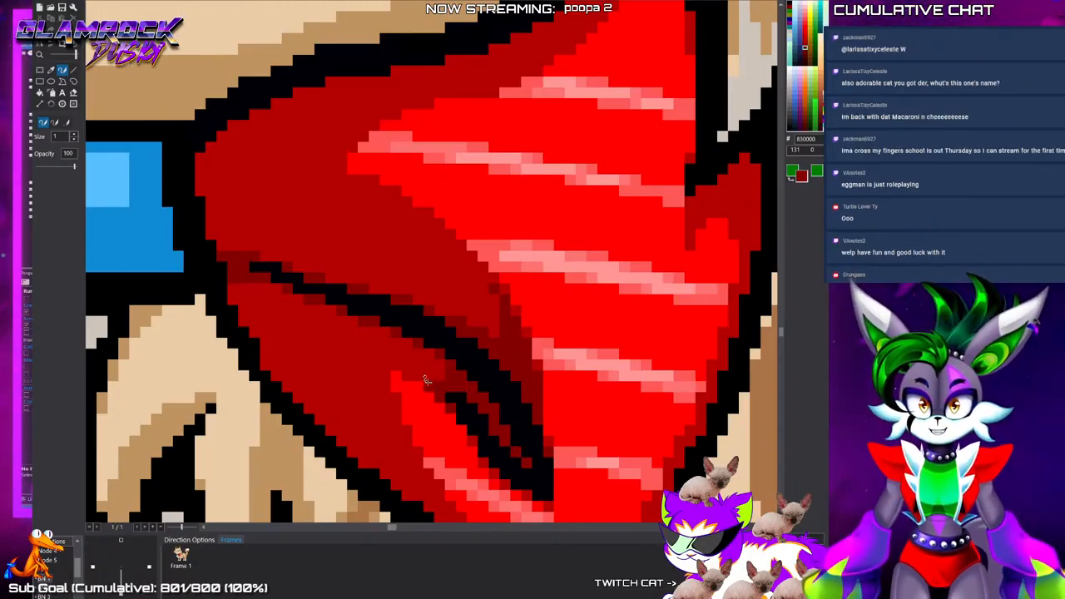
pyautogui.click(427, 380)
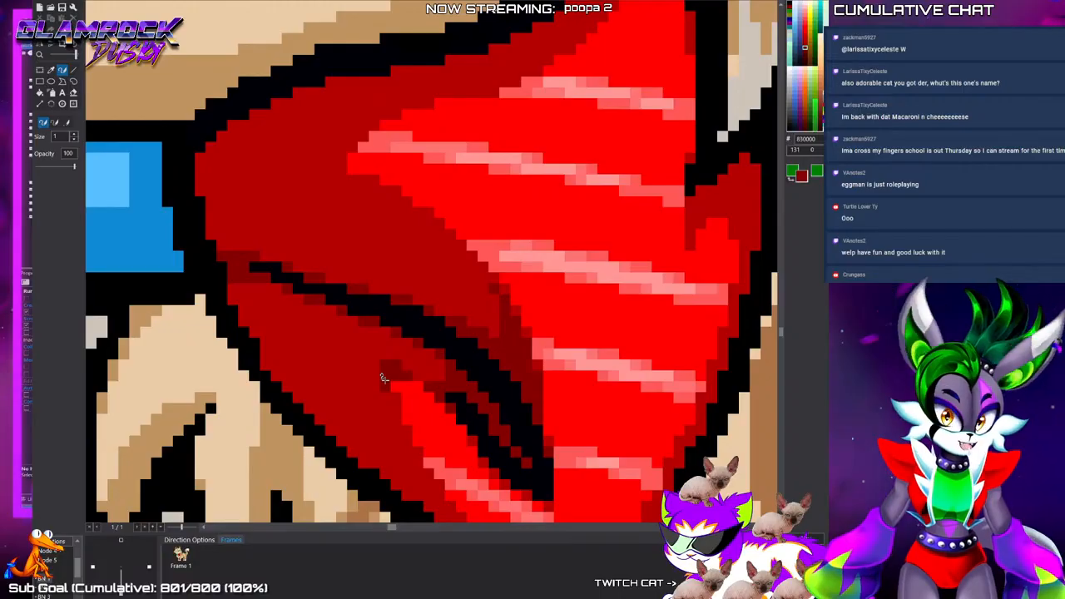
# Shade the bandana's bottom point, lower-left outline and small right flap with 830000, using the Line tool for the longer edges
pyautogui.scroll(-4, 384, 379)
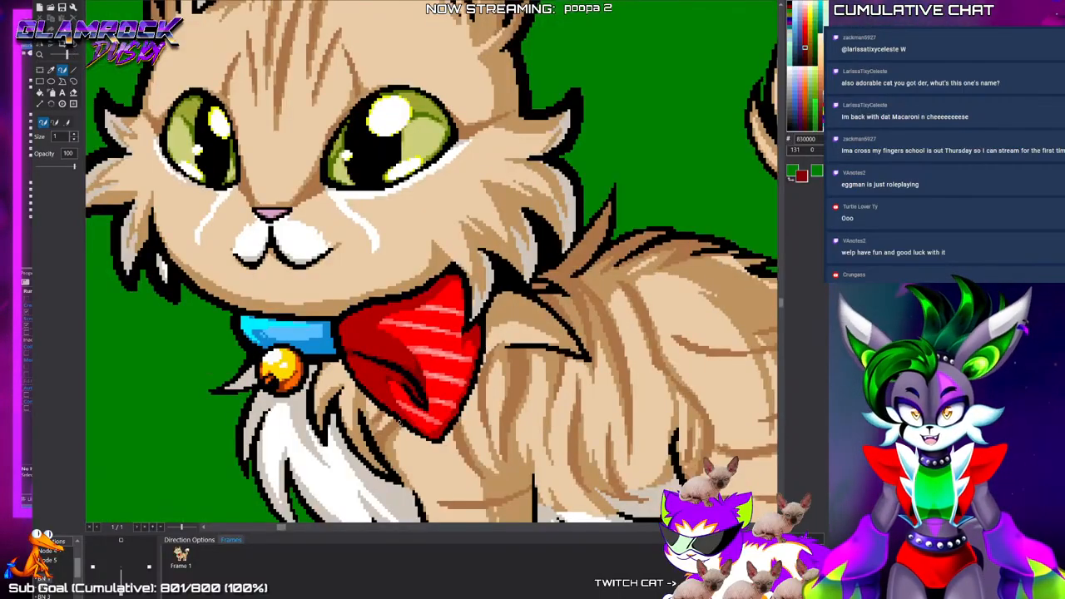
pyautogui.scroll(4, 412, 421)
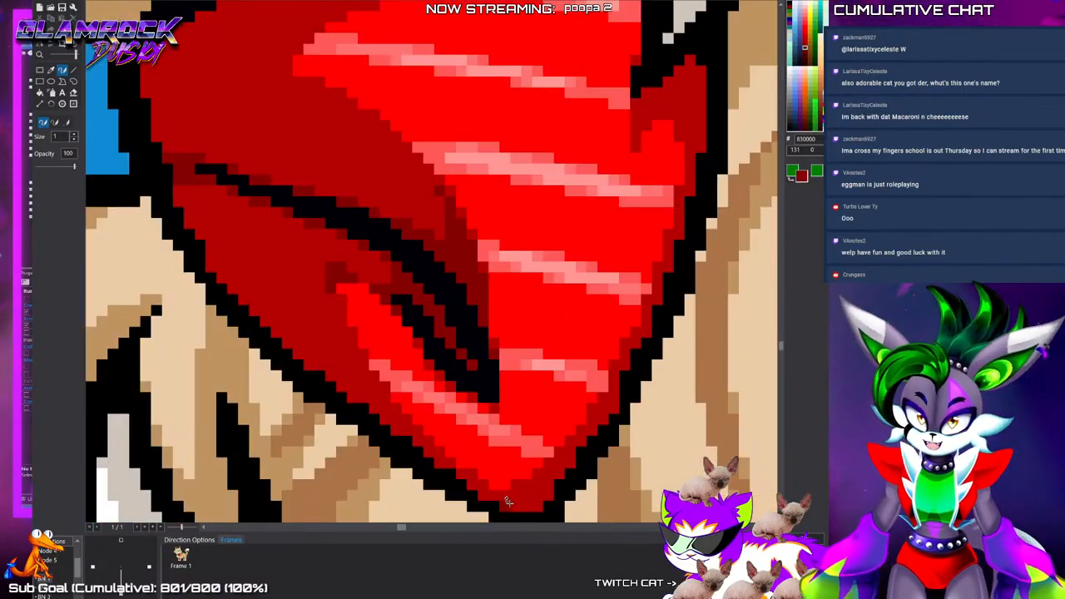
pyautogui.moveTo(537, 497)
pyautogui.mouseDown(button='right')
pyautogui.moveTo(526, 506)
pyautogui.moveTo(483, 496)
pyautogui.mouseUp(button='right')
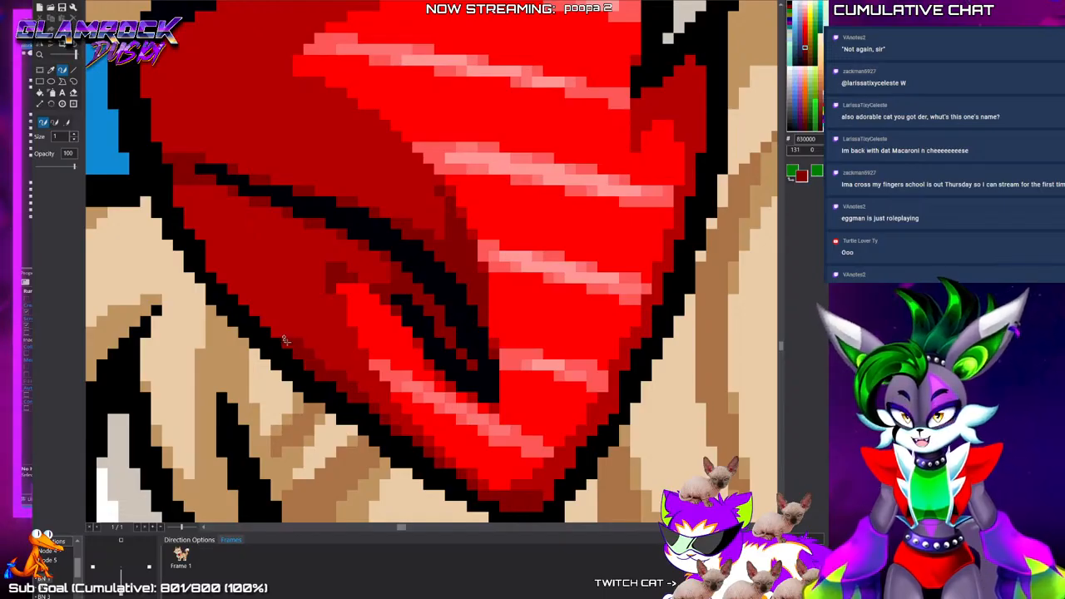
pyautogui.click(73, 71)
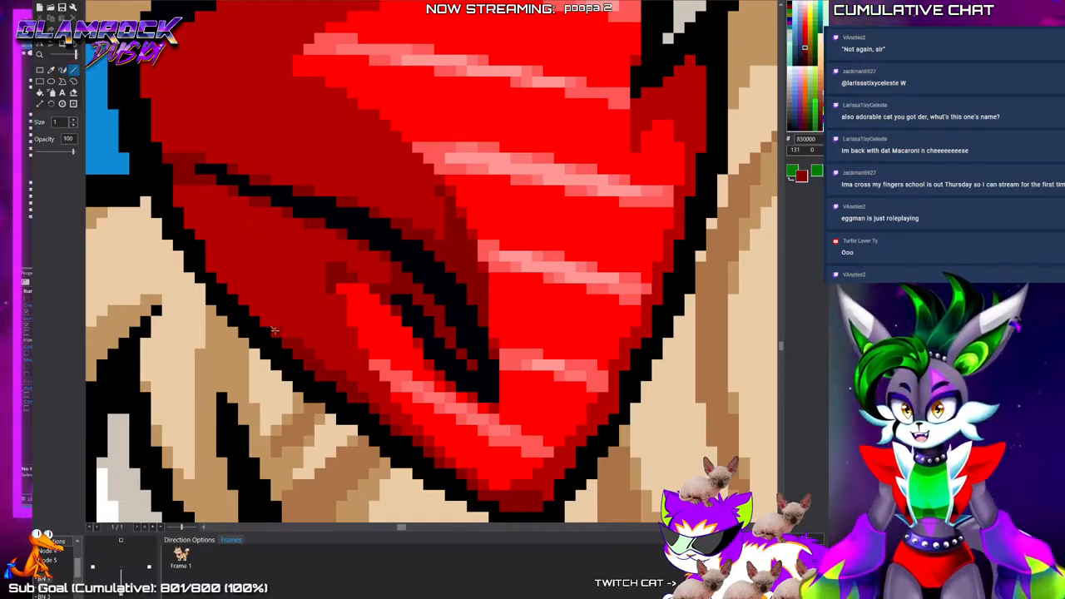
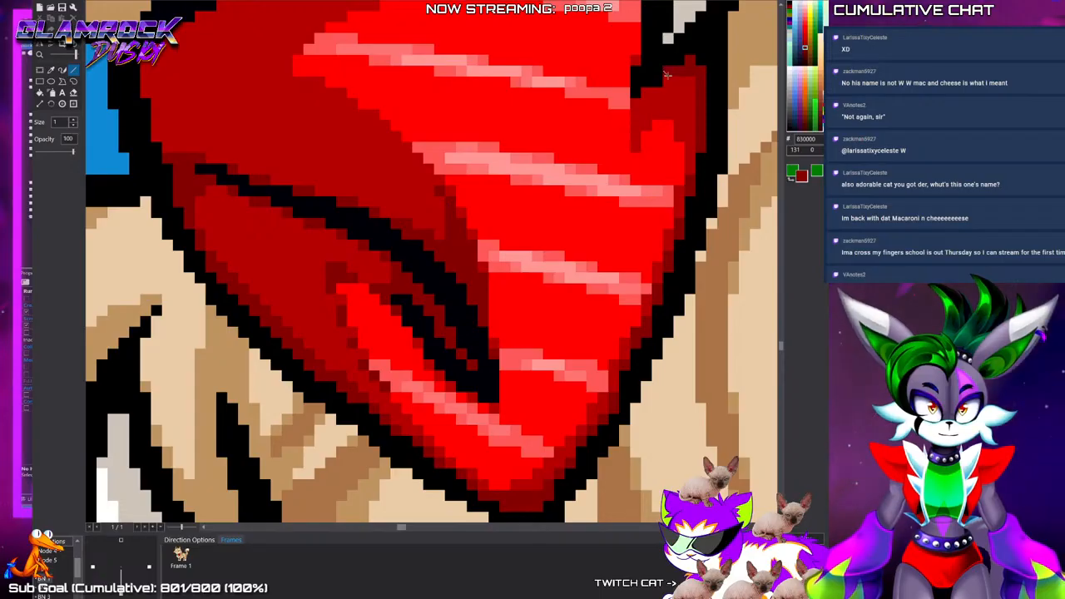
# Draw 830000 shading along the bandana's left edge beside the collar and the start of its upper edge
pyautogui.scroll(-1, 648, 428)
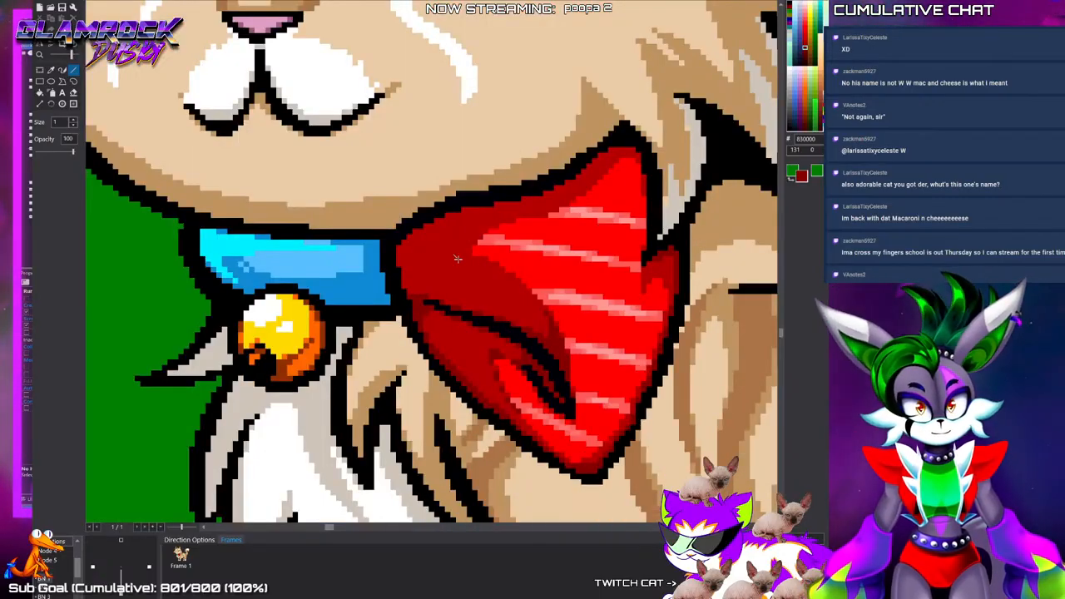
pyautogui.scroll(1, 456, 254)
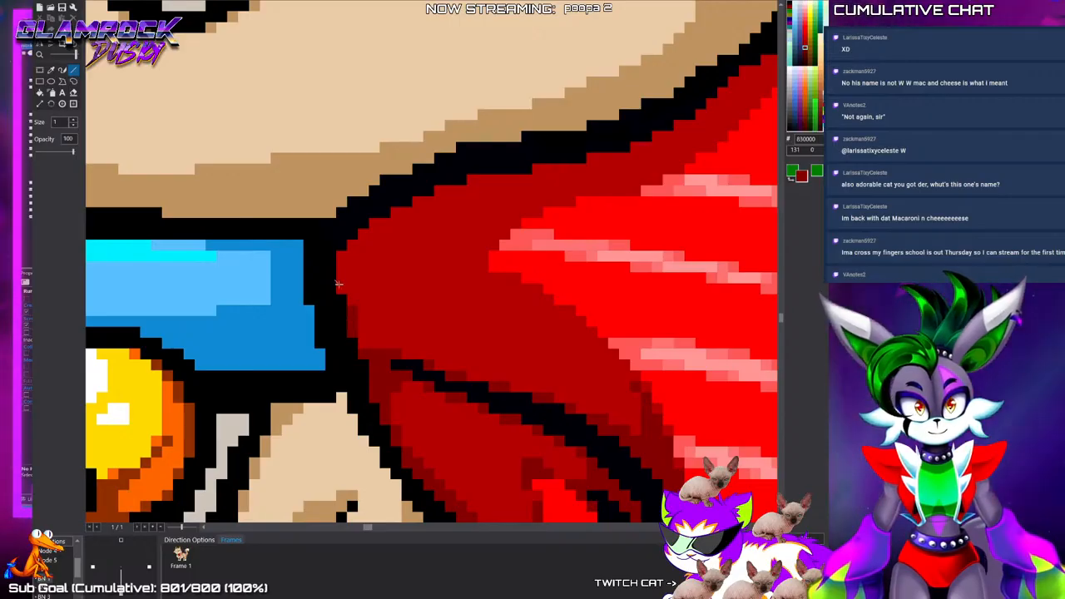
pyautogui.moveTo(344, 293)
pyautogui.mouseDown()
pyautogui.moveTo(346, 249)
pyautogui.moveTo(411, 208)
pyautogui.mouseUp()
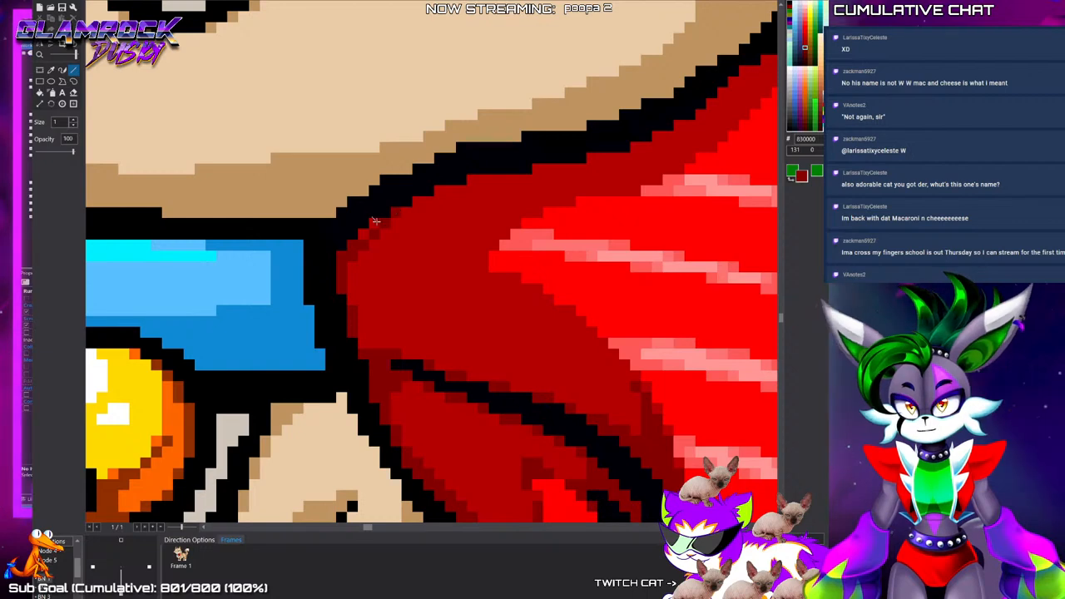
pyautogui.click(444, 188)
pyautogui.click(541, 169)
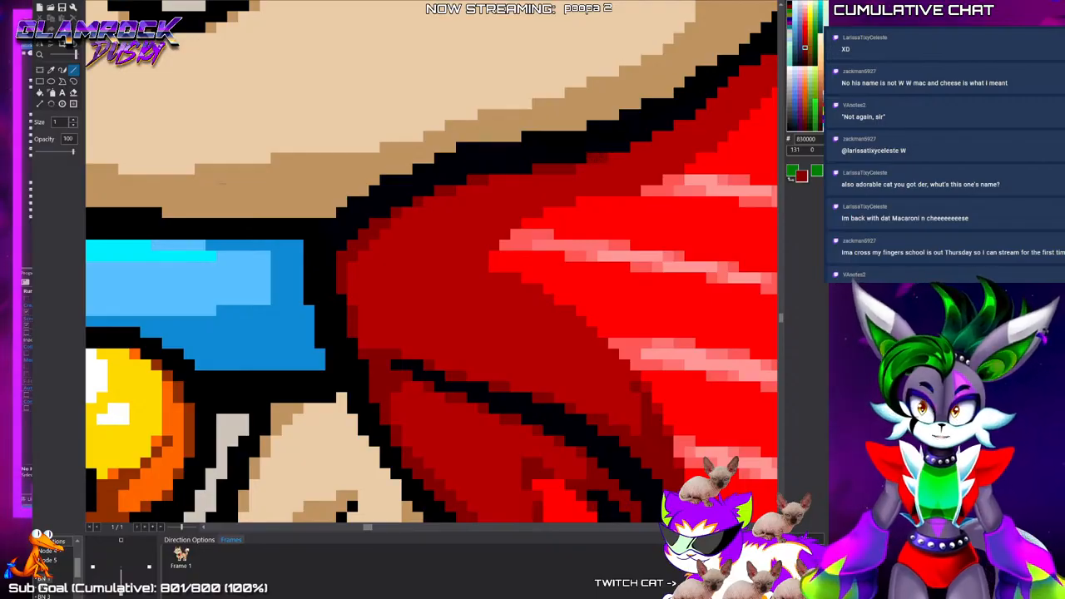
# Brush 830000 shading along the rest of the upper edge and around the bandana's top corner
pyautogui.click(63, 73)
pyautogui.scroll(-3, 699, 357)
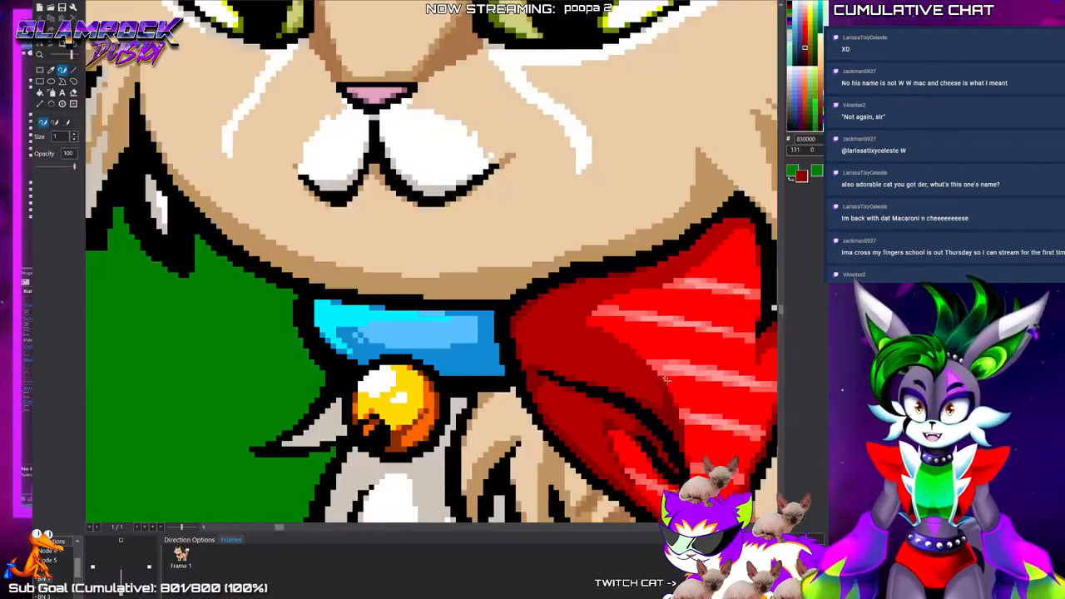
pyautogui.scroll(3, 730, 253)
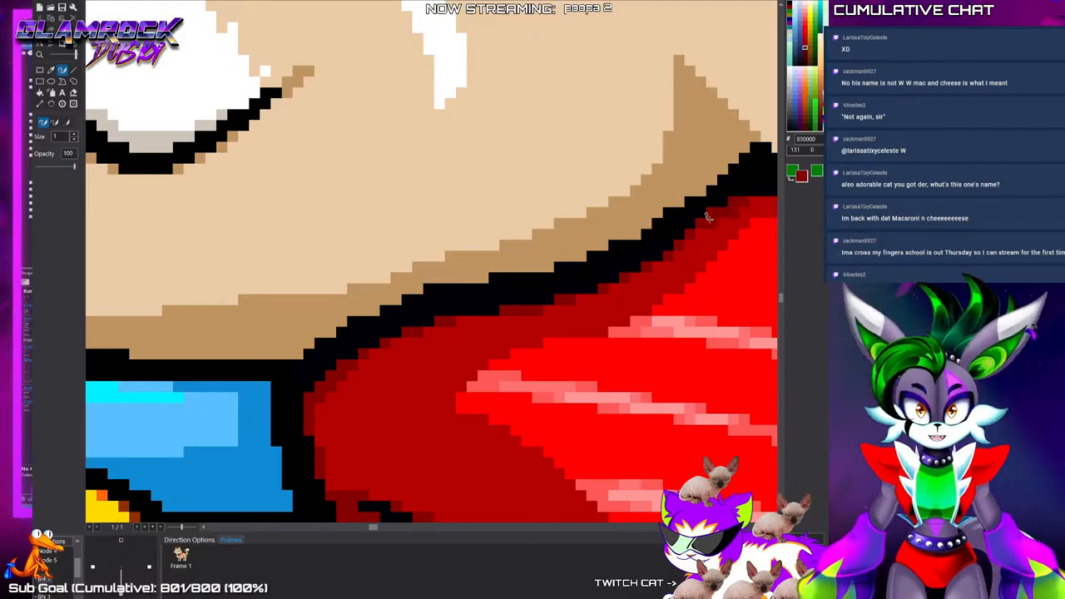
pyautogui.scroll(-2, 444, 389)
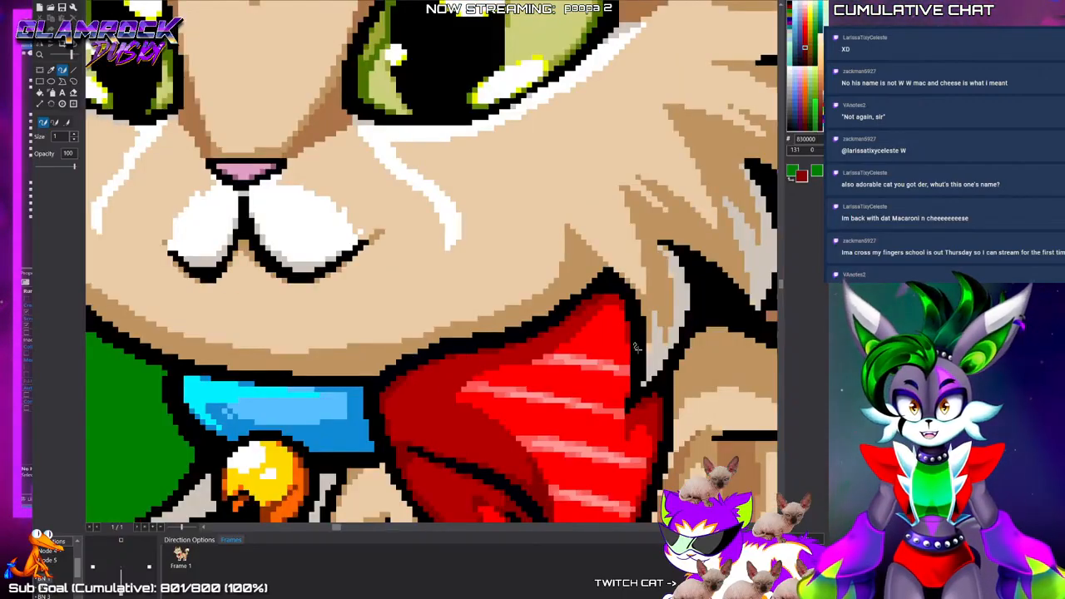
pyautogui.scroll(2, 634, 347)
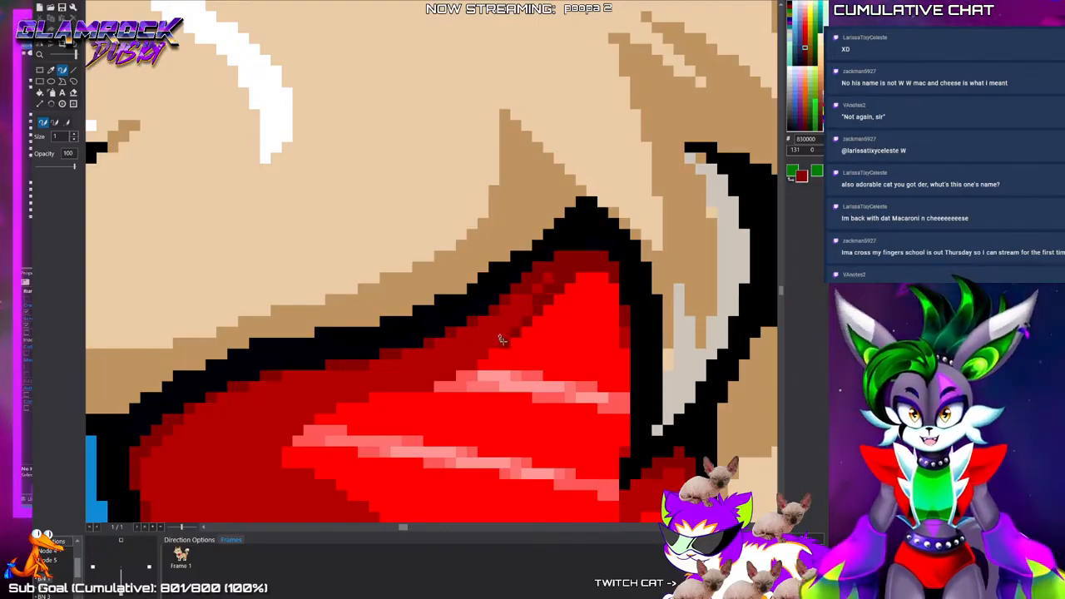
# Add 830000 shading under the fold's pointed end and along the shadow boundary beside the third stripe
pyautogui.scroll(-4, 514, 415)
pyautogui.scroll(-5, 513, 419)
pyautogui.scroll(10, 394, 325)
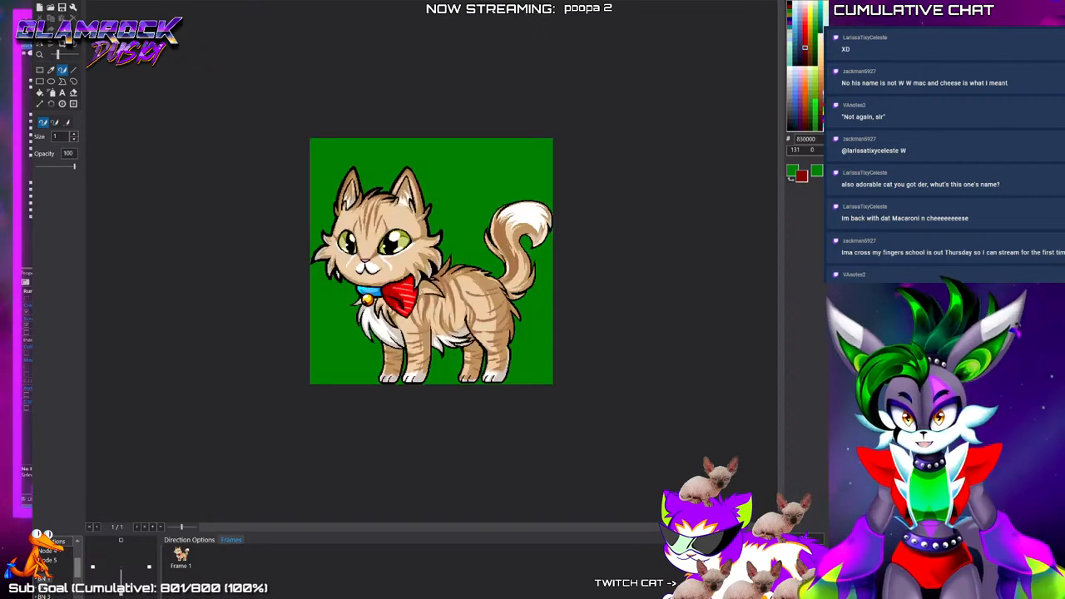
pyautogui.scroll(-4, 428, 377)
pyautogui.scroll(6, 393, 476)
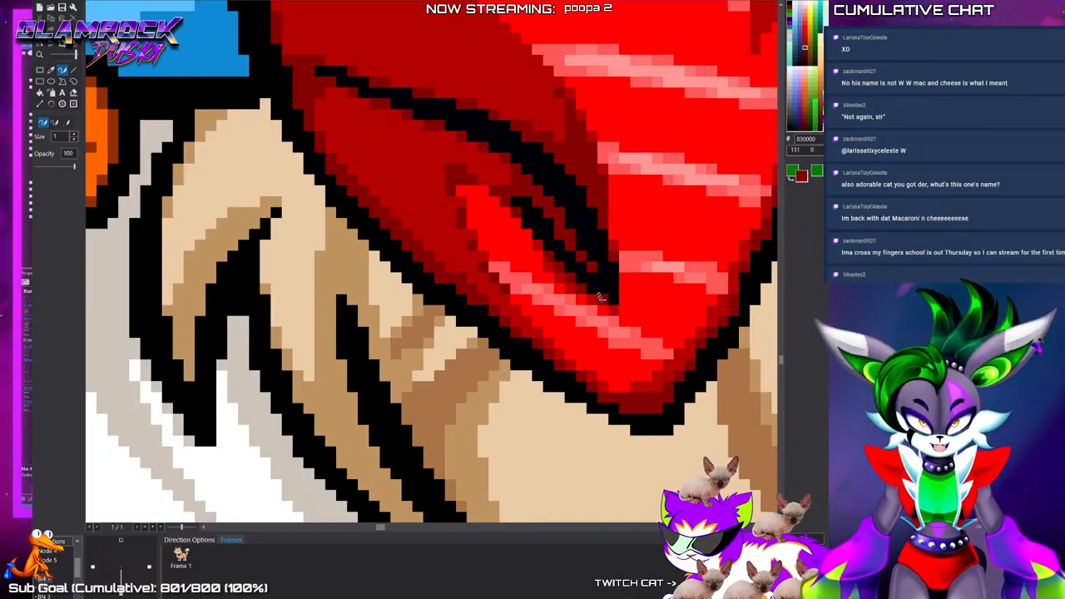
pyautogui.scroll(-4, 638, 379)
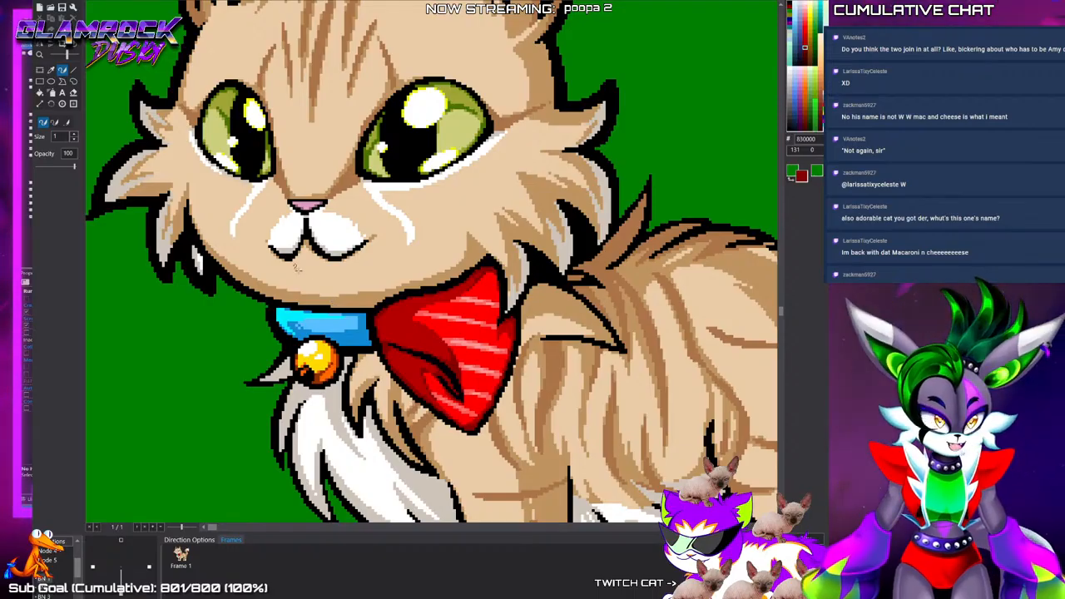
pyautogui.scroll(4, 421, 234)
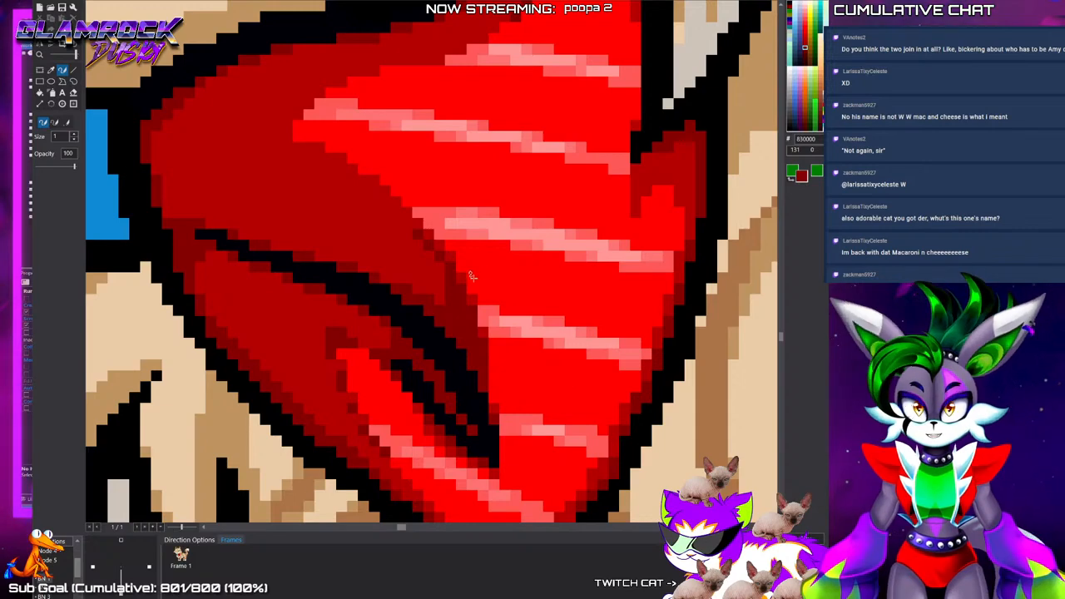
# Sample the black outline color and draw two leaf-shaped knot loops, one large and one small, above the bandana's upper edge
pyautogui.scroll(-4, 399, 207)
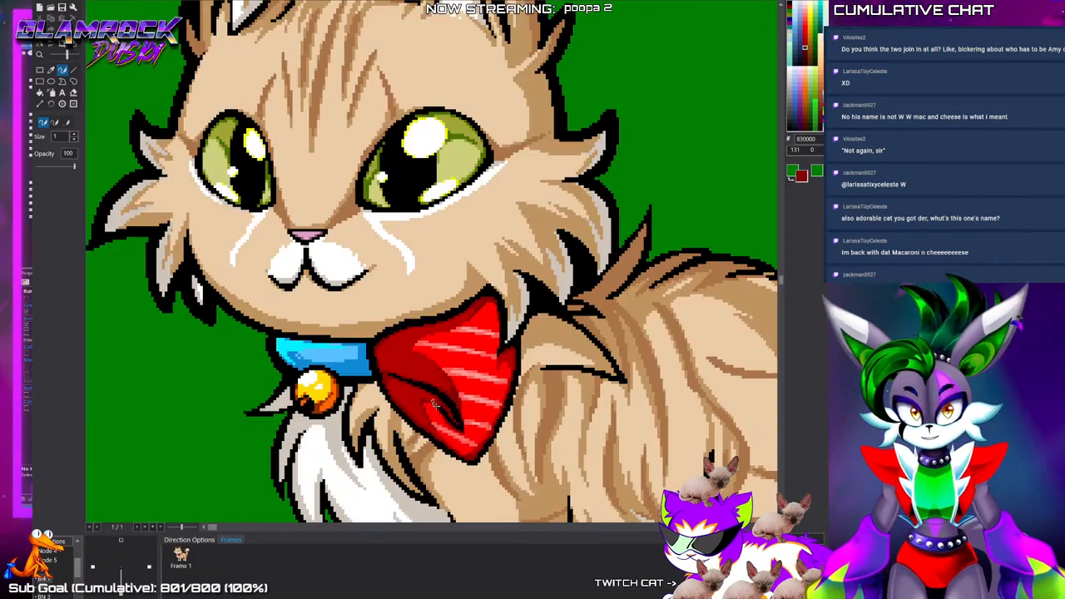
pyautogui.scroll(-2, 435, 405)
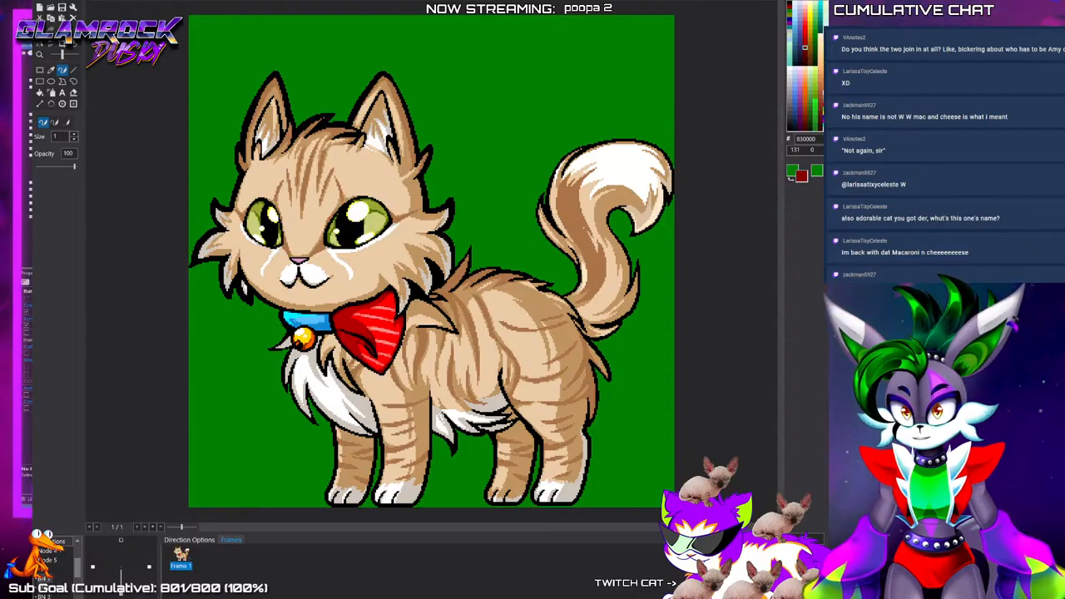
pyautogui.click(51, 70)
pyautogui.scroll(2, 386, 326)
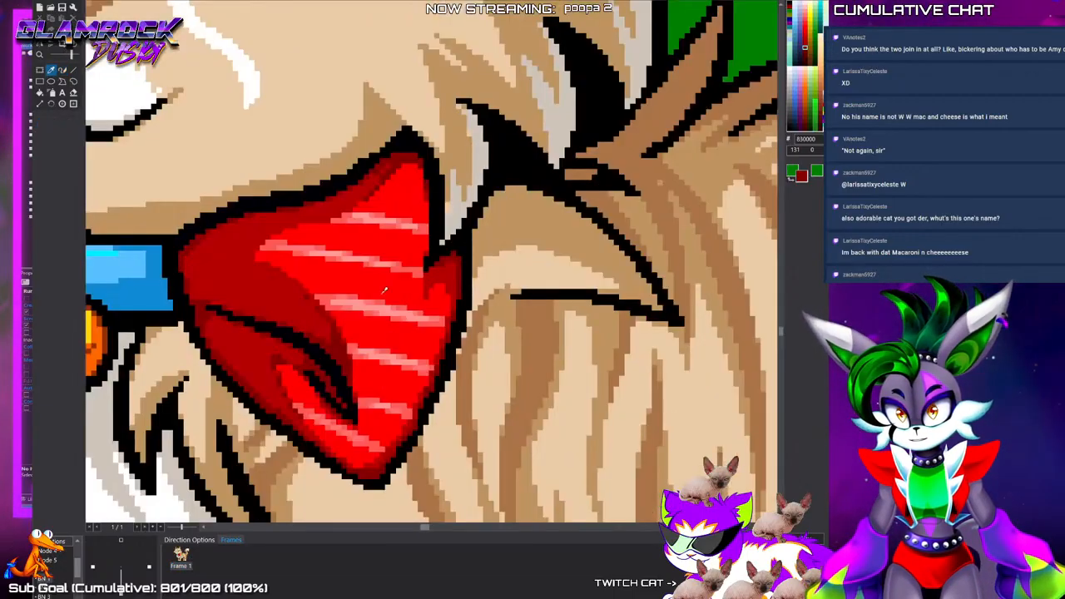
pyautogui.scroll(1, 333, 121)
pyautogui.click(336, 234)
pyautogui.click(63, 71)
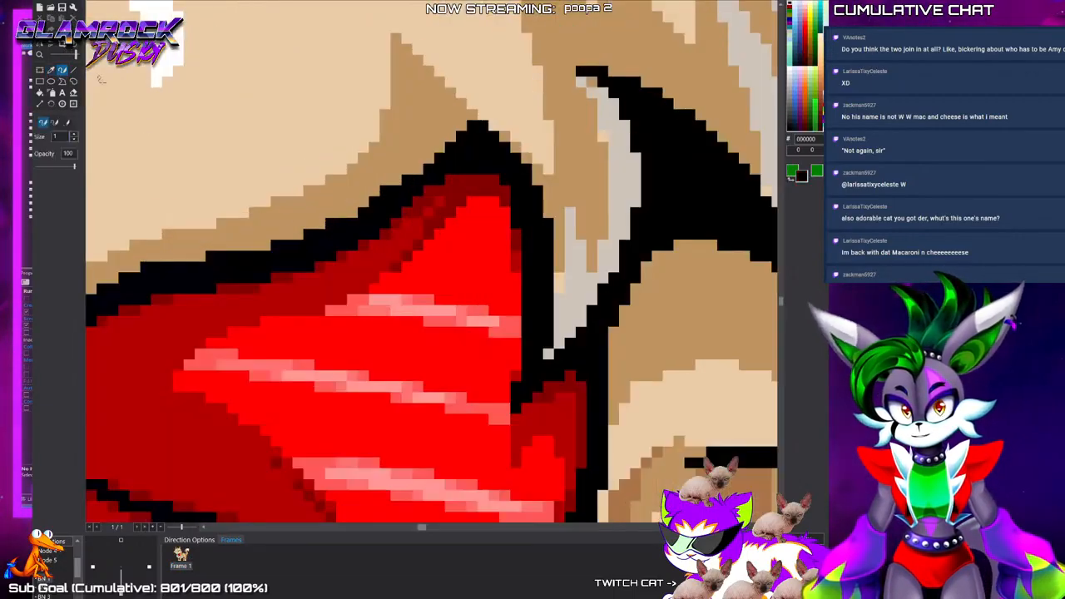
pyautogui.scroll(-1, 338, 348)
pyautogui.scroll(-2, 338, 347)
pyautogui.scroll(3, 379, 366)
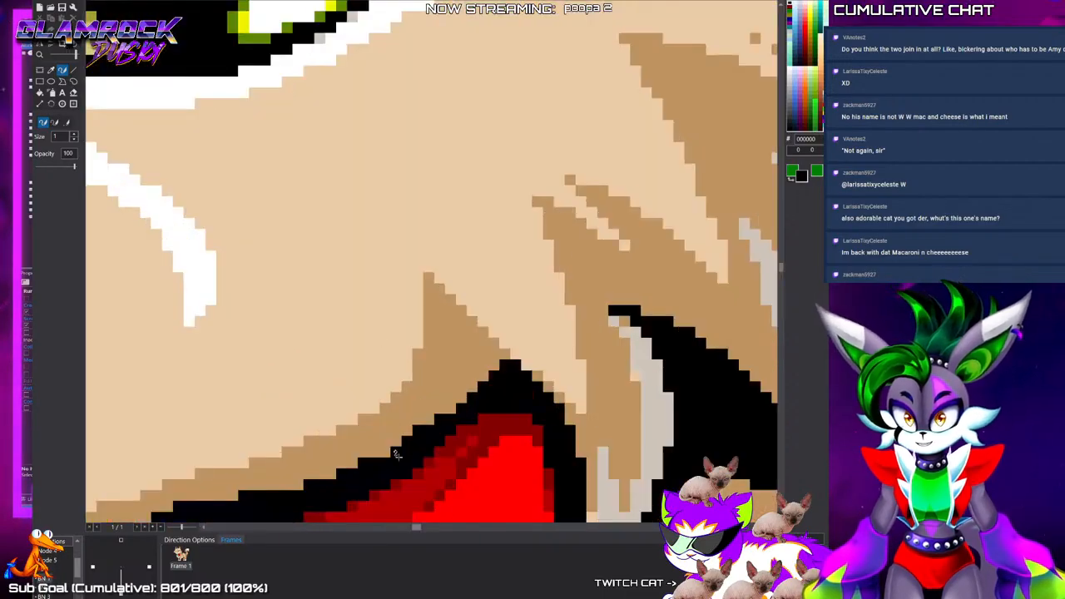
pyautogui.moveTo(384, 458)
pyautogui.mouseDown()
pyautogui.moveTo(384, 383)
pyautogui.moveTo(498, 200)
pyautogui.moveTo(525, 289)
pyautogui.mouseUp()
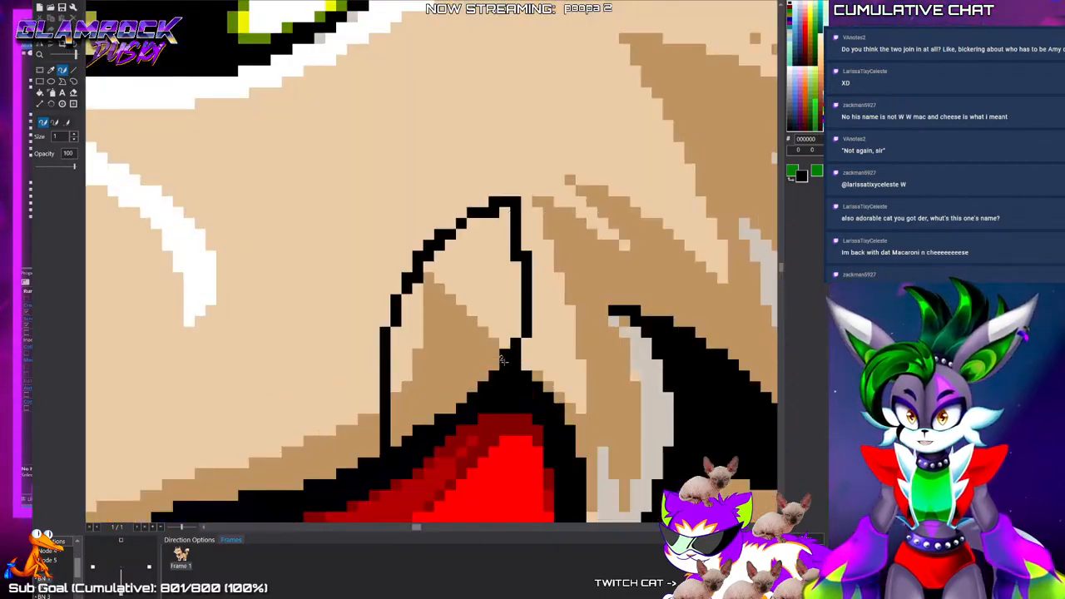
pyautogui.moveTo(300, 466)
pyautogui.mouseDown()
pyautogui.moveTo(283, 441)
pyautogui.moveTo(276, 330)
pyautogui.moveTo(354, 355)
pyautogui.mouseUp()
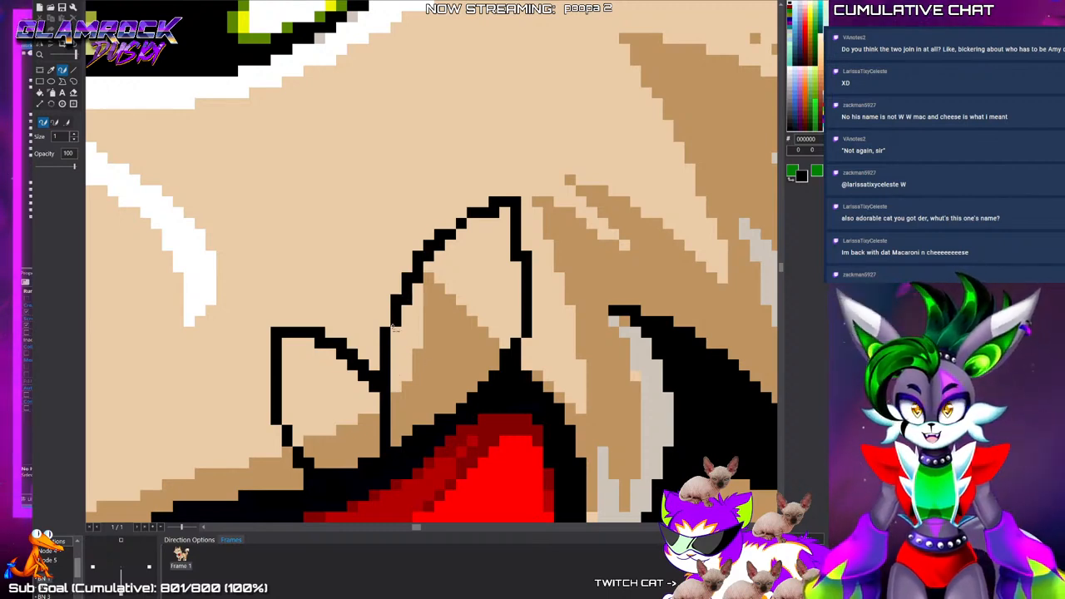
# Thicken the large loop's left and upper outline in black and draw a curved fold line inside it
pyautogui.moveTo(397, 330); pyautogui.dragTo(396, 426)
pyautogui.moveTo(406, 312)
pyautogui.mouseDown()
pyautogui.moveTo(462, 214)
pyautogui.moveTo(471, 226)
pyautogui.mouseUp()
pyautogui.click(505, 213)
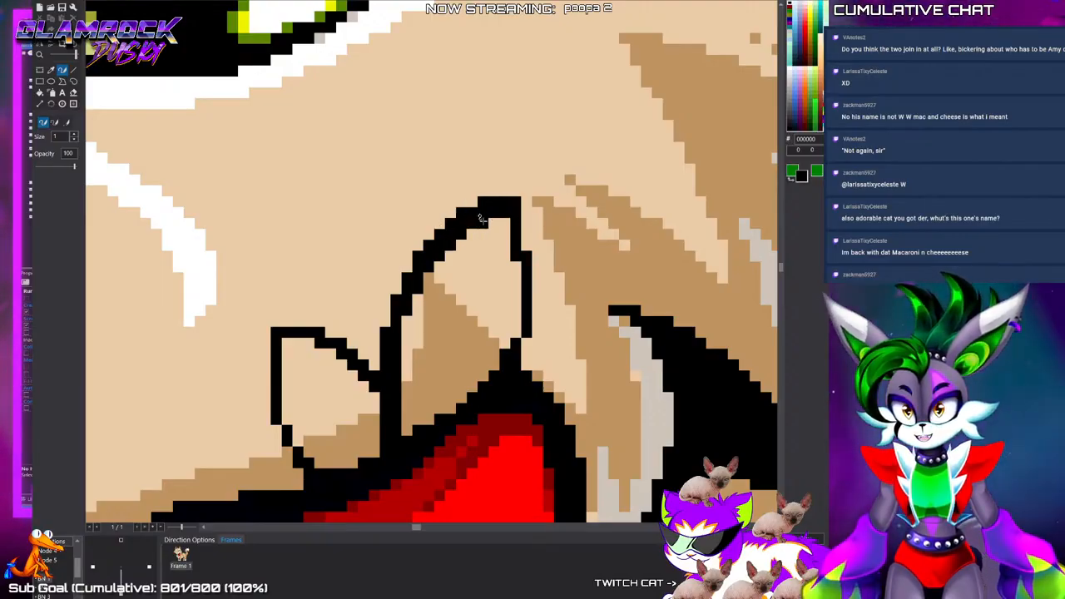
pyautogui.moveTo(435, 417); pyautogui.dragTo(484, 302)
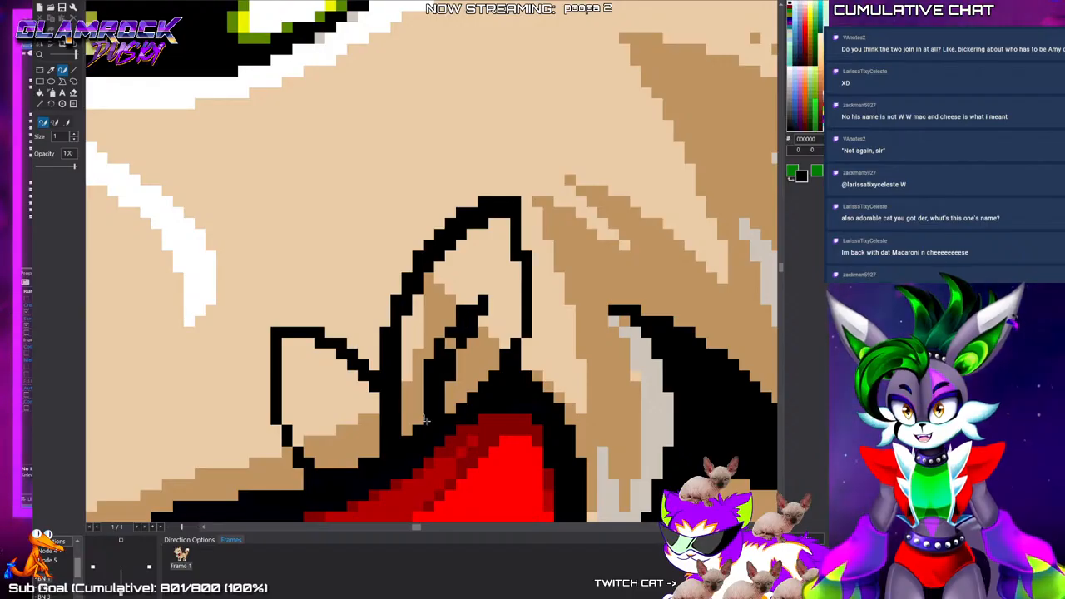
pyautogui.click(472, 301)
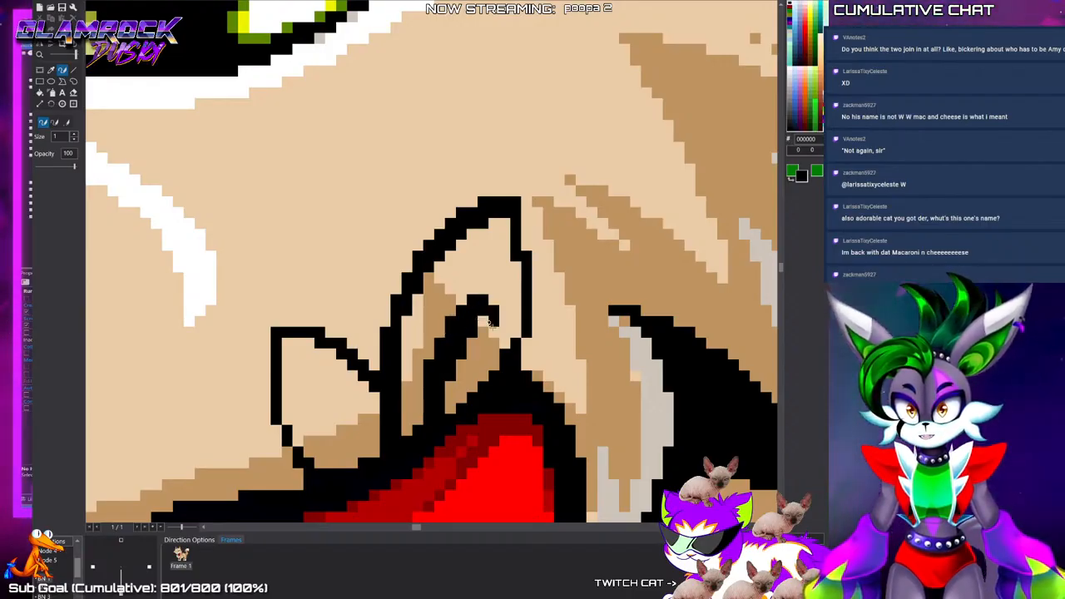
pyautogui.moveTo(492, 321)
pyautogui.mouseDown()
pyautogui.moveTo(493, 343)
pyautogui.moveTo(493, 301)
pyautogui.mouseUp()
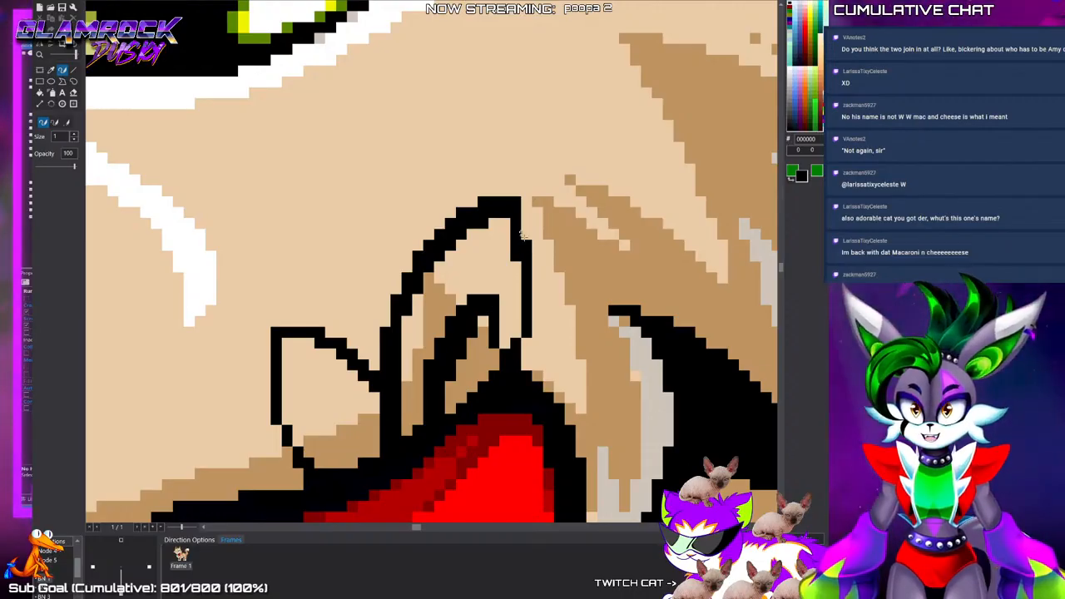
# Thicken the large loop's right outline in black and trim its outward bulge with the sampled cream fur color
pyautogui.moveTo(526, 203)
pyautogui.mouseDown()
pyautogui.moveTo(543, 331)
pyautogui.moveTo(523, 341)
pyautogui.mouseUp()
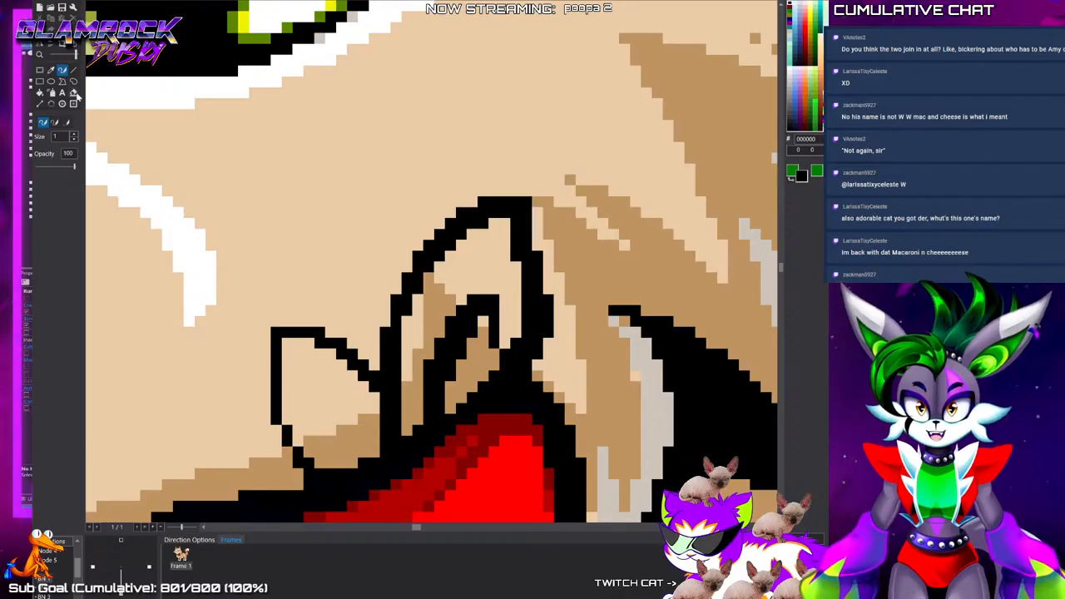
pyautogui.click(50, 71)
pyautogui.click(150, 133)
pyautogui.click(62, 70)
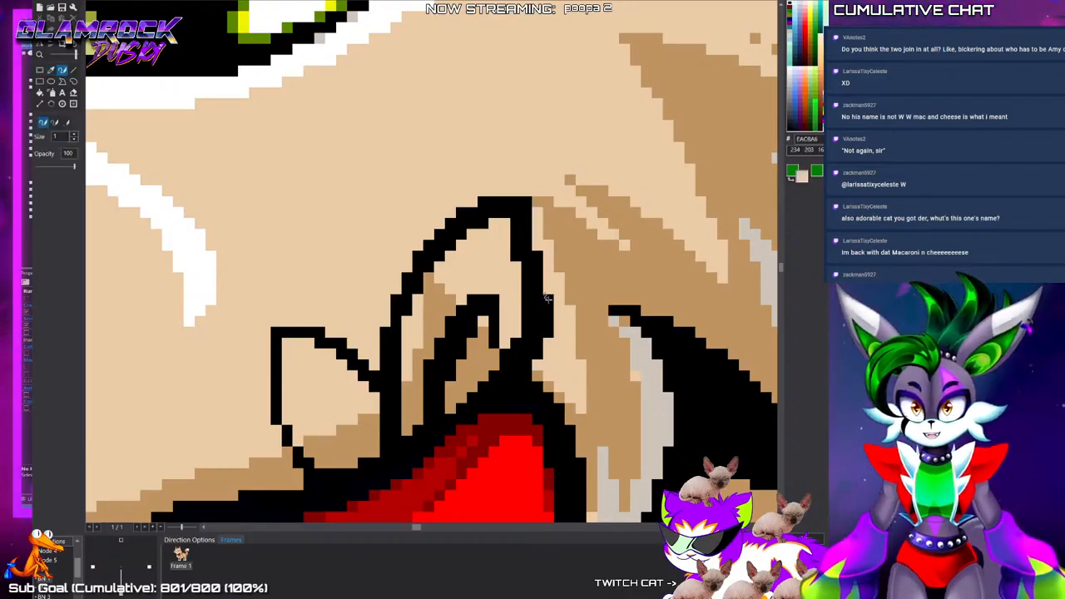
pyautogui.moveTo(547, 298); pyautogui.dragTo(548, 328)
# Thicken the small loop's outline with the sampled black and draw a short diagonal fold line inside it
pyautogui.click(51, 71)
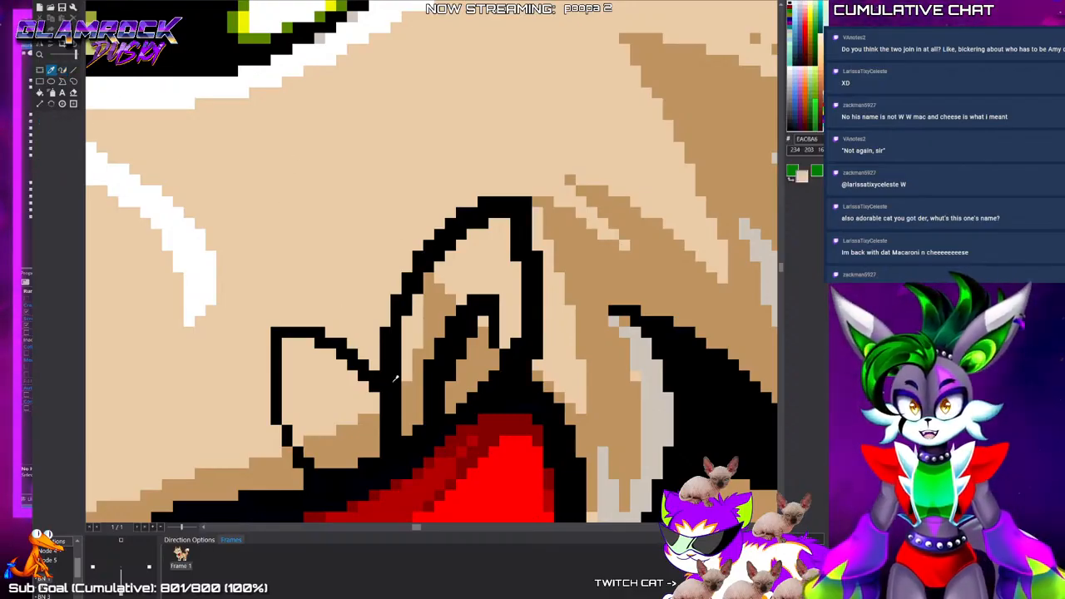
pyautogui.click(62, 70)
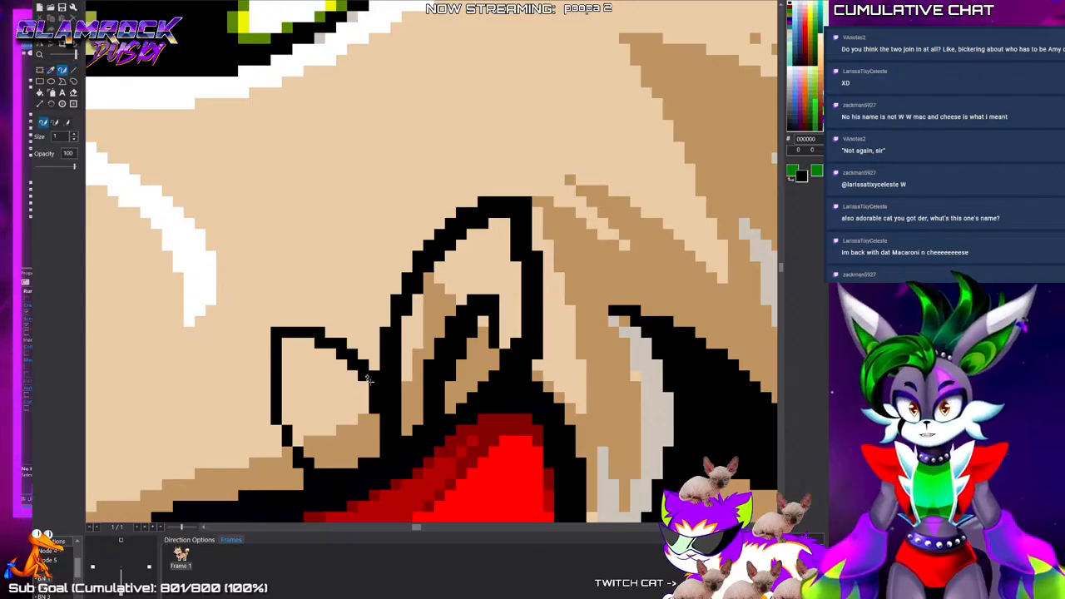
pyautogui.moveTo(353, 374)
pyautogui.mouseDown()
pyautogui.moveTo(331, 354)
pyautogui.moveTo(287, 358)
pyautogui.moveTo(288, 421)
pyautogui.moveTo(319, 462)
pyautogui.moveTo(352, 419)
pyautogui.mouseUp()
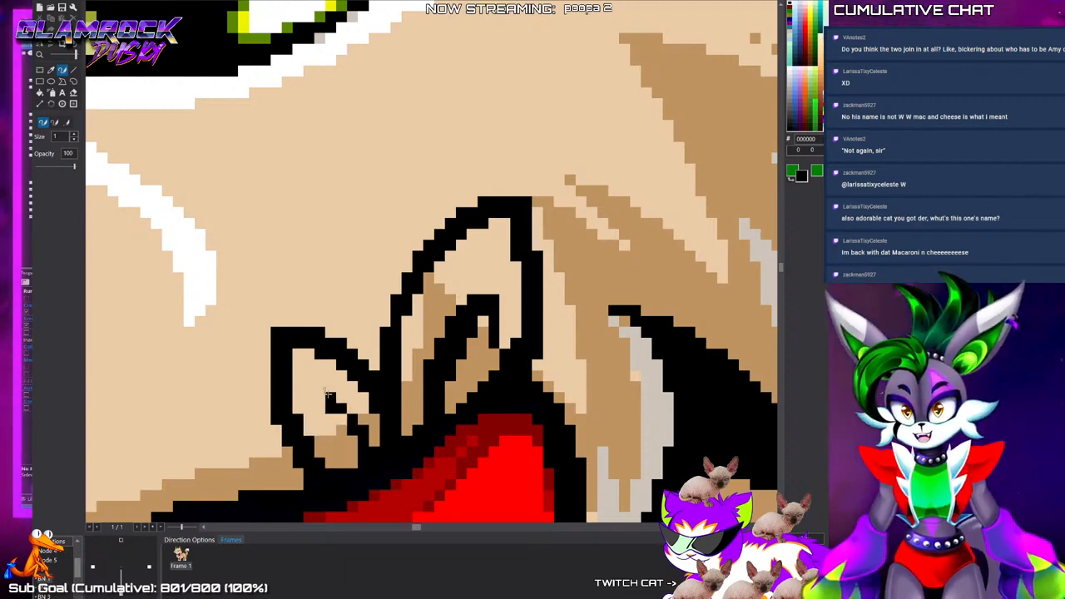
pyautogui.scroll(-2, 410, 465)
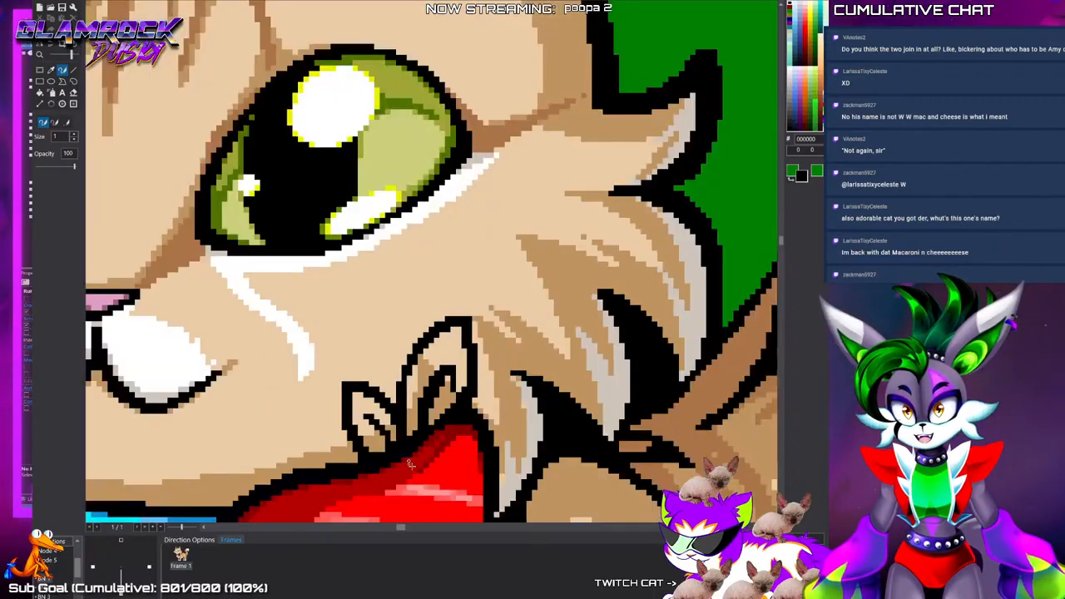
pyautogui.scroll(2, 409, 464)
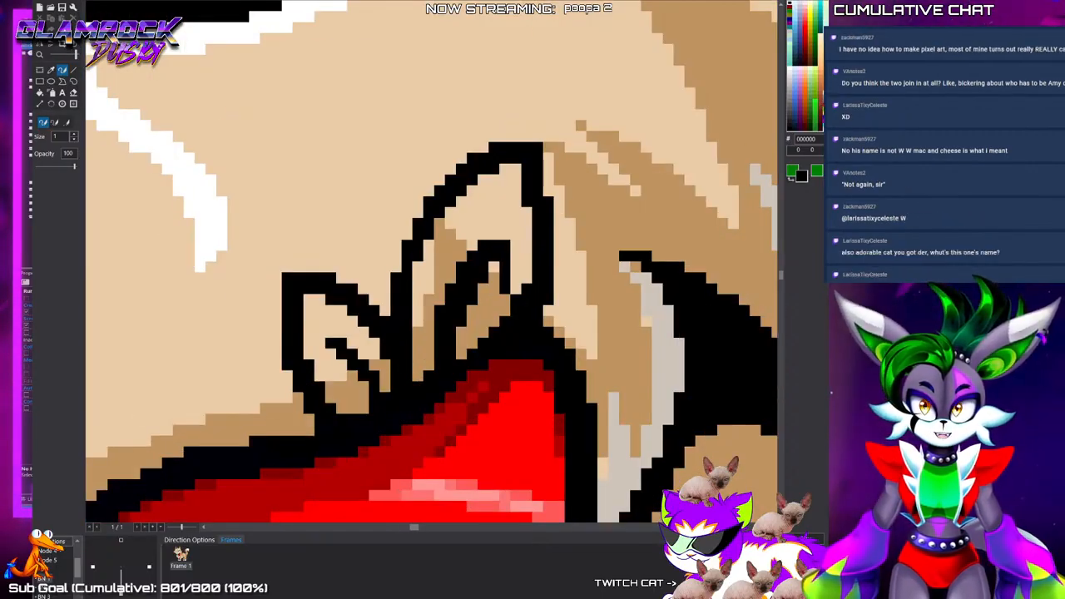
# Fill every fur-colored area inside both knot loops with the bandana's bright red FF0000
pyautogui.click(466, 466)
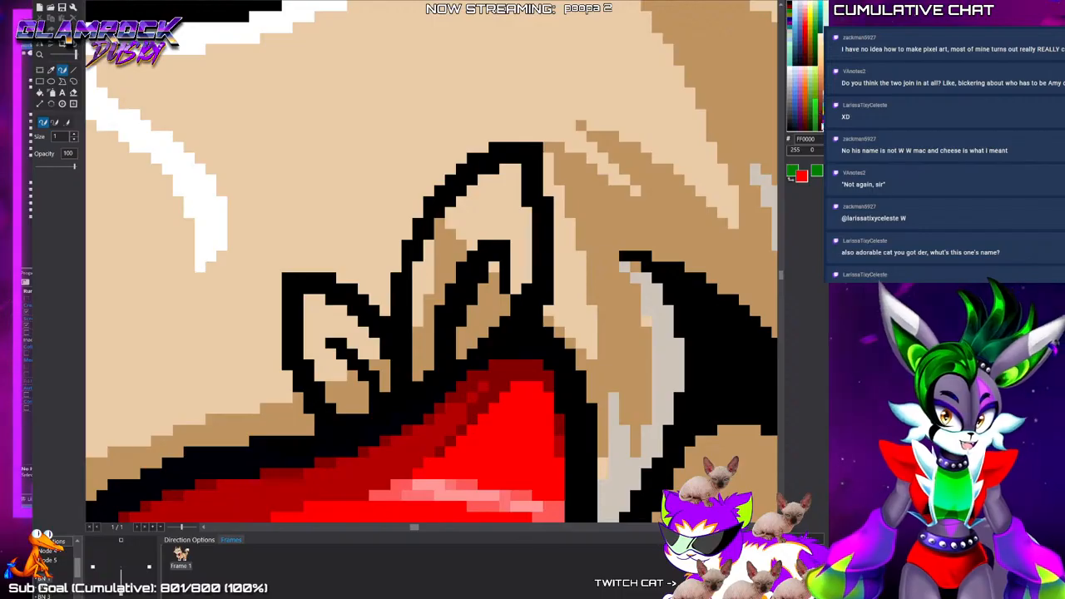
pyautogui.press('g')
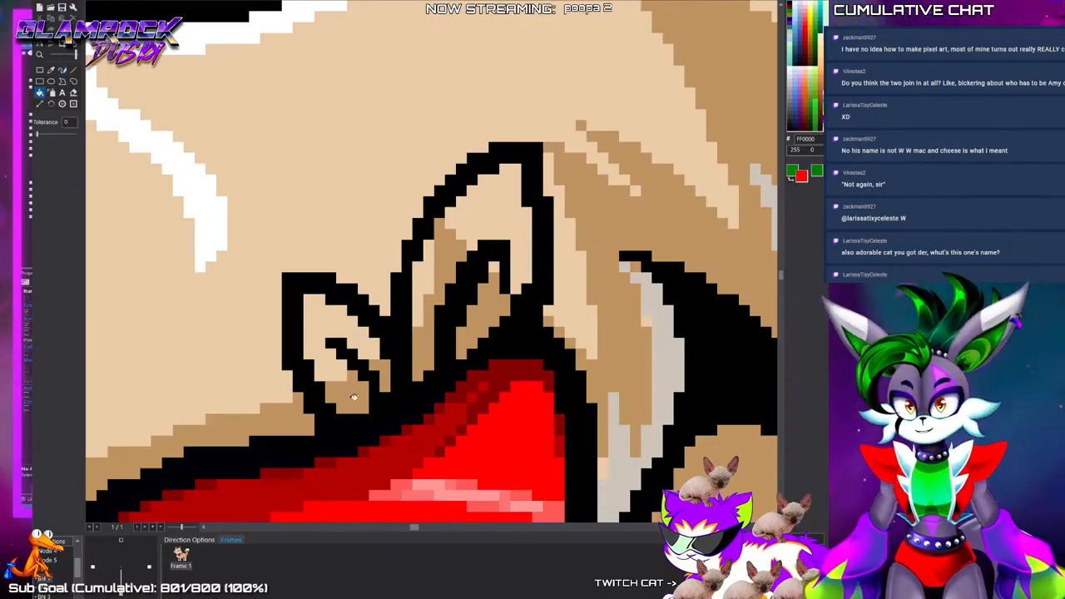
pyautogui.click(354, 397)
pyautogui.click(320, 333)
pyautogui.click(449, 245)
pyautogui.click(437, 269)
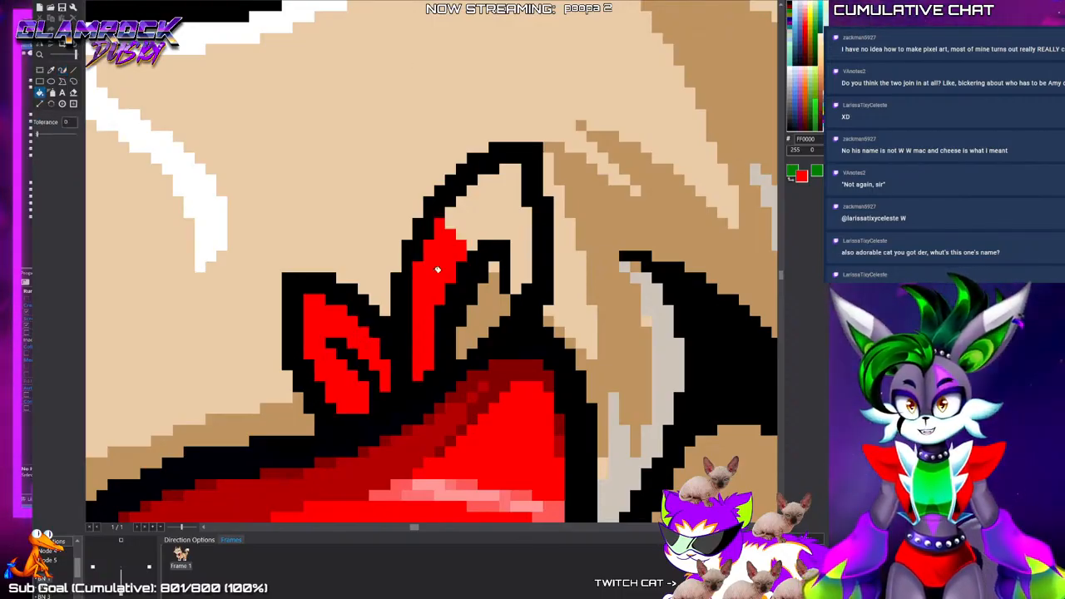
pyautogui.click(486, 219)
pyautogui.click(489, 308)
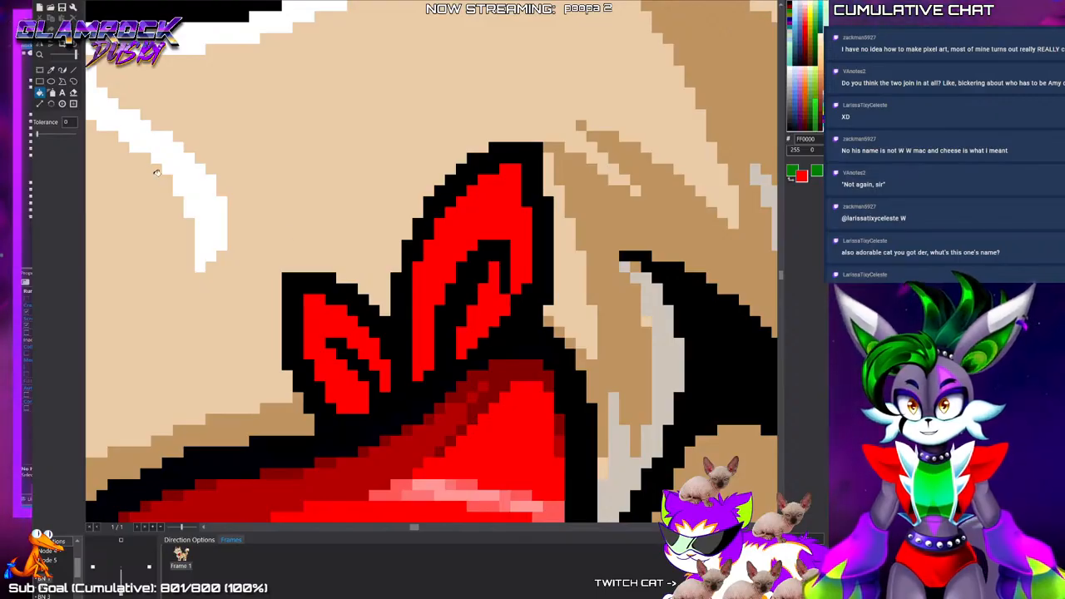
# Shade the small loop with dark red B30000 along its outline, right side and lower part, leaving a bright red center
pyautogui.click(61, 70)
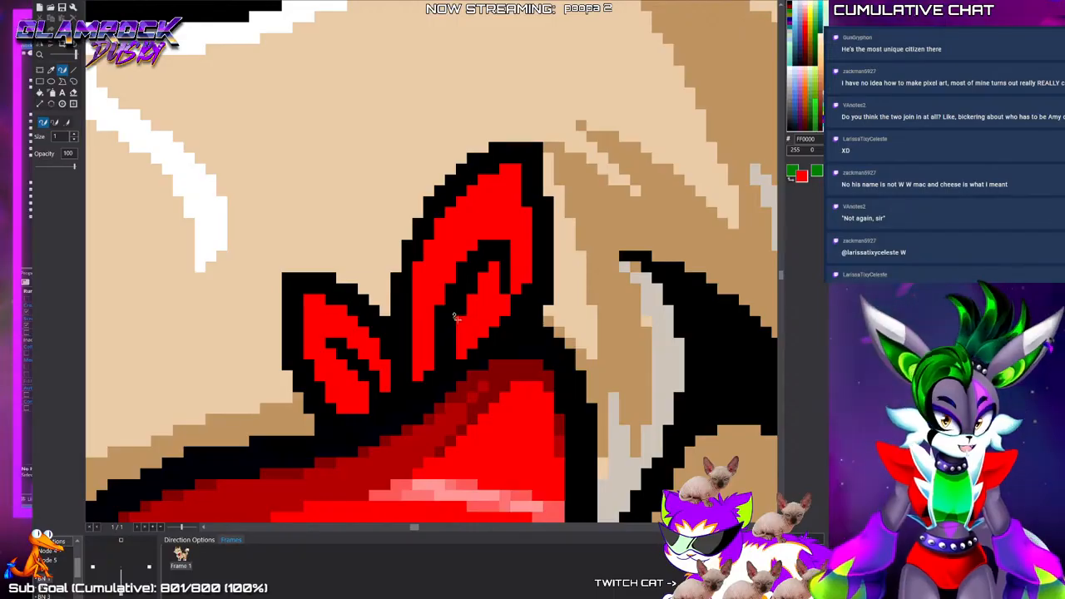
pyautogui.click(51, 70)
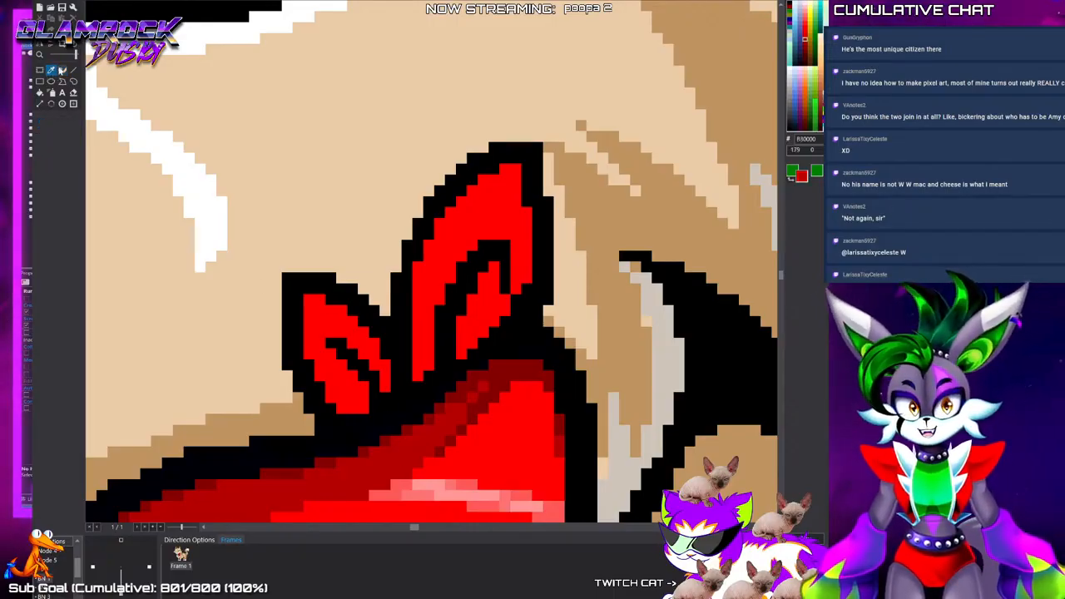
pyautogui.click(61, 70)
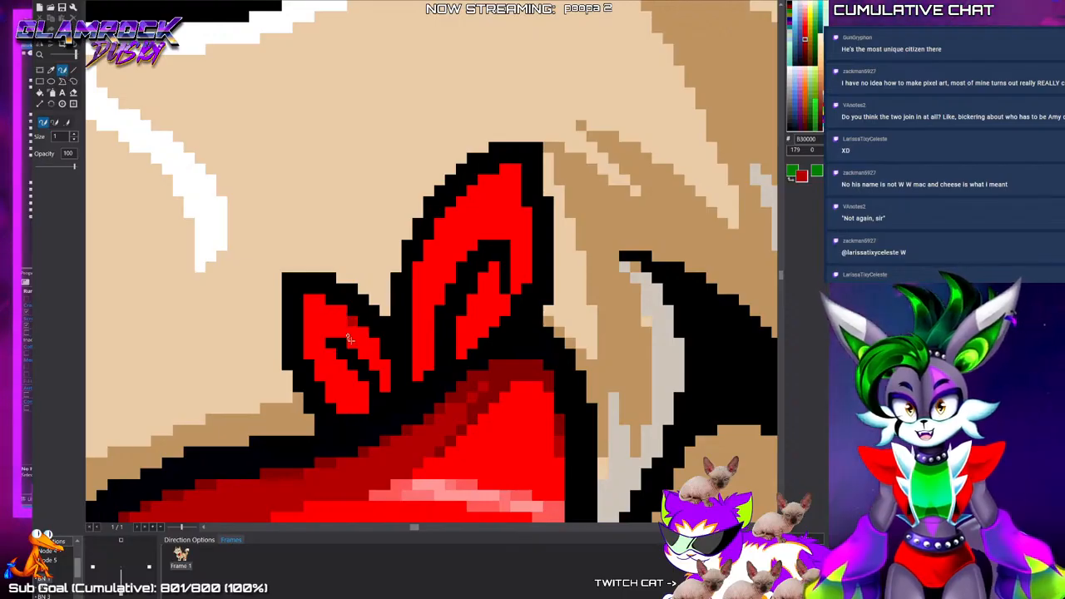
pyautogui.moveTo(352, 332); pyautogui.dragTo(383, 376)
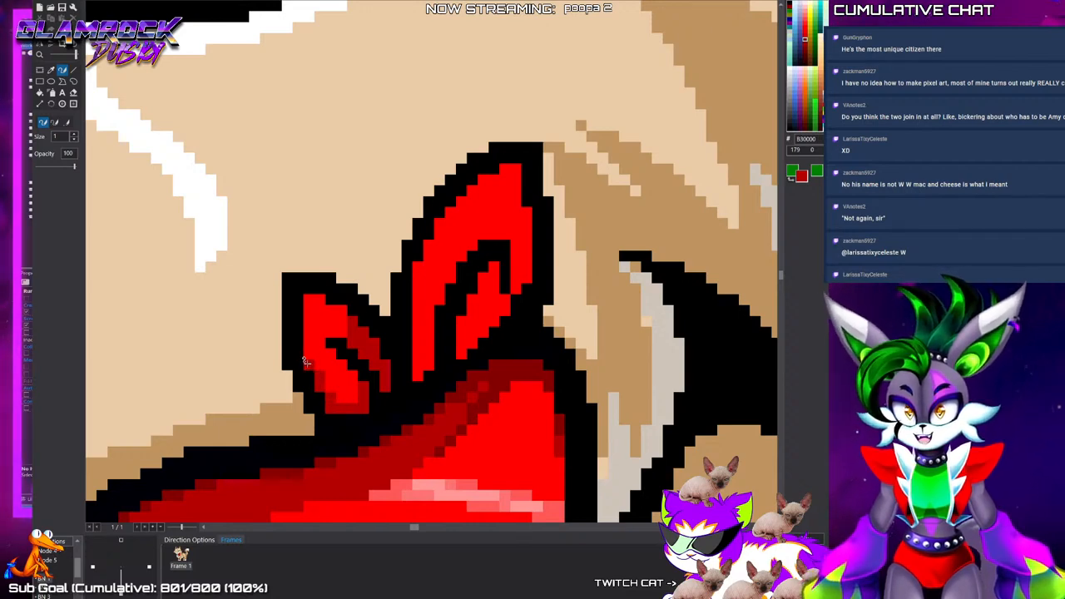
pyautogui.moveTo(348, 394); pyautogui.dragTo(342, 371)
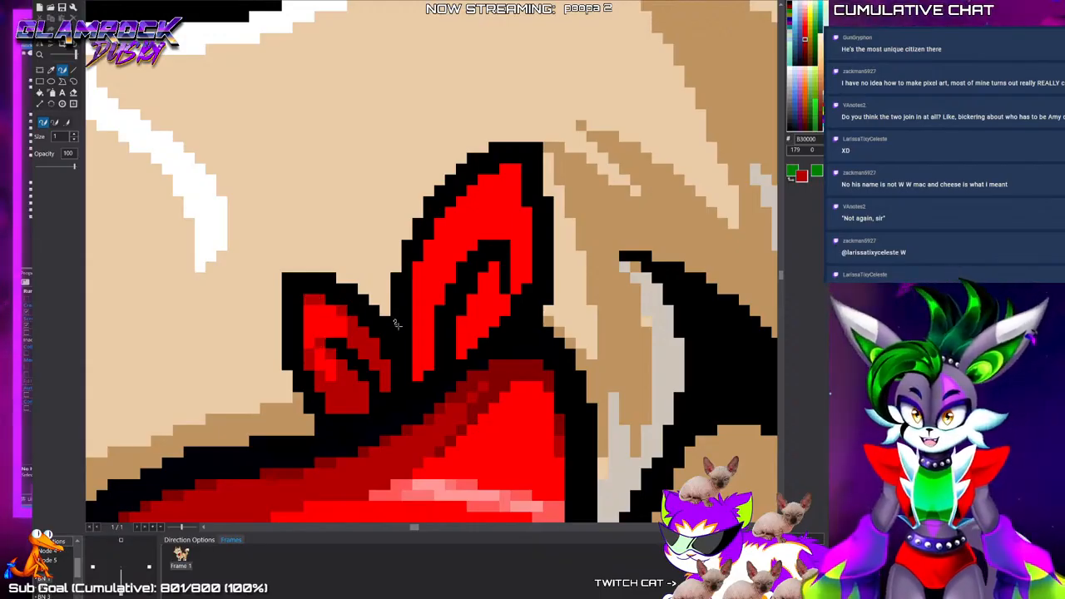
# Shade the large loop's outline edges with B30000 and fill its right side and the area inside the fold
pyautogui.moveTo(420, 263); pyautogui.dragTo(420, 379)
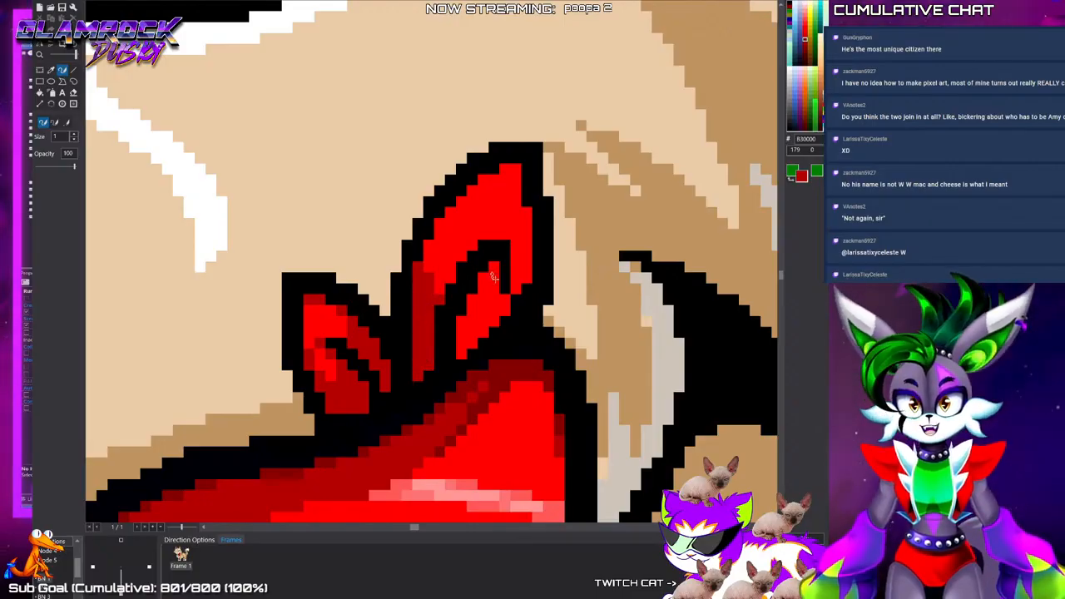
pyautogui.moveTo(527, 213)
pyautogui.mouseDown()
pyautogui.moveTo(516, 232)
pyautogui.moveTo(496, 234)
pyautogui.moveTo(515, 169)
pyautogui.moveTo(484, 179)
pyautogui.mouseUp()
pyautogui.click(439, 223)
pyautogui.click(429, 245)
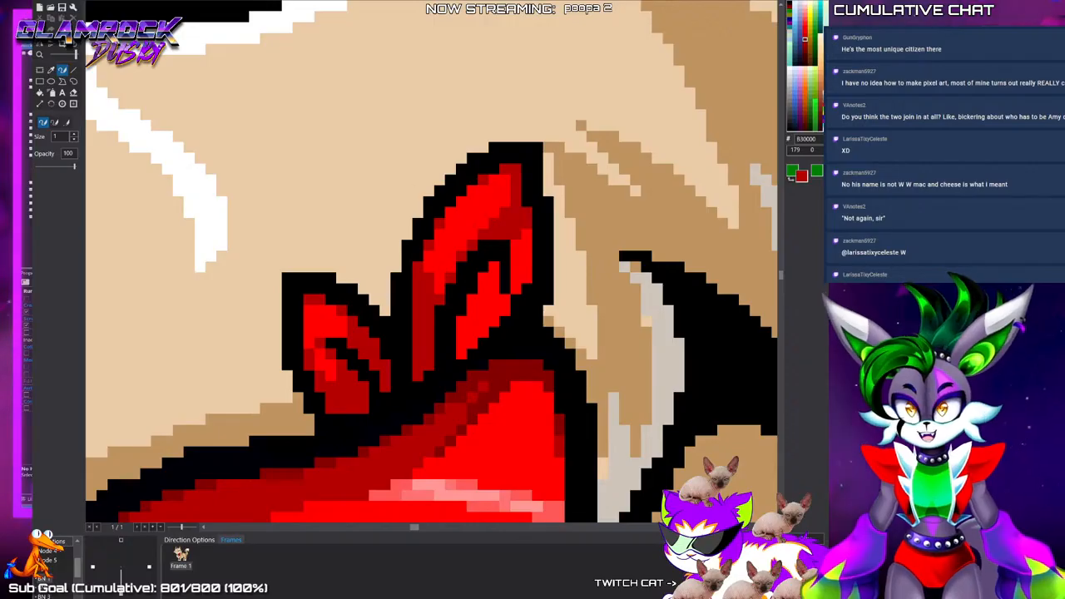
pyautogui.press('g')
pyautogui.click(509, 334)
pyautogui.click(523, 247)
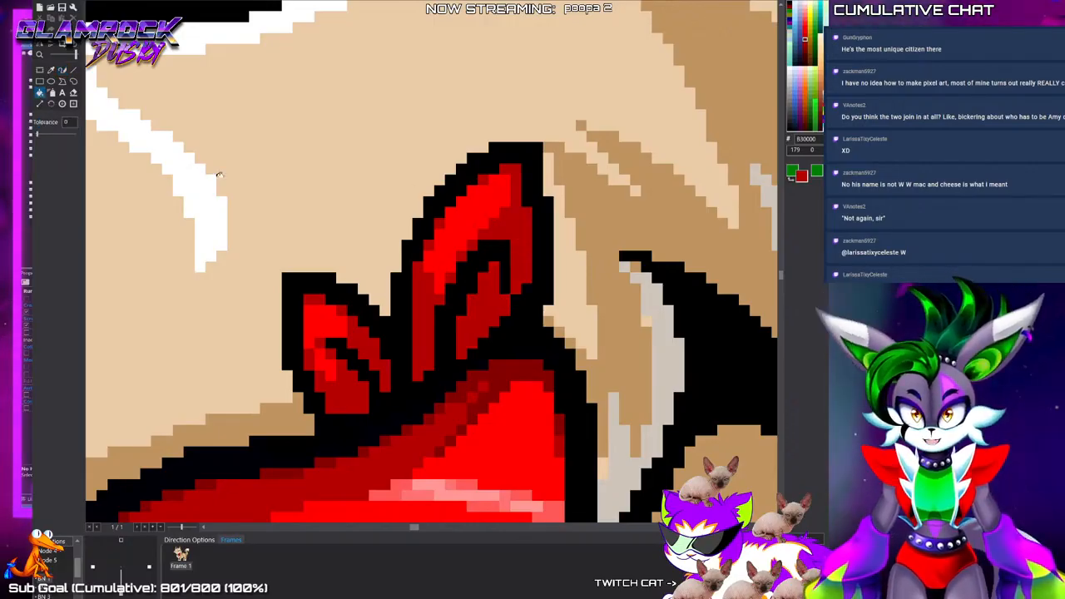
# Sample the bandana's darkest red 830000 and add deeper shading with a 1-pixel brush to the small loop's right side and lower part
pyautogui.press('b')
pyautogui.click(499, 376)
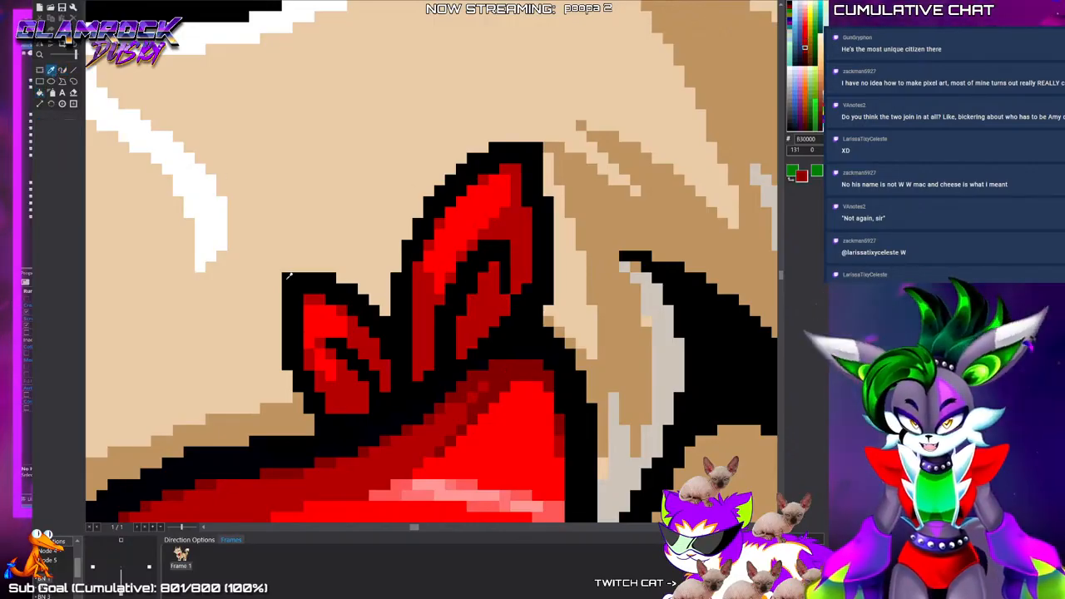
pyautogui.click(61, 73)
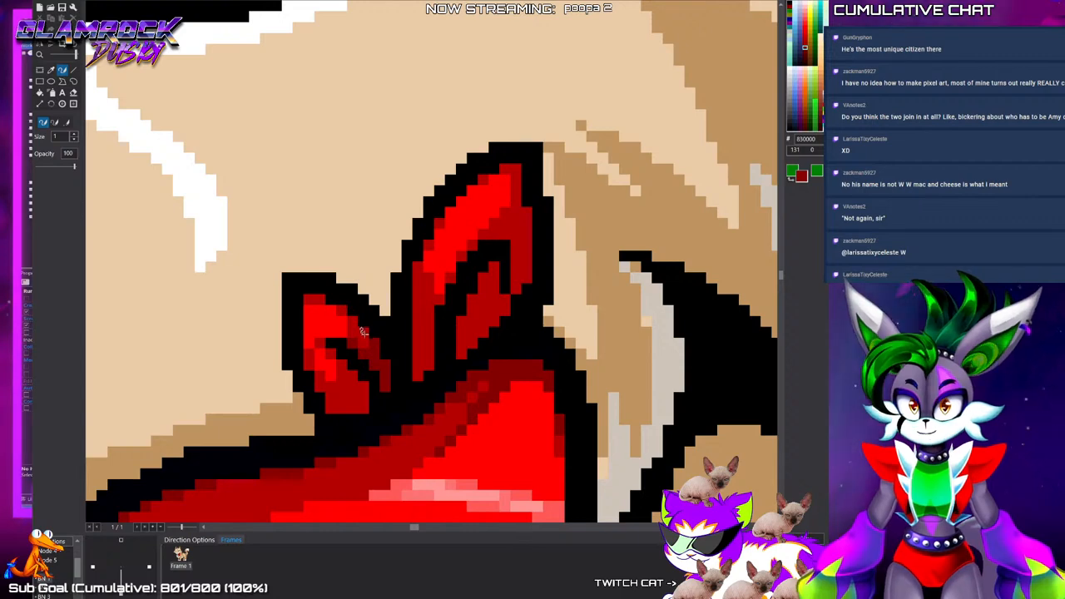
pyautogui.moveTo(347, 376)
pyautogui.mouseDown()
pyautogui.moveTo(339, 384)
pyautogui.moveTo(356, 407)
pyautogui.mouseUp()
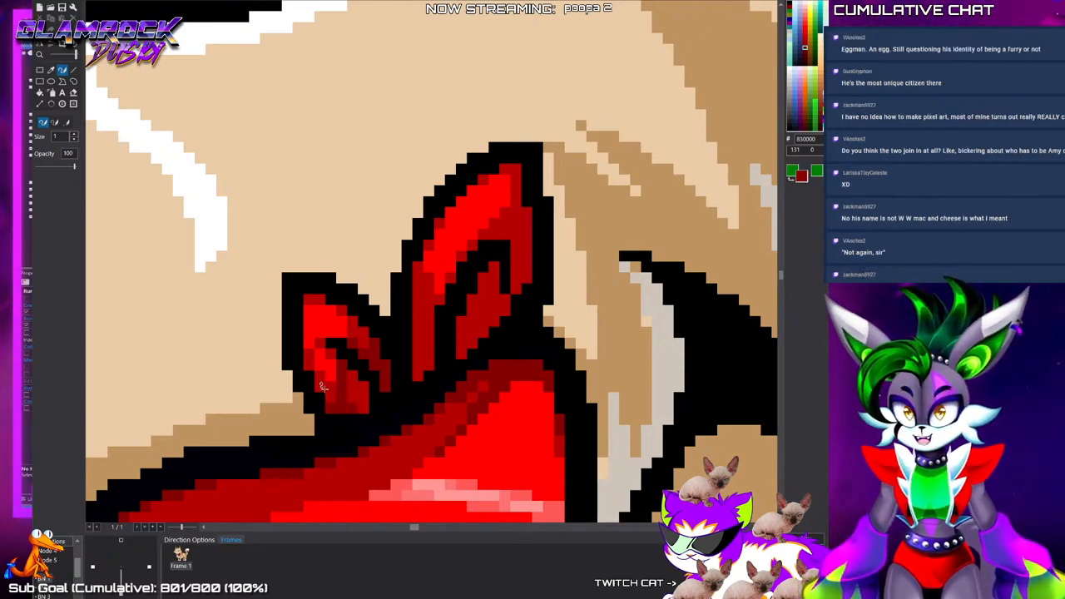
pyautogui.click(320, 386)
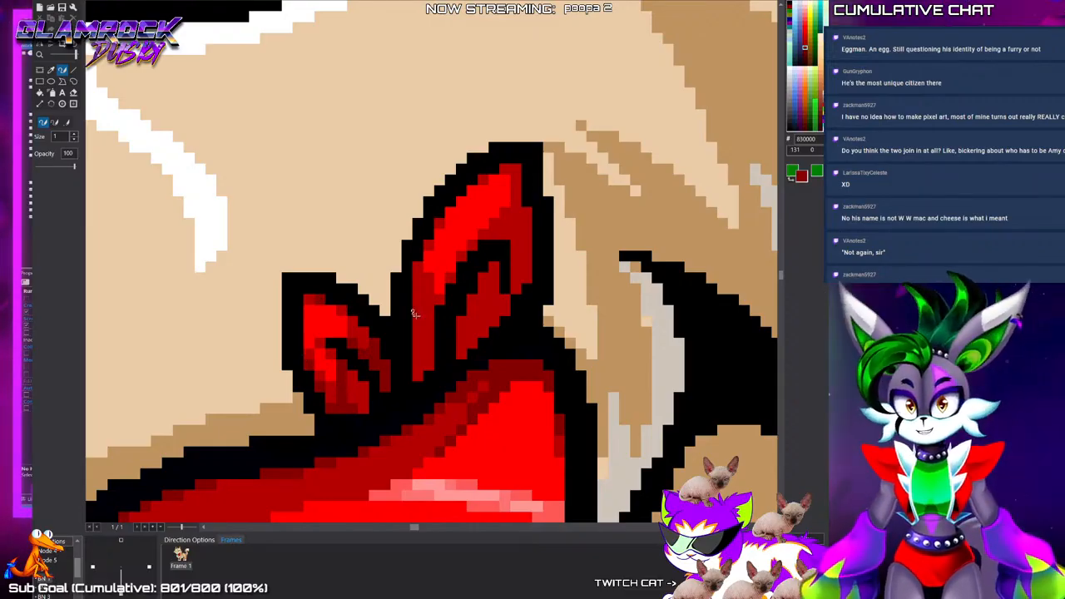
# Shade the large loop with 830000 along its left edge, the outline inside its fold and its right side up to the tip
pyautogui.moveTo(417, 267); pyautogui.dragTo(416, 293)
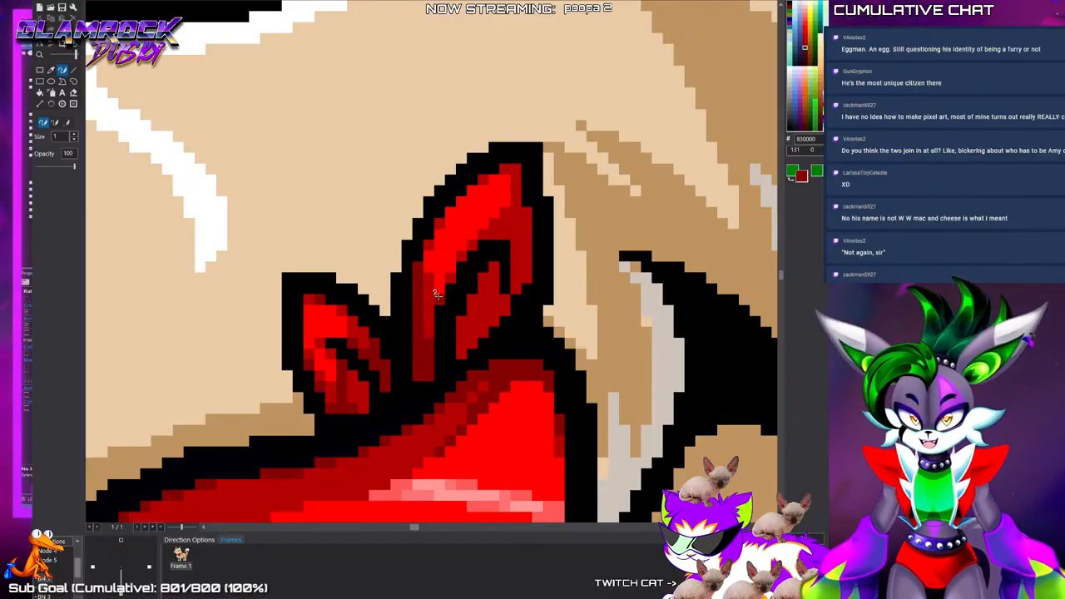
pyautogui.moveTo(456, 315); pyautogui.dragTo(460, 356)
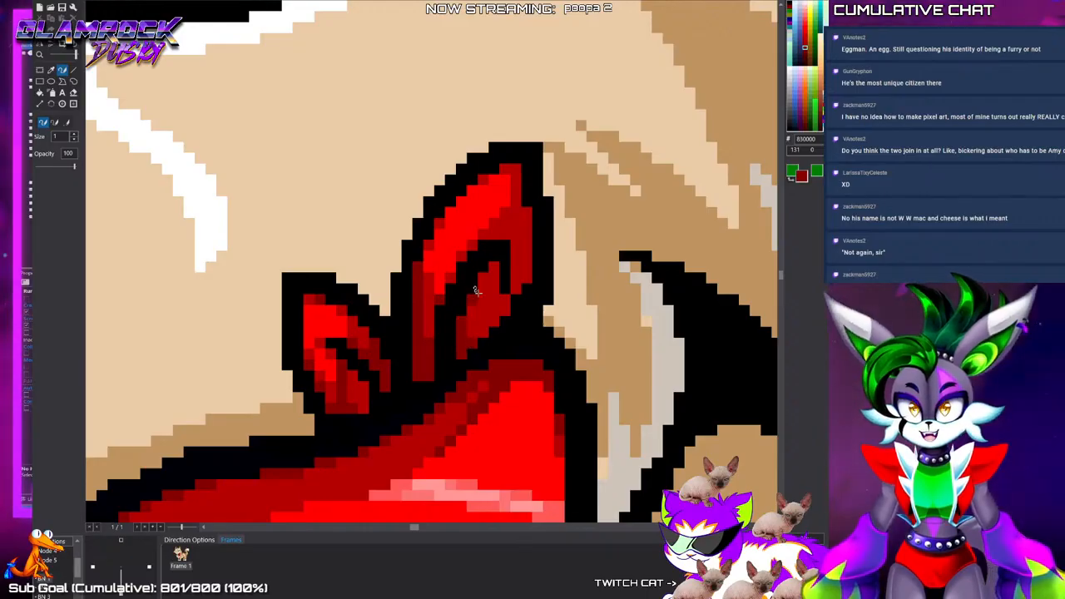
pyautogui.click(490, 265)
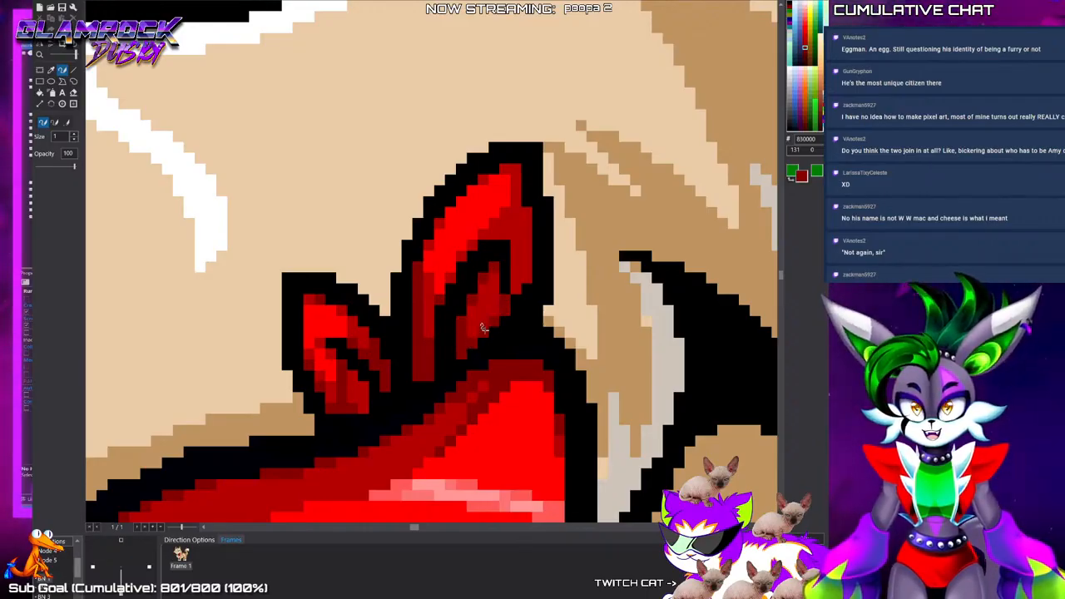
pyautogui.moveTo(515, 287)
pyautogui.mouseDown()
pyautogui.moveTo(527, 219)
pyautogui.moveTo(502, 216)
pyautogui.moveTo(515, 181)
pyautogui.moveTo(502, 165)
pyautogui.mouseUp()
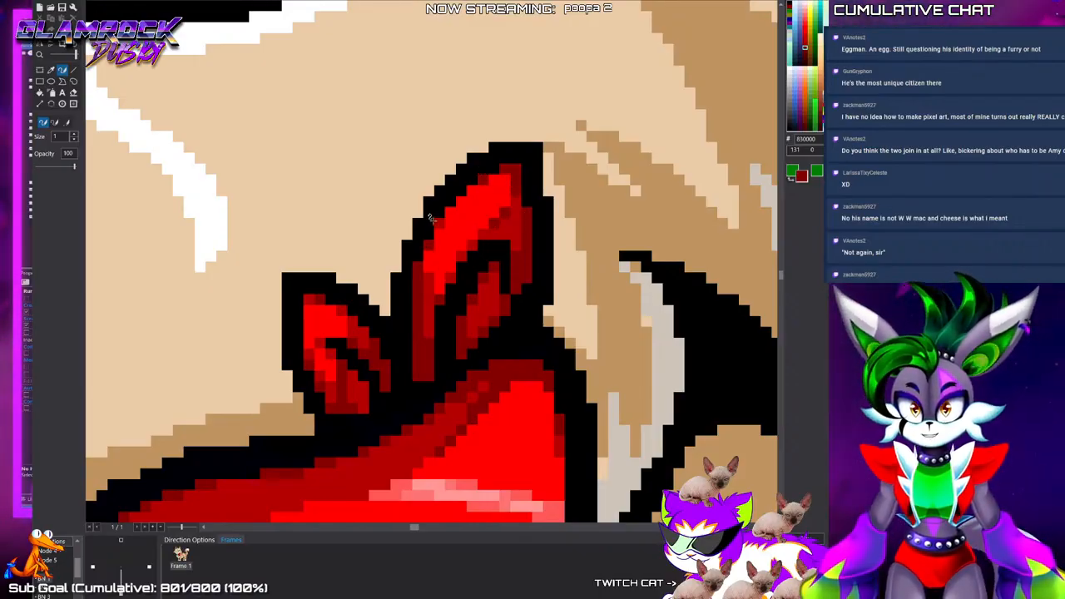
# Check the finished bandana on the whole cat, return to the battle frame and save the project
pyautogui.scroll(-7, 468, 428)
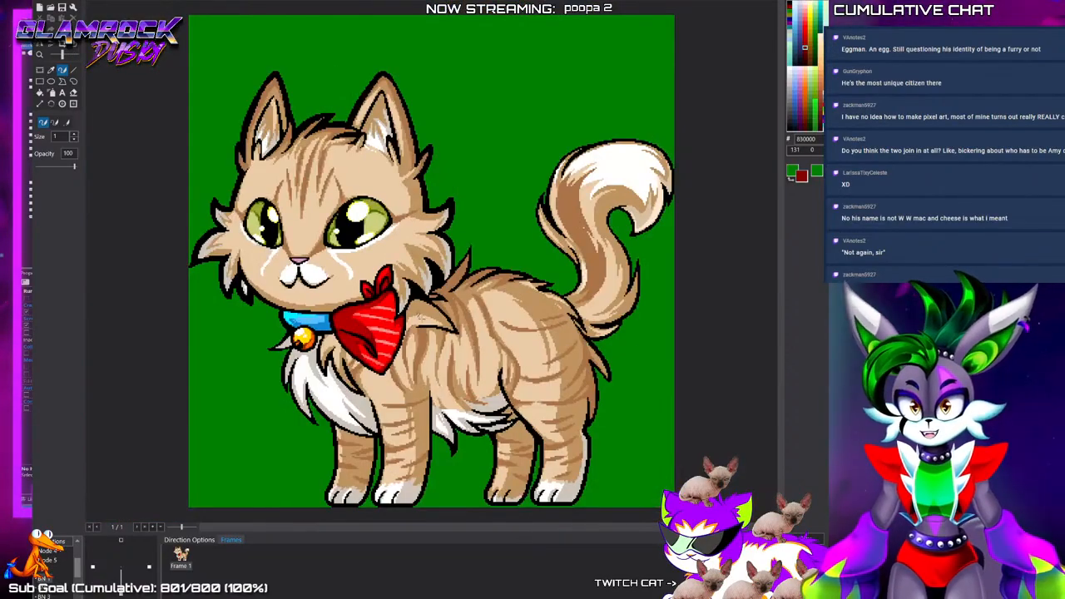
pyautogui.scroll(-2, 424, 321)
pyautogui.scroll(6, 379, 304)
pyautogui.scroll(2, 378, 302)
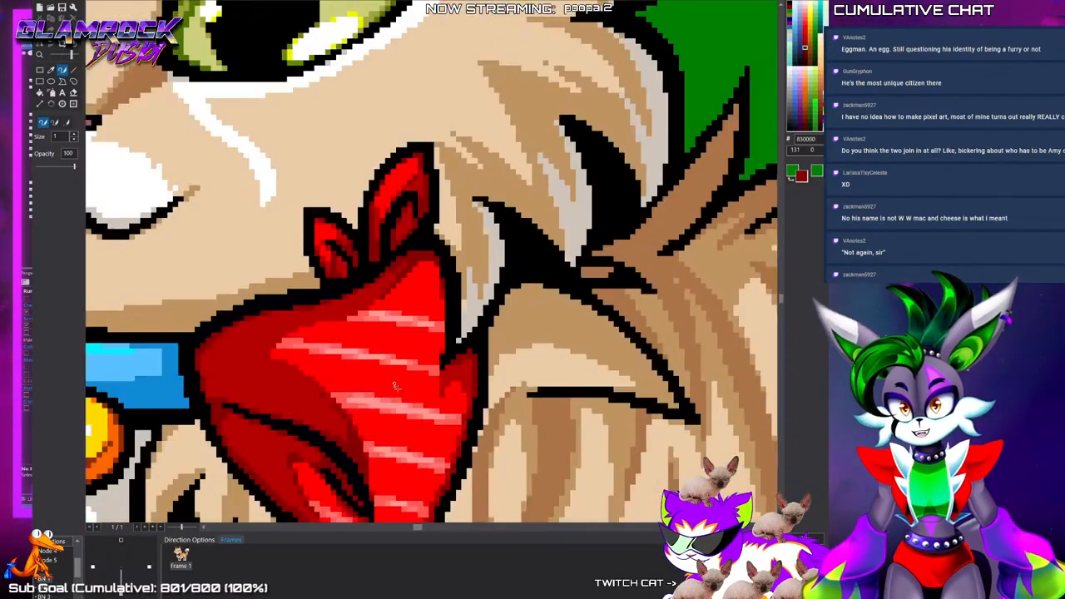
pyautogui.scroll(-6, 378, 302)
pyautogui.scroll(5, 378, 302)
pyautogui.scroll(-5, 378, 302)
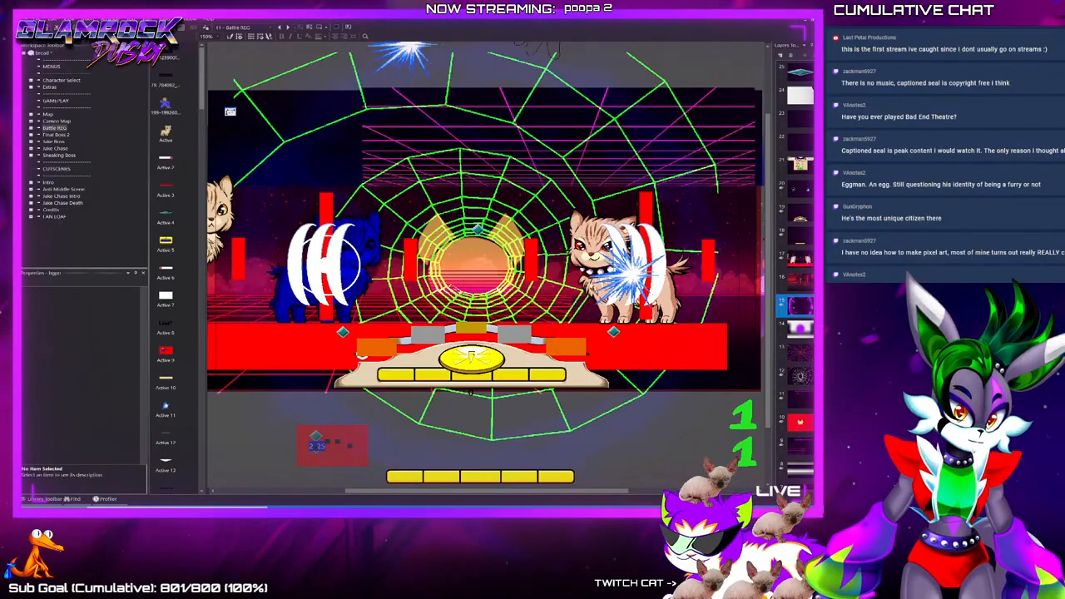
pyautogui.hotkey('ctrl', 's')
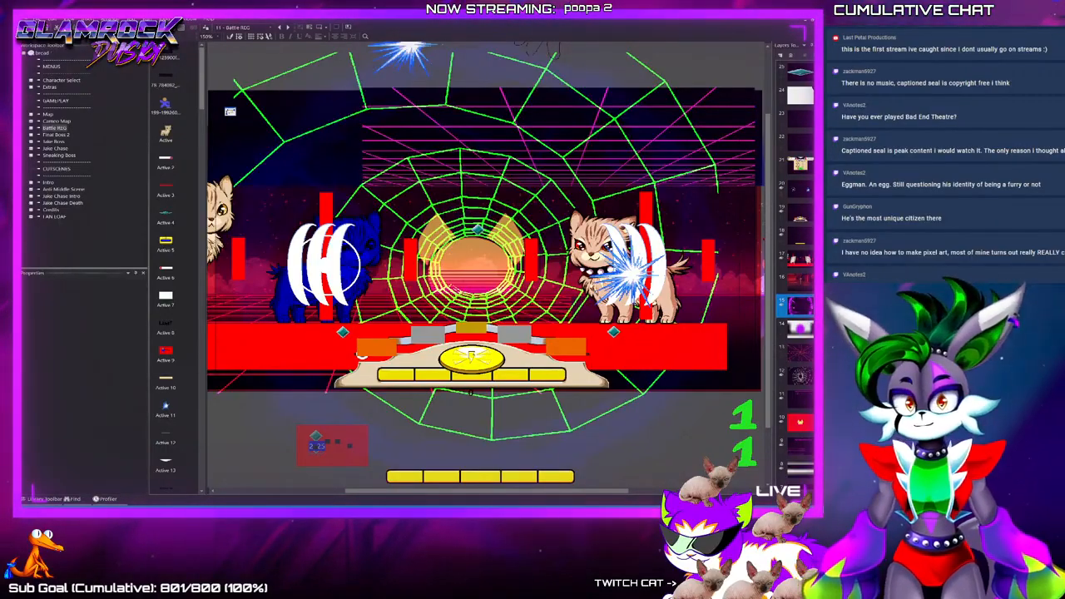